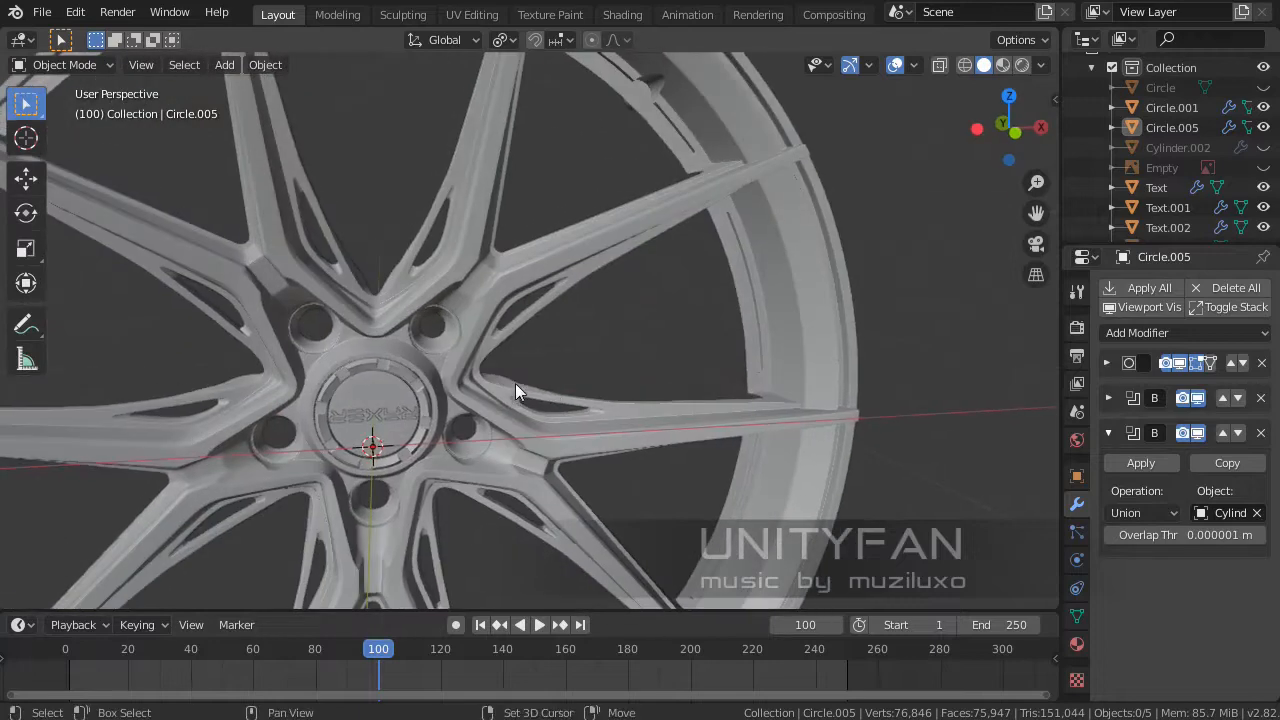
# - Compare the annotated screenshot bi3.png in the photo viewer with the cylinder joined to the rim's inner edge in Blender
pyautogui.hotkey('alt', 'Tab')
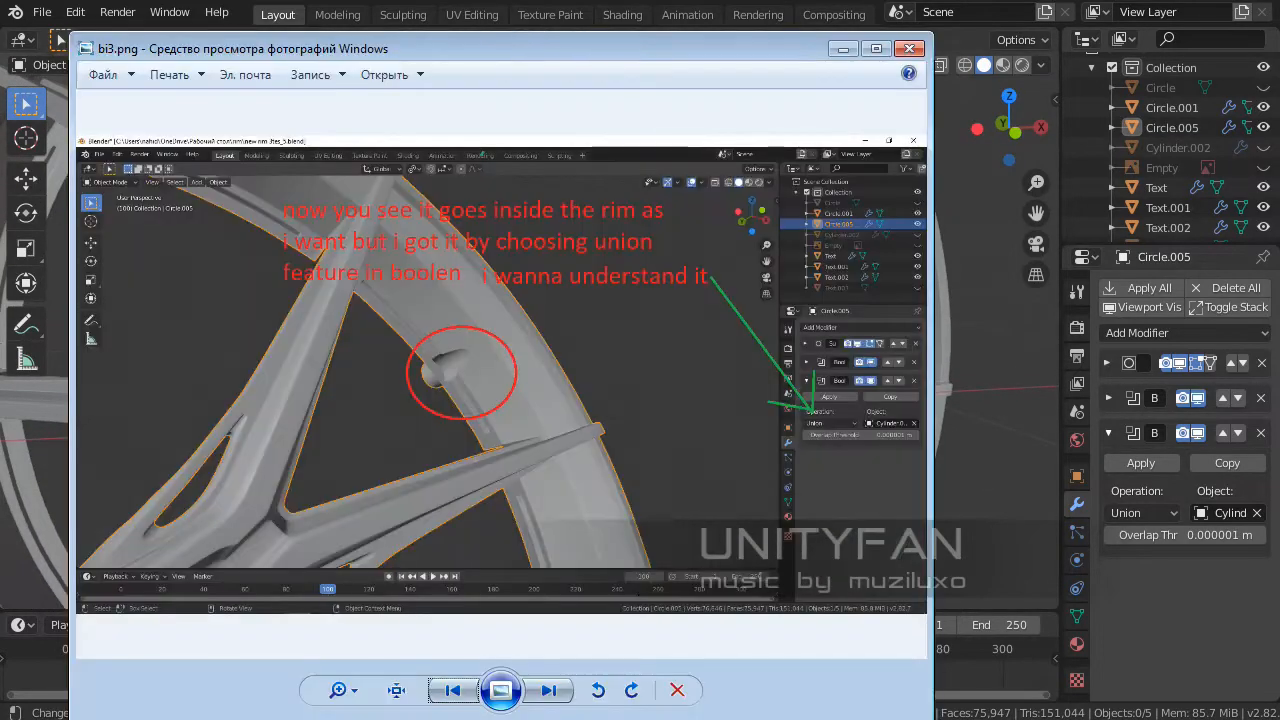
pyautogui.moveTo(539, 49); pyautogui.dragTo(569, 144)
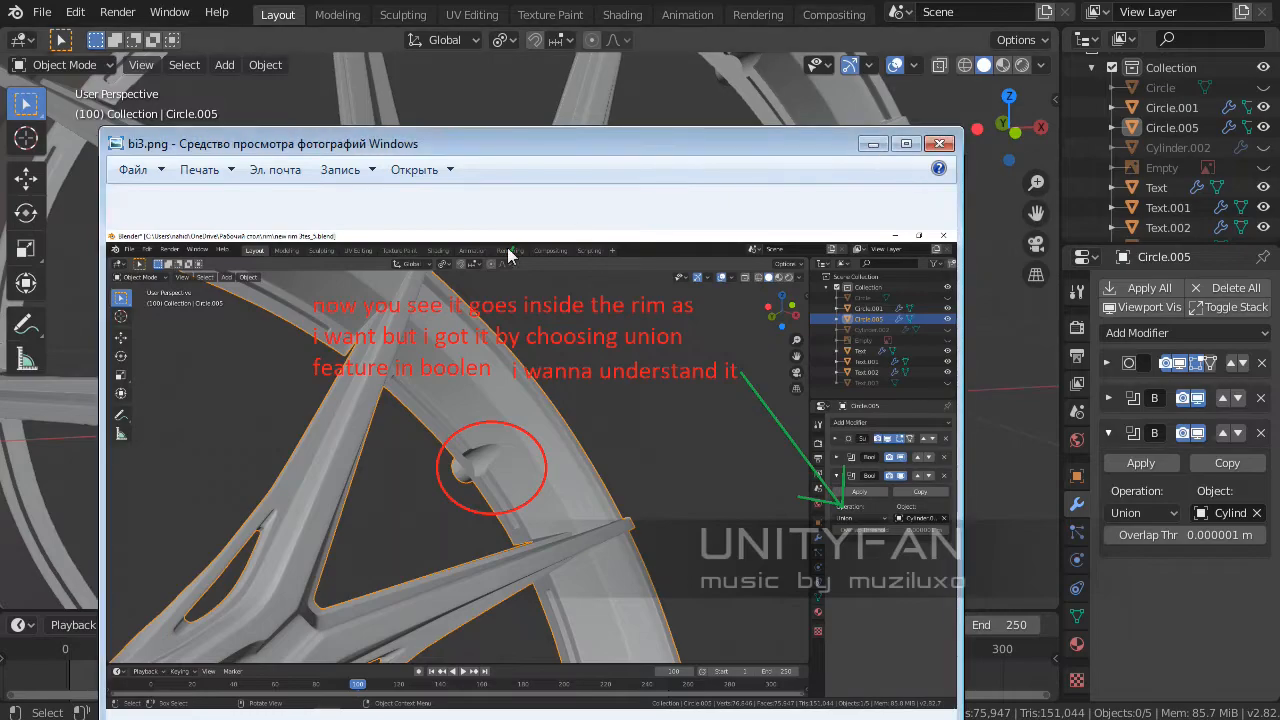
pyautogui.hotkey('alt', 'Tab')
pyautogui.moveTo(509, 255); pyautogui.dragTo(499, 404, button='middle')
pyautogui.scroll(3, 475, 349)
pyautogui.scroll(3, 624, 278)
pyautogui.scroll(1, 624, 278)
pyautogui.scroll(-3, 609, 324)
pyautogui.scroll(2, 565, 424)
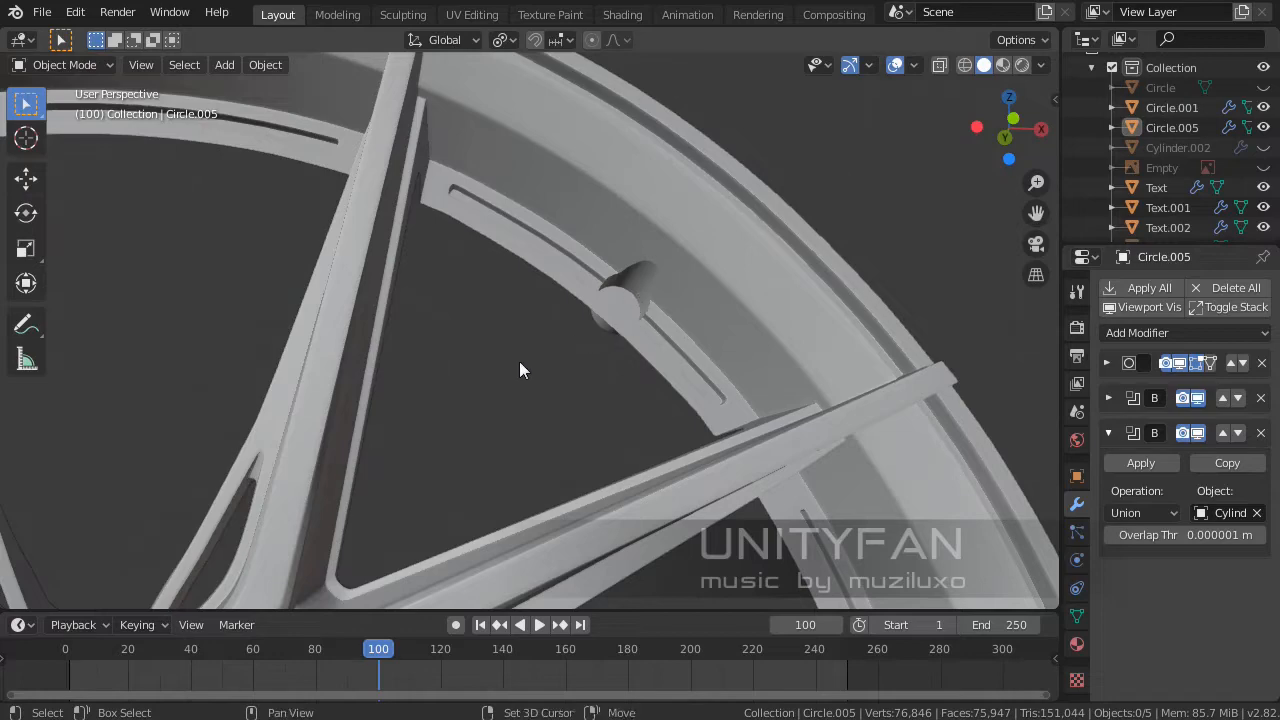
pyautogui.scroll(-2, 519, 361)
pyautogui.keyDown('shift'); pyautogui.moveTo(519, 361); pyautogui.dragTo(563, 640, button='middle'); pyautogui.keyUp('shift')
# - Switch to the photo viewer, read the next annotated screenshot bi4.png, and return to Blender
pyautogui.hotkey('alt', 'Tab')
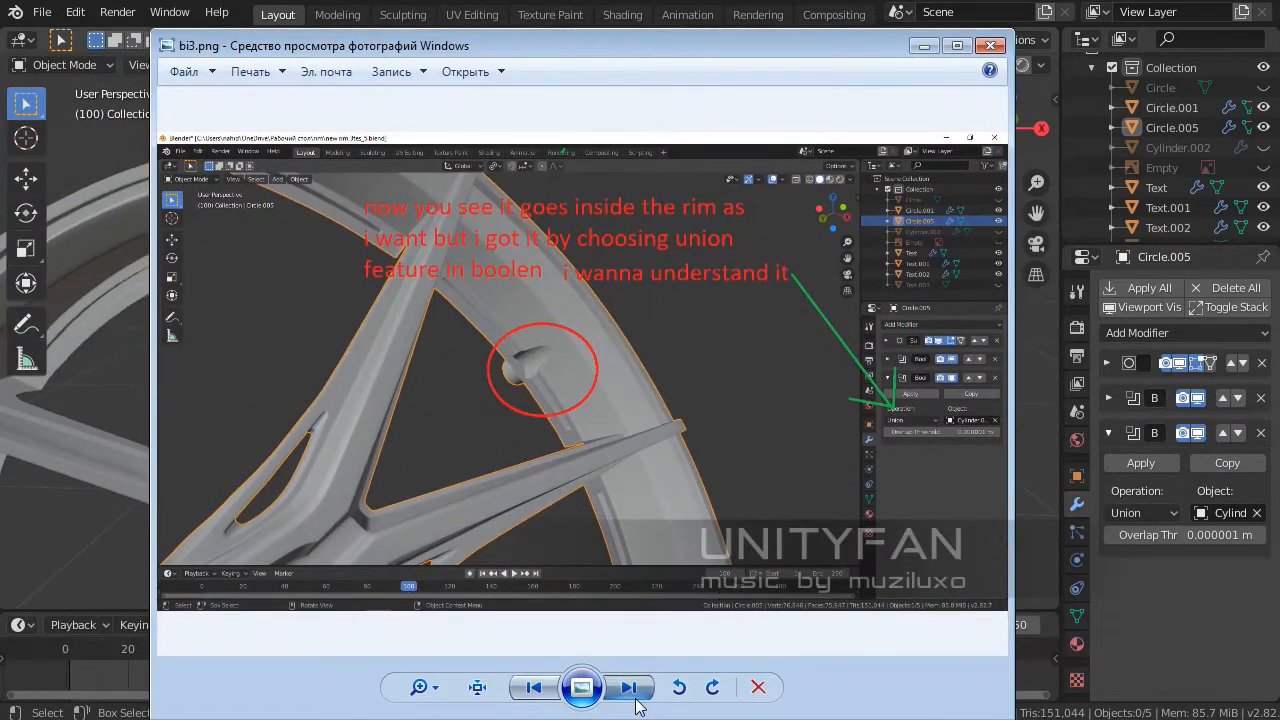
pyautogui.click(628, 690)
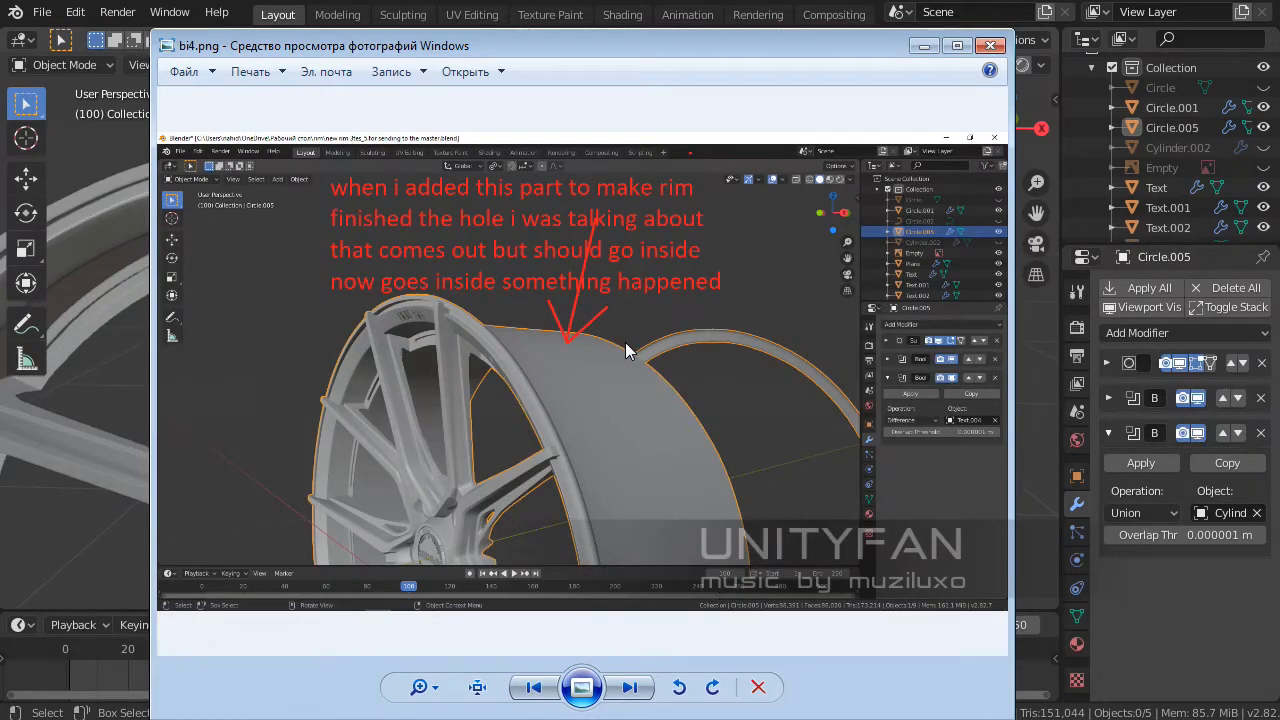
pyautogui.click(921, 46)
# - Display the rim in Material Preview shading with overlays hidden and inspect its spokes and outer edge
pyautogui.moveTo(936, 90)
pyautogui.mouseDown(button='middle')
pyautogui.moveTo(663, 237)
pyautogui.moveTo(597, 289)
pyautogui.moveTo(603, 198)
pyautogui.moveTo(681, 246)
pyautogui.moveTo(760, 150)
pyautogui.mouseUp(button='middle')
pyautogui.click(1003, 65)
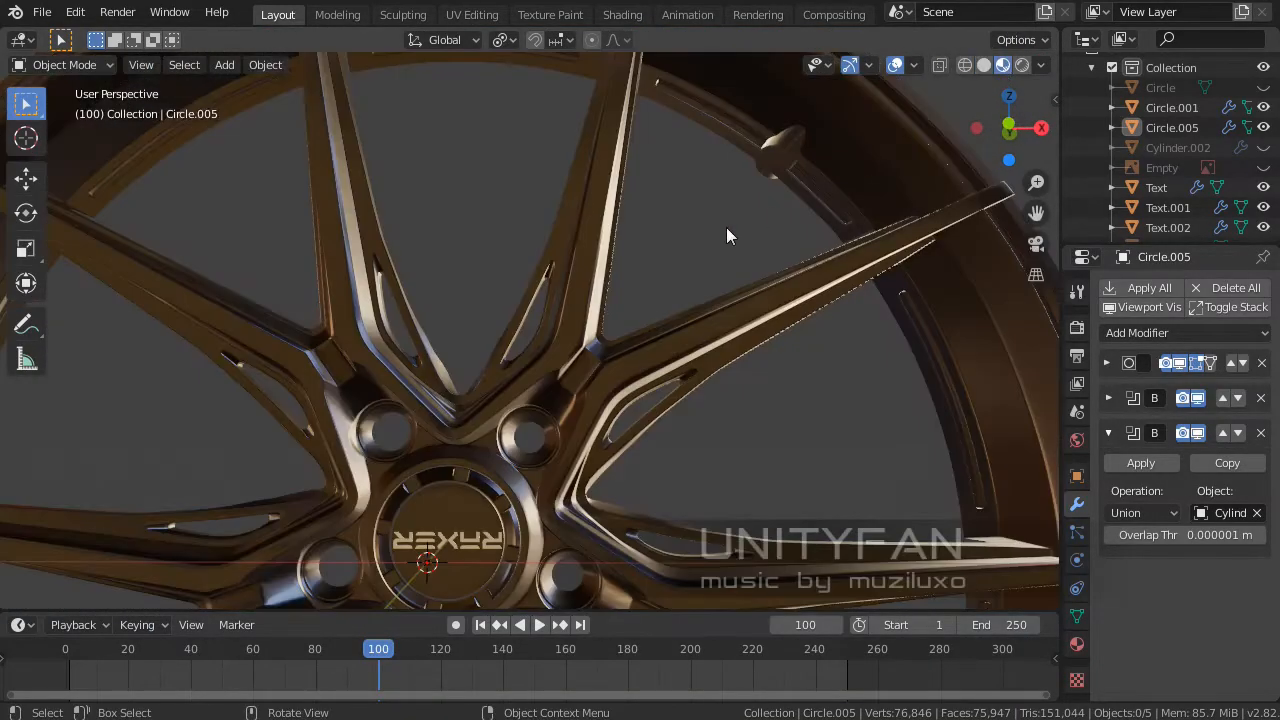
pyautogui.moveTo(727, 235); pyautogui.dragTo(560, 250, button='middle')
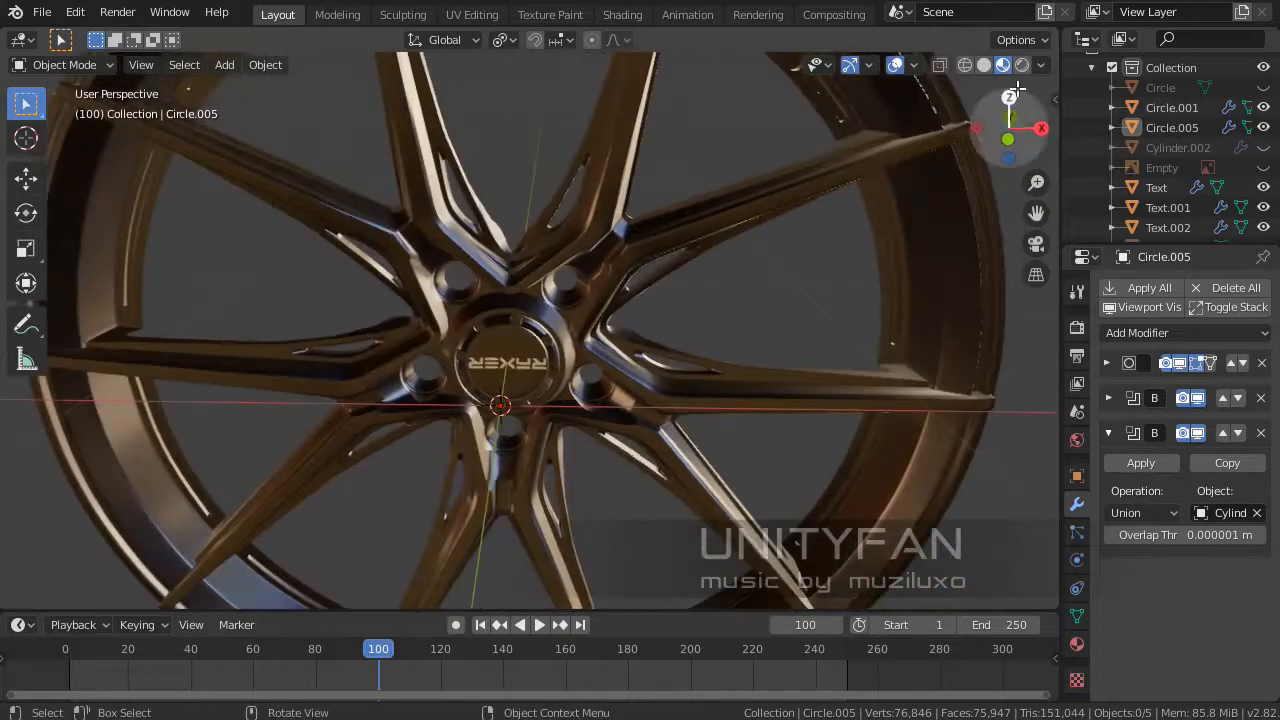
pyautogui.click(896, 64)
pyautogui.moveTo(681, 315); pyautogui.dragTo(616, 481, button='middle')
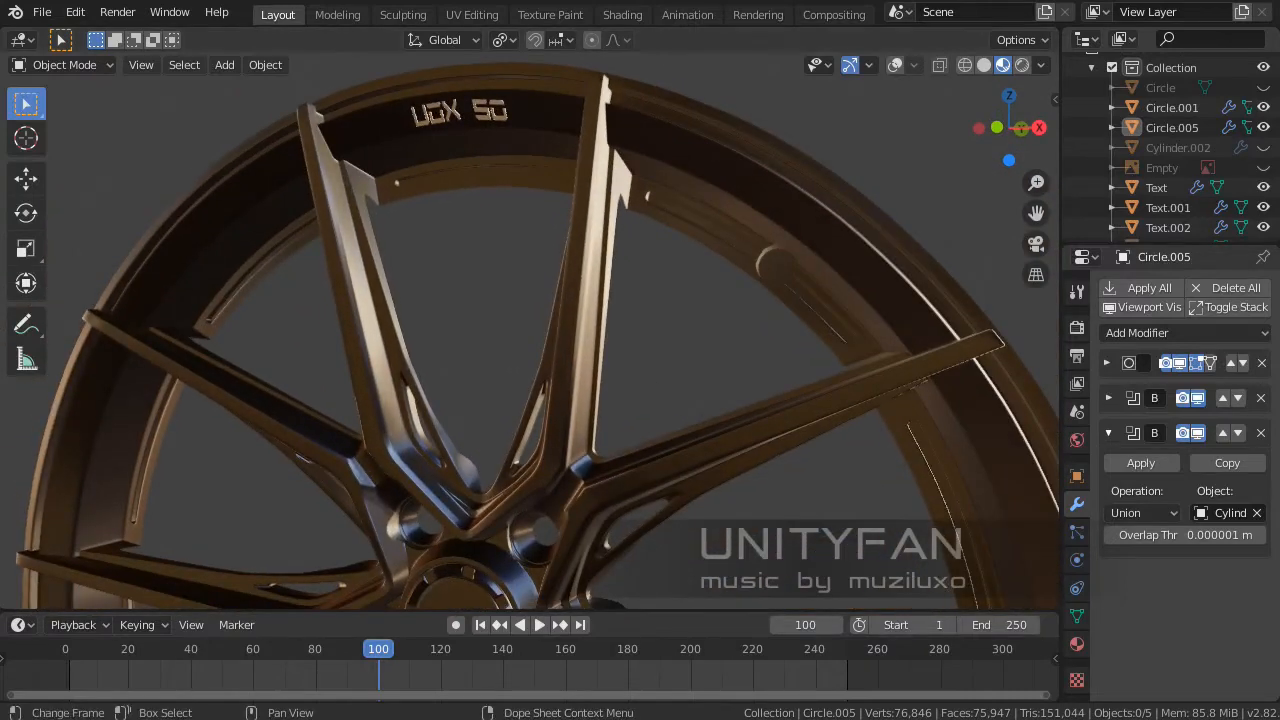
# - Recheck the barrel section marked in bi4.png against the rim's side profile in Blender
pyautogui.hotkey('alt', 'Tab')
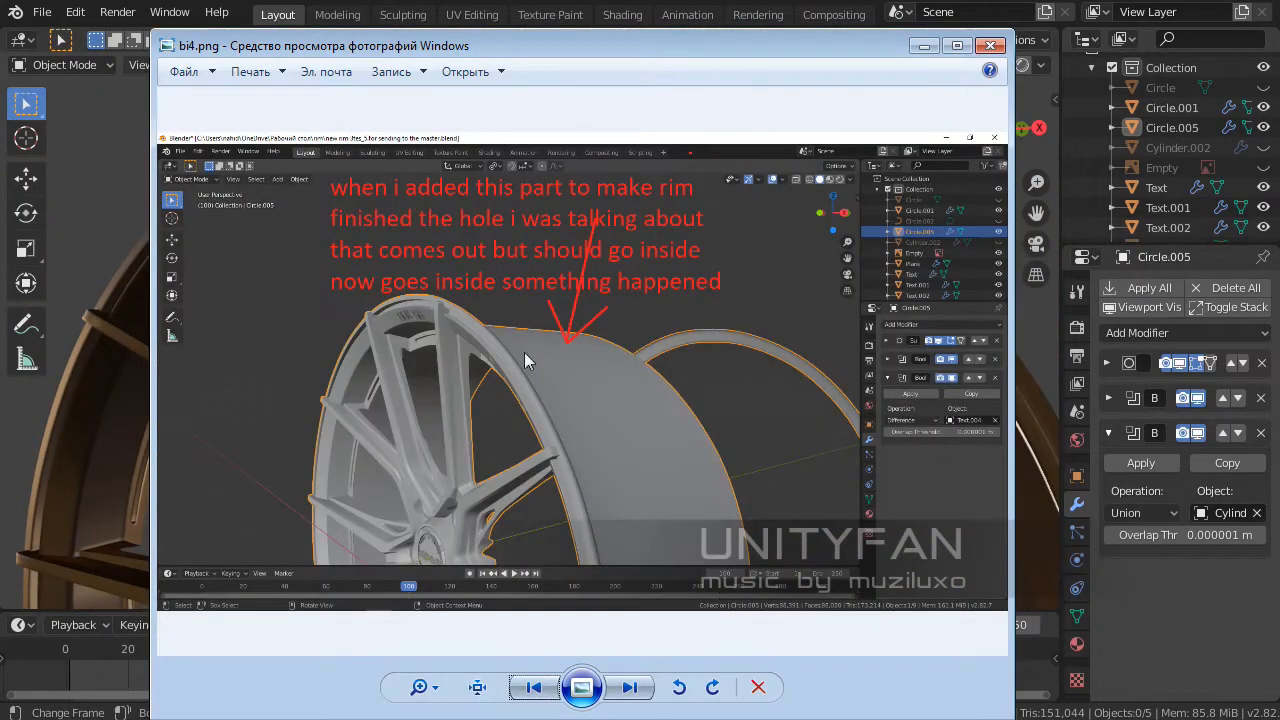
pyautogui.click(922, 48)
pyautogui.moveTo(711, 288); pyautogui.dragTo(568, 350, button='middle')
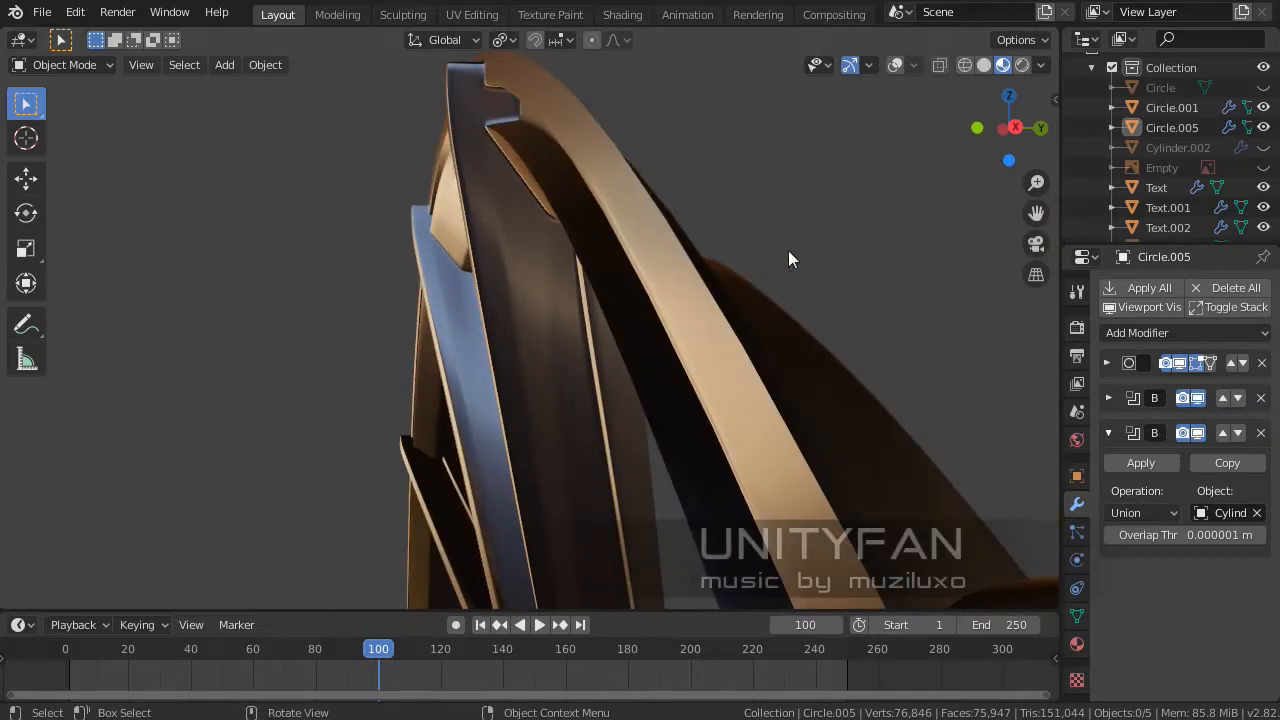
# - Switch the viewport back to Solid shading, inspect the cylinder protruding behind the rim, and turn the overlays back on
pyautogui.click(983, 64)
pyautogui.moveTo(673, 270)
pyautogui.mouseDown(button='middle')
pyautogui.moveTo(662, 316)
pyautogui.moveTo(616, 352)
pyautogui.moveTo(507, 264)
pyautogui.moveTo(564, 302)
pyautogui.moveTo(548, 323)
pyautogui.moveTo(559, 310)
pyautogui.moveTo(585, 388)
pyautogui.moveTo(419, 308)
pyautogui.moveTo(567, 375)
pyautogui.moveTo(657, 323)
pyautogui.moveTo(603, 298)
pyautogui.moveTo(706, 183)
pyautogui.moveTo(643, 238)
pyautogui.moveTo(566, 234)
pyautogui.moveTo(800, 234)
pyautogui.moveTo(672, 241)
pyautogui.moveTo(704, 256)
pyautogui.moveTo(602, 347)
pyautogui.moveTo(757, 286)
pyautogui.moveTo(780, 258)
pyautogui.moveTo(722, 310)
pyautogui.moveTo(677, 317)
pyautogui.moveTo(623, 309)
pyautogui.moveTo(654, 289)
pyautogui.moveTo(646, 308)
pyautogui.moveTo(644, 263)
pyautogui.mouseUp(button='middle')
pyautogui.scroll(2, 644, 263)
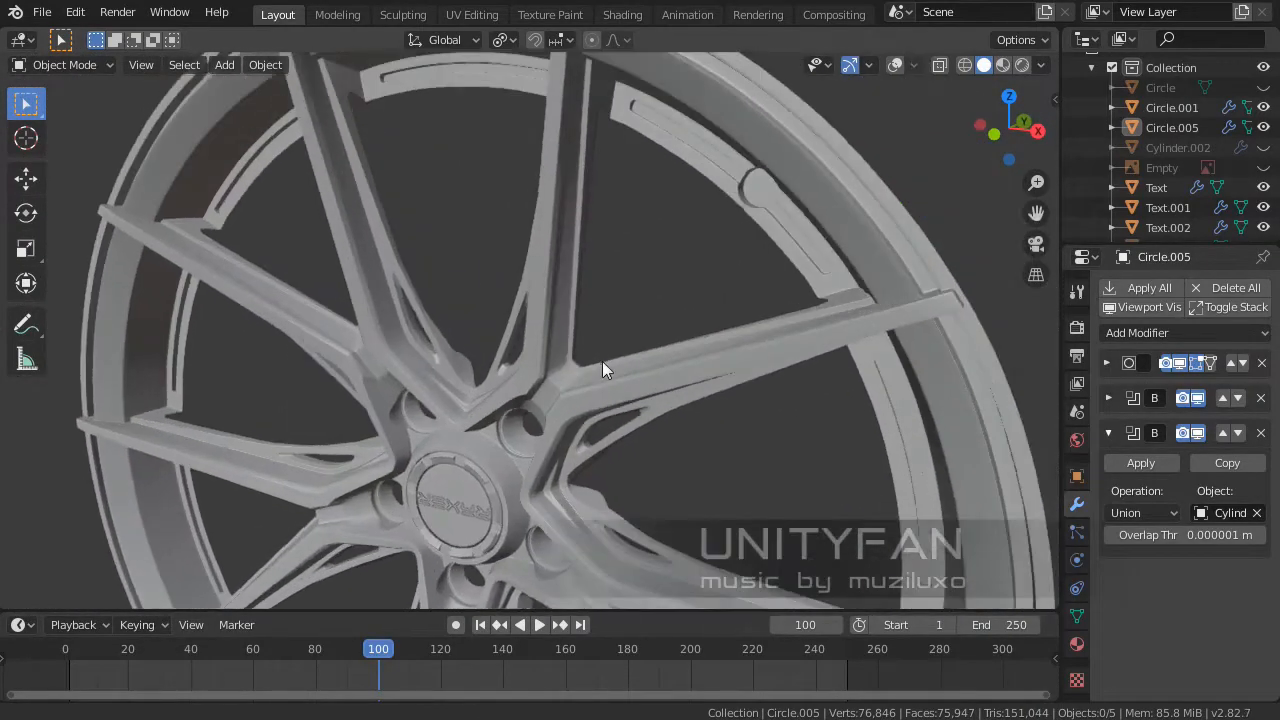
pyautogui.moveTo(603, 361); pyautogui.dragTo(422, 164, button='middle')
pyautogui.scroll(2, 637, 290)
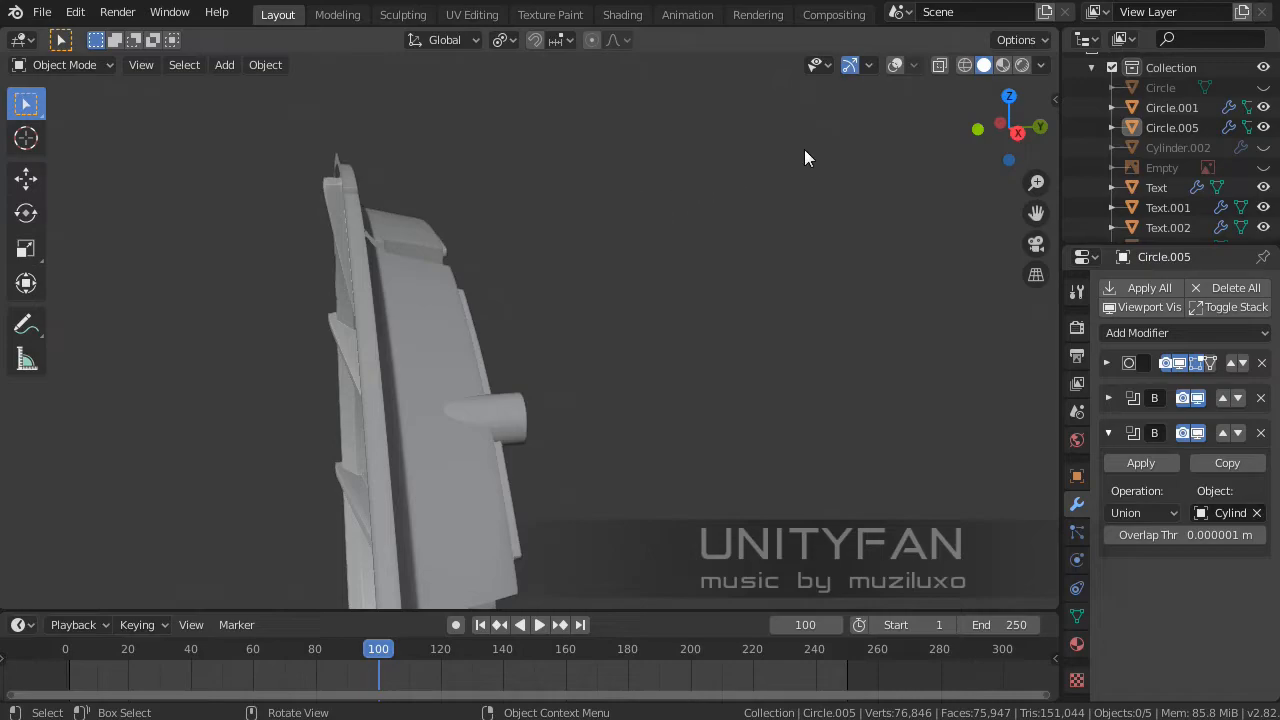
pyautogui.moveTo(806, 177); pyautogui.dragTo(517, 335, button='middle')
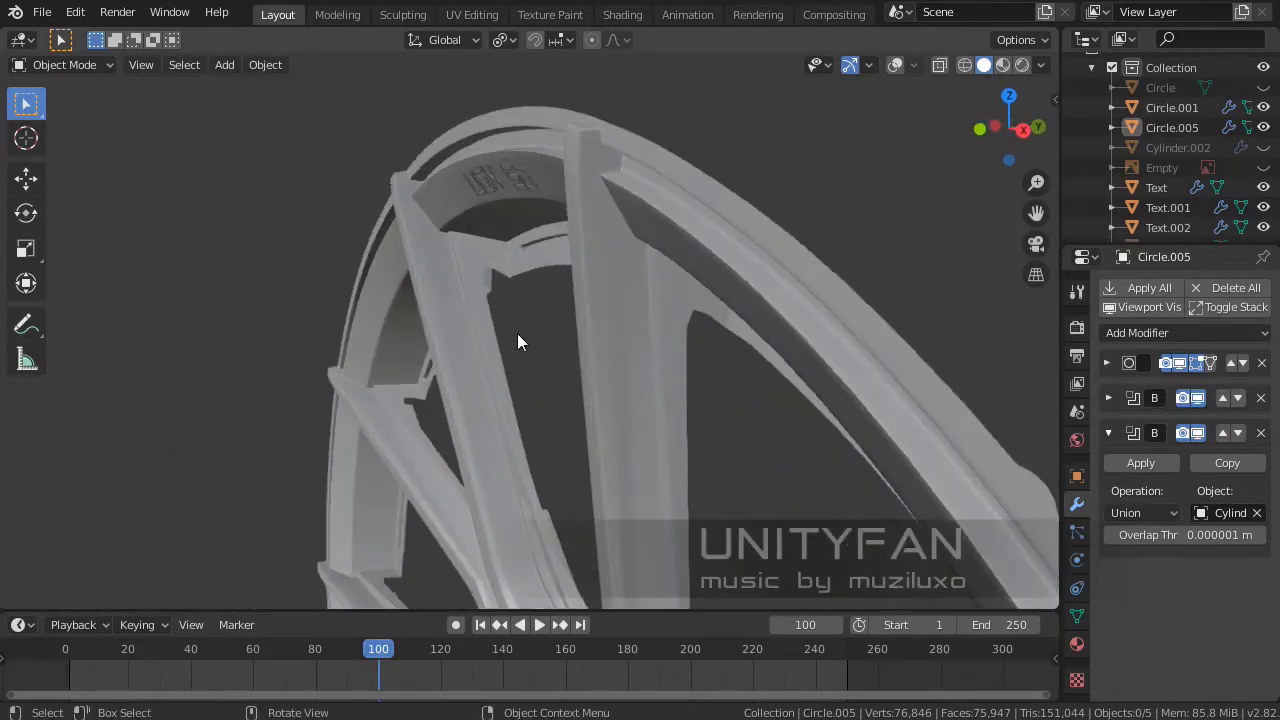
pyautogui.scroll(-4, 517, 340)
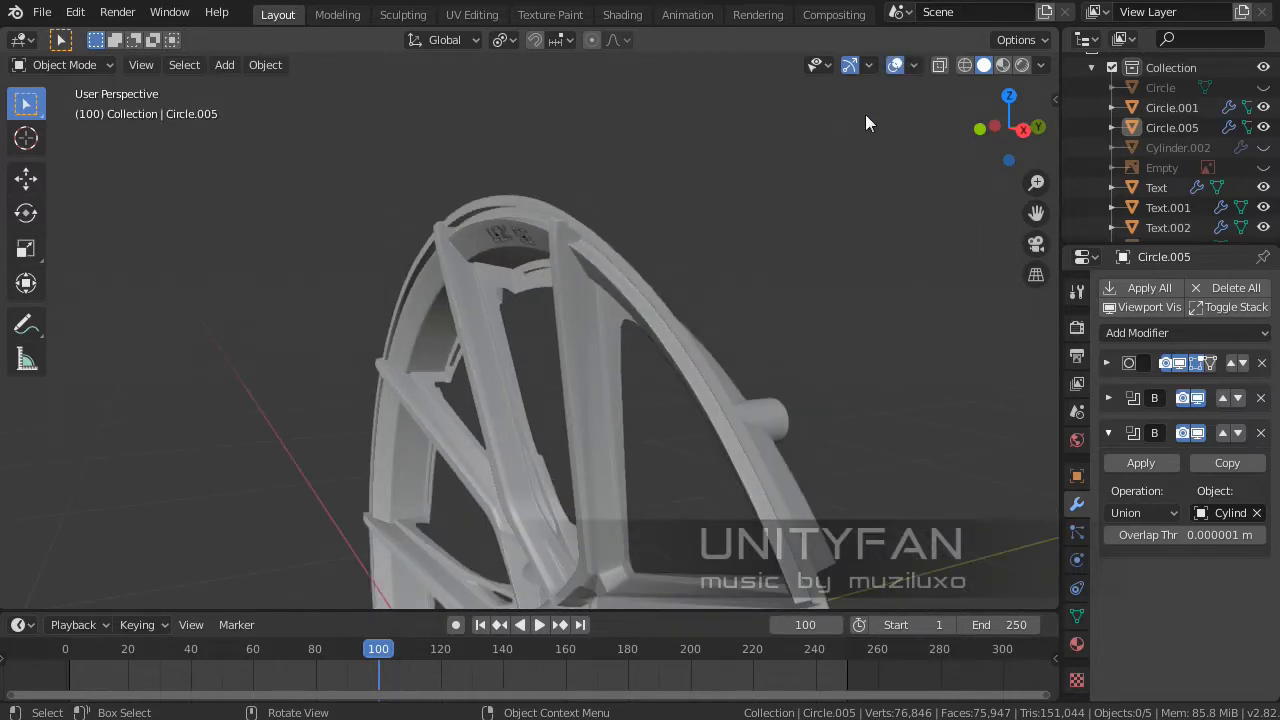
# - Select the rim object Circle.005 in the viewport and look over its outer edge and protruding cylinder
pyautogui.keyDown('shift'); pyautogui.moveTo(745, 322); pyautogui.dragTo(620, 130, button='middle'); pyautogui.keyUp('shift')
pyautogui.scroll(-3, 547, 264)
pyautogui.keyDown('shift'); pyautogui.moveTo(613, 338); pyautogui.dragTo(524, 279, button='middle'); pyautogui.keyUp('shift')
pyautogui.scroll(3, 587, 267)
pyautogui.scroll(5, 569, 207)
pyautogui.keyDown('shift'); pyautogui.moveTo(441, 279); pyautogui.dragTo(543, 293, button='middle'); pyautogui.keyUp('shift')
pyautogui.click(570, 129)
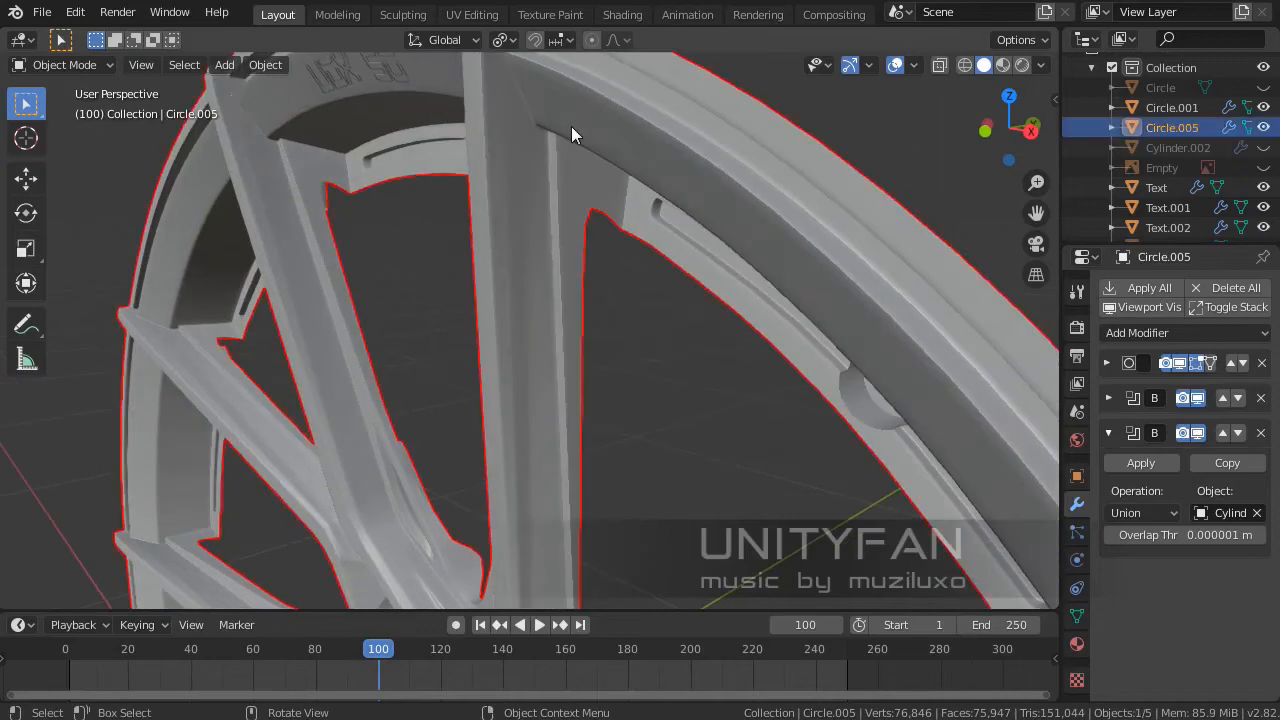
pyautogui.scroll(-5, 572, 150)
pyautogui.moveTo(574, 227); pyautogui.dragTo(491, 251, button='middle')
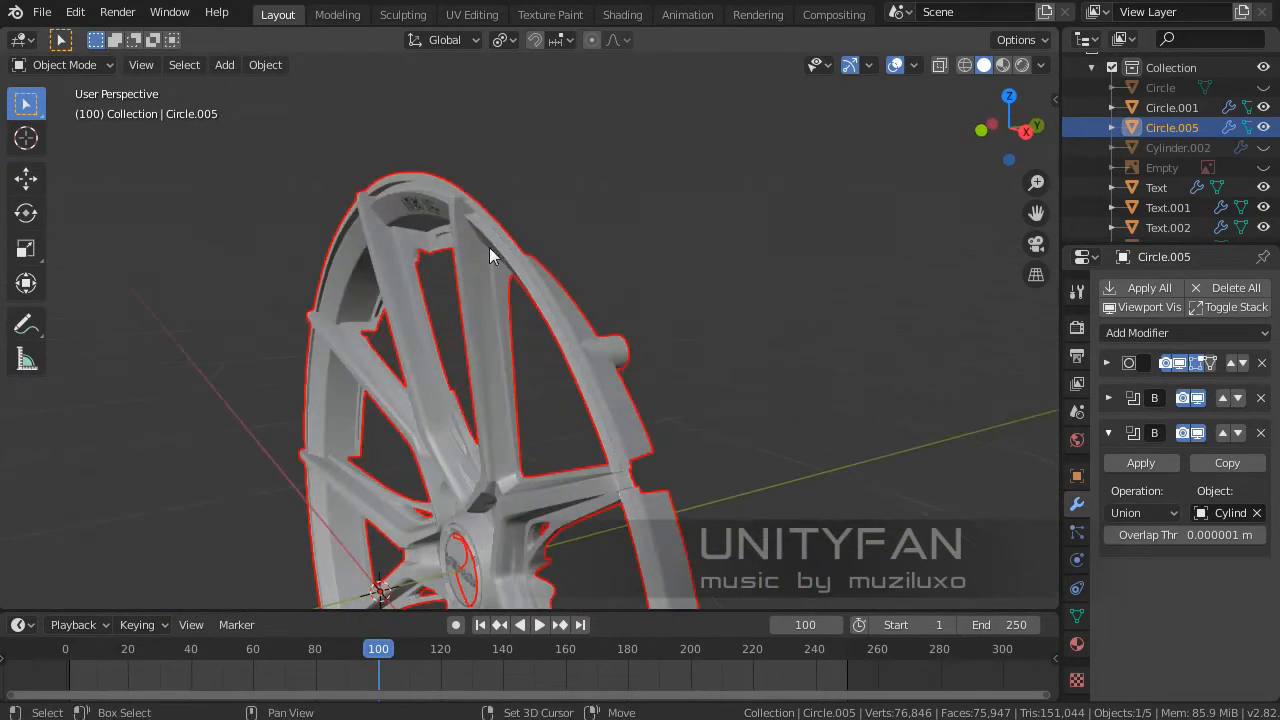
pyautogui.scroll(4, 591, 308)
# - Examine the rim's mesh topology in Edit Mode around the UGX 50 lettering, then return to Object Mode
pyautogui.press('Tab')
pyautogui.moveTo(580, 309); pyautogui.dragTo(396, 376, button='middle')
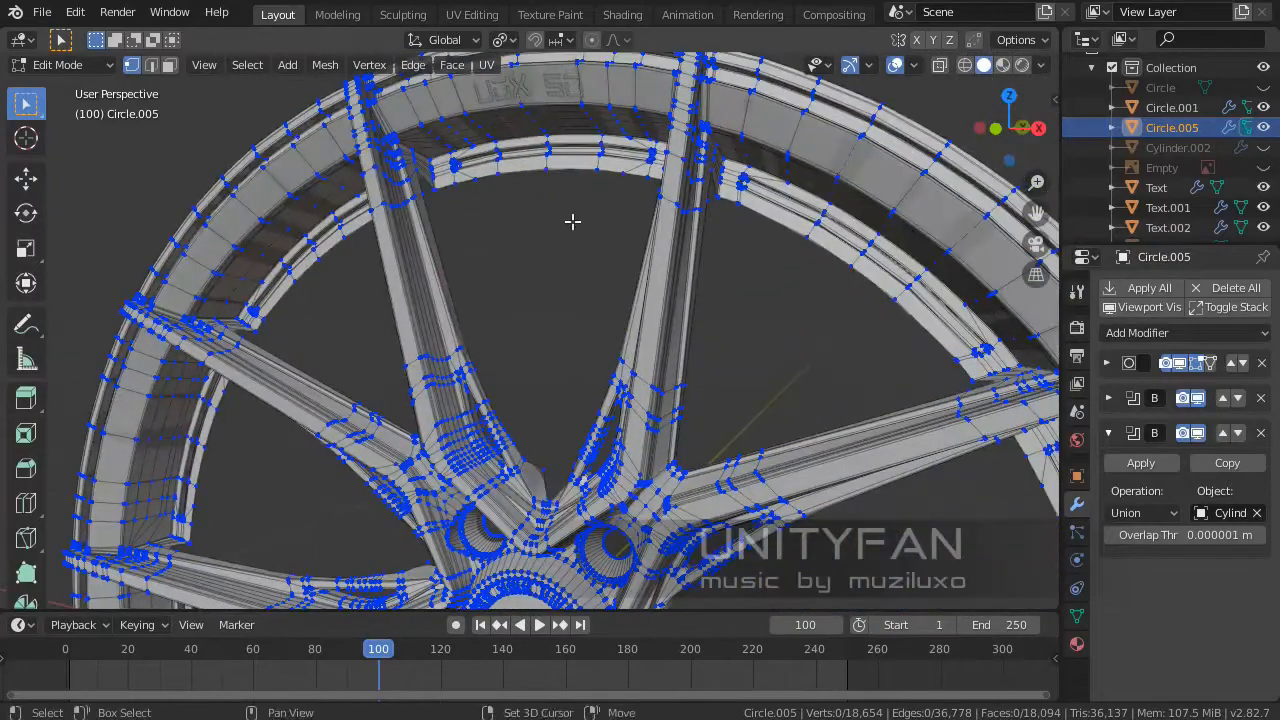
pyautogui.moveTo(572, 221); pyautogui.dragTo(597, 469, button='middle')
pyautogui.scroll(2, 534, 314)
pyautogui.moveTo(560, 418); pyautogui.dragTo(567, 360, button='middle')
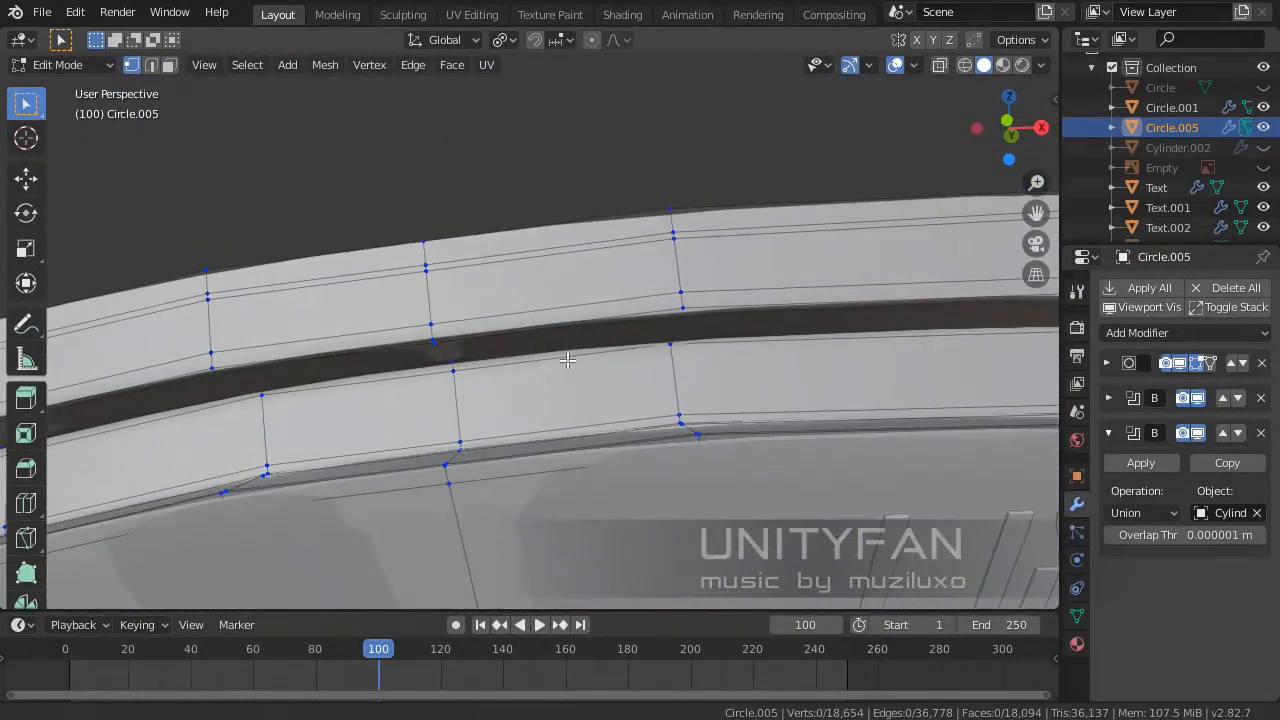
pyautogui.moveTo(680, 211); pyautogui.dragTo(597, 218, button='middle')
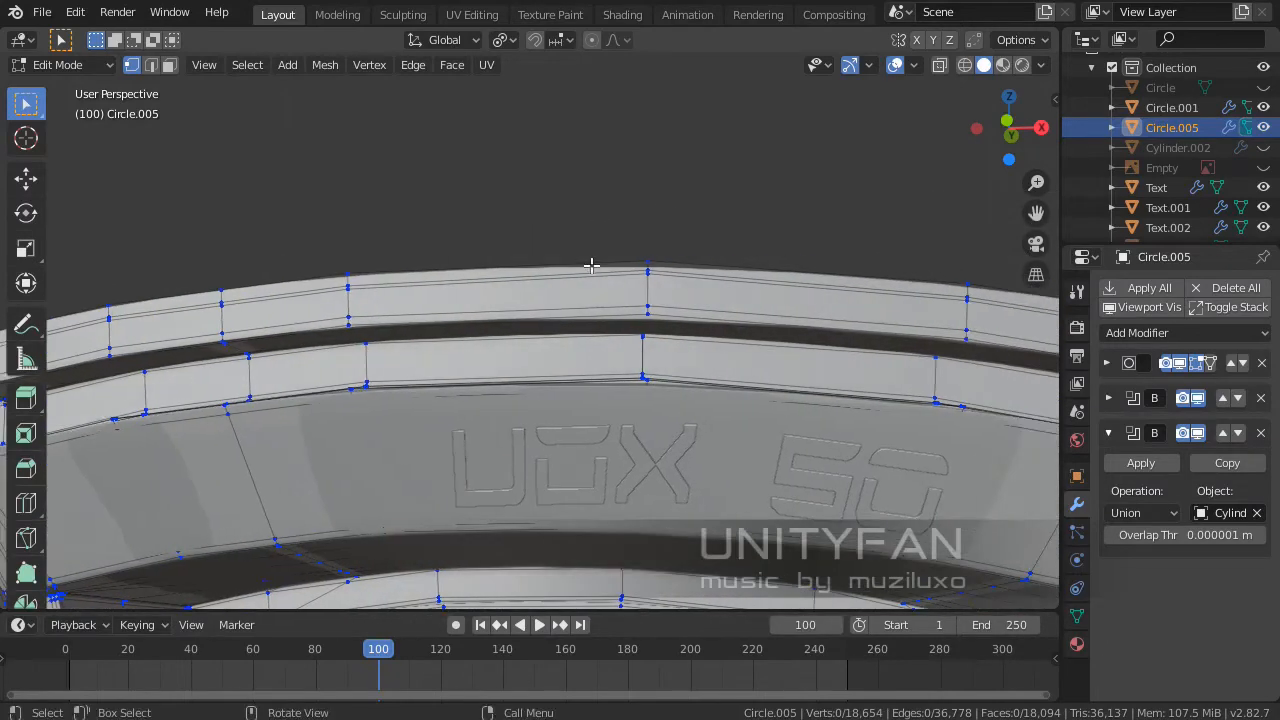
pyautogui.scroll(-5, 651, 249)
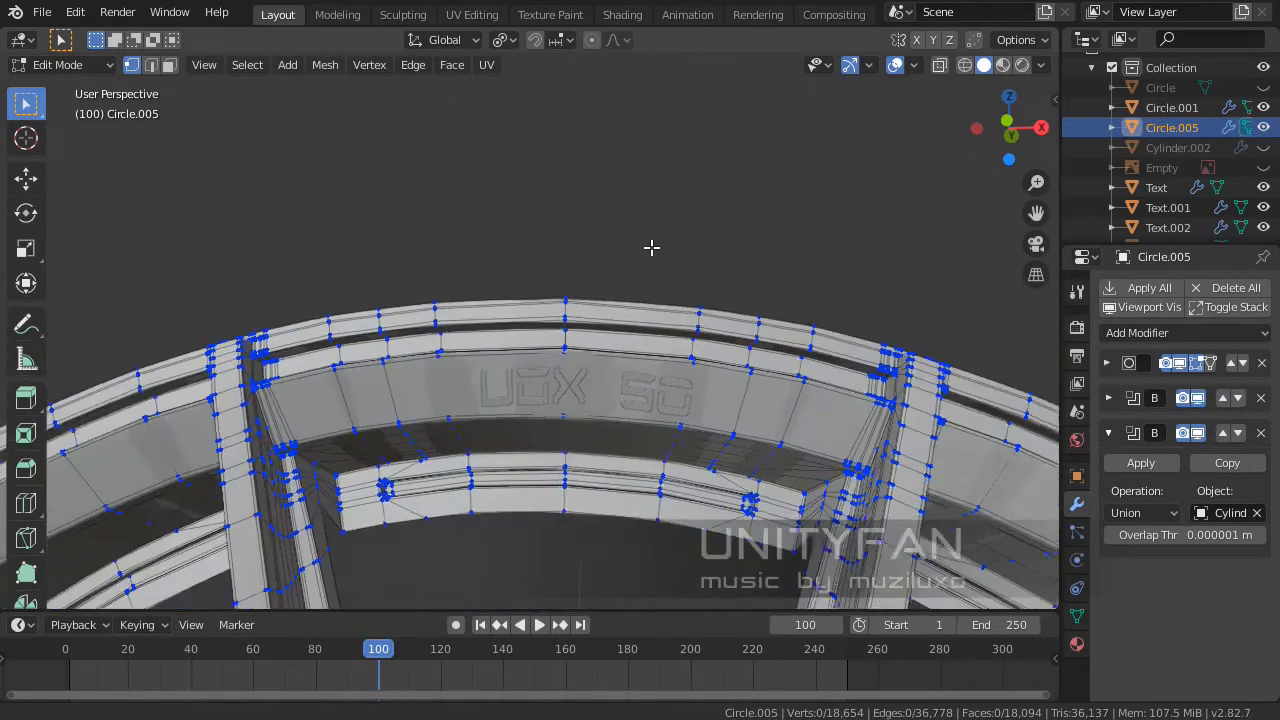
pyautogui.moveTo(651, 249); pyautogui.dragTo(612, 242, button='middle')
pyautogui.press('KP_3')
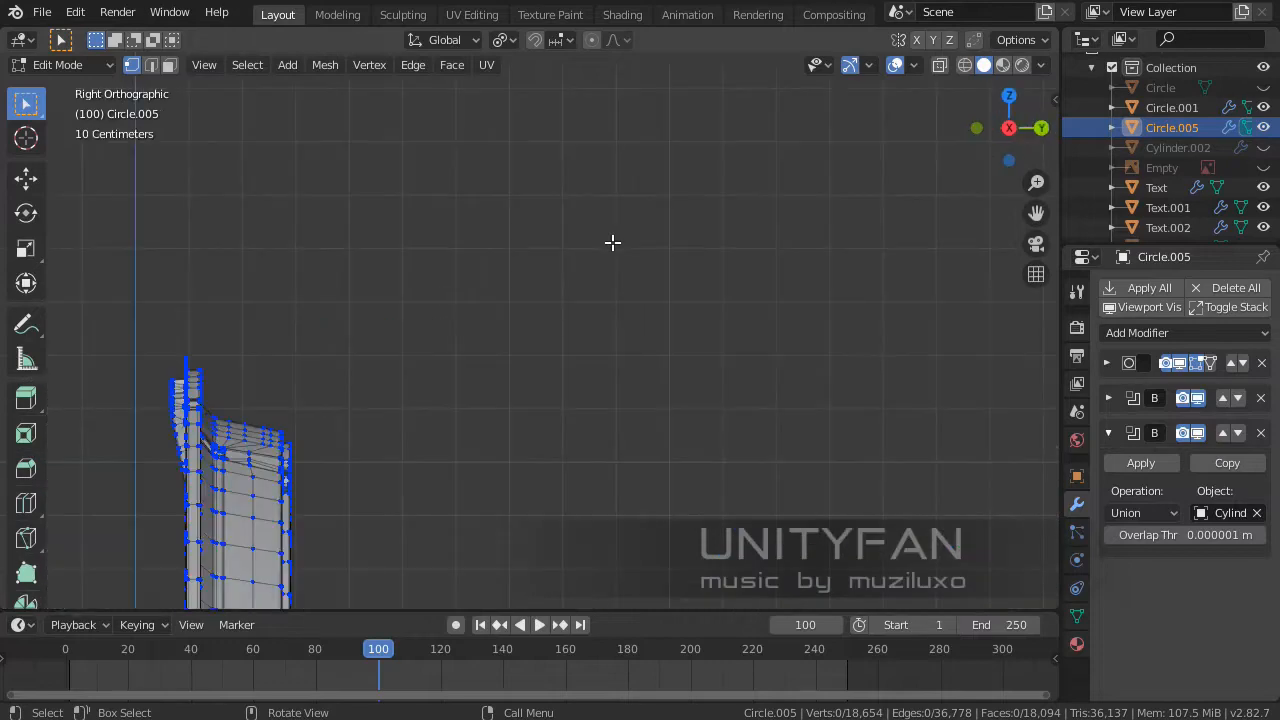
pyautogui.press('KP_1')
pyautogui.scroll(3, 468, 273)
pyautogui.scroll(4, 468, 273)
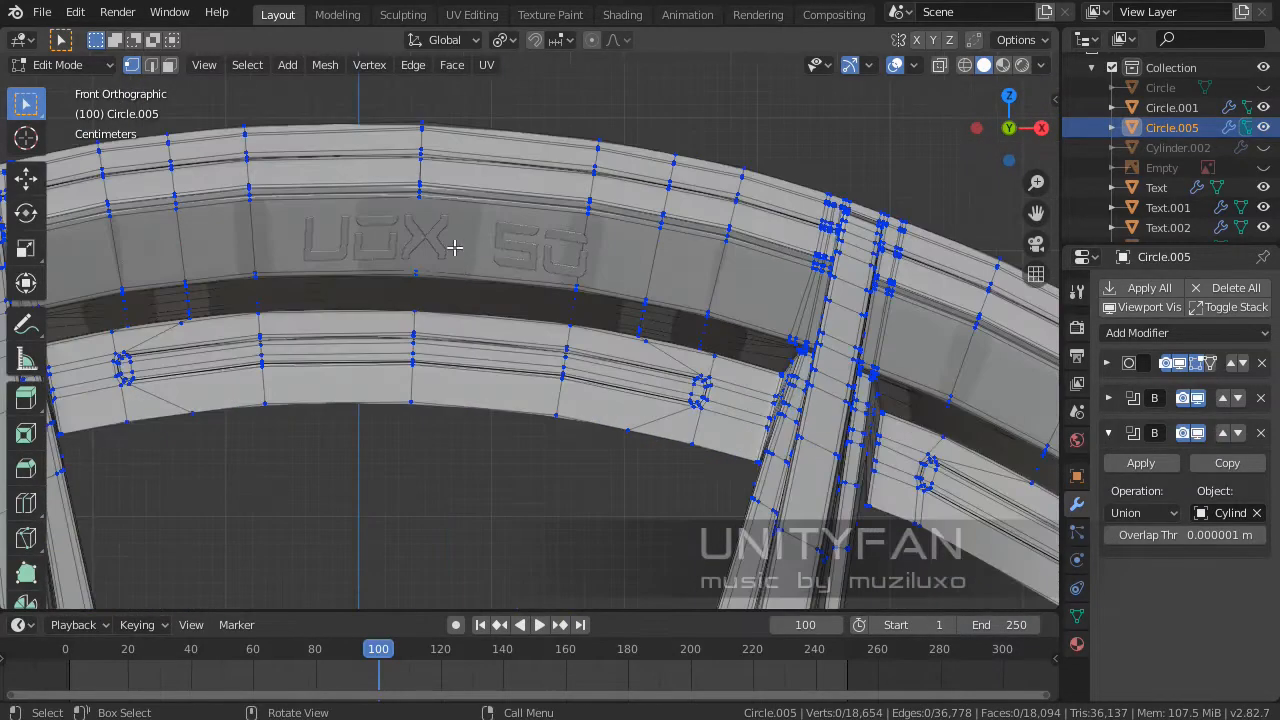
pyautogui.press('Tab')
# - Examine the rim's modified surface around the lettering and the slot below it in Object Mode
pyautogui.scroll(-6, 418, 246)
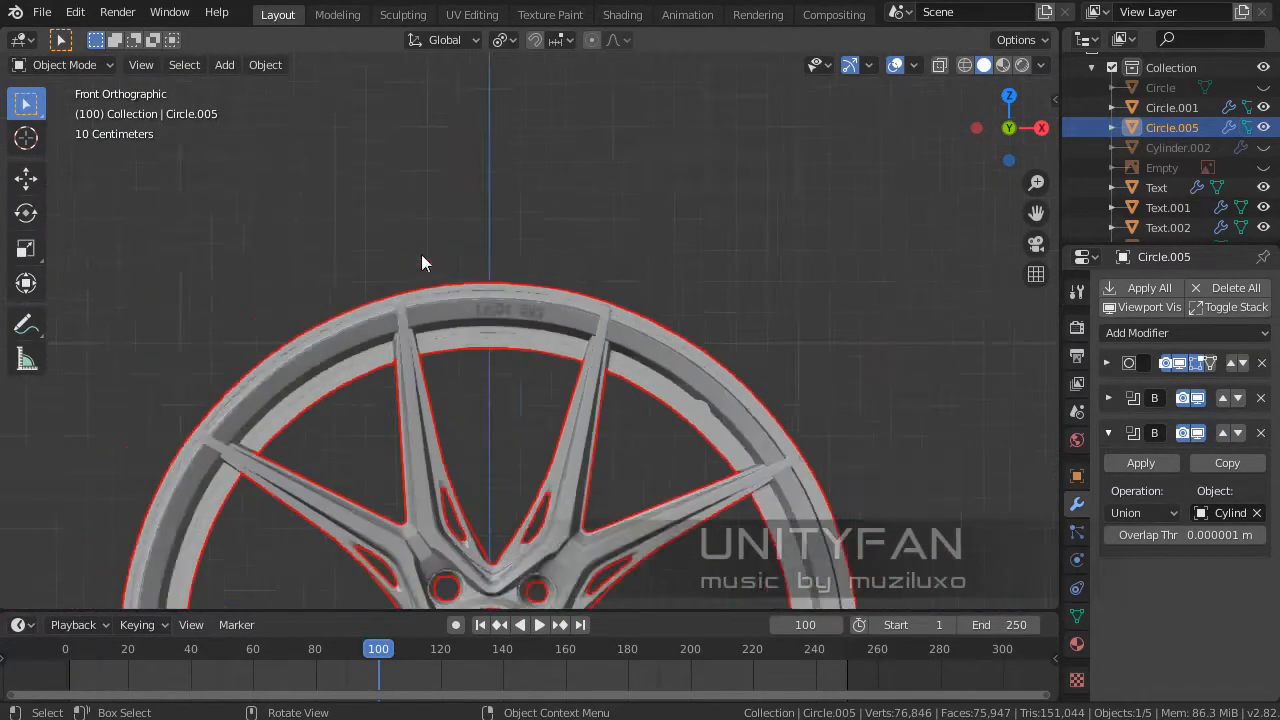
pyautogui.scroll(4, 469, 176)
pyautogui.keyDown('shift'); pyautogui.moveTo(491, 202); pyautogui.dragTo(483, 315, button='middle'); pyautogui.keyUp('shift')
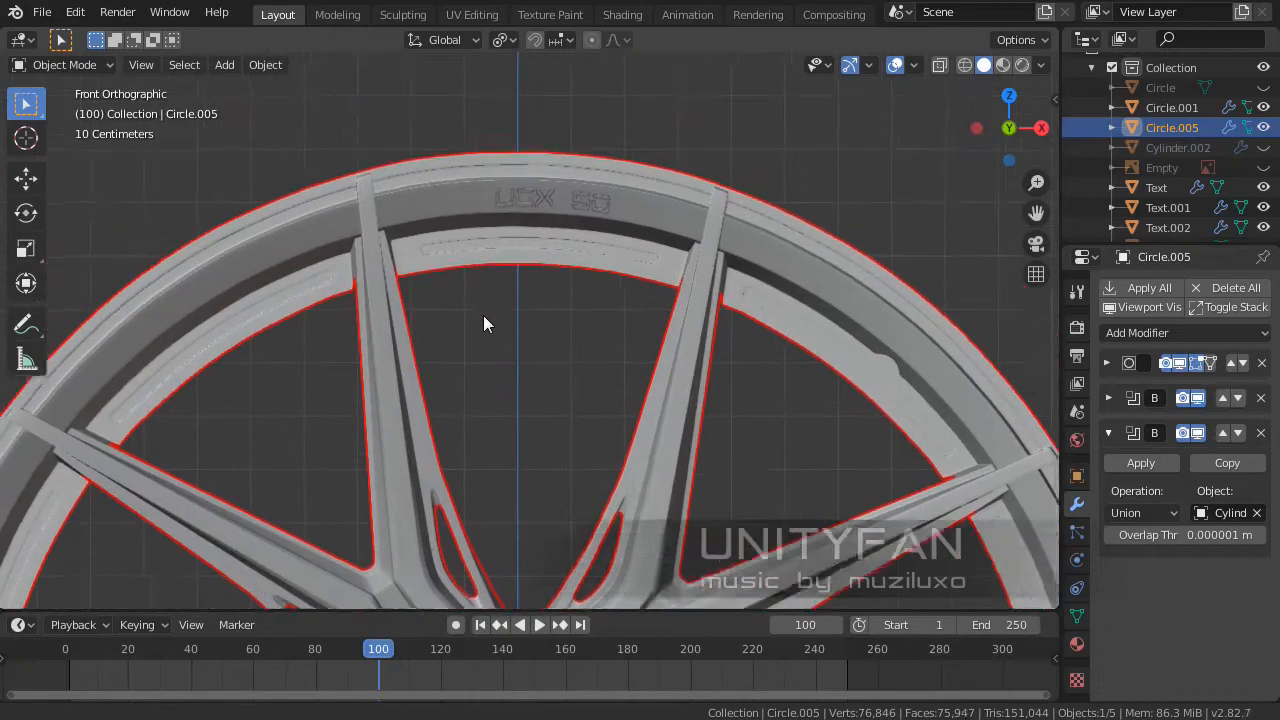
pyautogui.scroll(4, 510, 265)
pyautogui.moveTo(521, 235); pyautogui.dragTo(511, 264, button='middle')
pyautogui.scroll(-10, 511, 264)
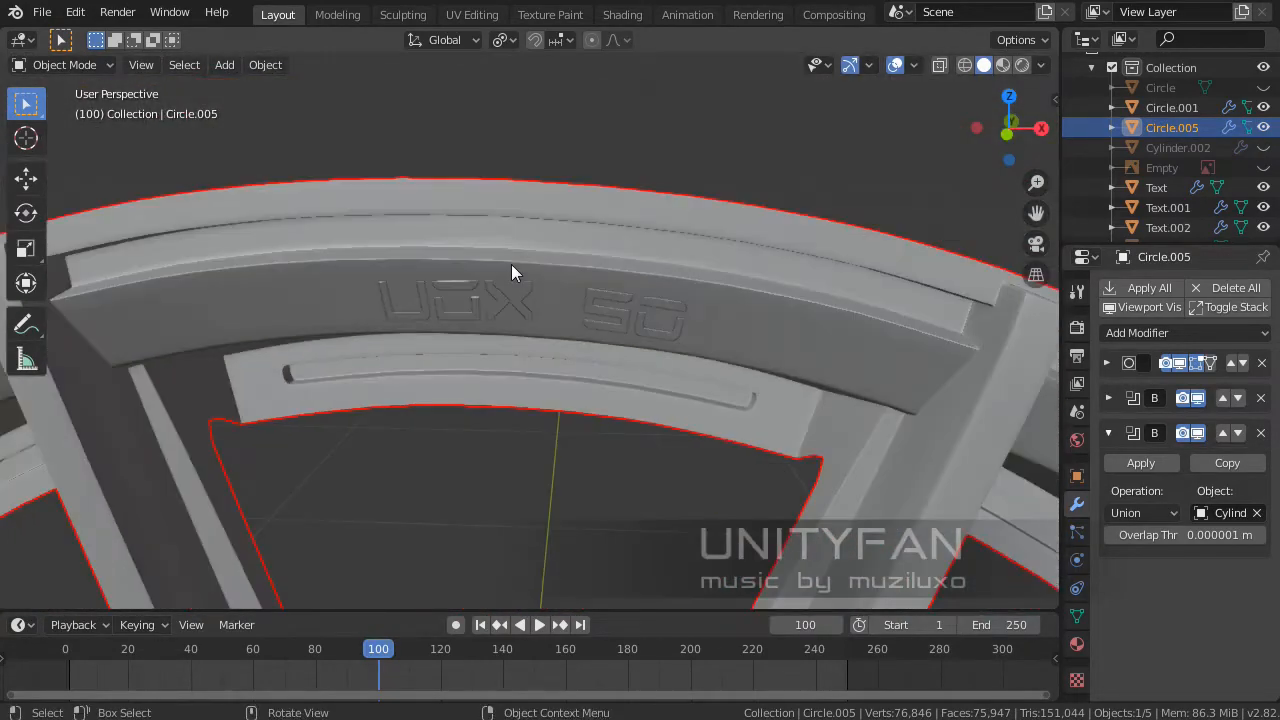
# - Display the rim in Wireframe shading from the front and check the spoke junction above the hub against the vertical axis
pyautogui.press('KP_3')
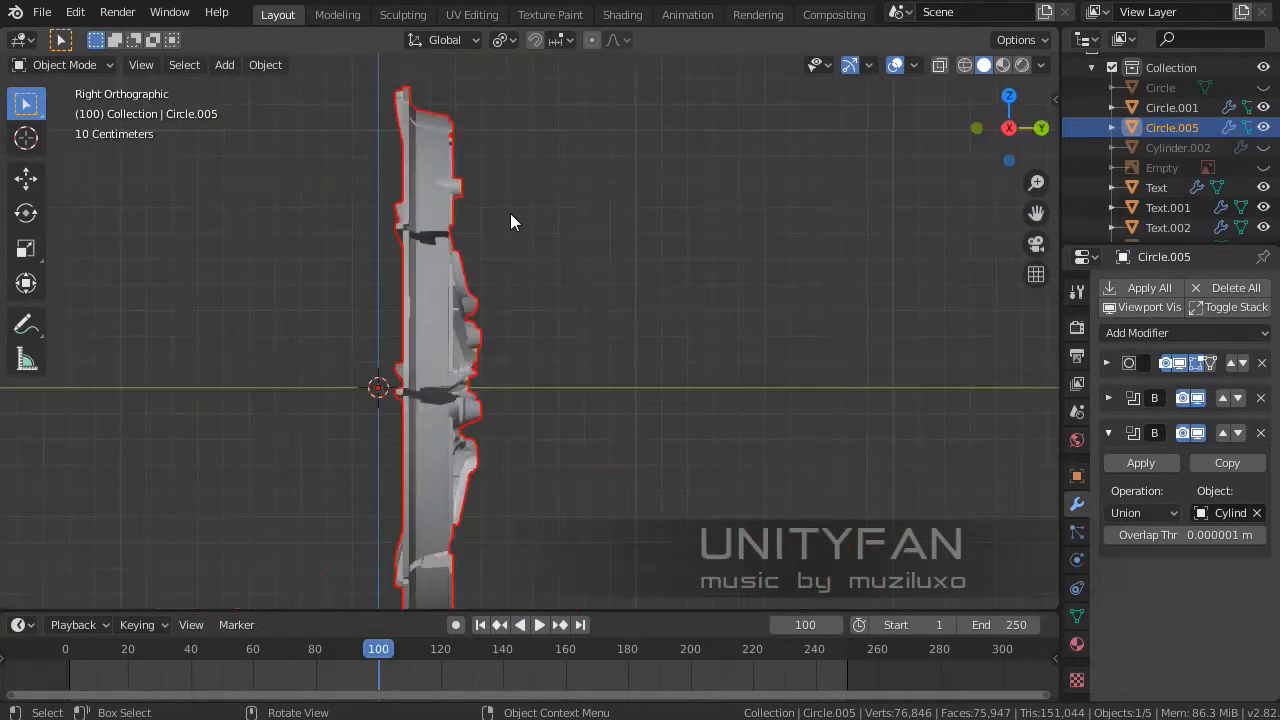
pyautogui.press('KP_1')
pyautogui.scroll(6, 540, 345)
pyautogui.scroll(3, 545, 362)
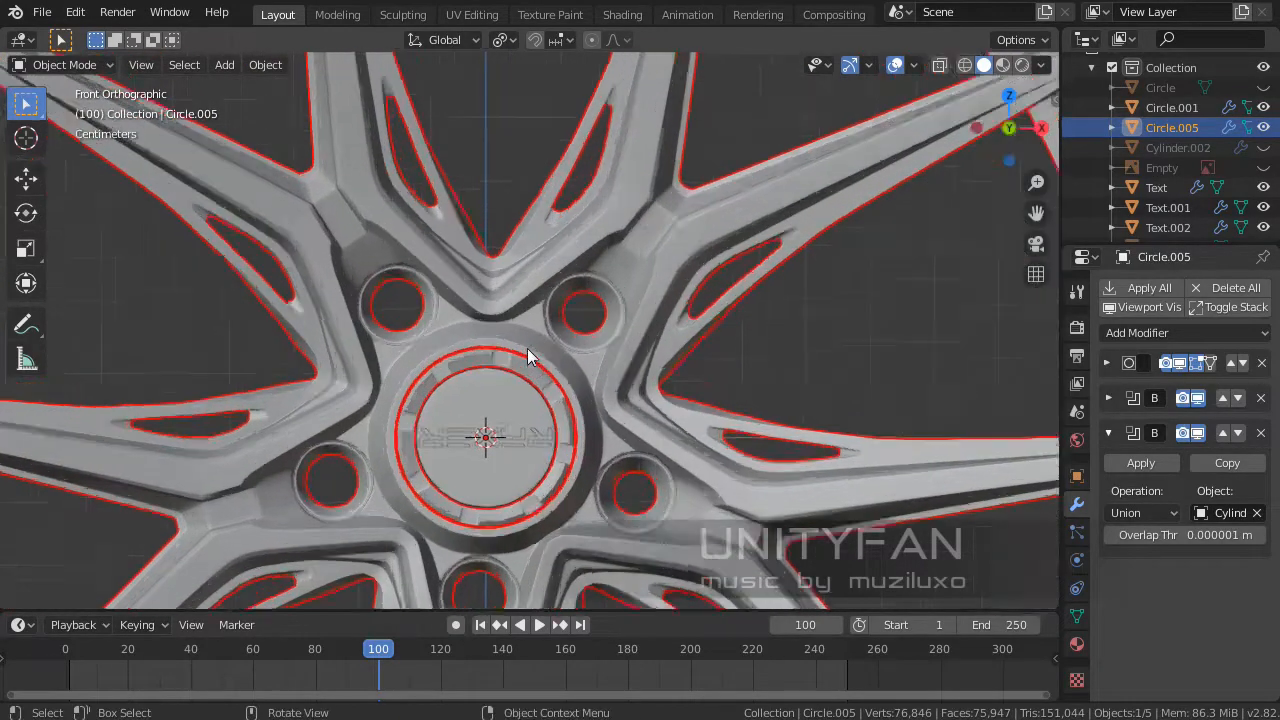
pyautogui.press('z')
pyautogui.click(337, 333)
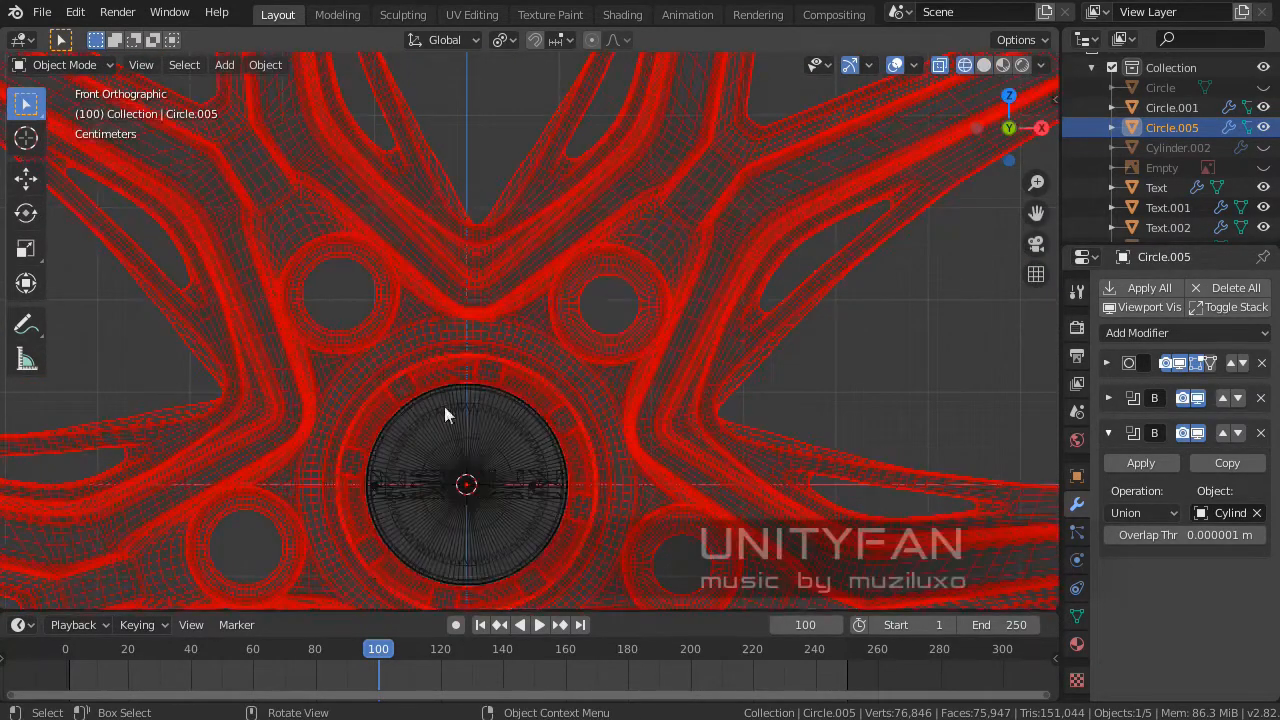
pyautogui.scroll(4, 487, 382)
pyautogui.scroll(-3, 487, 382)
pyautogui.keyDown('shift'); pyautogui.moveTo(498, 240); pyautogui.dragTo(487, 462, button='middle'); pyautogui.keyUp('shift')
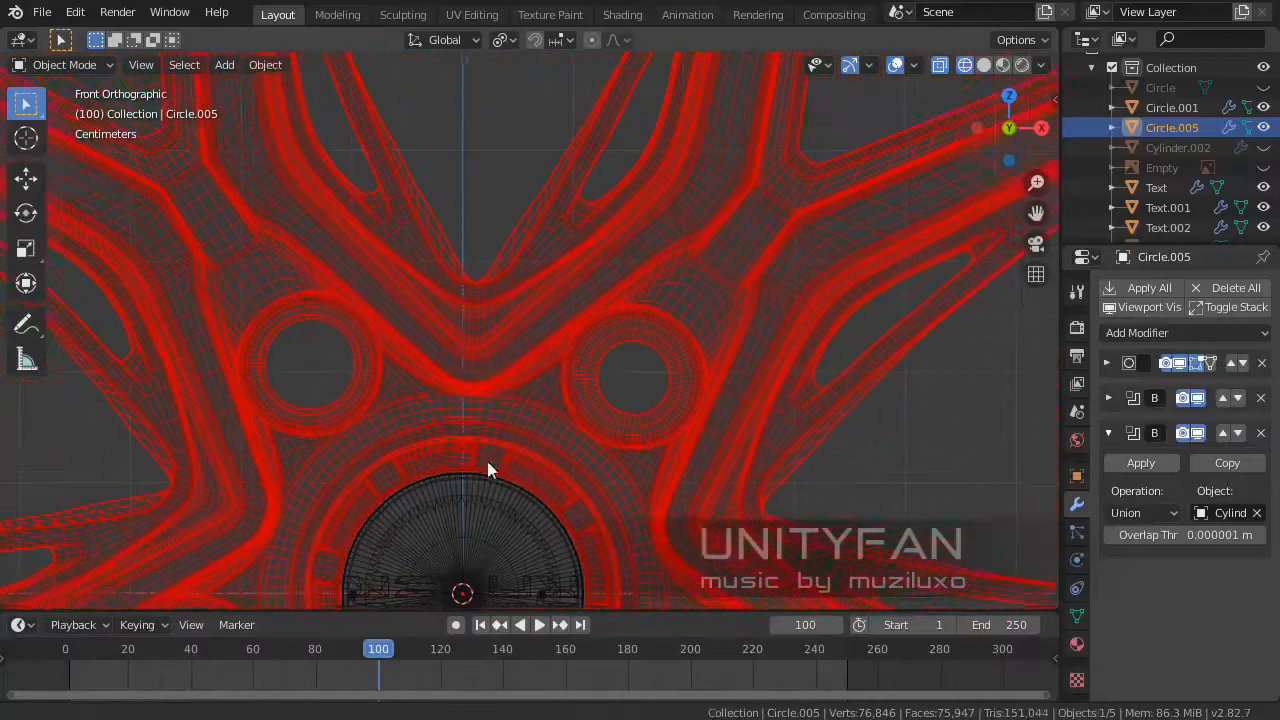
pyautogui.scroll(3, 476, 352)
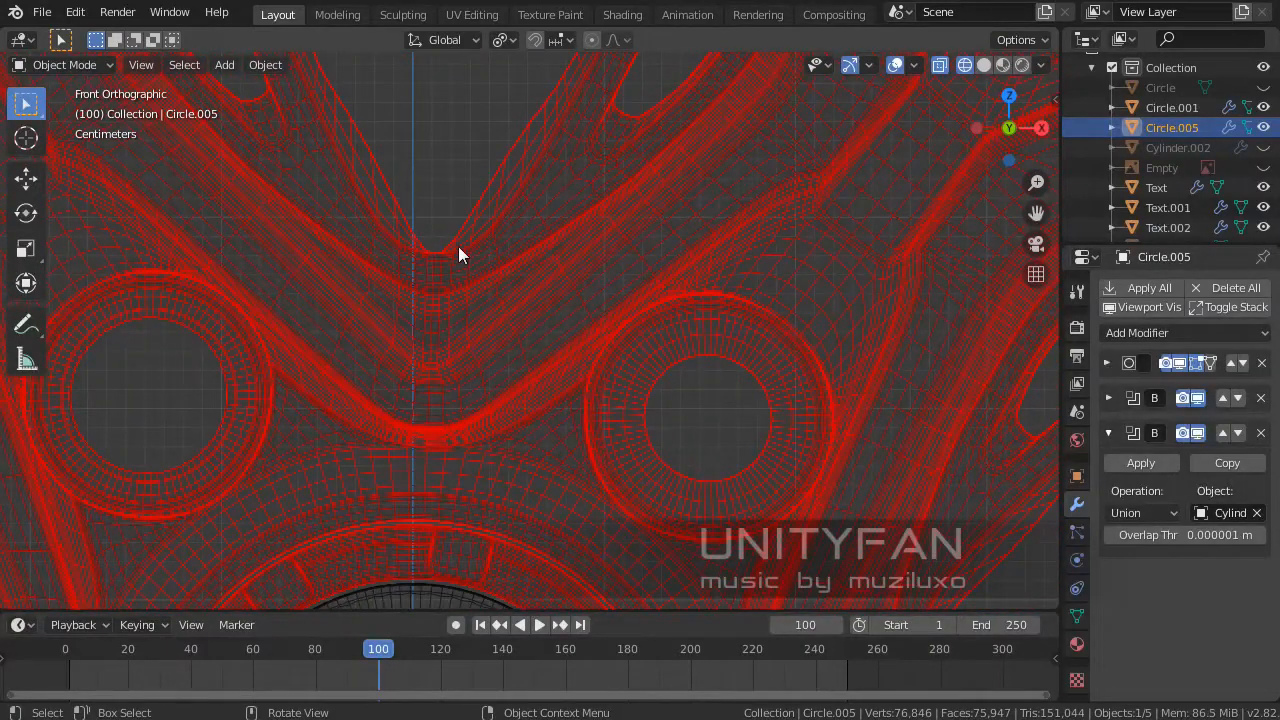
# - Set the rim's Y rotation to 0° in its transform values and check the spoke fork's alignment with the vertical axis
pyautogui.click(1054, 93)
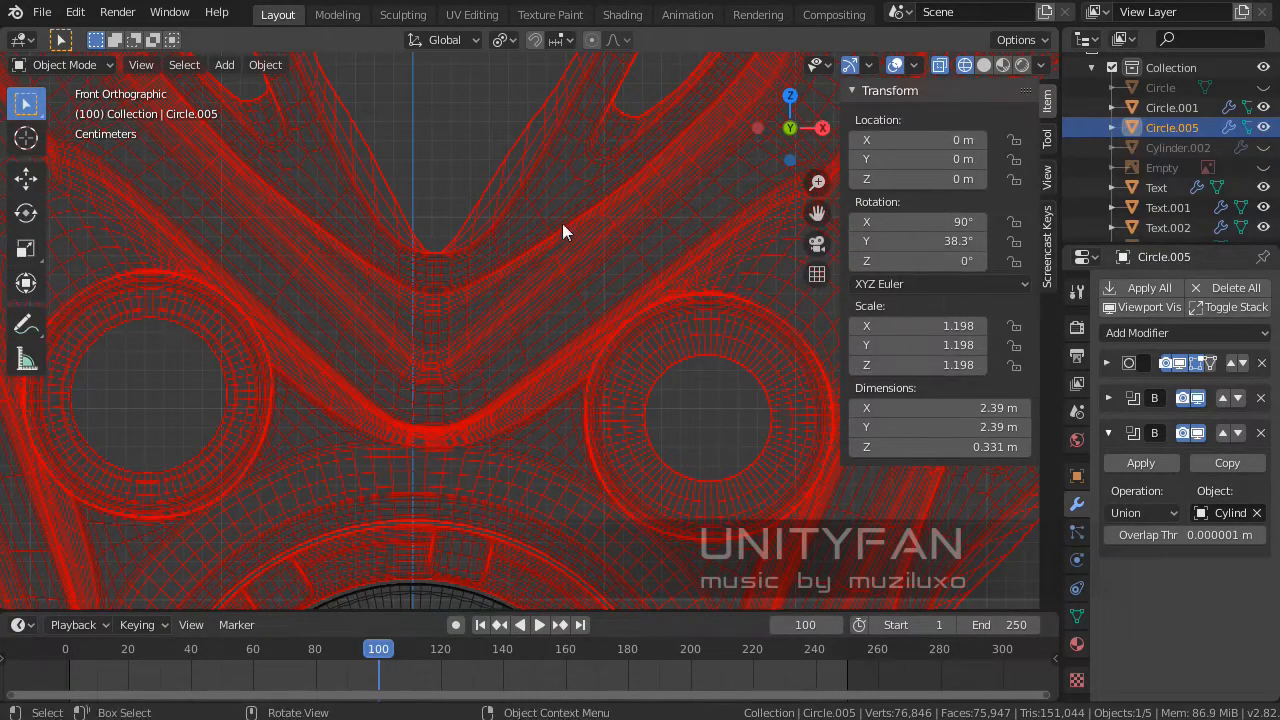
pyautogui.scroll(-10, 531, 207)
pyautogui.keyDown('shift'); pyautogui.moveTo(531, 208); pyautogui.dragTo(463, 289, button='middle'); pyautogui.keyUp('shift')
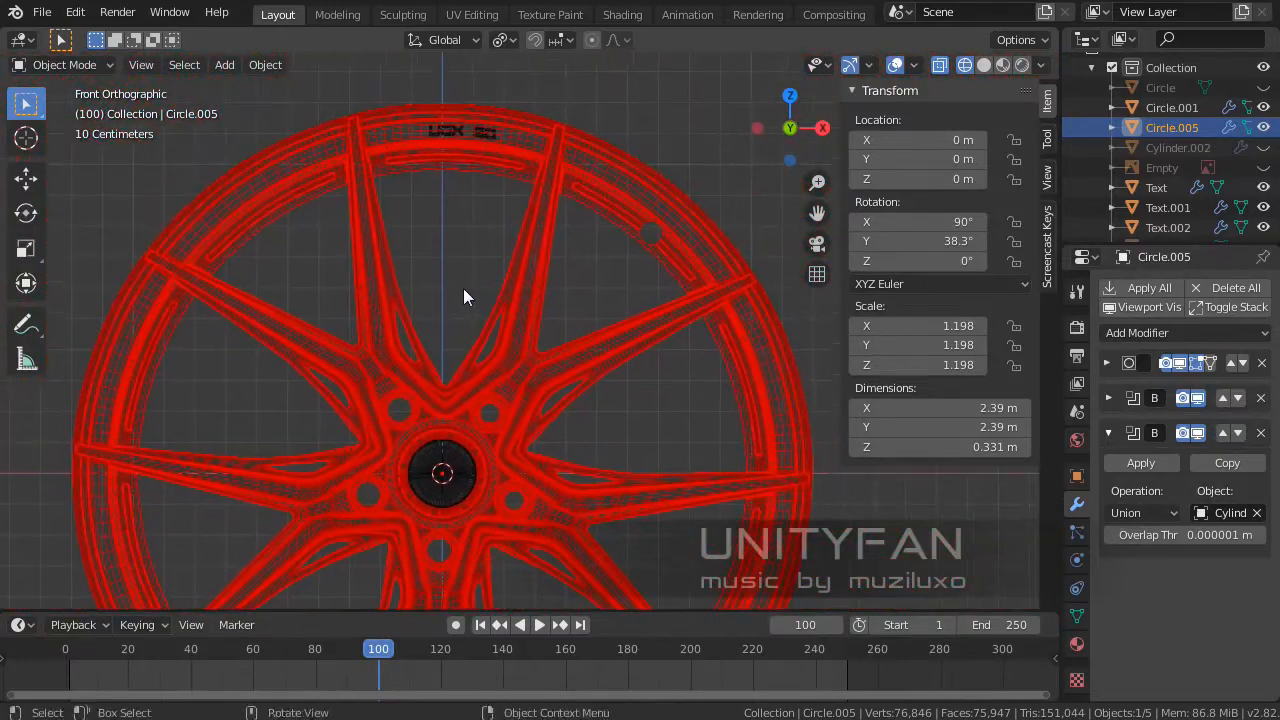
pyautogui.scroll(3, 463, 297)
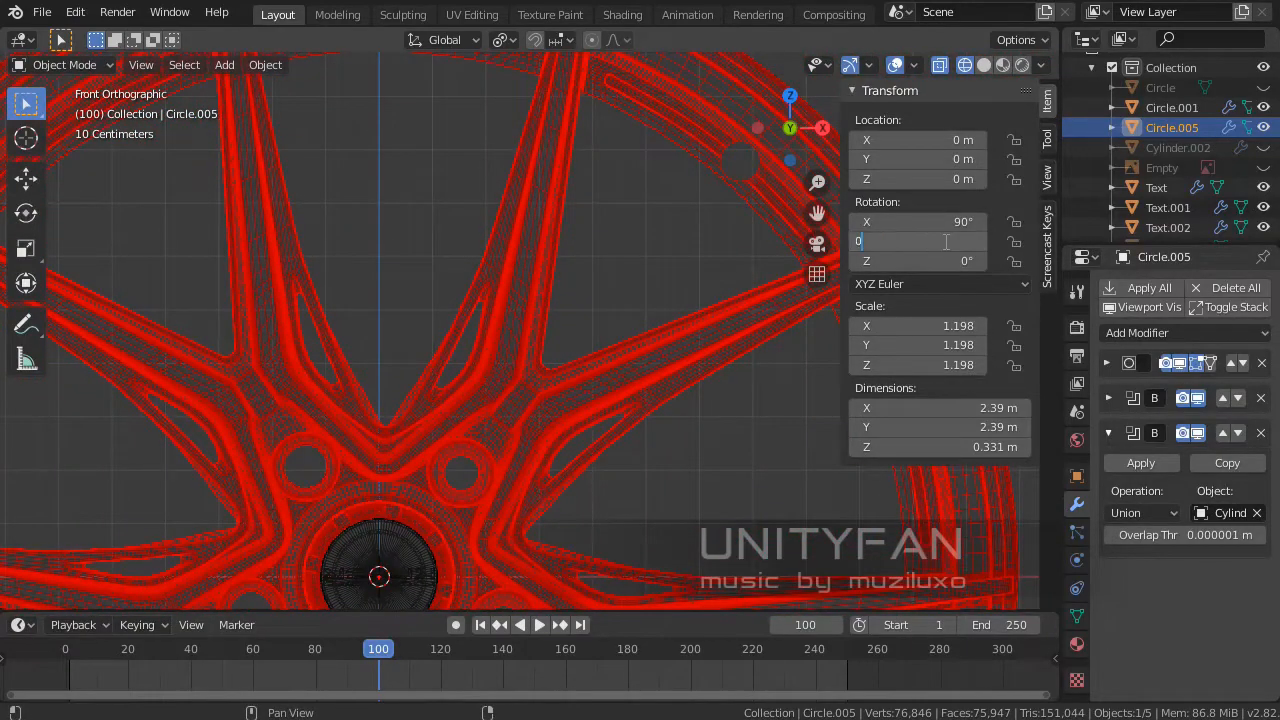
pyautogui.press('Return')
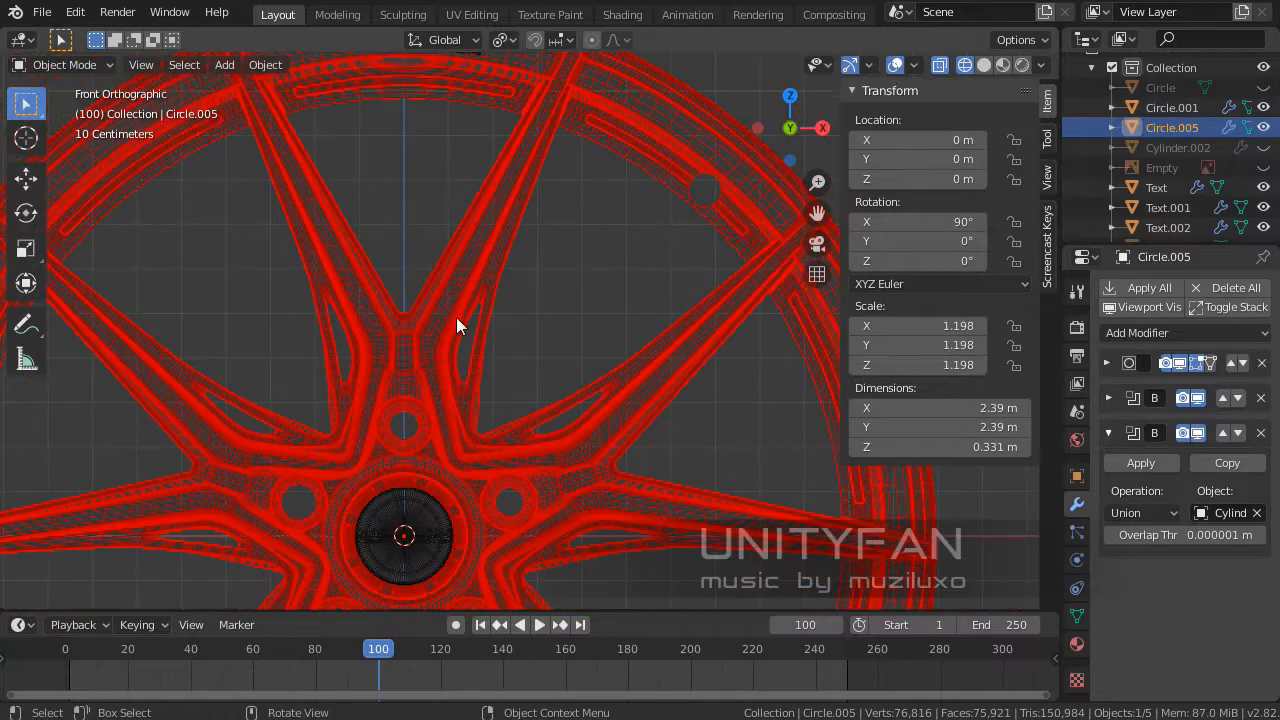
pyautogui.keyDown('shift'); pyautogui.moveTo(456, 317); pyautogui.dragTo(547, 201, button='middle'); pyautogui.keyUp('shift')
pyautogui.scroll(3, 500, 272)
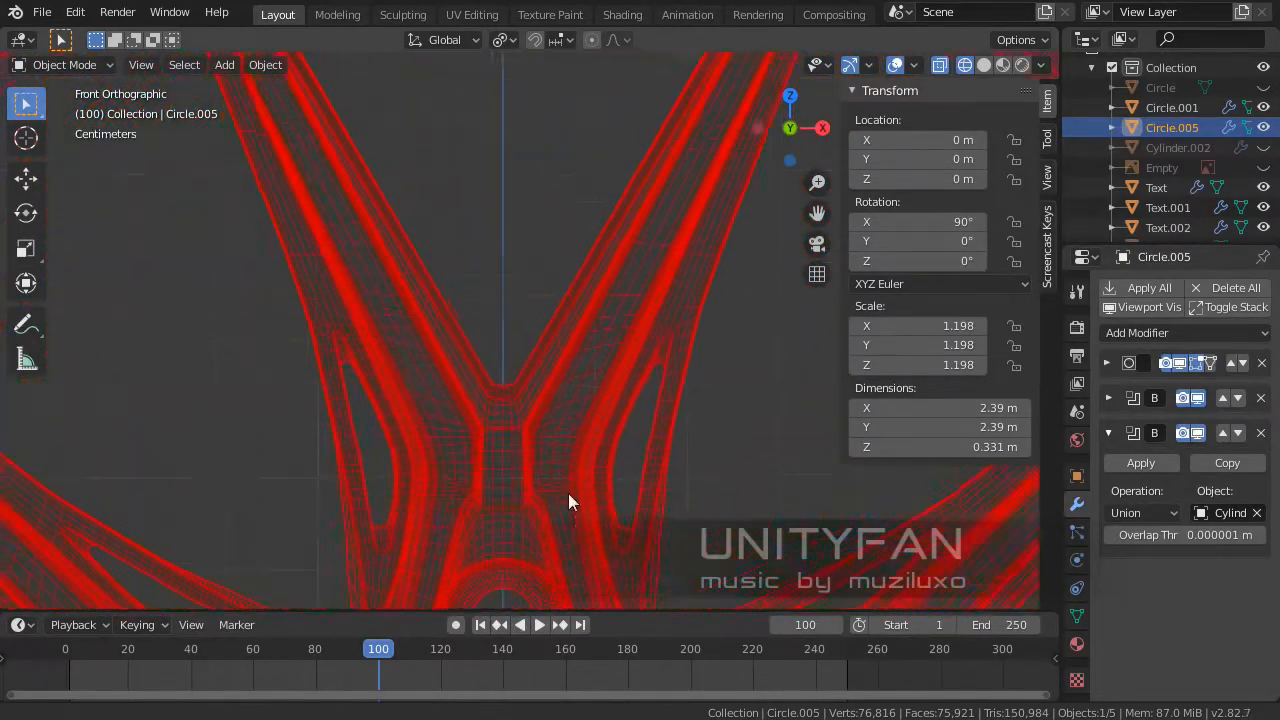
# - Return the viewport to Solid shading in perspective view and examine the rim section carrying the UGX 50 lettering
pyautogui.scroll(-6, 558, 238)
pyautogui.keyDown('shift'); pyautogui.moveTo(546, 279); pyautogui.dragTo(535, 386, button='middle'); pyautogui.keyUp('shift')
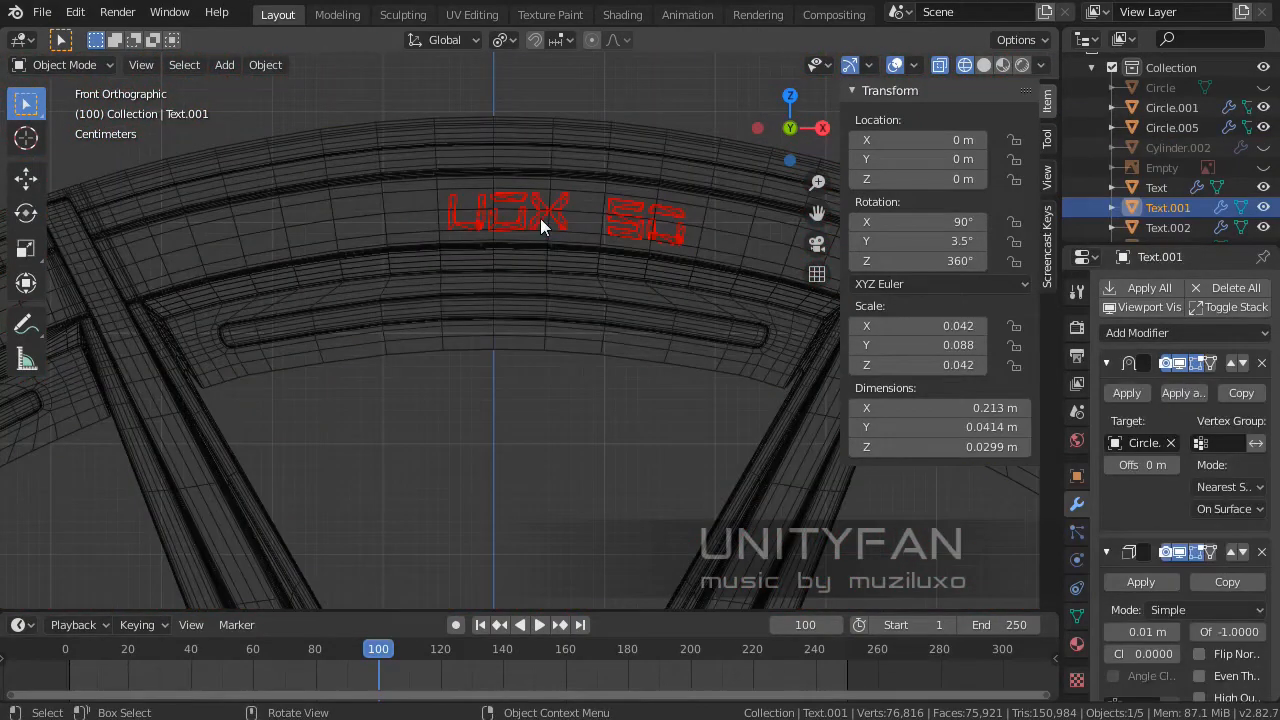
pyautogui.press('KP_5')
pyautogui.scroll(-4, 540, 219)
pyautogui.moveTo(526, 245); pyautogui.dragTo(435, 308, button='middle')
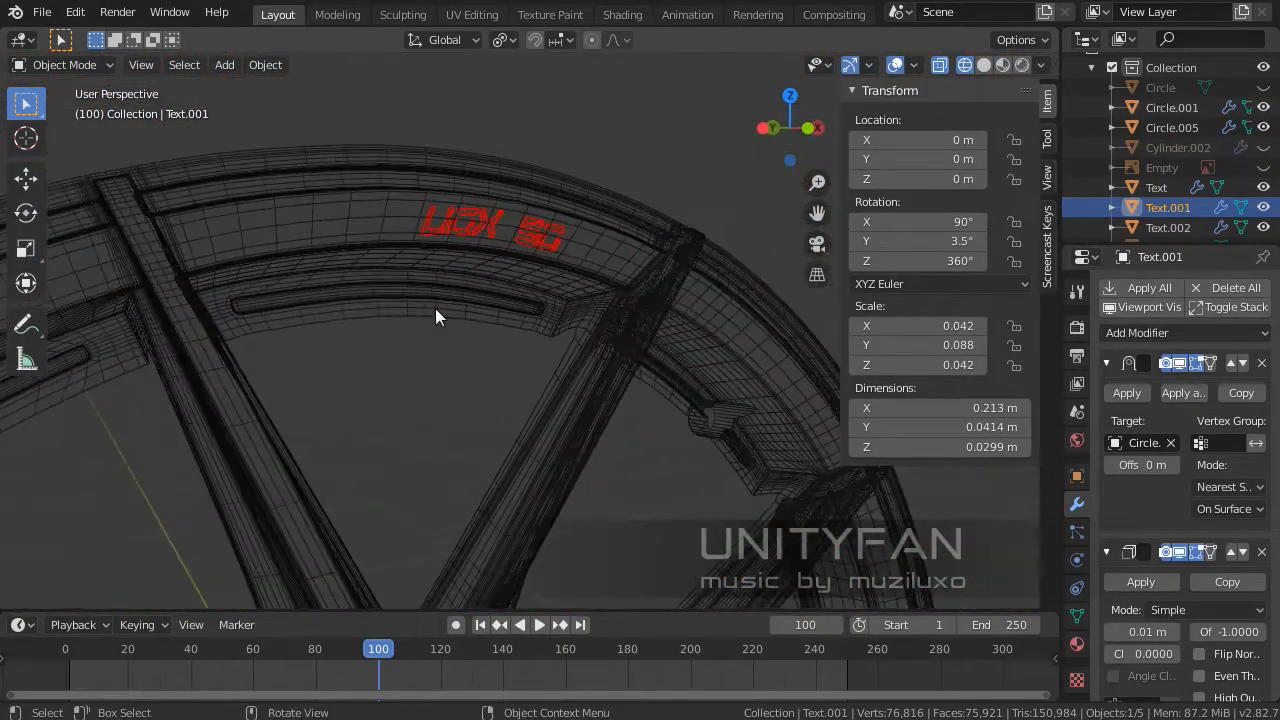
pyautogui.press('z')
pyautogui.click(290, 309)
pyautogui.press('z')
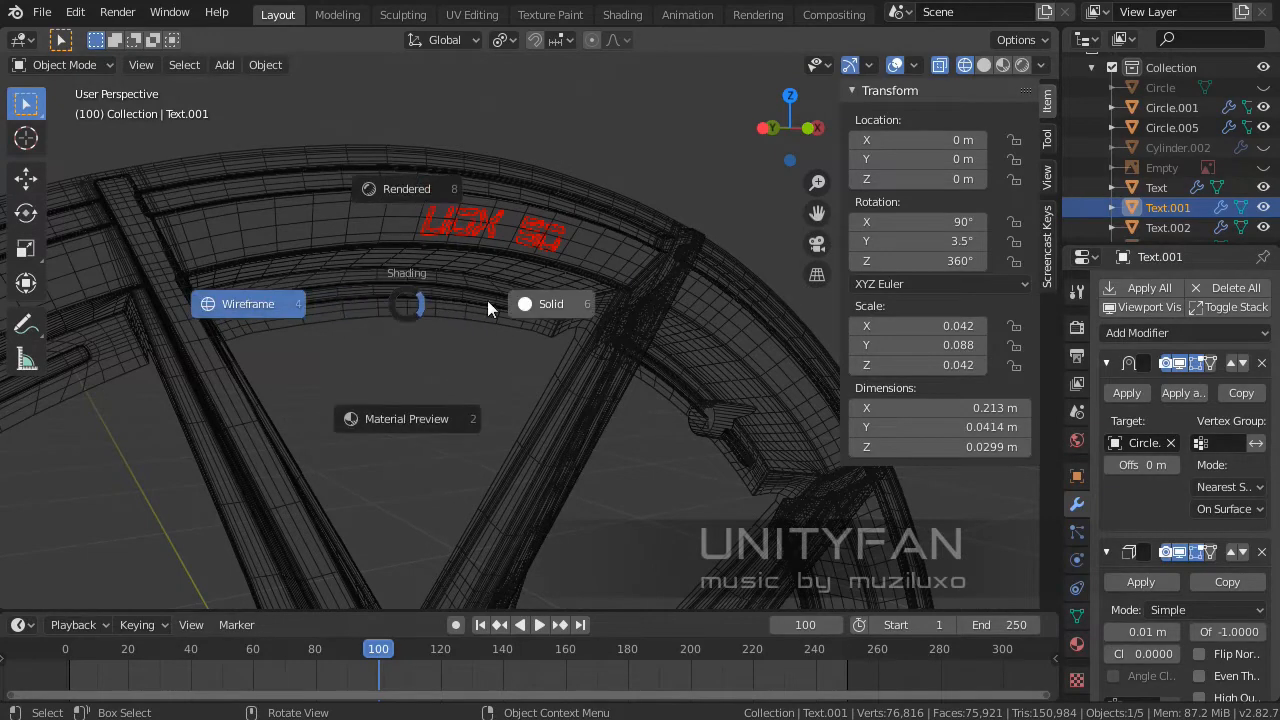
pyautogui.click(551, 297)
pyautogui.moveTo(551, 297)
pyautogui.mouseDown(button='middle')
pyautogui.moveTo(400, 332)
pyautogui.moveTo(520, 345)
pyautogui.moveTo(503, 440)
pyautogui.mouseUp(button='middle')
pyautogui.click(503, 440)
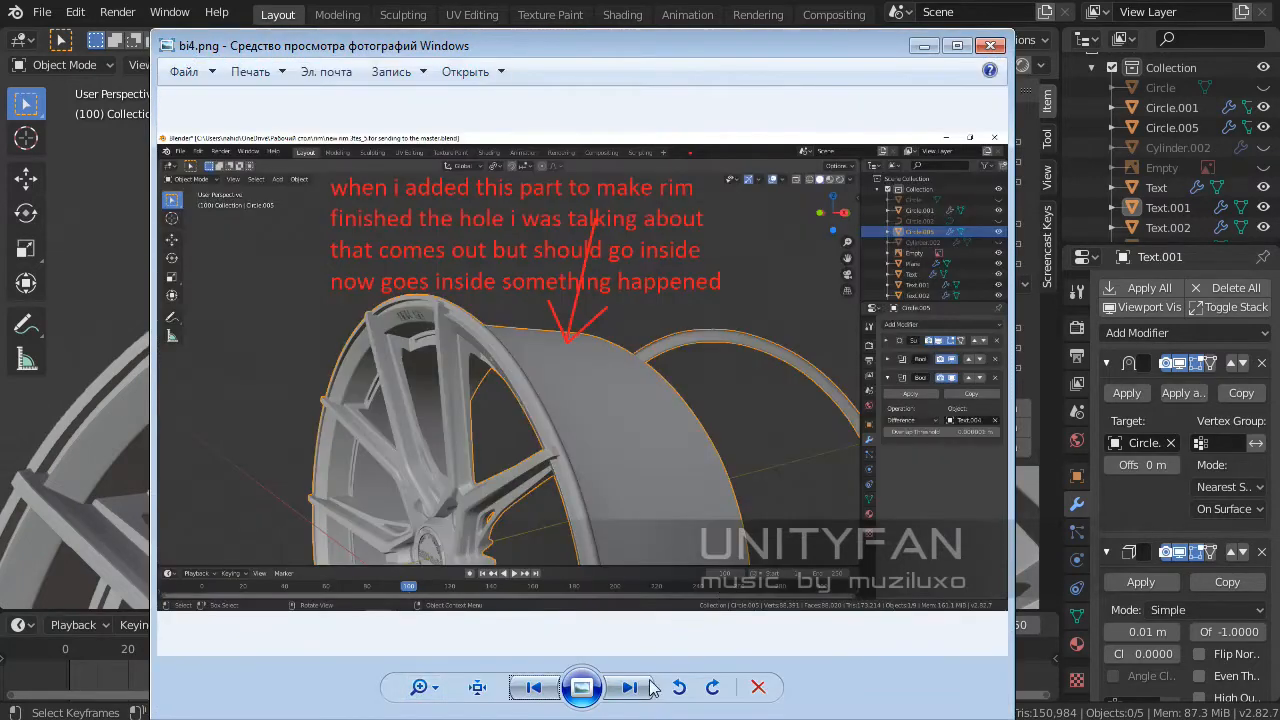
# - Browse the student's annotated screenshots in the Windows photo viewer and examine the R VOX50 CGP3.jpg wheel photo at actual size
pyautogui.click(630, 687)
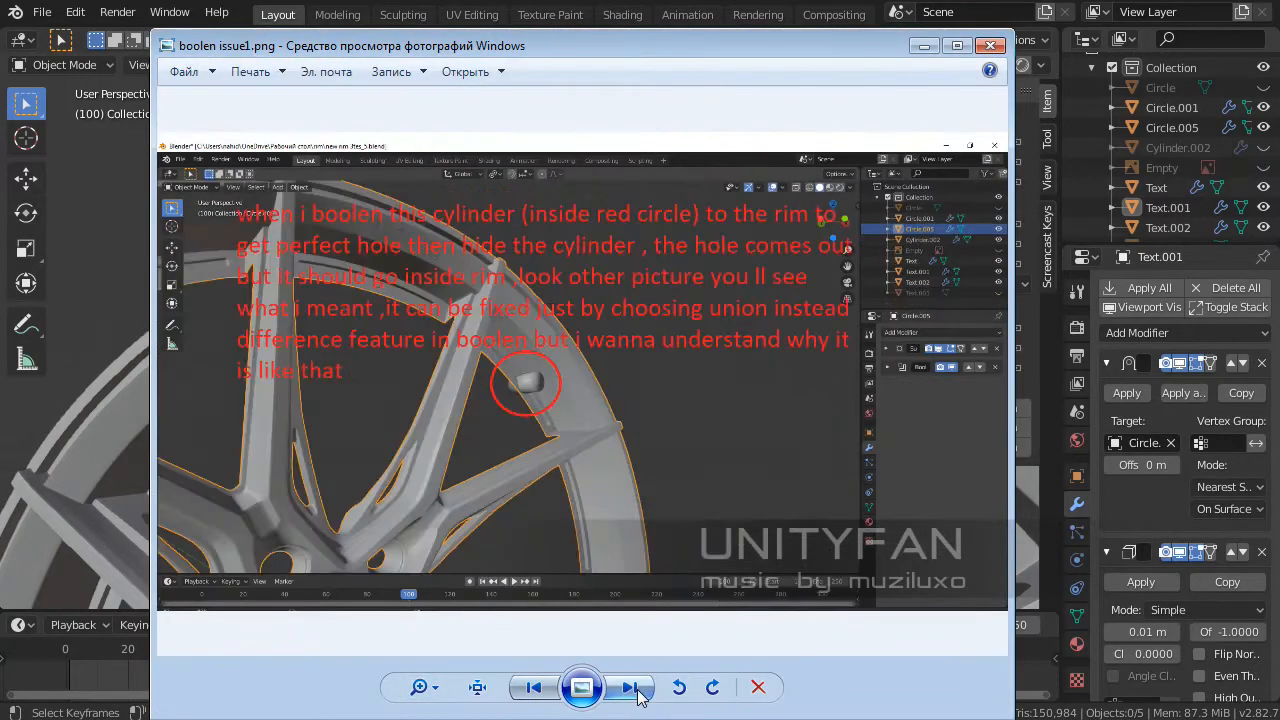
pyautogui.click(630, 687)
pyautogui.click(630, 687)
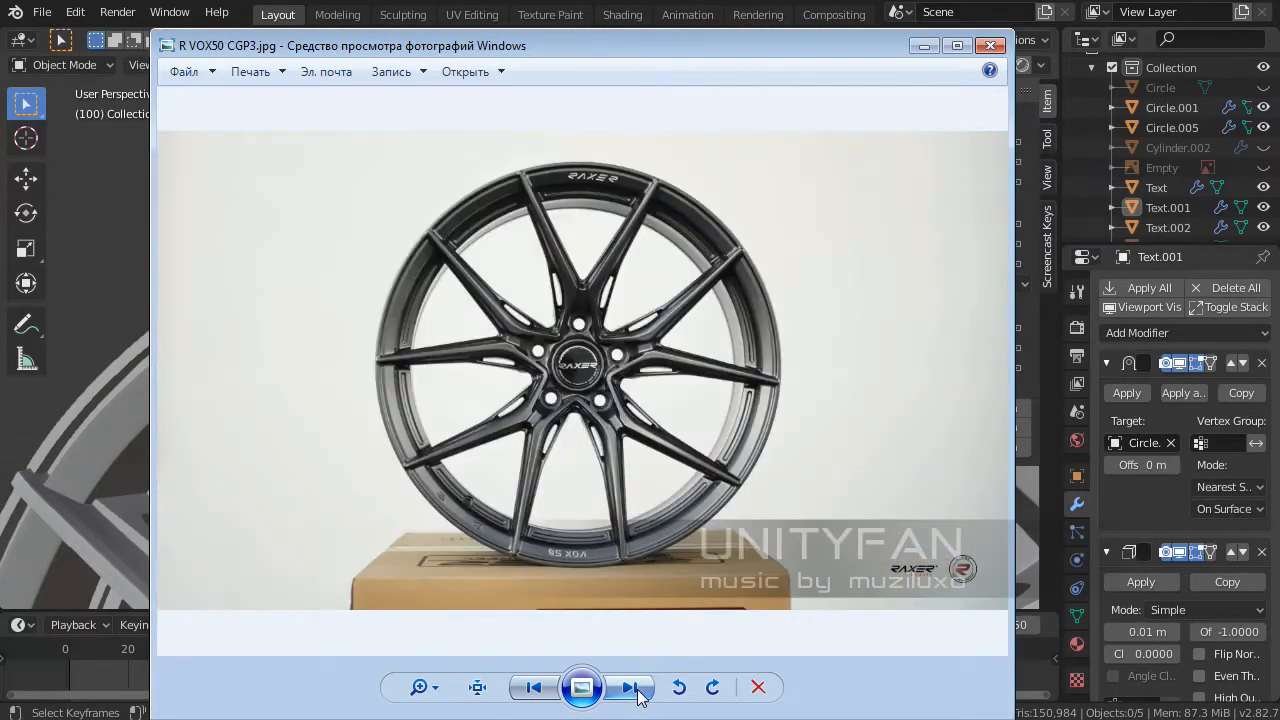
pyautogui.click(477, 687)
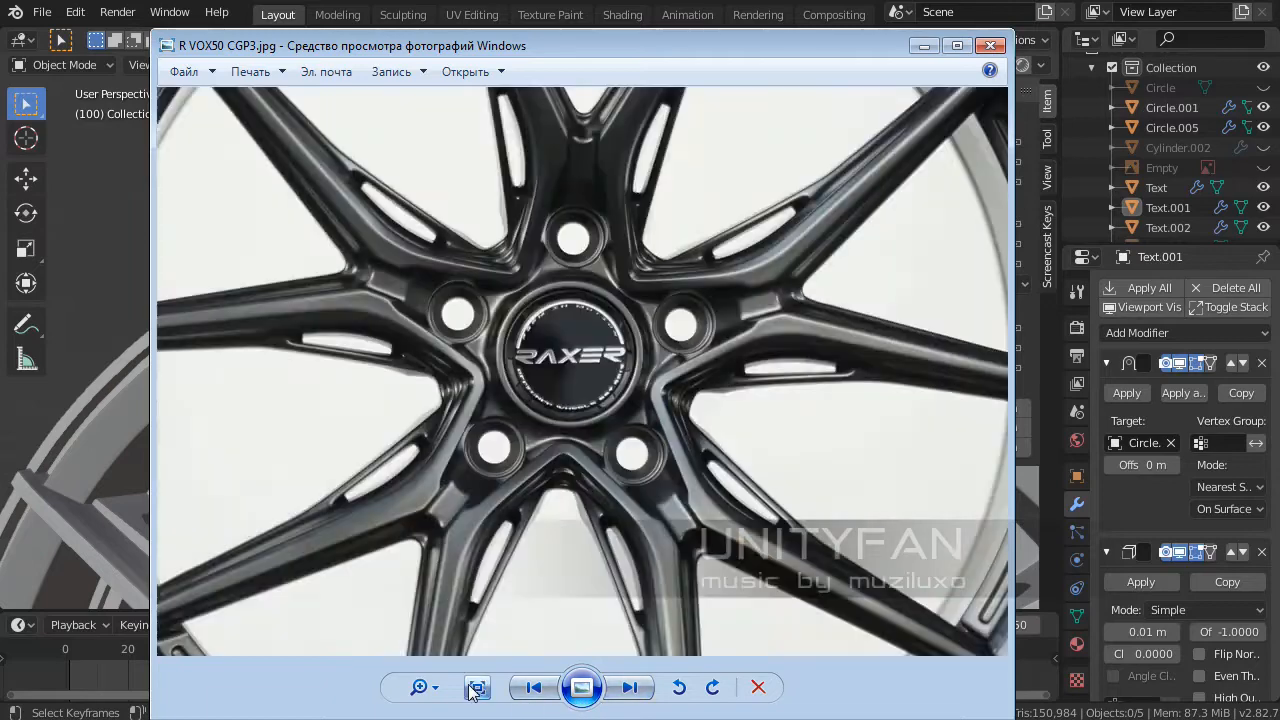
pyautogui.moveTo(538, 364); pyautogui.dragTo(509, 651)
pyautogui.moveTo(561, 334); pyautogui.dragTo(662, 224)
# - Look through the remaining RAXER wheel close-ups and the student's annotated Boolean screenshots
pyautogui.click(626, 687)
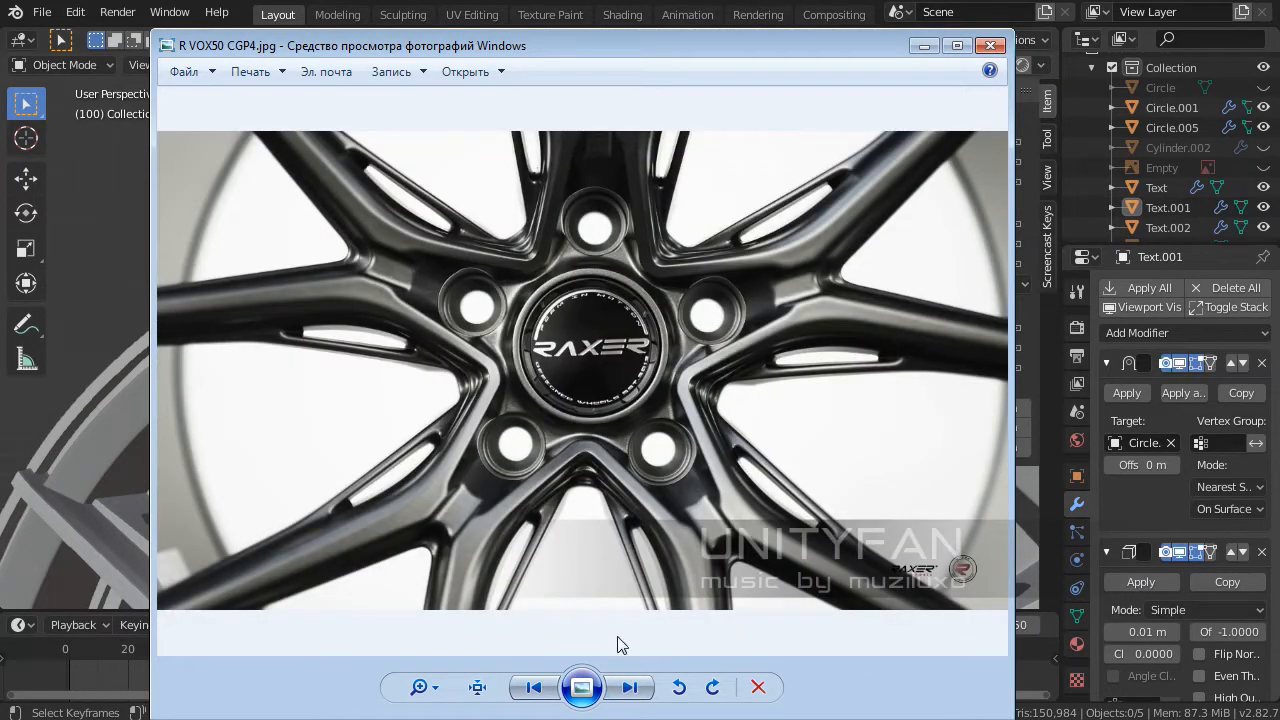
pyautogui.click(626, 687)
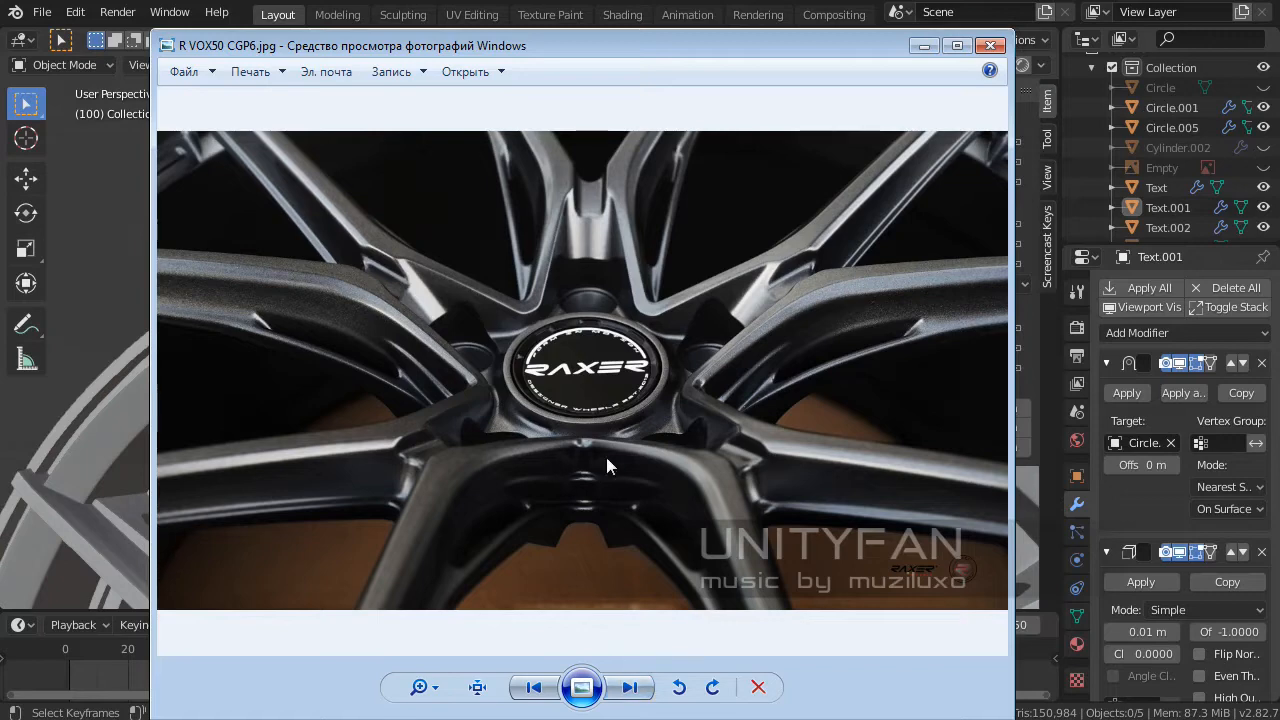
pyautogui.click(627, 690)
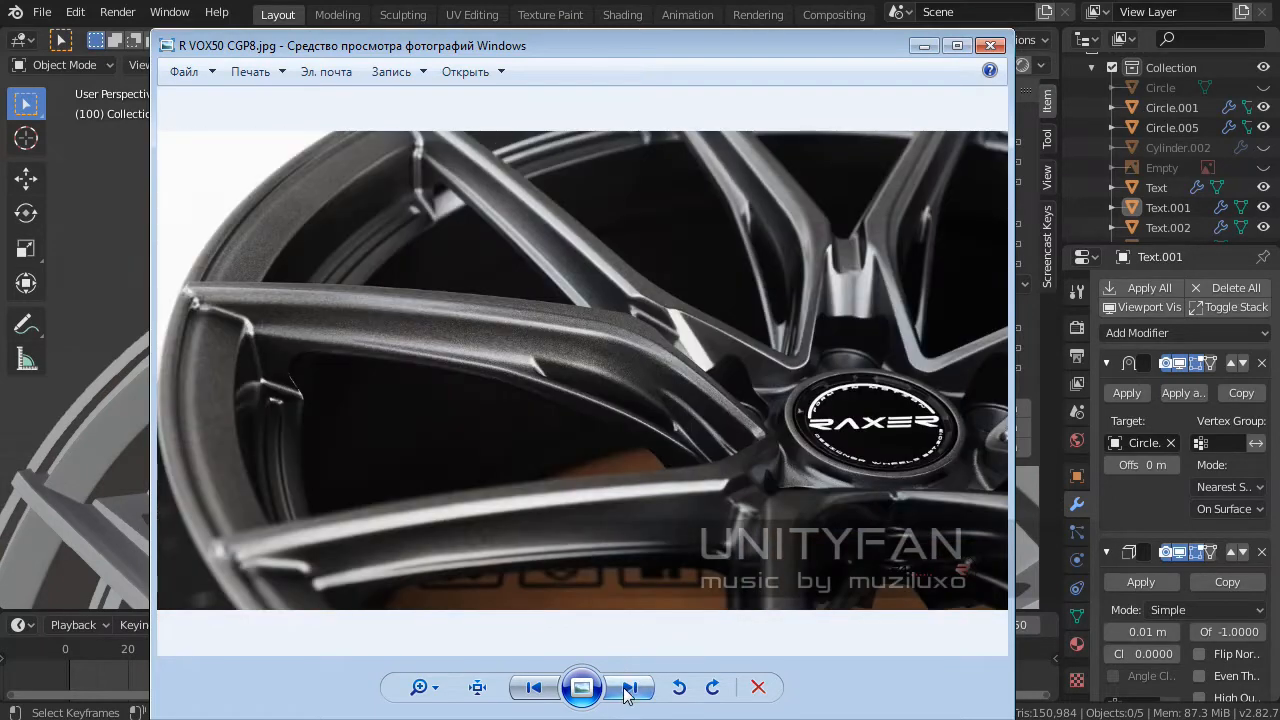
pyautogui.click(627, 688)
pyautogui.click(627, 688)
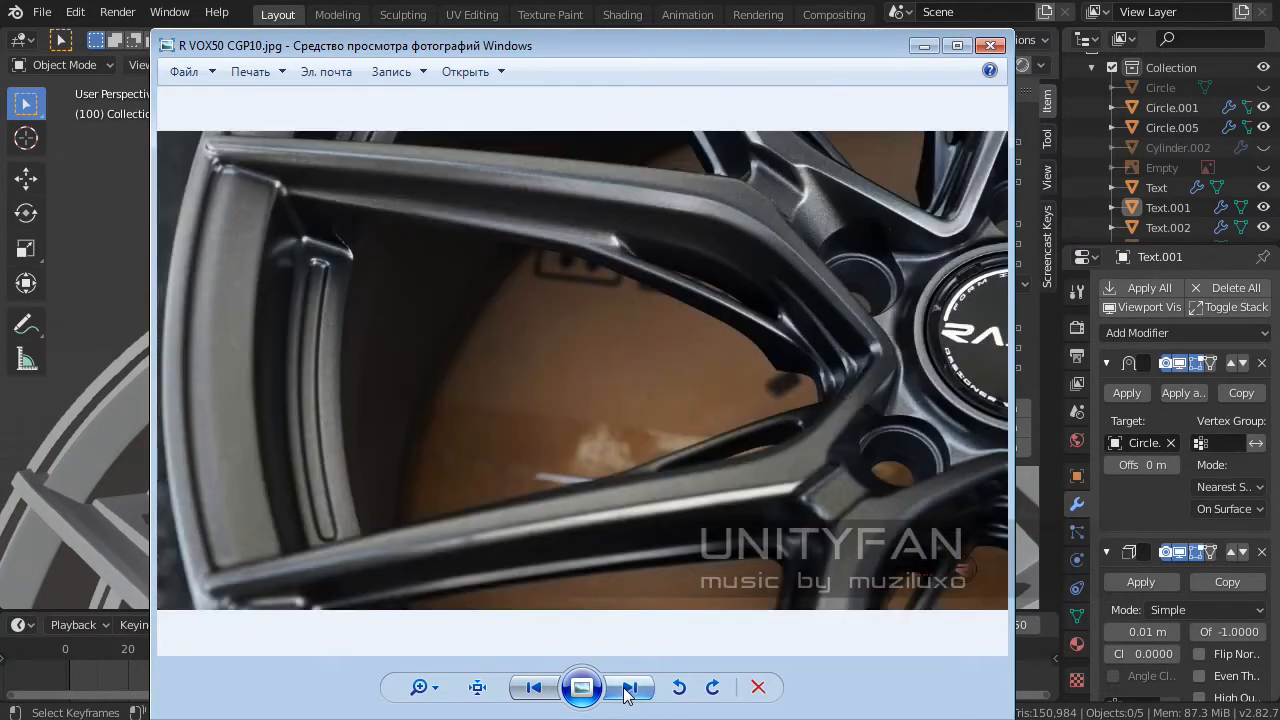
pyautogui.click(627, 688)
pyautogui.click(627, 690)
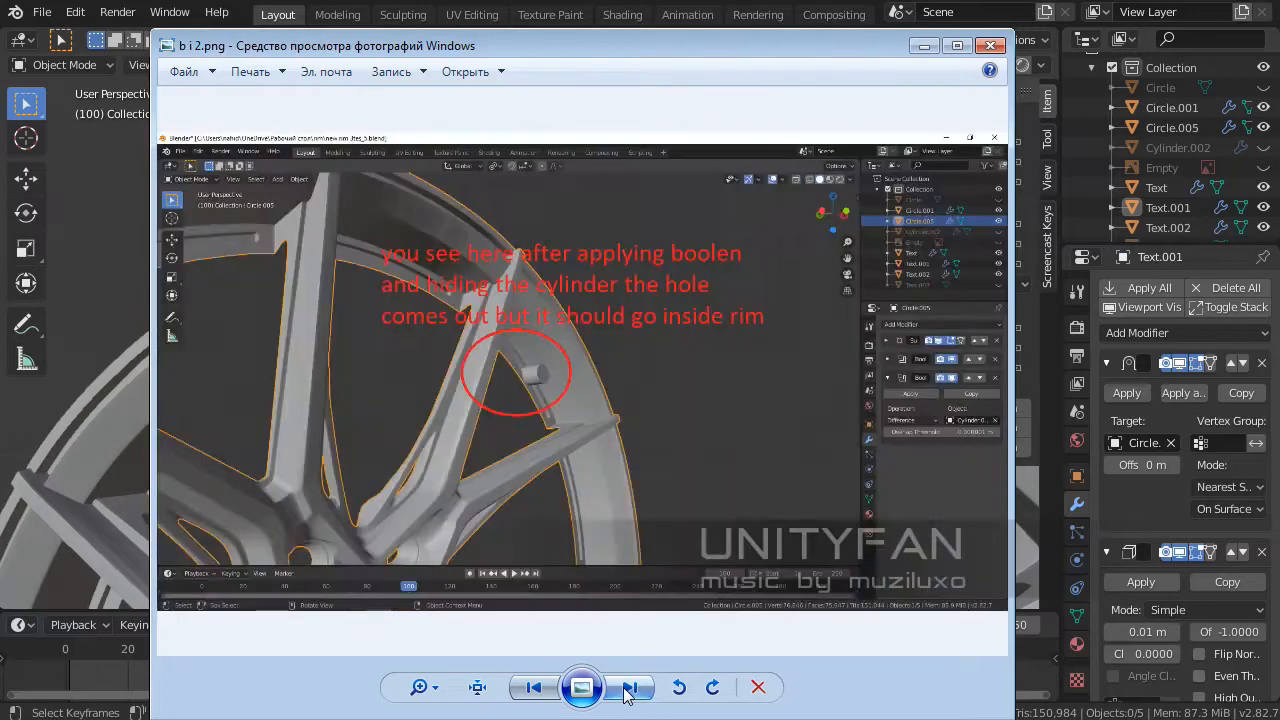
pyautogui.click(627, 688)
pyautogui.click(627, 688)
pyautogui.click(627, 688)
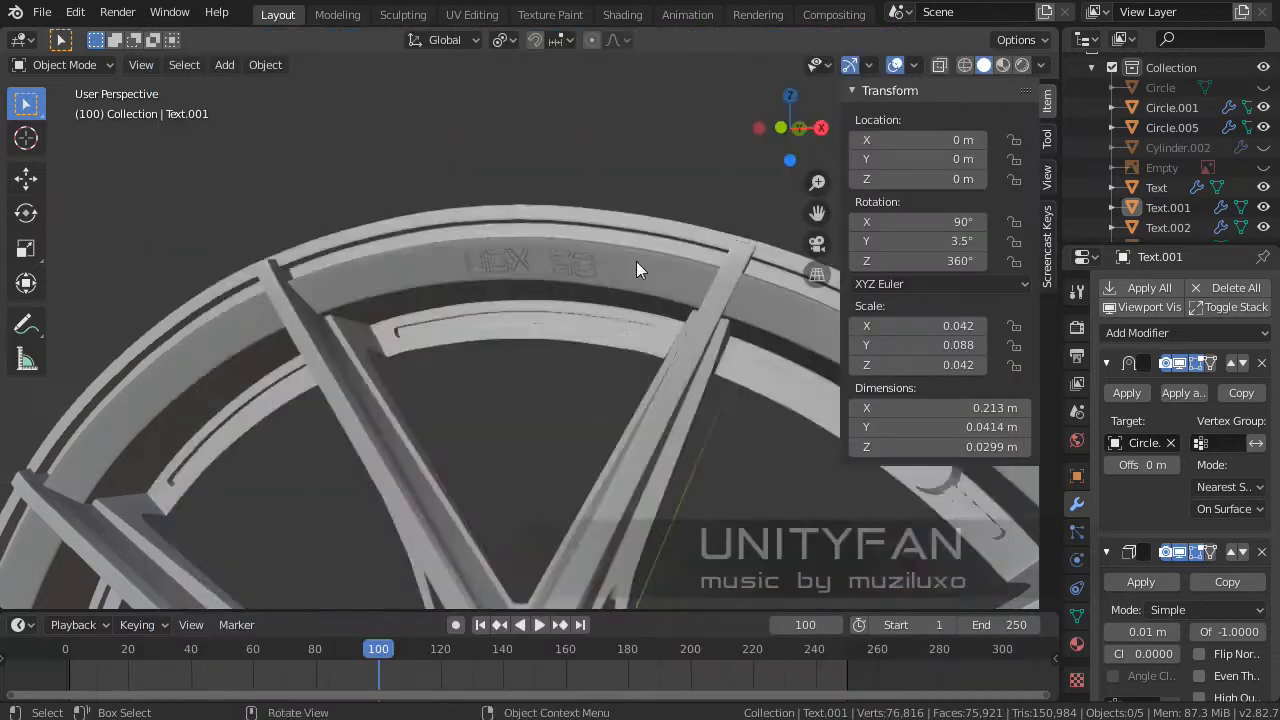
# - Open the UGX 50 lettering object in Edit Mode and select all of its geometry
pyautogui.moveTo(636, 261); pyautogui.dragTo(579, 380, button='middle')
pyautogui.scroll(4, 613, 361)
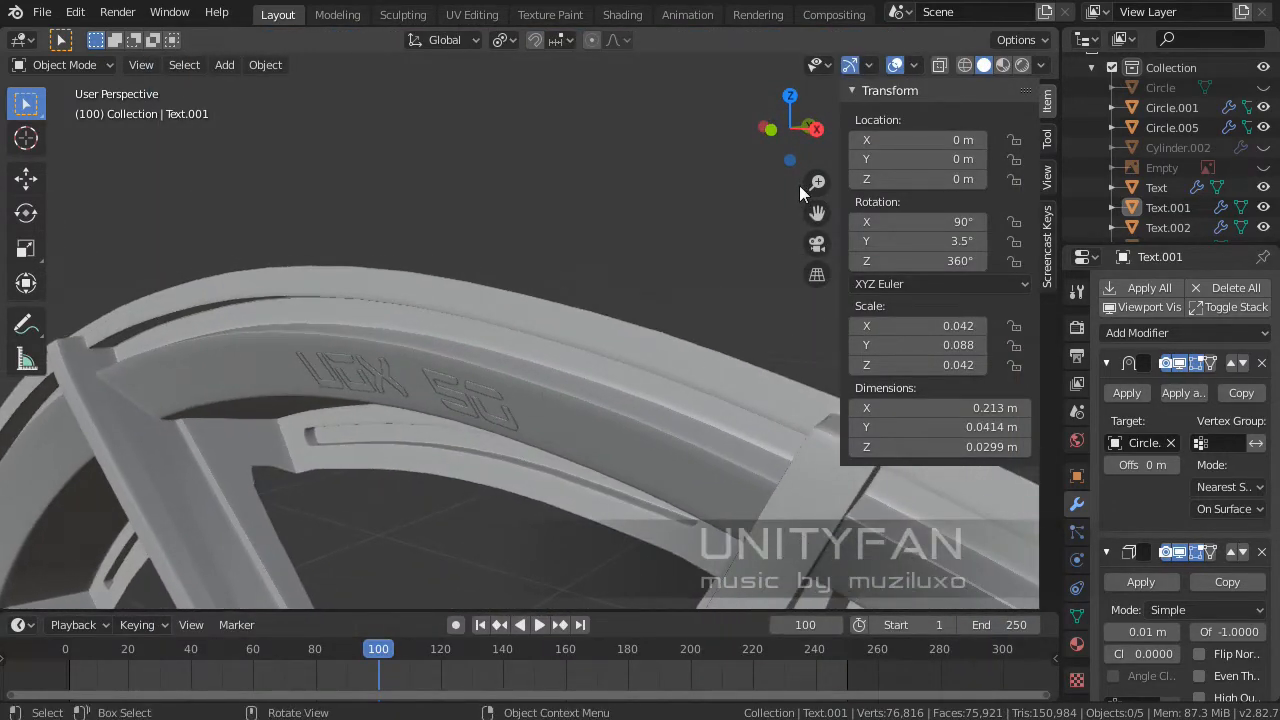
pyautogui.moveTo(624, 234); pyautogui.dragTo(652, 272, button='middle')
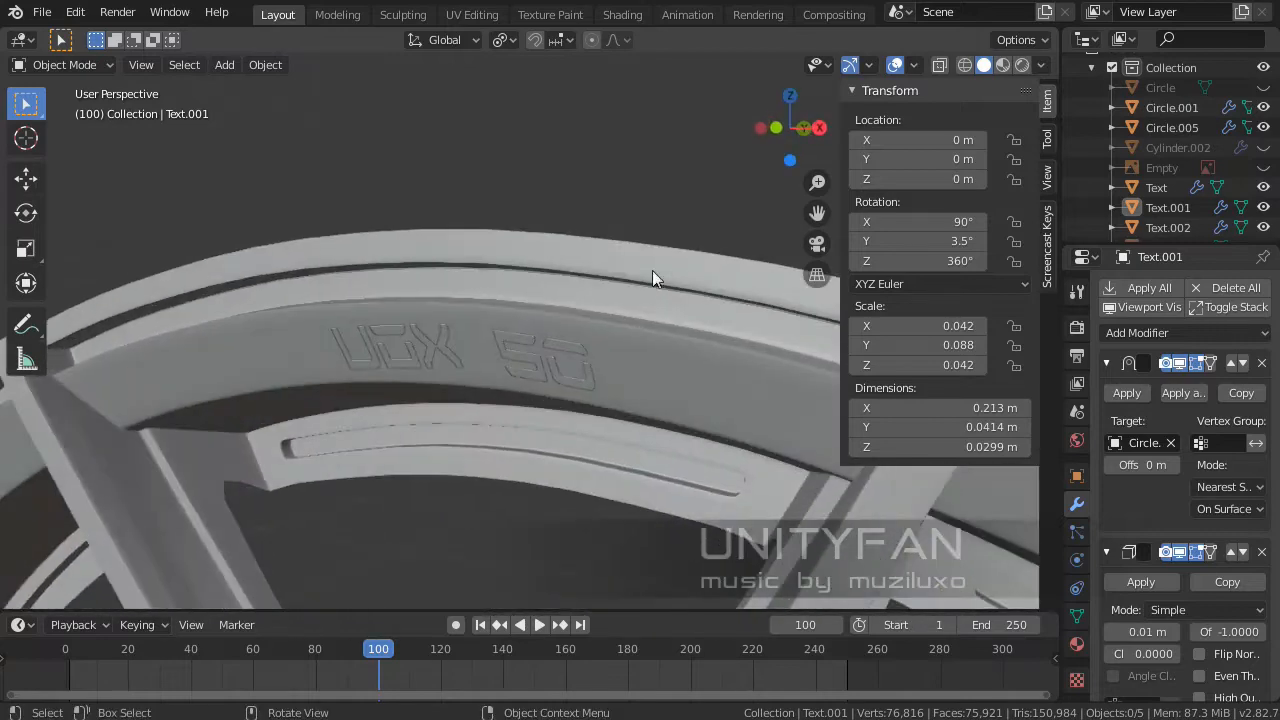
pyautogui.click(481, 246)
pyautogui.scroll(-4, 489, 251)
pyautogui.moveTo(489, 251); pyautogui.dragTo(631, 321, button='middle')
pyautogui.scroll(3, 600, 298)
pyautogui.click(620, 301)
pyautogui.press('Tab')
pyautogui.press('a')
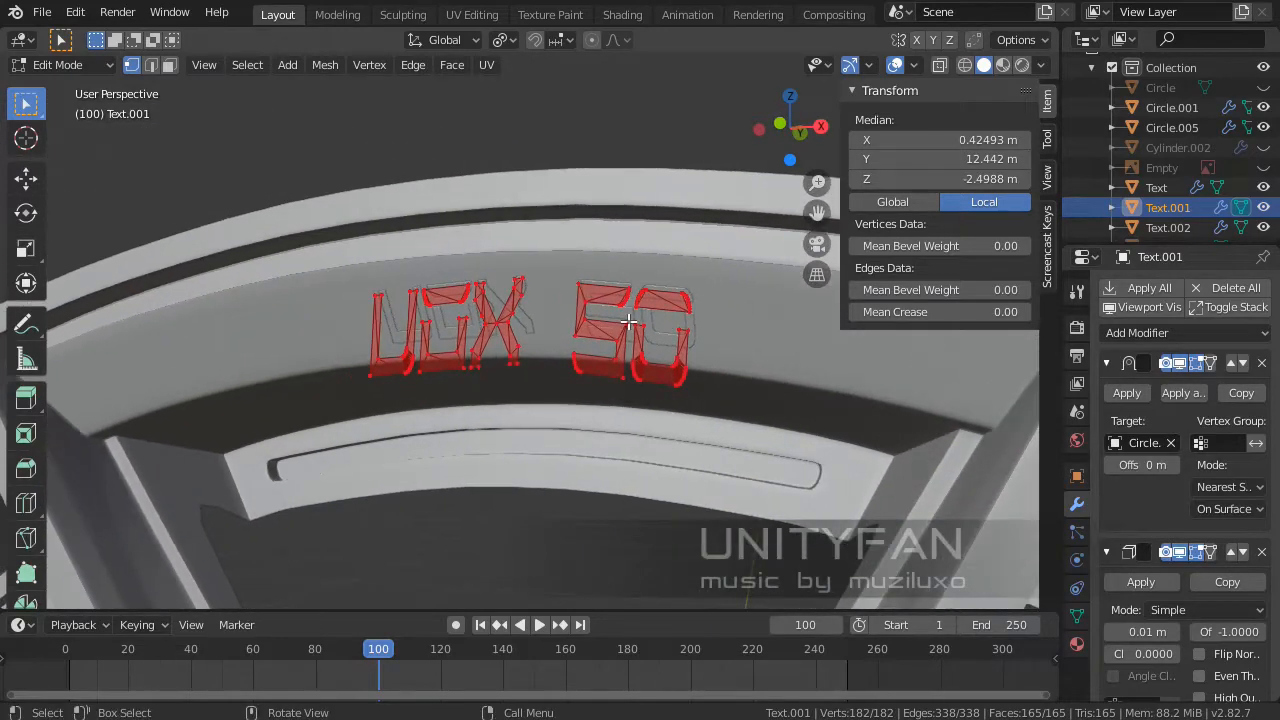
# - Move the lettering mesh in front view by about -0.064 m along X and 0.003 m along Z toward the rim's vertical axis
pyautogui.click(26, 179)
pyautogui.moveTo(170, 243); pyautogui.dragTo(248, 251, button='middle')
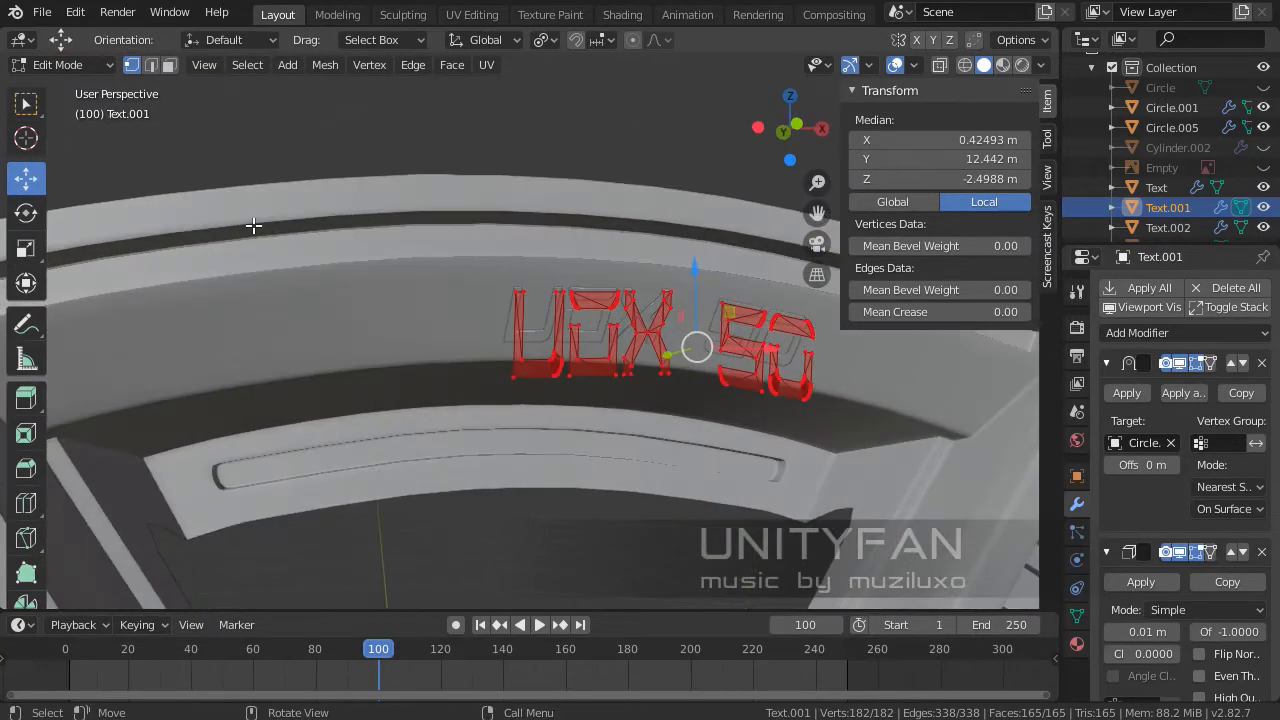
pyautogui.press('KP_3')
pyautogui.press('KP_1')
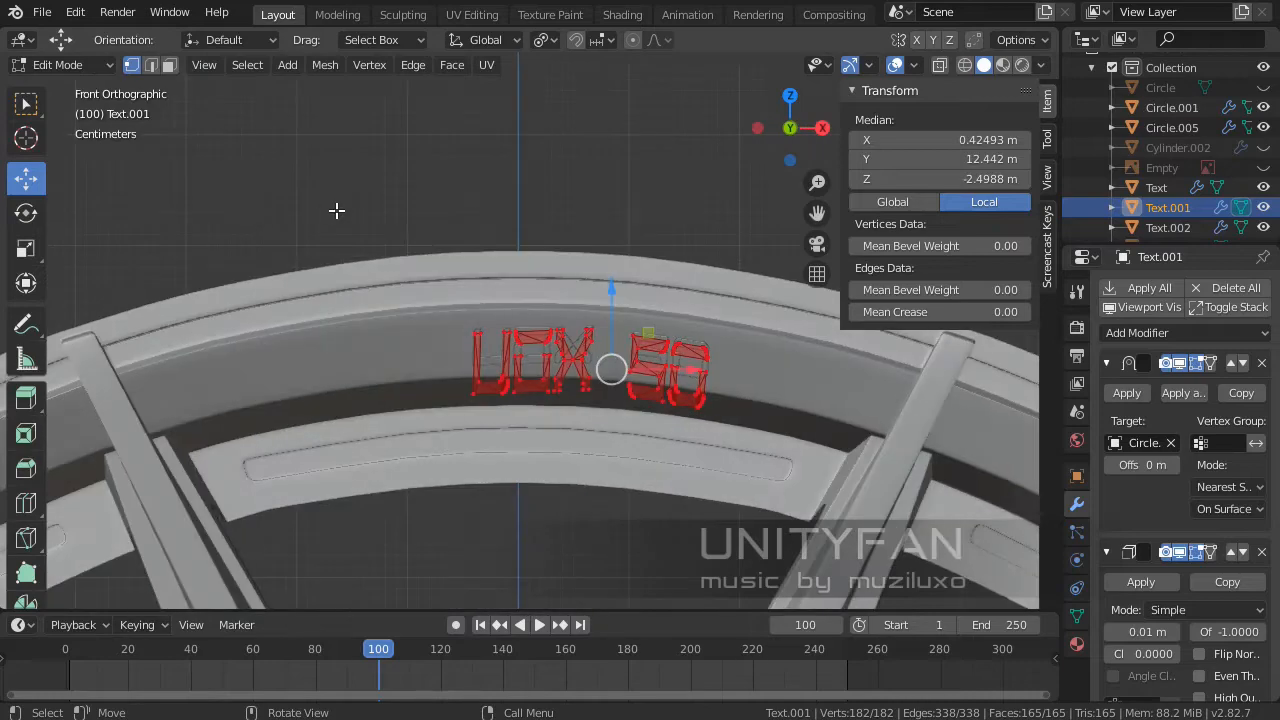
pyautogui.scroll(3, 337, 206)
pyautogui.scroll(1, 557, 345)
pyautogui.moveTo(632, 357); pyautogui.dragTo(514, 351)
pyautogui.scroll(1, 480, 343)
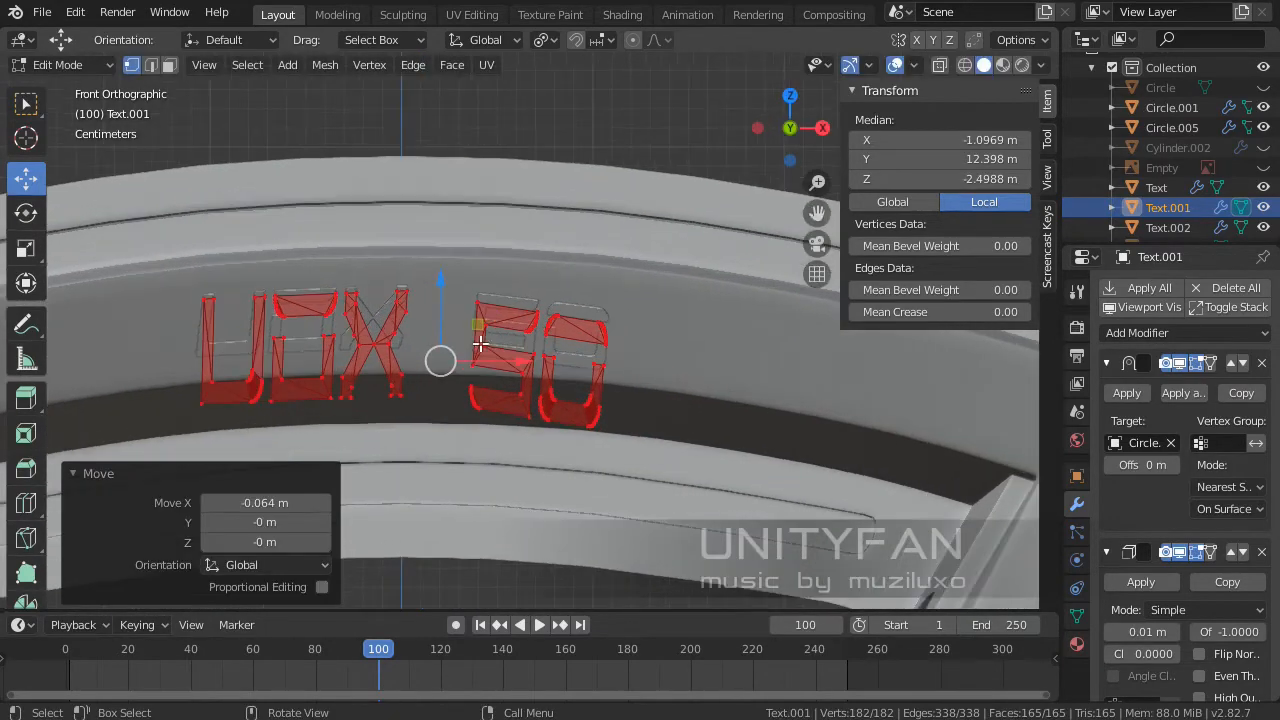
pyautogui.moveTo(438, 301); pyautogui.dragTo(435, 288)
# - Rotate the lettering mesh by -2.83° in front view around the Median Point pivot, then return to Object Mode
pyautogui.press('r')
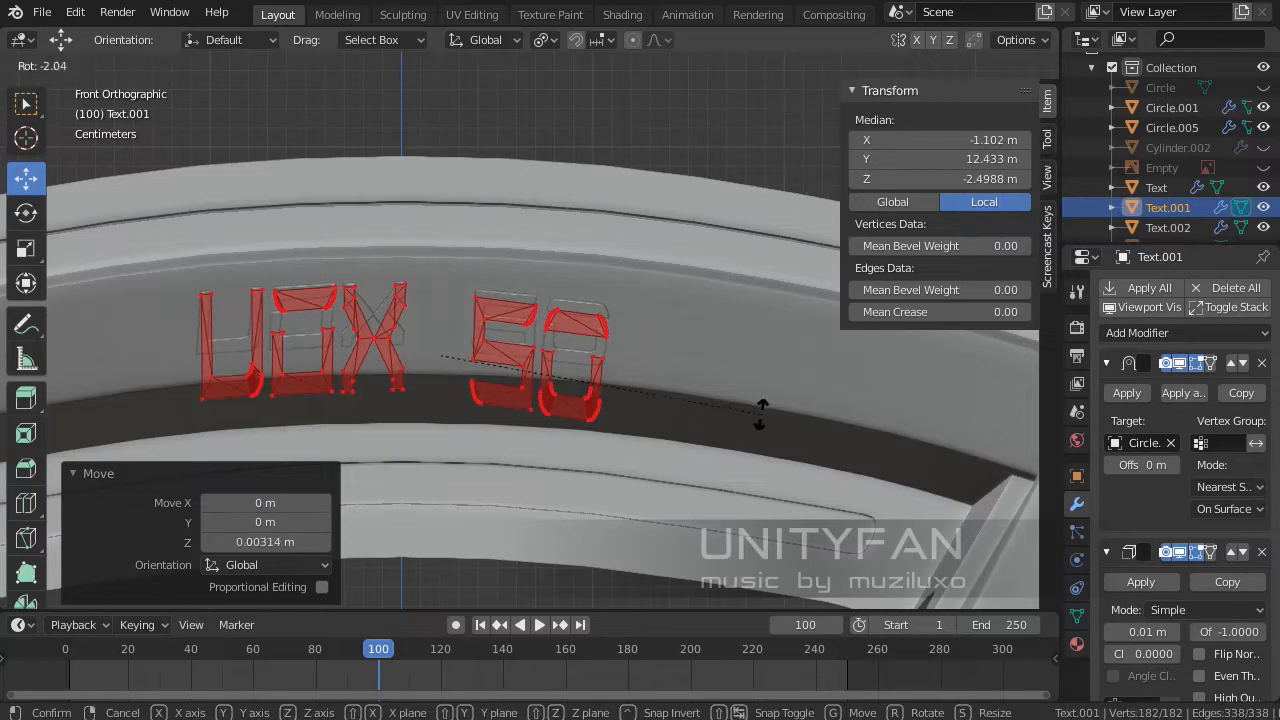
pyautogui.press('Escape')
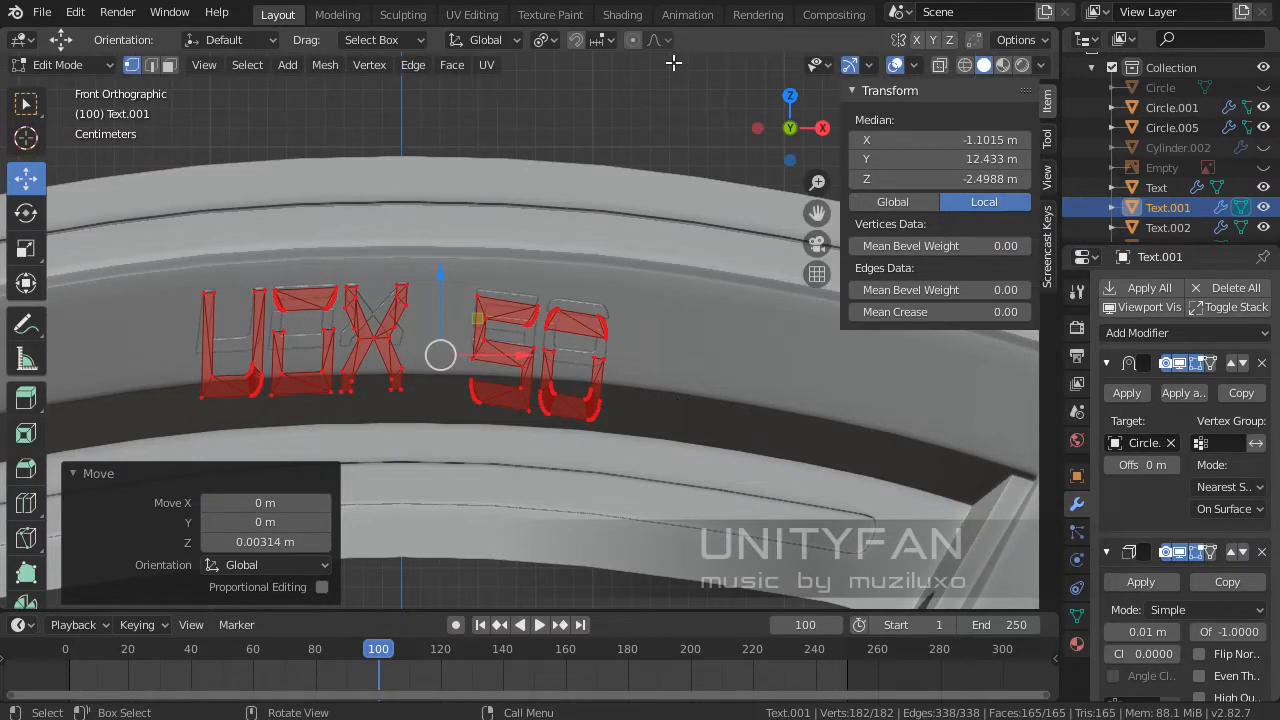
pyautogui.click(545, 41)
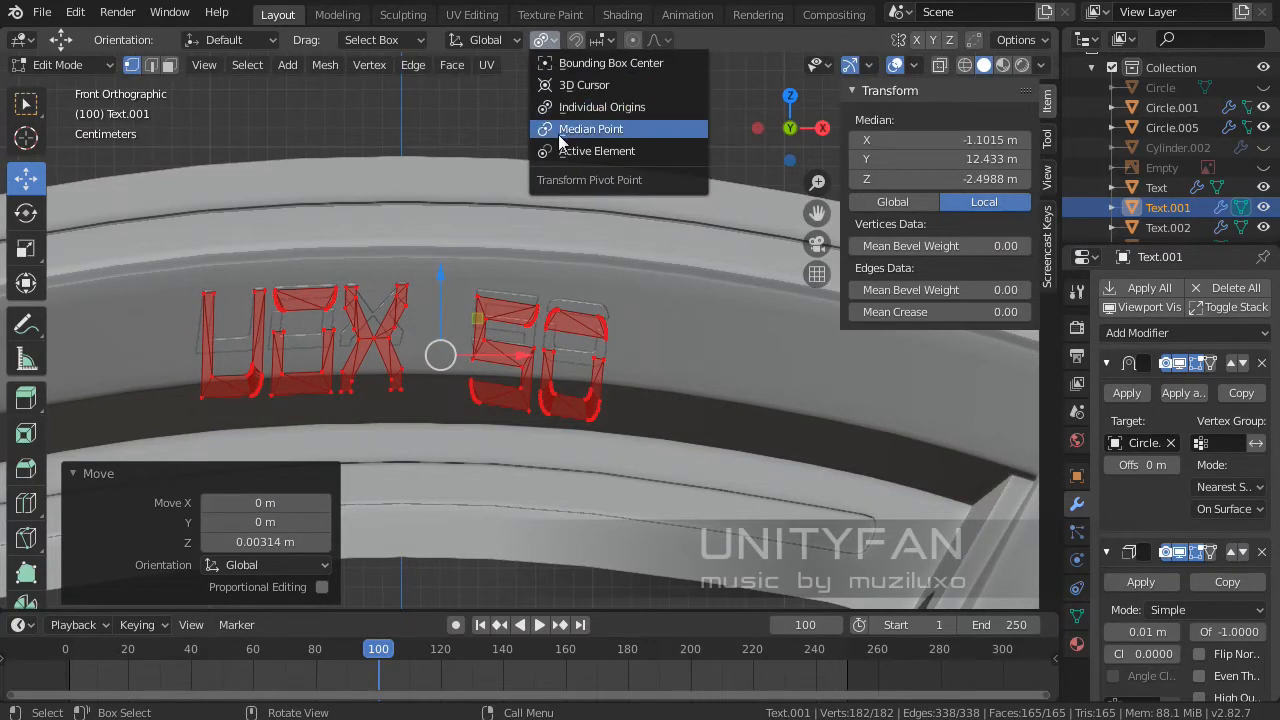
pyautogui.click(561, 141)
pyautogui.press('r')
pyautogui.click(664, 414)
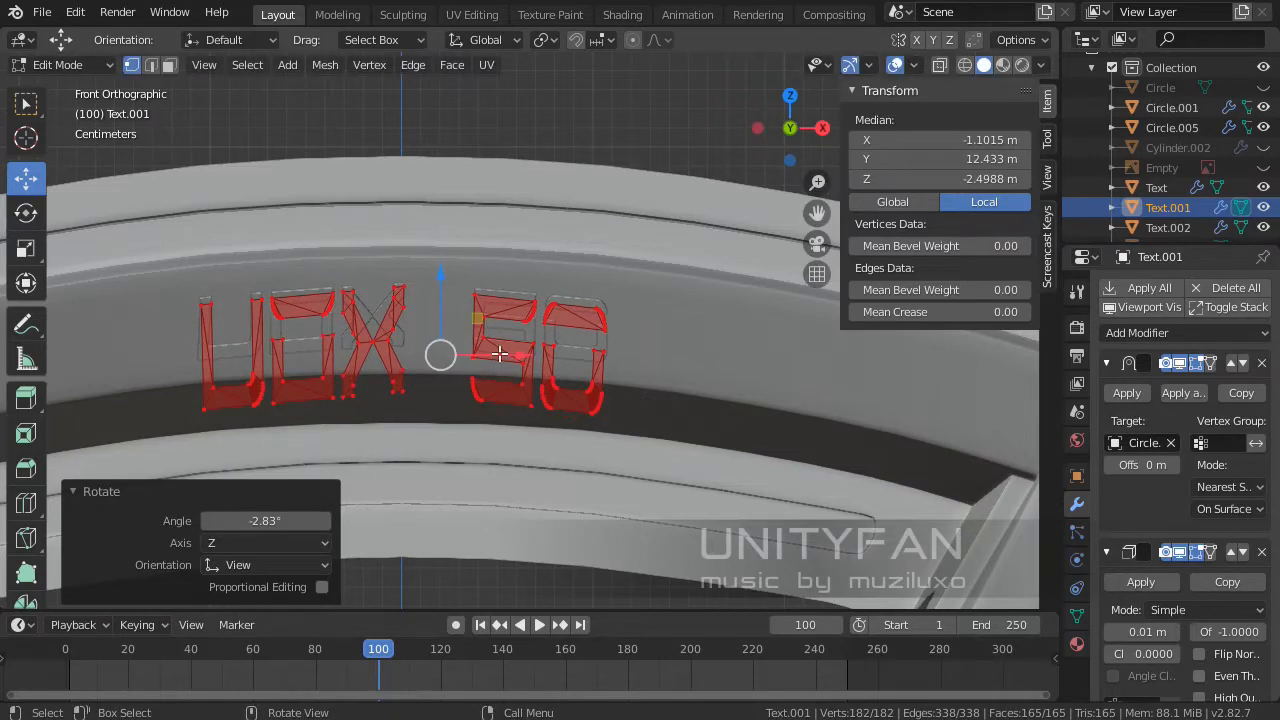
pyautogui.press('Tab')
# - Open the rim in Edit Mode with vertex selection and select the topmost vertex on its outer lip above the lettering
pyautogui.press('KP_5')
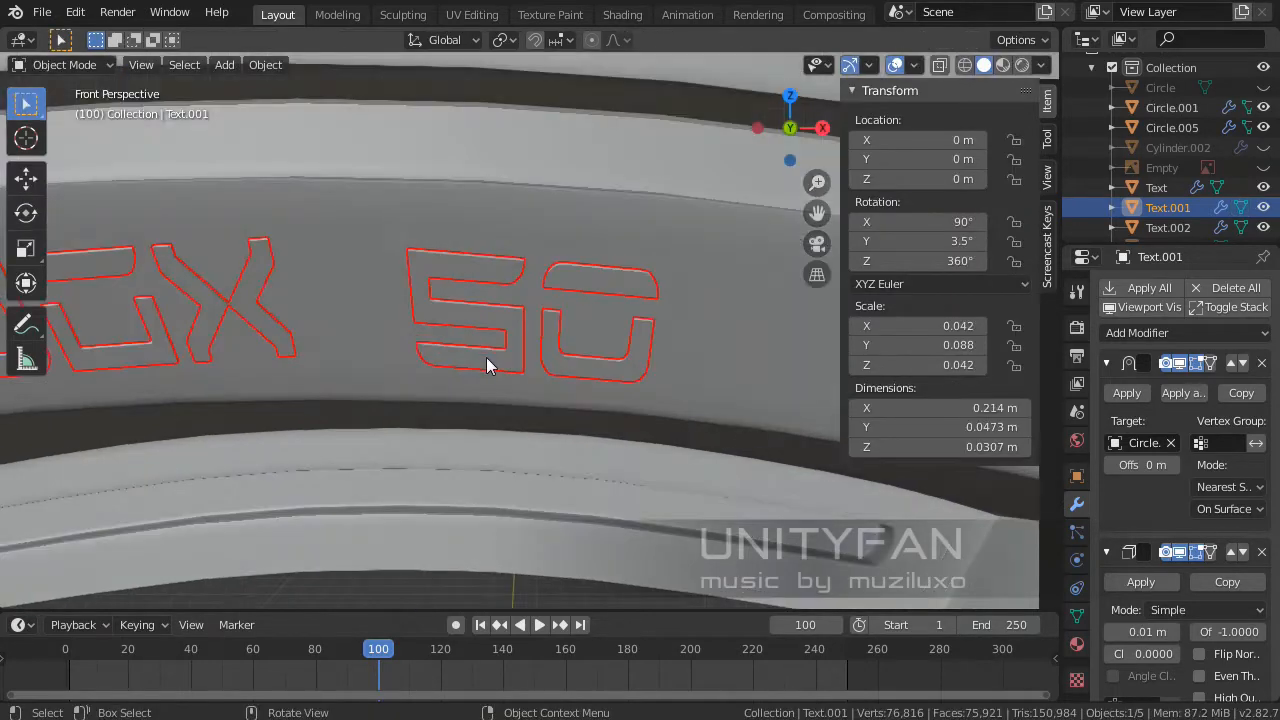
pyautogui.scroll(-4, 486, 357)
pyautogui.moveTo(553, 369); pyautogui.dragTo(418, 332, button='middle')
pyautogui.click(418, 499)
pyautogui.click(407, 277)
pyautogui.moveTo(407, 277); pyautogui.dragTo(228, 120, button='middle')
pyautogui.press('Tab')
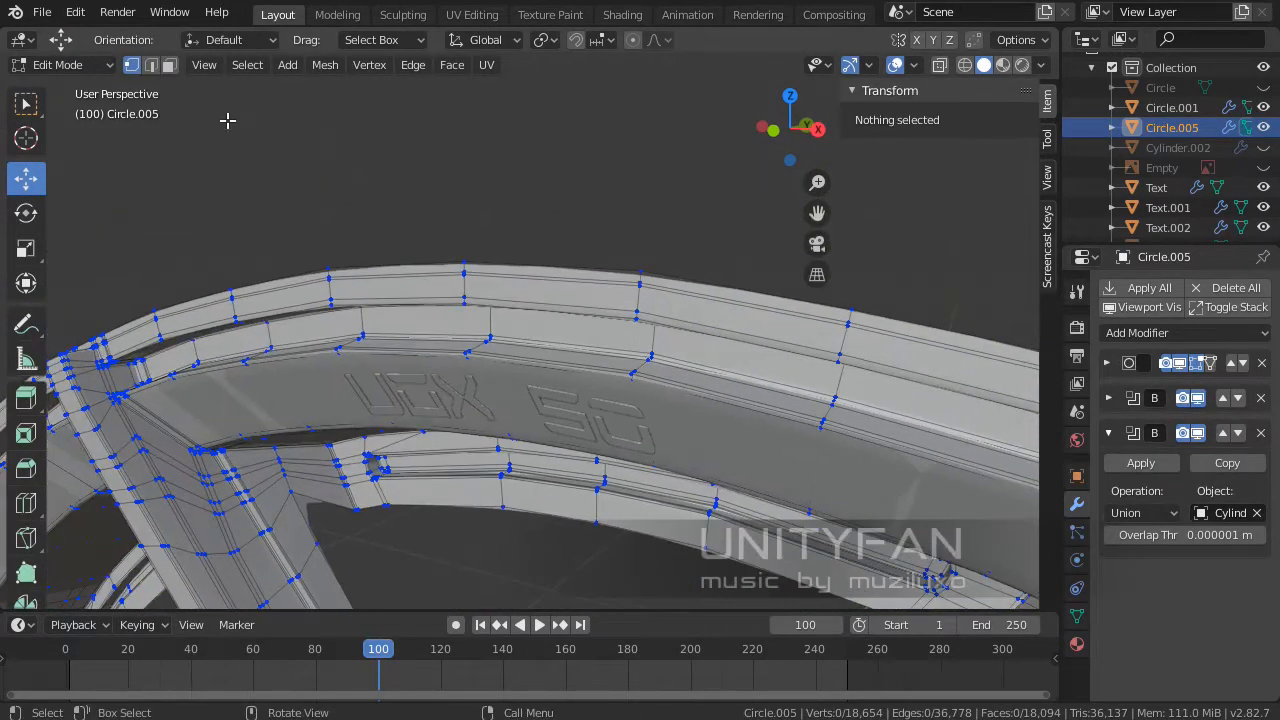
pyautogui.press('2')
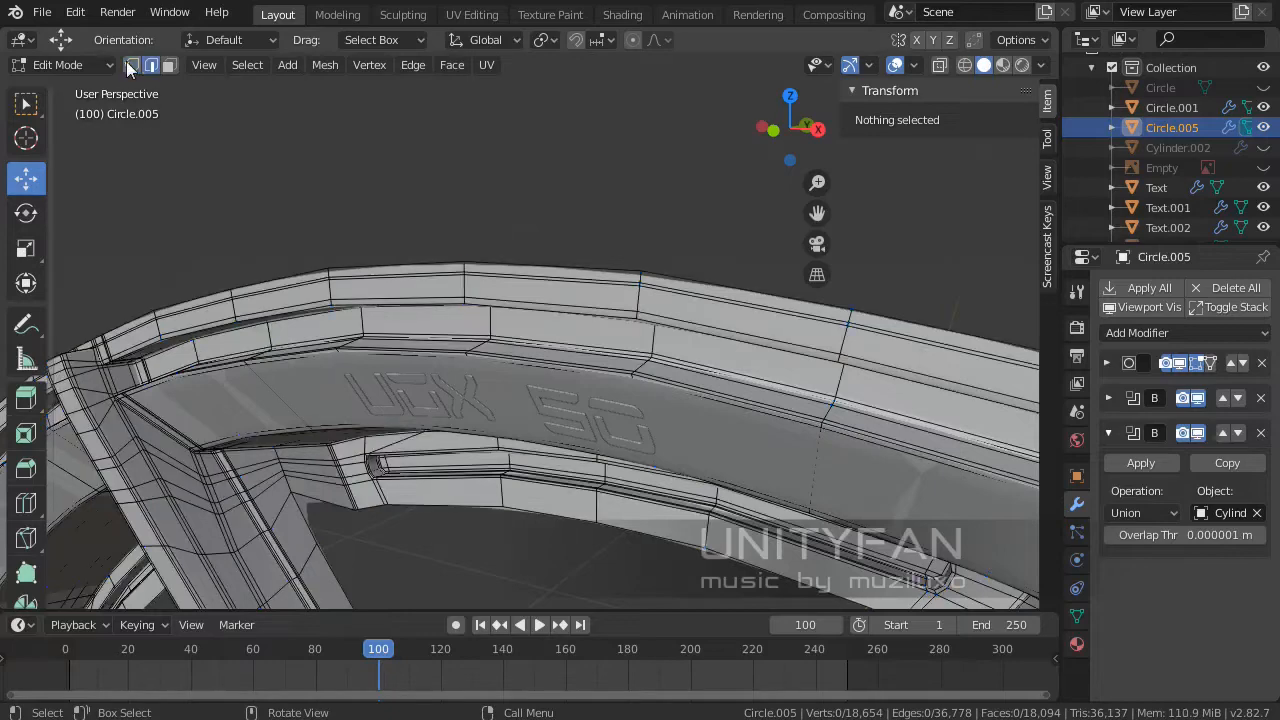
pyautogui.press('1')
pyautogui.click(464, 264)
# - Extrude the rim's top outer vertex about 0.117 m along the global Y axis
pyautogui.moveTo(465, 260); pyautogui.dragTo(388, 303, button='middle')
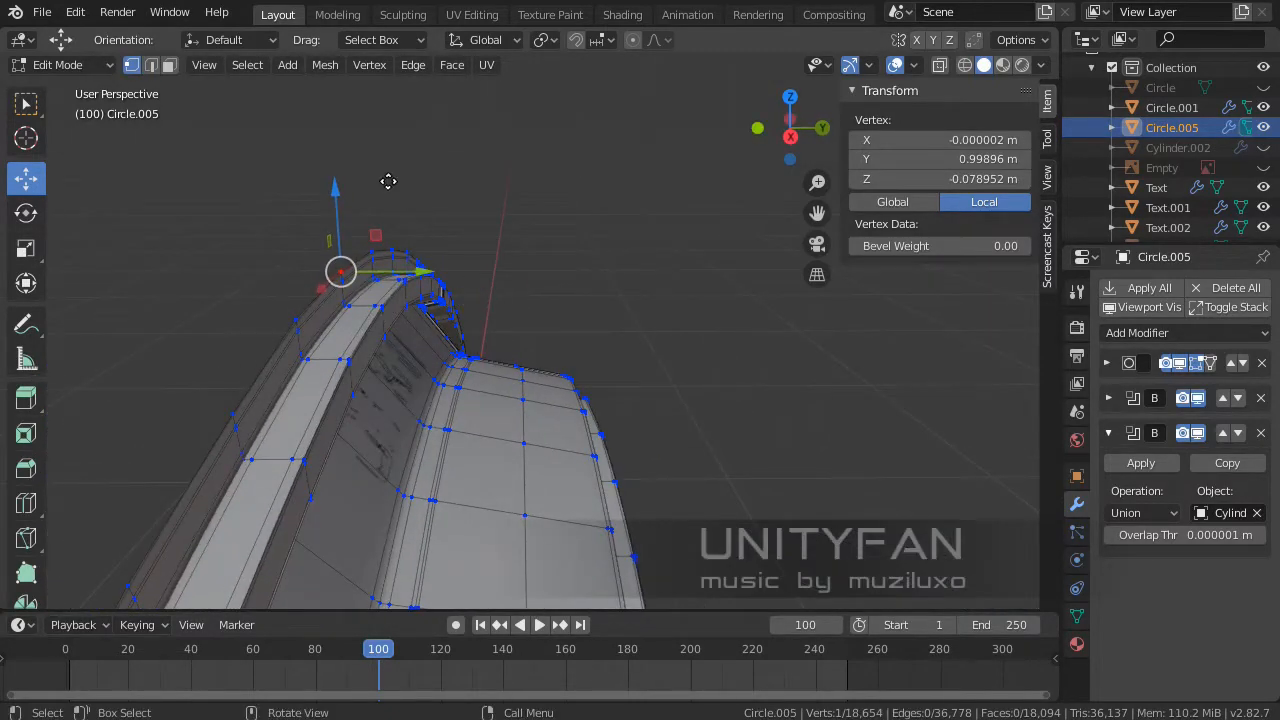
pyautogui.press('g')
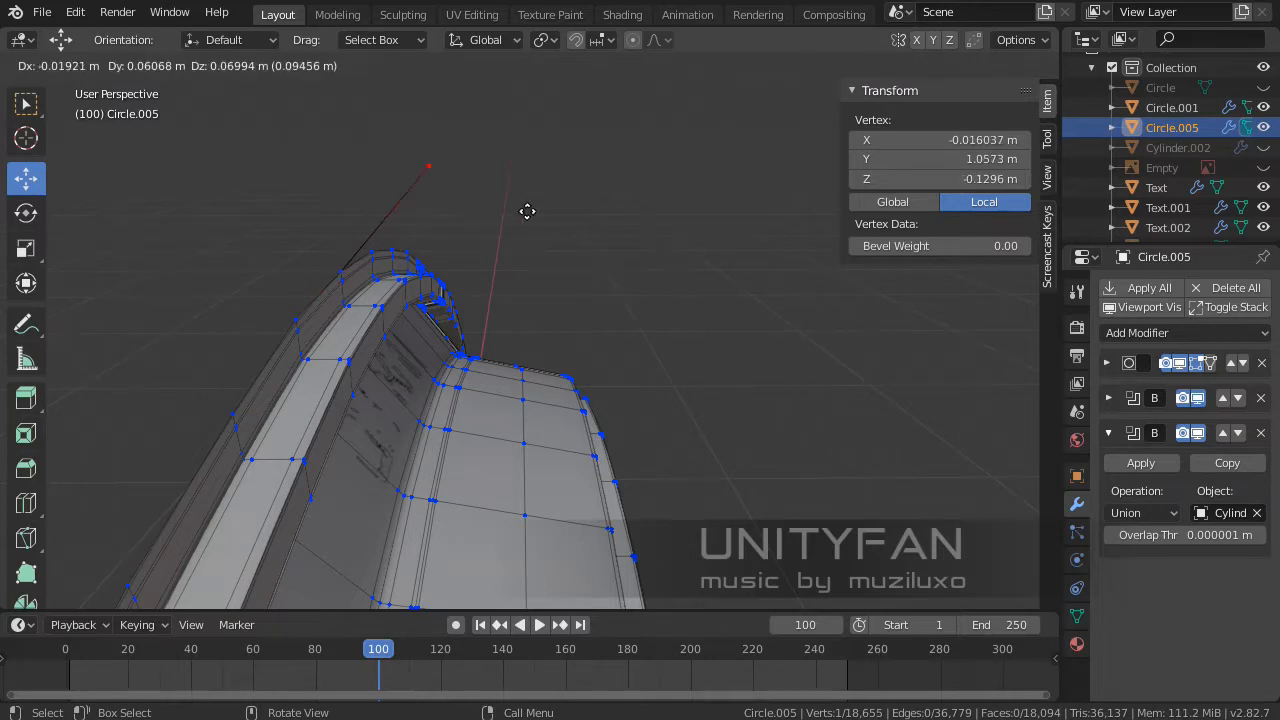
pyautogui.press('x')
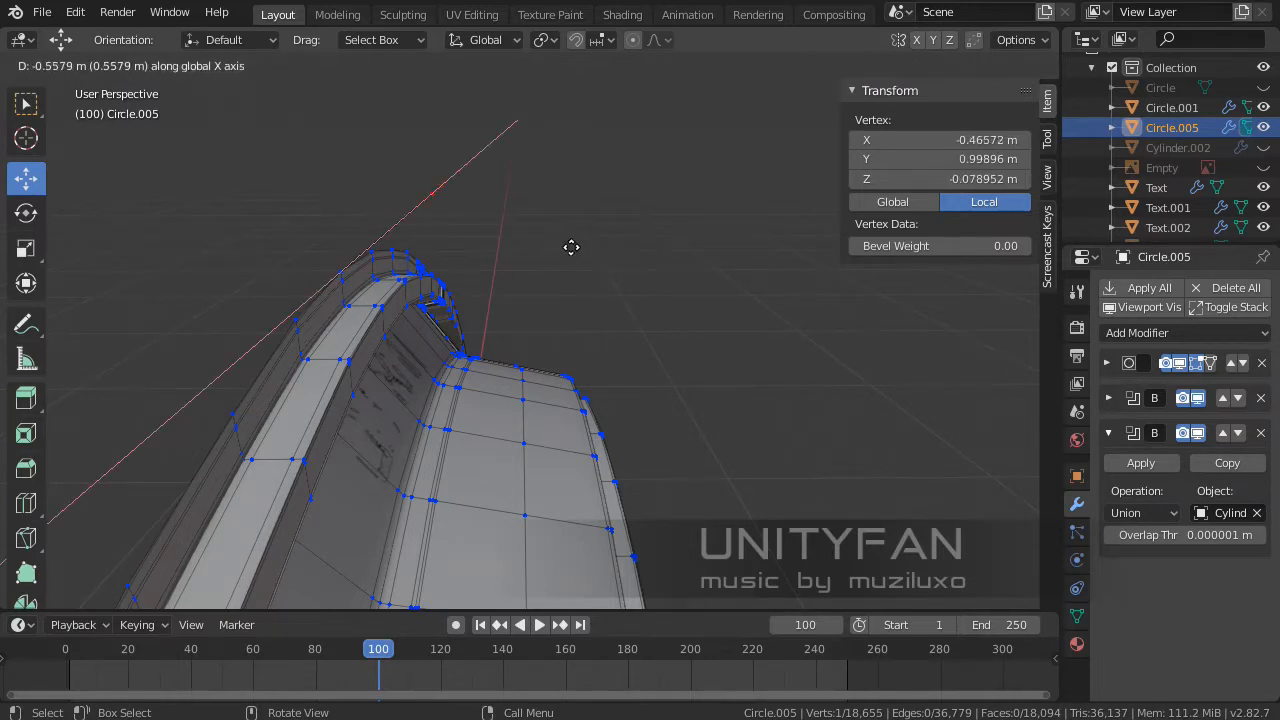
pyautogui.press('Escape')
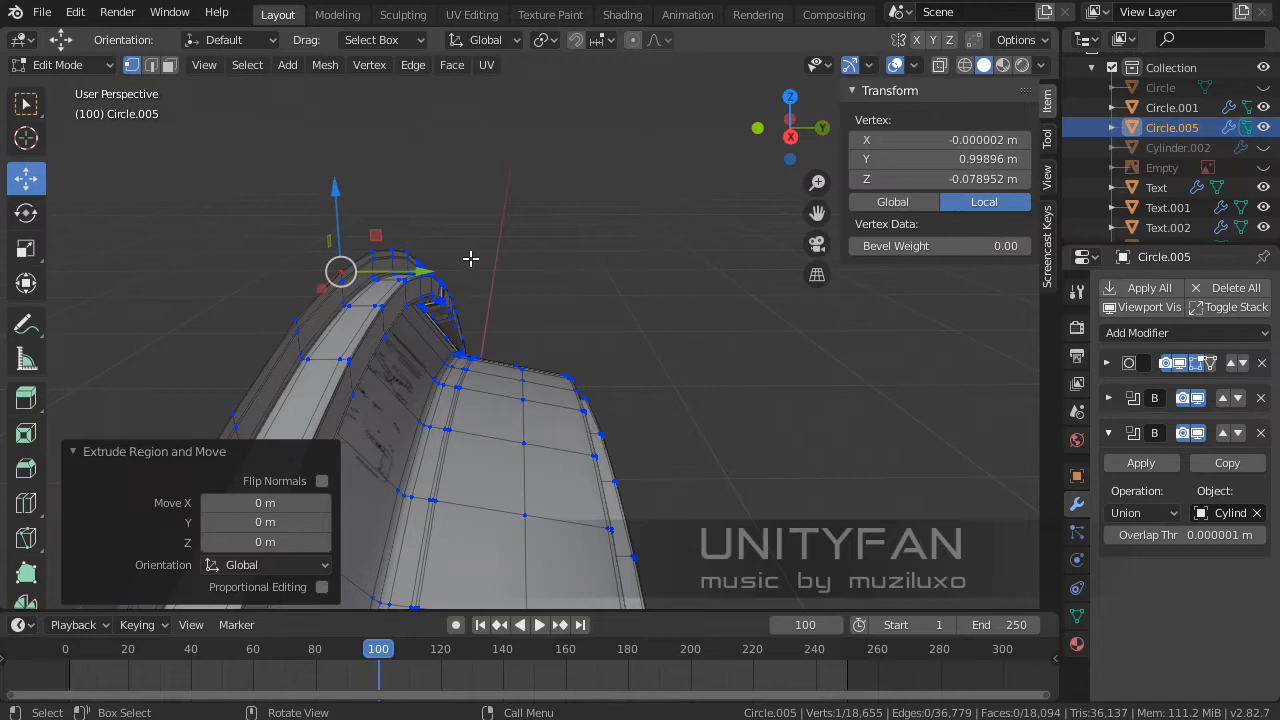
pyautogui.press('g')
pyautogui.press('y')
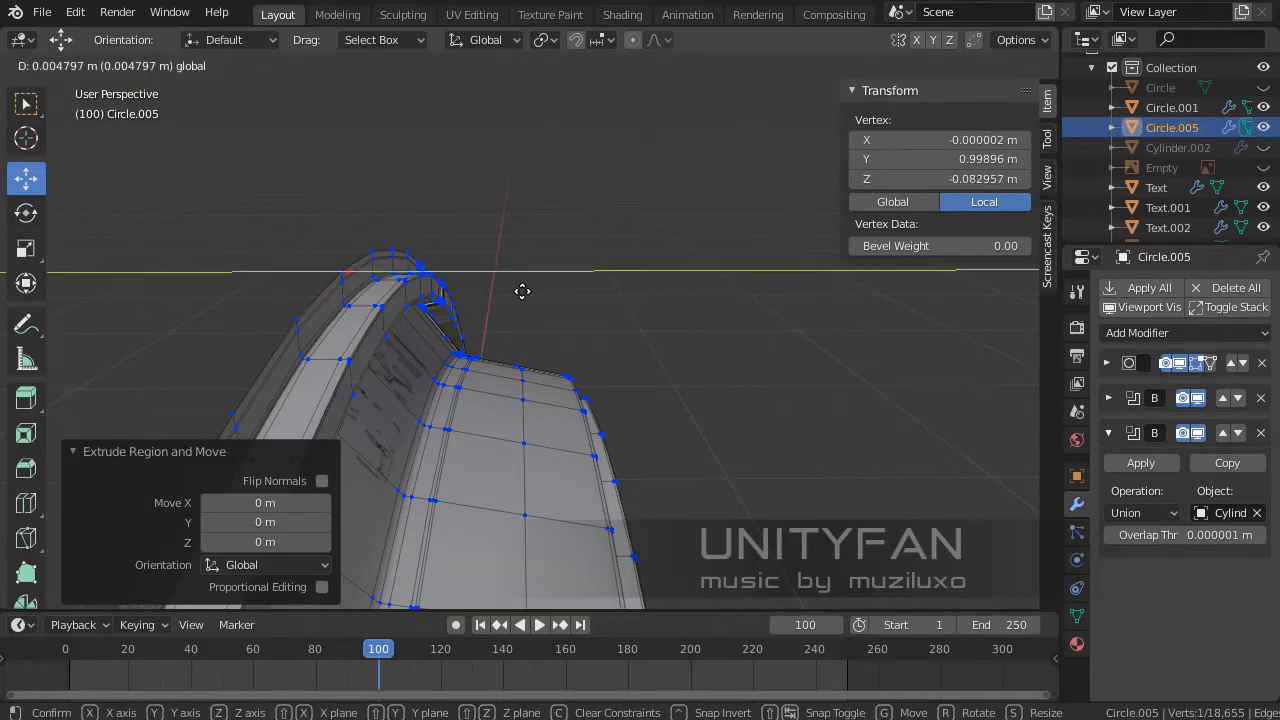
pyautogui.click(546, 351)
# - Select the extruded edge in edge selection mode and separate it from the rim into its own object
pyautogui.moveTo(546, 351); pyautogui.dragTo(640, 360, button='middle')
pyautogui.scroll(4, 497, 334)
pyautogui.keyDown('shift'); pyautogui.moveTo(497, 334); pyautogui.dragTo(540, 320, button='middle'); pyautogui.keyUp('shift')
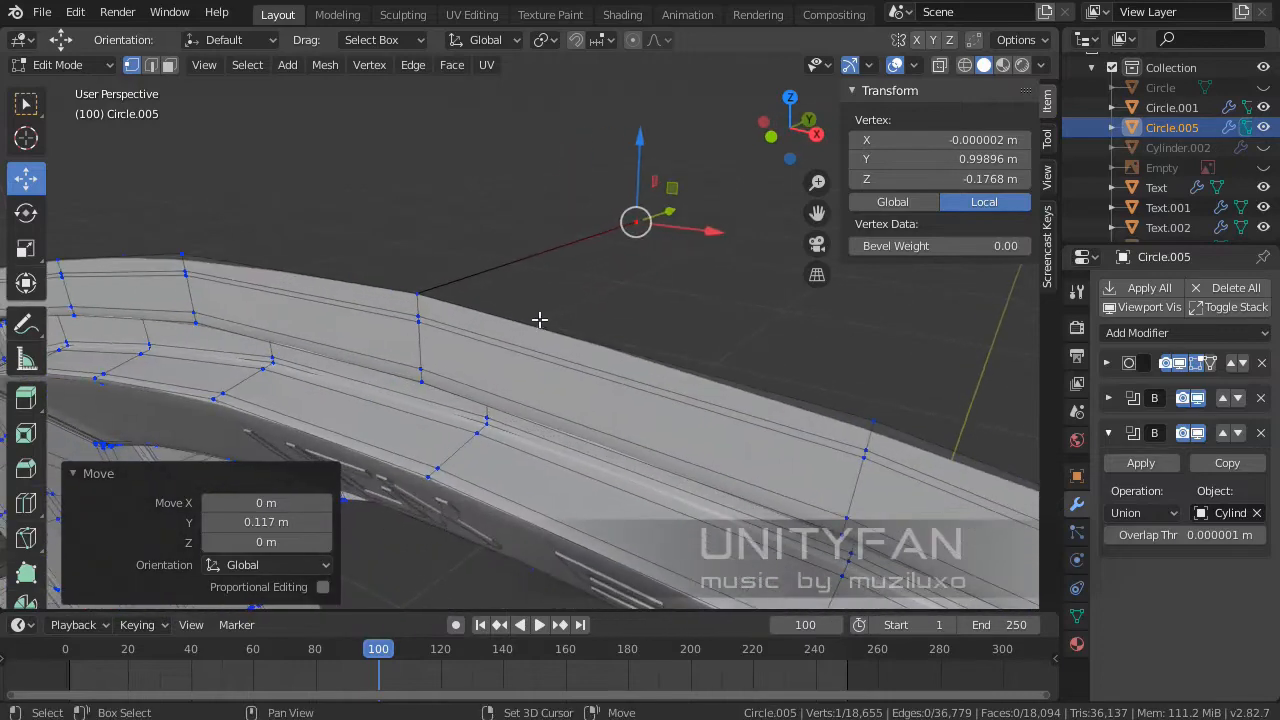
pyautogui.press('2')
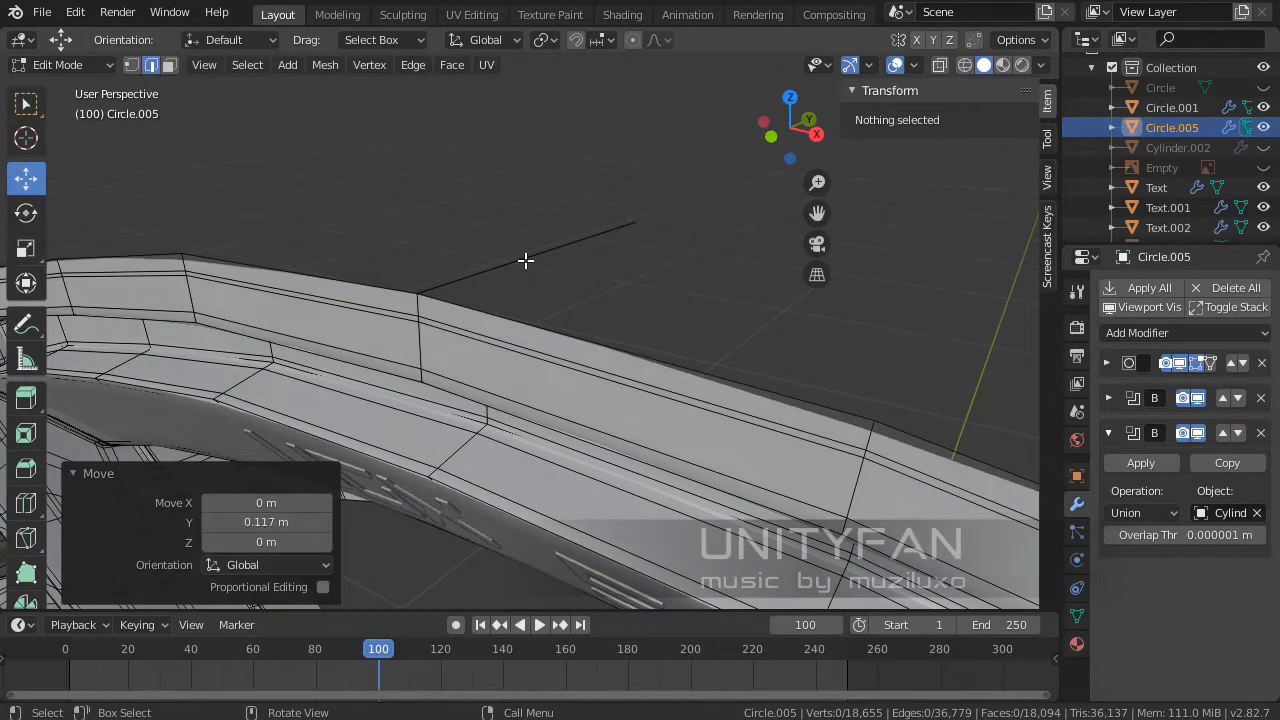
pyautogui.click(526, 260)
pyautogui.press('p')
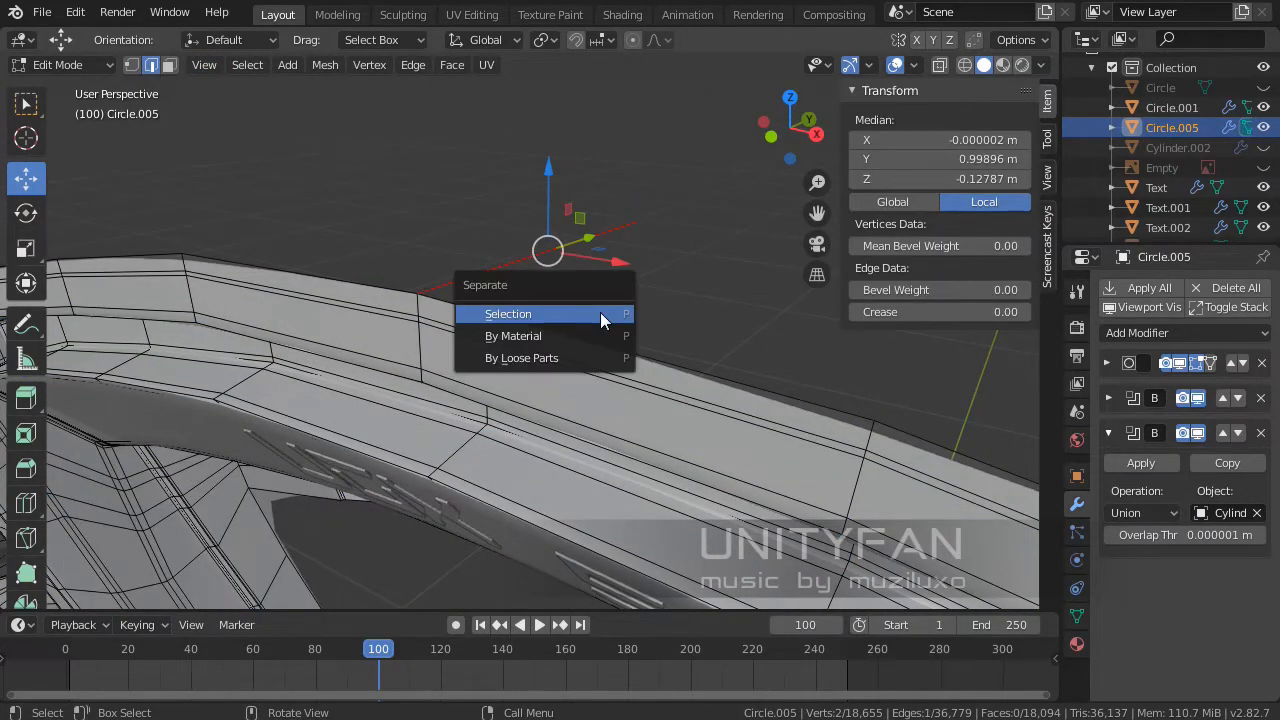
pyautogui.click(603, 314)
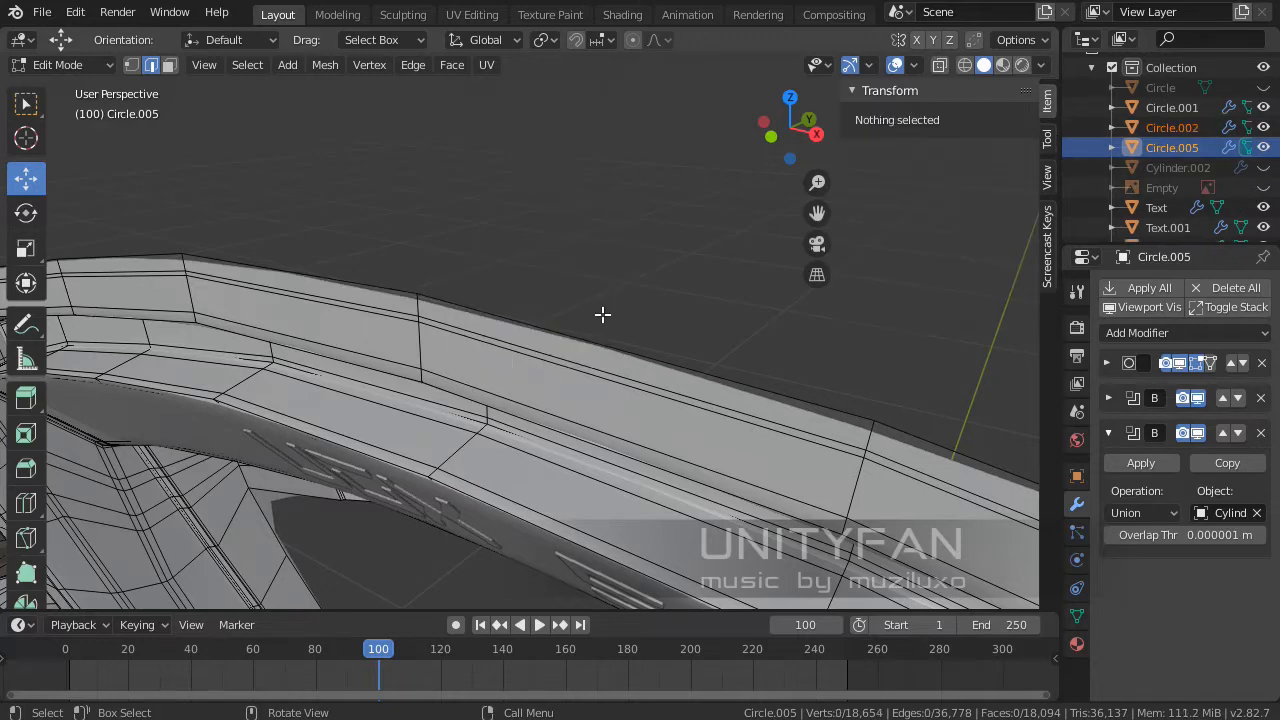
# - Return the rim to Object Mode and examine its outer lip and barrel side from several angles
pyautogui.scroll(-3, 601, 314)
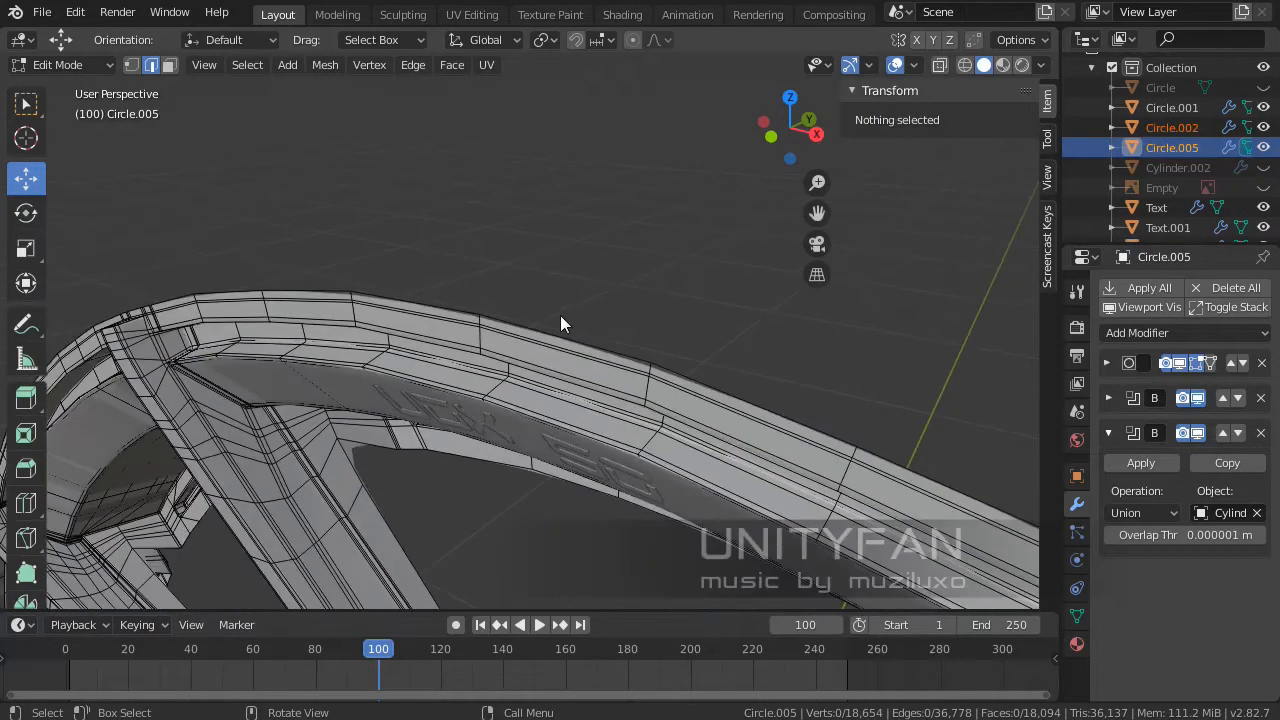
pyautogui.press('Tab')
pyautogui.scroll(-3, 517, 302)
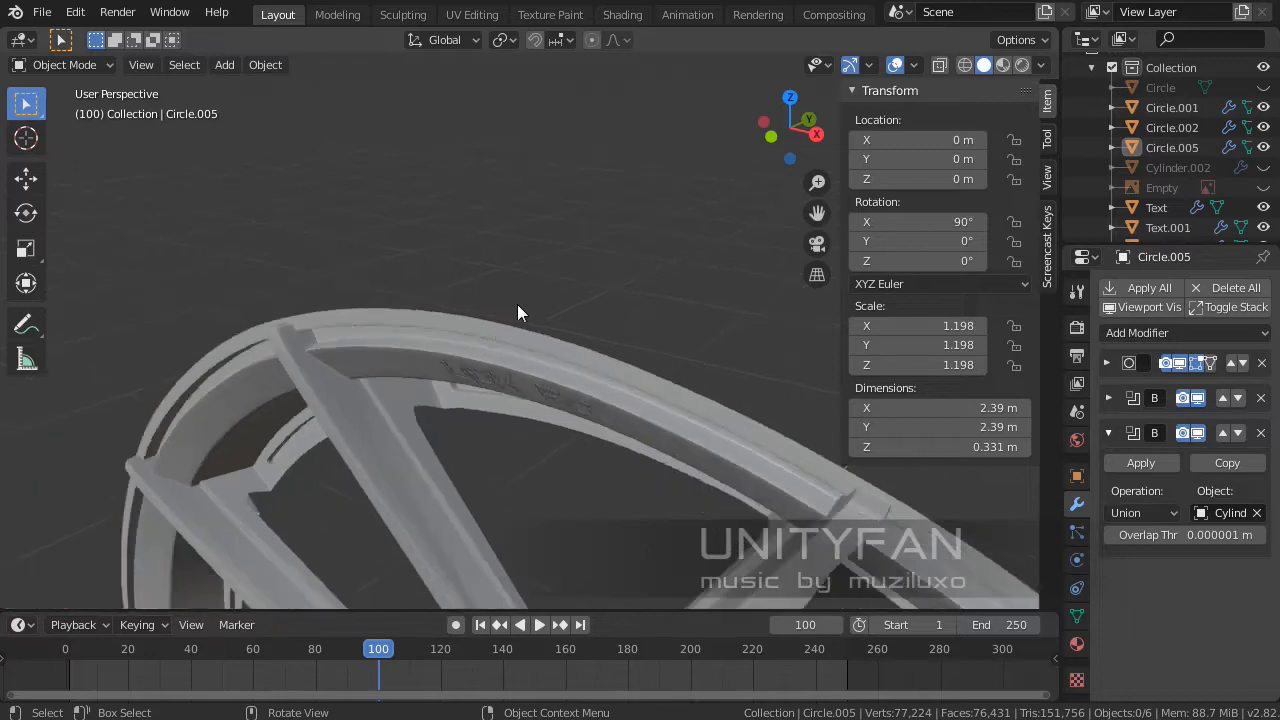
pyautogui.moveTo(514, 326)
pyautogui.mouseDown(button='middle')
pyautogui.moveTo(428, 358)
pyautogui.moveTo(364, 358)
pyautogui.moveTo(517, 346)
pyautogui.mouseUp(button='middle')
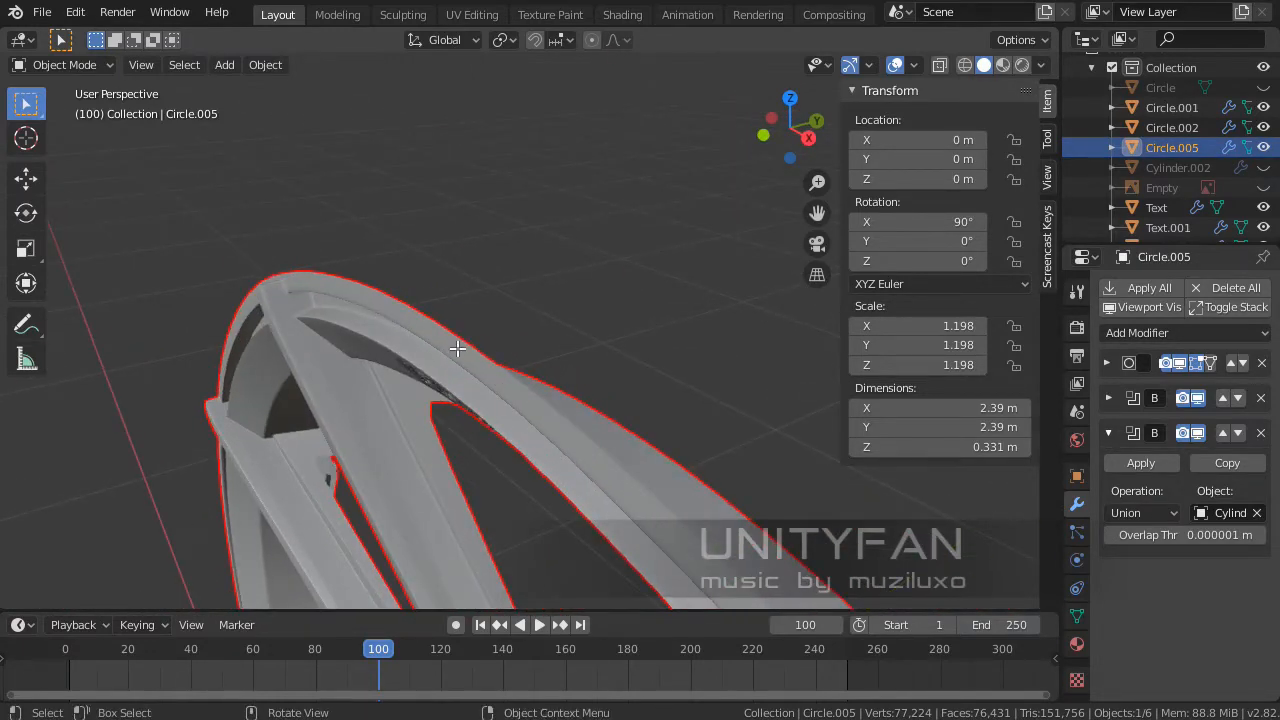
pyautogui.press('Tab')
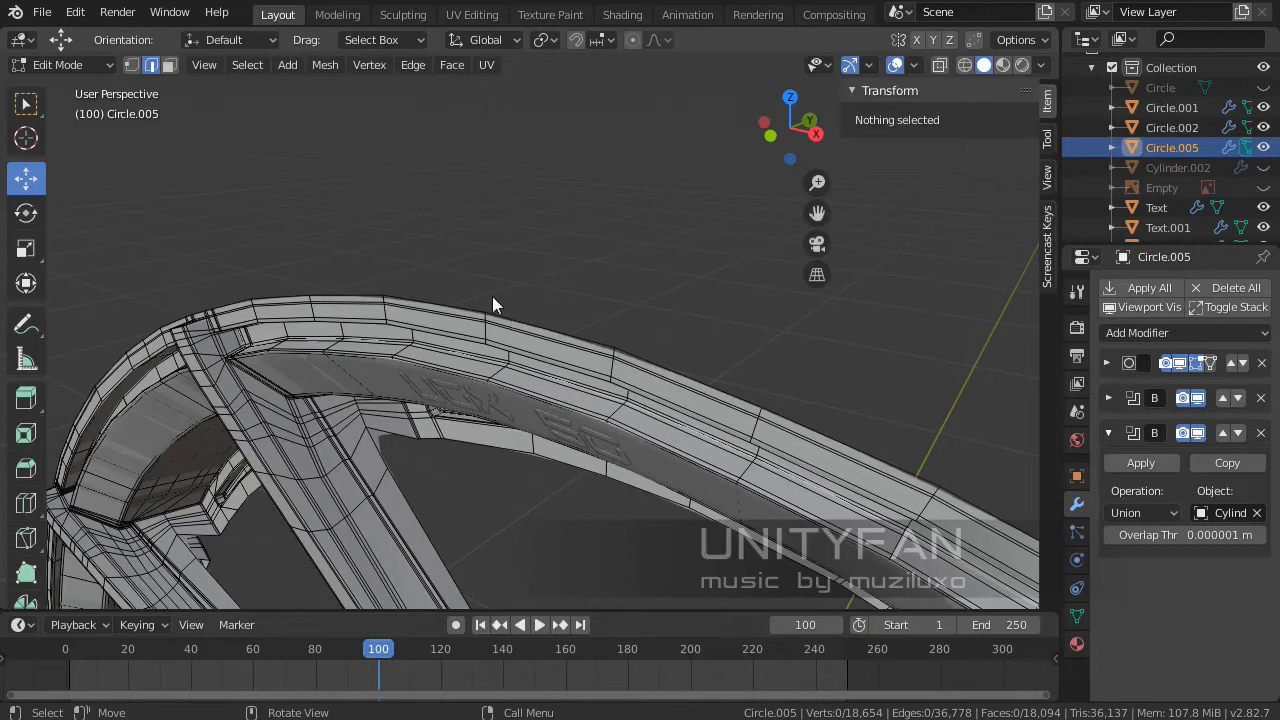
pyautogui.press('Tab')
pyautogui.click(492, 296)
pyautogui.scroll(-3, 492, 296)
pyautogui.keyDown('shift'); pyautogui.moveTo(544, 312); pyautogui.dragTo(543, 366, button='middle'); pyautogui.keyUp('shift')
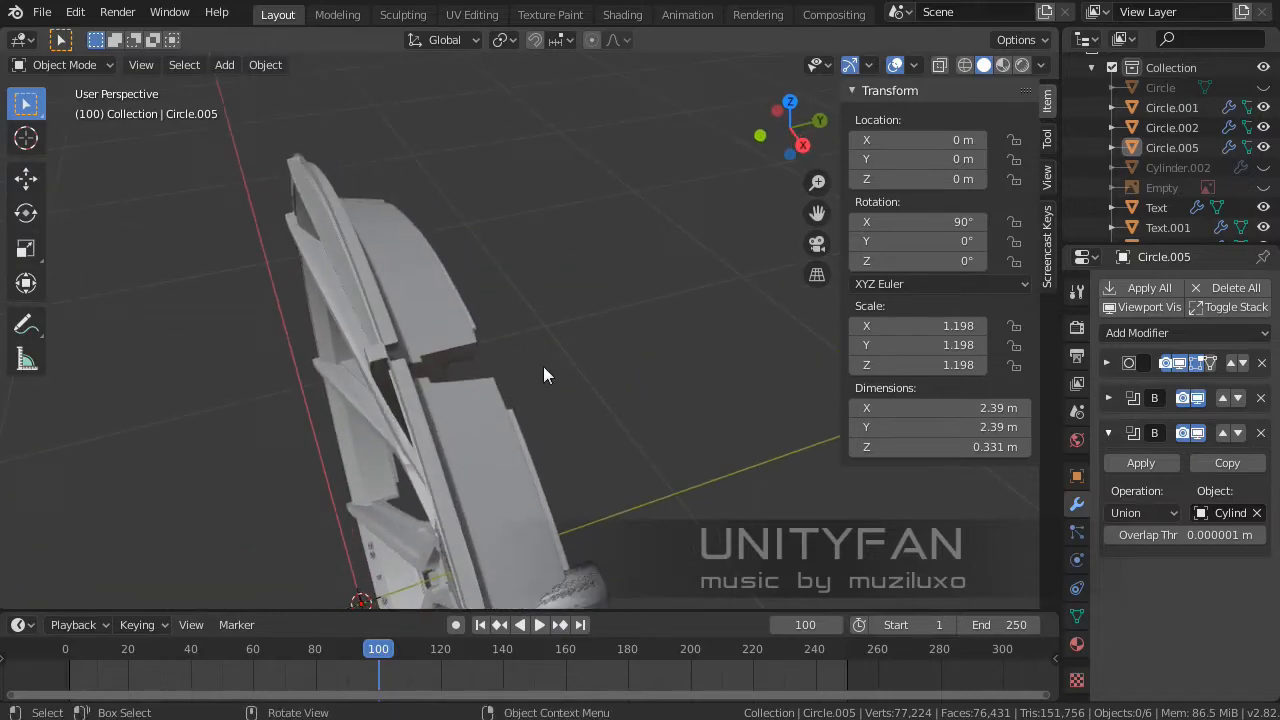
# - Inspect the rim's mesh density around the spokes and lettering by temporarily showing the wireframe overlay
pyautogui.click(915, 65)
pyautogui.click(799, 404)
pyautogui.press('n')
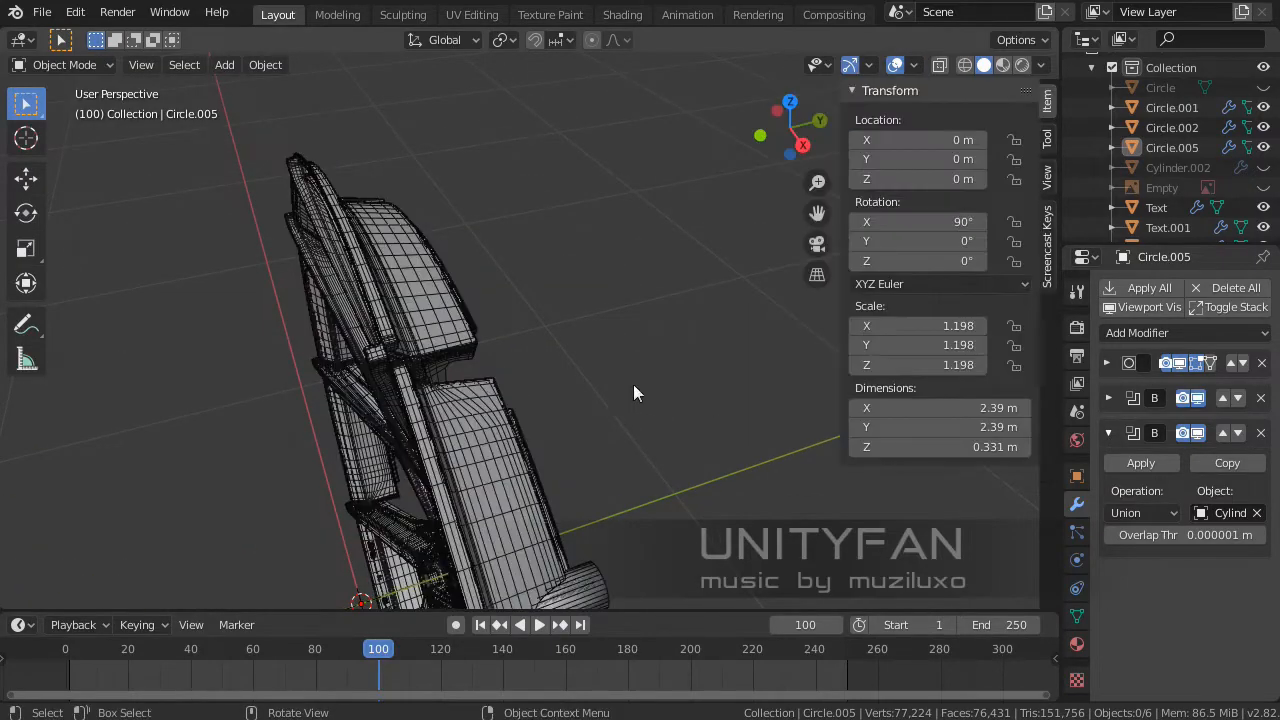
pyautogui.moveTo(633, 384); pyautogui.dragTo(378, 268, button='middle')
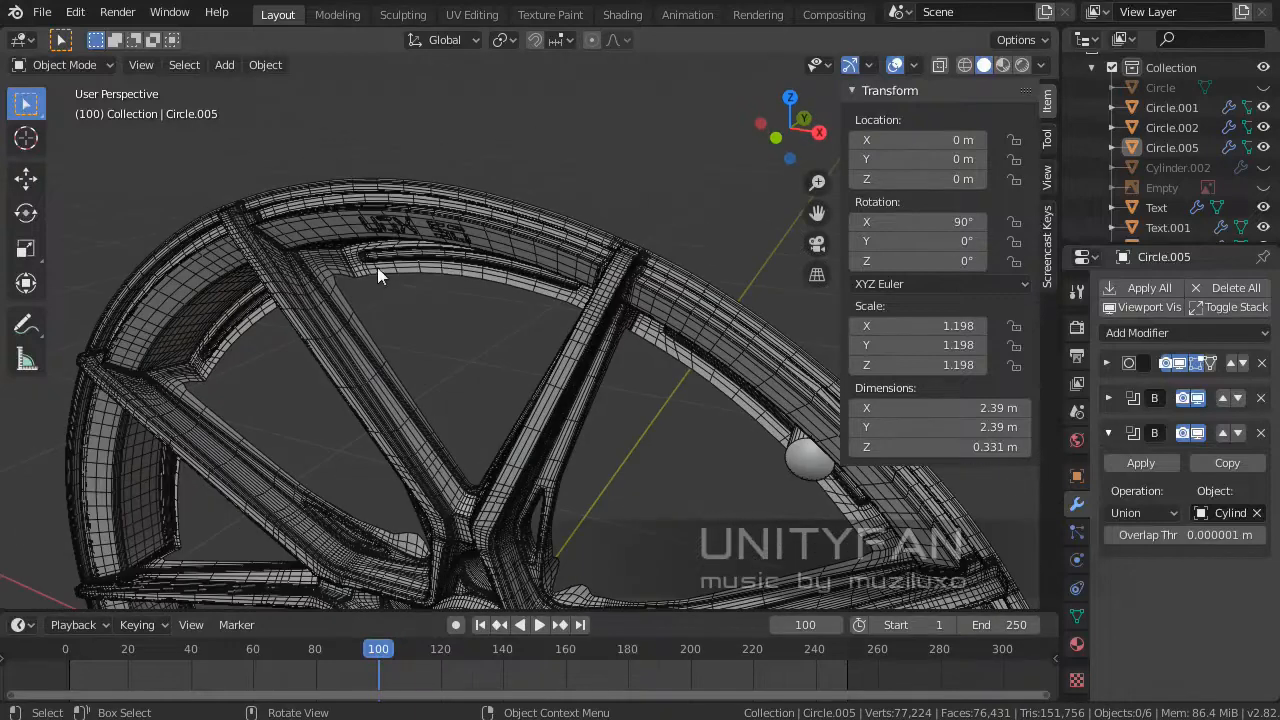
pyautogui.click(913, 64)
pyautogui.click(795, 402)
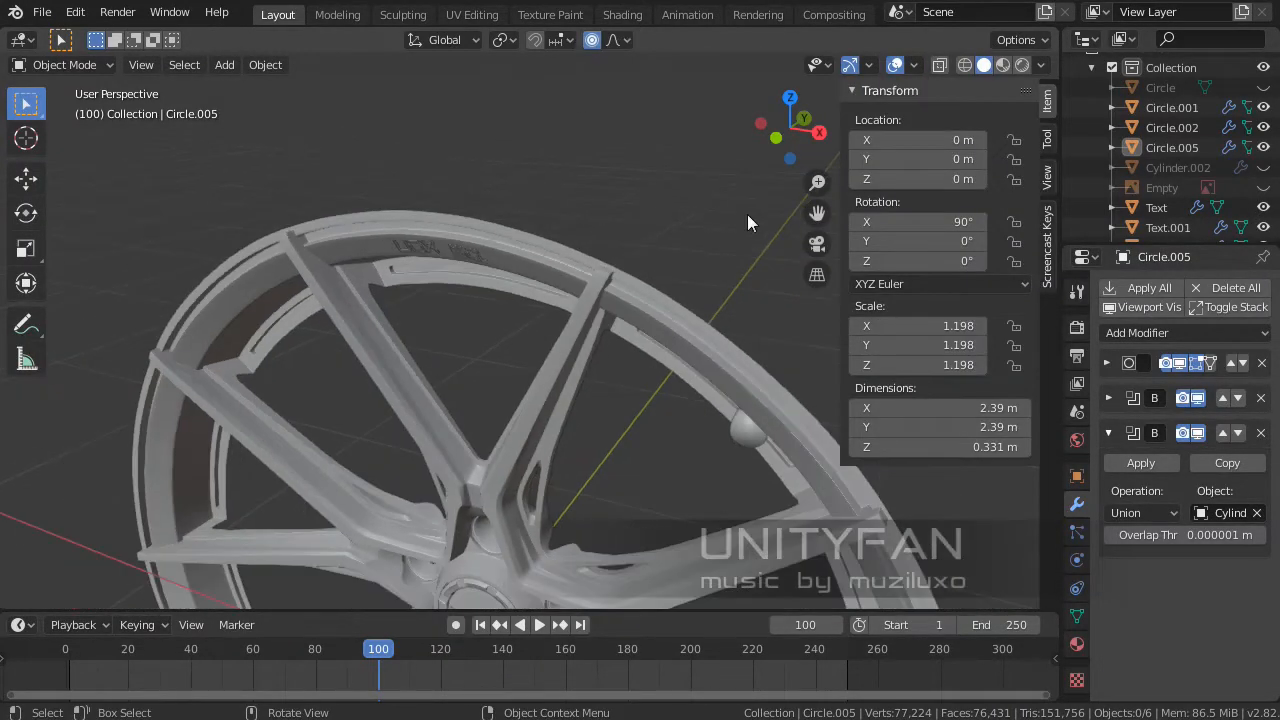
# - Hide the sidebar and add a plane mesh at the 3D cursor
pyautogui.press('n')
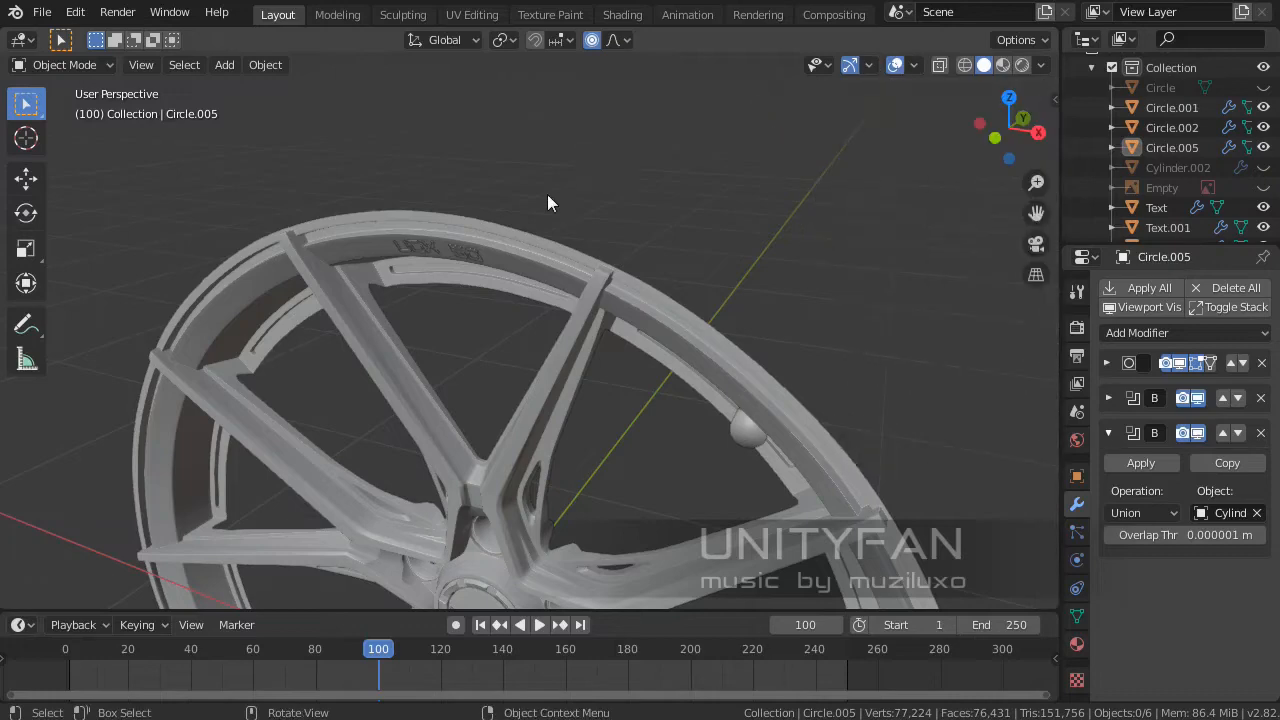
pyautogui.moveTo(547, 194); pyautogui.dragTo(567, 306, button='middle')
pyautogui.hotkey('shift', 'a')
pyautogui.moveTo(567, 306)
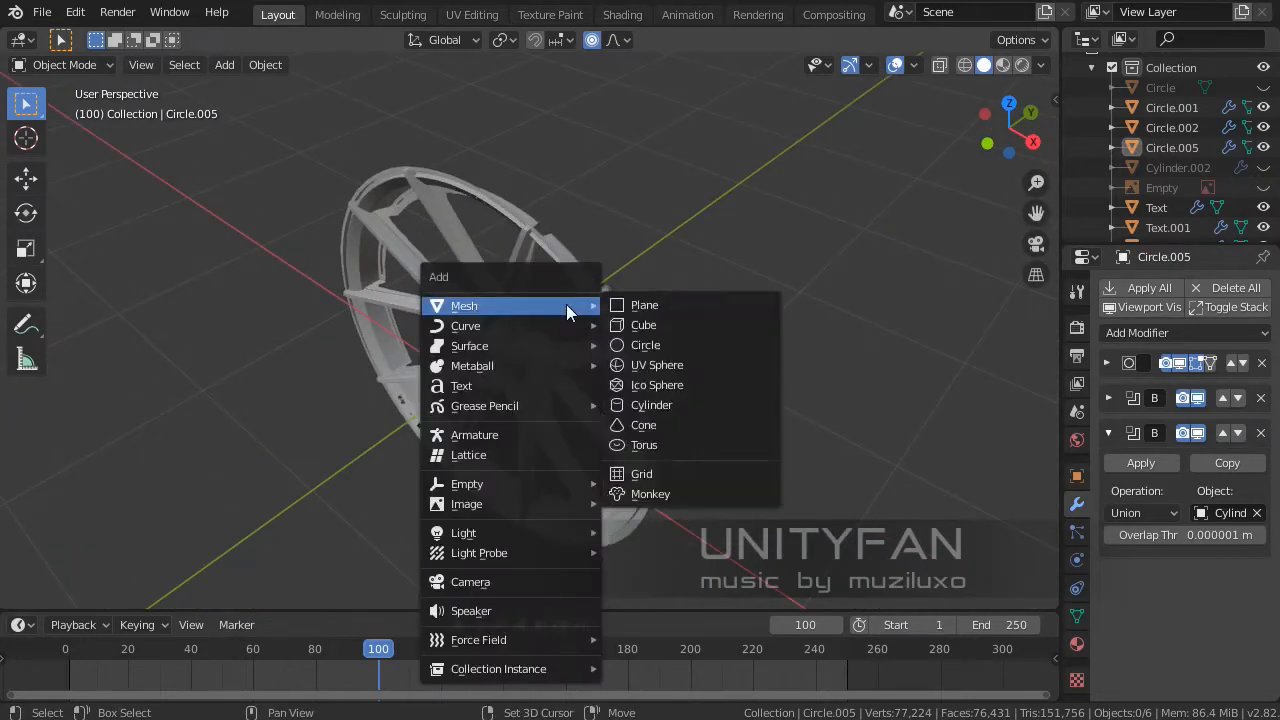
pyautogui.click(659, 308)
pyautogui.moveTo(559, 355); pyautogui.dragTo(555, 273, button='middle')
# - Subdivide the plane with one cut in Edit Mode
pyautogui.press('Tab')
pyautogui.scroll(2, 555, 273)
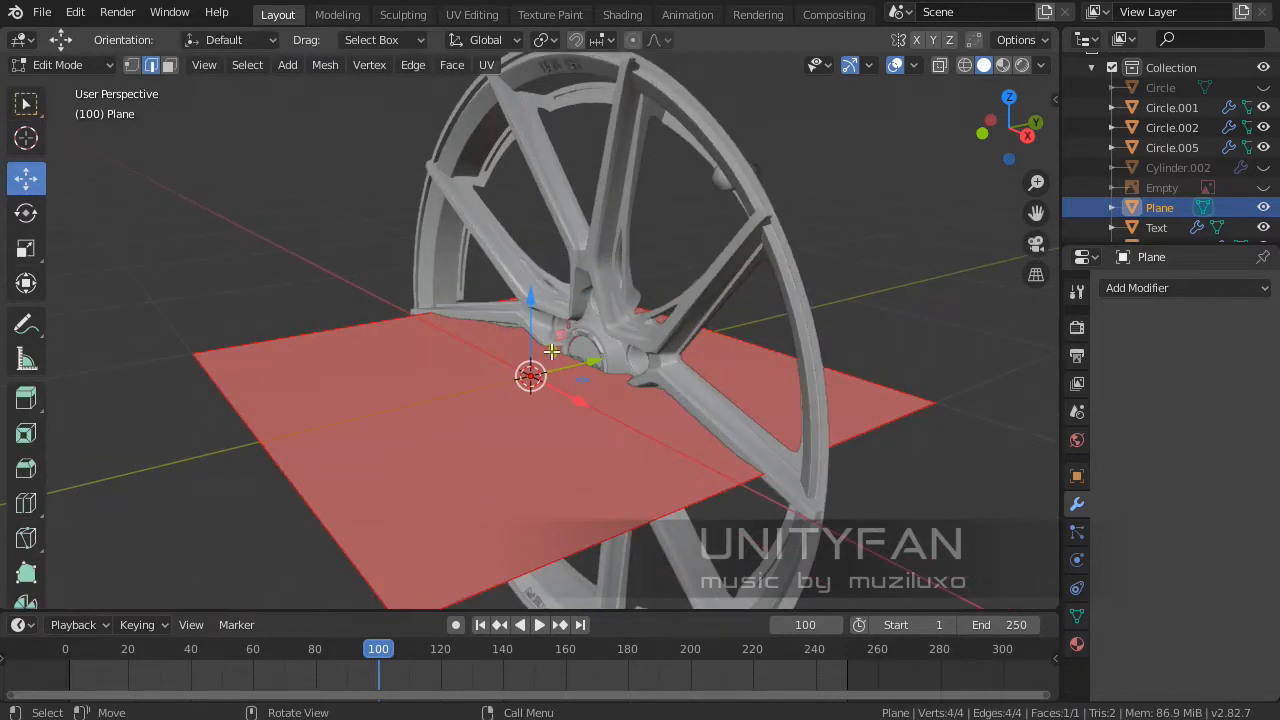
pyautogui.rightClick(469, 373)
pyautogui.click(380, 104)
pyautogui.moveTo(380, 104); pyautogui.dragTo(513, 296, button='middle')
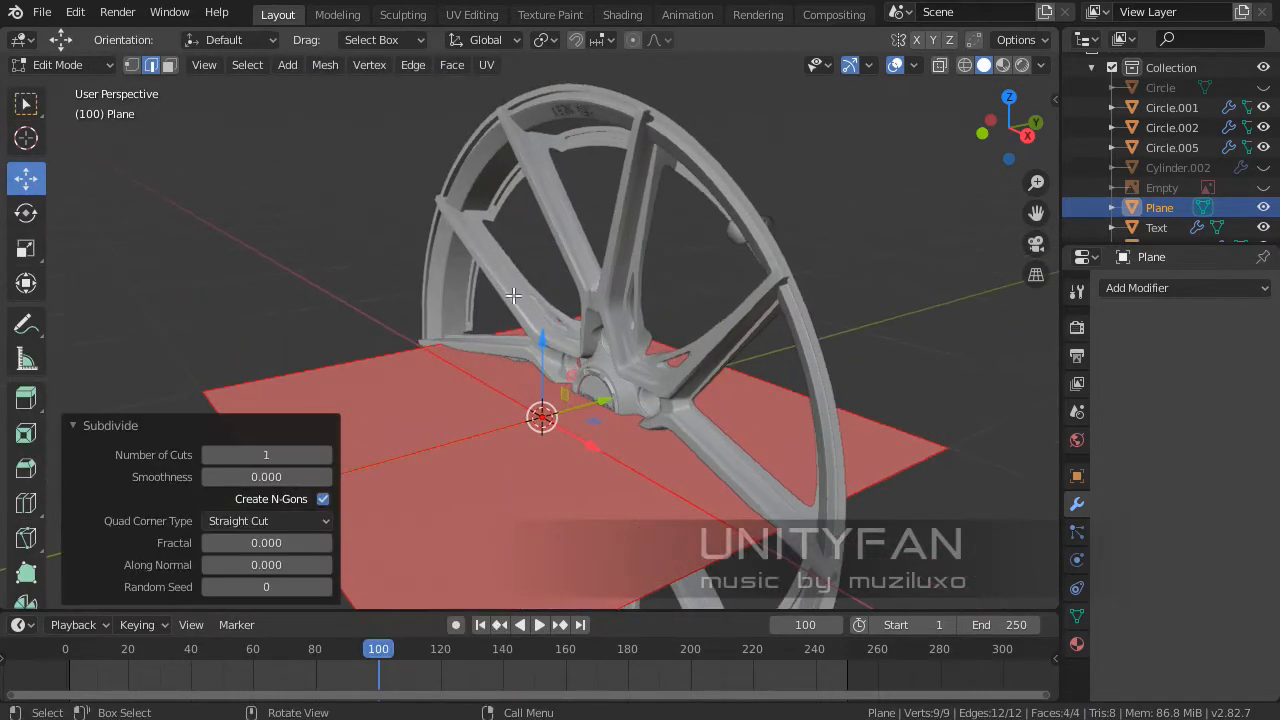
# - Duplicate the plane's inner edge running along Y through the hub and raise the copy 1.2 m along global Z
pyautogui.click(557, 408)
pyautogui.scroll(-2, 580, 385)
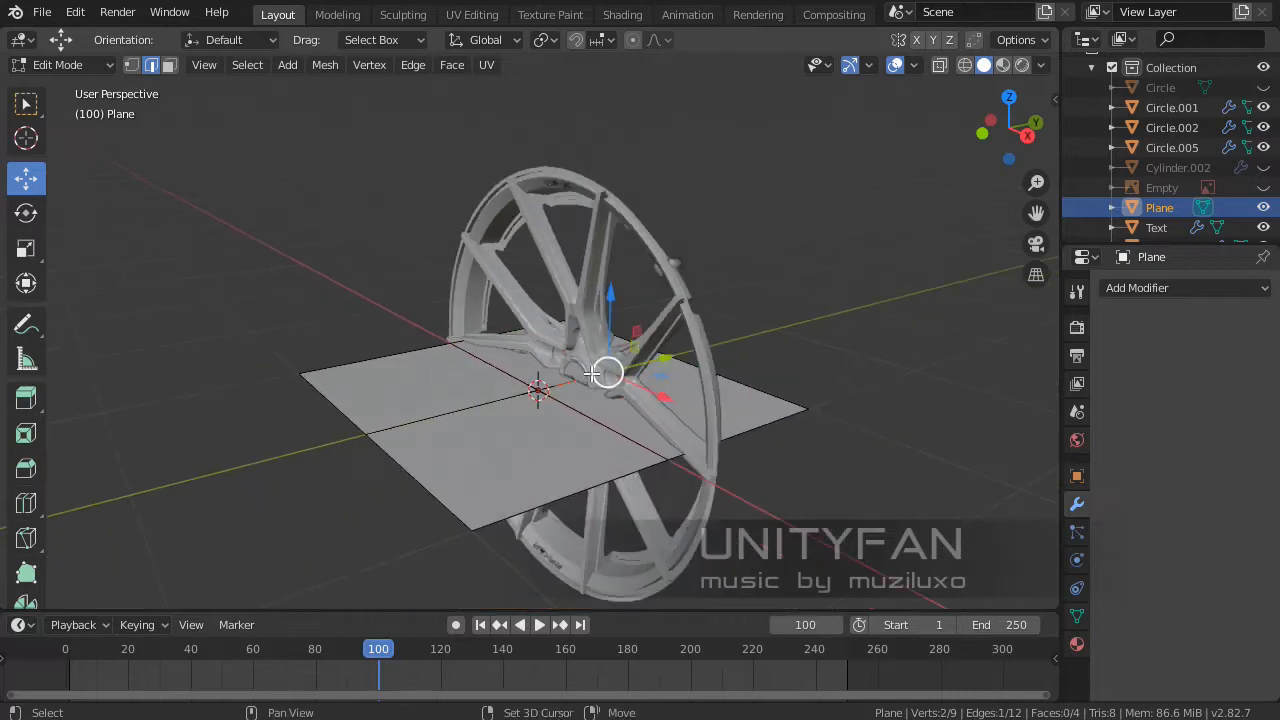
pyautogui.keyDown('shift'); pyautogui.moveTo(586, 365); pyautogui.dragTo(570, 400, button='middle'); pyautogui.keyUp('shift')
pyautogui.moveTo(570, 400); pyautogui.dragTo(577, 357, button='middle')
pyautogui.press('e')
pyautogui.rightClick(540, 268)
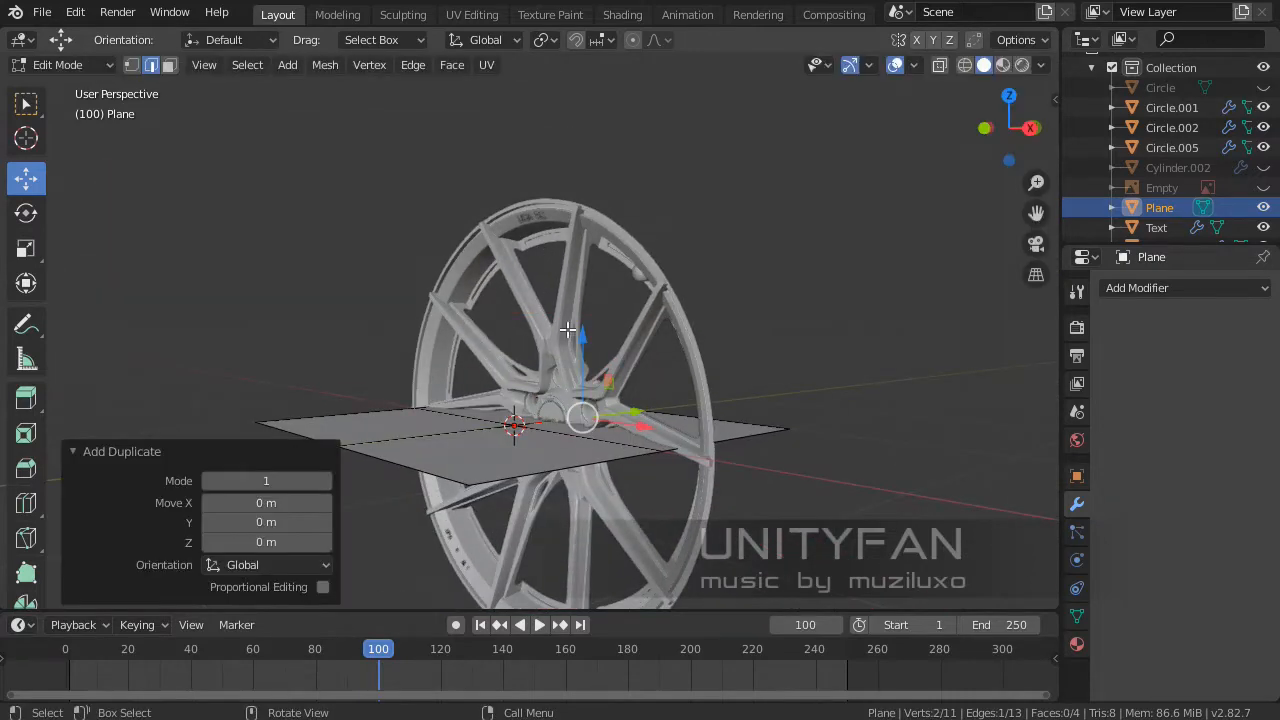
pyautogui.moveTo(572, 334); pyautogui.dragTo(603, 118)
pyautogui.moveTo(590, 300); pyautogui.dragTo(518, 316, button='middle')
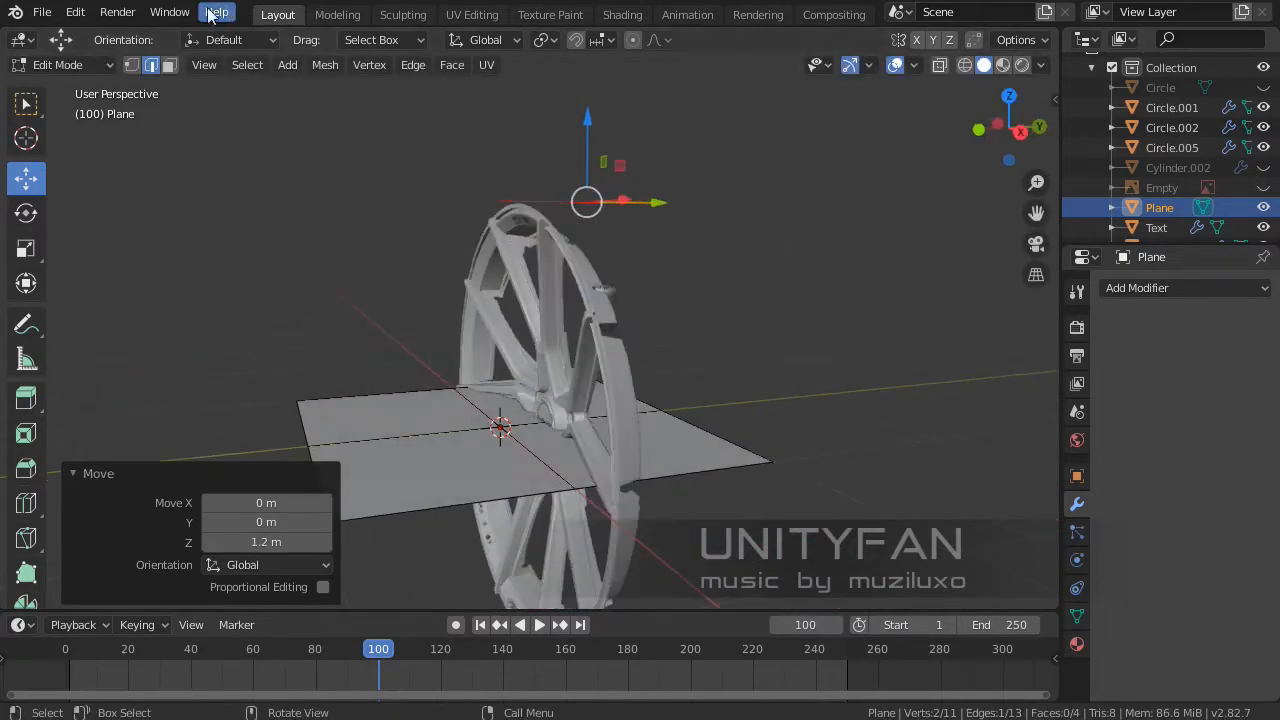
# - Select all faces of the original plane in face mode and delete them, keeping only the raised edge
pyautogui.click(169, 65)
pyautogui.click(727, 455)
pyautogui.press('ctrl+KP_Add')
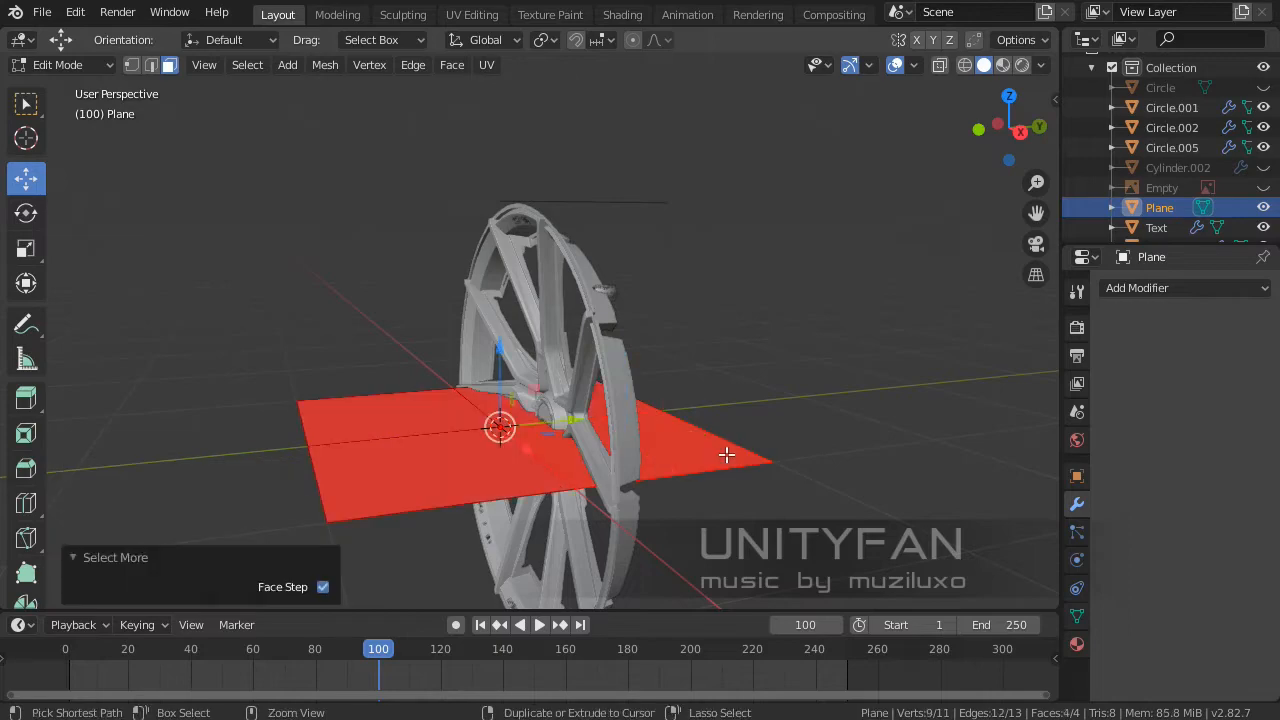
pyautogui.press('x')
pyautogui.click(670, 501)
# - Return to Object Mode, add a Screw modifier to the raised edge and set its axis to Y
pyautogui.scroll(5, 543, 364)
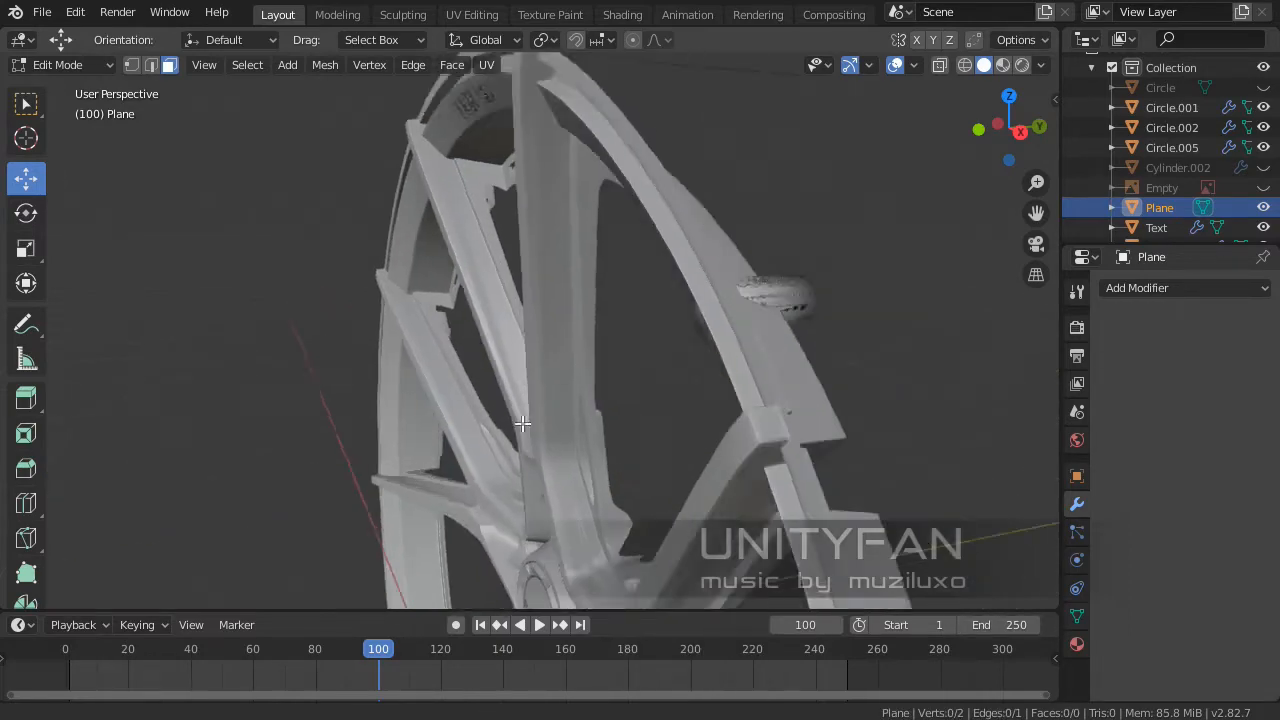
pyautogui.scroll(-2, 523, 423)
pyautogui.moveTo(523, 423); pyautogui.dragTo(554, 443, button='middle')
pyautogui.press('Tab')
pyautogui.click(1138, 288)
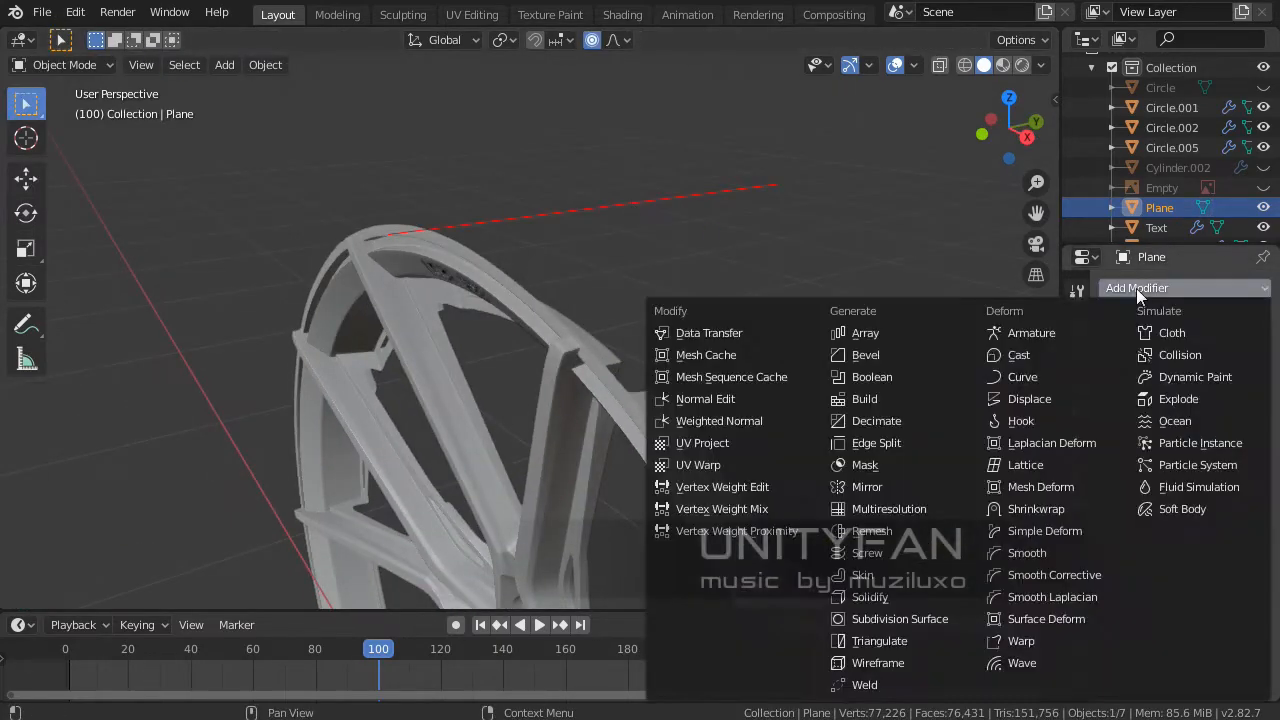
pyautogui.click(866, 553)
pyautogui.scroll(-3, 558, 348)
pyautogui.click(1162, 421)
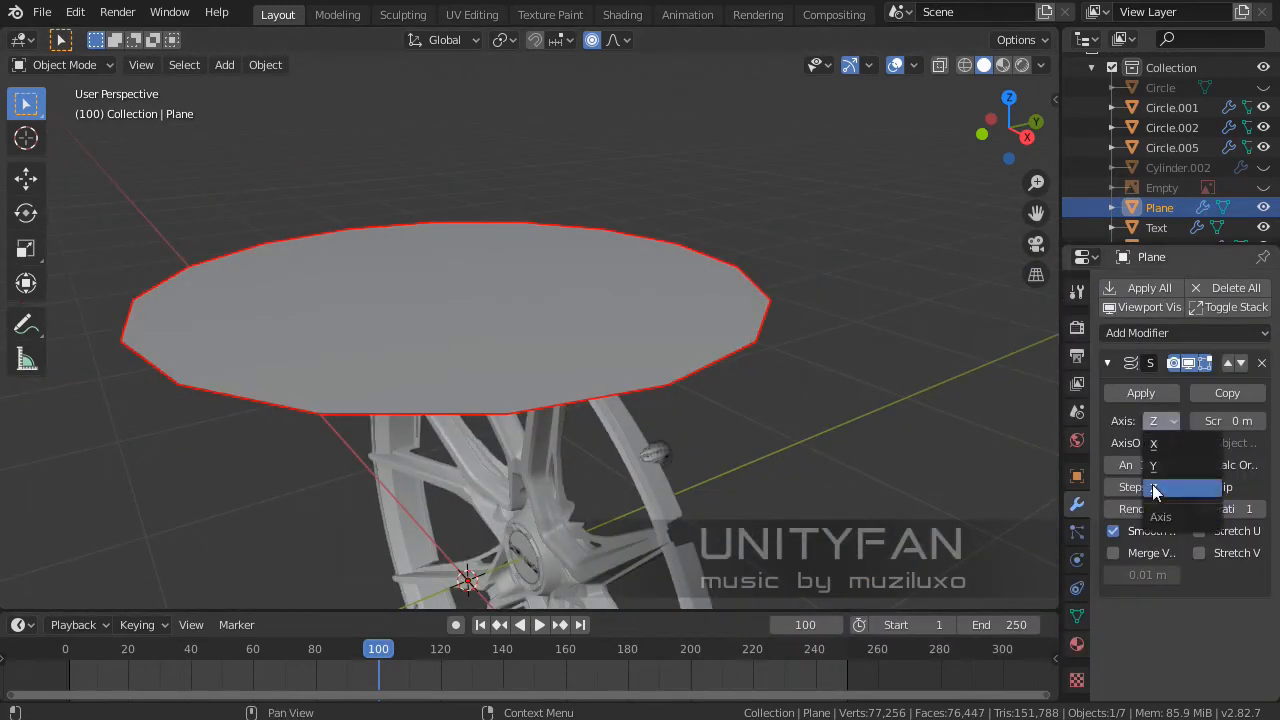
pyautogui.click(1153, 465)
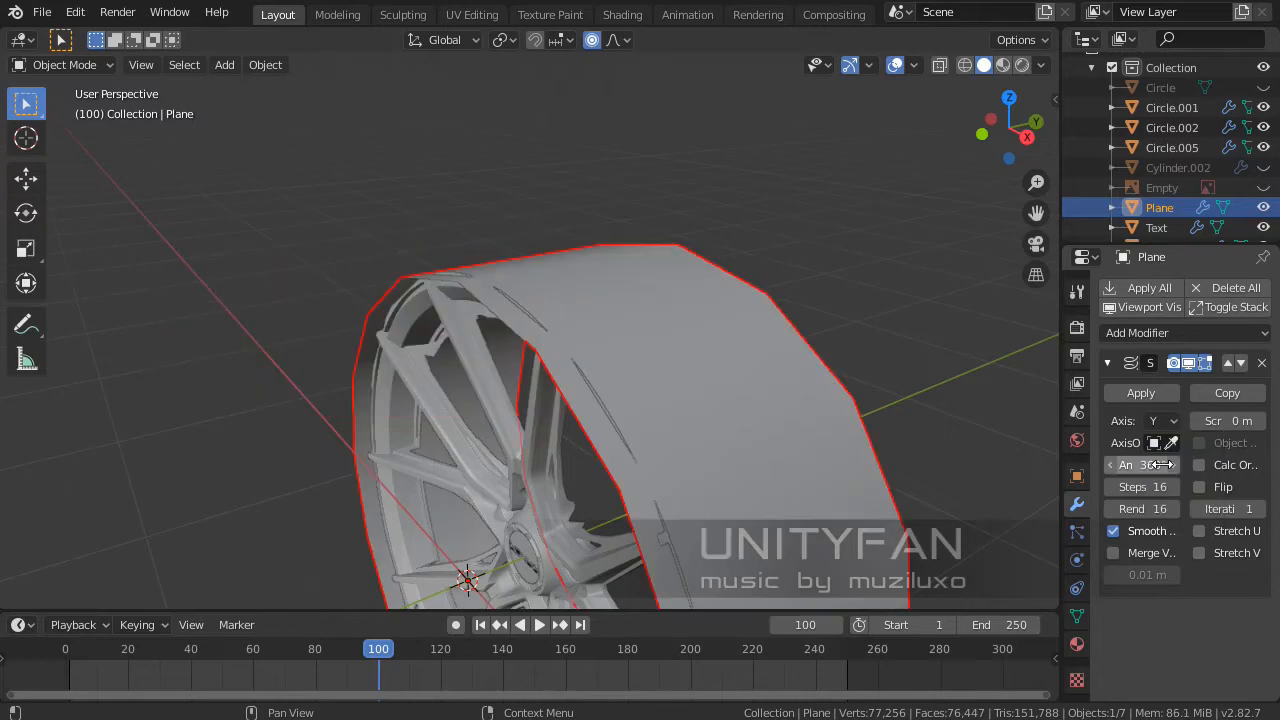
# - Move the front vertex of the profile edge about 0.093 m along global Y in vertex selection mode
pyautogui.moveTo(600, 330); pyautogui.dragTo(670, 336, button='middle')
pyautogui.scroll(4, 605, 263)
pyautogui.press('Tab')
pyautogui.moveTo(522, 227); pyautogui.dragTo(556, 385, button='middle')
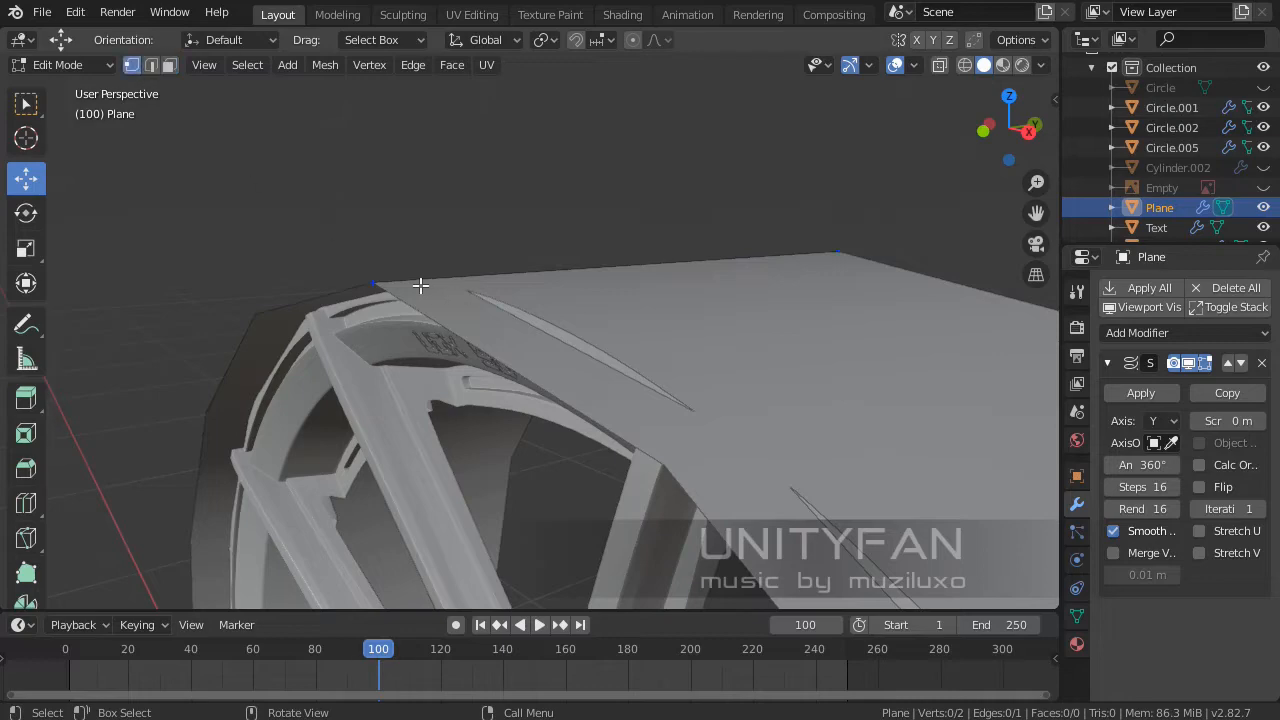
pyautogui.click(420, 285)
pyautogui.moveTo(420, 285); pyautogui.dragTo(447, 320, button='middle')
pyautogui.press('g')
pyautogui.press('y')
pyautogui.click(484, 280)
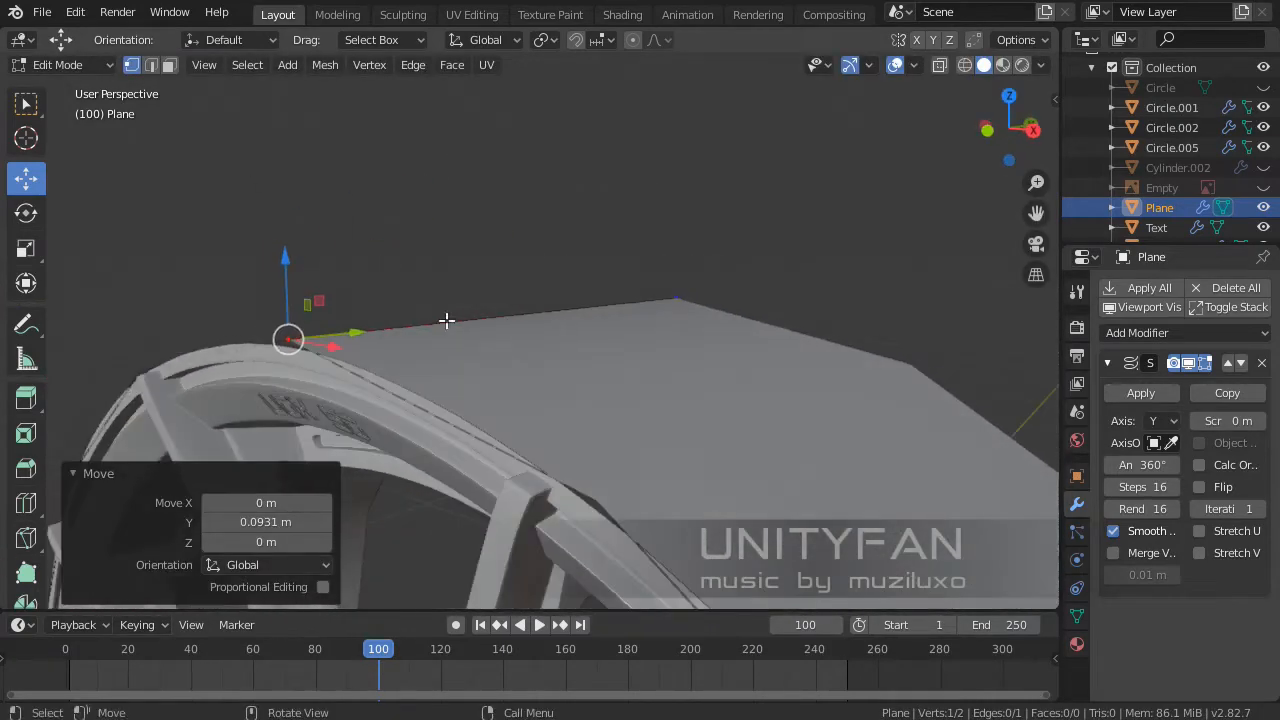
# - Add the rear vertex to the selection and set the Screw modifier's viewport steps to 60 in Object Mode
pyautogui.click(667, 291)
pyautogui.moveTo(667, 291); pyautogui.dragTo(443, 262, button='middle')
pyautogui.scroll(2, 443, 262)
pyautogui.moveTo(341, 188); pyautogui.dragTo(640, 330, button='middle')
pyautogui.press('Tab')
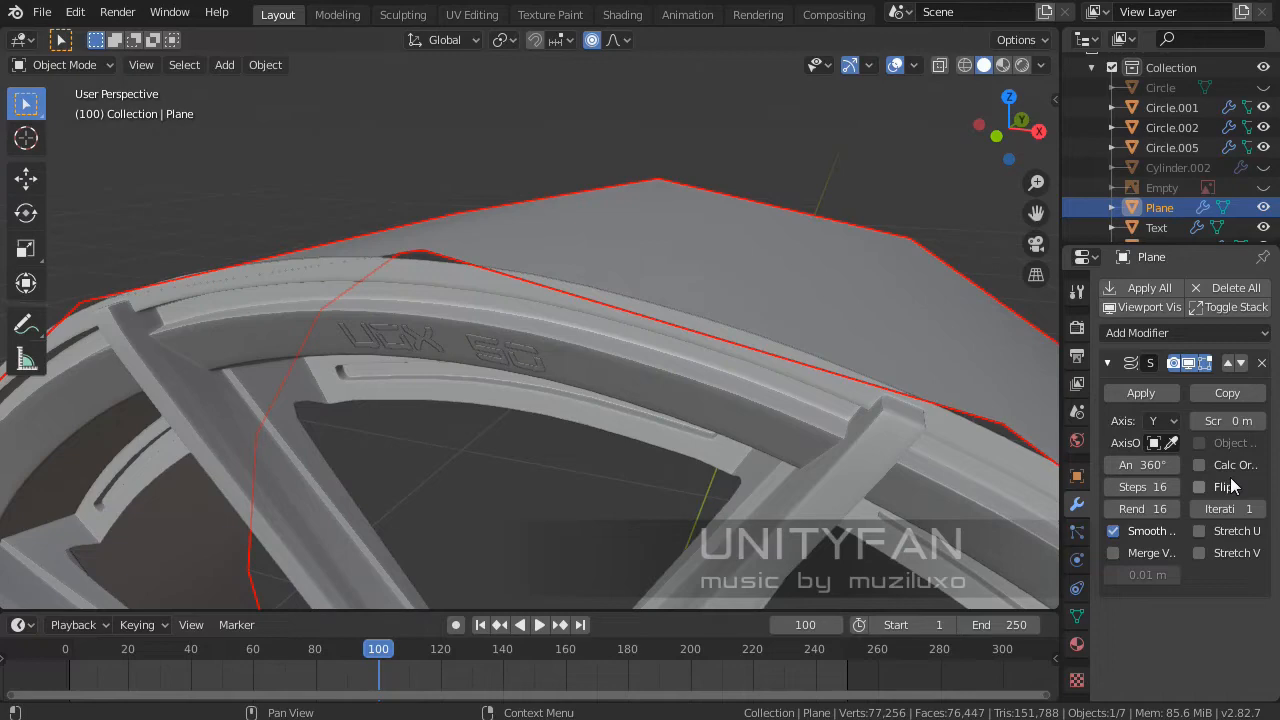
pyautogui.click(1158, 486)
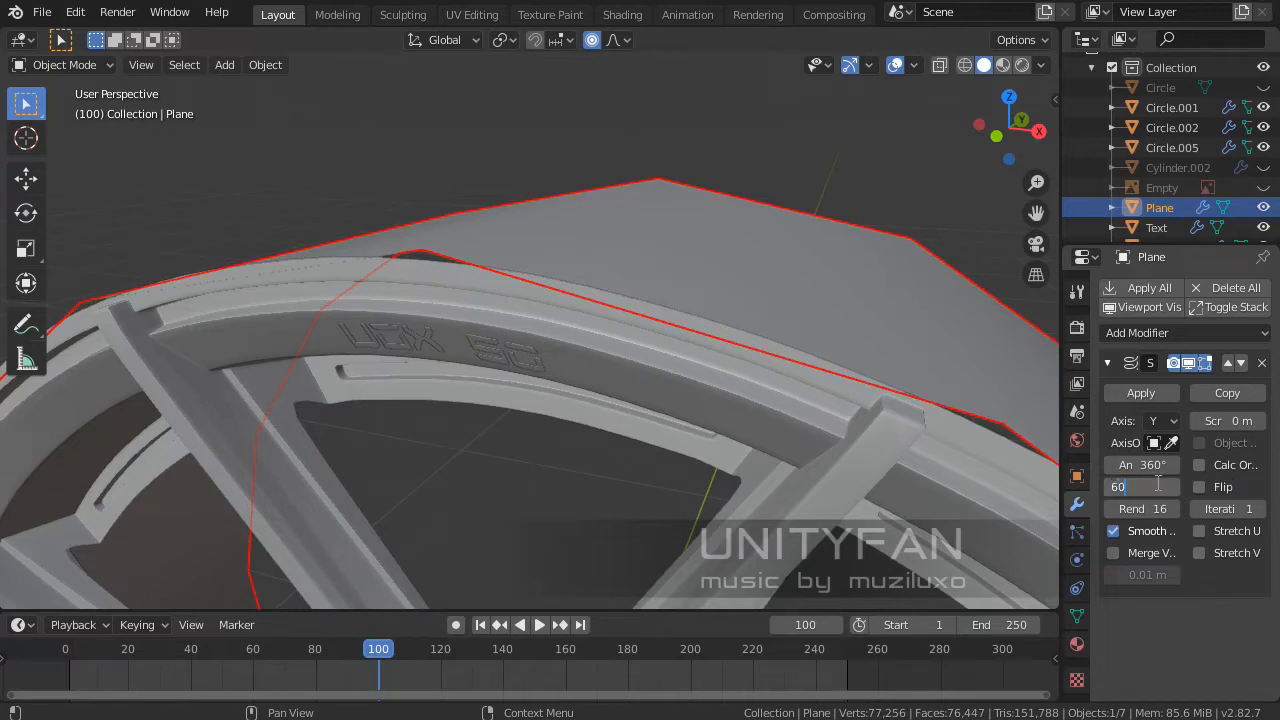
pyautogui.write('60')
pyautogui.press('Return')
# - Lower the whole profile edge about 0.0087 m along global Z towards the rim's outer lip
pyautogui.moveTo(560, 350); pyautogui.dragTo(720, 356, button='middle')
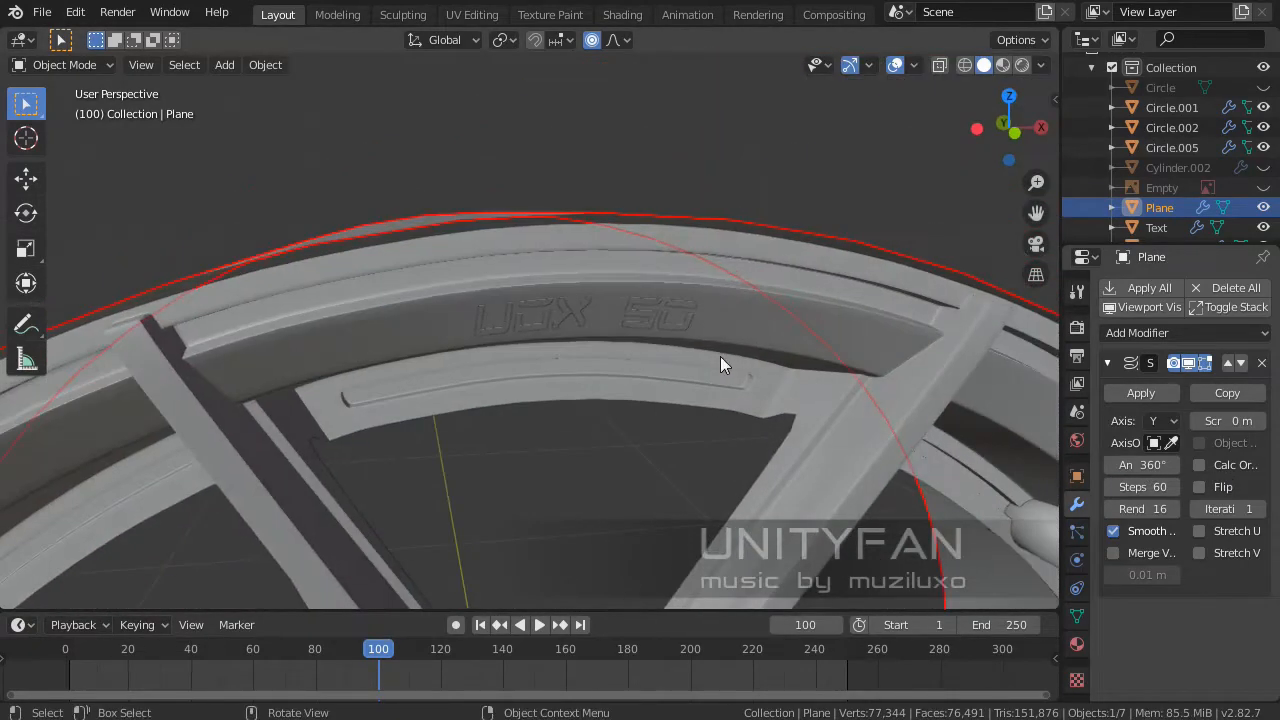
pyautogui.press('Tab')
pyautogui.moveTo(606, 294); pyautogui.dragTo(685, 347, button='middle')
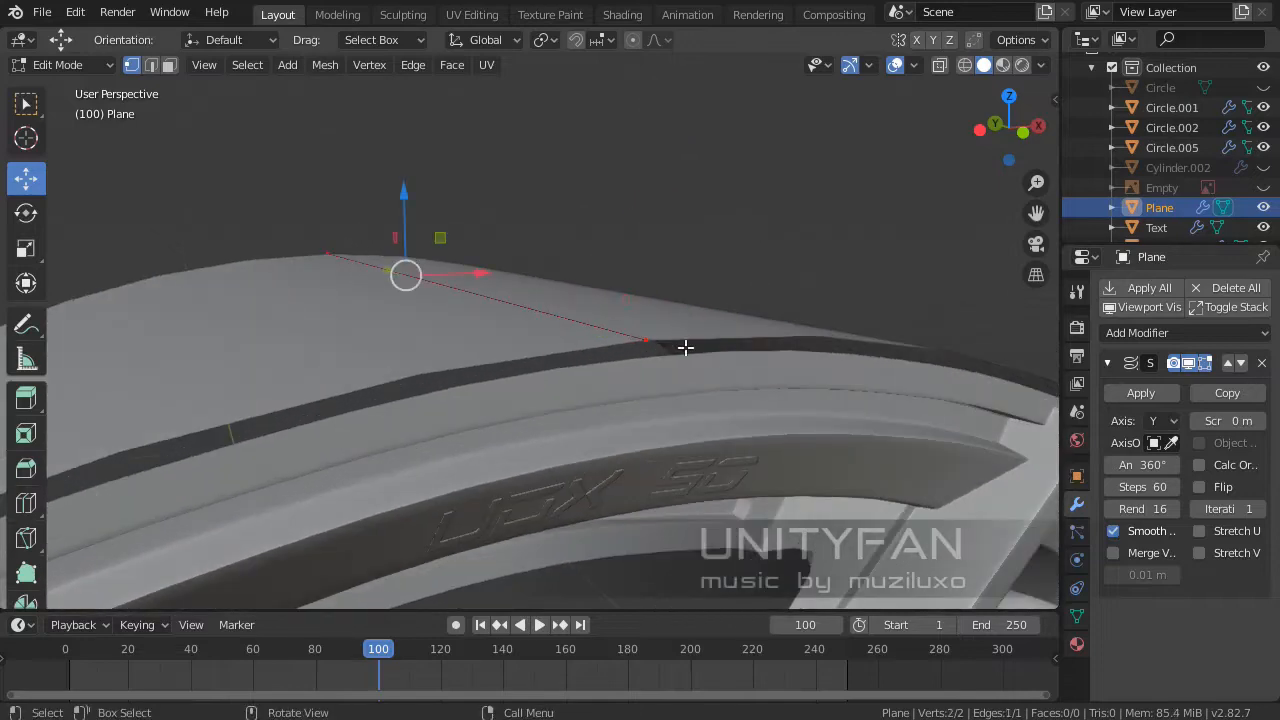
pyautogui.moveTo(400, 195); pyautogui.dragTo(400, 207)
pyautogui.moveTo(400, 207); pyautogui.dragTo(776, 208, button='middle')
pyautogui.scroll(4, 589, 306)
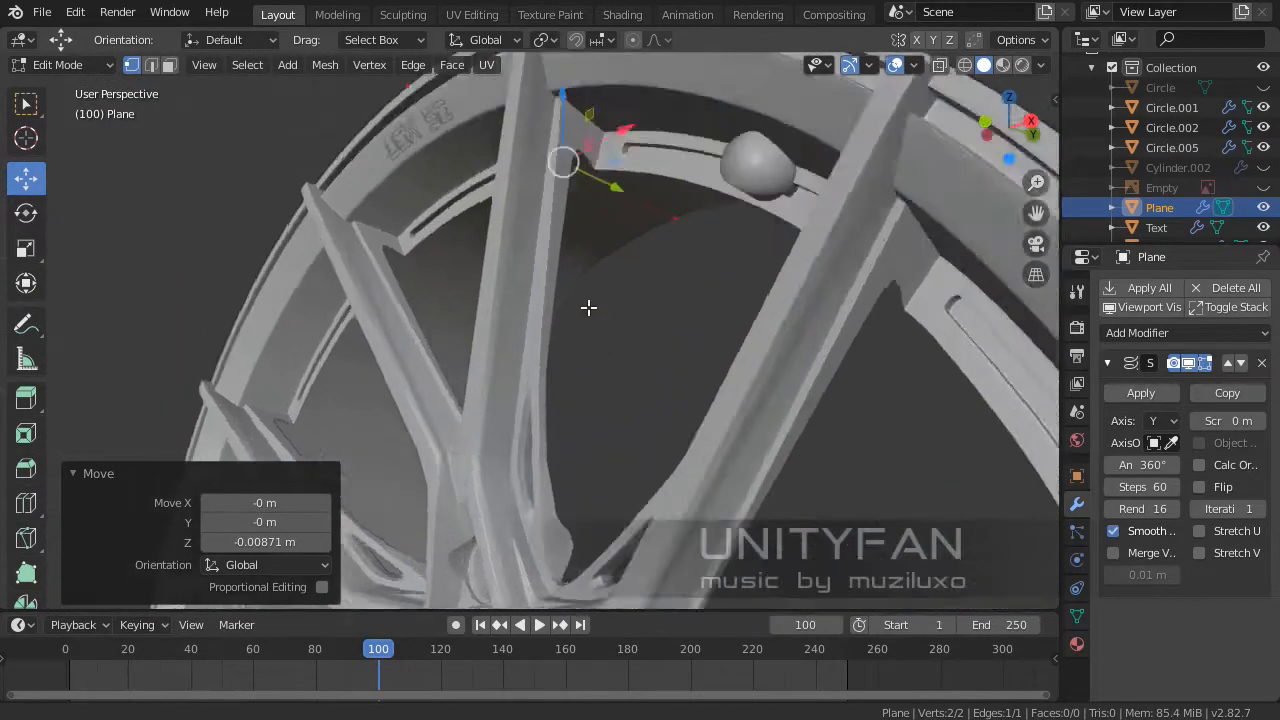
pyautogui.moveTo(589, 306); pyautogui.dragTo(586, 409, button='middle')
pyautogui.scroll(1, 586, 410)
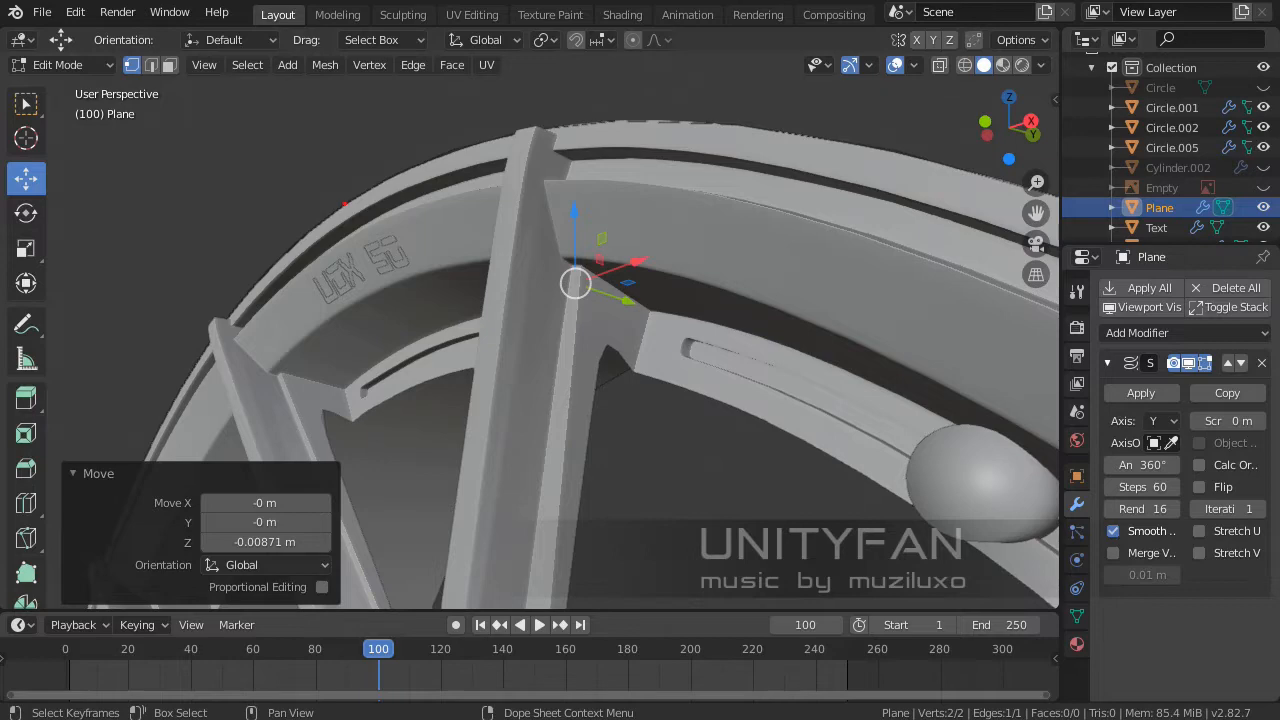
# - Switch to the photo viewer and examine the spokes, rim lip and barrel in the reference photo R VOX50 CGP2.jpg
pyautogui.hotkey('alt', 'Tab')
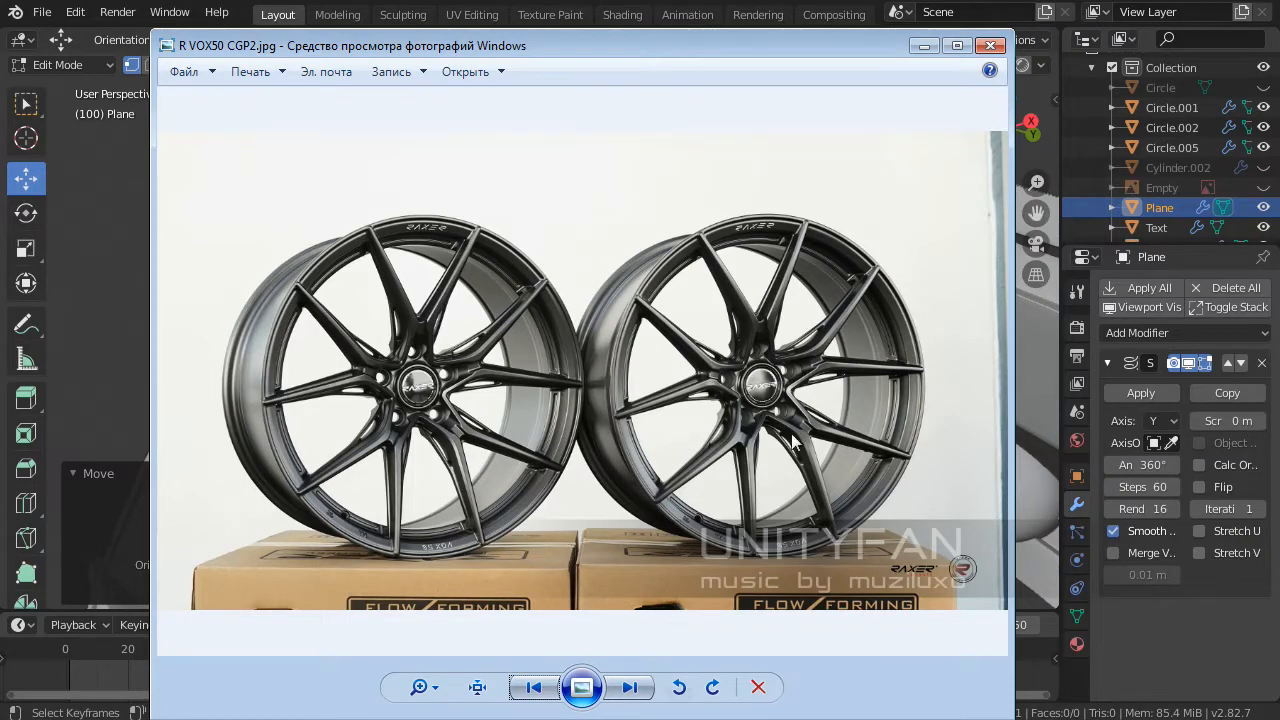
pyautogui.scroll(6, 457, 356)
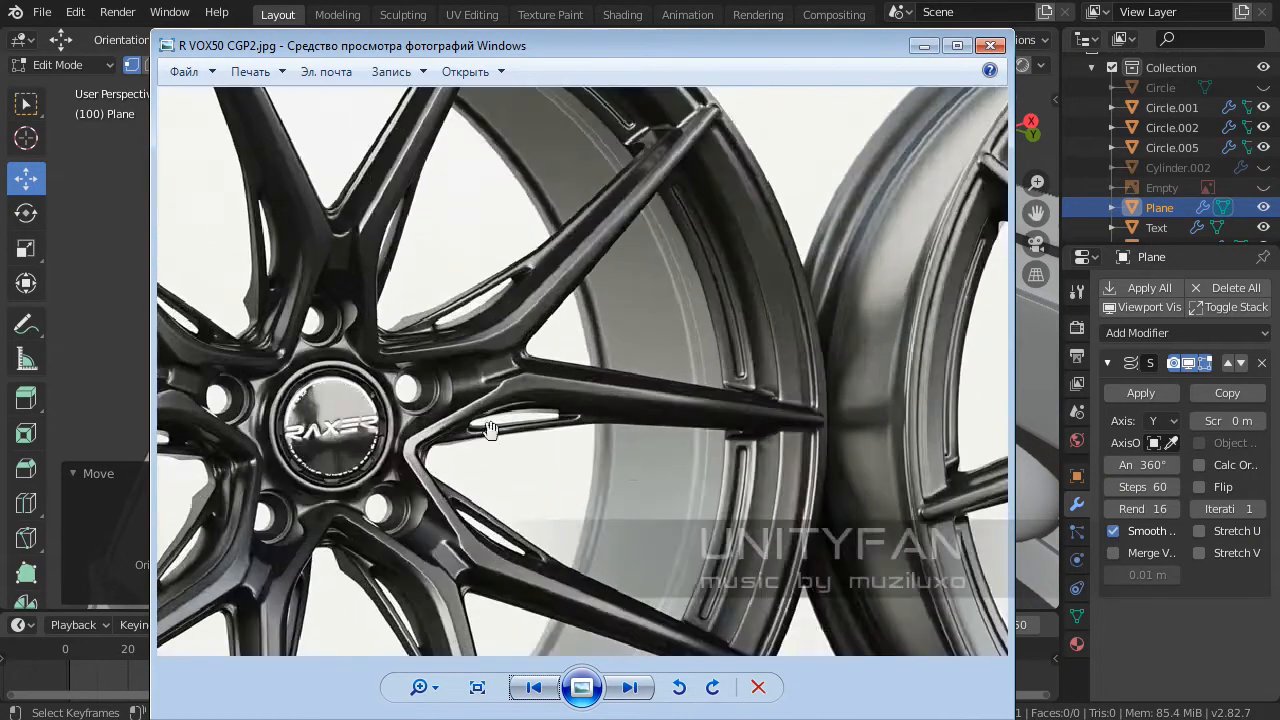
pyautogui.scroll(-4, 547, 448)
pyautogui.scroll(2, 757, 337)
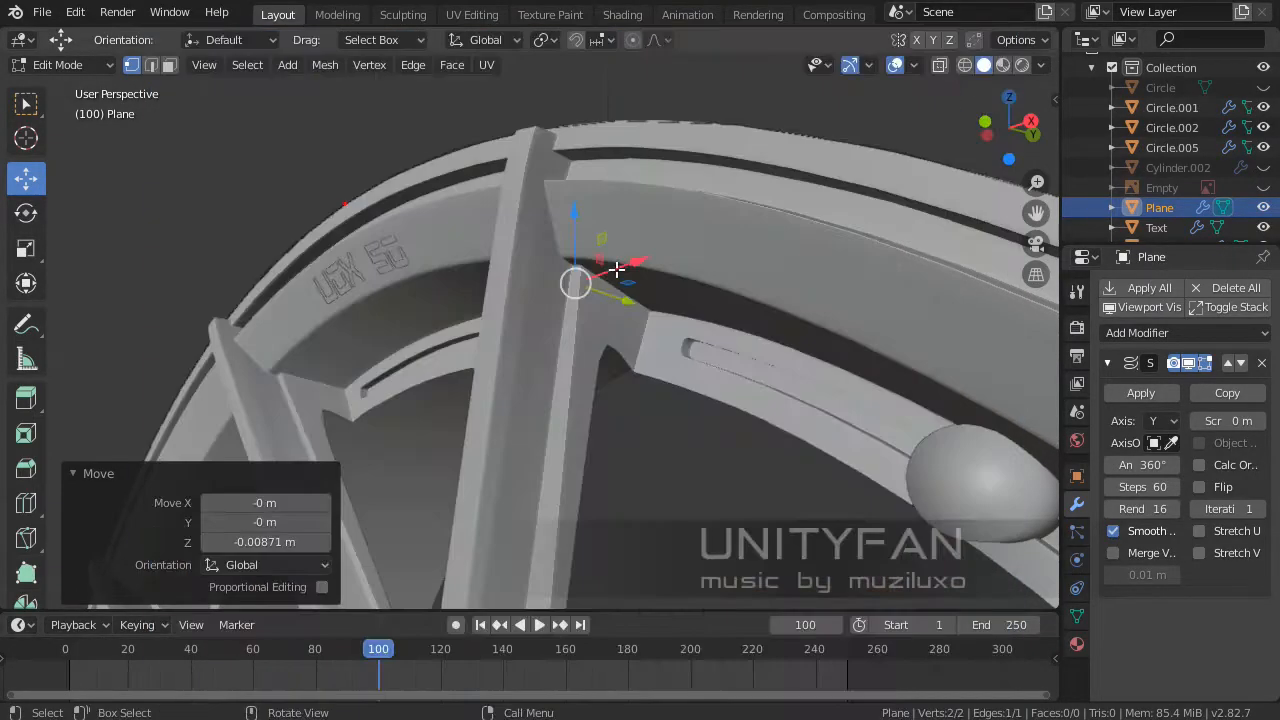
# - Back in Blender, subdivide the profile edge with one cut, and its front half with one more cut
pyautogui.moveTo(662, 294); pyautogui.dragTo(642, 378, button='middle')
pyautogui.moveTo(461, 292); pyautogui.dragTo(501, 318, button='middle')
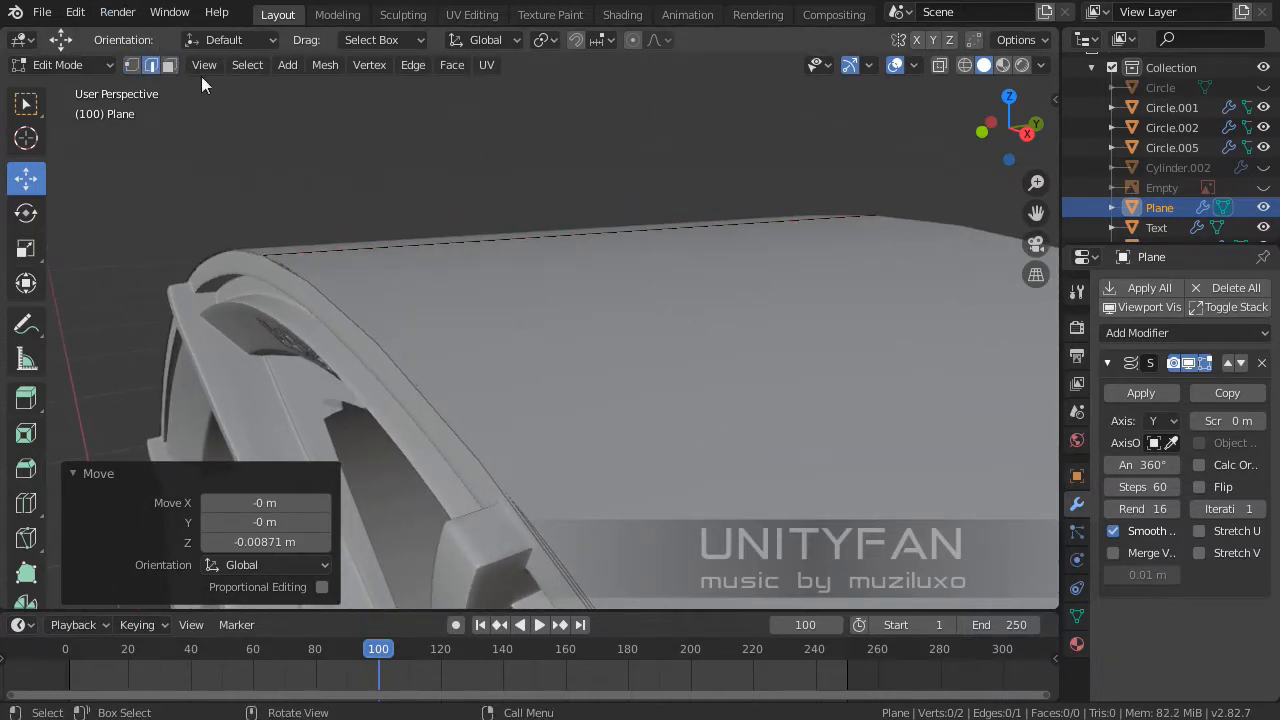
pyautogui.click(578, 216)
pyautogui.rightClick(574, 229)
pyautogui.click(503, 147)
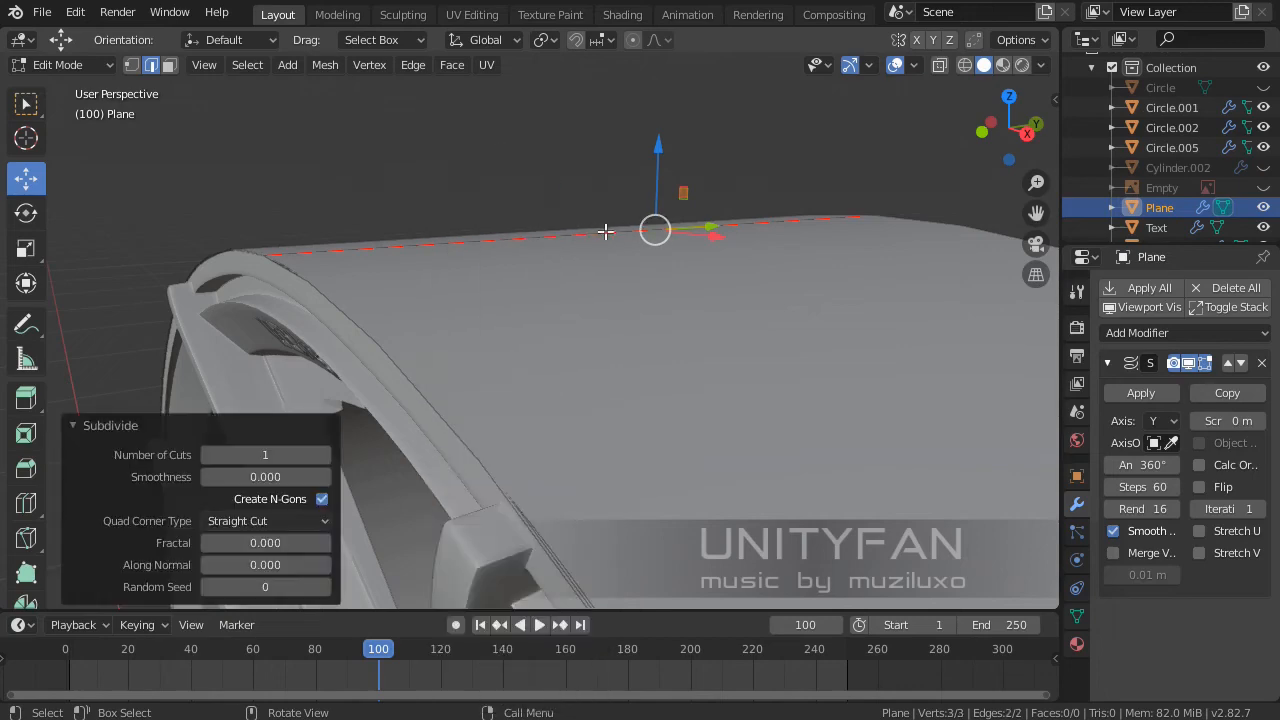
pyautogui.click(586, 232)
pyautogui.rightClick(470, 148)
pyautogui.click(455, 148)
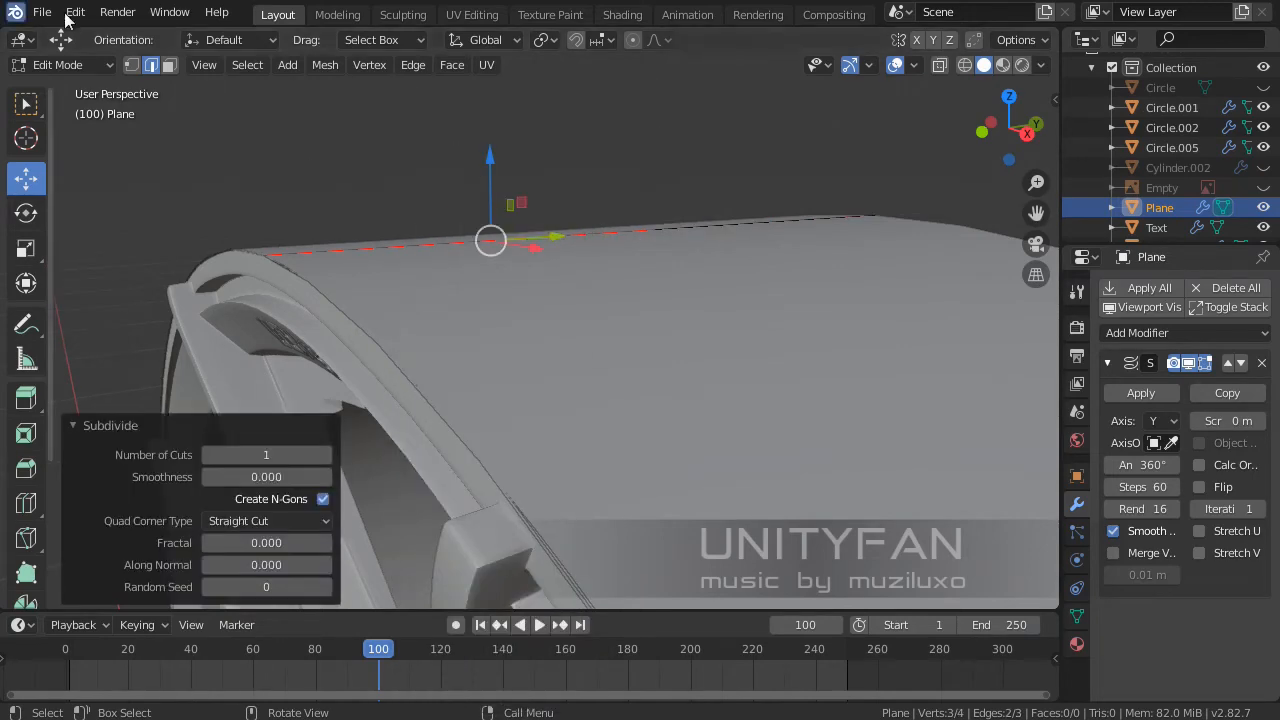
# - Move the vertex in the profile edge's front half about 0.203 m along global Y towards the front lip
pyautogui.click(488, 241)
pyautogui.moveTo(570, 260); pyautogui.dragTo(510, 242, button='middle')
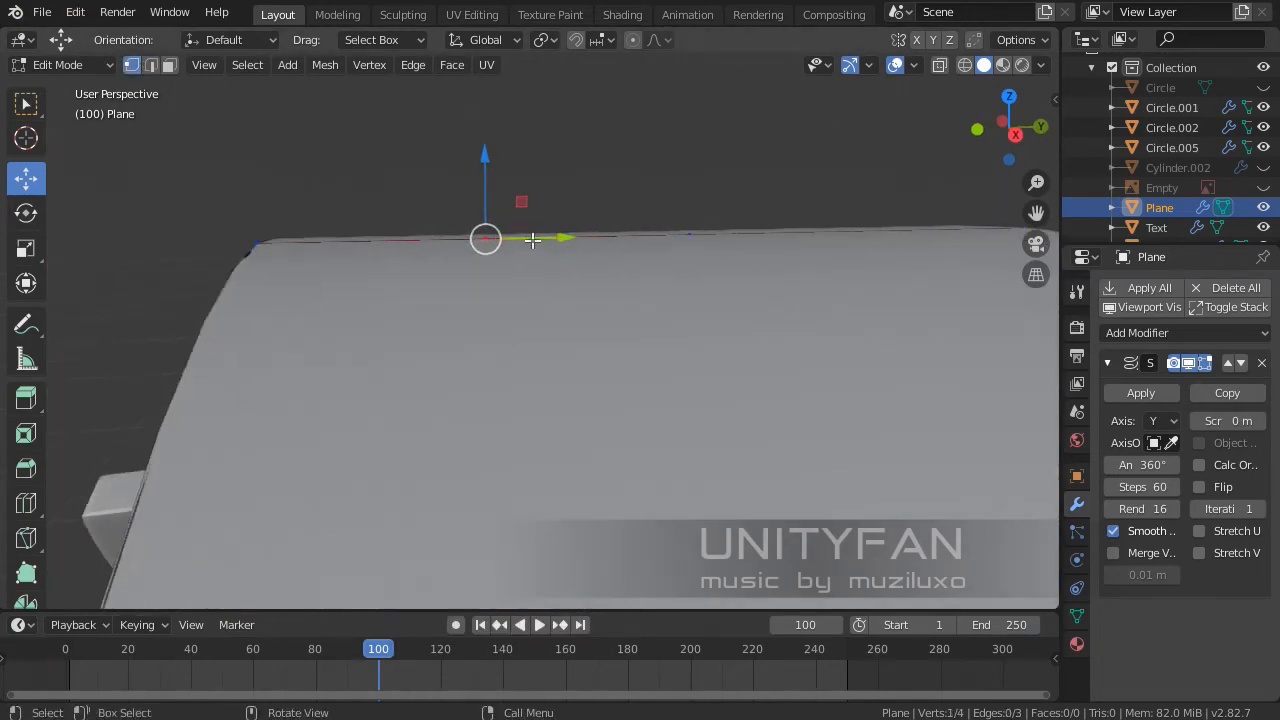
pyautogui.moveTo(531, 239); pyautogui.dragTo(342, 231)
pyautogui.moveTo(460, 260); pyautogui.dragTo(517, 266, button='middle')
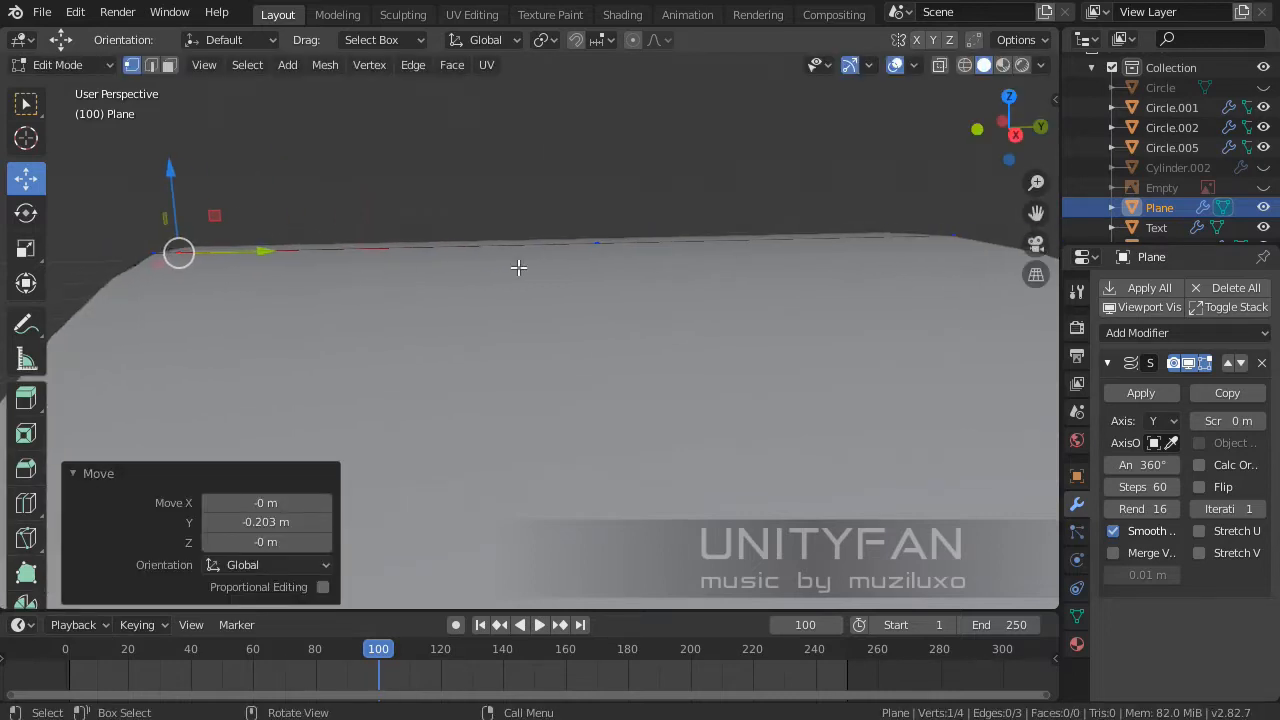
# - Slide the profile's middle vertex towards the rear end along global Y by about 0.337 m, plus a further 0.0938 m
pyautogui.click(599, 244)
pyautogui.moveTo(645, 236); pyautogui.dragTo(818, 241)
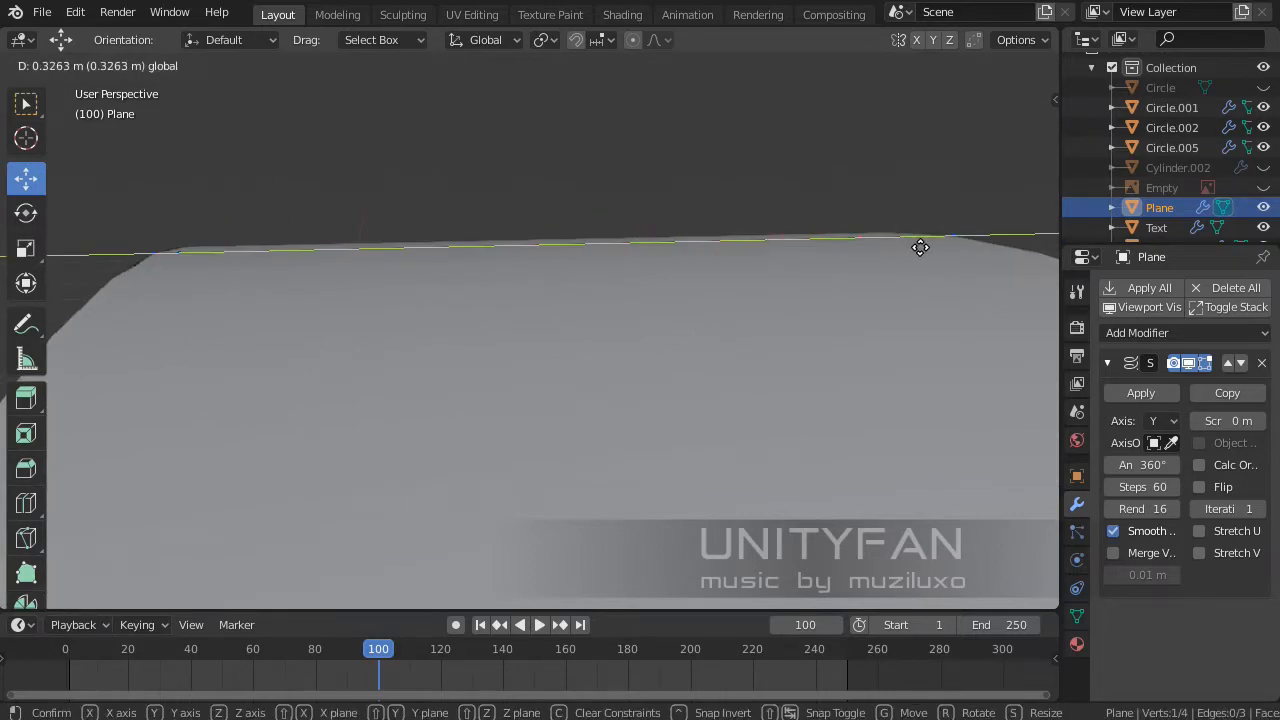
pyautogui.moveTo(920, 247); pyautogui.dragTo(924, 247)
pyautogui.moveTo(869, 237); pyautogui.dragTo(665, 320, button='middle')
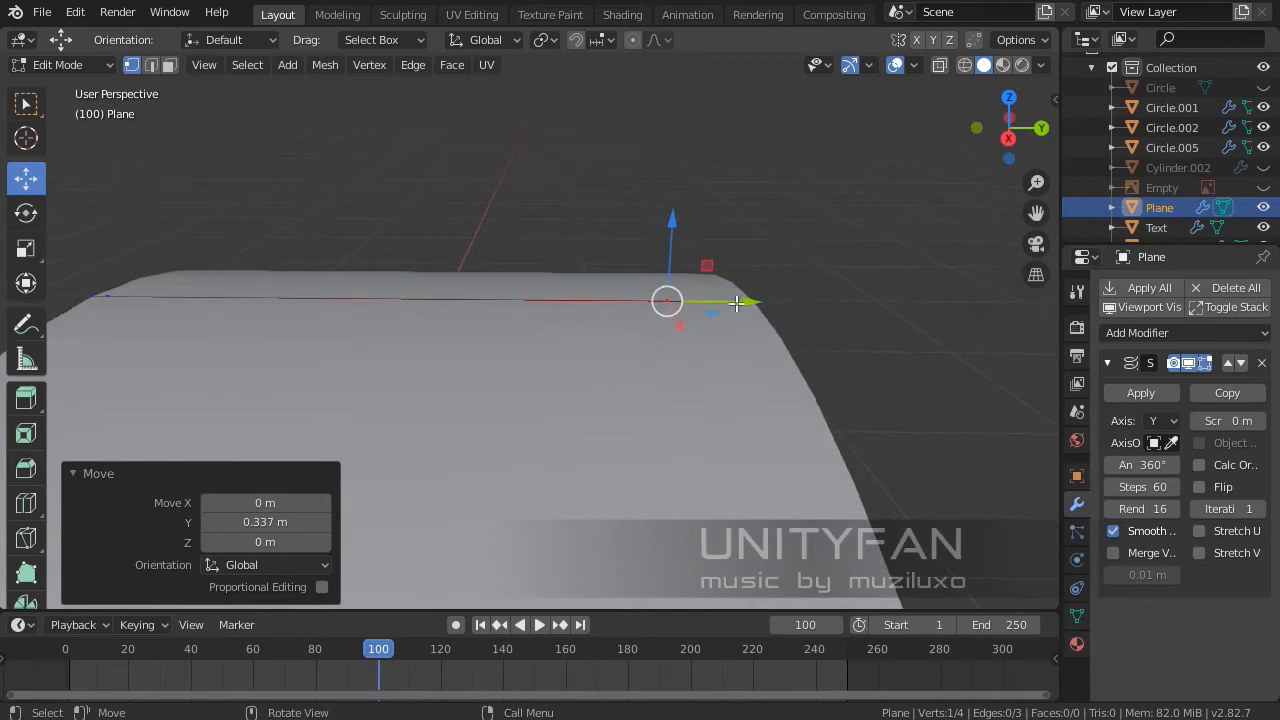
pyautogui.moveTo(736, 302); pyautogui.dragTo(815, 298)
pyautogui.moveTo(740, 300); pyautogui.dragTo(475, 234, button='middle')
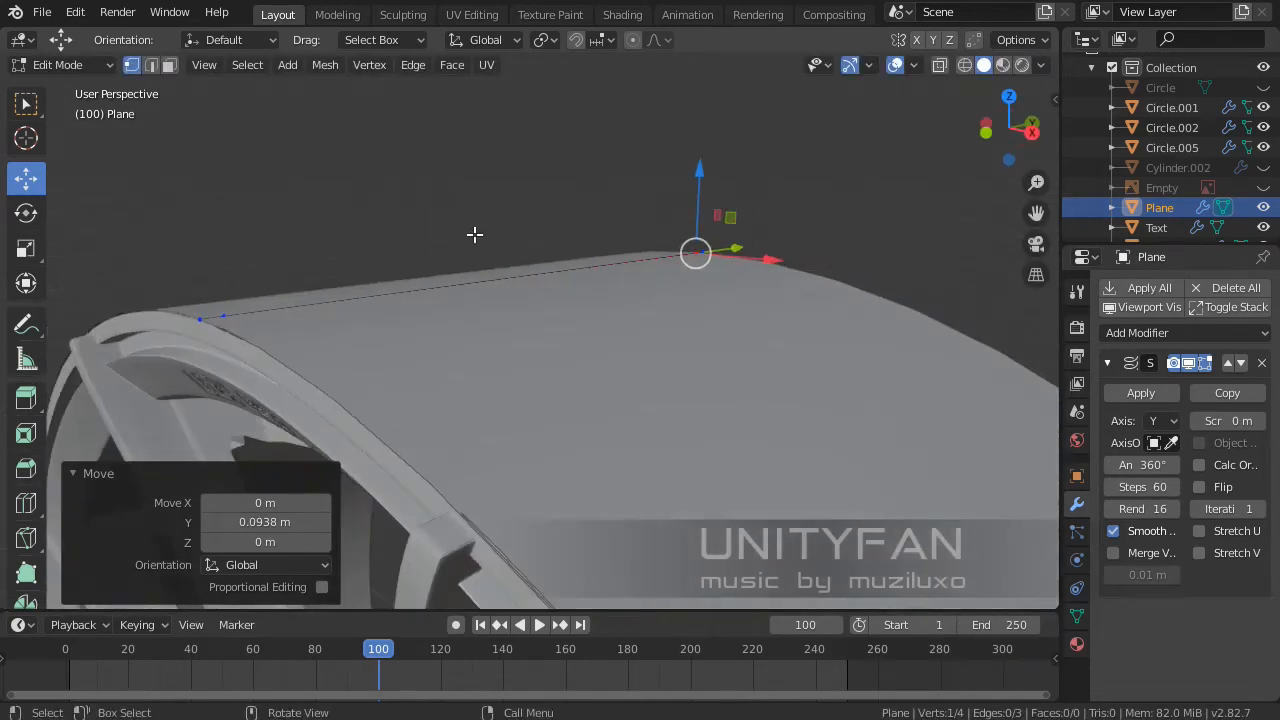
# - Subdivide the long middle edge of the profile with one cut
pyautogui.click(457, 287)
pyautogui.rightClick(370, 224)
pyautogui.click(357, 150)
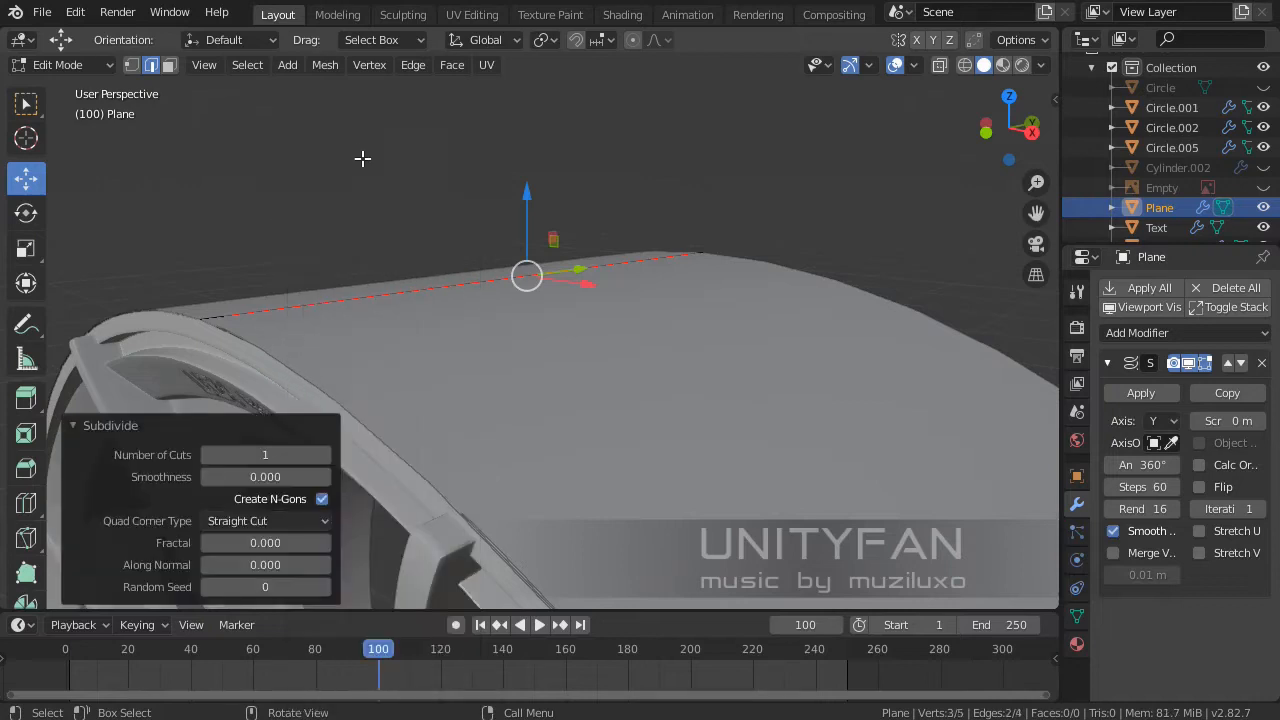
# - Try to move the new middle vertex about 0.22 m forward along Y, and undo the move
pyautogui.click(518, 268)
pyautogui.moveTo(522, 272); pyautogui.dragTo(595, 241, button='middle')
pyautogui.moveTo(596, 210); pyautogui.dragTo(405, 226)
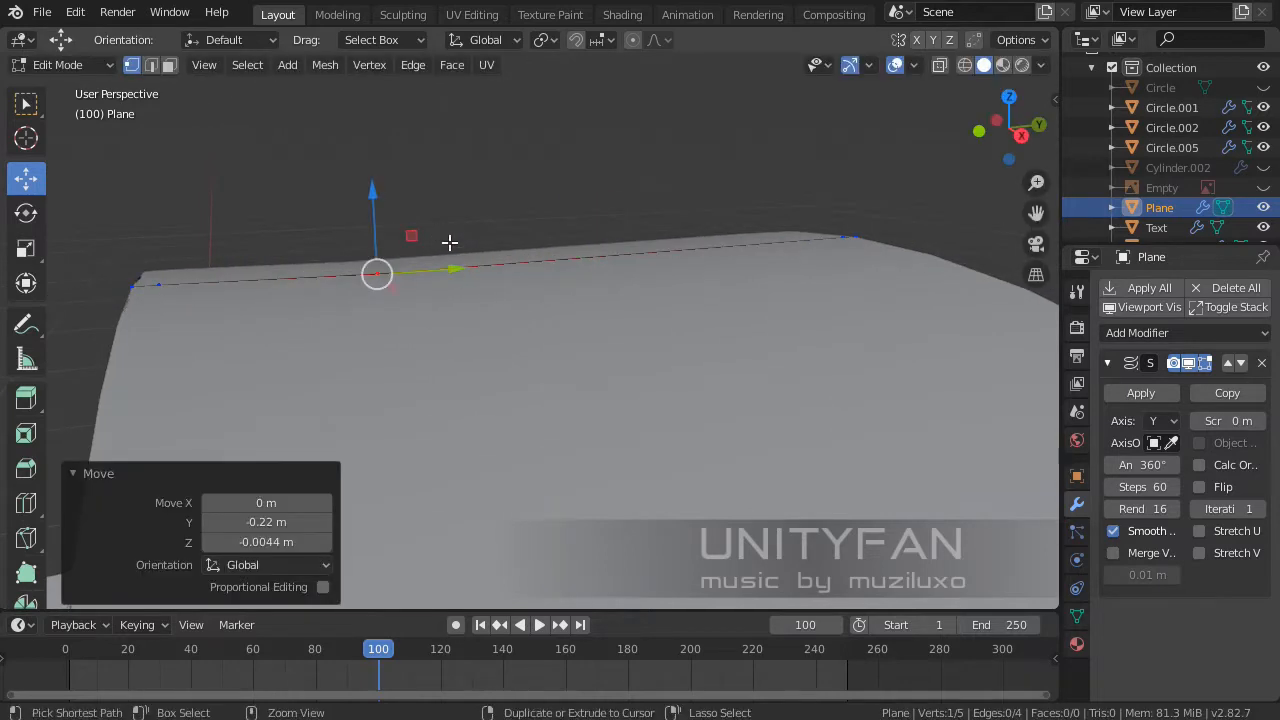
pyautogui.hotkey('ctrl', 'z')
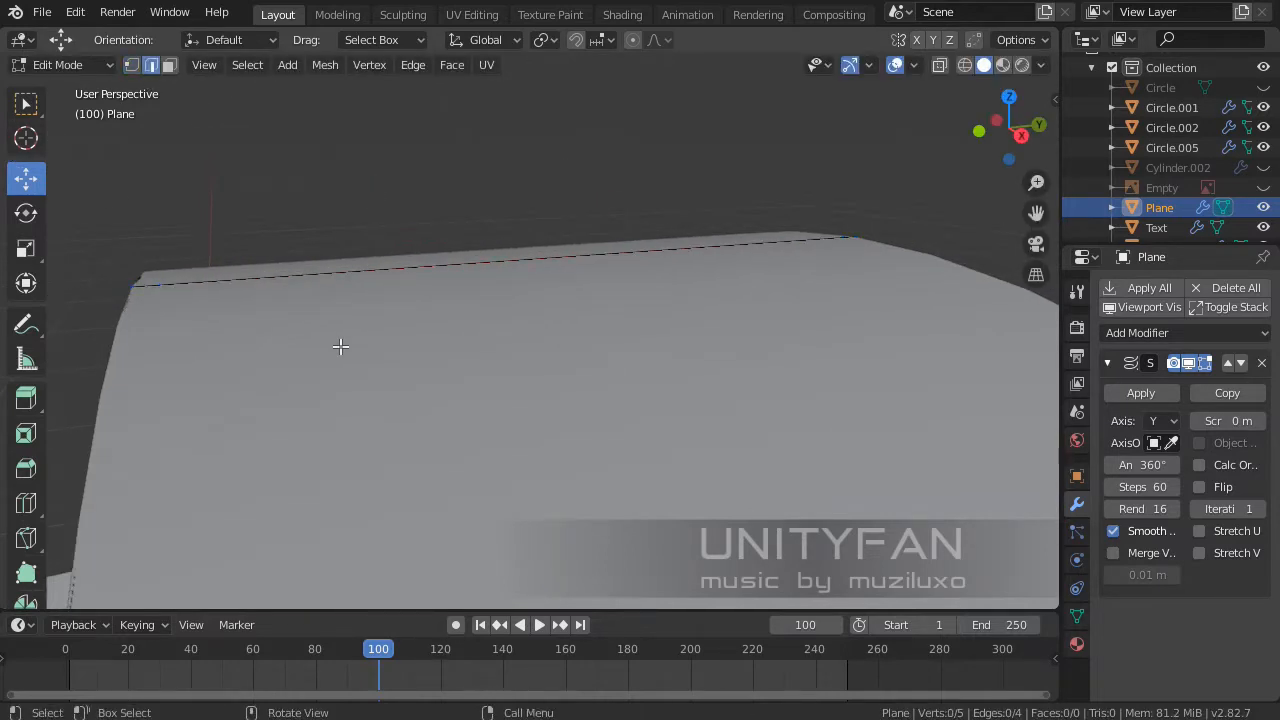
# - Subdivide the front half of the middle edge once, and spread the two inner vertices along Y by about 0.351 m rearward and 0.0934 m forward
pyautogui.rightClick(341, 275)
pyautogui.click(265, 148)
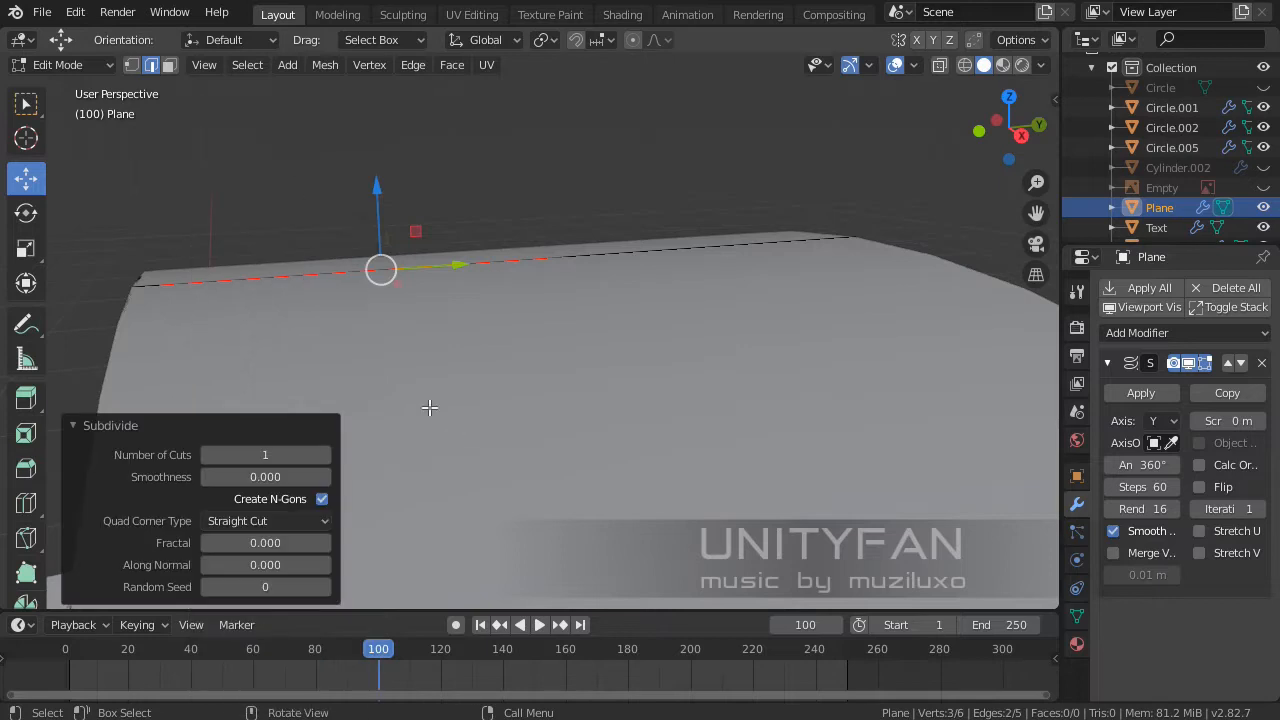
pyautogui.click(569, 260)
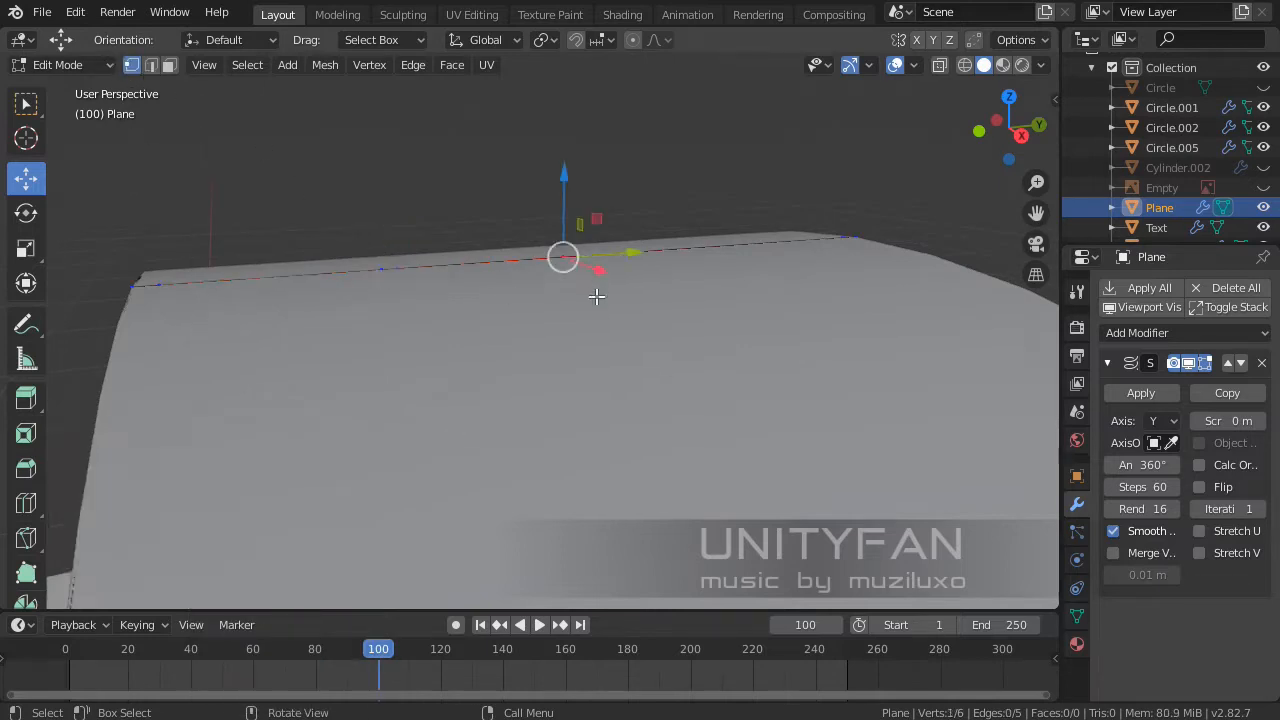
pyautogui.moveTo(594, 297); pyautogui.dragTo(539, 301, button='middle')
pyautogui.moveTo(657, 265); pyautogui.dragTo(851, 270)
pyautogui.moveTo(955, 273); pyautogui.dragTo(969, 273)
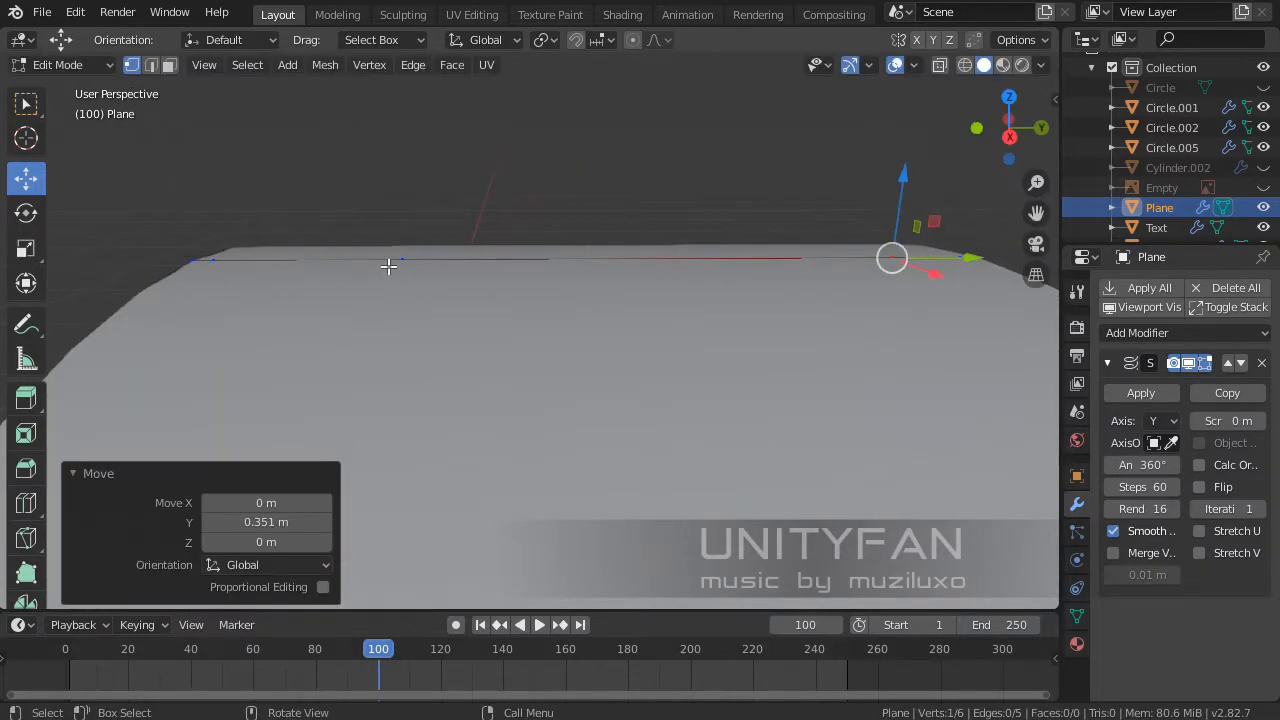
pyautogui.click(400, 261)
pyautogui.moveTo(450, 264); pyautogui.dragTo(368, 265)
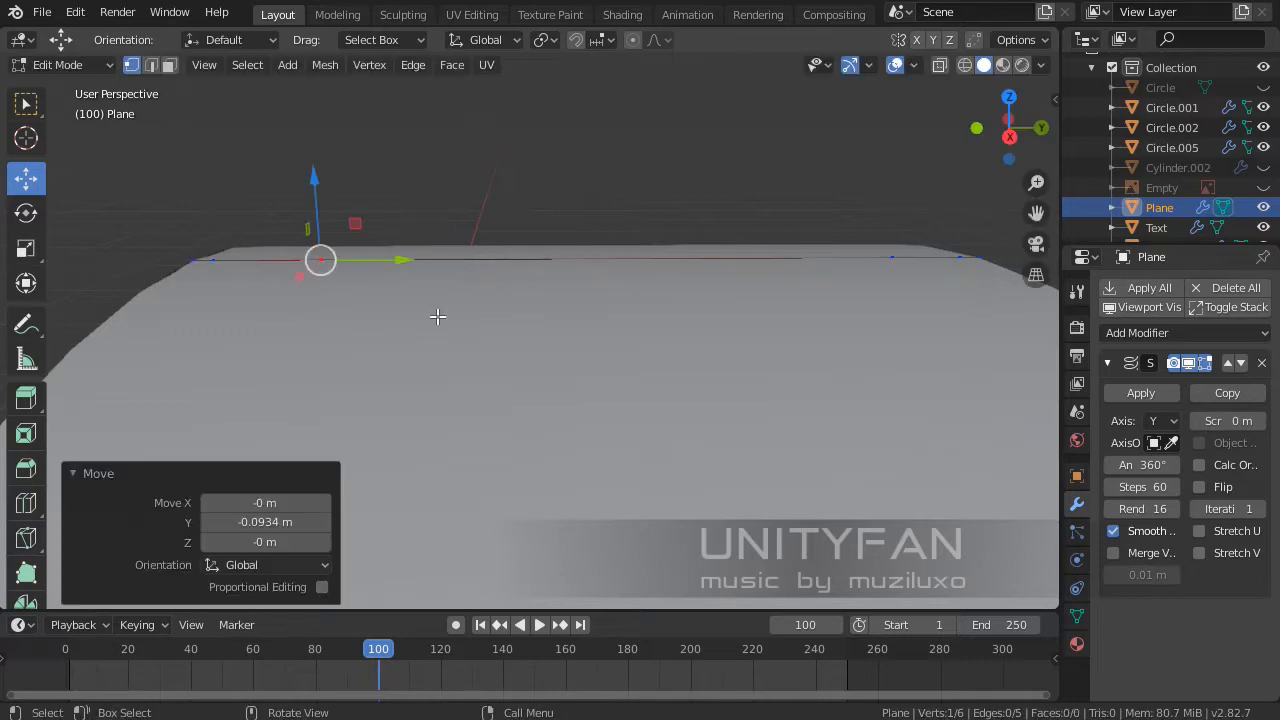
# - Lower both inner vertices along Z to form the barrel's drop centre, and shift the front one about 0.0532 m forward along Y
pyautogui.keyDown('shift'); pyautogui.click(878, 262); pyautogui.keyUp('shift')
pyautogui.moveTo(354, 303); pyautogui.dragTo(461, 220, button='middle')
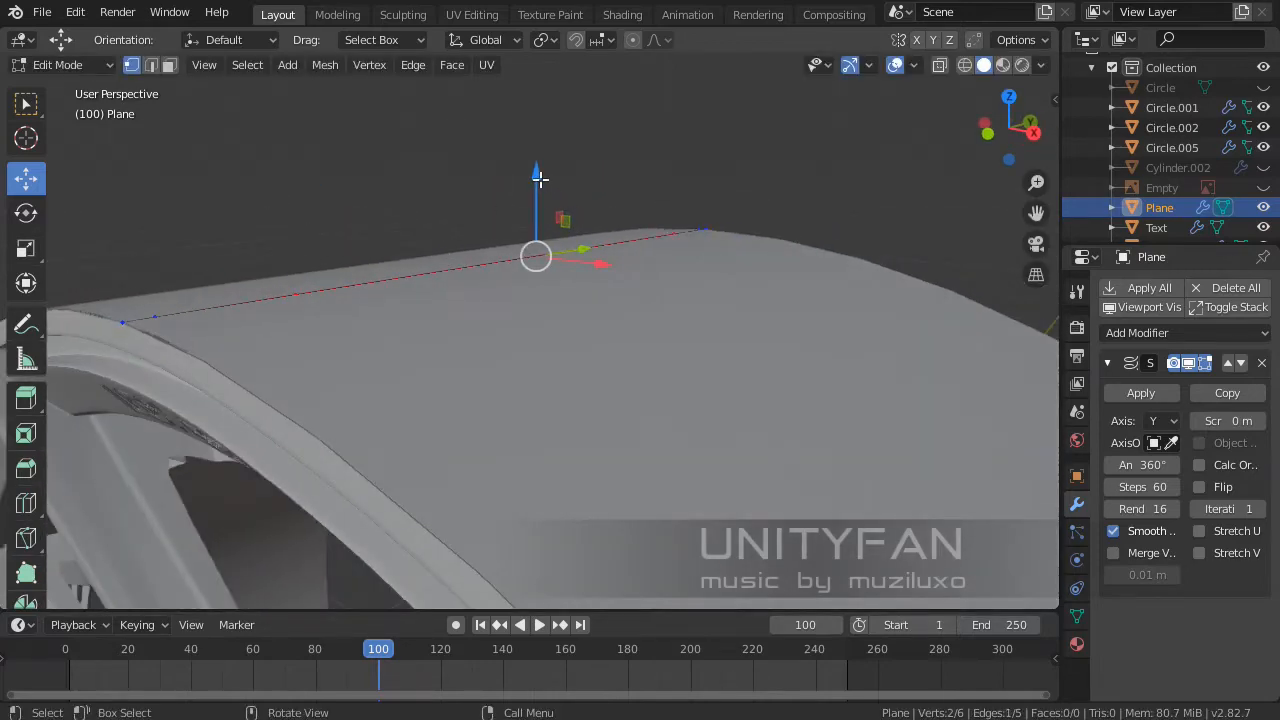
pyautogui.moveTo(539, 178); pyautogui.dragTo(531, 232)
pyautogui.moveTo(494, 277); pyautogui.dragTo(414, 356, button='middle')
pyautogui.click(468, 362)
pyautogui.moveTo(495, 351); pyautogui.dragTo(420, 360)
pyautogui.moveTo(274, 374); pyautogui.dragTo(414, 351, button='middle')
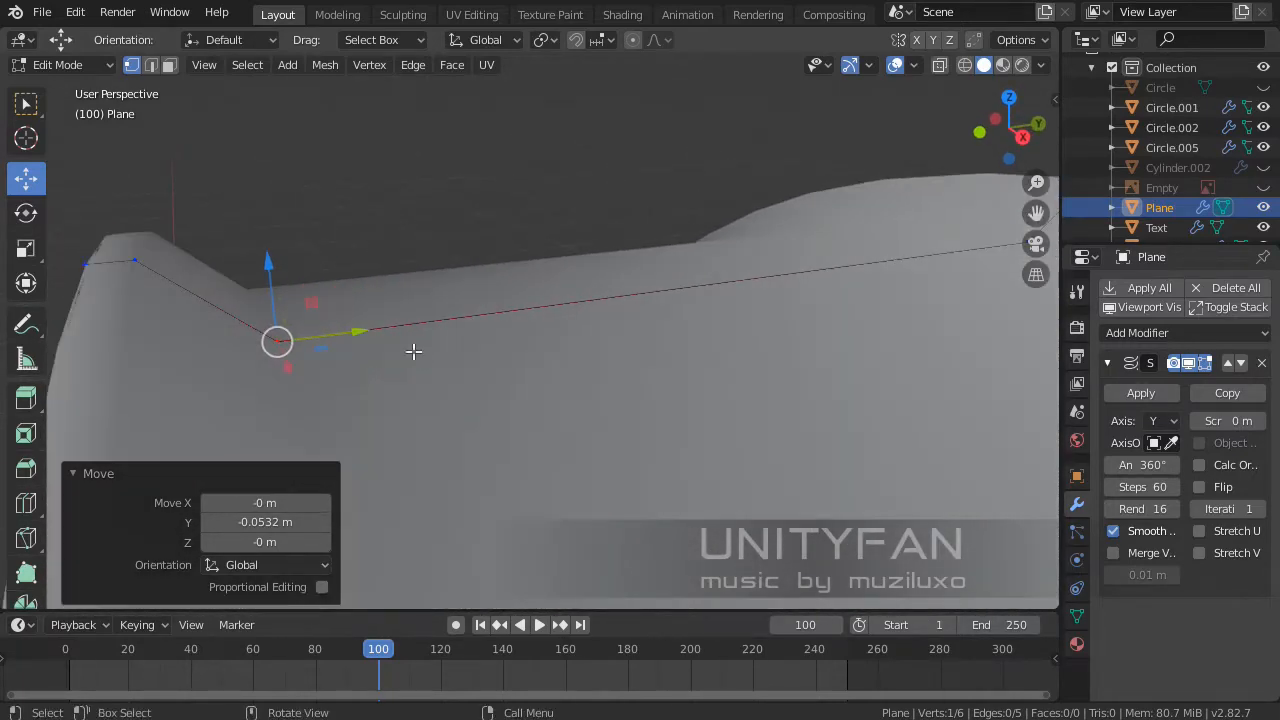
# - Subdivide the drop centre's floor edge with one cut and move the new vertex about 0.316 m along Y towards the front corner
pyautogui.click(565, 308)
pyautogui.moveTo(569, 317); pyautogui.dragTo(477, 351, button='middle')
pyautogui.scroll(-2, 509, 326)
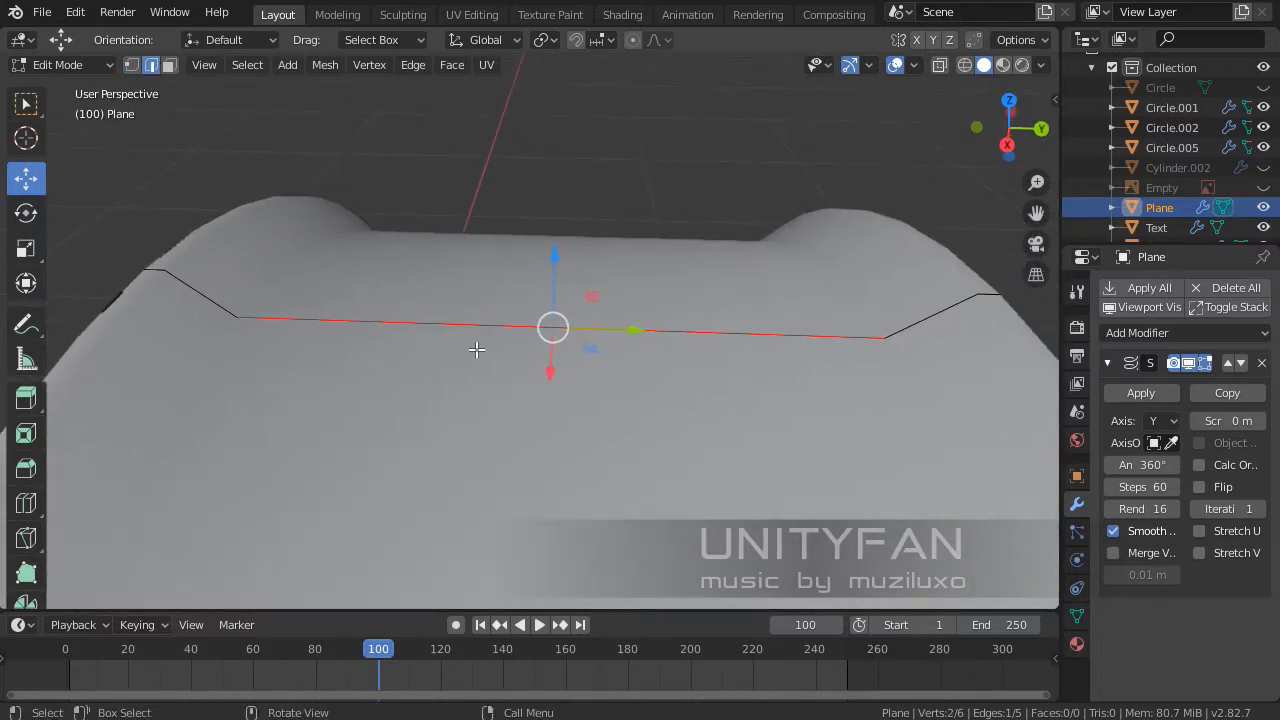
pyautogui.rightClick(476, 349)
pyautogui.click(422, 149)
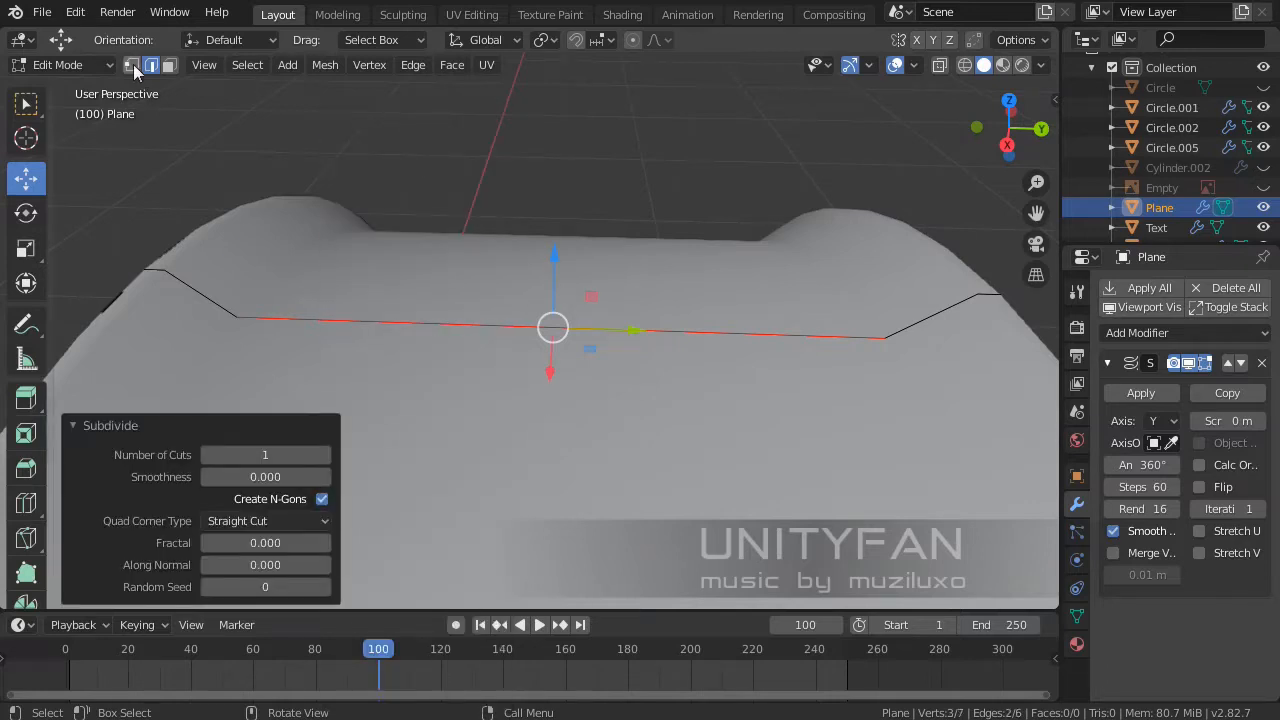
pyautogui.click(553, 327)
pyautogui.moveTo(630, 330); pyautogui.dragTo(352, 335)
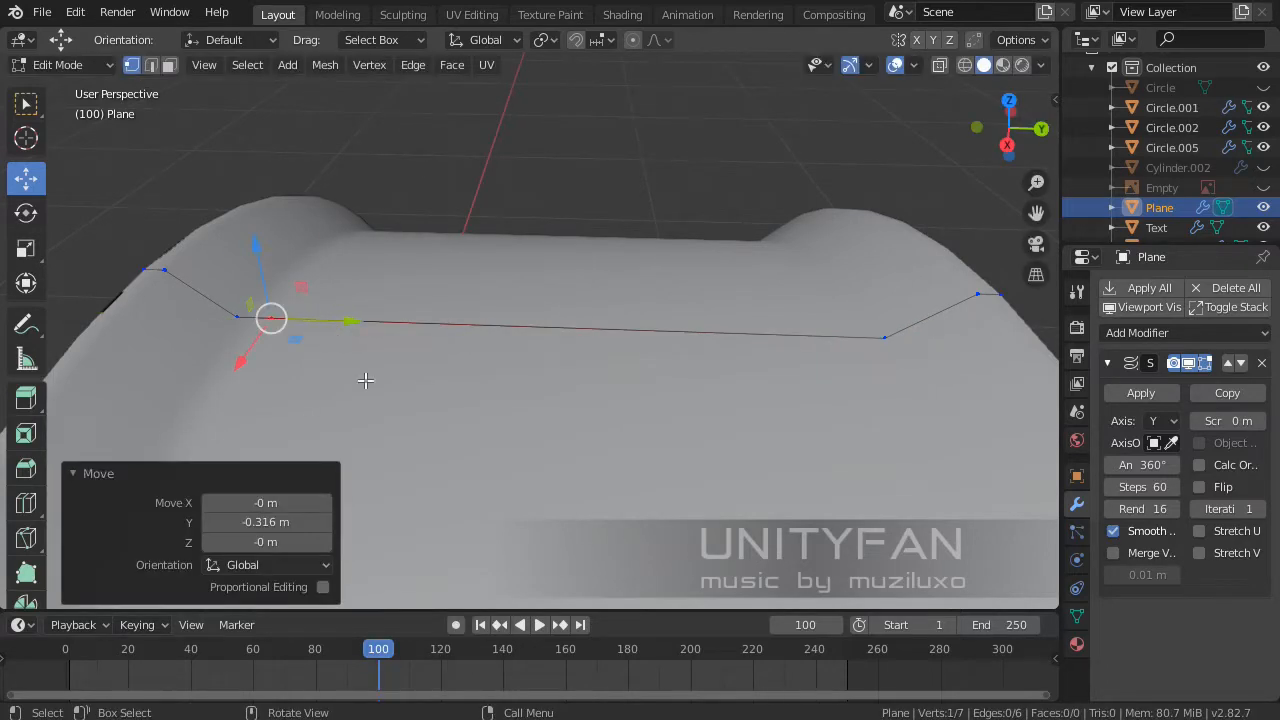
# - Subdivide the remaining long floor edge once and move its new vertex about 0.289 m along Y towards the rear corner
pyautogui.click(590, 322)
pyautogui.rightClick(521, 190)
pyautogui.click(527, 150)
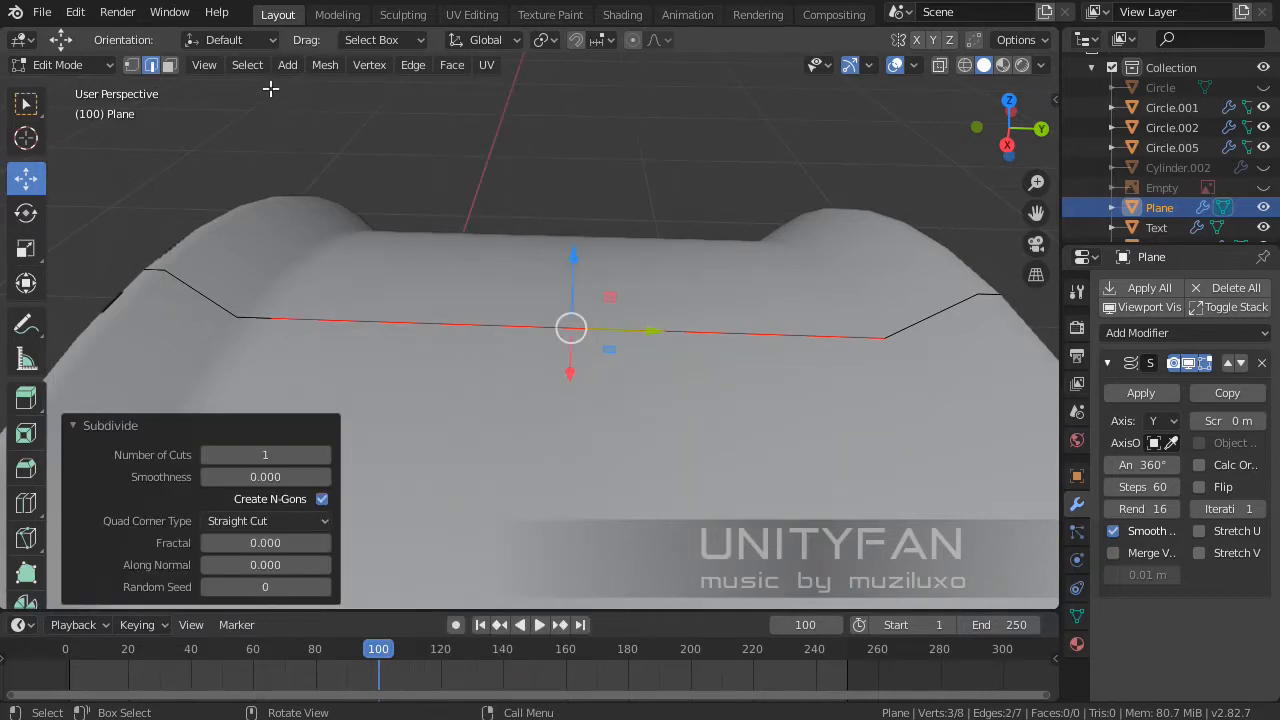
pyautogui.moveTo(652, 331); pyautogui.dragTo(832, 348)
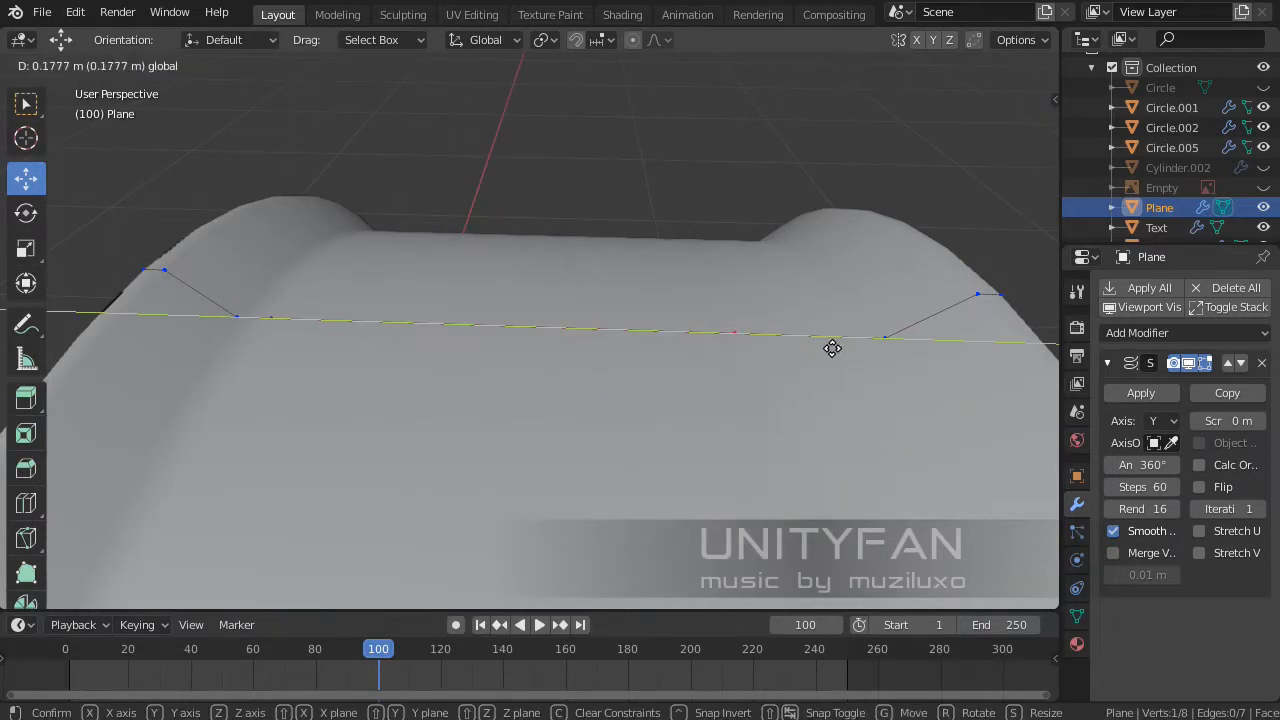
pyautogui.moveTo(926, 352); pyautogui.dragTo(926, 352)
# - Examine the inside of the barrel around the spoke ends and the rear opening
pyautogui.moveTo(926, 352); pyautogui.dragTo(543, 143, button='middle')
pyautogui.moveTo(628, 294); pyautogui.dragTo(651, 274, button='middle')
pyautogui.scroll(-2, 766, 140)
pyautogui.scroll(4, 523, 197)
pyautogui.moveTo(523, 197); pyautogui.dragTo(568, 220, button='middle')
pyautogui.scroll(4, 568, 220)
pyautogui.keyDown('shift'); pyautogui.moveTo(600, 380); pyautogui.dragTo(547, 437, button='middle'); pyautogui.keyUp('shift')
pyautogui.scroll(-2, 658, 378)
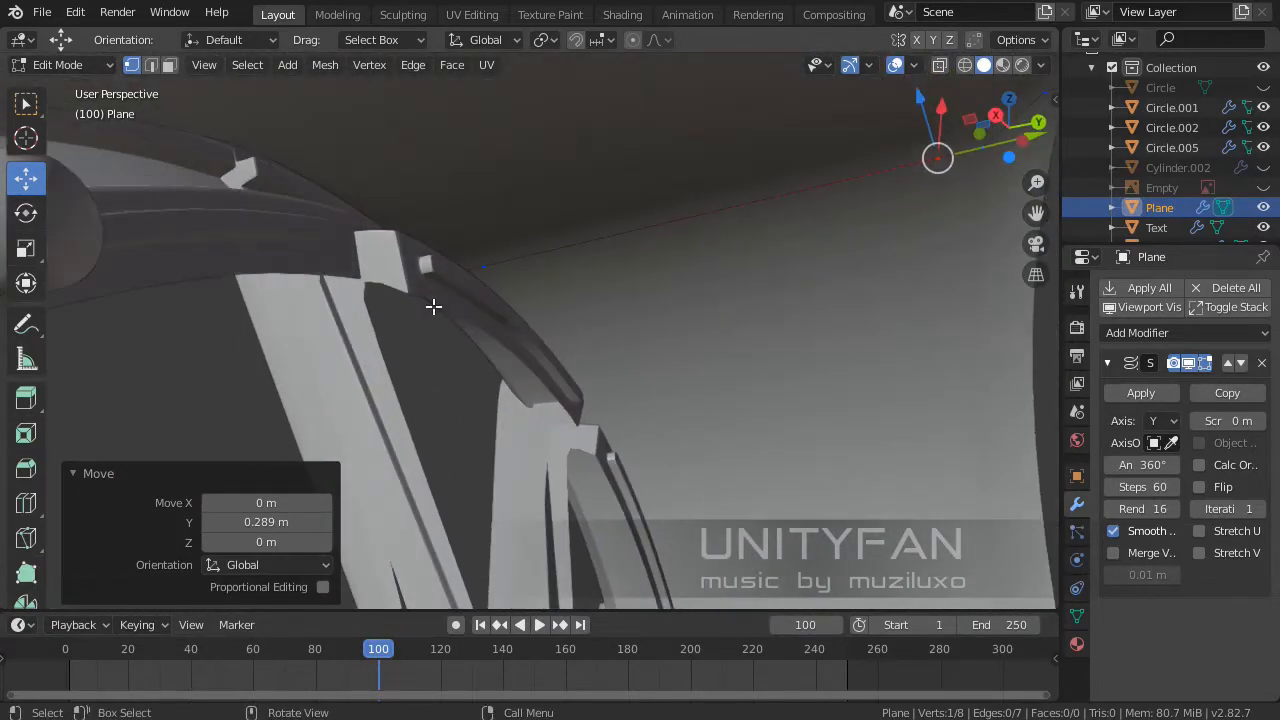
pyautogui.moveTo(557, 296); pyautogui.dragTo(402, 292, button='middle')
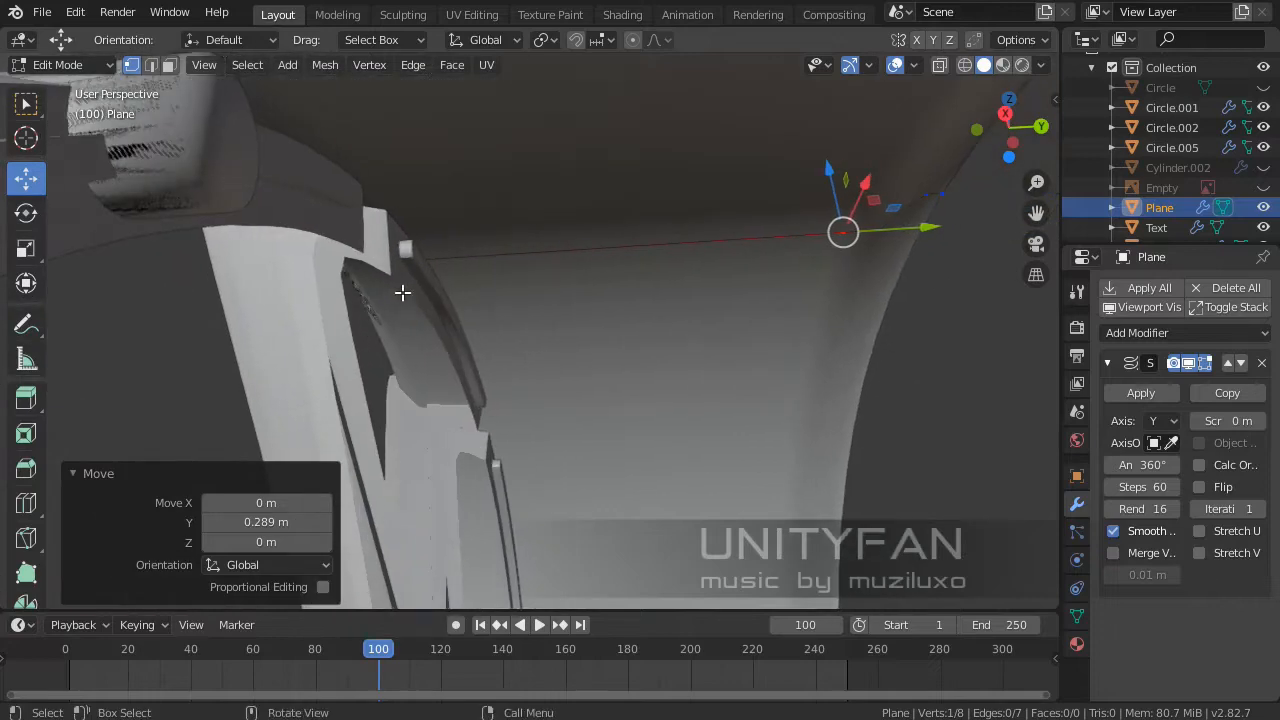
pyautogui.moveTo(783, 319); pyautogui.dragTo(615, 307, button='middle')
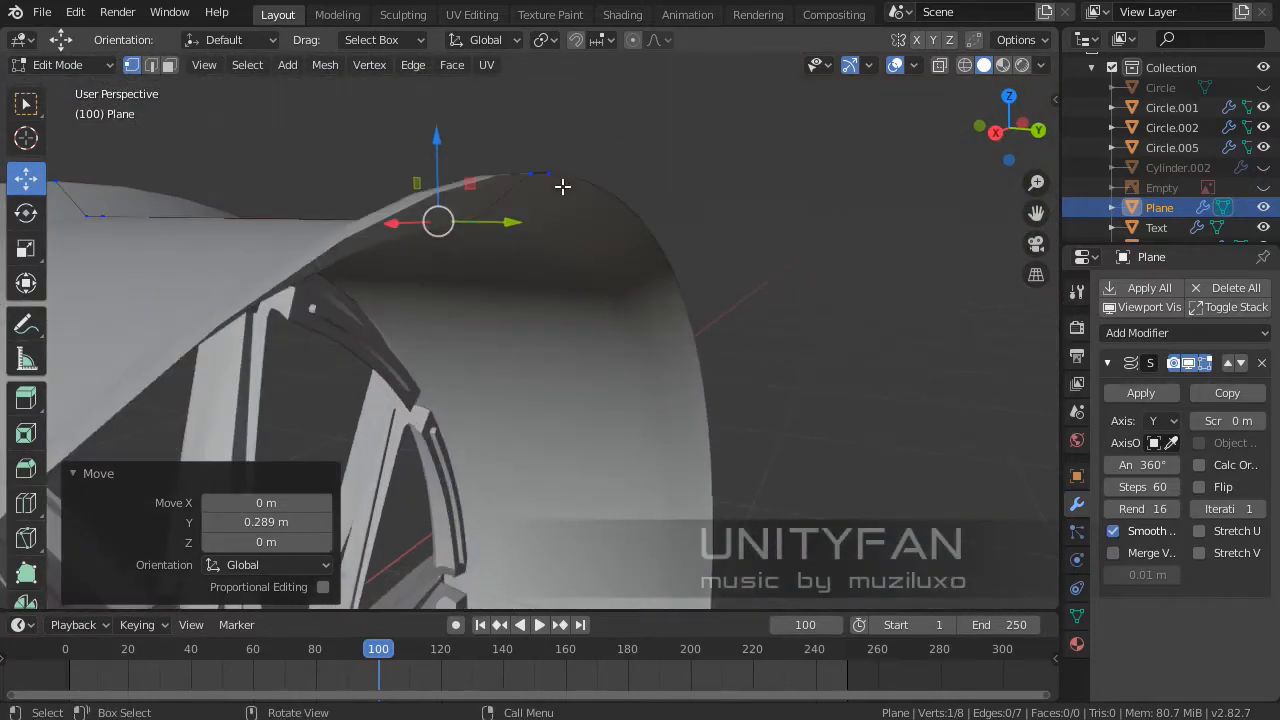
# - In a wireframe right orthographic view, extrude the profile's rear end vertex around and back inward to form the thickness of the rear lip
pyautogui.click(562, 186)
pyautogui.press('KP_3')
pyautogui.scroll(2, 564, 186)
pyautogui.keyDown('shift'); pyautogui.moveTo(642, 167); pyautogui.dragTo(500, 306, button='middle'); pyautogui.keyUp('shift')
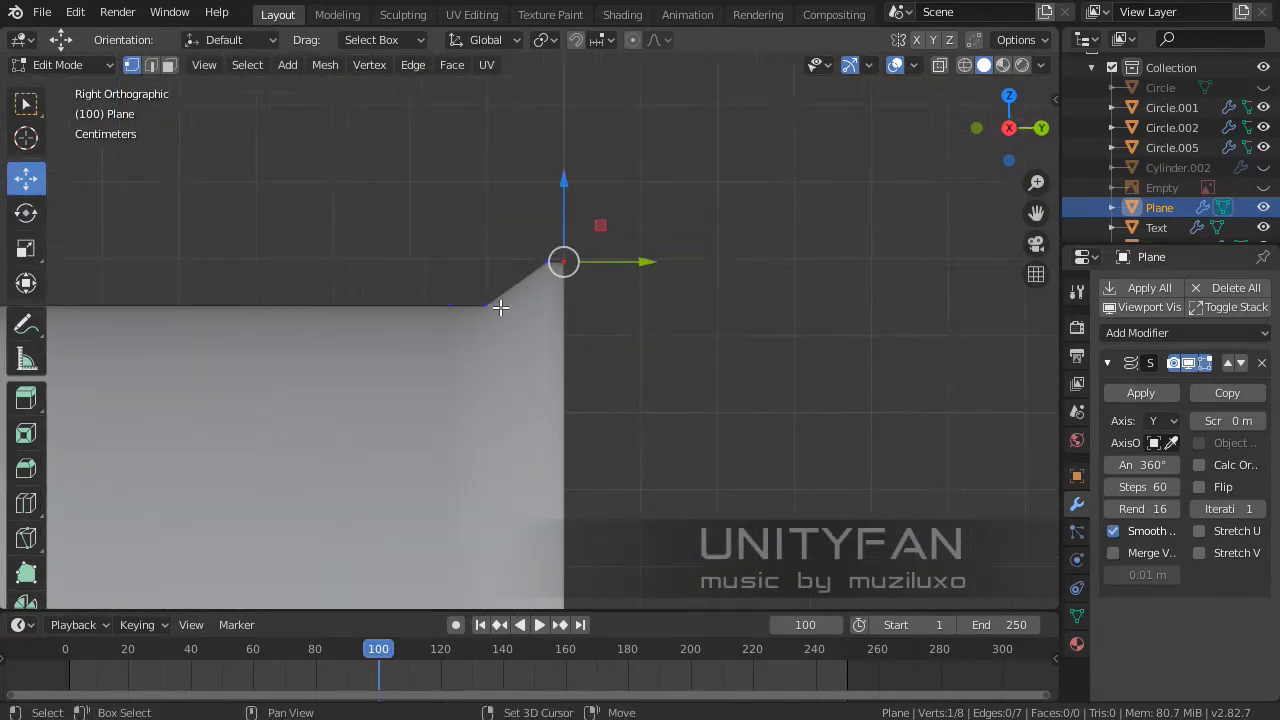
pyautogui.scroll(4, 577, 249)
pyautogui.press('z')
pyautogui.click(434, 260)
pyautogui.keyDown('shift'); pyautogui.moveTo(572, 276); pyautogui.dragTo(615, 329, button='middle'); pyautogui.keyUp('shift')
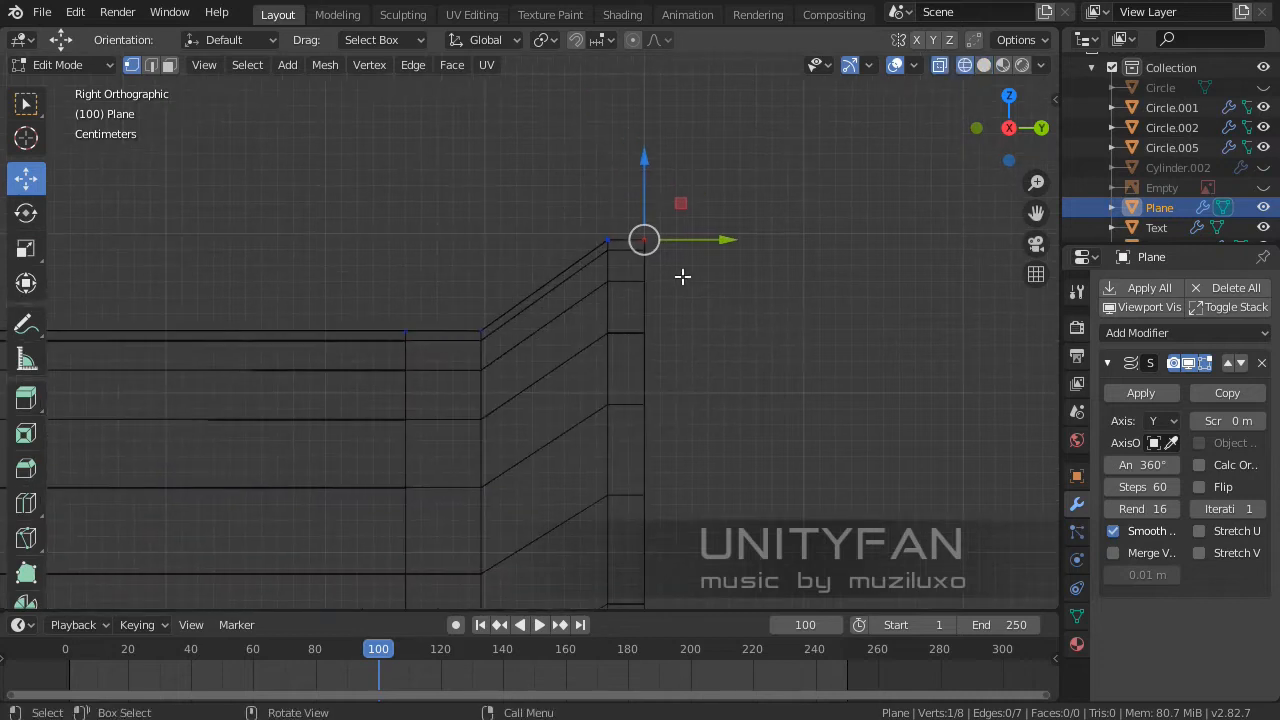
pyautogui.press('e')
pyautogui.click(699, 317)
pyautogui.press('e')
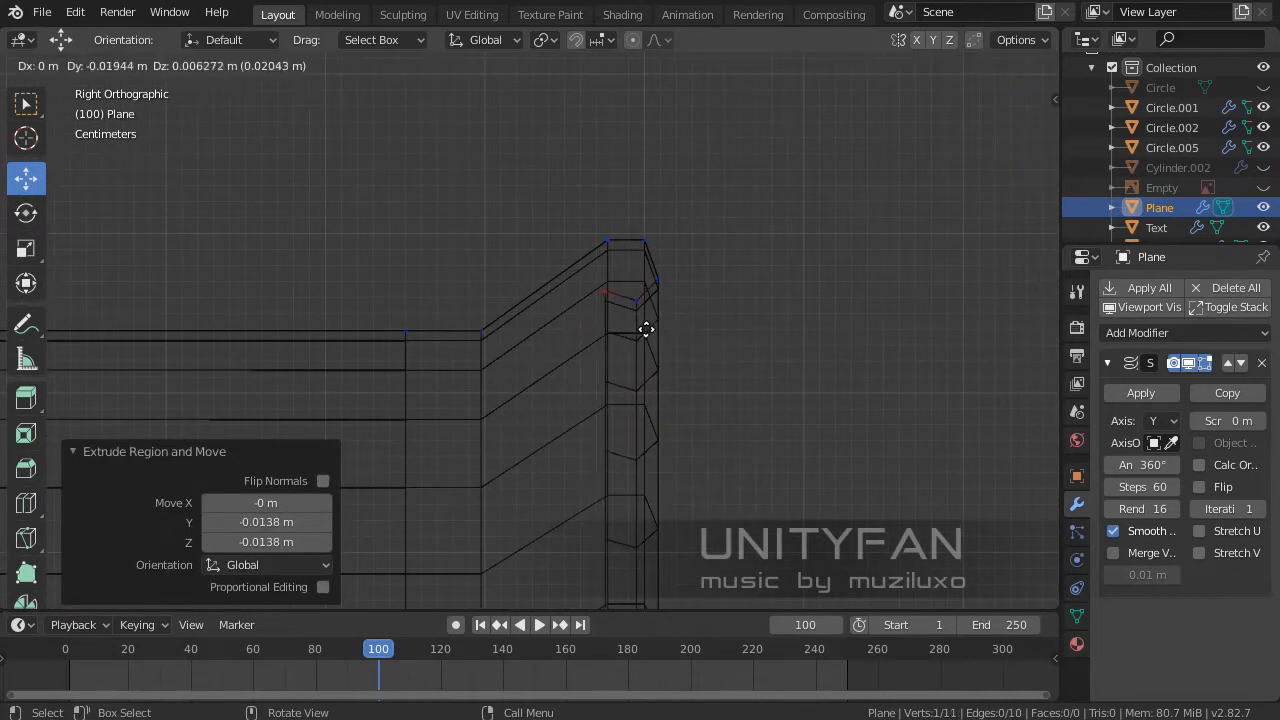
pyautogui.click(644, 331)
# - Extrude the inner wall forward from the lip: down the slope, about 0.047 m past the corner, and about 0.418 m along the floor
pyautogui.press('e')
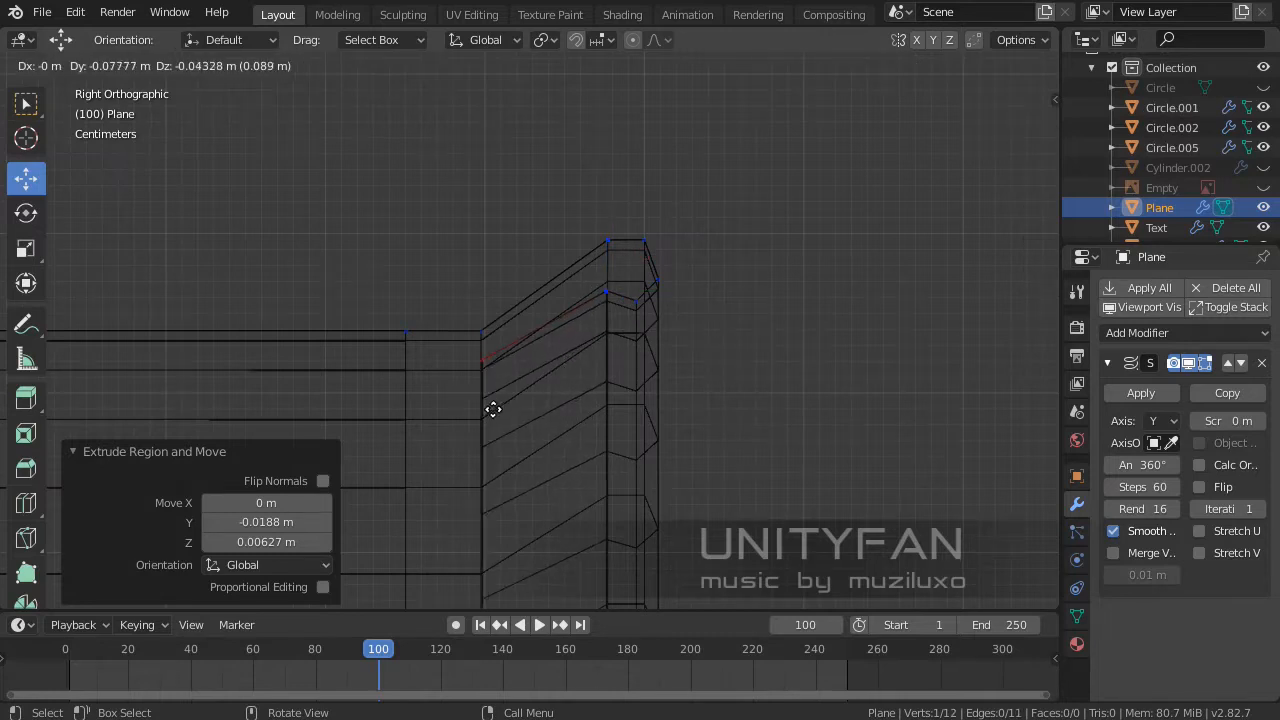
pyautogui.click(505, 403)
pyautogui.press('e')
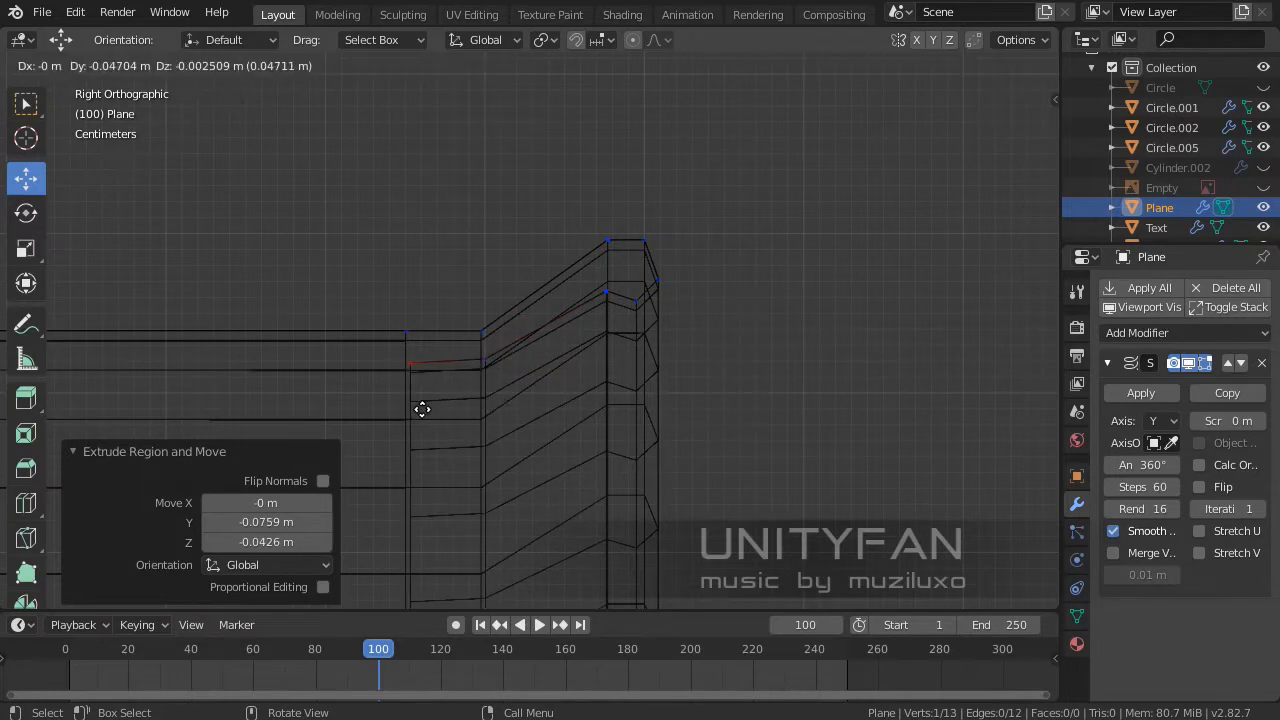
pyautogui.click(422, 409)
pyautogui.keyDown('shift'); pyautogui.moveTo(420, 409); pyautogui.dragTo(715, 357, button='middle'); pyautogui.keyUp('shift')
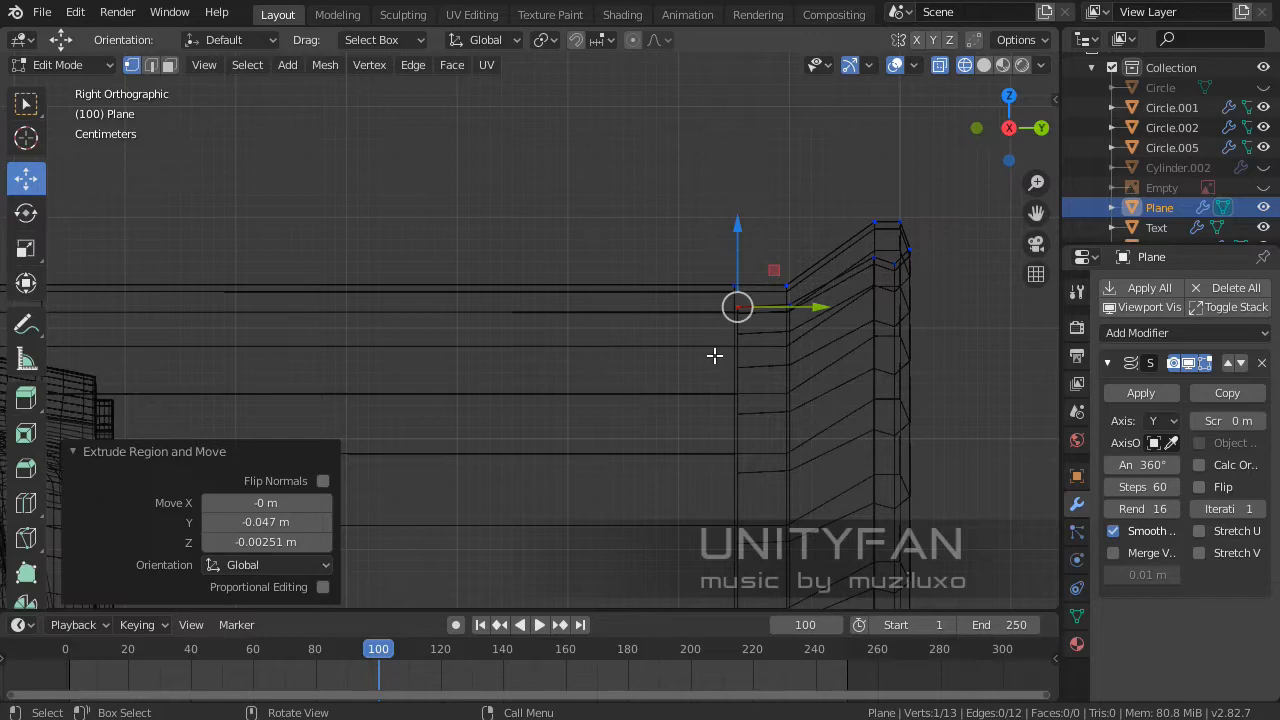
pyautogui.press('e')
pyautogui.click(251, 350)
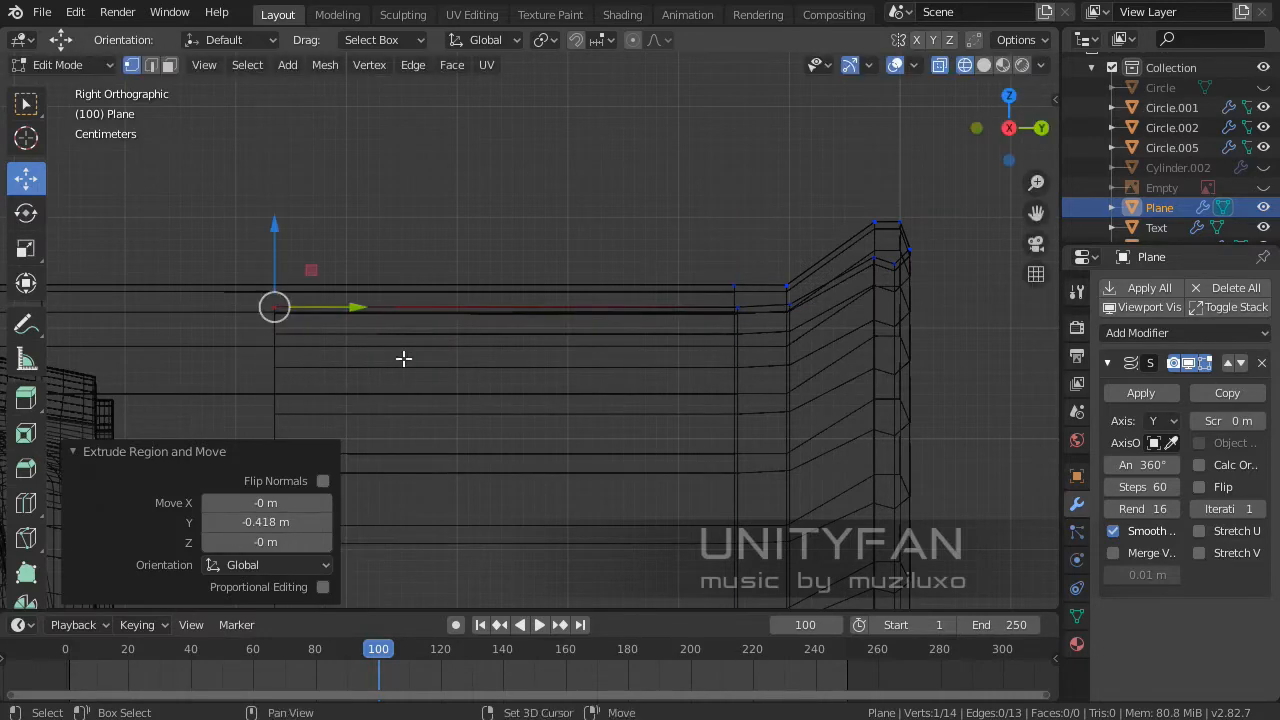
# - Select the inner wall's three floor vertices and lower them along Z to thicken the barrel
pyautogui.keyDown('shift'); pyautogui.moveTo(403, 358); pyautogui.dragTo(455, 341, button='middle'); pyautogui.keyUp('shift')
pyautogui.keyDown('shift'); pyautogui.click(843, 285); pyautogui.keyUp('shift')
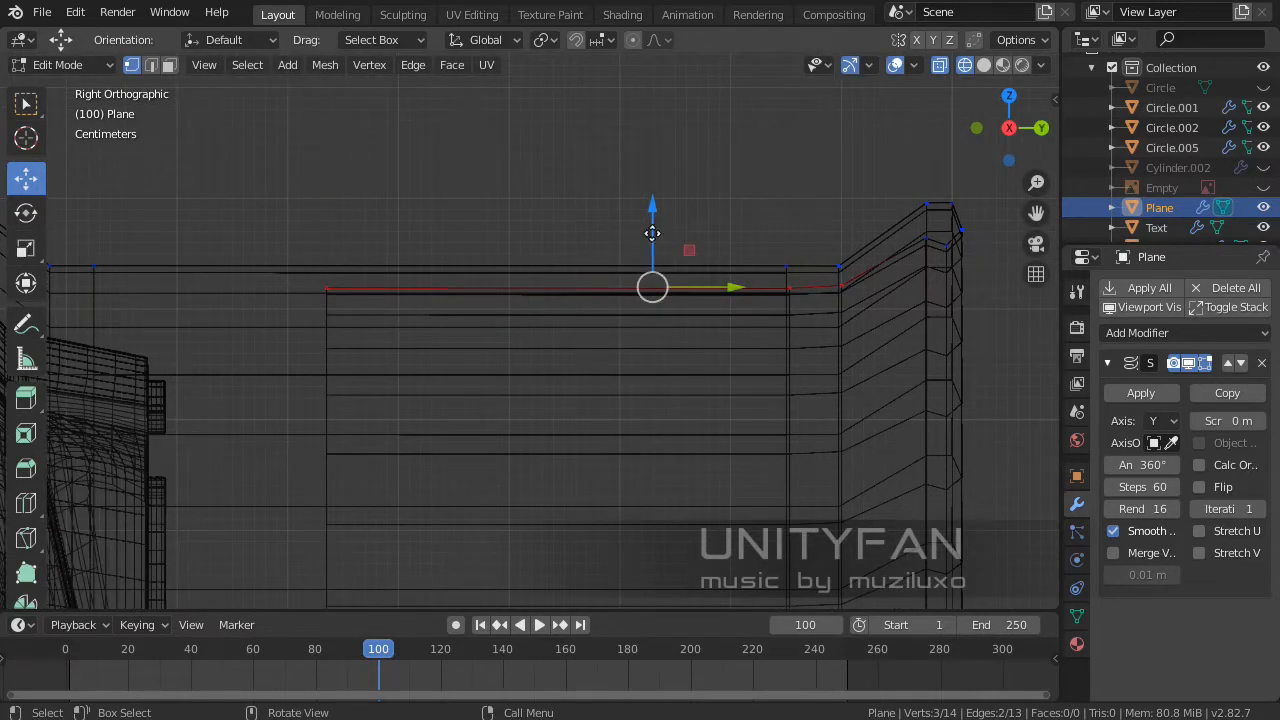
pyautogui.moveTo(652, 233); pyautogui.dragTo(652, 283)
pyautogui.keyDown('shift'); pyautogui.moveTo(557, 289); pyautogui.dragTo(499, 269, button='middle'); pyautogui.keyUp('shift')
pyautogui.click(786, 318)
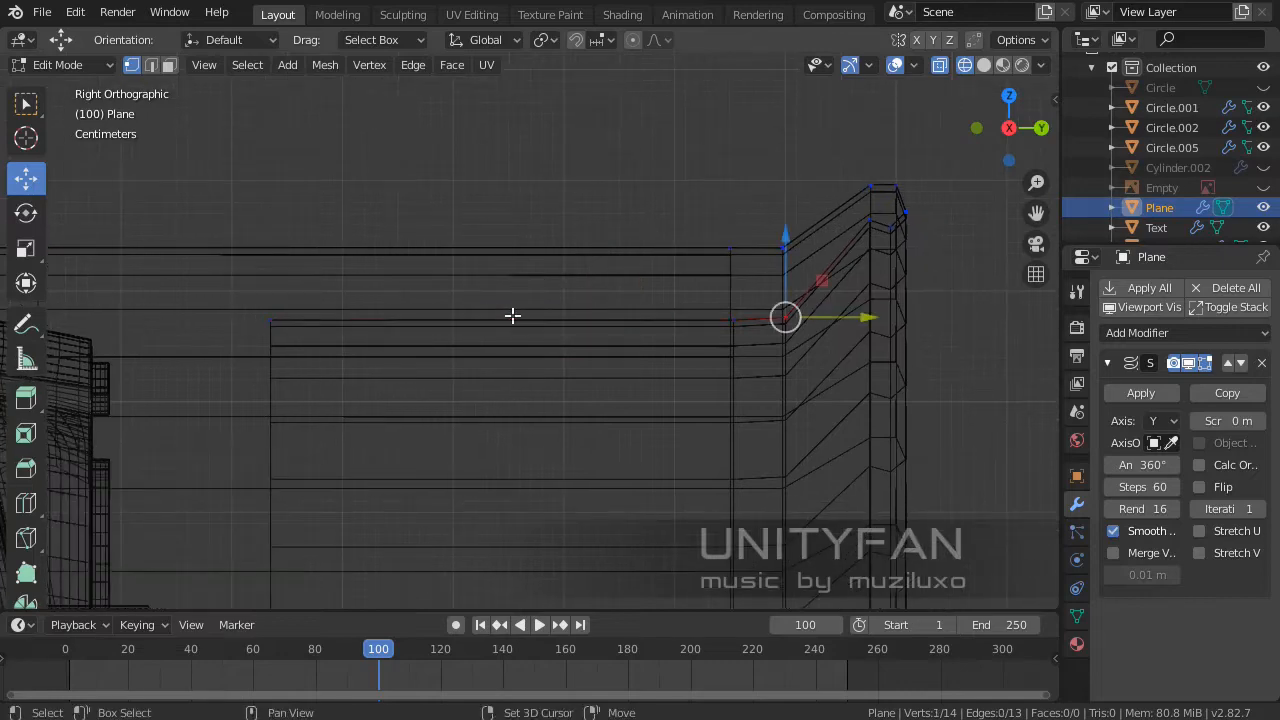
# - Move the inner wall's front end vertex about 0.143 m along Y towards the spokes
pyautogui.keyDown('shift'); pyautogui.moveTo(512, 316); pyautogui.dragTo(801, 316, button='middle'); pyautogui.keyUp('shift')
pyautogui.press('KP_5')
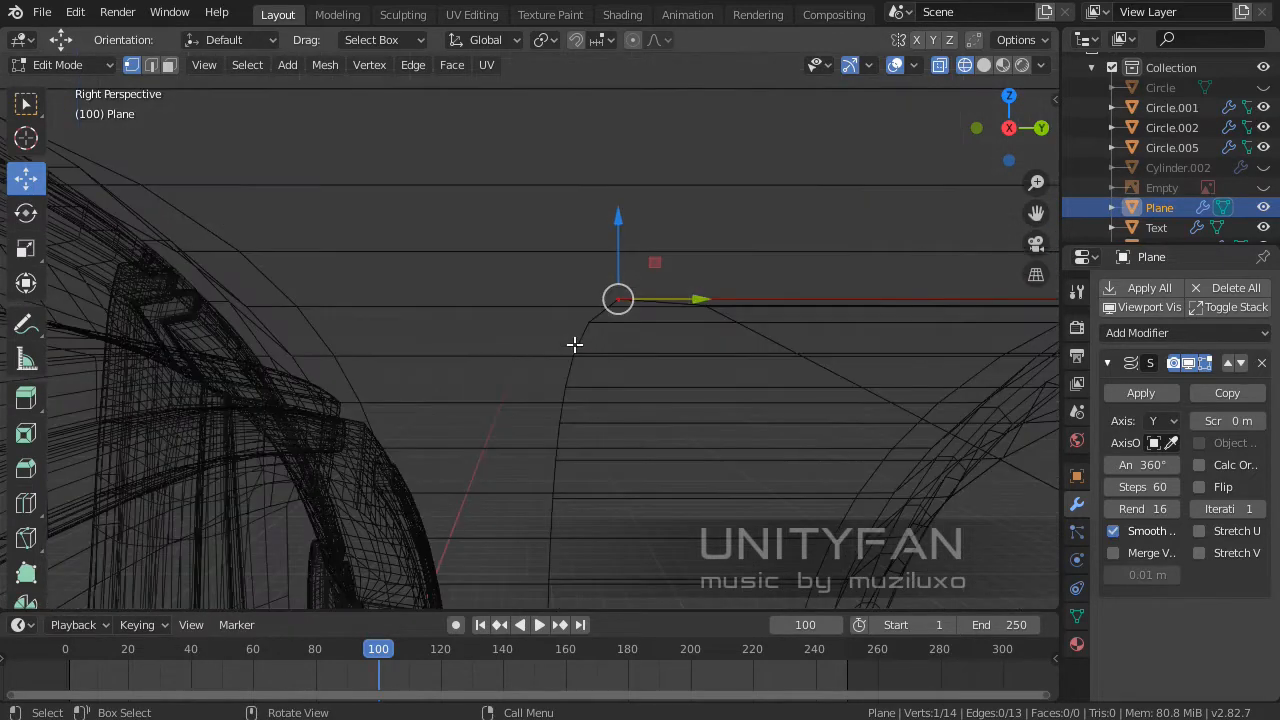
pyautogui.moveTo(574, 343)
pyautogui.mouseDown(button='middle')
pyautogui.moveTo(551, 334)
pyautogui.moveTo(607, 318)
pyautogui.moveTo(451, 303)
pyautogui.mouseUp(button='middle')
pyautogui.press('z')
pyautogui.click(476, 316)
pyautogui.press('z')
pyautogui.click(566, 294)
pyautogui.moveTo(530, 321); pyautogui.dragTo(562, 338, button='middle')
pyautogui.moveTo(565, 298); pyautogui.dragTo(449, 319)
pyautogui.moveTo(449, 319); pyautogui.dragTo(520, 325, button='middle')
# - In a wireframe right orthographic view, shift the inner wall's front end vertex slightly back along Y, away from the spokes
pyautogui.press('KP_3')
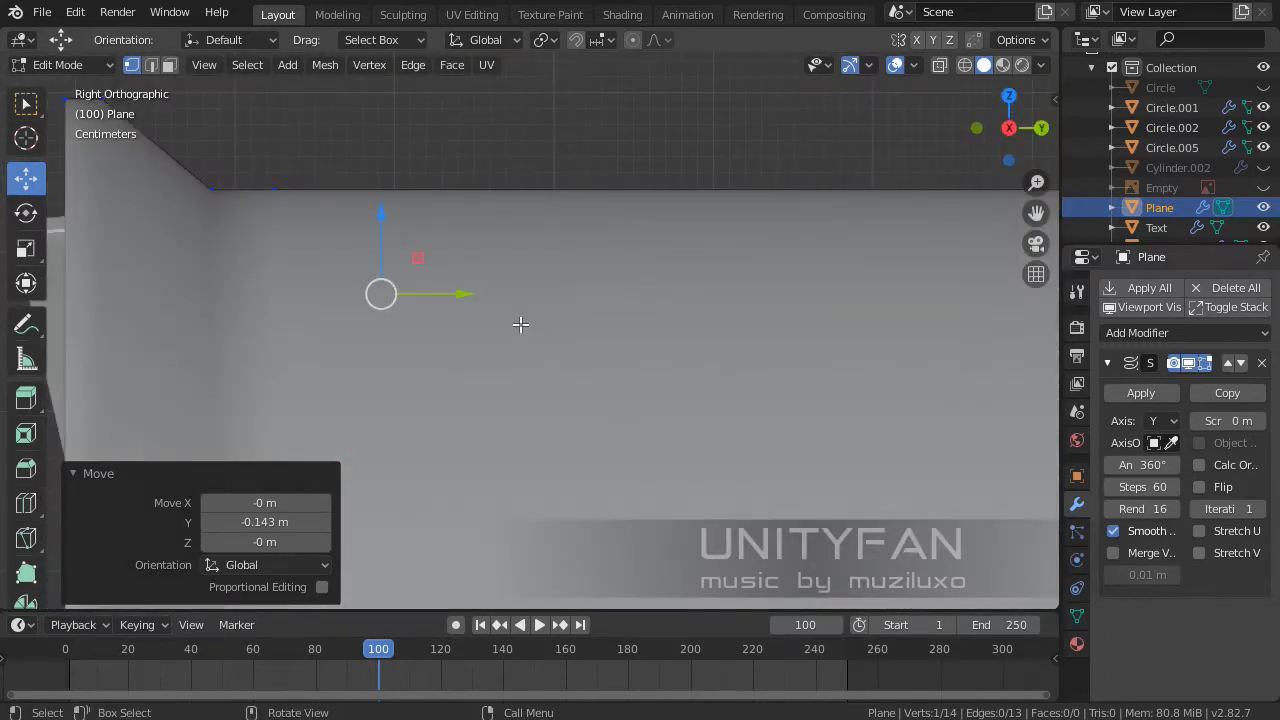
pyautogui.press('z')
pyautogui.click(426, 340)
pyautogui.keyDown('shift'); pyautogui.moveTo(426, 340); pyautogui.dragTo(503, 249, button='middle'); pyautogui.keyUp('shift')
pyautogui.moveTo(561, 207); pyautogui.dragTo(626, 203)
# - Extrude the end vertex three times to step down and forward to the back of the spokes, ending about 0.0232 m forward along Y
pyautogui.press('e')
pyautogui.click(571, 257)
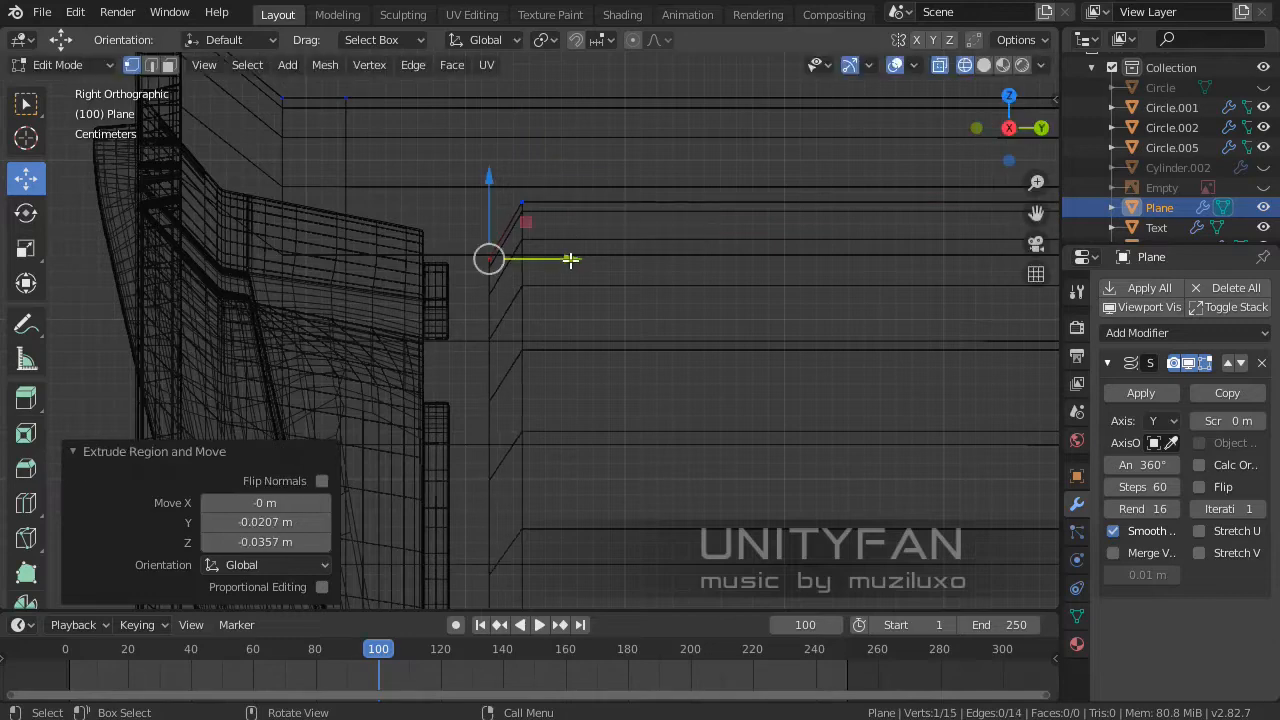
pyautogui.press('e')
pyautogui.click(525, 374)
pyautogui.press('e')
pyautogui.click(480, 380)
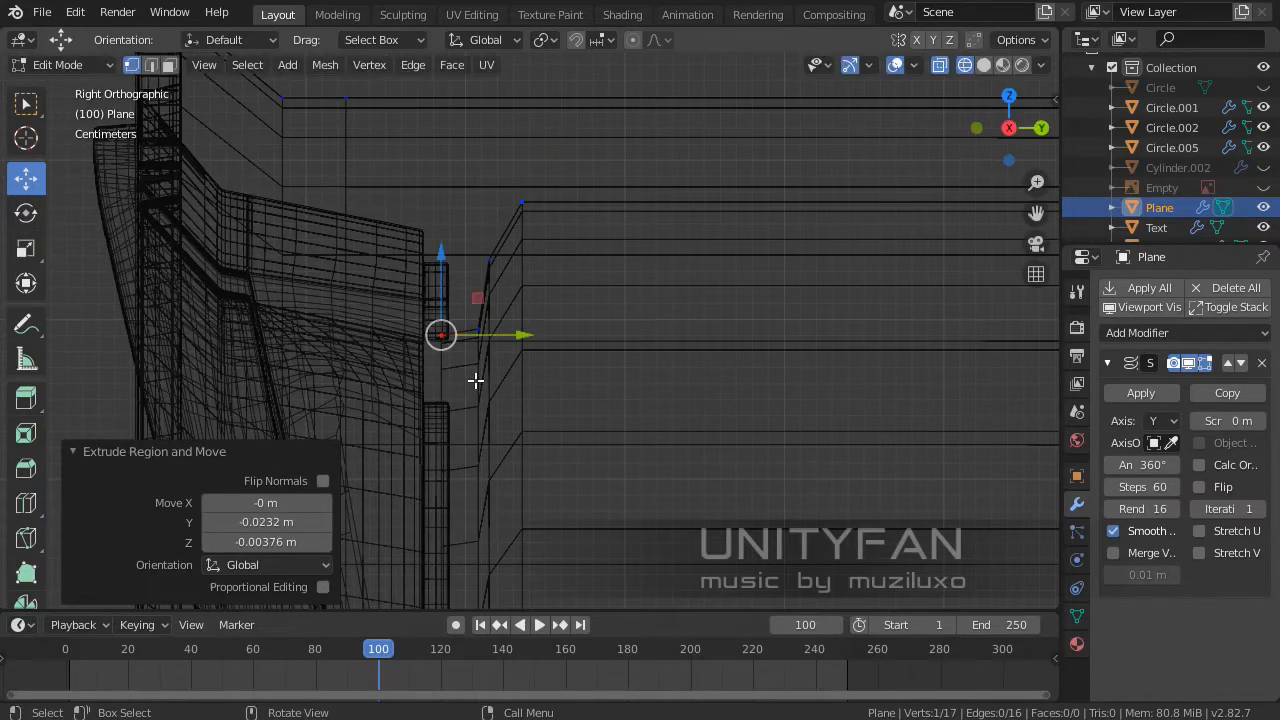
# - In solid shading, move the inner wall's front end vertex 0.012 m towards the spokes along Y and lower it 0.0017 m along Z
pyautogui.moveTo(480, 380)
pyautogui.mouseDown(button='middle')
pyautogui.moveTo(541, 286)
pyautogui.moveTo(449, 326)
pyautogui.moveTo(575, 322)
pyautogui.moveTo(616, 356)
pyautogui.moveTo(651, 297)
pyautogui.moveTo(626, 283)
pyautogui.moveTo(480, 297)
pyautogui.moveTo(506, 345)
pyautogui.mouseUp(button='middle')
pyautogui.press('z')
pyautogui.click(571, 326)
pyautogui.moveTo(518, 347); pyautogui.dragTo(500, 346)
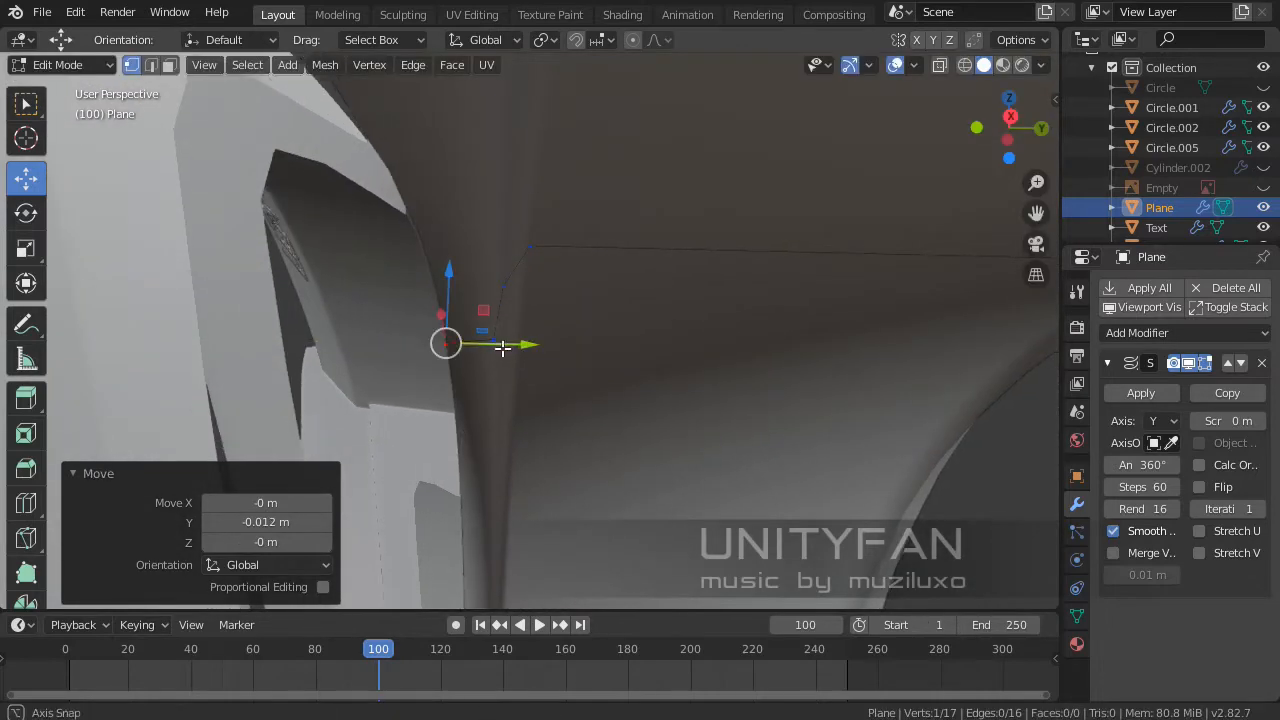
pyautogui.moveTo(500, 346); pyautogui.dragTo(554, 342, button='middle')
pyautogui.moveTo(548, 305); pyautogui.dragTo(531, 303)
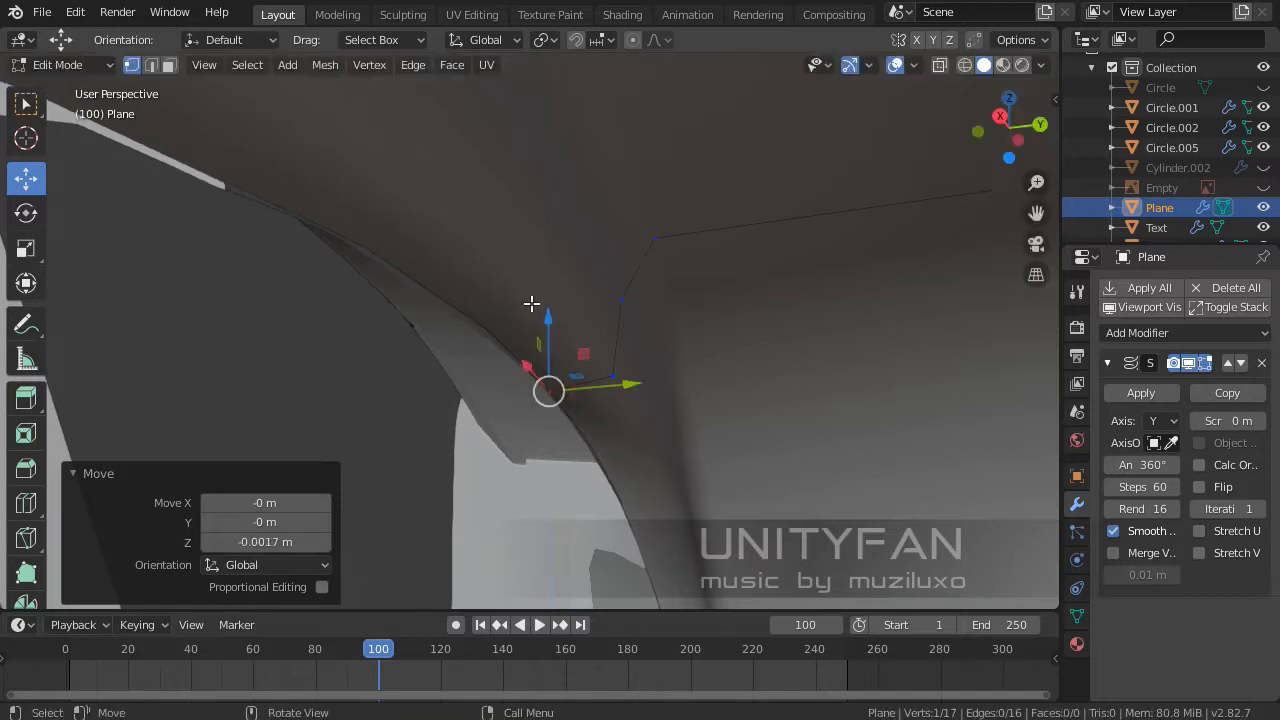
# - Select the inner wall's four floor vertices, lower them along Z, and inspect the revolved barrel in Object Mode
pyautogui.moveTo(531, 303); pyautogui.dragTo(527, 328, button='middle')
pyautogui.keyDown('shift'); pyautogui.click(490, 262); pyautogui.keyUp('shift')
pyautogui.moveTo(490, 262); pyautogui.dragTo(332, 282, button='middle')
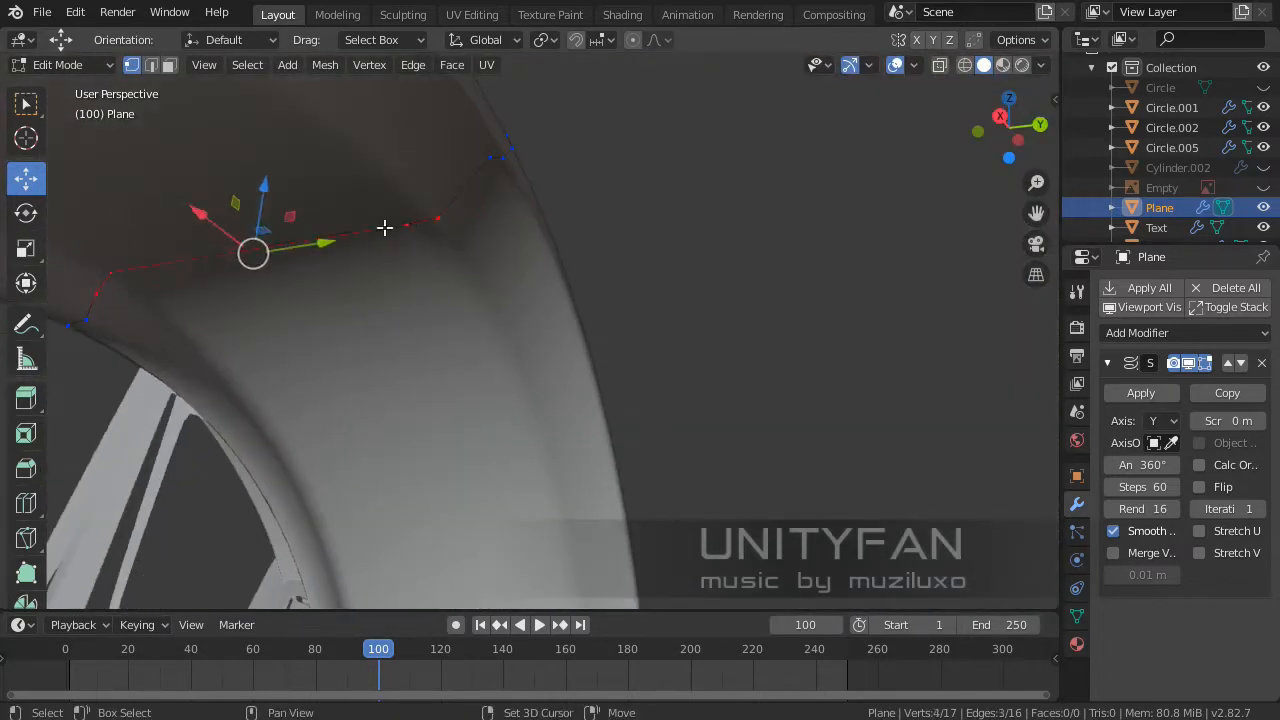
pyautogui.moveTo(266, 168); pyautogui.dragTo(259, 194)
pyautogui.scroll(-3, 256, 250)
pyautogui.moveTo(254, 294); pyautogui.dragTo(470, 330, button='middle')
pyautogui.press('Tab')
pyautogui.scroll(-4, 533, 350)
pyautogui.click(698, 402)
pyautogui.moveTo(340, 292); pyautogui.dragTo(531, 228, button='middle')
pyautogui.moveTo(497, 271); pyautogui.dragTo(403, 314, button='middle')
# - In wireframe, select the nine rear vertices of the barrel profile and move them backward along Y to widen the barrel
pyautogui.press('Tab')
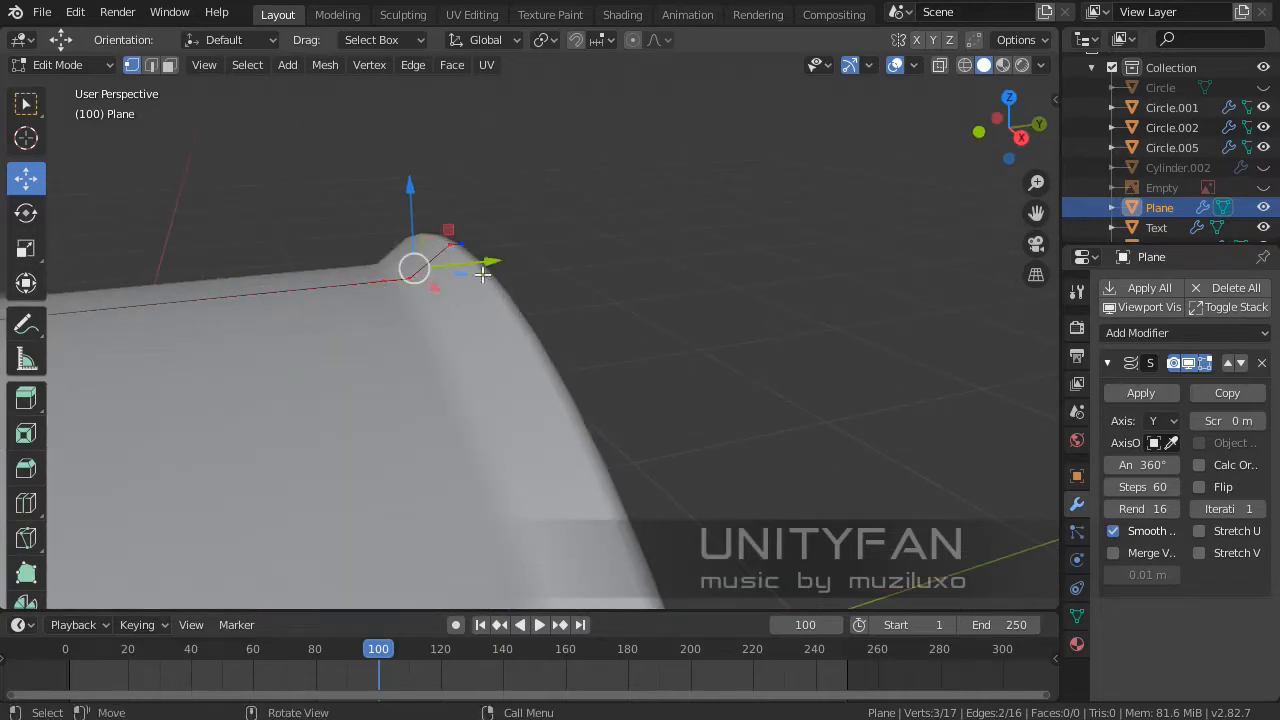
pyautogui.press('z')
pyautogui.click(350, 274)
pyautogui.moveTo(543, 330); pyautogui.dragTo(470, 292, button='middle')
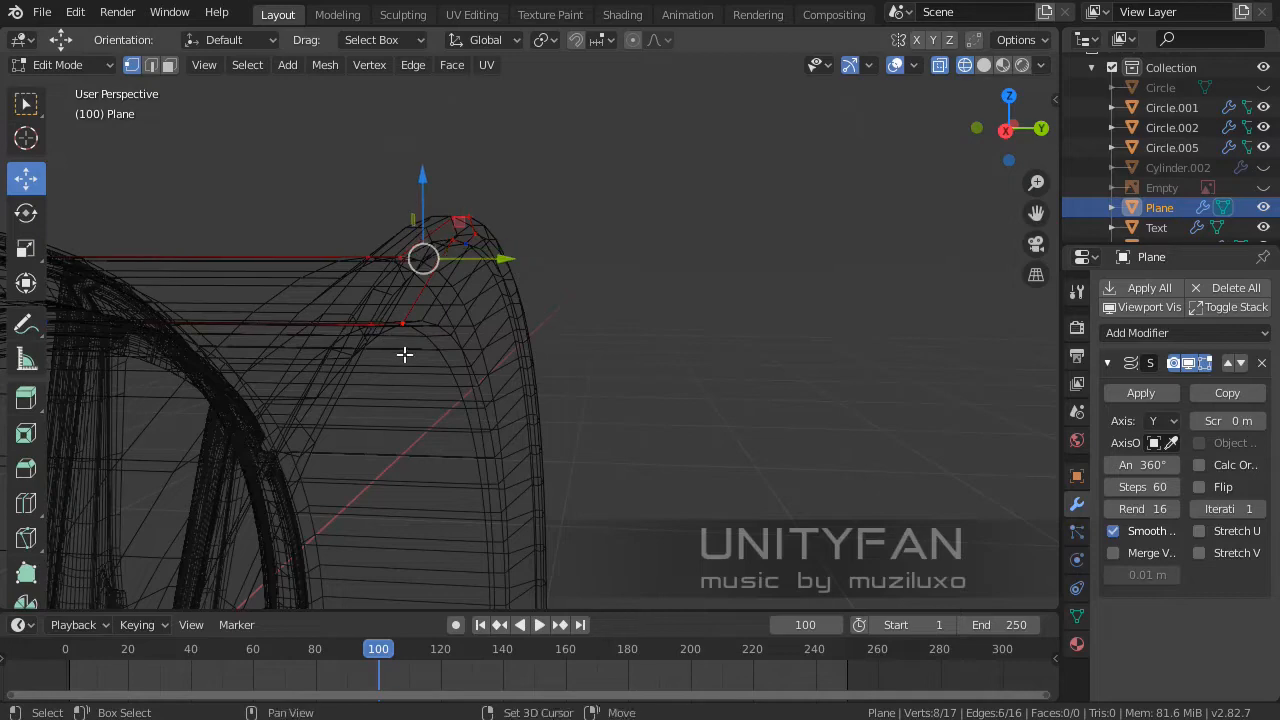
pyautogui.keyDown('shift'); pyautogui.moveTo(404, 354); pyautogui.dragTo(648, 290, button='middle'); pyautogui.keyUp('shift')
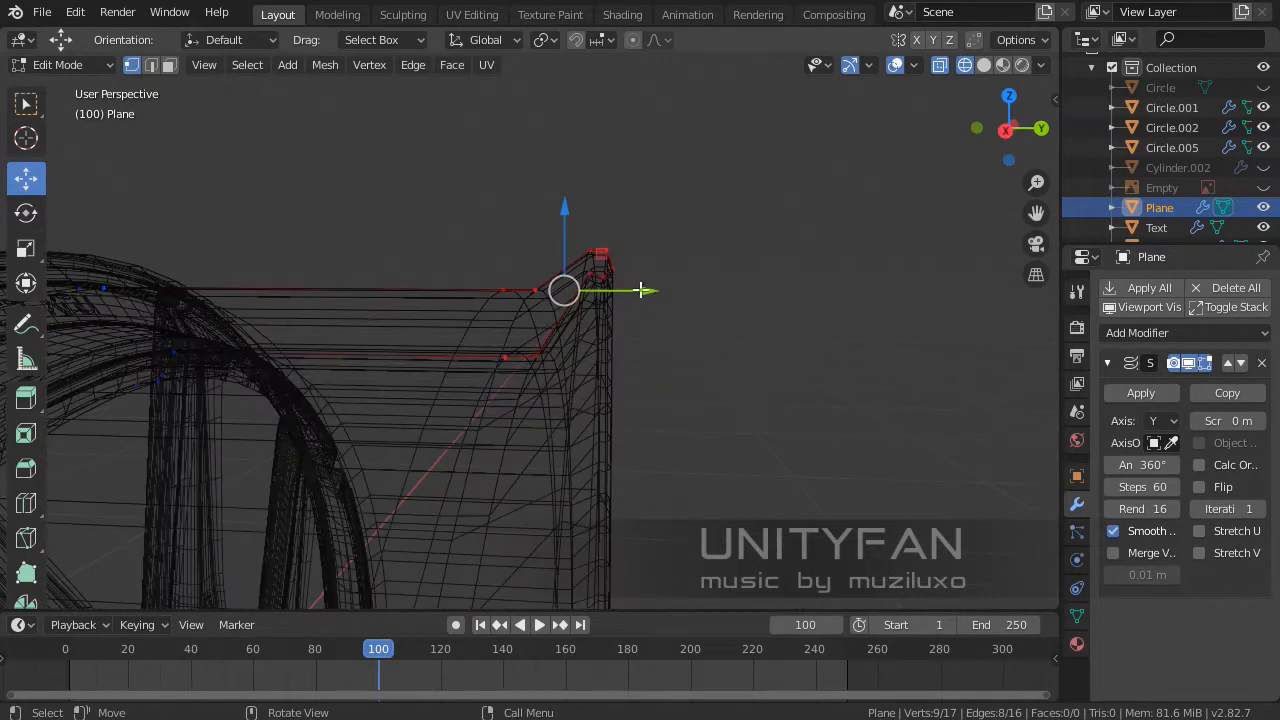
pyautogui.moveTo(648, 290); pyautogui.dragTo(760, 311)
# - Select the outer wall's three floor vertices and lower them along Z
pyautogui.click(517, 303)
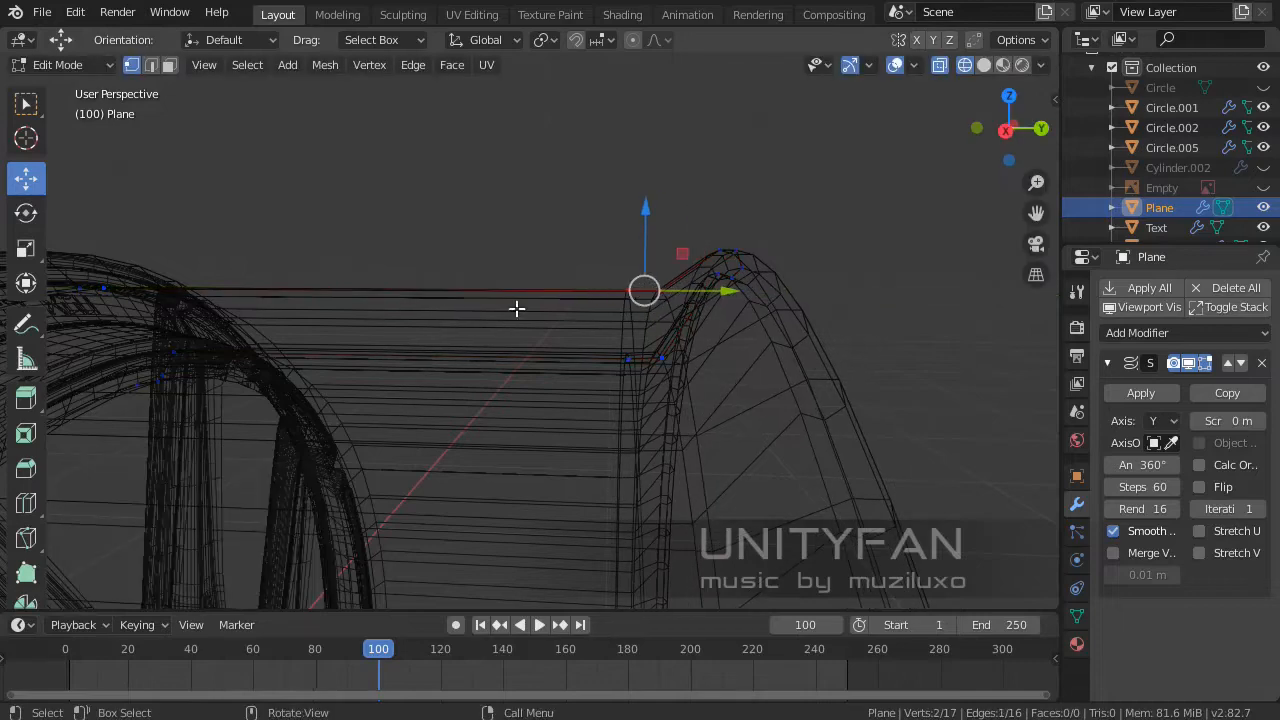
pyautogui.moveTo(517, 306)
pyautogui.mouseDown(button='middle')
pyautogui.moveTo(746, 286)
pyautogui.moveTo(522, 283)
pyautogui.mouseUp(button='middle')
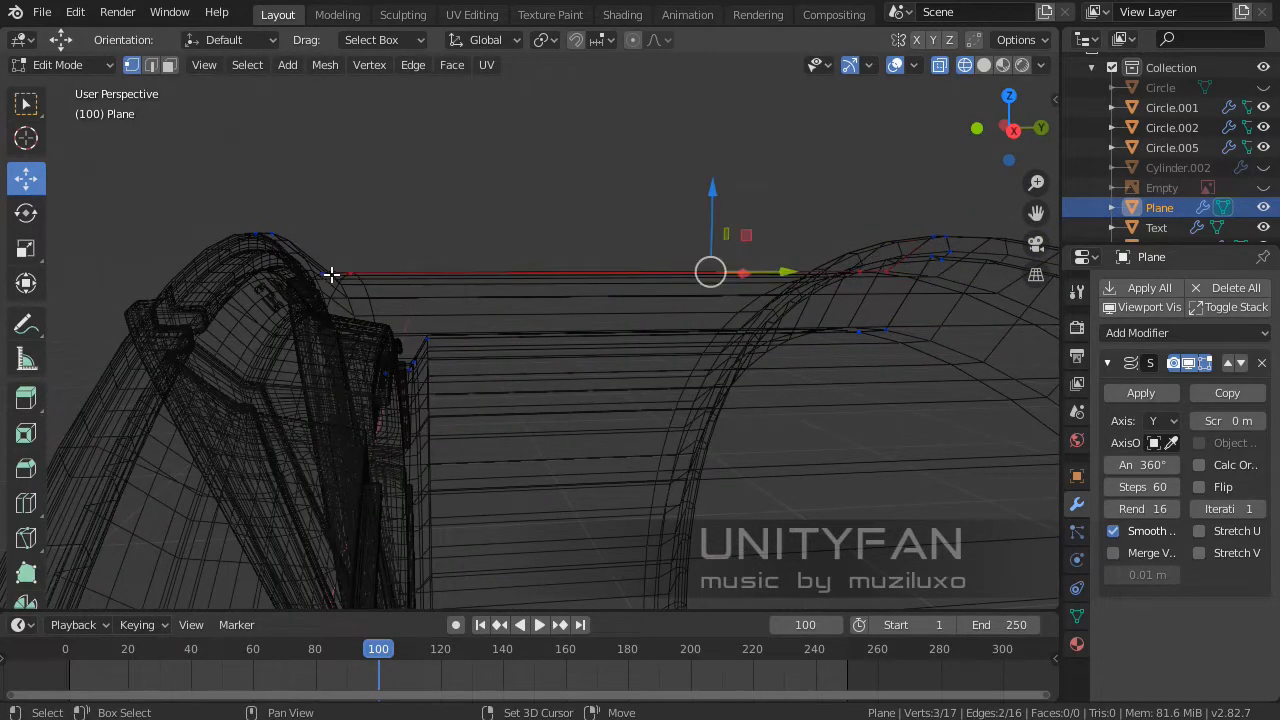
pyautogui.moveTo(608, 199); pyautogui.dragTo(625, 224)
# - Shift the outer wall's two front floor vertices backward along Y, raise the foremost one 0.0212 m along Z, and return to solid Object Mode
pyautogui.moveTo(714, 297); pyautogui.dragTo(271, 323, button='middle')
pyautogui.click(299, 318)
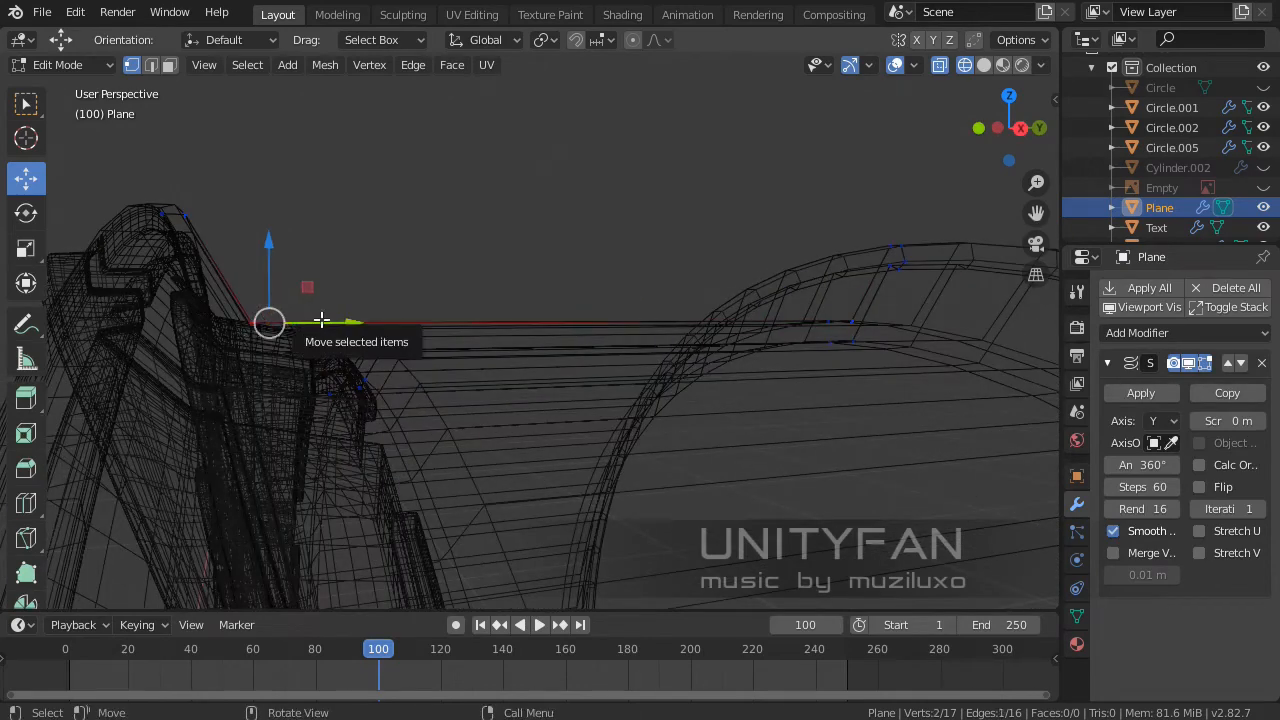
pyautogui.moveTo(322, 320); pyautogui.dragTo(361, 318)
pyautogui.click(262, 318)
pyautogui.moveTo(288, 269); pyautogui.dragTo(291, 253)
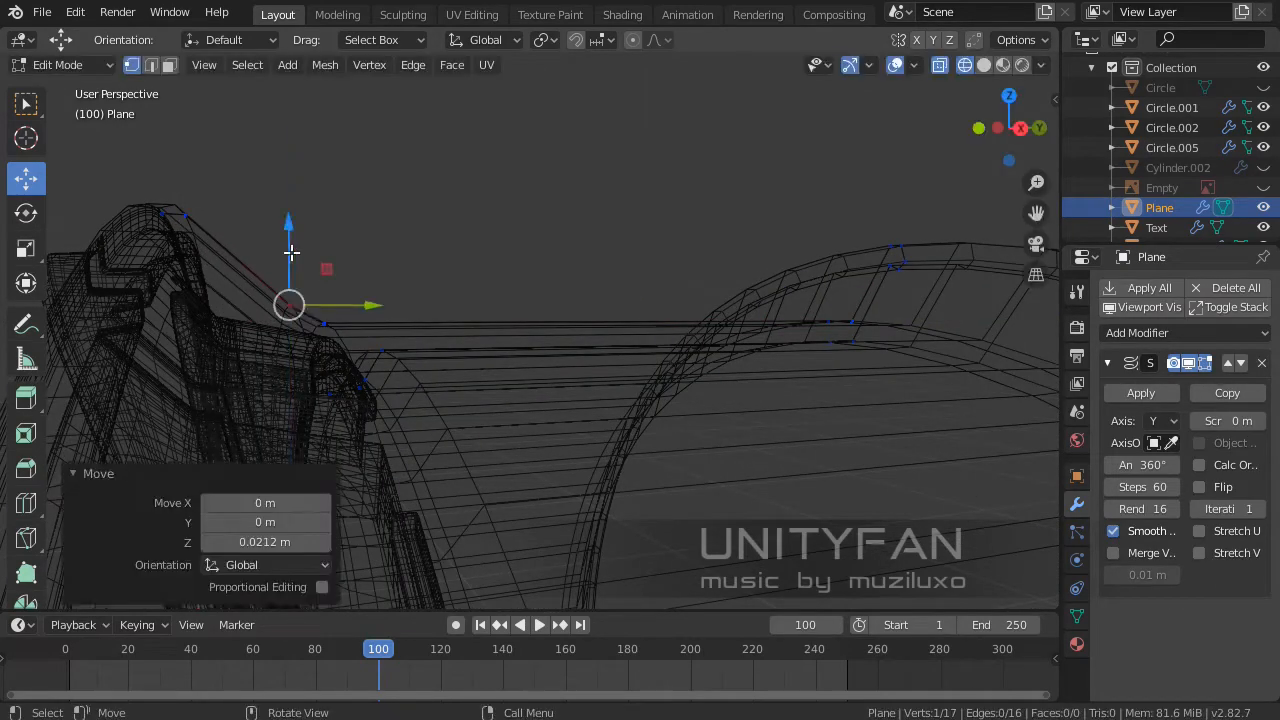
pyautogui.moveTo(291, 253)
pyautogui.mouseDown(button='middle')
pyautogui.moveTo(477, 369)
pyautogui.moveTo(568, 311)
pyautogui.moveTo(526, 349)
pyautogui.moveTo(684, 280)
pyautogui.moveTo(651, 320)
pyautogui.mouseUp(button='middle')
pyautogui.press('z')
pyautogui.click(608, 377)
pyautogui.press('Tab')
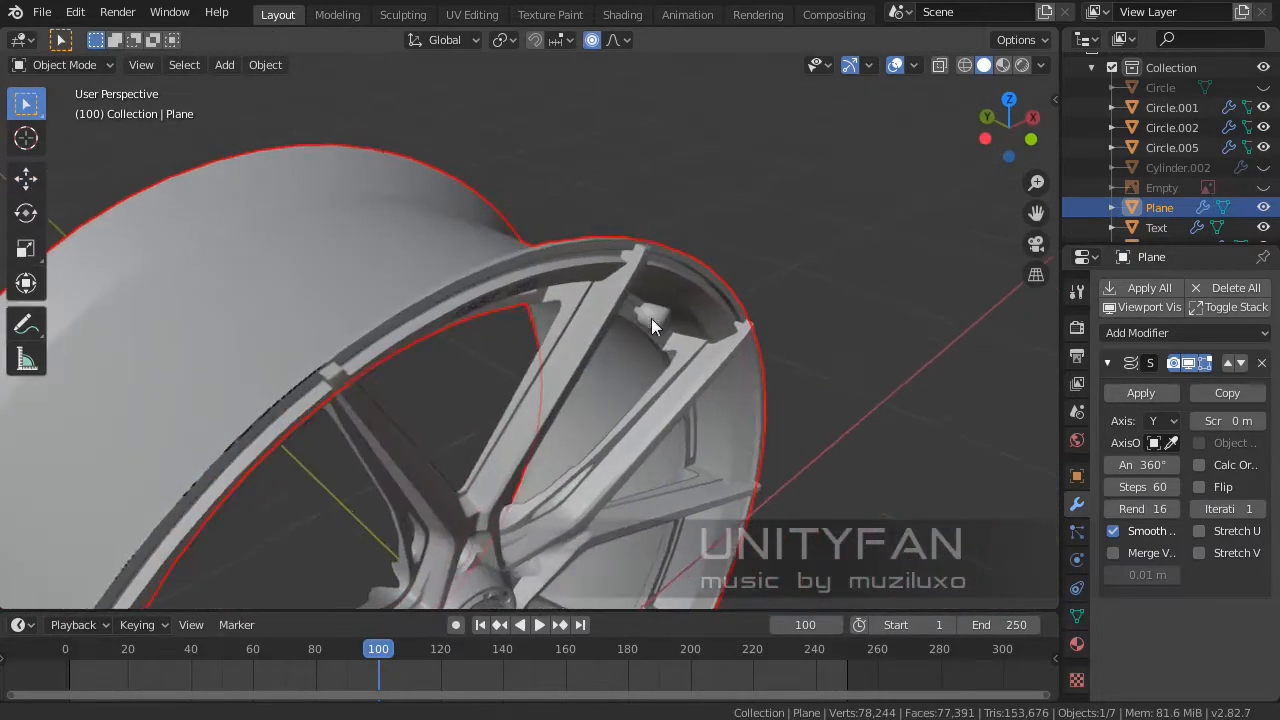
# - Reopen the barrel profile for editing and move its front lip vertex 0.00331 m along Y, away from the spokes
pyautogui.click(864, 336)
pyautogui.moveTo(863, 335); pyautogui.dragTo(637, 310, button='middle')
pyautogui.scroll(3, 525, 243)
pyautogui.click(546, 190)
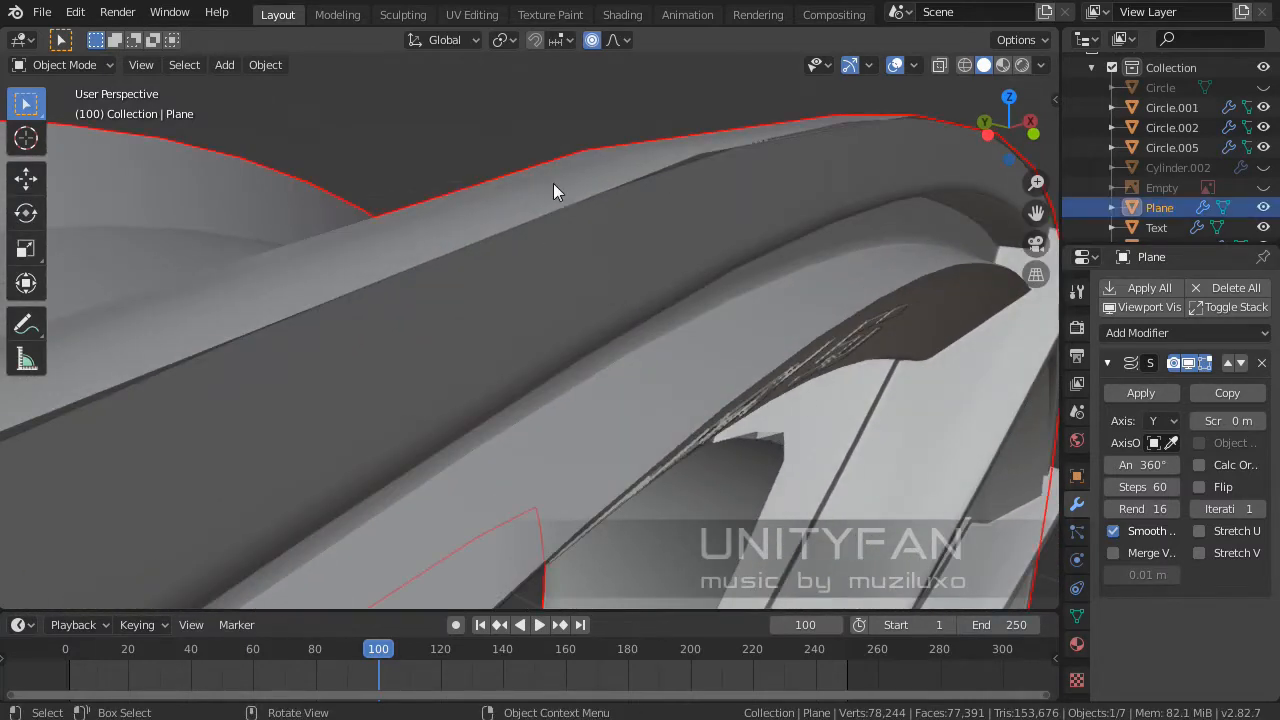
pyautogui.moveTo(551, 191); pyautogui.dragTo(695, 277, button='middle')
pyautogui.press('Tab')
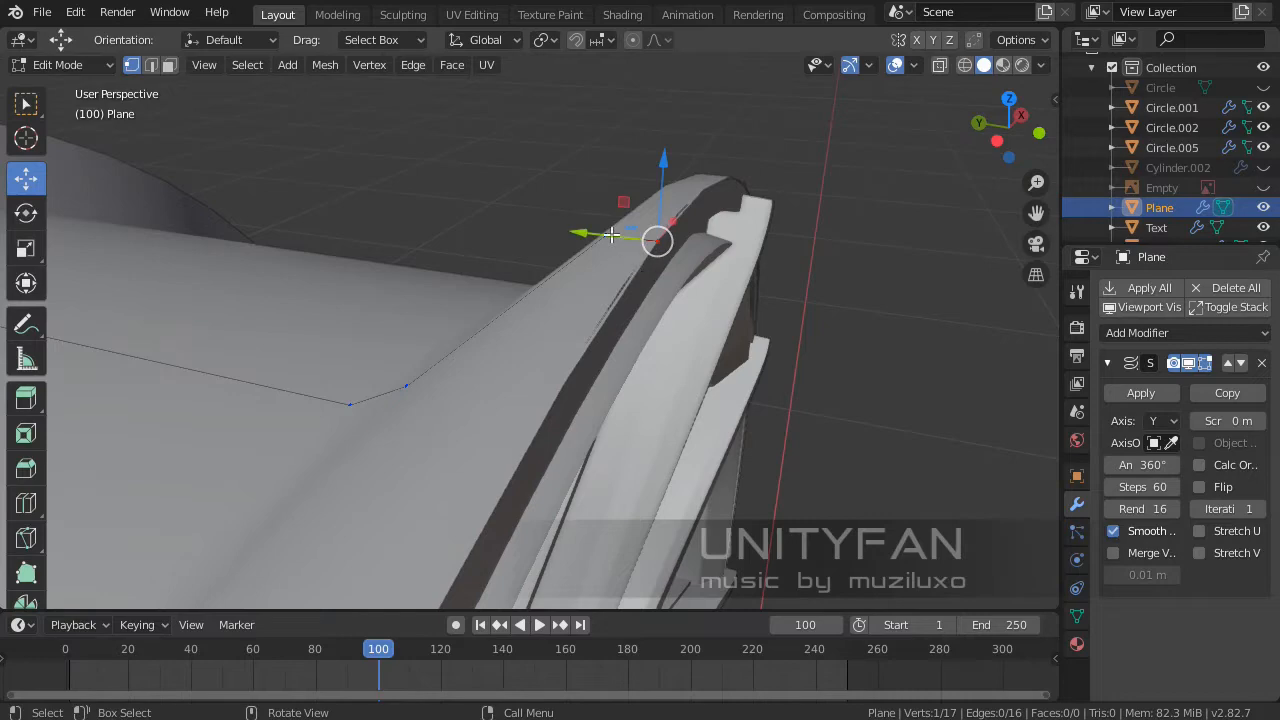
pyautogui.moveTo(611, 234); pyautogui.dragTo(591, 229)
pyautogui.moveTo(591, 229); pyautogui.dragTo(539, 344, button='middle')
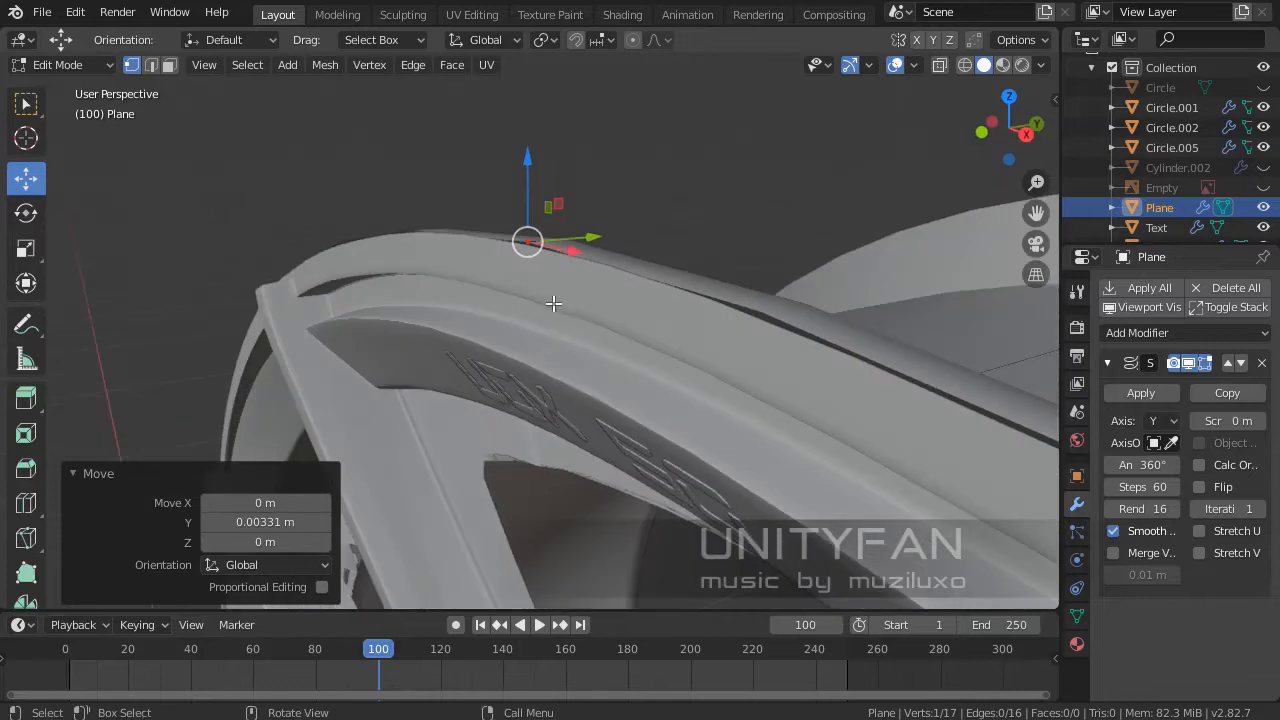
# - Open the spoke object Circle.005 in Edit Mode and select the edge loop around its front ring's outermost rim
pyautogui.press('Tab')
pyautogui.click(538, 314)
pyautogui.moveTo(666, 308); pyautogui.dragTo(799, 271, button='middle')
pyautogui.press('Tab')
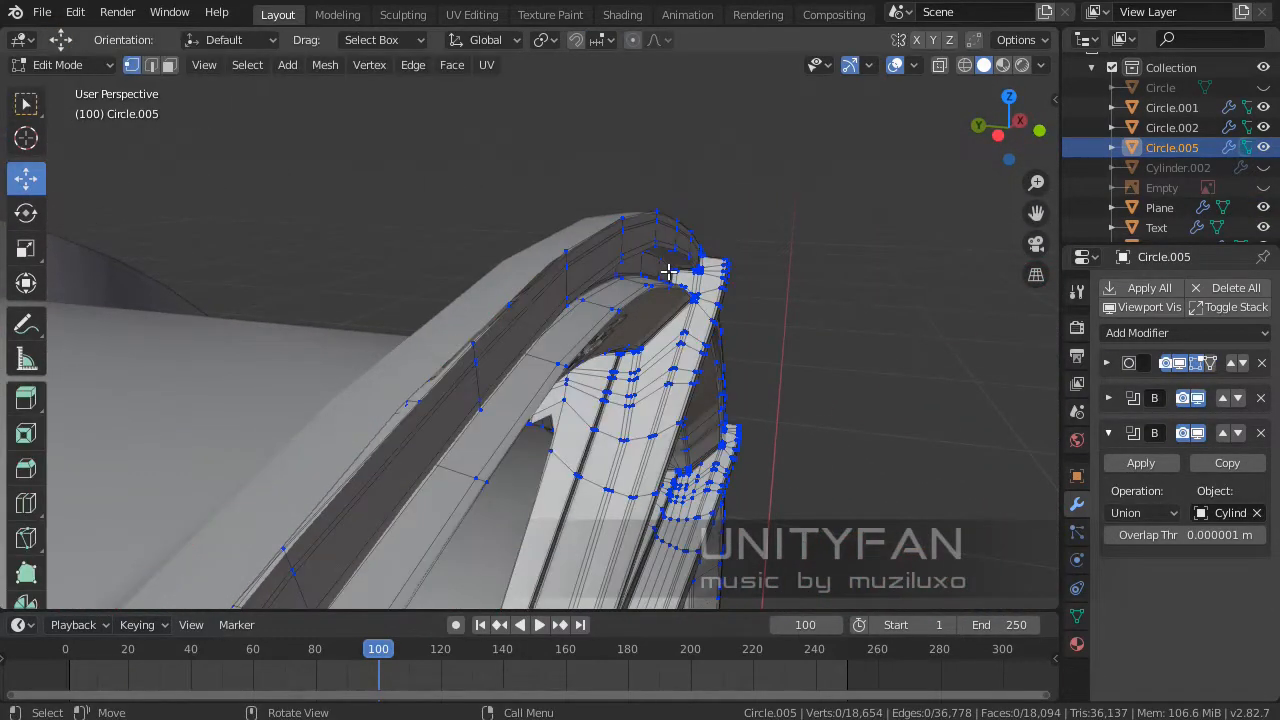
pyautogui.moveTo(668, 271); pyautogui.dragTo(240, 133, button='middle')
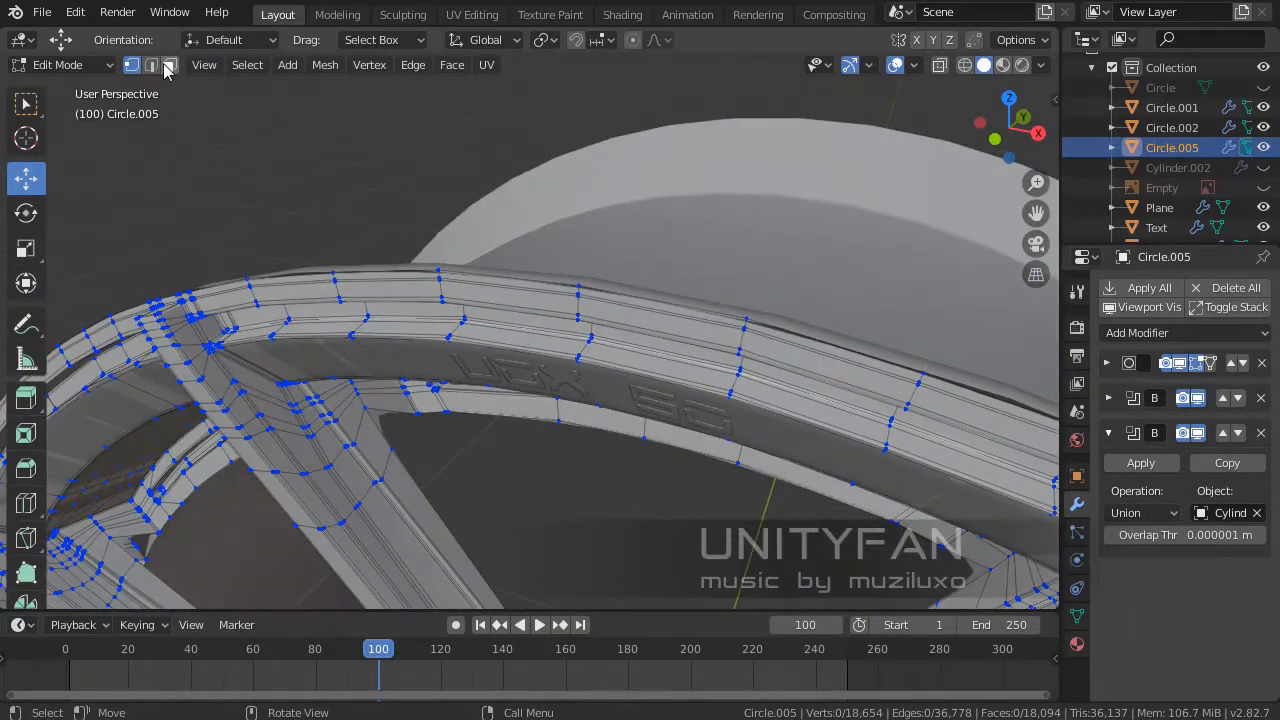
pyautogui.press('3')
pyautogui.scroll(2, 606, 292)
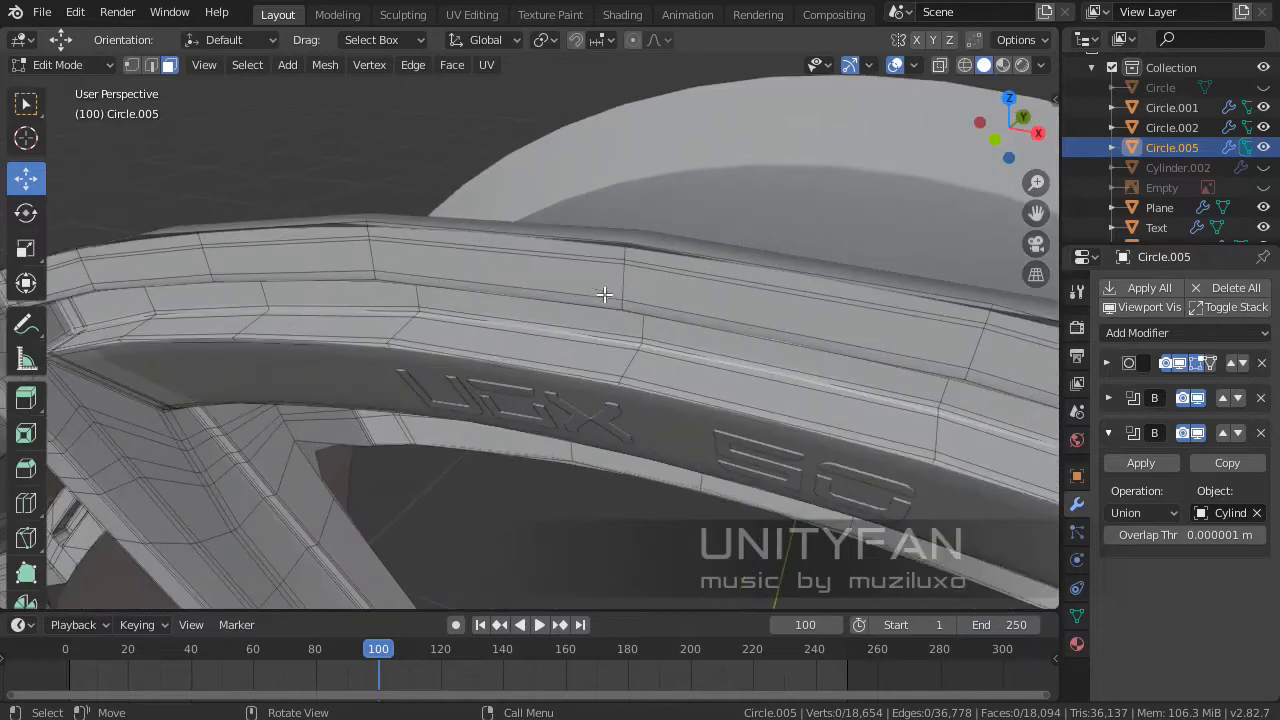
pyautogui.click(683, 258)
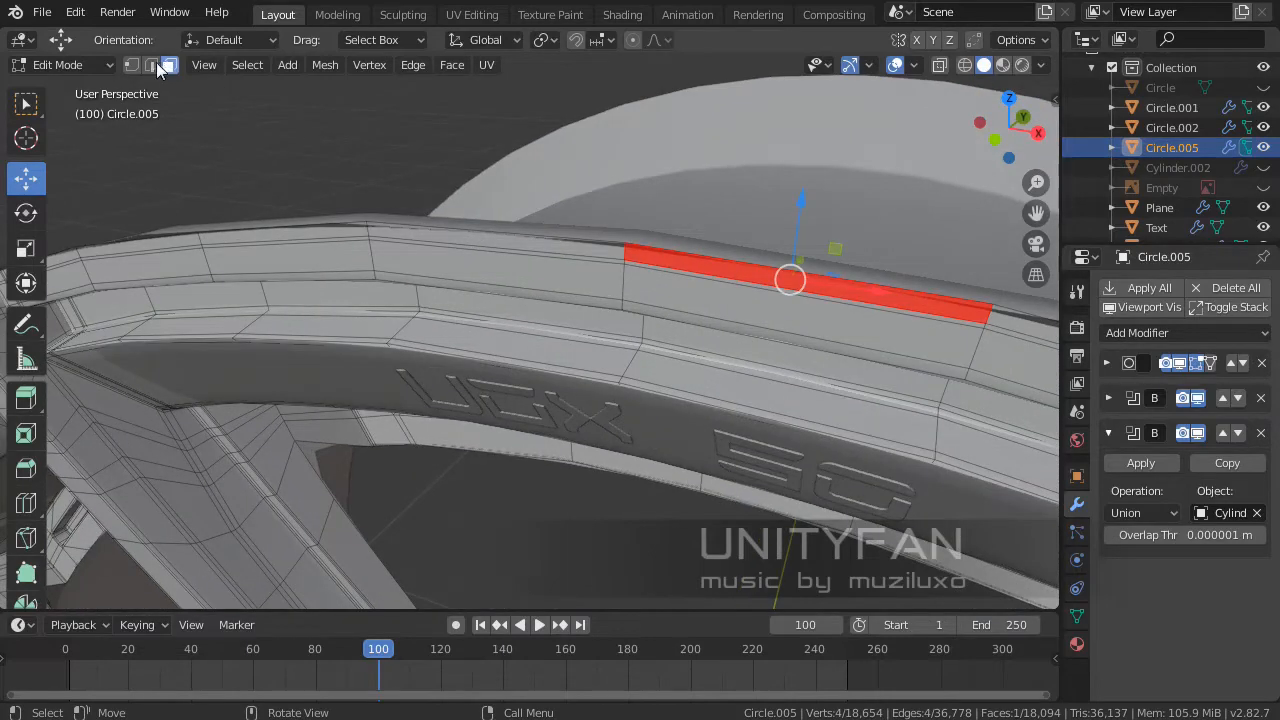
pyautogui.click(151, 66)
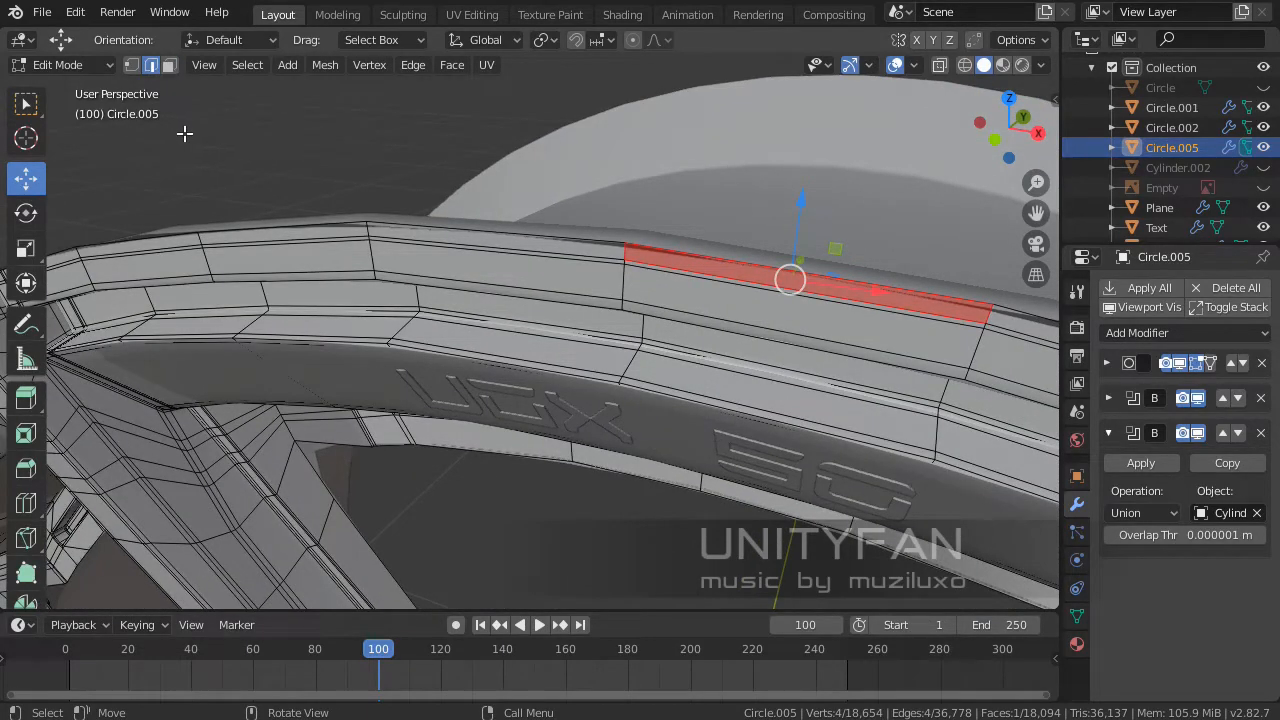
pyautogui.click(587, 240)
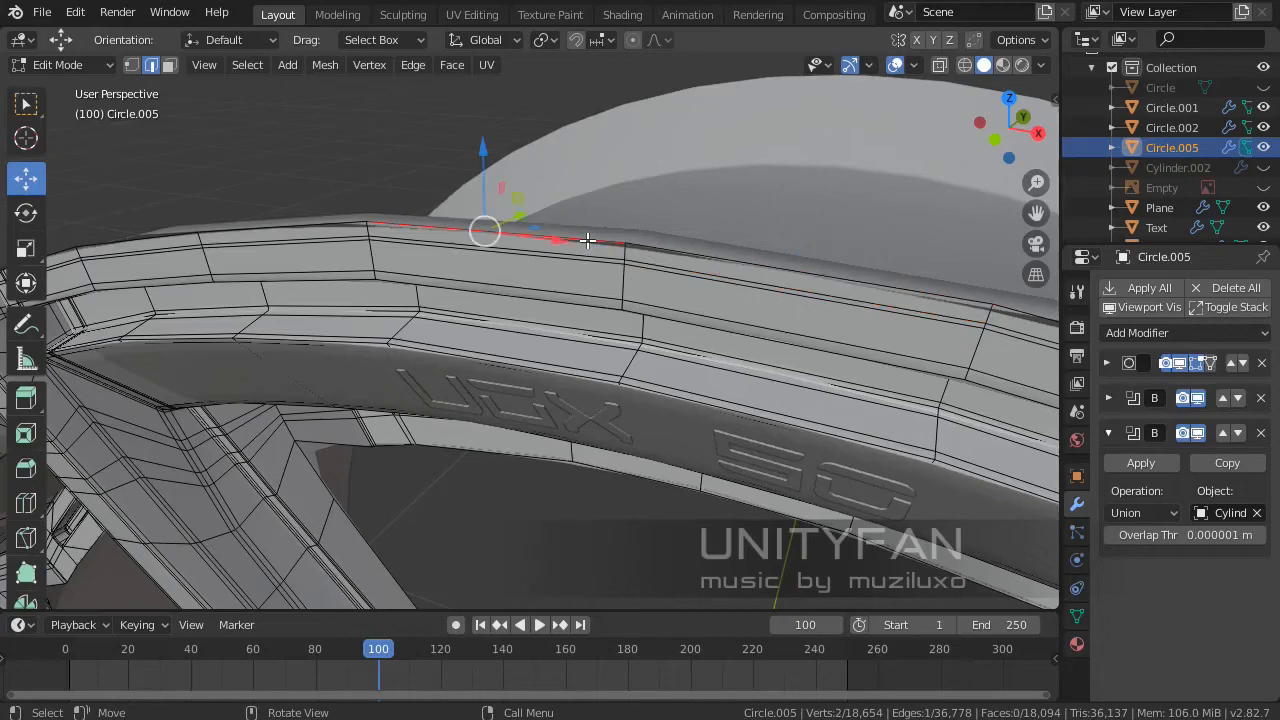
pyautogui.keyDown('alt'); pyautogui.click(743, 256); pyautogui.keyUp('alt')
pyautogui.scroll(-5, 740, 257)
pyautogui.keyDown('shift'); pyautogui.moveTo(729, 374); pyautogui.dragTo(586, 429, button='middle'); pyautogui.keyUp('shift')
pyautogui.scroll(3, 586, 429)
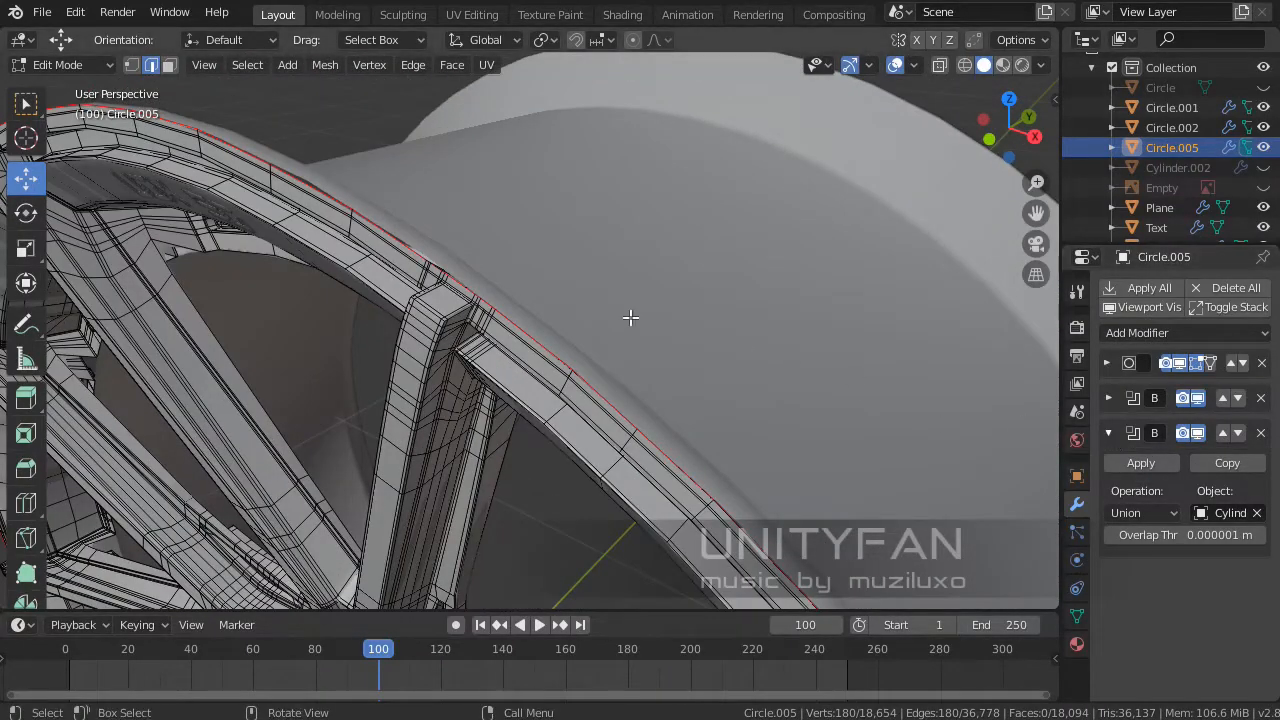
# - Leave Edit Mode and move Circle.005's Catmull-Clark Subdivision modifier below both Boolean modifiers in the stack
pyautogui.moveTo(629, 314); pyautogui.dragTo(809, 297, button='middle')
pyautogui.click(1107, 362)
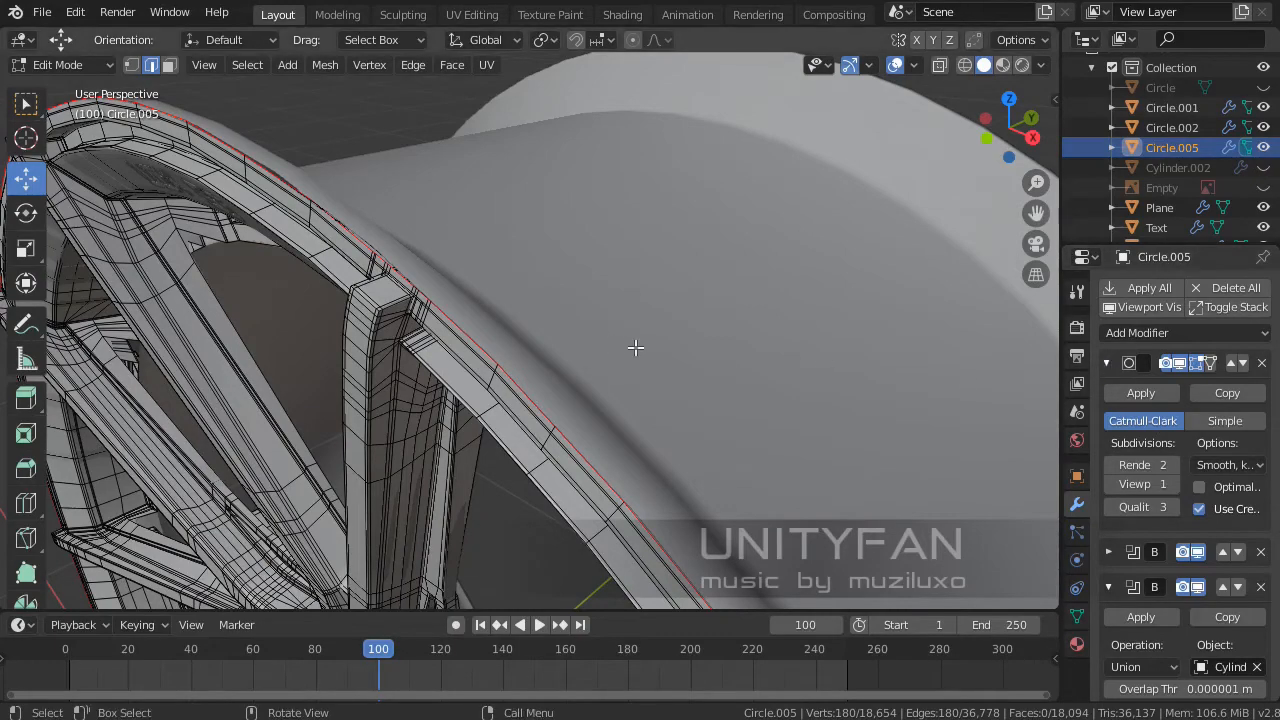
pyautogui.moveTo(632, 323); pyautogui.dragTo(855, 360, button='middle')
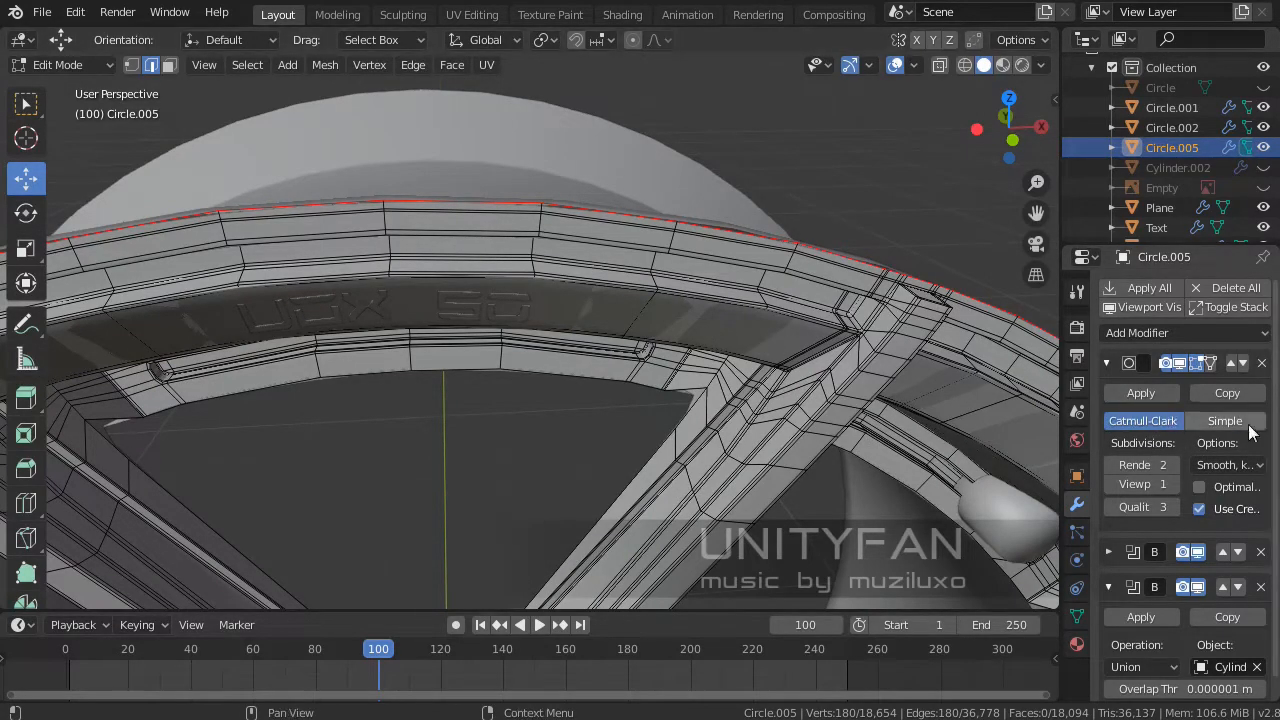
pyautogui.scroll(-1, 1205, 479)
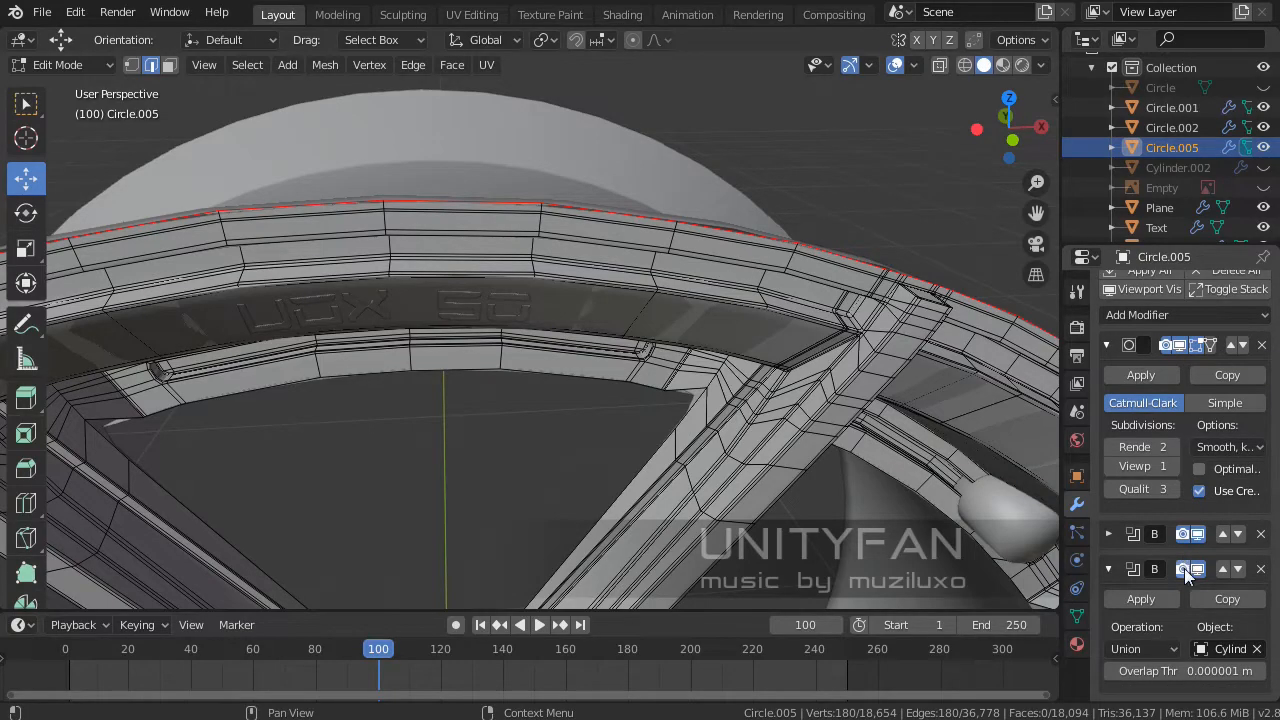
pyautogui.moveTo(520, 430); pyautogui.dragTo(471, 318, button='middle')
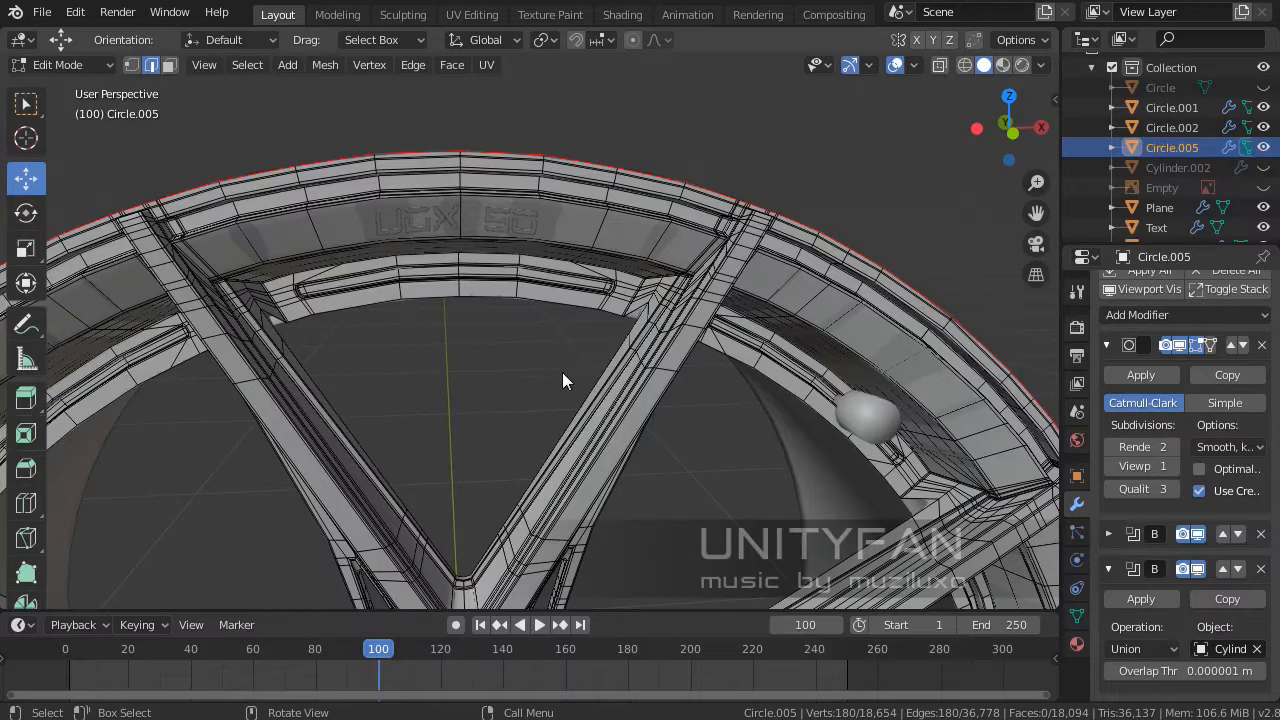
pyautogui.press('Tab')
pyautogui.moveTo(558, 373); pyautogui.dragTo(460, 377, button='middle')
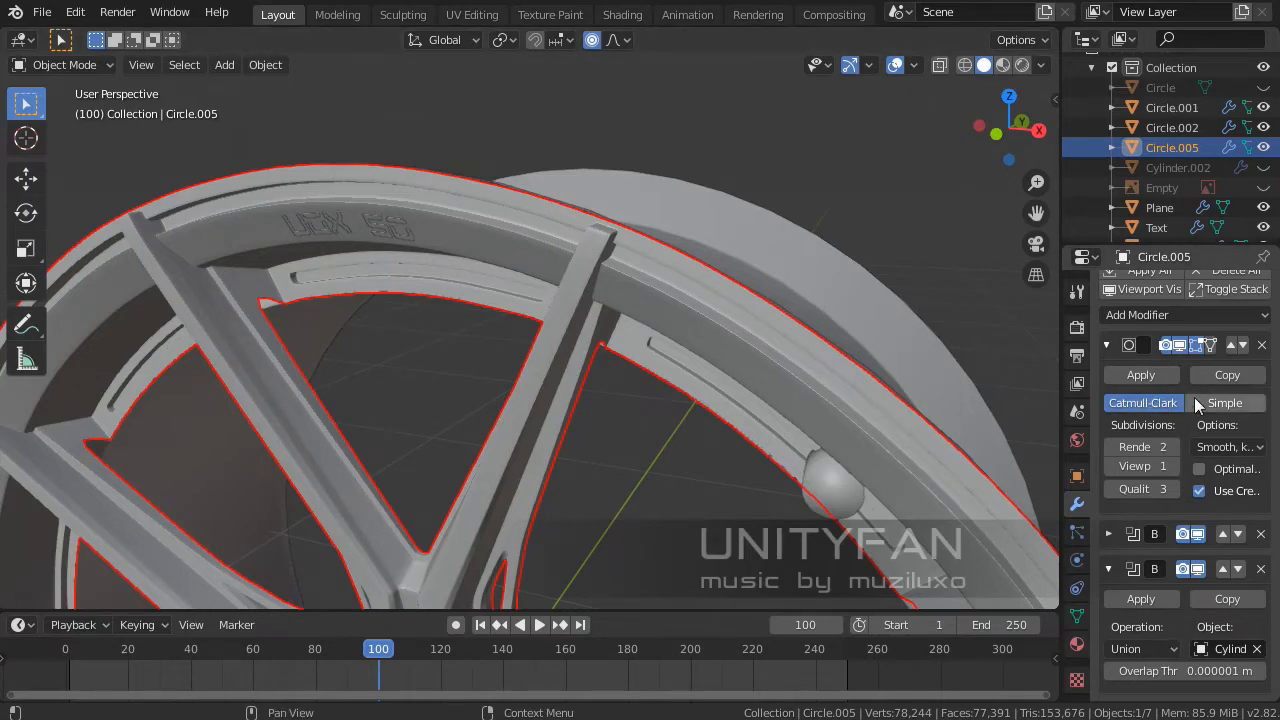
pyautogui.moveTo(730, 359); pyautogui.dragTo(720, 270, button='middle')
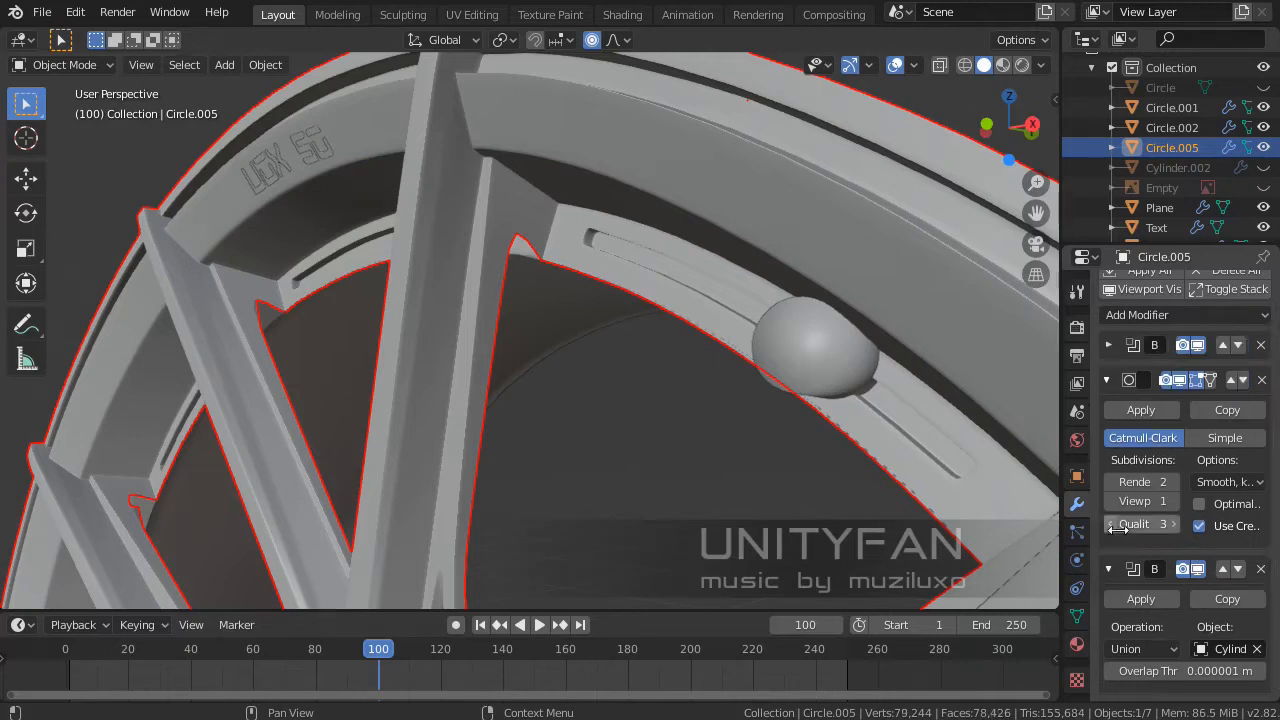
pyautogui.scroll(1, 1117, 530)
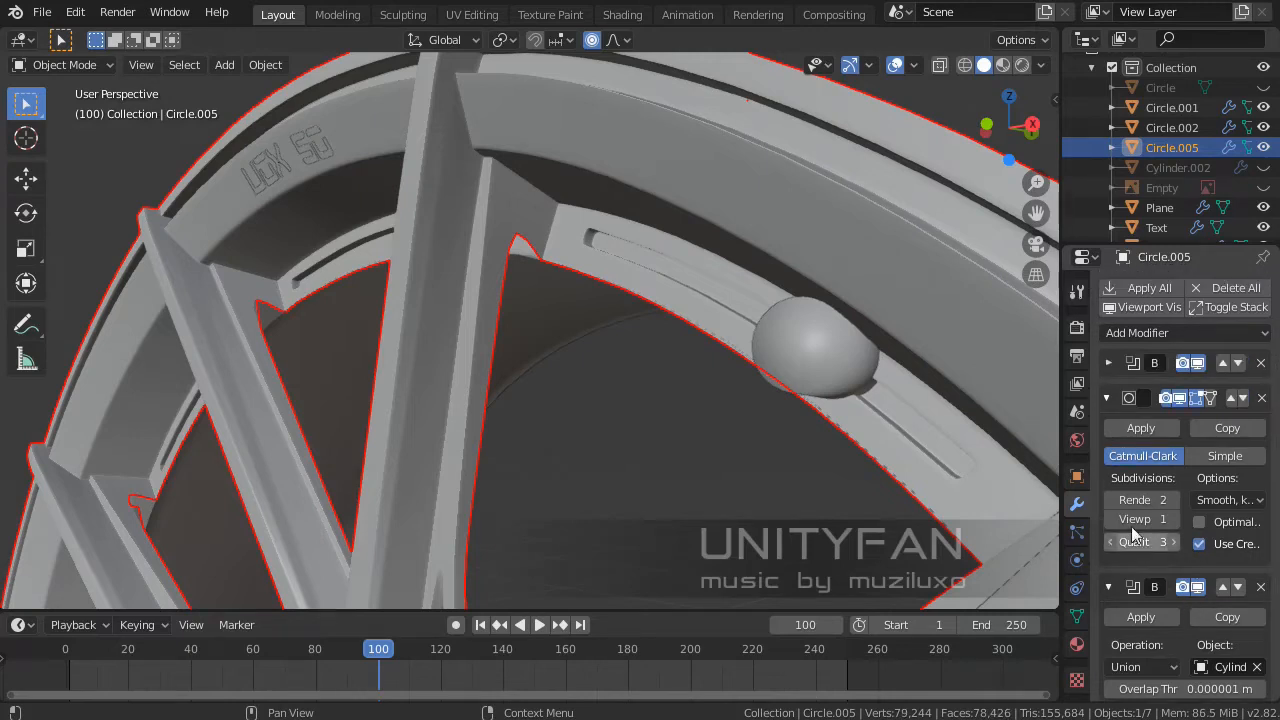
pyautogui.click(1244, 398)
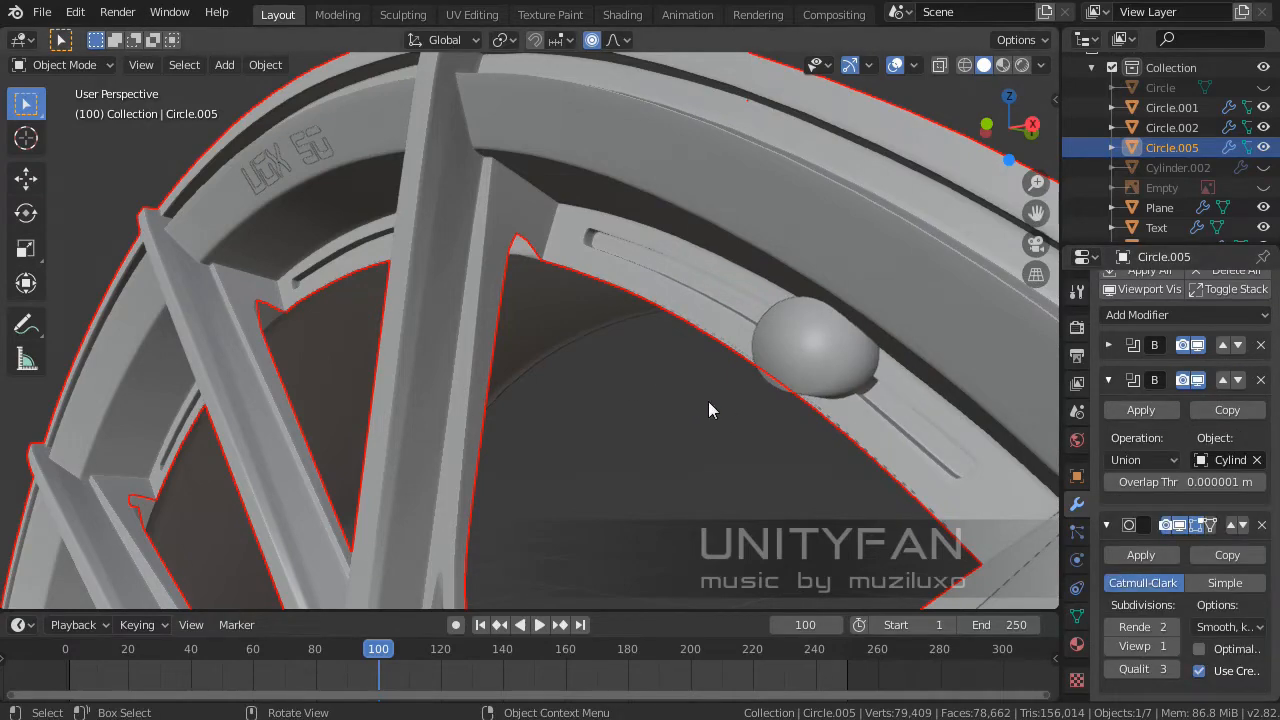
pyautogui.moveTo(708, 401); pyautogui.dragTo(1018, 458, button='middle')
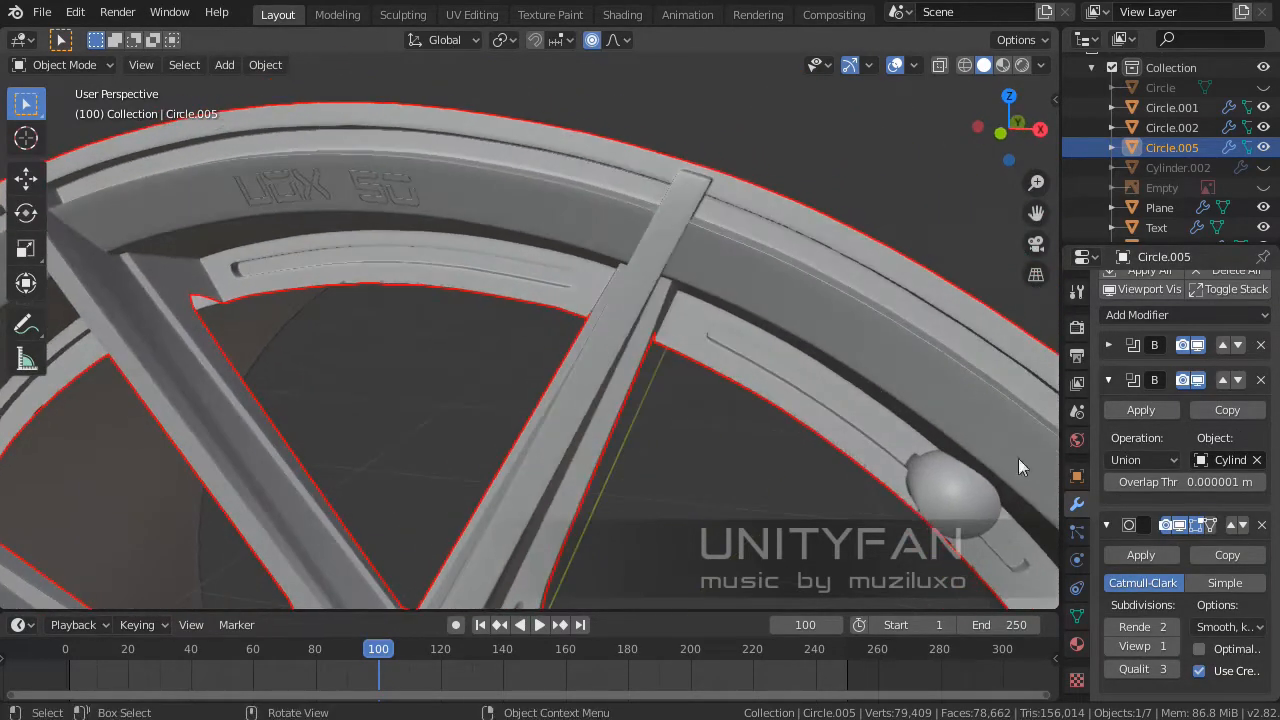
# - Turn off the Subdivision modifier's viewport display on Circle.005 and examine its outer ring against the barrel
pyautogui.click(1182, 526)
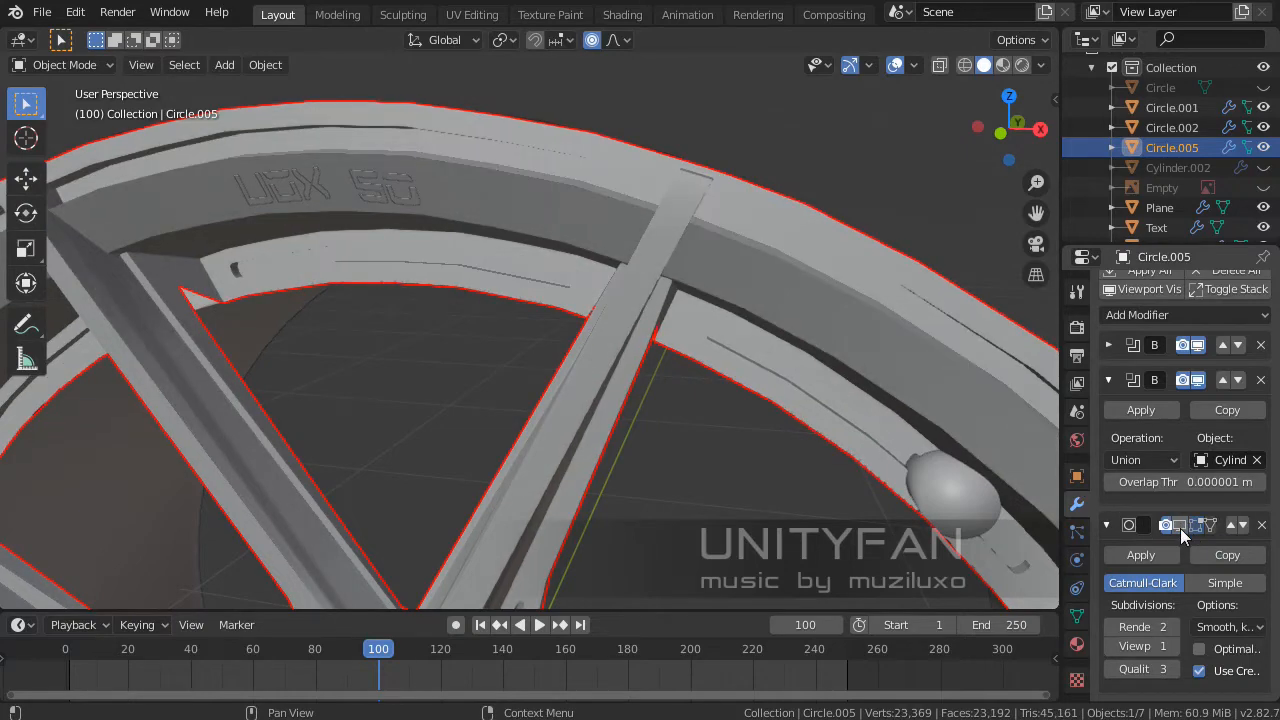
pyautogui.moveTo(620, 380); pyautogui.dragTo(511, 218, button='middle')
pyautogui.scroll(3, 509, 311)
pyautogui.scroll(3, 514, 262)
pyautogui.press('Tab')
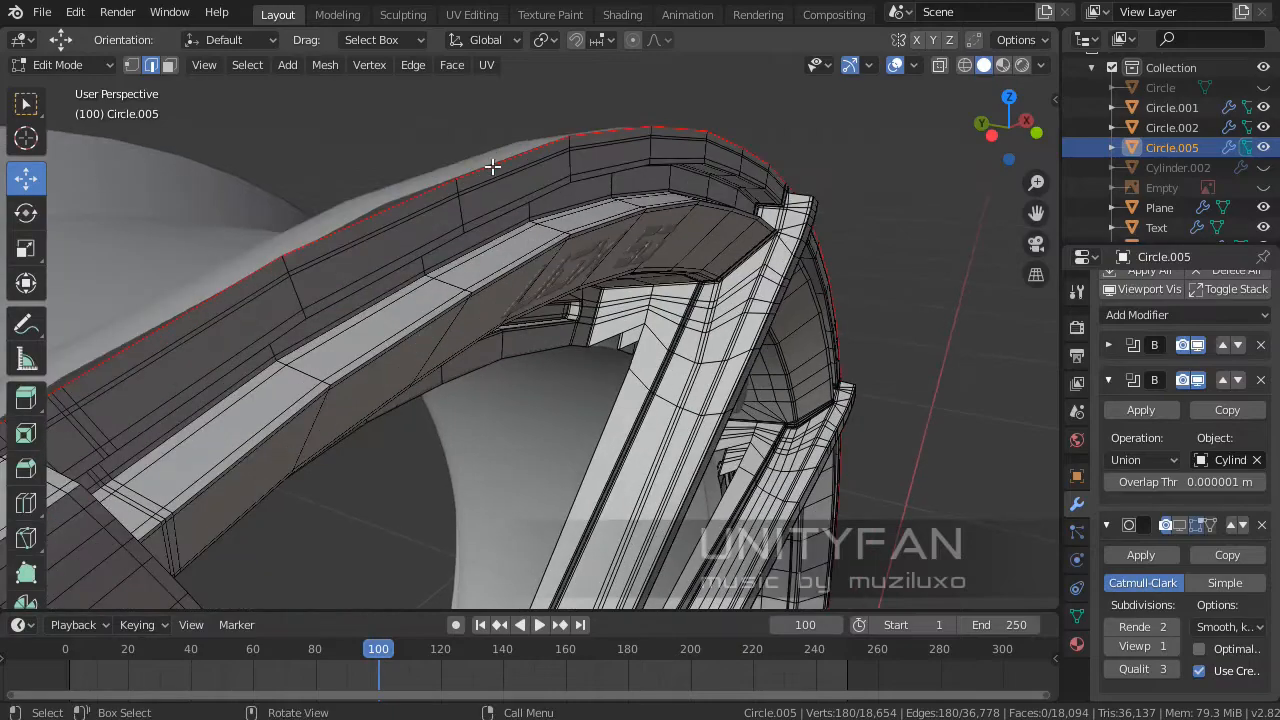
pyautogui.moveTo(493, 167); pyautogui.dragTo(520, 261, button='middle')
pyautogui.press('Tab')
# - Edit the barrel profile, delete its short front lip edge beside the spoke ring, and return to Object Mode
pyautogui.click(434, 214)
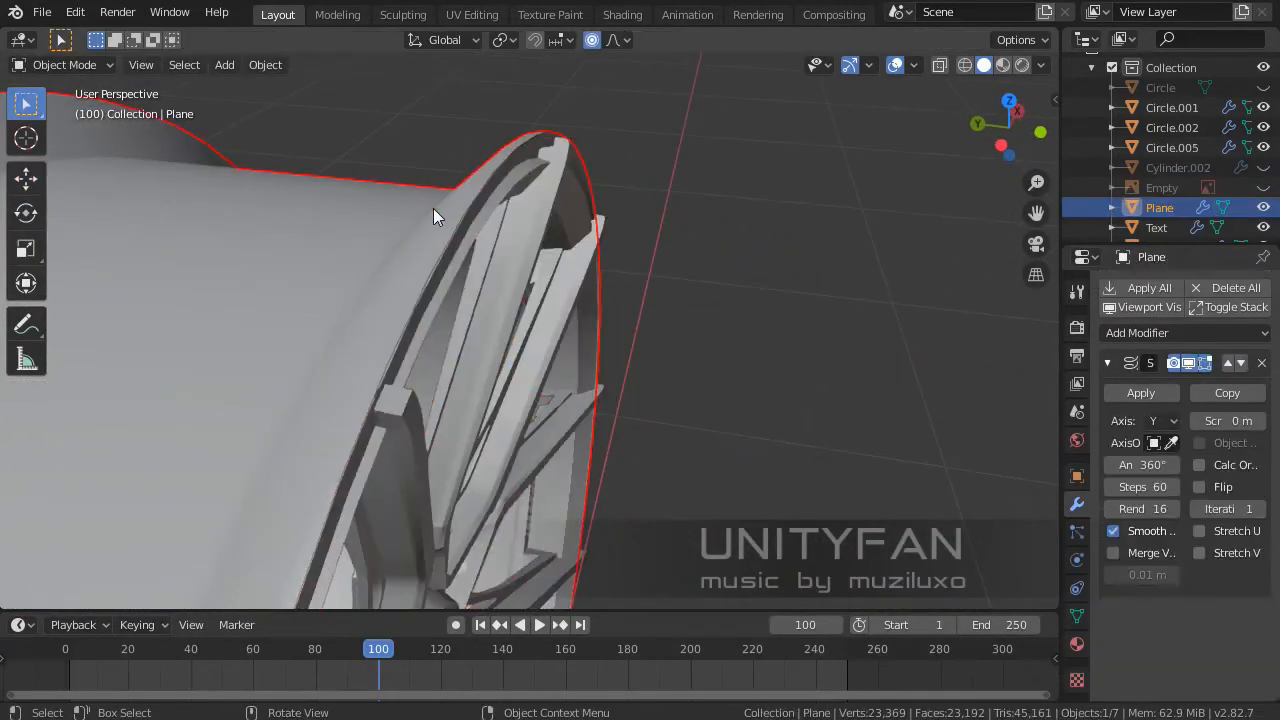
pyautogui.press('Tab')
pyautogui.press('KP_Decimal')
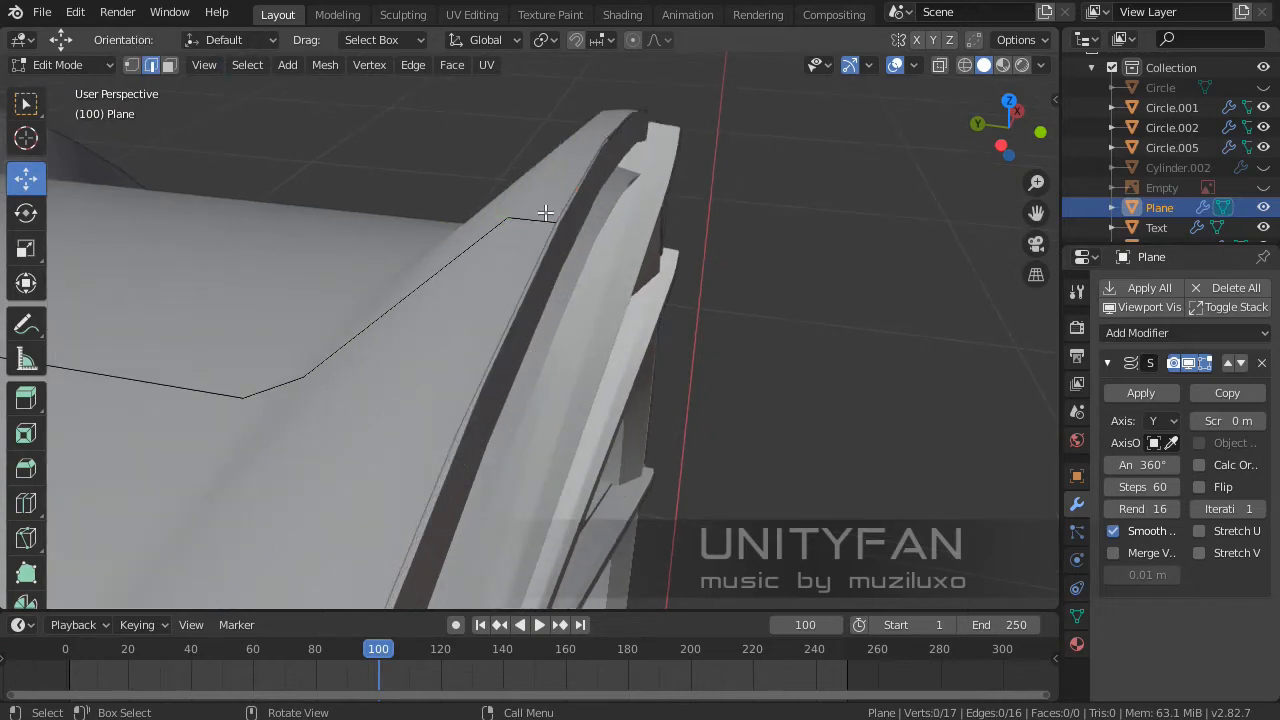
pyautogui.press('x')
pyautogui.click(511, 193)
pyautogui.press('Tab')
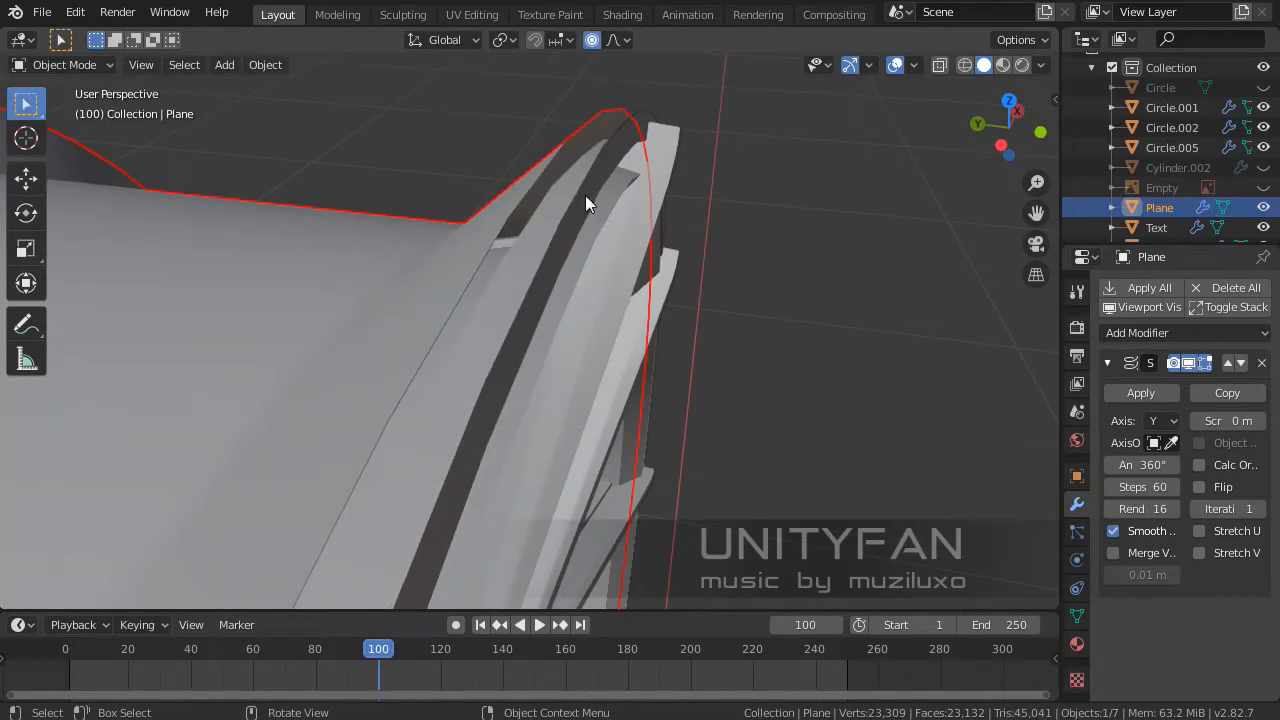
# - Extrude the outermost edge loop of Circle.005's front ring about 0.0225 m along the global Y axis towards the barrel
pyautogui.click(585, 194)
pyautogui.press('Tab')
pyautogui.moveTo(585, 194); pyautogui.dragTo(402, 327, button='middle')
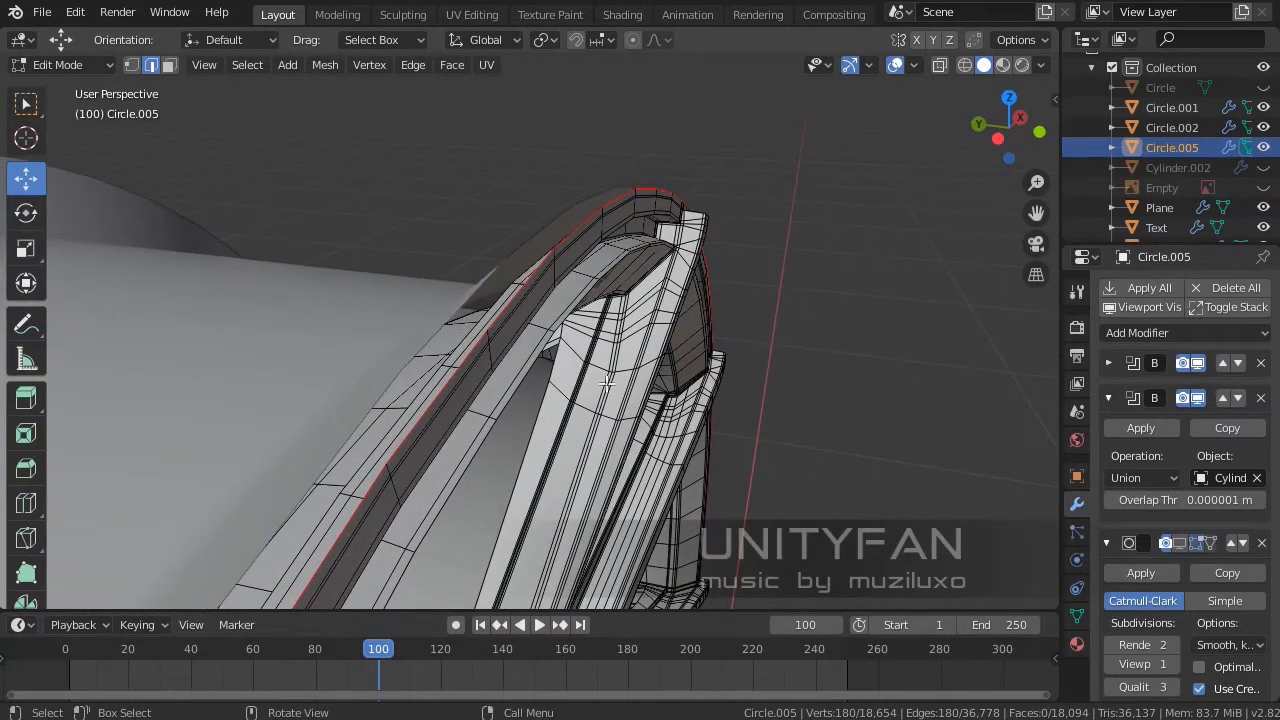
pyautogui.press('e')
pyautogui.press('y')
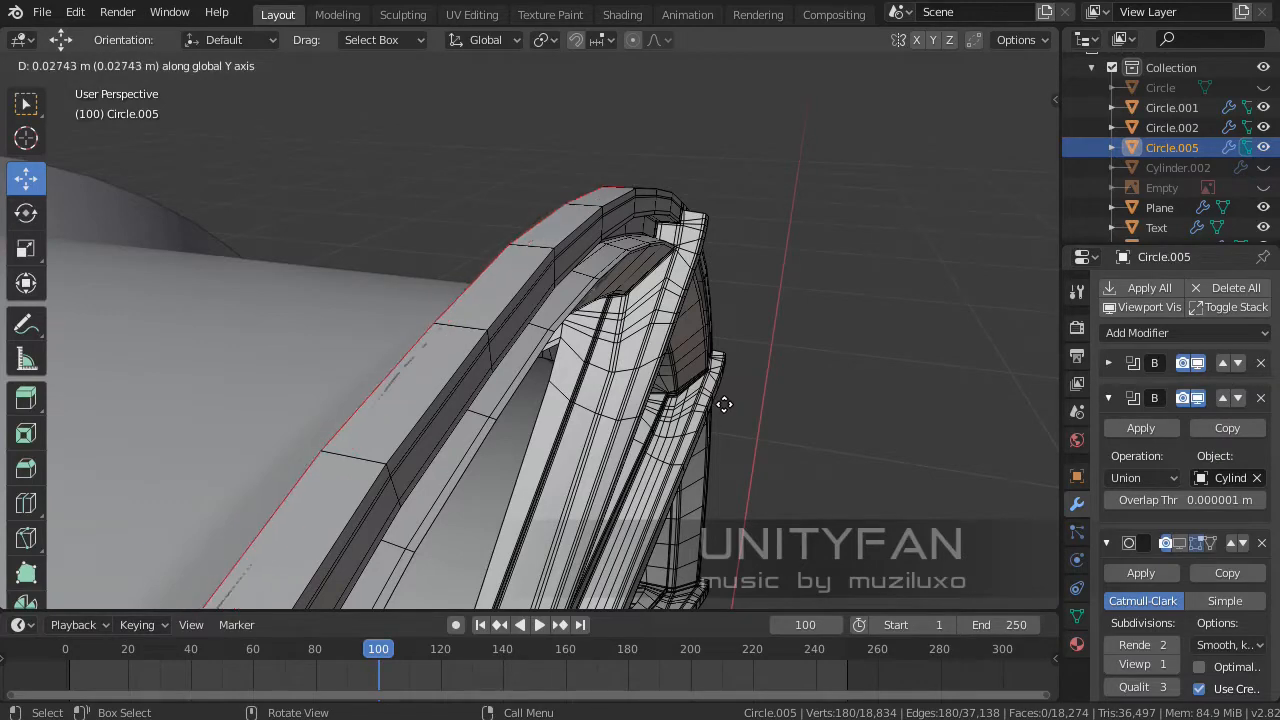
pyautogui.click(728, 403)
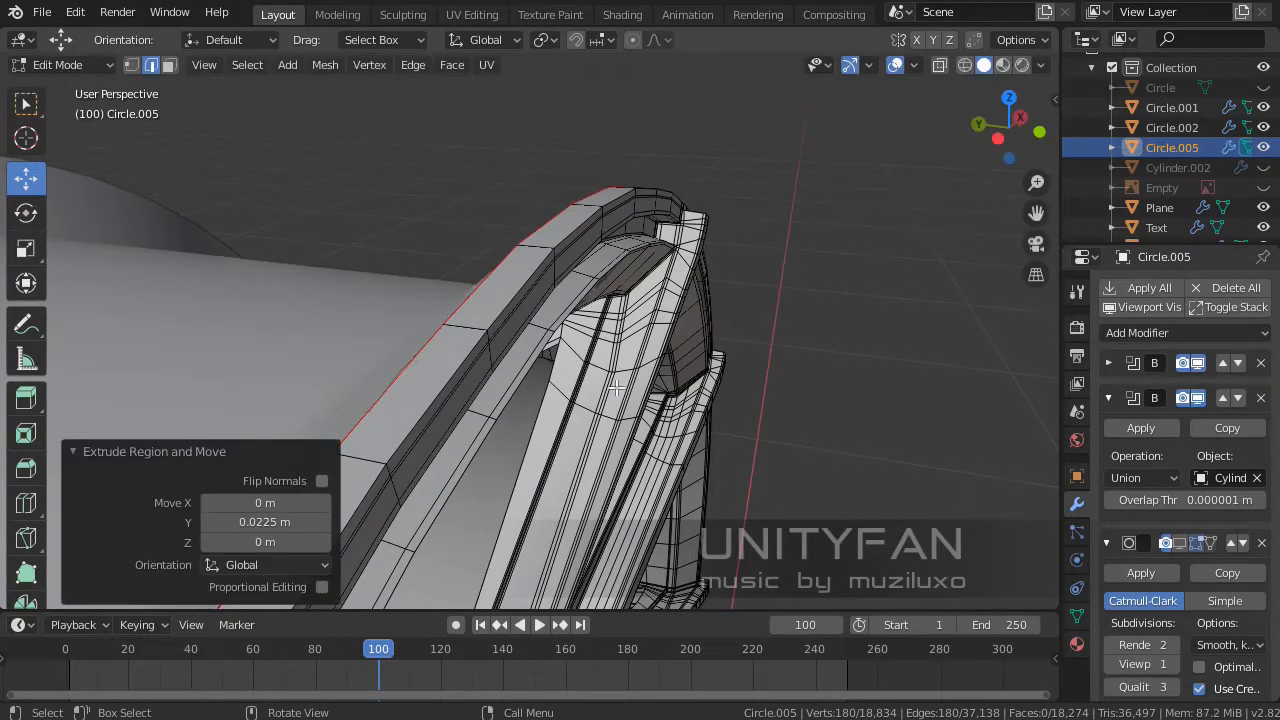
pyautogui.moveTo(728, 403); pyautogui.dragTo(630, 364, button='middle')
# - Leave Edit Mode, turn Circle.005's Subdivision viewport display back on, and examine the smoothed outer ring against its mesh
pyautogui.press('Tab')
pyautogui.scroll(3, 649, 293)
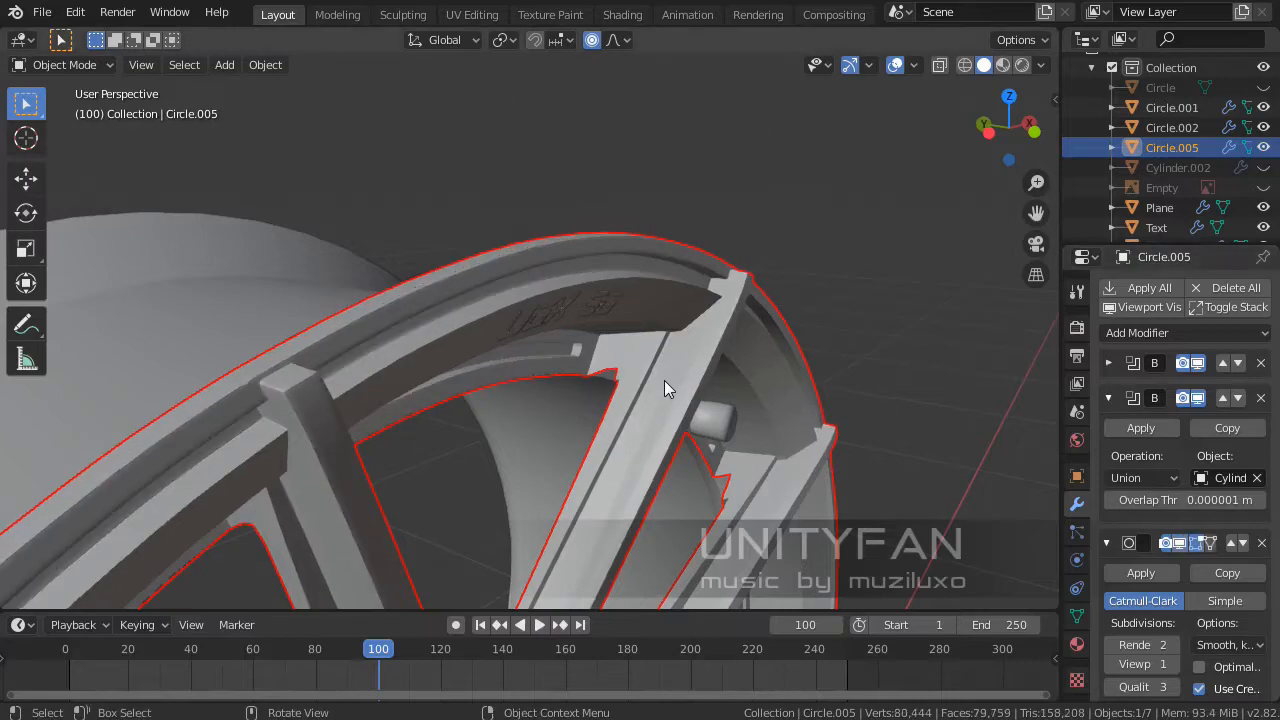
pyautogui.moveTo(664, 381); pyautogui.dragTo(540, 272, button='middle')
pyautogui.press('Tab')
pyautogui.scroll(-1, 1230, 515)
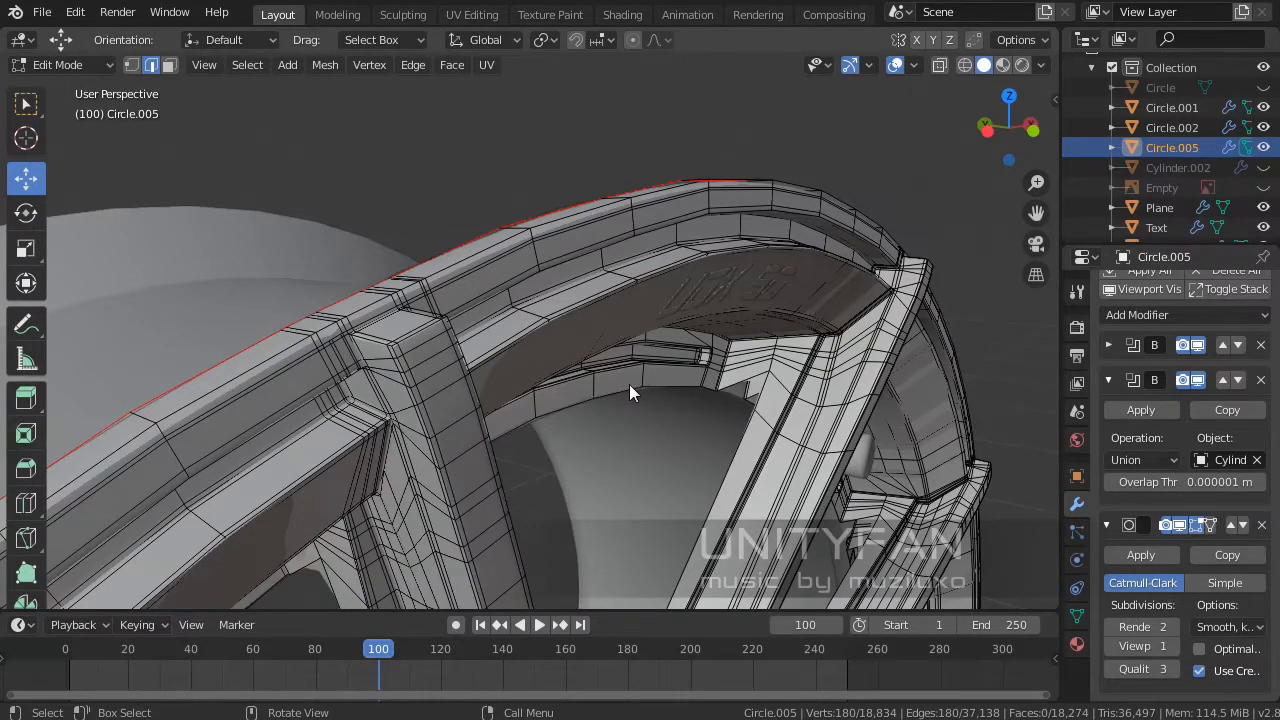
pyautogui.press('Tab')
pyautogui.scroll(5, 627, 384)
pyautogui.scroll(-5, 627, 384)
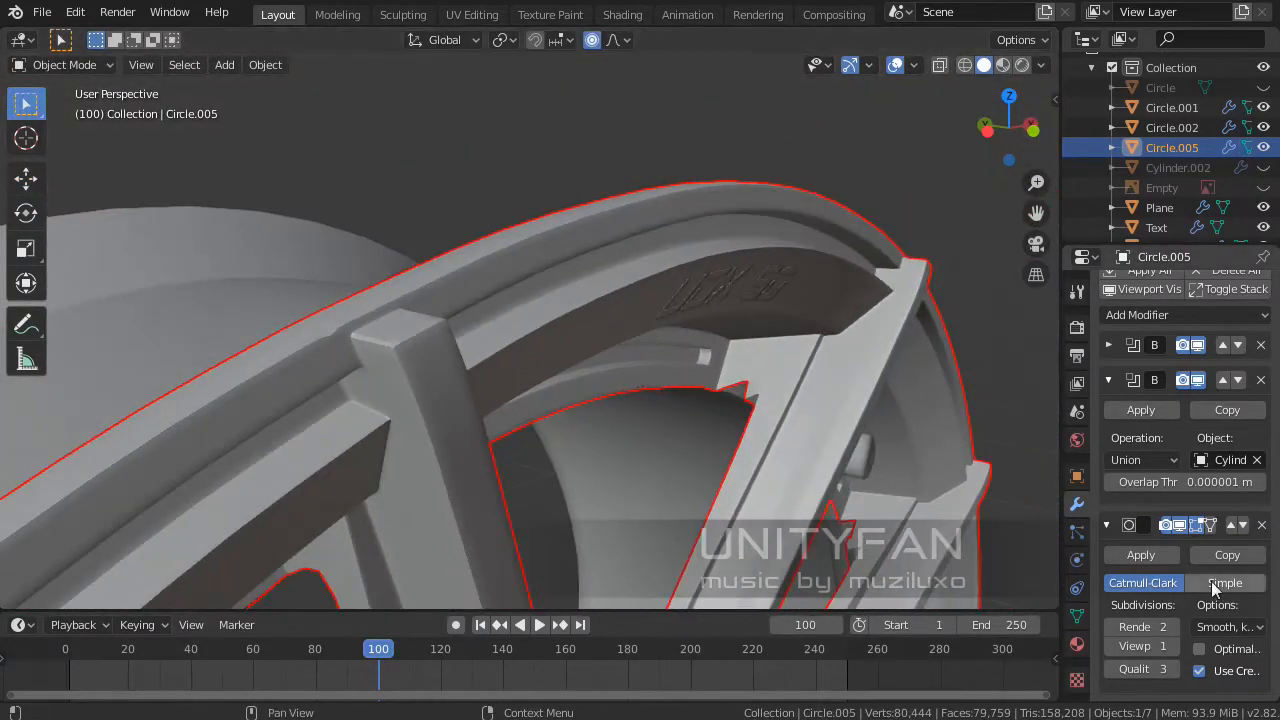
# - Turn off Auto Smooth in Circle.005's normals settings, comparing the outer ring's shading with it on and off
pyautogui.click(1077, 614)
pyautogui.click(1113, 633)
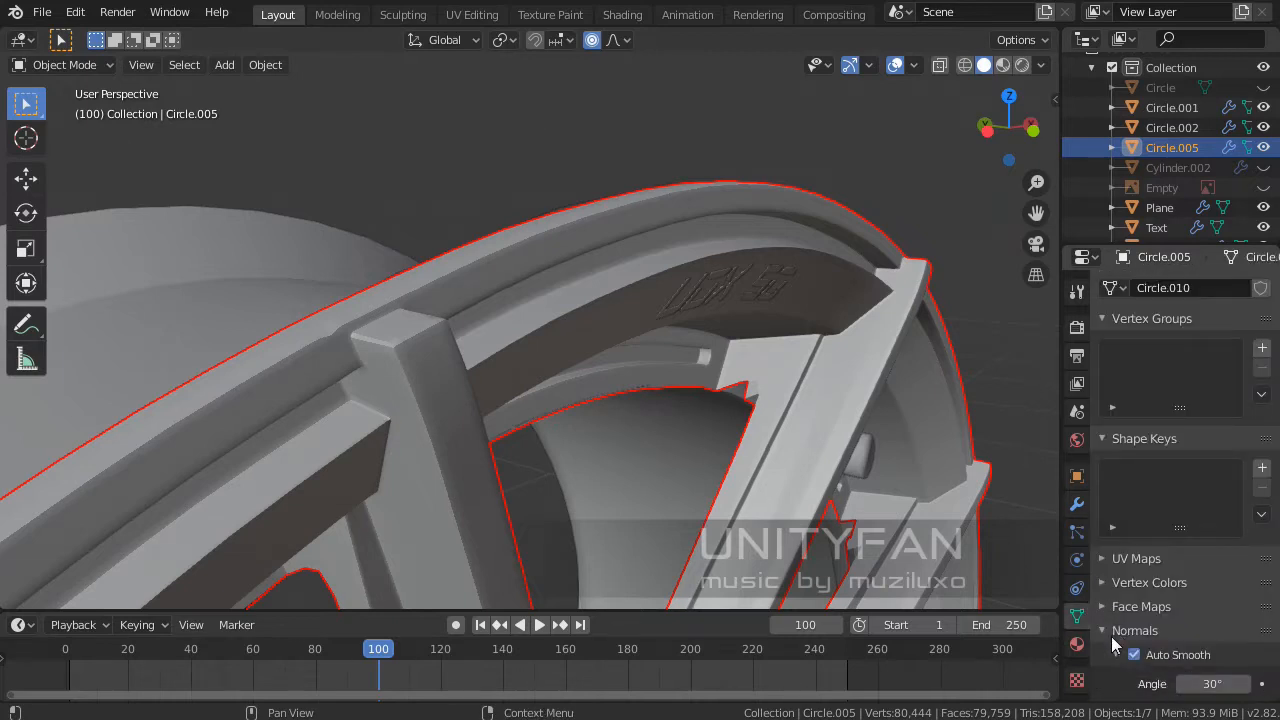
pyautogui.scroll(-3, 1173, 622)
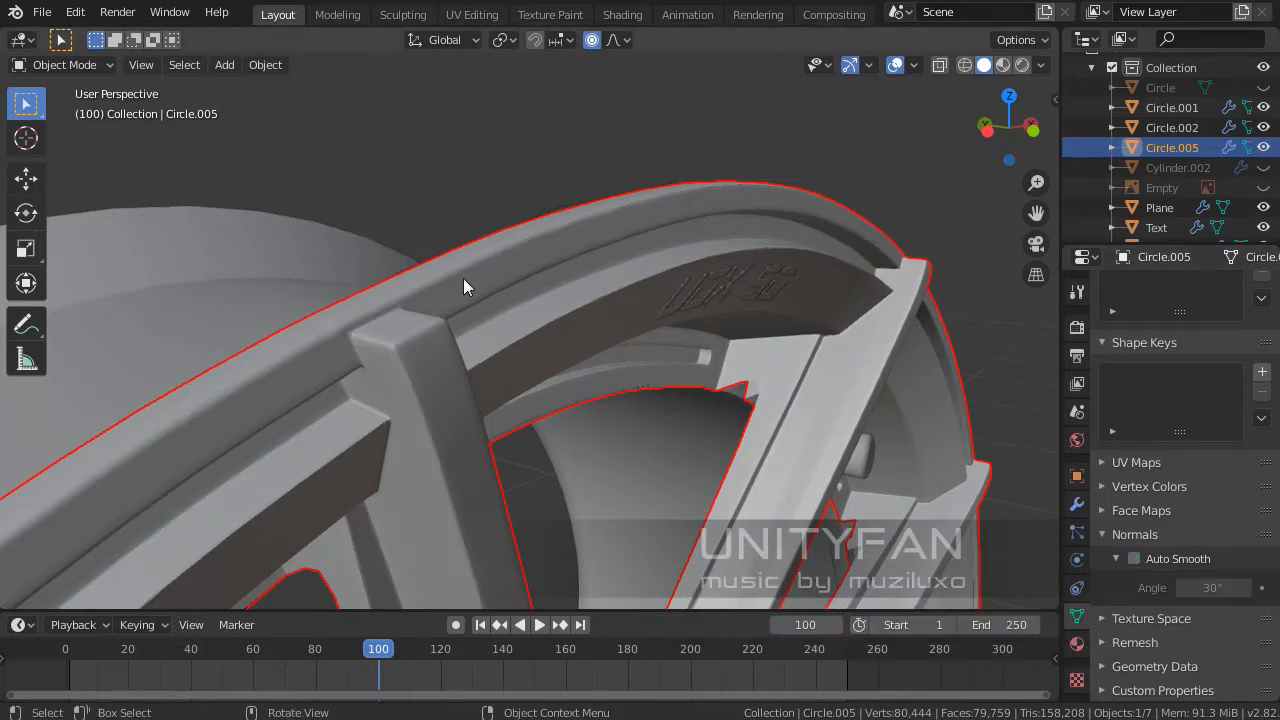
pyautogui.moveTo(466, 286); pyautogui.dragTo(650, 322, button='middle')
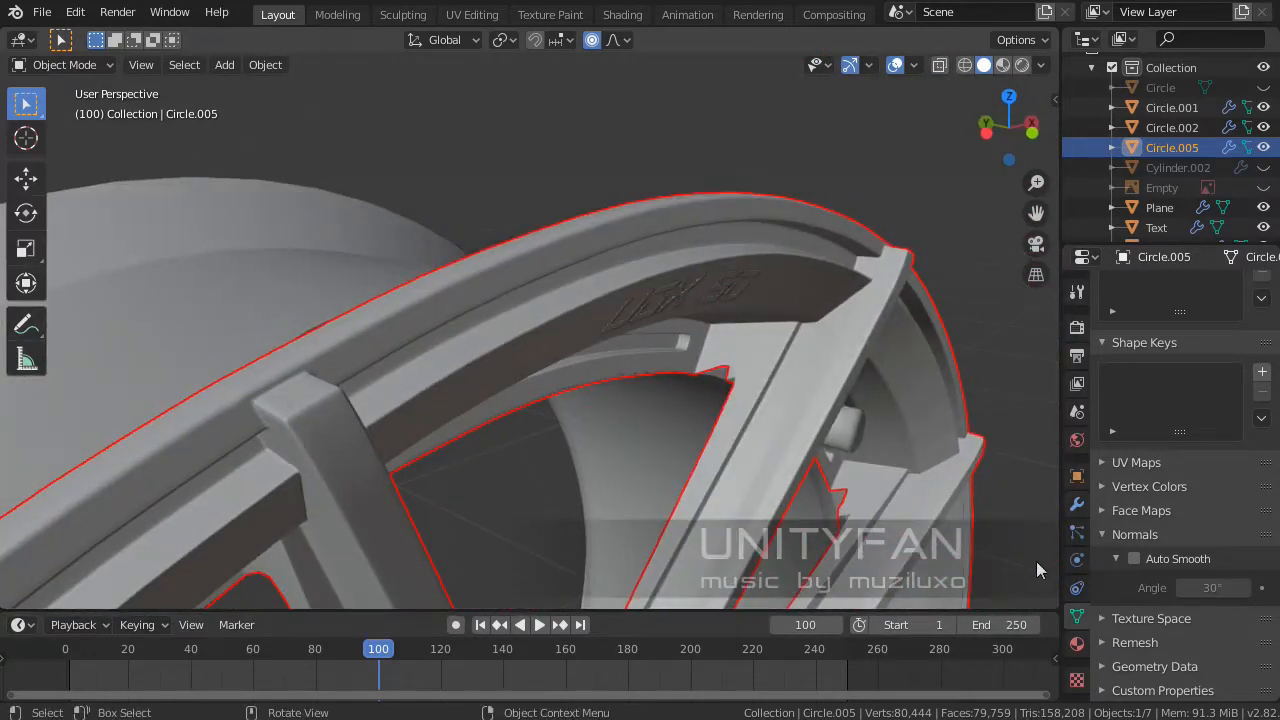
pyautogui.click(1134, 558)
pyautogui.moveTo(640, 285); pyautogui.dragTo(580, 337, button='middle')
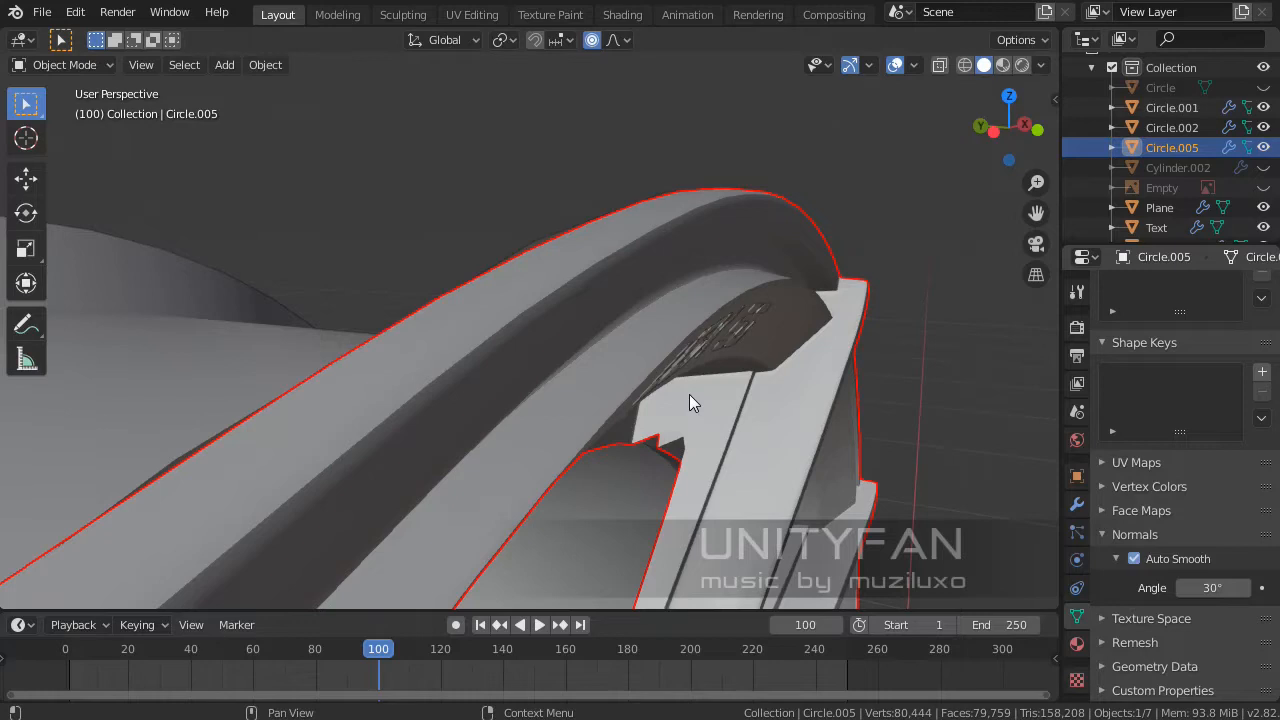
pyautogui.hotkey('ctrl', 'z')
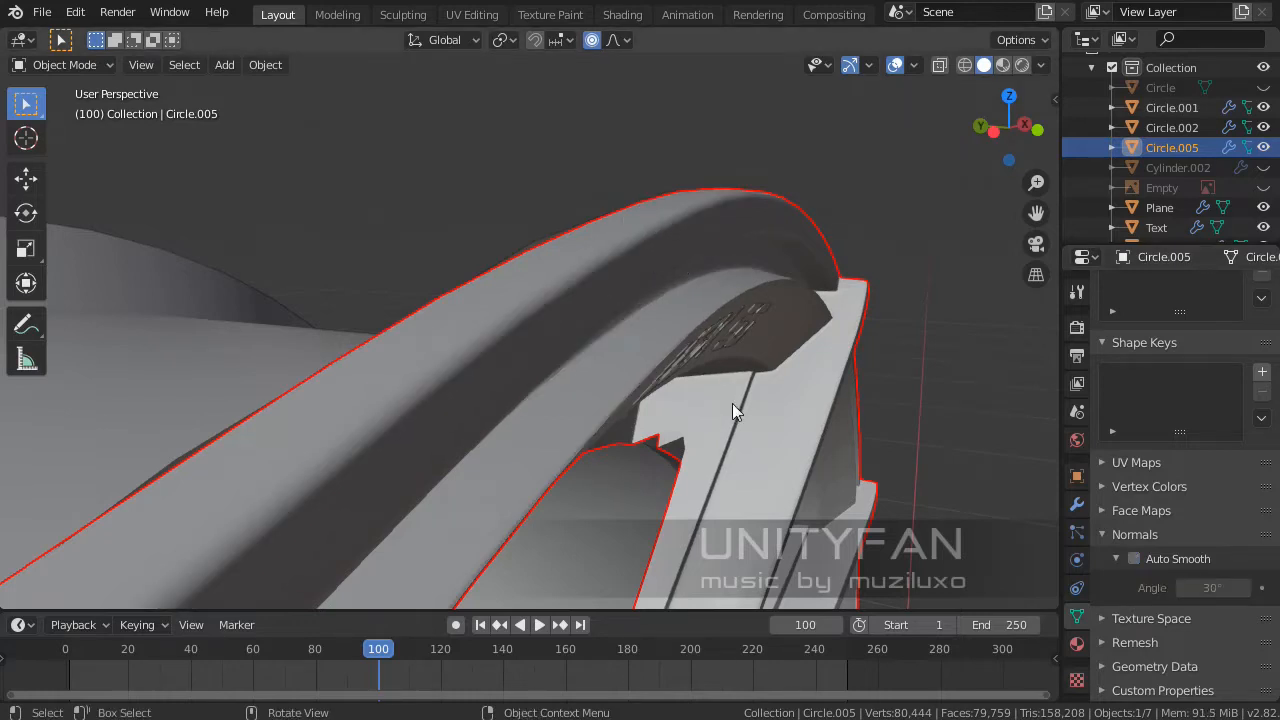
# - Switch to the photo viewer showing R VOX50 CGP2.jpg, examine the reference wheel's outer rim and barrel transition, and return to Blender
pyautogui.hotkey('alt', 'Tab')
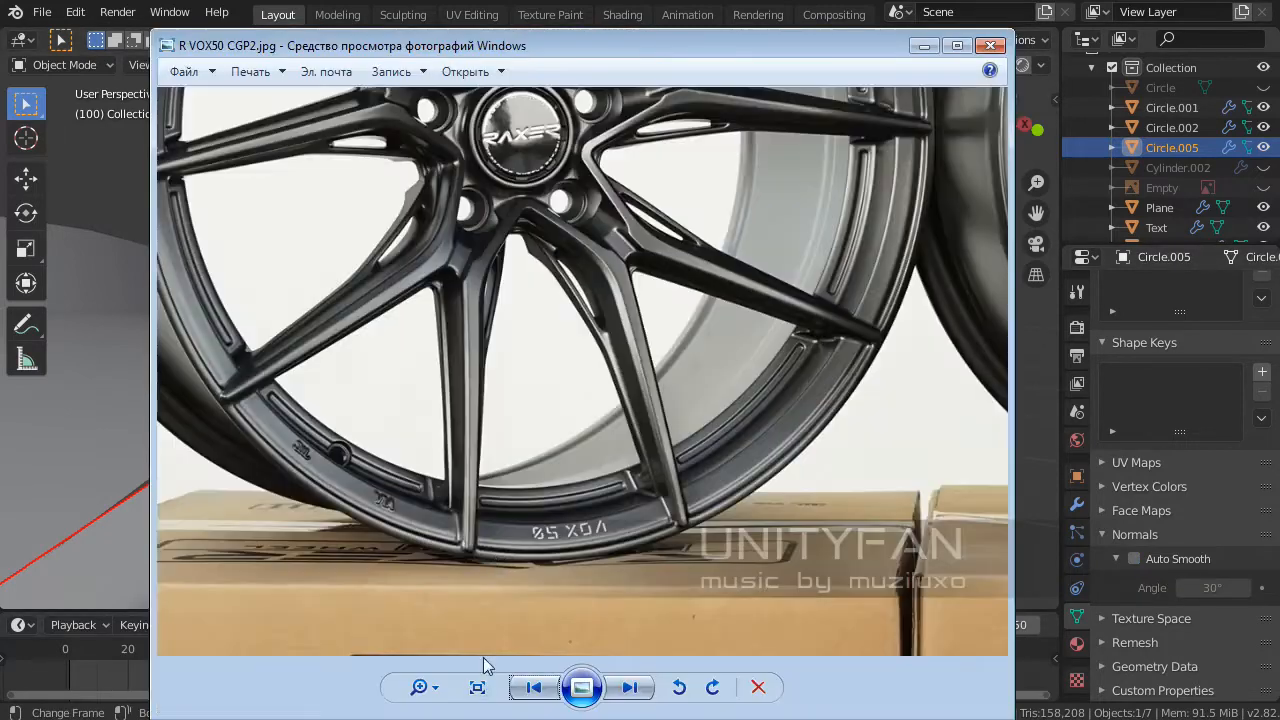
pyautogui.moveTo(497, 428); pyautogui.dragTo(707, 536)
pyautogui.moveTo(431, 296); pyautogui.dragTo(478, 504)
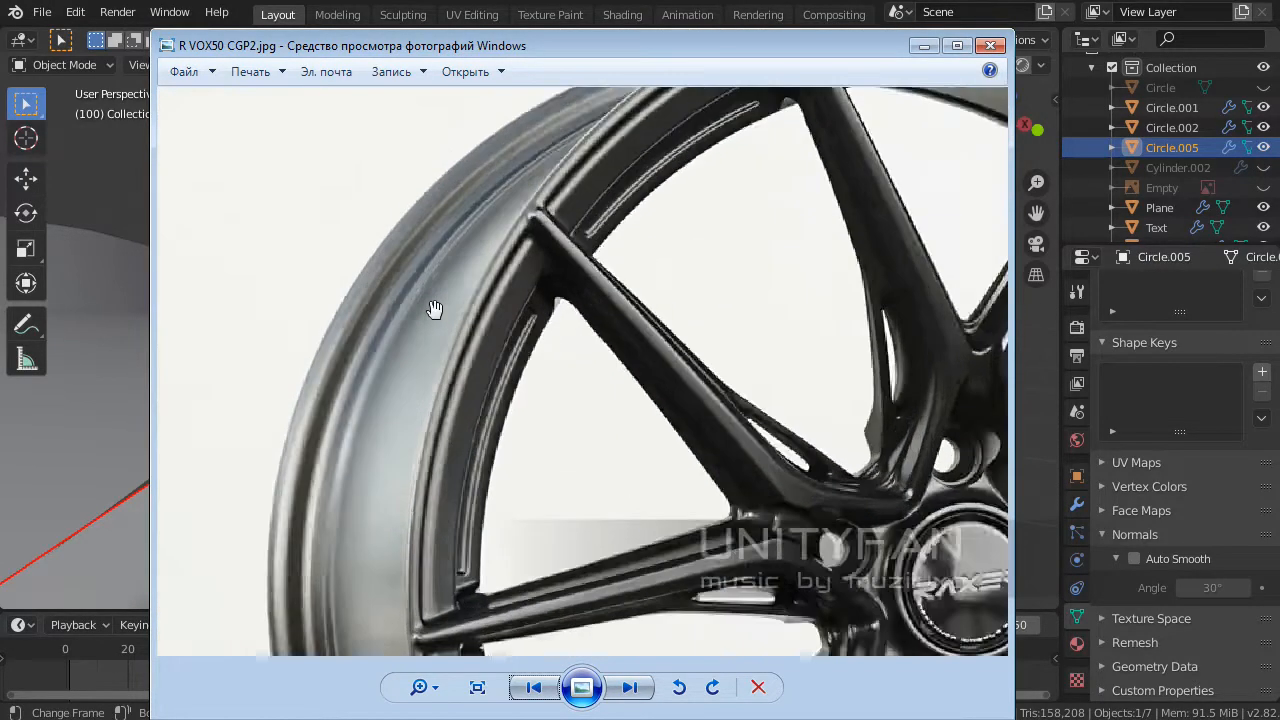
pyautogui.moveTo(431, 306); pyautogui.dragTo(531, 378)
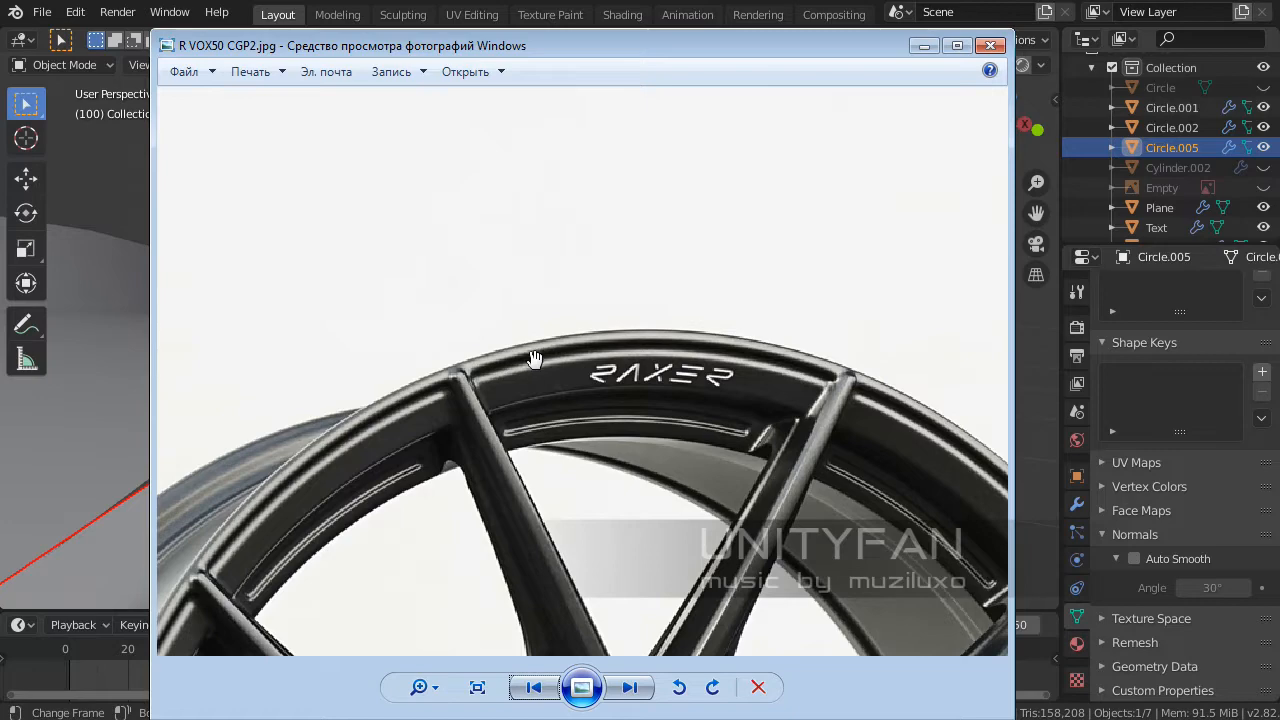
pyautogui.moveTo(534, 360); pyautogui.dragTo(669, 263)
pyautogui.scroll(-2, 668, 254)
pyautogui.moveTo(709, 334); pyautogui.dragTo(665, 283)
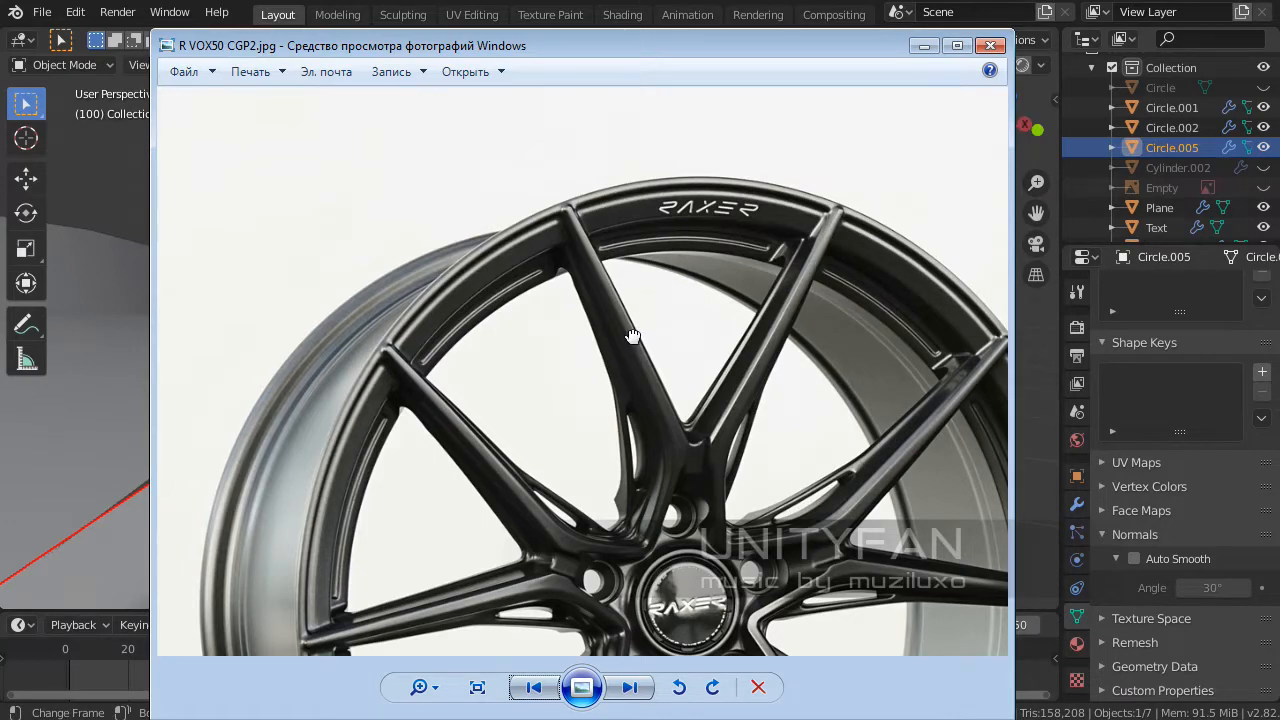
pyautogui.moveTo(632, 336); pyautogui.dragTo(607, 270)
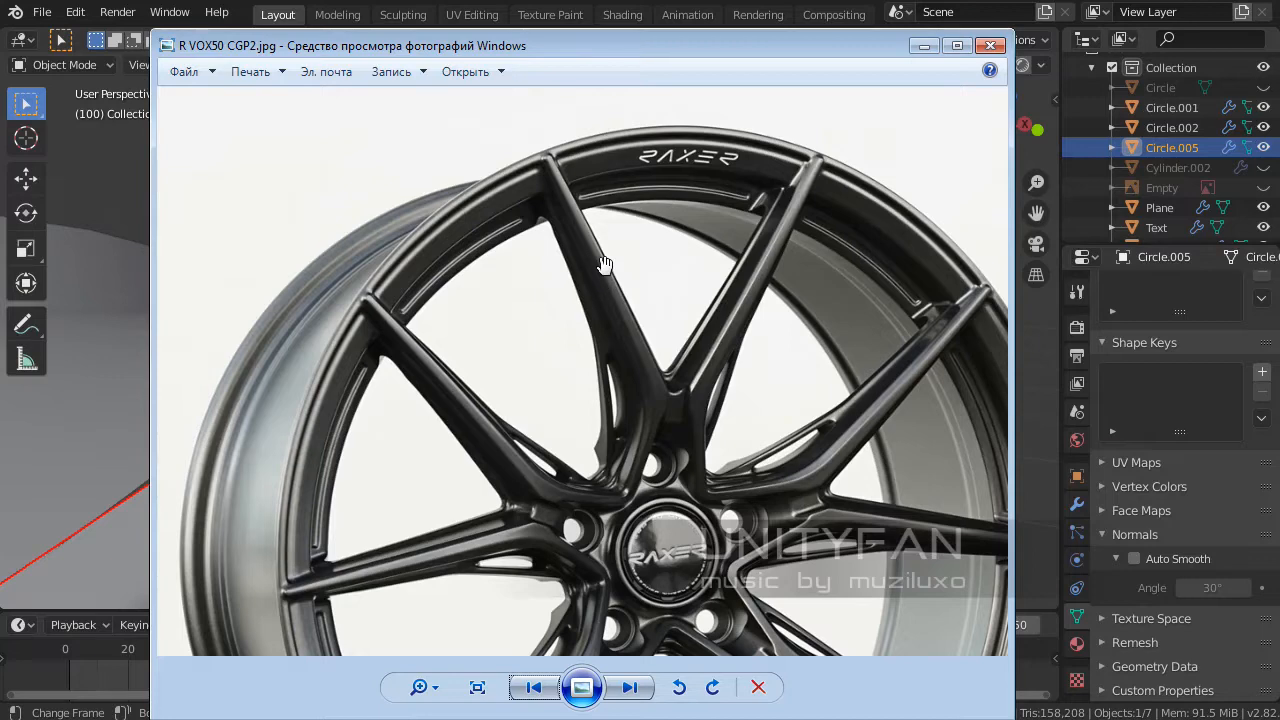
pyautogui.scroll(2, 604, 265)
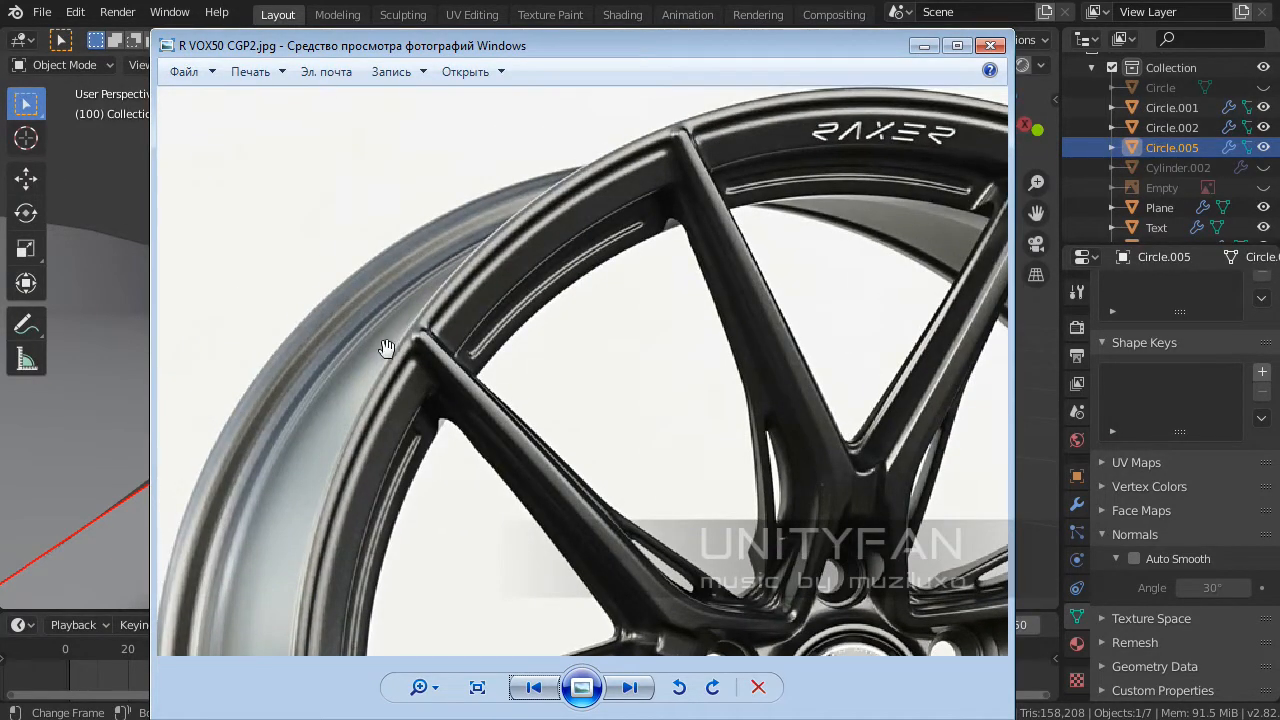
pyautogui.click(923, 46)
# - Add a single centred loop cut around the newly extruded outer strip of Circle.005's front ring in Edit Mode
pyautogui.moveTo(593, 241); pyautogui.dragTo(710, 177, button='middle')
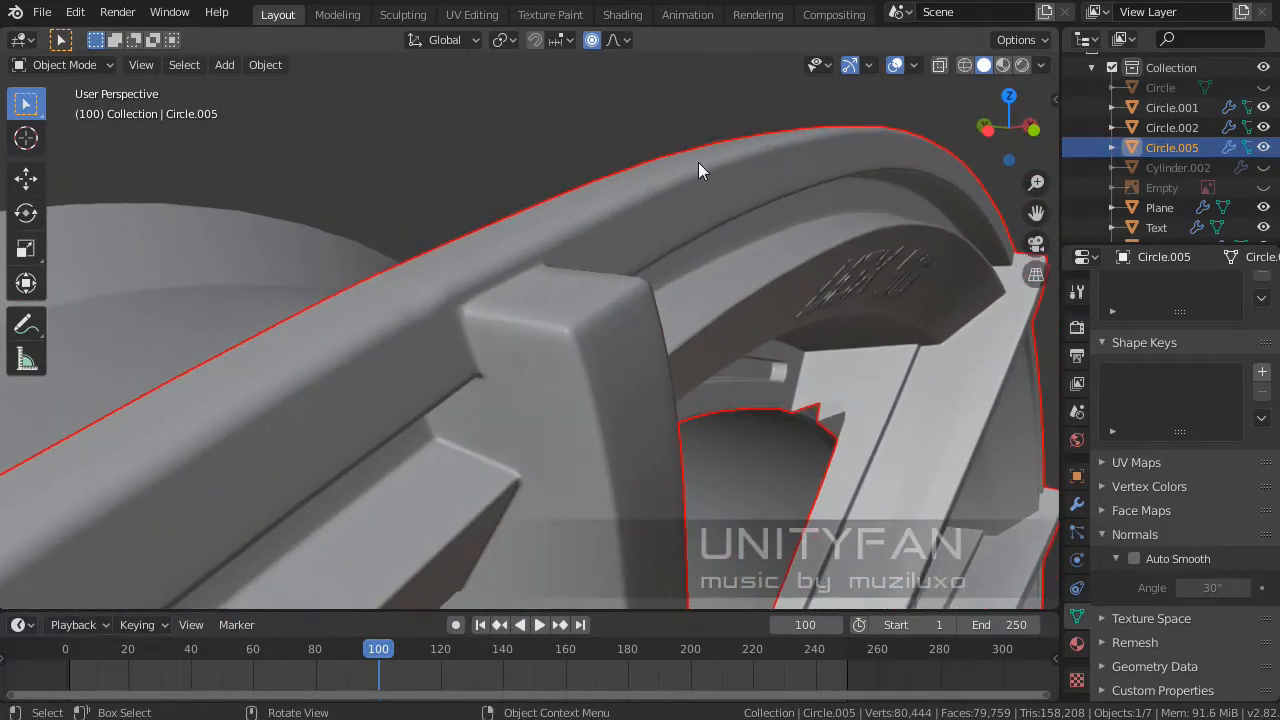
pyautogui.press('Tab')
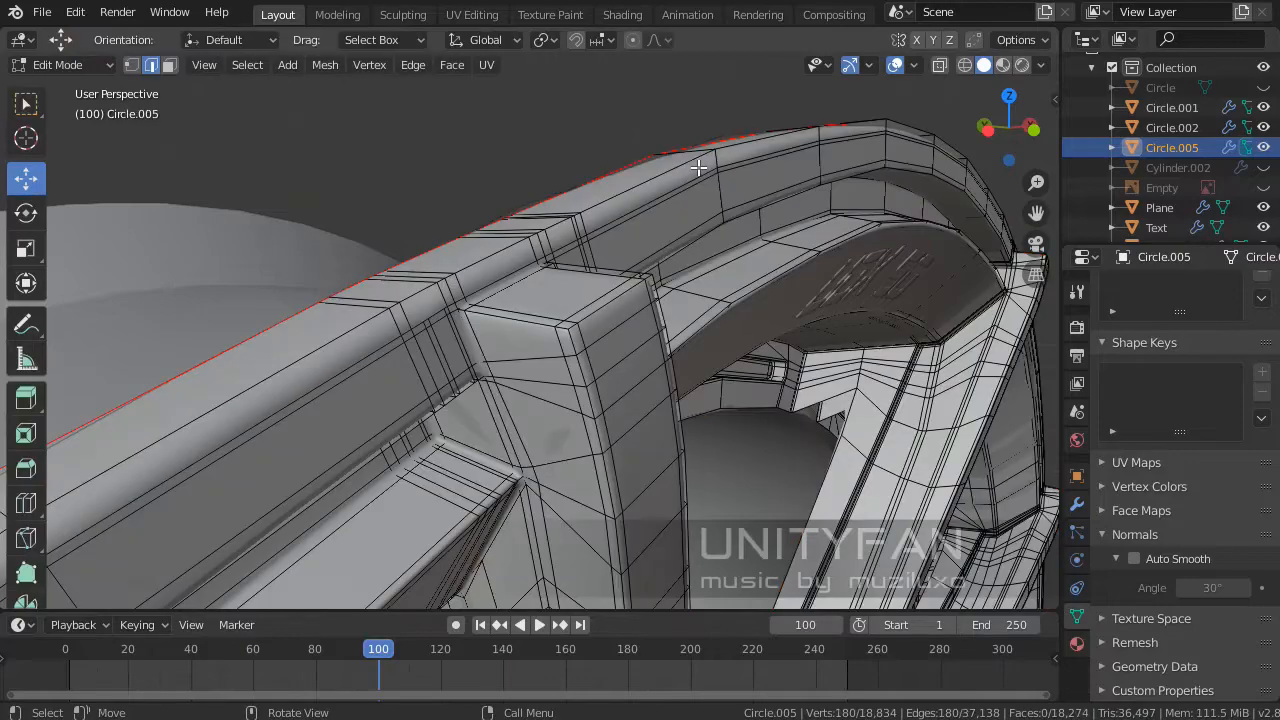
pyautogui.moveTo(704, 185); pyautogui.dragTo(505, 235, button='middle')
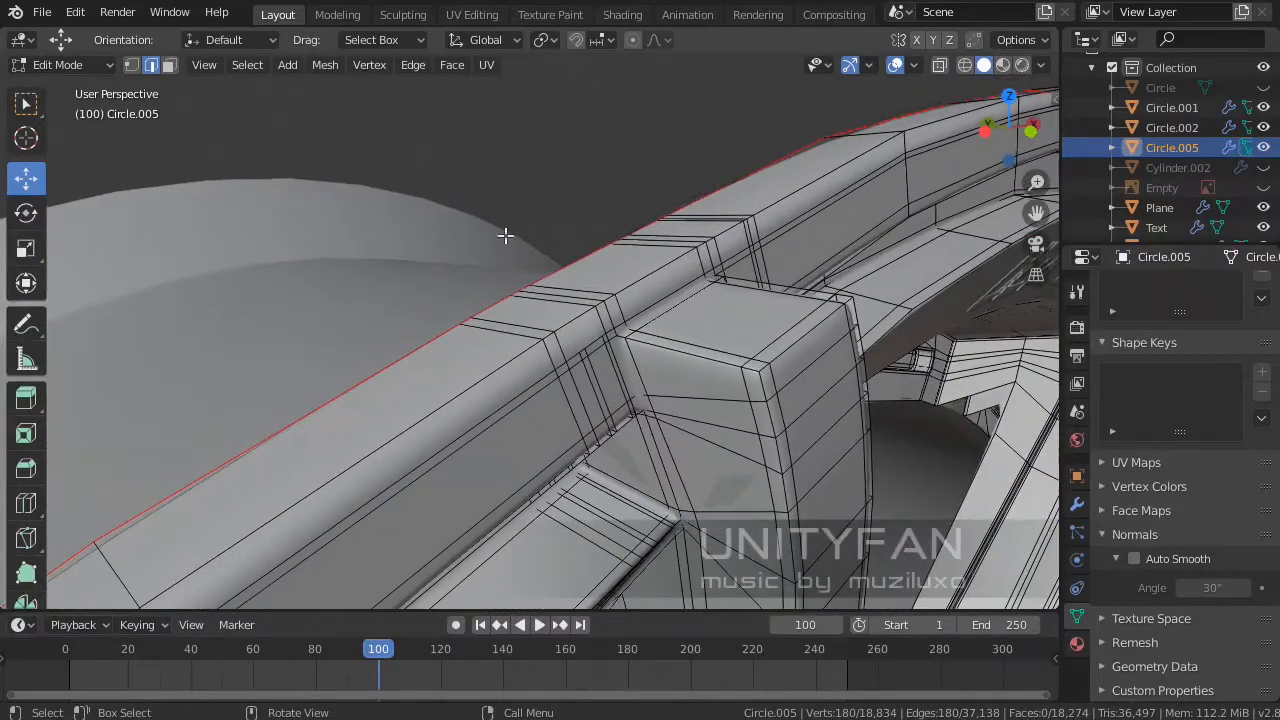
pyautogui.click(27, 501)
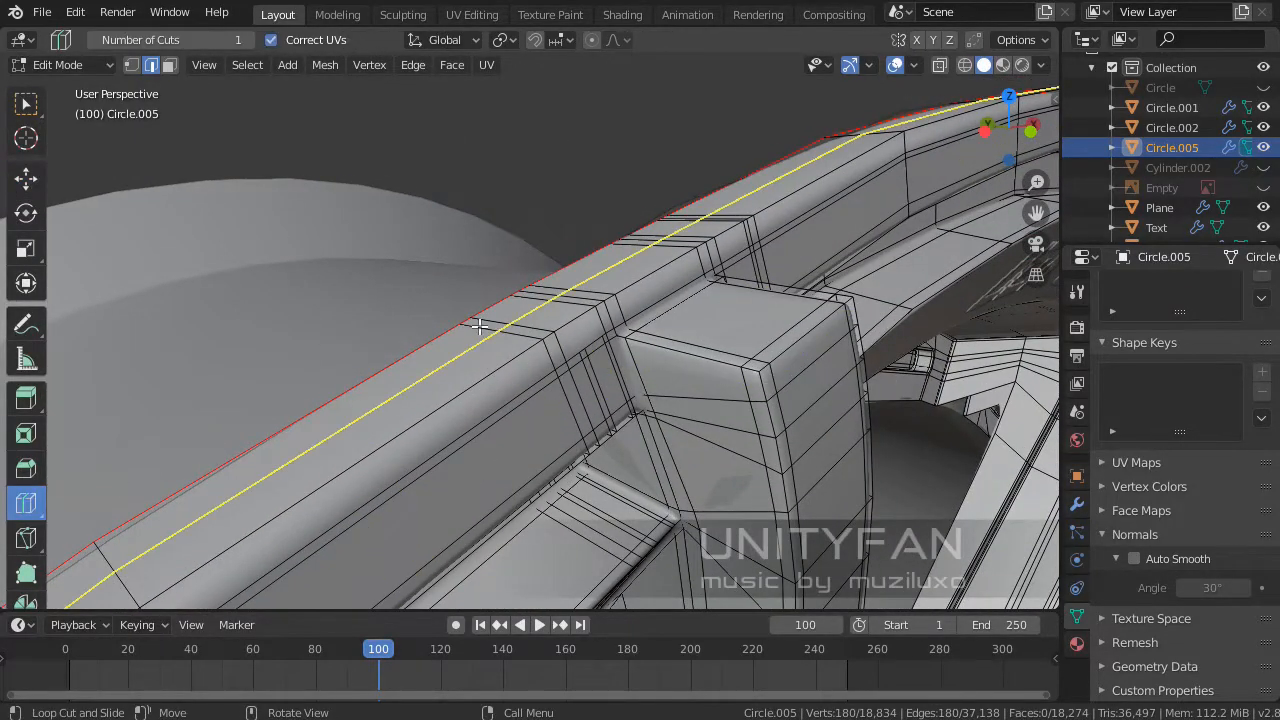
pyautogui.click(734, 248)
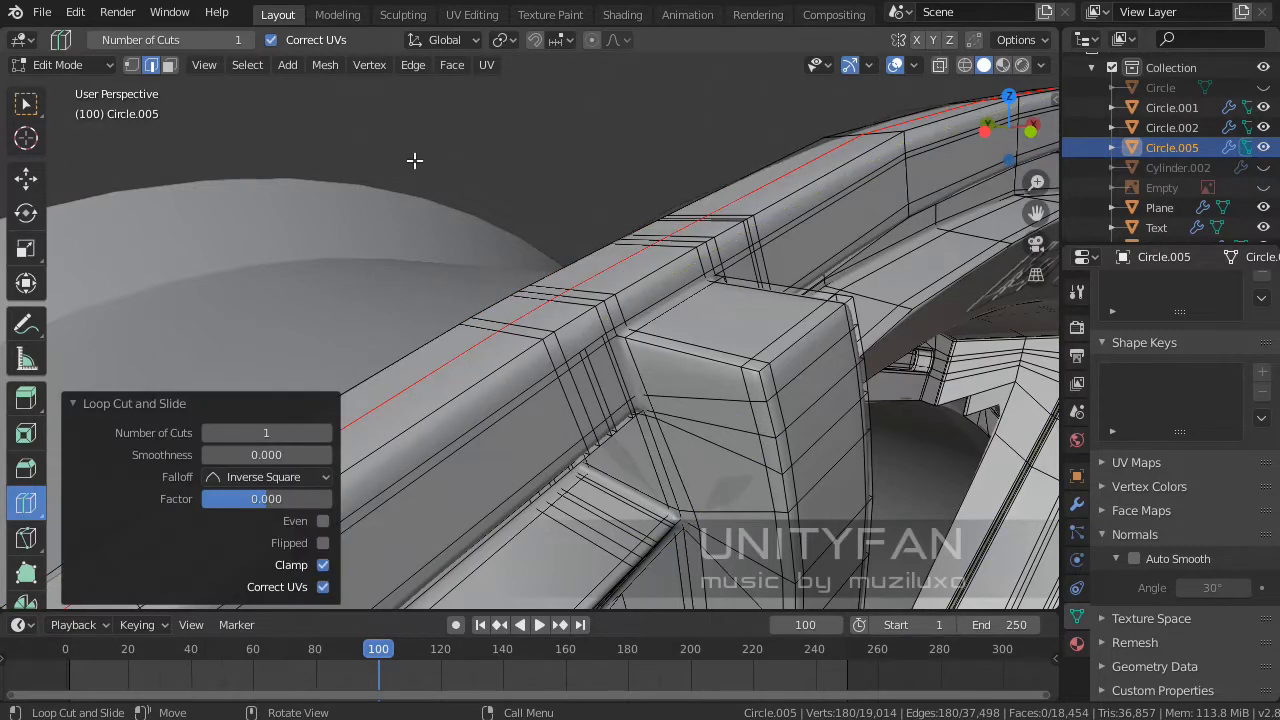
pyautogui.click(27, 178)
pyautogui.click(126, 404)
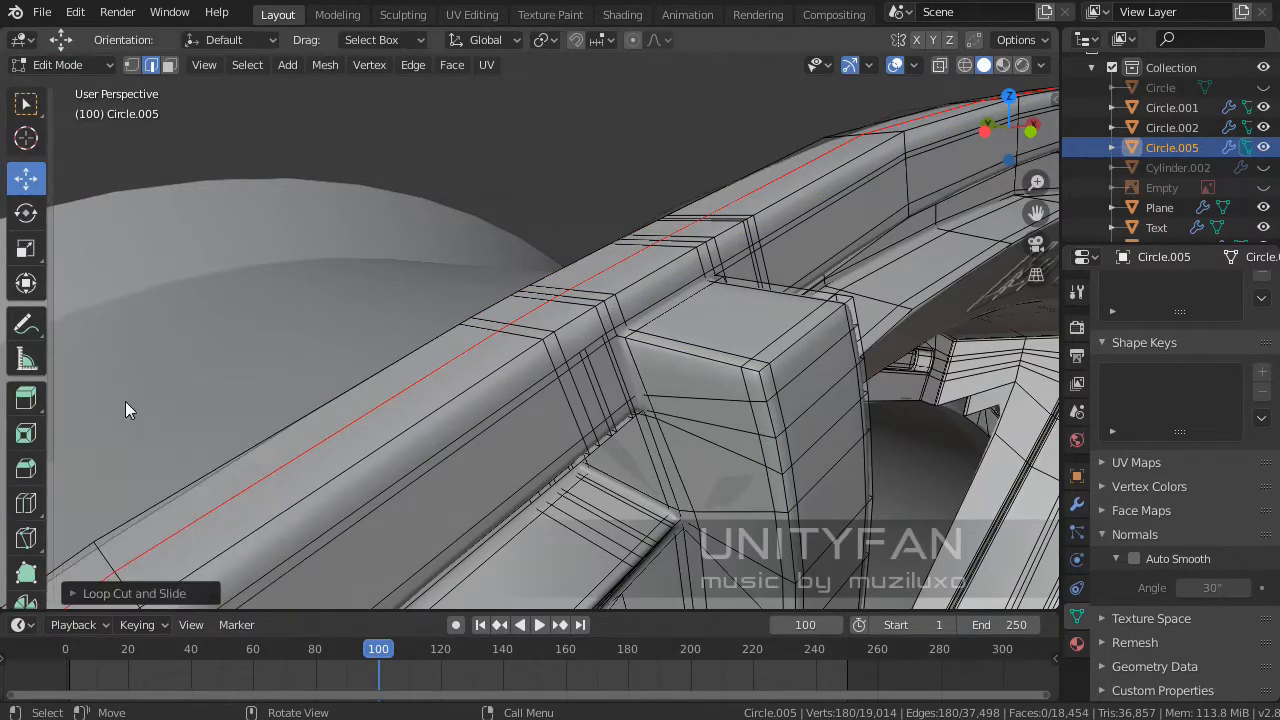
# - Scale the new edge loop slightly outward on the front ring and return to Object Mode
pyautogui.moveTo(126, 408); pyautogui.dragTo(567, 353, button='middle')
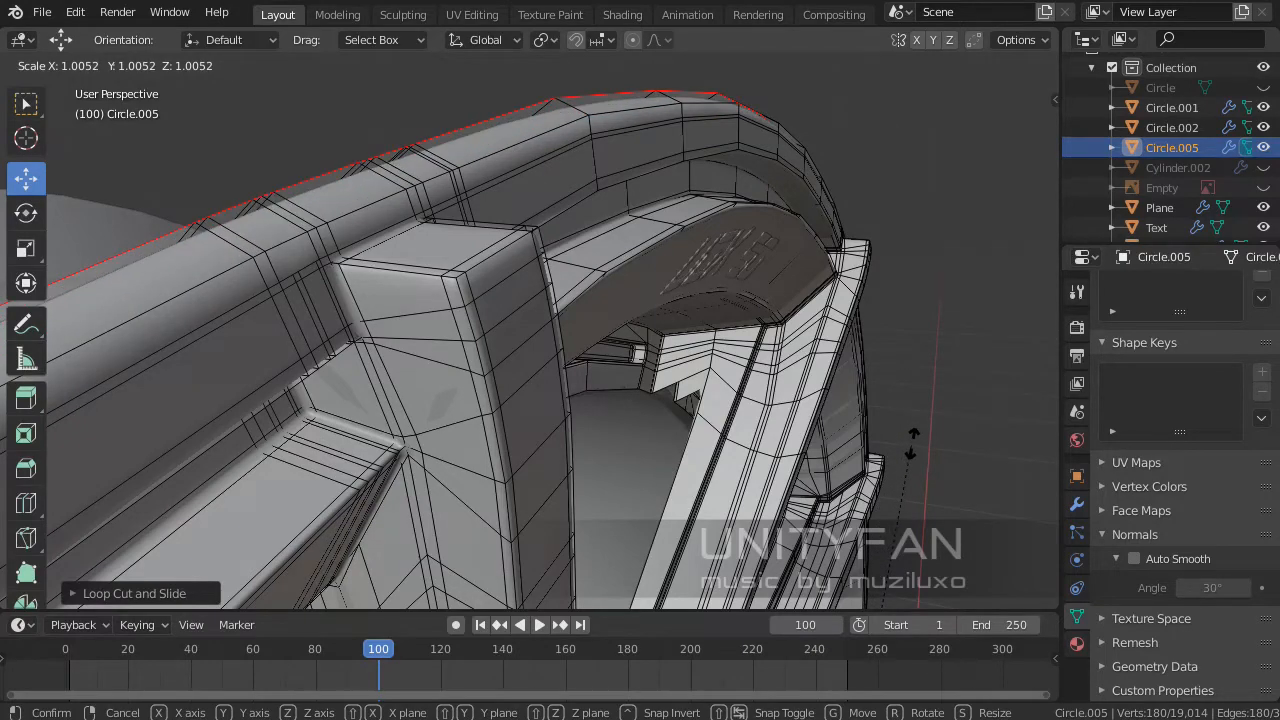
pyautogui.click(905, 441)
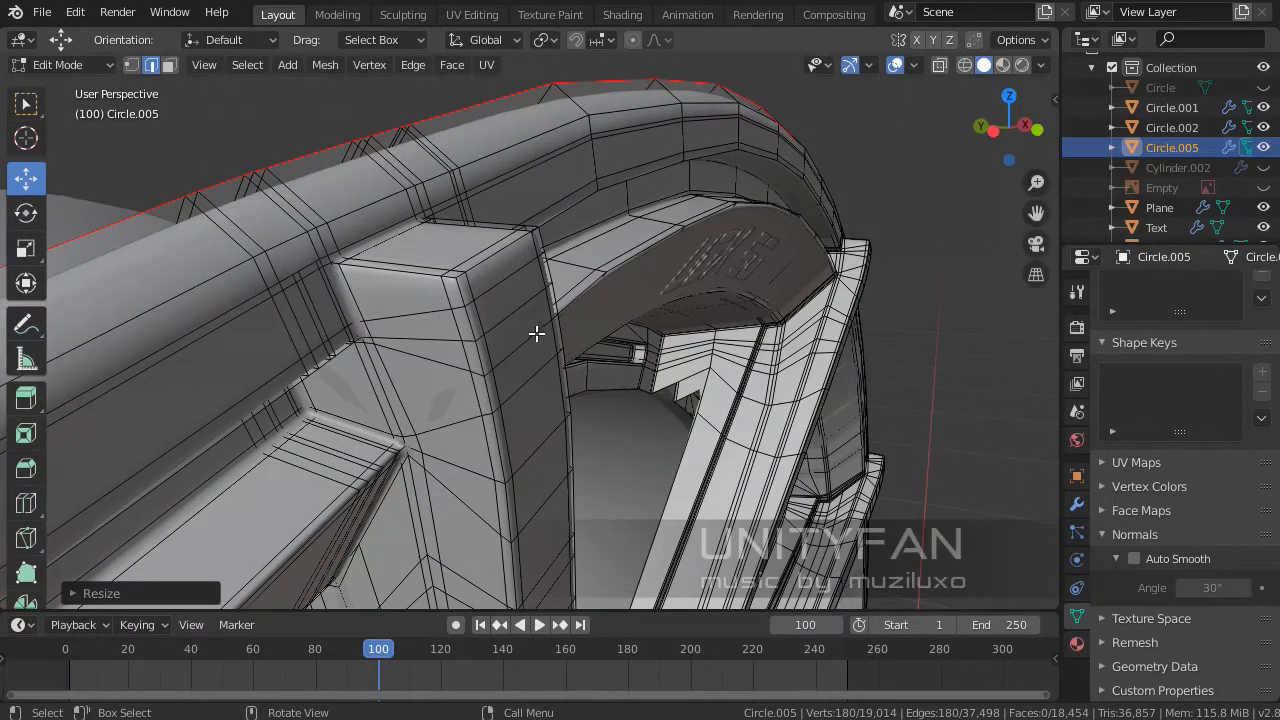
pyautogui.scroll(-8, 537, 333)
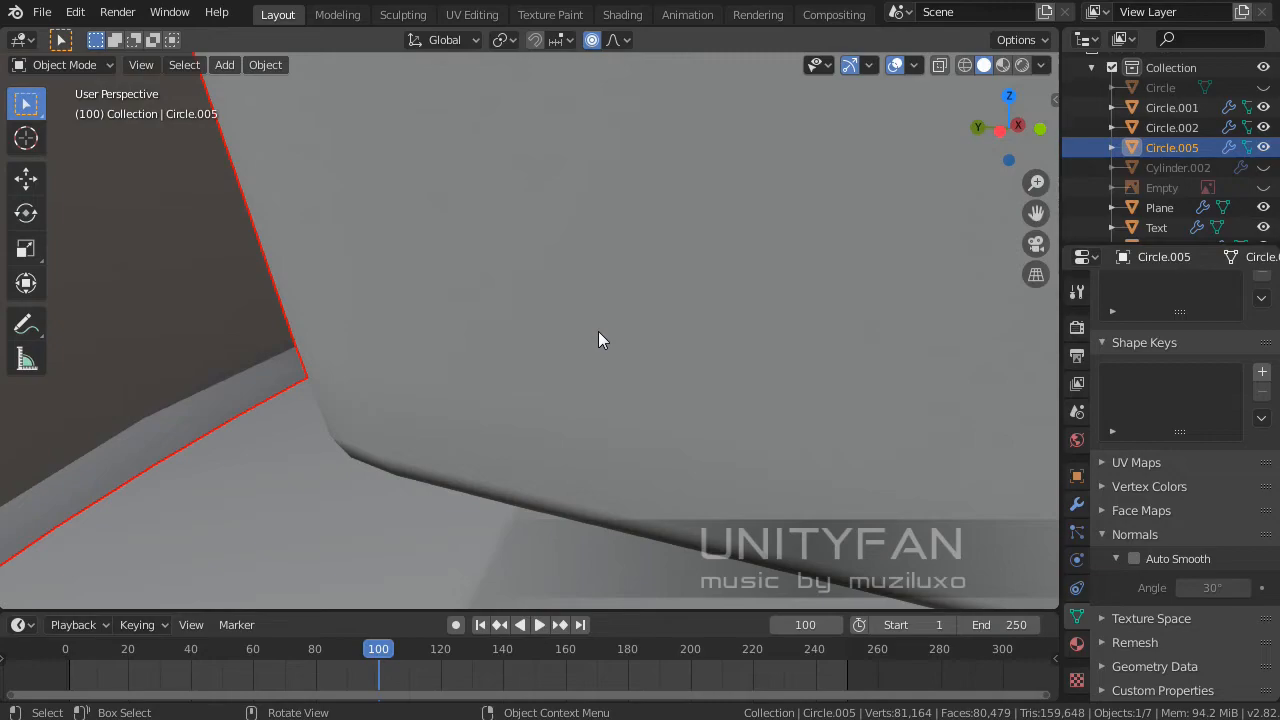
# - Inspect the spoke ring, the valve stem's junction with it, and the barrel from several angles
pyautogui.moveTo(598, 331); pyautogui.dragTo(745, 220, button='middle')
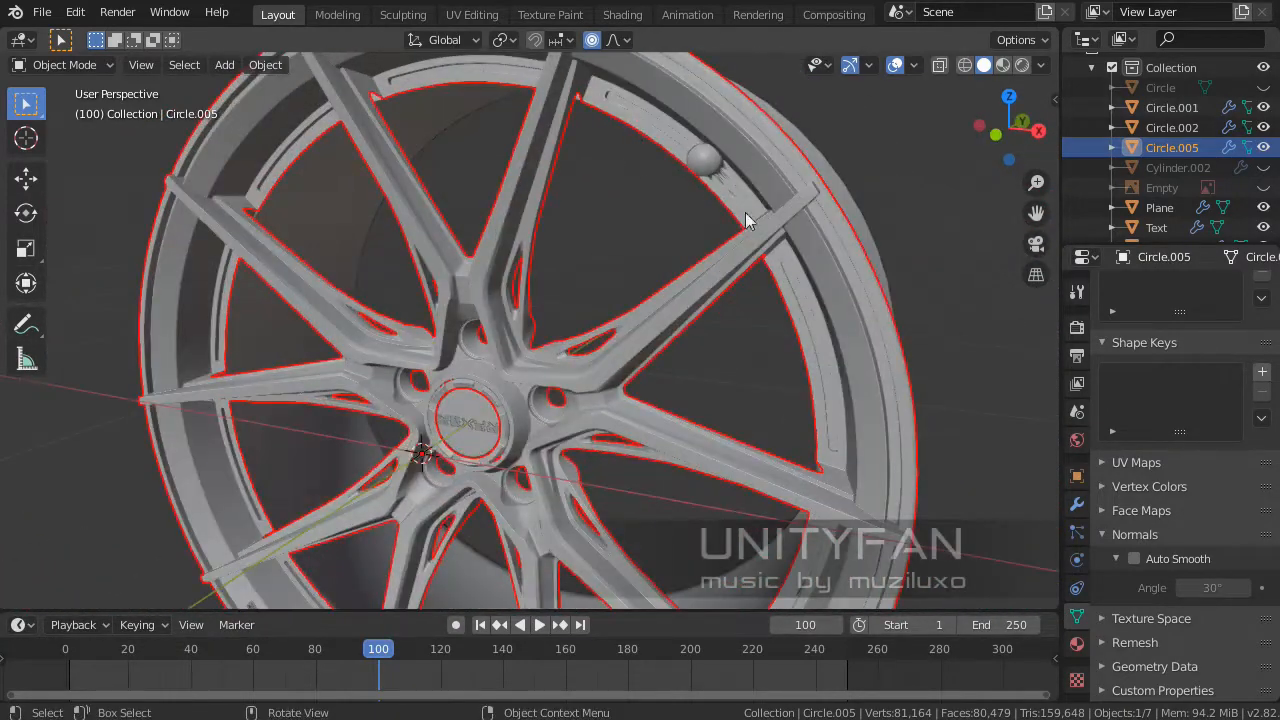
pyautogui.click(948, 318)
pyautogui.moveTo(830, 310); pyautogui.dragTo(620, 393, button='middle')
pyautogui.scroll(4, 675, 254)
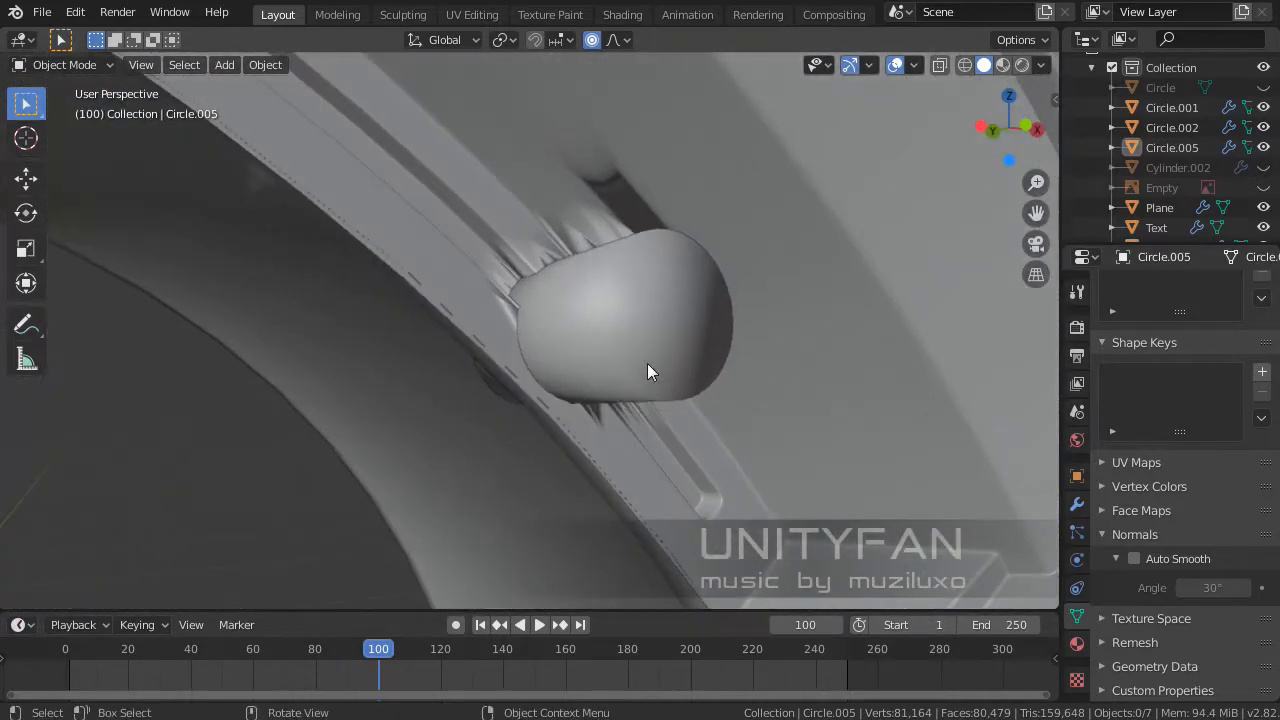
pyautogui.scroll(-8, 543, 349)
pyautogui.moveTo(551, 349); pyautogui.dragTo(743, 257, button='middle')
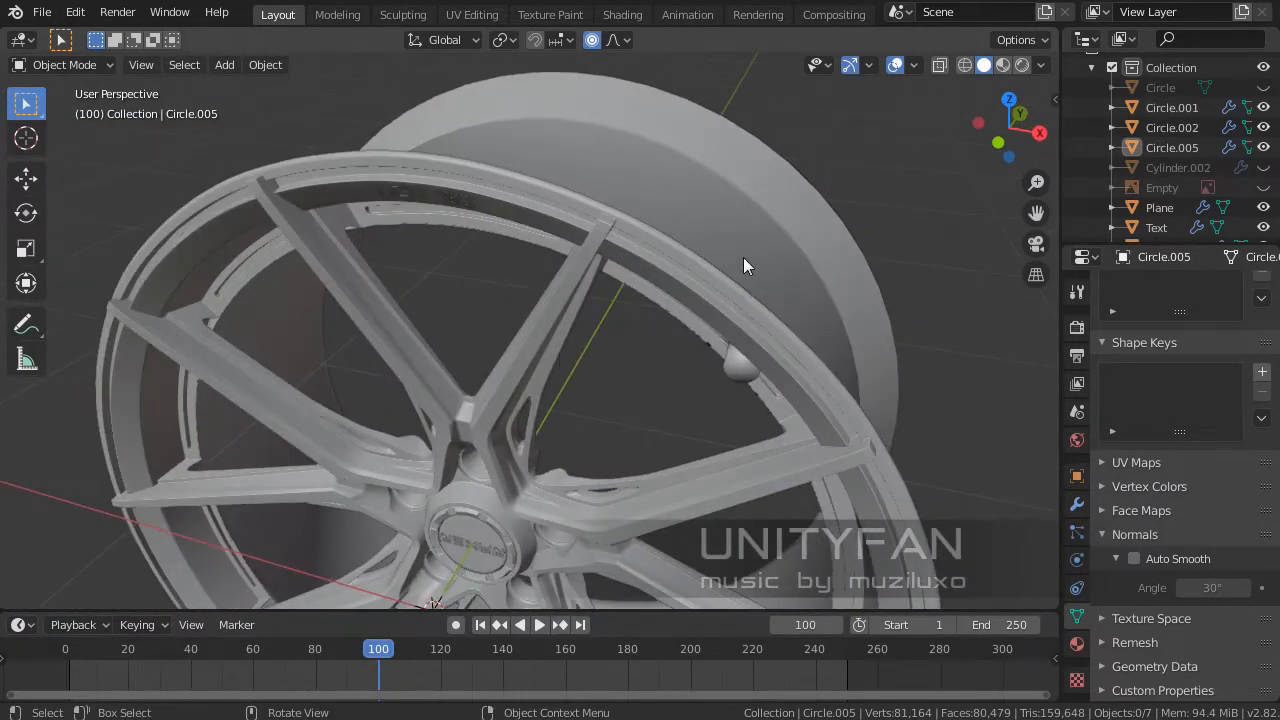
pyautogui.click(743, 258)
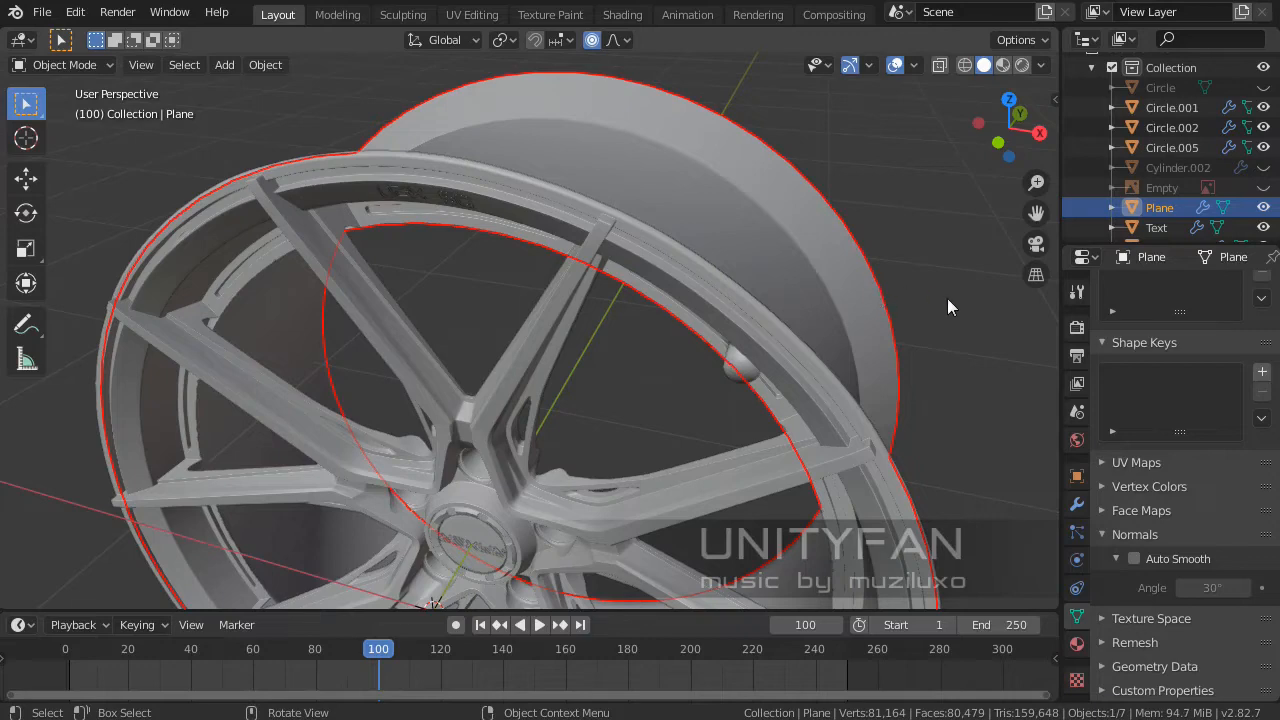
# - Deselect everything and switch the viewport to Material Preview shading to view the wheel's front and barrel
pyautogui.click(924, 311)
pyautogui.click(1001, 65)
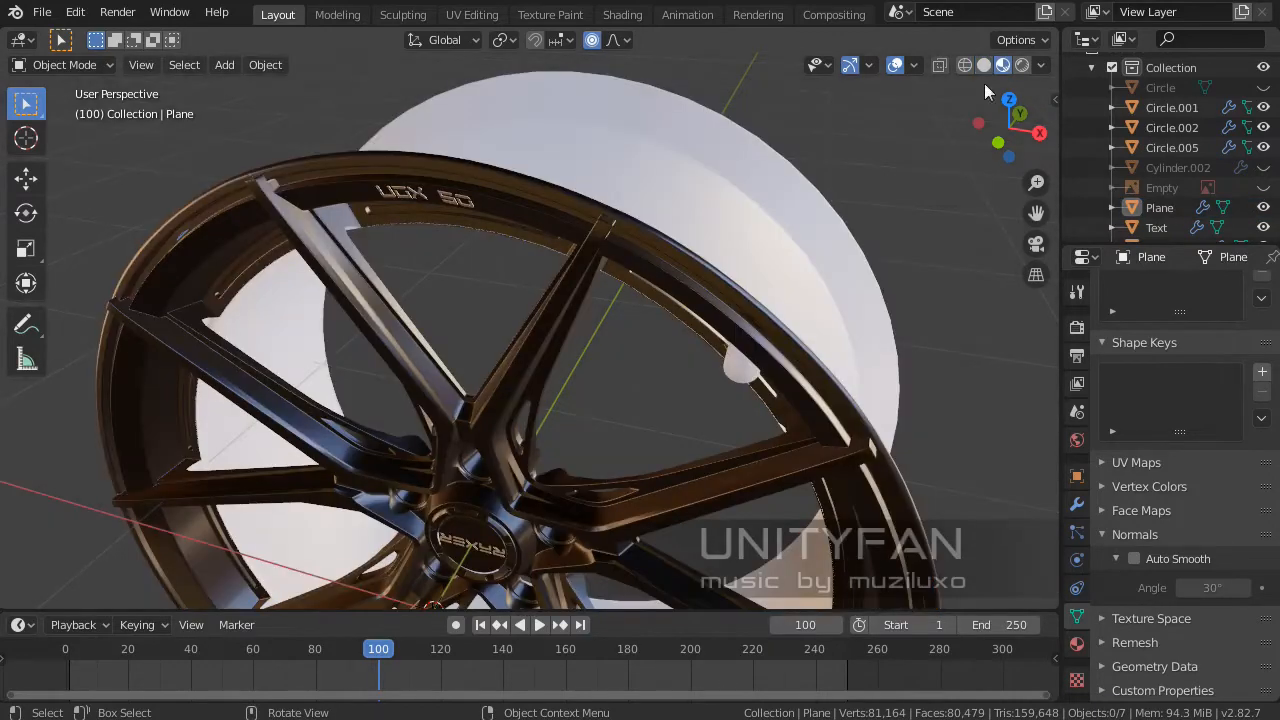
pyautogui.moveTo(900, 160)
pyautogui.mouseDown(button='middle')
pyautogui.moveTo(496, 304)
pyautogui.moveTo(727, 210)
pyautogui.moveTo(714, 239)
pyautogui.mouseUp(button='middle')
# - Assign Circle.005's existing Material to the barrel object Plane and check its look from the front
pyautogui.click(714, 239)
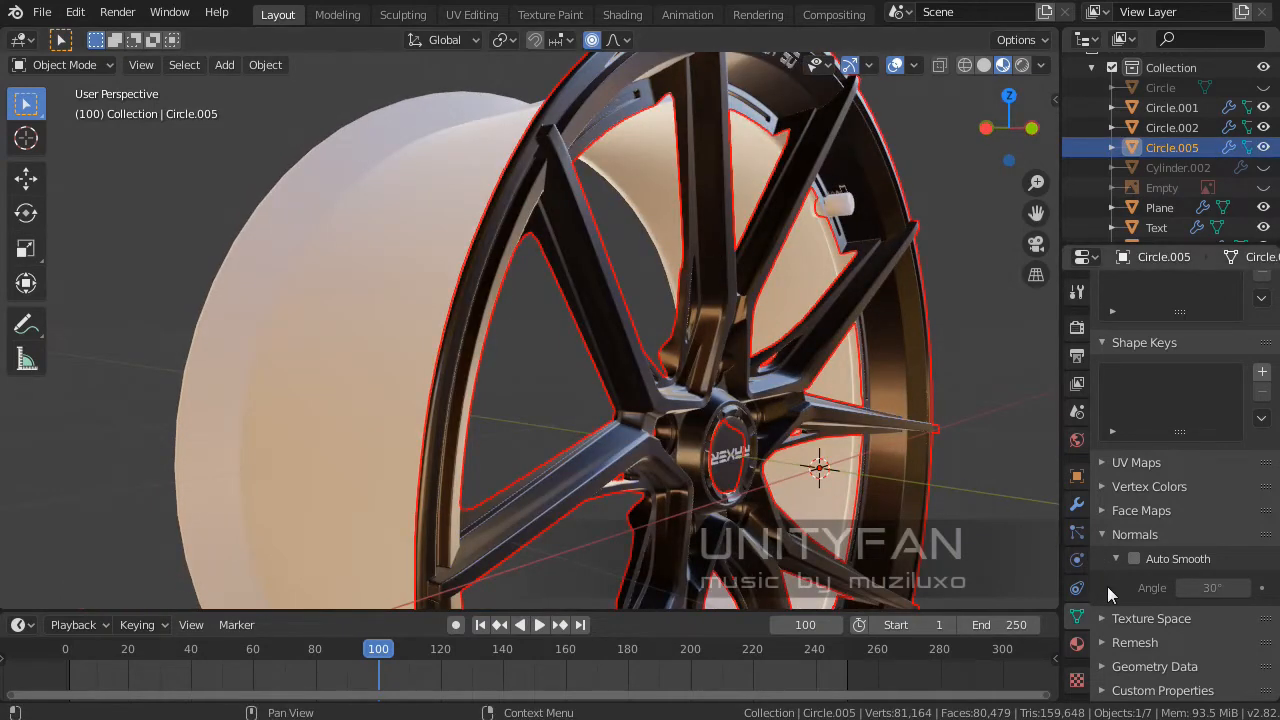
pyautogui.click(1077, 644)
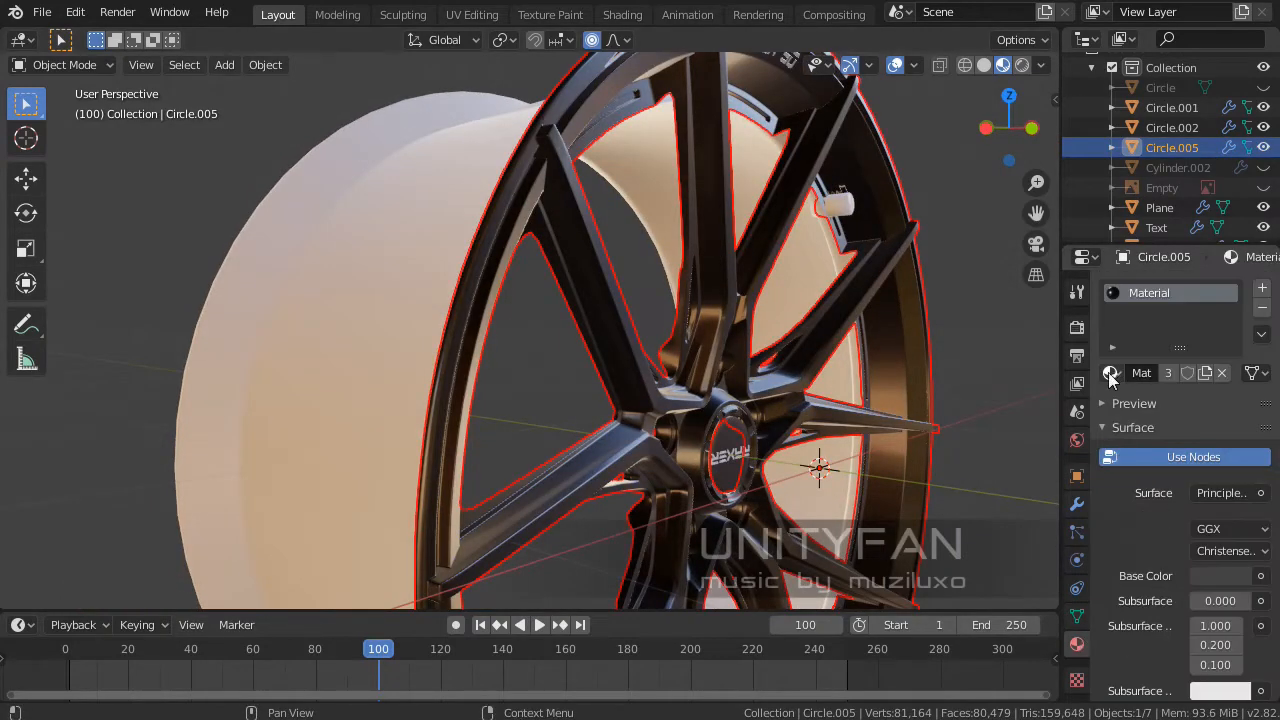
pyautogui.moveTo(1110, 375); pyautogui.dragTo(436, 376)
pyautogui.moveTo(436, 376); pyautogui.dragTo(971, 390, button='middle')
pyautogui.click(971, 390)
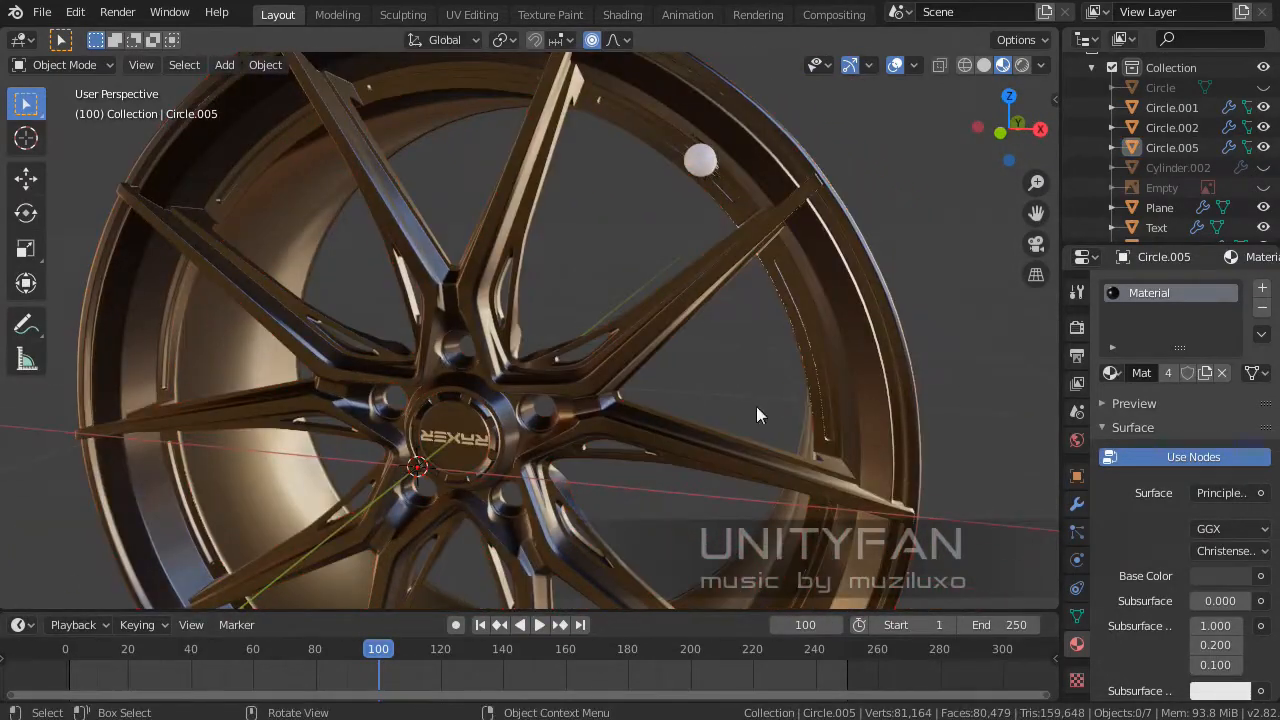
pyautogui.moveTo(756, 413); pyautogui.dragTo(1006, 451, button='middle')
pyautogui.click(686, 433)
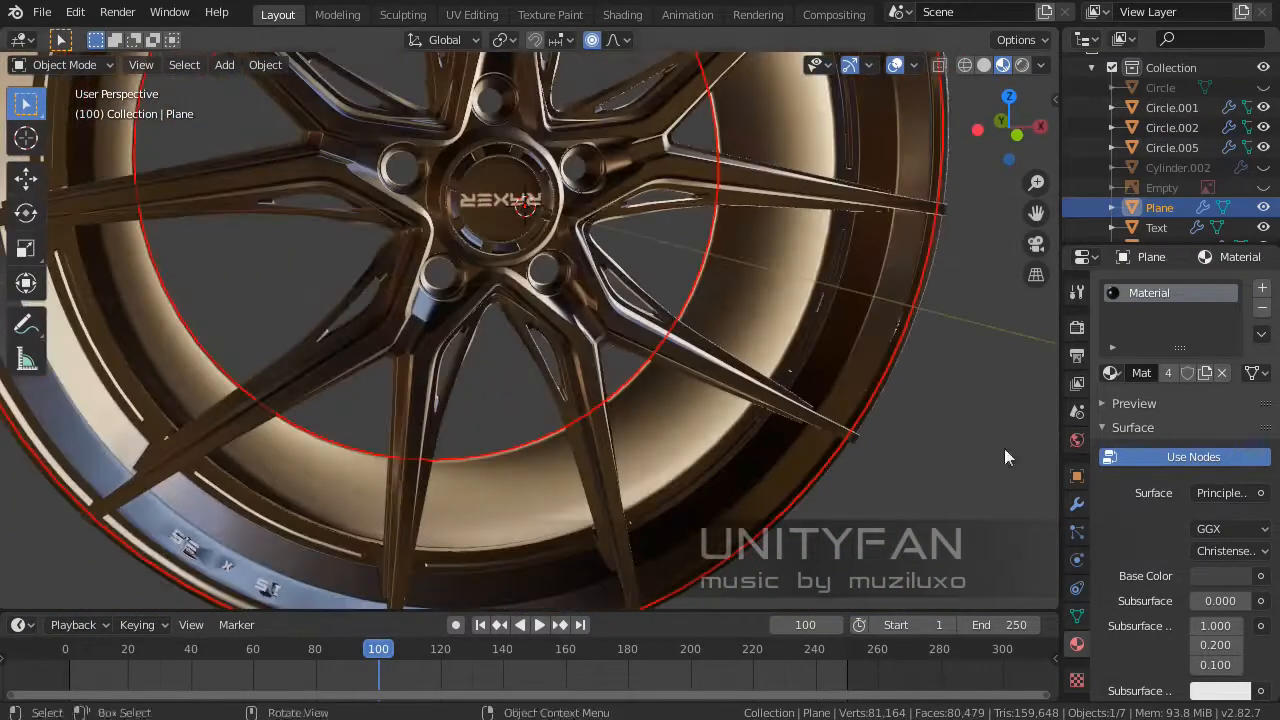
# - Enable Ambient Occlusion, Bloom and Screen Space Reflections in the Eevee render settings
pyautogui.click(1077, 329)
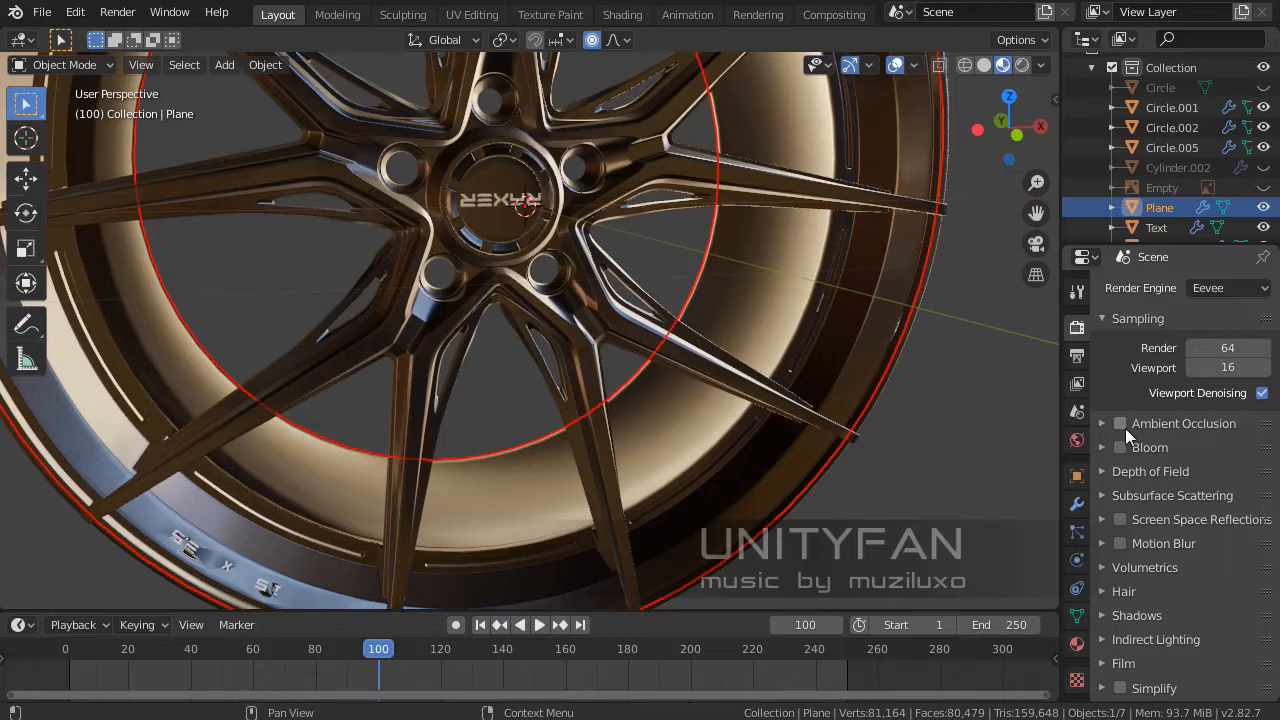
pyautogui.click(1121, 423)
pyautogui.click(1121, 447)
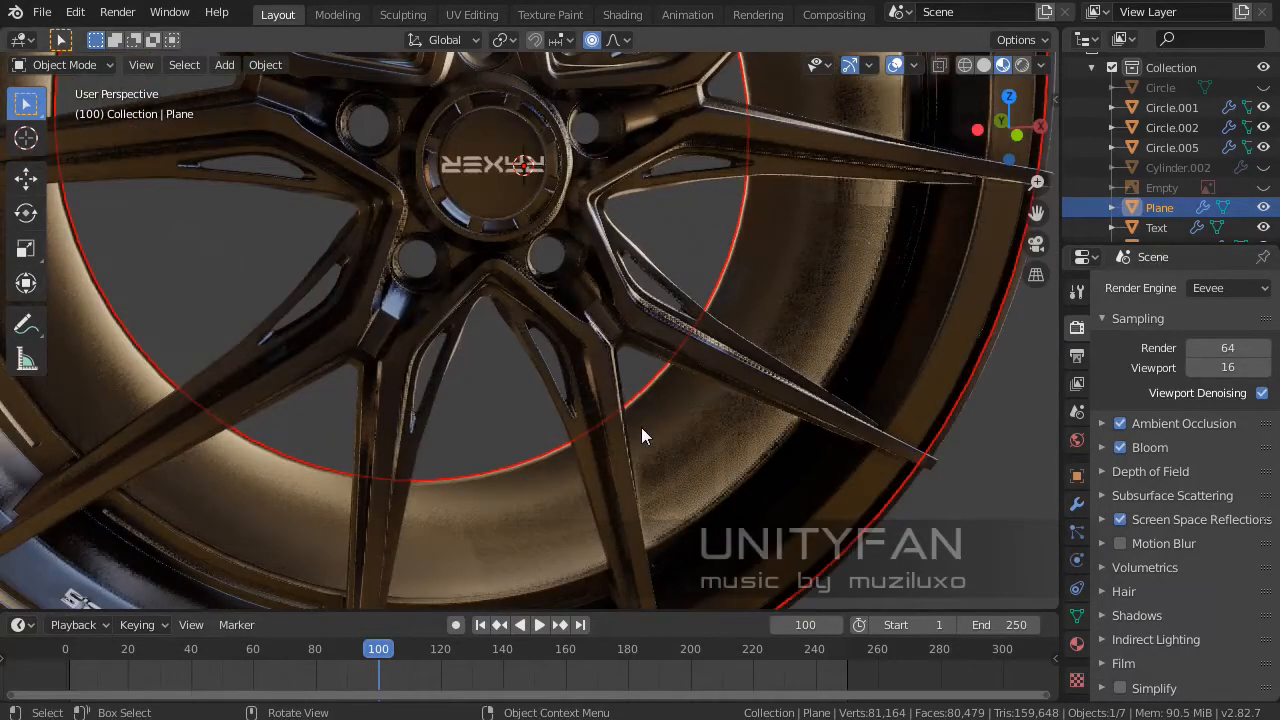
# - Examine the wheel's shading around the spokes, raised lettering, spoke tips and outer ring groove from several angles
pyautogui.moveTo(642, 428); pyautogui.dragTo(790, 505, button='middle')
pyautogui.scroll(6, 572, 476)
pyautogui.moveTo(651, 108); pyautogui.dragTo(898, 145, button='middle')
pyautogui.moveTo(793, 130); pyautogui.dragTo(532, 266, button='middle')
pyautogui.scroll(4, 463, 221)
pyautogui.keyDown('shift'); pyautogui.moveTo(463, 221); pyautogui.dragTo(650, 366, button='middle'); pyautogui.keyUp('shift')
pyautogui.scroll(4, 631, 324)
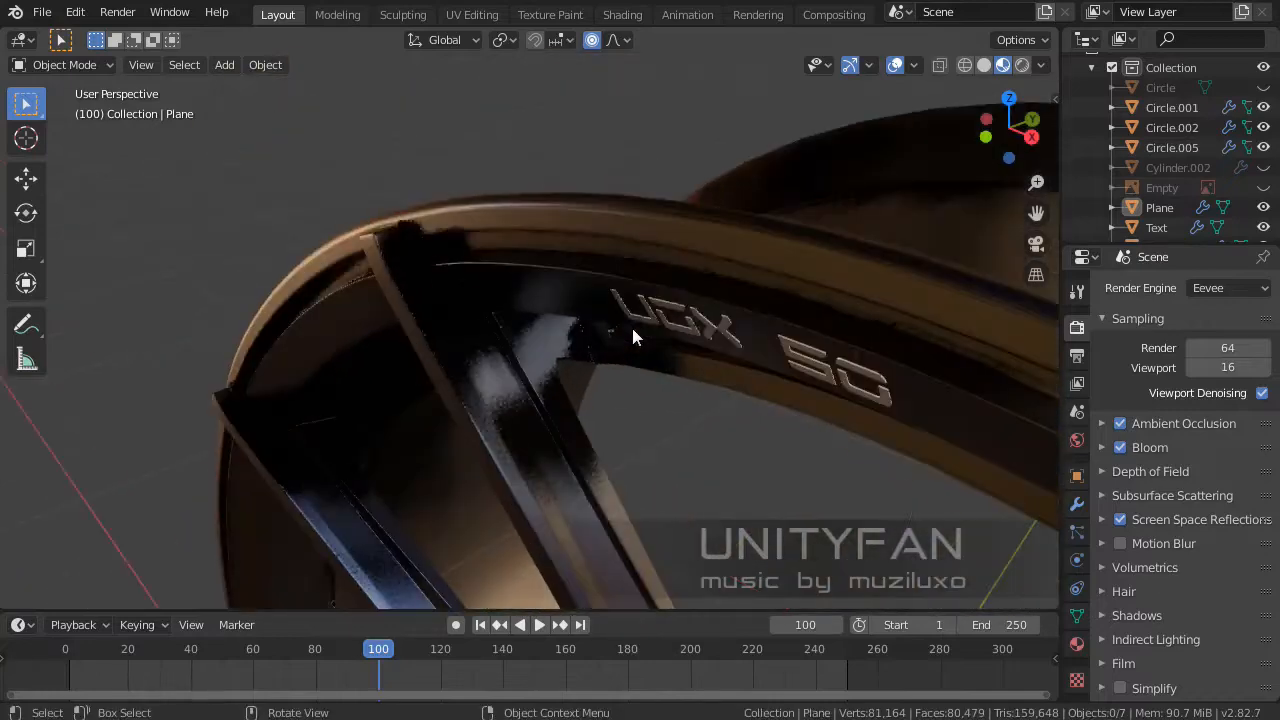
pyautogui.moveTo(631, 324); pyautogui.dragTo(494, 317, button='middle')
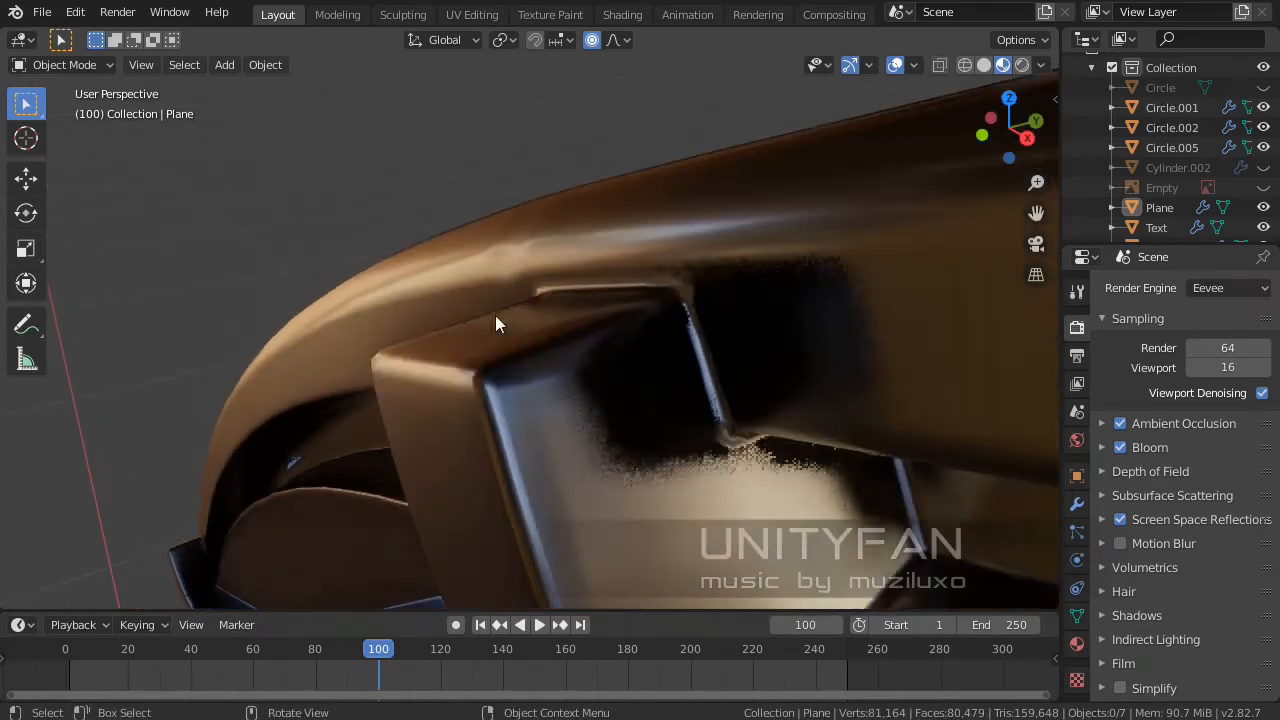
pyautogui.keyDown('shift'); pyautogui.moveTo(486, 257); pyautogui.dragTo(570, 319, button='middle'); pyautogui.keyUp('shift')
# - Select the spoke ring Circle.005 and check its triangular shading artifact with the Subdivision modifier's viewport display briefly turned off
pyautogui.press('Tab')
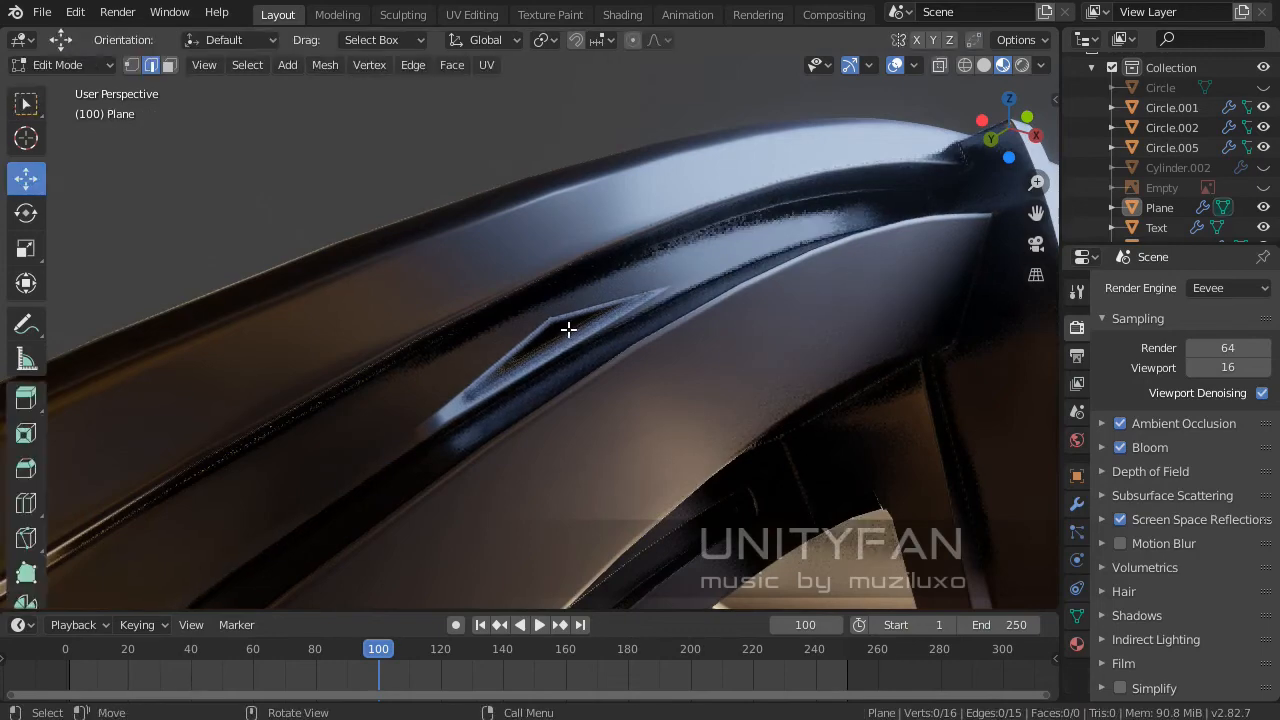
pyautogui.press('Tab')
pyautogui.click(585, 230)
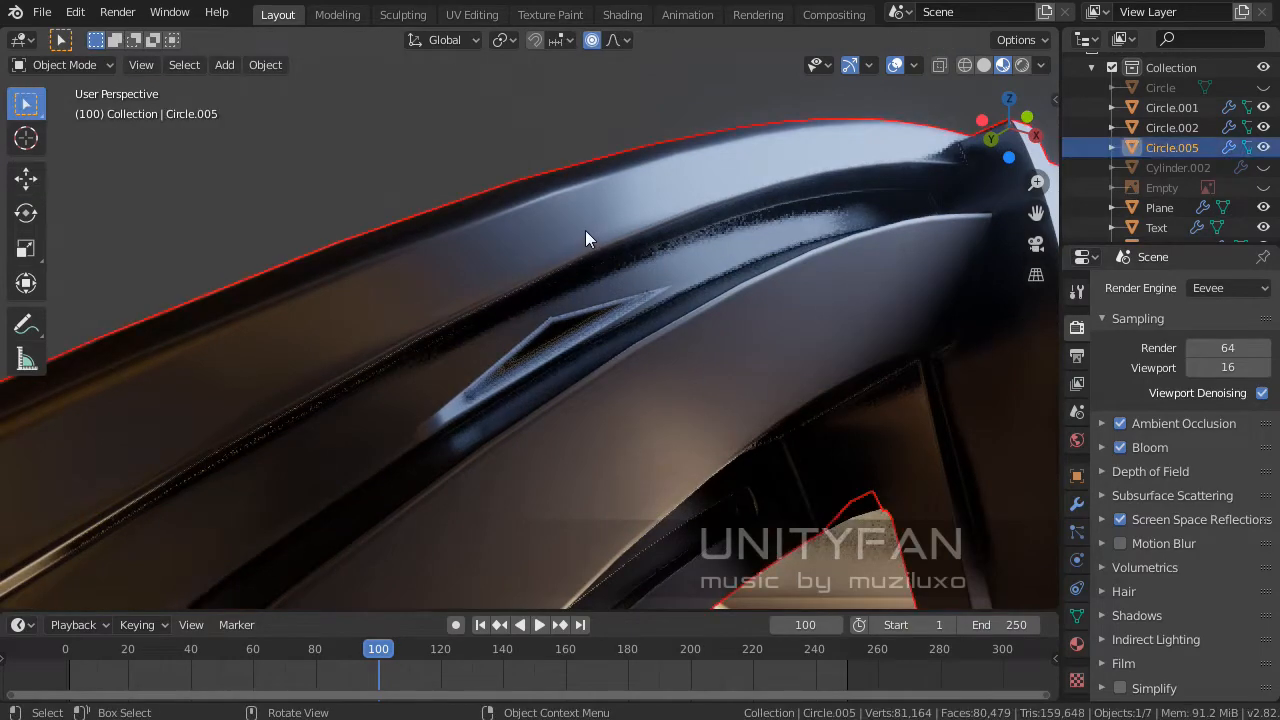
pyautogui.click(1076, 505)
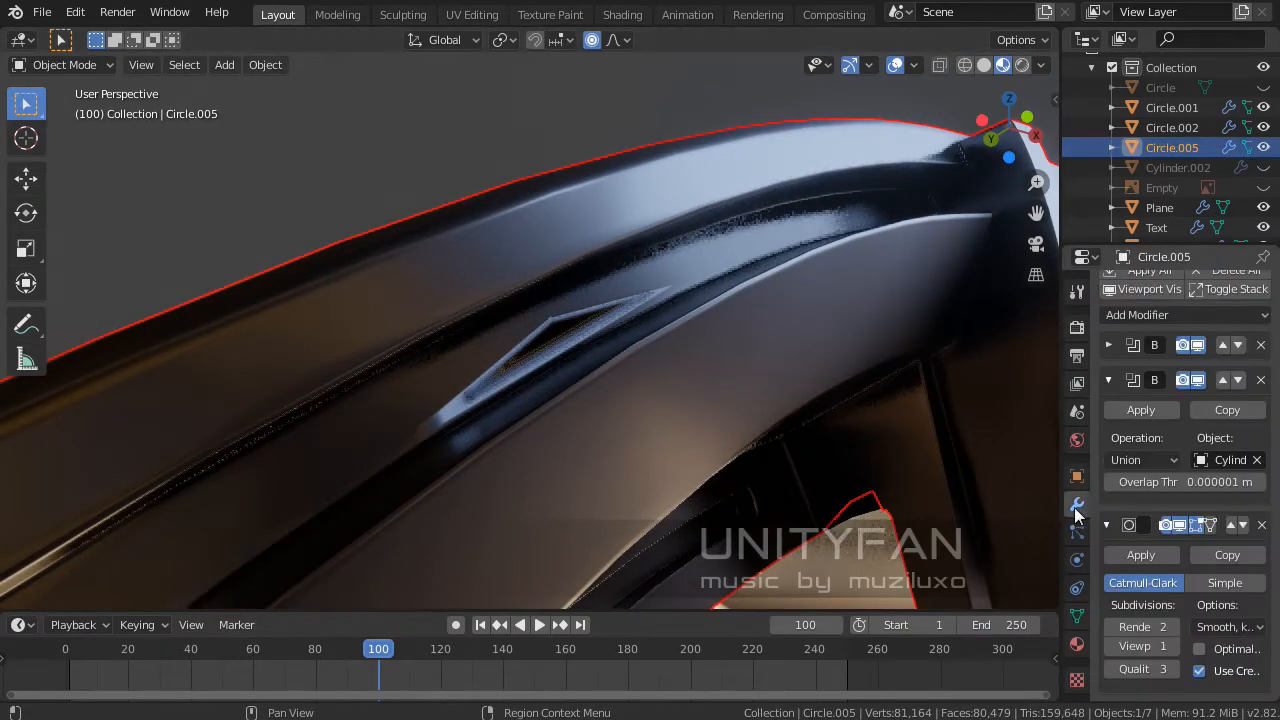
pyautogui.click(1181, 524)
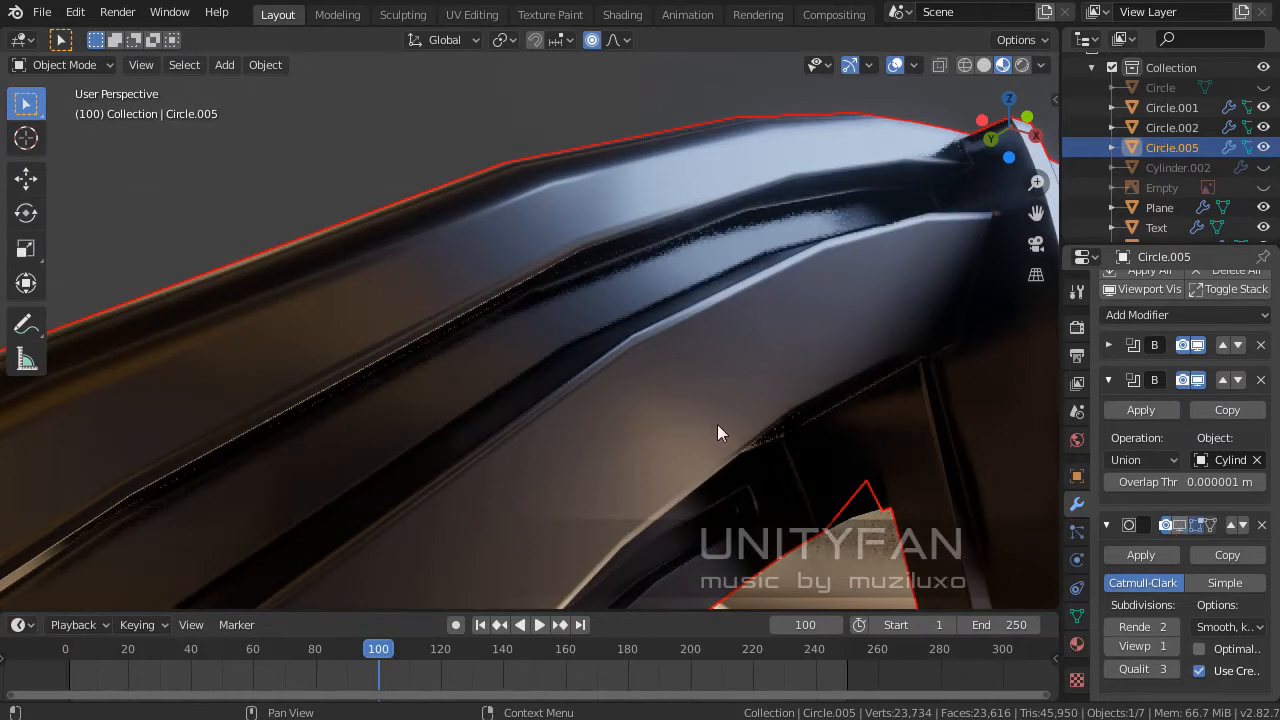
pyautogui.hotkey('ctrl', 'z')
pyautogui.moveTo(605, 428); pyautogui.dragTo(509, 406, button='middle')
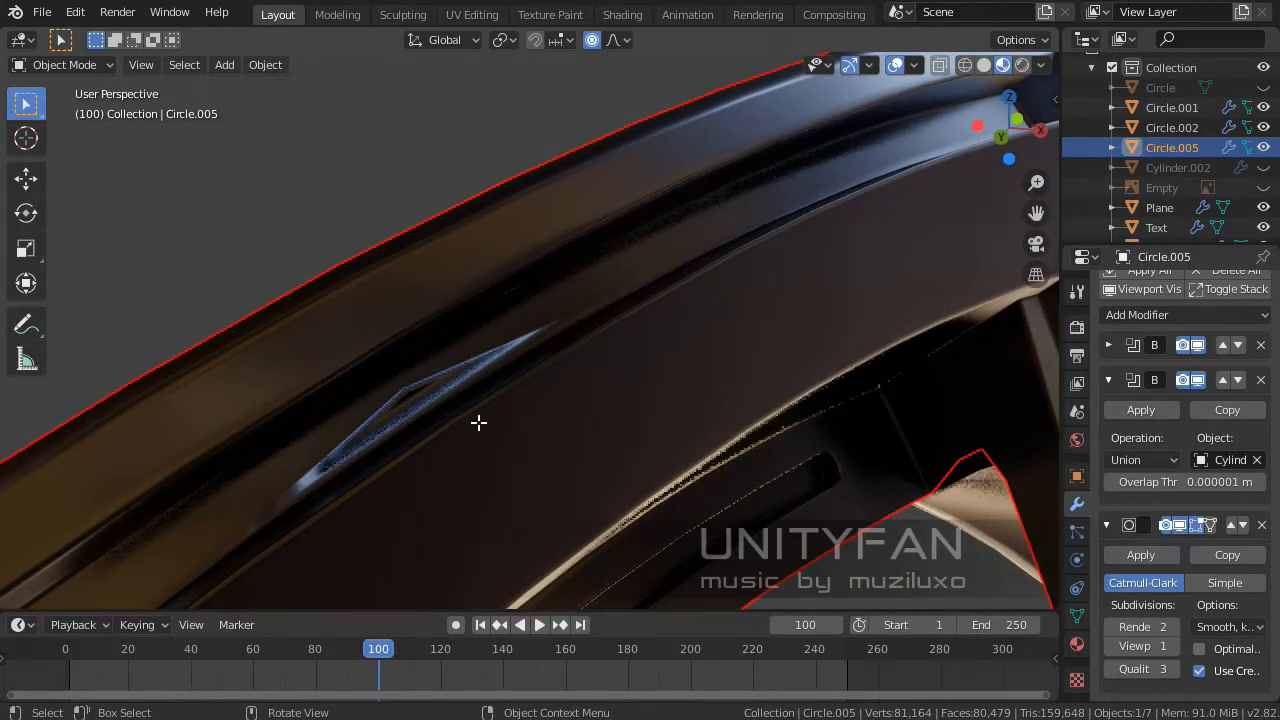
# - Select all of Circle.005's vertices in vertex mode and merge them by distance
pyautogui.press('Tab')
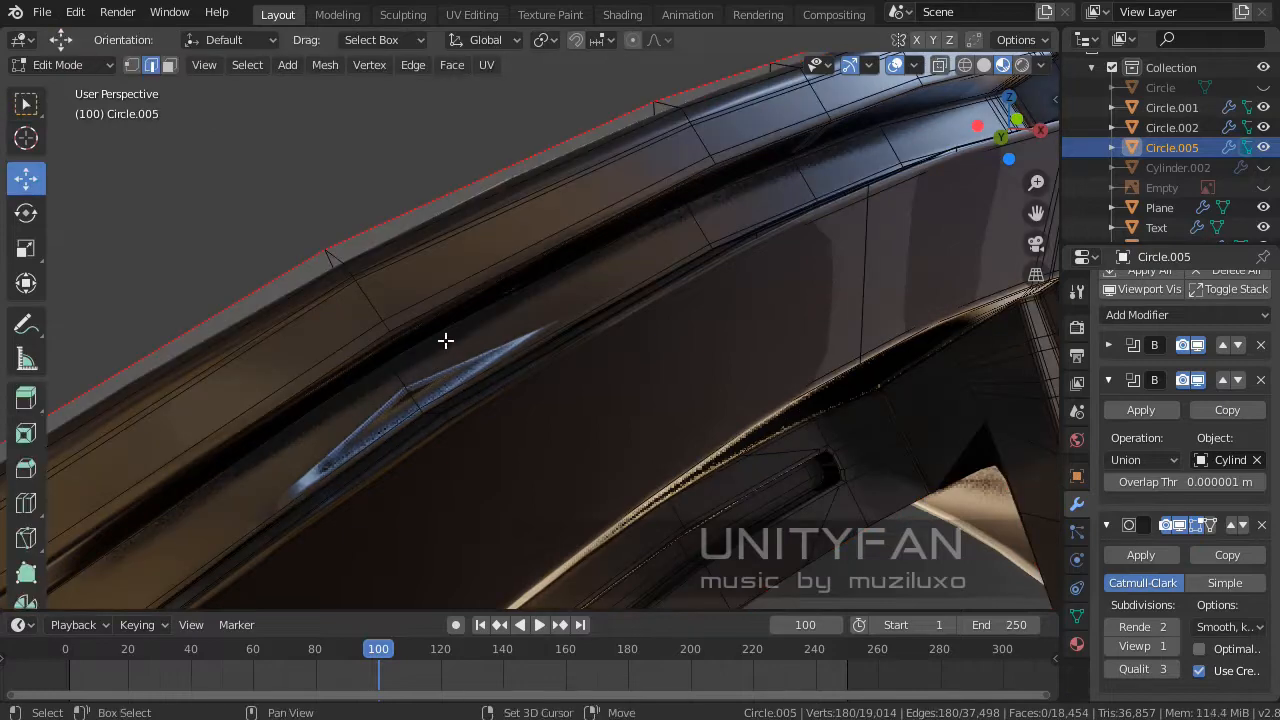
pyautogui.keyDown('shift'); pyautogui.moveTo(445, 341); pyautogui.dragTo(289, 143, button='middle'); pyautogui.keyUp('shift')
pyautogui.click(132, 66)
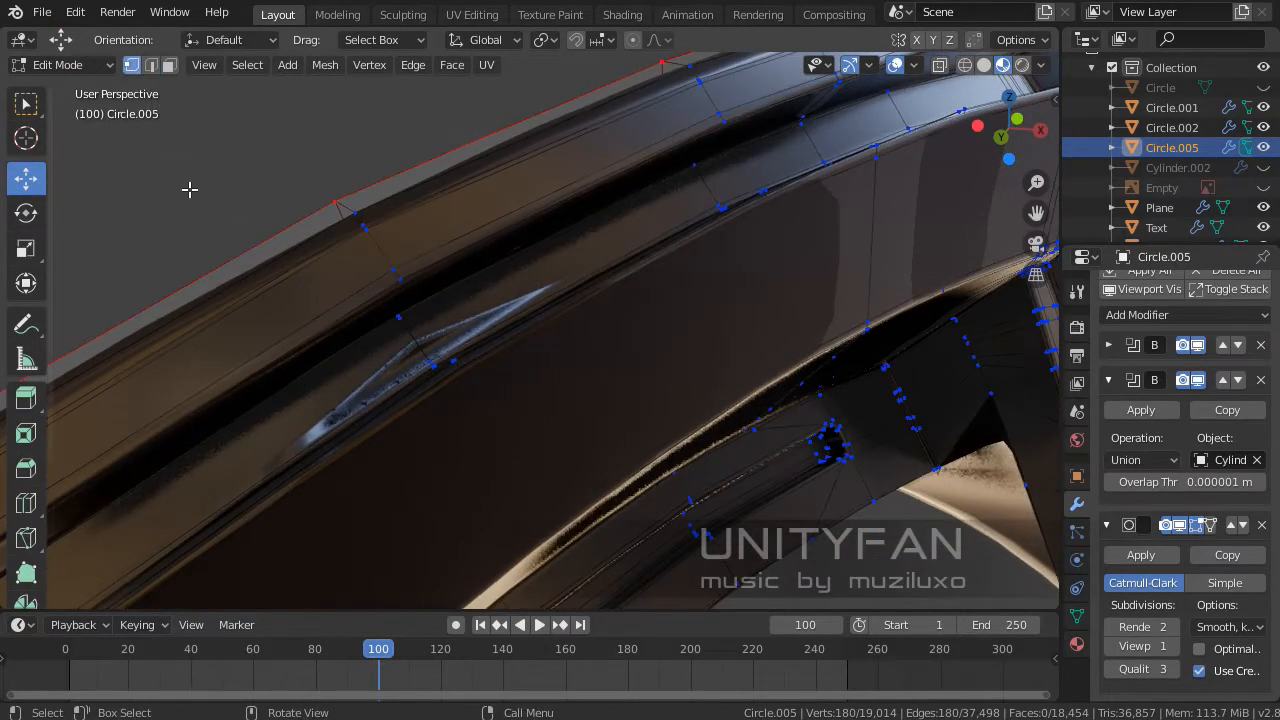
pyautogui.moveTo(350, 337); pyautogui.dragTo(583, 244, button='middle')
pyautogui.press('a')
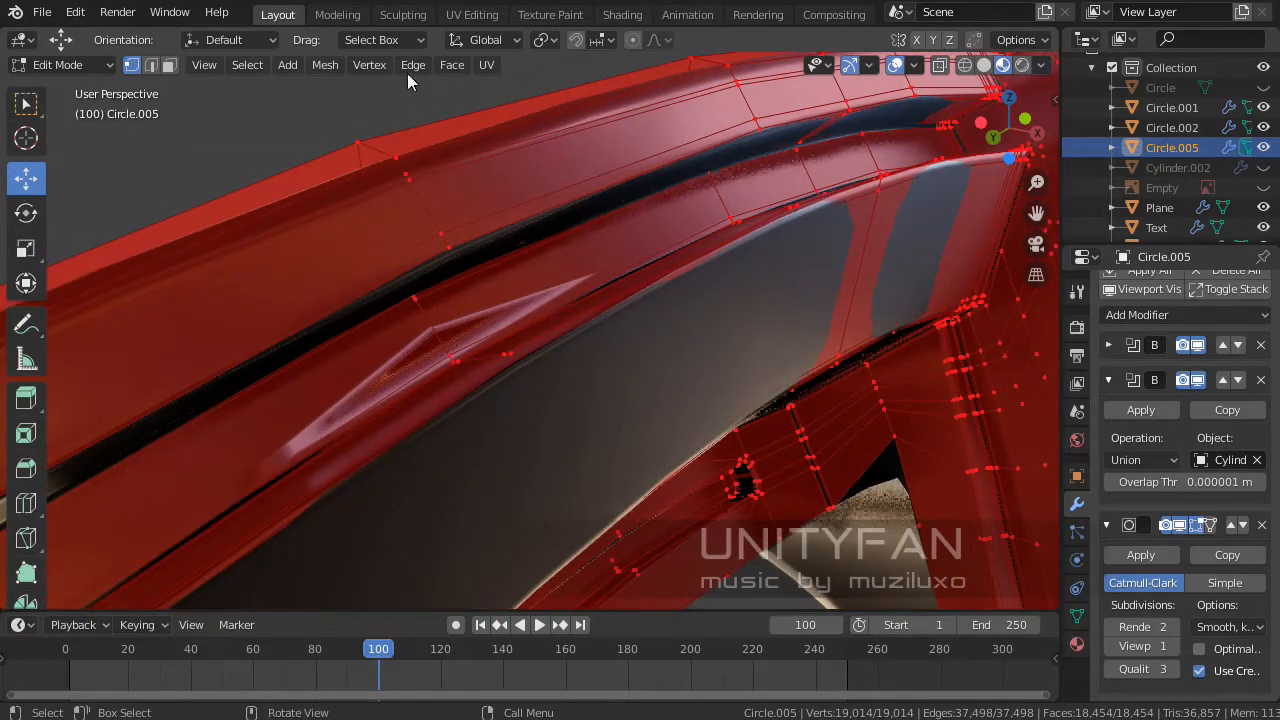
pyautogui.click(370, 65)
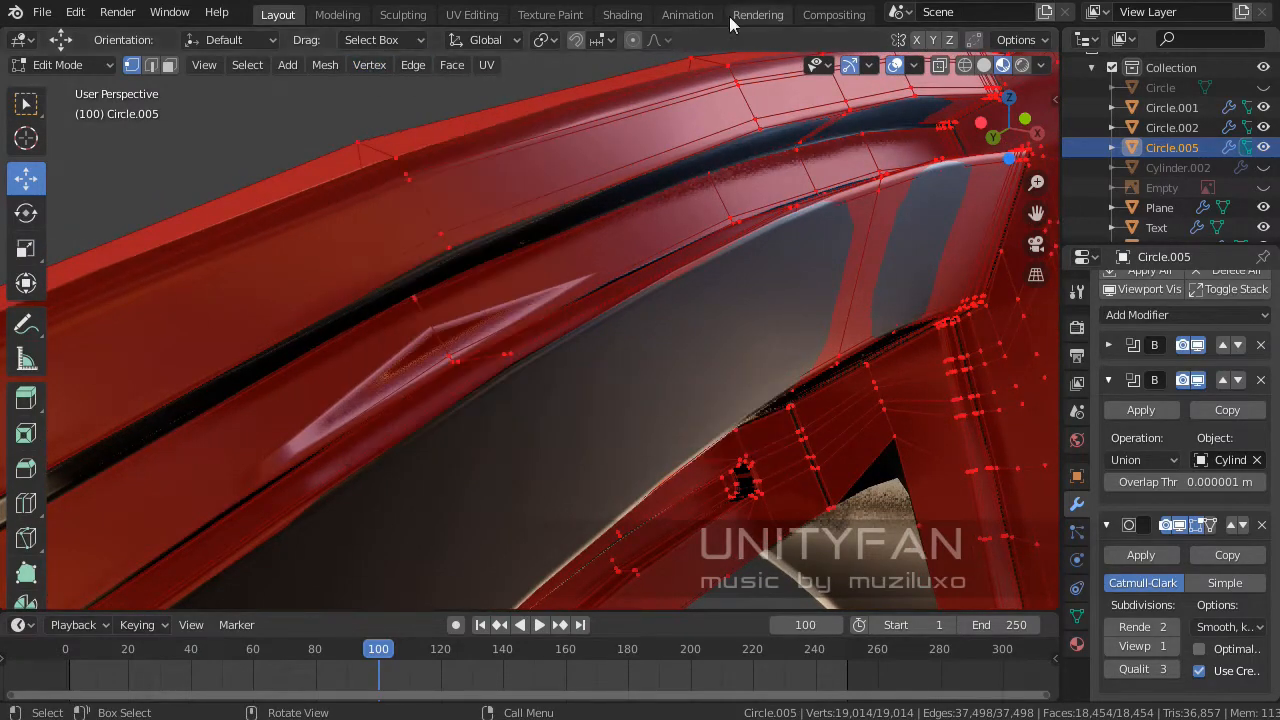
pyautogui.moveTo(476, 146); pyautogui.dragTo(560, 130, button='middle')
pyautogui.click(370, 65)
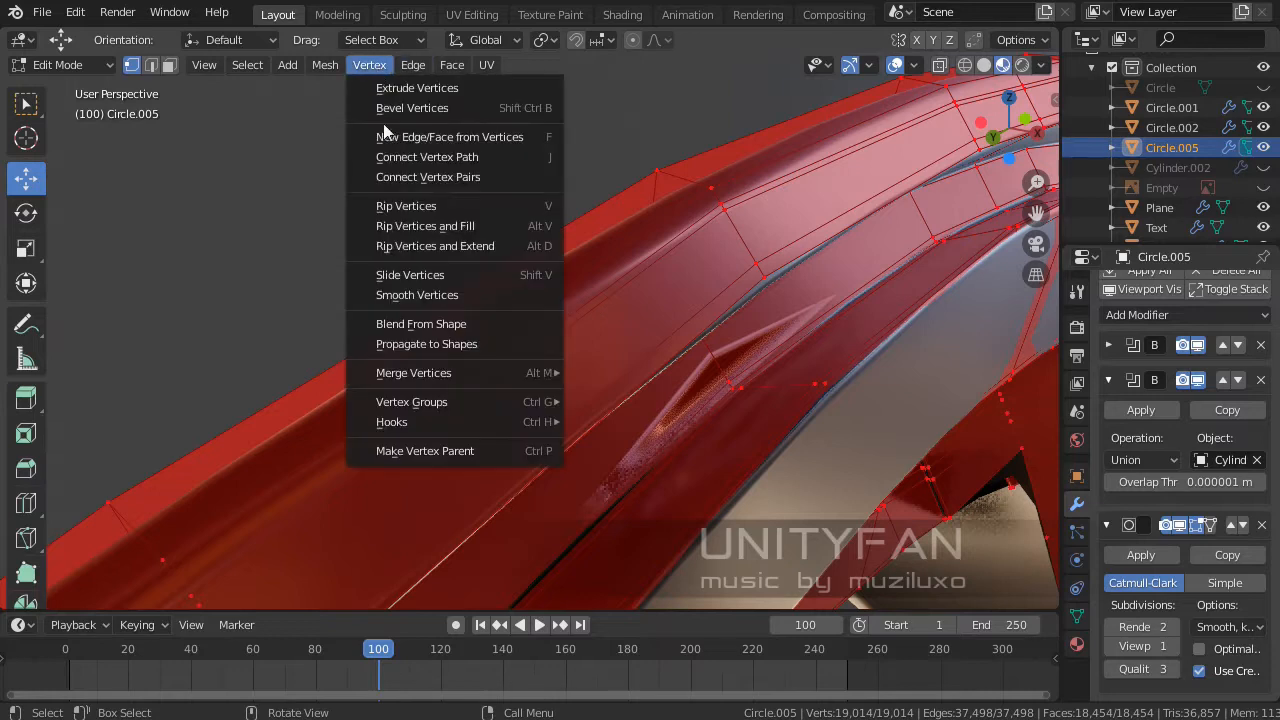
pyautogui.moveTo(433, 373)
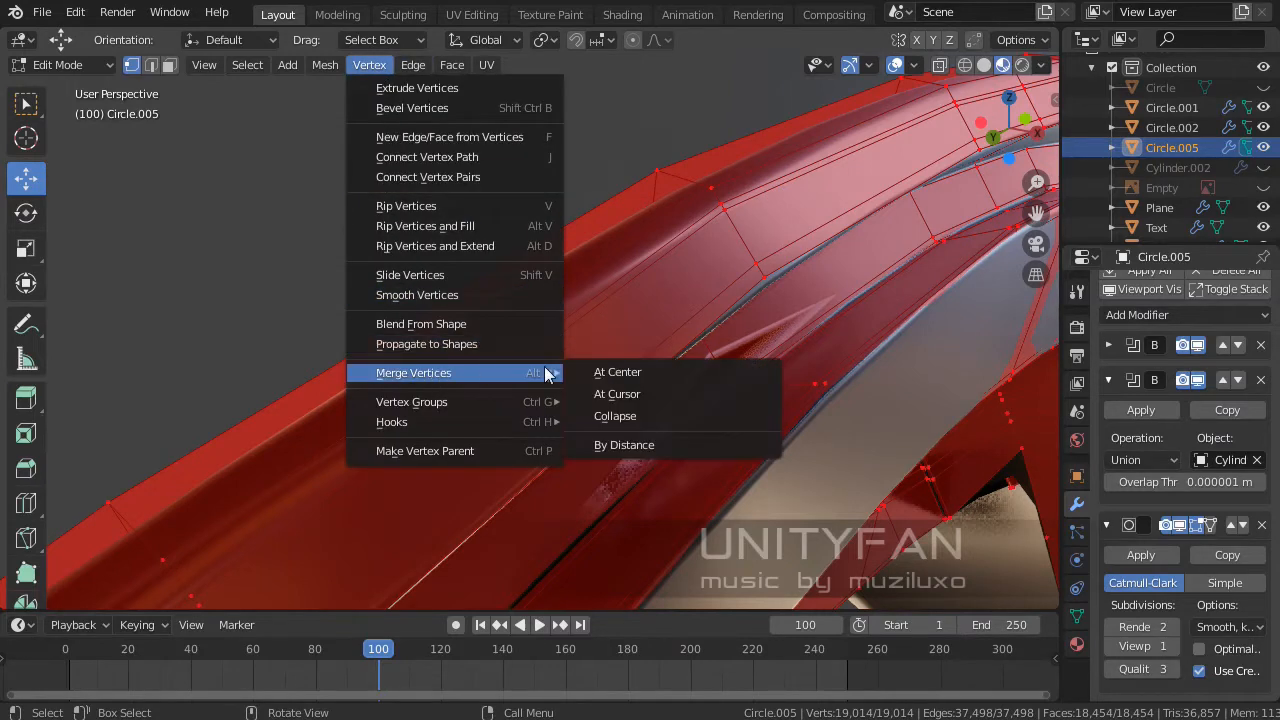
pyautogui.click(613, 445)
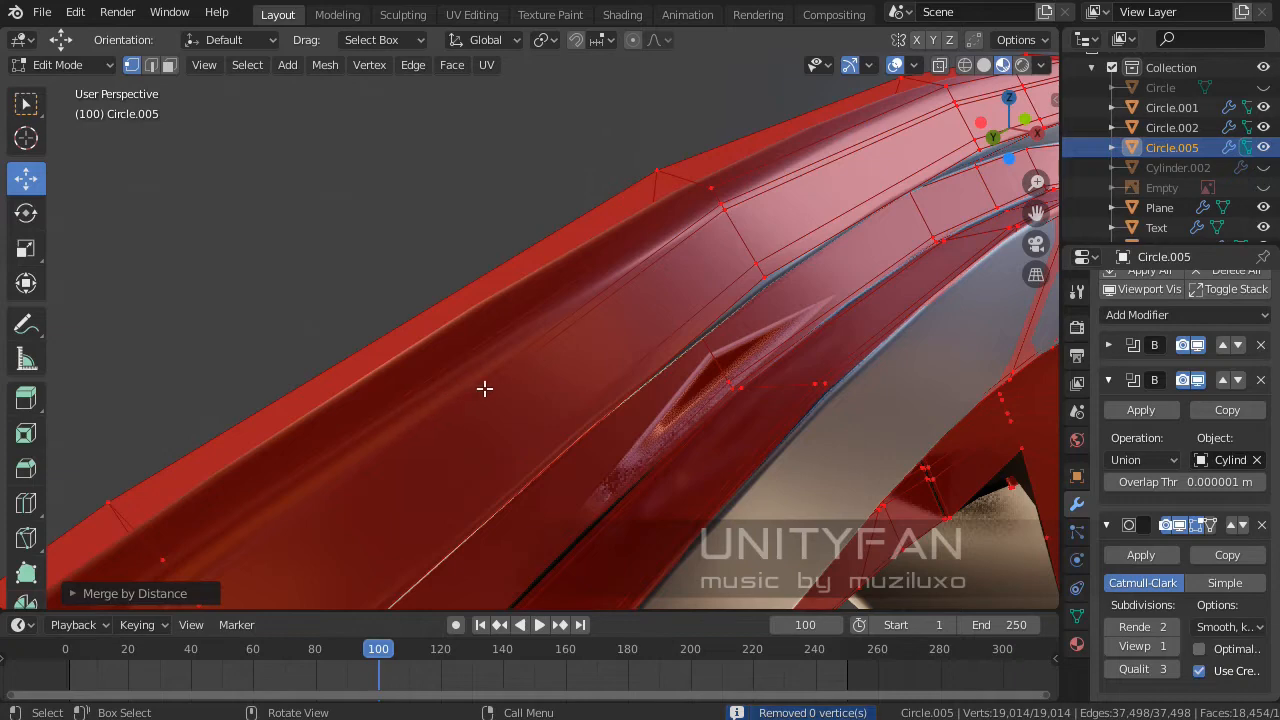
pyautogui.scroll(5, 511, 366)
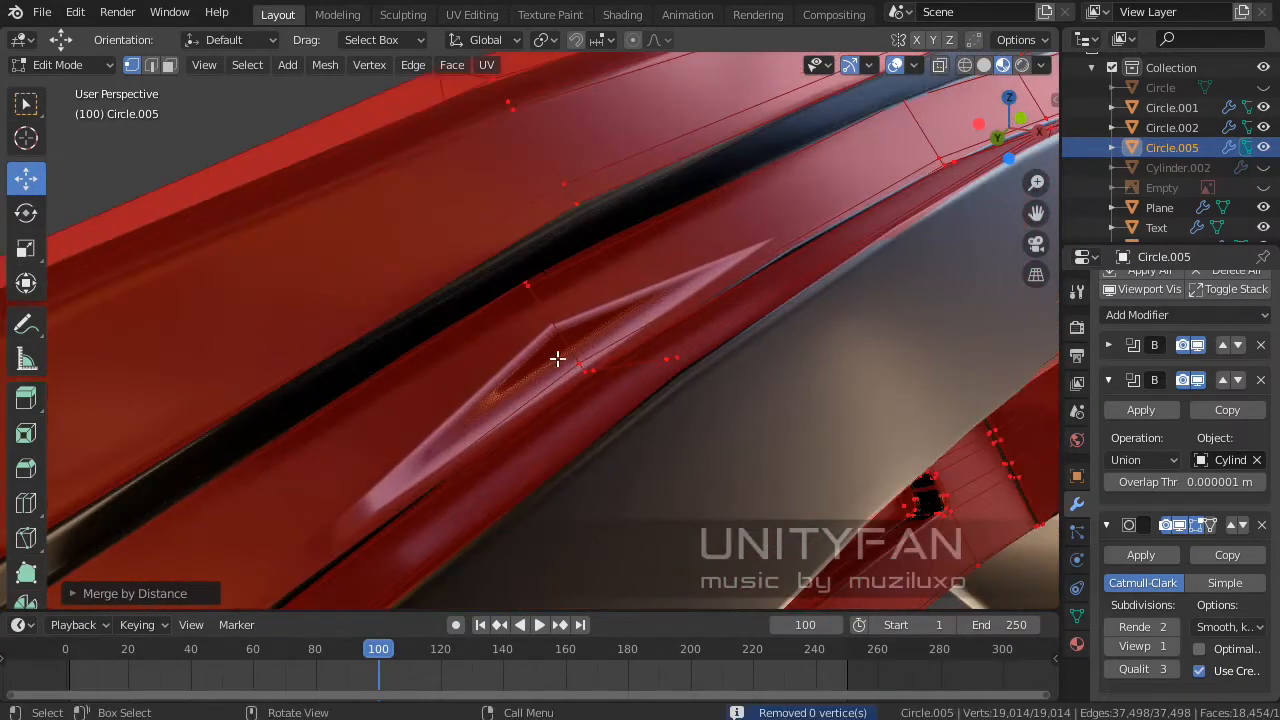
pyautogui.click(575, 358)
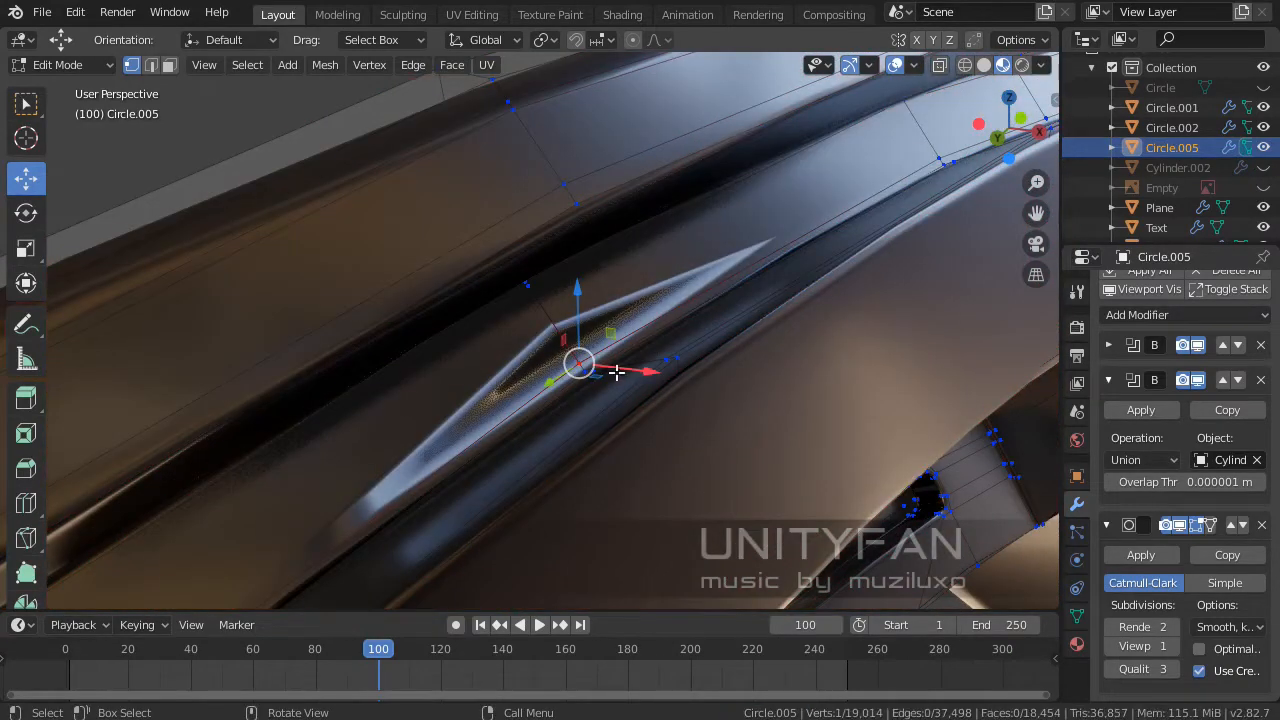
pyautogui.press('g')
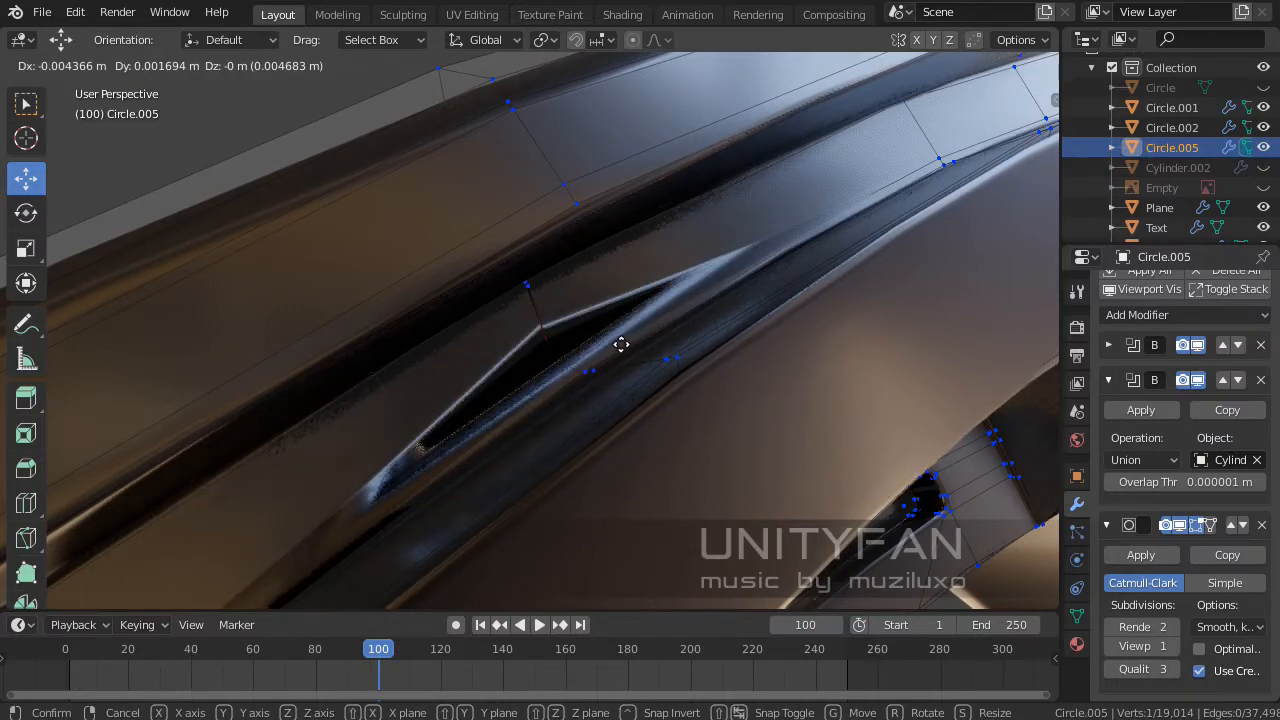
pyautogui.rightClick(606, 321)
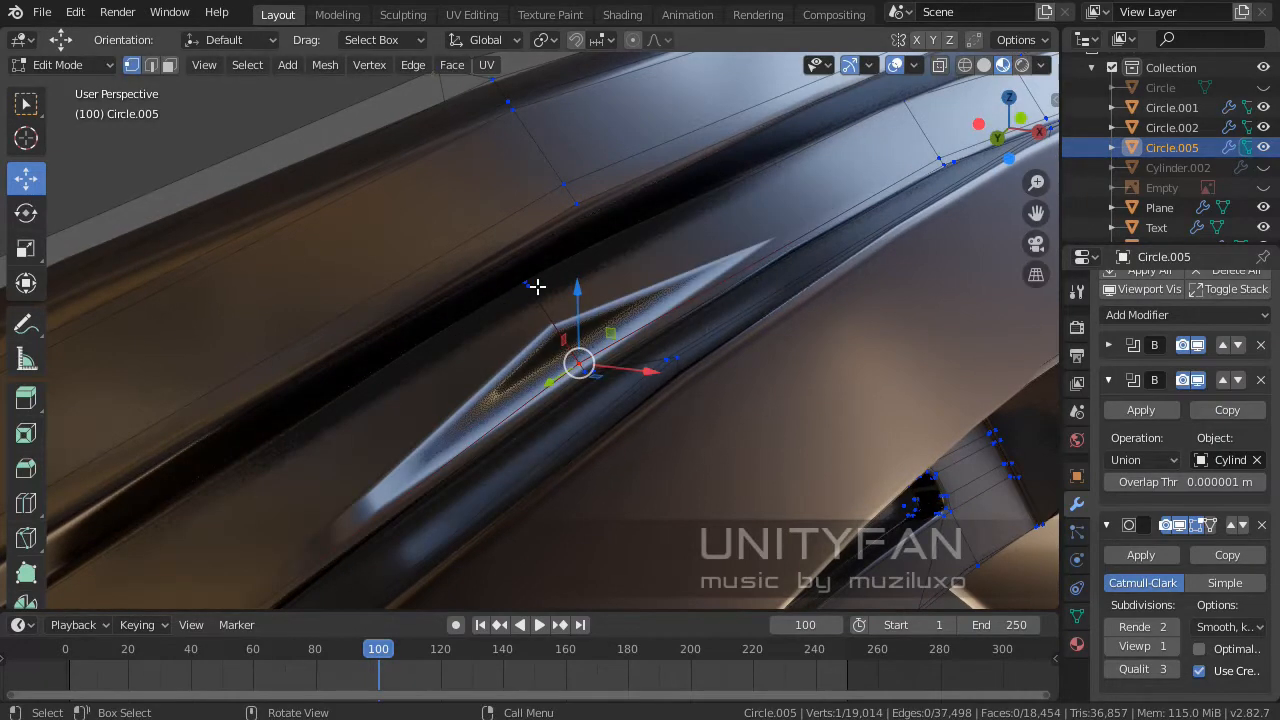
# - Move the vertex at the groove edge above the artifact aside to separate it from its duplicate
pyautogui.moveTo(646, 318); pyautogui.dragTo(514, 319, button='middle')
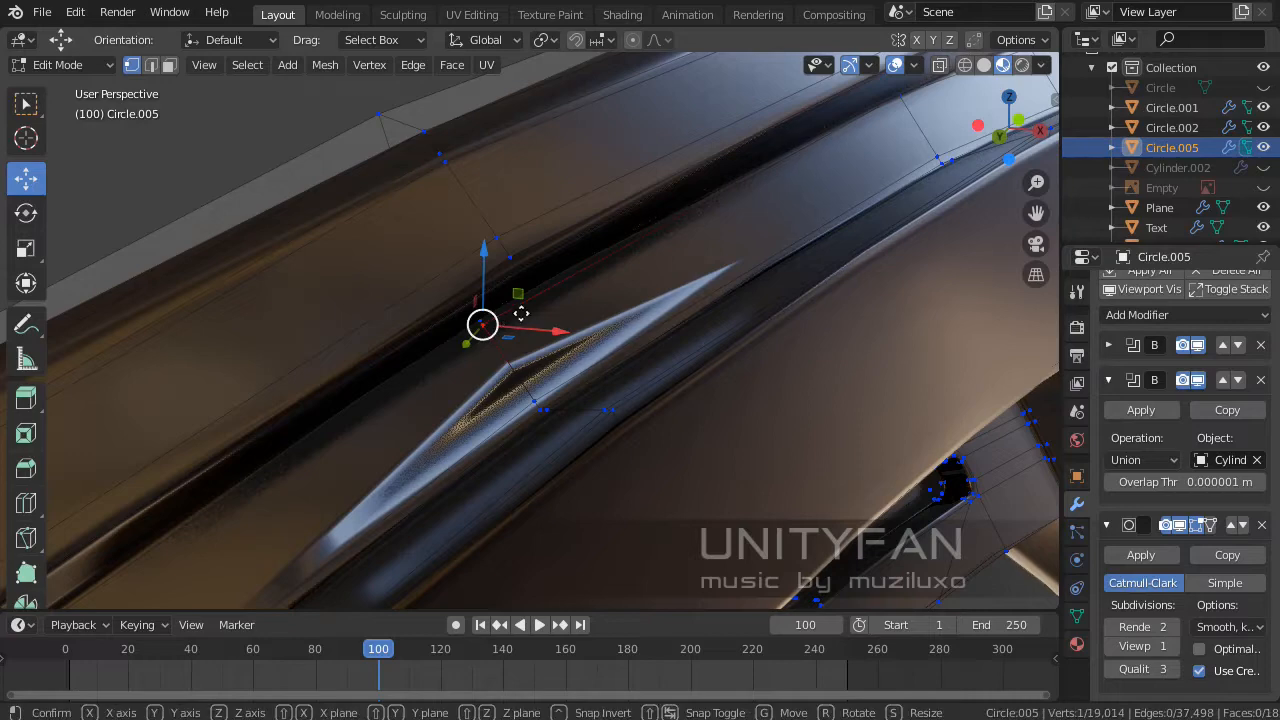
pyautogui.press('g')
pyautogui.click(553, 316)
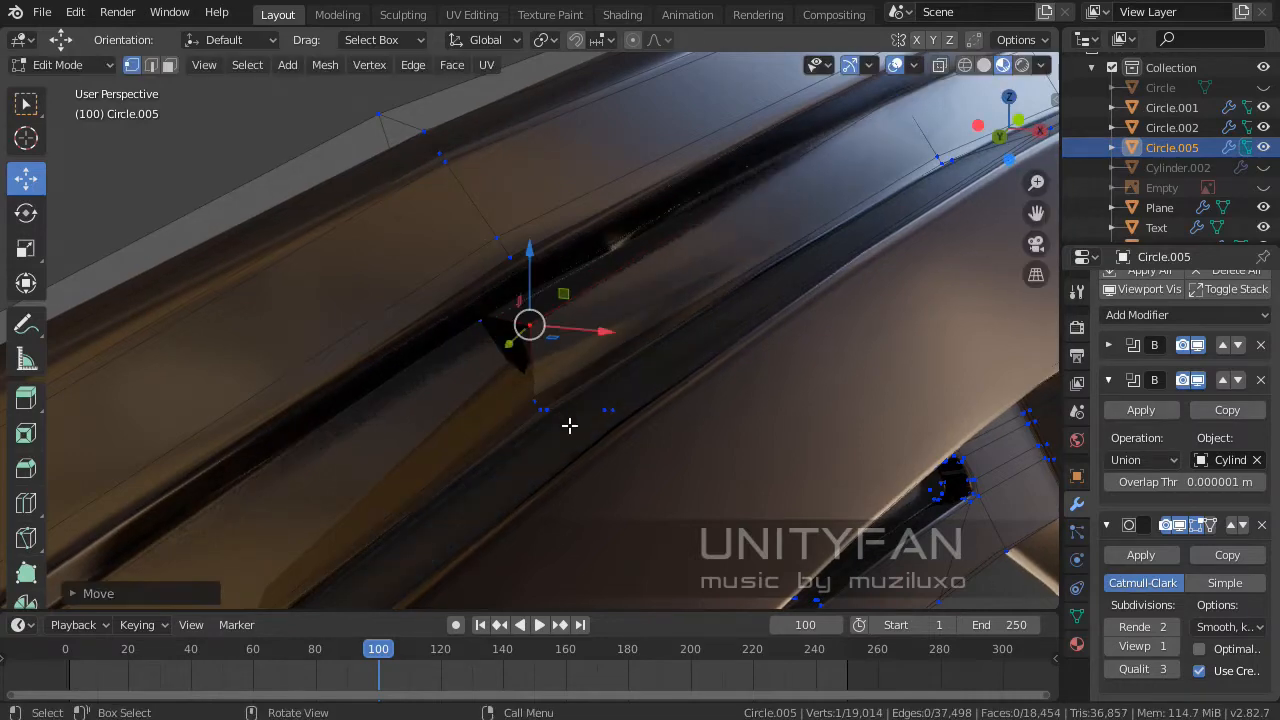
pyautogui.moveTo(584, 456)
pyautogui.mouseDown(button='middle')
pyautogui.moveTo(608, 377)
pyautogui.moveTo(584, 441)
pyautogui.mouseUp(button='middle')
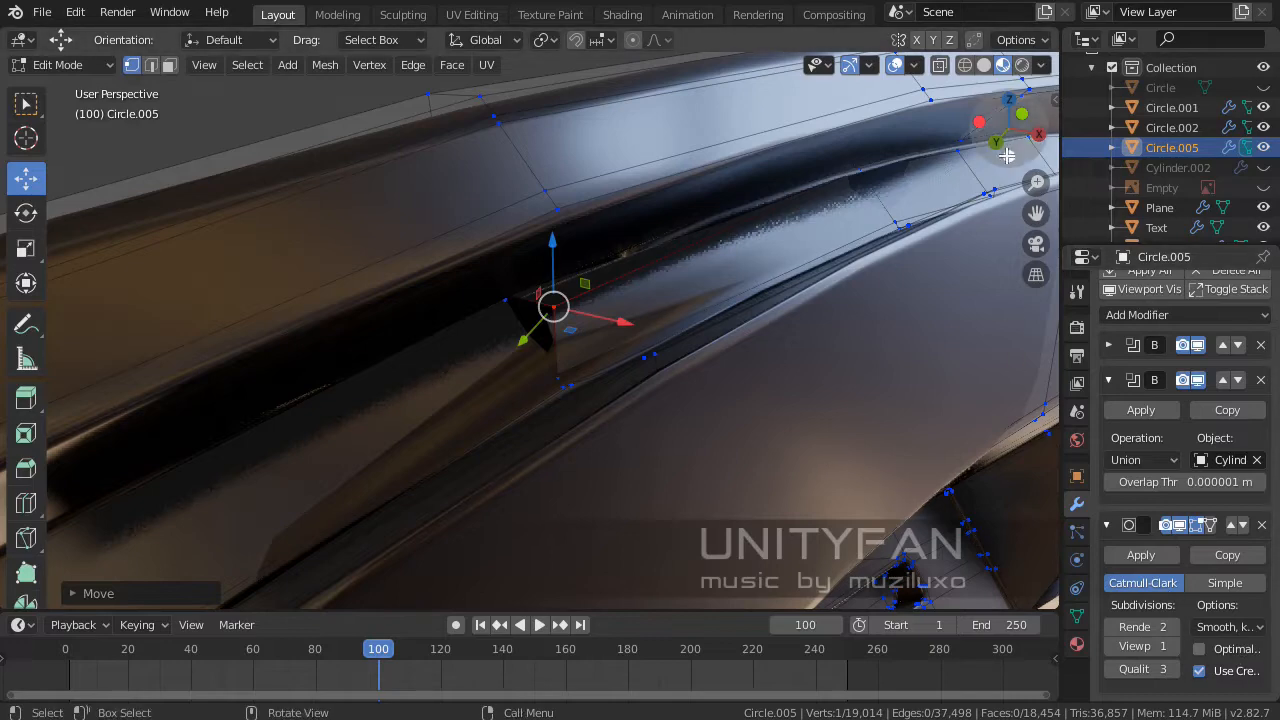
# - With Solid shading and the Subdivision viewport display off, merge the displaced vertex into its duplicate using At Last
pyautogui.click(985, 66)
pyautogui.moveTo(789, 211)
pyautogui.mouseDown(button='middle')
pyautogui.moveTo(597, 251)
pyautogui.moveTo(1020, 549)
pyautogui.mouseUp(button='middle')
pyautogui.click(1180, 525)
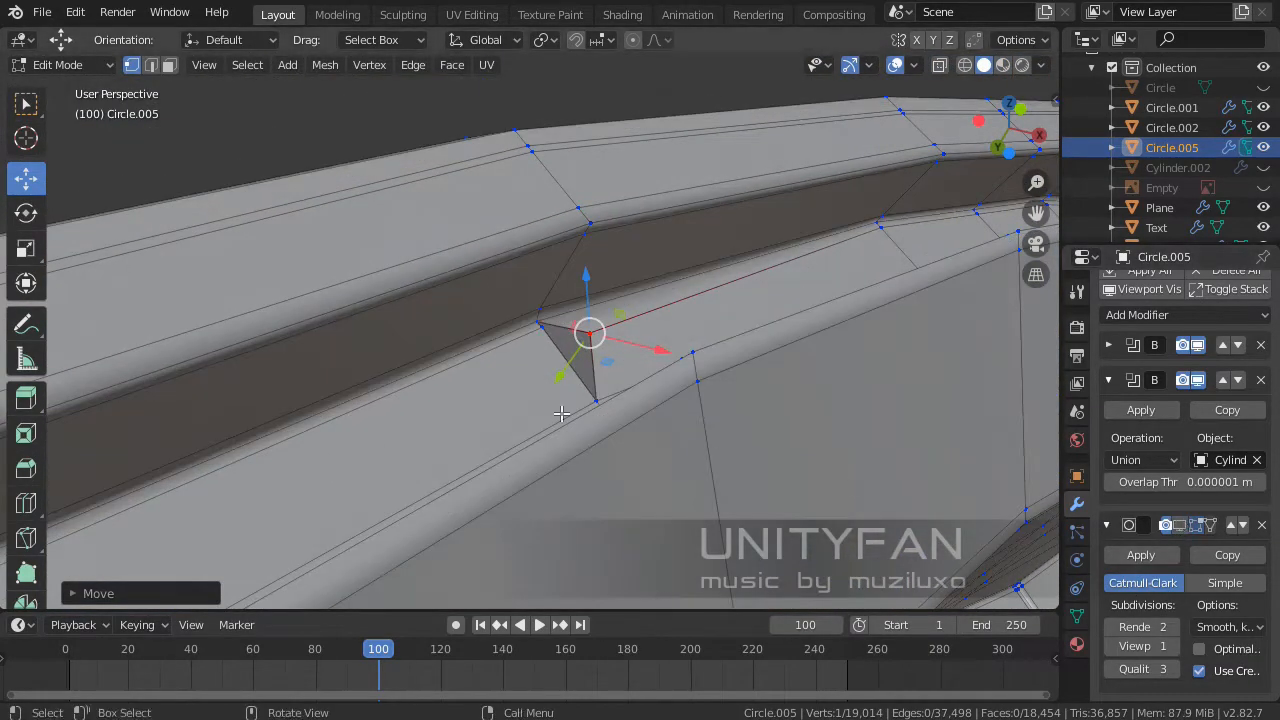
pyautogui.moveTo(560, 414); pyautogui.dragTo(499, 418, button='middle')
pyautogui.scroll(4, 543, 415)
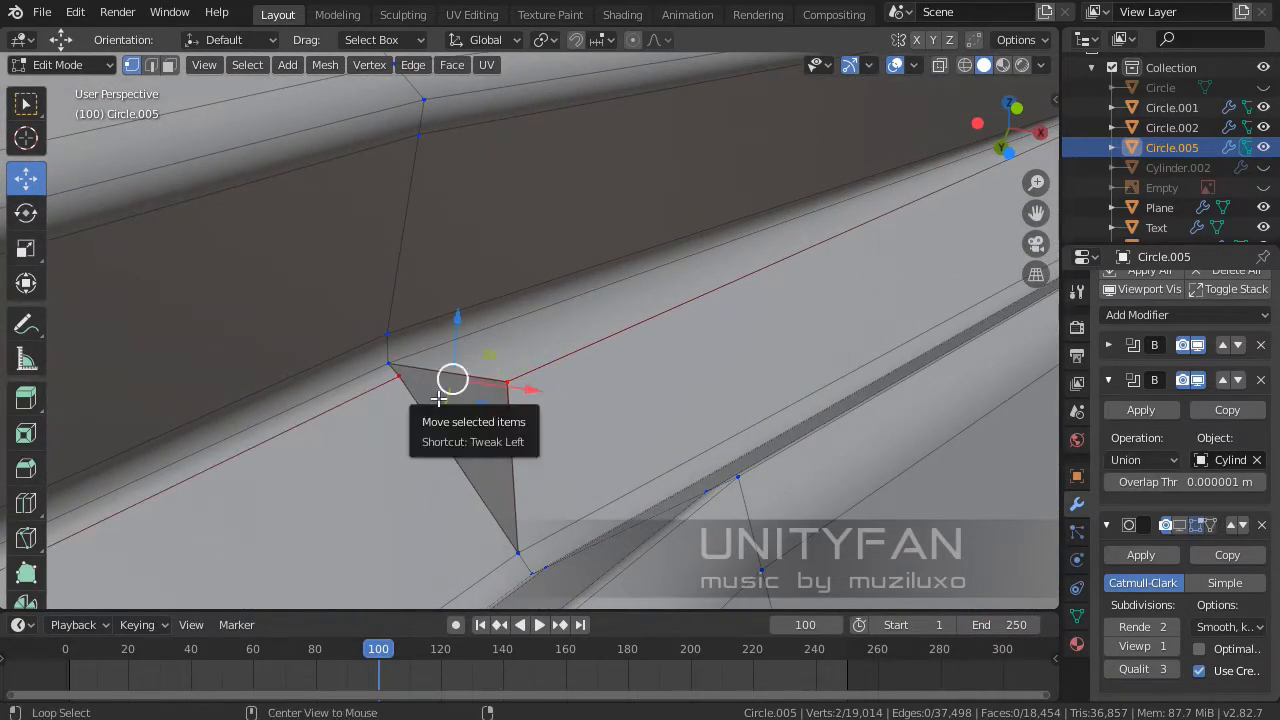
pyautogui.press('m')
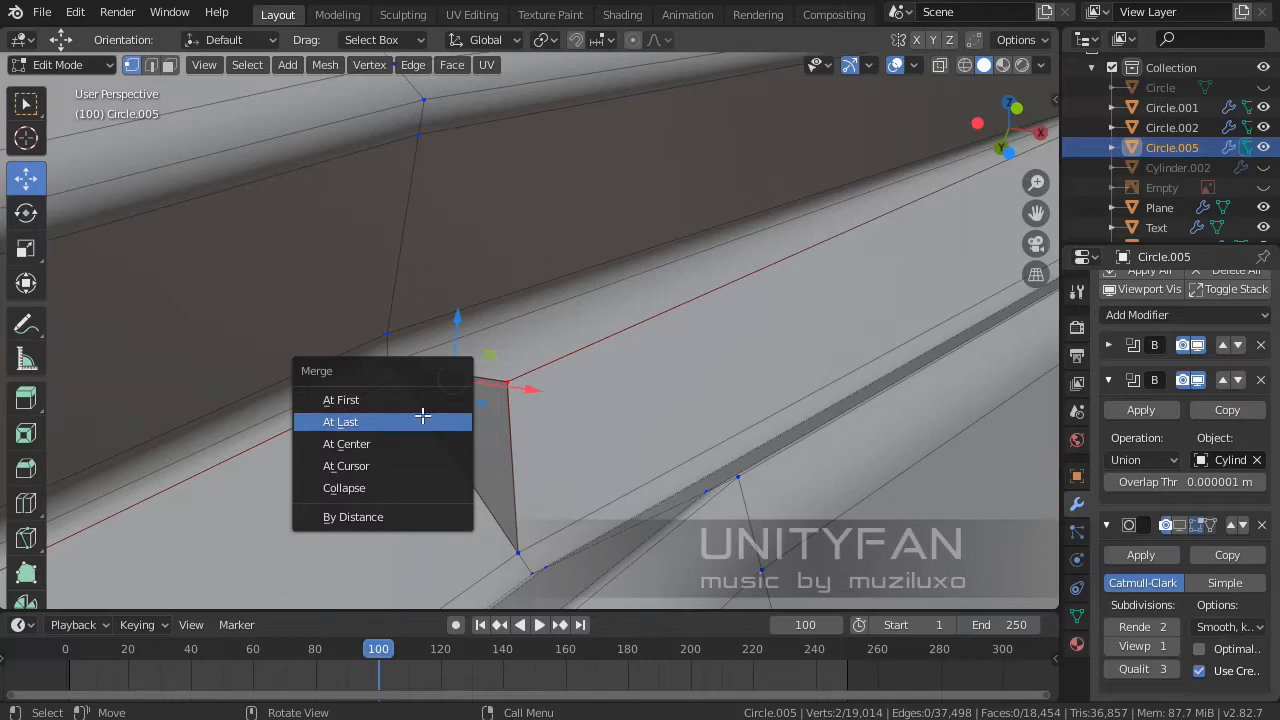
pyautogui.click(424, 421)
pyautogui.scroll(-5, 434, 411)
pyautogui.moveTo(434, 411); pyautogui.dragTo(438, 411, button='middle')
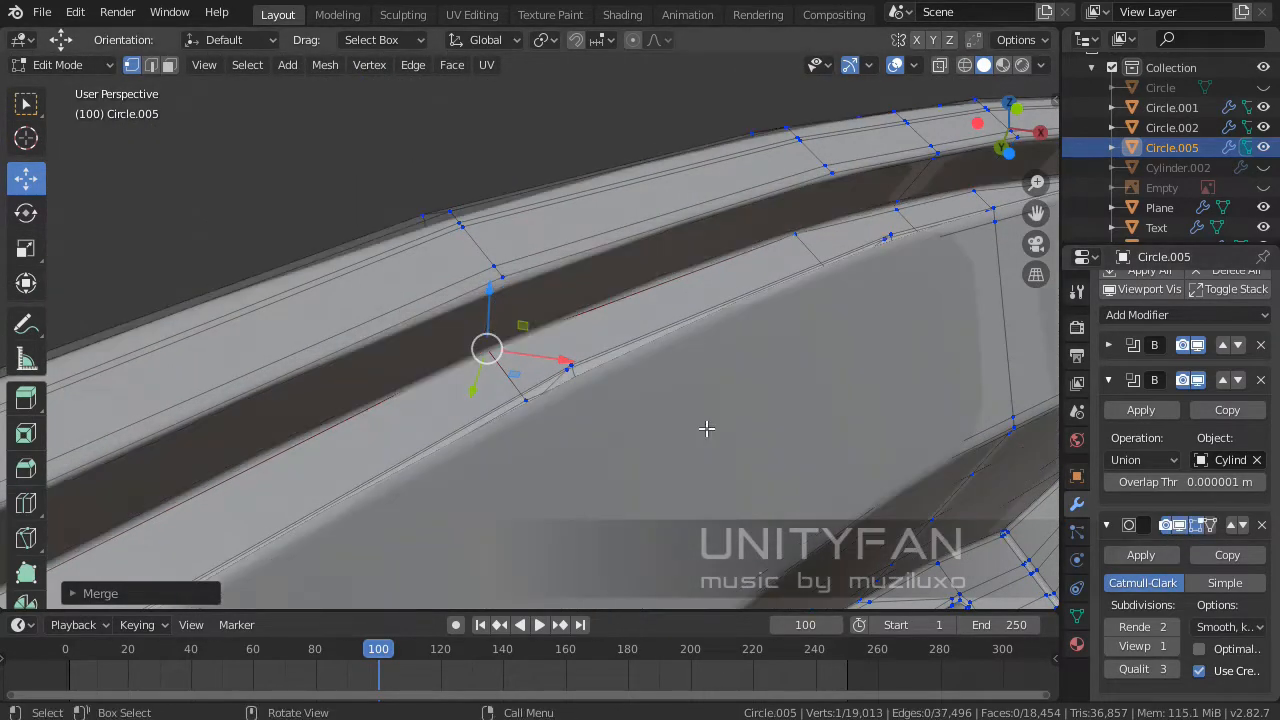
# - Return to Object Mode with Material Preview shading and Subdivision displayed, and inspect the ring's groove for further artifacts
pyautogui.click(1003, 65)
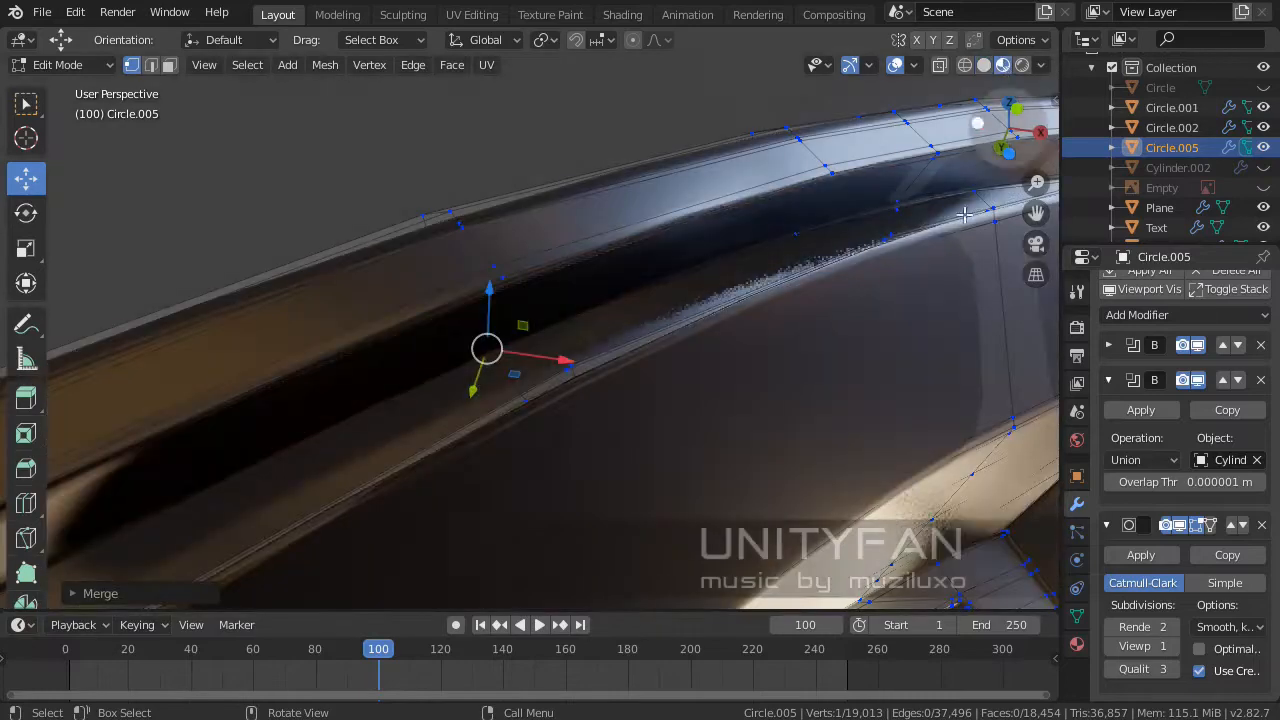
pyautogui.moveTo(752, 383); pyautogui.dragTo(724, 410, button='middle')
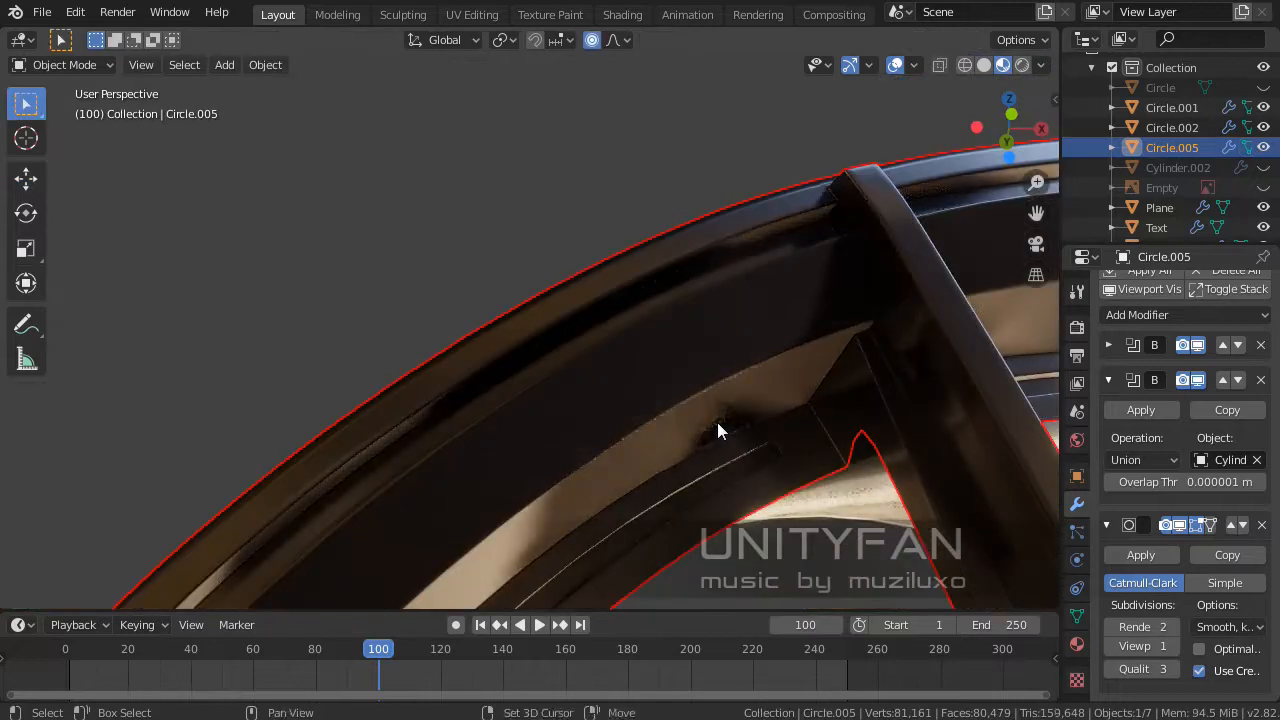
pyautogui.moveTo(717, 422); pyautogui.dragTo(731, 360, button='middle')
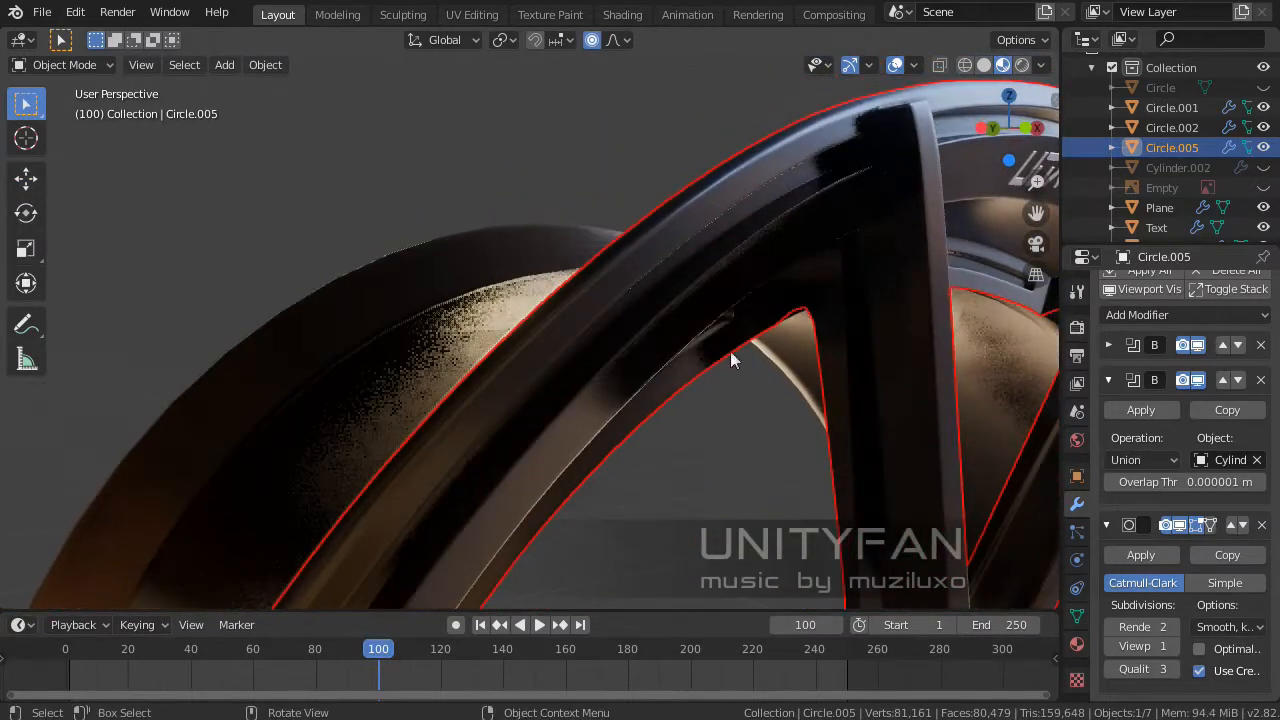
pyautogui.moveTo(564, 350); pyautogui.dragTo(511, 400, button='middle')
# - Open Circle.005 in Edit Mode with its Subdivision viewport display off and Solid shading on
pyautogui.click(516, 352)
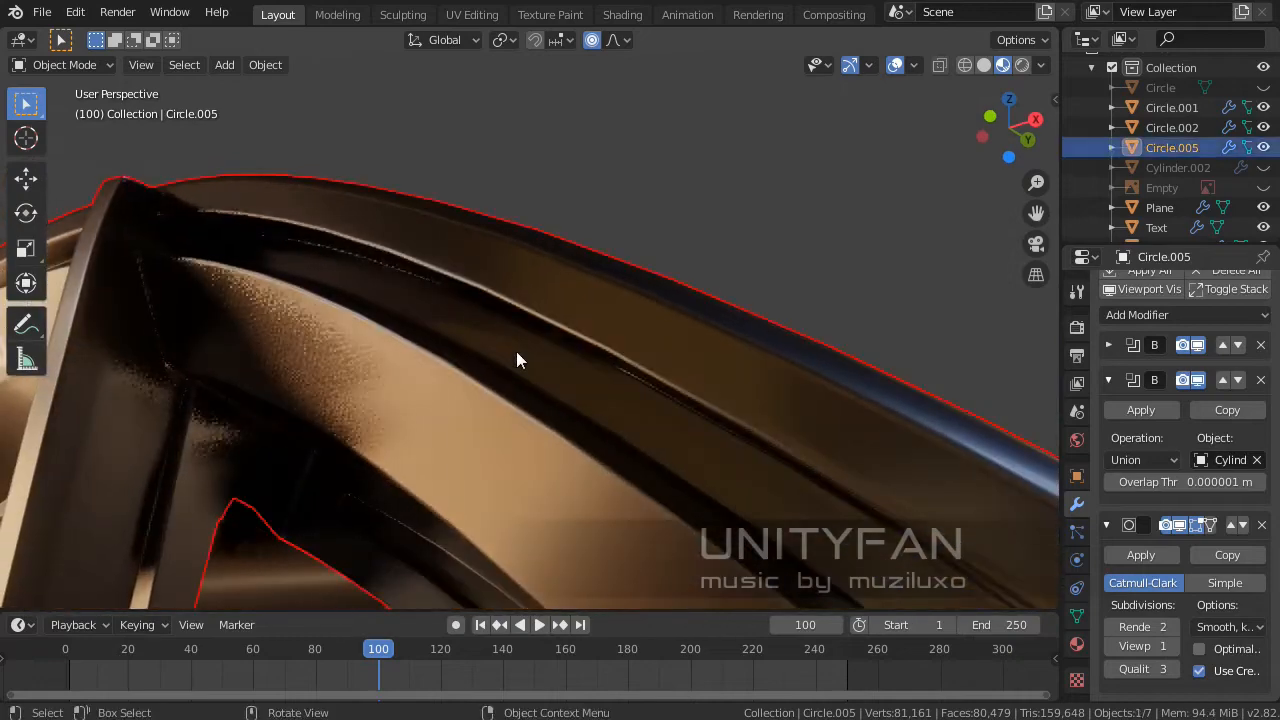
pyautogui.scroll(2, 516, 352)
pyautogui.press('Tab')
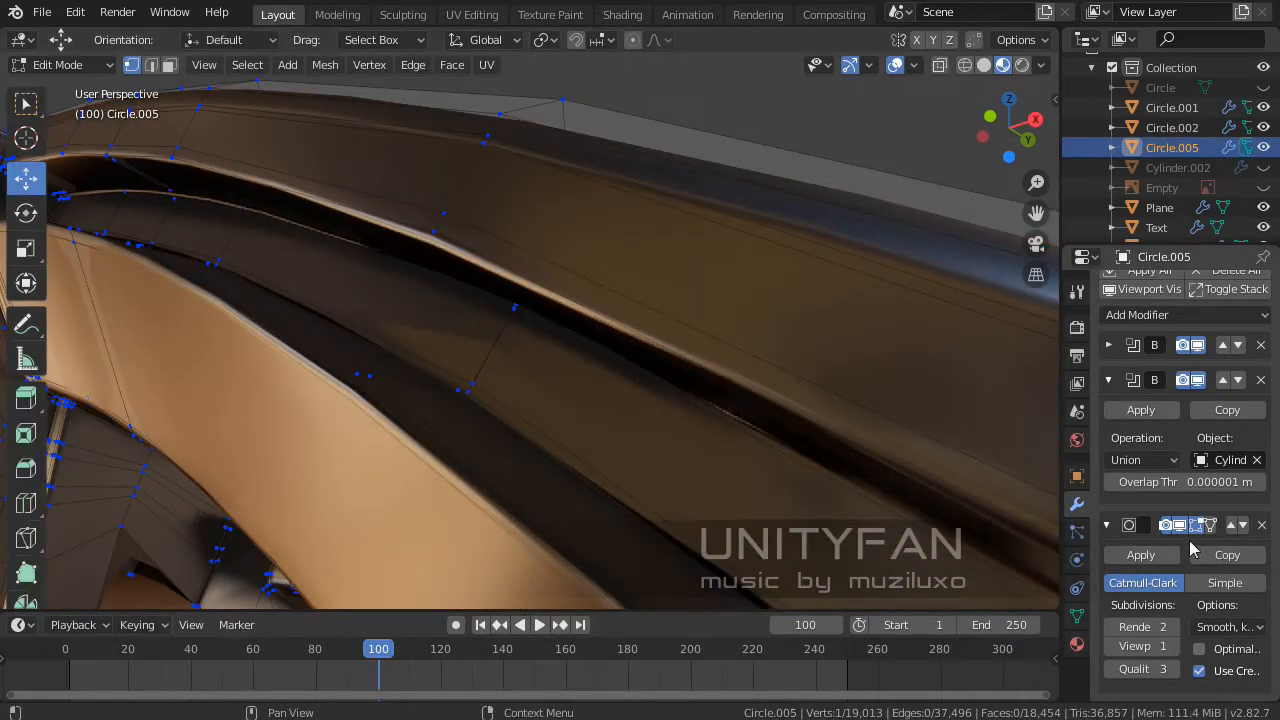
pyautogui.click(1181, 525)
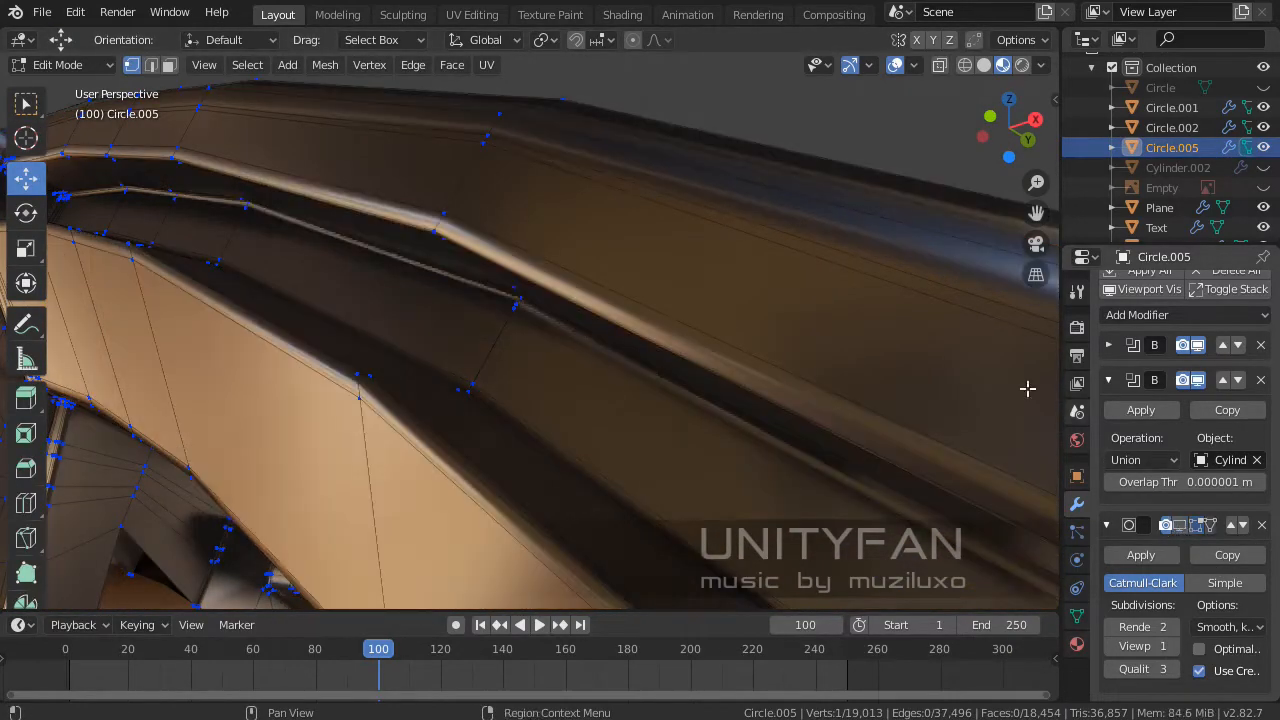
pyautogui.click(984, 65)
# - Merge the two nearly coincident vertices at the ring's groove edge using At Last
pyautogui.moveTo(700, 215)
pyautogui.mouseDown(button='middle')
pyautogui.moveTo(669, 231)
pyautogui.moveTo(654, 223)
pyautogui.moveTo(592, 270)
pyautogui.mouseUp(button='middle')
pyautogui.scroll(2, 654, 223)
pyautogui.scroll(3, 592, 270)
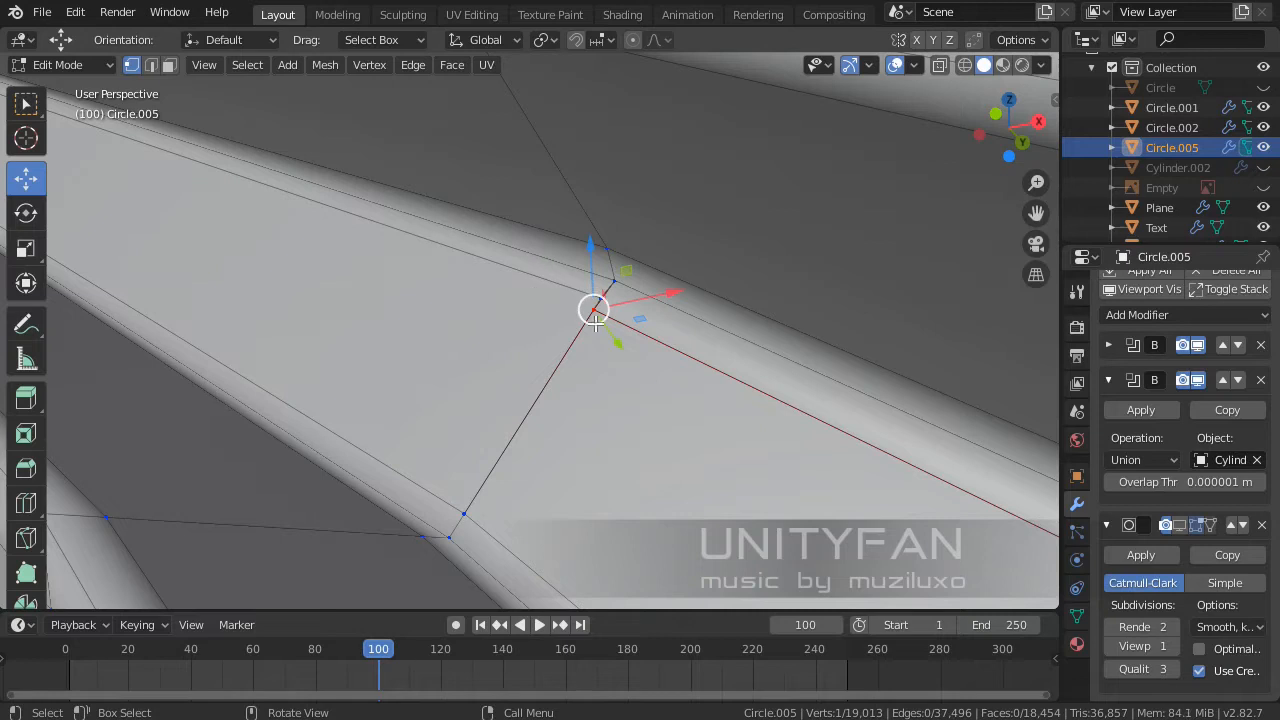
pyautogui.click(647, 312)
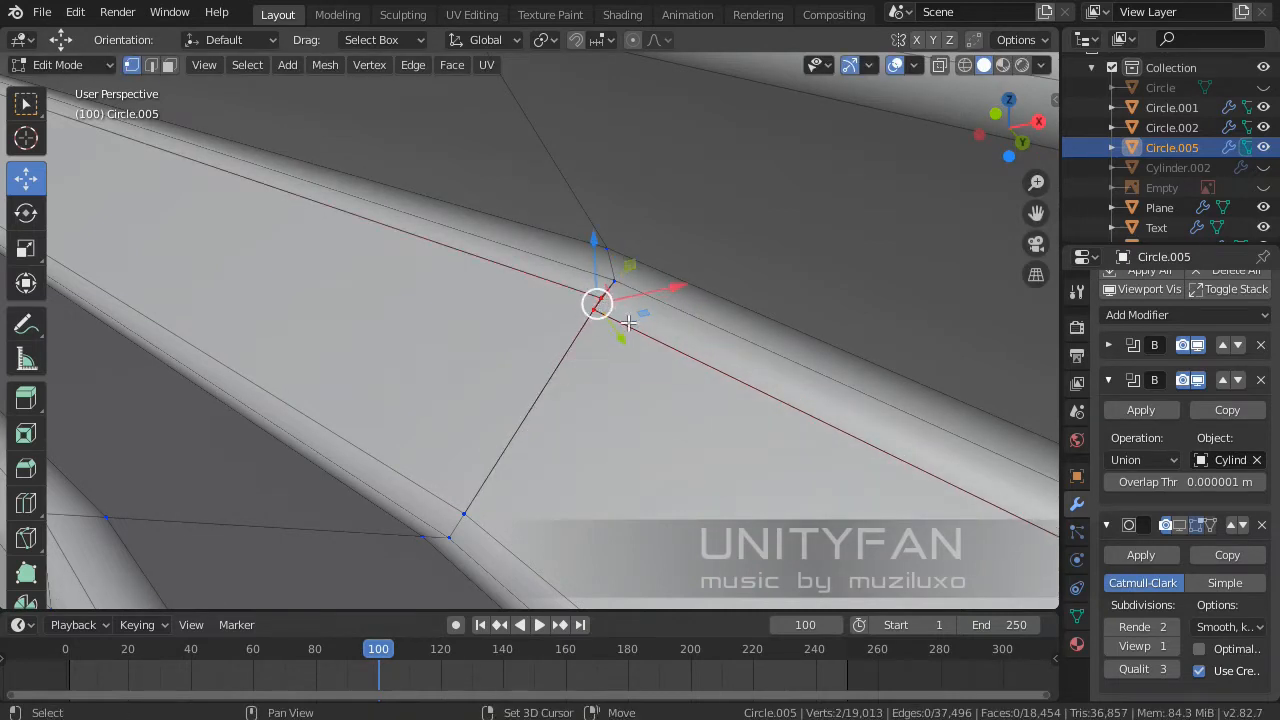
pyautogui.press('m')
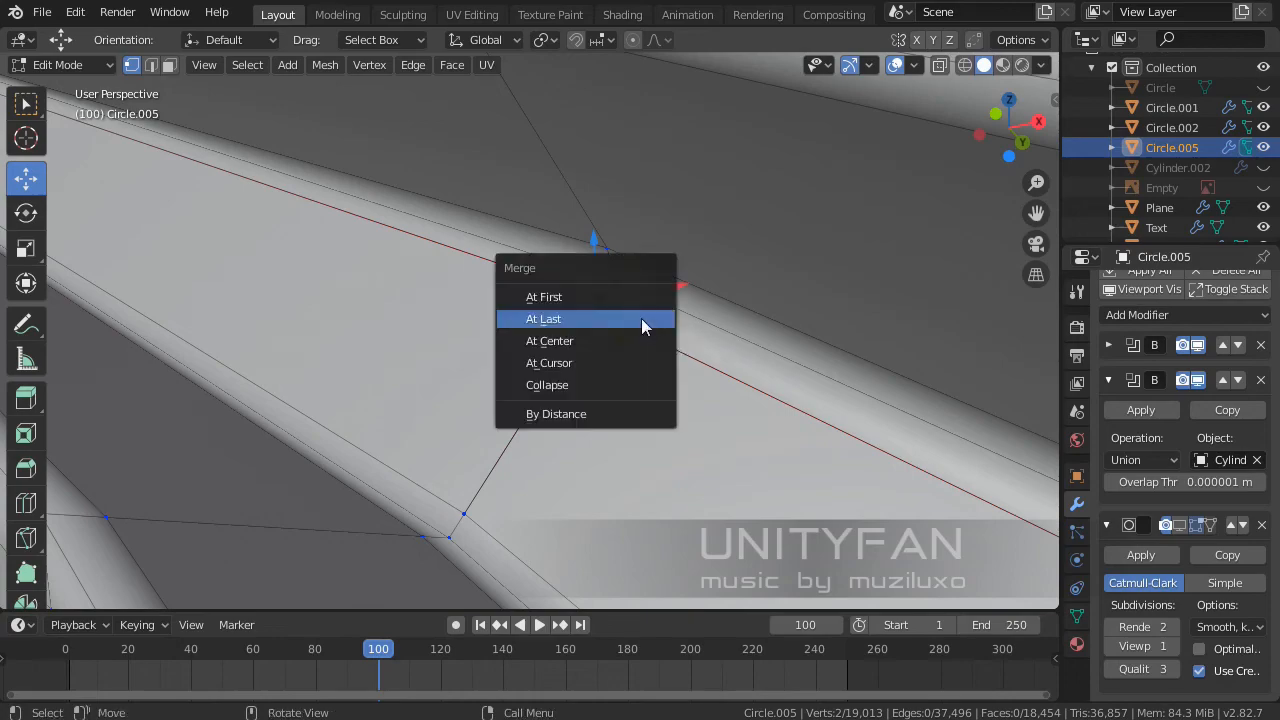
pyautogui.click(641, 318)
# - Examine the ring's groove edges past the next spokes for further duplicate vertices
pyautogui.scroll(-5, 632, 345)
pyautogui.keyDown('shift'); pyautogui.moveTo(732, 432); pyautogui.dragTo(686, 312, button='middle'); pyautogui.keyUp('shift')
pyautogui.scroll(2, 622, 159)
pyautogui.keyDown('shift'); pyautogui.moveTo(714, 400); pyautogui.dragTo(642, 109, button='middle'); pyautogui.keyUp('shift')
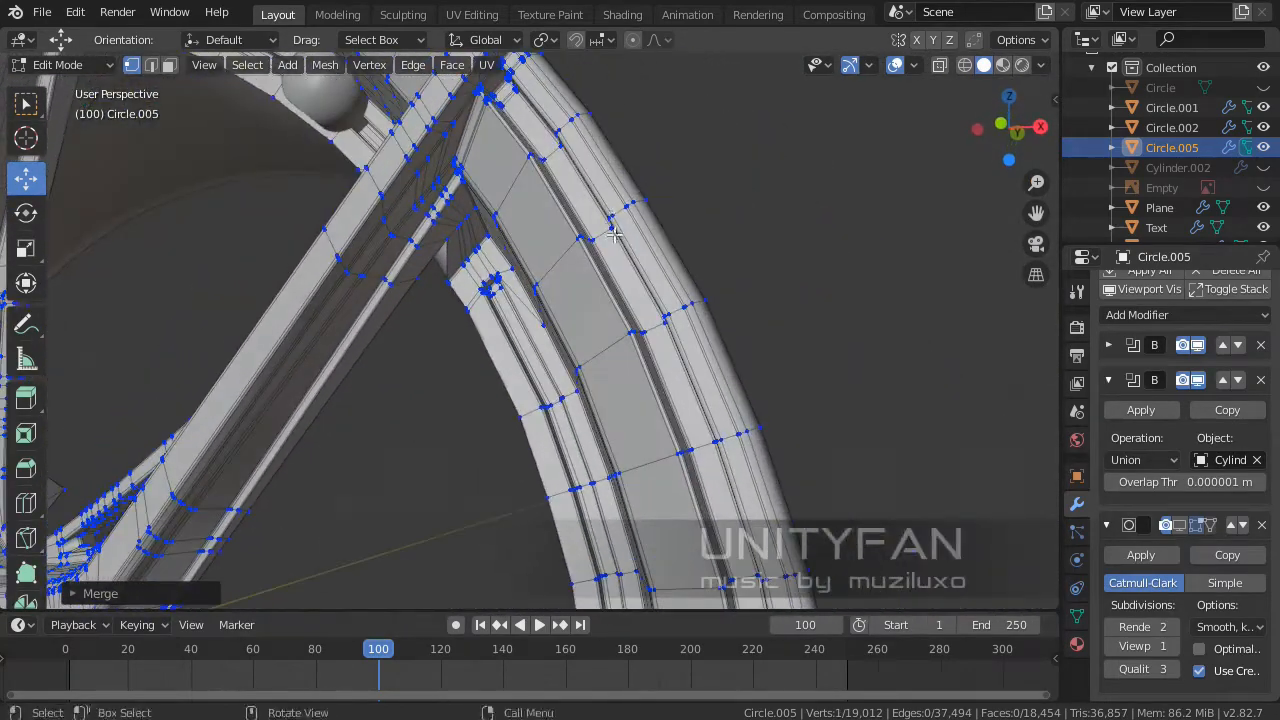
pyautogui.scroll(4, 654, 323)
pyautogui.keyDown('shift'); pyautogui.moveTo(654, 323); pyautogui.dragTo(653, 405, button='middle'); pyautogui.keyUp('shift')
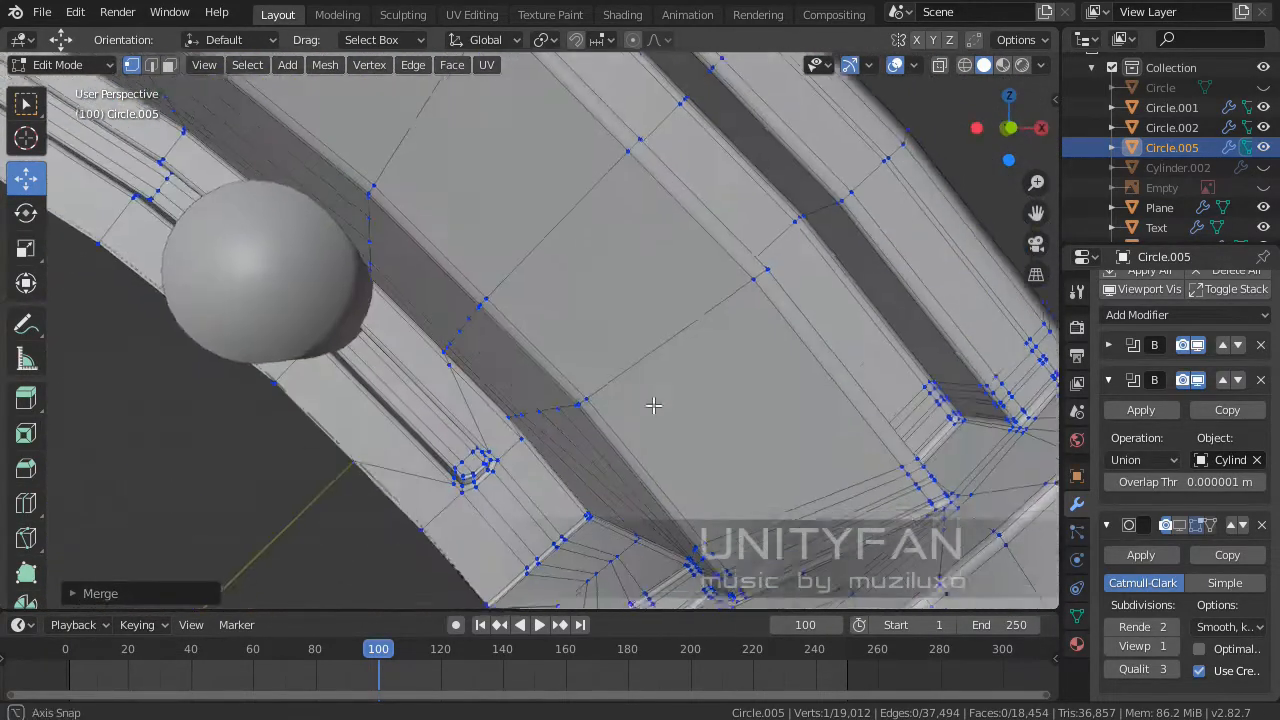
pyautogui.scroll(-7, 653, 405)
pyautogui.keyDown('shift'); pyautogui.moveTo(823, 574); pyautogui.dragTo(657, 260, button='middle'); pyautogui.keyUp('shift')
pyautogui.scroll(3, 629, 302)
pyautogui.keyDown('shift'); pyautogui.moveTo(740, 388); pyautogui.dragTo(503, 391, button='middle'); pyautogui.keyUp('shift')
pyautogui.scroll(1, 500, 374)
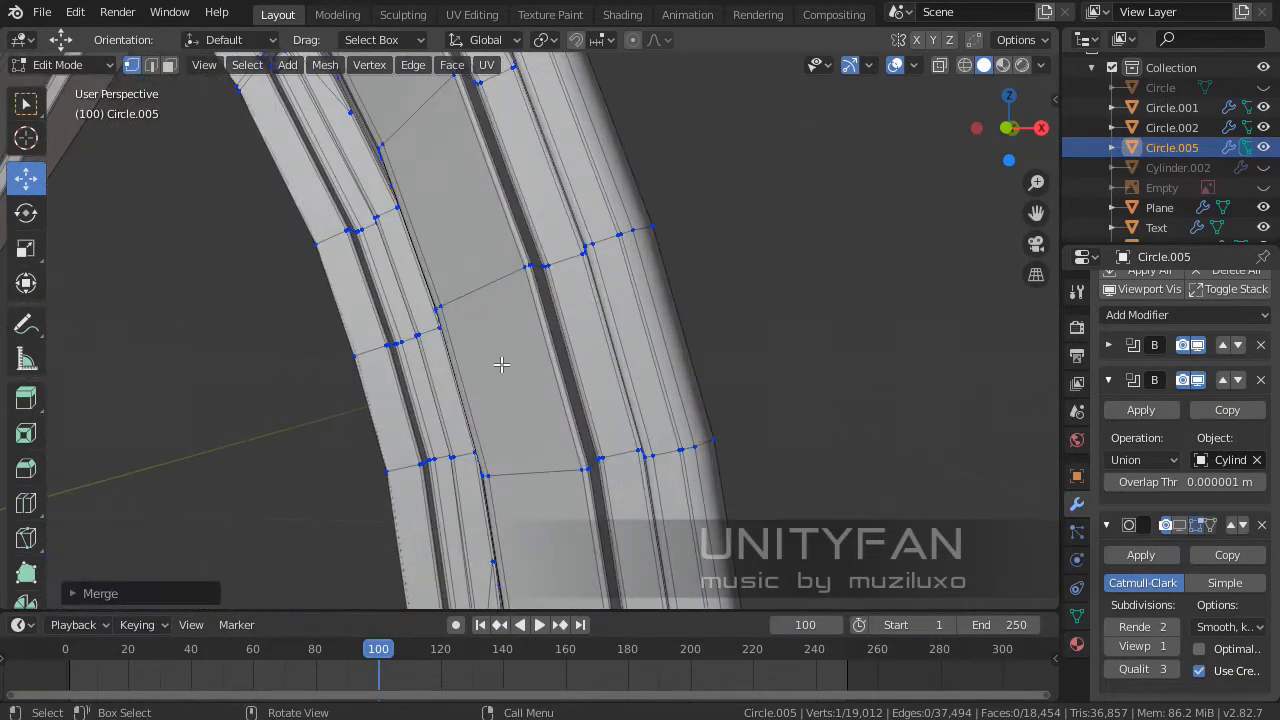
pyautogui.scroll(8, 629, 329)
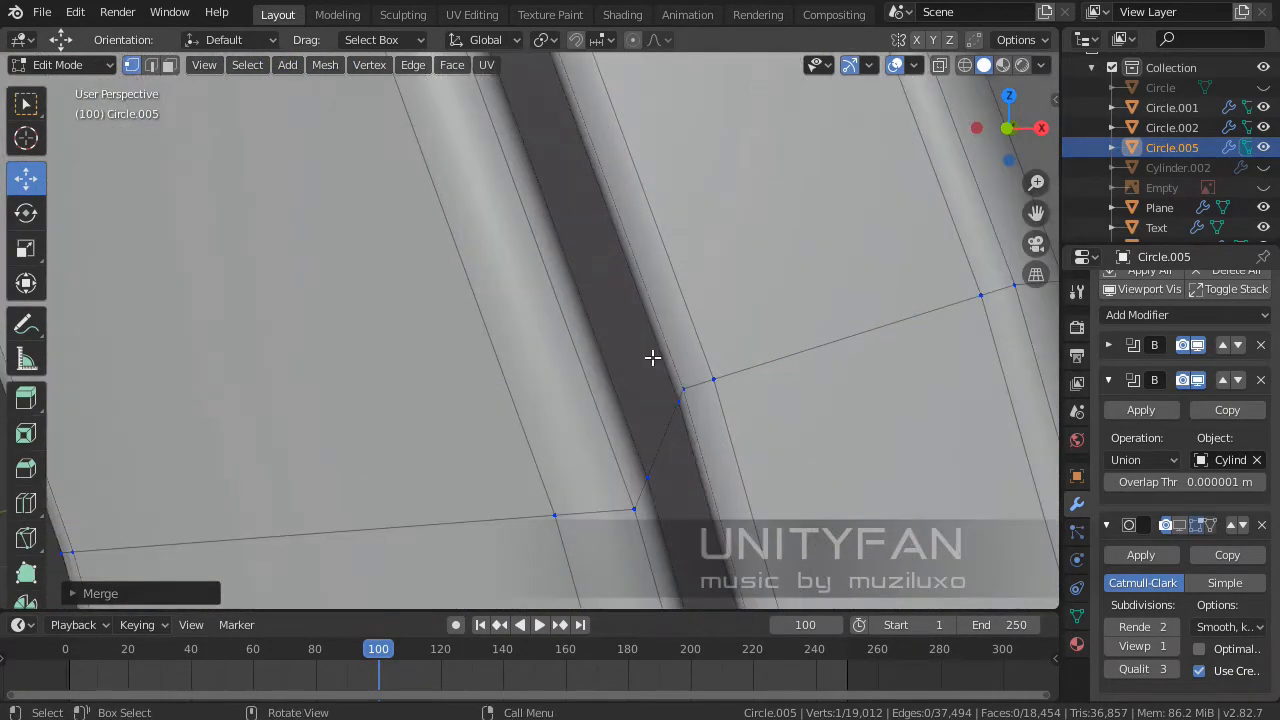
pyautogui.scroll(-8, 652, 357)
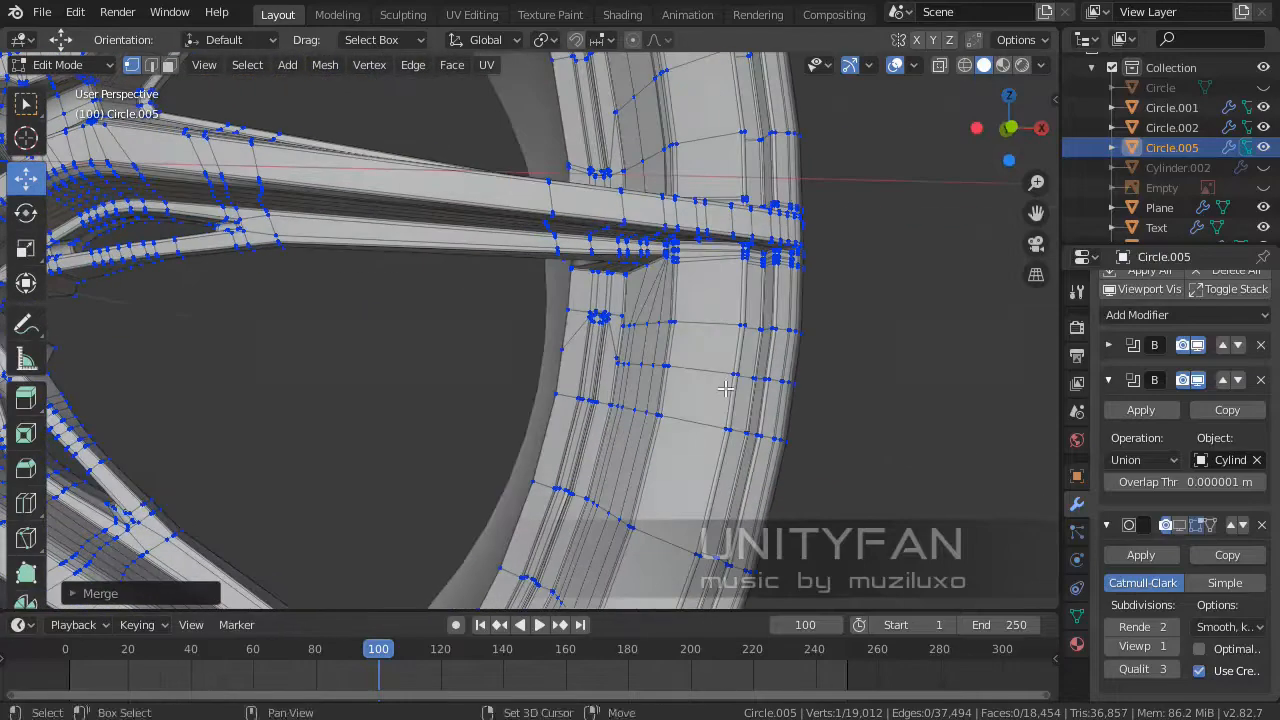
# - Merge the pair of nearly coincident vertices on the cross edge beside the outer groove, below the side spoke
pyautogui.keyDown('shift'); pyautogui.moveTo(726, 389); pyautogui.dragTo(566, 337, button='middle'); pyautogui.keyUp('shift')
pyautogui.scroll(3, 643, 200)
pyautogui.scroll(2, 620, 349)
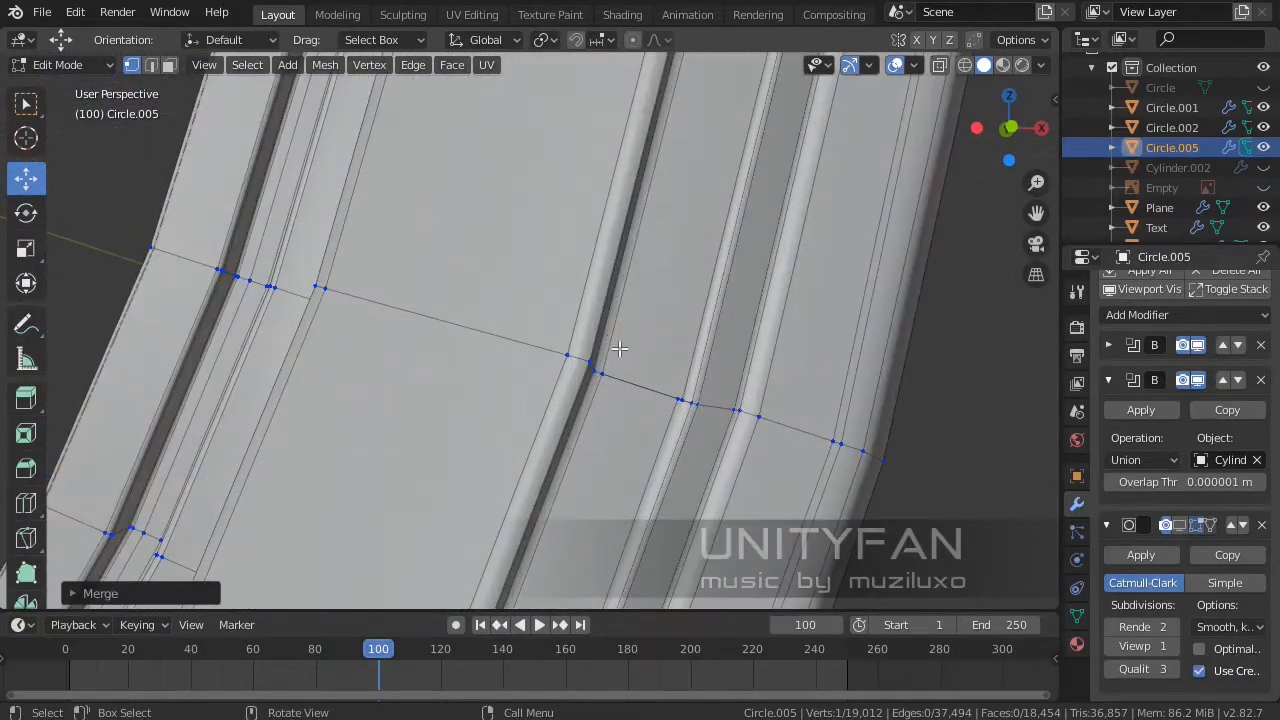
pyautogui.press('KP_Decimal')
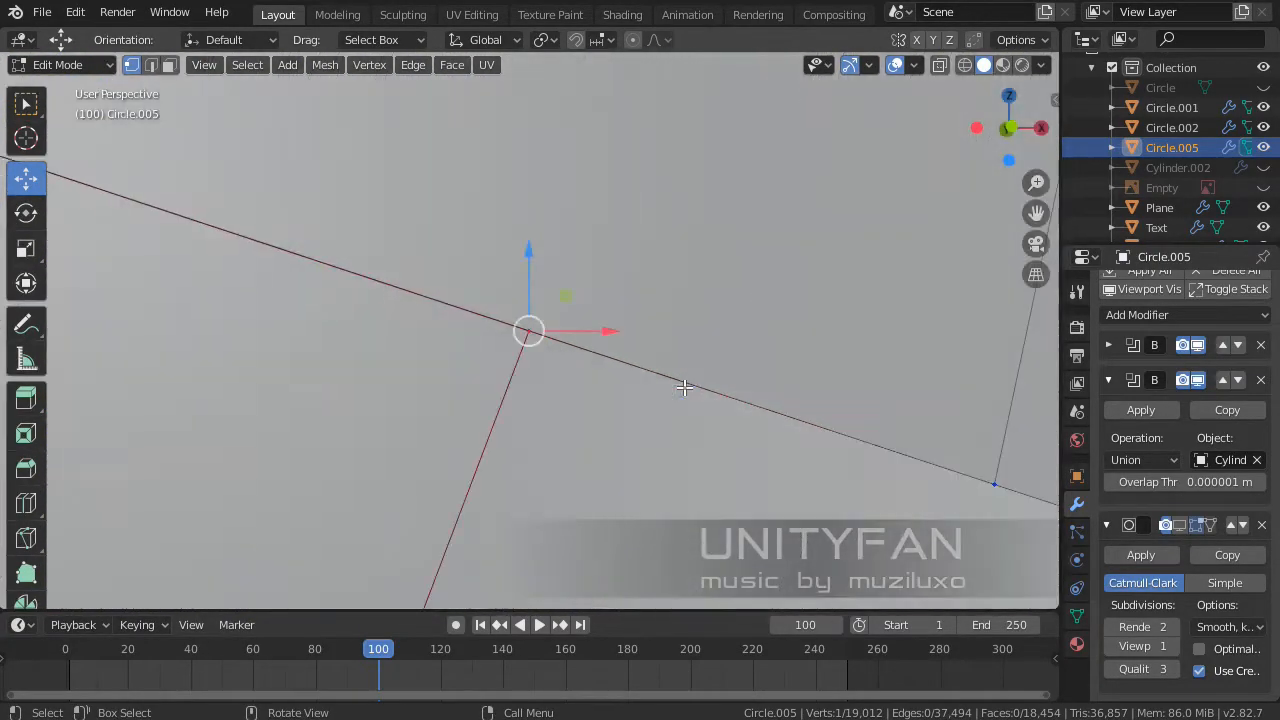
pyautogui.scroll(-8, 685, 388)
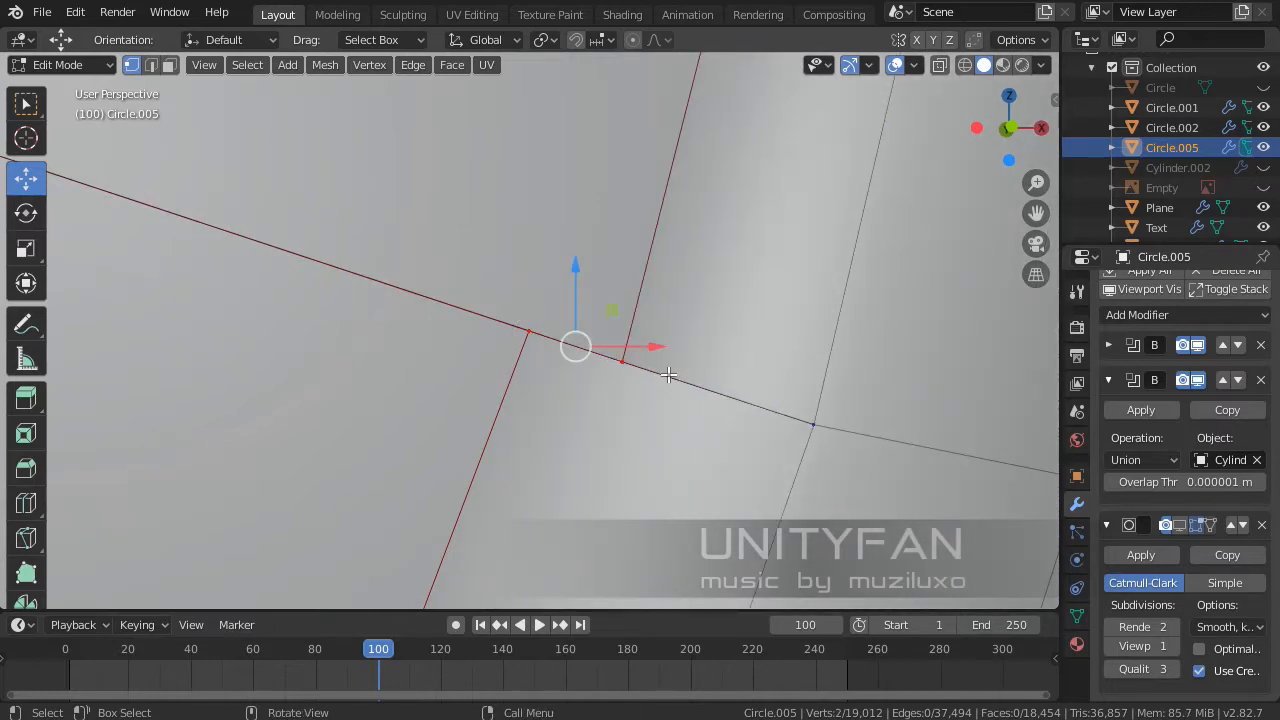
pyautogui.click(675, 372)
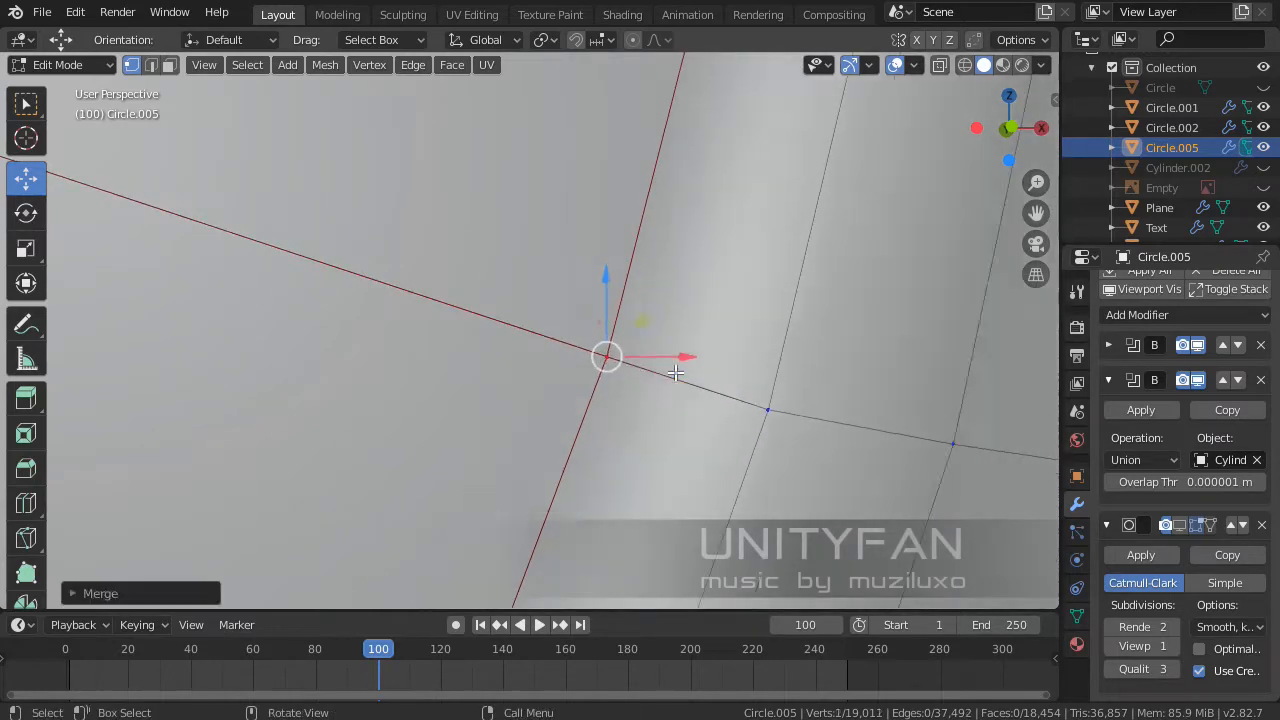
# - Examine the lower ring sections between the spokes for more duplicate vertices
pyautogui.scroll(-5, 676, 362)
pyautogui.scroll(-2, 676, 355)
pyautogui.keyDown('shift'); pyautogui.moveTo(429, 399); pyautogui.dragTo(680, 127, button='middle'); pyautogui.keyUp('shift')
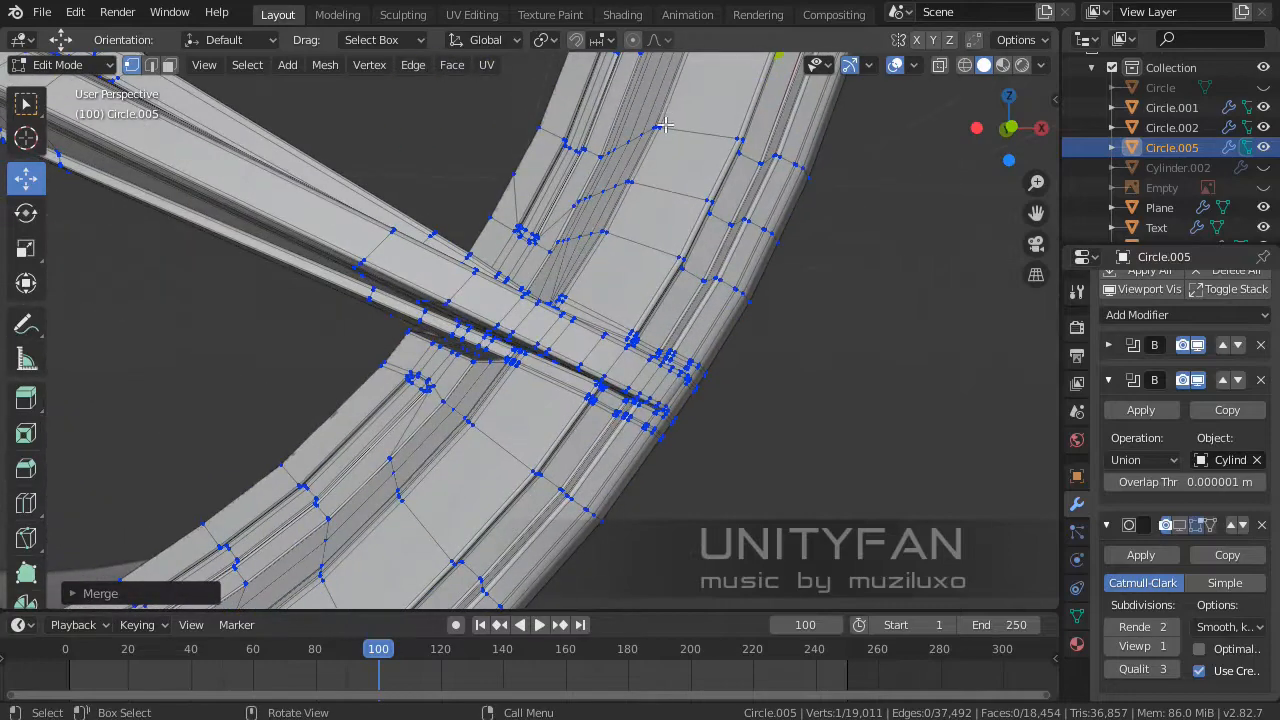
pyautogui.scroll(-2, 680, 127)
pyautogui.keyDown('shift'); pyautogui.moveTo(455, 440); pyautogui.dragTo(598, 225, button='middle'); pyautogui.keyUp('shift')
pyautogui.scroll(1, 598, 225)
pyautogui.scroll(2, 534, 269)
pyautogui.moveTo(514, 271); pyautogui.dragTo(665, 321, button='middle')
pyautogui.scroll(4, 540, 268)
pyautogui.scroll(-8, 676, 318)
pyautogui.keyDown('shift'); pyautogui.moveTo(390, 290); pyautogui.dragTo(657, 240, button='middle'); pyautogui.keyUp('shift')
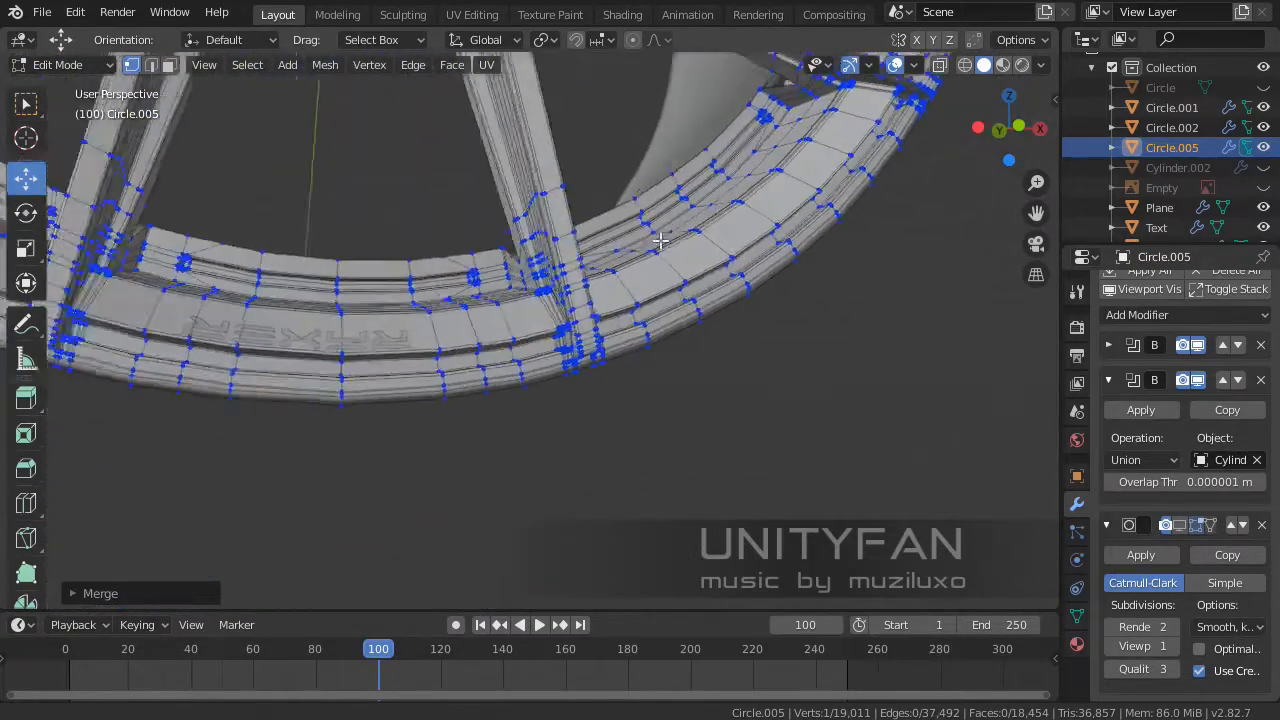
# - Merge the duplicate vertices on the outer step below the raised lettering using At Last
pyautogui.scroll(2, 657, 240)
pyautogui.keyDown('shift'); pyautogui.moveTo(312, 370); pyautogui.dragTo(490, 305, button='middle'); pyautogui.keyUp('shift')
pyautogui.scroll(12, 609, 429)
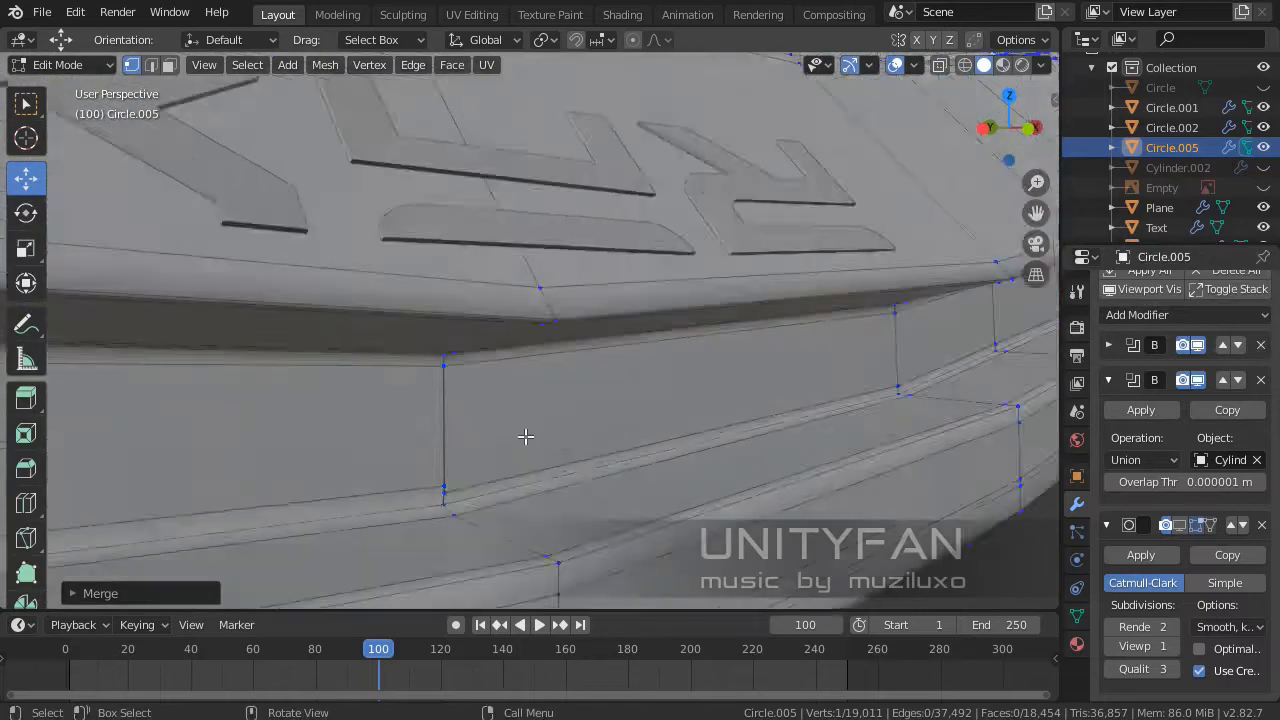
pyautogui.keyDown('shift'); pyautogui.moveTo(434, 474); pyautogui.dragTo(485, 416, button='middle'); pyautogui.keyUp('shift')
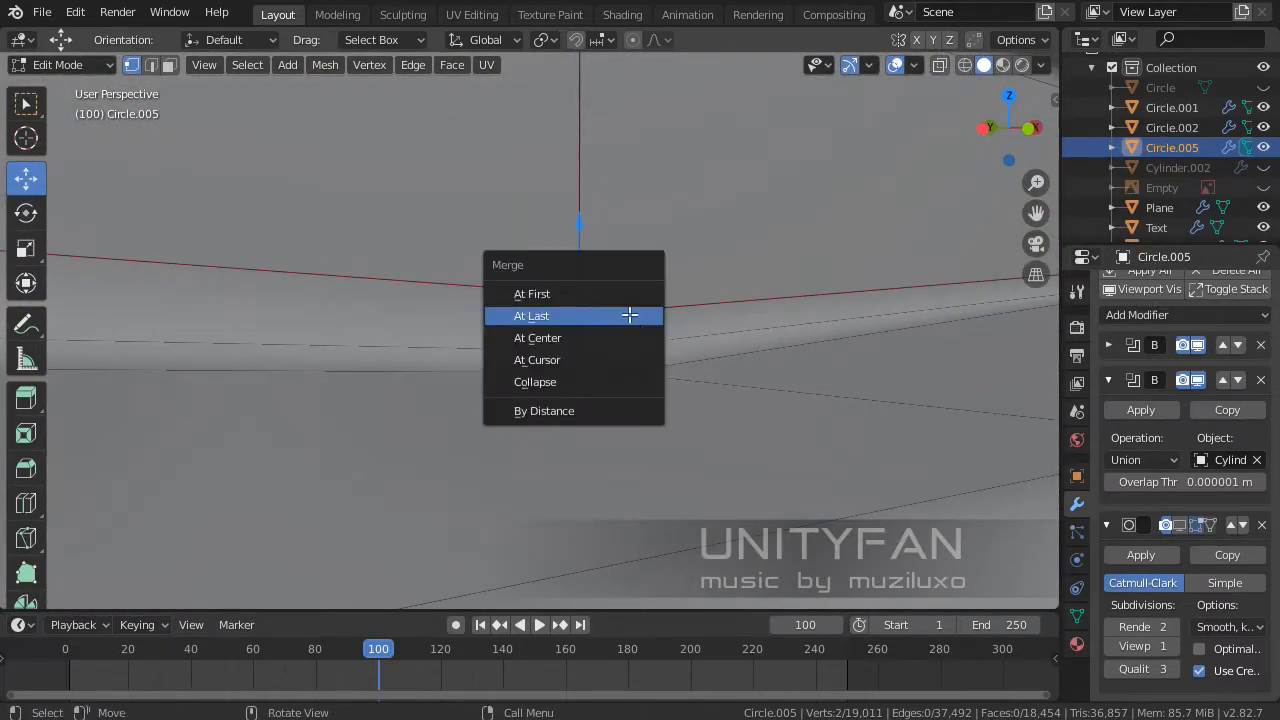
pyautogui.click(629, 315)
# - Check the cross edges and groove corners along the lettered section of the ring for duplicate vertices
pyautogui.scroll(-5, 629, 315)
pyautogui.scroll(8, 650, 330)
pyautogui.scroll(-6, 664, 348)
pyautogui.moveTo(664, 348); pyautogui.dragTo(600, 380, button='middle')
pyautogui.scroll(2, 477, 365)
pyautogui.keyDown('shift'); pyautogui.moveTo(477, 365); pyautogui.dragTo(543, 357, button='middle'); pyautogui.keyUp('shift')
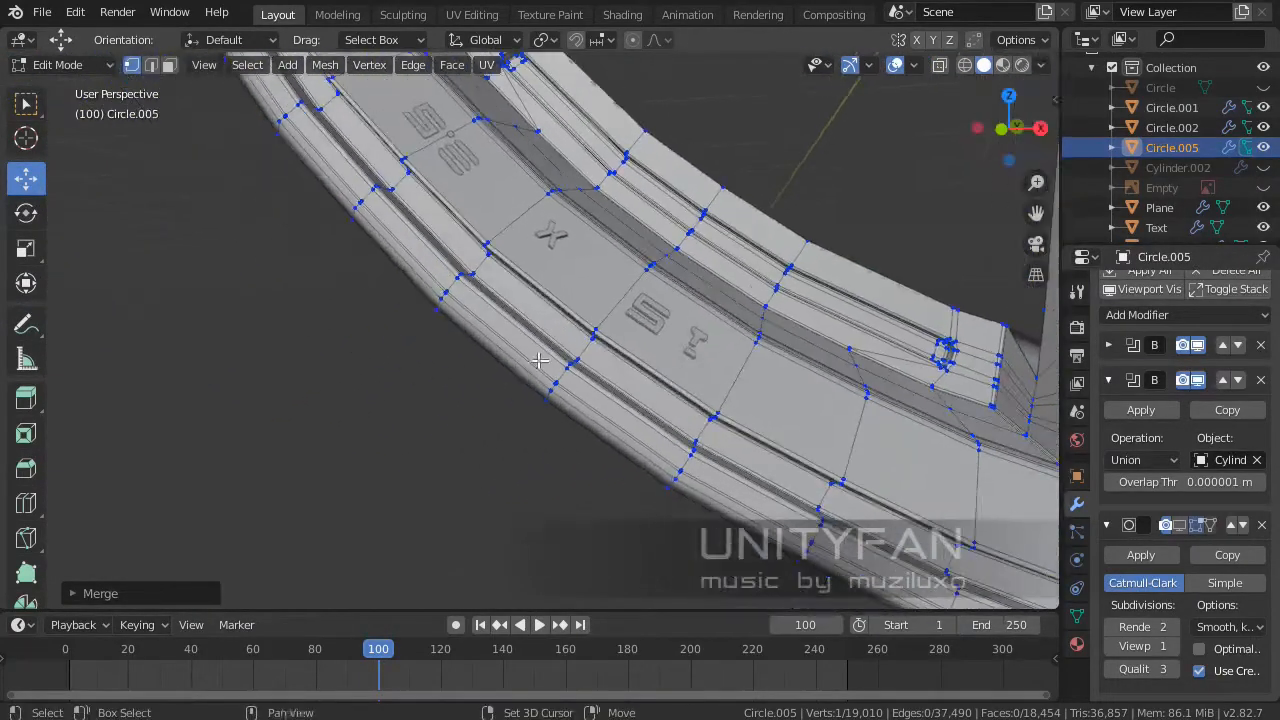
pyautogui.scroll(4, 554, 368)
pyautogui.keyDown('shift'); pyautogui.moveTo(766, 420); pyautogui.dragTo(614, 330, button='middle'); pyautogui.keyUp('shift')
pyautogui.scroll(-5, 686, 385)
pyautogui.scroll(6, 654, 383)
pyautogui.scroll(-6, 623, 320)
pyautogui.scroll(6, 616, 343)
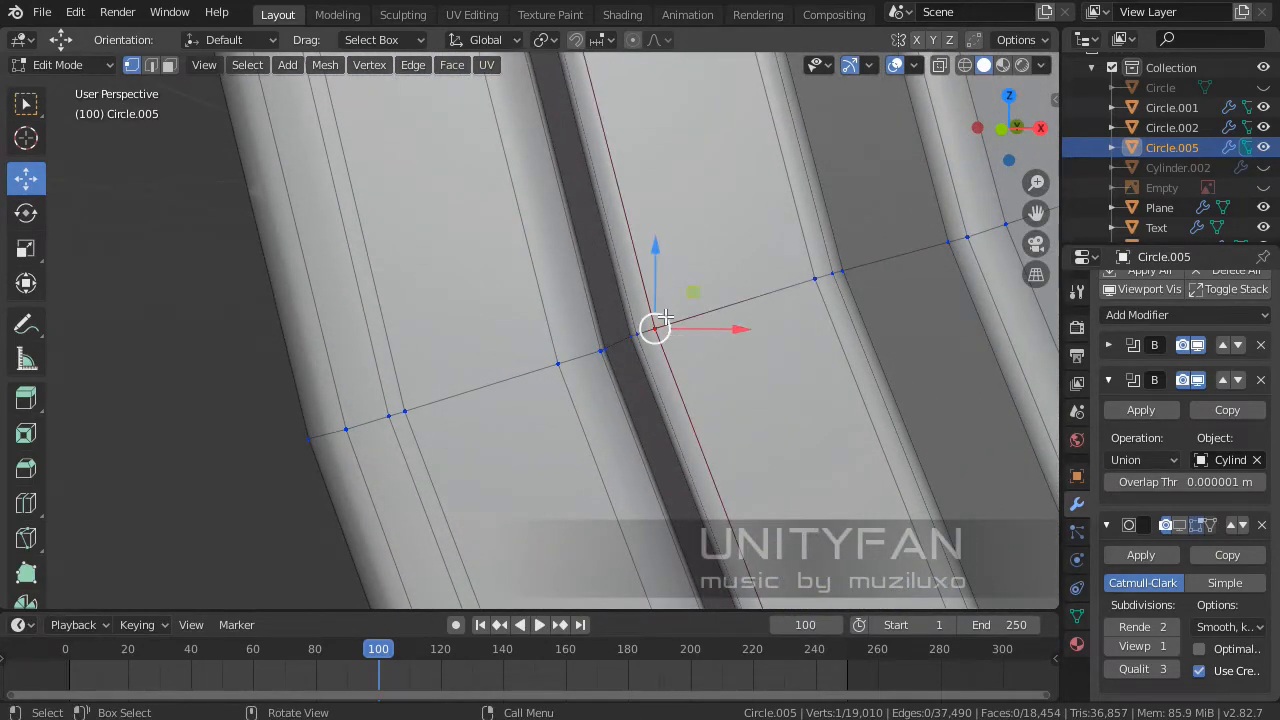
# - Examine the remaining ring sections up to the VOX 50 lettering for duplicate vertices
pyautogui.scroll(-6, 718, 311)
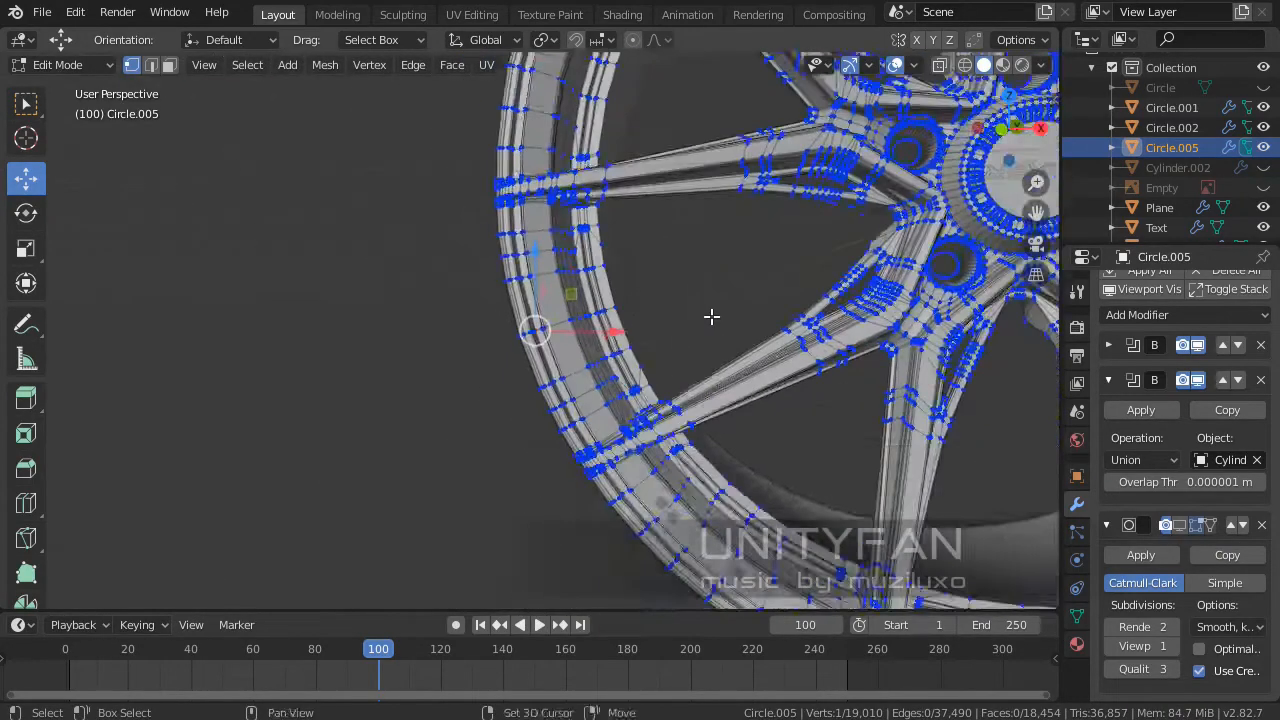
pyautogui.moveTo(711, 314); pyautogui.dragTo(543, 362, button='middle')
pyautogui.scroll(5, 543, 362)
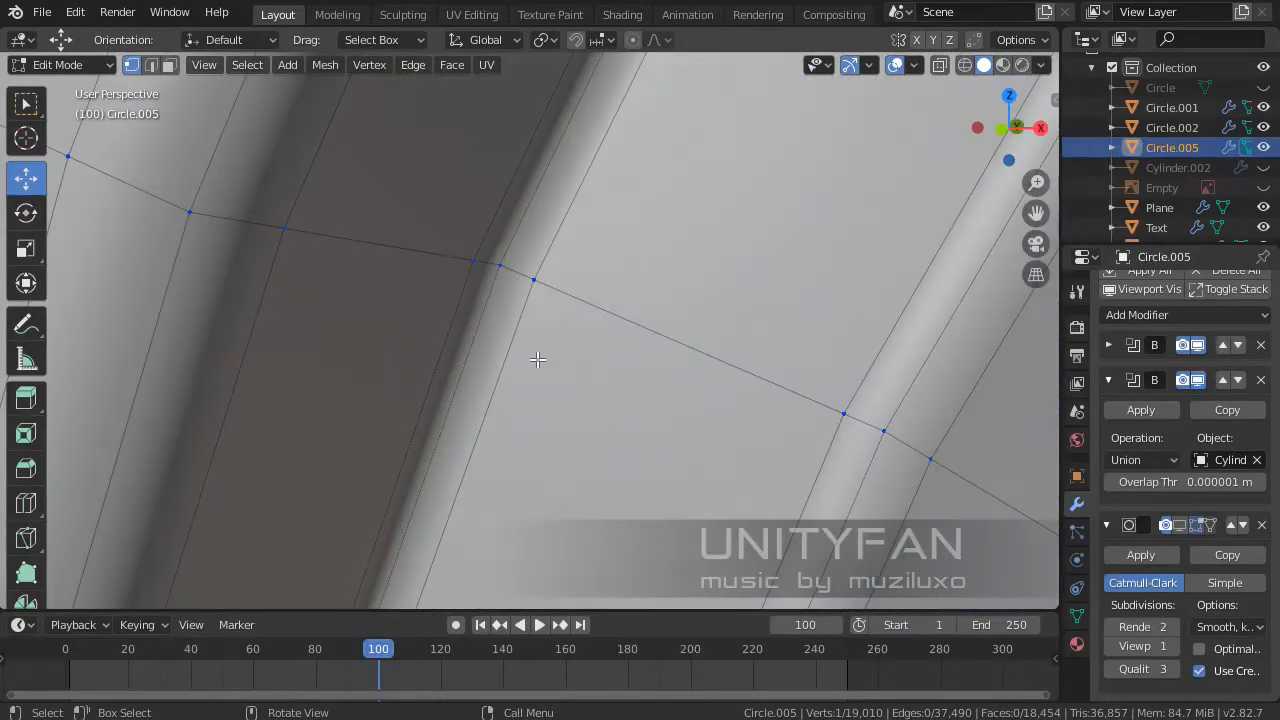
pyautogui.scroll(-4, 534, 357)
pyautogui.moveTo(614, 303); pyautogui.dragTo(474, 429, button='middle')
pyautogui.scroll(7, 391, 306)
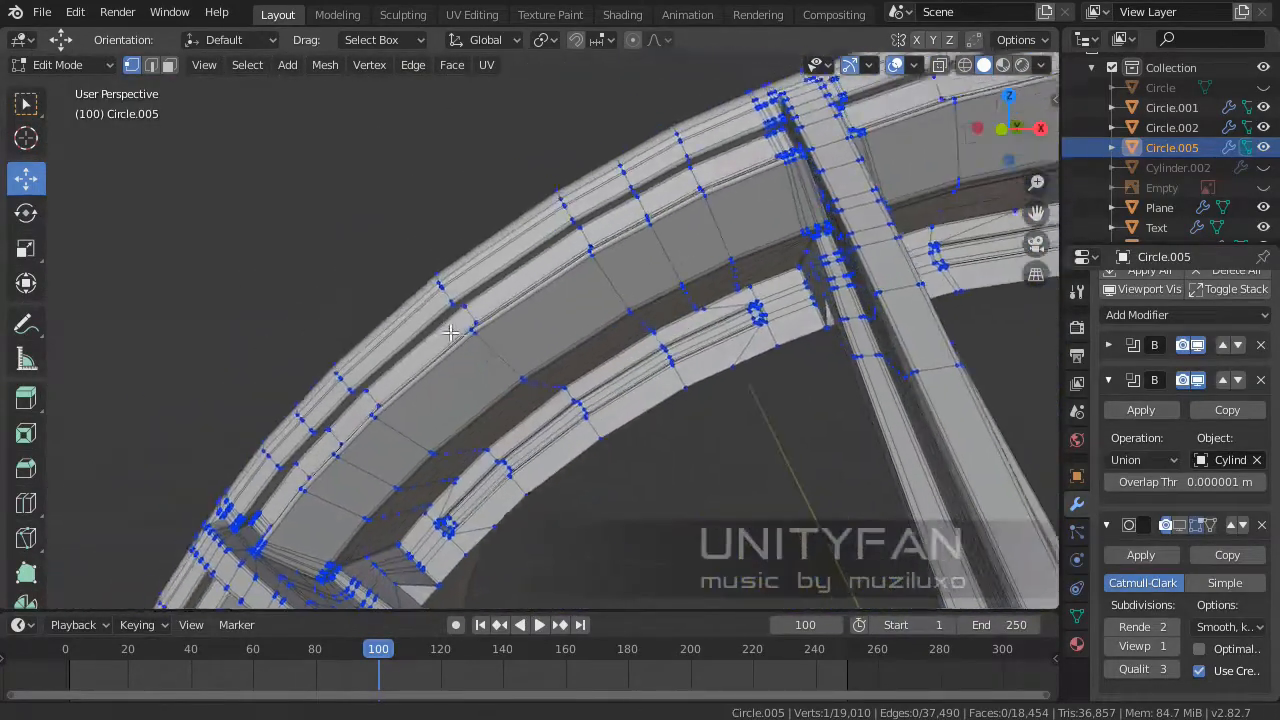
pyautogui.scroll(-4, 448, 325)
pyautogui.scroll(-5, 448, 325)
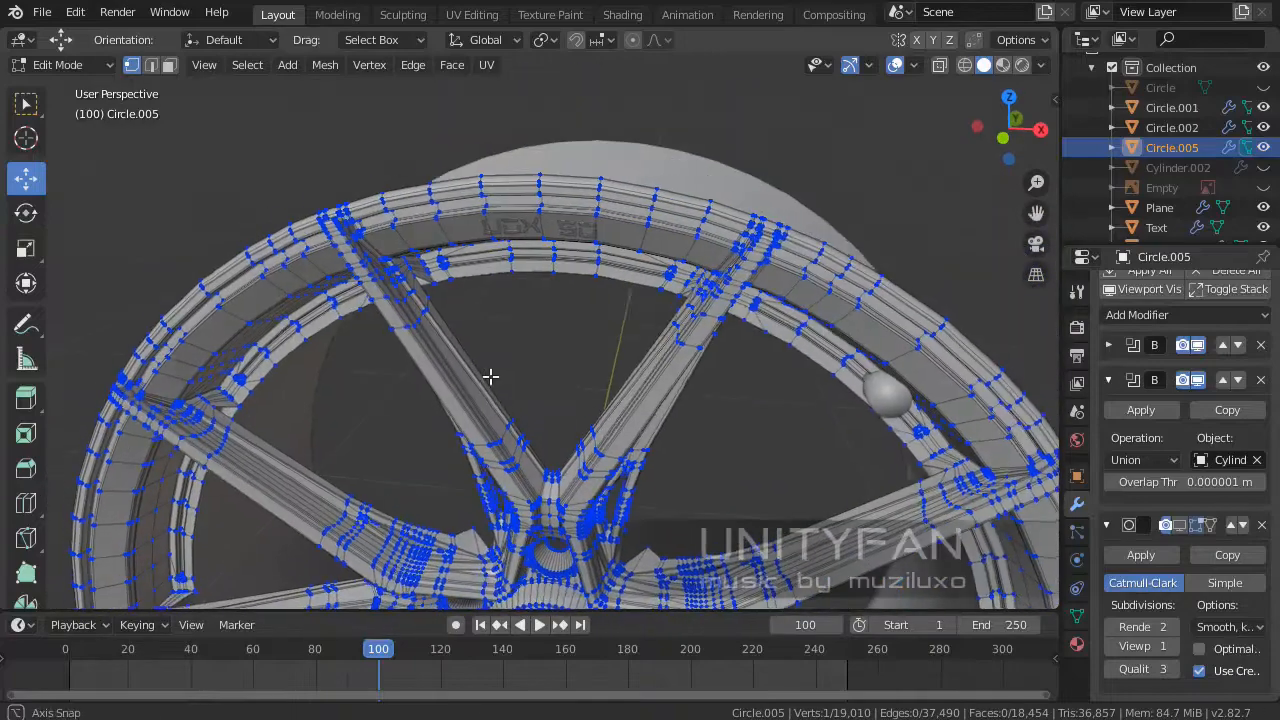
# - Return to Object Mode, deselect the rim, and display it in Material Preview shading
pyautogui.press('Tab')
pyautogui.click(546, 371)
pyautogui.moveTo(543, 389); pyautogui.dragTo(851, 122, button='middle')
pyautogui.click(1002, 65)
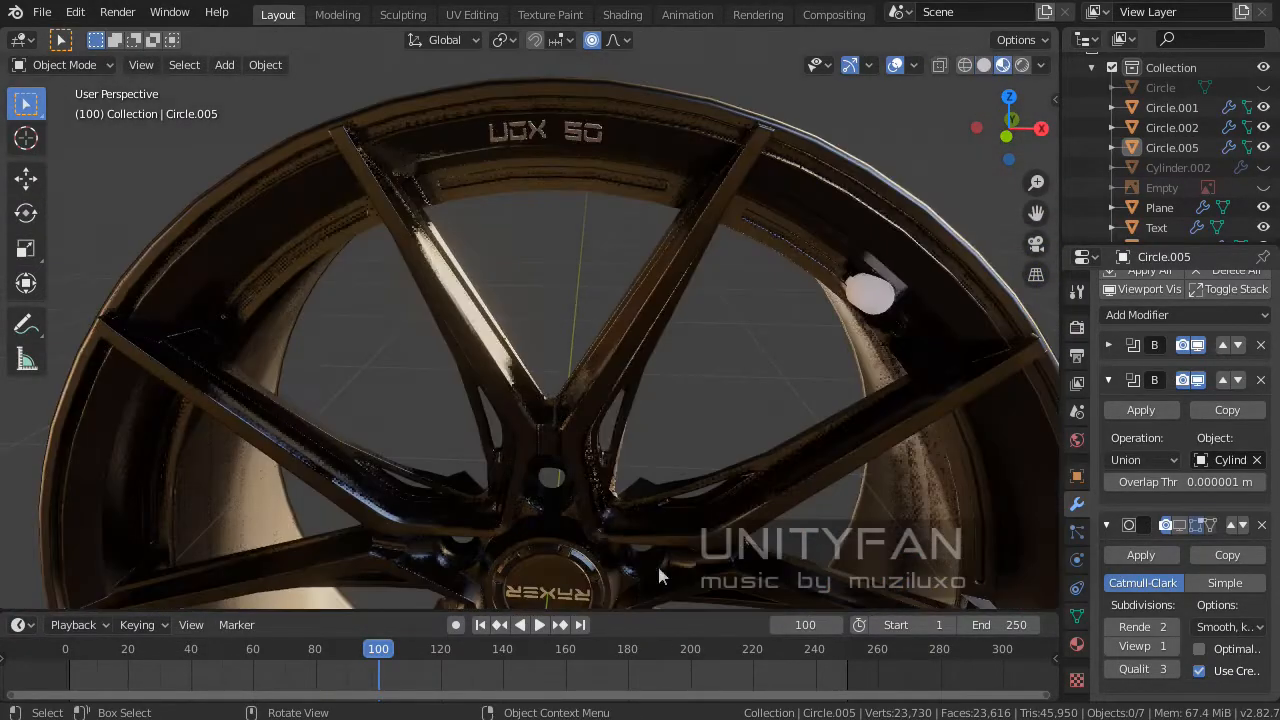
# - Switch to the photo viewer, review the VOX50 reference photo and the student's annotated bi4.png, and minimize the viewer
pyautogui.hotkey('alt', 'Tab')
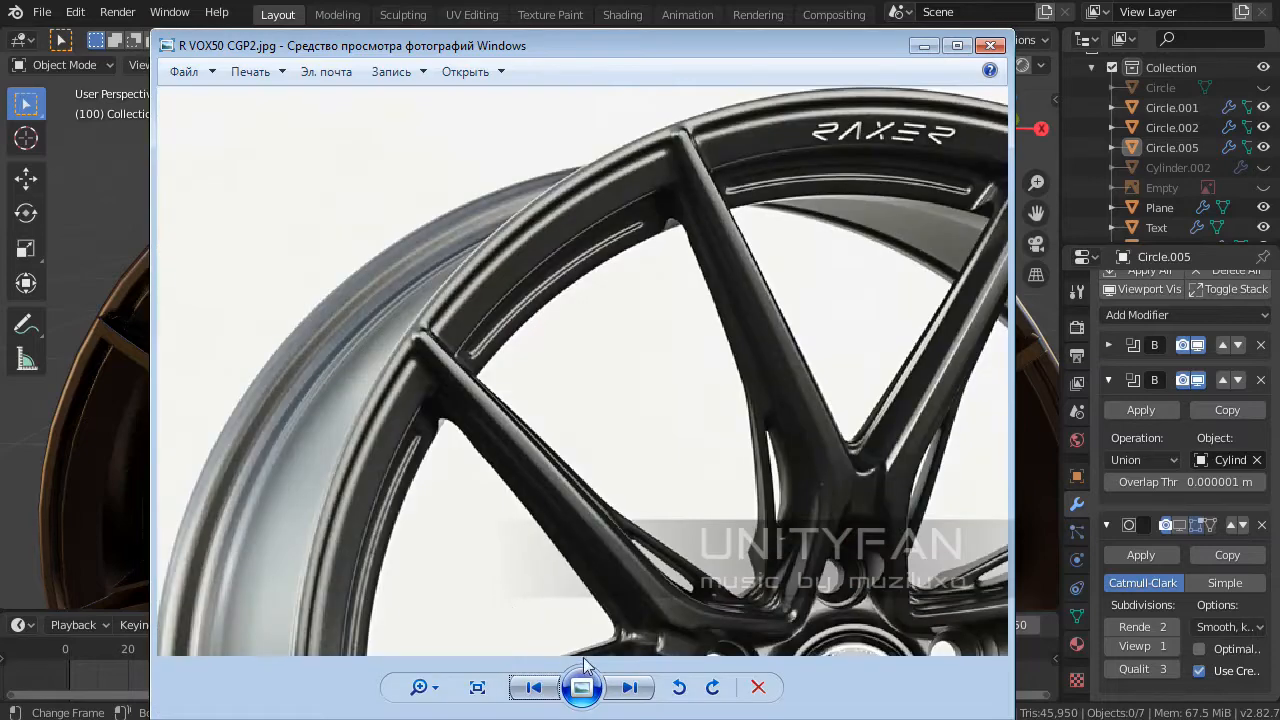
pyautogui.click(534, 688)
pyautogui.click(530, 692)
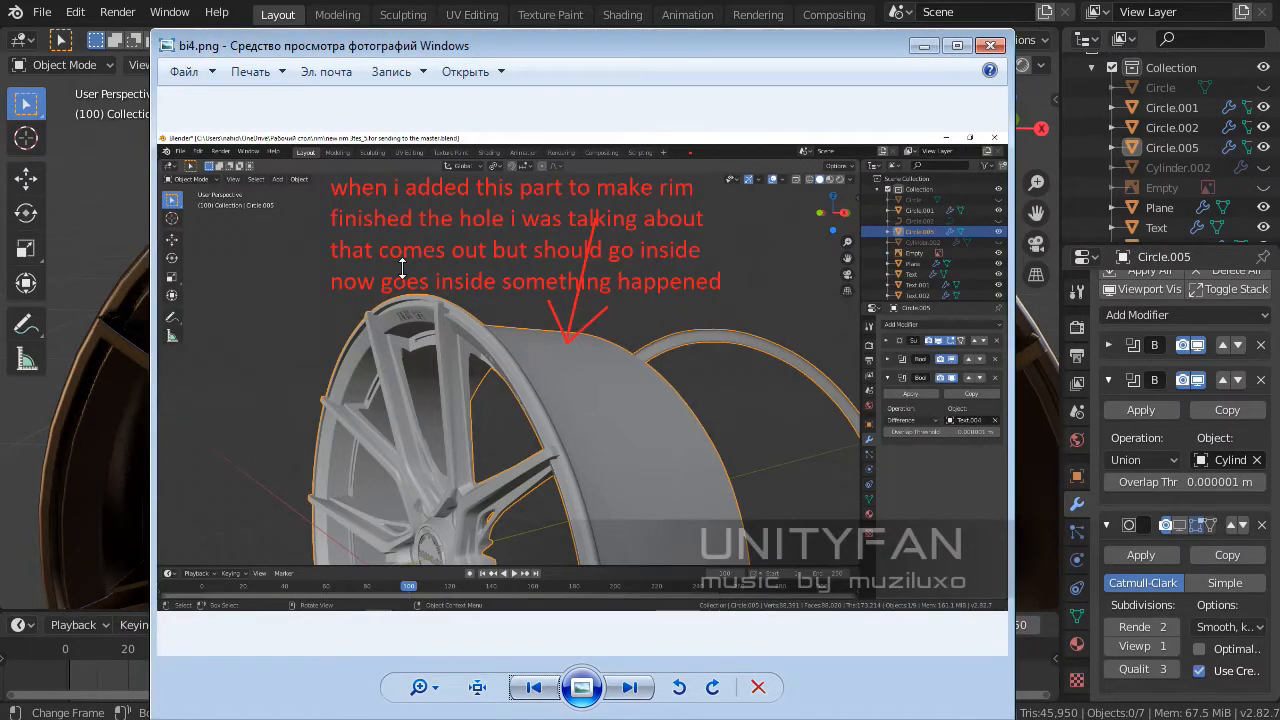
pyautogui.click(924, 46)
# - Select the barrel object Plane and inspect how it fits the rim from the side, front and behind
pyautogui.moveTo(613, 318); pyautogui.dragTo(440, 246, button='middle')
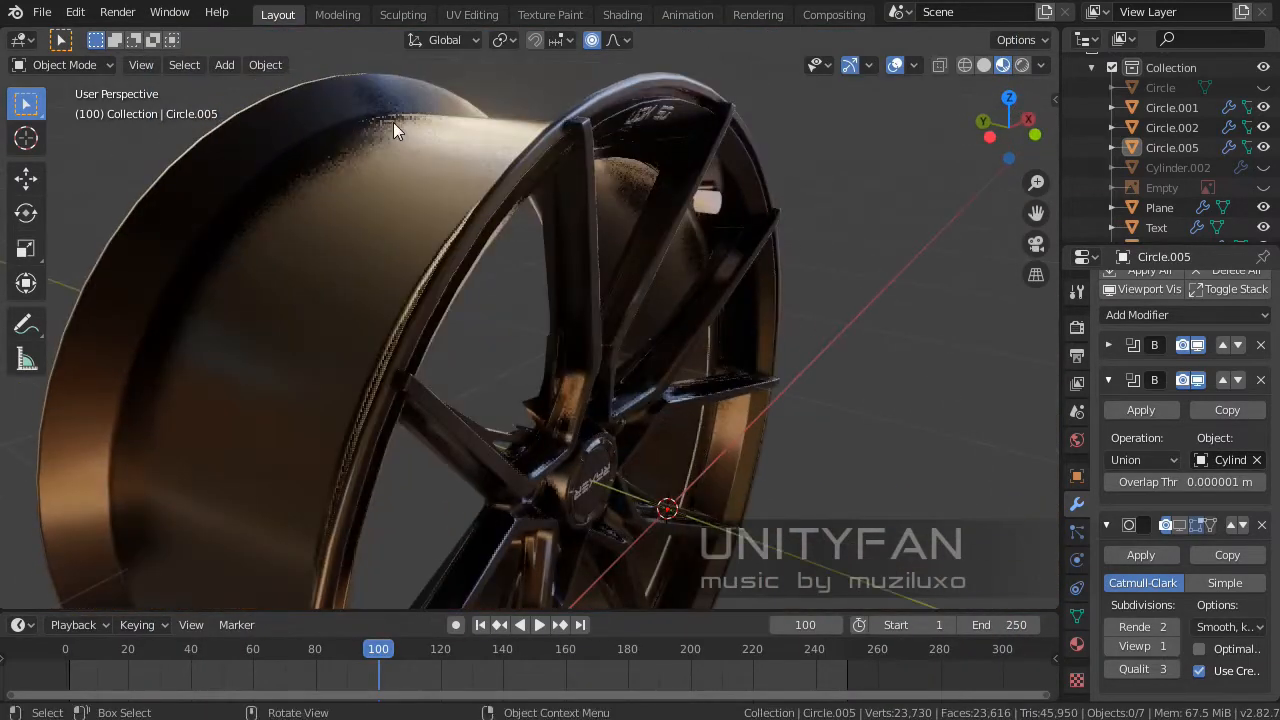
pyautogui.click(393, 122)
pyautogui.moveTo(393, 122); pyautogui.dragTo(434, 242, button='middle')
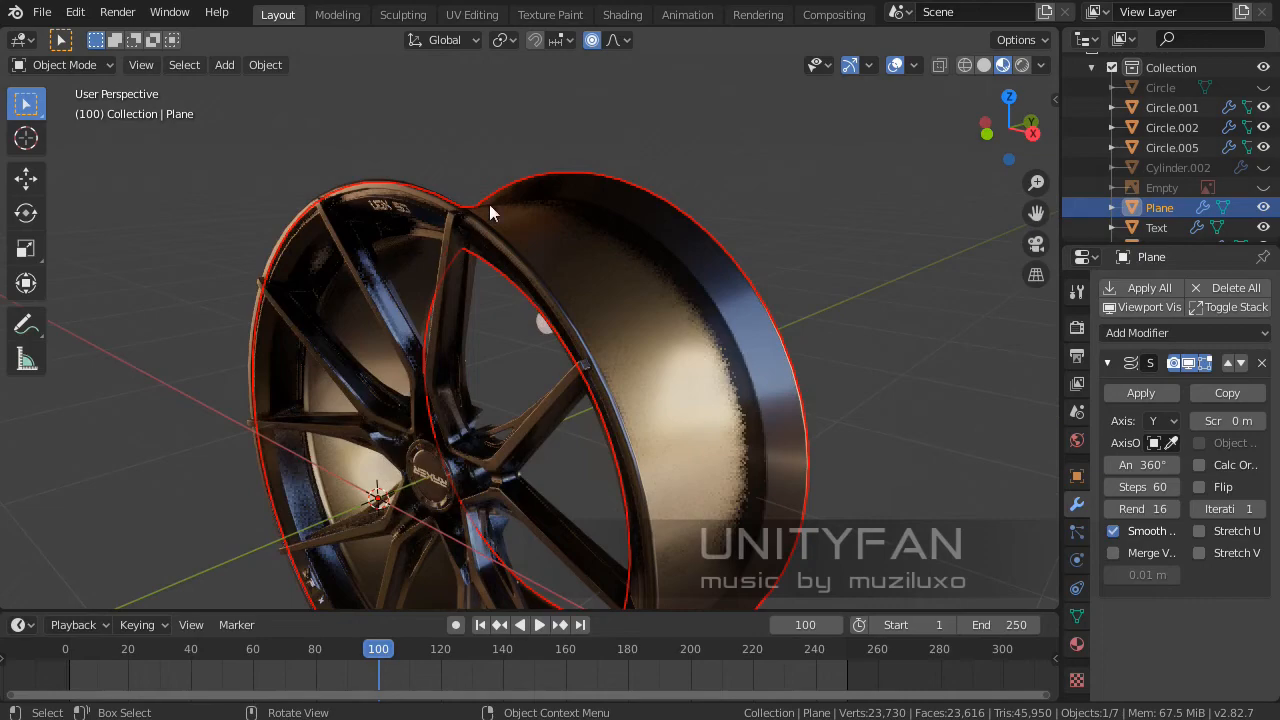
pyautogui.moveTo(503, 264); pyautogui.dragTo(818, 256, button='middle')
pyautogui.click(911, 343)
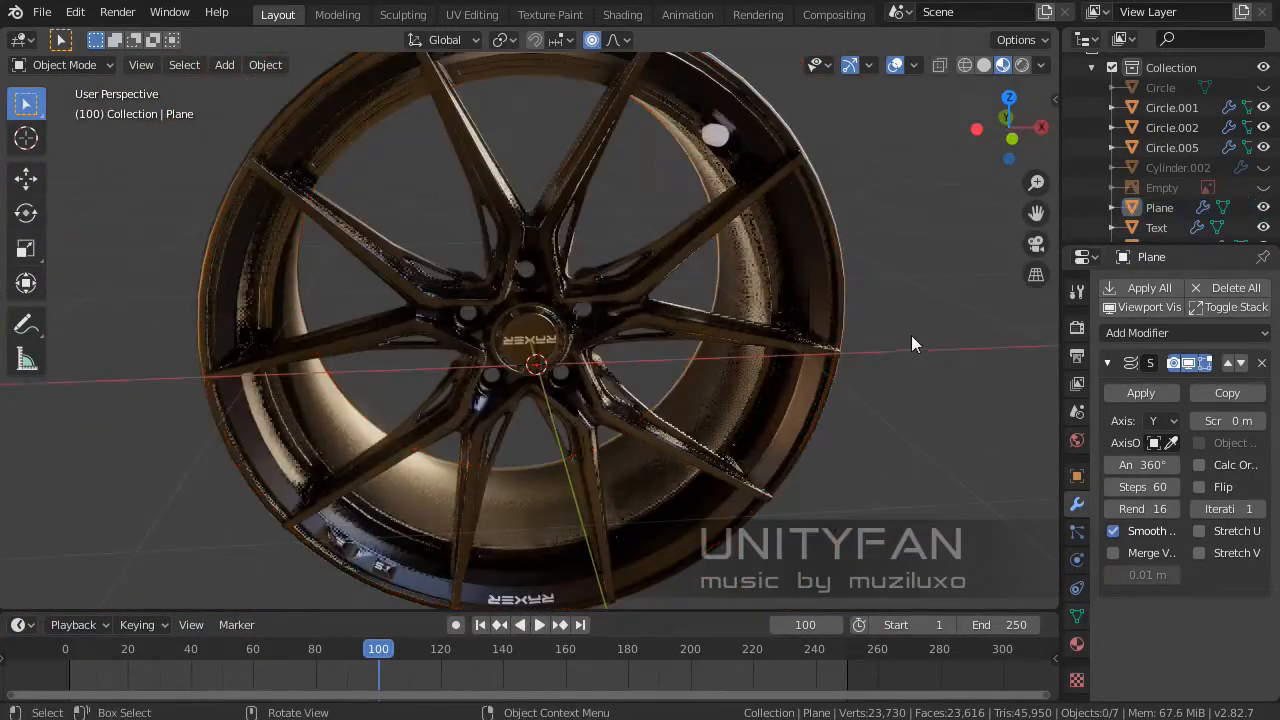
pyautogui.moveTo(911, 343); pyautogui.dragTo(582, 243, button='middle')
# - In Plane's Edit Mode with wireframe shading, subdivide the long straight edge of the barrel profile
pyautogui.press('Tab')
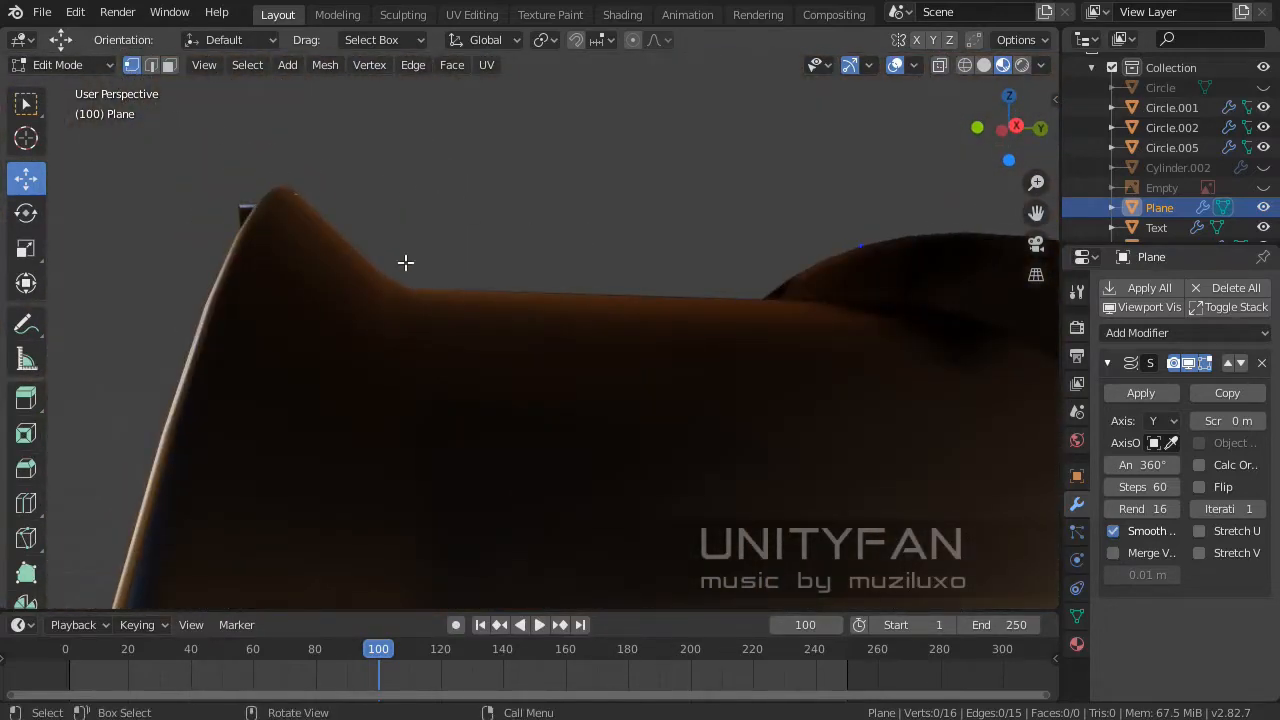
pyautogui.click(318, 294)
pyautogui.keyDown('shift'); pyautogui.moveTo(329, 294); pyautogui.dragTo(469, 243, button='middle'); pyautogui.keyUp('shift')
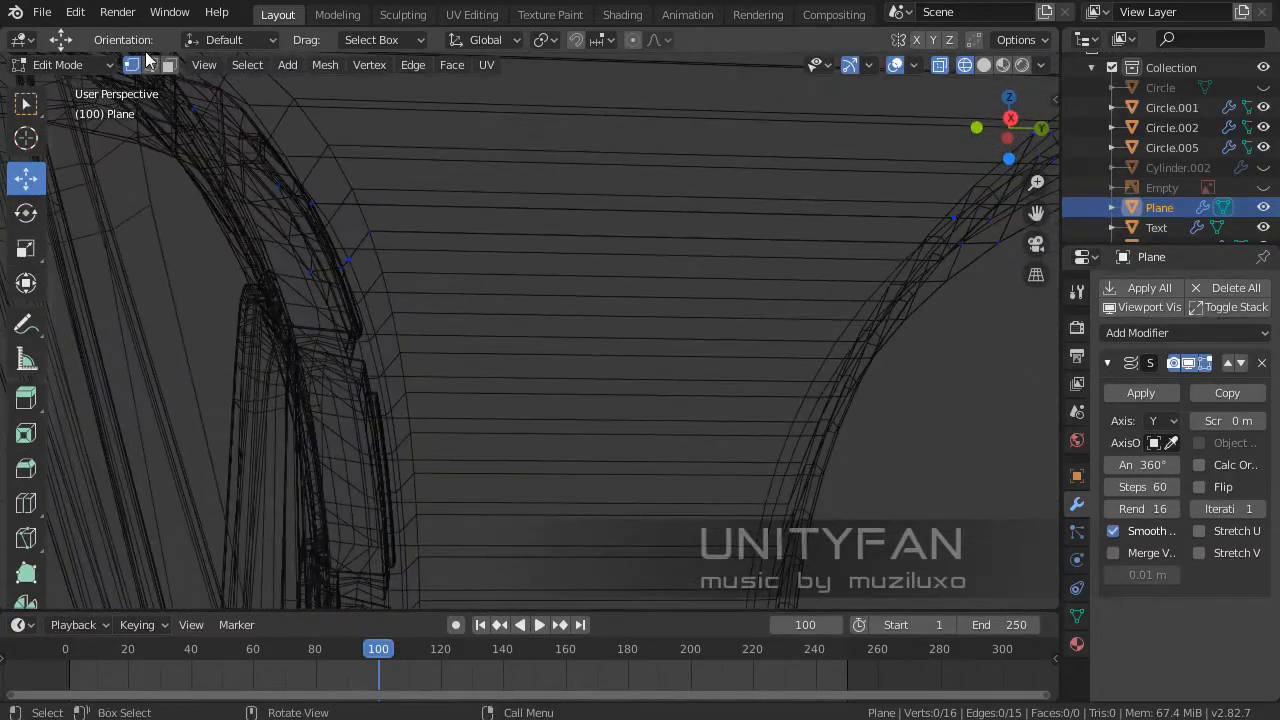
pyautogui.keyDown('shift'); pyautogui.moveTo(559, 255); pyautogui.dragTo(523, 240, button='middle'); pyautogui.keyUp('shift')
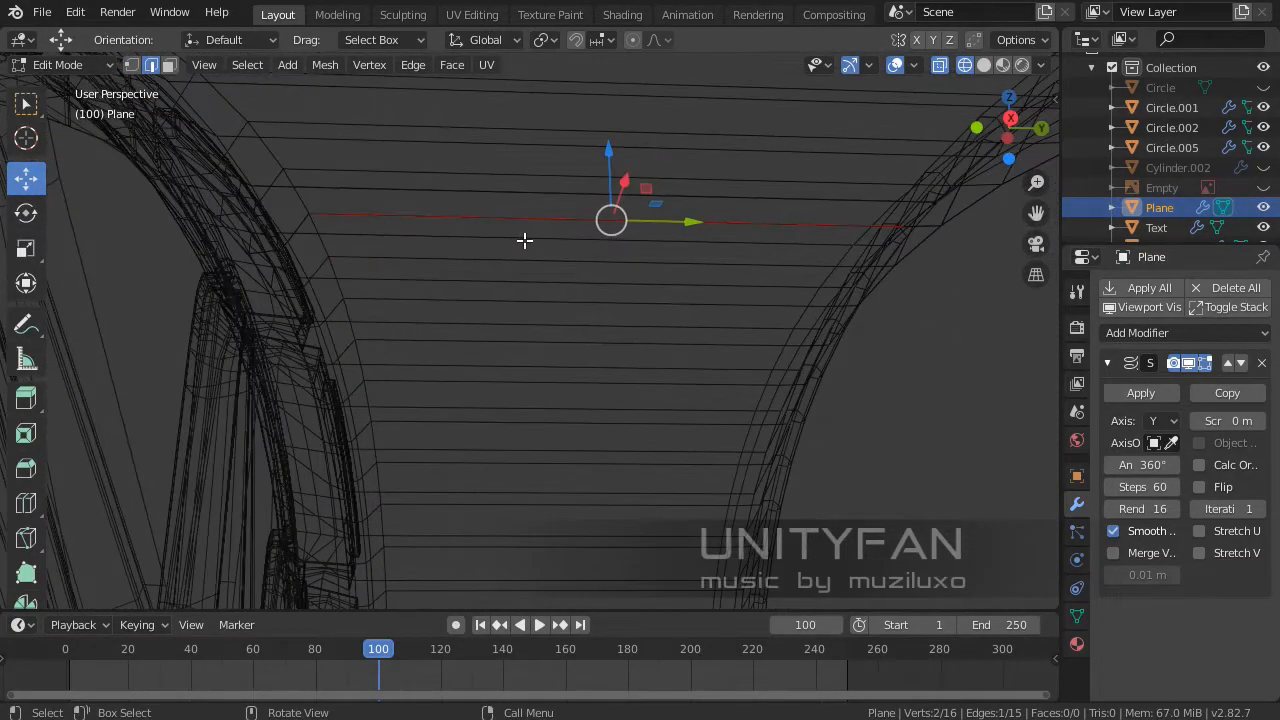
pyautogui.rightClick(518, 232)
pyautogui.click(436, 150)
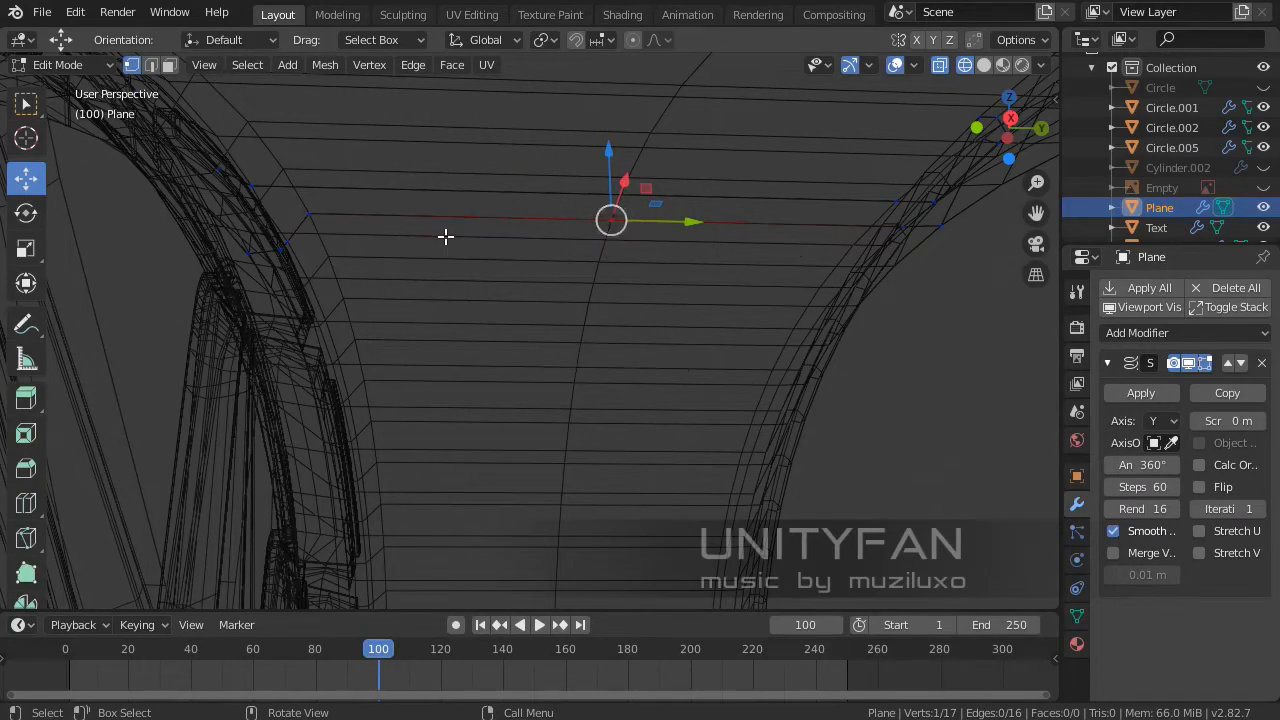
# - In Material Preview shading, move the barrel profile's new vertex about 0.32 m along negative Y and return to Object Mode
pyautogui.click(669, 258)
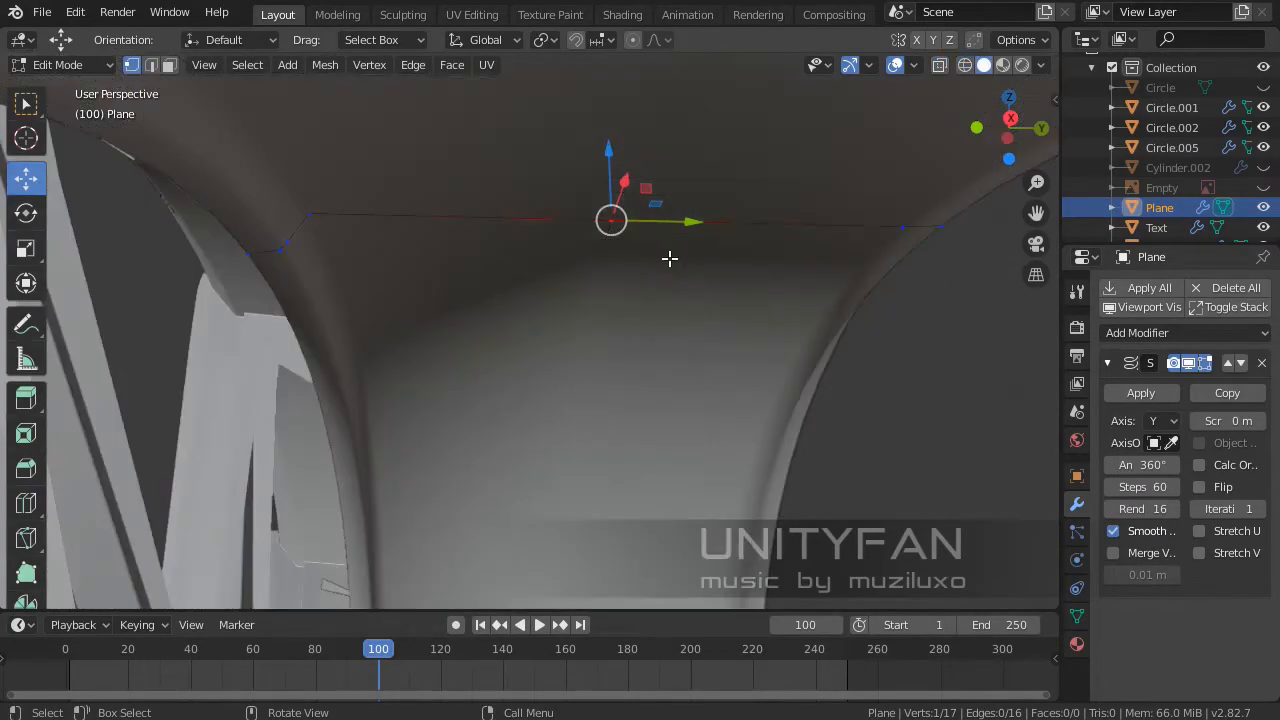
pyautogui.press('z')
pyautogui.click(642, 374)
pyautogui.moveTo(654, 314); pyautogui.dragTo(656, 237, button='middle')
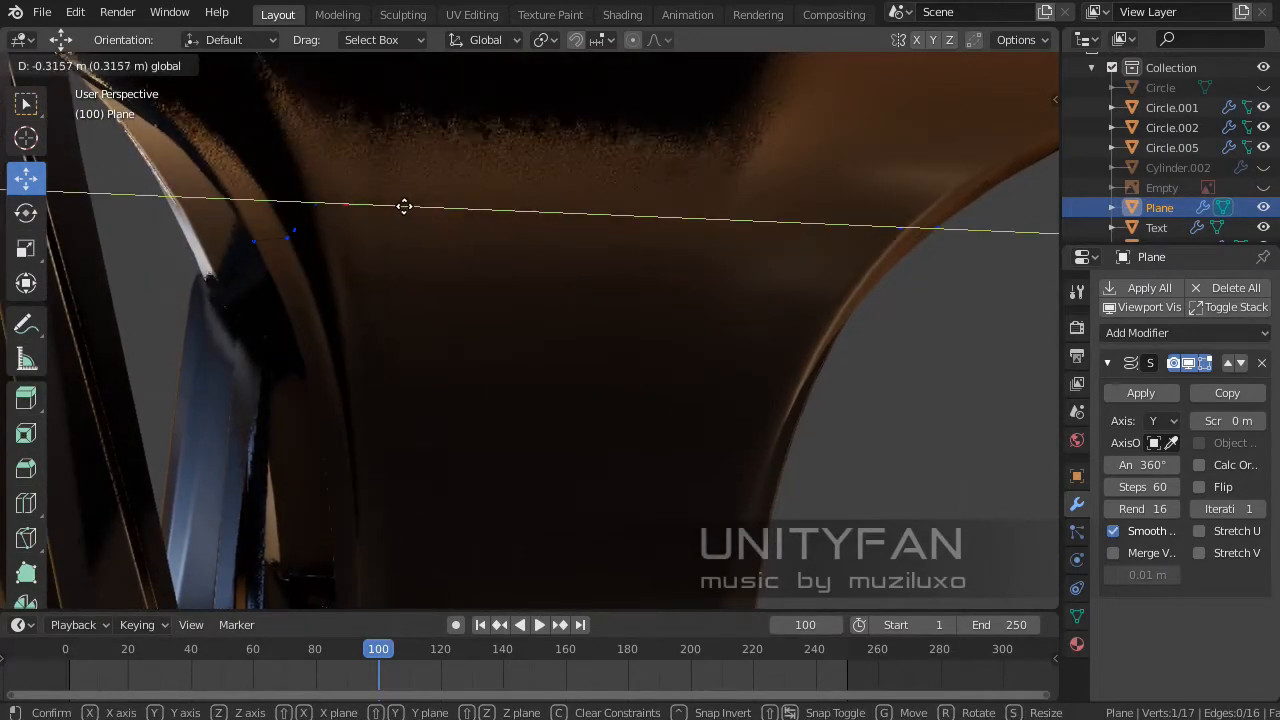
pyautogui.moveTo(399, 207); pyautogui.dragTo(399, 207)
pyautogui.moveTo(545, 252); pyautogui.dragTo(446, 249, button='middle')
pyautogui.scroll(-3, 509, 311)
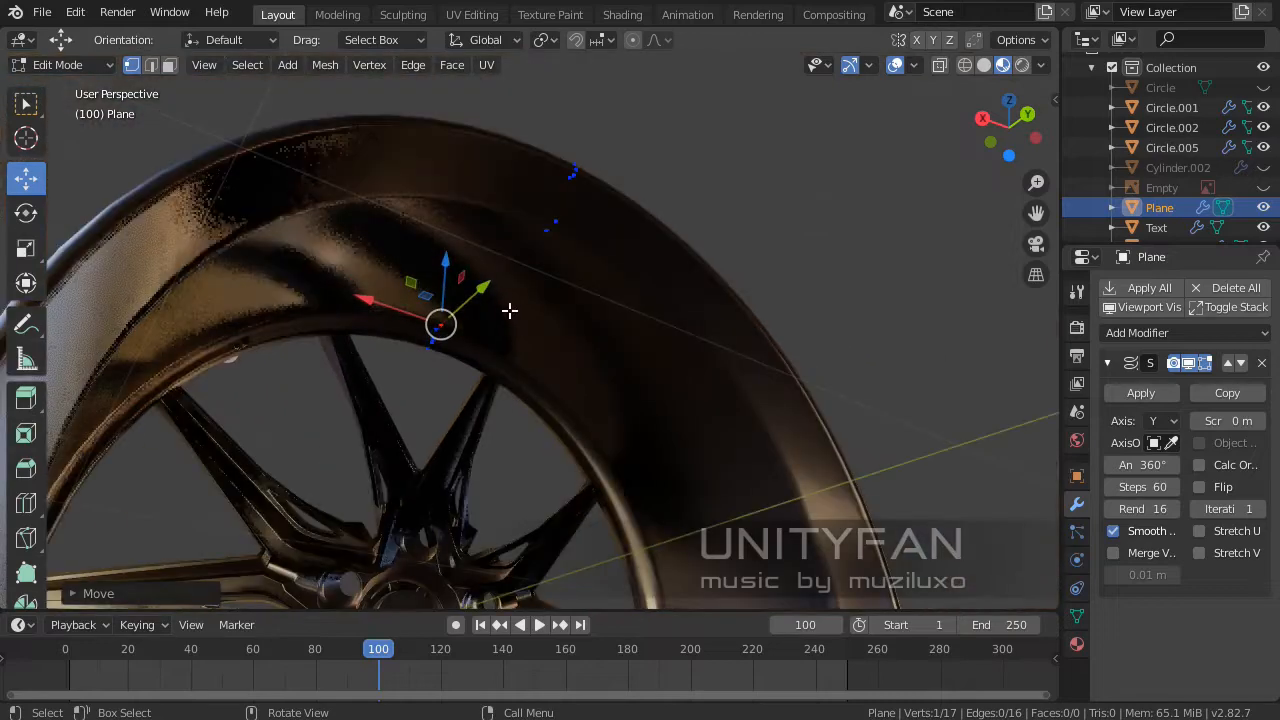
pyautogui.moveTo(501, 388); pyautogui.dragTo(511, 163, button='middle')
pyautogui.scroll(-3, 537, 294)
pyautogui.press('Tab')
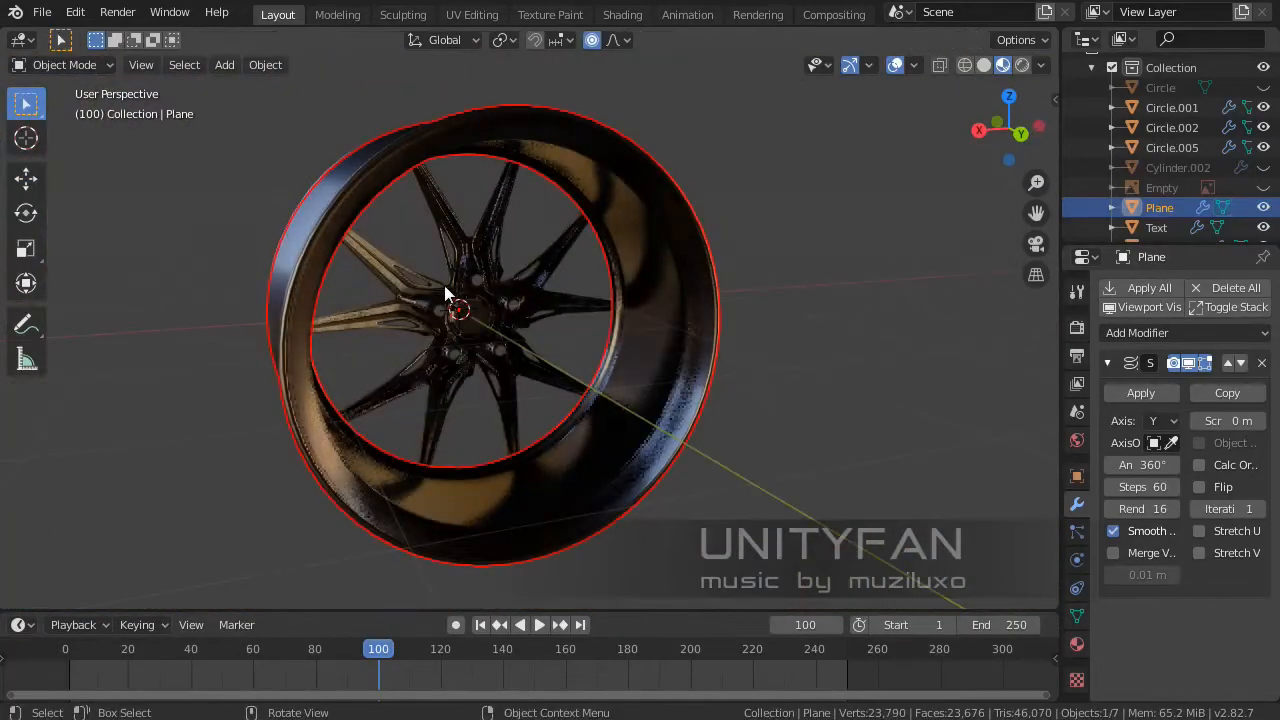
# - Deselect the barrel, select the cylindrical valve piece Circle.002 on the rim's front, and examine it up close
pyautogui.moveTo(444, 285); pyautogui.dragTo(857, 437, button='middle')
pyautogui.click(857, 434)
pyautogui.moveTo(715, 281); pyautogui.dragTo(628, 343, button='middle')
pyautogui.scroll(5, 628, 335)
pyautogui.scroll(4, 555, 353)
pyautogui.keyDown('shift'); pyautogui.moveTo(664, 230); pyautogui.dragTo(598, 303, button='middle'); pyautogui.keyUp('shift')
pyautogui.keyDown('shift'); pyautogui.moveTo(748, 172); pyautogui.dragTo(640, 330, button='middle'); pyautogui.keyUp('shift')
pyautogui.scroll(2, 536, 379)
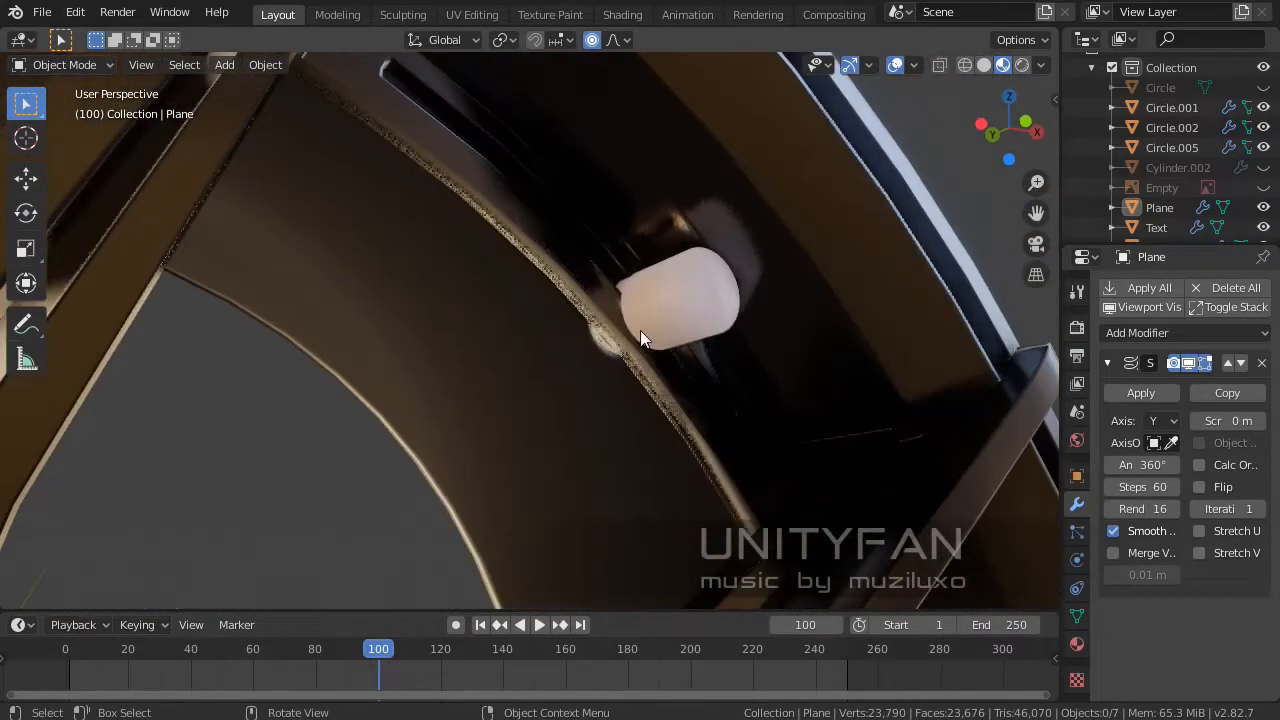
pyautogui.scroll(3, 640, 330)
pyautogui.keyDown('shift'); pyautogui.moveTo(760, 322); pyautogui.dragTo(606, 323, button='middle'); pyautogui.keyUp('shift')
pyautogui.scroll(-2, 495, 350)
pyautogui.click(606, 316)
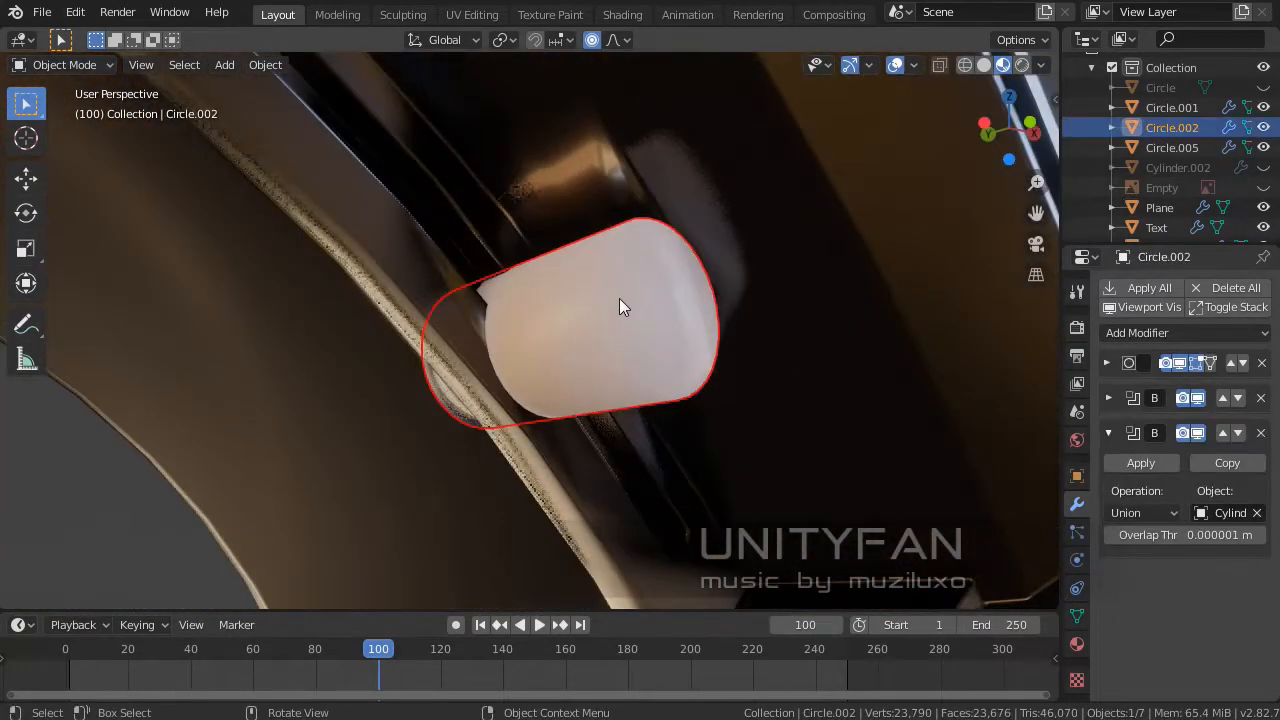
# - Examine the size lettering on the rim's lower lip and the shading around each character from several angles
pyautogui.scroll(-4, 620, 306)
pyautogui.press('Home')
pyautogui.scroll(4, 621, 298)
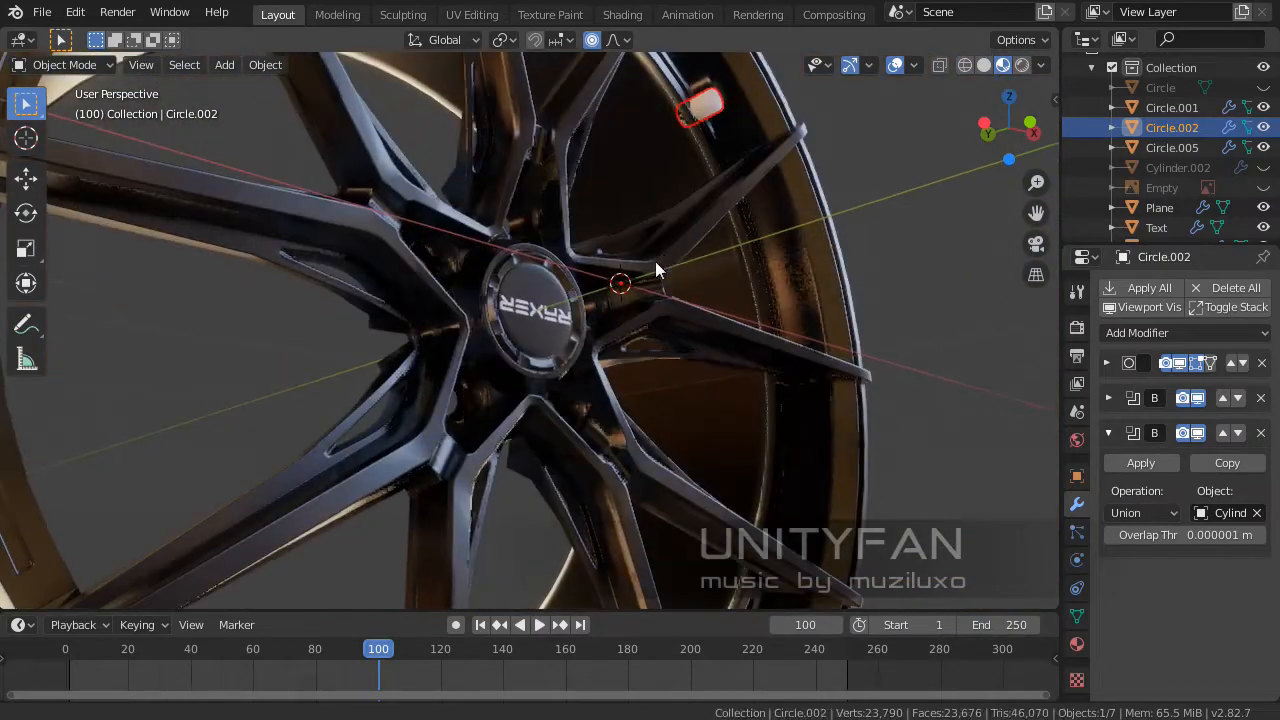
pyautogui.scroll(2, 488, 320)
pyautogui.keyDown('shift'); pyautogui.moveTo(660, 180); pyautogui.dragTo(733, 572, button='middle'); pyautogui.keyUp('shift')
pyautogui.keyDown('shift'); pyautogui.moveTo(490, 490); pyautogui.dragTo(703, 380, button='middle'); pyautogui.keyUp('shift')
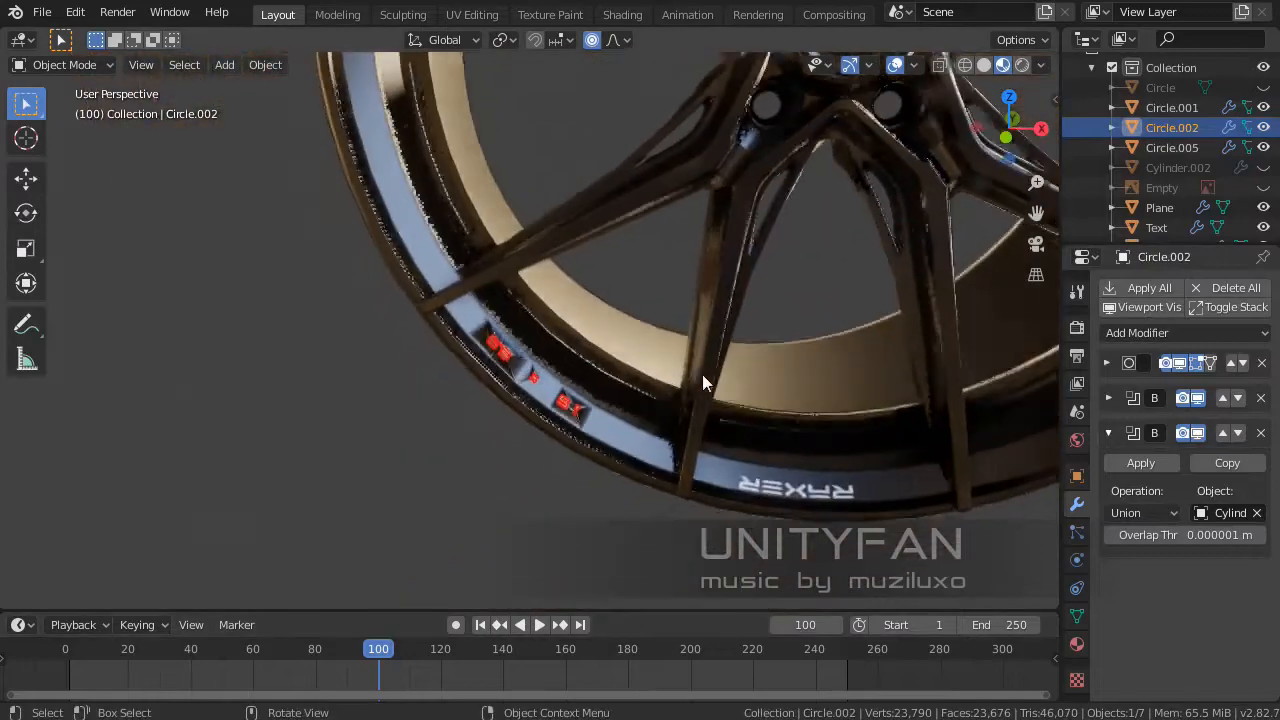
pyautogui.scroll(6, 526, 380)
pyautogui.moveTo(446, 391); pyautogui.dragTo(637, 568, button='middle')
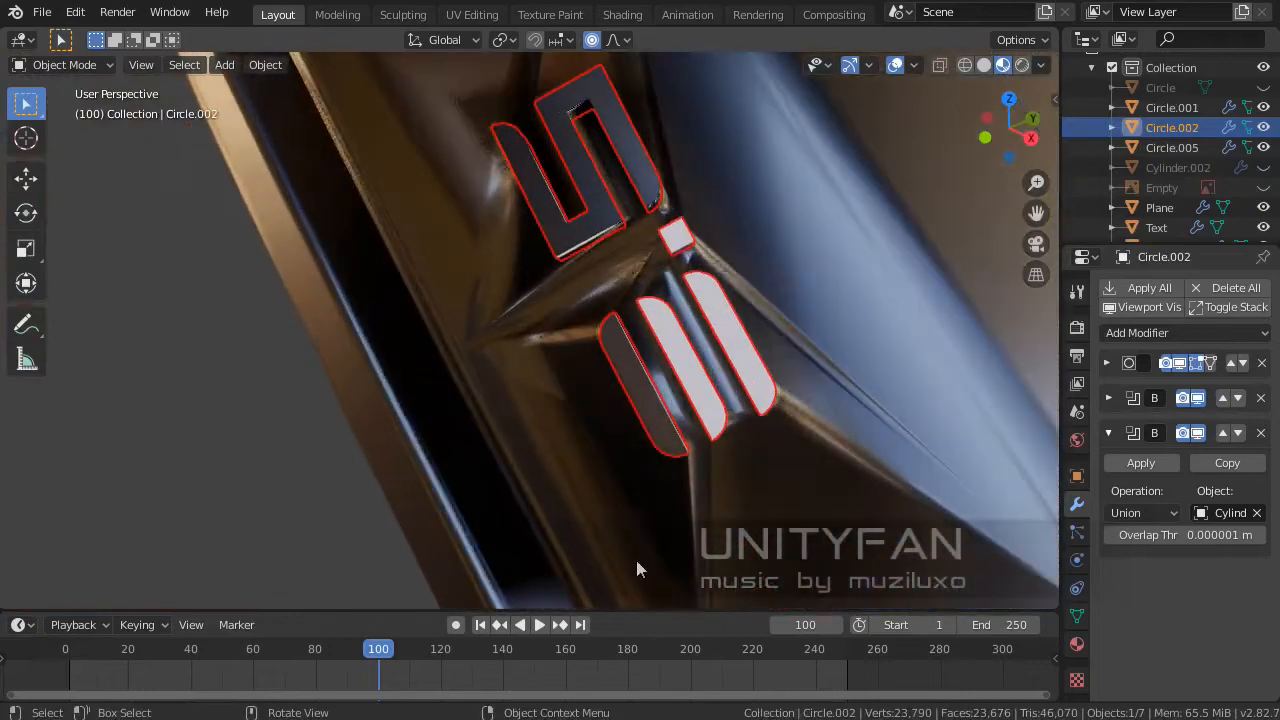
pyautogui.moveTo(704, 380); pyautogui.dragTo(578, 443, button='middle')
pyautogui.scroll(3, 640, 414)
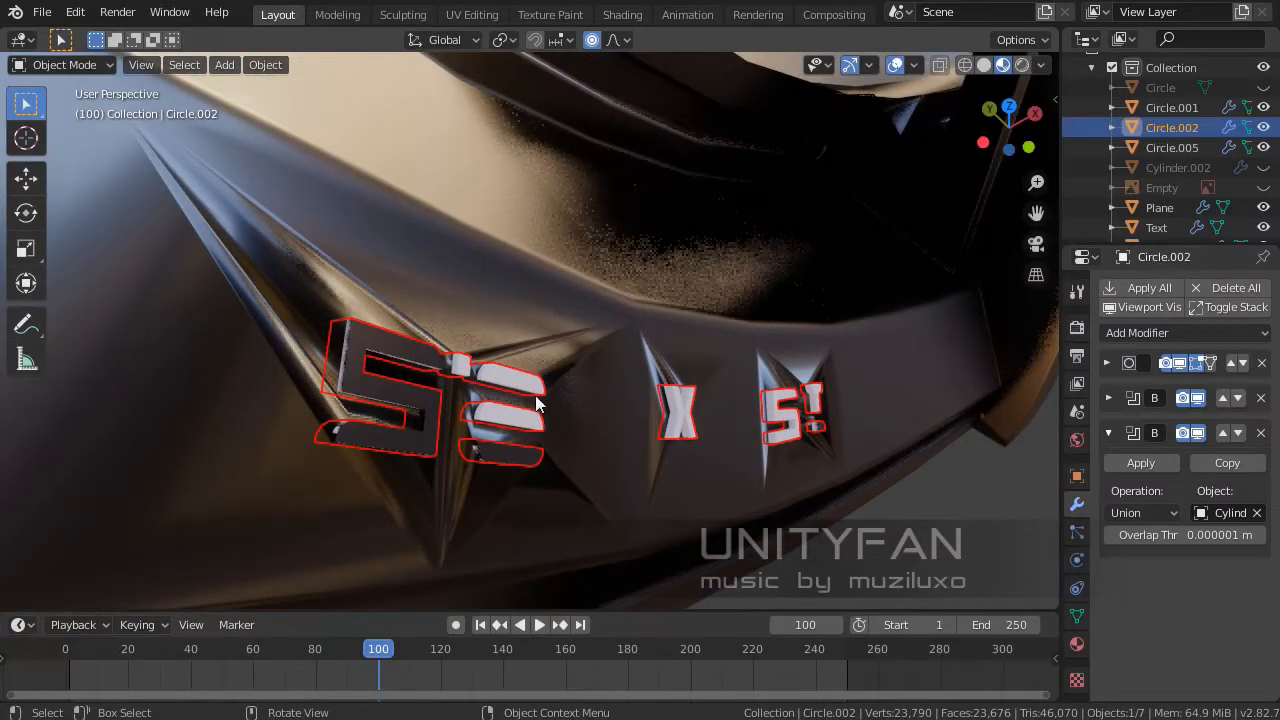
# - Hide Circle.002 and enable Auto Smooth at 30° on the rim object Circle.005
pyautogui.press('h')
pyautogui.moveTo(531, 398); pyautogui.dragTo(553, 352, button='middle')
pyautogui.click(553, 352)
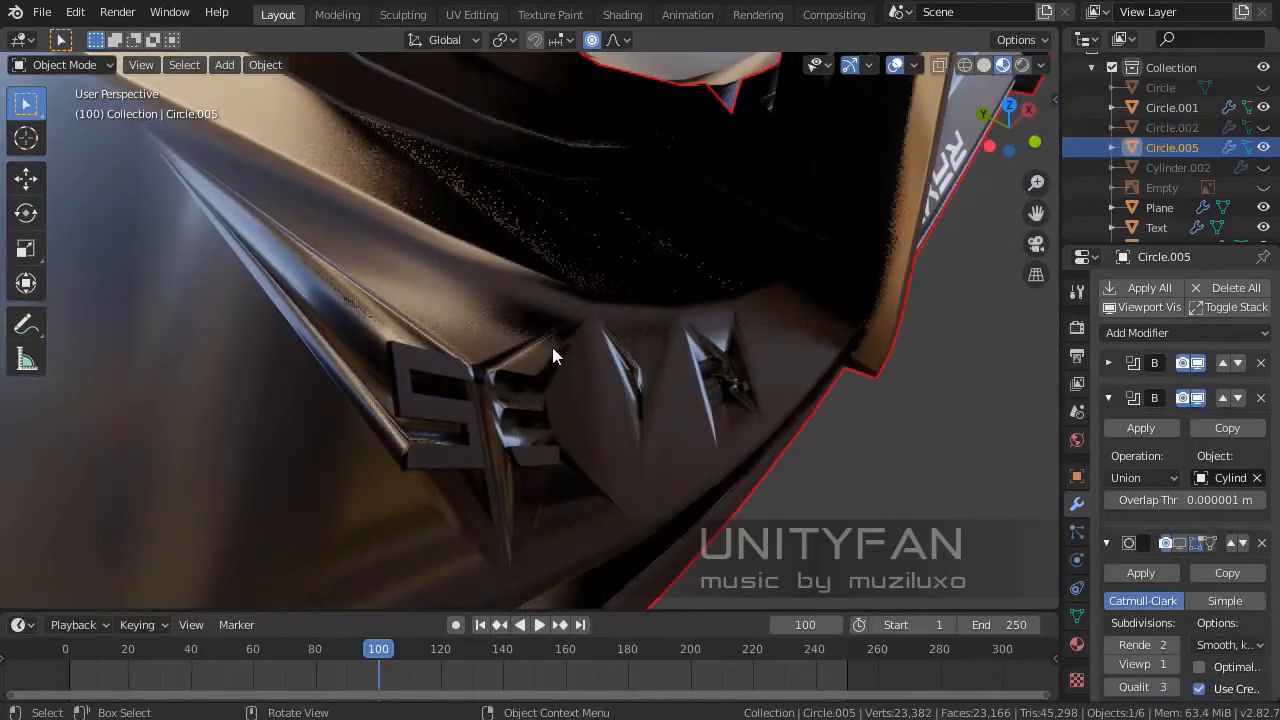
pyautogui.scroll(-1, 1132, 584)
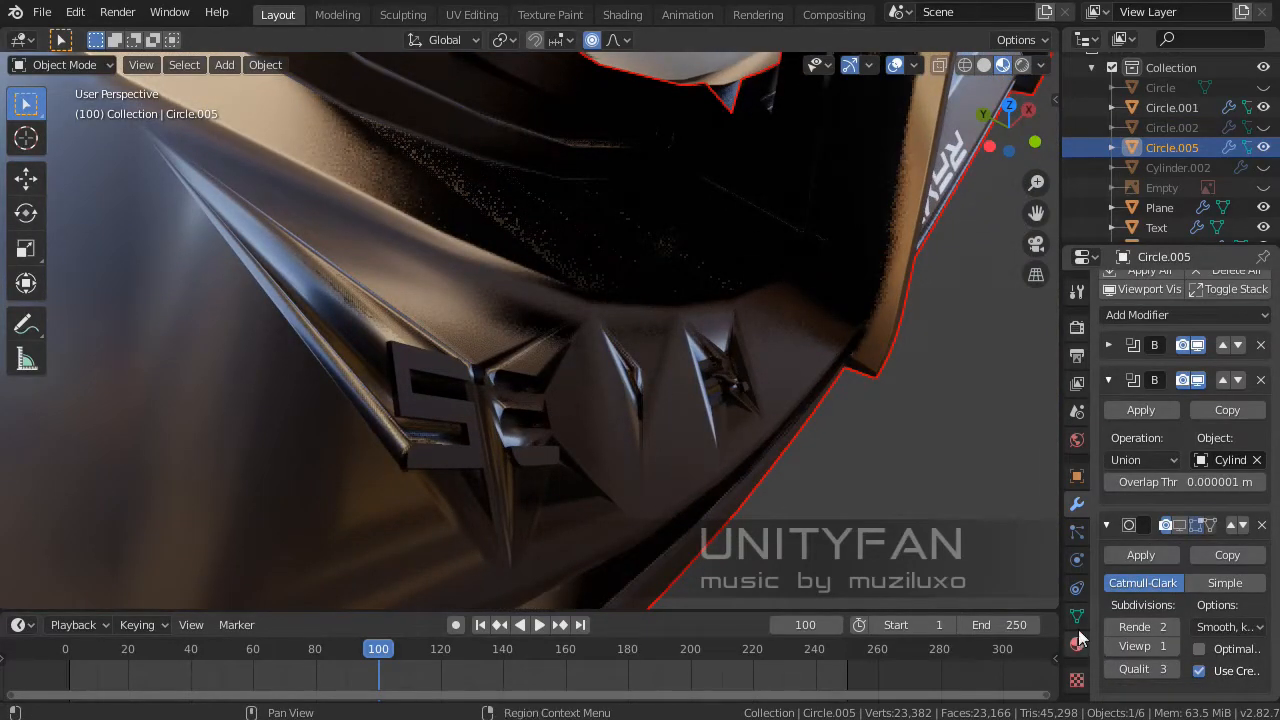
pyautogui.click(1085, 619)
pyautogui.click(1134, 559)
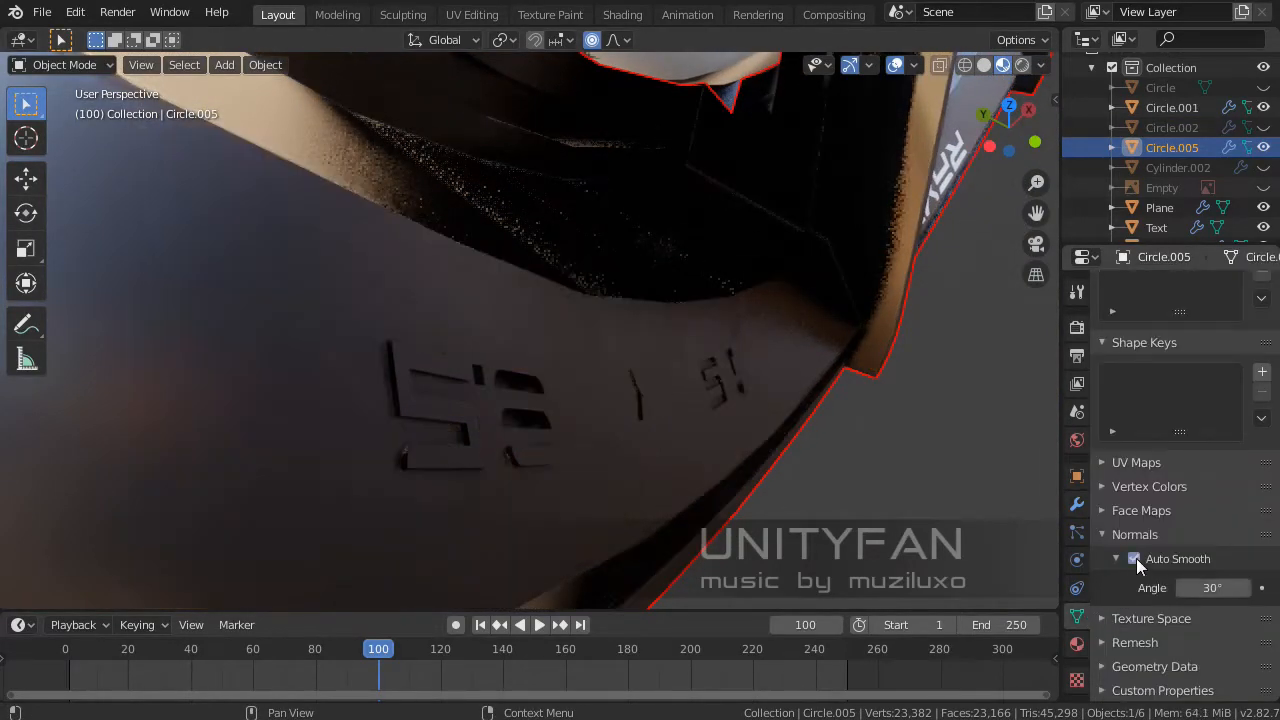
# - Inspect the engraved lettering, switch to solid shading, and hide the barrel object Plane
pyautogui.moveTo(923, 491)
pyautogui.mouseDown(button='middle')
pyautogui.moveTo(552, 341)
pyautogui.moveTo(580, 388)
pyautogui.moveTo(479, 284)
pyautogui.moveTo(680, 416)
pyautogui.moveTo(628, 434)
pyautogui.moveTo(545, 387)
pyautogui.mouseUp(button='middle')
pyautogui.moveTo(691, 487)
pyautogui.mouseDown(button='middle')
pyautogui.moveTo(520, 323)
pyautogui.moveTo(594, 374)
pyautogui.moveTo(666, 397)
pyautogui.moveTo(591, 377)
pyautogui.moveTo(627, 406)
pyautogui.moveTo(616, 379)
pyautogui.moveTo(515, 365)
pyautogui.moveTo(626, 363)
pyautogui.moveTo(700, 320)
pyautogui.moveTo(626, 374)
pyautogui.moveTo(622, 197)
pyautogui.moveTo(534, 477)
pyautogui.moveTo(629, 414)
pyautogui.moveTo(557, 323)
pyautogui.moveTo(655, 390)
pyautogui.mouseUp(button='middle')
pyautogui.click(985, 65)
pyautogui.moveTo(717, 340)
pyautogui.mouseDown(button='middle')
pyautogui.moveTo(614, 330)
pyautogui.moveTo(608, 274)
pyautogui.moveTo(623, 258)
pyautogui.moveTo(771, 287)
pyautogui.moveTo(672, 397)
pyautogui.moveTo(686, 465)
pyautogui.moveTo(645, 368)
pyautogui.moveTo(518, 397)
pyautogui.moveTo(607, 384)
pyautogui.moveTo(614, 320)
pyautogui.moveTo(546, 351)
pyautogui.moveTo(646, 323)
pyautogui.moveTo(590, 404)
pyautogui.moveTo(664, 382)
pyautogui.moveTo(724, 300)
pyautogui.mouseUp(button='middle')
pyautogui.scroll(-6, 553, 377)
pyautogui.press('h')
pyautogui.scroll(4, 546, 351)
pyautogui.scroll(-5, 724, 300)
pyautogui.scroll(-5, 710, 205)
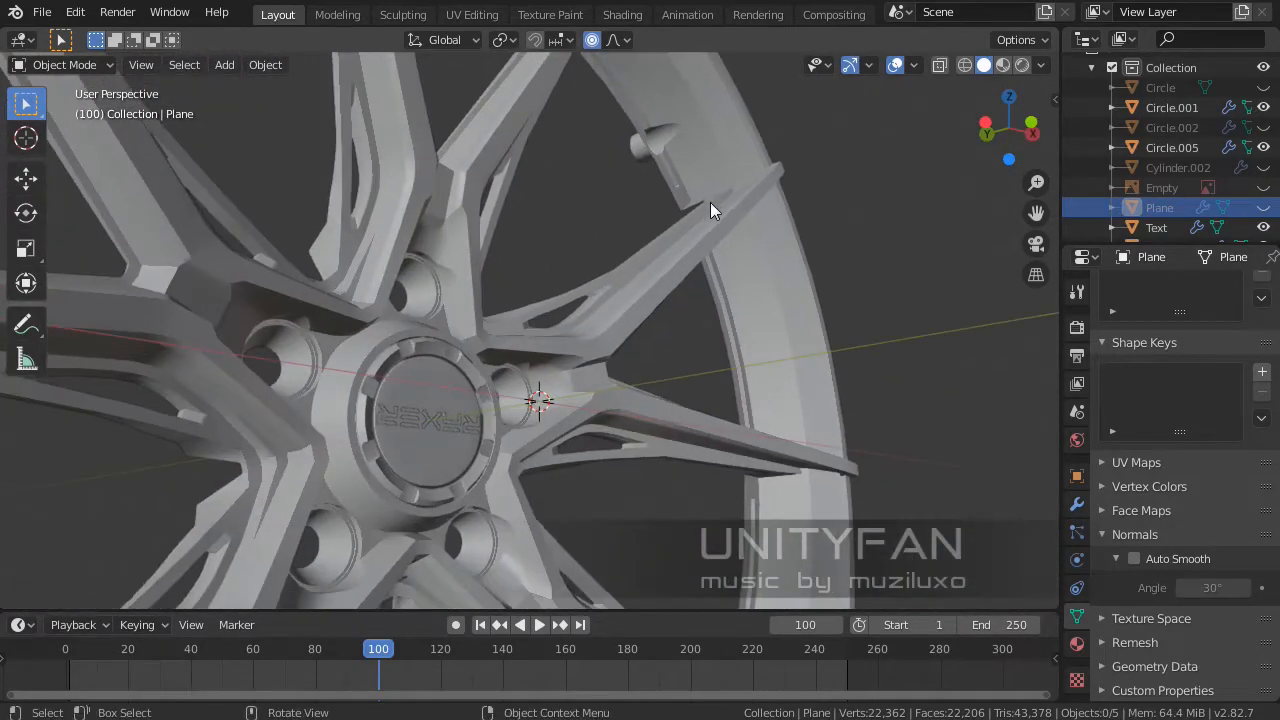
# - Select the rim Circle.005 and examine its faceted lip, slots and lettering cutouts from several angles
pyautogui.moveTo(711, 206); pyautogui.dragTo(735, 215, button='middle')
pyautogui.moveTo(590, 326); pyautogui.dragTo(534, 295, button='middle')
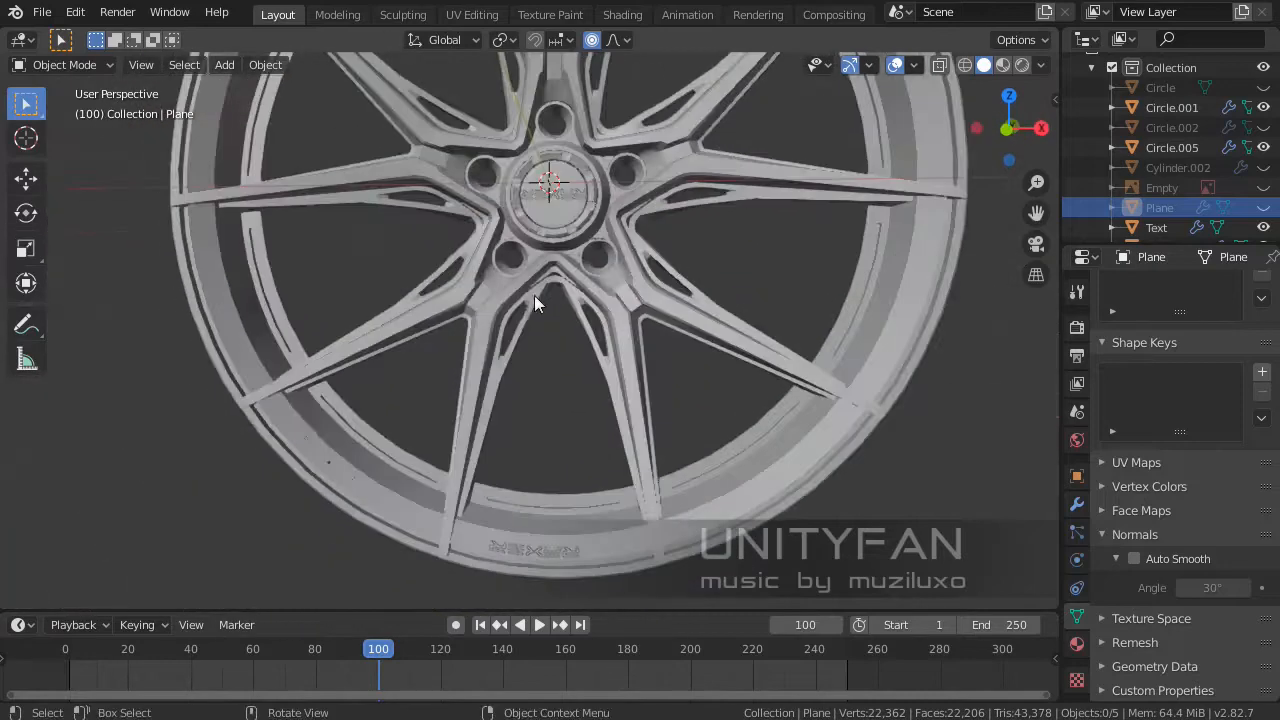
pyautogui.scroll(4, 476, 374)
pyautogui.keyDown('shift'); pyautogui.moveTo(476, 374); pyautogui.dragTo(565, 293, button='middle'); pyautogui.keyUp('shift')
pyautogui.scroll(2, 463, 344)
pyautogui.keyDown('shift'); pyautogui.moveTo(475, 428); pyautogui.dragTo(654, 291, button='middle'); pyautogui.keyUp('shift')
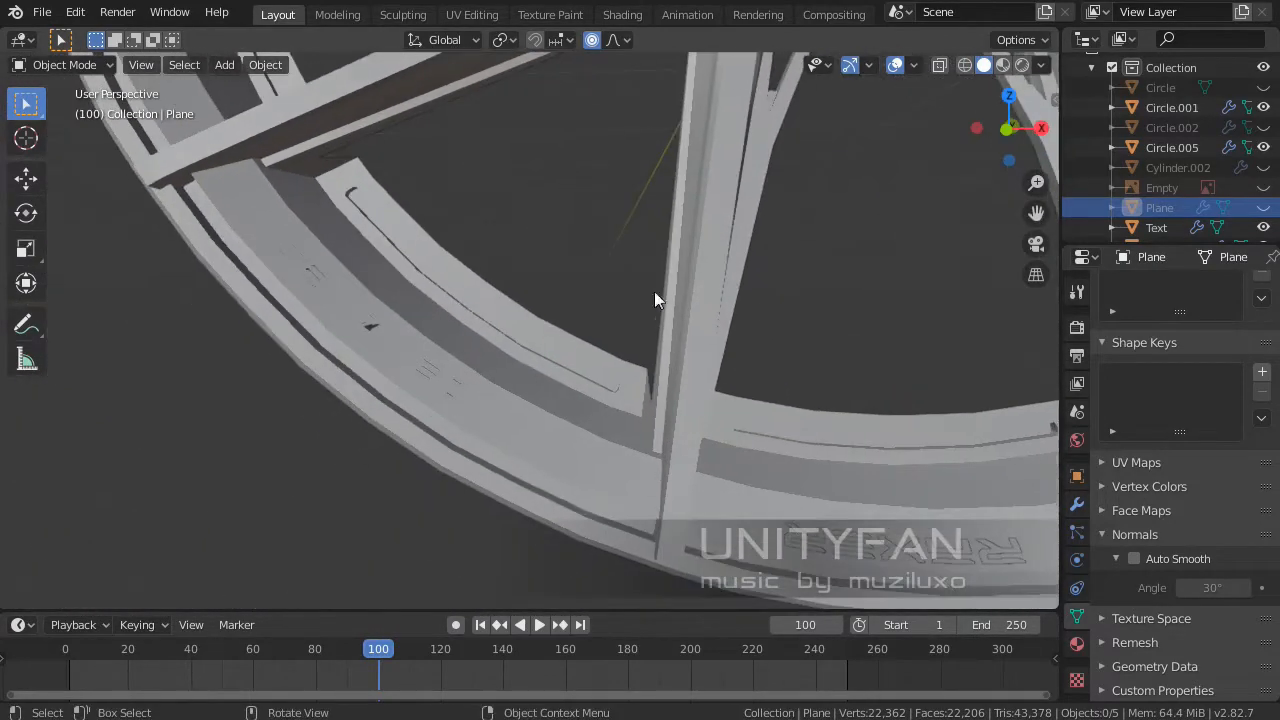
pyautogui.scroll(4, 447, 347)
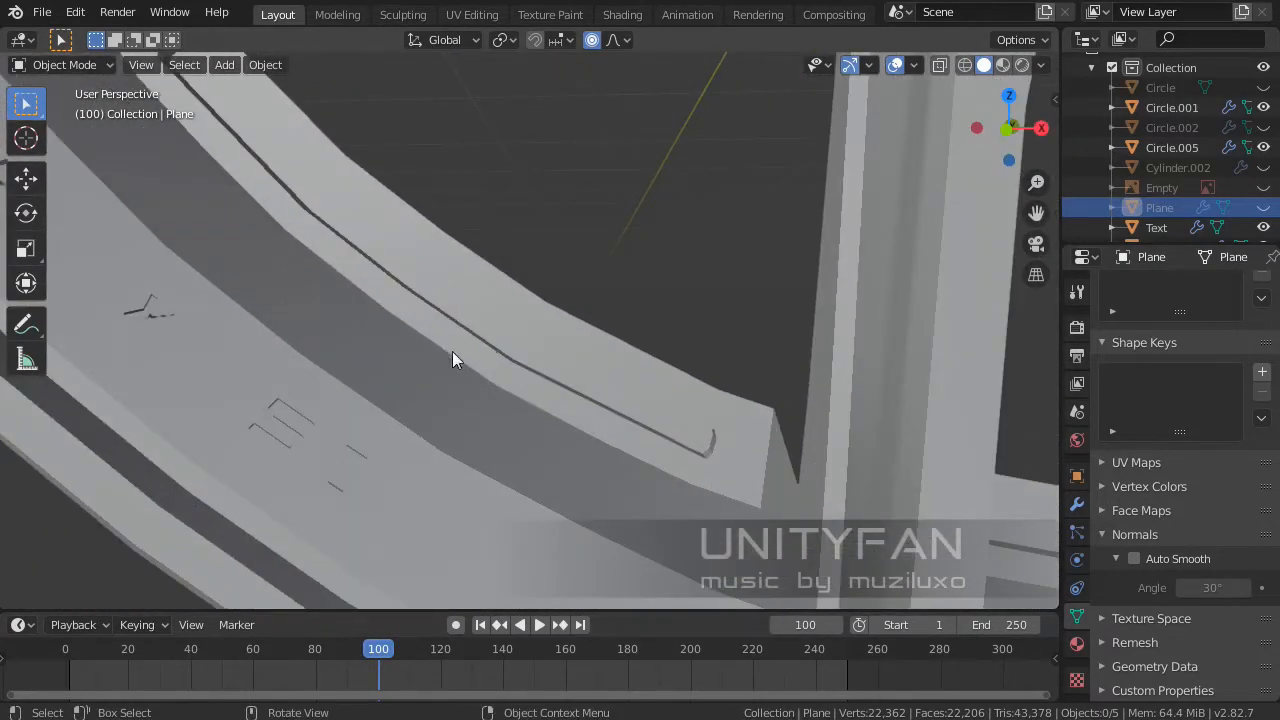
pyautogui.click(453, 351)
pyautogui.scroll(-3, 453, 351)
pyautogui.moveTo(453, 351)
pyautogui.mouseDown(button='middle')
pyautogui.moveTo(512, 357)
pyautogui.moveTo(433, 346)
pyautogui.moveTo(383, 366)
pyautogui.moveTo(346, 311)
pyautogui.moveTo(436, 369)
pyautogui.mouseUp(button='middle')
pyautogui.scroll(2, 451, 386)
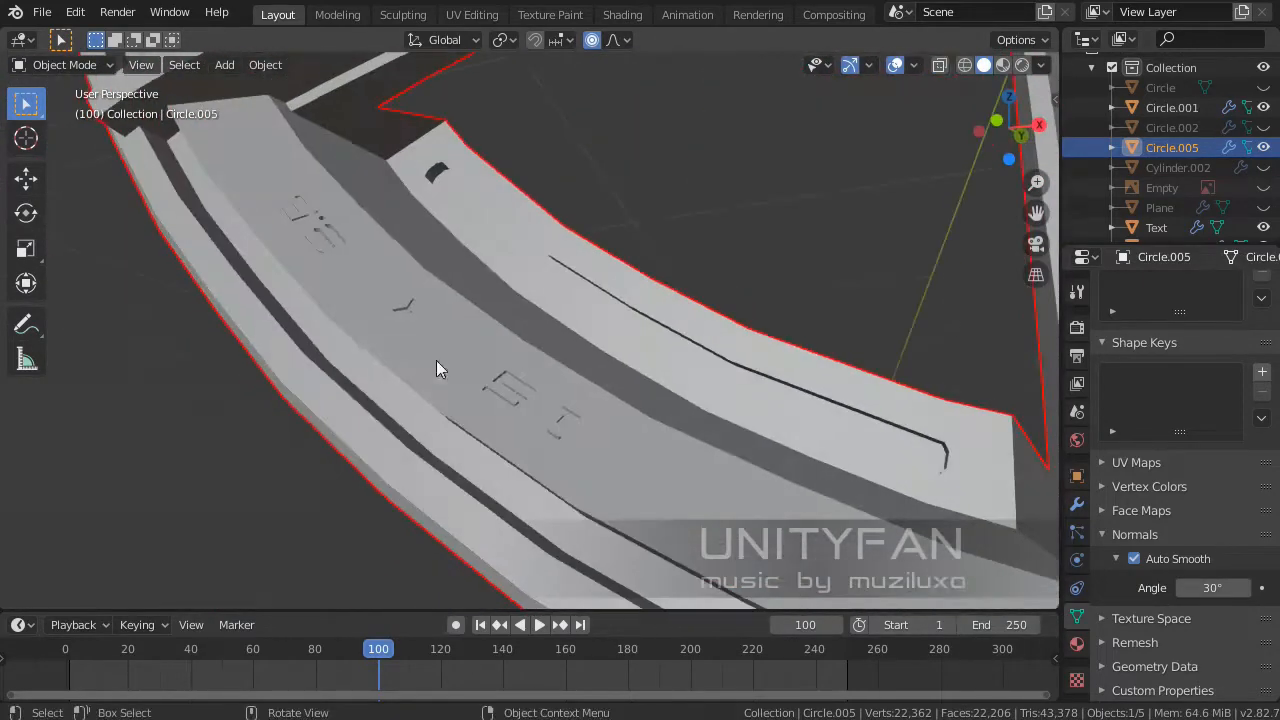
pyautogui.scroll(3, 394, 328)
pyautogui.scroll(-4, 343, 320)
pyautogui.moveTo(294, 320); pyautogui.dragTo(551, 409, button='middle')
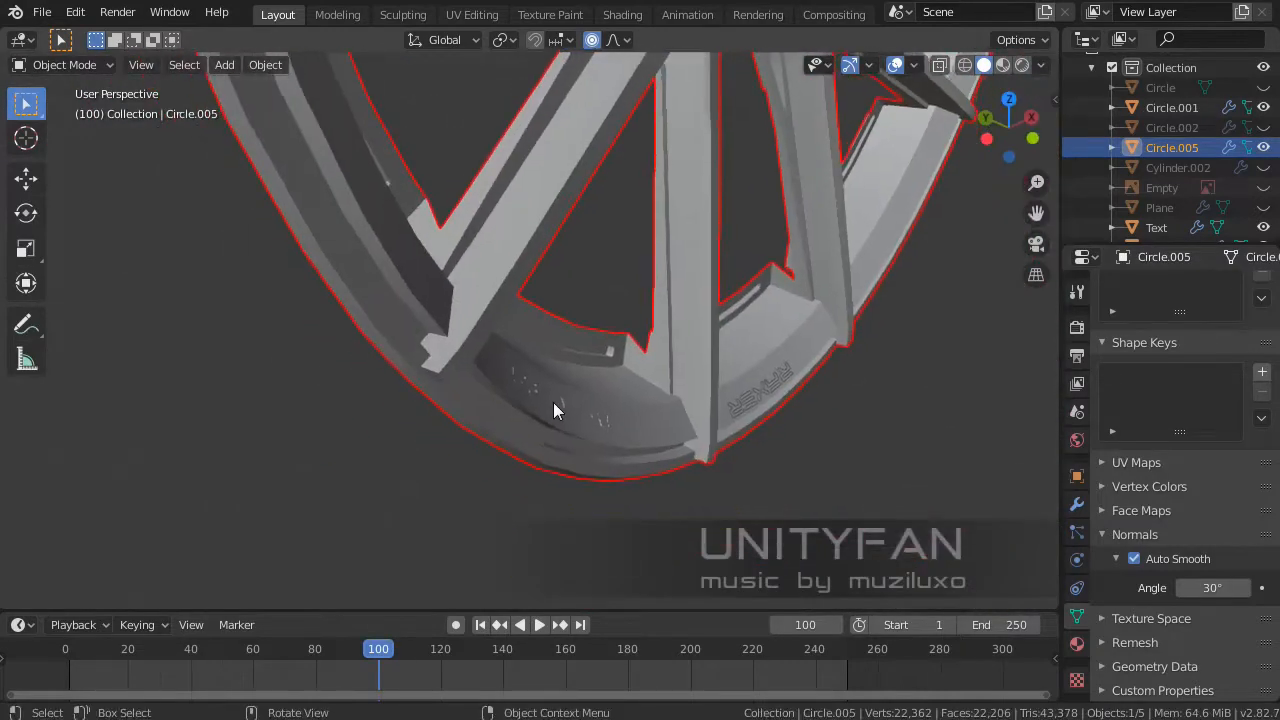
pyautogui.scroll(4, 551, 409)
pyautogui.moveTo(543, 463)
pyautogui.mouseDown(button='middle')
pyautogui.moveTo(551, 323)
pyautogui.moveTo(531, 354)
pyautogui.moveTo(343, 286)
pyautogui.moveTo(350, 310)
pyautogui.moveTo(434, 351)
pyautogui.moveTo(397, 279)
pyautogui.moveTo(474, 318)
pyautogui.moveTo(465, 328)
pyautogui.moveTo(977, 566)
pyautogui.mouseUp(button='middle')
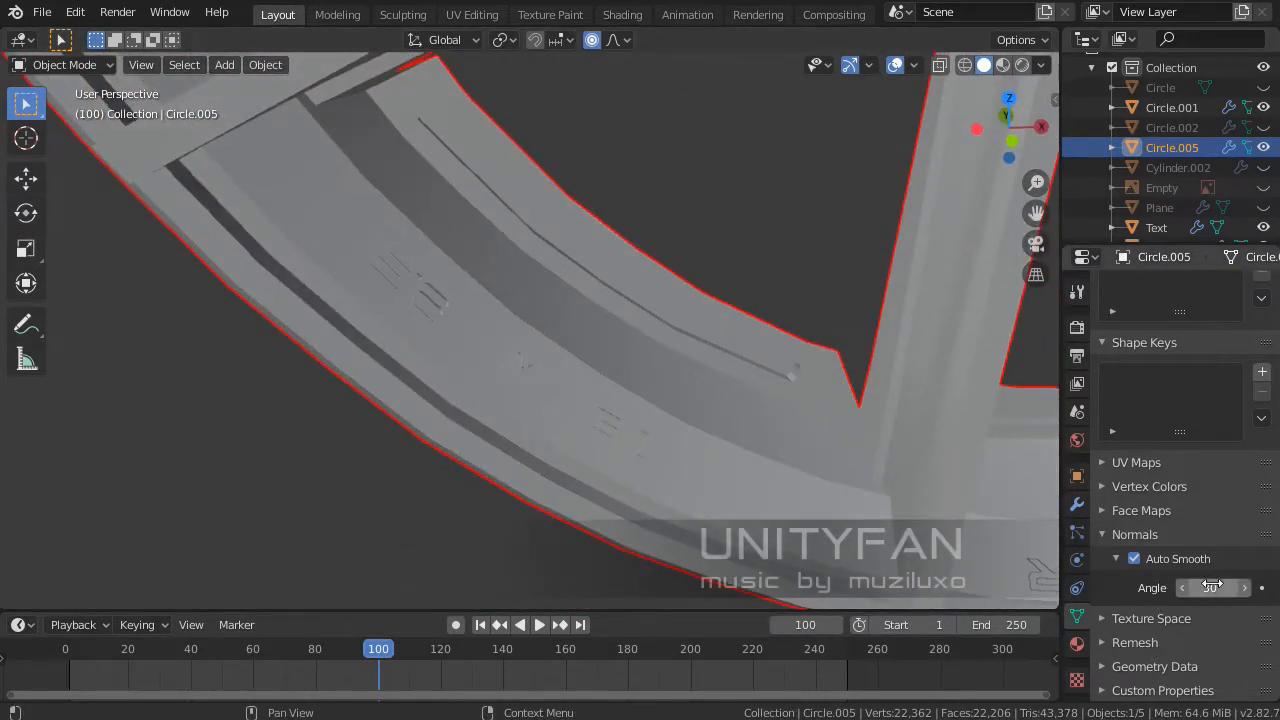
# - Disable Auto Smooth on the rim Circle.005 and reveal all hidden objects
pyautogui.click(1133, 559)
pyautogui.moveTo(757, 466); pyautogui.dragTo(622, 332, button='middle')
pyautogui.hotkey('alt', 'h')
pyautogui.scroll(-10, 622, 330)
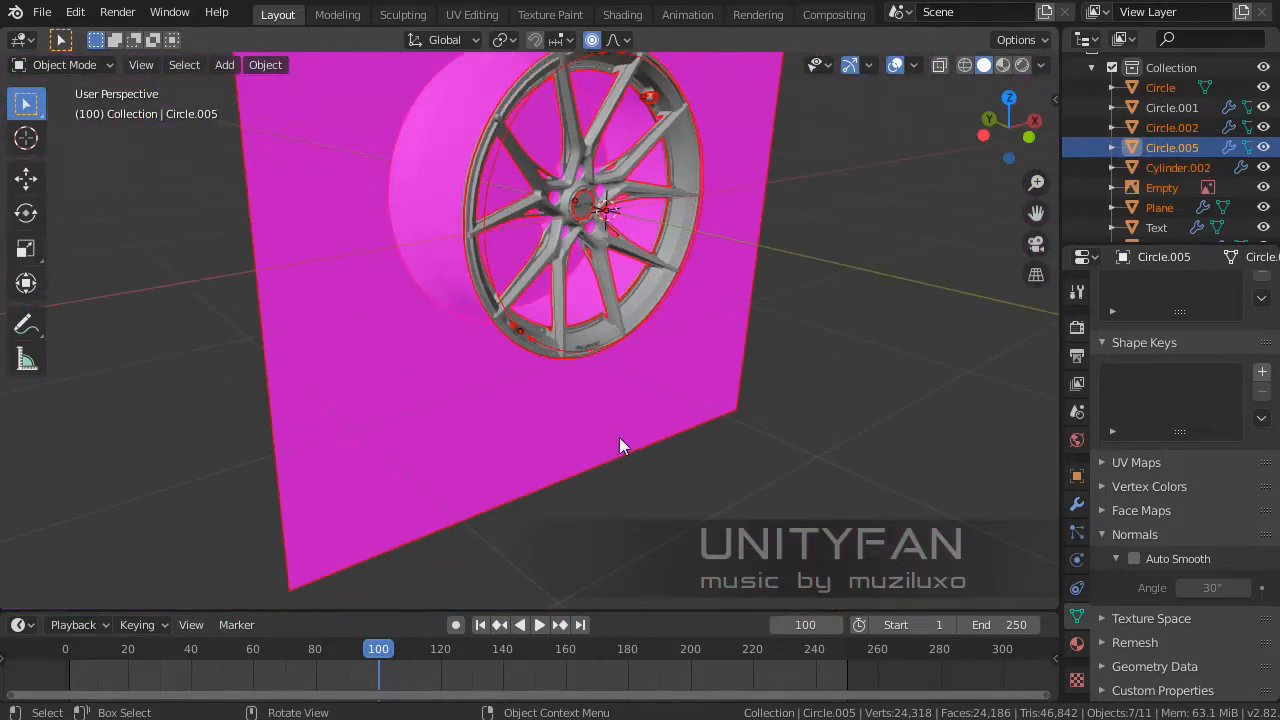
# - Hide the reference image Empty and select the size lettering object Text.003 on the rim's lower lip
pyautogui.click(612, 432)
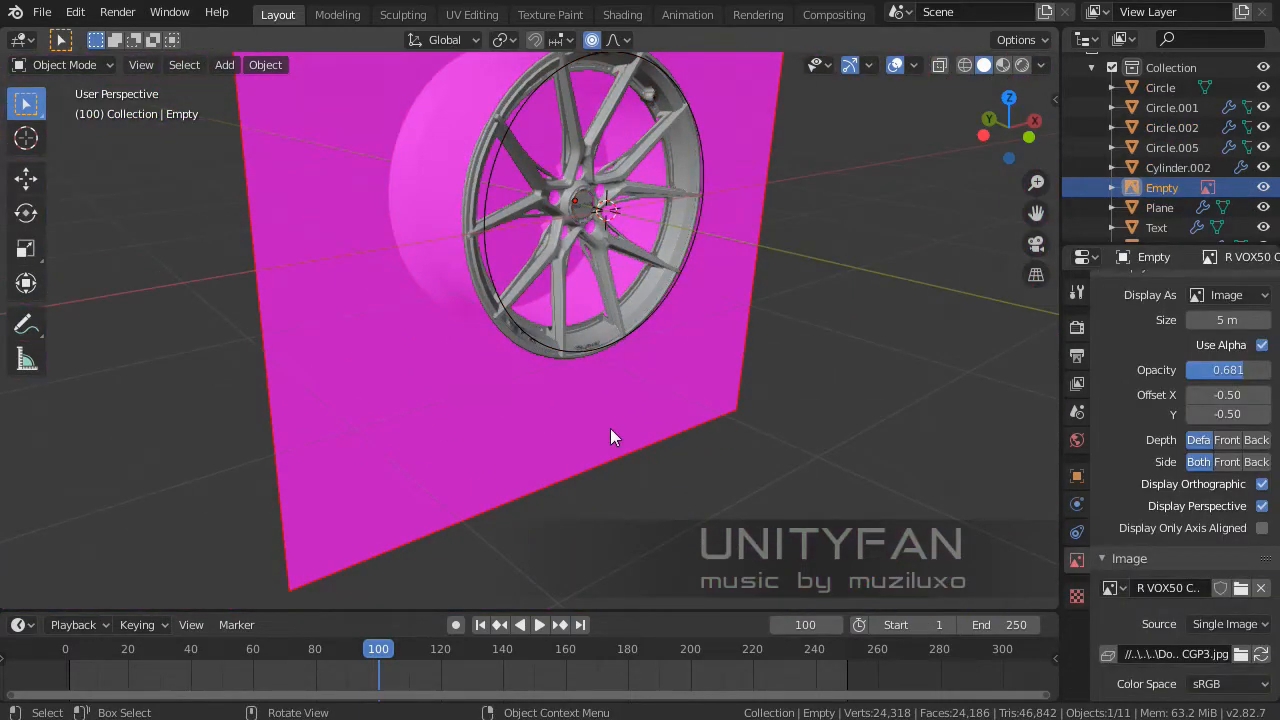
pyautogui.press('h')
pyautogui.moveTo(610, 428); pyautogui.dragTo(516, 369, button='middle')
pyautogui.scroll(6, 520, 368)
pyautogui.scroll(6, 531, 432)
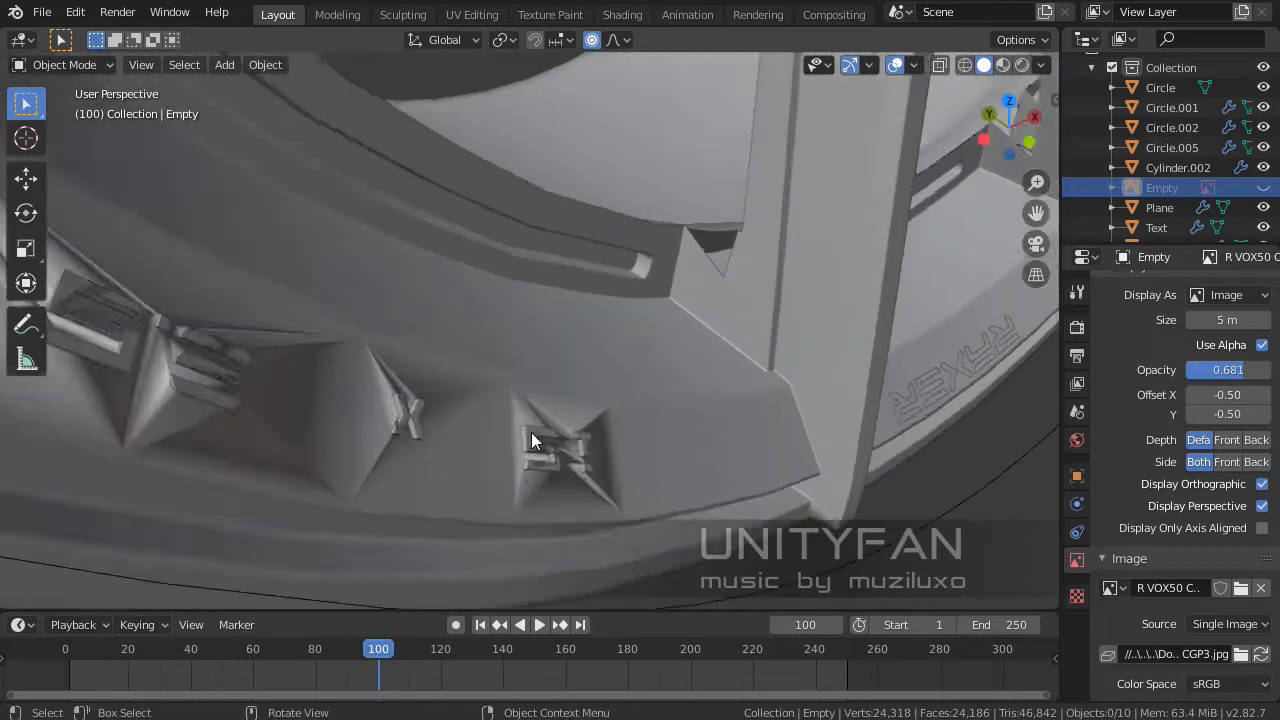
pyautogui.keyDown('shift'); pyautogui.moveTo(550, 491); pyautogui.dragTo(554, 409, button='middle'); pyautogui.keyUp('shift')
pyautogui.click(756, 428)
# - Select the valve object Cylinder.002 and examine where it intersects the slotted rim edge
pyautogui.scroll(-5, 740, 420)
pyautogui.scroll(-4, 480, 324)
pyautogui.scroll(-6, 590, 375)
pyautogui.keyDown('shift'); pyautogui.moveTo(640, 345); pyautogui.dragTo(449, 472, button='middle'); pyautogui.keyUp('shift')
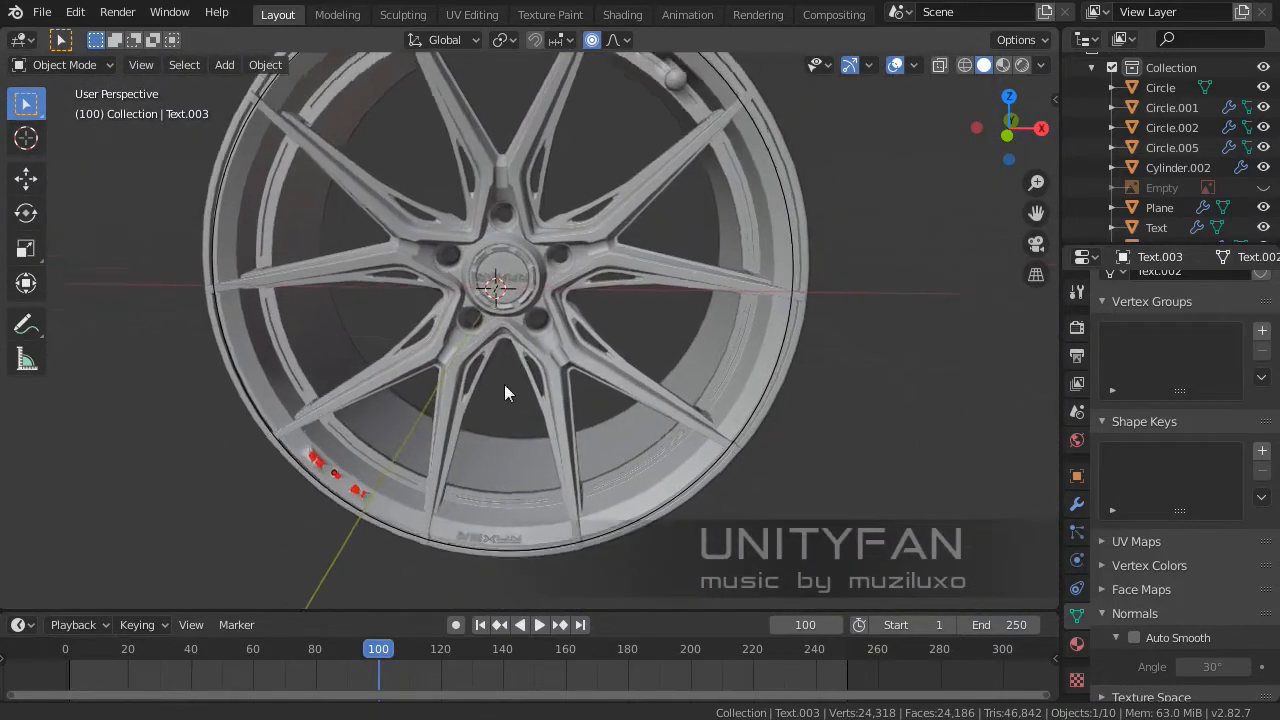
pyautogui.keyDown('shift'); pyautogui.moveTo(505, 385); pyautogui.dragTo(411, 538, button='middle'); pyautogui.keyUp('shift')
pyautogui.scroll(2, 590, 280)
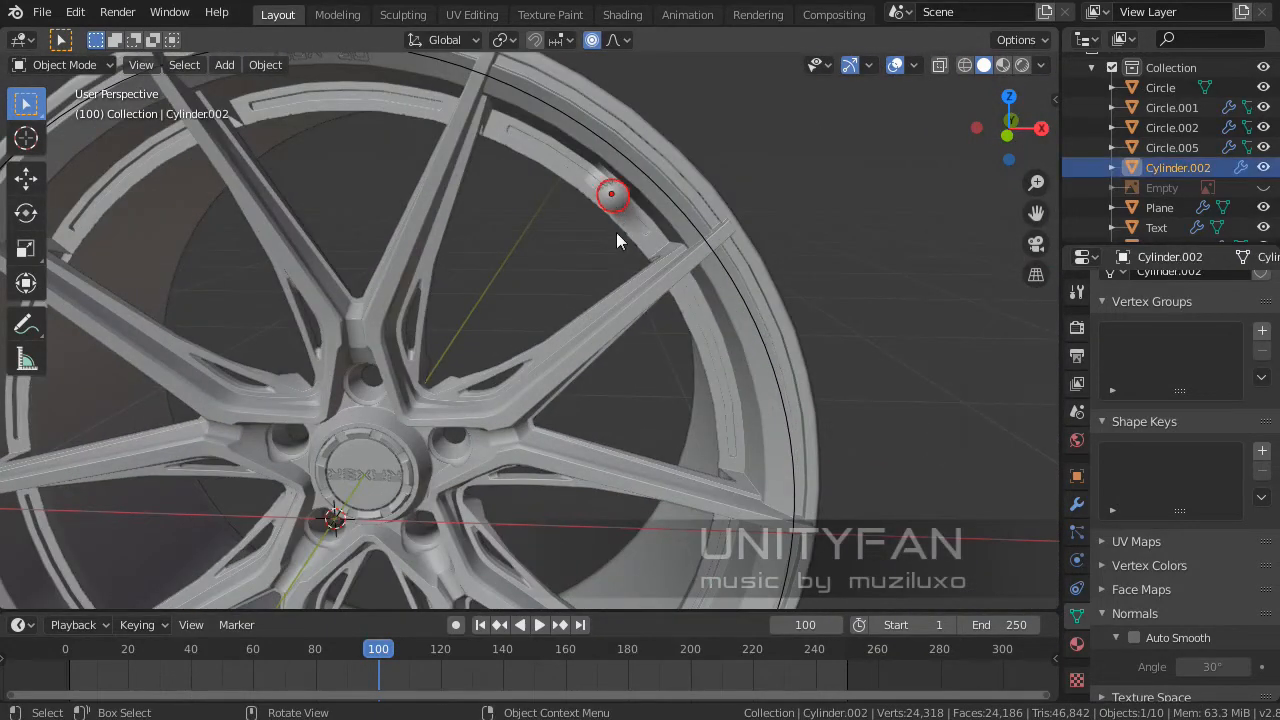
pyautogui.keyDown('shift'); pyautogui.moveTo(576, 266); pyautogui.dragTo(504, 420, button='middle'); pyautogui.keyUp('shift')
pyautogui.moveTo(548, 369); pyautogui.dragTo(610, 337, button='middle')
pyautogui.scroll(6, 610, 337)
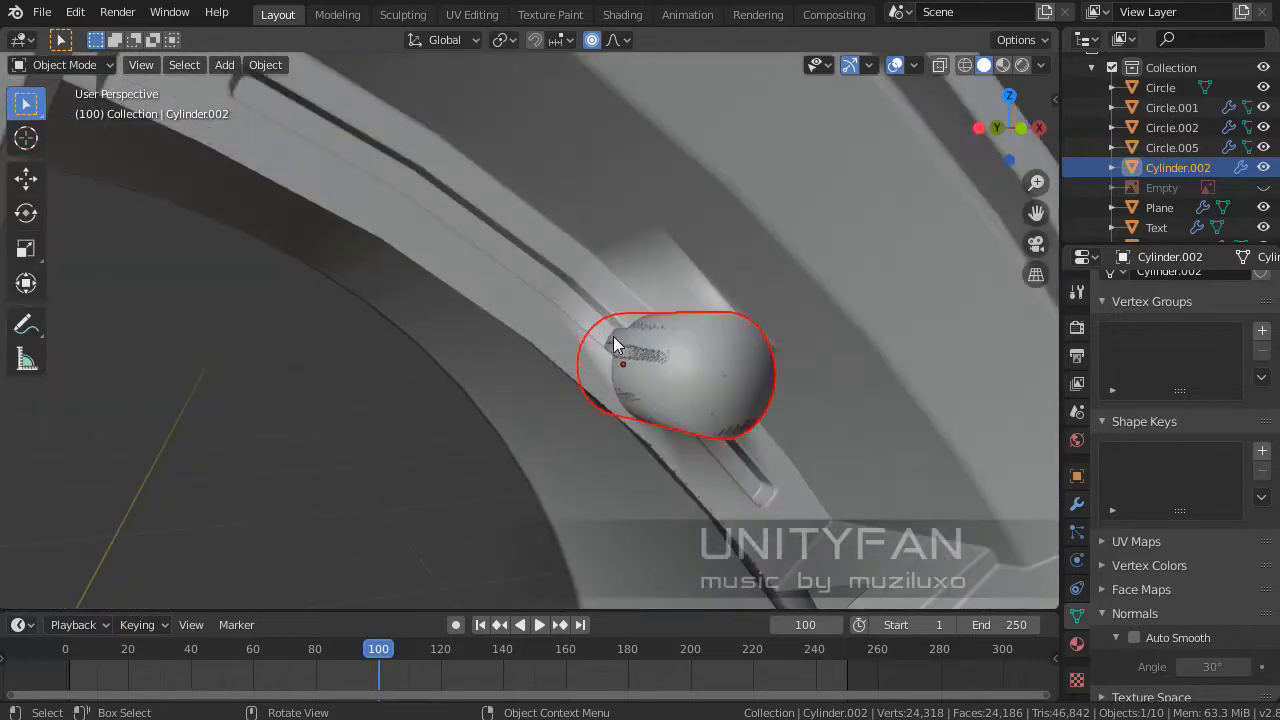
# - Select the RAXER lettering object Text.002 and examine how it sits on the rim lip
pyautogui.scroll(-5, 613, 336)
pyautogui.scroll(-3, 613, 336)
pyautogui.keyDown('shift'); pyautogui.moveTo(330, 500); pyautogui.dragTo(594, 252, button='middle'); pyautogui.keyUp('shift')
pyautogui.scroll(2, 594, 252)
pyautogui.keyDown('shift'); pyautogui.moveTo(610, 490); pyautogui.dragTo(605, 198, button='middle'); pyautogui.keyUp('shift')
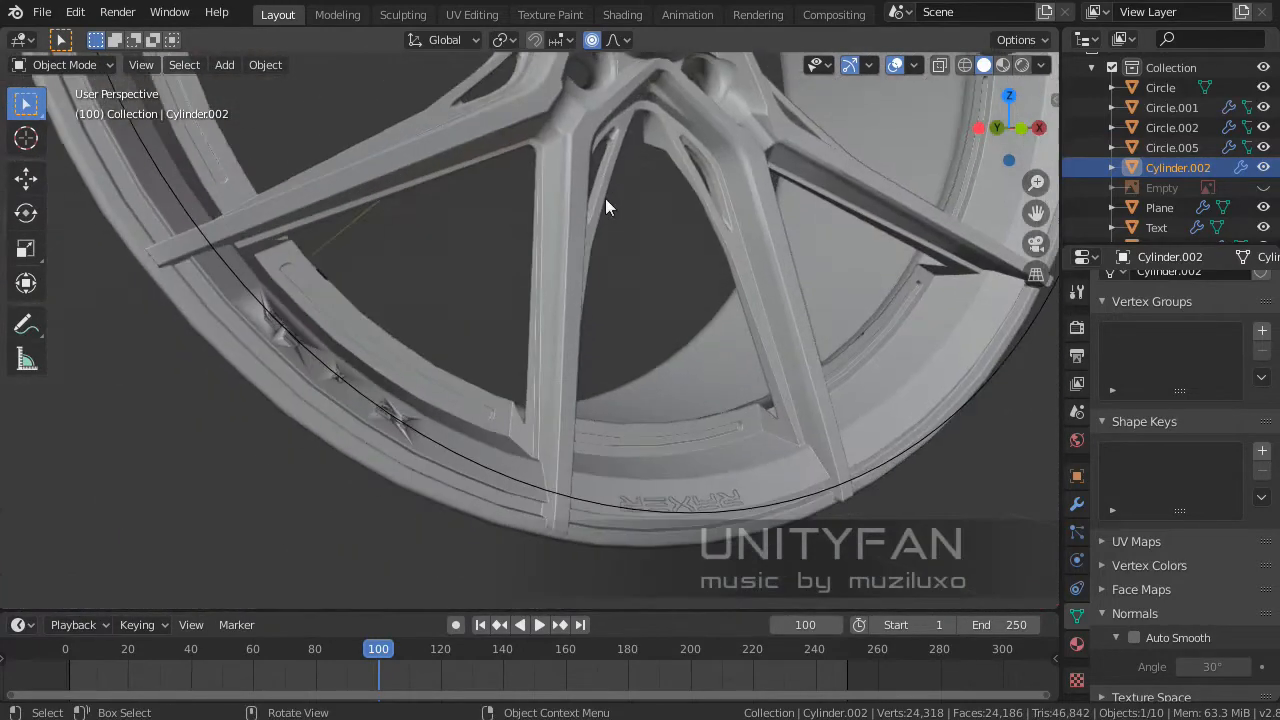
pyautogui.moveTo(586, 352); pyautogui.dragTo(542, 382, button='middle')
pyautogui.keyDown('shift'); pyautogui.moveTo(529, 534); pyautogui.dragTo(460, 295, button='middle'); pyautogui.keyUp('shift')
pyautogui.scroll(11, 517, 372)
pyautogui.scroll(-3, 507, 421)
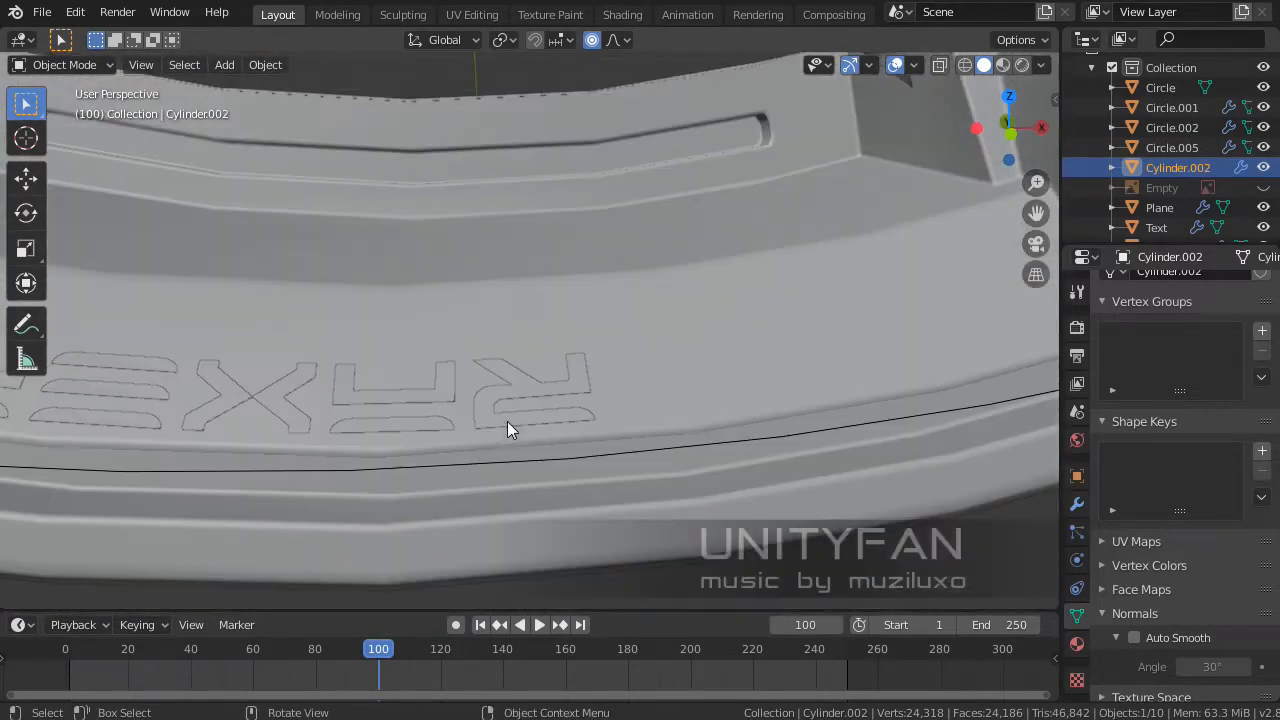
pyautogui.click(515, 375)
pyautogui.moveTo(509, 400); pyautogui.dragTo(361, 436, button='middle')
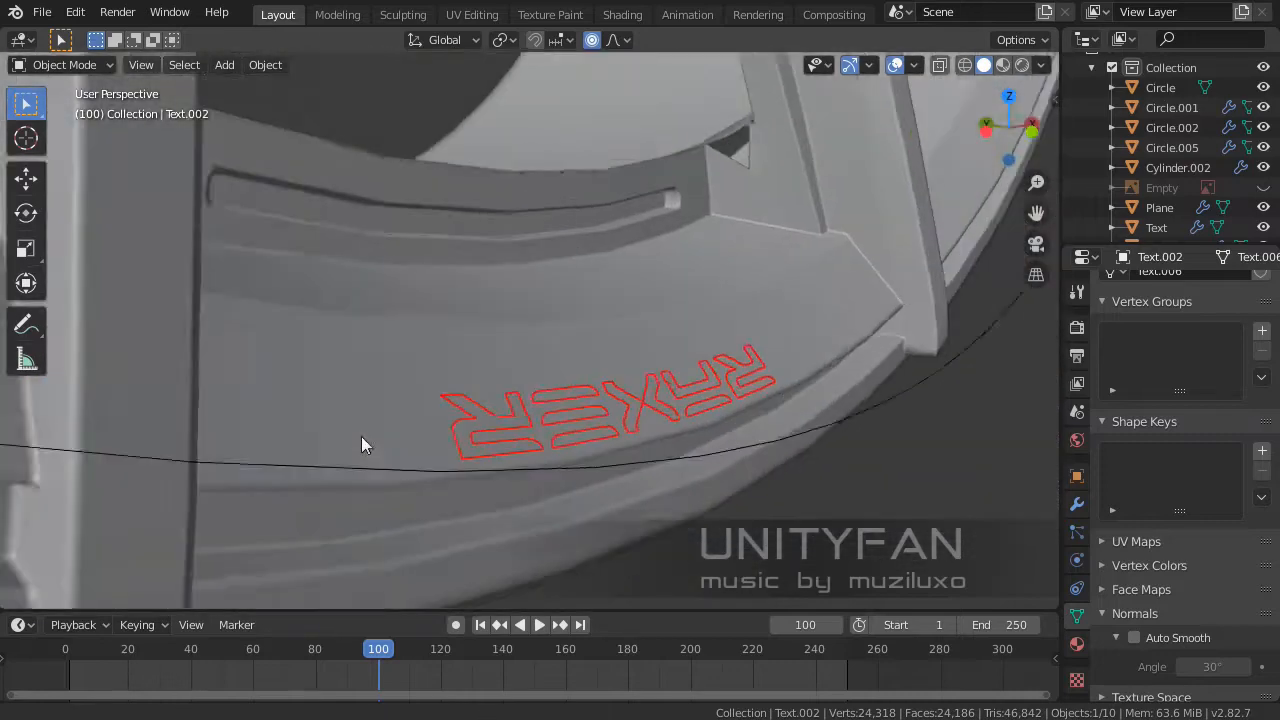
pyautogui.scroll(3, 459, 429)
pyautogui.scroll(-3, 459, 429)
pyautogui.moveTo(483, 424); pyautogui.dragTo(516, 433, button='middle')
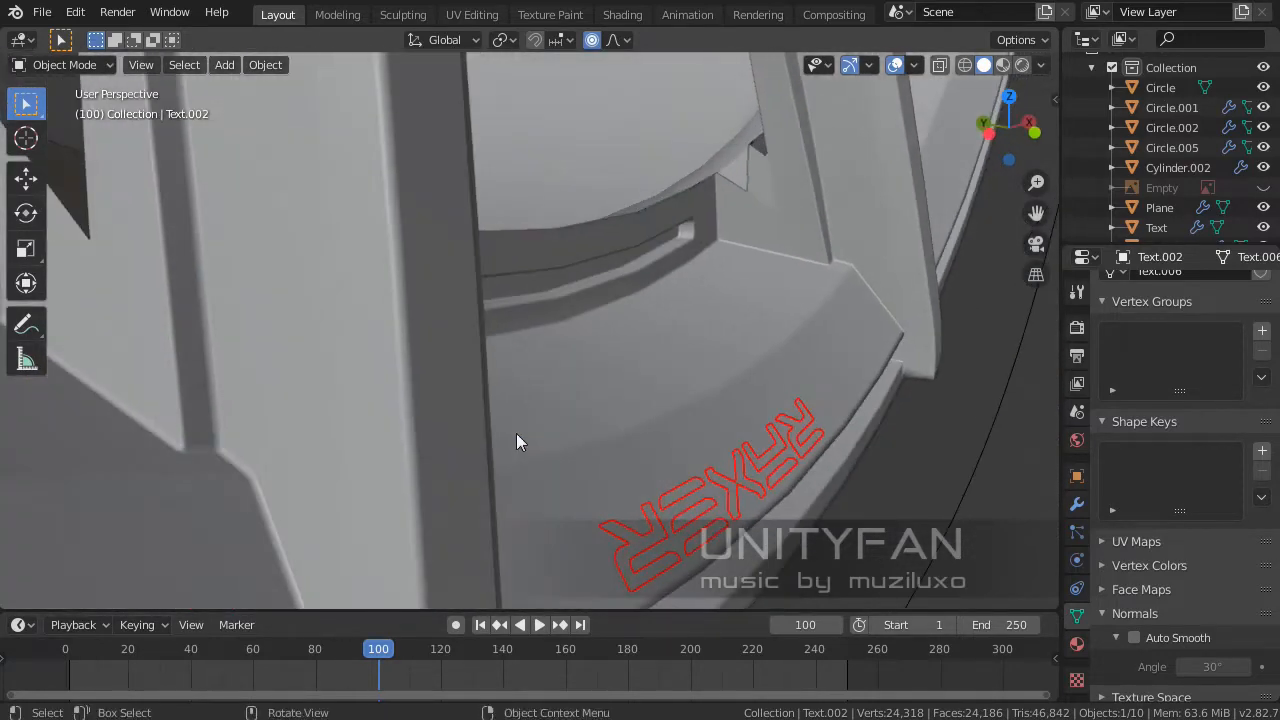
# - Check the RAXER lettering's mesh in Edit Mode and return to Object Mode
pyautogui.keyDown('shift'); pyautogui.moveTo(622, 446); pyautogui.dragTo(430, 399, button='middle'); pyautogui.keyUp('shift')
pyautogui.press('Tab')
pyautogui.scroll(3, 574, 380)
pyautogui.press('Tab')
# - Select the size lettering Text.003, frame it in view, and turn on the wireframe overlay to show the surrounding topology
pyautogui.scroll(-6, 574, 380)
pyautogui.scroll(2, 438, 351)
pyautogui.click(396, 374)
pyautogui.scroll(3, 477, 437)
pyautogui.press('KP_Decimal')
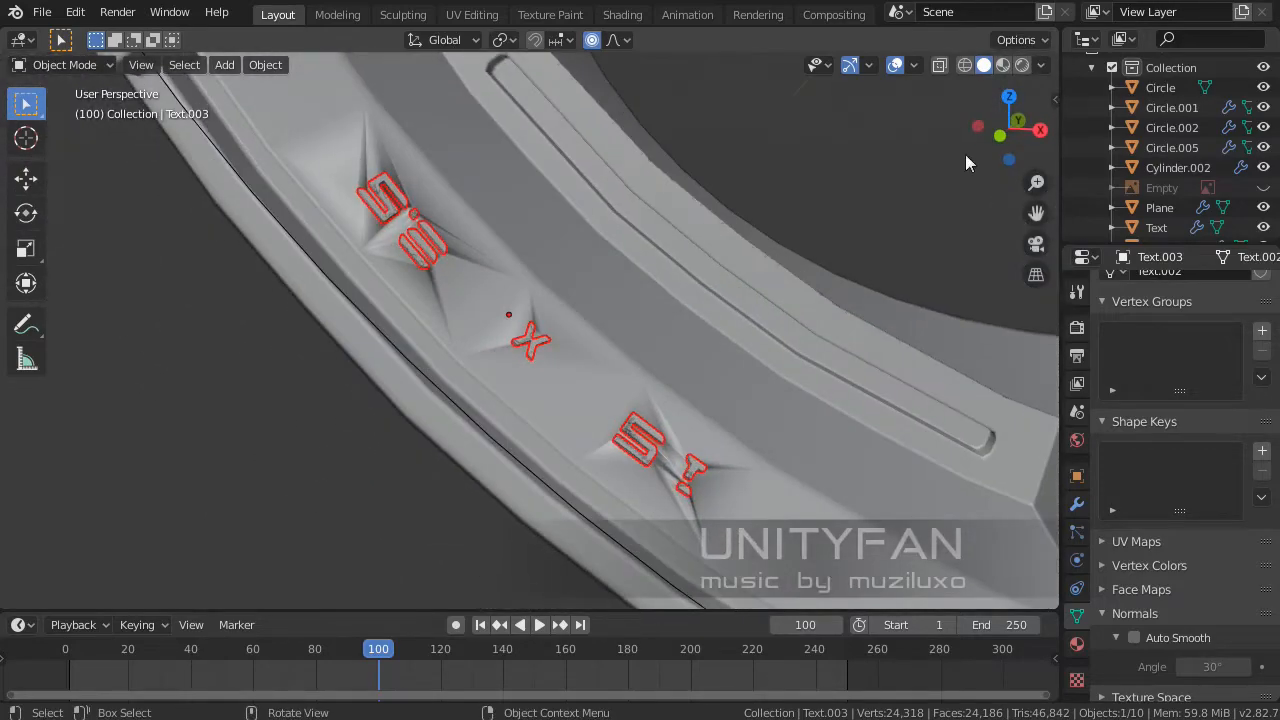
pyautogui.click(914, 66)
pyautogui.click(796, 403)
pyautogui.moveTo(506, 334); pyautogui.dragTo(505, 360, button='middle')
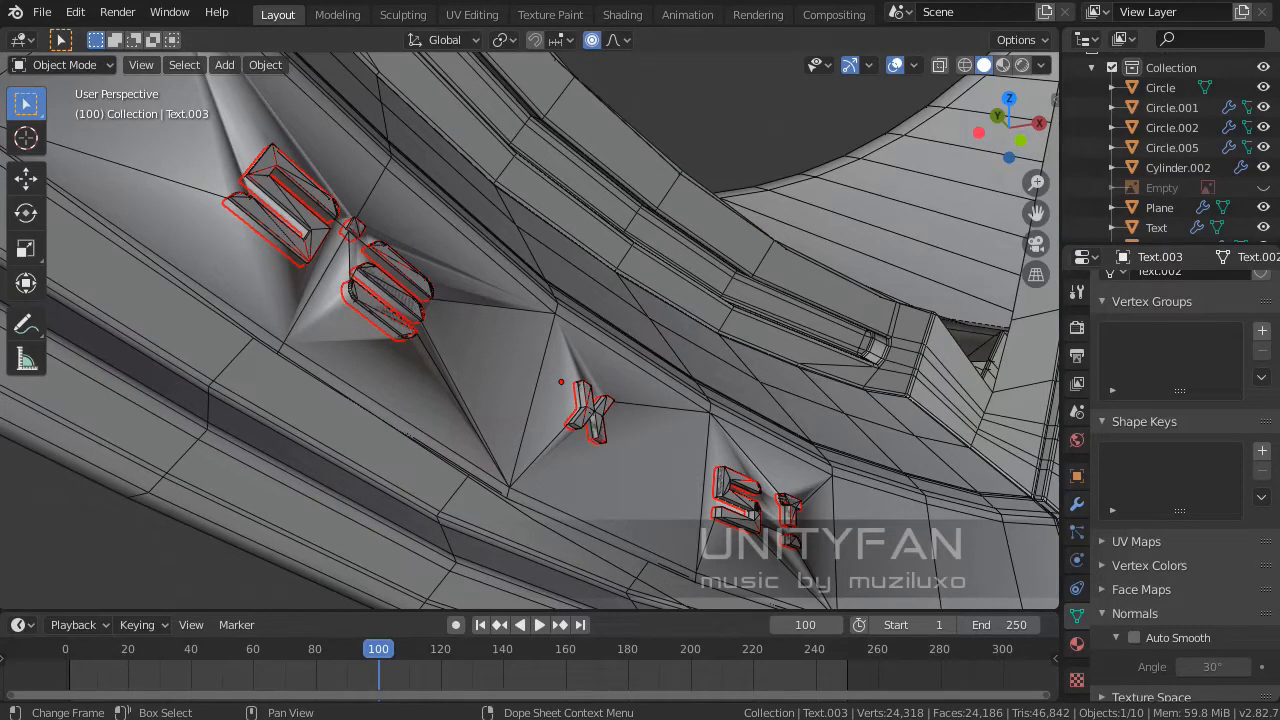
# - Switch to the photo viewer, open R VOX50 CGP2.jpg, and zoom in on the lettering and valve hole in the lower rim
pyautogui.hotkey('alt', 'Tab')
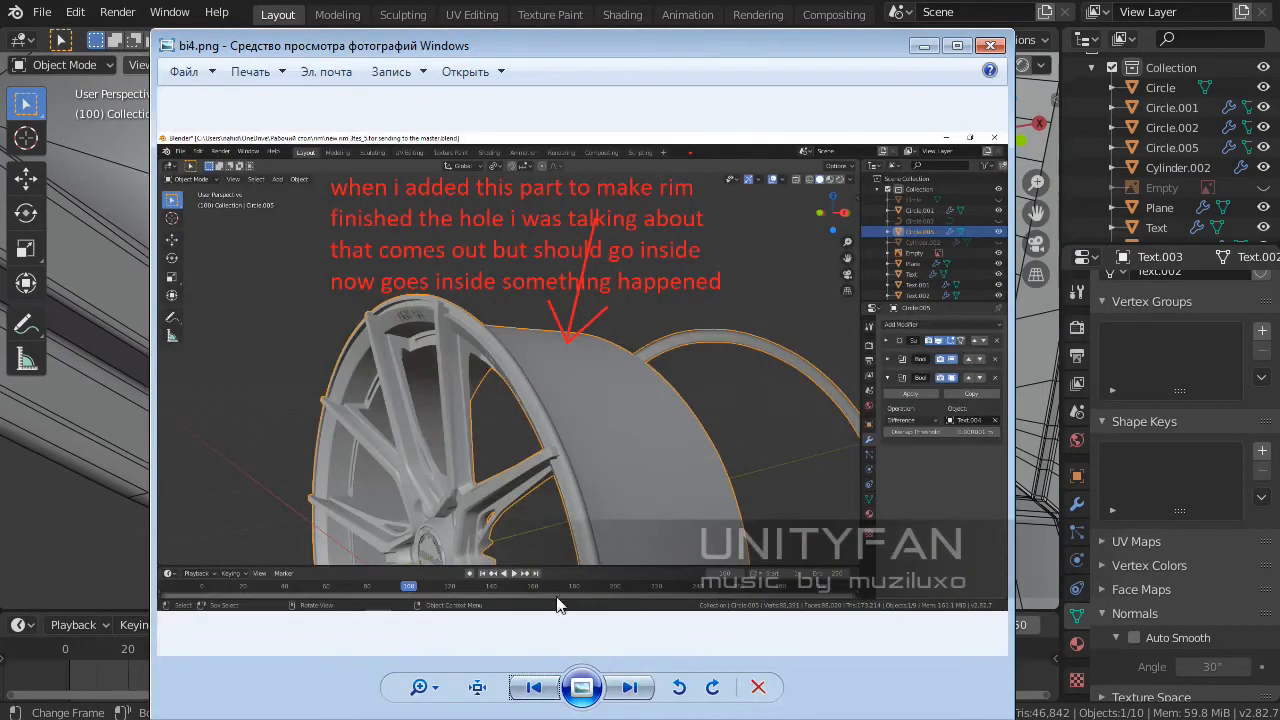
pyautogui.click(620, 690)
pyautogui.click(618, 692)
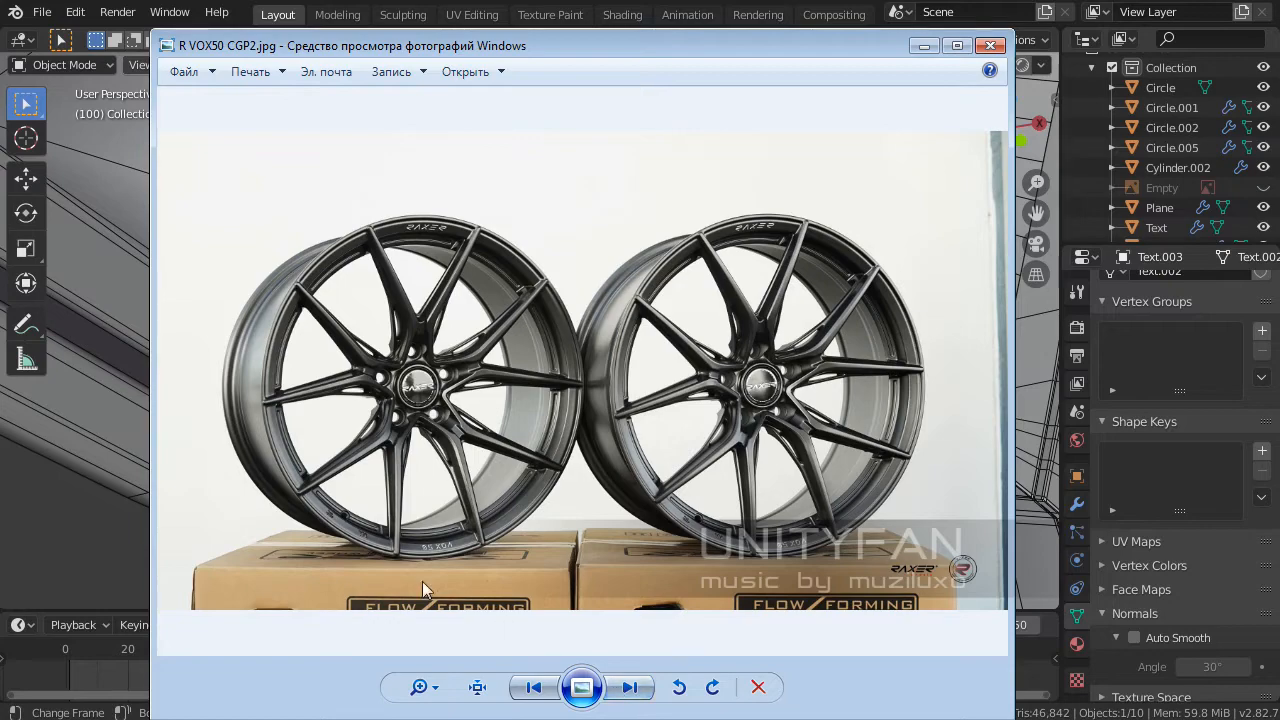
pyautogui.scroll(8, 422, 581)
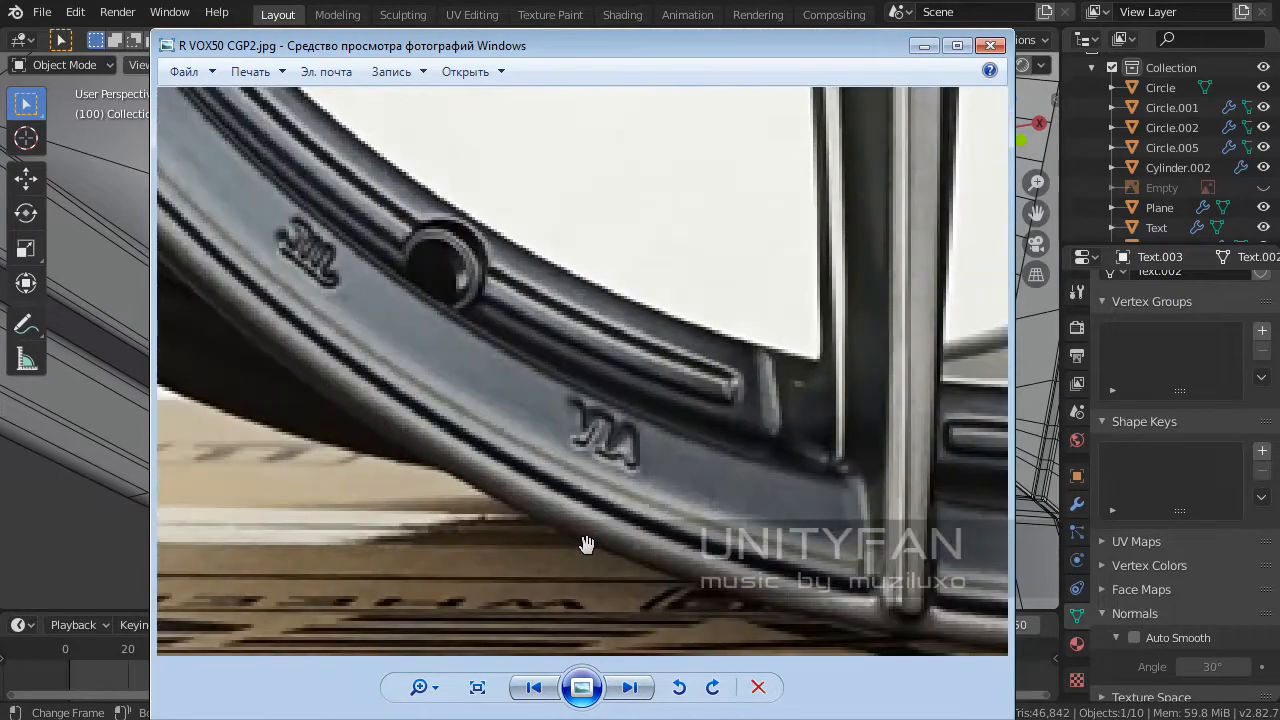
# - Examine the photographed wheel's spokes, barrel and RAXER lettering around the rim, then return to the lower rim
pyautogui.moveTo(587, 411); pyautogui.dragTo(594, 454)
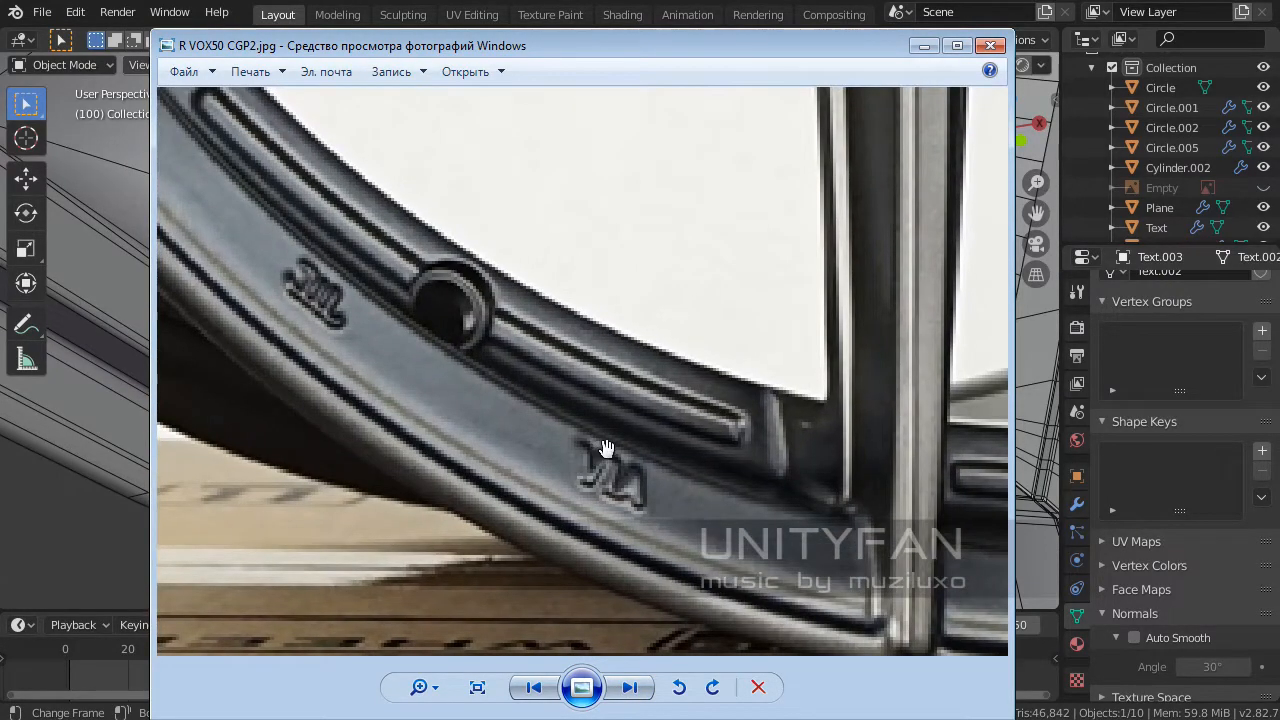
pyautogui.scroll(-3, 607, 449)
pyautogui.moveTo(760, 472); pyautogui.dragTo(518, 440)
pyautogui.moveTo(793, 434); pyautogui.dragTo(200, 534)
pyautogui.moveTo(540, 335); pyautogui.dragTo(601, 626)
pyautogui.moveTo(697, 378); pyautogui.dragTo(709, 638)
pyautogui.moveTo(689, 266); pyautogui.dragTo(734, 576)
pyautogui.moveTo(597, 280); pyautogui.dragTo(810, 515)
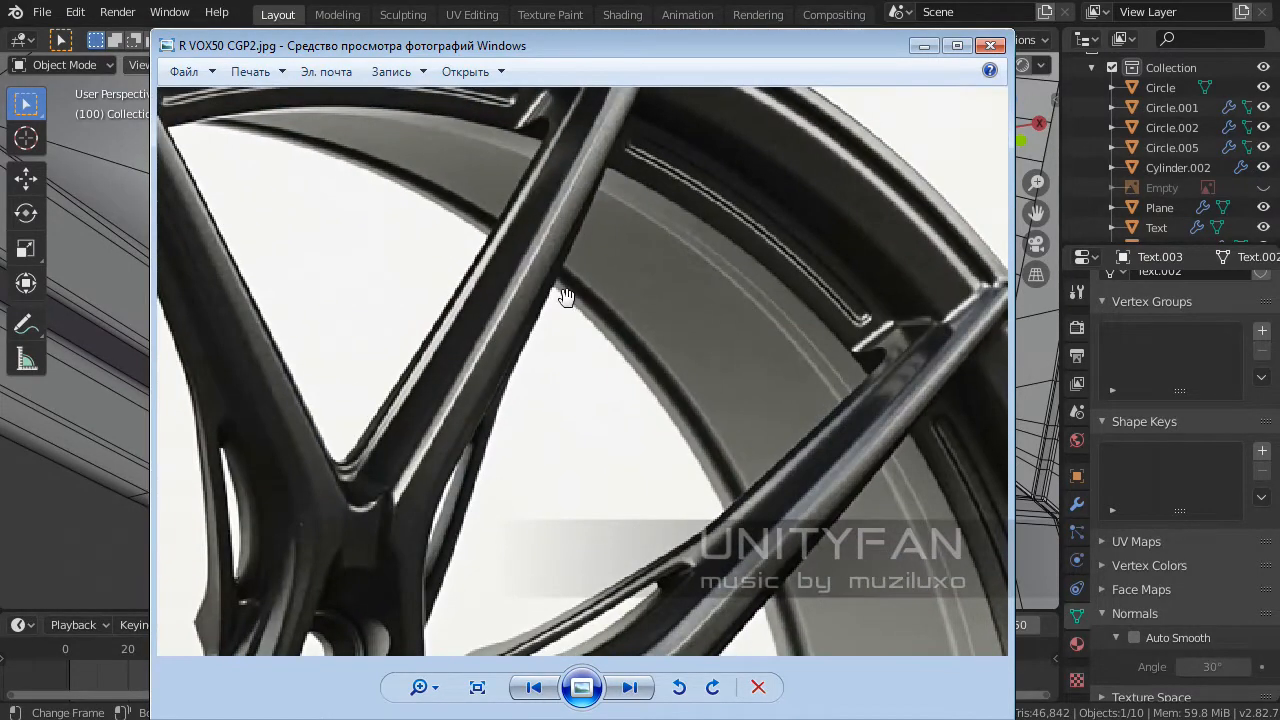
pyautogui.scroll(-3, 566, 294)
pyautogui.moveTo(520, 310); pyautogui.dragTo(648, 470)
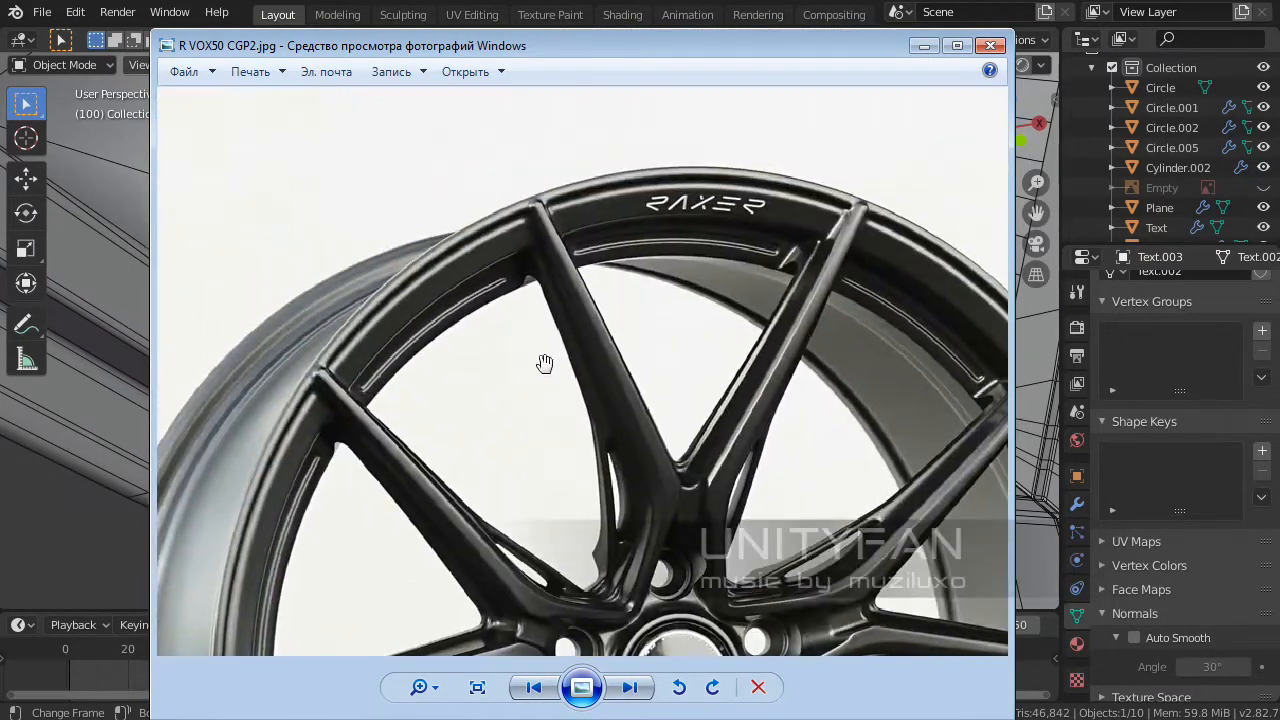
pyautogui.moveTo(544, 363); pyautogui.dragTo(617, 171)
pyautogui.moveTo(725, 448); pyautogui.dragTo(145, 322)
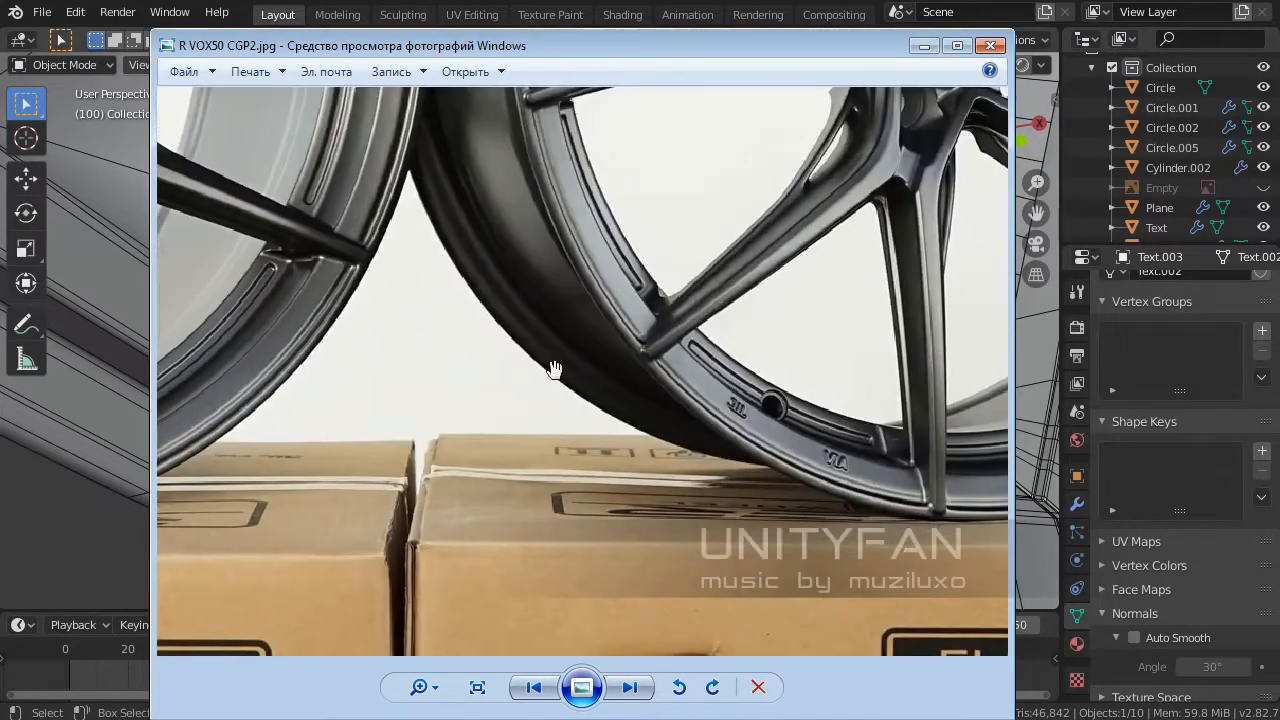
# - Examine the photo's valve hole and raised lettering up close, comparing them with the VOX 50 marking on the neighbouring lip section
pyautogui.moveTo(720, 408); pyautogui.dragTo(460, 420)
pyautogui.scroll(4, 472, 550)
pyautogui.moveTo(553, 428); pyautogui.dragTo(428, 471)
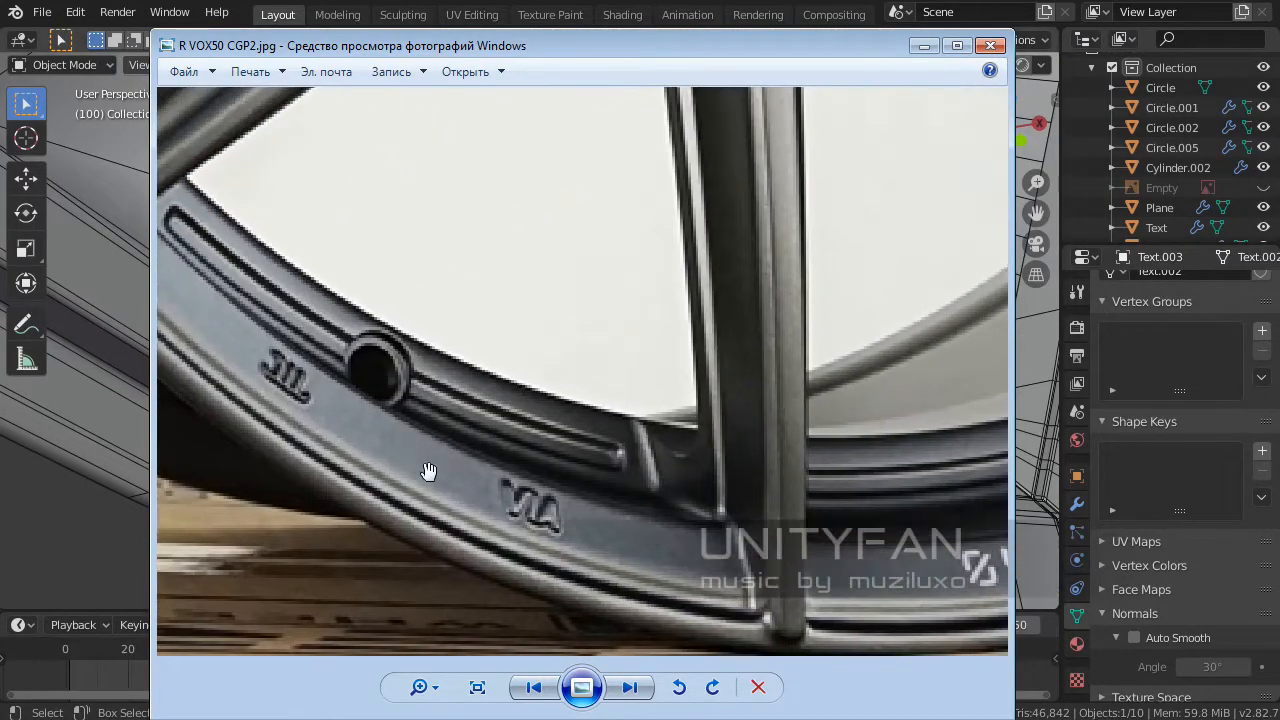
pyautogui.scroll(-4, 466, 483)
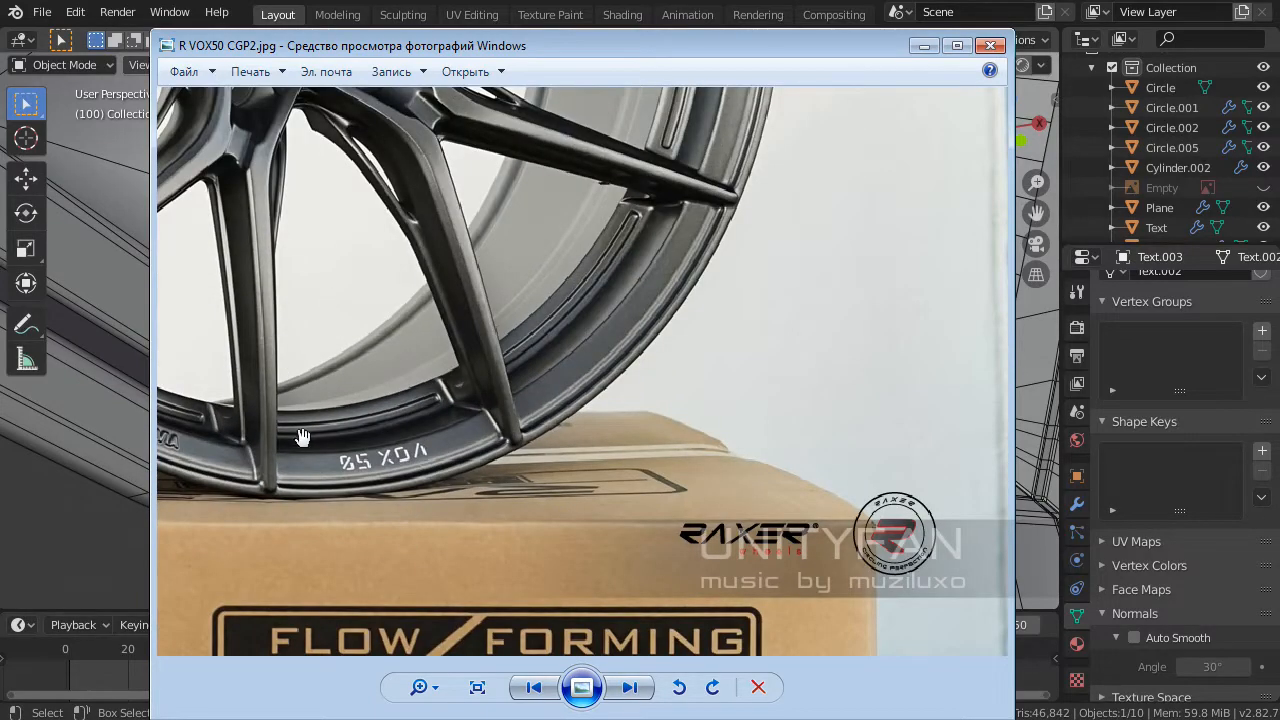
pyautogui.moveTo(234, 434); pyautogui.dragTo(674, 496)
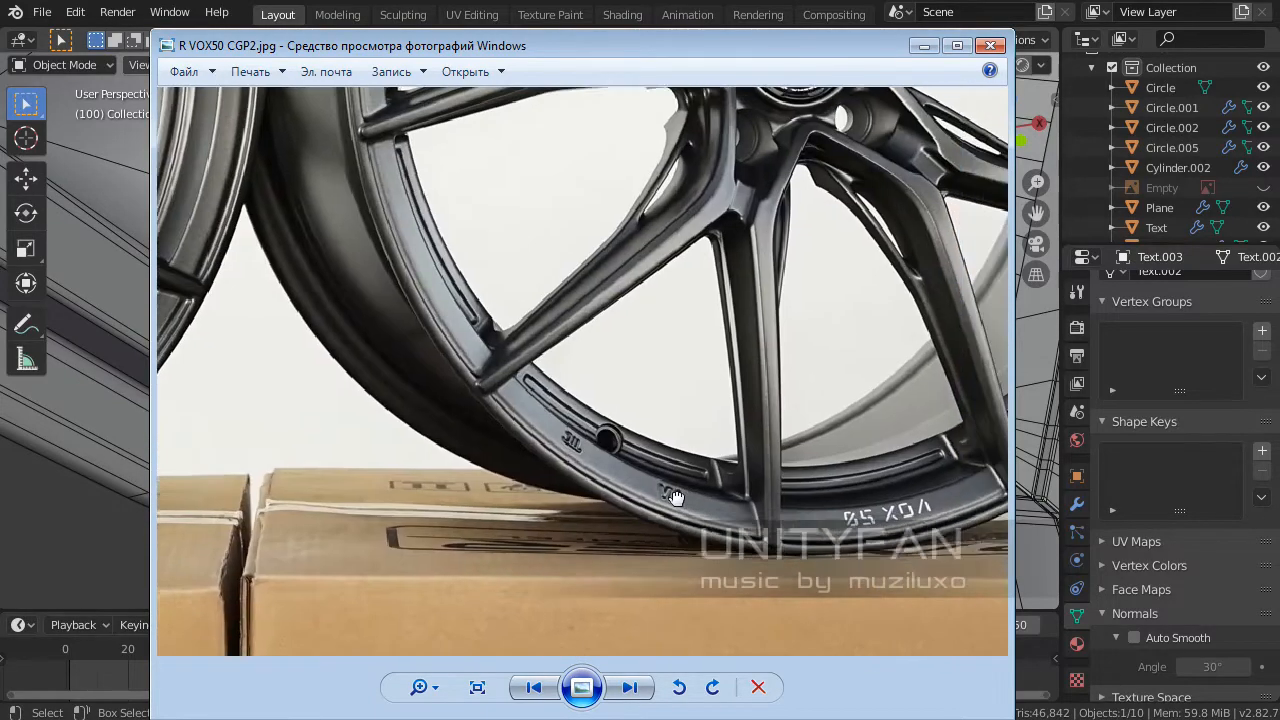
pyautogui.scroll(4, 645, 478)
pyautogui.scroll(2, 512, 425)
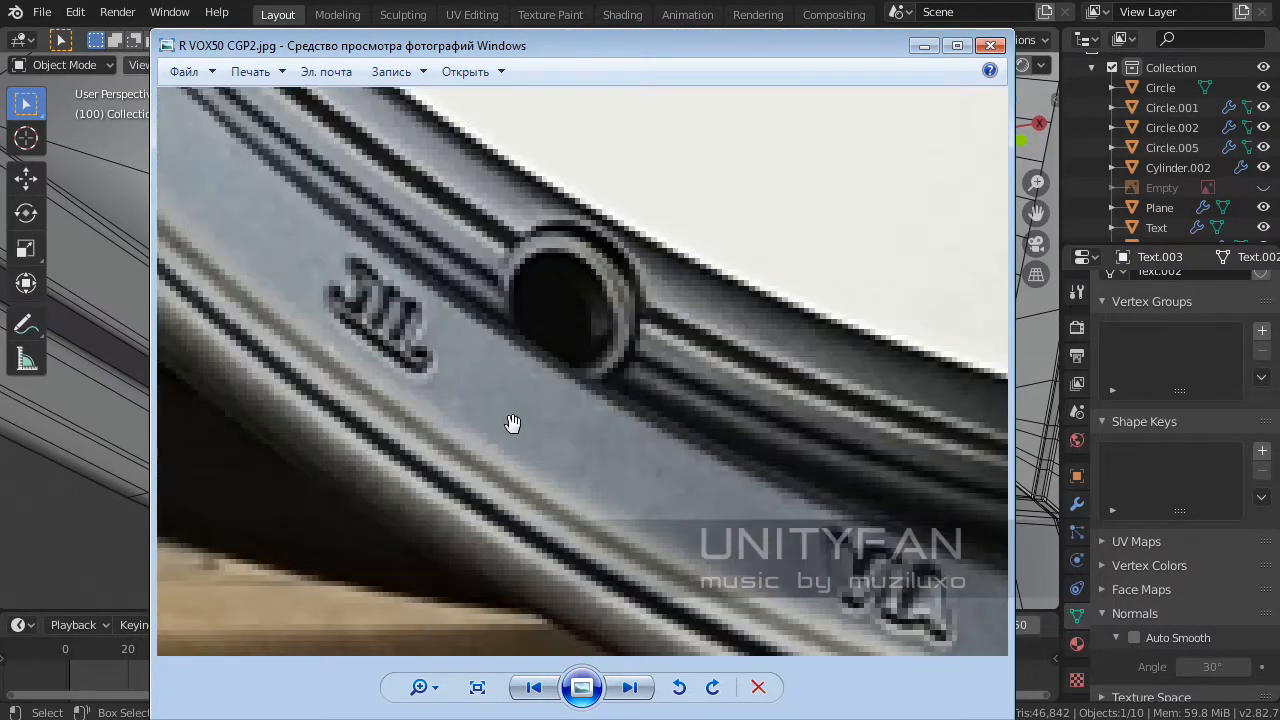
pyautogui.scroll(-2, 512, 424)
pyautogui.moveTo(549, 426); pyautogui.dragTo(531, 396)
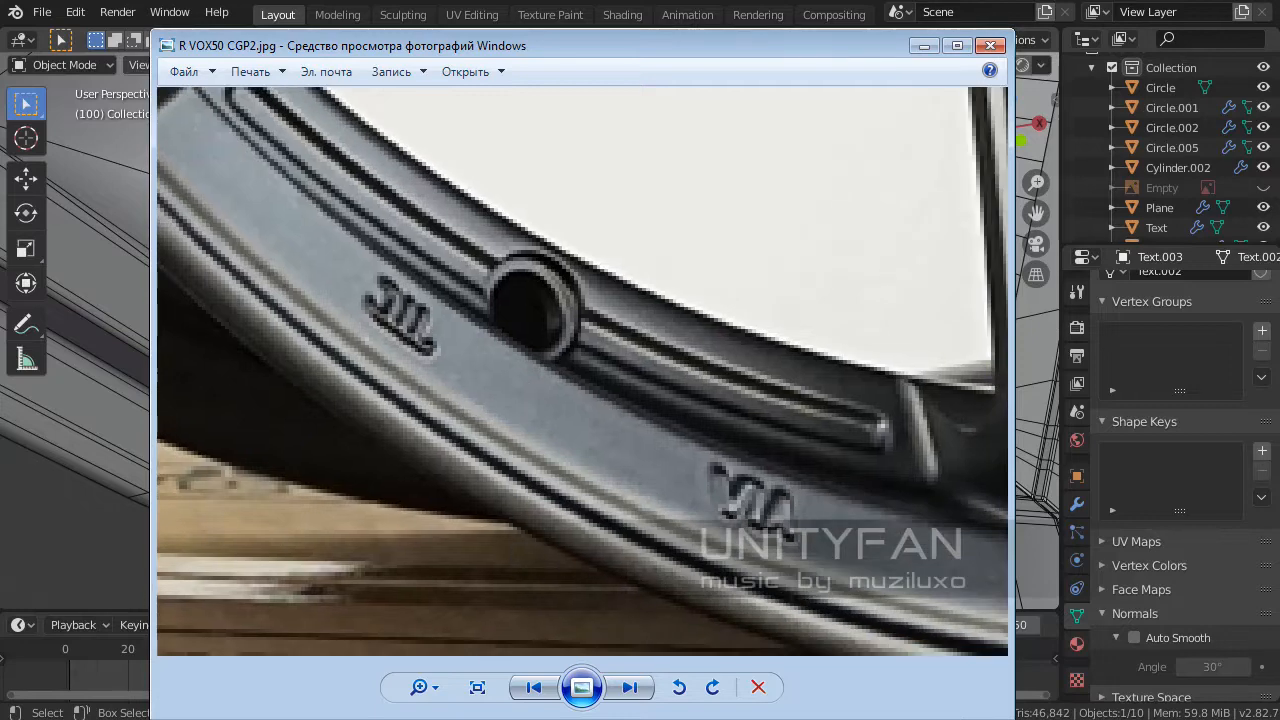
pyautogui.scroll(-1, 531, 396)
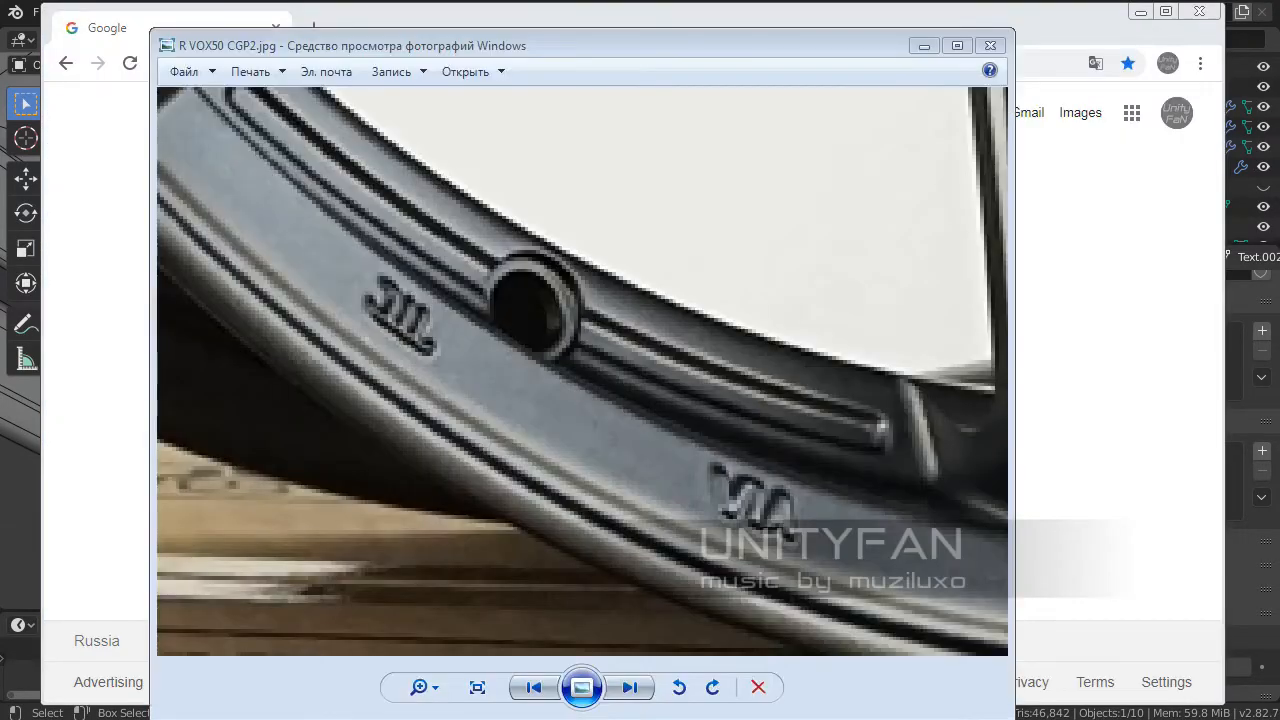
pyautogui.scroll(2, 505, 578)
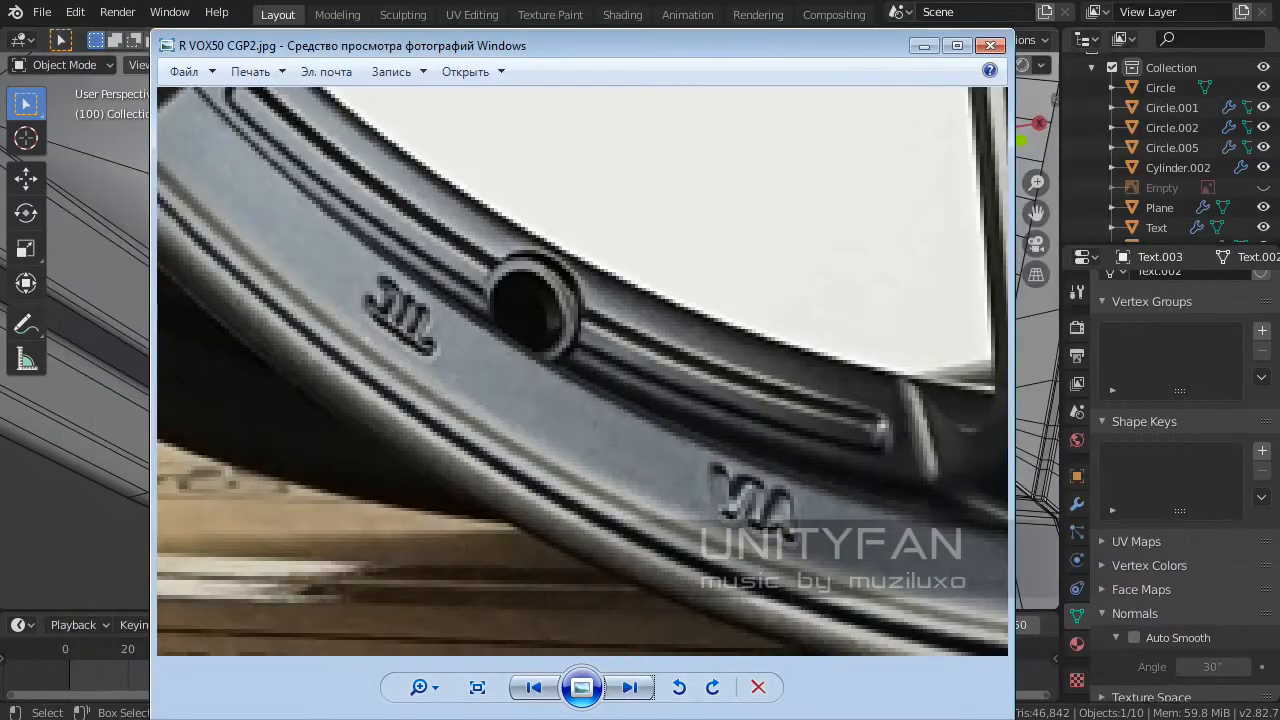
# - Switch back to Blender and examine the topology around the size lettering Text.003 at a shallow angle
pyautogui.click(924, 46)
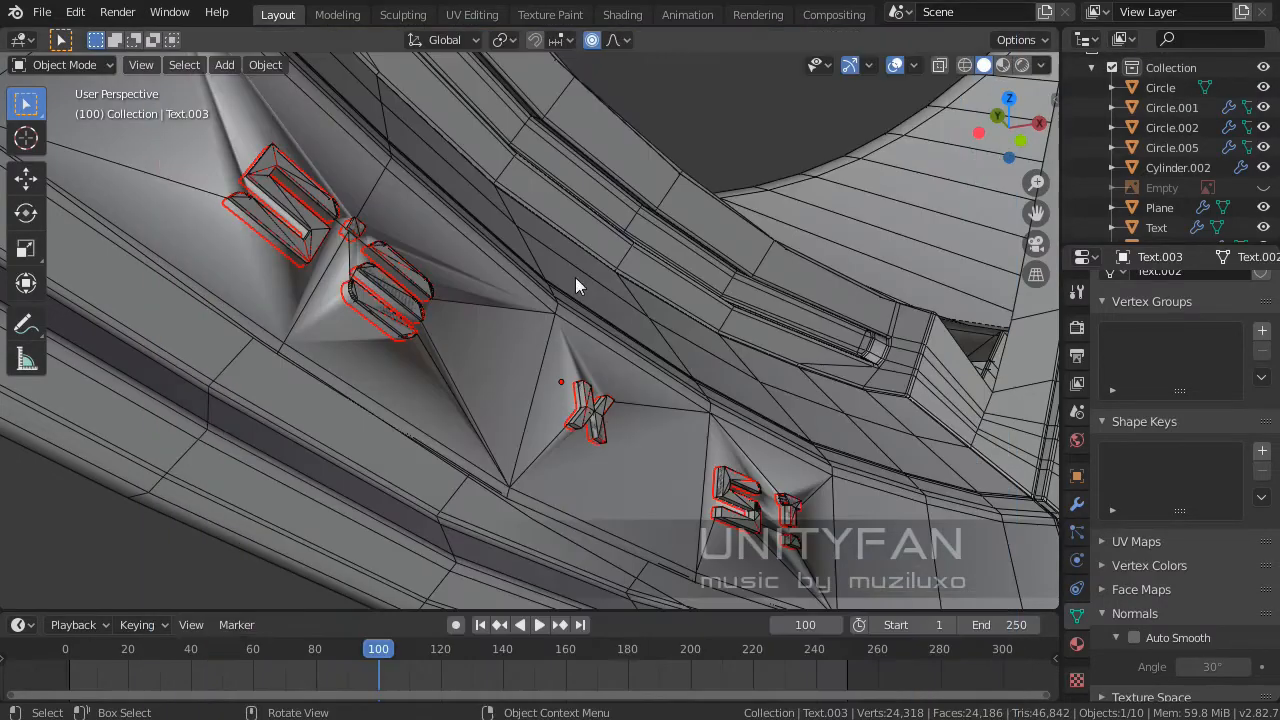
pyautogui.moveTo(580, 286); pyautogui.dragTo(463, 383, button='middle')
pyautogui.click(500, 385)
pyautogui.click(468, 381)
pyautogui.scroll(-1, 470, 382)
pyautogui.scroll(1, 468, 380)
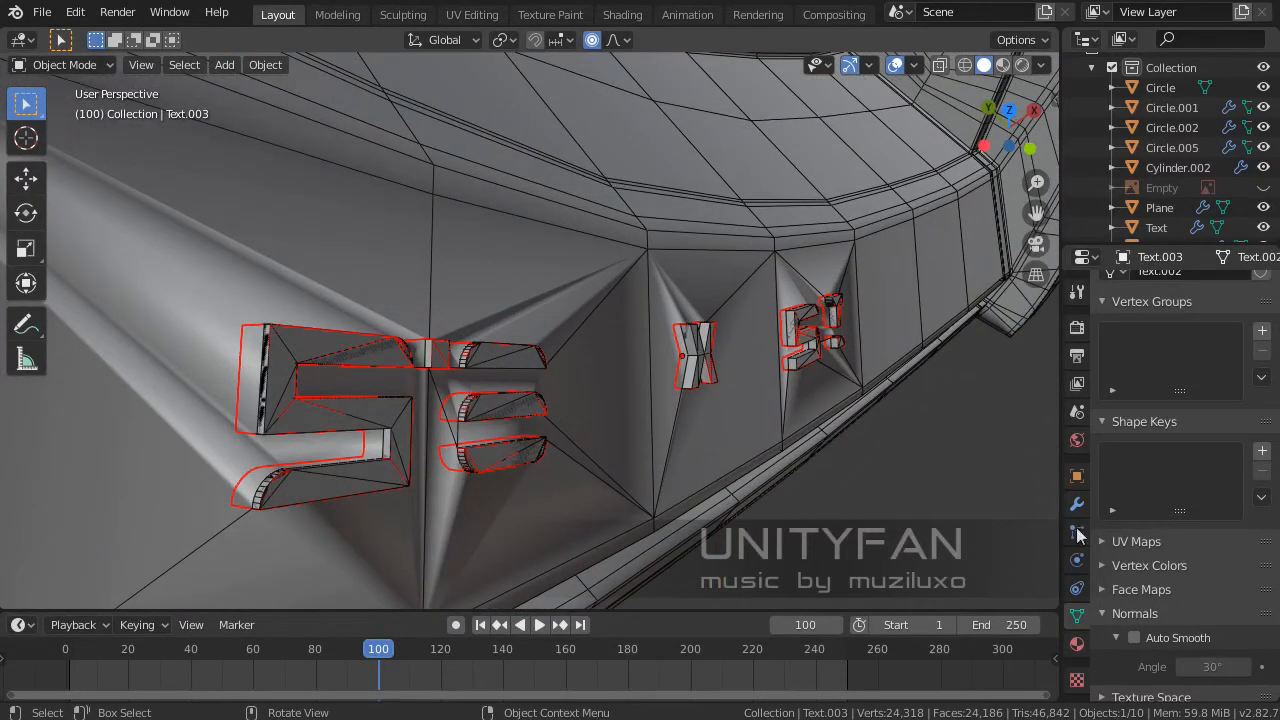
# - Select the rim object Circle.002 at the size lettering and display its modifier stack
pyautogui.click(731, 429)
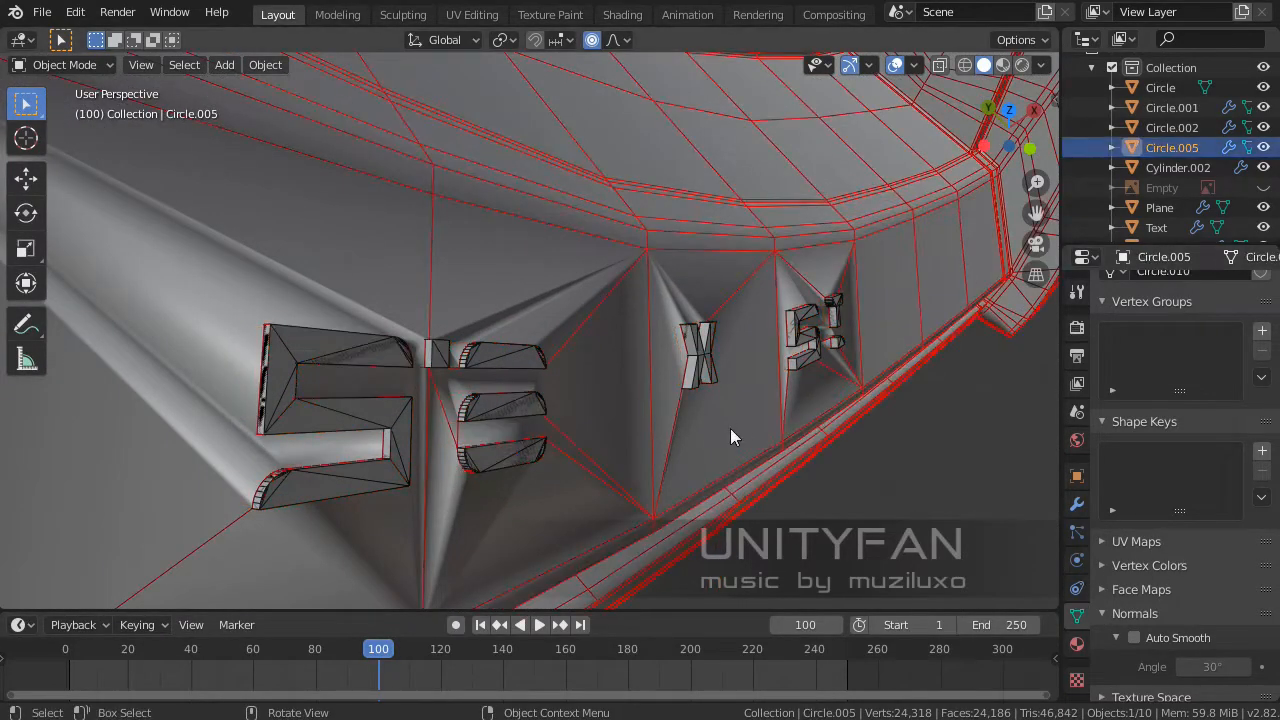
pyautogui.click(480, 358)
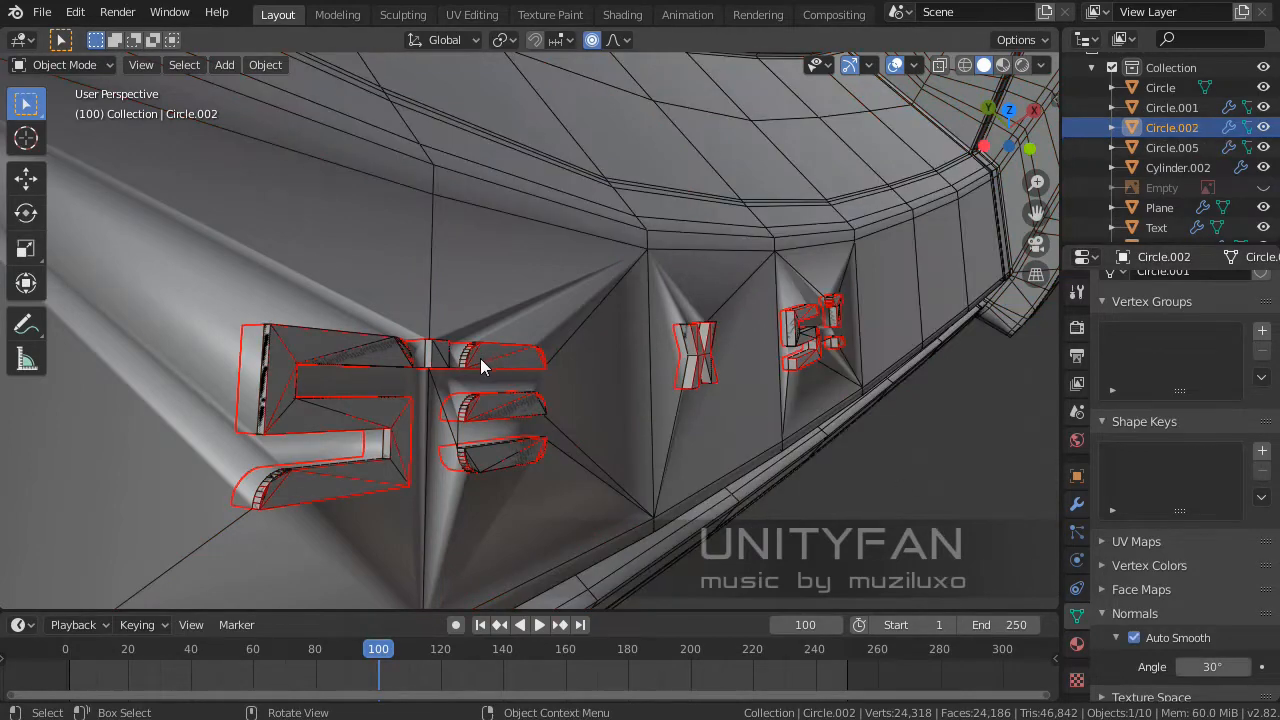
pyautogui.click(1076, 505)
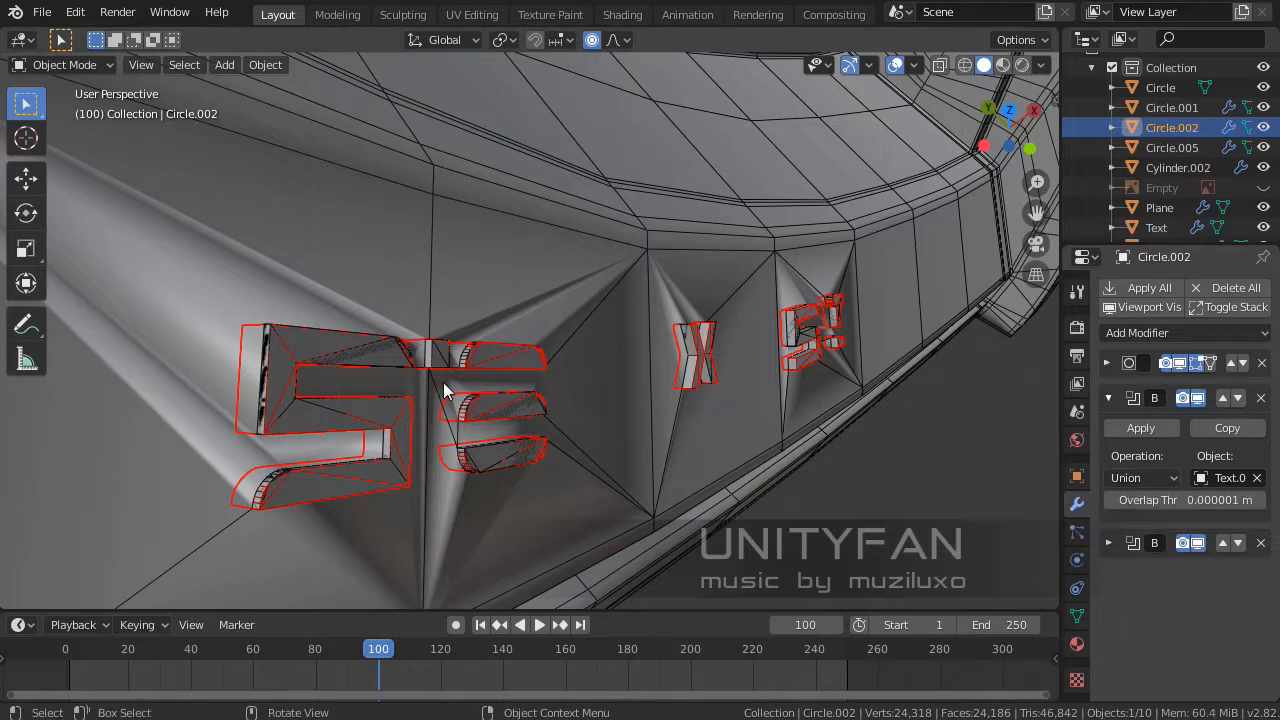
pyautogui.moveTo(460, 407); pyautogui.dragTo(487, 397, button='middle')
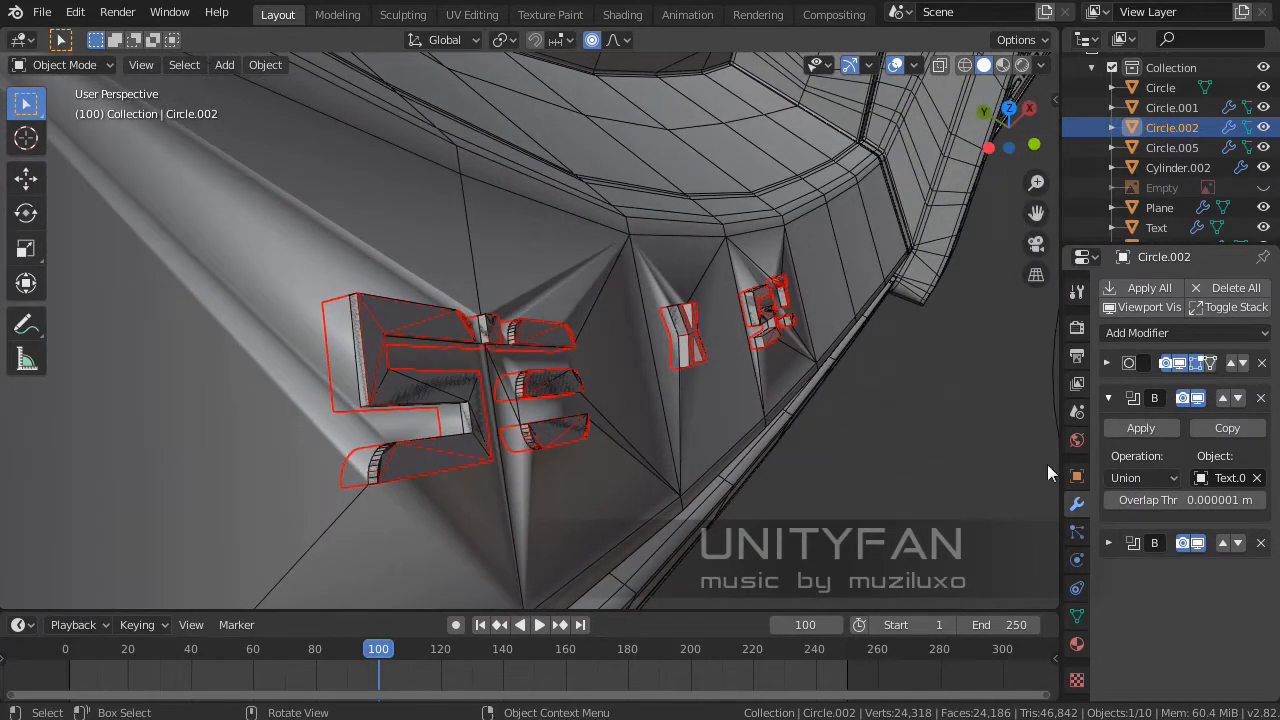
# - Try applying Circle.002's expanded Union Boolean modifier, inspect the resulting lettering mesh, and undo the application
pyautogui.click(1140, 428)
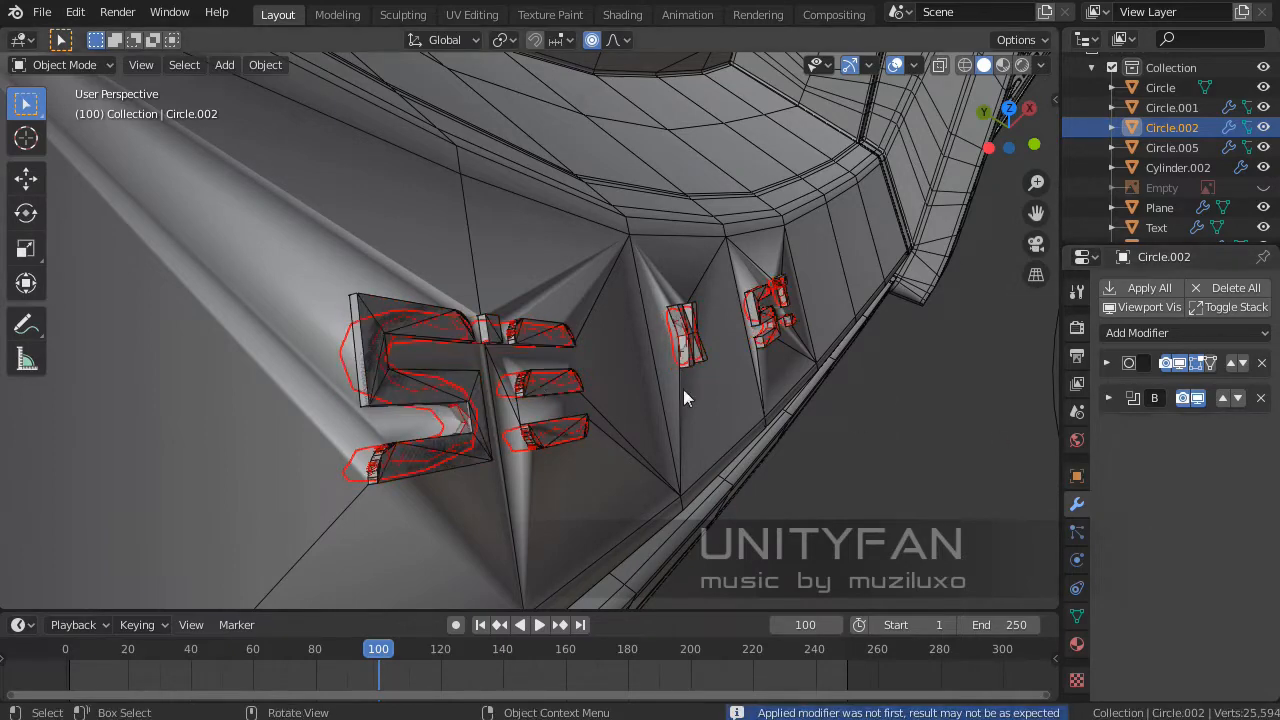
pyautogui.moveTo(500, 381); pyautogui.dragTo(519, 412, button='middle')
pyautogui.scroll(3, 513, 408)
pyautogui.click(349, 305)
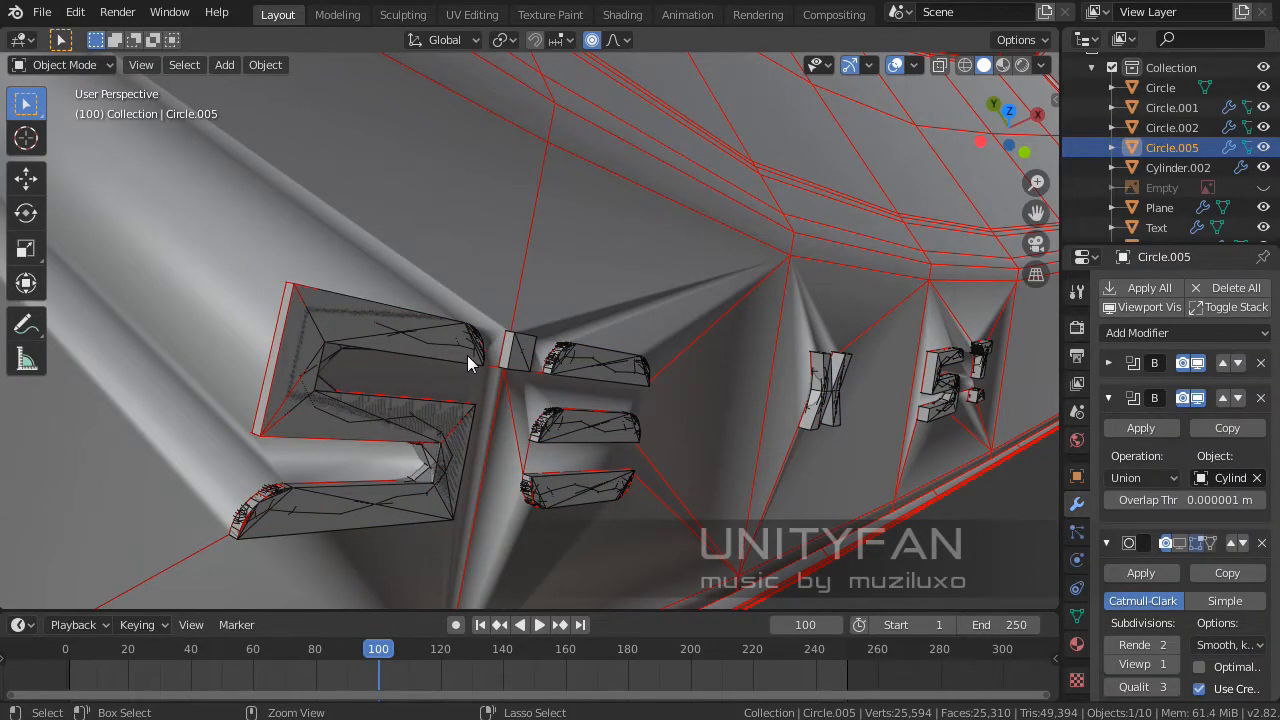
pyautogui.moveTo(467, 355); pyautogui.dragTo(418, 358, button='middle')
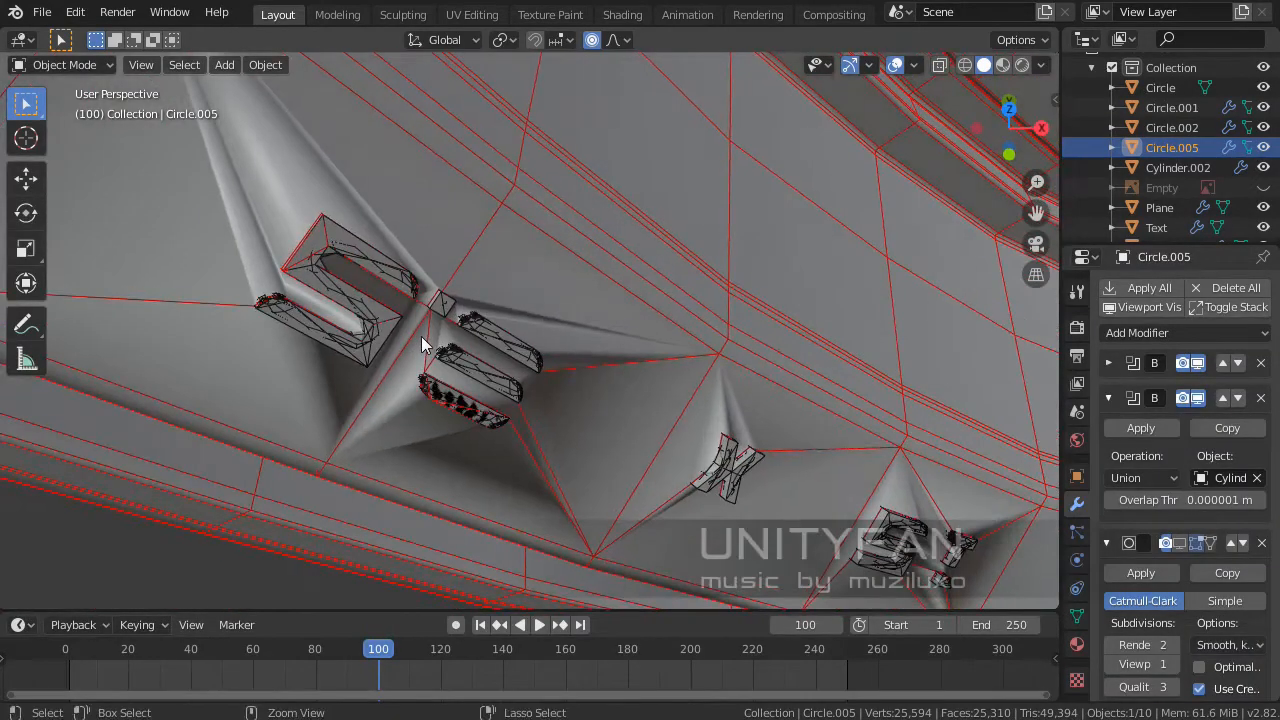
pyautogui.hotkey('ctrl', 'z')
pyautogui.scroll(1, 421, 344)
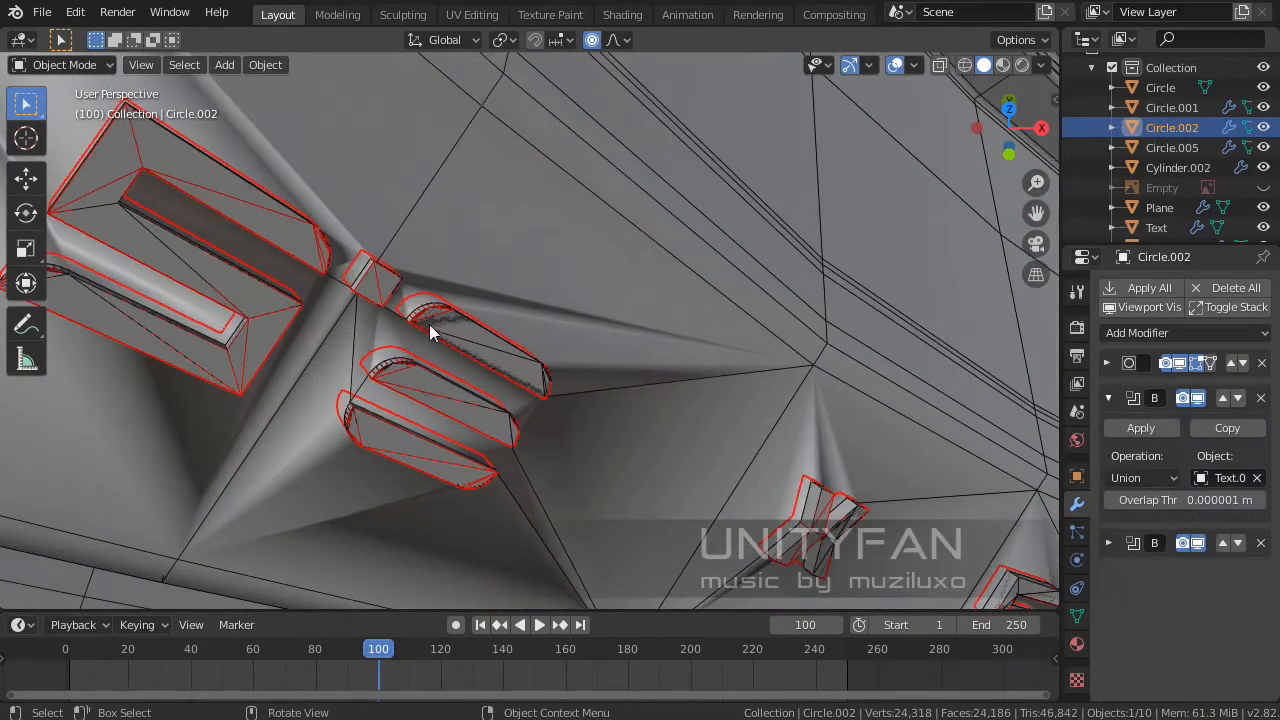
# - Select the Text.003 lettering and move its entire mesh outward from the curved panel in Edit Mode
pyautogui.moveTo(429, 329); pyautogui.dragTo(871, 490, button='middle')
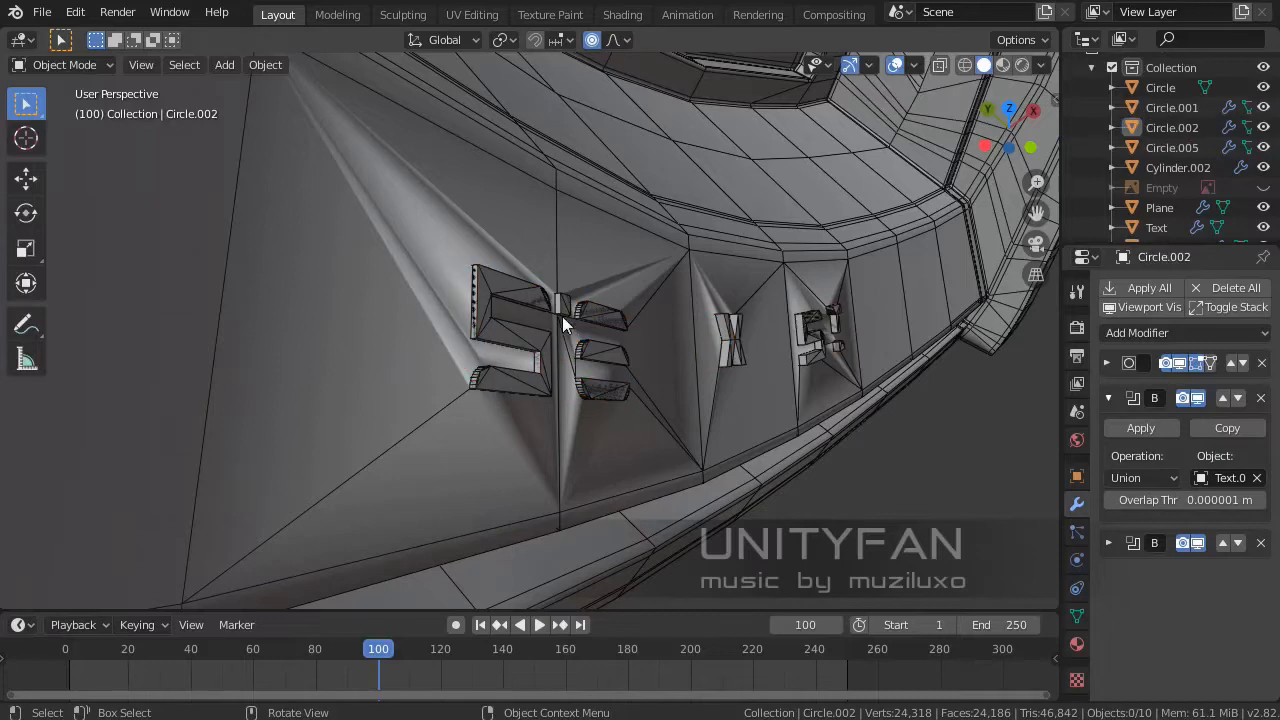
pyautogui.click(510, 338)
pyautogui.moveTo(510, 338); pyautogui.dragTo(592, 352, button='middle')
pyautogui.press('Tab')
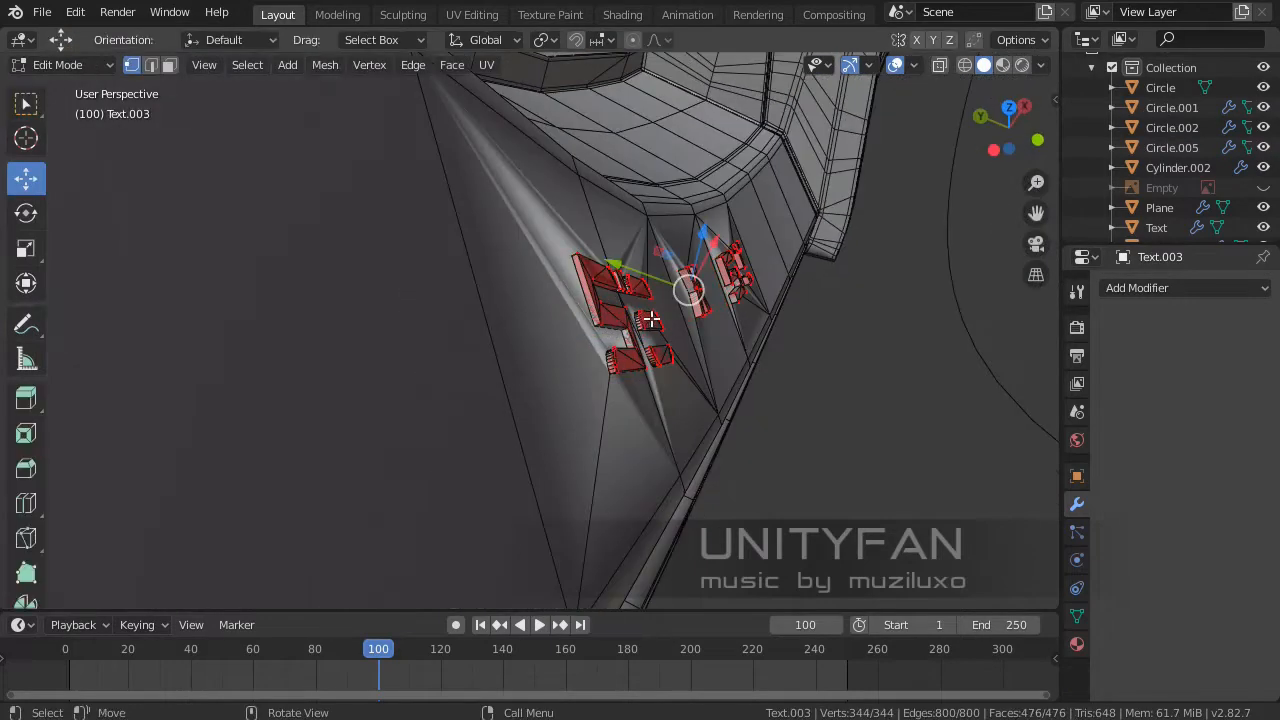
pyautogui.keyDown('shift'); pyautogui.moveTo(651, 318); pyautogui.dragTo(514, 331, button='middle'); pyautogui.keyUp('shift')
pyautogui.scroll(1, 499, 322)
pyautogui.moveTo(523, 290); pyautogui.dragTo(555, 297)
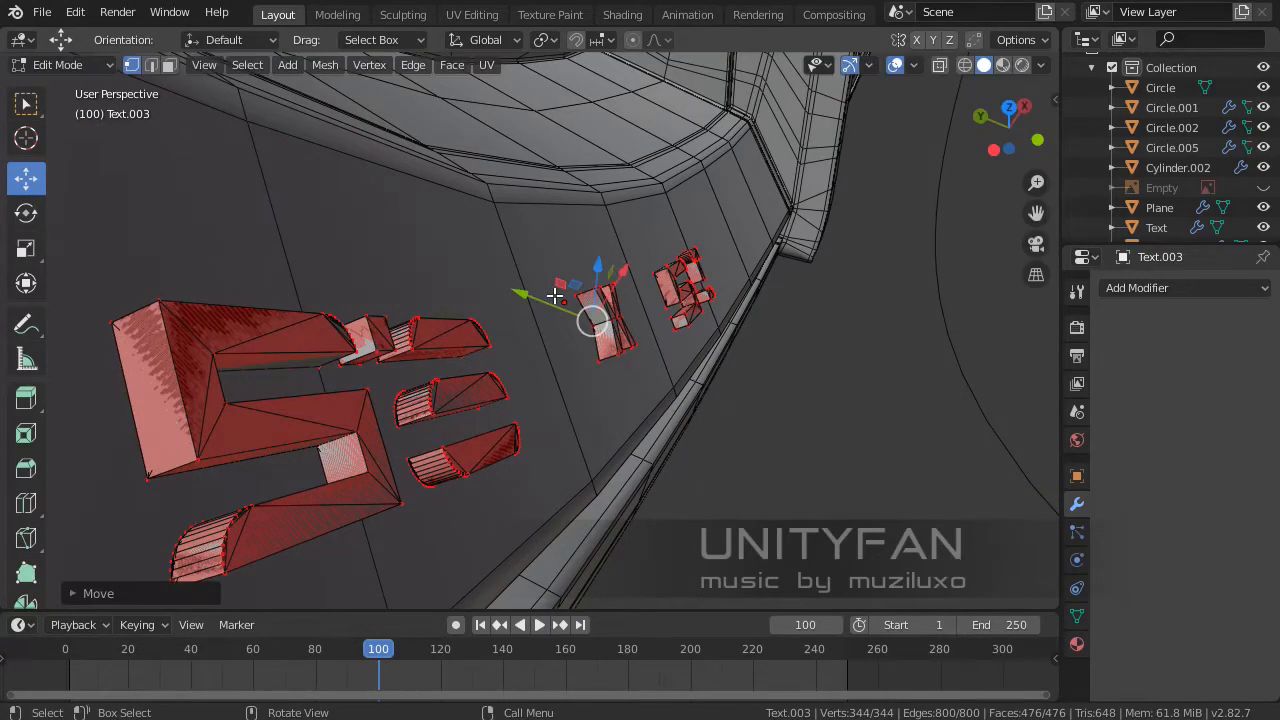
# - Try moving a single corner vertex at the end of the lowest small bar in the lettering, and undo the move
pyautogui.moveTo(551, 298); pyautogui.dragTo(644, 322, button='middle')
pyautogui.scroll(2, 503, 304)
pyautogui.scroll(1, 506, 304)
pyautogui.scroll(1, 586, 285)
pyautogui.scroll(-3, 586, 285)
pyautogui.scroll(2, 593, 290)
pyautogui.scroll(1, 646, 306)
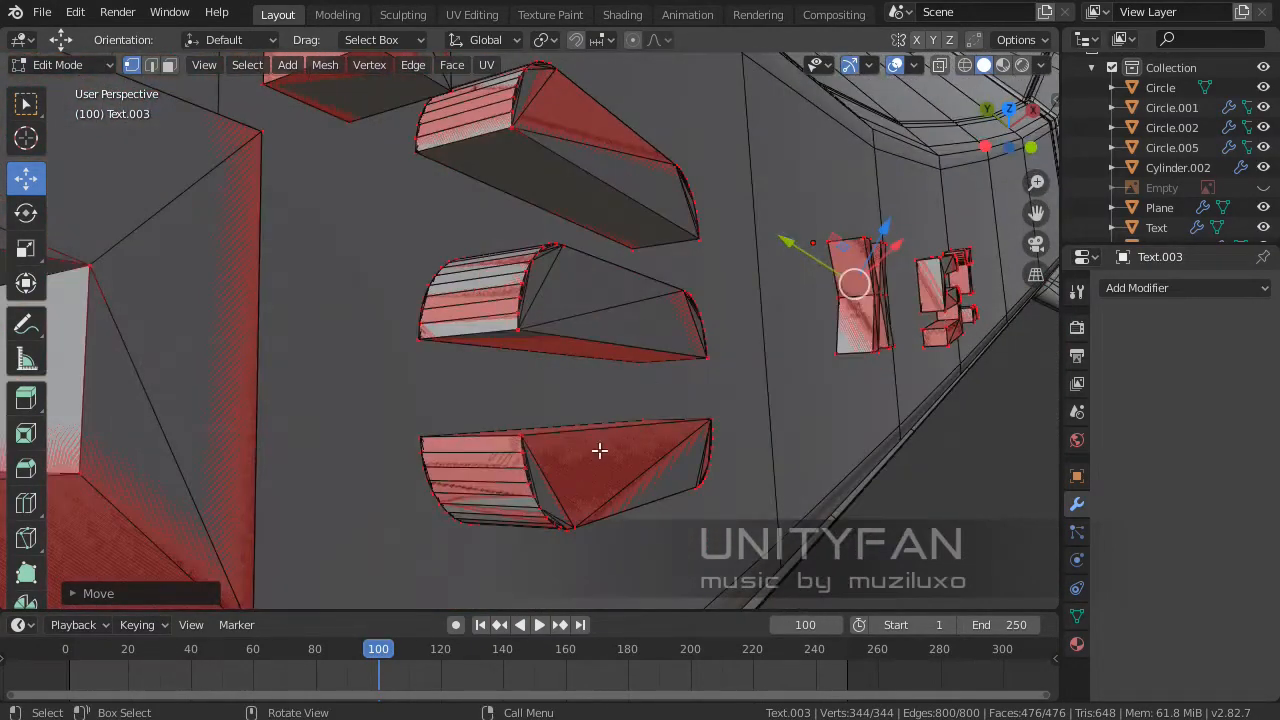
pyautogui.moveTo(600, 451); pyautogui.dragTo(717, 411, button='middle')
pyautogui.scroll(3, 602, 439)
pyautogui.click(697, 421)
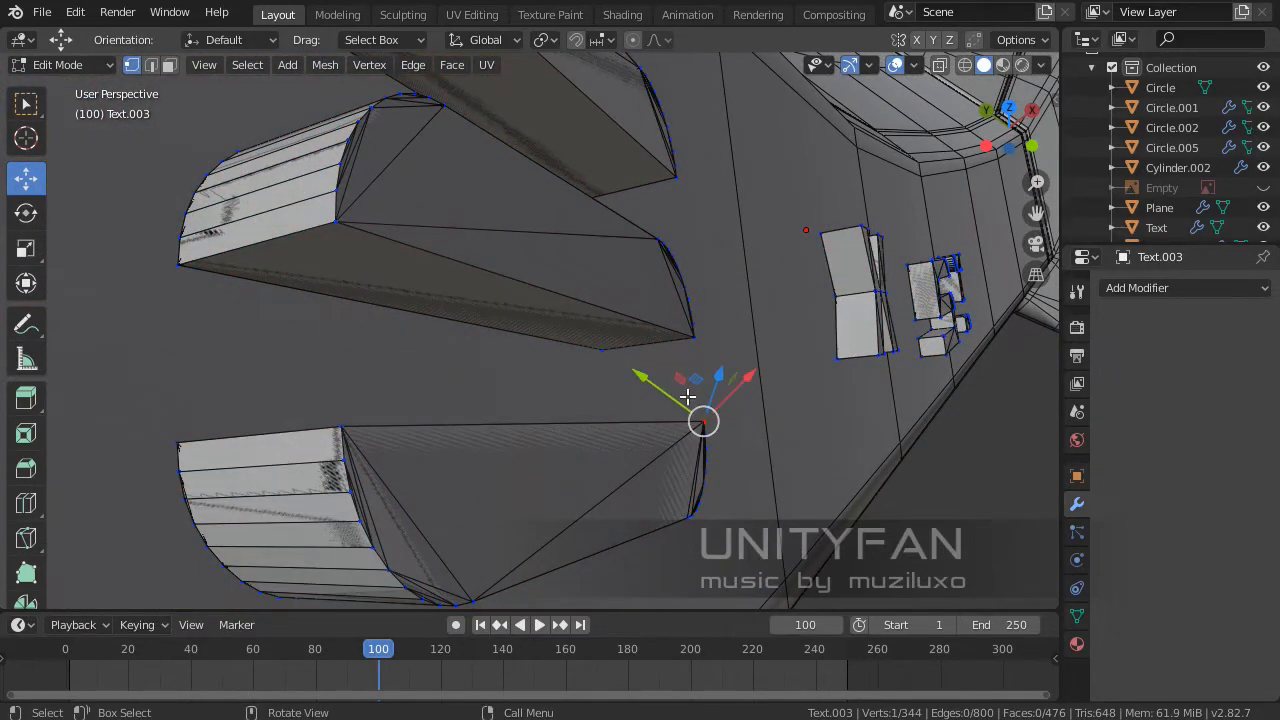
pyautogui.moveTo(687, 379); pyautogui.dragTo(629, 384)
pyautogui.moveTo(624, 412); pyautogui.dragTo(760, 470, button='middle')
pyautogui.moveTo(760, 470); pyautogui.dragTo(505, 487, button='middle')
pyautogui.hotkey('ctrl', 'z')
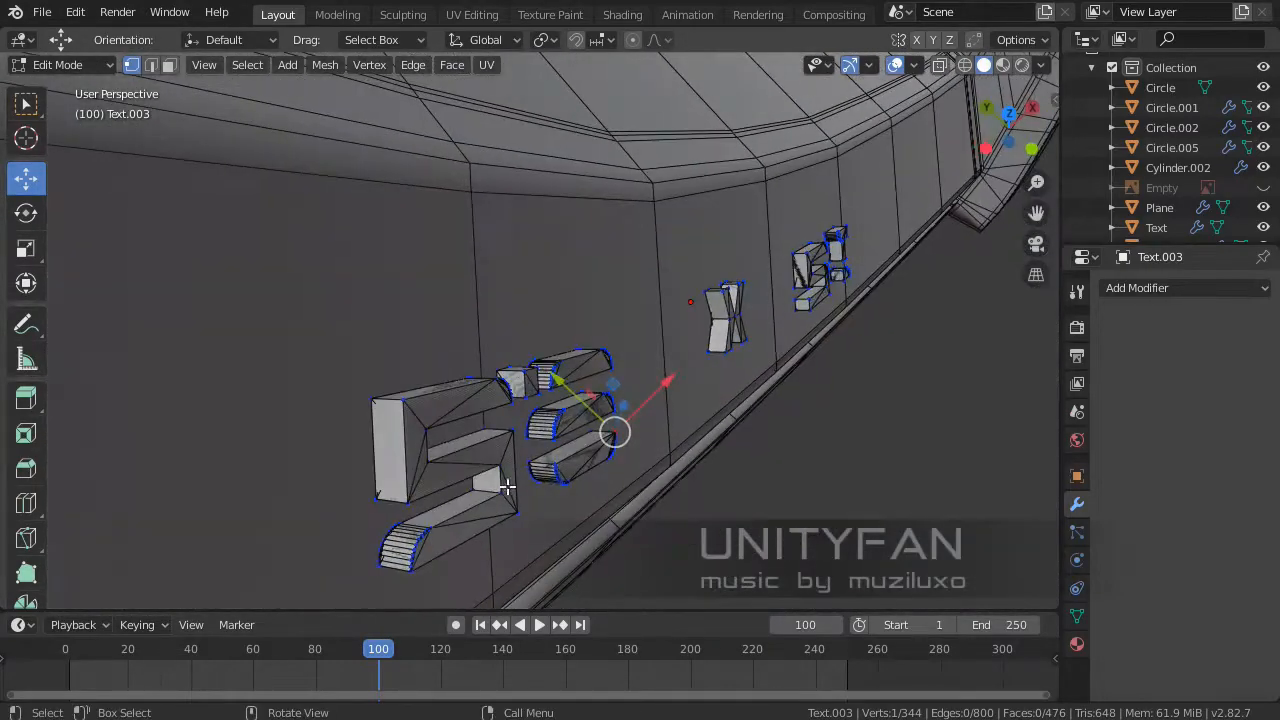
# - Reselect the Text.003 lettering and merge all of its mesh vertices by distance
pyautogui.press('Tab')
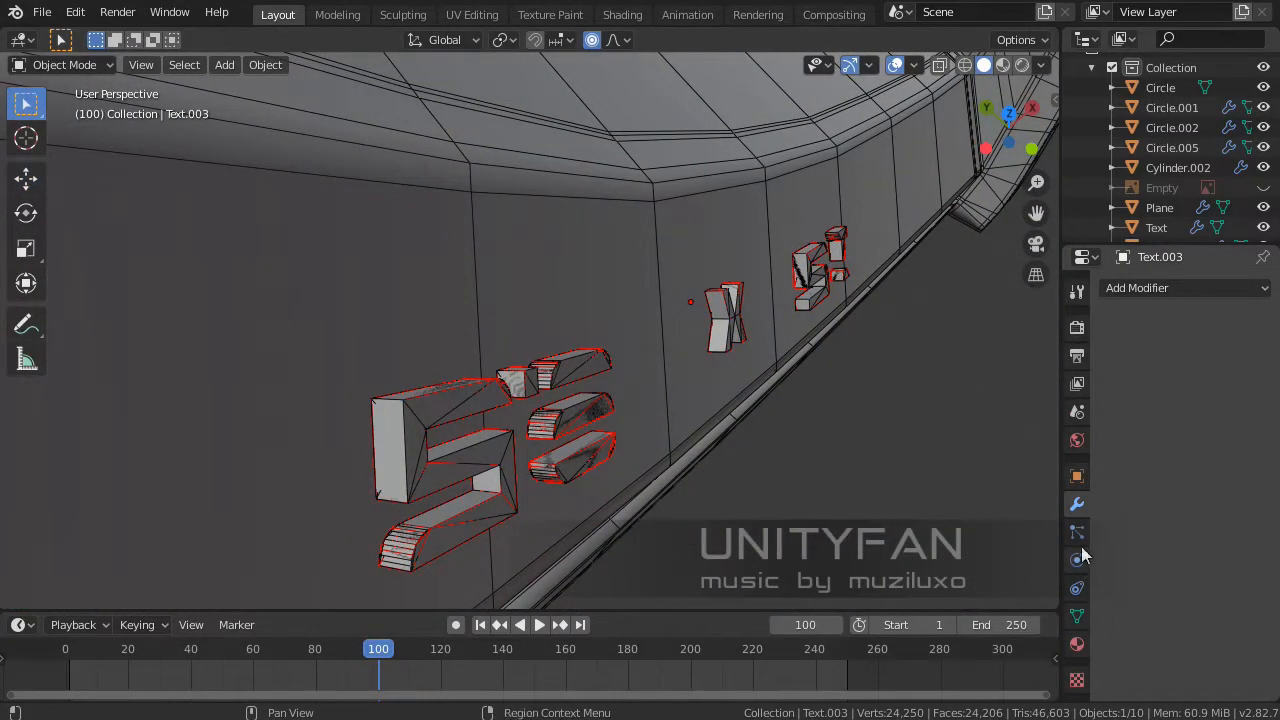
pyautogui.press('a')
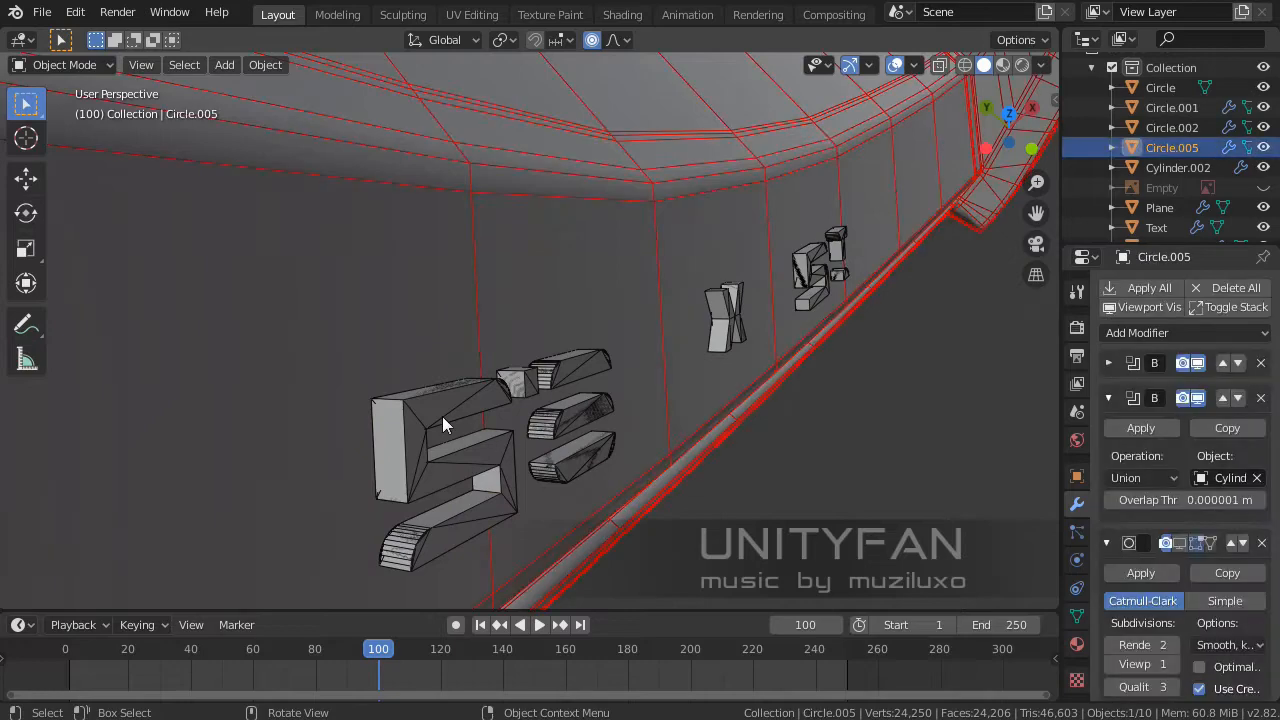
pyautogui.click(421, 411)
pyautogui.moveTo(423, 410); pyautogui.dragTo(410, 155, button='middle')
pyautogui.press('Tab')
pyautogui.scroll(2, 560, 356)
pyautogui.press('a')
pyautogui.scroll(1, 560, 357)
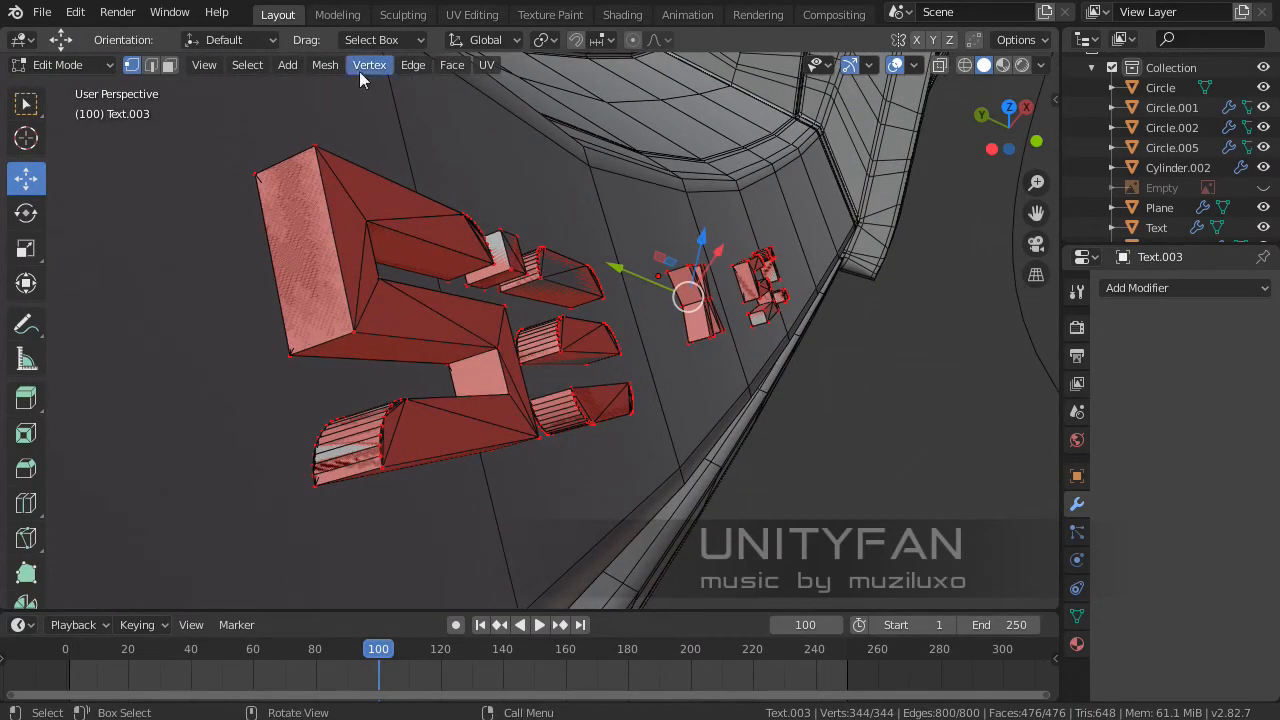
pyautogui.click(361, 73)
pyautogui.moveTo(405, 374)
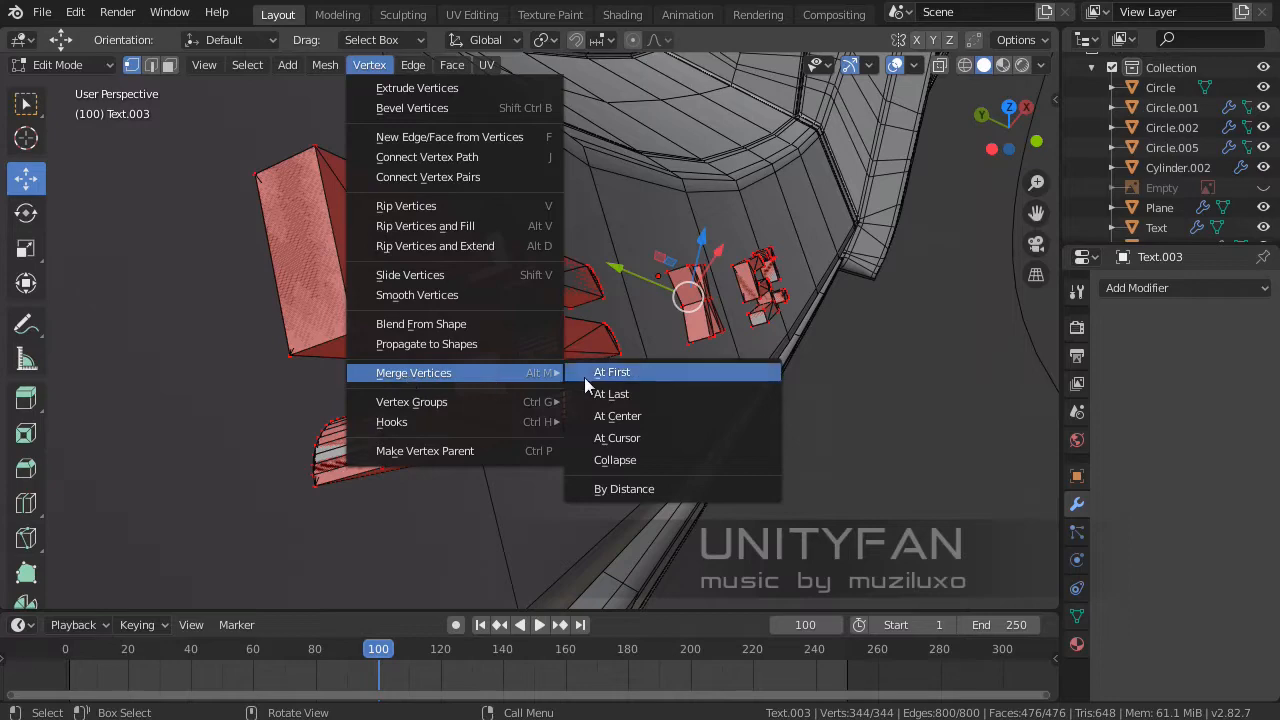
pyautogui.click(622, 486)
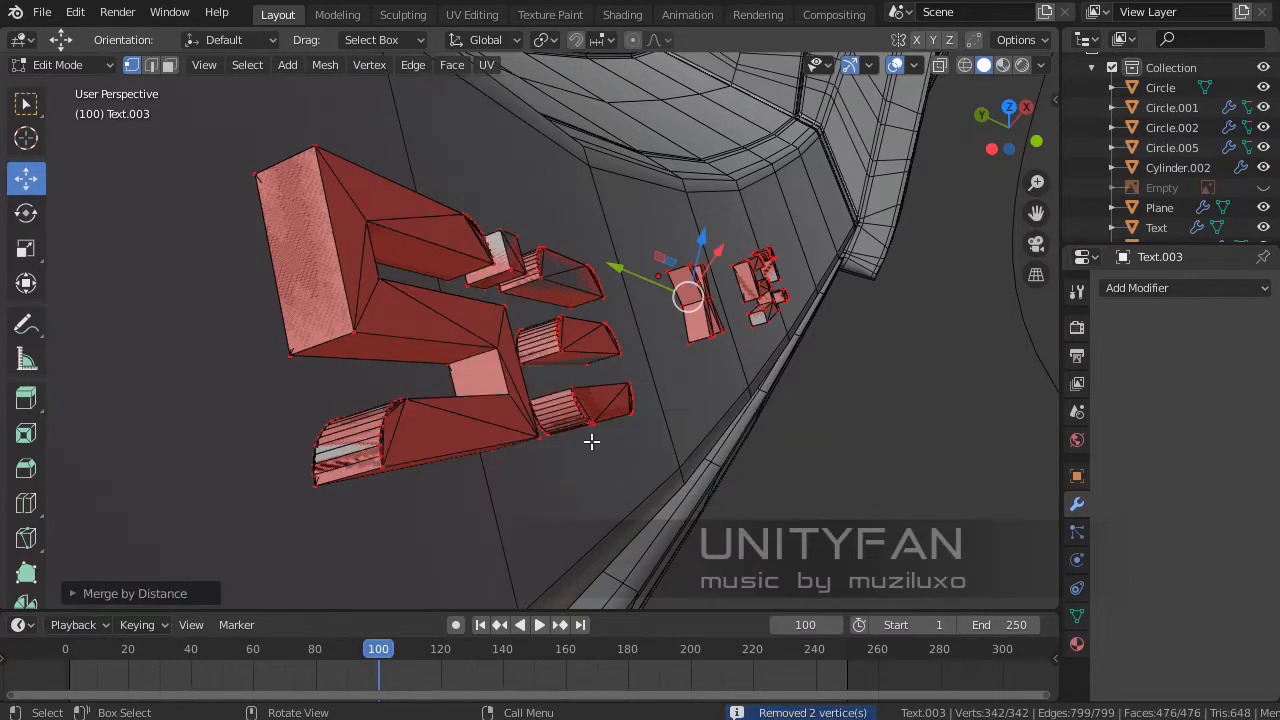
# - Try moving a triangular front face on the middle arm of the large letter, and undo the move
pyautogui.moveTo(593, 440); pyautogui.dragTo(504, 357, button='middle')
pyautogui.click(349, 323)
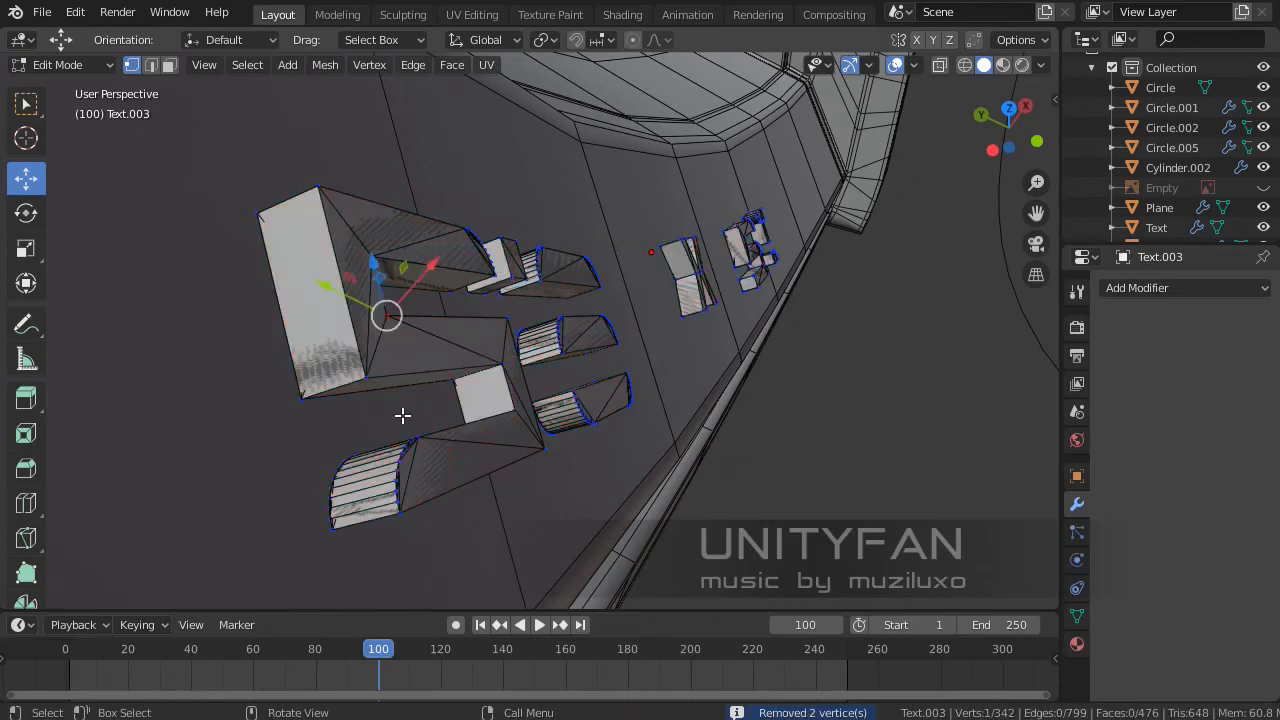
pyautogui.moveTo(400, 417); pyautogui.dragTo(440, 415, button='middle')
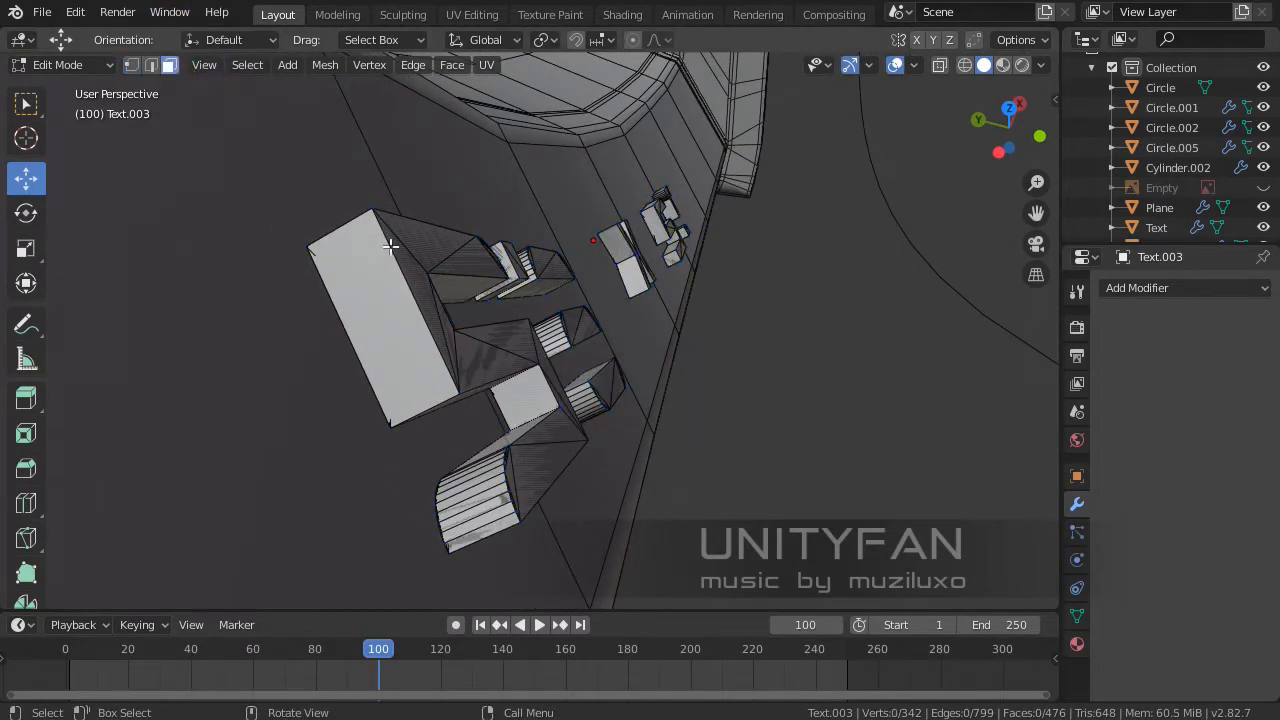
pyautogui.moveTo(455, 360); pyautogui.dragTo(570, 400)
pyautogui.moveTo(570, 400); pyautogui.dragTo(425, 366, button='middle')
pyautogui.hotkey('ctrl', 'z')
# - Try moving and deleting the triangular face at the end of the large letter's middle arm, and undo both edits
pyautogui.scroll(2, 617, 409)
pyautogui.scroll(1, 520, 410)
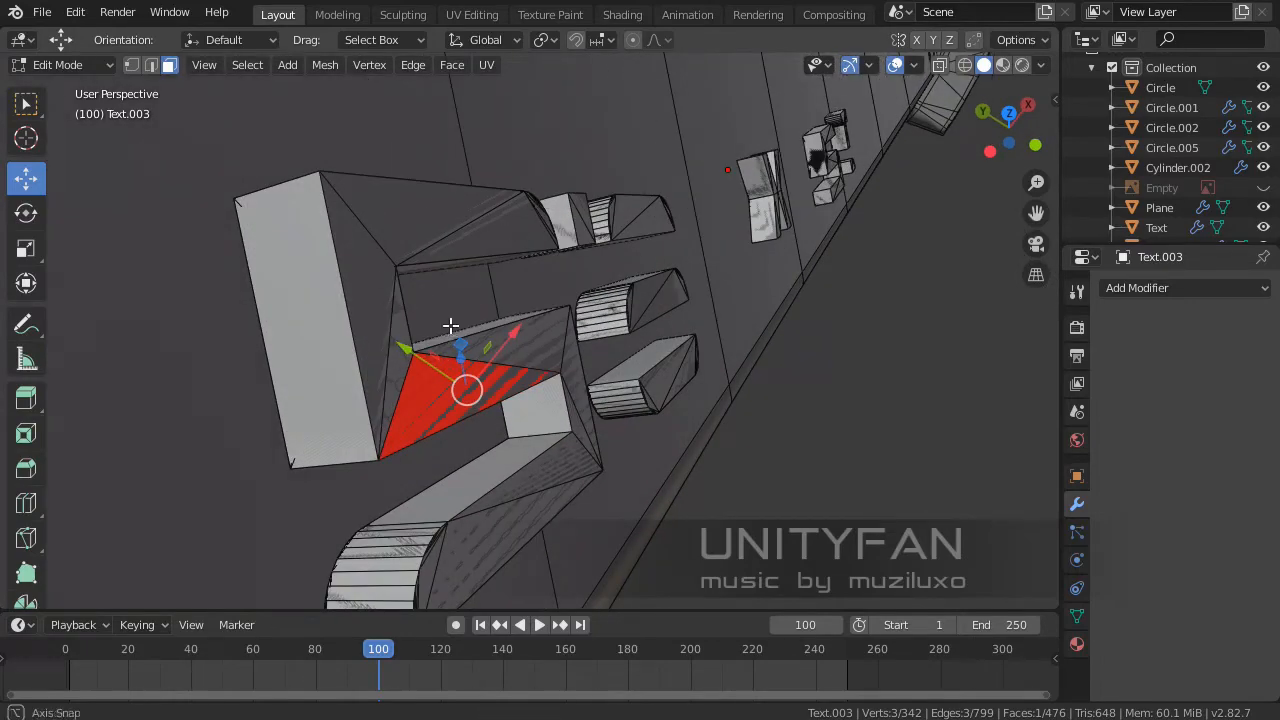
pyautogui.moveTo(451, 325); pyautogui.dragTo(482, 397, button='middle')
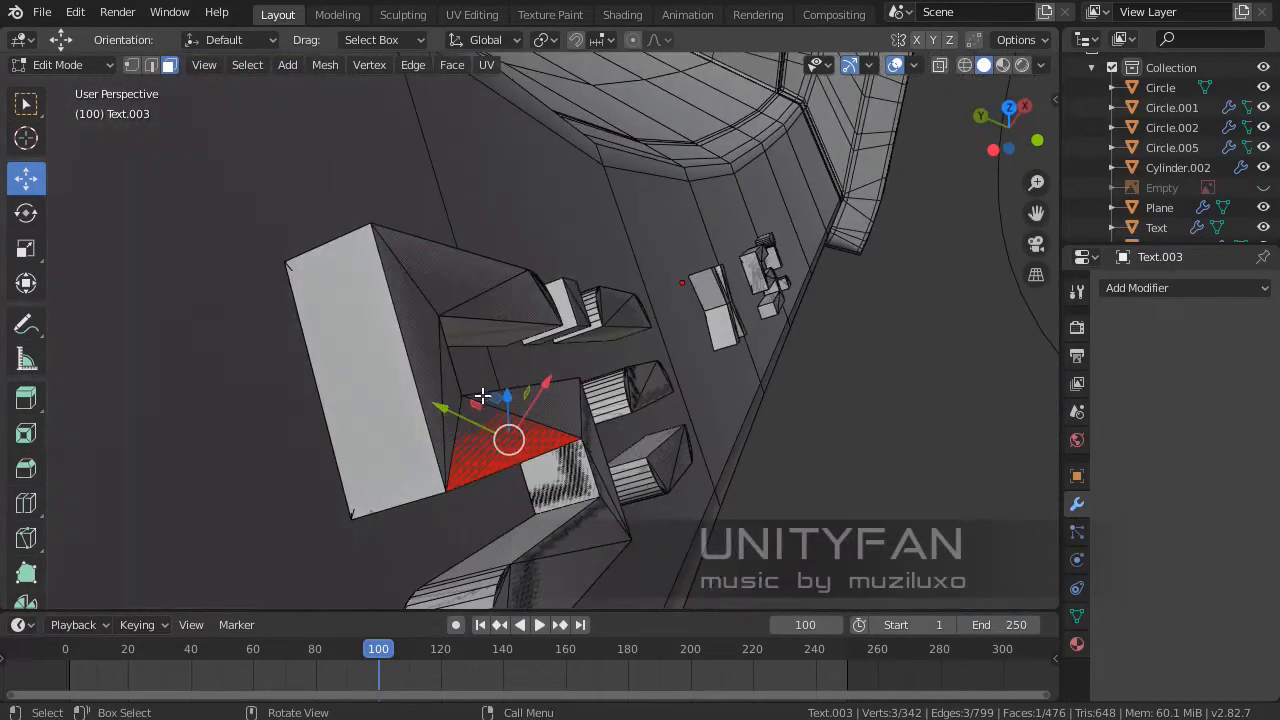
pyautogui.scroll(1, 480, 393)
pyautogui.click(414, 422)
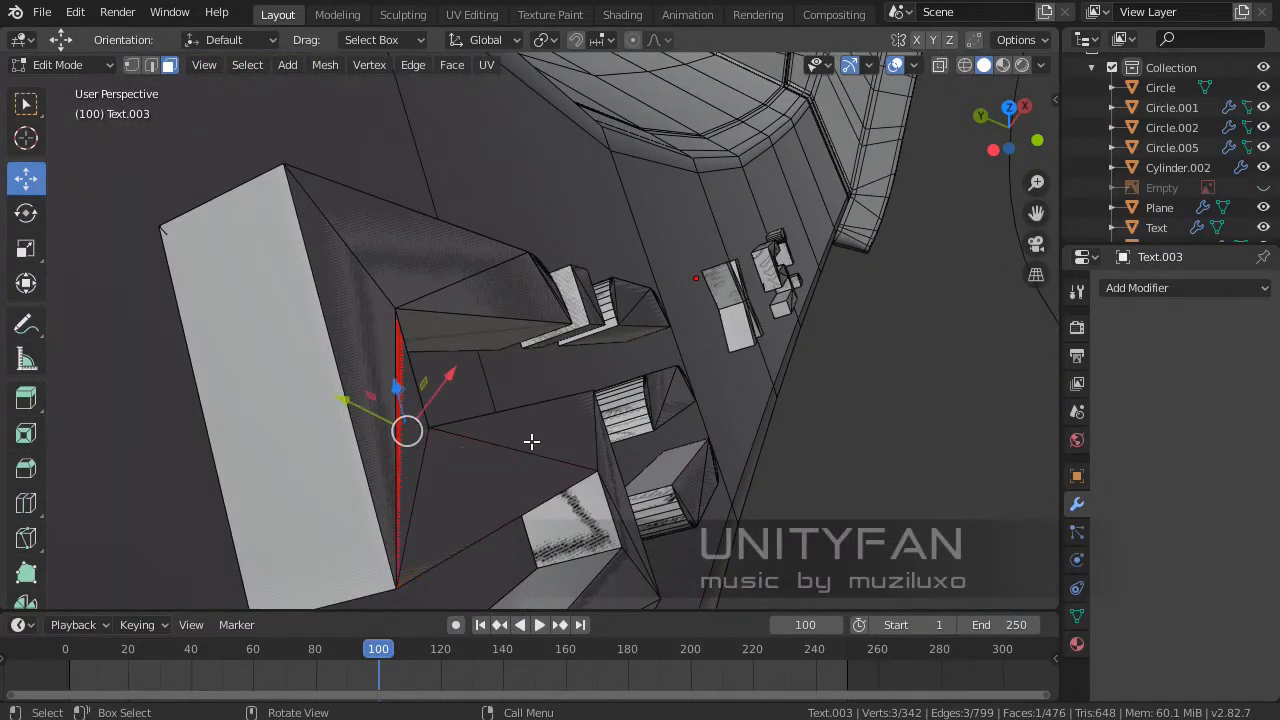
pyautogui.click(527, 441)
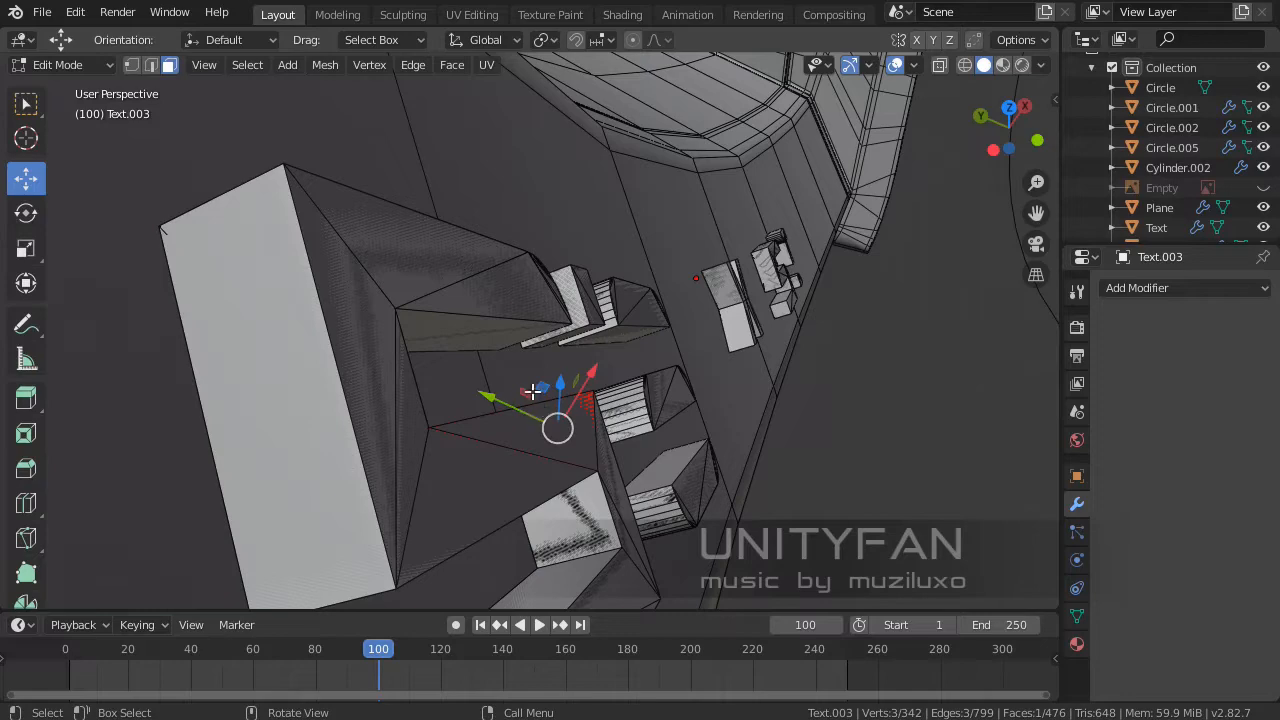
pyautogui.moveTo(531, 392); pyautogui.dragTo(567, 371)
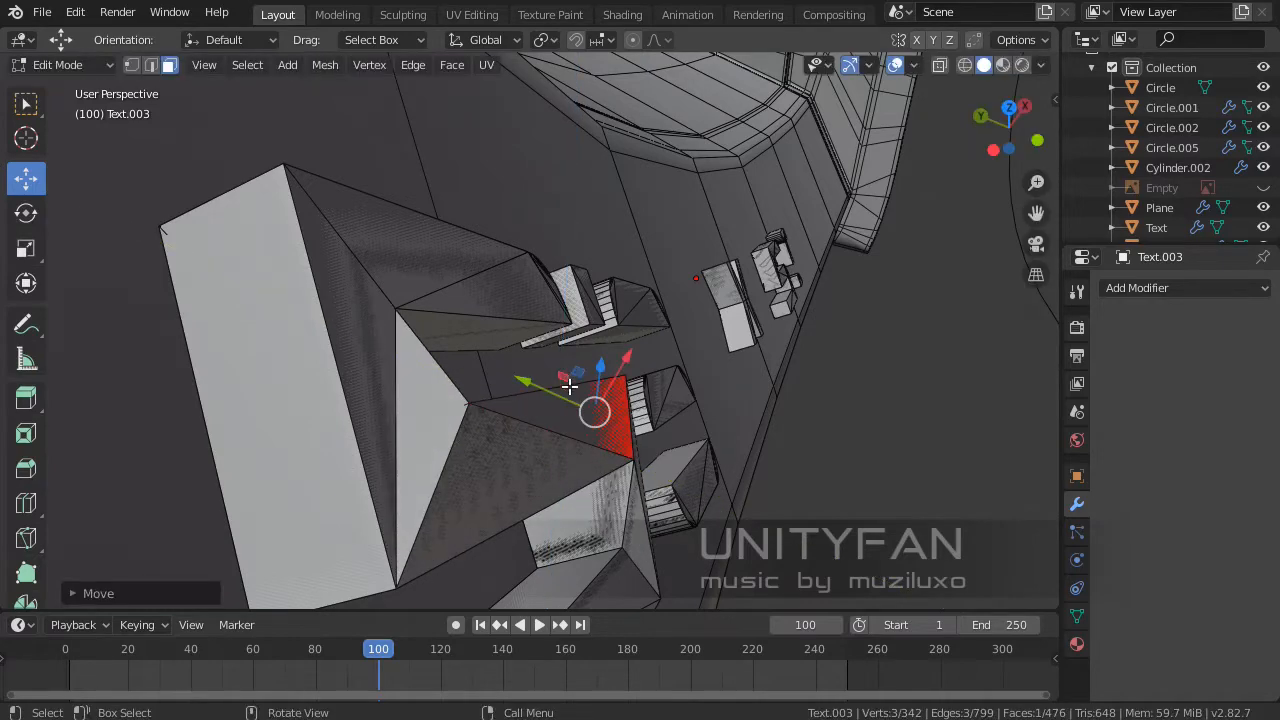
pyautogui.moveTo(534, 431); pyautogui.dragTo(529, 394, button='middle')
pyautogui.press('x')
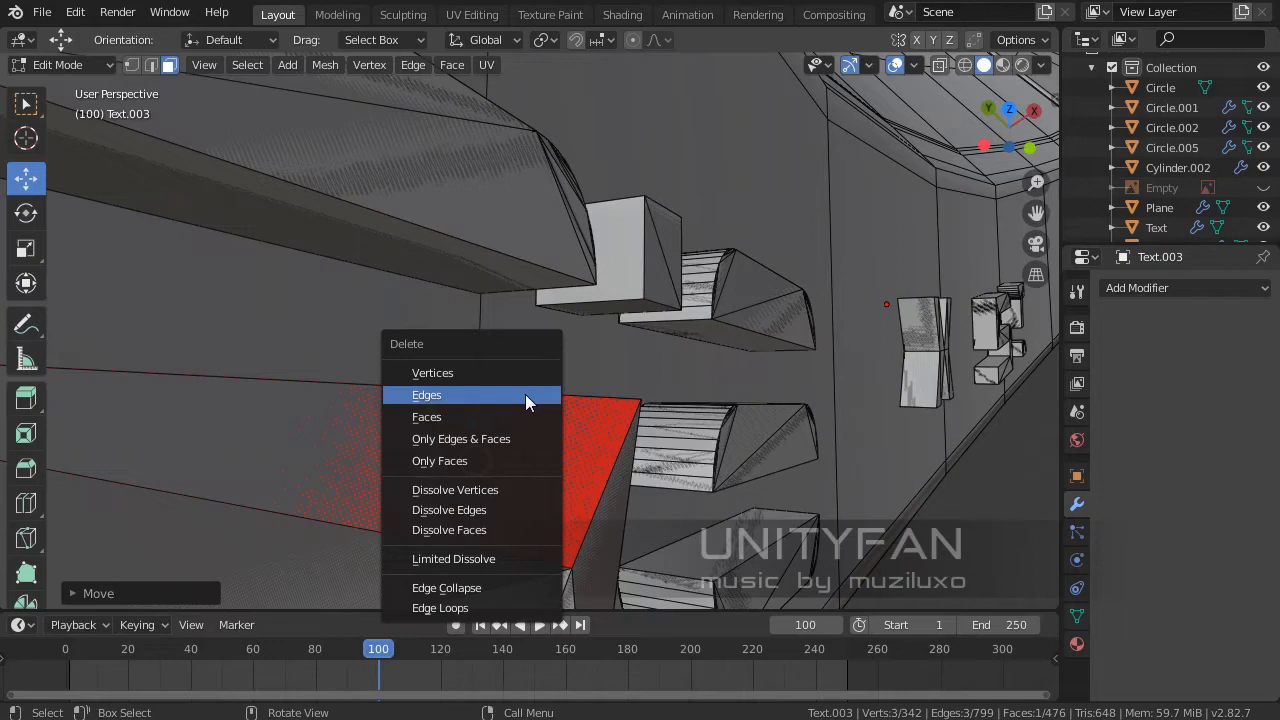
pyautogui.click(460, 419)
pyautogui.moveTo(475, 420); pyautogui.dragTo(531, 394, button='middle')
pyautogui.hotkey('ctrl', 'z')
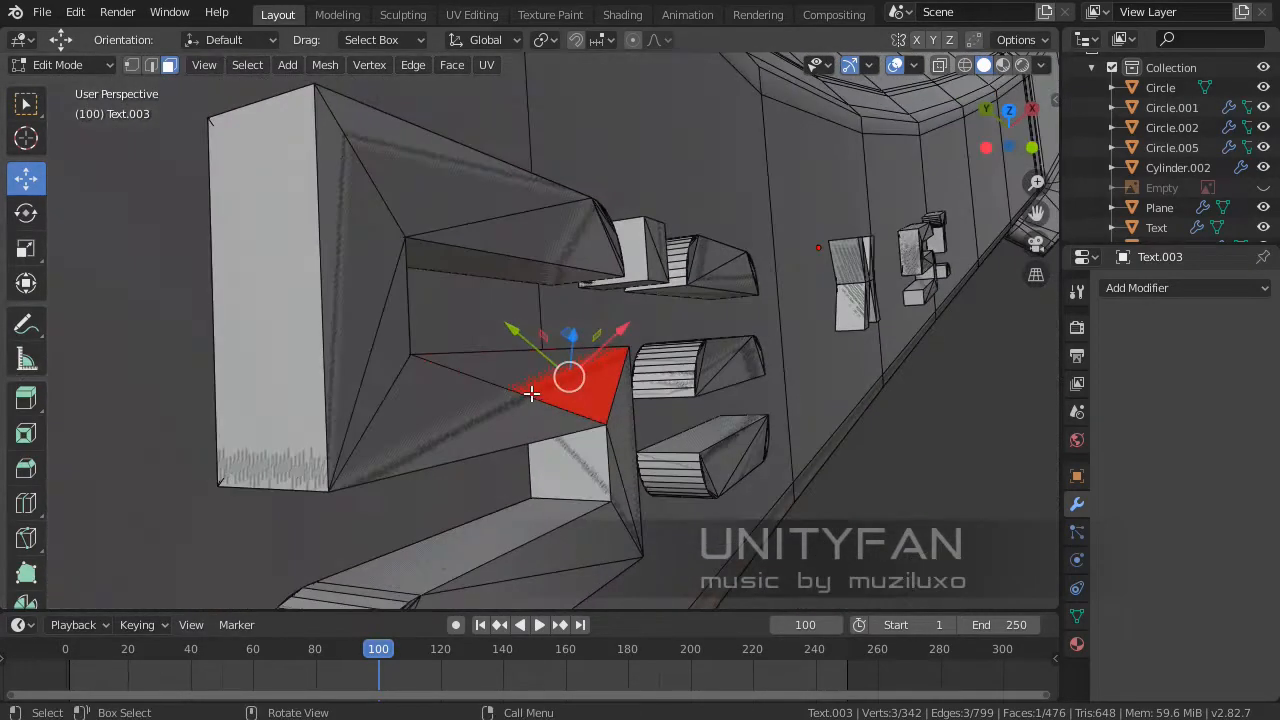
# - Select the six front faces spanning the large letter's upper and middle arms and delete them
pyautogui.keyDown('shift'); pyautogui.click(486, 402); pyautogui.keyUp('shift')
pyautogui.keyDown('shift'); pyautogui.click(367, 308); pyautogui.keyUp('shift')
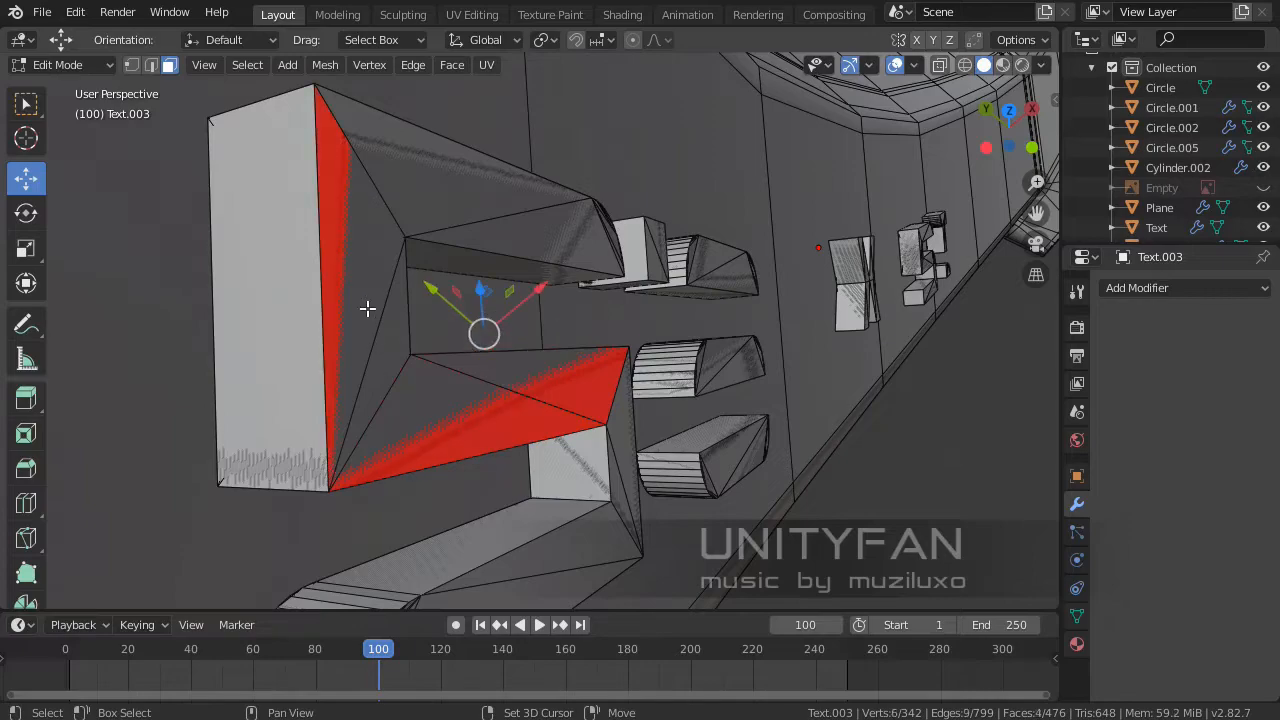
pyautogui.keyDown('shift'); pyautogui.click(408, 198); pyautogui.keyUp('shift')
pyautogui.moveTo(531, 220); pyautogui.dragTo(462, 375, button='middle')
pyautogui.scroll(3, 462, 375)
pyautogui.keyDown('shift'); pyautogui.moveTo(403, 407); pyautogui.dragTo(611, 491, button='middle'); pyautogui.keyUp('shift')
pyautogui.scroll(-5, 427, 396)
pyautogui.scroll(4, 383, 400)
pyautogui.scroll(3, 566, 351)
pyautogui.keyDown('shift'); pyautogui.moveTo(383, 400); pyautogui.dragTo(409, 318, button='middle'); pyautogui.keyUp('shift')
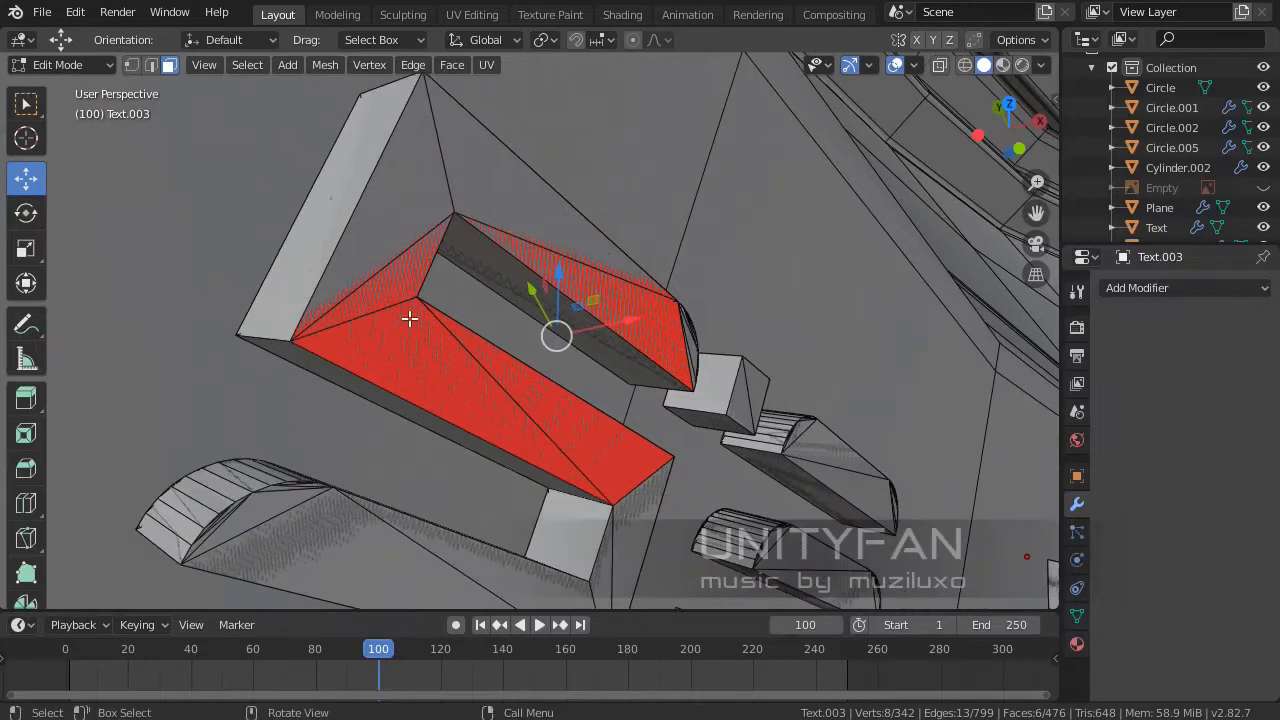
pyautogui.press('x')
pyautogui.click(409, 318)
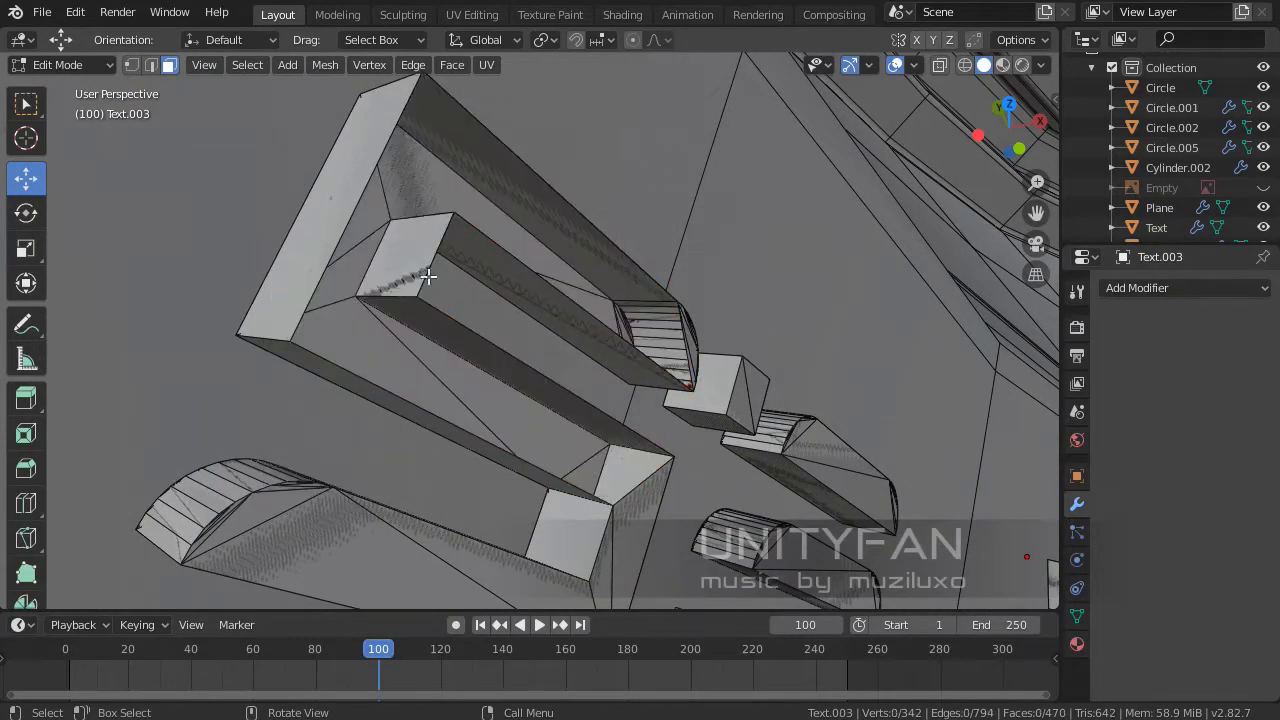
# - Delete four more leftover front faces on the large letter's upper arm, up to the start of its curved tip
pyautogui.moveTo(428, 276); pyautogui.dragTo(554, 420, button='middle')
pyautogui.click(541, 375)
pyautogui.press('x')
pyautogui.click(561, 374)
pyautogui.click(561, 374)
pyautogui.press('x')
pyautogui.click(561, 374)
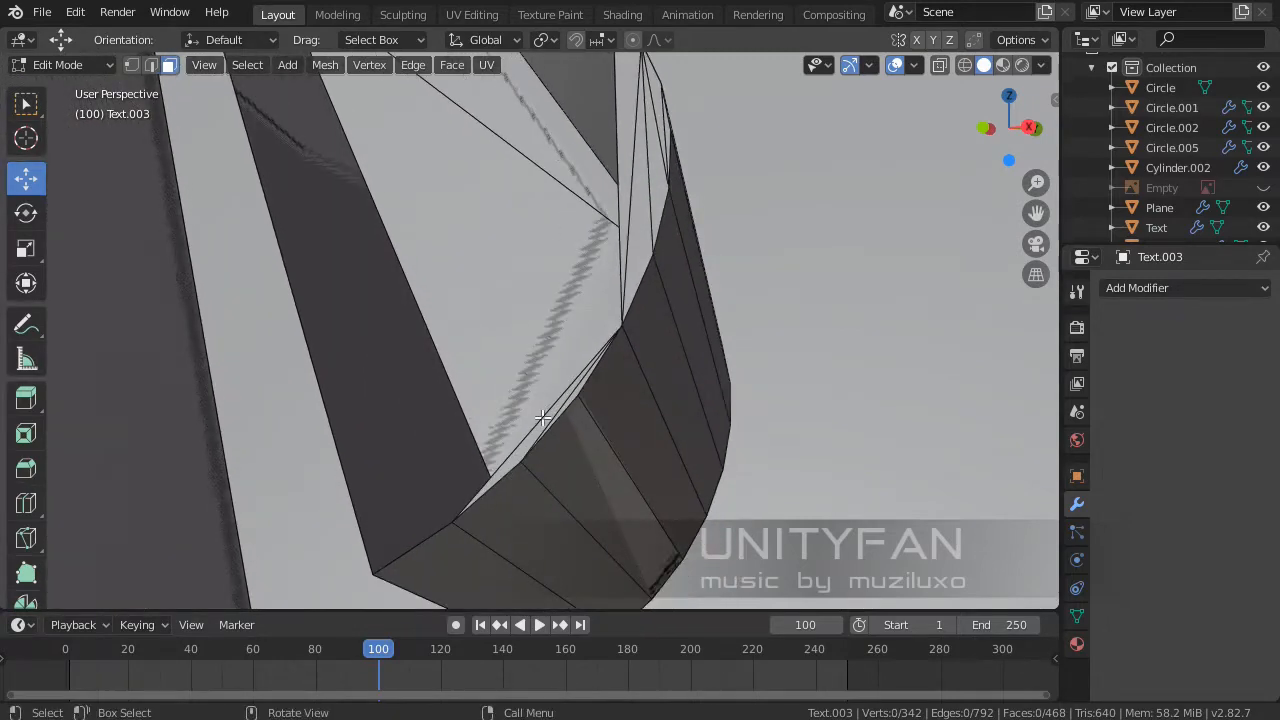
pyautogui.click(545, 413)
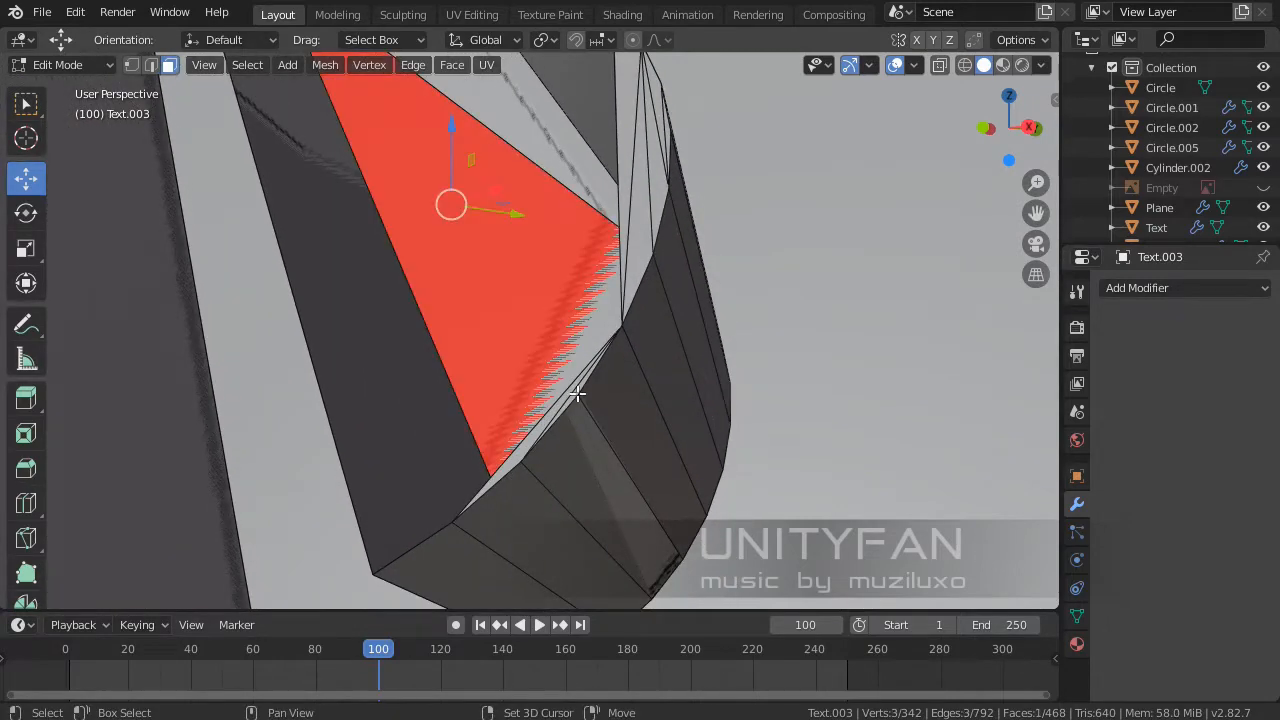
pyautogui.press('x')
pyautogui.click(507, 465)
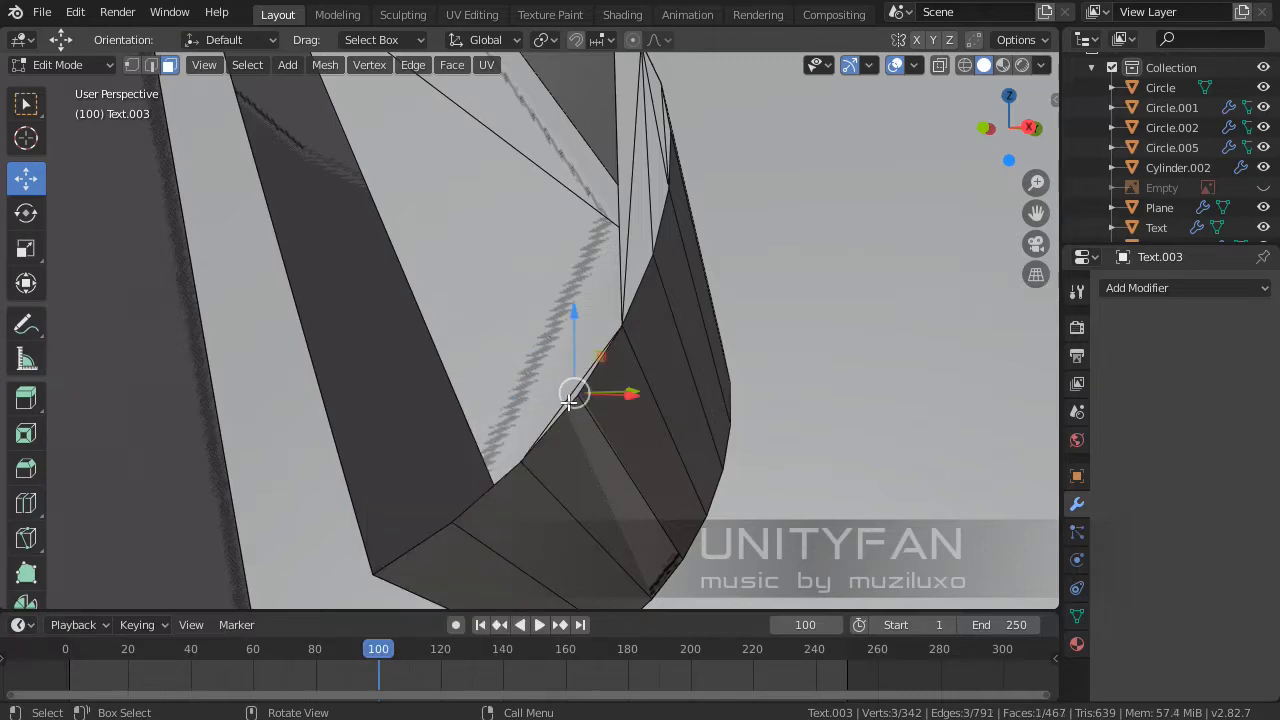
pyautogui.press('x')
pyautogui.click(571, 406)
# - Delete the five remaining thin front triangles along the curved tip of the large letter's upper arm
pyautogui.moveTo(571, 406); pyautogui.dragTo(484, 360, button='middle')
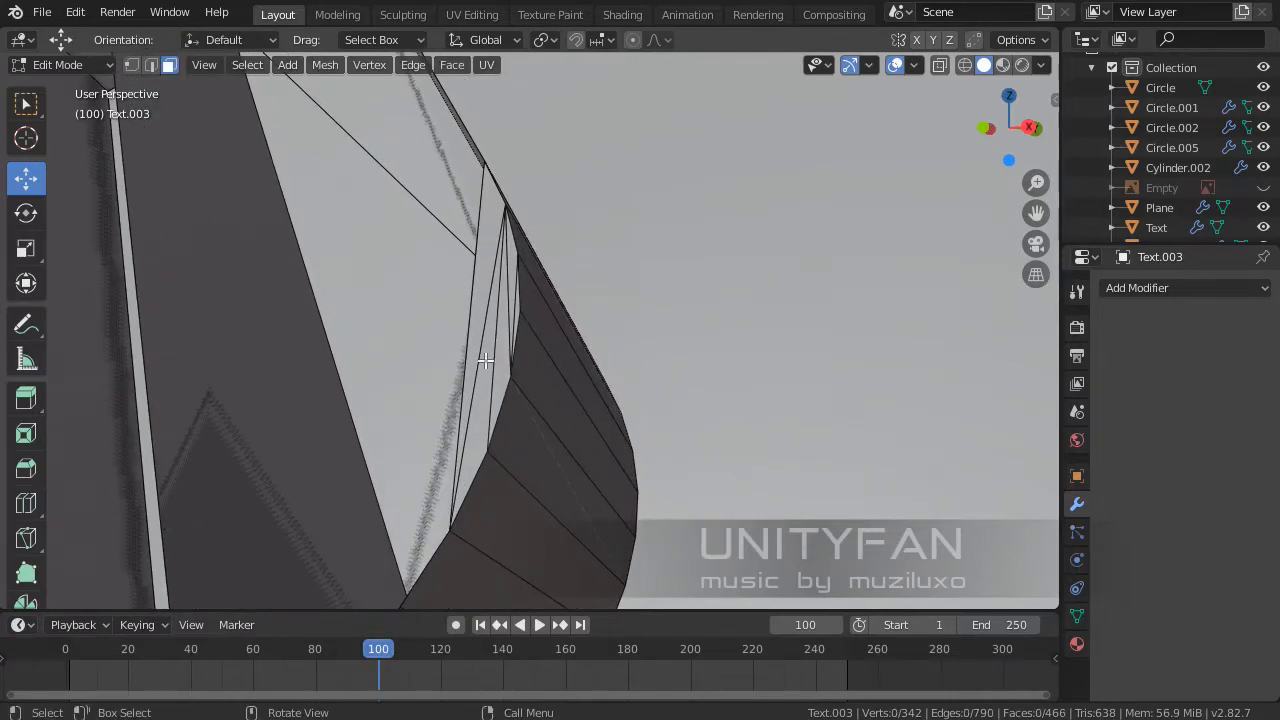
pyautogui.press('x')
pyautogui.click(478, 306)
pyautogui.click(483, 351)
pyautogui.press('x')
pyautogui.click(487, 356)
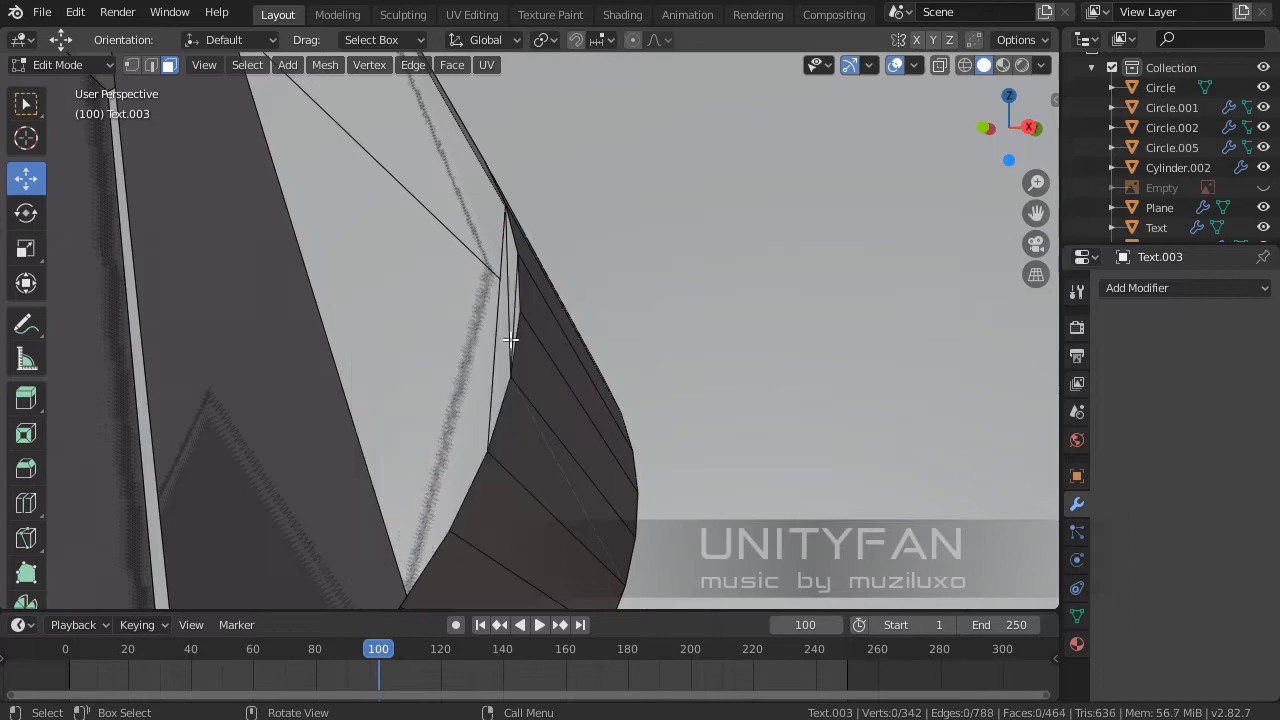
pyautogui.click(510, 340)
pyautogui.press('x')
pyautogui.click(506, 331)
pyautogui.click(510, 281)
pyautogui.press('x')
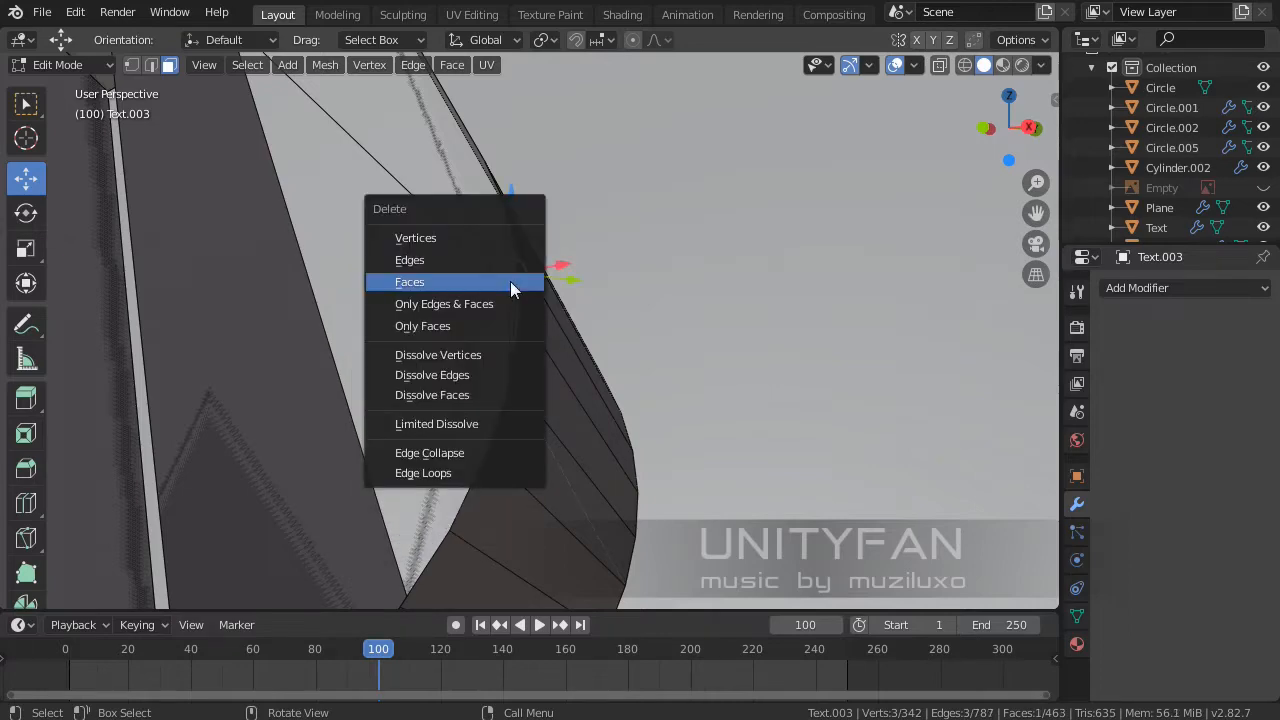
pyautogui.click(511, 286)
pyautogui.click(517, 305)
pyautogui.press('x')
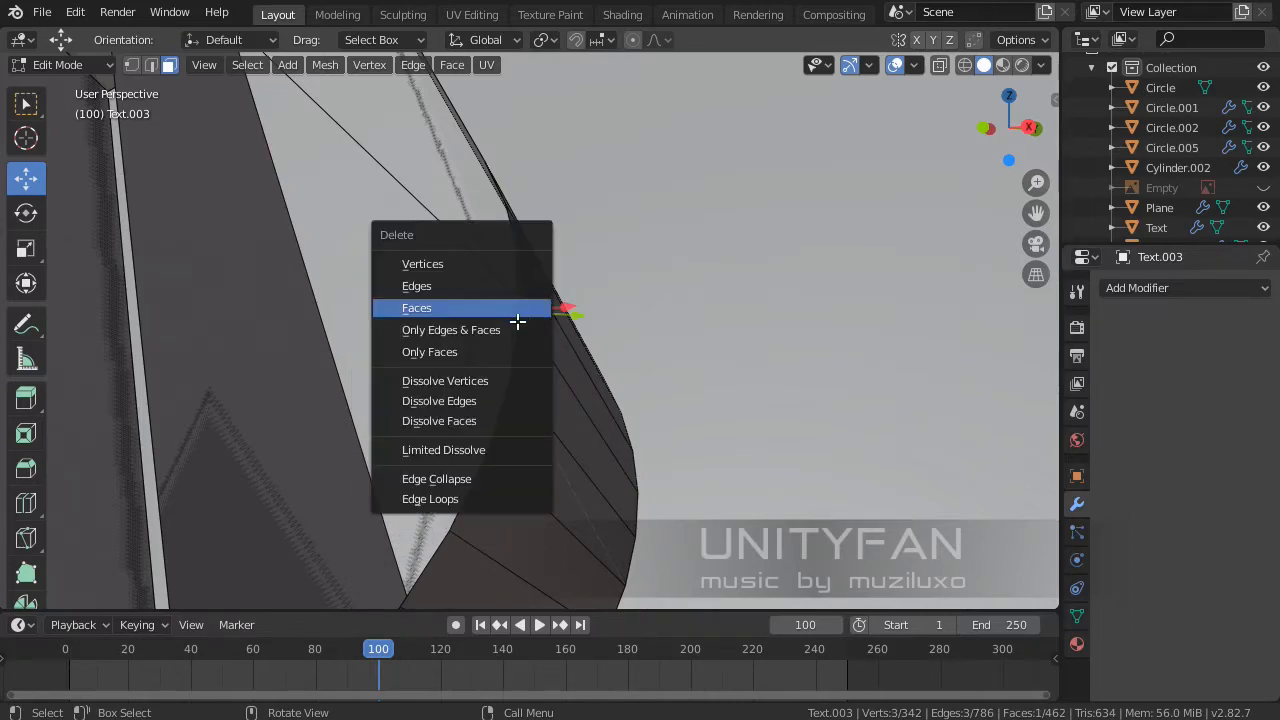
pyautogui.click(520, 314)
# - Delete three front faces on the large letter's lower corner, where the middle arm turns into the bottom arm
pyautogui.scroll(-5, 509, 351)
pyautogui.keyDown('shift'); pyautogui.moveTo(509, 385); pyautogui.dragTo(636, 320, button='middle'); pyautogui.keyUp('shift')
pyautogui.click(523, 363)
pyautogui.press('x')
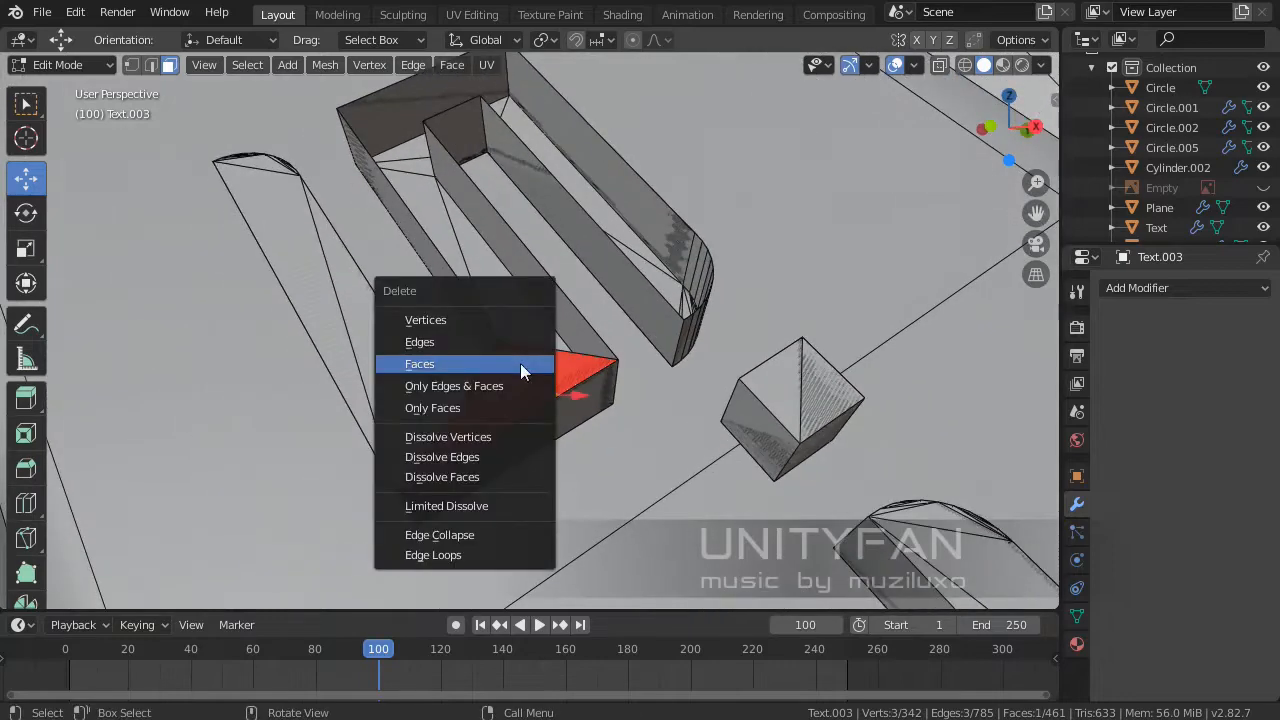
pyautogui.click(520, 365)
pyautogui.click(452, 387)
pyautogui.press('x')
pyautogui.click(457, 380)
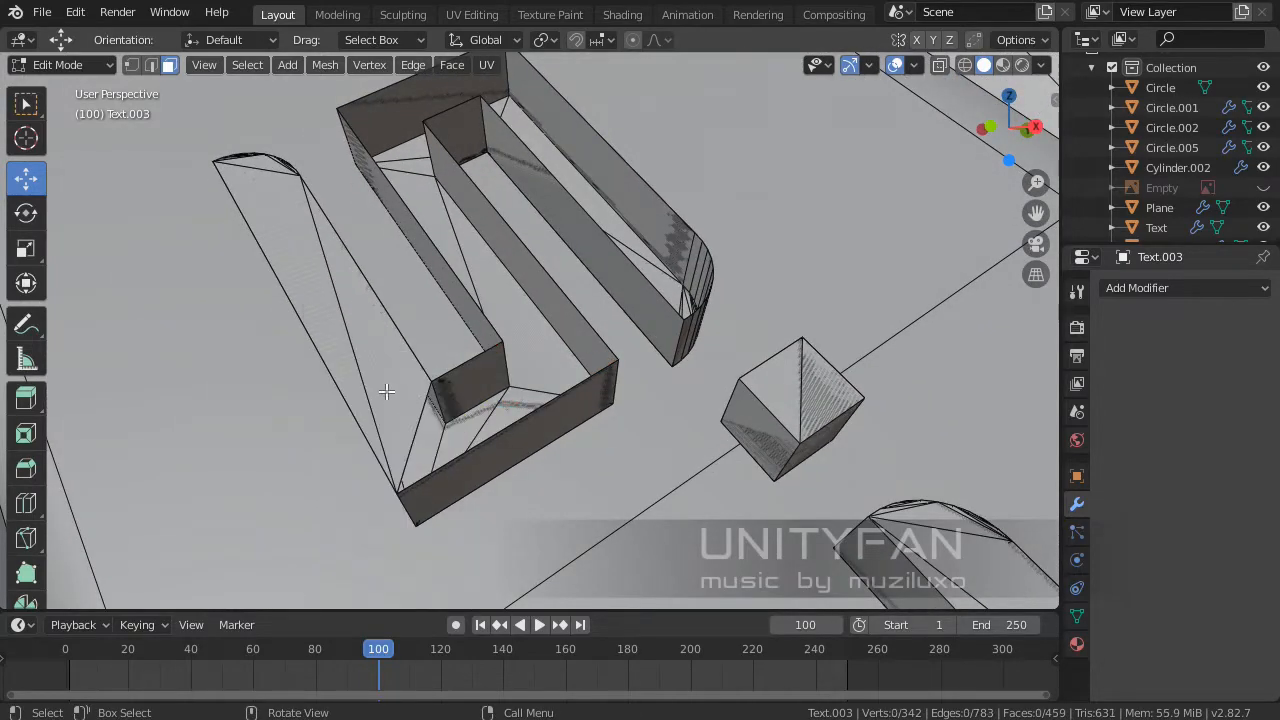
pyautogui.click(386, 392)
pyautogui.press('x')
pyautogui.click(377, 380)
# - Delete the two large triangular front faces covering the large letter's bottom arm
pyautogui.keyDown('shift'); pyautogui.moveTo(288, 316); pyautogui.dragTo(463, 414, button='middle'); pyautogui.keyUp('shift')
pyautogui.scroll(3, 463, 414)
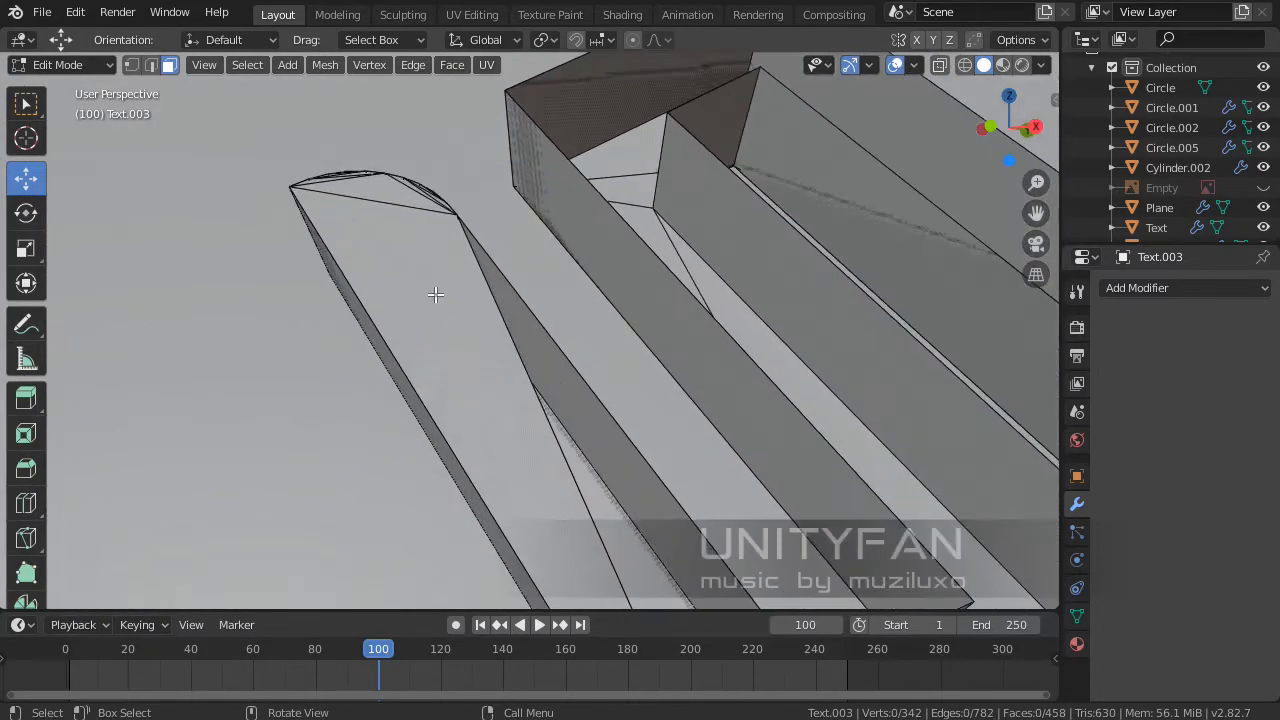
pyautogui.click(432, 294)
pyautogui.moveTo(377, 363); pyautogui.dragTo(503, 361, button='middle')
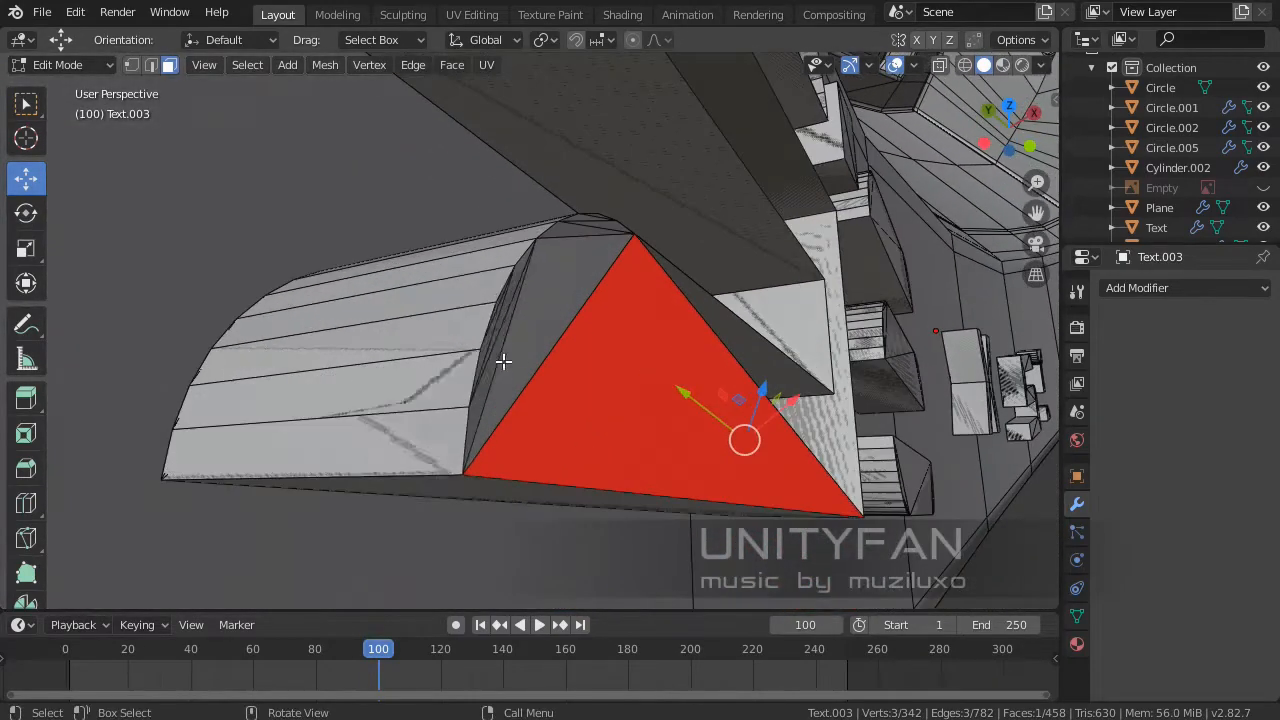
pyautogui.press('x')
pyautogui.click(503, 366)
pyautogui.scroll(3, 506, 377)
pyautogui.click(503, 380)
pyautogui.press('x')
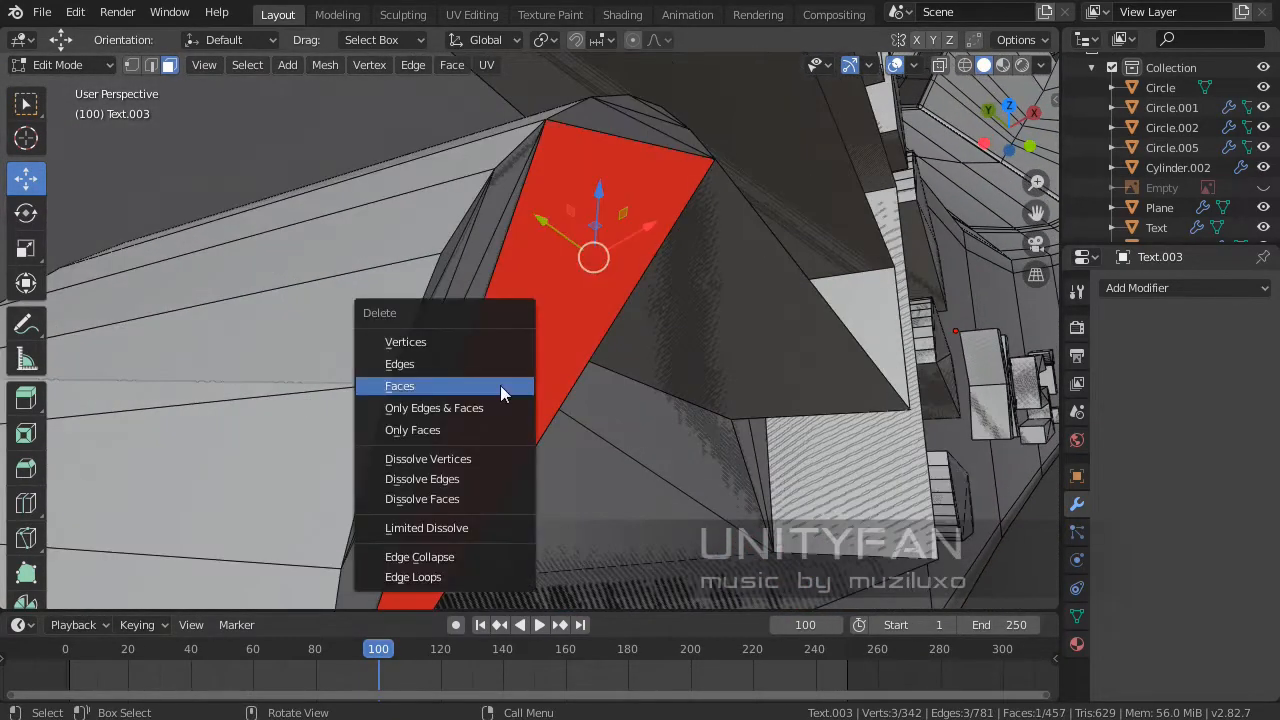
pyautogui.click(506, 391)
# - Delete four thin front triangles bordering the curved end of the large letter's bottom arm
pyautogui.click(424, 408)
pyautogui.keyDown('shift'); pyautogui.click(424, 345); pyautogui.keyUp('shift')
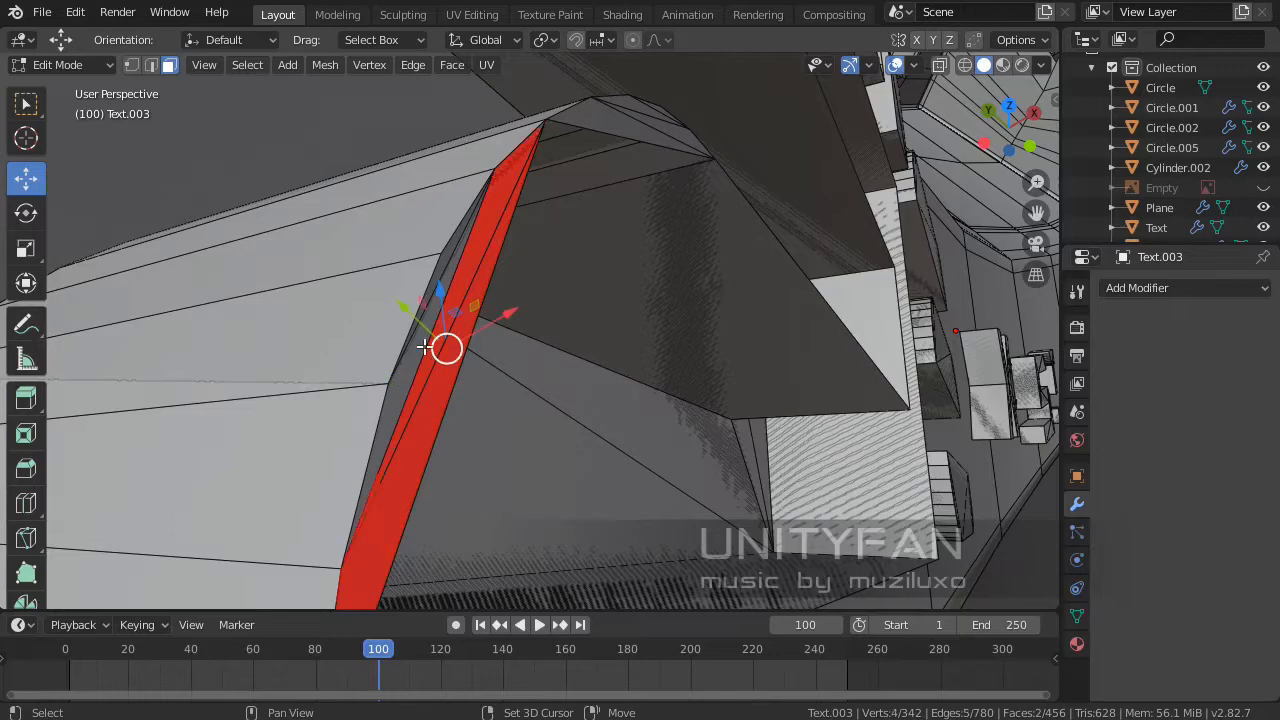
pyautogui.keyDown('shift'); pyautogui.click(438, 256); pyautogui.keyUp('shift')
pyautogui.keyDown('shift'); pyautogui.click(444, 256); pyautogui.keyUp('shift')
pyautogui.moveTo(444, 256); pyautogui.dragTo(459, 319, button='middle')
pyautogui.press('x')
pyautogui.click(469, 291)
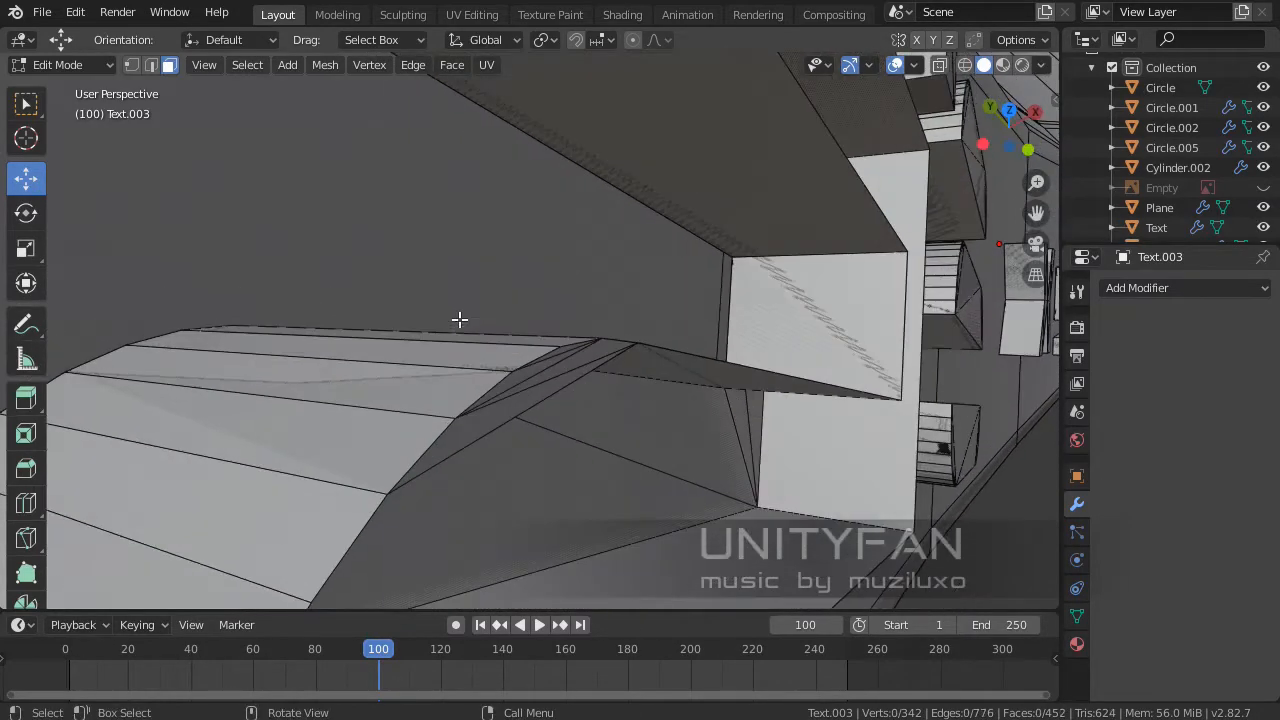
# - Delete the last four narrow front faces at the top of the bottom arm's curved end
pyautogui.keyDown('shift'); pyautogui.click(580, 362); pyautogui.keyUp('shift')
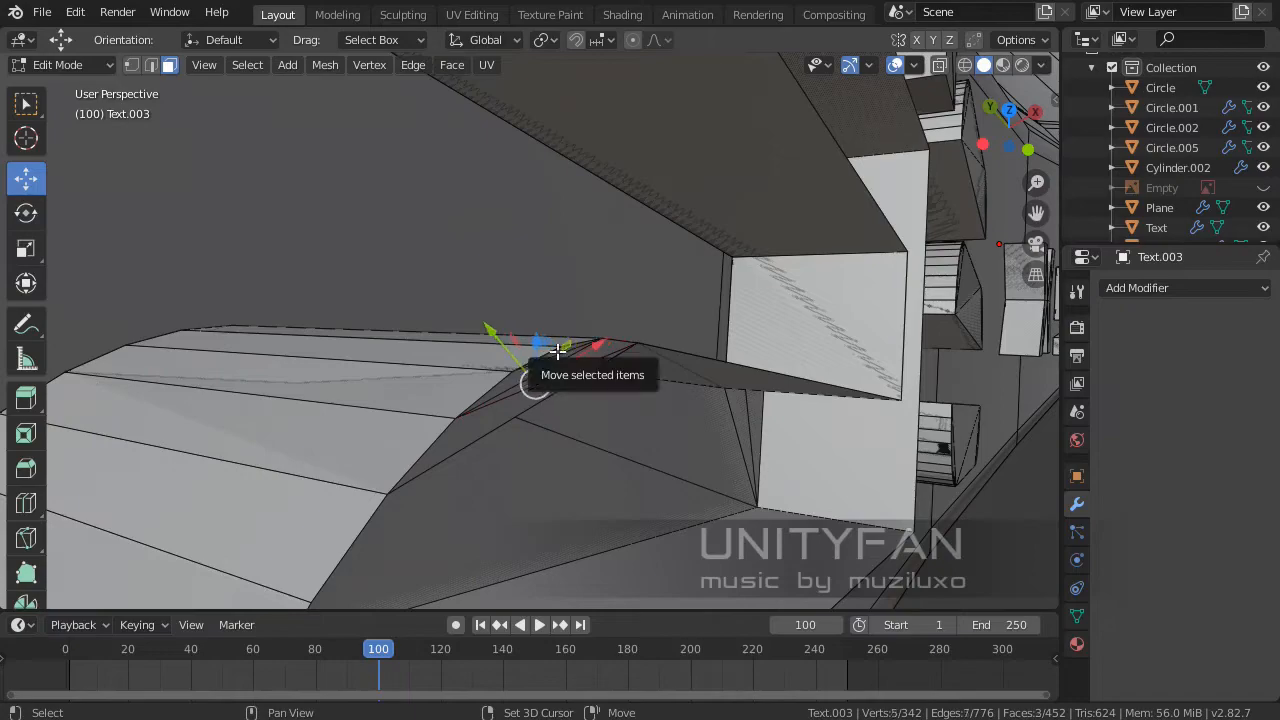
pyautogui.keyDown('shift'); pyautogui.click(555, 360); pyautogui.keyUp('shift')
pyautogui.press('x')
pyautogui.click(552, 351)
# - Select the open boundary edge loop around the large letter's front and fill it with a single face
pyautogui.moveTo(552, 351); pyautogui.dragTo(516, 348, button='middle')
pyautogui.moveTo(659, 367); pyautogui.dragTo(518, 395, button='middle')
pyautogui.click(151, 65)
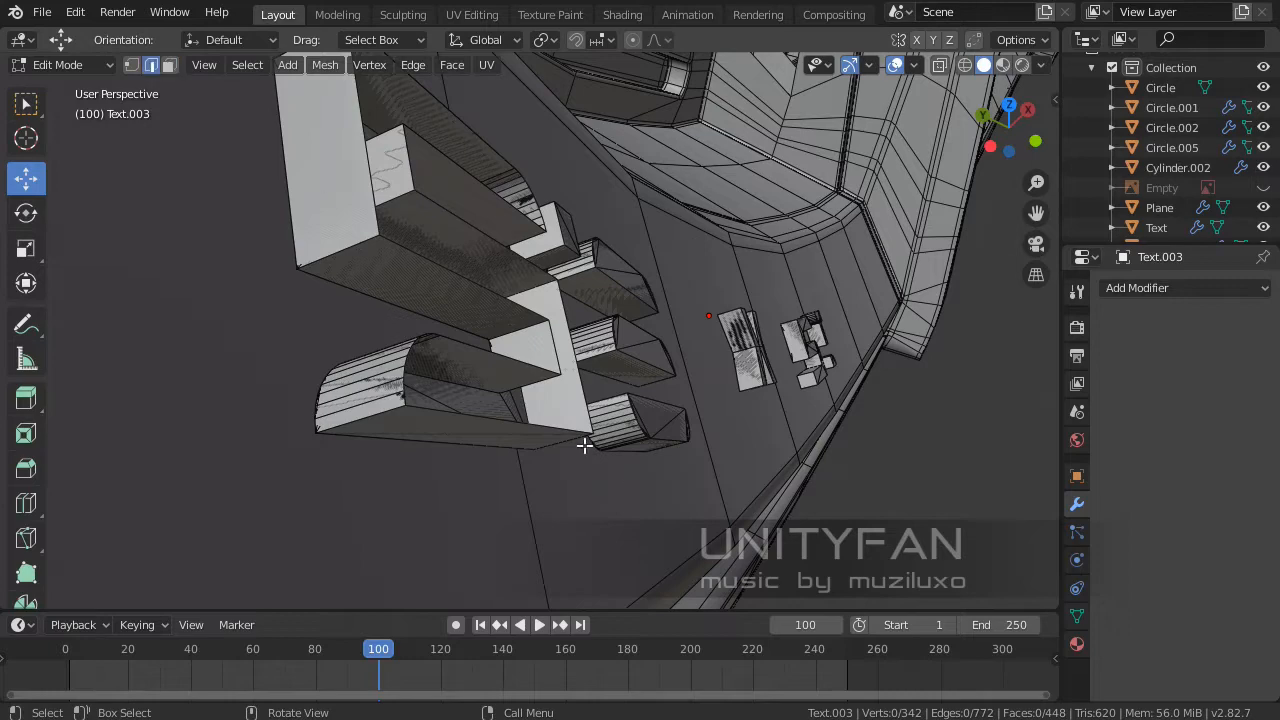
pyautogui.click(555, 410)
pyautogui.keyDown('alt'); pyautogui.click(515, 358); pyautogui.keyUp('alt')
pyautogui.moveTo(529, 369); pyautogui.dragTo(518, 393, button='middle')
pyautogui.press('f')
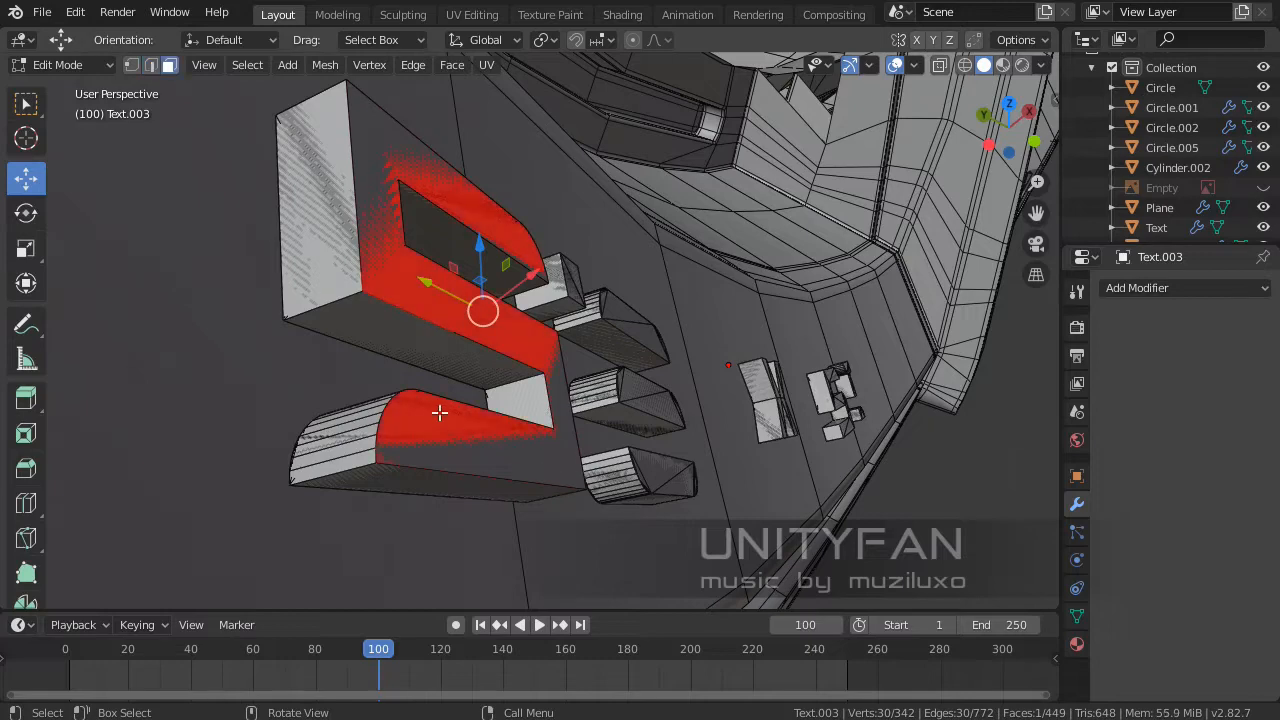
# - Duplicate the large letter's new front face and move the copy away from the letter along the Y axis
pyautogui.moveTo(439, 412)
pyautogui.mouseDown(button='middle')
pyautogui.moveTo(468, 438)
pyautogui.moveTo(455, 410)
pyautogui.mouseUp(button='middle')
pyautogui.hotkey('shift', 'd')
pyautogui.rightClick(613, 424)
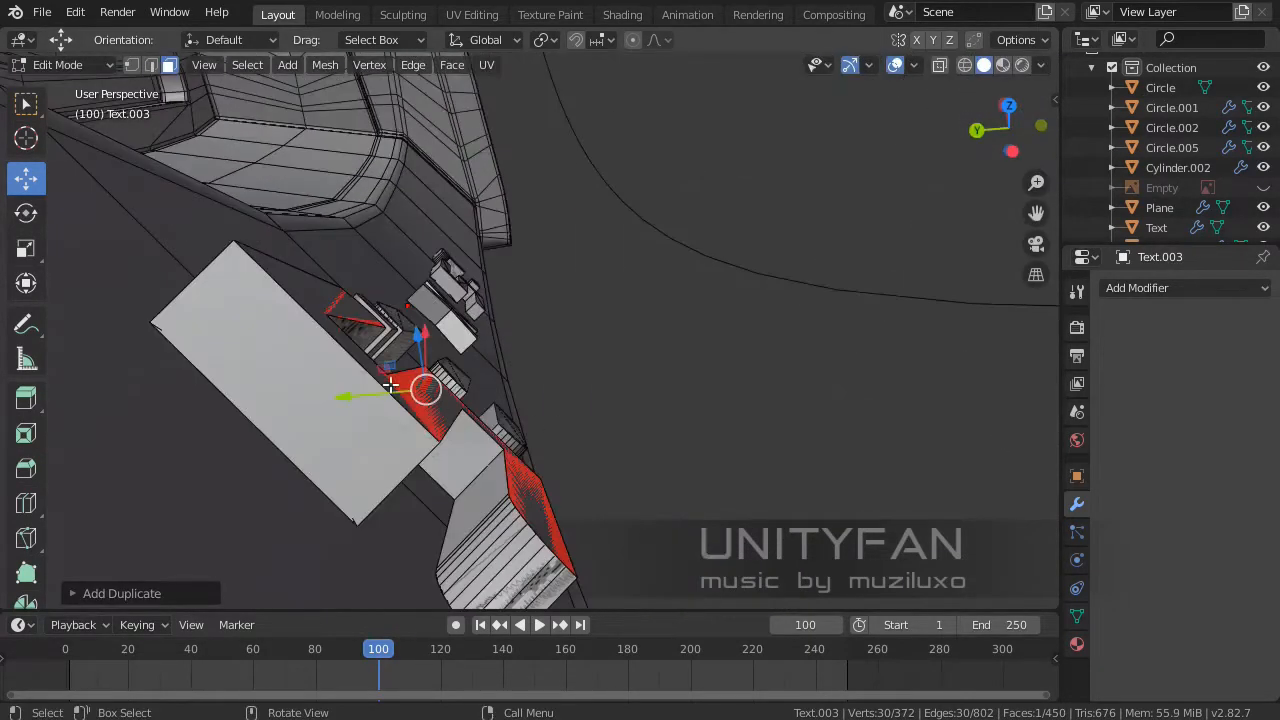
pyautogui.moveTo(390, 385); pyautogui.dragTo(421, 390, button='middle')
pyautogui.press('g')
pyautogui.press('y')
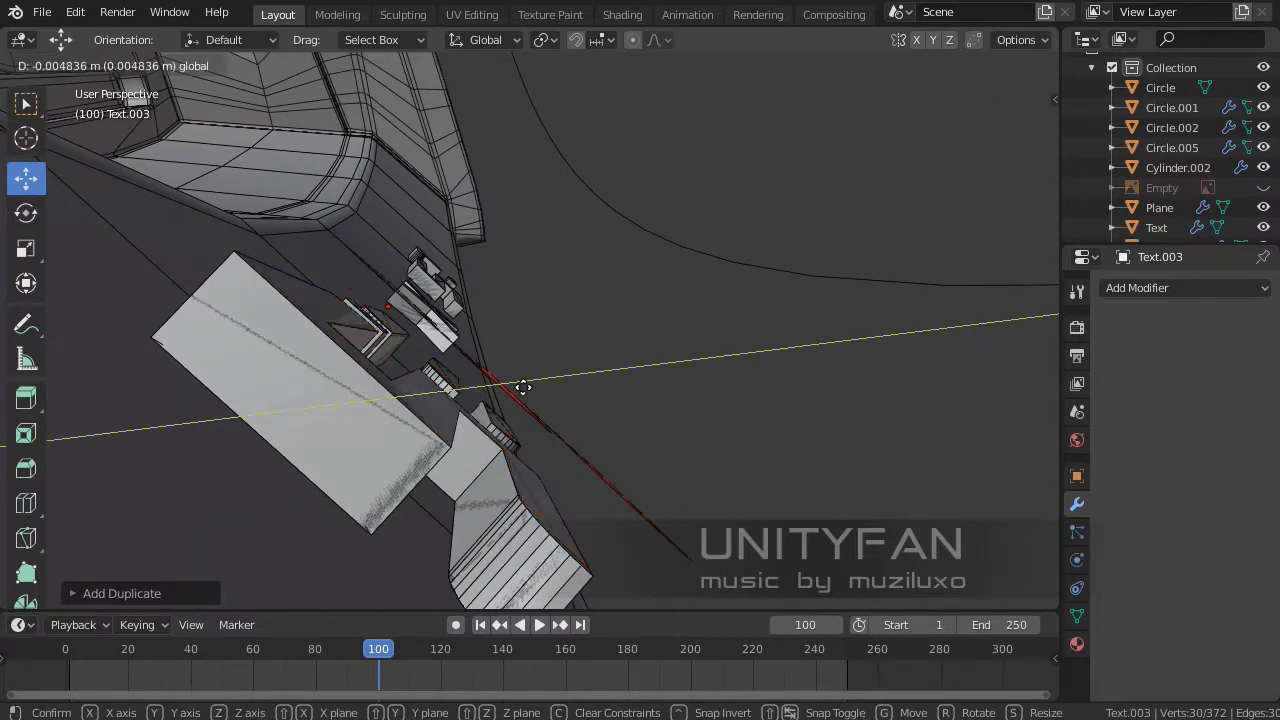
pyautogui.click(545, 382)
pyautogui.moveTo(549, 383); pyautogui.dragTo(427, 389, button='middle')
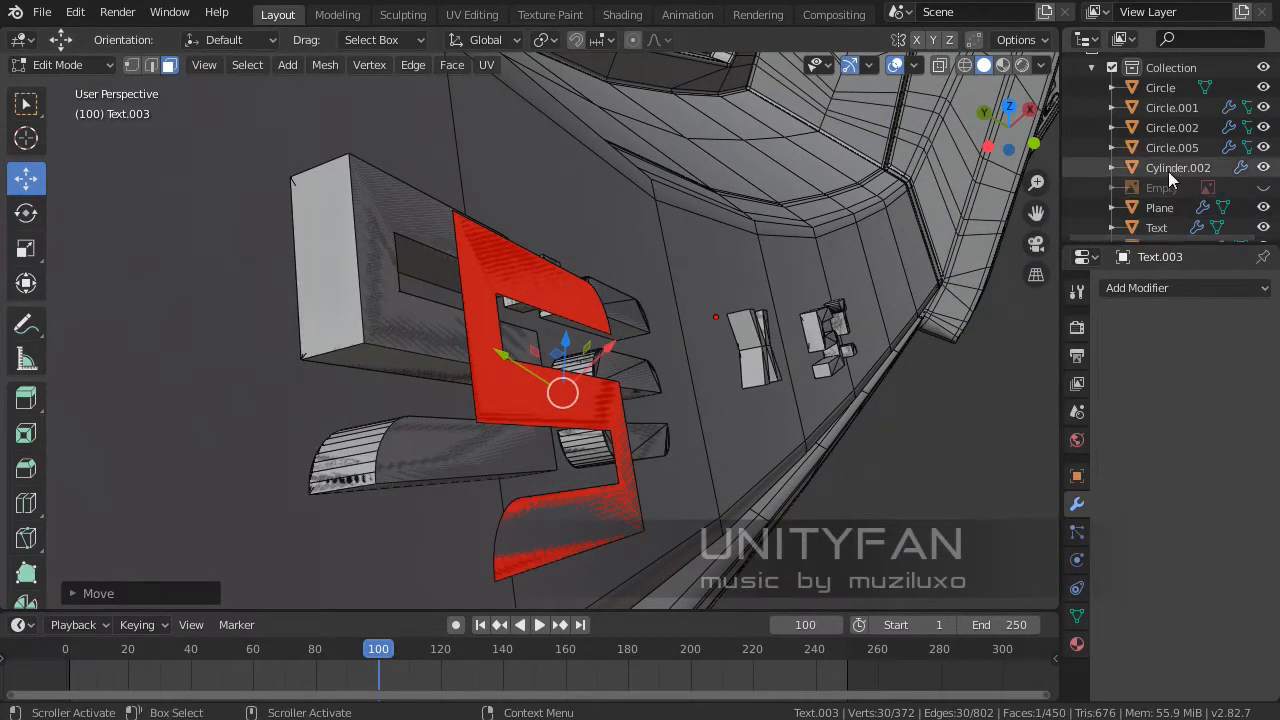
# - Expand the Text.003 object in the outliner and select its Text.002 mesh data
pyautogui.moveTo(500, 383); pyautogui.dragTo(530, 370, button='middle')
pyautogui.press('Tab')
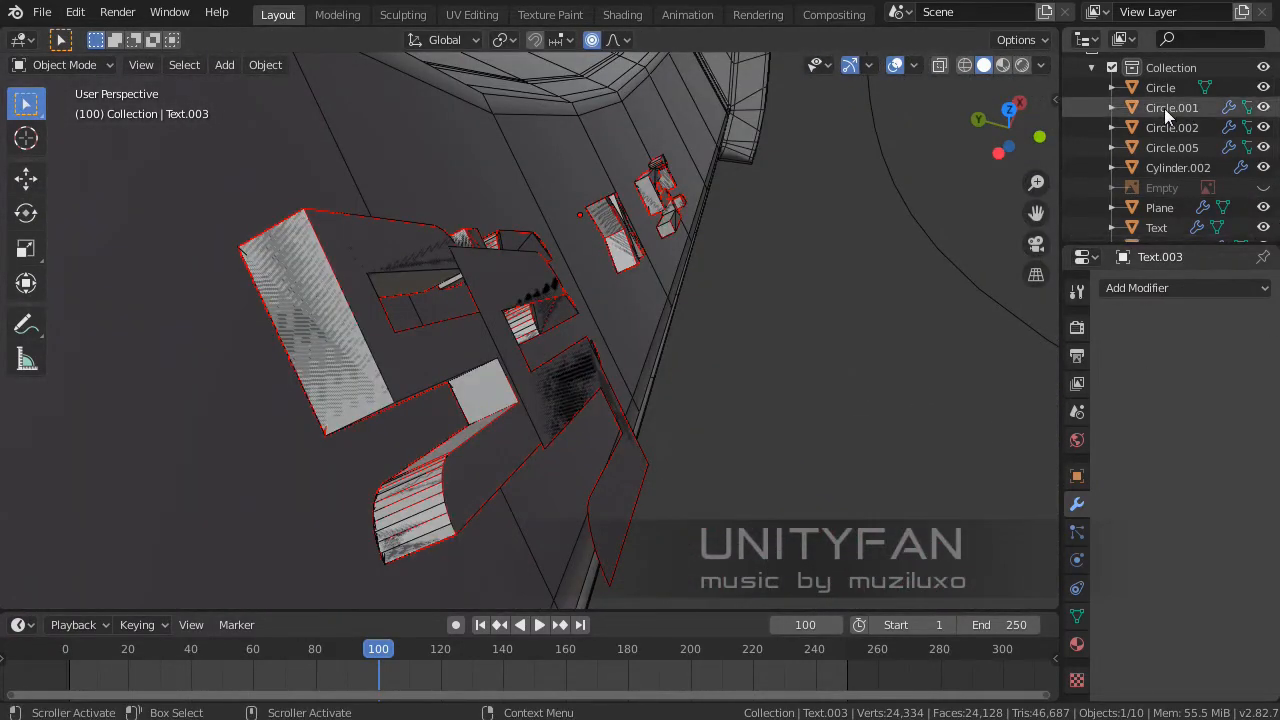
pyautogui.scroll(-3, 1164, 108)
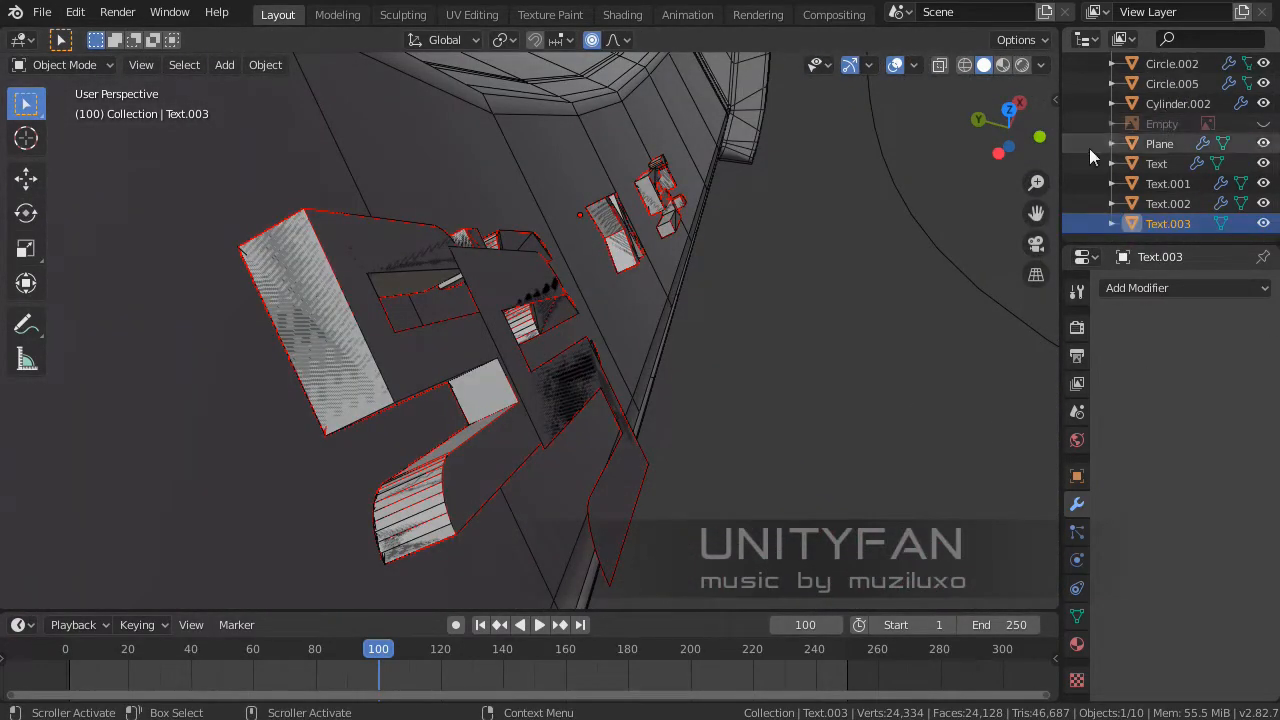
pyautogui.click(1111, 223)
pyautogui.scroll(-1, 1133, 218)
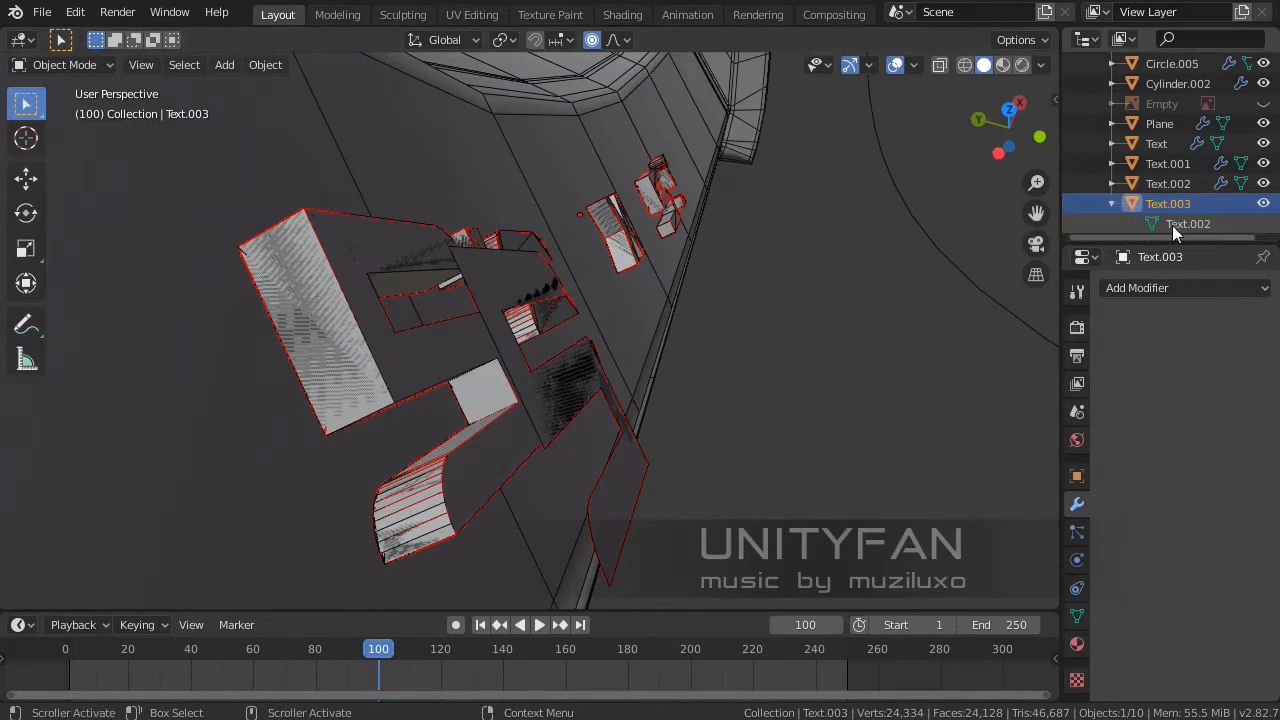
pyautogui.click(1171, 225)
pyautogui.moveTo(694, 260); pyautogui.dragTo(554, 198, button='middle')
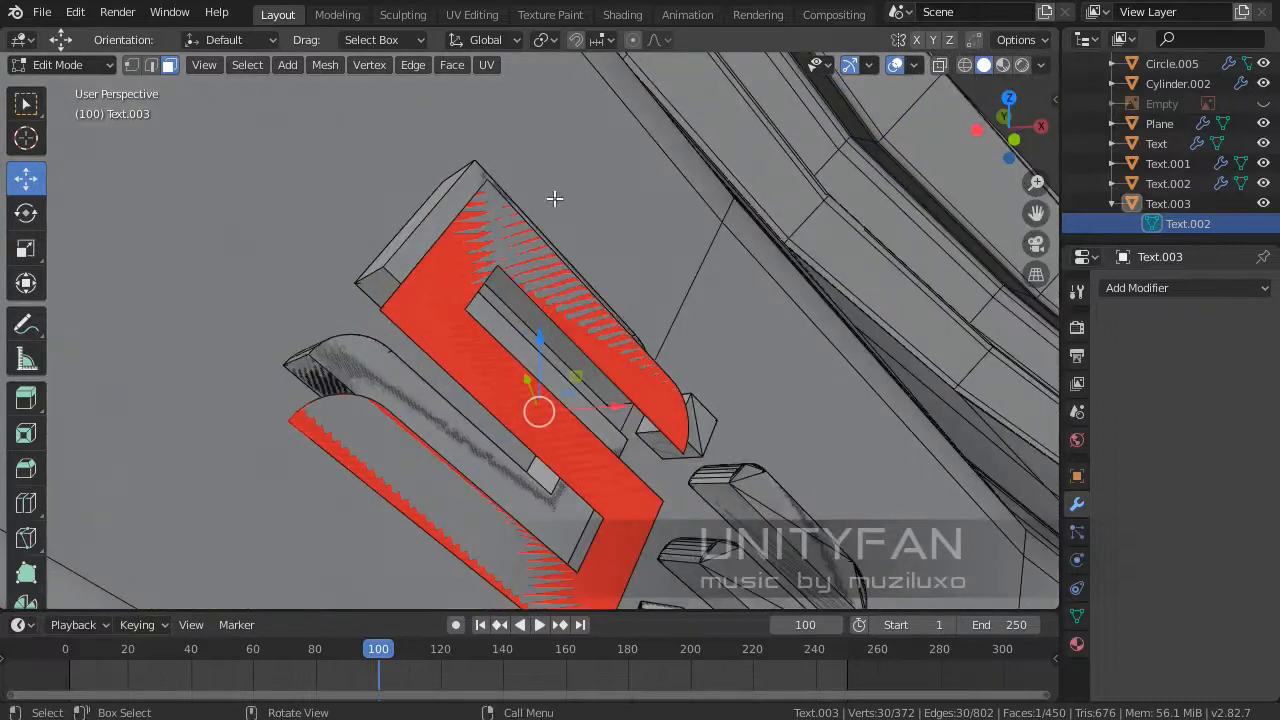
# - Widen the properties editor and look through the lettering's mesh, transform, modifier, physics and constraint settings
pyautogui.click(1078, 619)
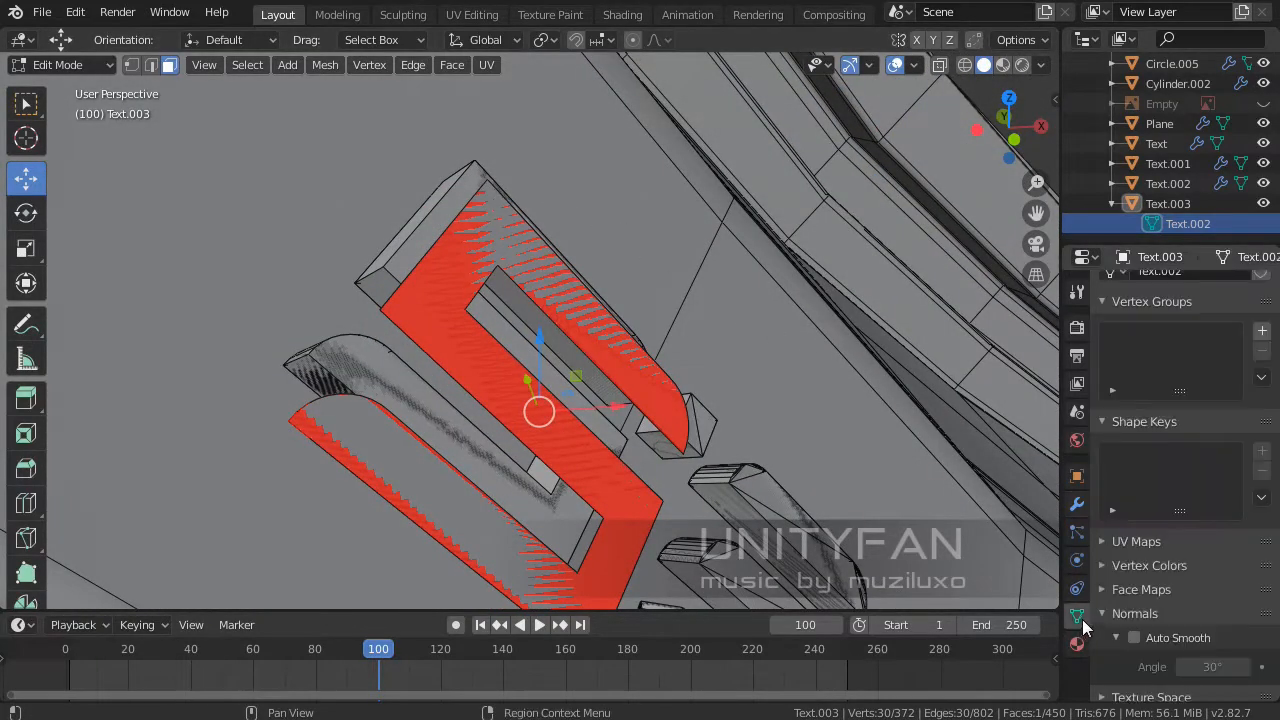
pyautogui.click(1080, 589)
pyautogui.click(1078, 559)
pyautogui.click(1078, 479)
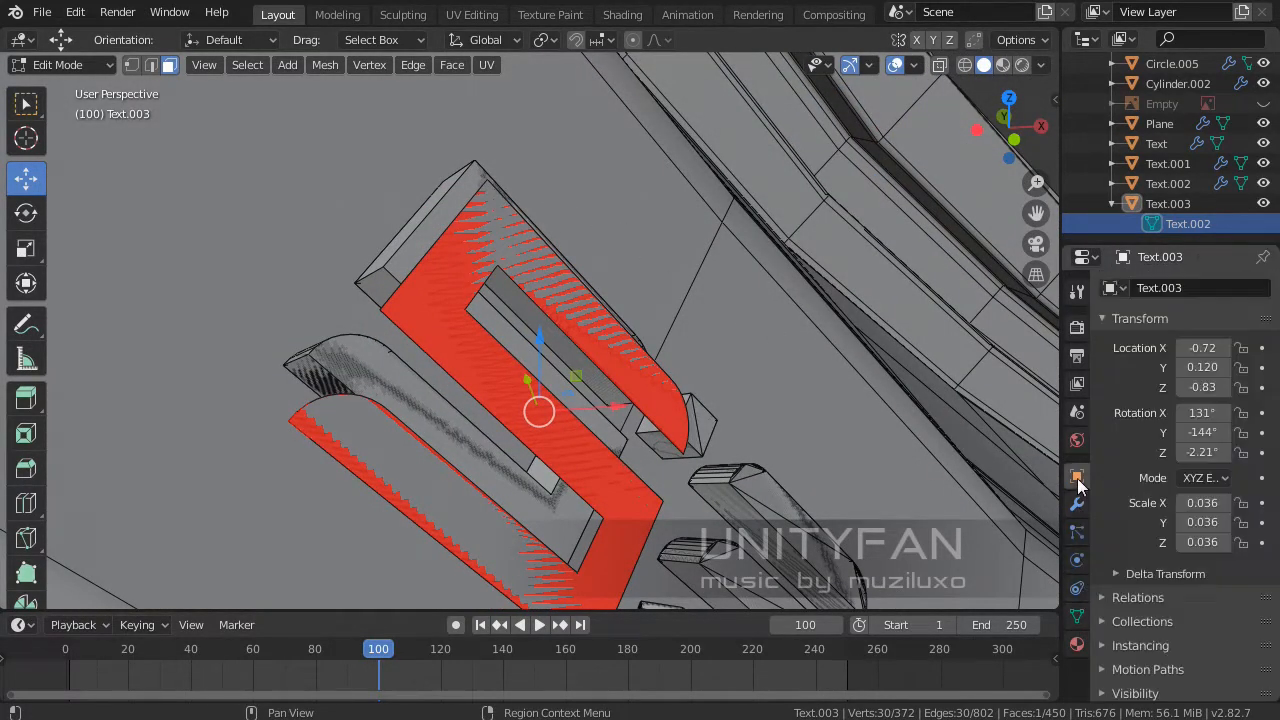
pyautogui.moveTo(470, 395); pyautogui.dragTo(601, 447, button='middle')
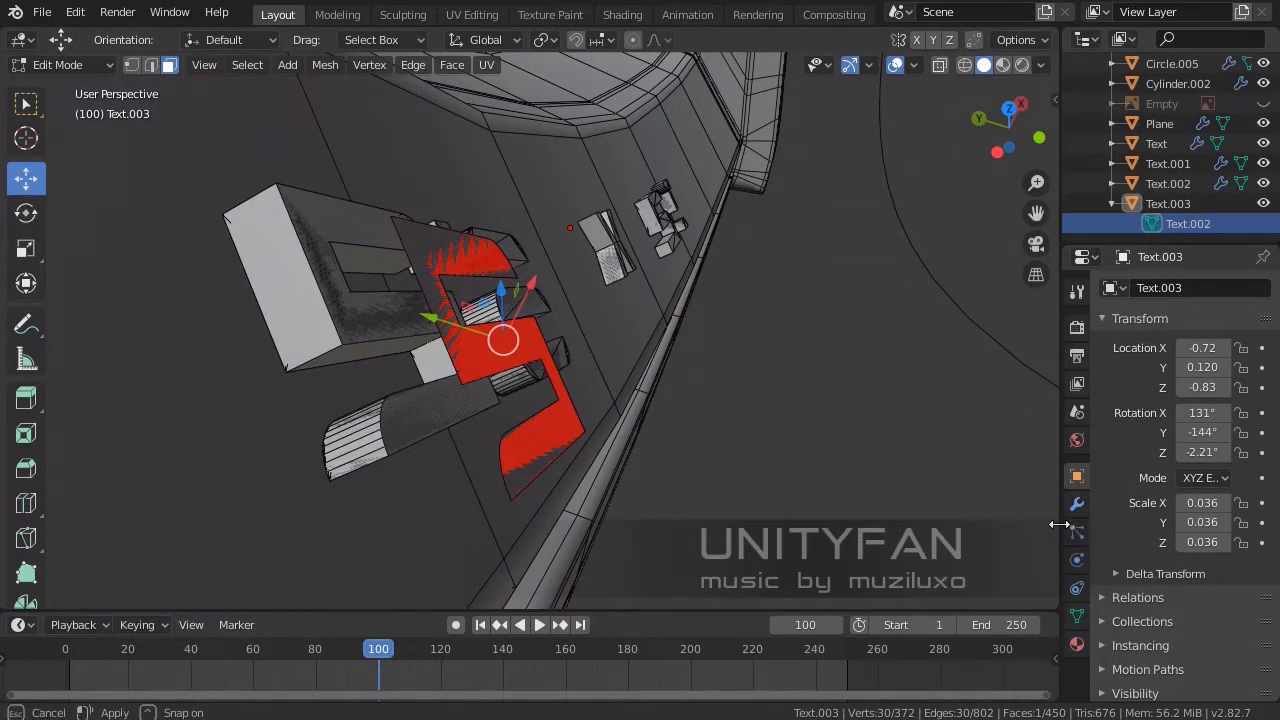
pyautogui.moveTo(1059, 524); pyautogui.dragTo(975, 528)
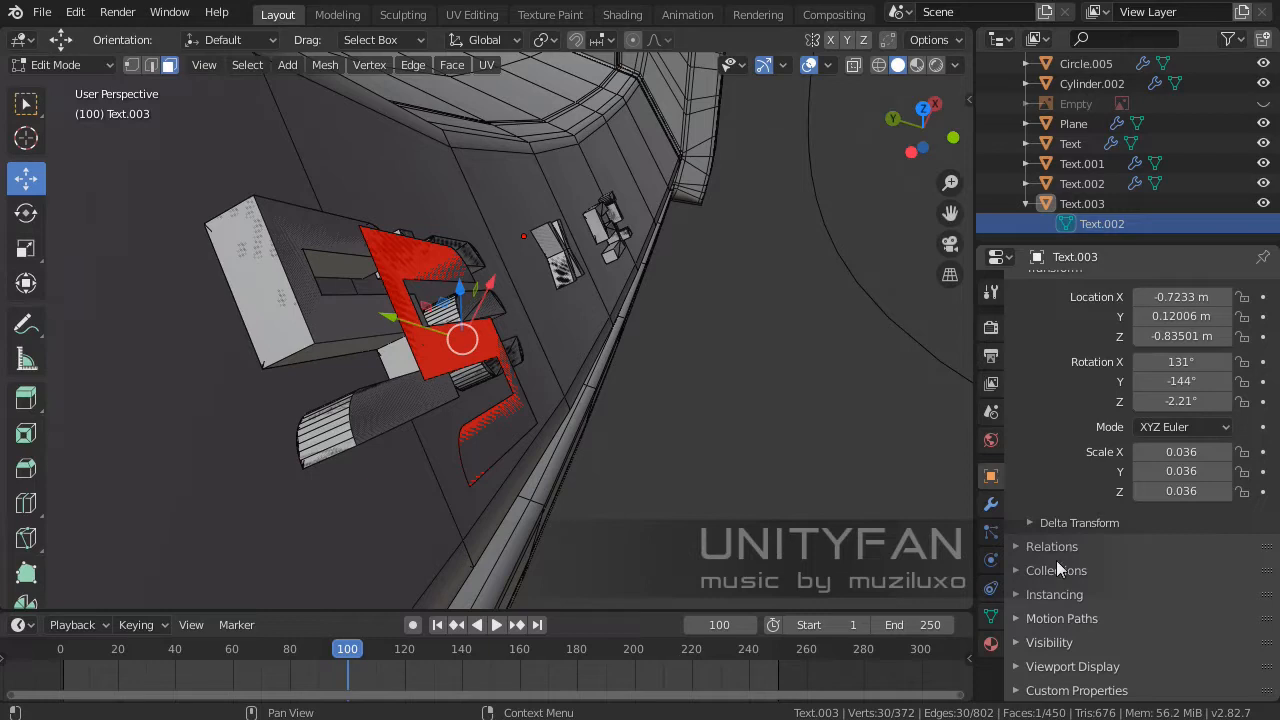
pyautogui.scroll(2, 1052, 570)
pyautogui.scroll(-2, 1083, 484)
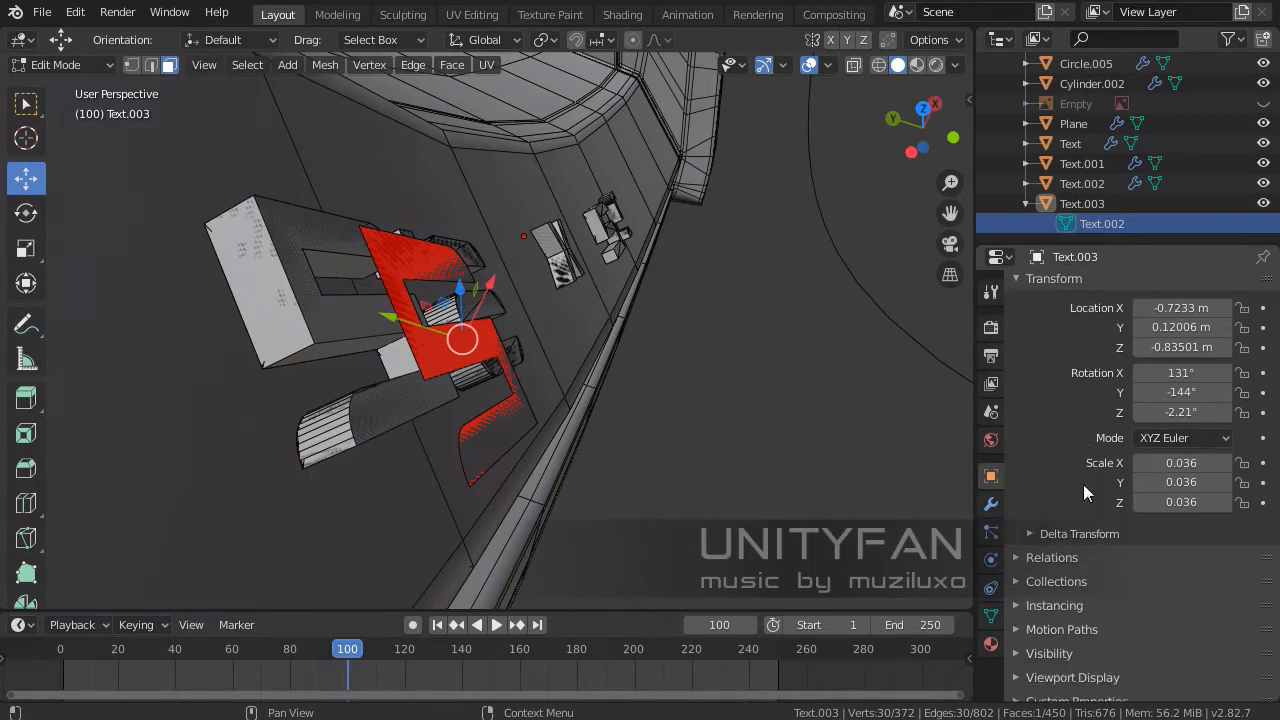
pyautogui.click(991, 505)
pyautogui.click(991, 477)
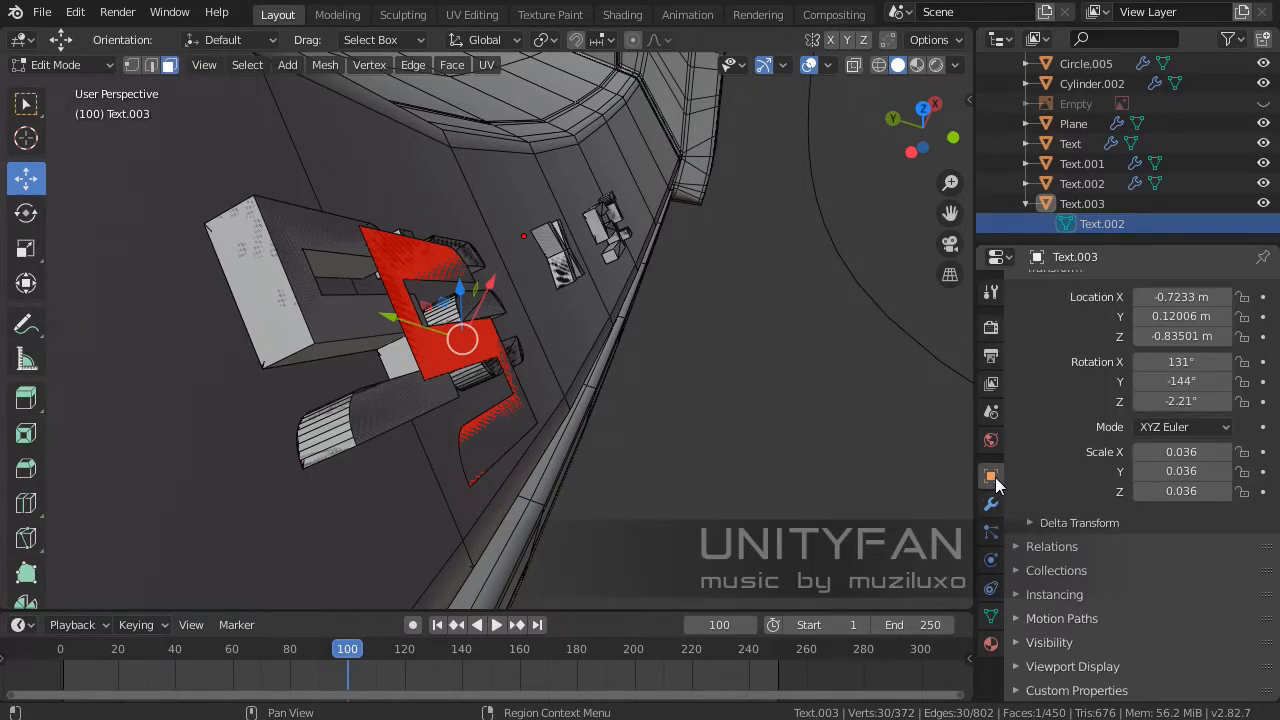
pyautogui.click(991, 440)
pyautogui.click(991, 560)
pyautogui.click(991, 588)
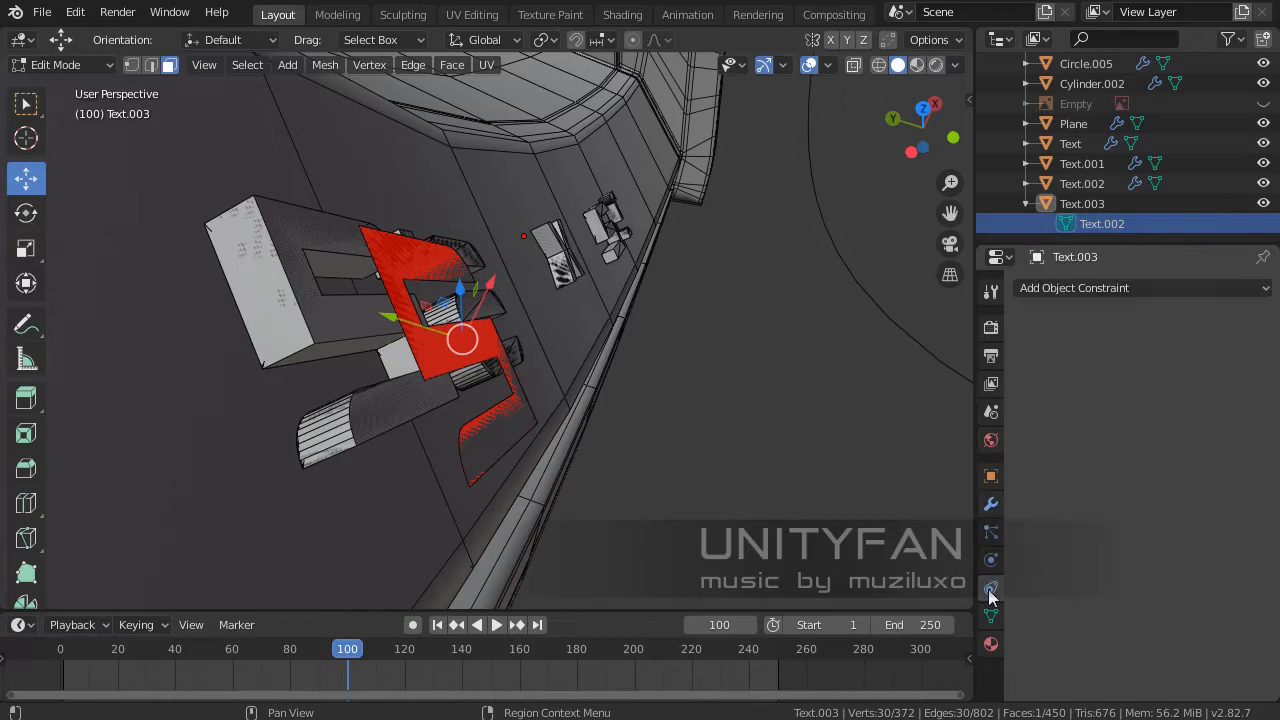
pyautogui.moveTo(690, 470); pyautogui.dragTo(521, 410, button='middle')
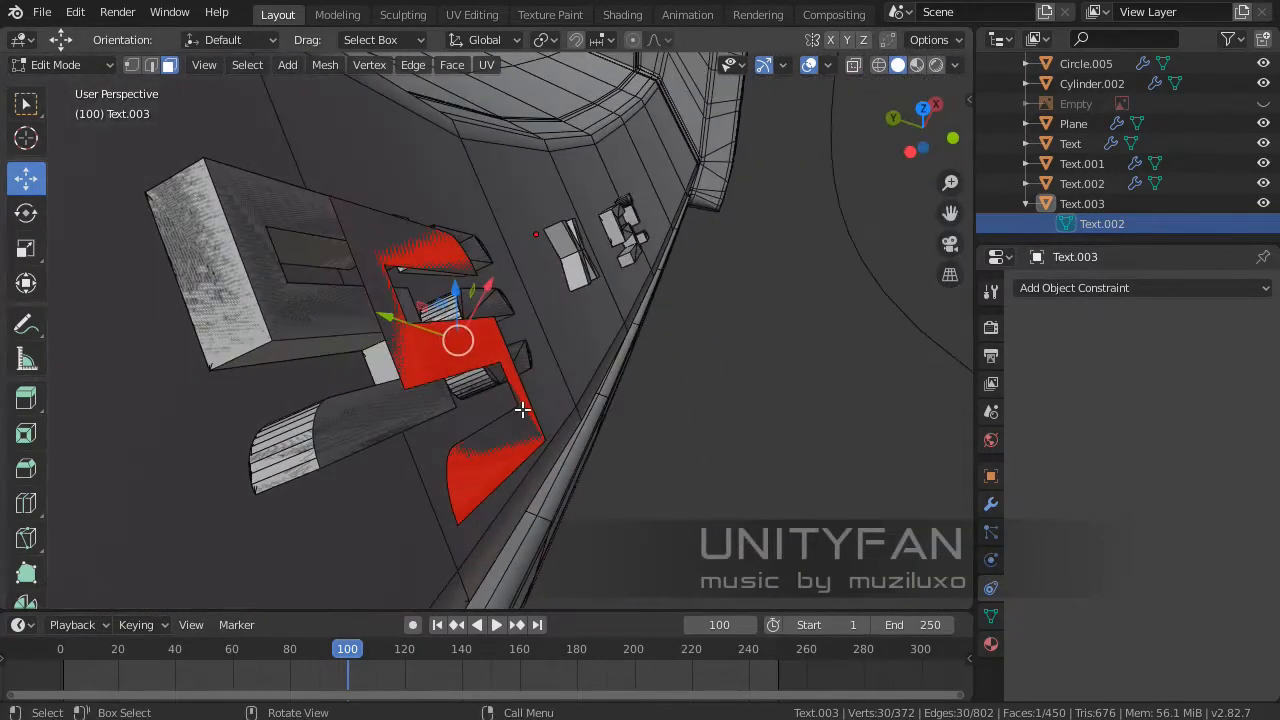
# - Try extruding the duplicated front face outward along its normal, and undo the extrusion
pyautogui.press('e')
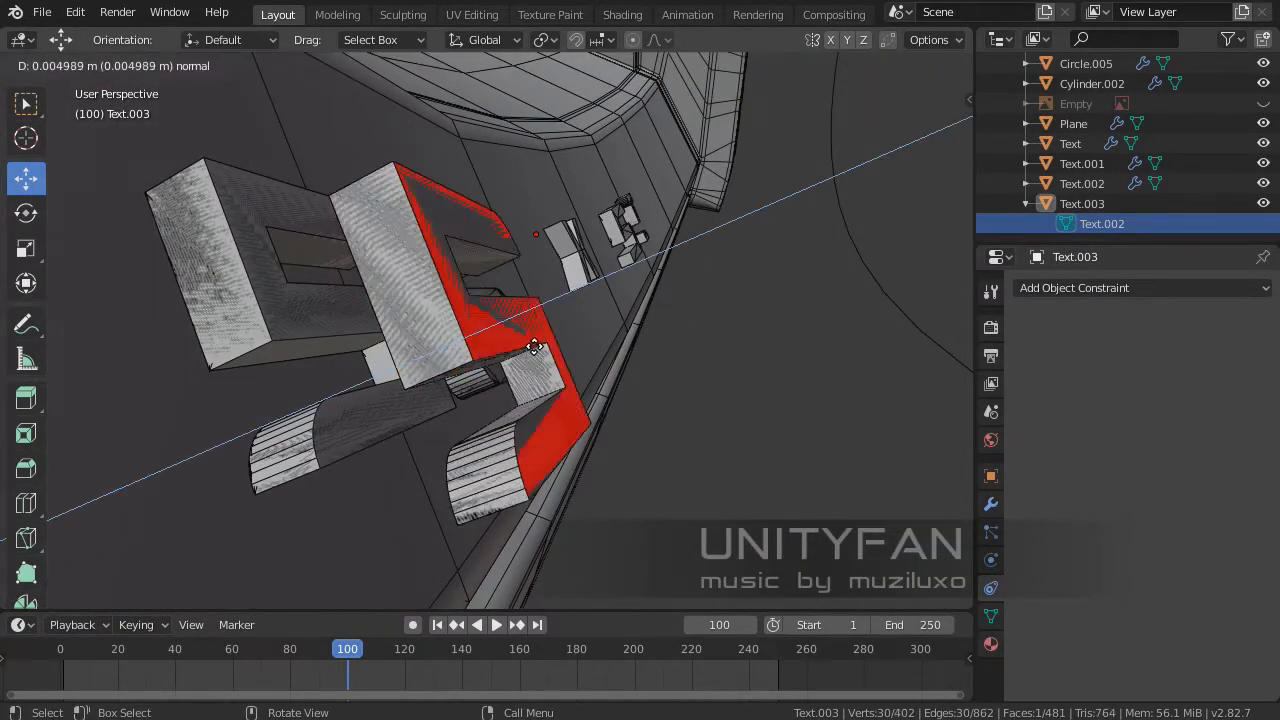
pyautogui.click(578, 332)
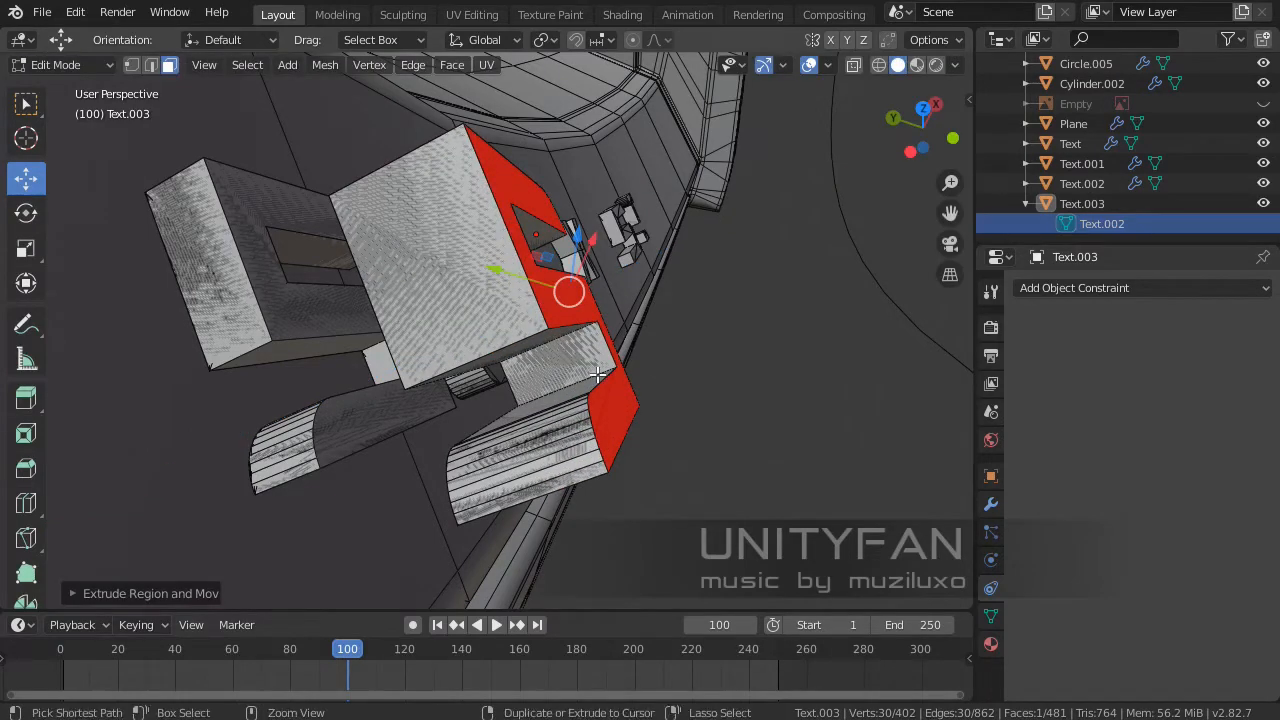
pyautogui.hotkey('ctrl', 'z')
# - Delete the duplicated front face floating in front of the large letter
pyautogui.press('Tab')
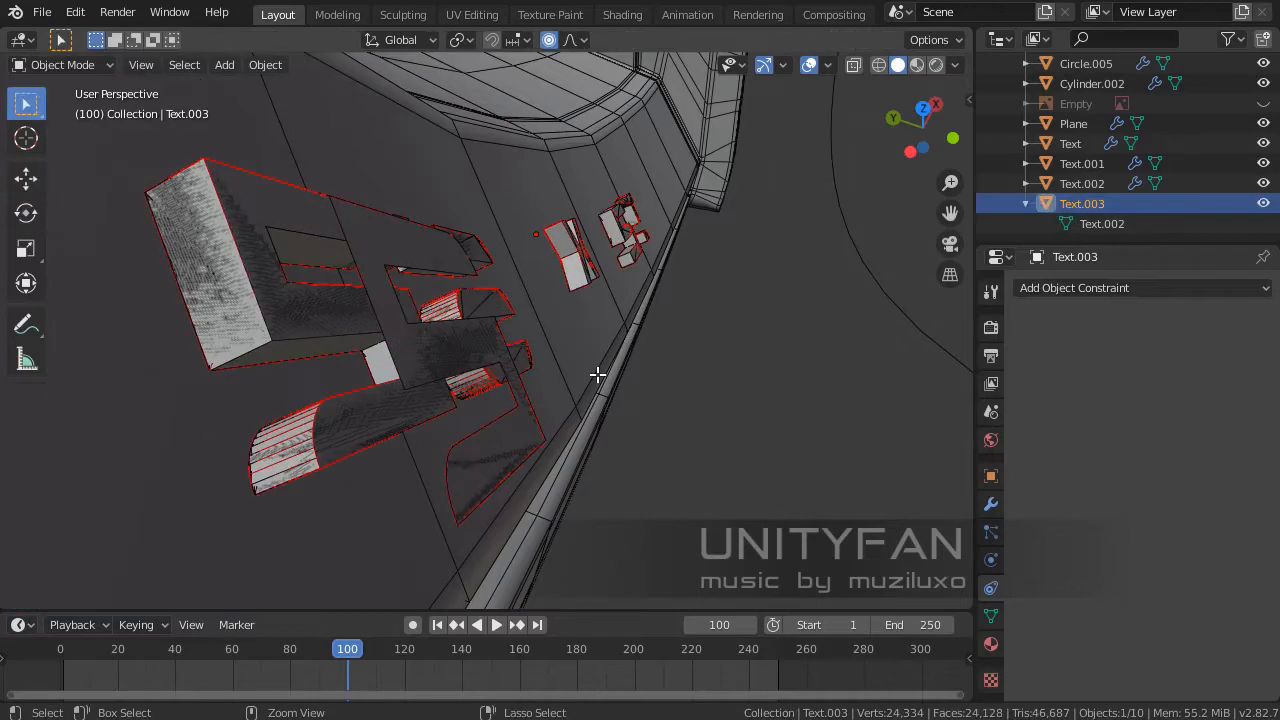
pyautogui.press('Tab')
pyautogui.moveTo(594, 374); pyautogui.dragTo(342, 283, button='middle')
pyautogui.press('x')
pyautogui.click(521, 344)
# - Select the whole lettering mesh and move it in the positive Y direction, deeper into the curved panel
pyautogui.press('a')
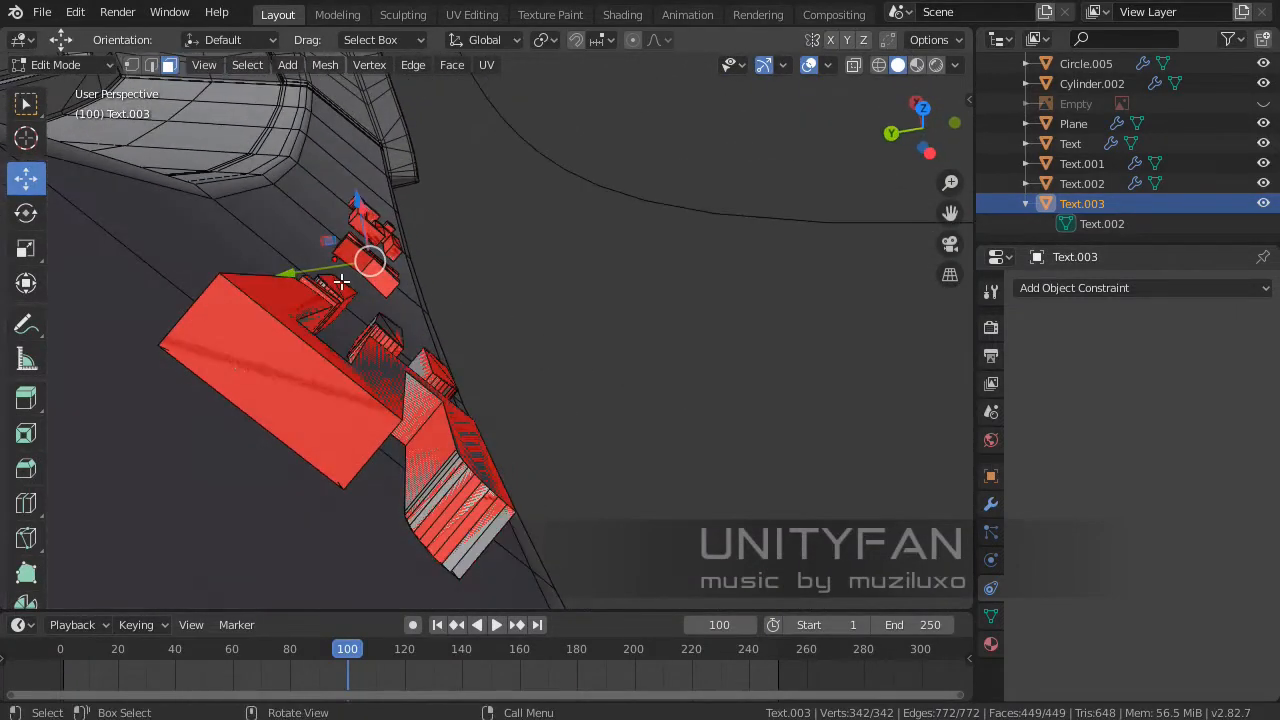
pyautogui.press('g')
pyautogui.press('y')
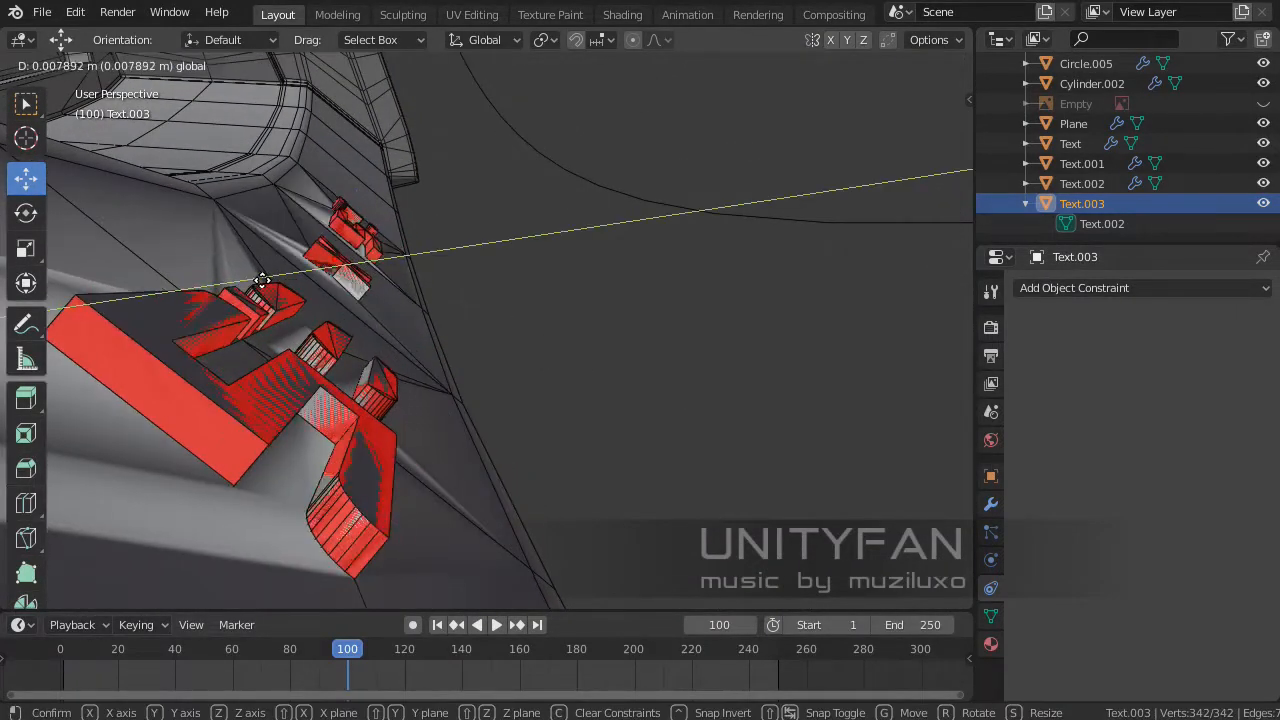
pyautogui.click(256, 288)
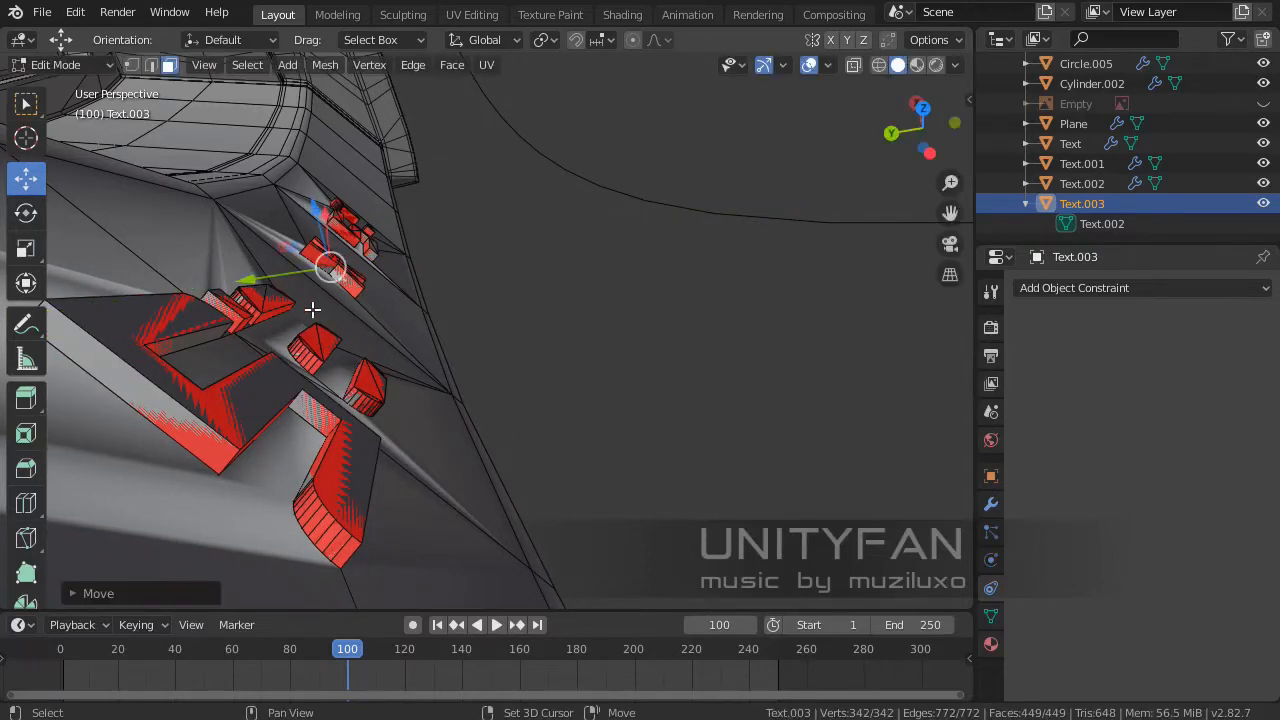
pyautogui.moveTo(314, 309); pyautogui.dragTo(385, 318, button='middle')
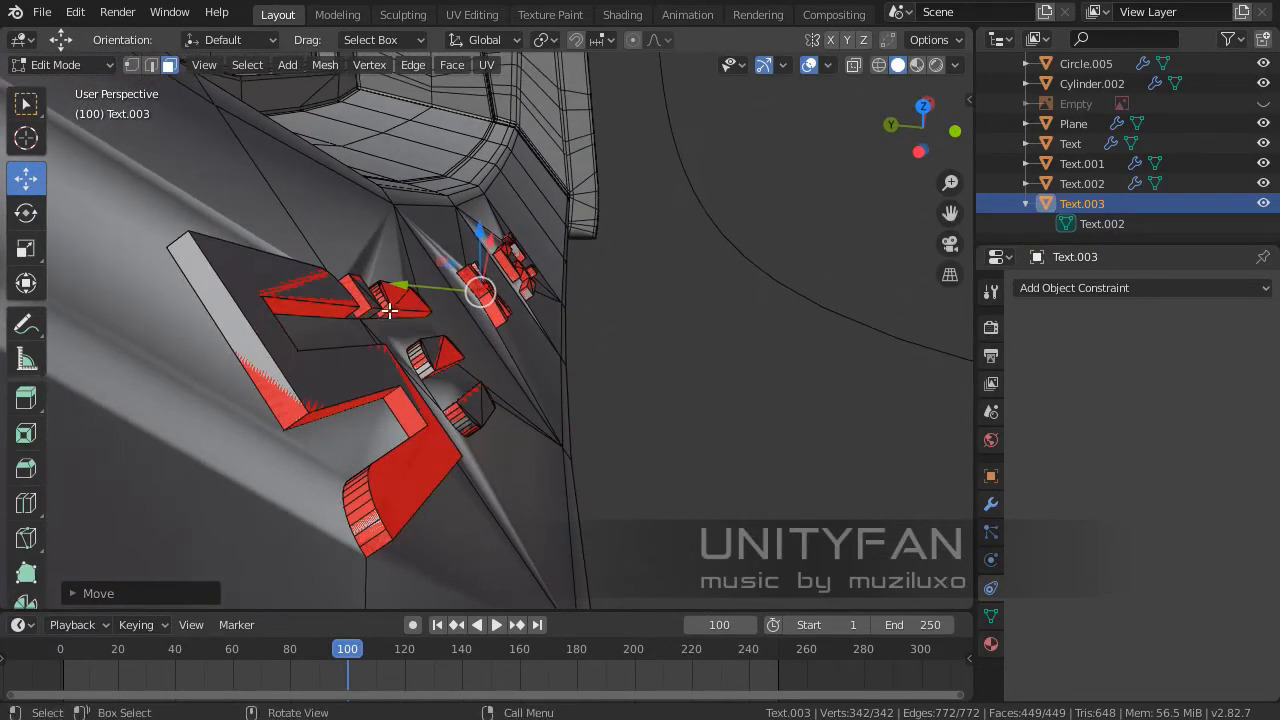
# - Select the curved panel object Circle.005 and turn off the viewport display of its first Boolean modifier
pyautogui.press('Tab')
pyautogui.click(382, 223)
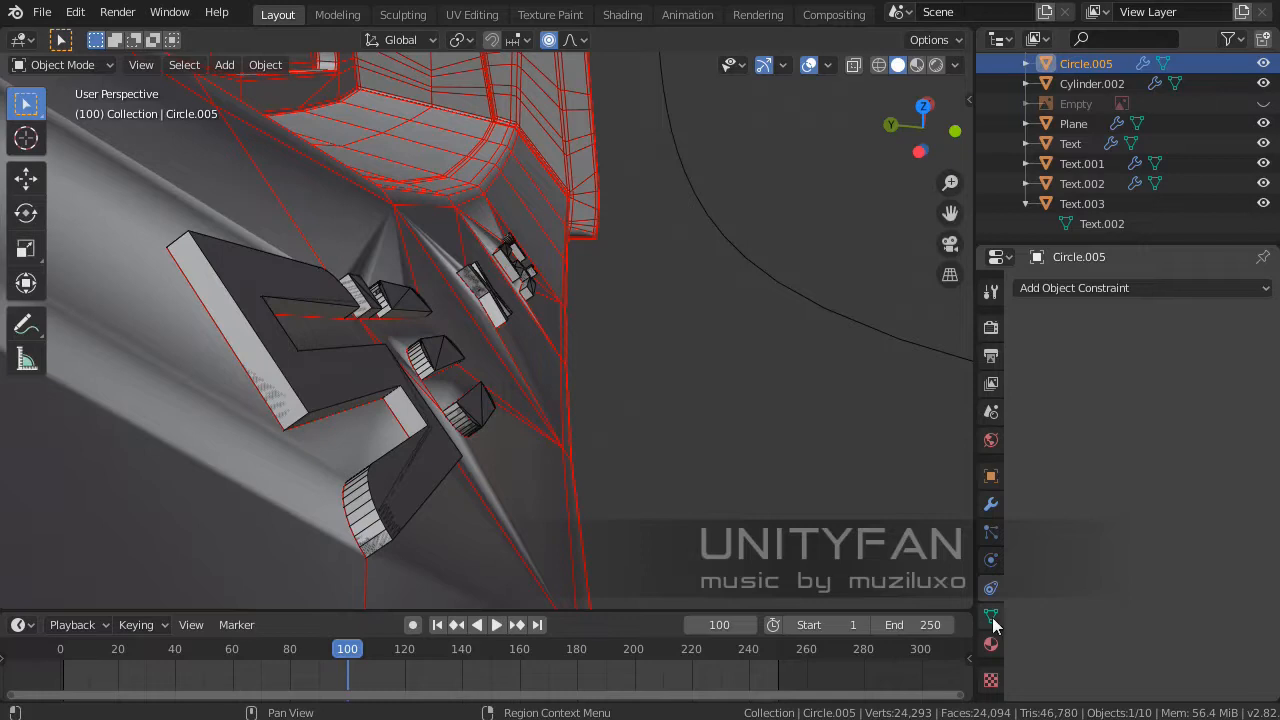
pyautogui.click(991, 505)
pyautogui.scroll(-1, 1062, 553)
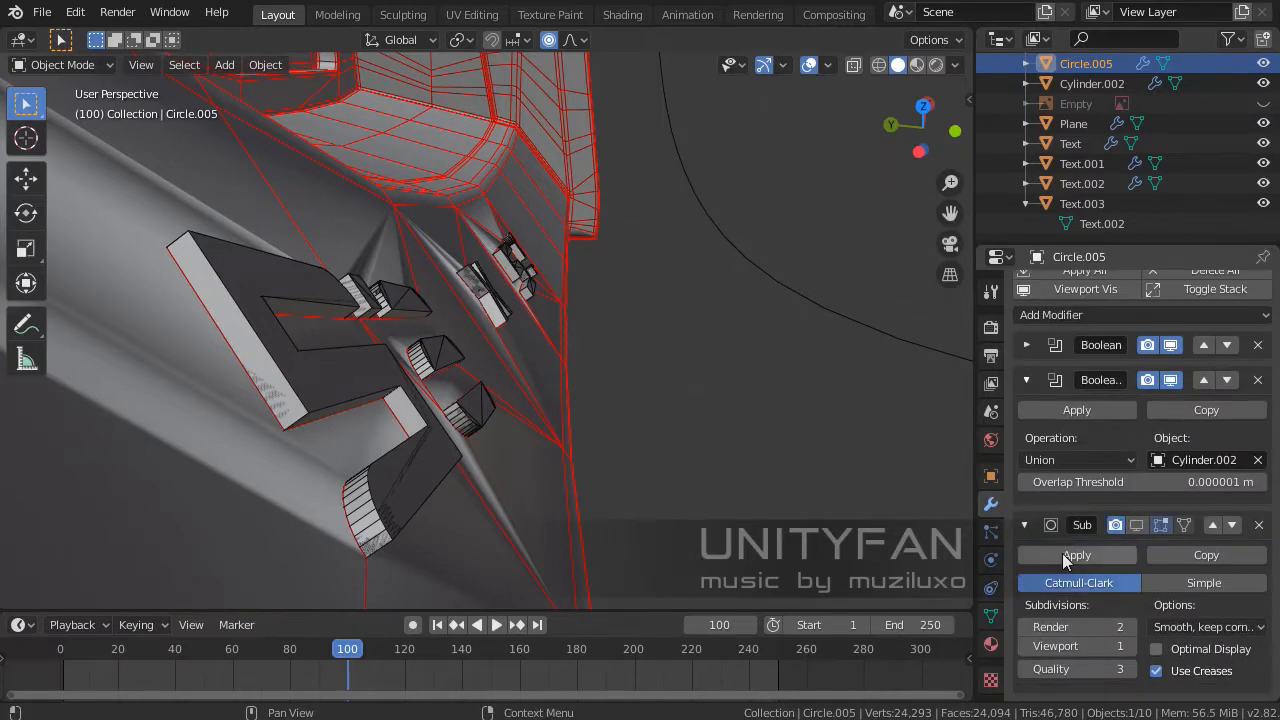
pyautogui.scroll(1, 1062, 553)
pyautogui.scroll(-1, 1062, 553)
pyautogui.scroll(1, 1064, 560)
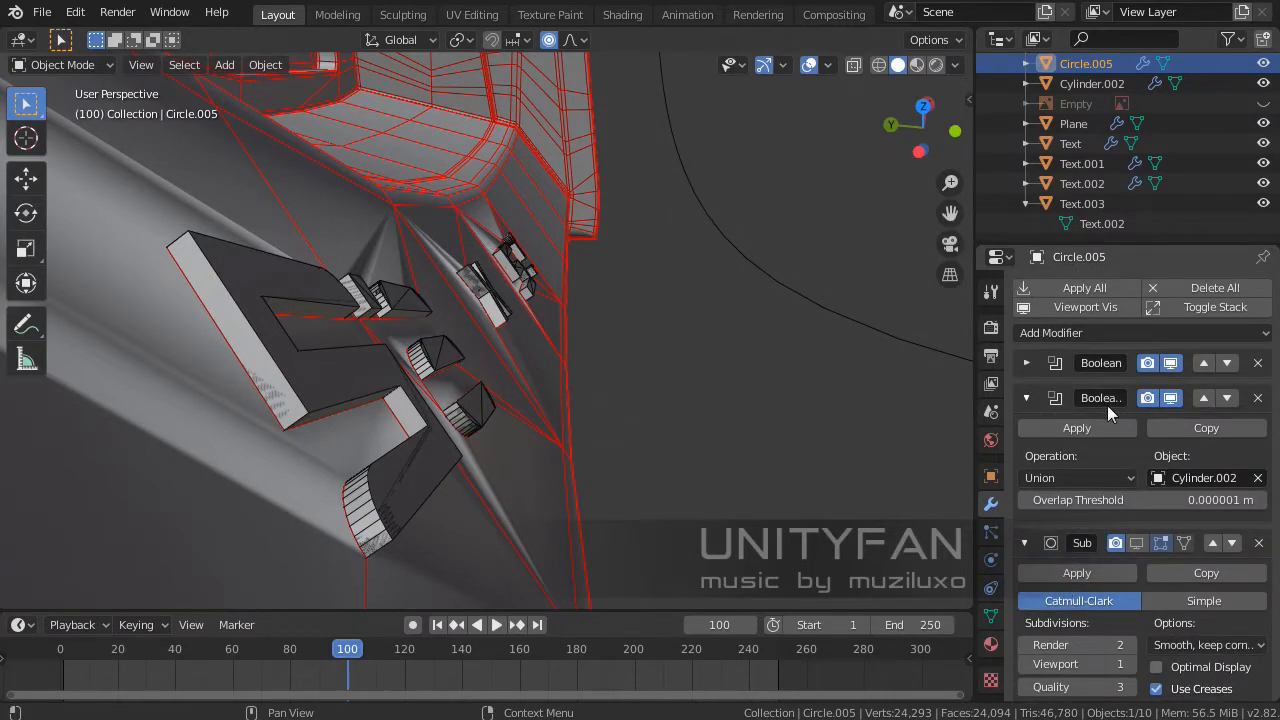
pyautogui.click(1171, 364)
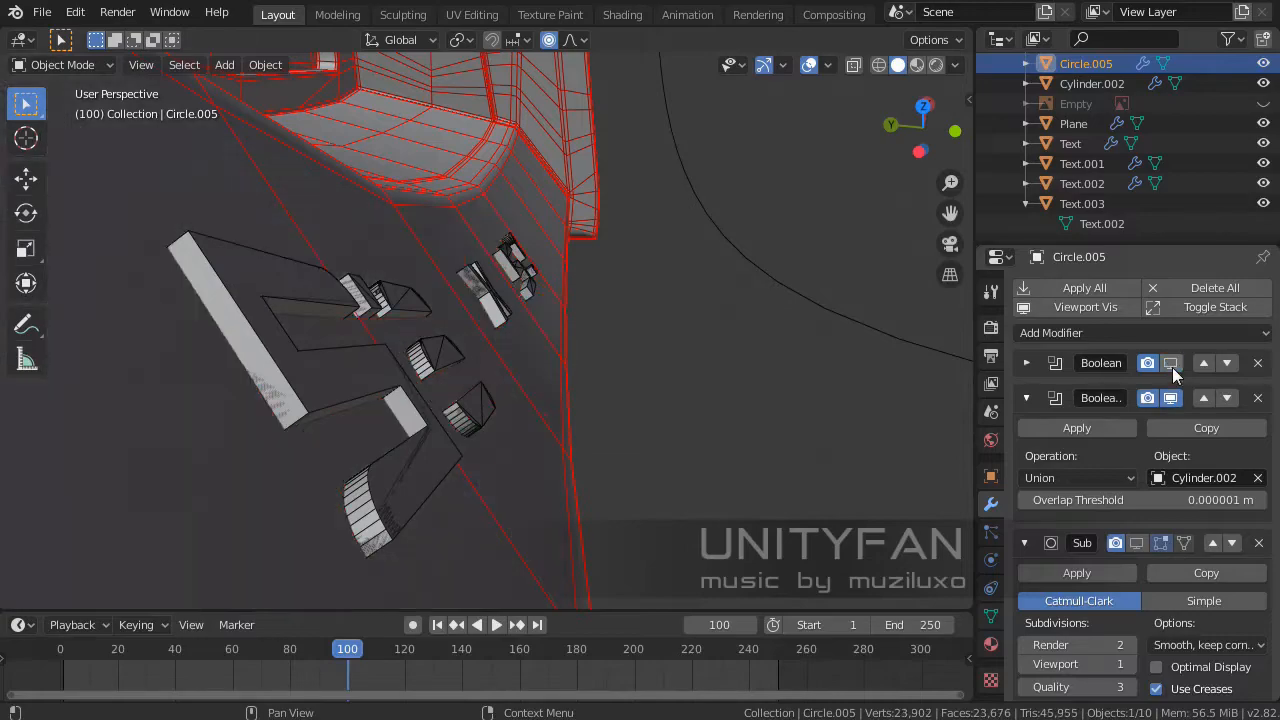
# - Reopen the Text.003 lettering mesh for editing with only the large letter's front face selected
pyautogui.moveTo(653, 406); pyautogui.dragTo(399, 323, button='middle')
pyautogui.click(481, 396)
pyautogui.scroll(3, 373, 405)
pyautogui.press('Tab')
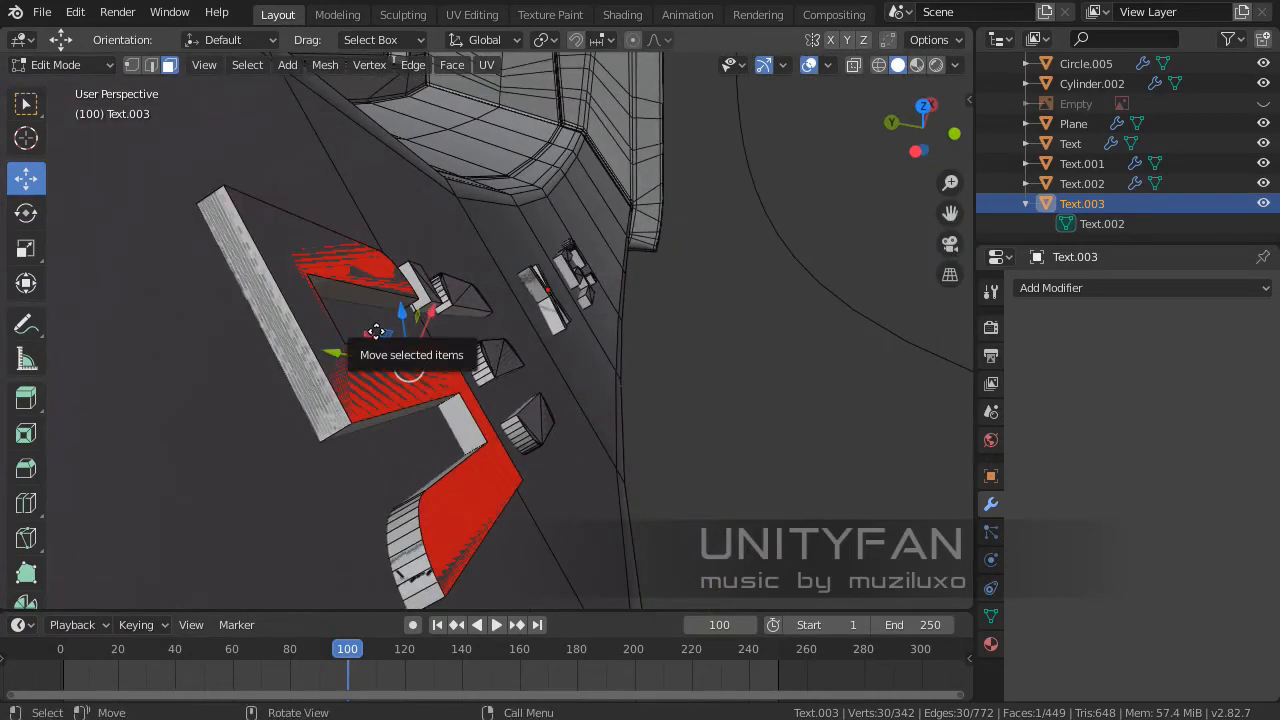
pyautogui.press('g')
pyautogui.rightClick(409, 298)
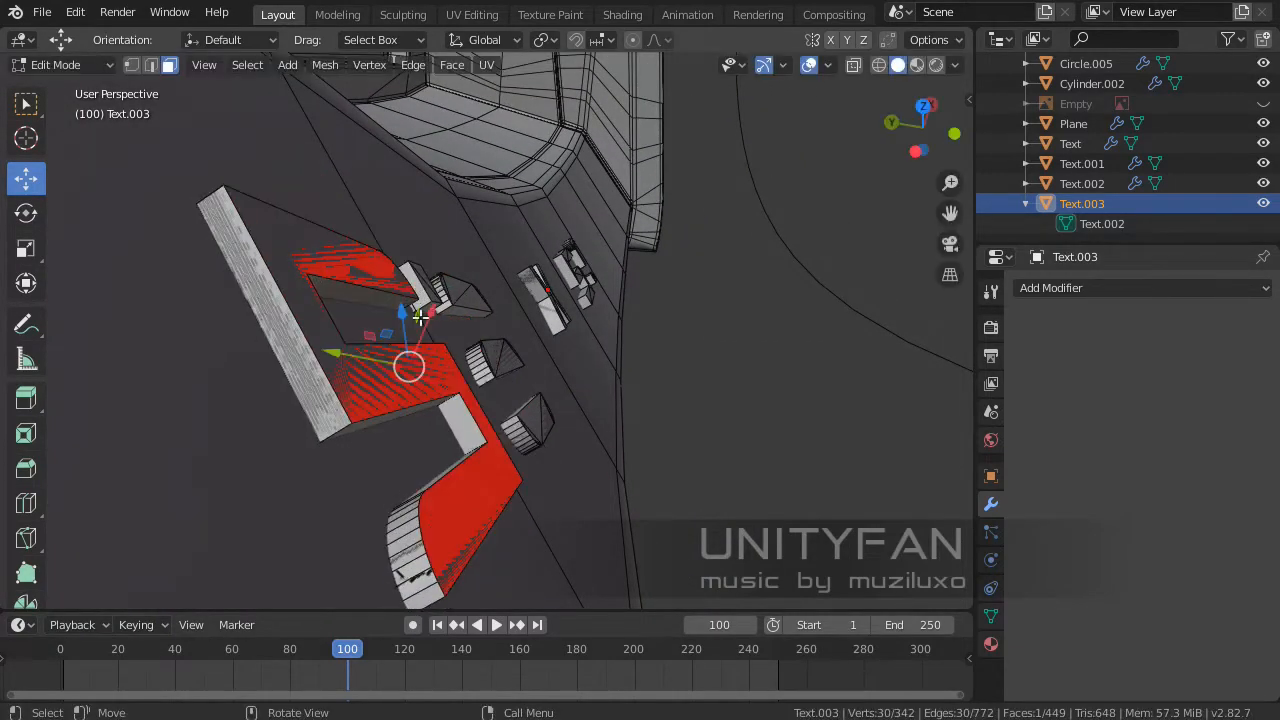
pyautogui.moveTo(420, 311); pyautogui.dragTo(214, 309, button='middle')
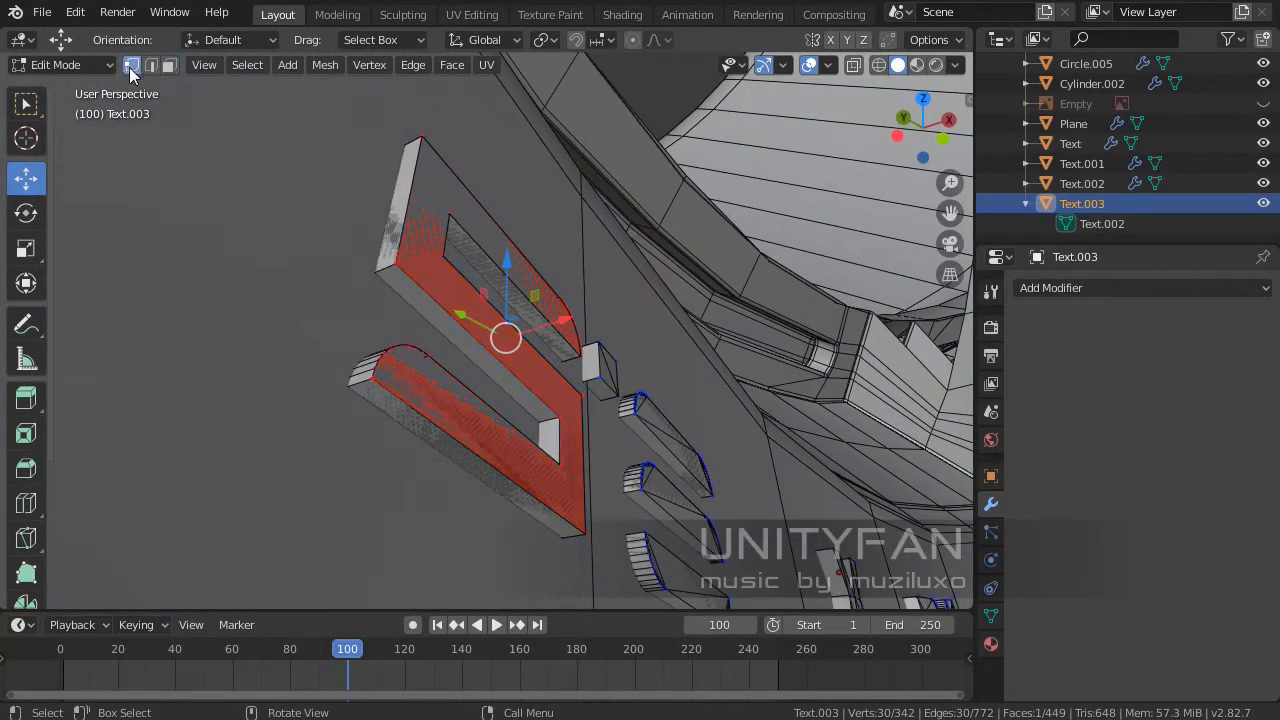
pyautogui.click(374, 378)
pyautogui.moveTo(374, 378); pyautogui.dragTo(181, 150, button='middle')
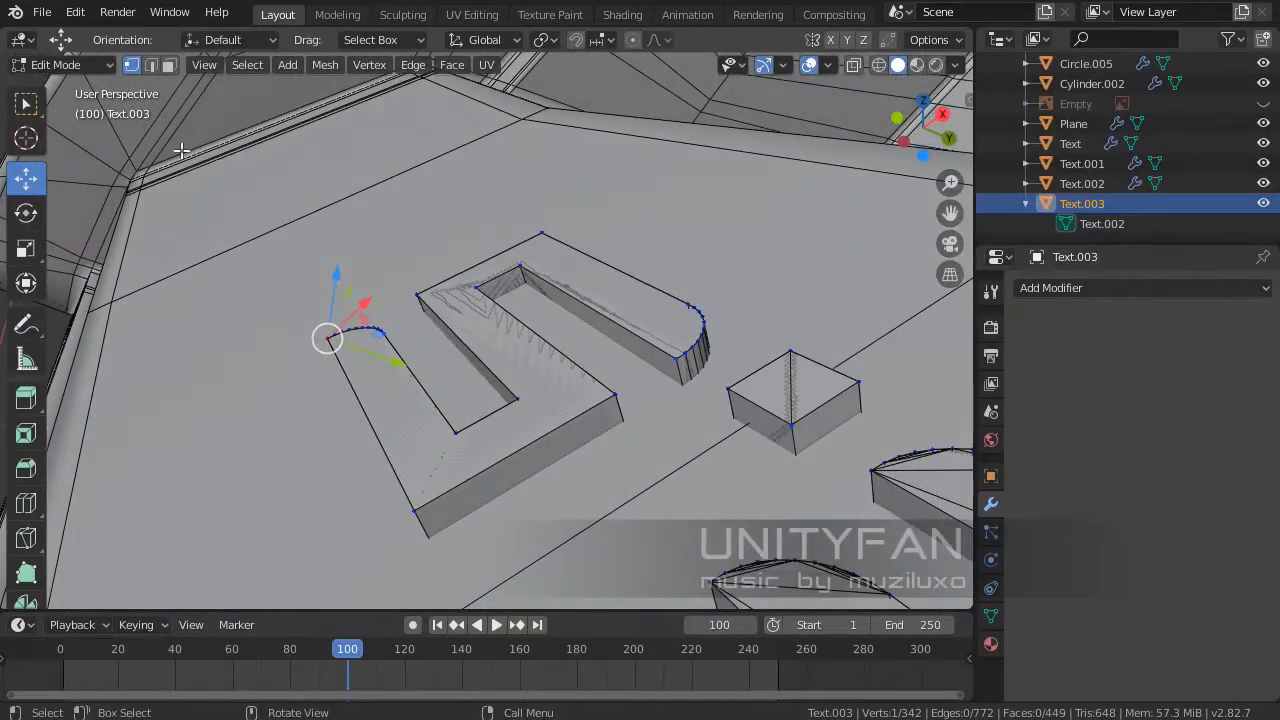
pyautogui.press('l')
pyautogui.moveTo(518, 372); pyautogui.dragTo(623, 571, button='middle')
pyautogui.press('Tab')
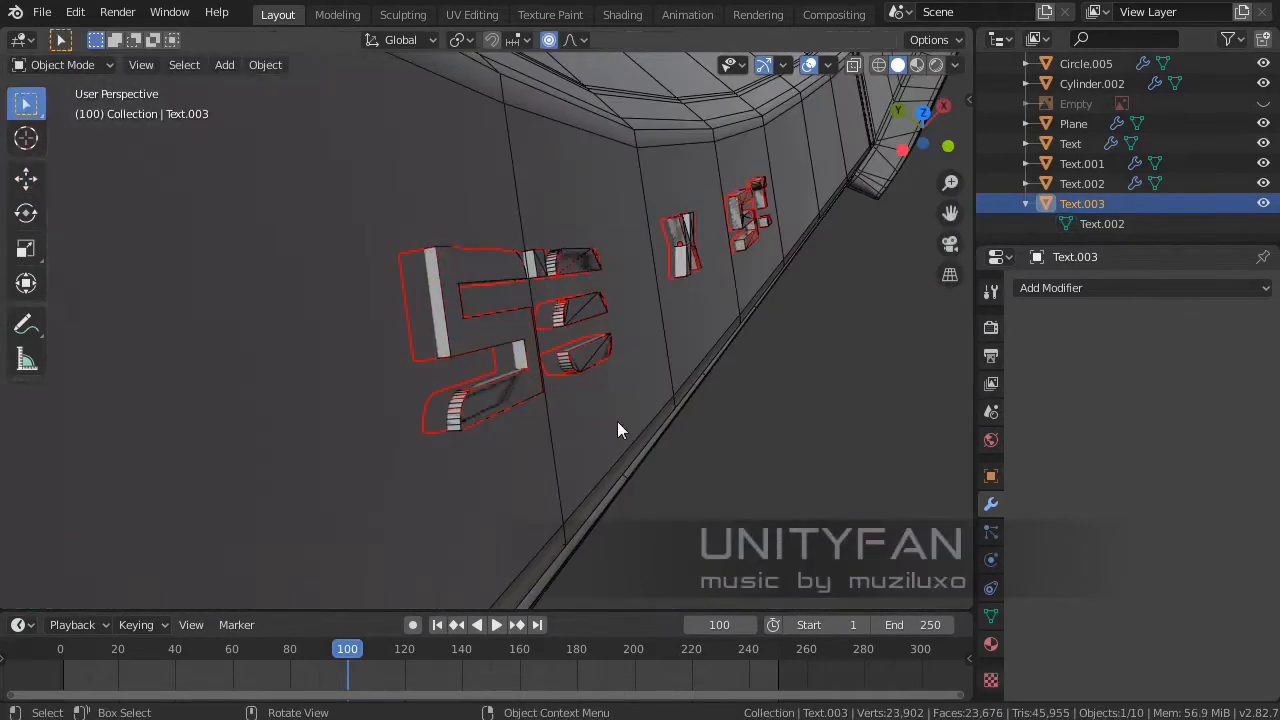
# - Isolate the lettering in local view and try to pull the large letter's front face along the Y axis
pyautogui.press('KP_Divide')
pyautogui.moveTo(606, 415); pyautogui.dragTo(528, 340, button='middle')
pyautogui.click(473, 318)
pyautogui.press('Tab')
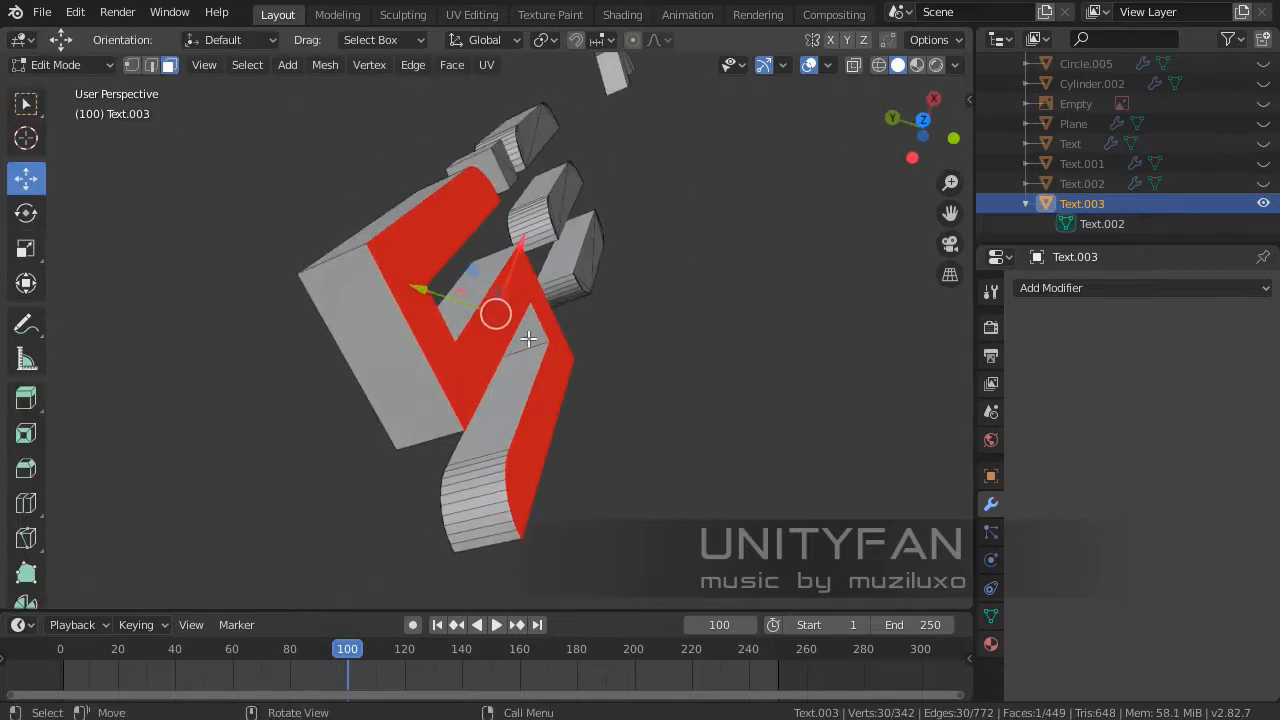
pyautogui.moveTo(459, 303); pyautogui.dragTo(584, 316)
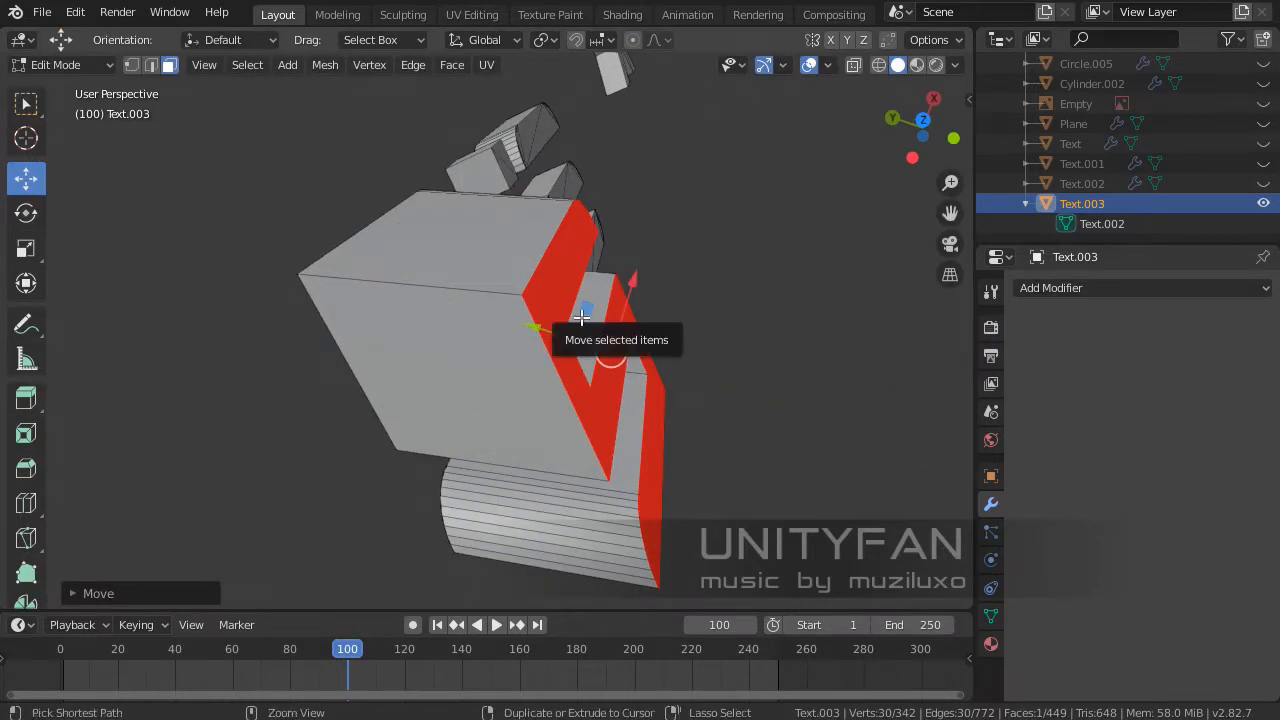
pyautogui.hotkey('ctrl', 'z')
# - Leave mesh editing and local view, clear the selection and reselect only the Text.003 lettering
pyautogui.moveTo(592, 387); pyautogui.dragTo(569, 461, button='middle')
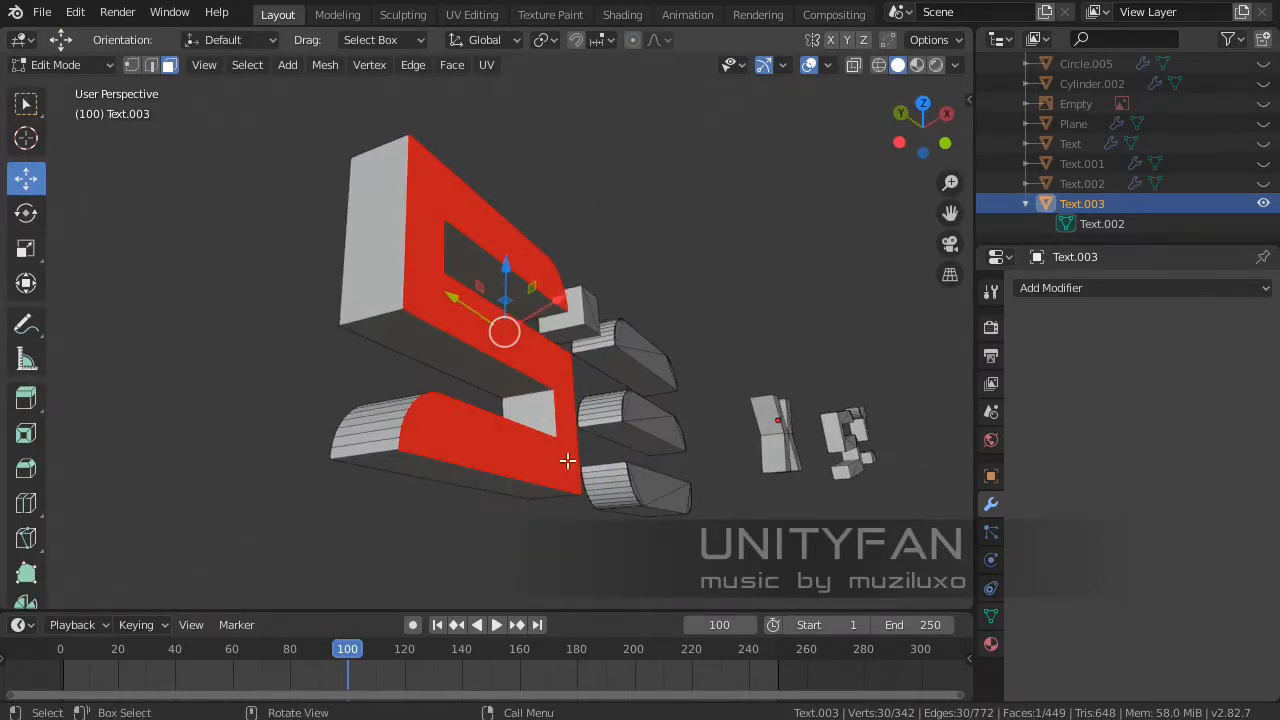
pyautogui.click(593, 536)
pyautogui.moveTo(593, 536); pyautogui.dragTo(442, 531, button='middle')
pyautogui.press('Tab')
pyautogui.press('KP_Divide')
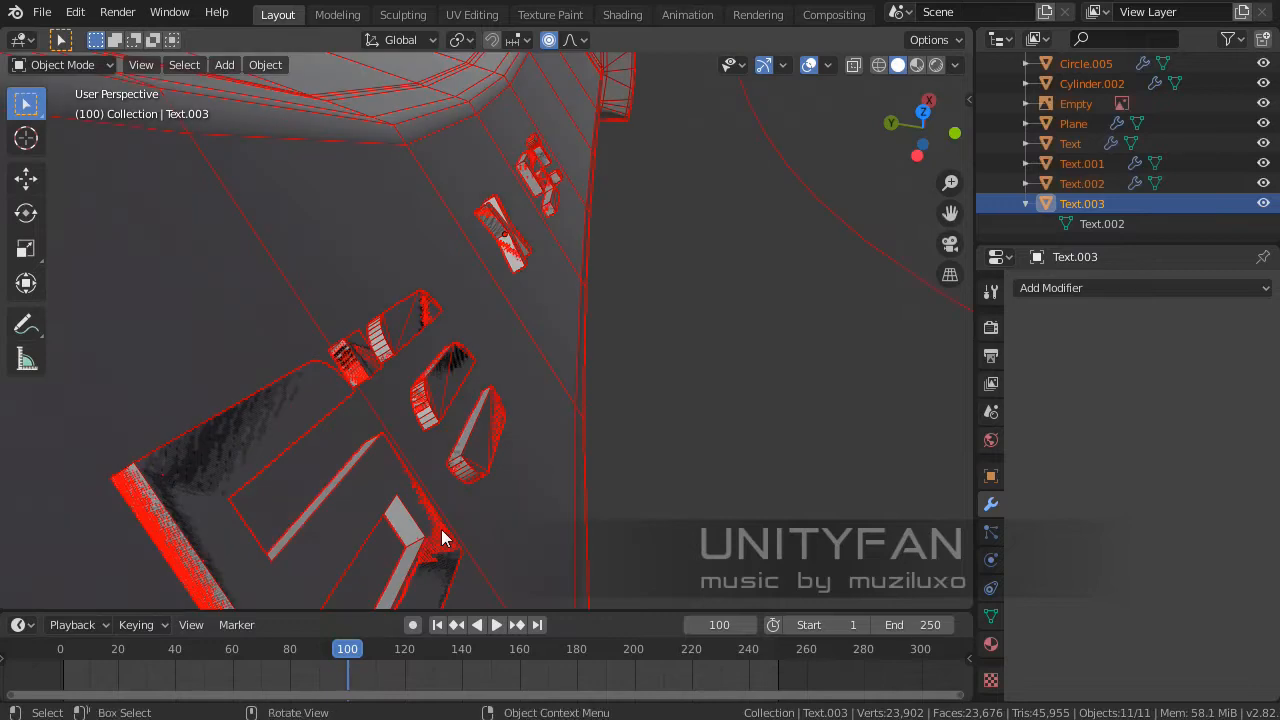
pyautogui.hotkey('alt', 'a')
pyautogui.click(377, 407)
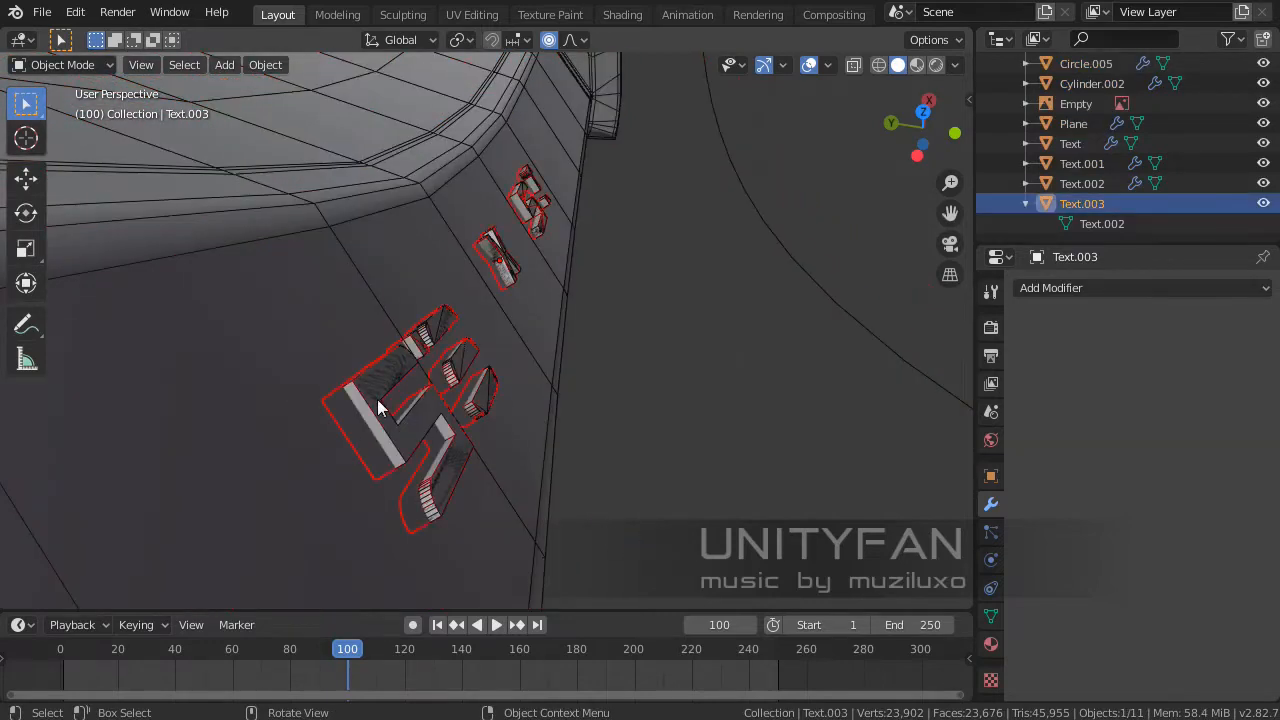
# - Select the Empty reference image behind the wheel and hide it
pyautogui.click(1082, 184)
pyautogui.moveTo(735, 333); pyautogui.dragTo(657, 432, button='middle')
pyautogui.scroll(-4, 692, 316)
pyautogui.scroll(-3, 692, 316)
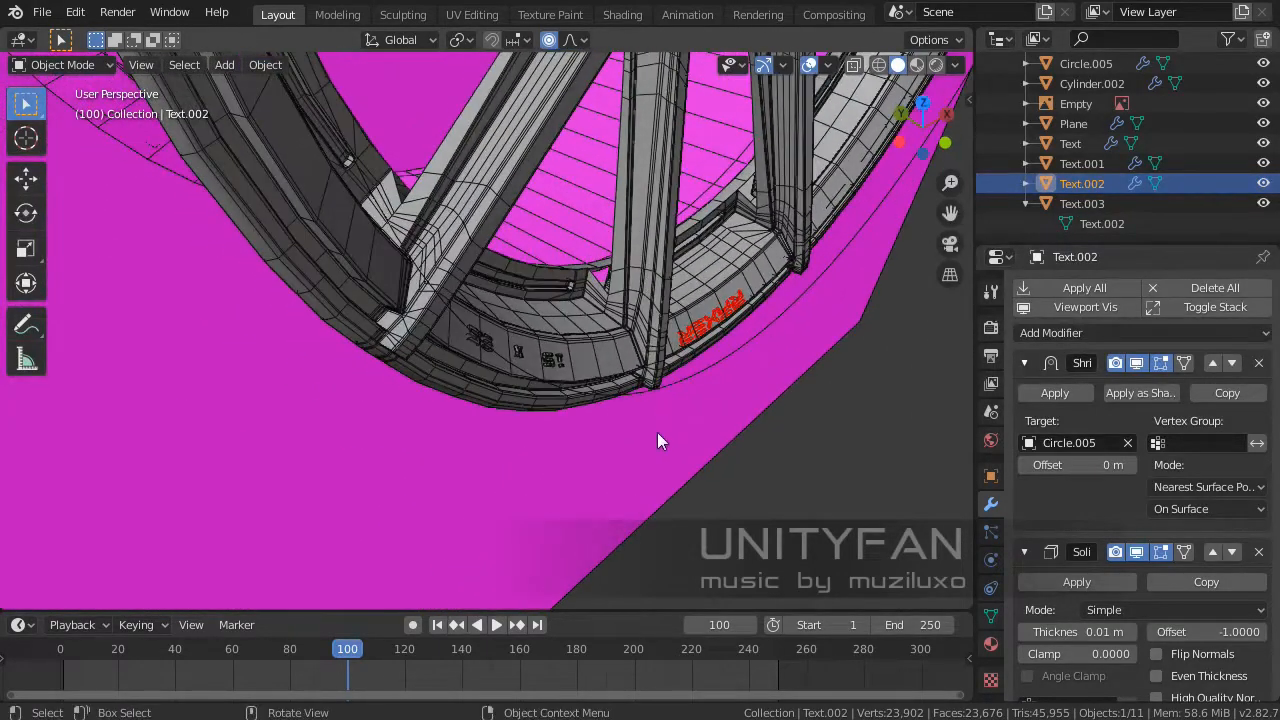
pyautogui.click(651, 433)
pyautogui.scroll(2, 640, 432)
pyautogui.press('g')
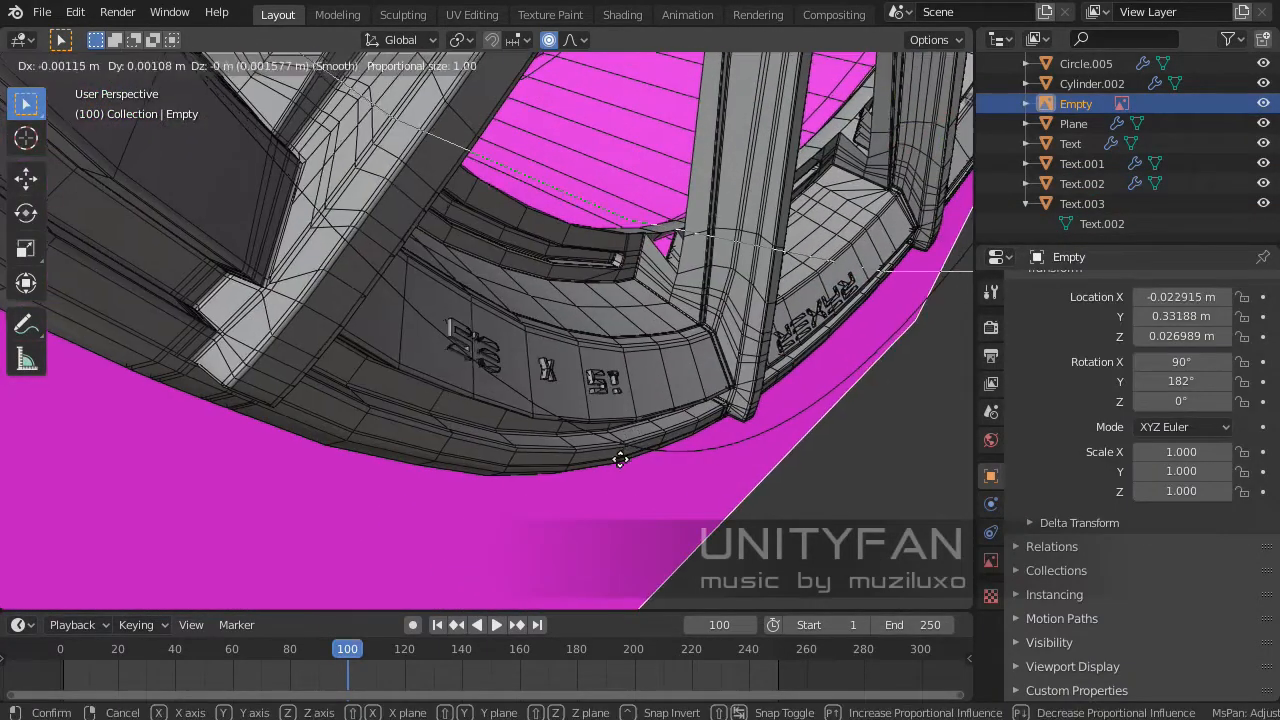
pyautogui.rightClick(623, 459)
pyautogui.press('h')
pyautogui.scroll(5, 564, 409)
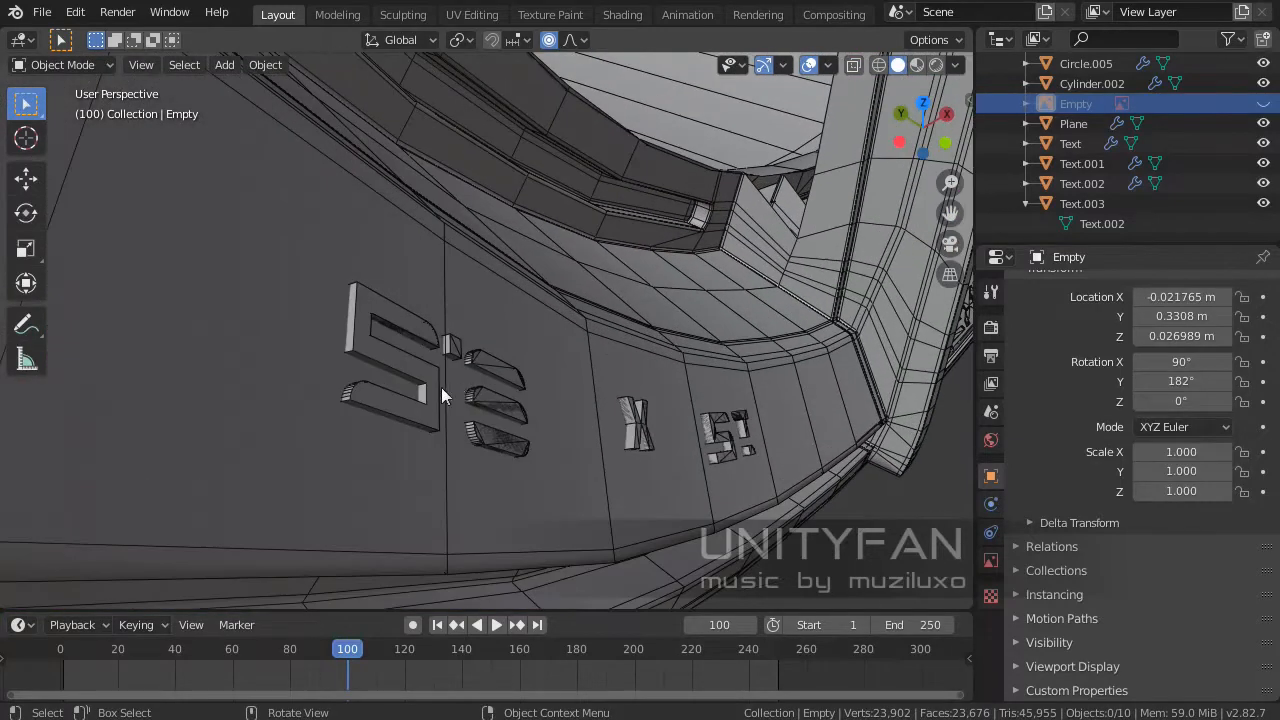
# - Turn off the viewport display of both Boolean modifiers on Circle.002 and remove them from the object
pyautogui.click(410, 408)
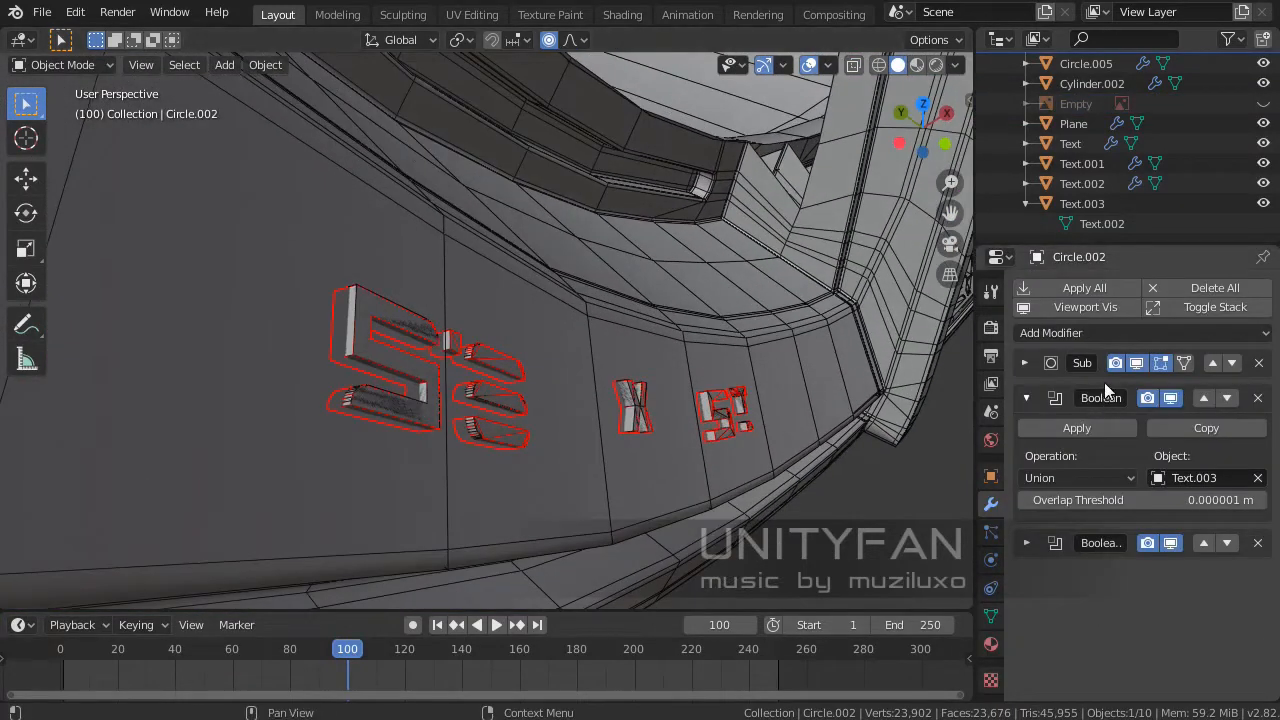
pyautogui.click(1030, 398)
pyautogui.click(1171, 398)
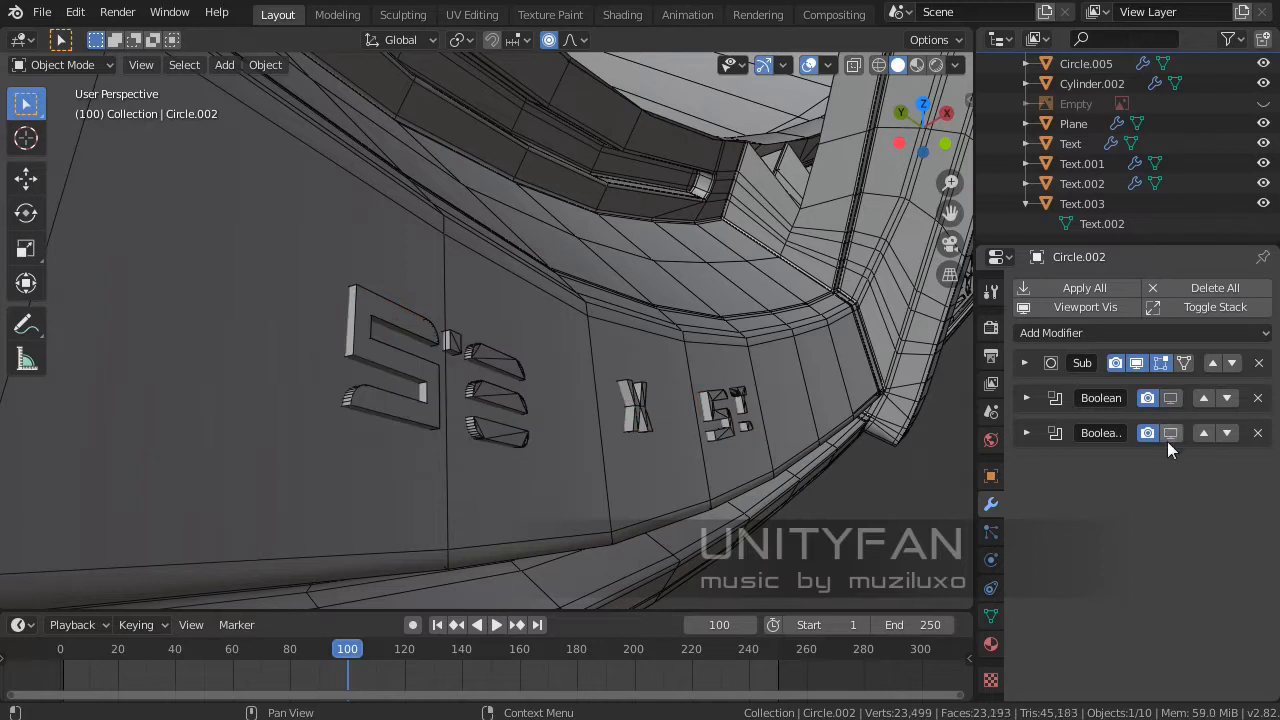
pyautogui.click(1170, 399)
pyautogui.click(1173, 400)
pyautogui.click(1258, 433)
pyautogui.click(1258, 398)
# - Reopen the Text.003 mesh and try to stretch the large letter's front face out along Y without isolating it
pyautogui.moveTo(640, 400); pyautogui.dragTo(593, 417, button='middle')
pyautogui.click(636, 360)
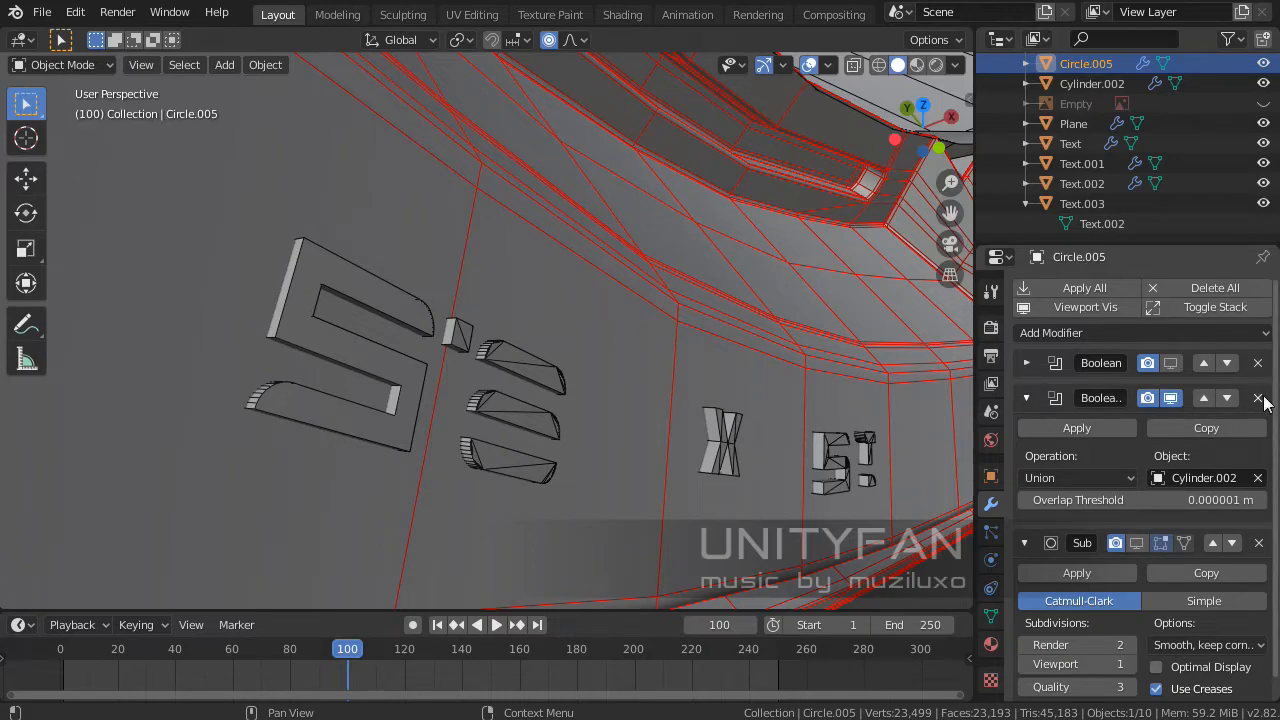
pyautogui.click(503, 399)
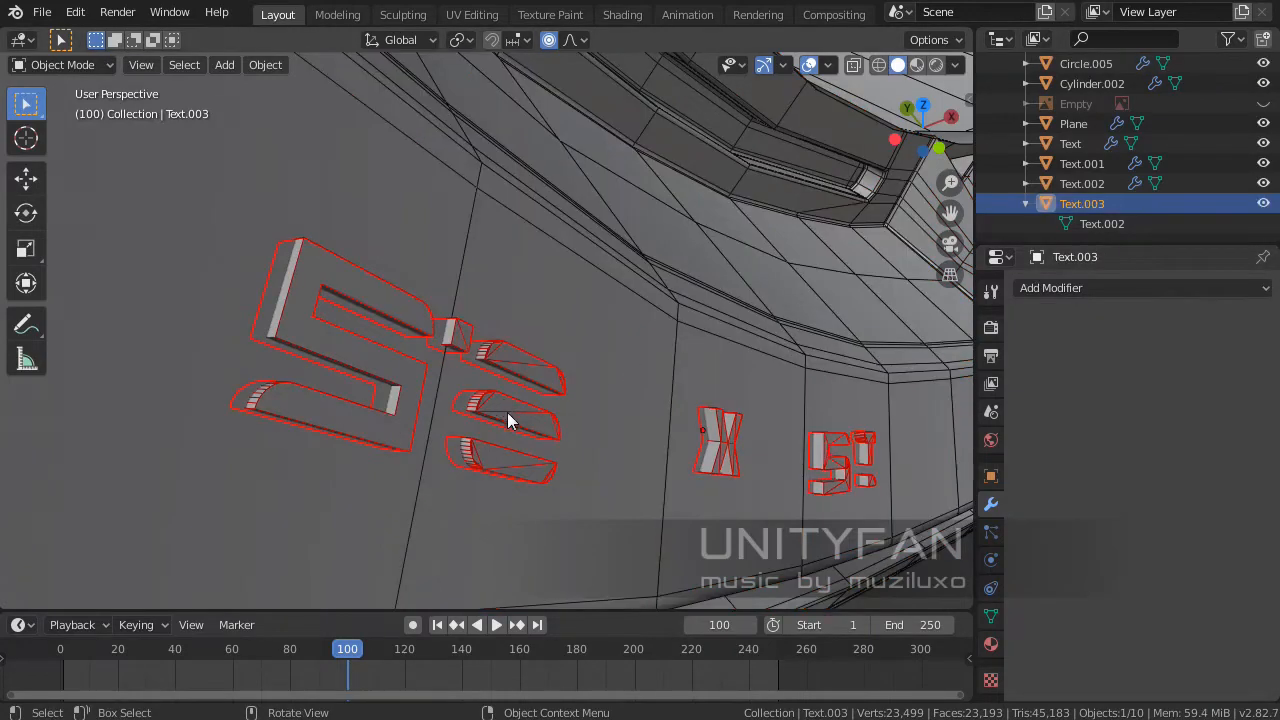
pyautogui.moveTo(507, 412); pyautogui.dragTo(548, 416, button='middle')
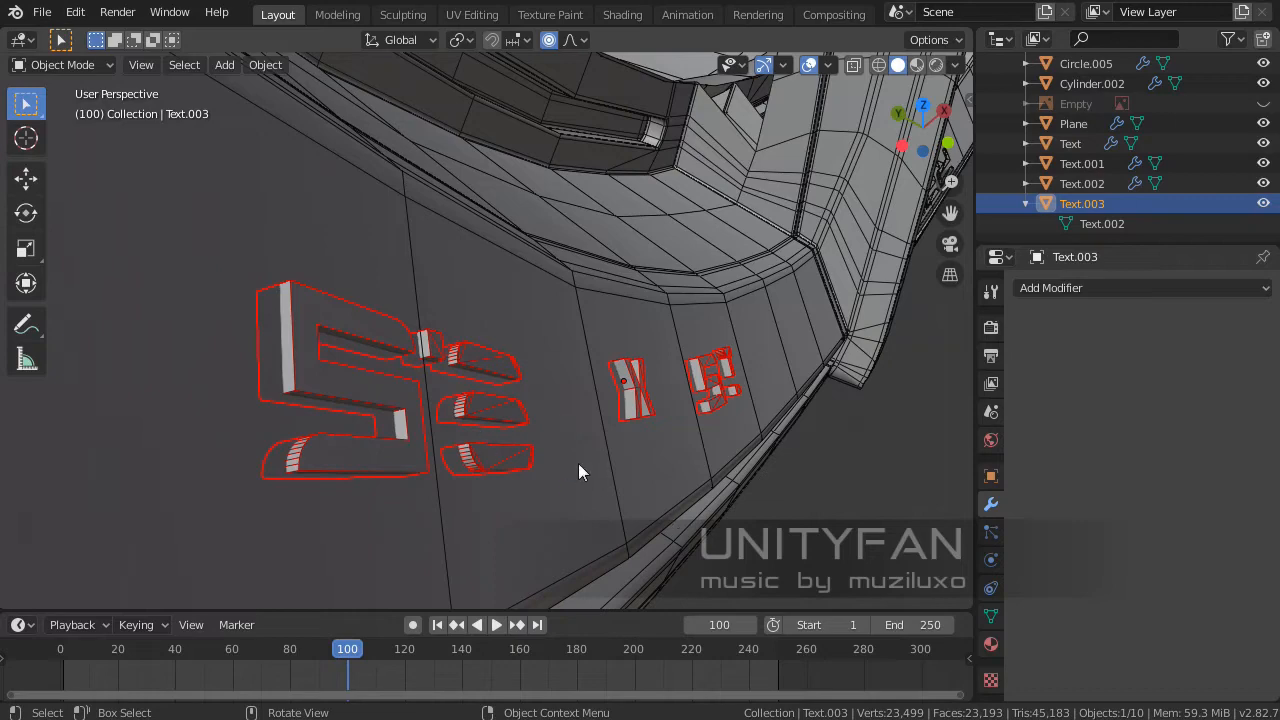
pyautogui.press('Tab')
pyautogui.moveTo(447, 428); pyautogui.dragTo(568, 406, button='middle')
pyautogui.click(465, 354)
pyautogui.moveTo(481, 365); pyautogui.dragTo(550, 365, button='middle')
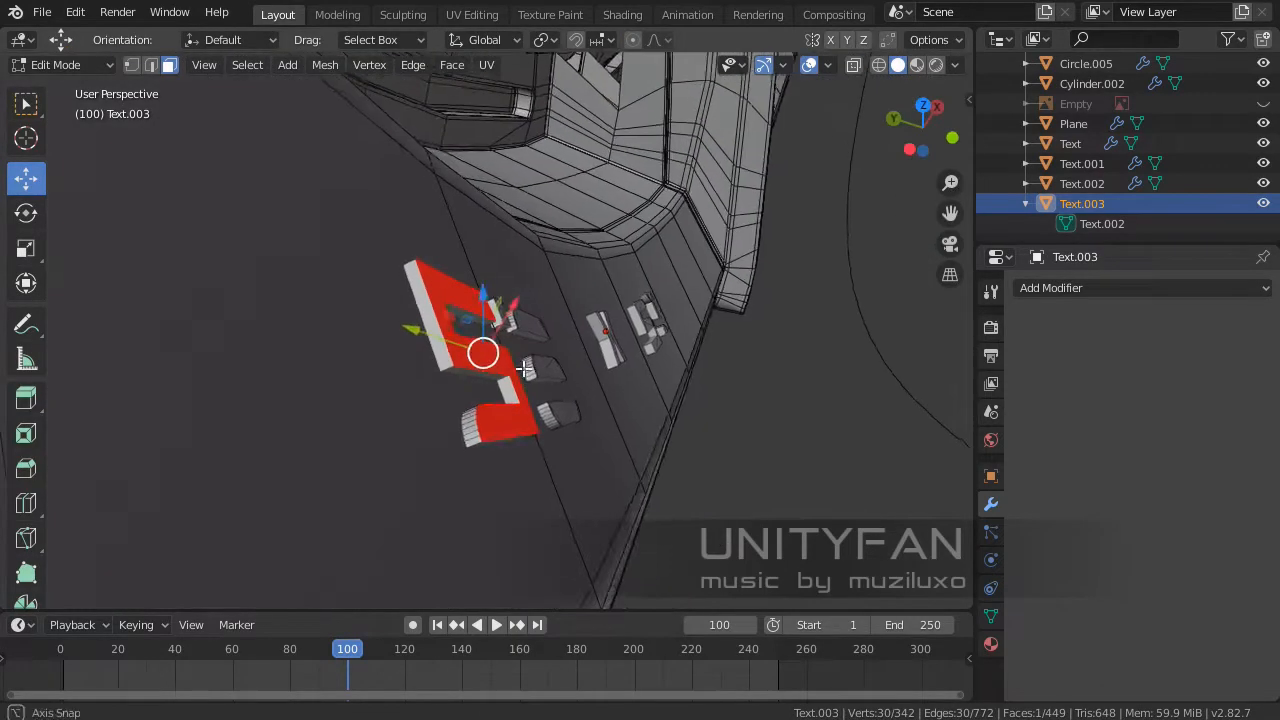
pyautogui.scroll(2, 540, 365)
pyautogui.moveTo(429, 340); pyautogui.dragTo(598, 356)
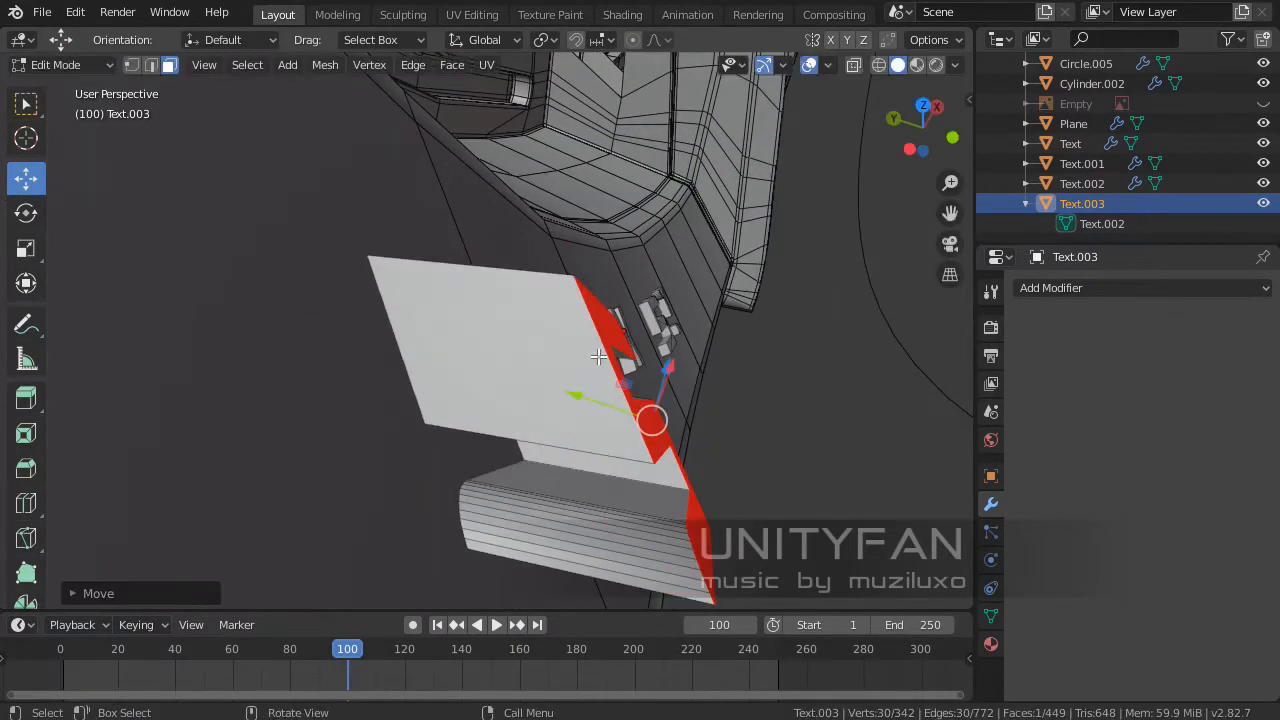
pyautogui.hotkey('ctrl', 'z')
# - Examine the lettering and the panel surface around it from close up and from several angles
pyautogui.moveTo(602, 366); pyautogui.dragTo(580, 431, button='middle')
pyautogui.scroll(-4, 590, 416)
pyautogui.scroll(7, 540, 300)
pyautogui.scroll(1, 580, 431)
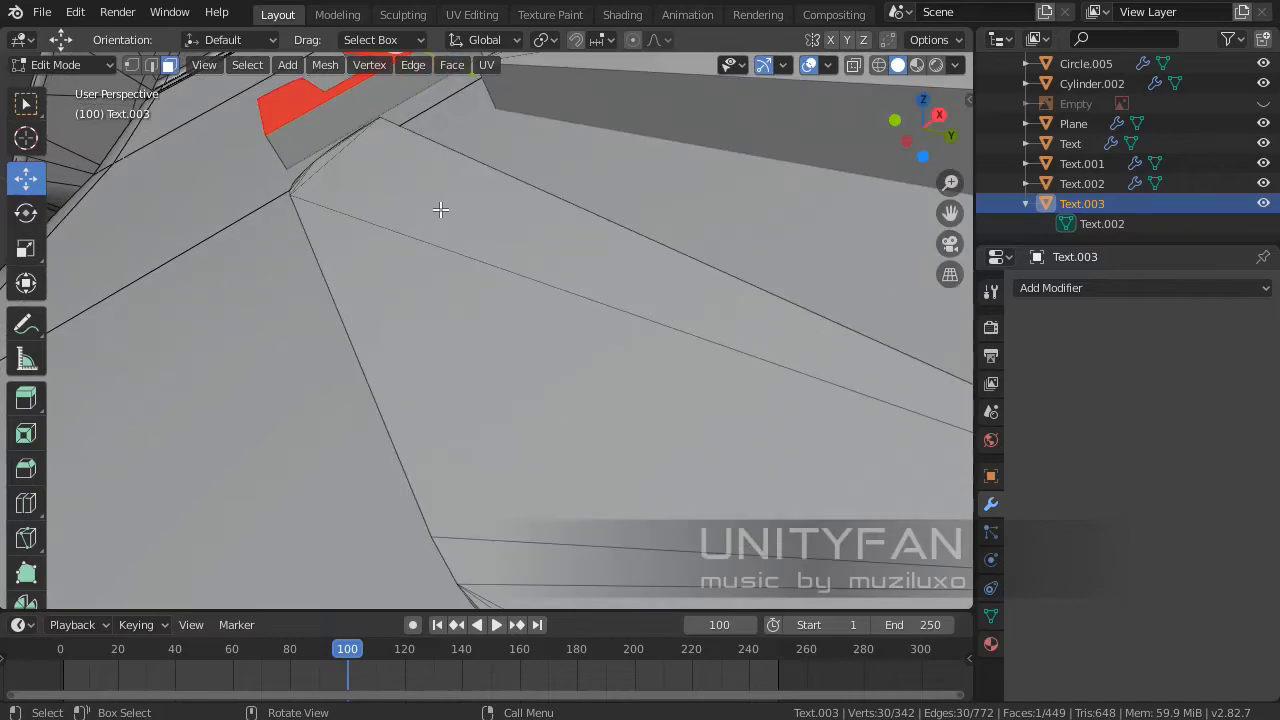
pyautogui.click(440, 209)
pyautogui.moveTo(440, 209); pyautogui.dragTo(660, 440, button='middle')
pyautogui.scroll(4, 460, 289)
pyautogui.scroll(-7, 460, 289)
pyautogui.keyDown('shift'); pyautogui.moveTo(660, 440); pyautogui.dragTo(314, 152, button='middle'); pyautogui.keyUp('shift')
pyautogui.press('a')
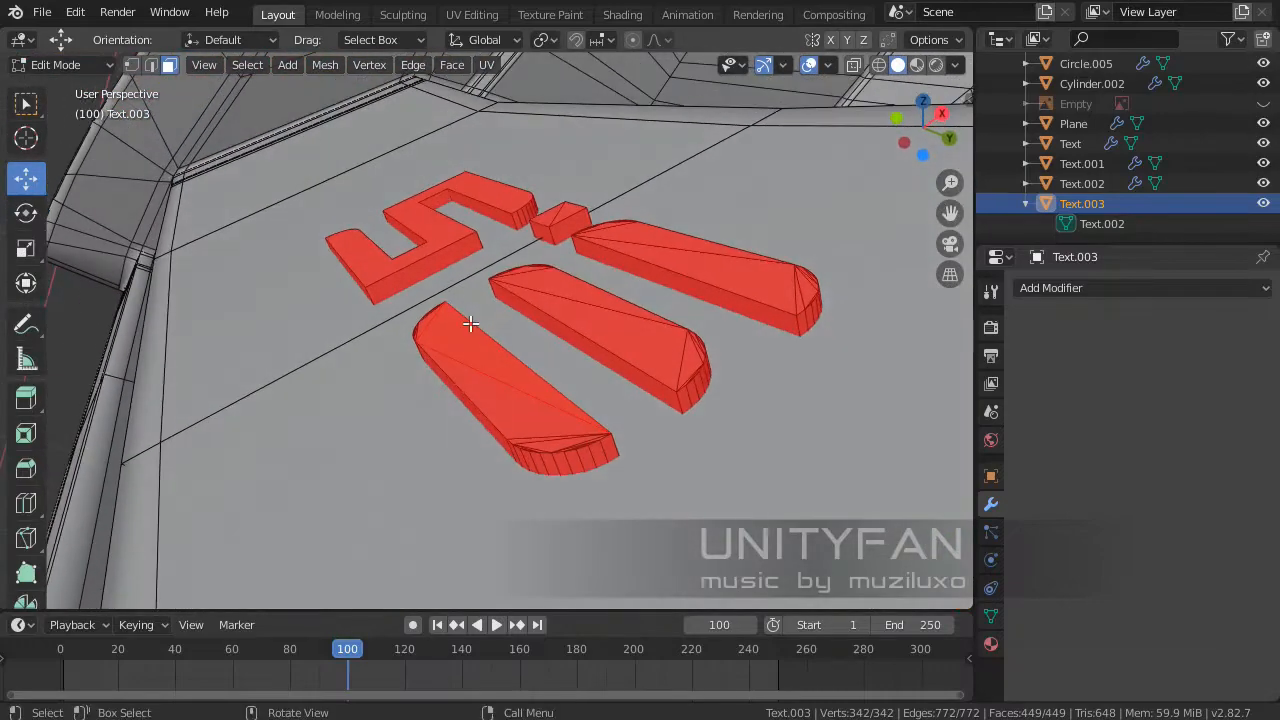
# - Select the side-wall face loops of the three rounded bars beside the large letter
pyautogui.moveTo(471, 326); pyautogui.dragTo(477, 444, button='middle')
pyautogui.keyDown('alt'); pyautogui.click(377, 366); pyautogui.keyUp('alt')
pyautogui.keyDown('alt'); pyautogui.click(323, 341); pyautogui.keyUp('alt')
pyautogui.keyDown('alt'); pyautogui.keyDown('shift'); pyautogui.click(477, 368); pyautogui.keyUp('shift'); pyautogui.keyUp('alt')
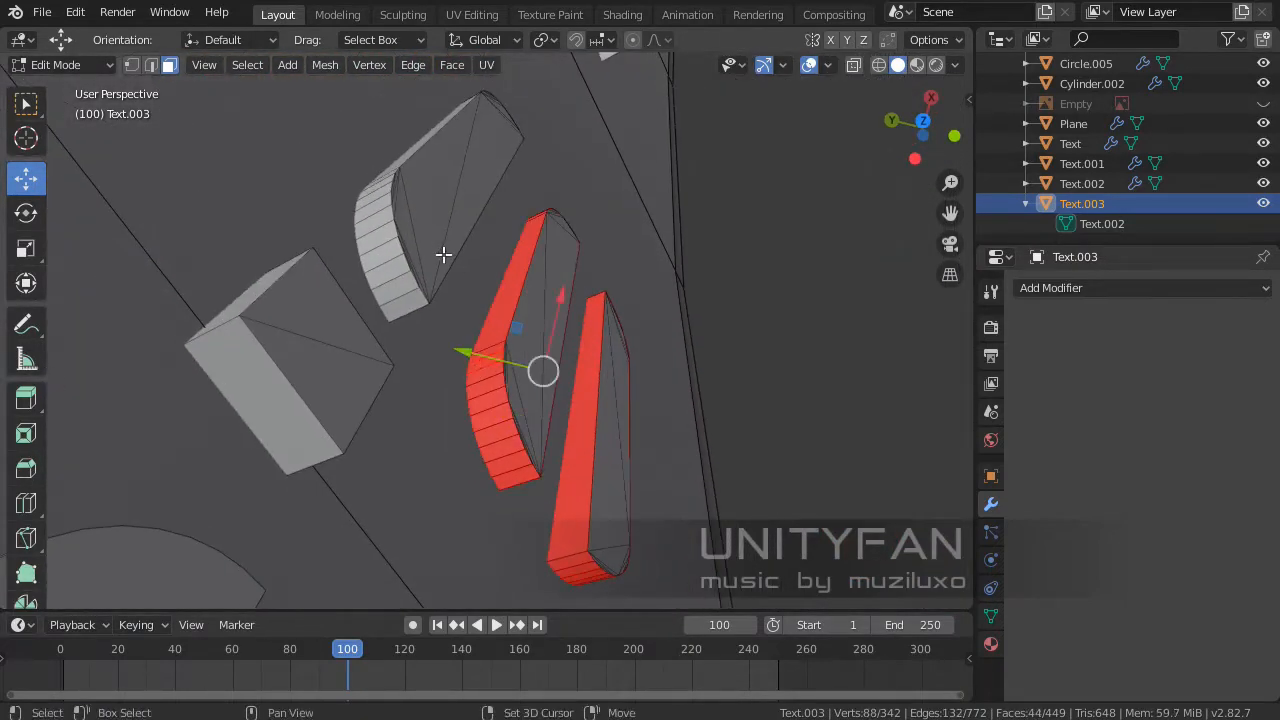
pyautogui.moveTo(443, 254); pyautogui.dragTo(451, 217, button='middle')
pyautogui.keyDown('alt'); pyautogui.keyDown('shift'); pyautogui.click(491, 354); pyautogui.keyUp('shift'); pyautogui.keyUp('alt')
# - Add the side-wall face loops of both halves of the X to the selection
pyautogui.scroll(-5, 484, 187)
pyautogui.scroll(5, 451, 217)
pyautogui.keyDown('alt'); pyautogui.keyDown('shift'); pyautogui.click(388, 166); pyautogui.keyUp('shift'); pyautogui.keyUp('alt')
pyautogui.scroll(-5, 388, 166)
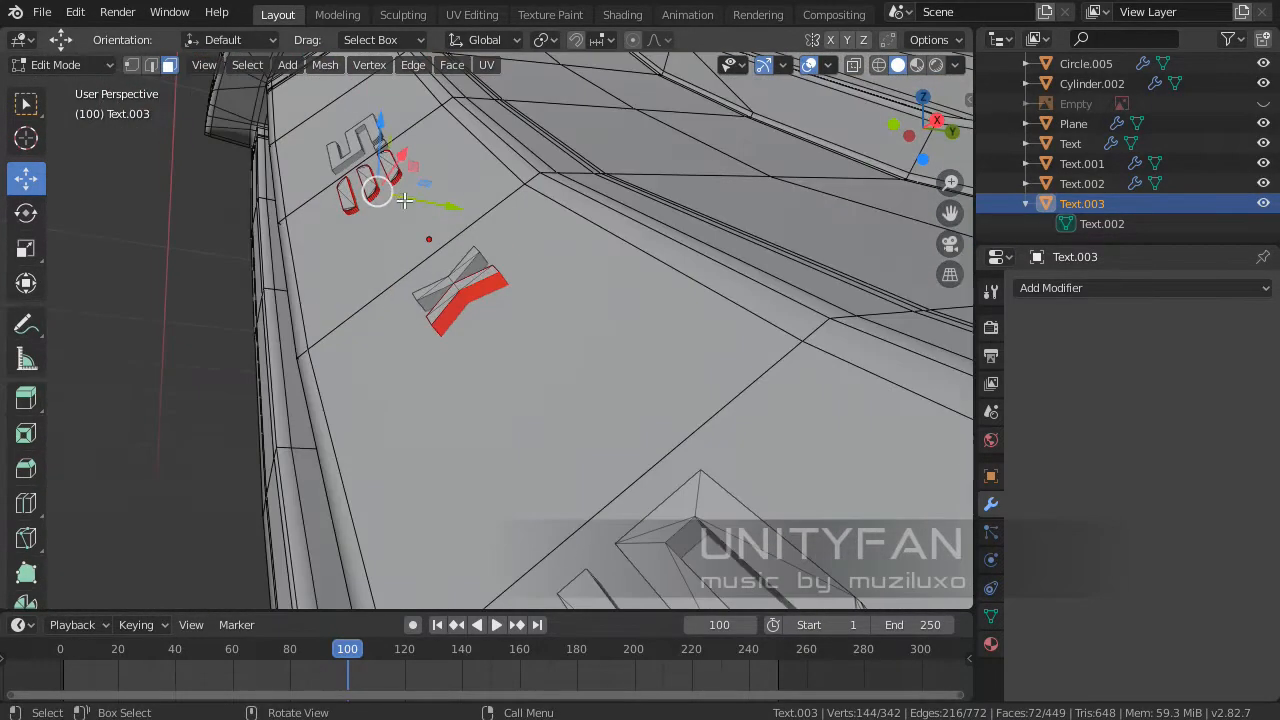
pyautogui.scroll(5, 419, 231)
pyautogui.keyDown('alt'); pyautogui.keyDown('shift'); pyautogui.click(328, 278); pyautogui.keyUp('shift'); pyautogui.keyUp('alt')
pyautogui.scroll(-6, 374, 289)
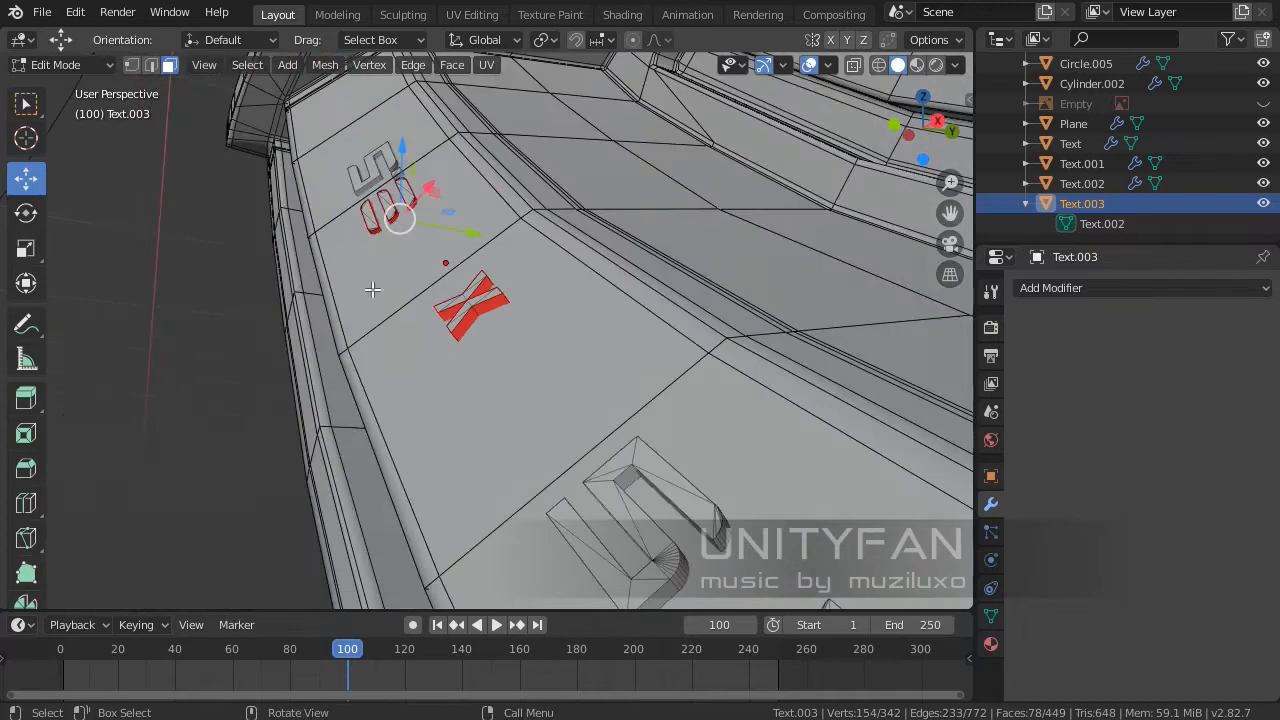
# - Add the side walls of the characters after the X and of the large letter to the selection
pyautogui.keyDown('shift'); pyautogui.moveTo(560, 410); pyautogui.dragTo(503, 300, button='middle'); pyautogui.keyUp('shift')
pyautogui.scroll(3, 470, 295)
pyautogui.keyDown('alt'); pyautogui.keyDown('shift'); pyautogui.click(460, 287); pyautogui.keyUp('shift'); pyautogui.keyUp('alt')
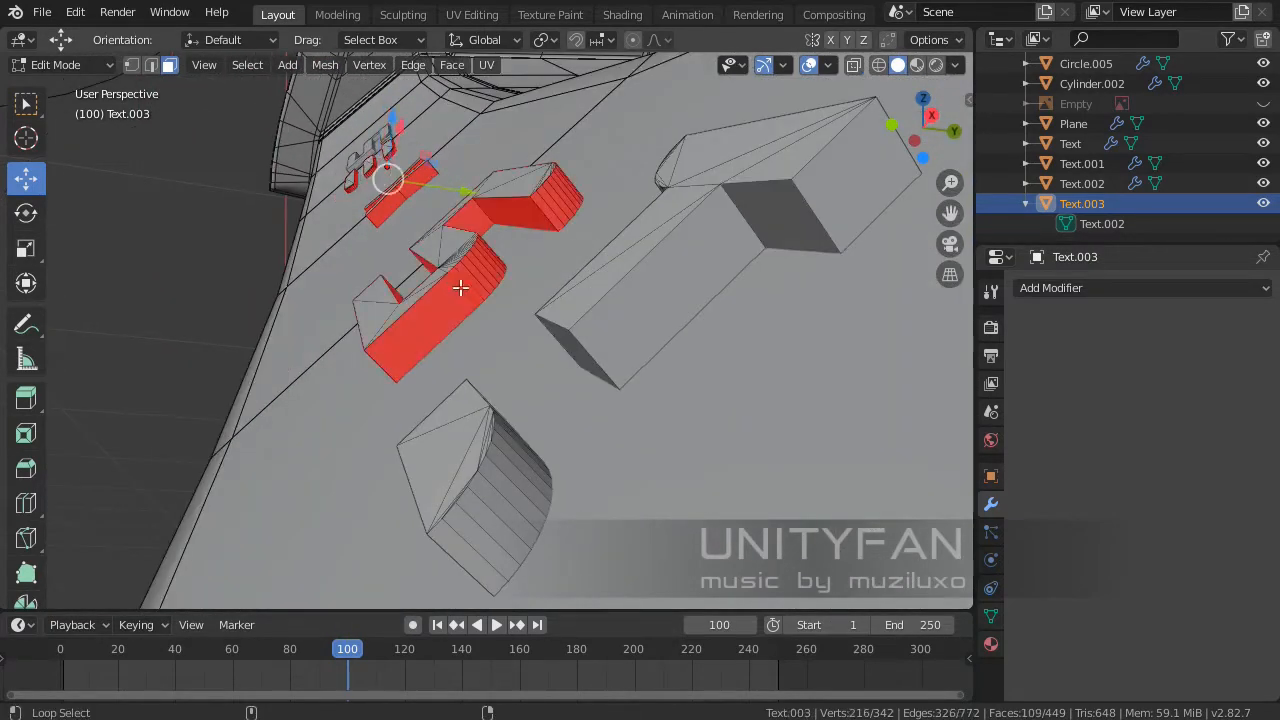
pyautogui.keyDown('alt'); pyautogui.keyDown('shift'); pyautogui.click(594, 350); pyautogui.keyUp('shift'); pyautogui.keyUp('alt')
pyautogui.keyDown('alt'); pyautogui.keyDown('shift'); pyautogui.click(526, 470); pyautogui.keyUp('shift'); pyautogui.keyUp('alt')
pyautogui.scroll(-6, 529, 469)
pyautogui.moveTo(529, 469); pyautogui.dragTo(514, 391, button='middle')
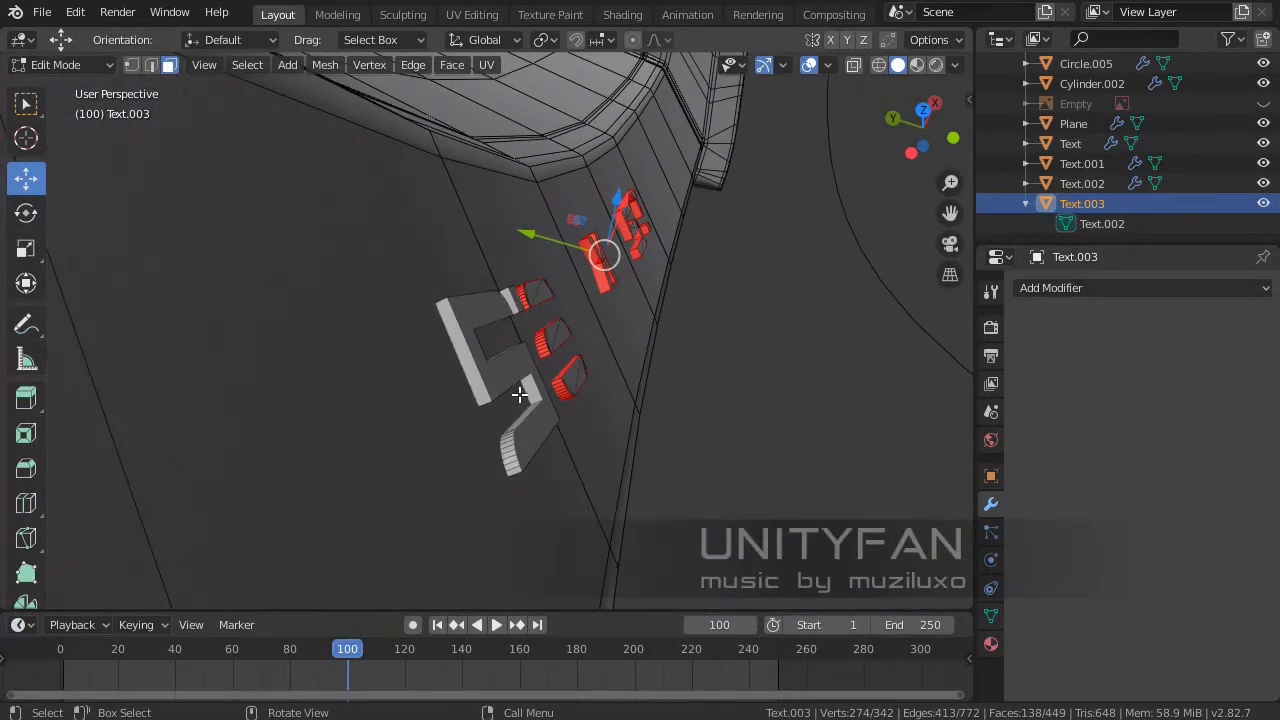
pyautogui.scroll(1, 514, 391)
pyautogui.keyDown('alt'); pyautogui.keyDown('shift'); pyautogui.click(516, 510); pyautogui.keyUp('shift'); pyautogui.keyUp('alt')
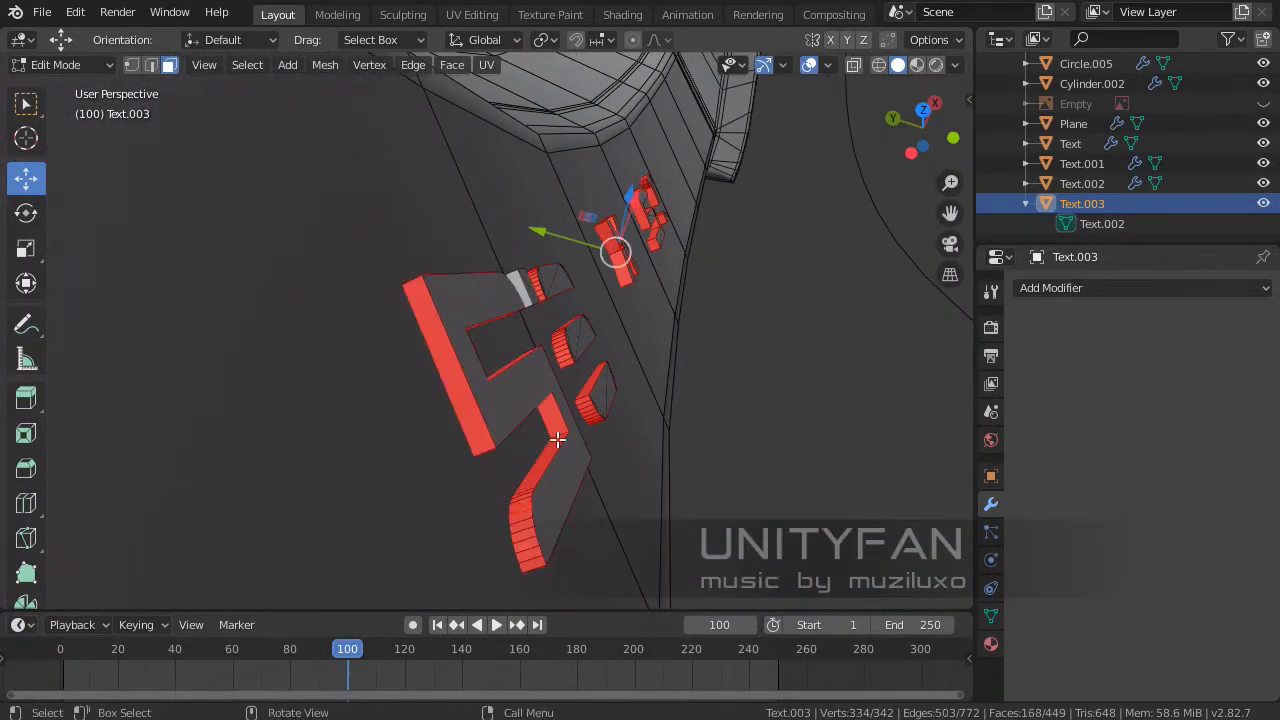
# - Hide the selected side walls and the small block's side walls, and delete all remaining front and back faces
pyautogui.press('h')
pyautogui.moveTo(558, 427); pyautogui.dragTo(573, 374, button='middle')
pyautogui.keyDown('alt'); pyautogui.click(628, 523); pyautogui.keyUp('alt')
pyautogui.press('h')
pyautogui.scroll(-3, 626, 394)
pyautogui.press('a')
pyautogui.press('x')
pyautogui.click(624, 391)
# - Reveal the hidden side walls of the lettering and return to Object Mode with nothing selected
pyautogui.press('Tab')
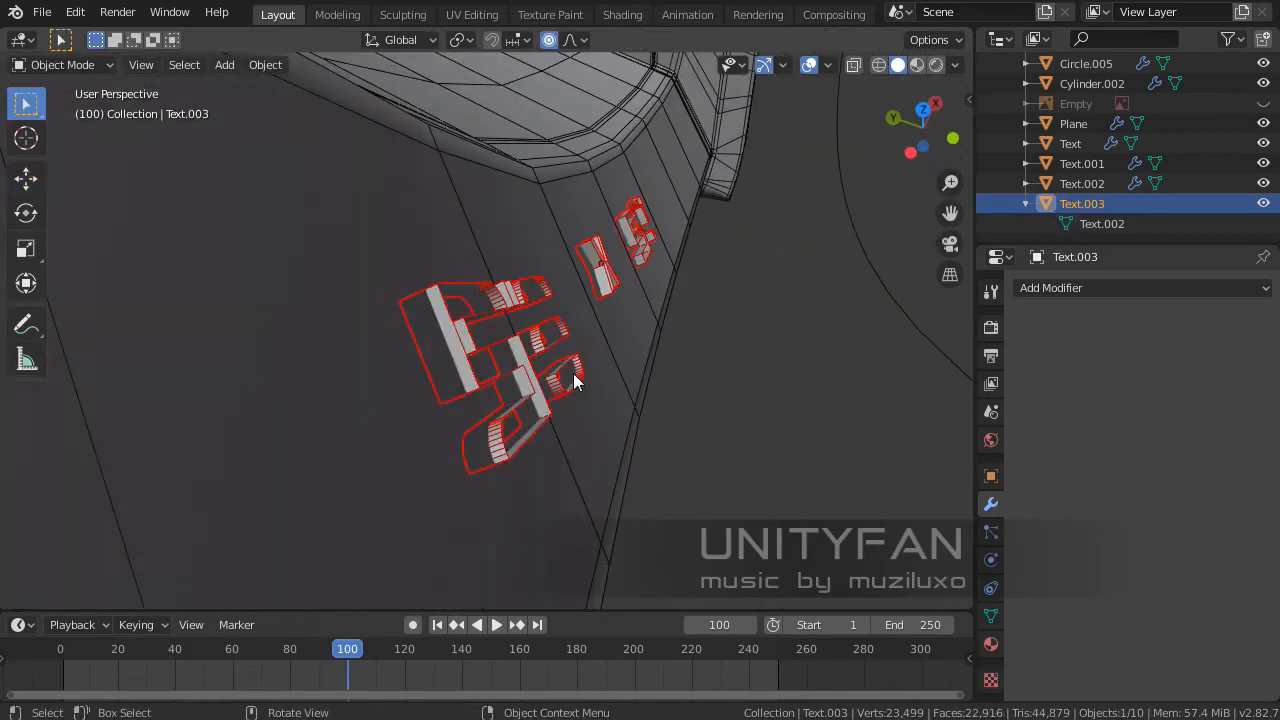
pyautogui.press('Tab')
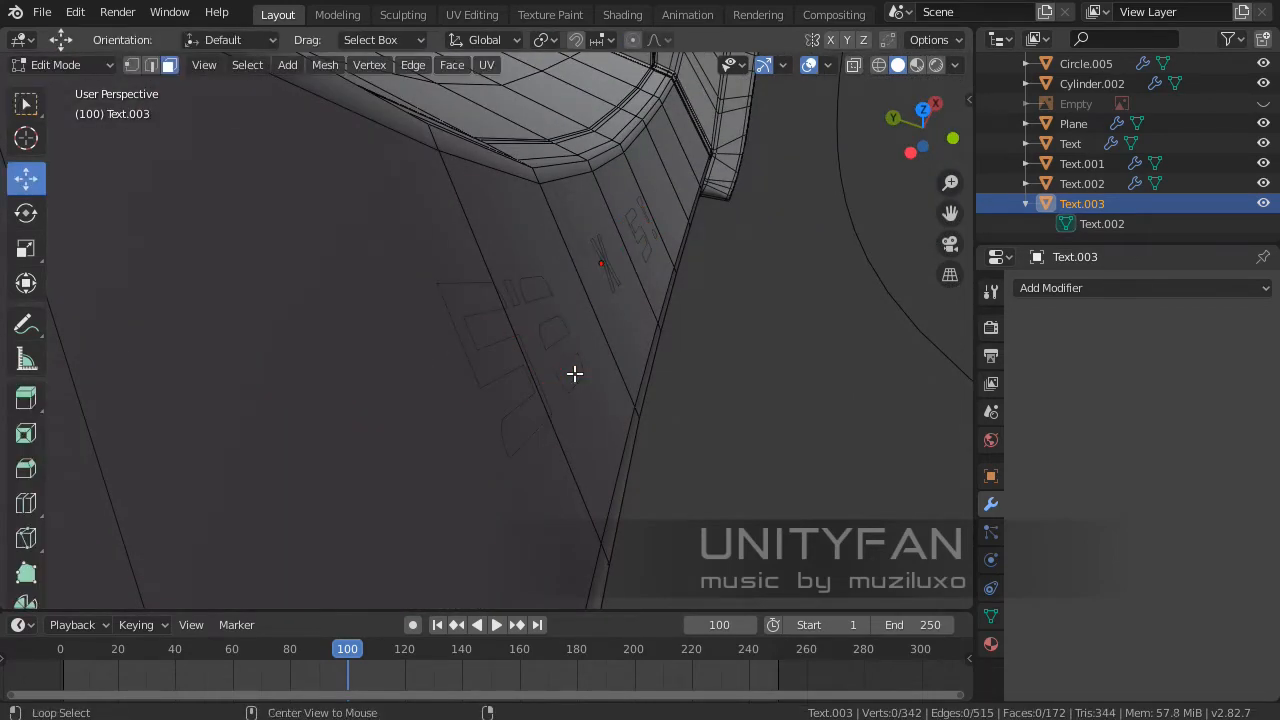
pyautogui.hotkey('alt', 'h')
pyautogui.press('Tab')
pyautogui.moveTo(569, 369); pyautogui.dragTo(750, 496, button='middle')
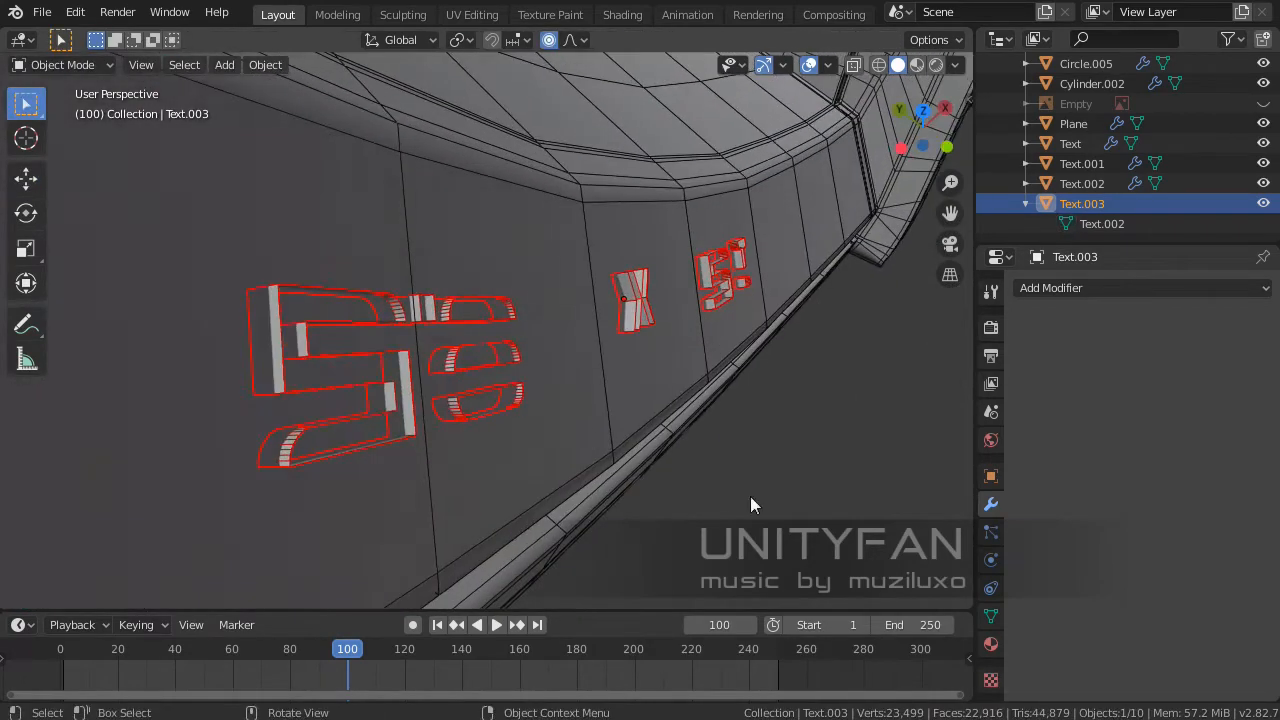
pyautogui.click(750, 496)
pyautogui.moveTo(632, 440); pyautogui.dragTo(475, 276, button='middle')
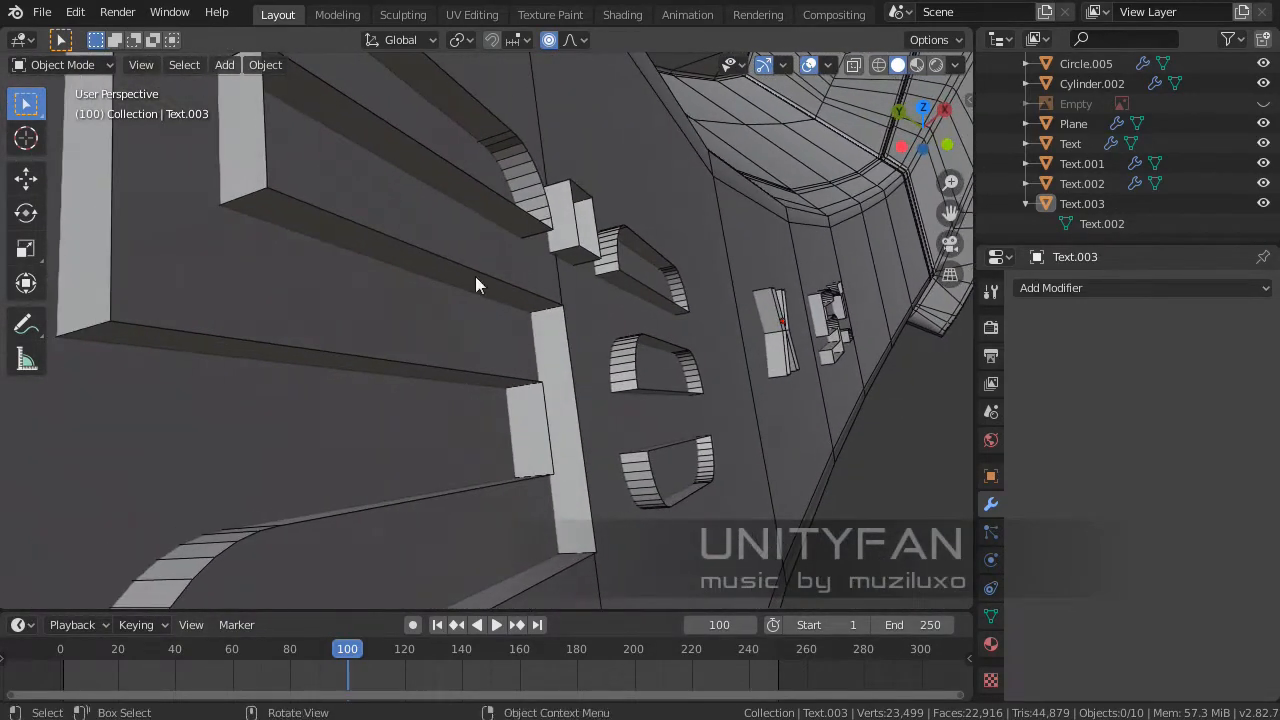
# - Edit the lettering mesh in edge selection and fill the large 5's front outline with a single face
pyautogui.click(556, 427)
pyautogui.press('Tab')
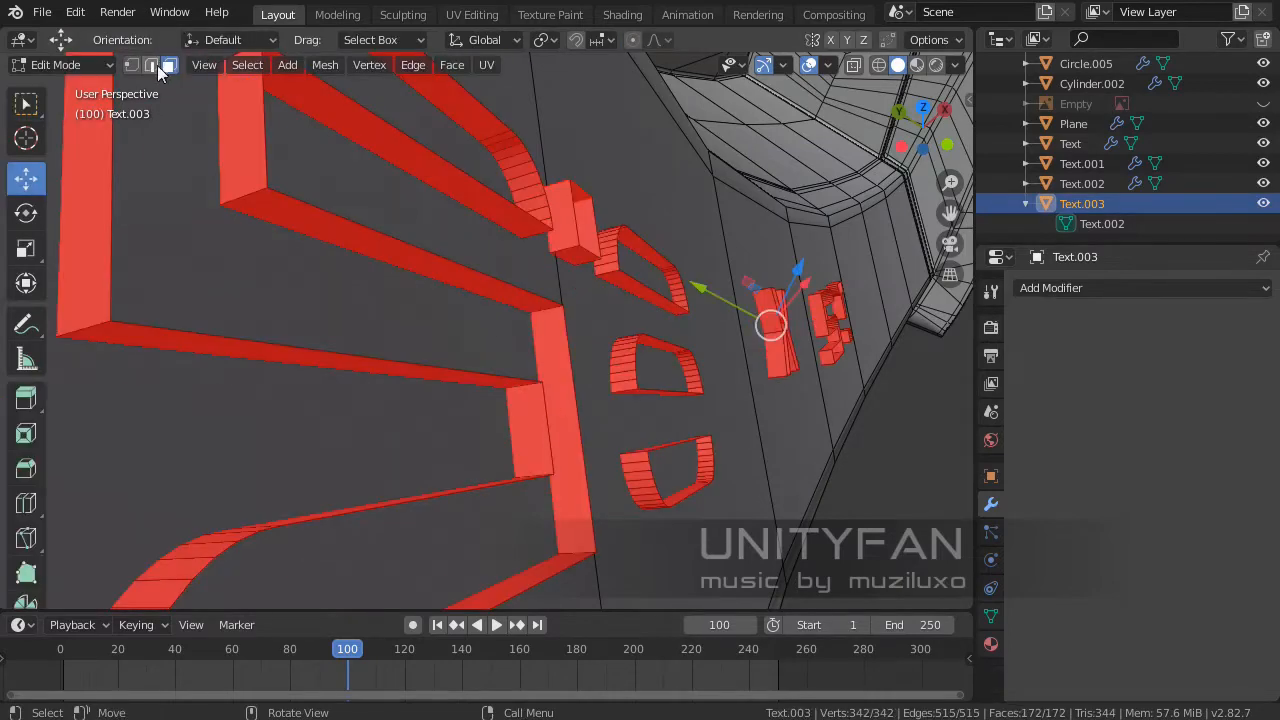
pyautogui.click(157, 65)
pyautogui.click(556, 401)
pyautogui.keyDown('alt'); pyautogui.click(578, 430); pyautogui.keyUp('alt')
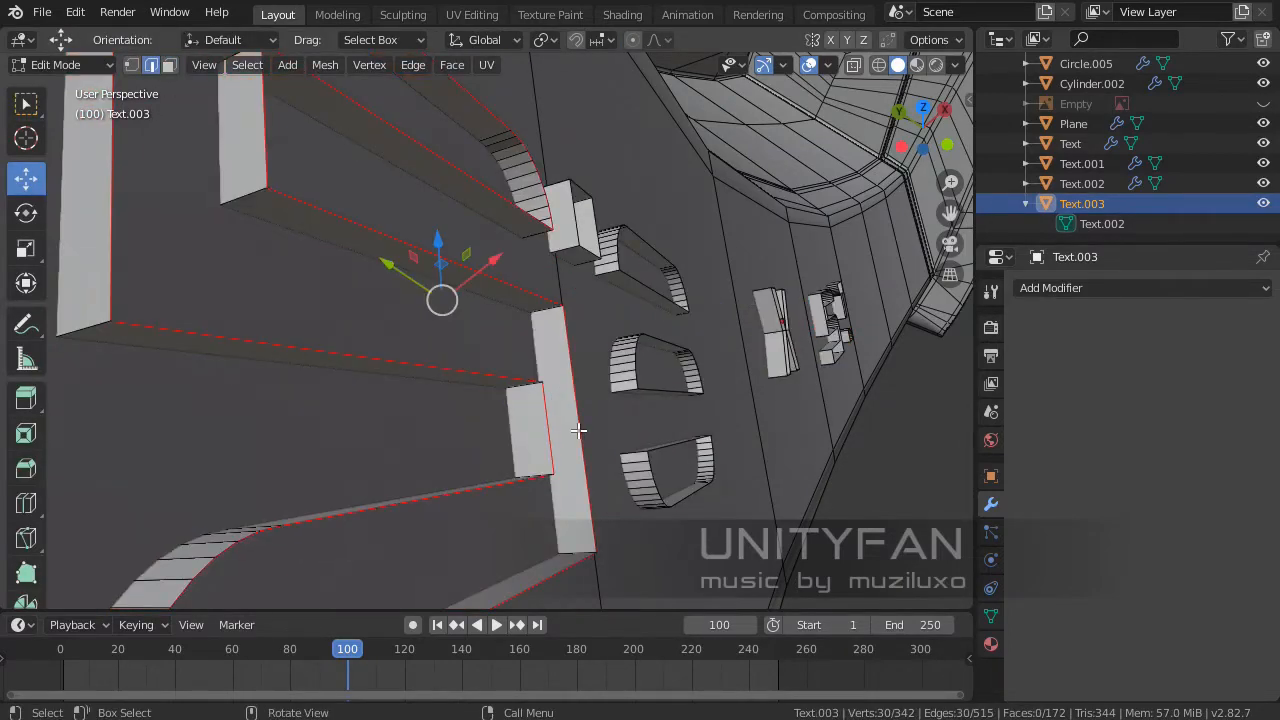
pyautogui.moveTo(571, 428); pyautogui.dragTo(530, 422, button='middle')
pyautogui.scroll(4, 530, 422)
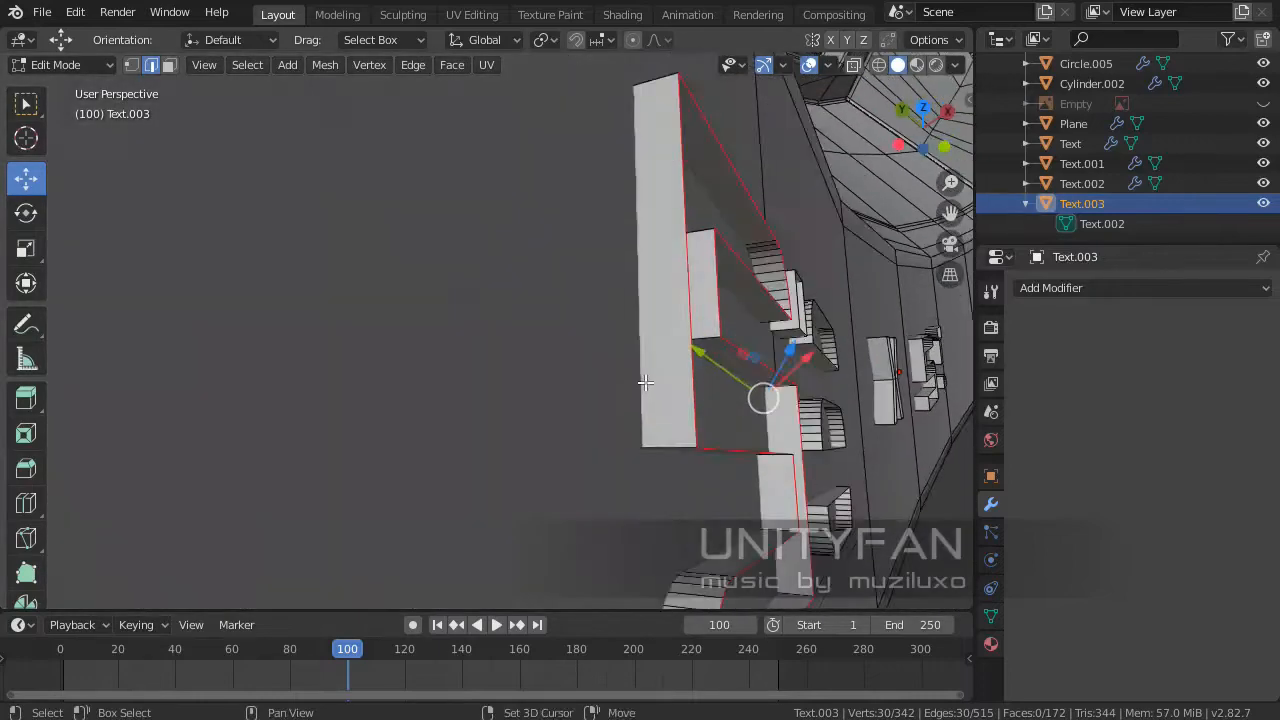
pyautogui.keyDown('shift'); pyautogui.moveTo(643, 380); pyautogui.dragTo(523, 266, button='middle'); pyautogui.keyUp('shift')
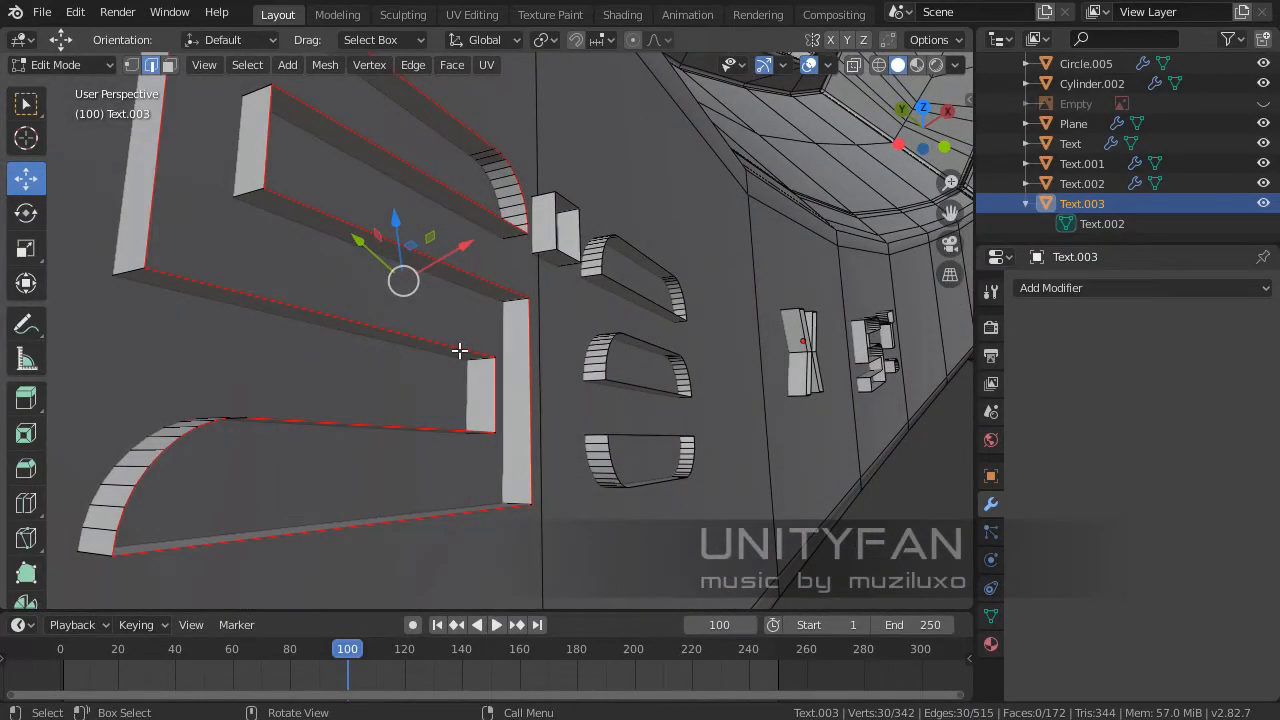
pyautogui.press('f')
# - Fill the front outlines of the small block and the three curved bars beside it with single faces
pyautogui.scroll(6, 446, 360)
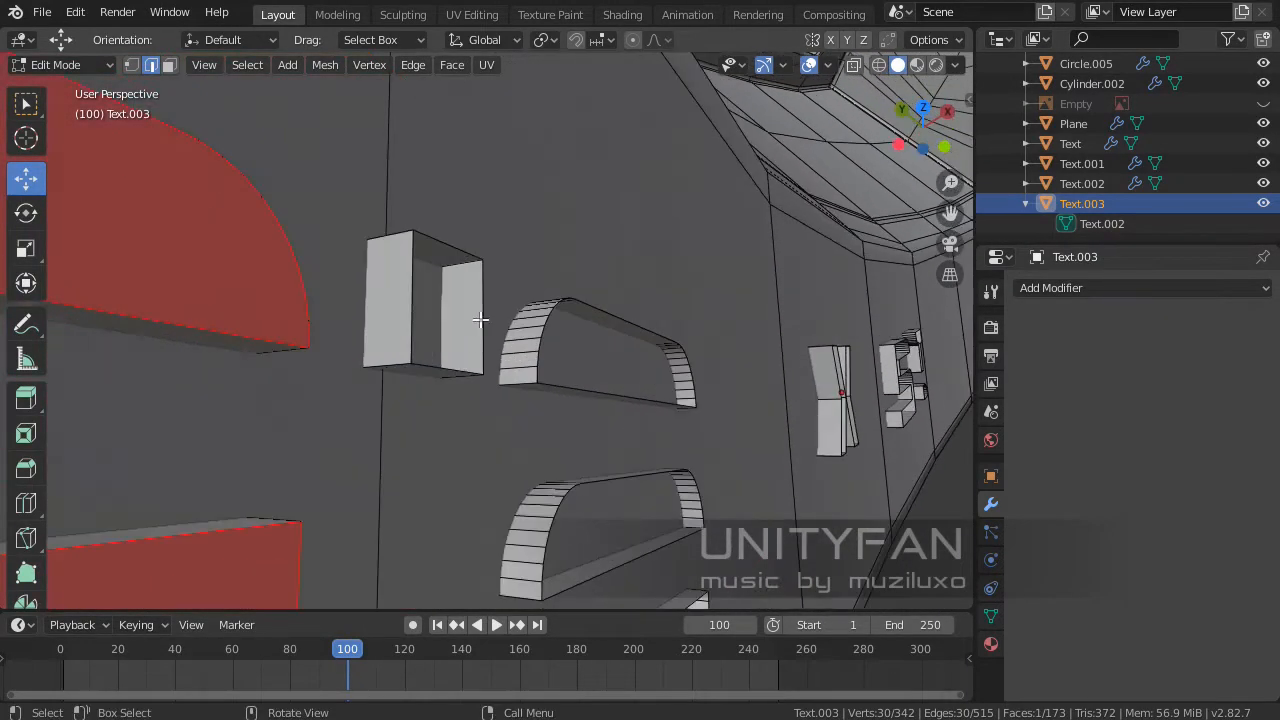
pyautogui.keyDown('alt'); pyautogui.click(446, 354); pyautogui.keyUp('alt')
pyautogui.press('f')
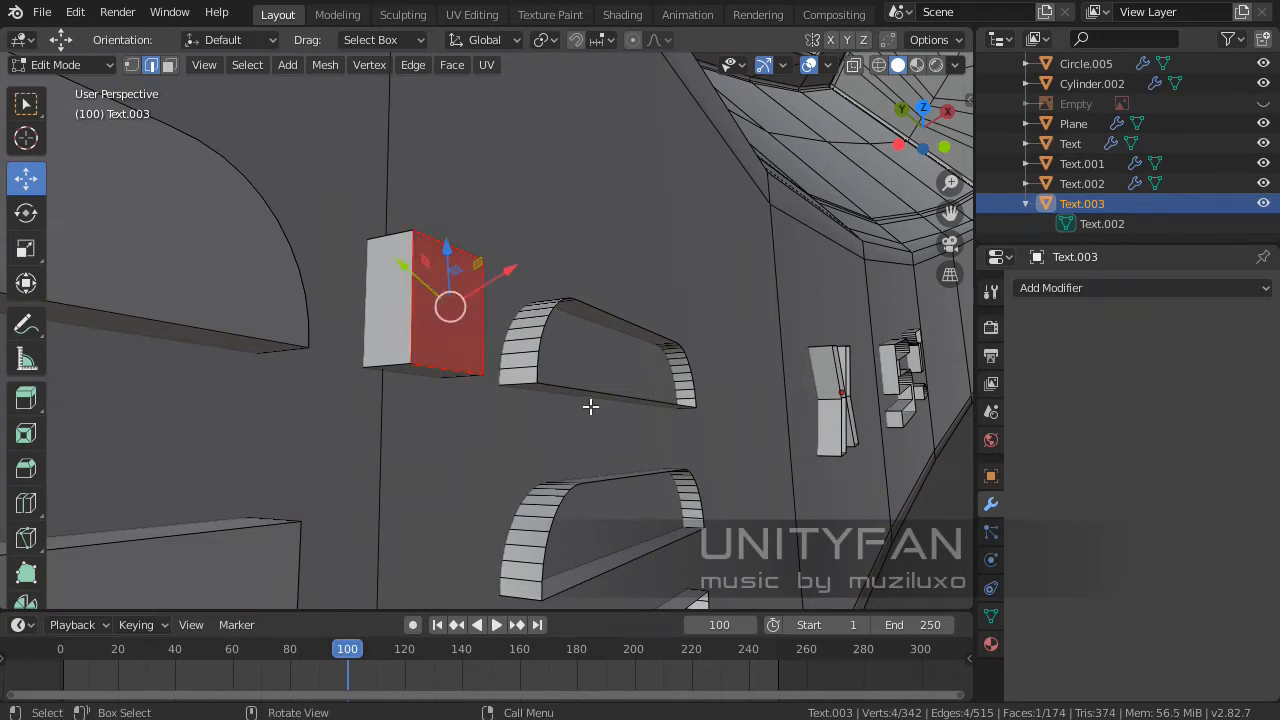
pyautogui.keyDown('shift'); pyautogui.moveTo(589, 403); pyautogui.dragTo(512, 346, button='middle'); pyautogui.keyUp('shift')
pyautogui.keyDown('alt'); pyautogui.click(528, 331); pyautogui.keyUp('alt')
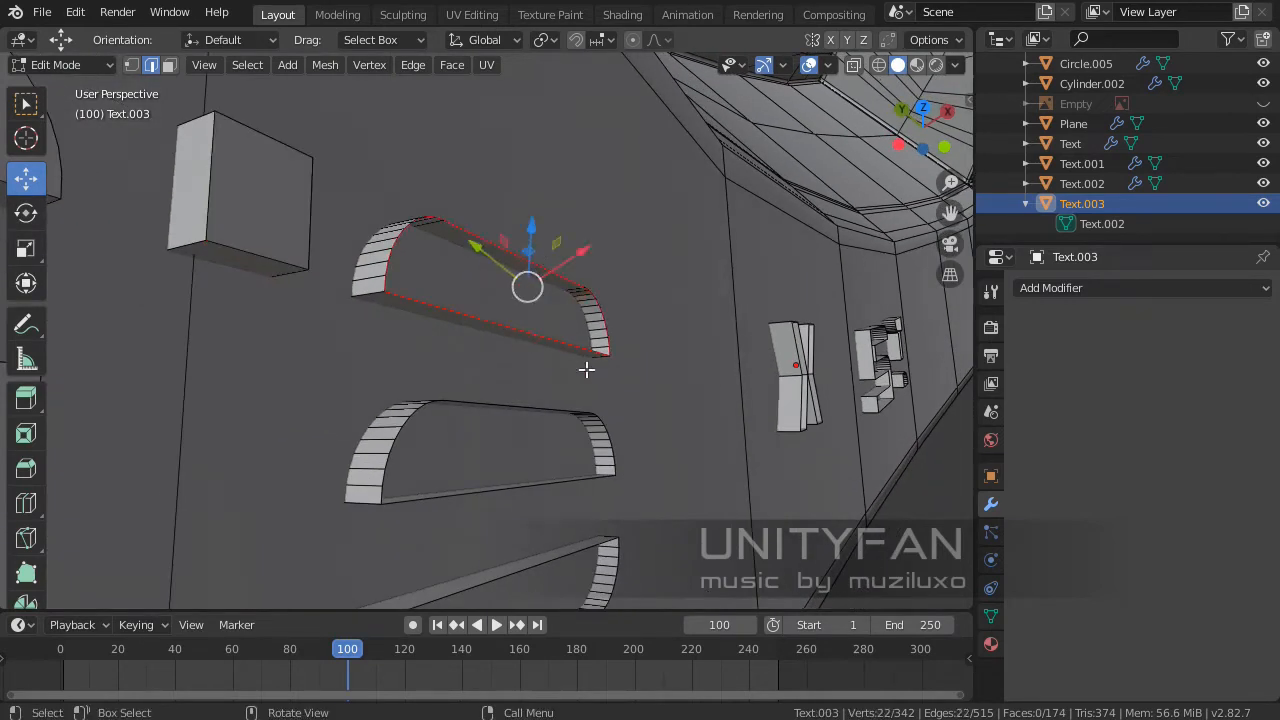
pyautogui.keyDown('shift'); pyautogui.moveTo(585, 465); pyautogui.dragTo(588, 336, button='middle'); pyautogui.keyUp('shift')
pyautogui.keyDown('alt'); pyautogui.click(550, 352); pyautogui.keyUp('alt')
pyautogui.press('f')
pyautogui.click(576, 420)
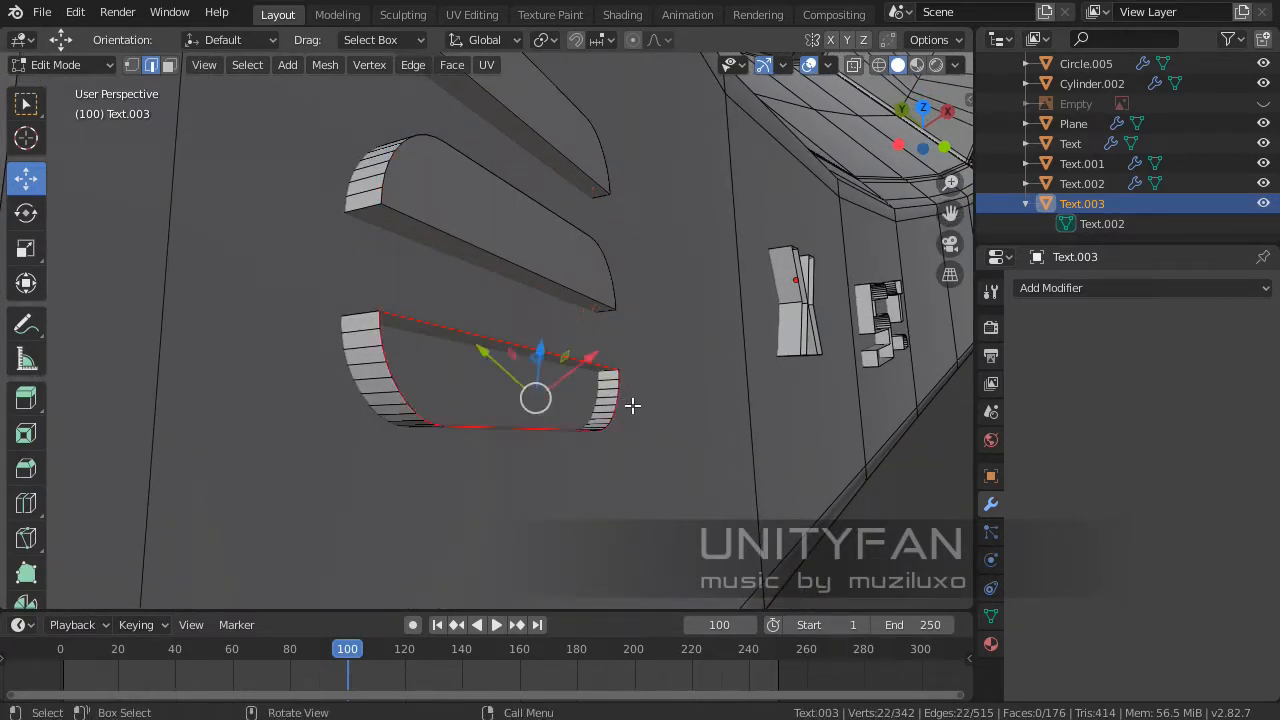
pyautogui.moveTo(632, 405); pyautogui.dragTo(480, 337, button='middle')
# - Fill the front outlines of both halves of the X with one face each
pyautogui.keyDown('shift'); pyautogui.moveTo(655, 423); pyautogui.dragTo(486, 217, button='middle'); pyautogui.keyUp('shift')
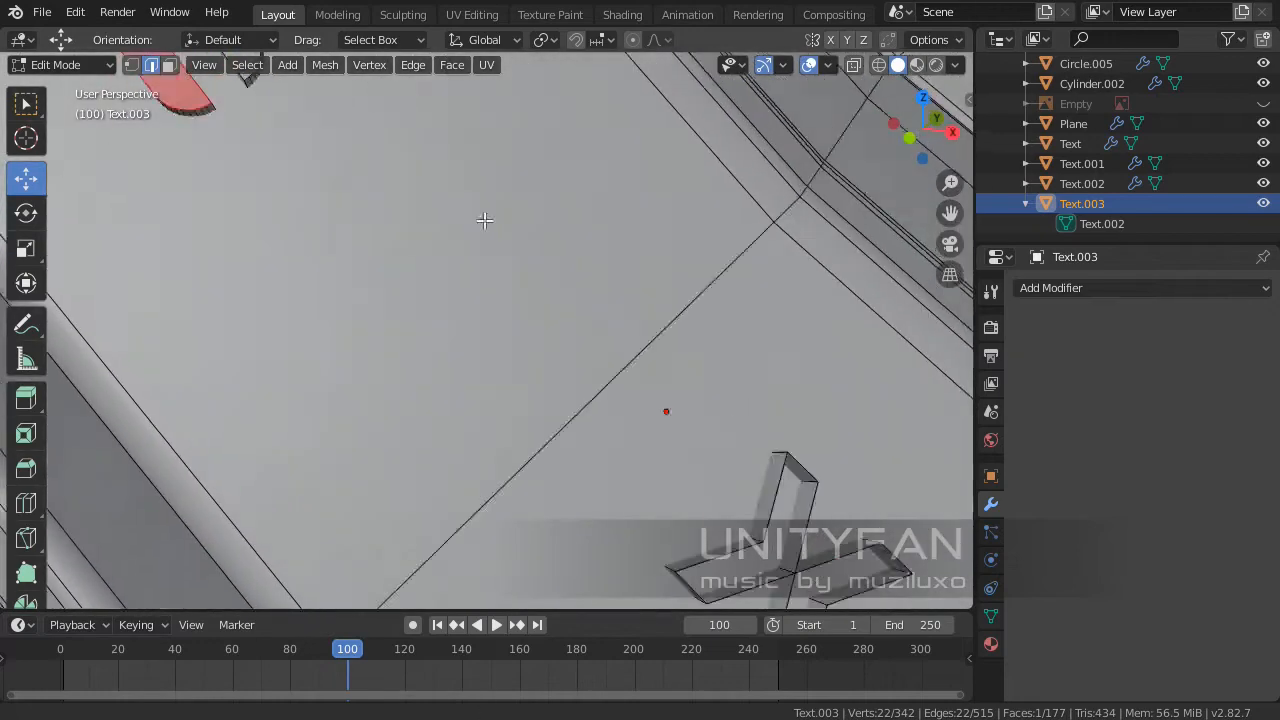
pyautogui.moveTo(625, 480); pyautogui.dragTo(578, 339, button='middle')
pyautogui.scroll(3, 597, 338)
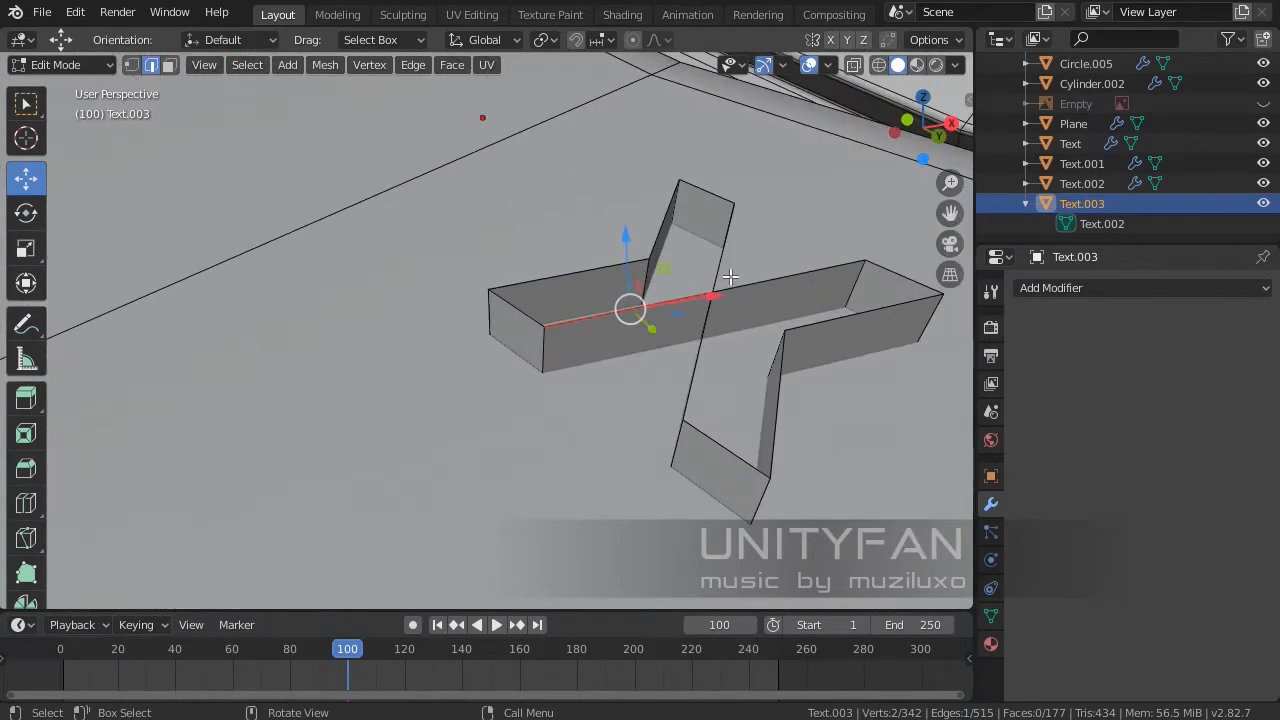
pyautogui.keyDown('shift'); pyautogui.moveTo(742, 355); pyautogui.dragTo(648, 375, button='middle'); pyautogui.keyUp('shift')
pyautogui.press('f')
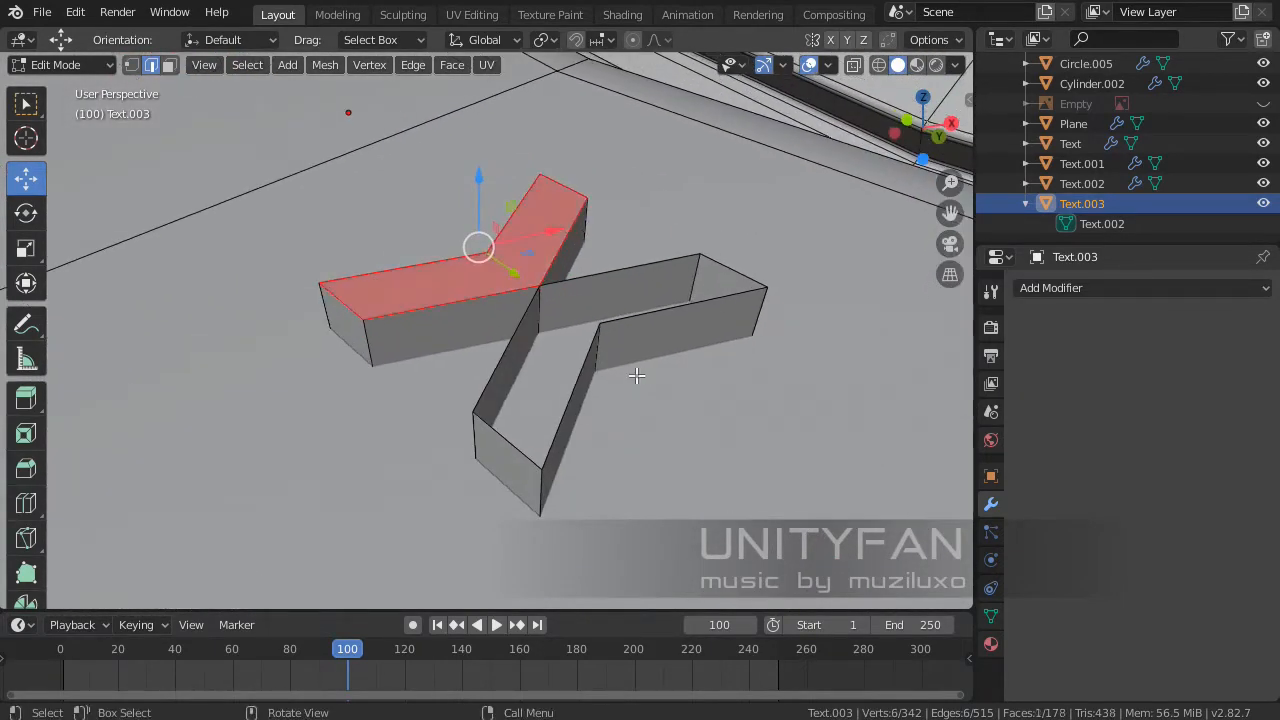
pyautogui.click(657, 314)
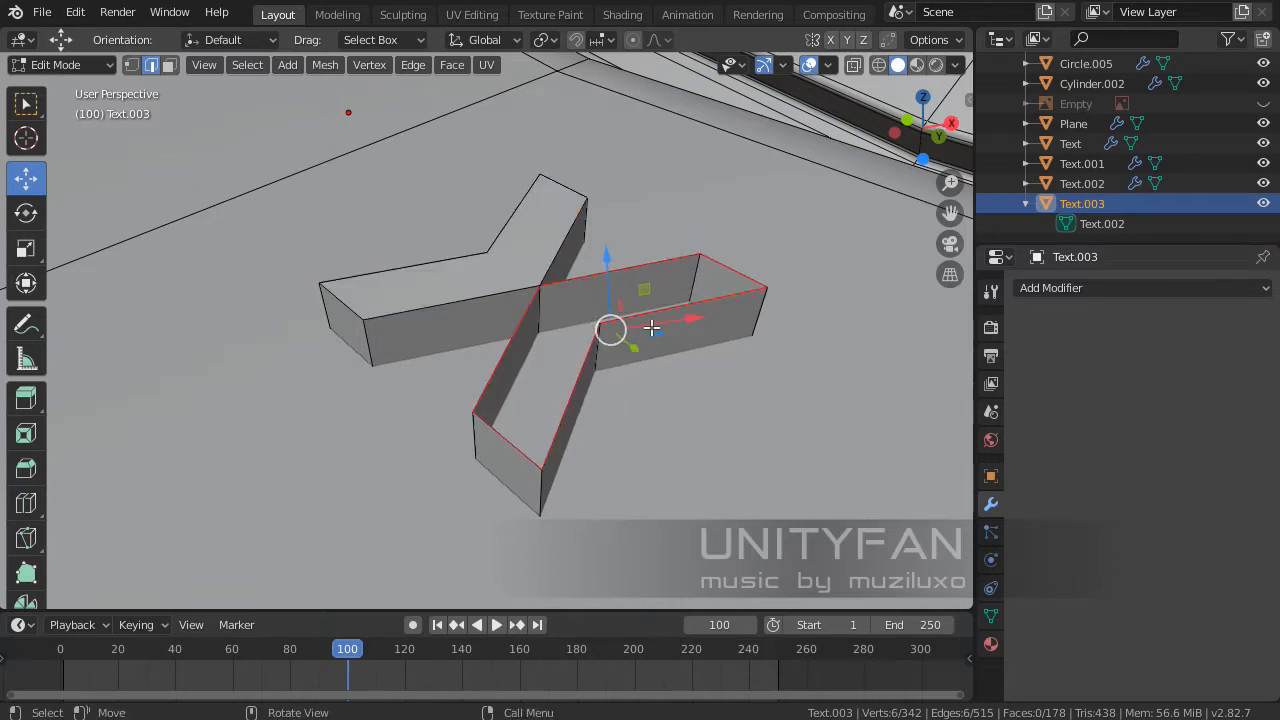
pyautogui.press('f')
# - Fill the front outline of the 5 after the X with a single face
pyautogui.scroll(-5, 651, 329)
pyautogui.keyDown('shift'); pyautogui.moveTo(709, 391); pyautogui.dragTo(573, 297, button='middle'); pyautogui.keyUp('shift')
pyautogui.scroll(-4, 536, 249)
pyautogui.scroll(4, 573, 300)
pyautogui.keyDown('alt'); pyautogui.click(522, 232); pyautogui.keyUp('alt')
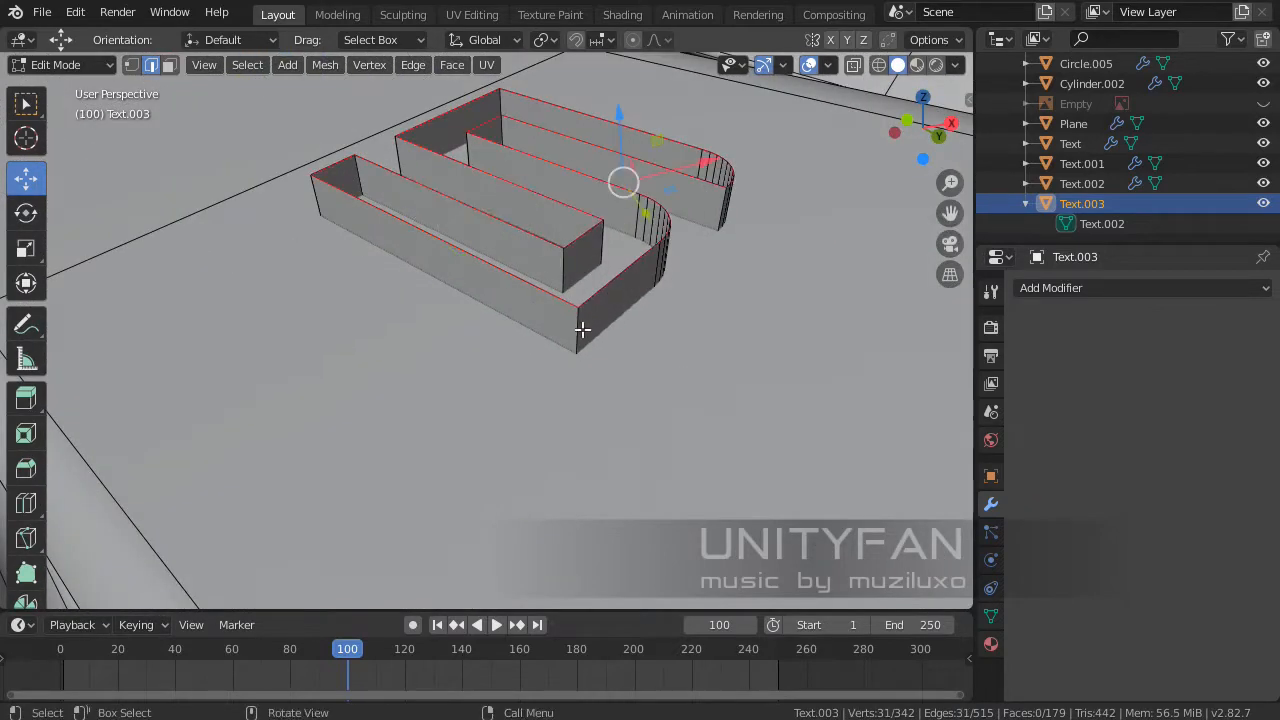
pyautogui.press('f')
# - Fill the front outlines of the exclamation mark's two parts with single faces
pyautogui.scroll(-5, 630, 358)
pyautogui.keyDown('shift'); pyautogui.moveTo(705, 384); pyautogui.dragTo(486, 286, button='middle'); pyautogui.keyUp('shift')
pyautogui.scroll(6, 486, 286)
pyautogui.keyDown('shift'); pyautogui.moveTo(262, 92); pyautogui.dragTo(416, 314, button='middle'); pyautogui.keyUp('shift')
pyautogui.keyDown('alt'); pyautogui.click(431, 396); pyautogui.keyUp('alt')
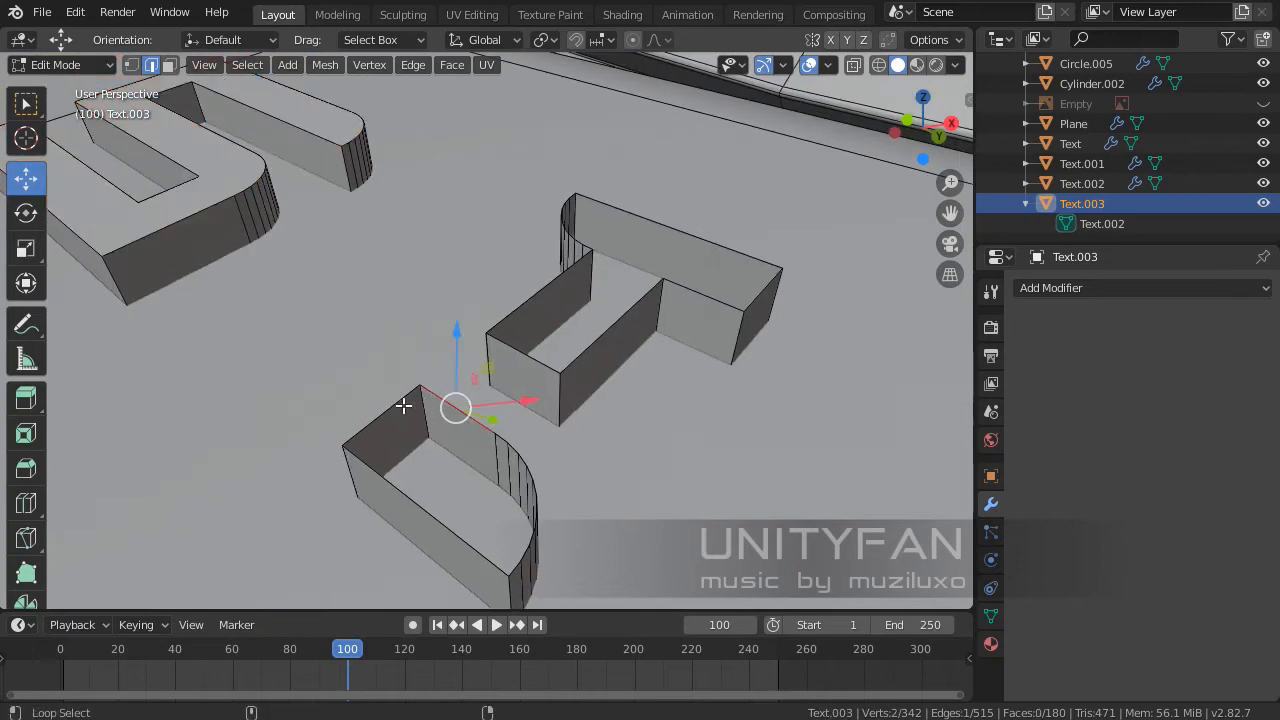
pyautogui.click(612, 322)
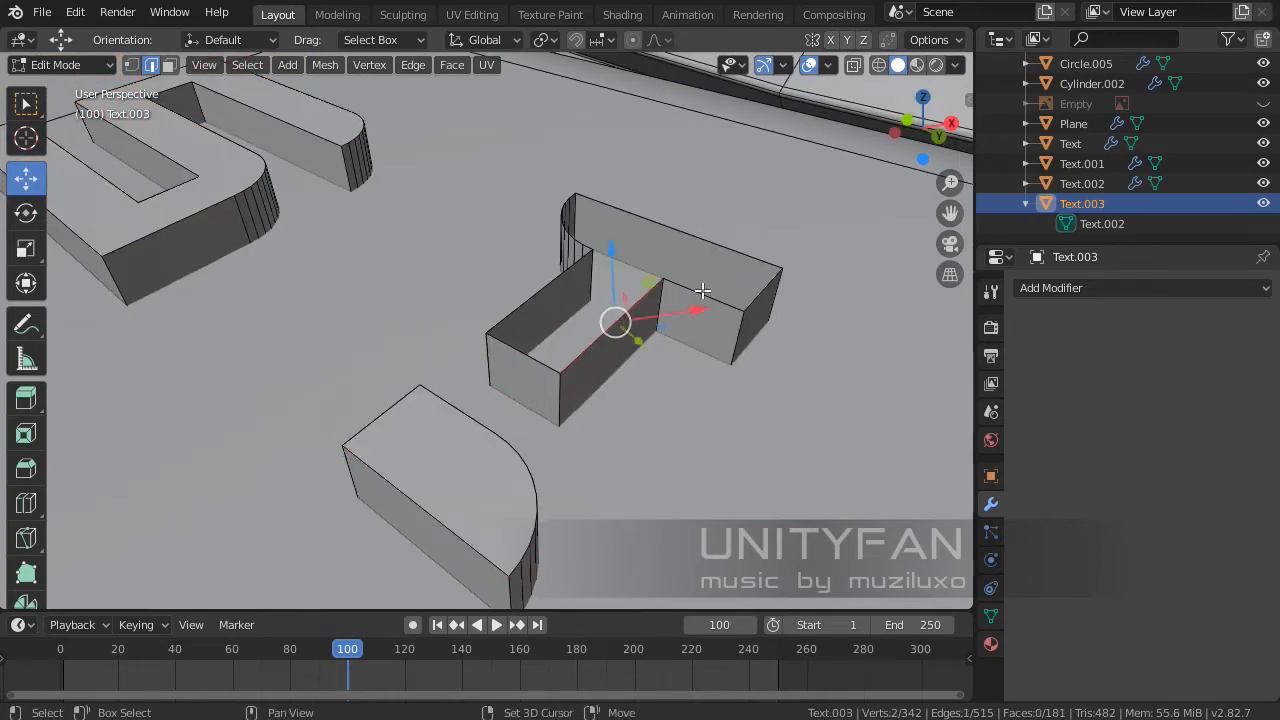
pyautogui.press('f')
# - Examine the faces around the shared corner where the two halves of the X meet
pyautogui.scroll(-6, 717, 349)
pyautogui.moveTo(717, 349); pyautogui.dragTo(620, 420, button='middle')
pyautogui.keyDown('shift'); pyautogui.moveTo(620, 420); pyautogui.dragTo(314, 396, button='middle'); pyautogui.keyUp('shift')
pyautogui.scroll(5, 565, 334)
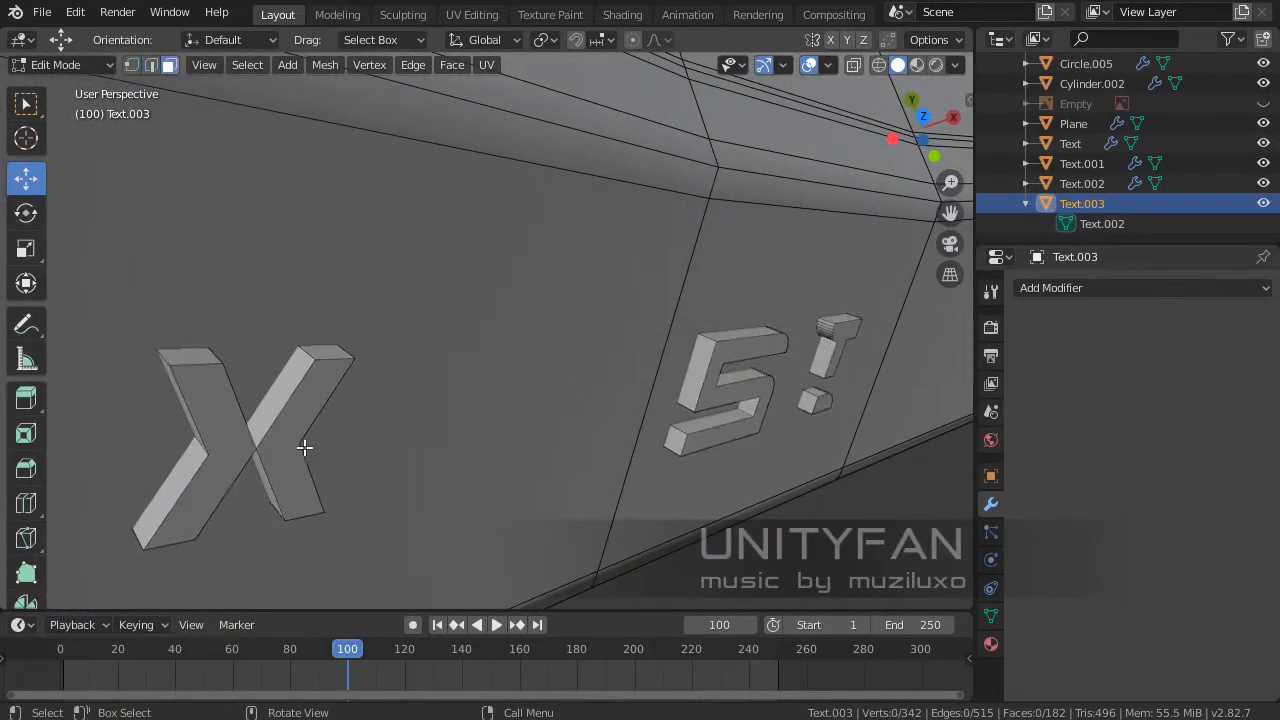
pyautogui.press('KP_Decimal')
pyautogui.moveTo(286, 423); pyautogui.dragTo(556, 226, button='middle')
pyautogui.press('ctrl+KP_Add')
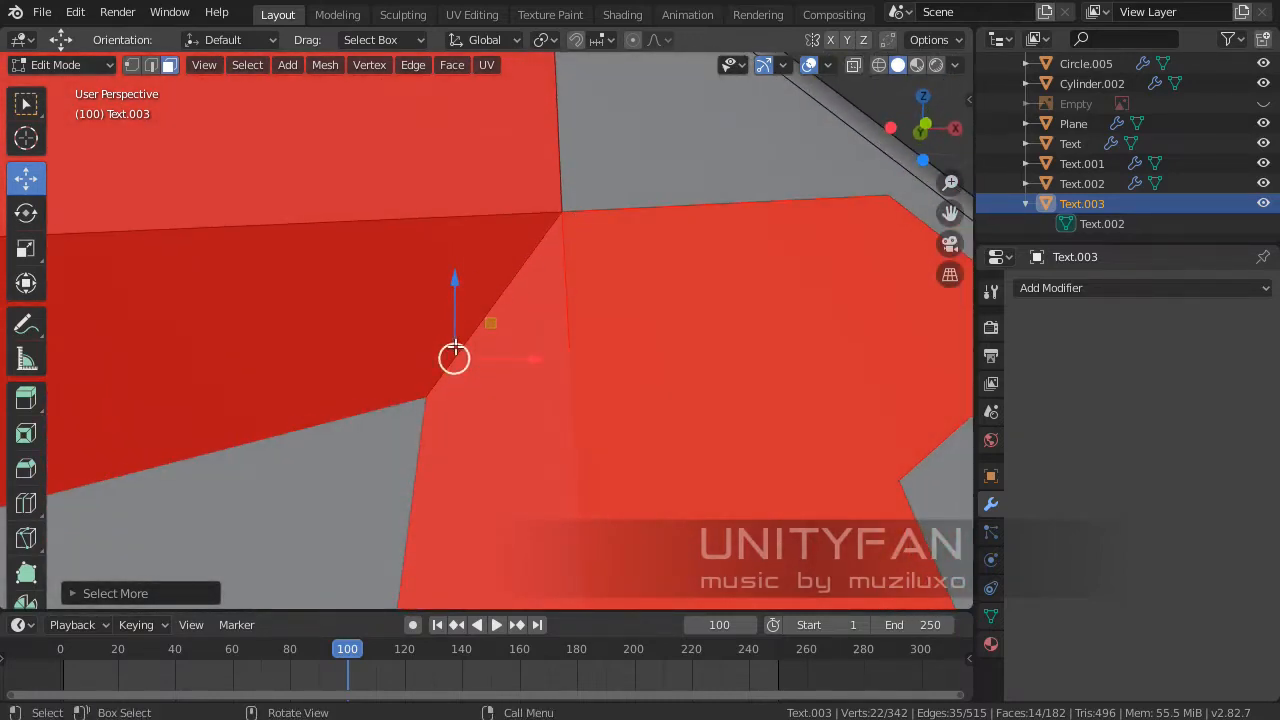
pyautogui.moveTo(502, 289); pyautogui.dragTo(563, 303, button='middle')
pyautogui.scroll(3, 529, 368)
pyautogui.click(550, 325)
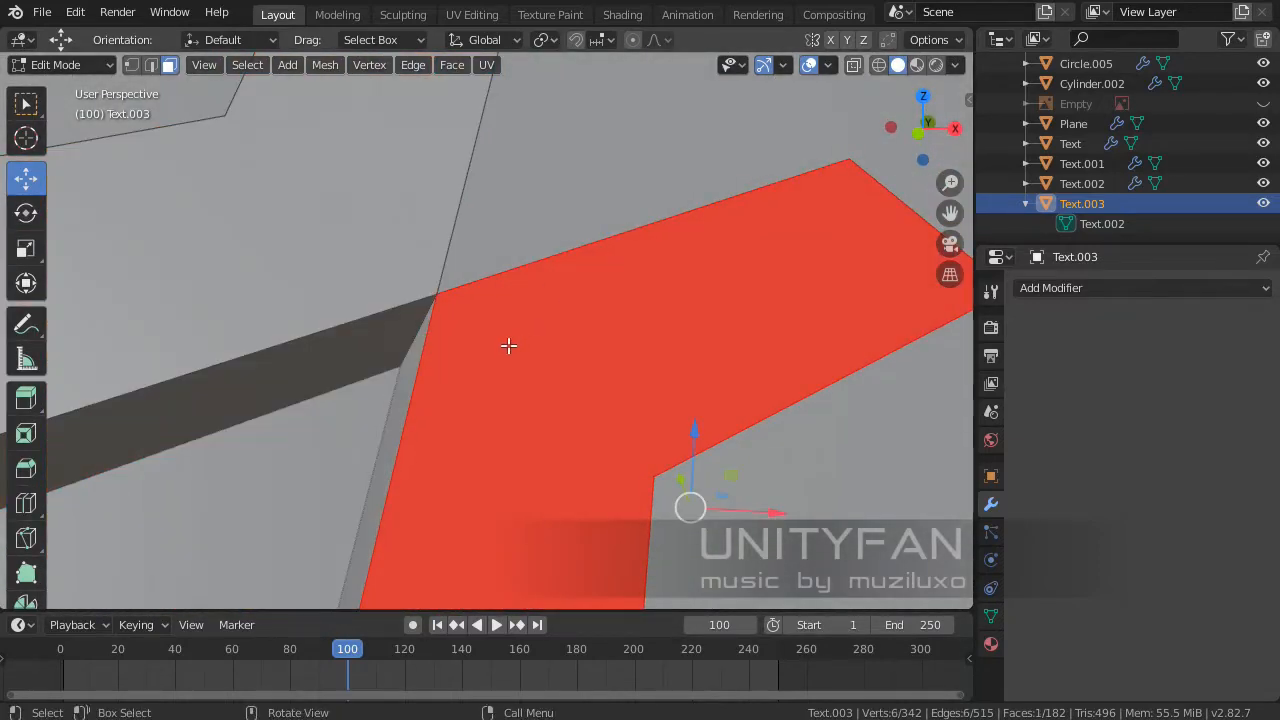
pyautogui.scroll(2, 509, 346)
pyautogui.moveTo(509, 346)
pyautogui.mouseDown(button='middle')
pyautogui.moveTo(443, 357)
pyautogui.moveTo(491, 360)
pyautogui.mouseUp(button='middle')
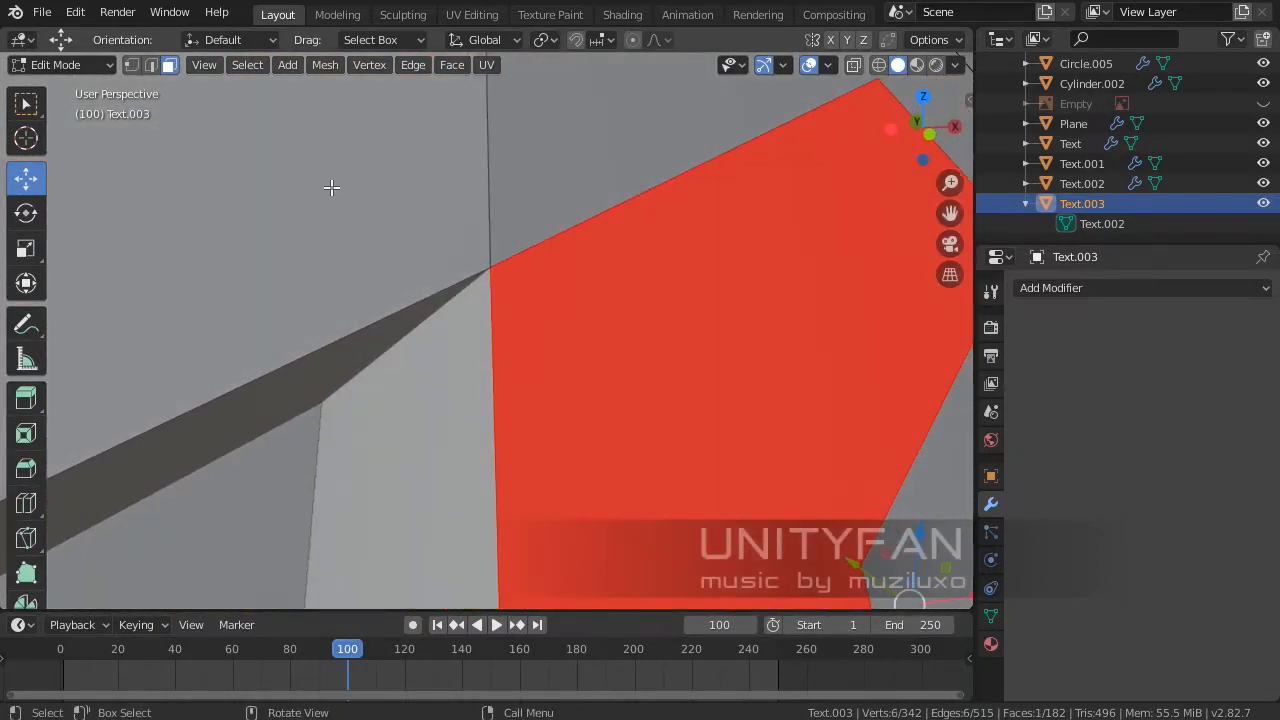
# - Knife-cut the X around the shared corner of its two halves, working in vertex selection with wireframe shading
pyautogui.click(132, 65)
pyautogui.scroll(-3, 463, 346)
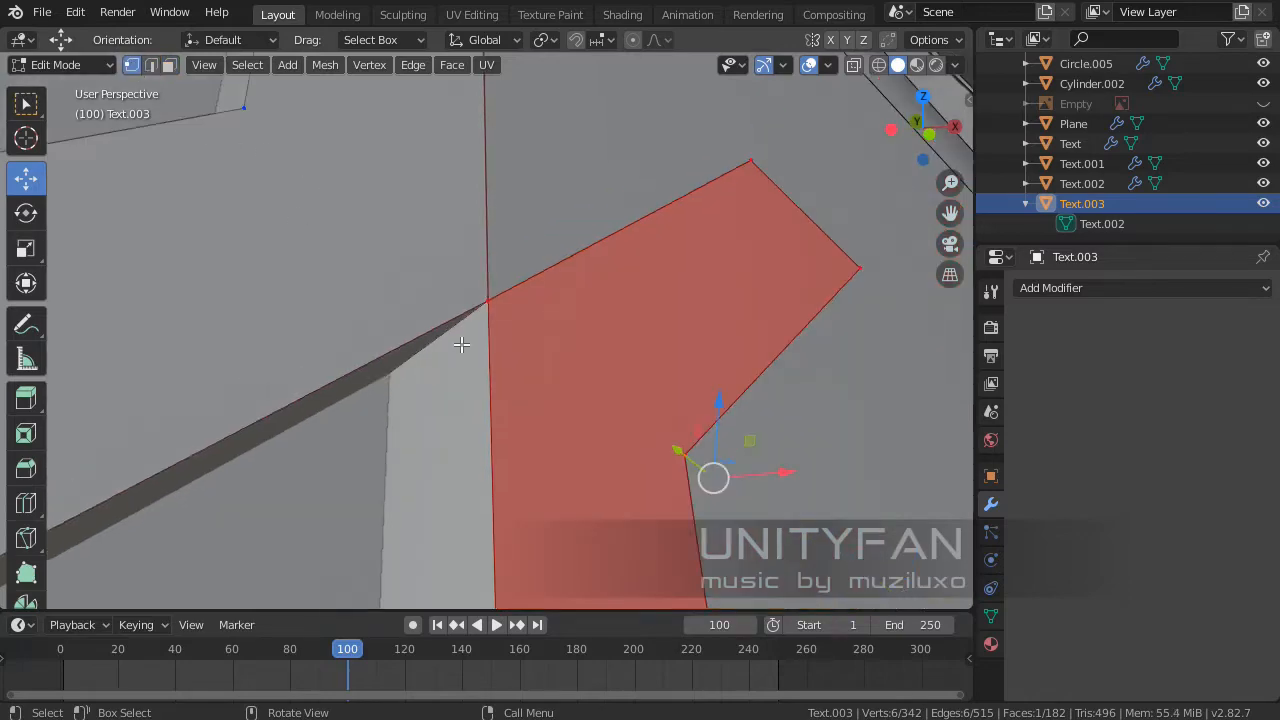
pyautogui.moveTo(389, 254); pyautogui.dragTo(460, 266, button='middle')
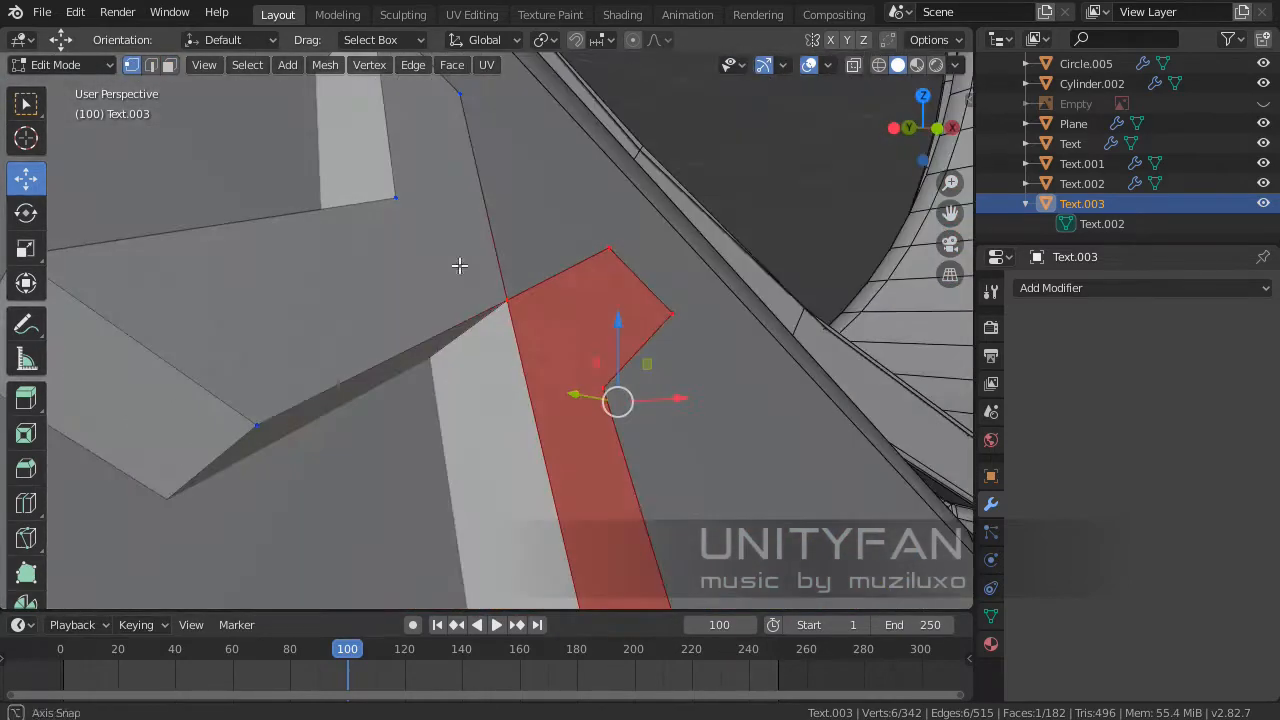
pyautogui.scroll(3, 460, 266)
pyautogui.moveTo(474, 343)
pyautogui.mouseDown(button='middle')
pyautogui.moveTo(497, 351)
pyautogui.moveTo(482, 351)
pyautogui.mouseUp(button='middle')
pyautogui.press('z')
pyautogui.click(245, 345)
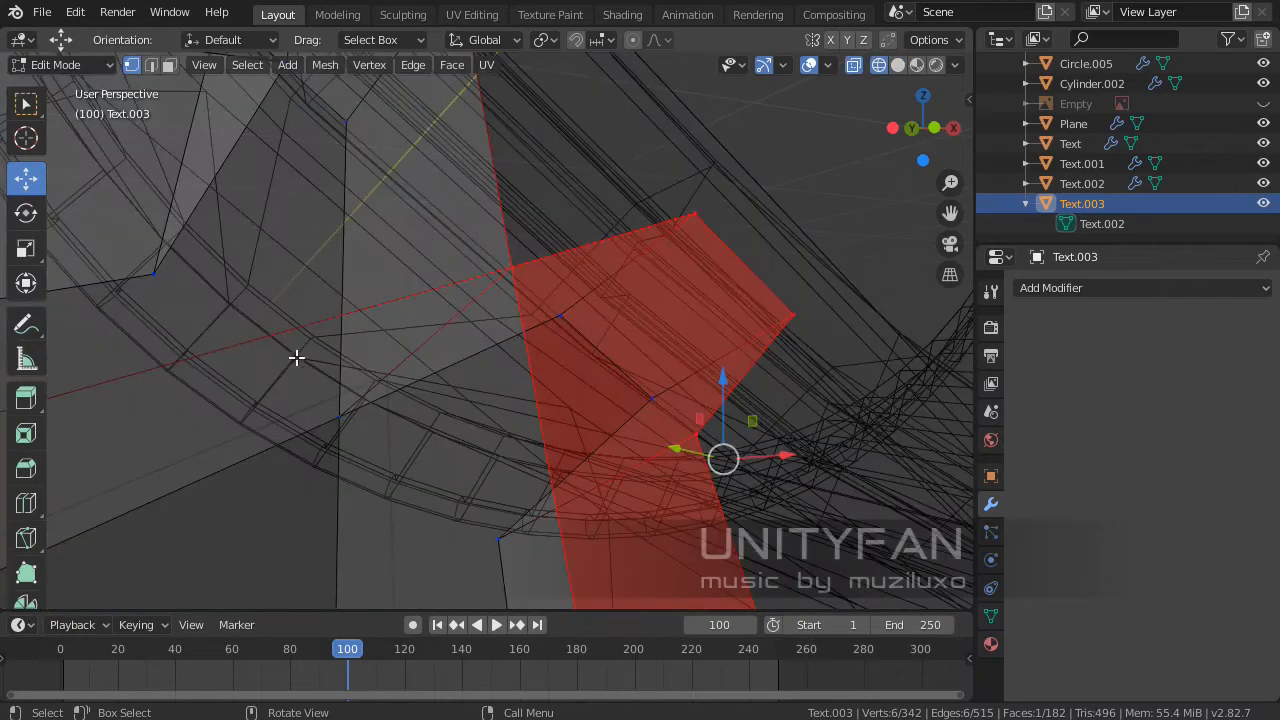
pyautogui.moveTo(294, 357); pyautogui.dragTo(402, 383, button='middle')
pyautogui.press('k')
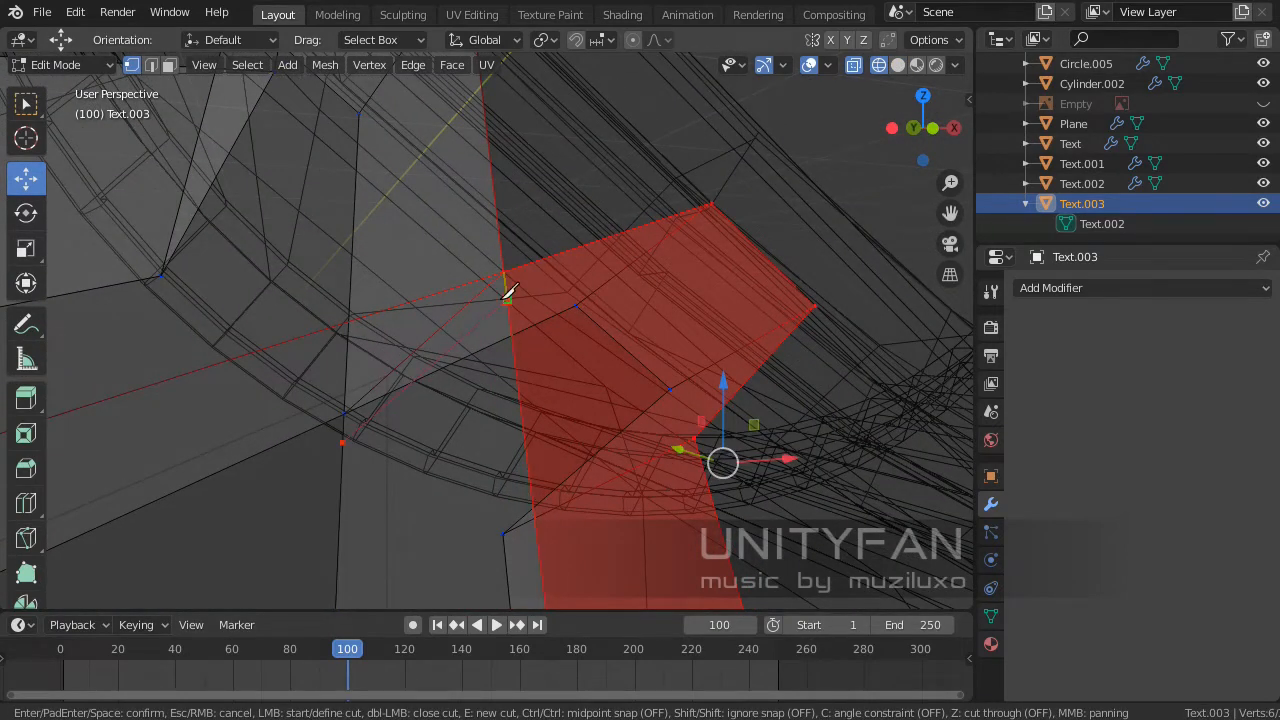
pyautogui.moveTo(507, 291); pyautogui.dragTo(187, 62, button='middle')
pyautogui.press('Return')
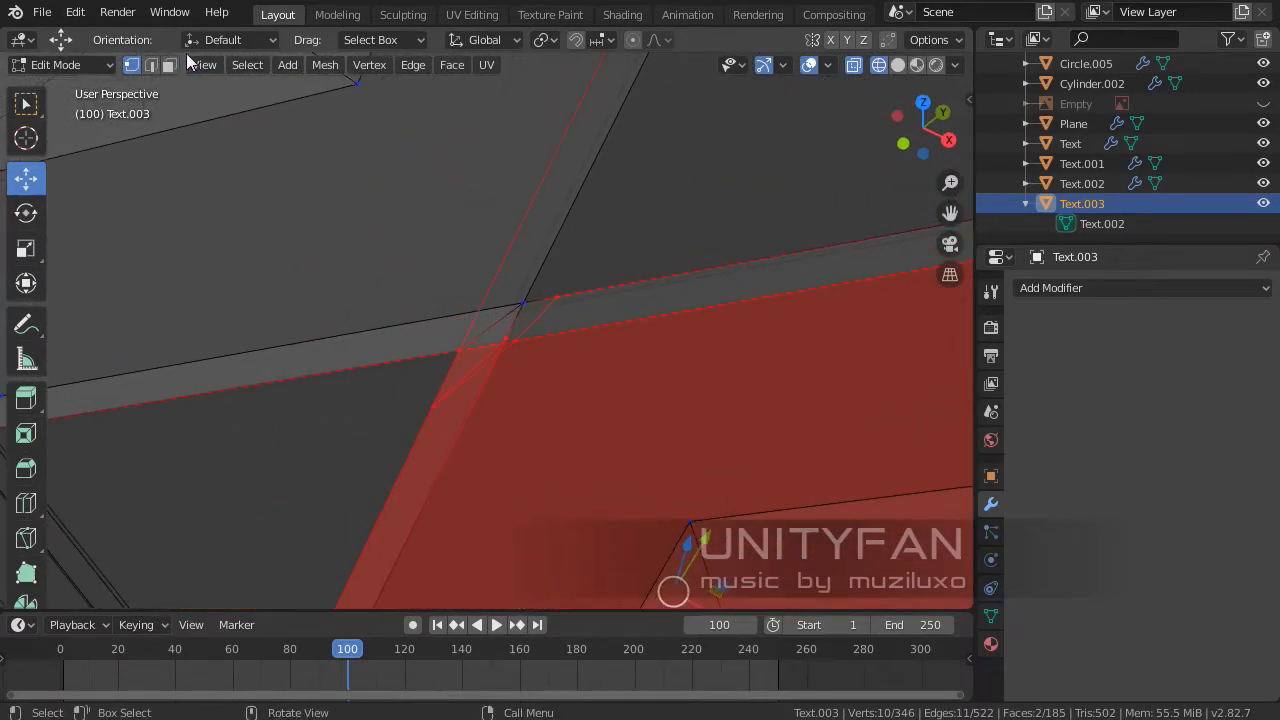
# - Delete the small faces cut off at the X's shared corner
pyautogui.click(166, 66)
pyautogui.click(543, 306)
pyautogui.moveTo(535, 310); pyautogui.dragTo(553, 323, button='middle')
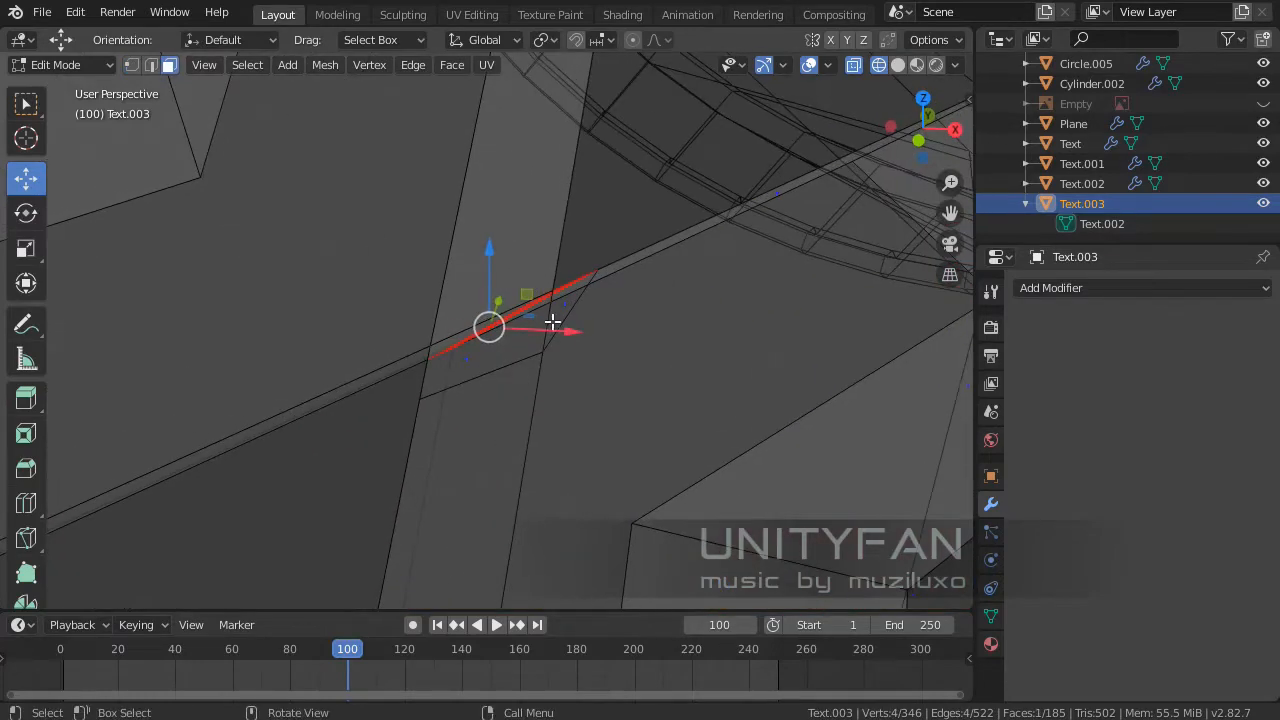
pyautogui.press('x')
pyautogui.click(571, 303)
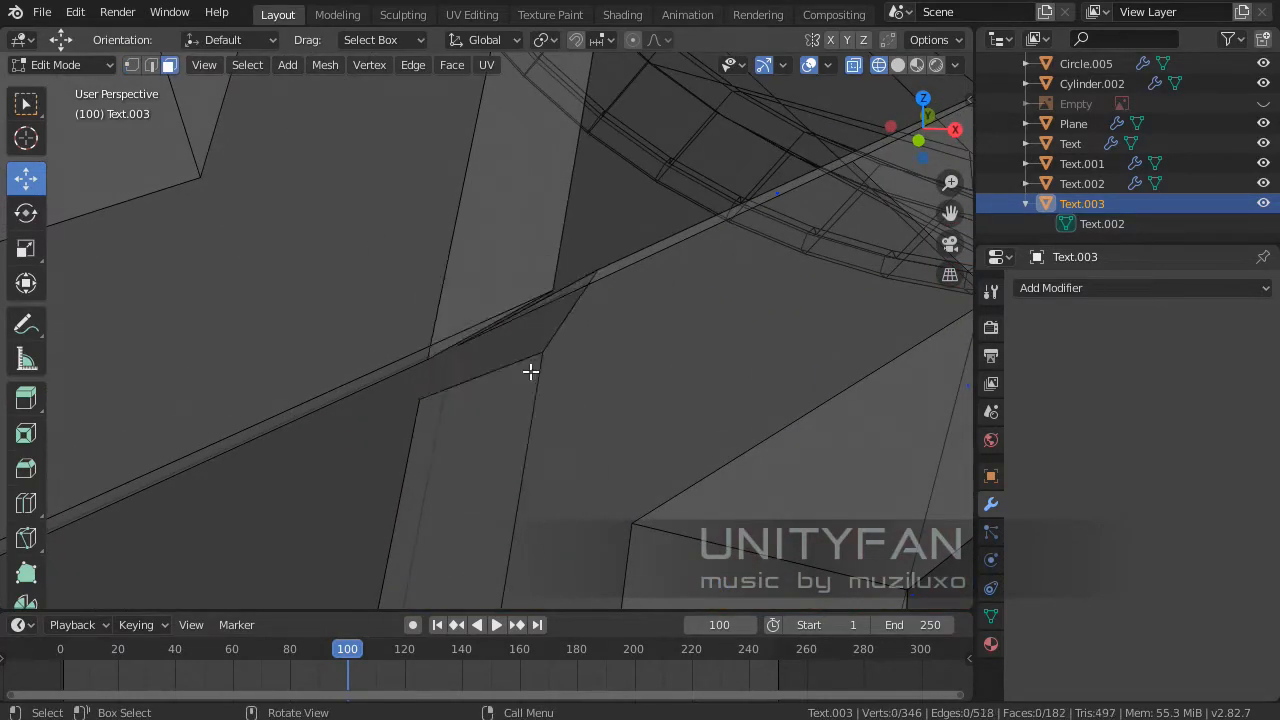
# - Merge two pairs of neighbouring vertices at the X's junction, each at their center
pyautogui.moveTo(529, 371)
pyautogui.mouseDown(button='middle')
pyautogui.moveTo(569, 331)
pyautogui.moveTo(529, 352)
pyautogui.mouseUp(button='middle')
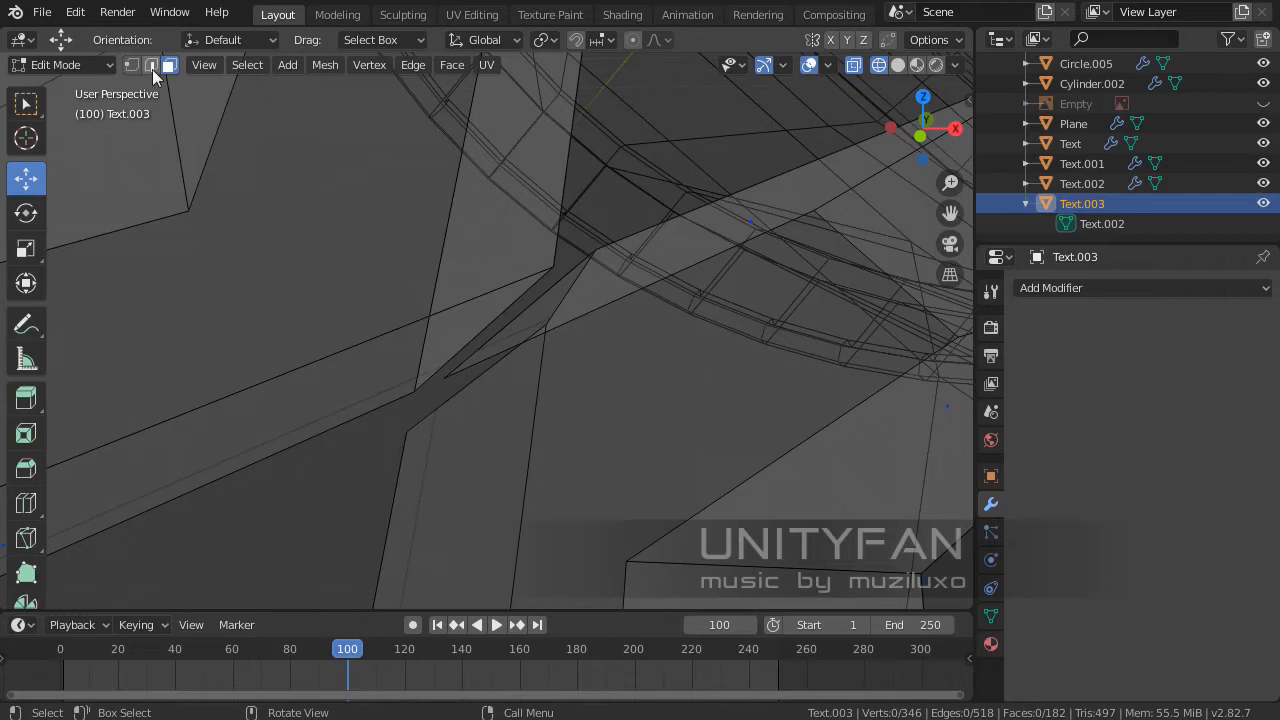
pyautogui.moveTo(541, 293); pyautogui.dragTo(510, 352, button='middle')
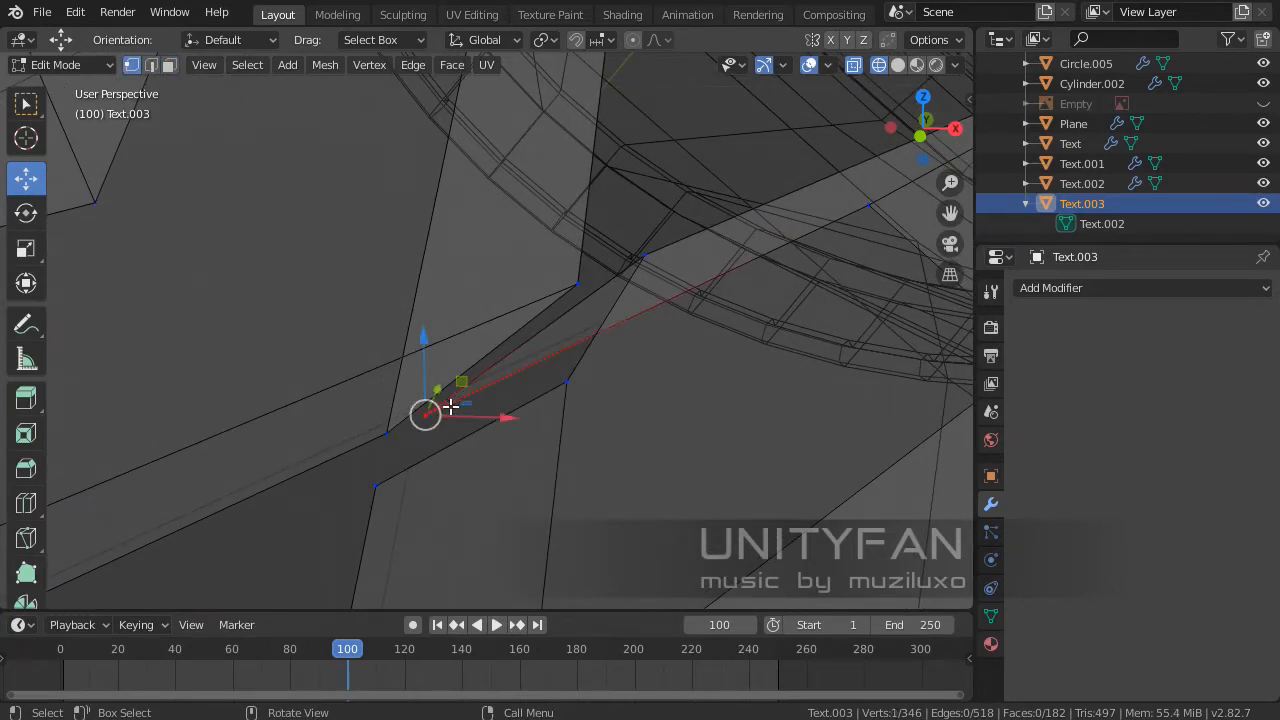
pyautogui.press('m')
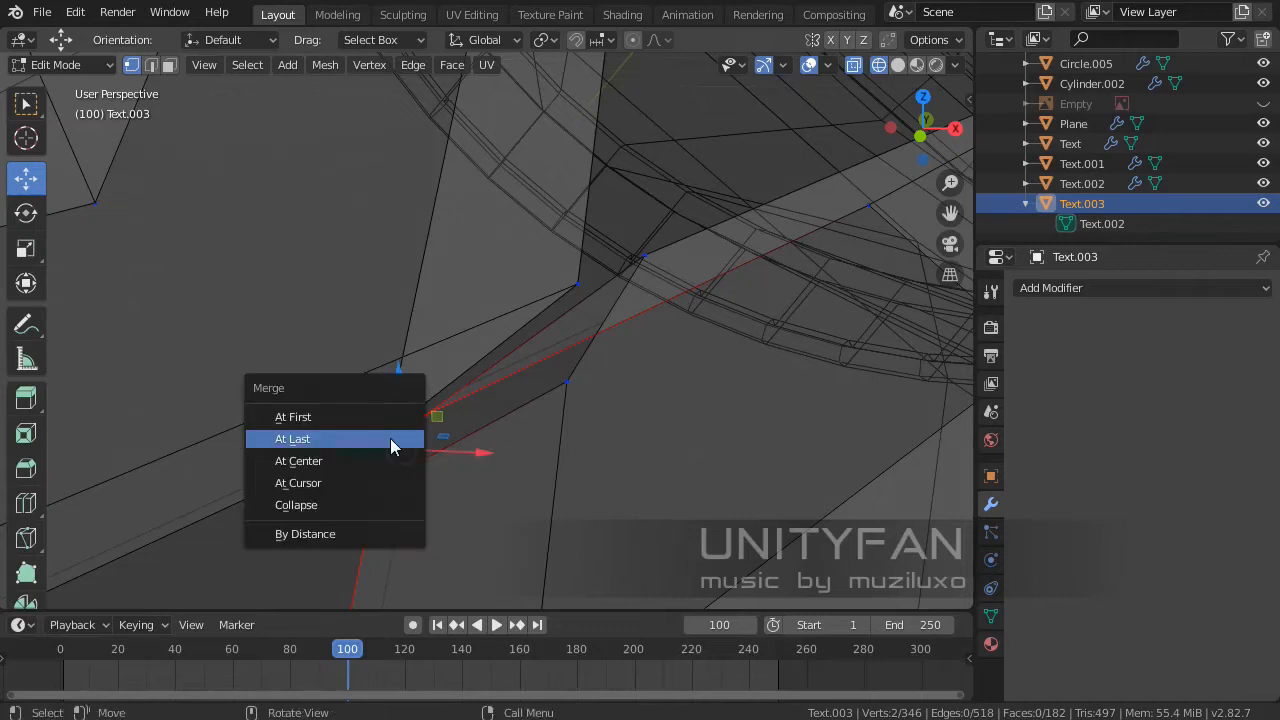
pyautogui.click(368, 461)
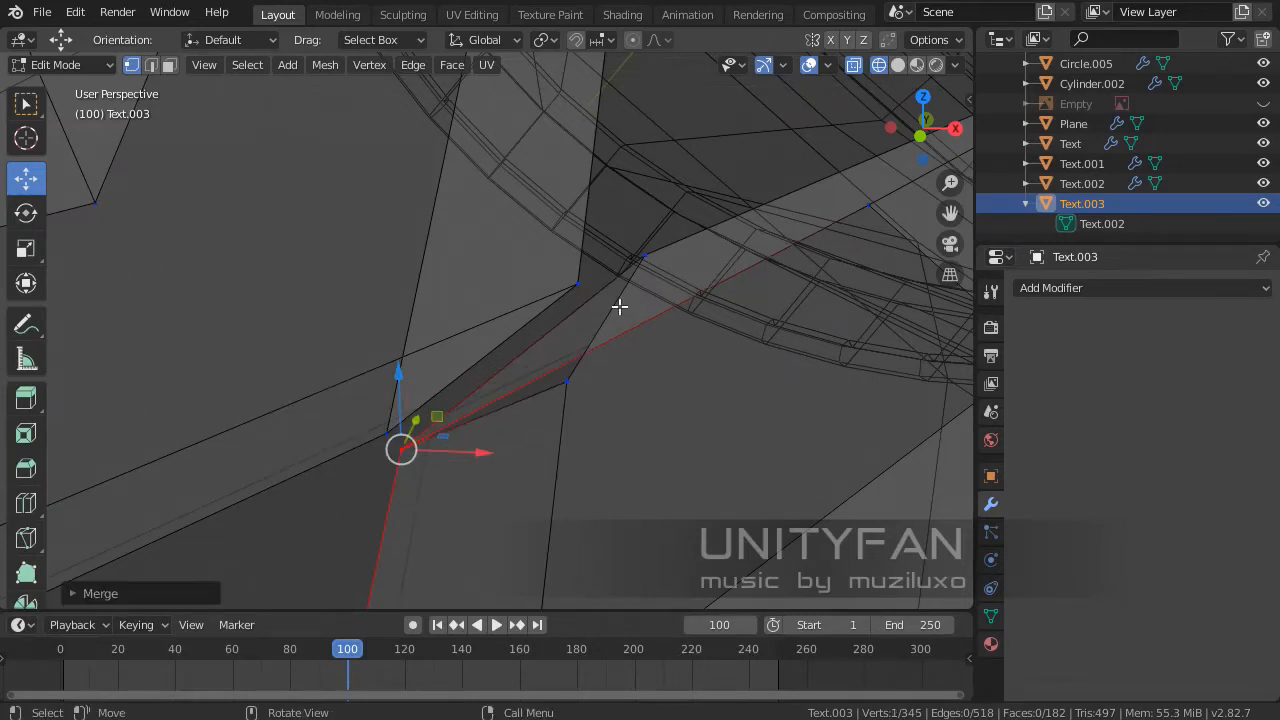
pyautogui.press('m')
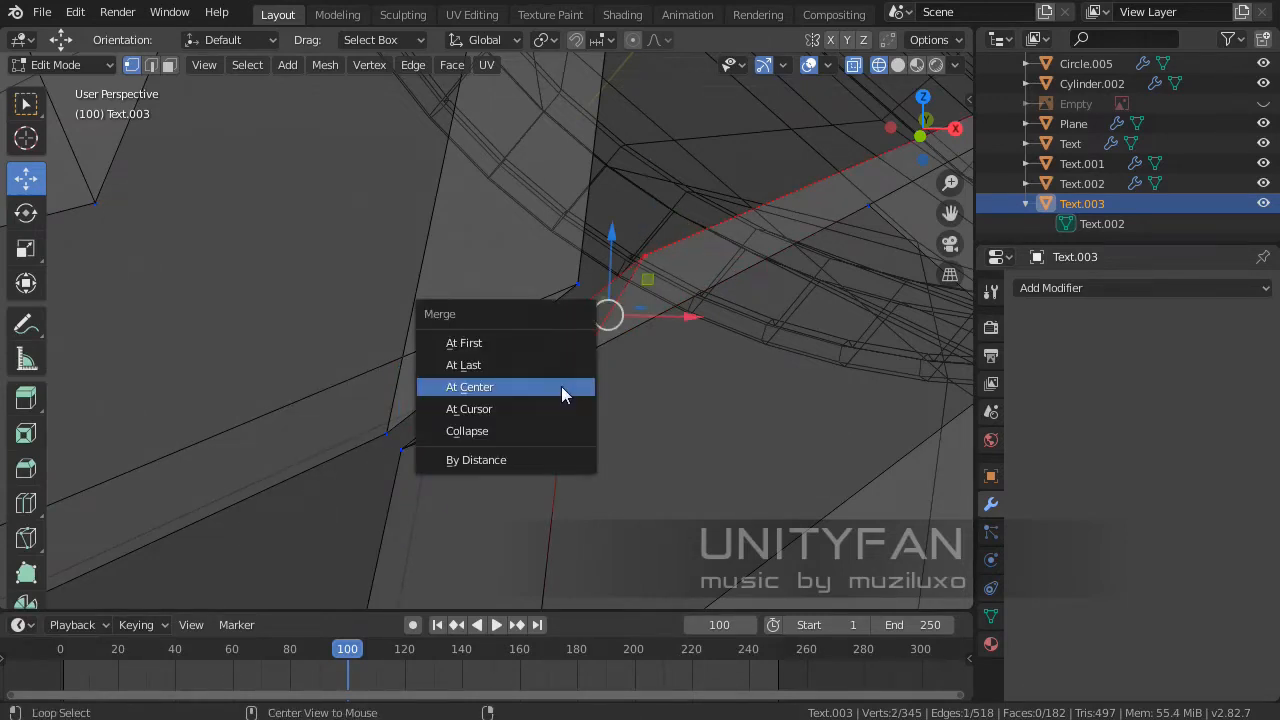
pyautogui.click(562, 387)
# - Return the lettering to Object Mode with solid shading and deselect it
pyautogui.scroll(-3, 580, 362)
pyautogui.moveTo(594, 346); pyautogui.dragTo(588, 390, button='middle')
pyautogui.scroll(-2, 506, 288)
pyautogui.scroll(1, 464, 364)
pyautogui.scroll(-2, 510, 366)
pyautogui.scroll(-2, 569, 355)
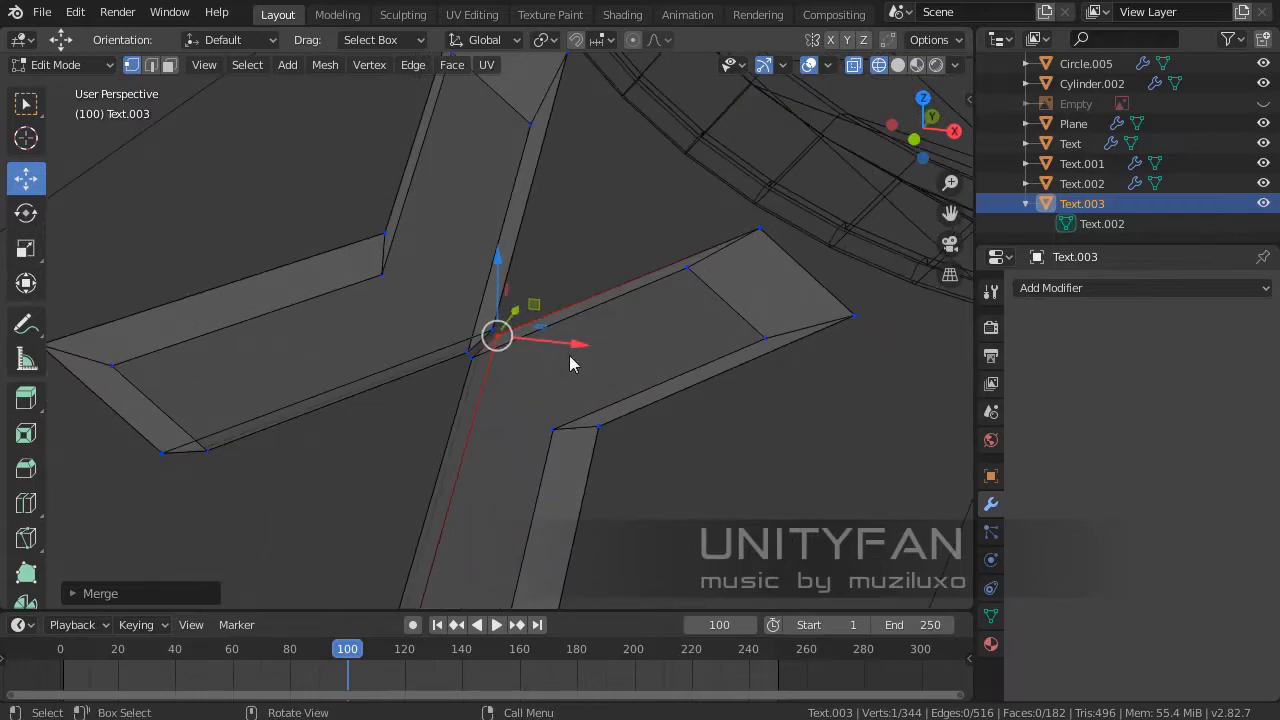
pyautogui.press('Tab')
pyautogui.press('z')
pyautogui.click(705, 352)
pyautogui.scroll(-4, 705, 344)
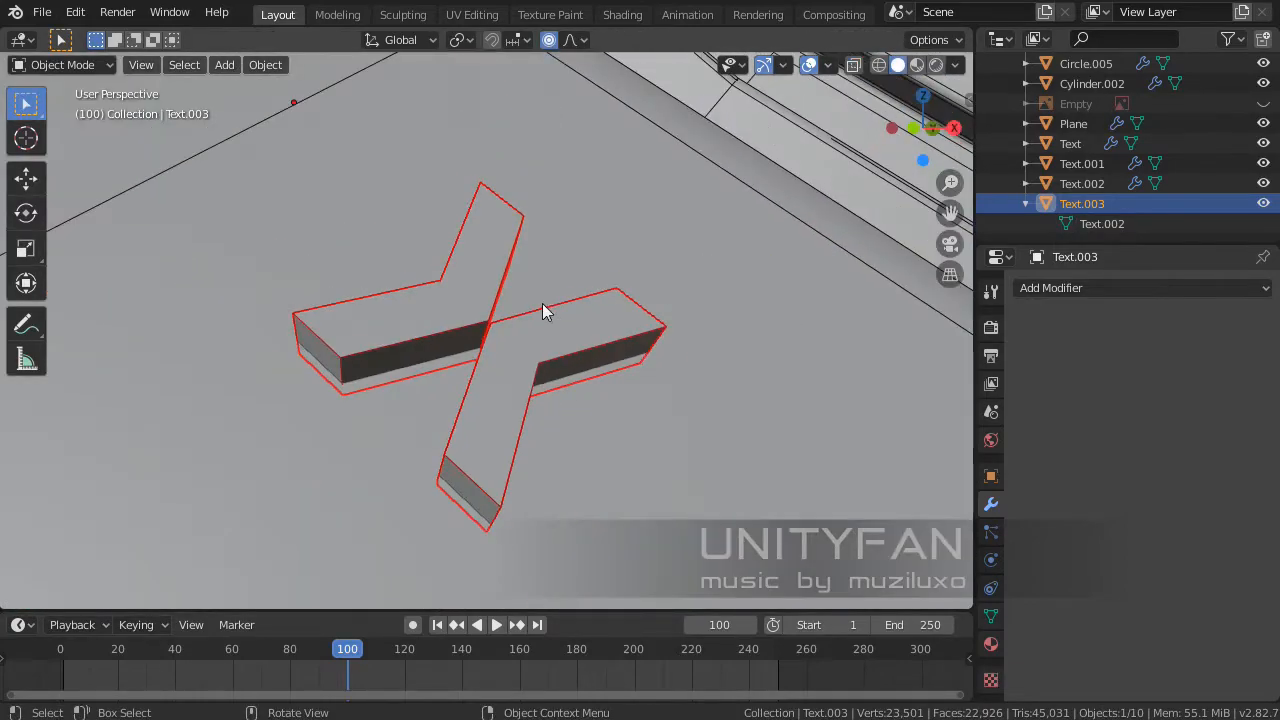
pyautogui.moveTo(542, 303); pyautogui.dragTo(712, 359, button='middle')
pyautogui.scroll(-4, 712, 359)
pyautogui.moveTo(494, 346); pyautogui.dragTo(395, 330, button='middle')
pyautogui.press('Tab')
pyautogui.press('Tab')
pyautogui.click(613, 427)
# - Check the raised lettering on the wheel rim in the reference photo, then return to Blender
pyautogui.hotkey('alt', 'Tab')
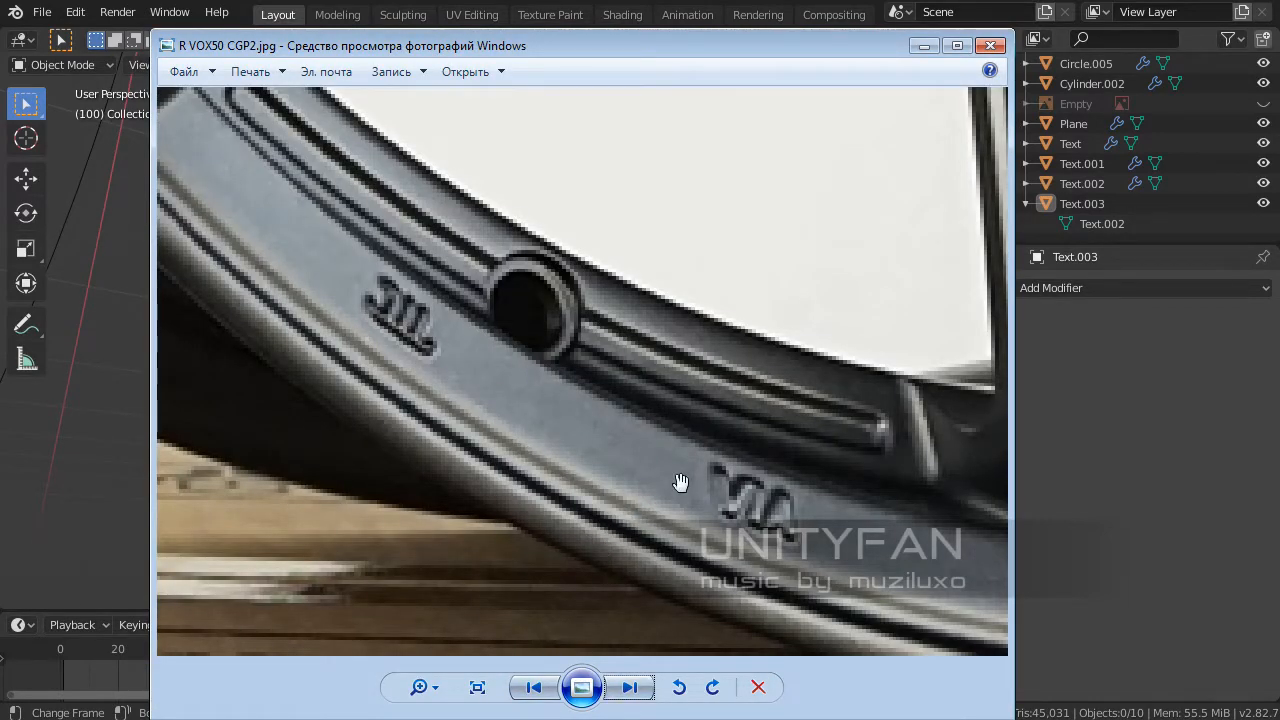
pyautogui.click(923, 52)
pyautogui.moveTo(530, 332); pyautogui.dragTo(704, 489, button='middle')
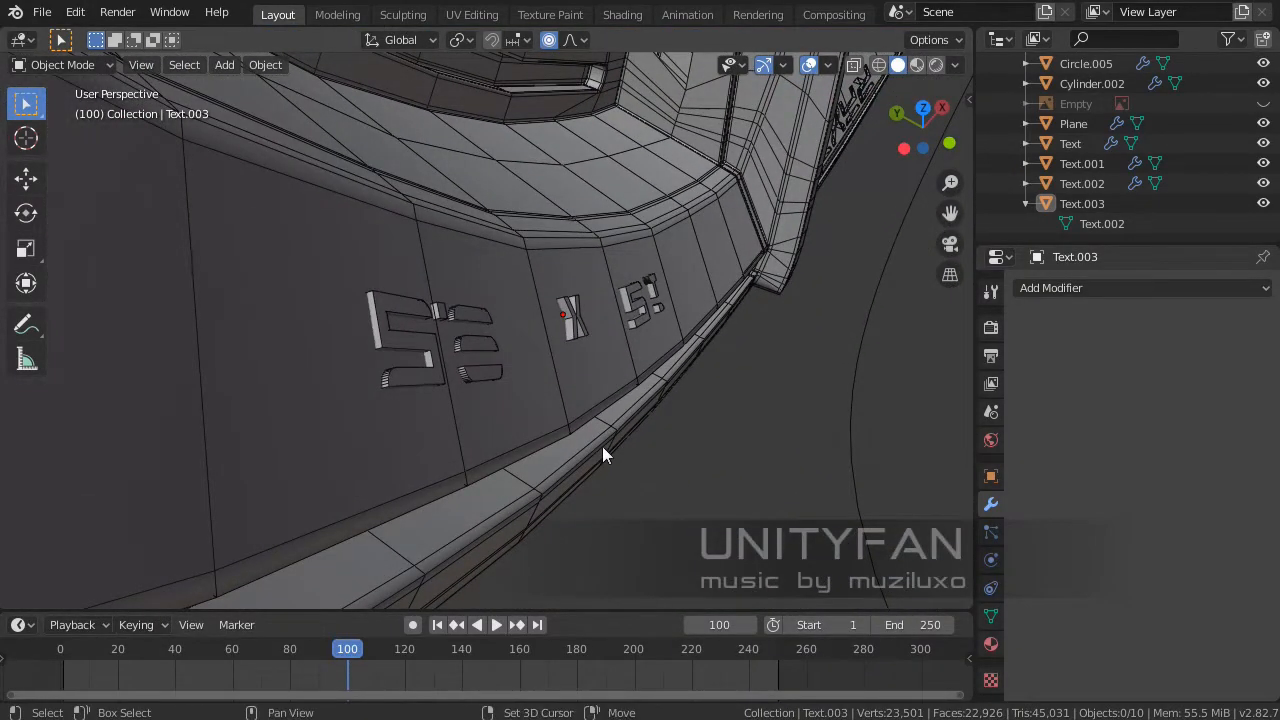
# - Show the wheel panel's Boolean union with the raised lettering in the viewport and inspect the junction
pyautogui.moveTo(602, 446); pyautogui.dragTo(371, 488, button='middle')
pyautogui.click(474, 418)
pyautogui.scroll(2, 576, 452)
pyautogui.click(371, 488)
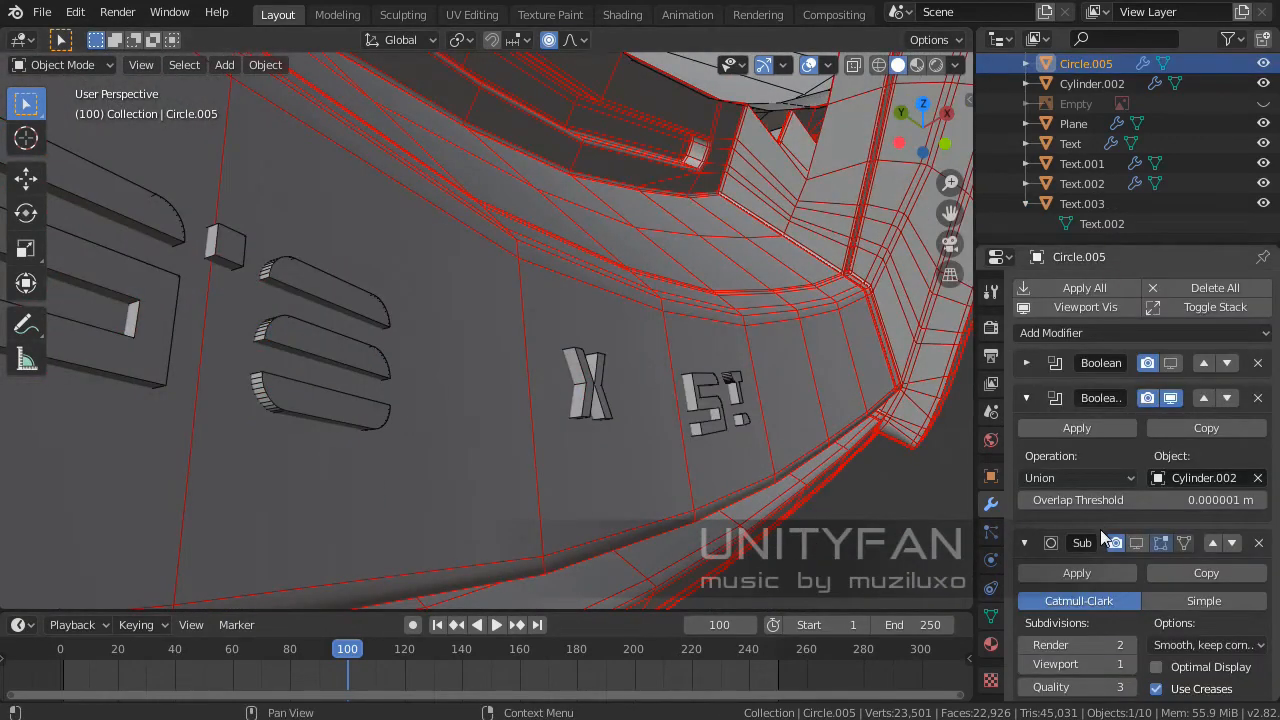
pyautogui.scroll(-1, 1100, 529)
pyautogui.moveTo(530, 370); pyautogui.dragTo(522, 355, button='middle')
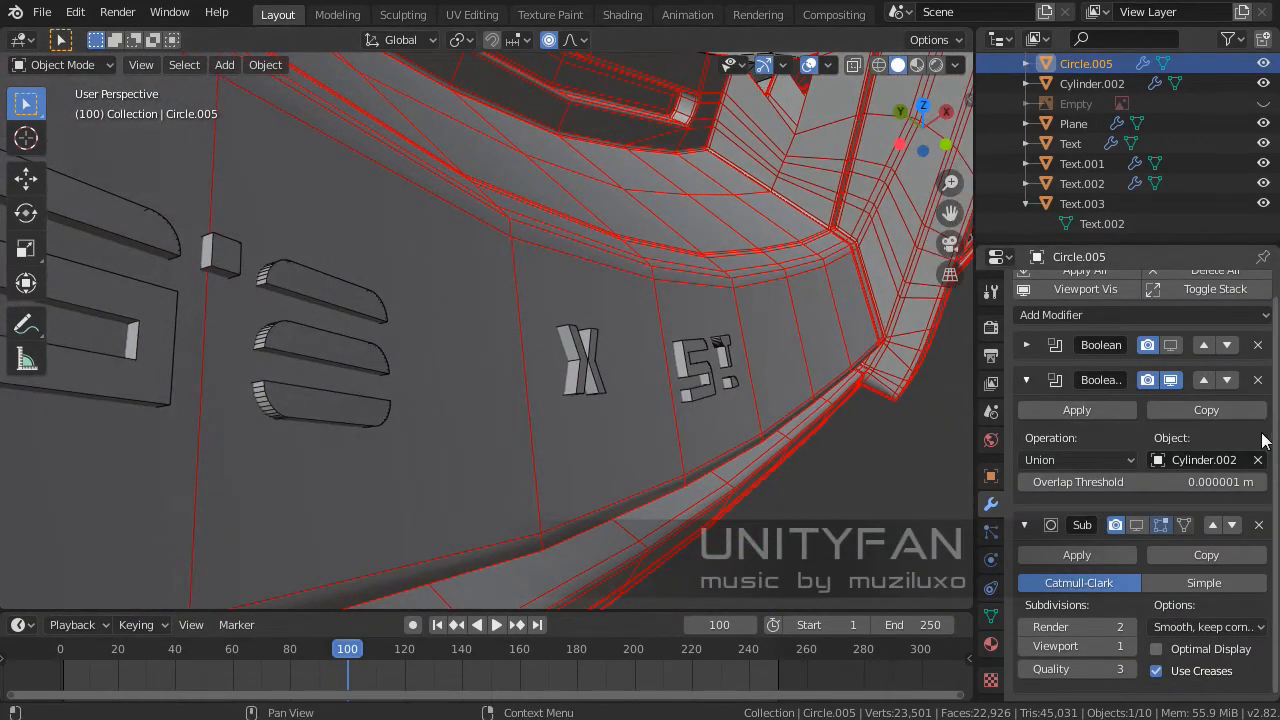
pyautogui.click(1027, 345)
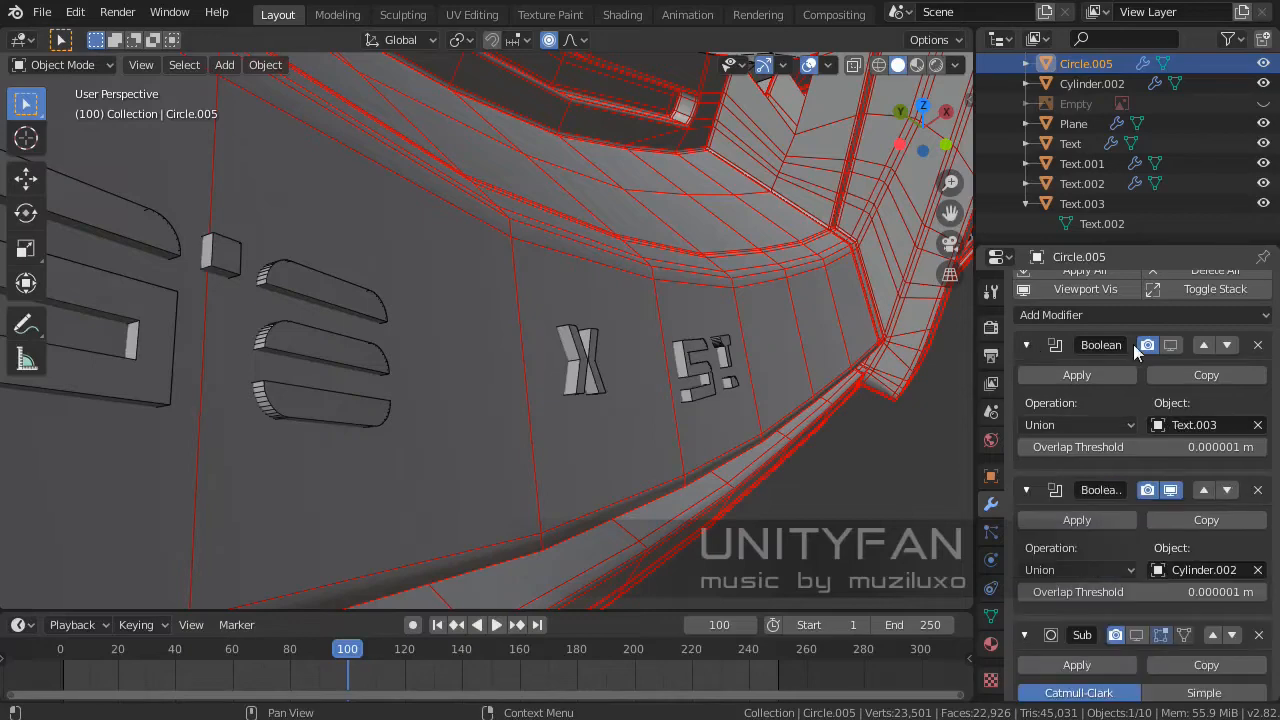
pyautogui.click(1171, 345)
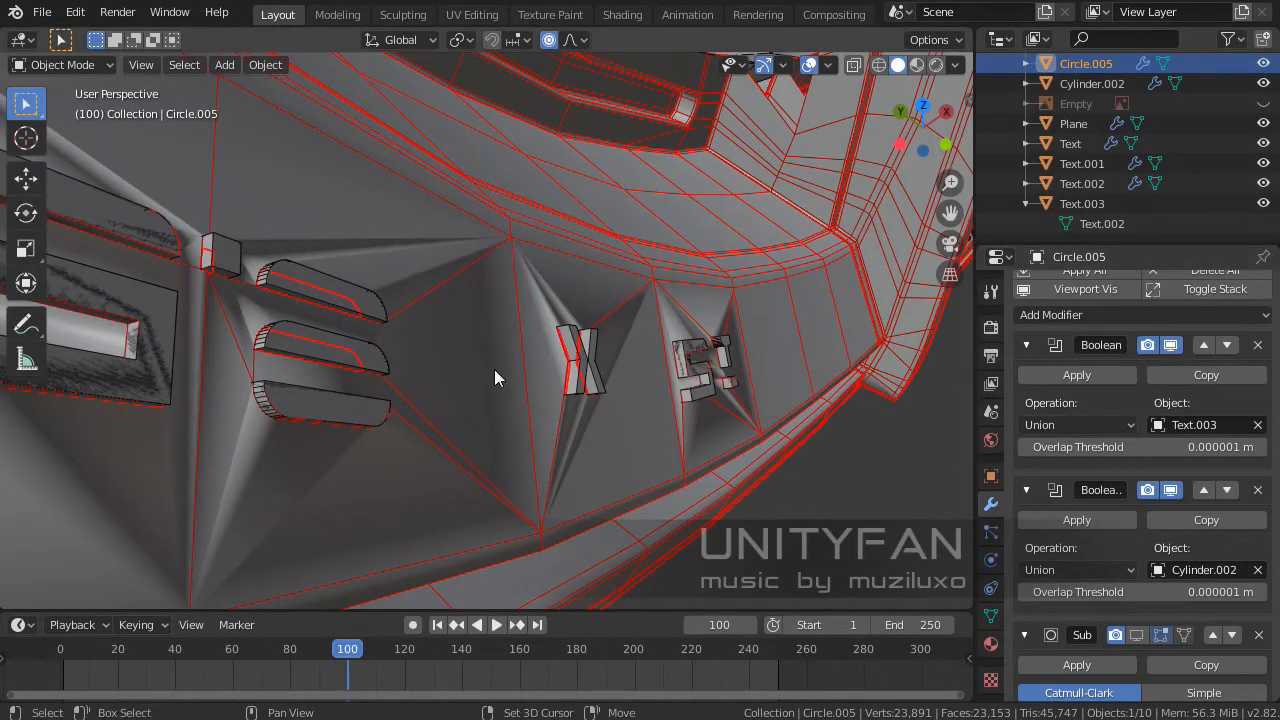
pyautogui.moveTo(494, 369); pyautogui.dragTo(671, 431, button='middle')
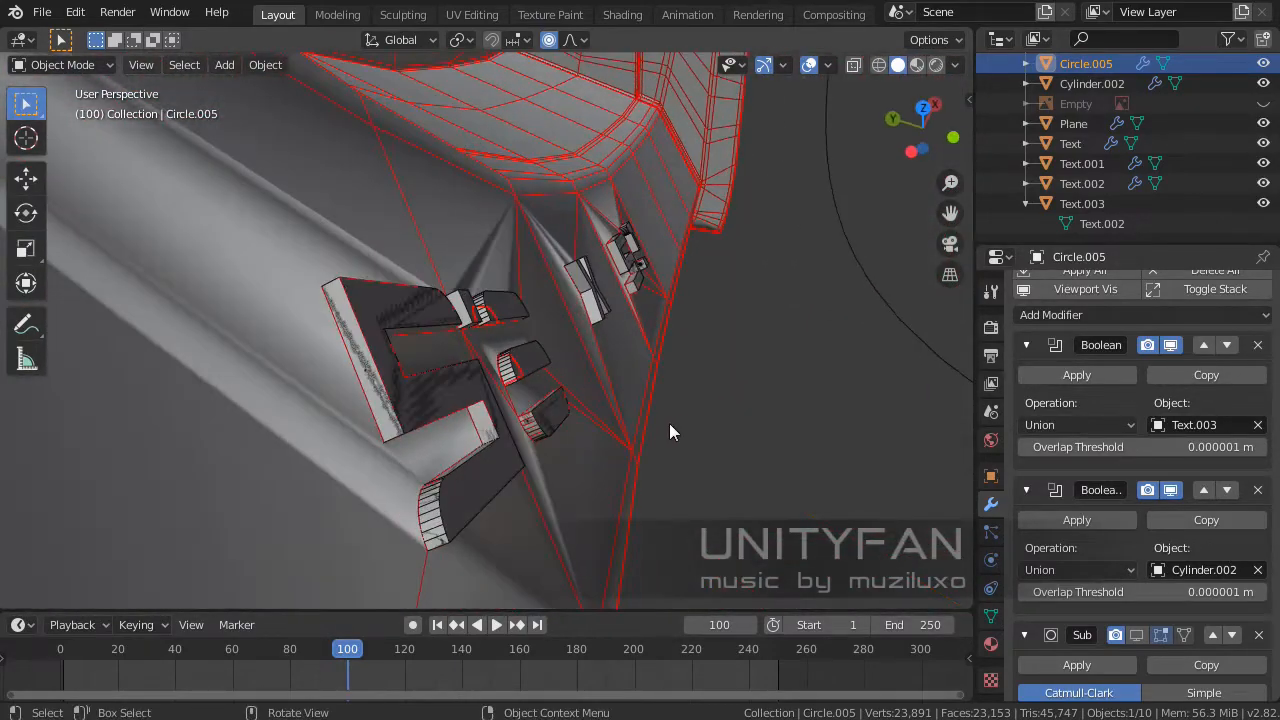
# - Apply the panel's Boolean union with Text.003 and examine the resulting mesh around the letters
pyautogui.click(1077, 376)
pyautogui.moveTo(700, 345); pyautogui.dragTo(310, 347, button='middle')
pyautogui.press('Tab')
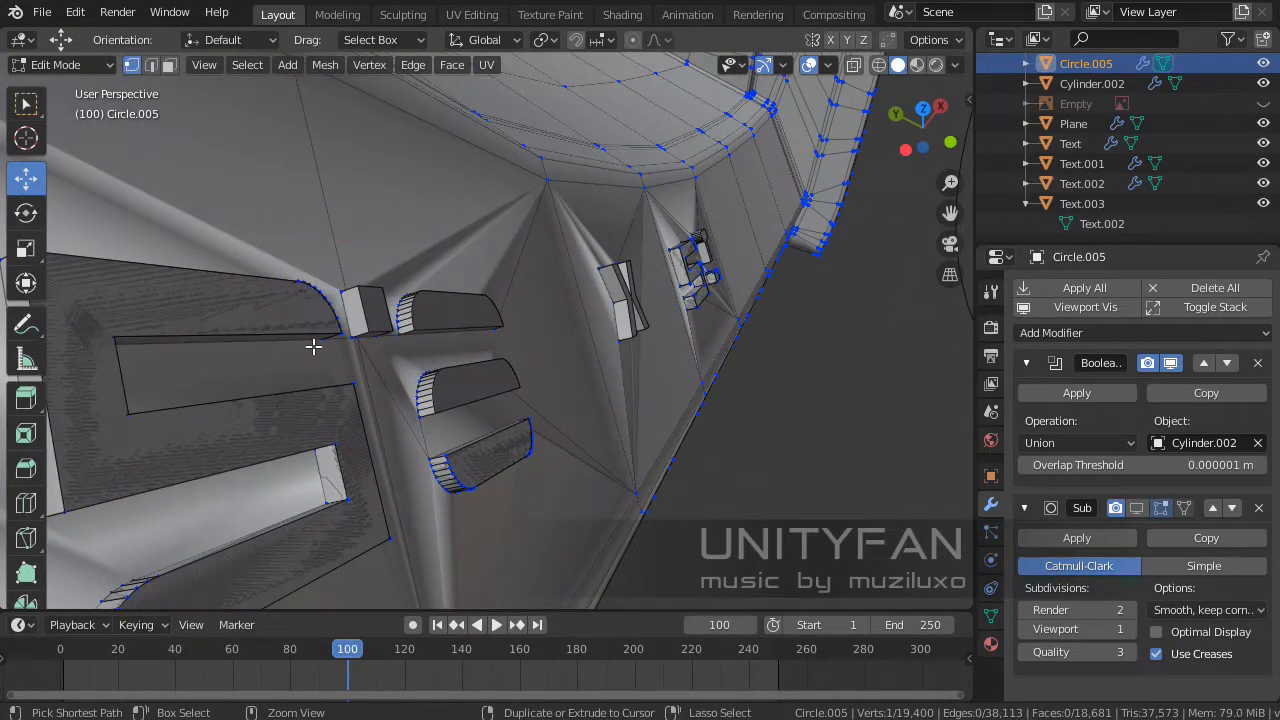
pyautogui.press('Tab')
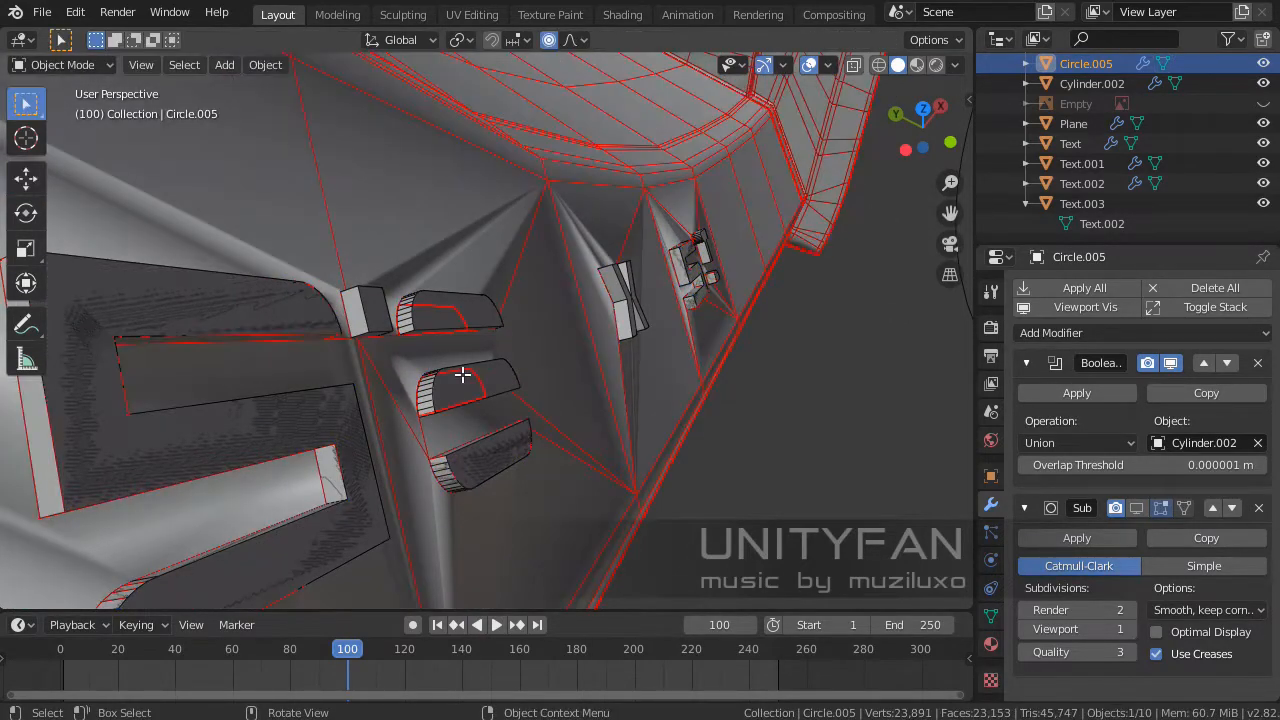
pyautogui.moveTo(466, 374); pyautogui.dragTo(404, 381, button='middle')
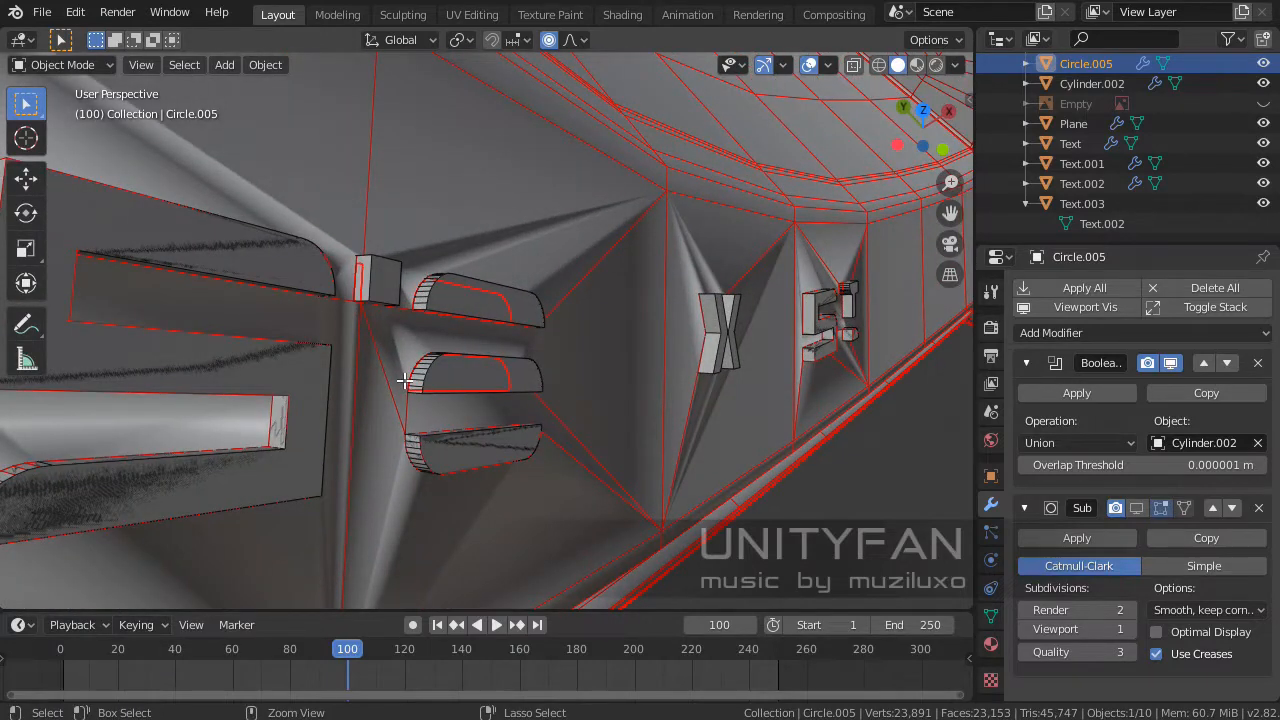
# - Undo applying the union and remove the Boolean modifier that targets Text.003 from the wheel panel
pyautogui.hotkey('ctrl', 'z')
pyautogui.hotkey('ctrl', 'z')
pyautogui.hotkey('ctrl', 'z')
pyautogui.hotkey('ctrl', 'z')
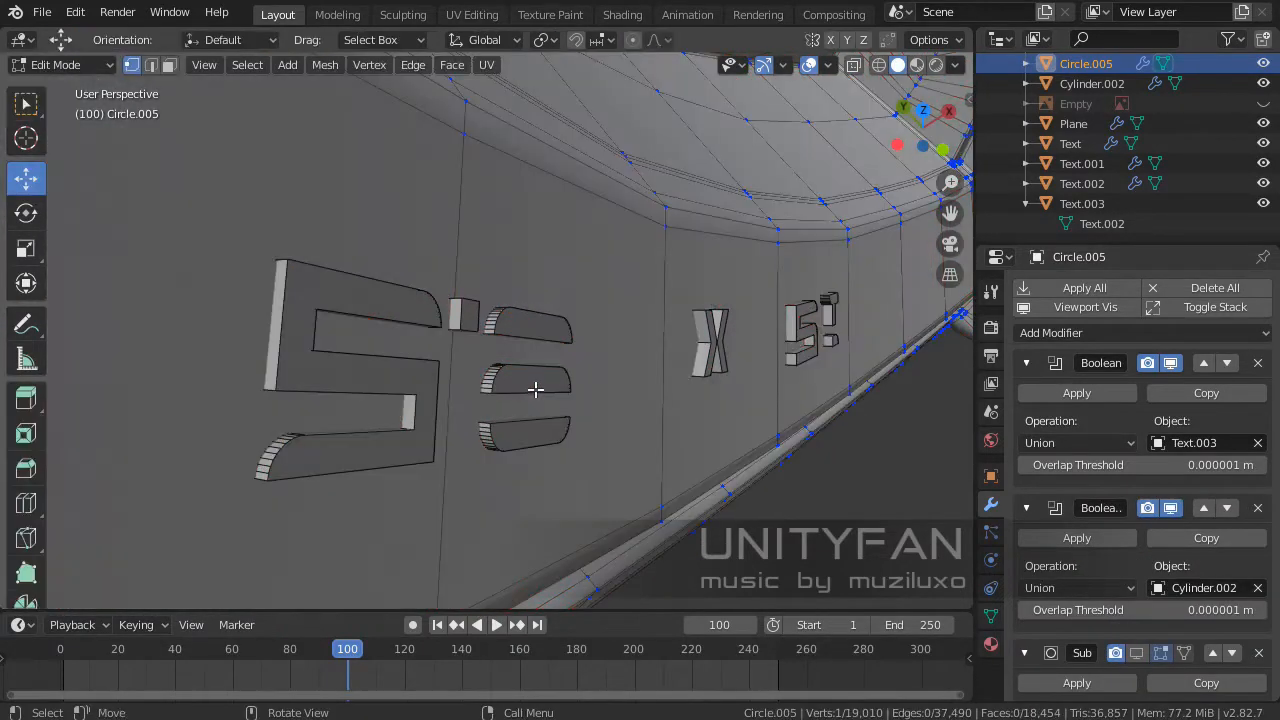
pyautogui.hotkey('ctrl', 'z')
pyautogui.hotkey('ctrl', 'z')
pyautogui.hotkey('ctrl', 'z')
pyautogui.hotkey('ctrl', 'z')
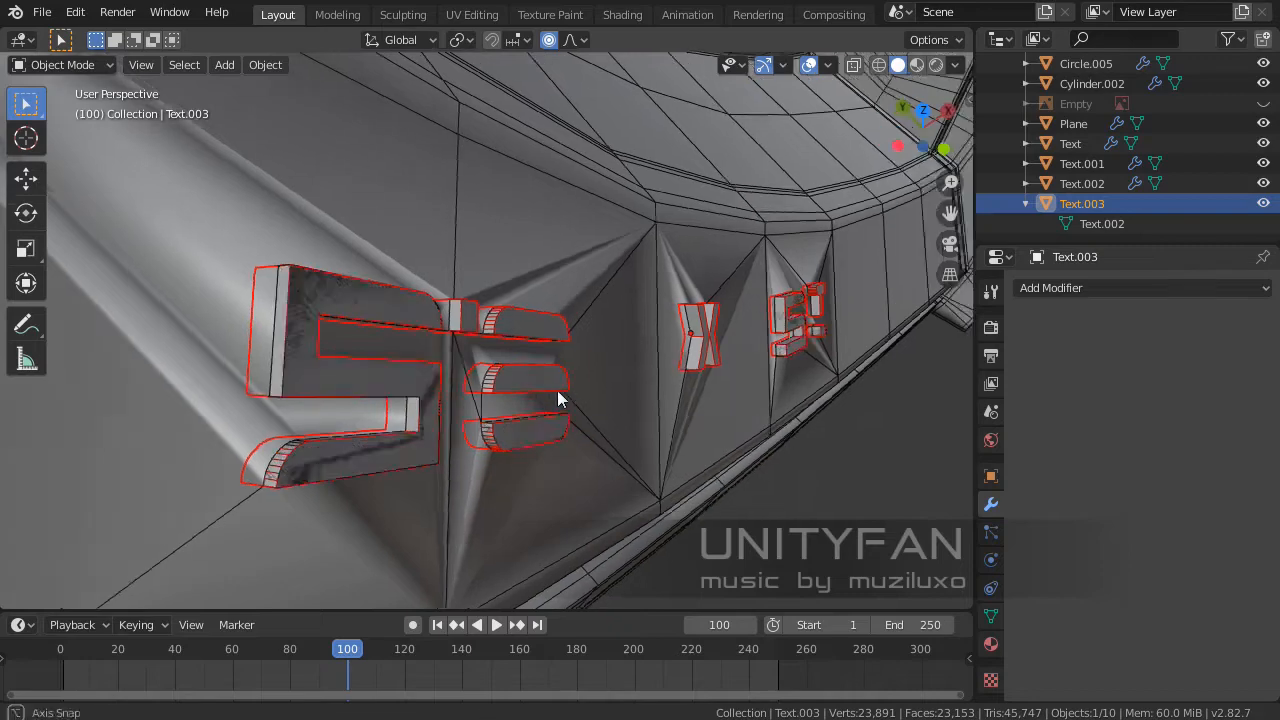
pyautogui.hotkey('ctrl', 'z')
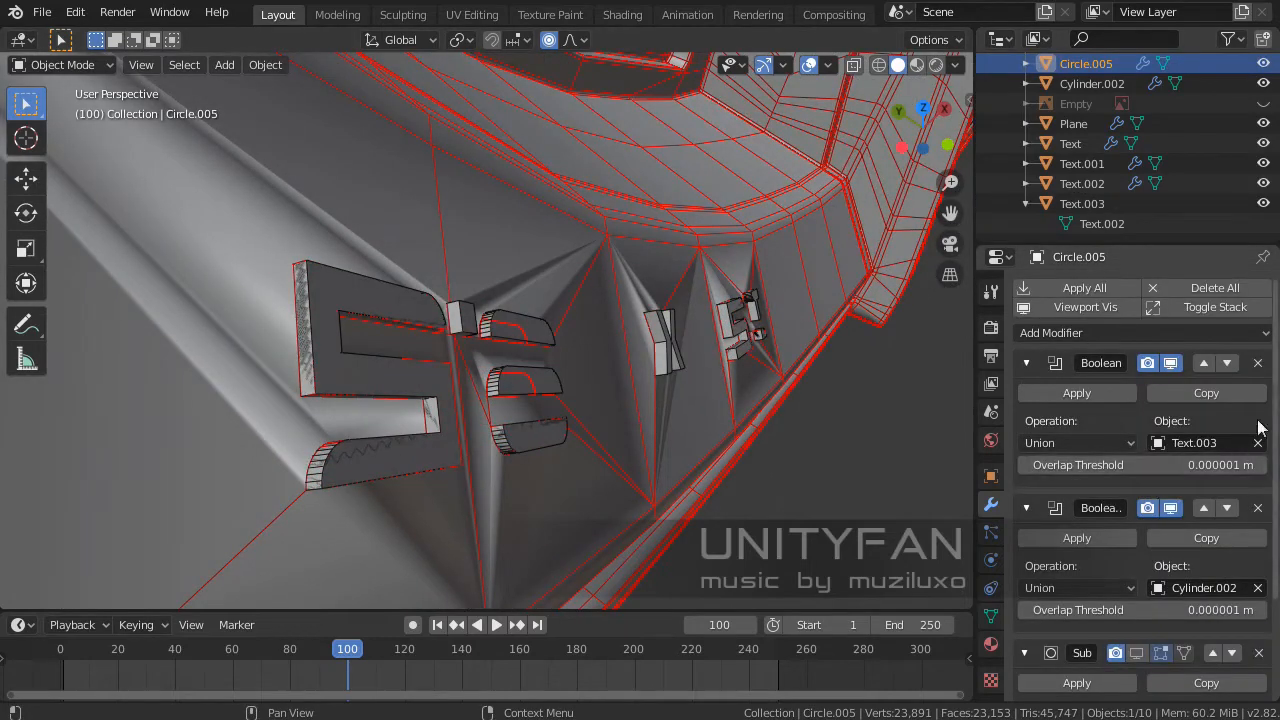
pyautogui.click(1258, 363)
pyautogui.moveTo(599, 415); pyautogui.dragTo(537, 358, button='middle')
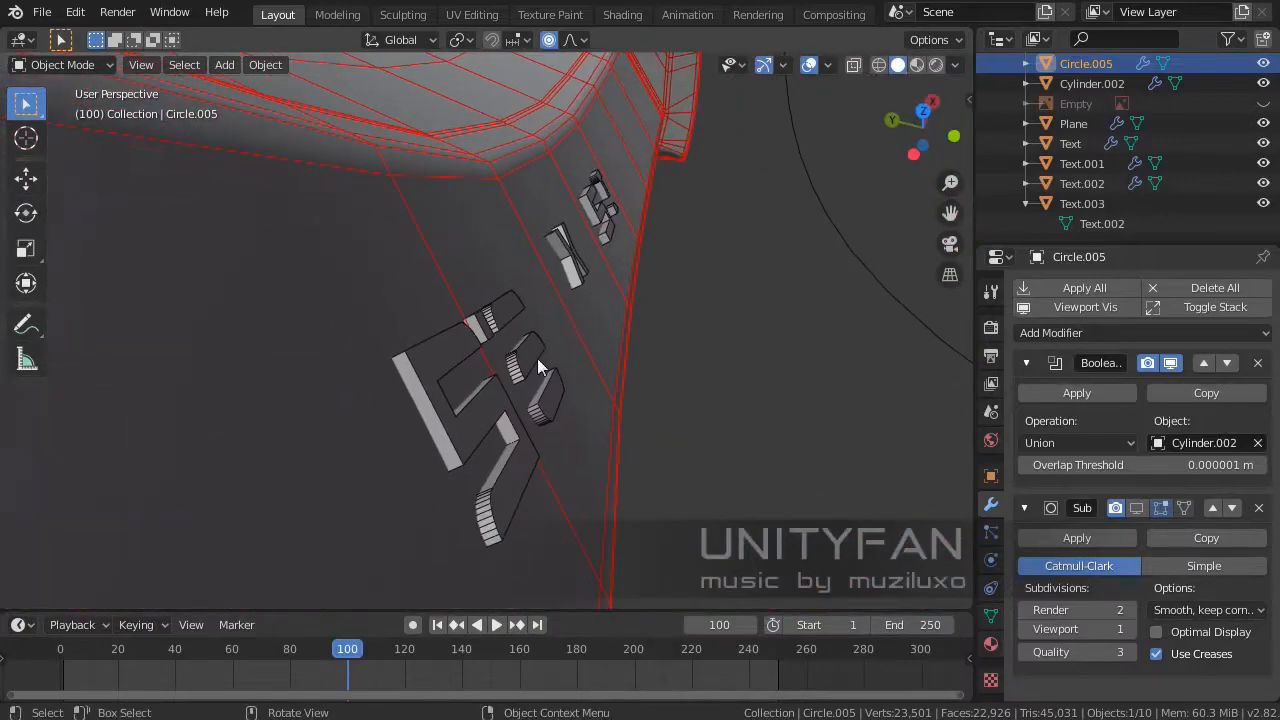
# - Open the Text.003 lettering in Edit Mode with edge selection and fill the open back of the first large S
pyautogui.click(537, 358)
pyautogui.moveTo(569, 457); pyautogui.dragTo(543, 481, button='middle')
pyautogui.scroll(5, 540, 430)
pyautogui.press('Tab')
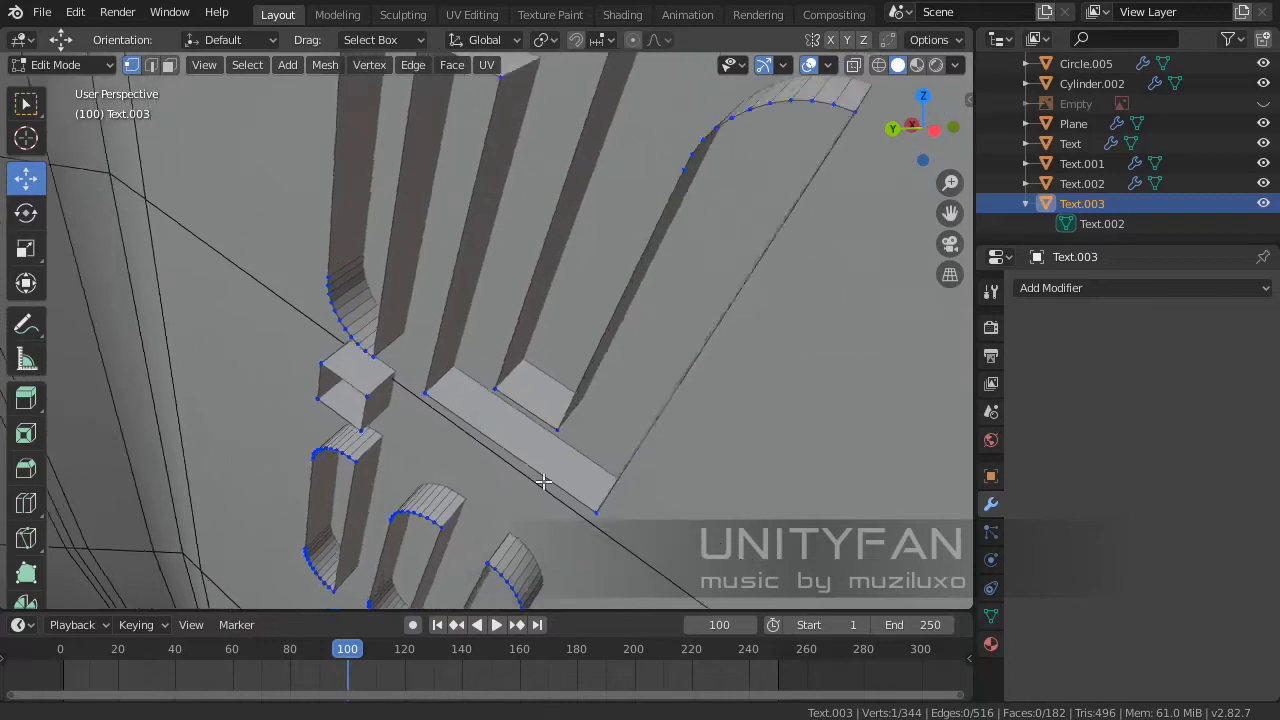
pyautogui.scroll(-3, 541, 481)
pyautogui.click(155, 64)
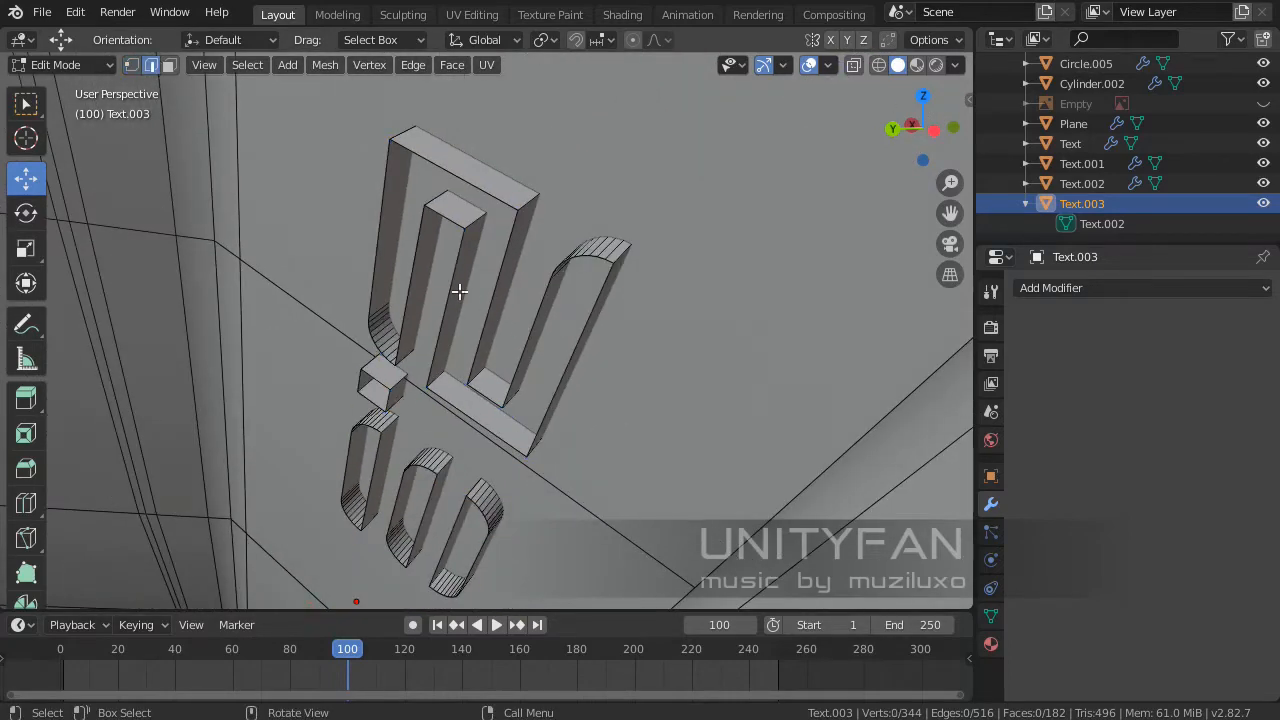
pyautogui.press('f')
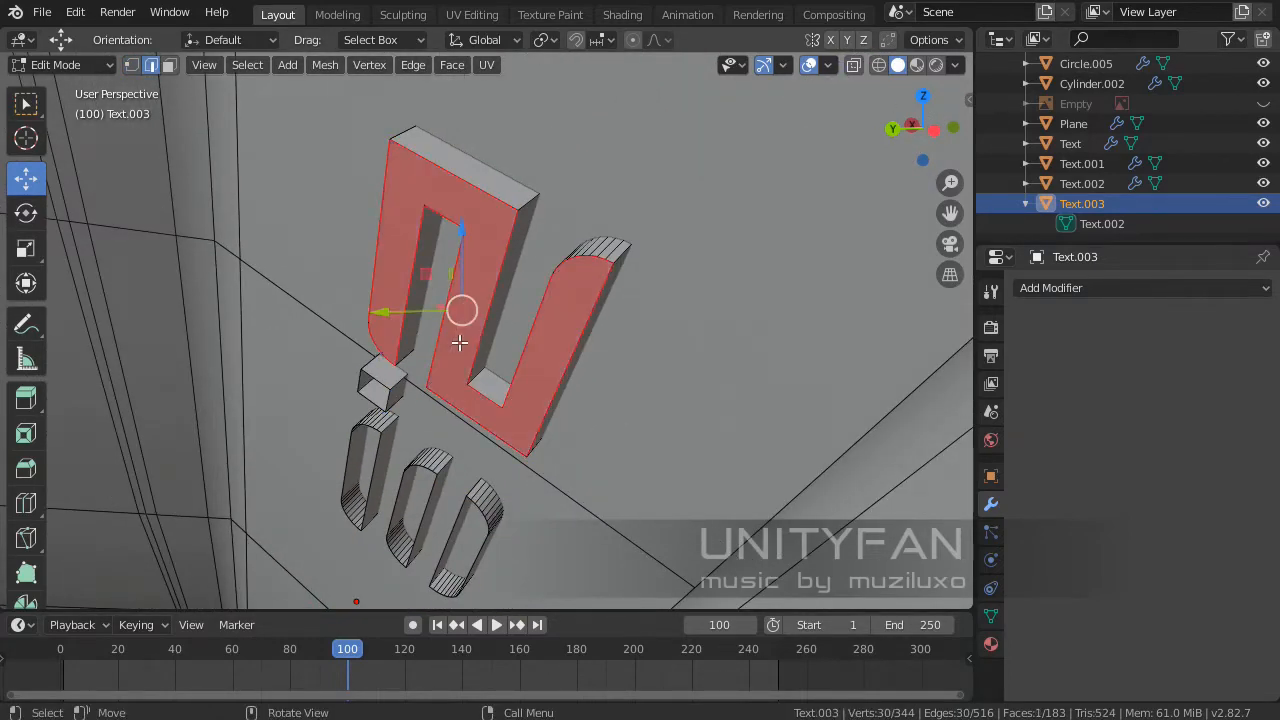
# - Fill the open backs of the small square dot and the three rounded bars beside it
pyautogui.scroll(2, 408, 402)
pyautogui.keyDown('alt'); pyautogui.click(311, 411); pyautogui.keyUp('alt')
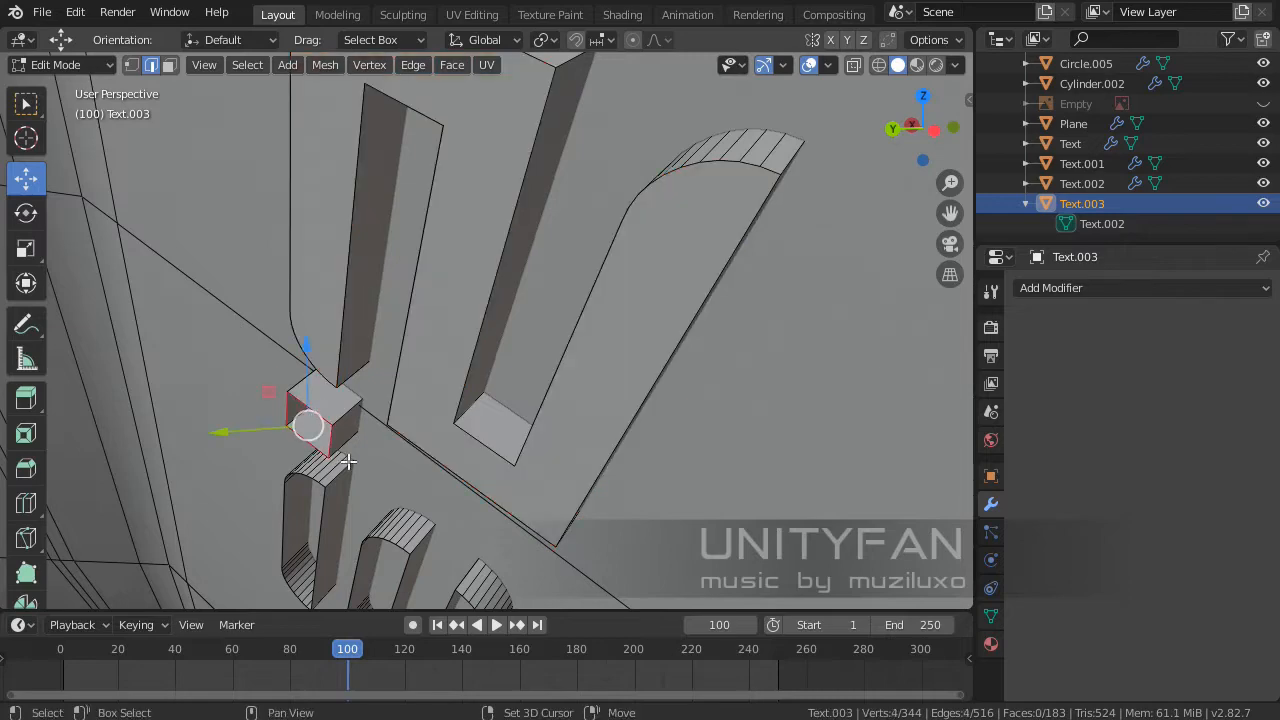
pyautogui.keyDown('shift'); pyautogui.moveTo(348, 461); pyautogui.dragTo(327, 408, button='middle'); pyautogui.keyUp('shift')
pyautogui.press('f')
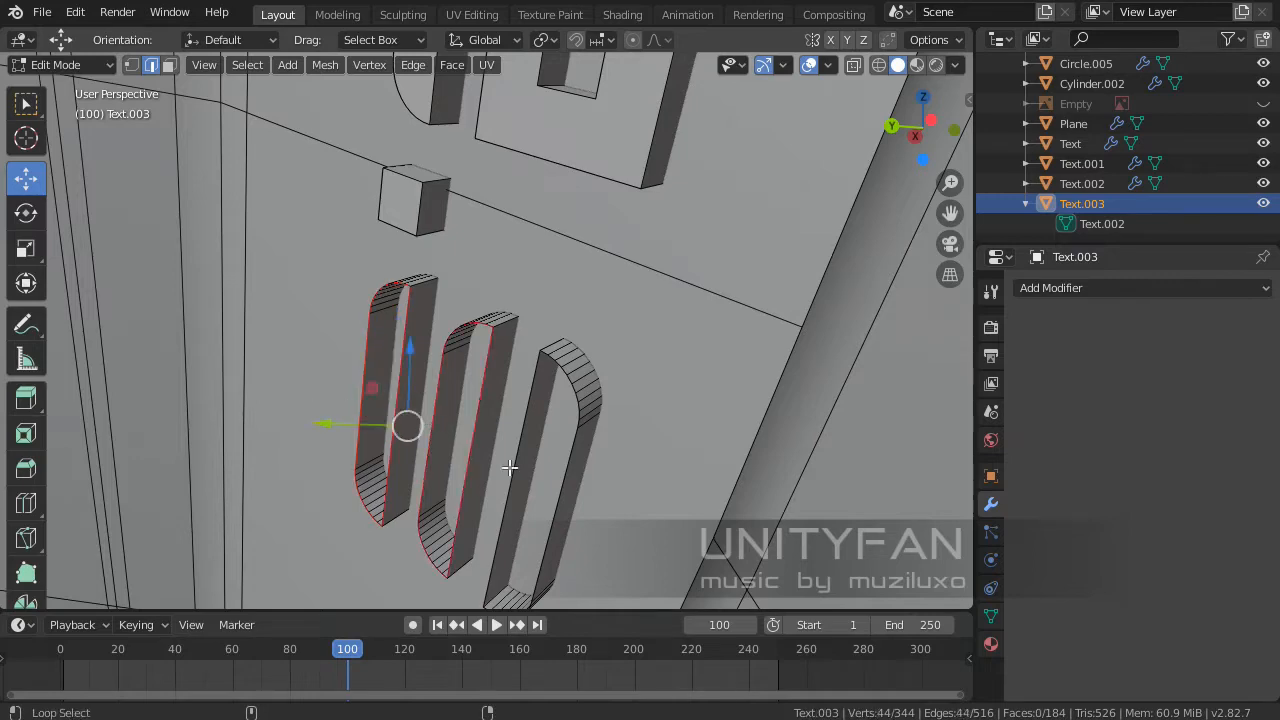
pyautogui.press('f')
# - Fill the open backs of both X halves and of the remaining S, T and dot shapes
pyautogui.moveTo(511, 467); pyautogui.dragTo(480, 354, button='middle')
pyautogui.scroll(2, 479, 354)
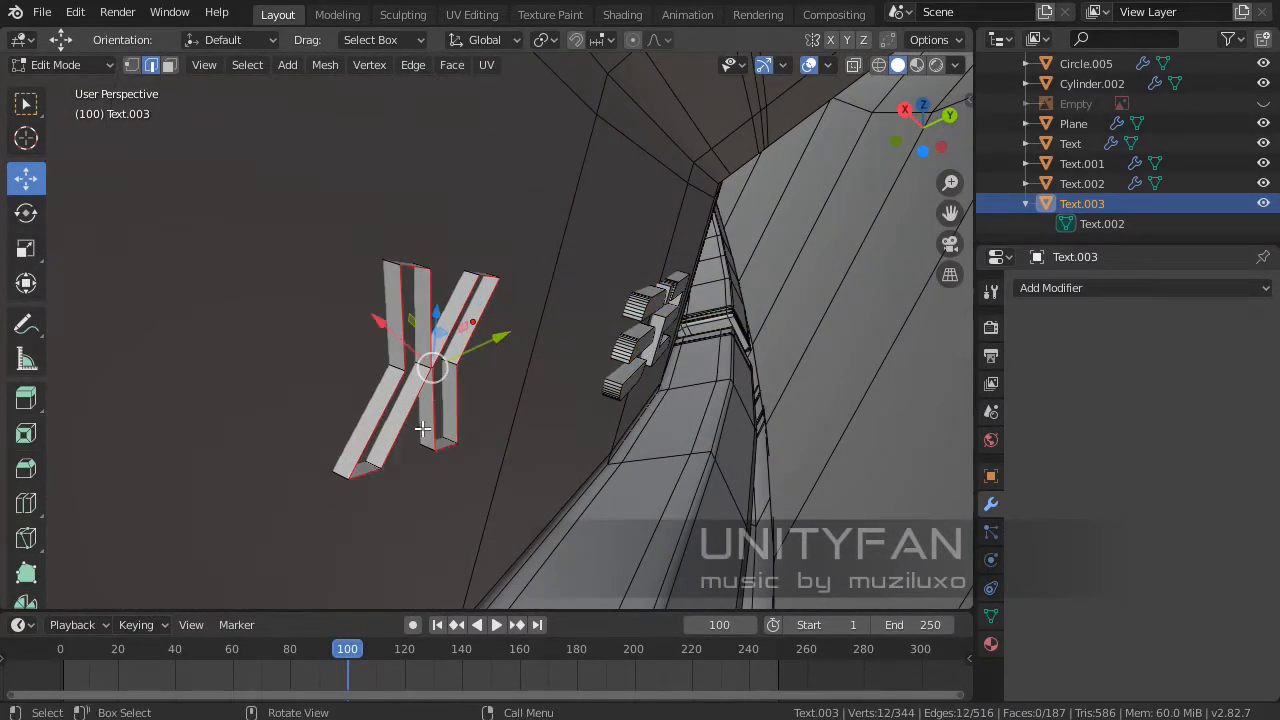
pyautogui.press('f')
pyautogui.moveTo(422, 428); pyautogui.dragTo(483, 423, button='middle')
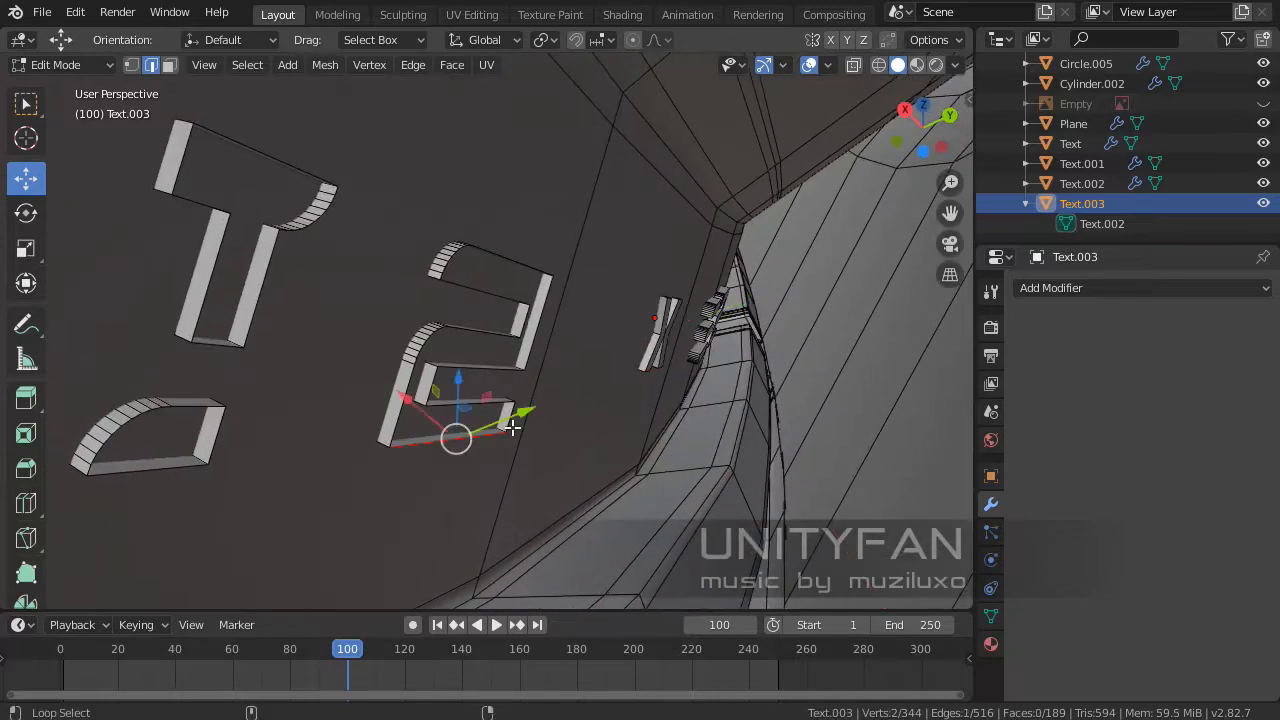
pyautogui.keyDown('alt'); pyautogui.keyDown('shift'); pyautogui.click(253, 325); pyautogui.keyUp('shift'); pyautogui.keyUp('alt')
pyautogui.moveTo(253, 325); pyautogui.dragTo(600, 430, button='middle')
pyautogui.press('f')
# - Add a Boolean modifier to the wheel panel and place it above the Subdivision modifier
pyautogui.scroll(-5, 394, 383)
pyautogui.press('Tab')
pyautogui.click(766, 532)
pyautogui.click(596, 457)
pyautogui.click(1090, 335)
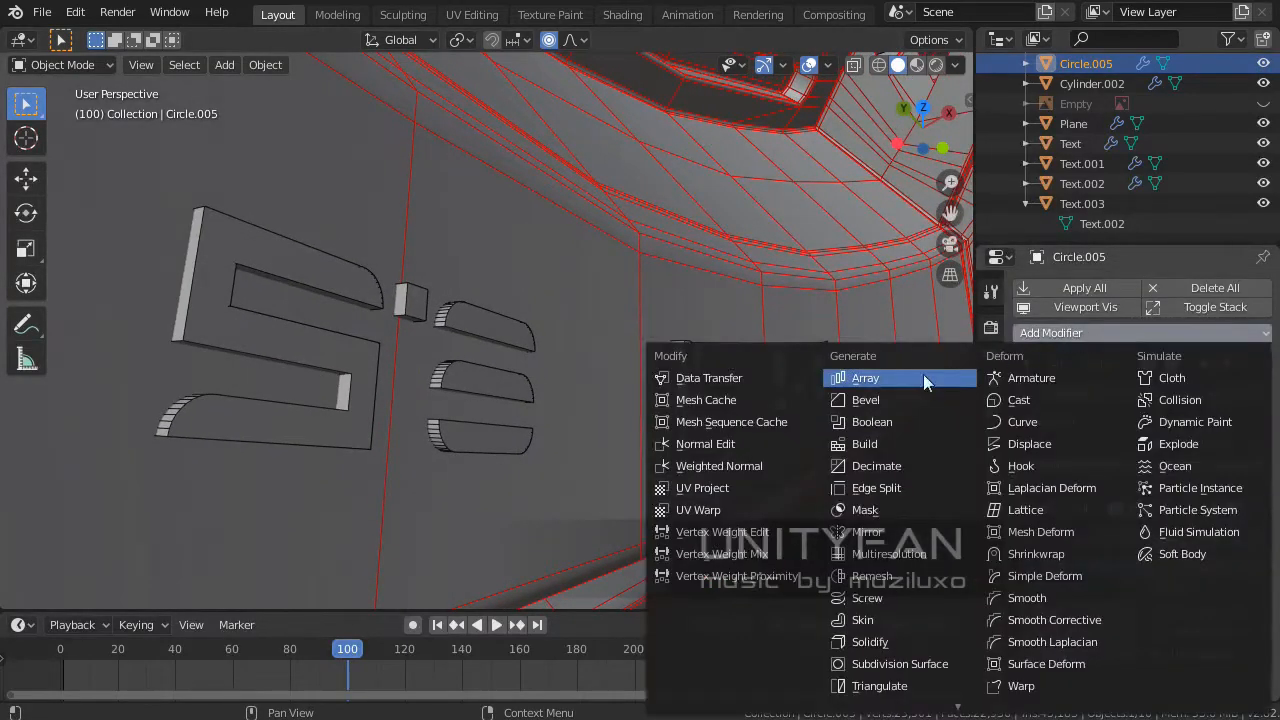
pyautogui.click(868, 424)
pyautogui.scroll(-3, 1150, 500)
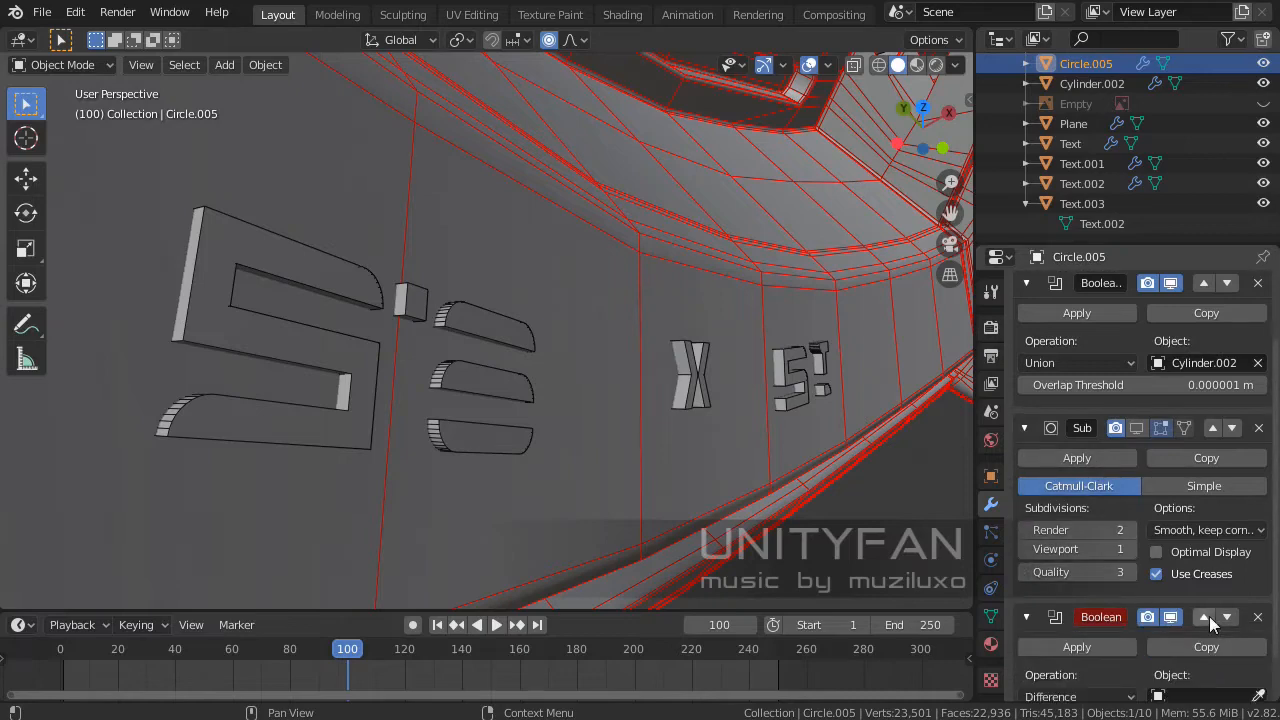
pyautogui.click(1204, 616)
pyautogui.scroll(2, 1135, 480)
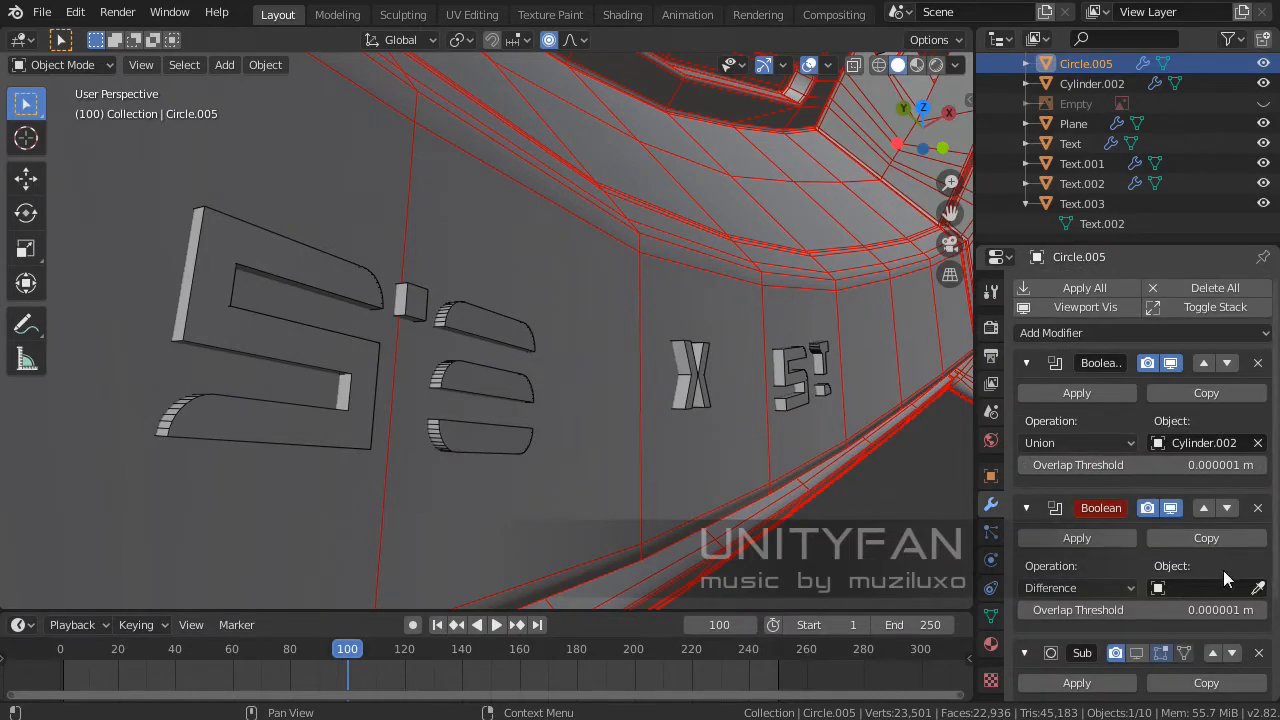
# - Set the new Boolean modifier to a Union with Text.003
pyautogui.click(703, 379)
pyautogui.moveTo(587, 380); pyautogui.dragTo(560, 404, button='middle')
pyautogui.click(1080, 587)
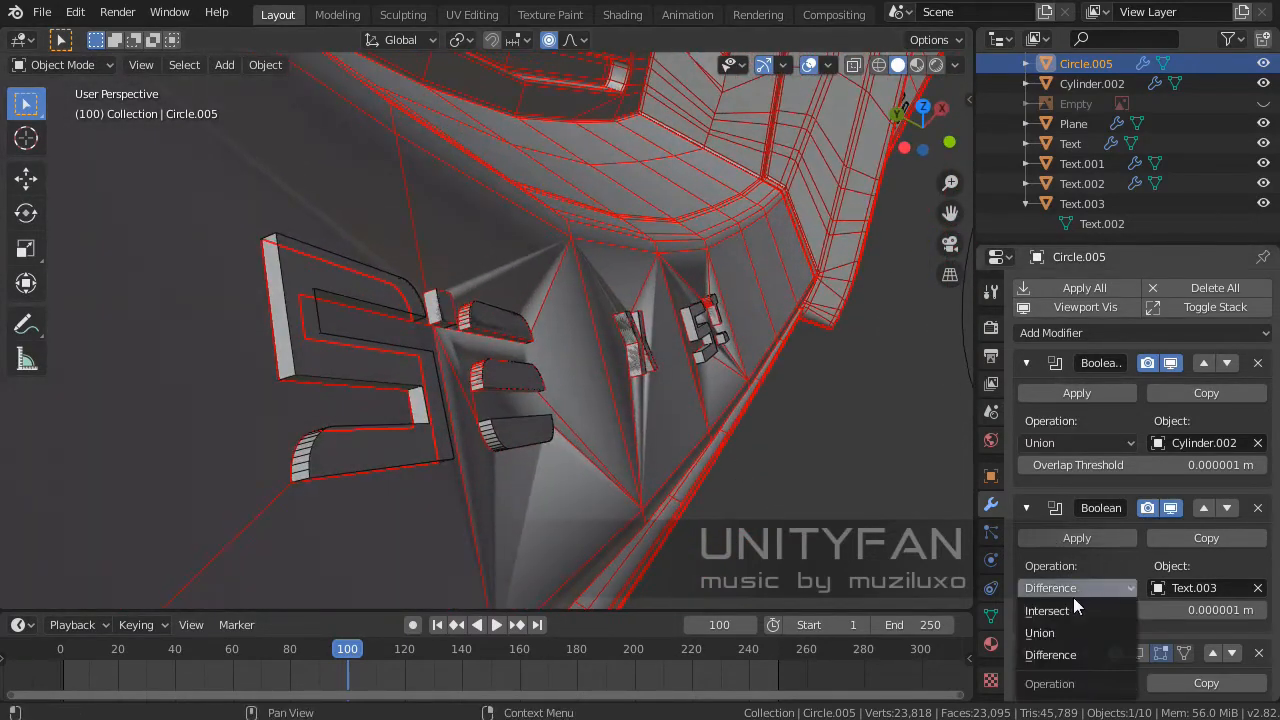
pyautogui.moveTo(719, 470); pyautogui.dragTo(653, 422, button='middle')
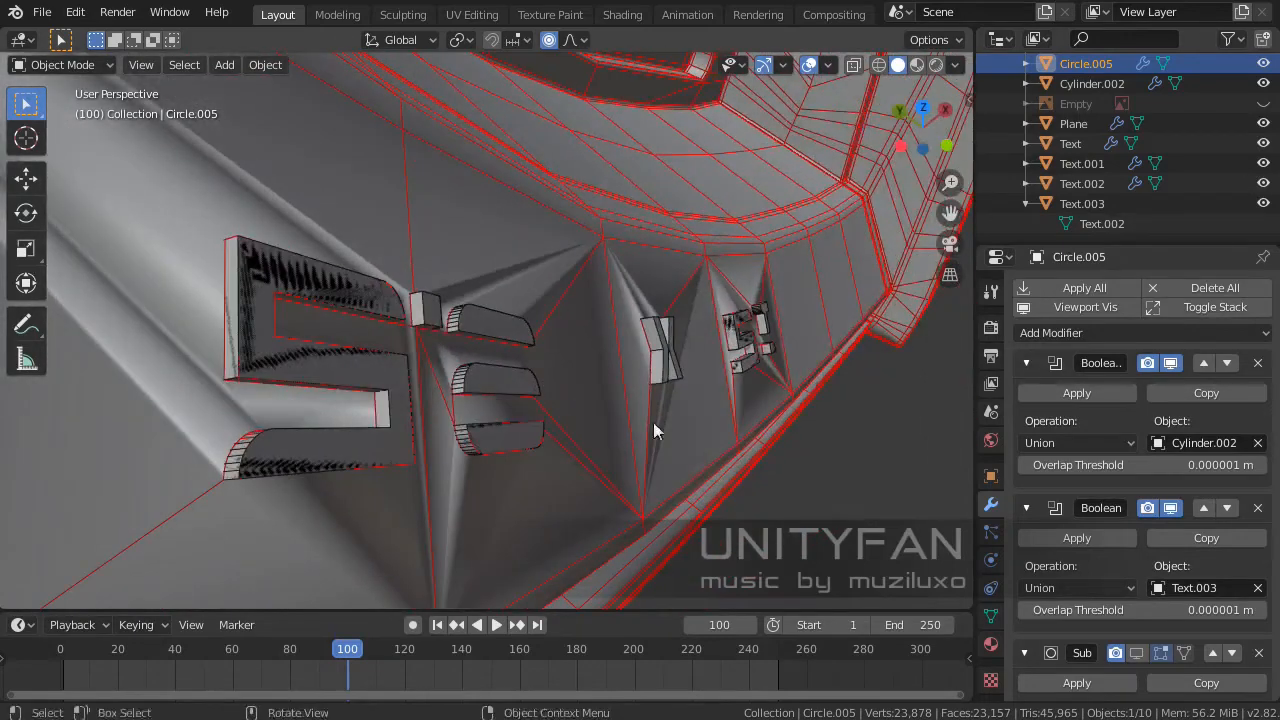
# - Apply the new lettering union on the wheel panel and inspect the joined mesh in Edit Mode
pyautogui.click(1096, 535)
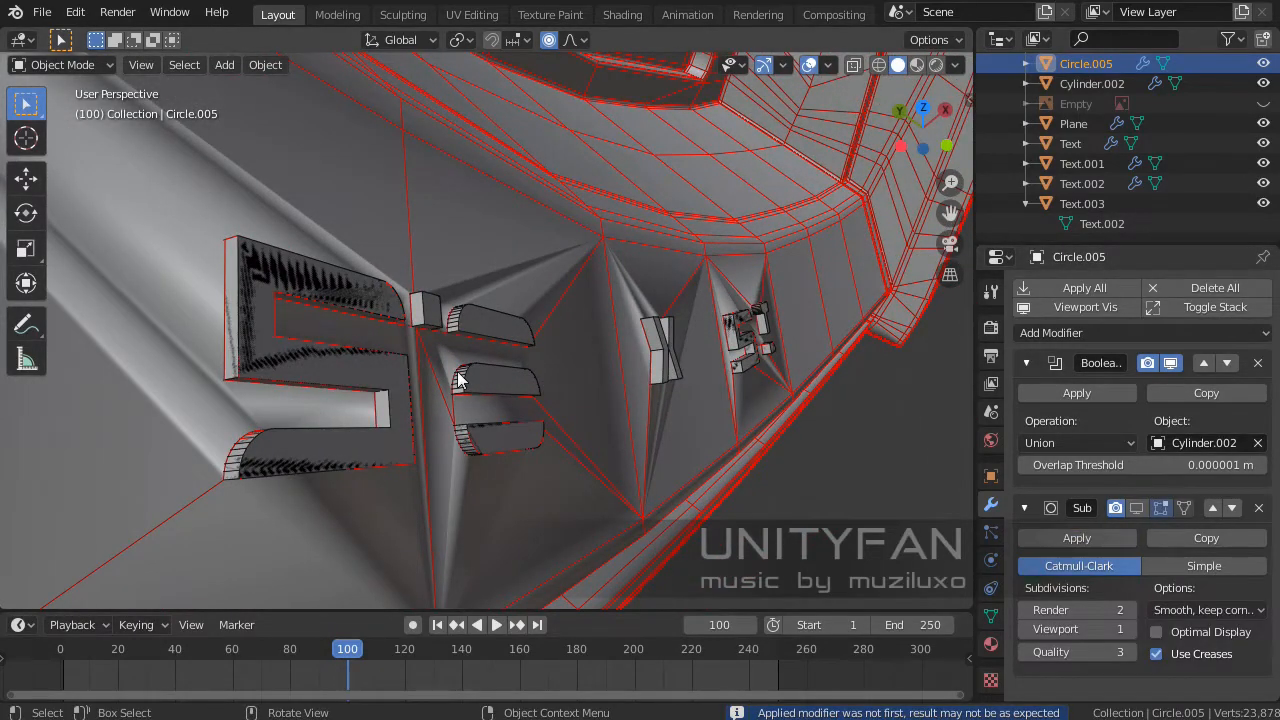
pyautogui.moveTo(458, 379)
pyautogui.mouseDown(button='middle')
pyautogui.moveTo(470, 388)
pyautogui.moveTo(460, 398)
pyautogui.mouseUp(button='middle')
pyautogui.press('Tab')
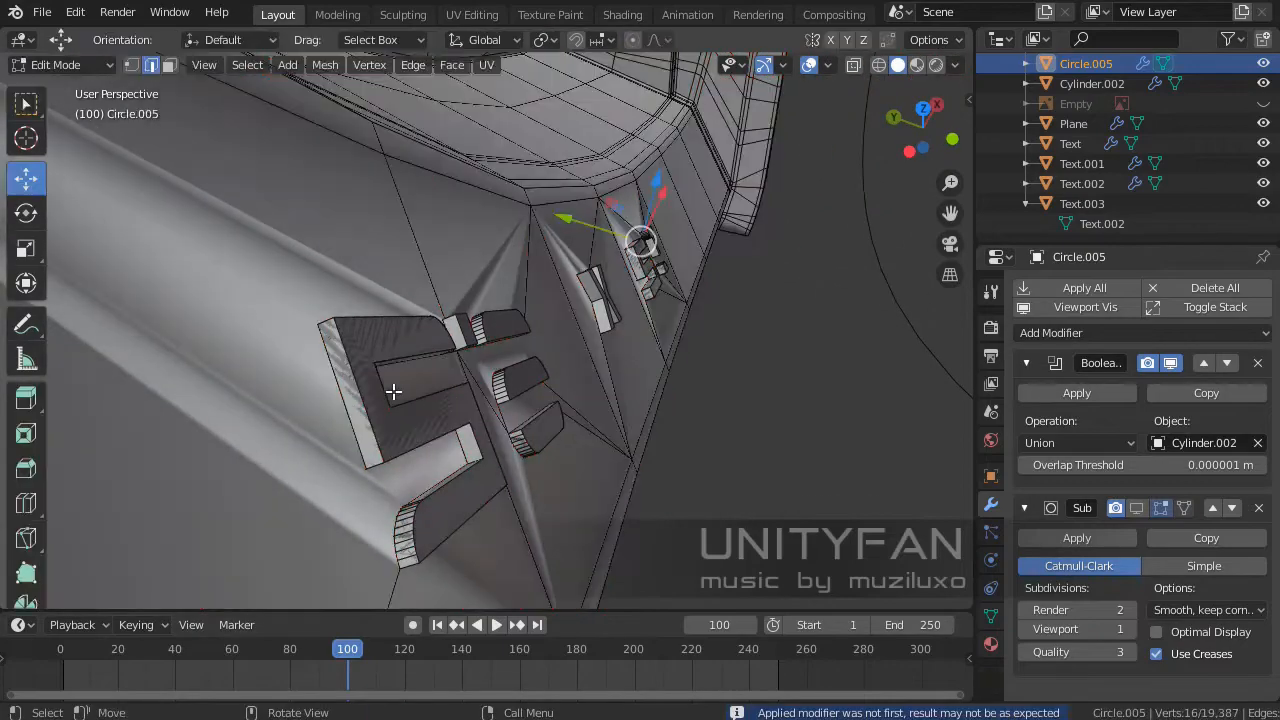
pyautogui.moveTo(366, 362); pyautogui.dragTo(400, 381, button='middle')
pyautogui.press('Tab')
# - Undo applying the lettering union and delete its Boolean modifier from the wheel panel
pyautogui.hotkey('ctrl', 'z')
pyautogui.scroll(1, 400, 372)
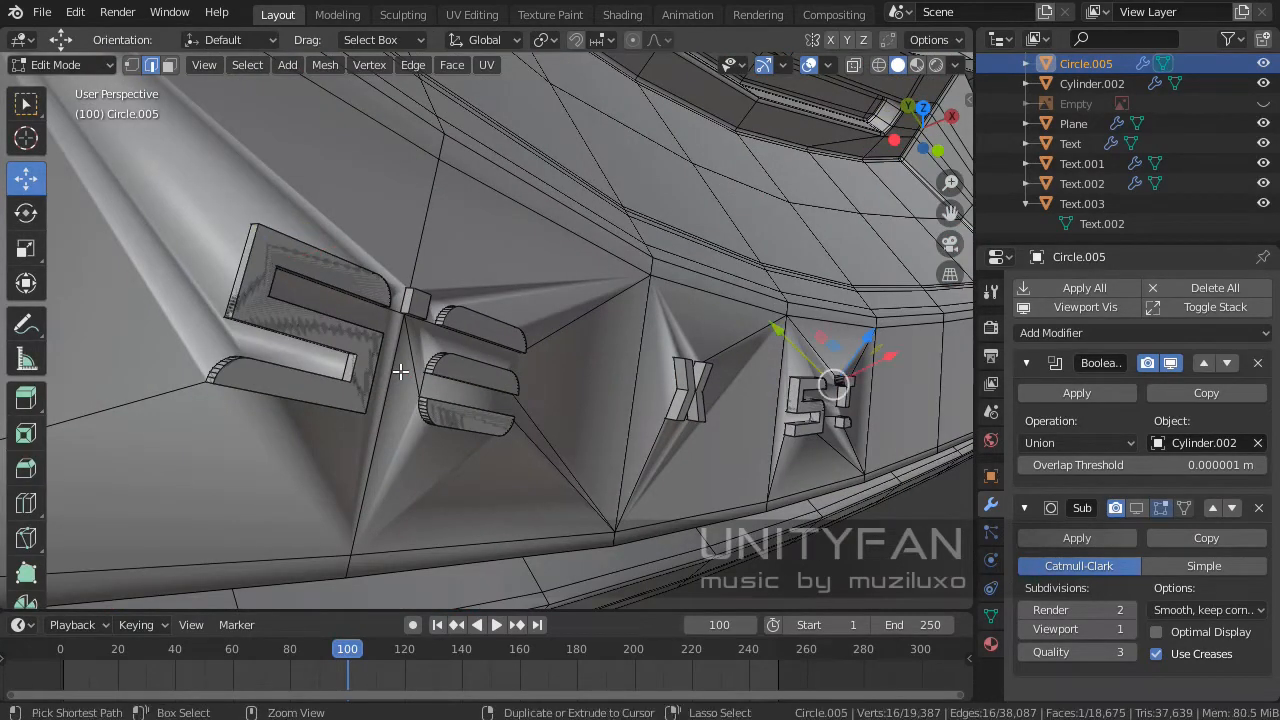
pyautogui.press('Tab')
pyautogui.moveTo(400, 372); pyautogui.dragTo(491, 350, button='middle')
pyautogui.scroll(2, 491, 350)
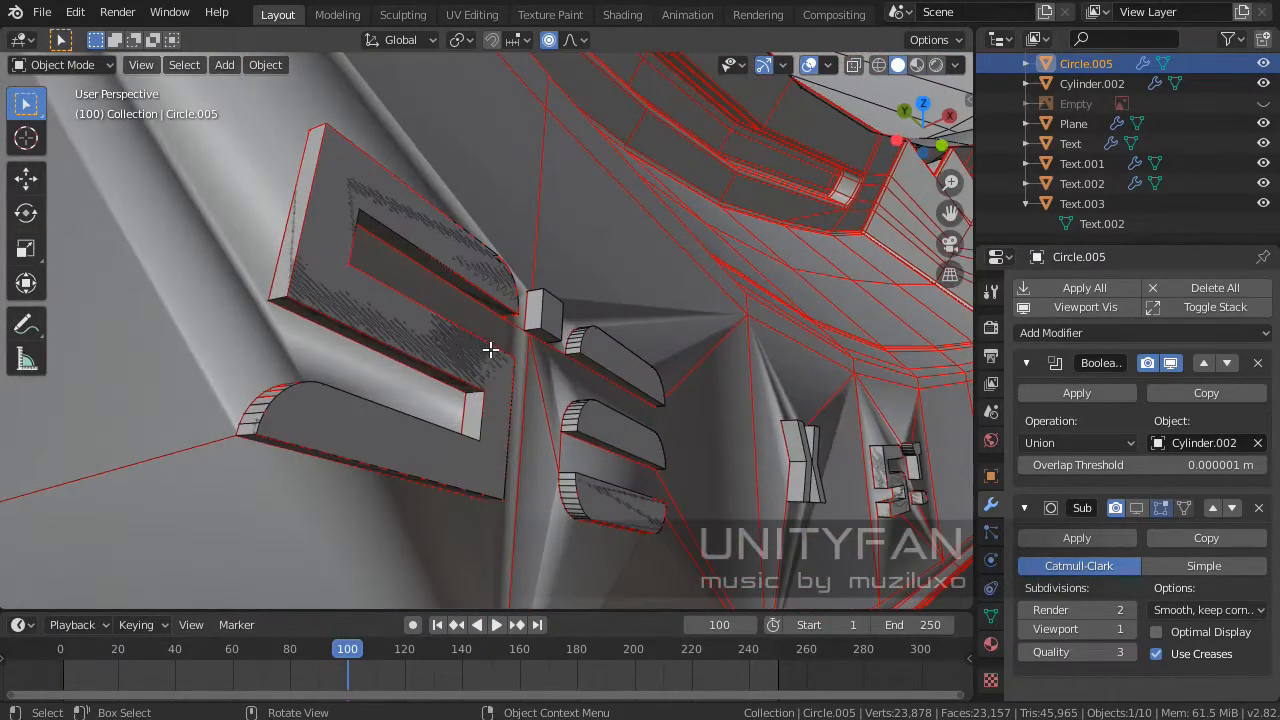
pyautogui.scroll(-2, 490, 349)
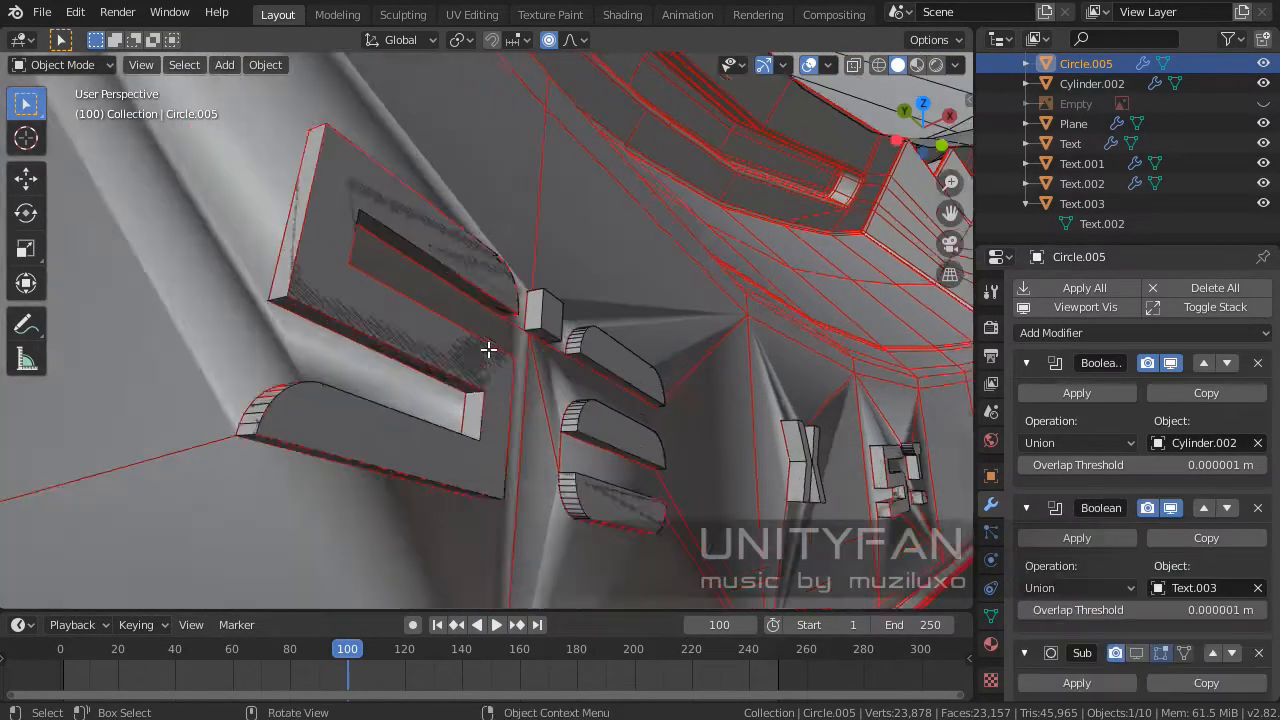
pyautogui.moveTo(489, 349); pyautogui.dragTo(471, 403, button='middle')
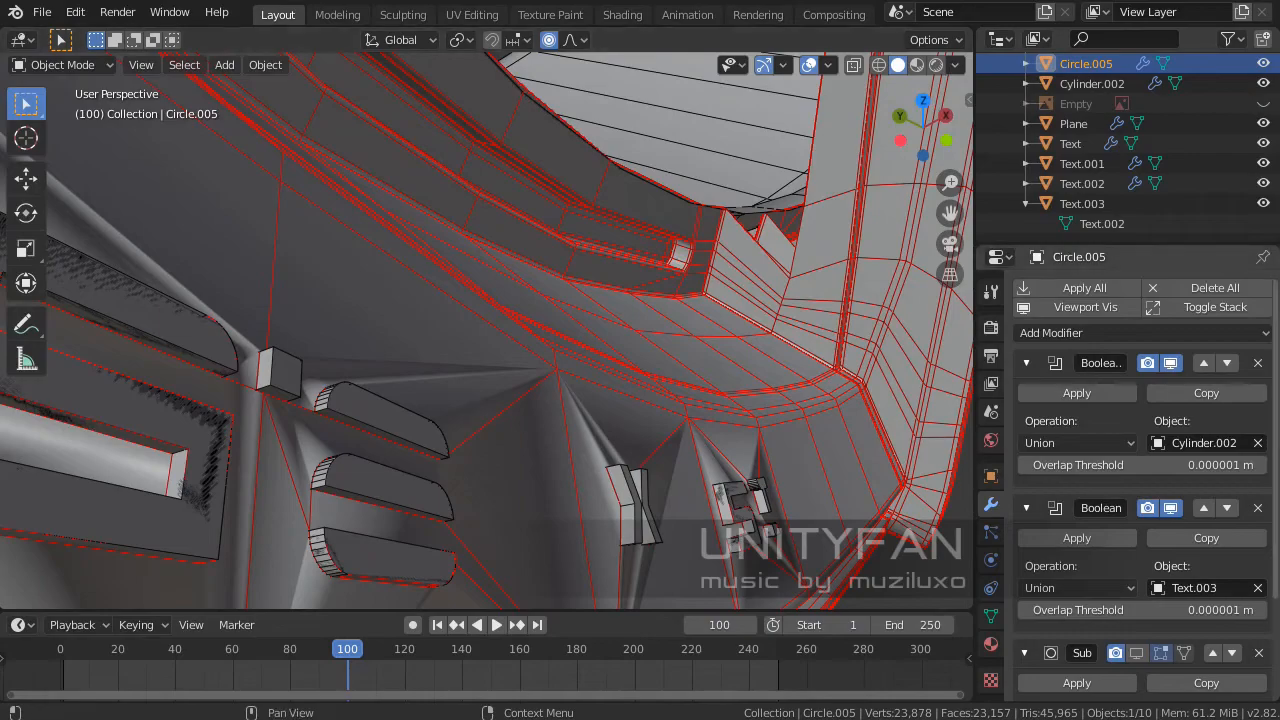
pyautogui.click(1258, 508)
# - Examine how the lettering sits across the edges and faces of the curved wheel panel
pyautogui.moveTo(551, 380); pyautogui.dragTo(657, 412, button='middle')
pyautogui.press('Tab')
pyautogui.press('Tab')
pyautogui.click(368, 393)
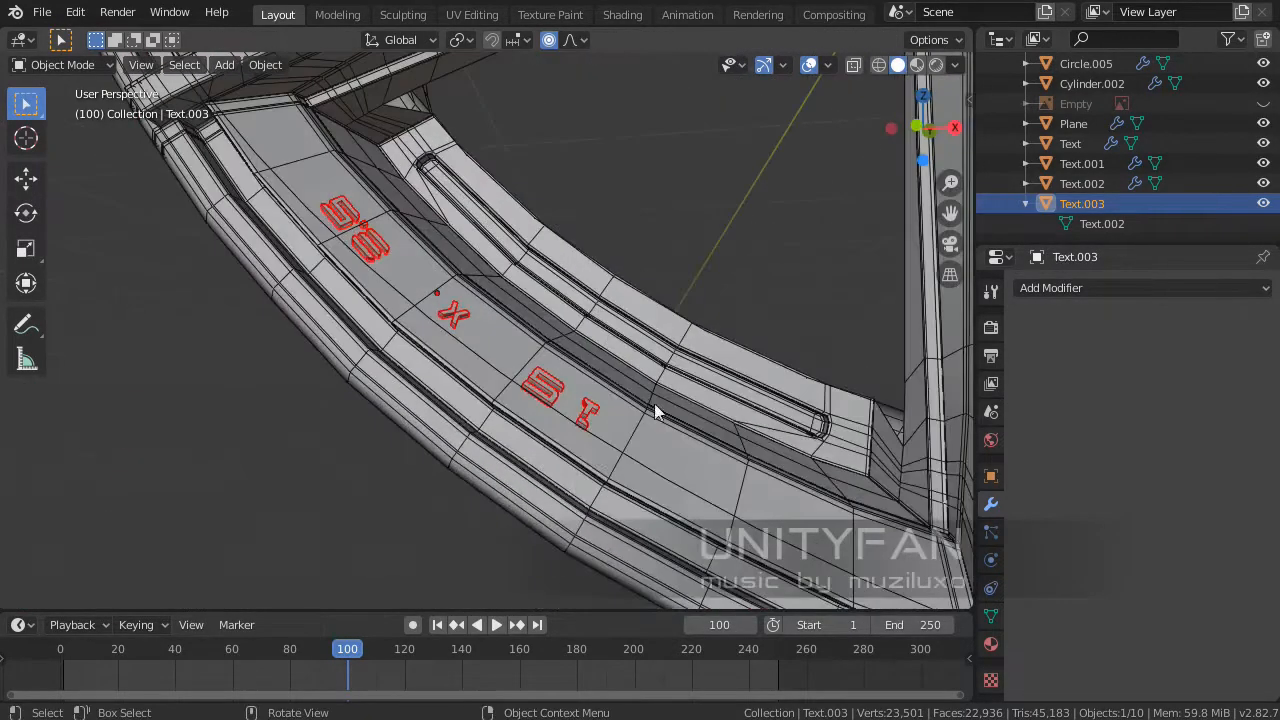
pyautogui.click(657, 412)
pyautogui.moveTo(451, 314); pyautogui.dragTo(546, 279, button='middle')
pyautogui.scroll(4, 466, 458)
pyautogui.scroll(-5, 675, 142)
pyautogui.scroll(6, 438, 334)
pyautogui.scroll(3, 546, 279)
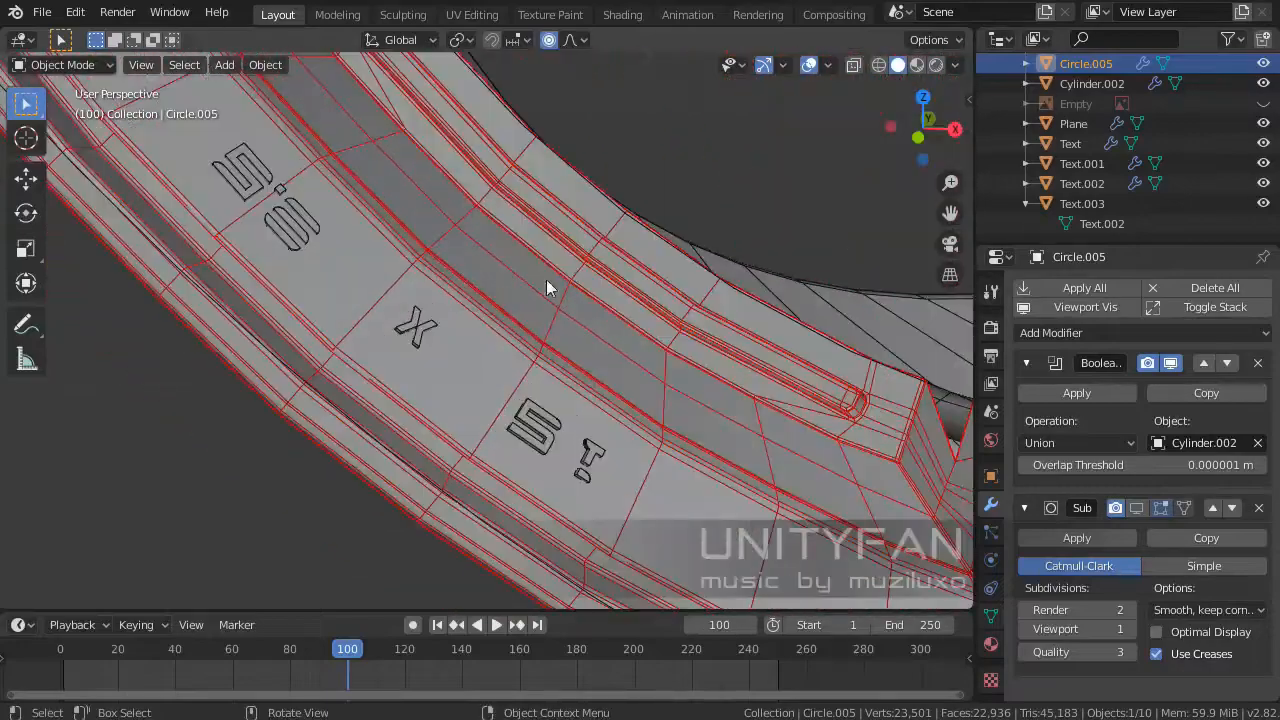
# - Shade the raised lettering object smooth
pyautogui.click(427, 326)
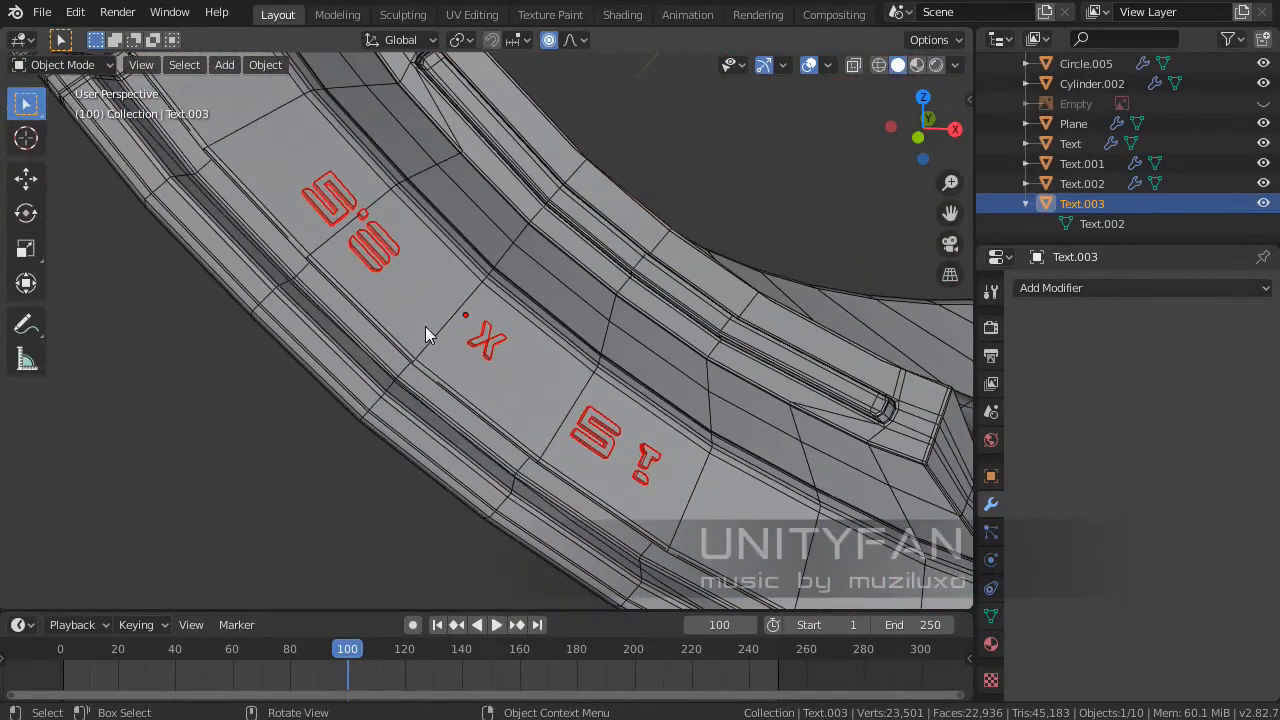
pyautogui.moveTo(403, 317); pyautogui.dragTo(451, 279, button='middle')
pyautogui.scroll(3, 451, 279)
pyautogui.moveTo(367, 295); pyautogui.dragTo(472, 274, button='middle')
pyautogui.scroll(3, 436, 331)
pyautogui.rightClick(557, 371)
pyautogui.click(518, 365)
# - Edit the curved wheel panel and knife-cut an edge beside the S-shaped letter's outer side, continuing to the panel face's far corner
pyautogui.click(401, 151)
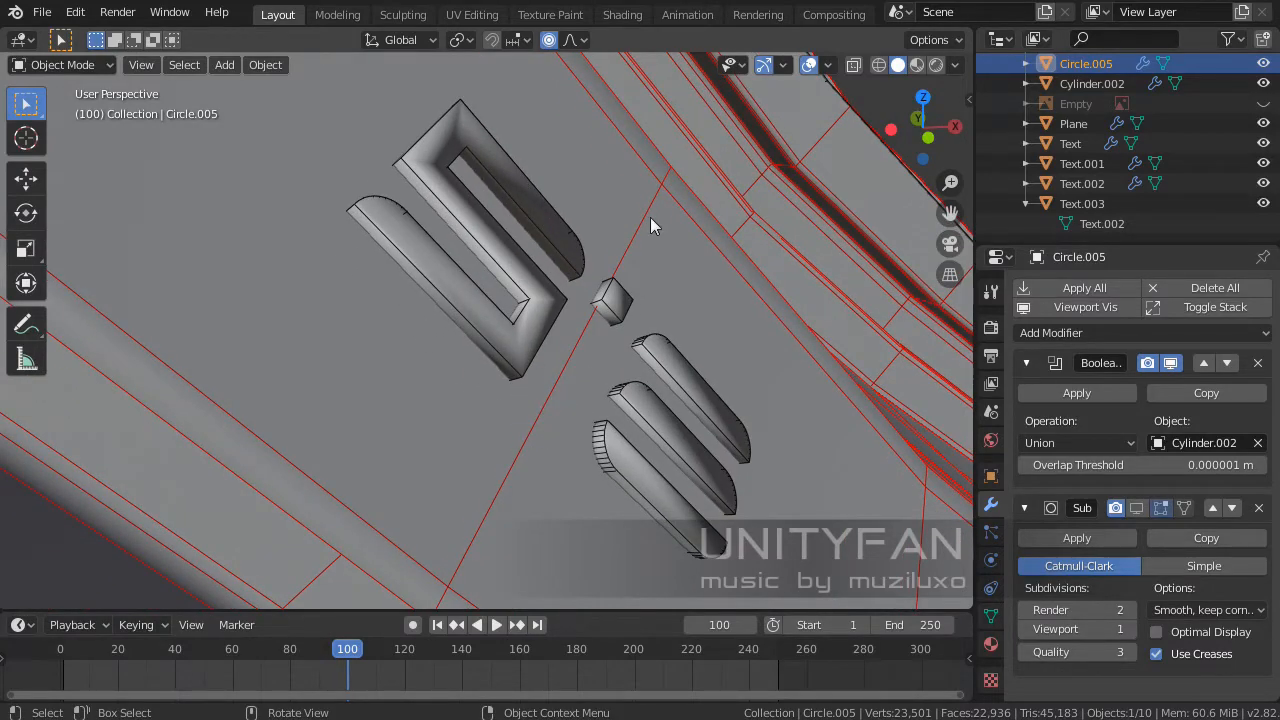
pyautogui.scroll(-3, 635, 220)
pyautogui.press('Tab')
pyautogui.moveTo(514, 271); pyautogui.dragTo(471, 297, button='middle')
pyautogui.scroll(2, 466, 309)
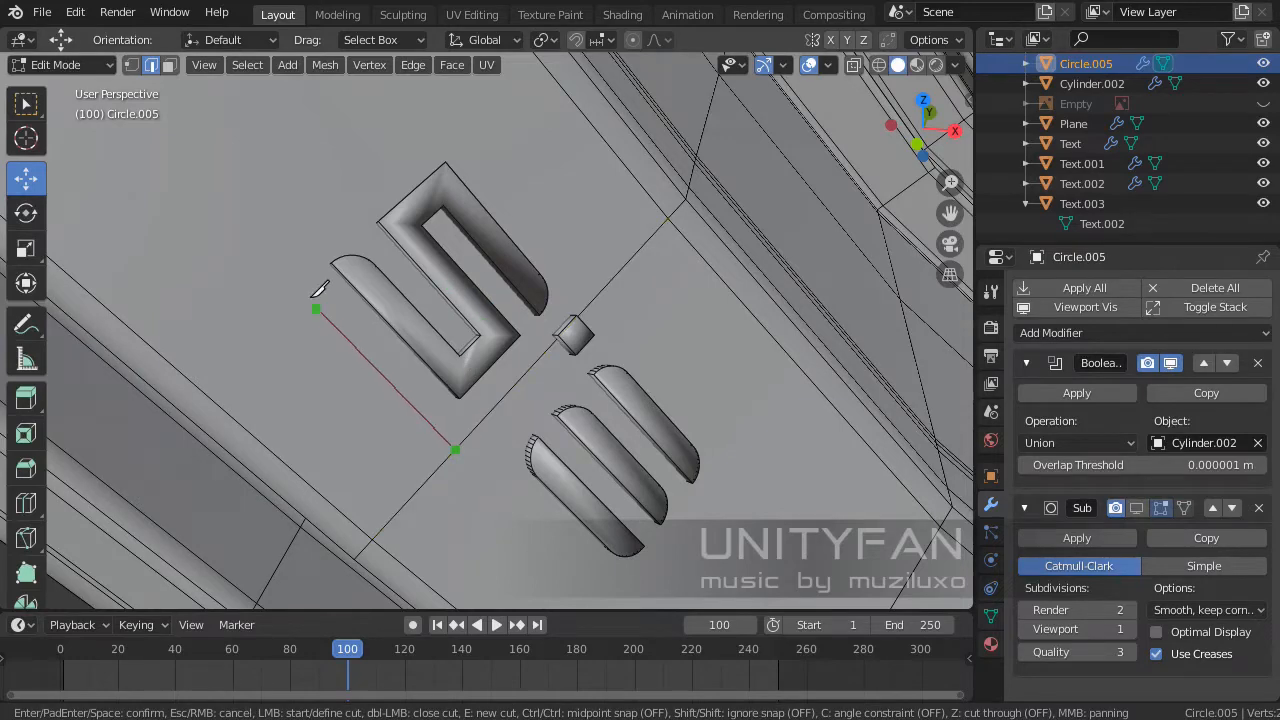
pyautogui.moveTo(290, 258); pyautogui.dragTo(270, 288, button='middle')
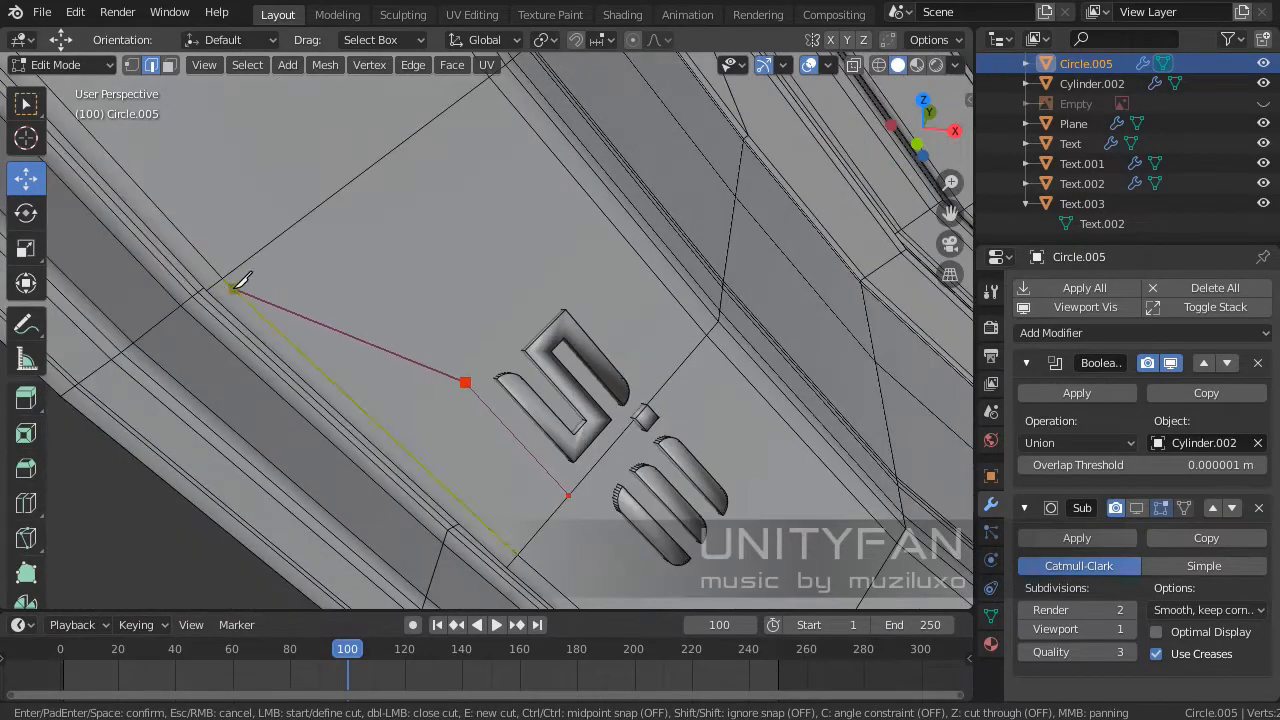
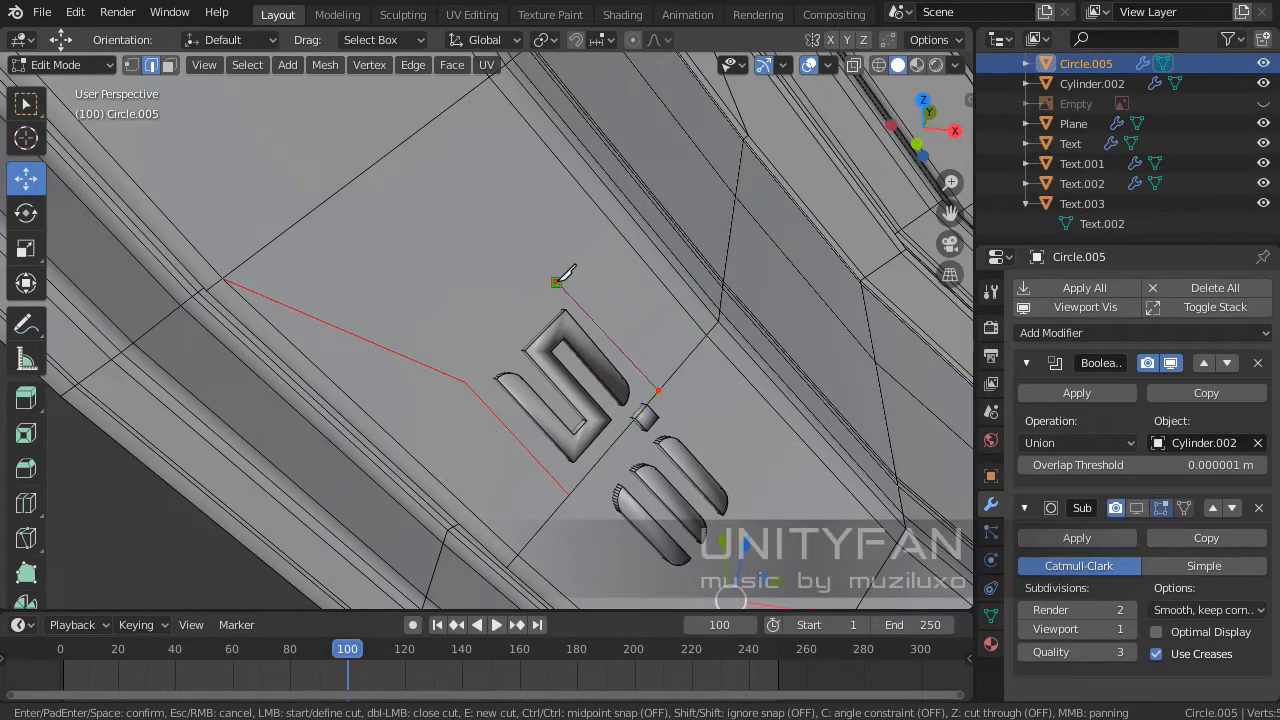
# - Knife-cut along the S-shaped letter's other side to the opposite panel corner and connect both cuts across its upper end
pyautogui.keyDown('shift'); pyautogui.moveTo(557, 282); pyautogui.dragTo(538, 339, button='middle'); pyautogui.keyUp('shift')
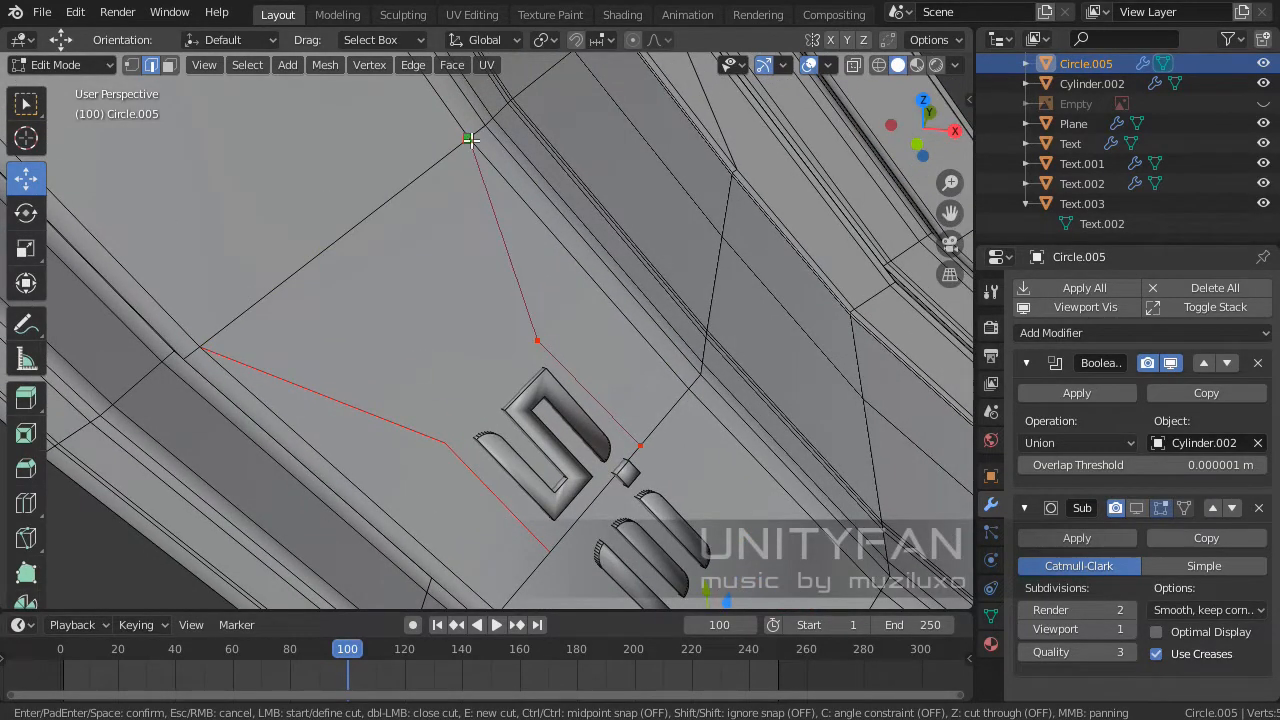
pyautogui.scroll(1, 614, 347)
pyautogui.keyDown('shift'); pyautogui.moveTo(614, 347); pyautogui.dragTo(575, 279, button='middle'); pyautogui.keyUp('shift')
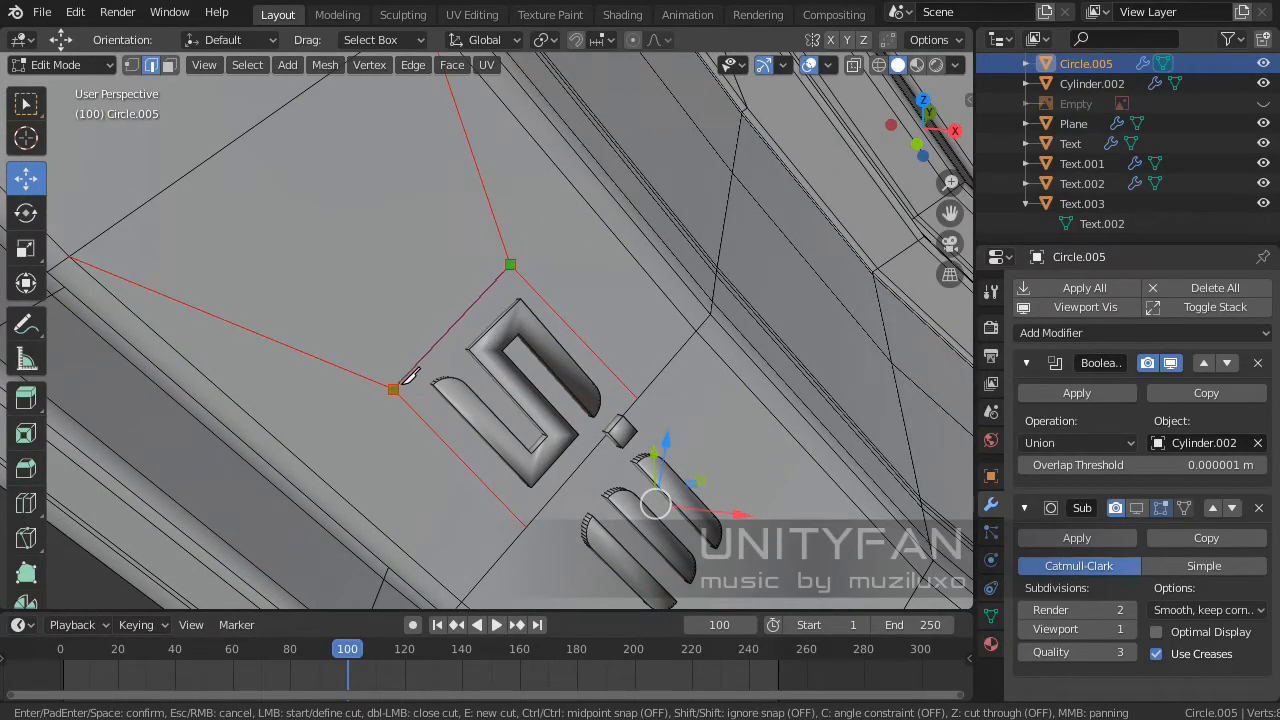
pyautogui.moveTo(401, 384); pyautogui.dragTo(446, 286, button='middle')
# - Set the transform orientation to Normal and move the S-shaped letter's back face about 0.0035 m inward along its normal
pyautogui.press('Tab')
pyautogui.click(444, 209)
pyautogui.moveTo(444, 209); pyautogui.dragTo(466, 318, button='middle')
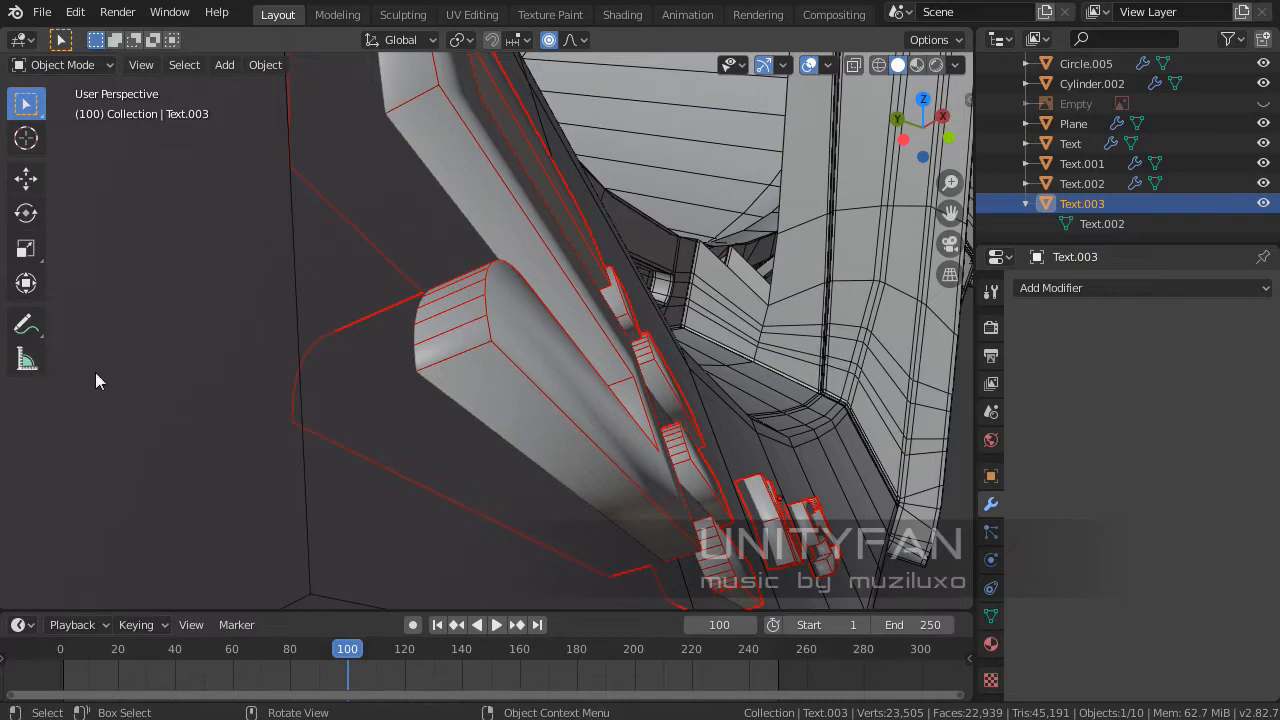
pyautogui.press('Tab')
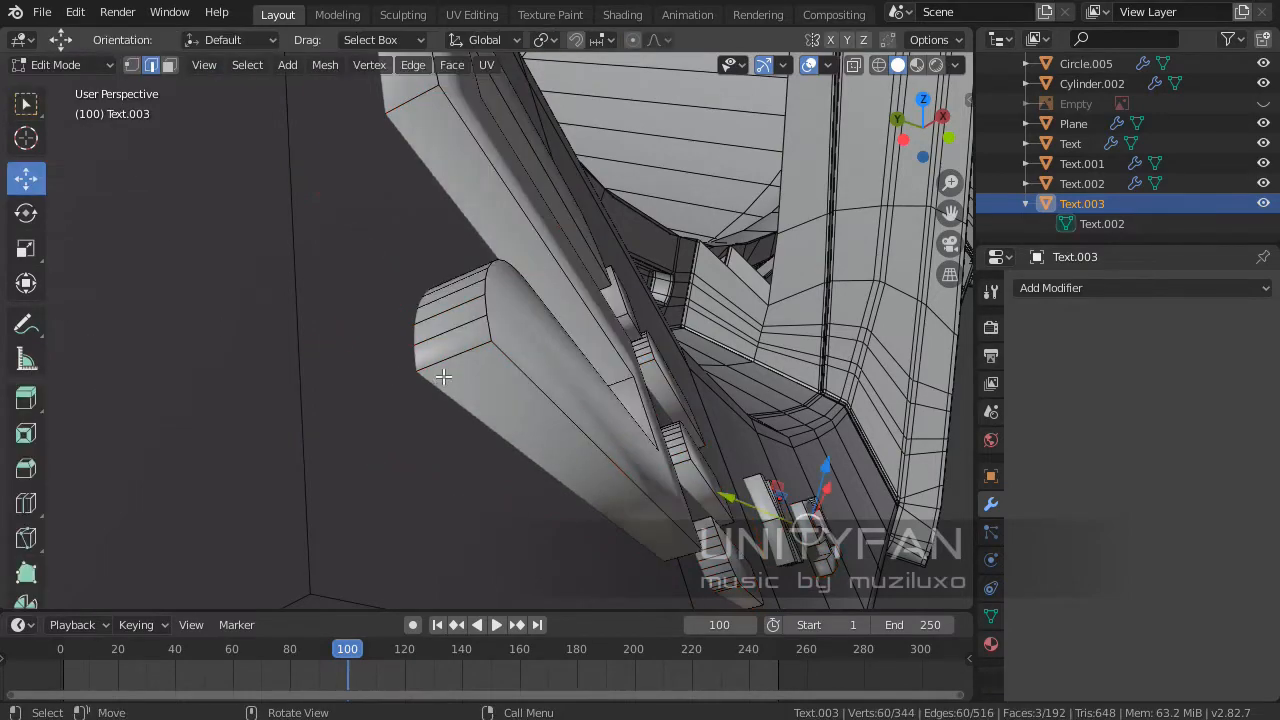
pyautogui.moveTo(370, 360); pyautogui.dragTo(529, 341, button='middle')
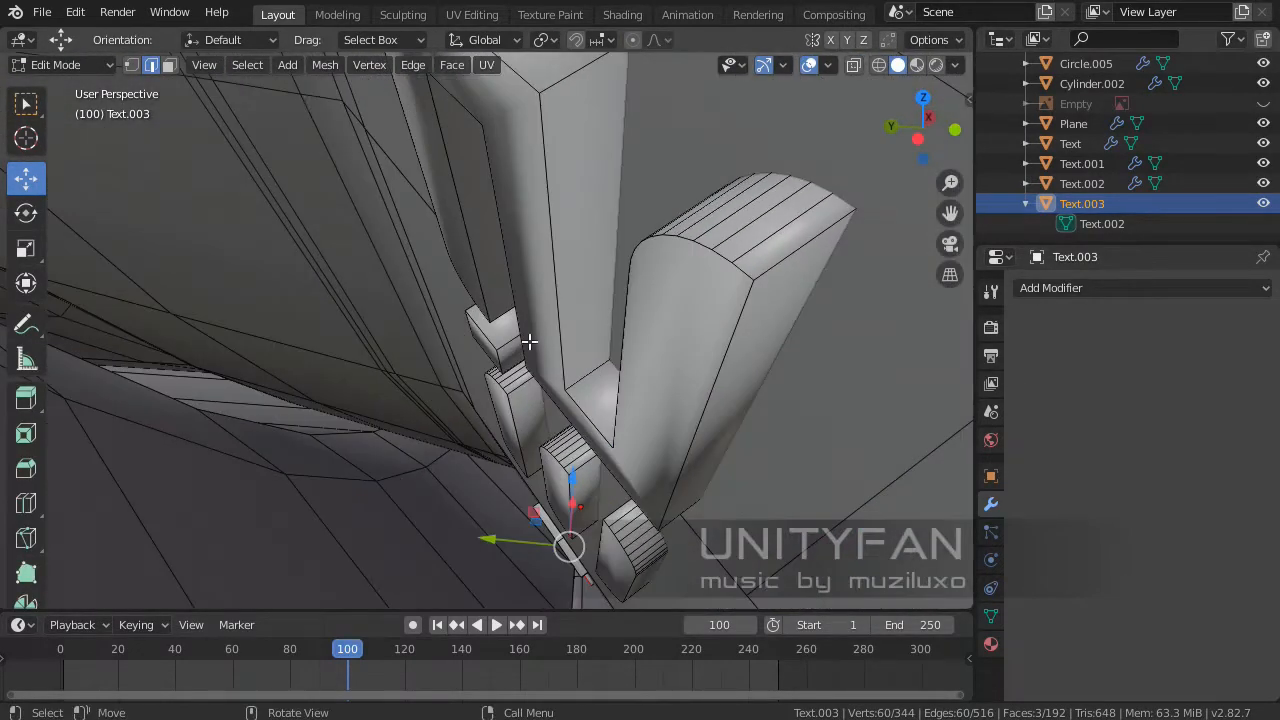
pyautogui.click(682, 345)
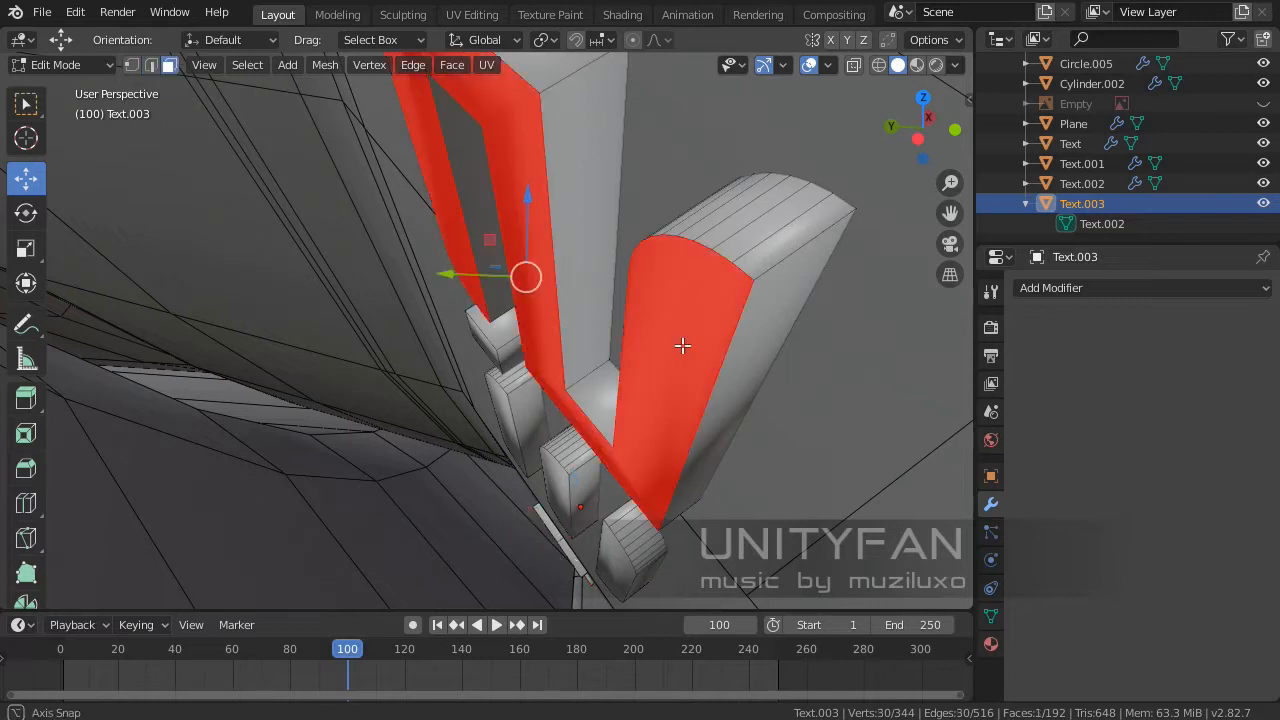
pyautogui.moveTo(682, 345); pyautogui.dragTo(483, 358, button='middle')
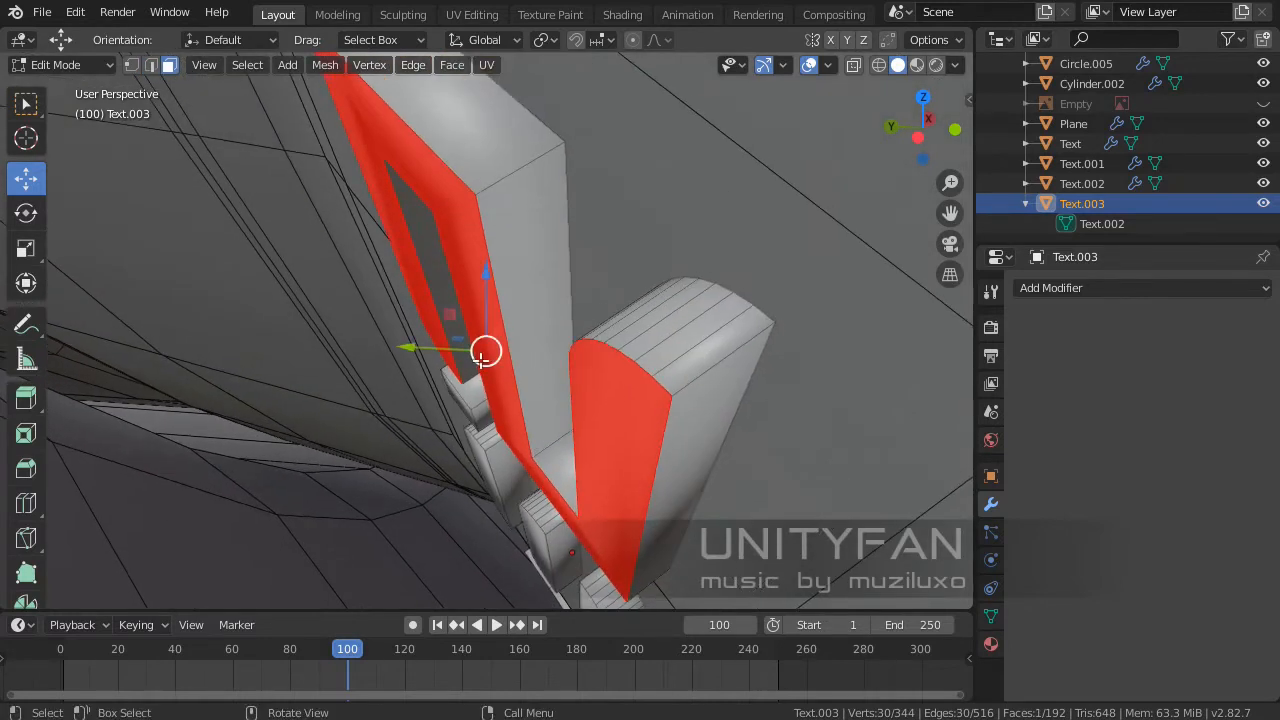
pyautogui.click(496, 36)
pyautogui.click(437, 140)
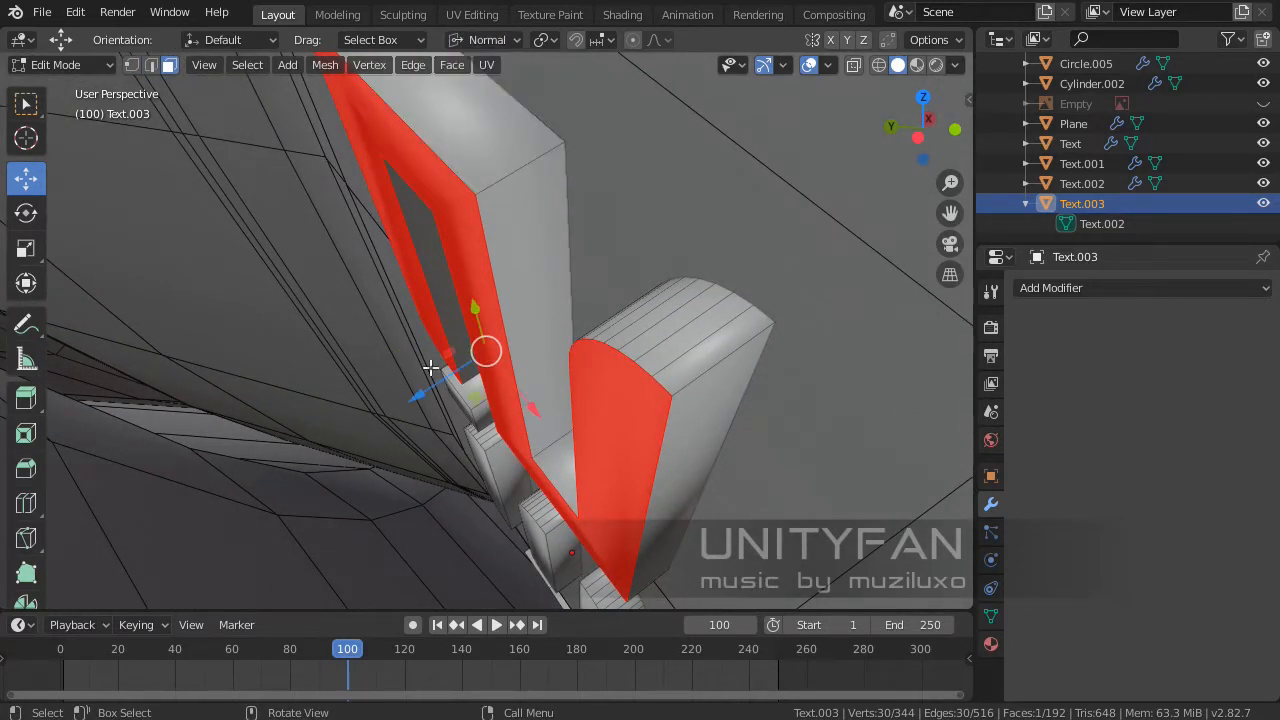
pyautogui.press('e')
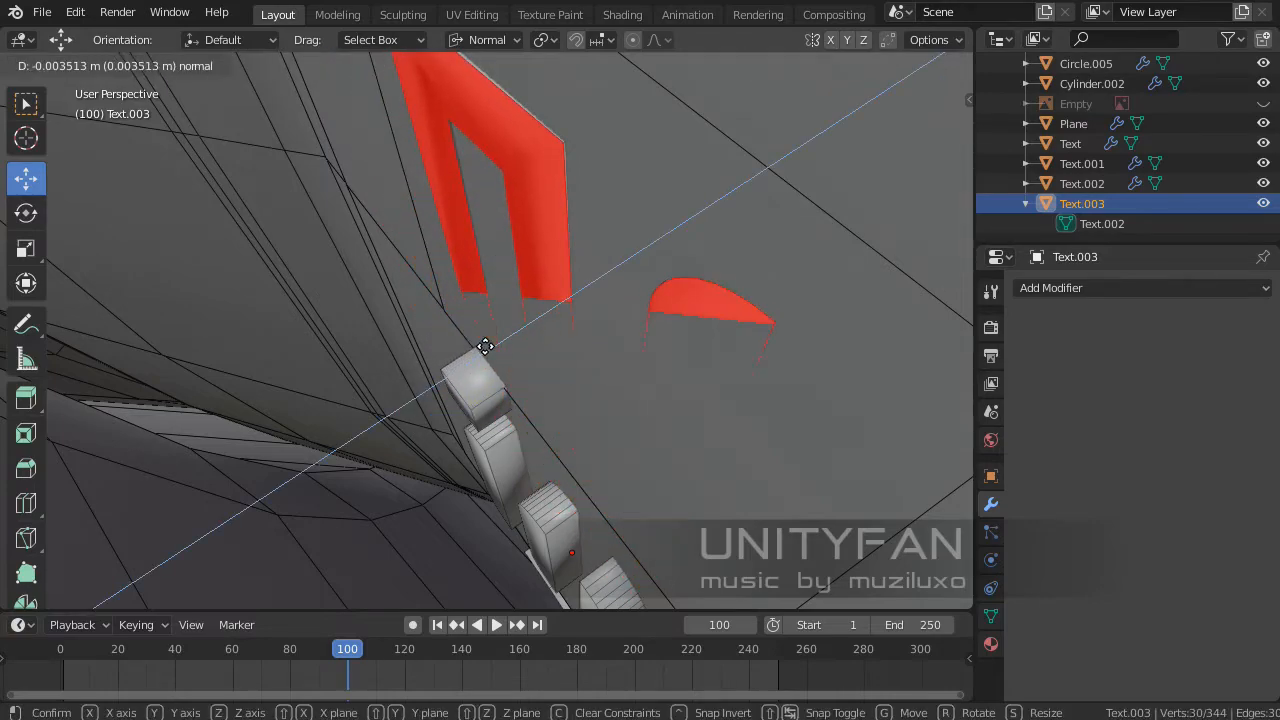
pyautogui.click(484, 346)
pyautogui.moveTo(486, 346); pyautogui.dragTo(586, 334, button='middle')
pyautogui.scroll(1, 640, 254)
pyautogui.moveTo(586, 334); pyautogui.dragTo(558, 278, button='middle')
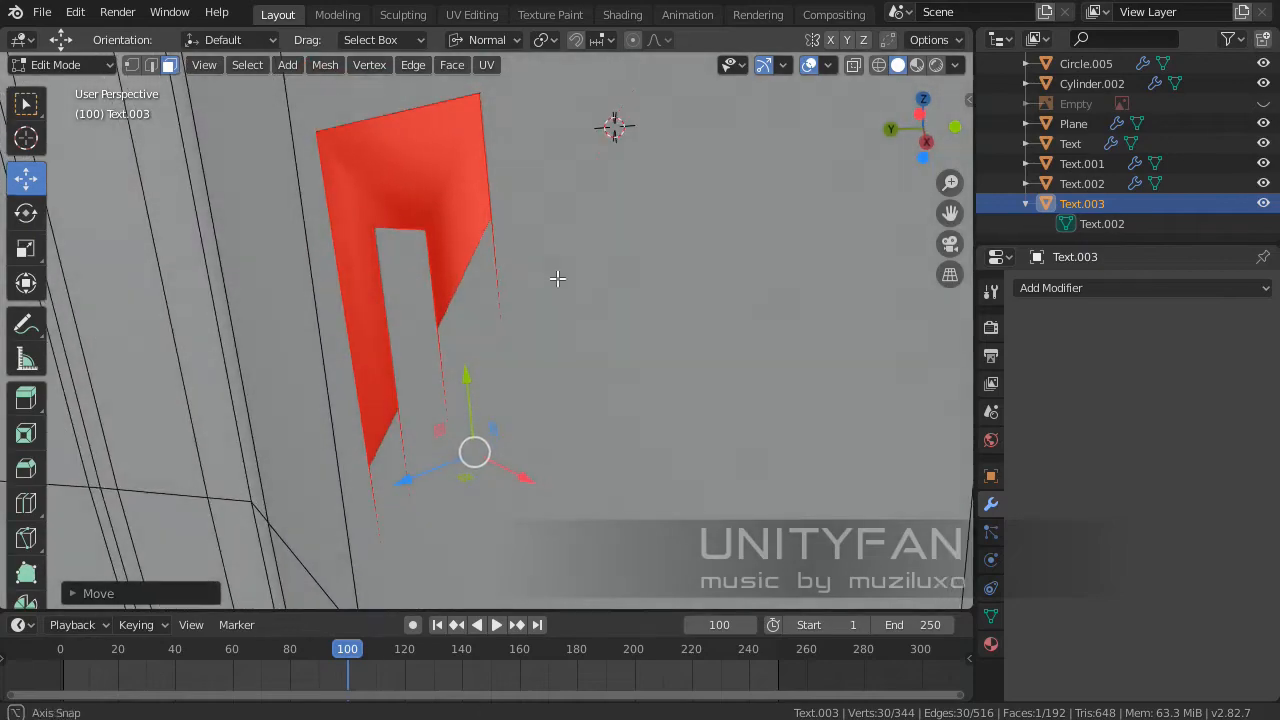
# - Delete the S-shaped letter's back face so only its front and side walls remain
pyautogui.press('x')
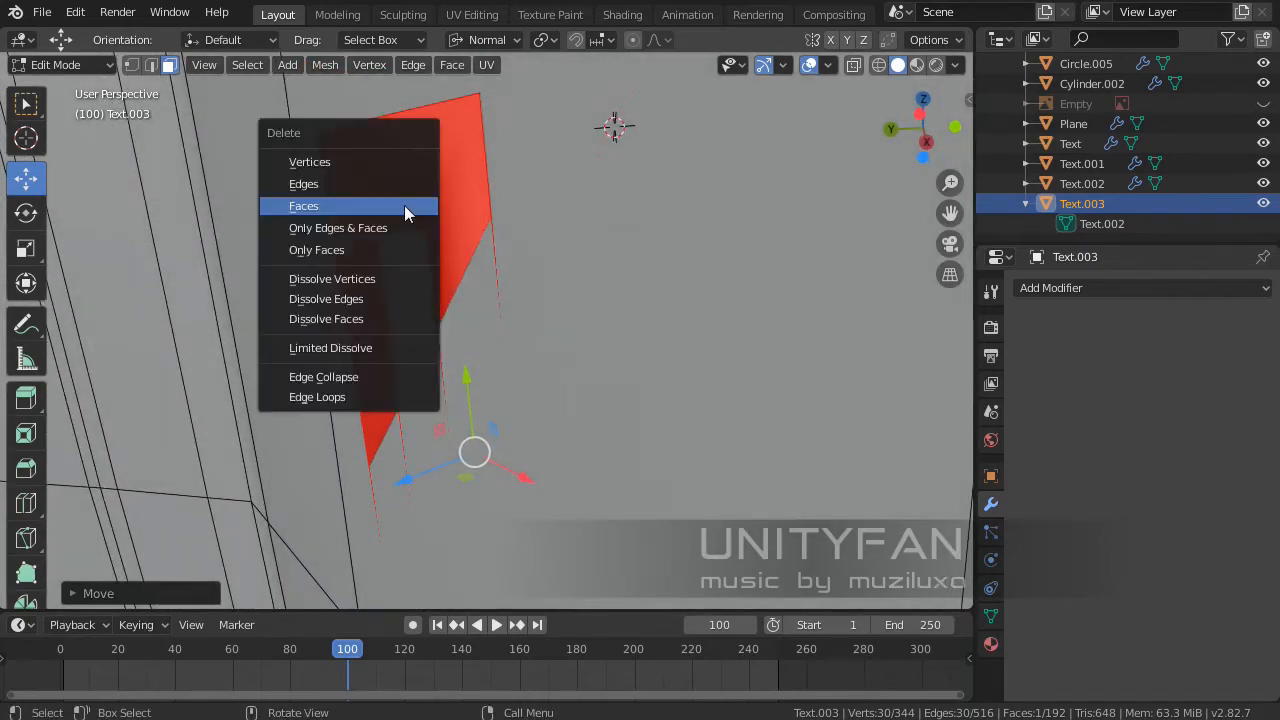
pyautogui.click(404, 205)
pyautogui.moveTo(404, 205); pyautogui.dragTo(315, 251, button='middle')
pyautogui.scroll(-2, 315, 251)
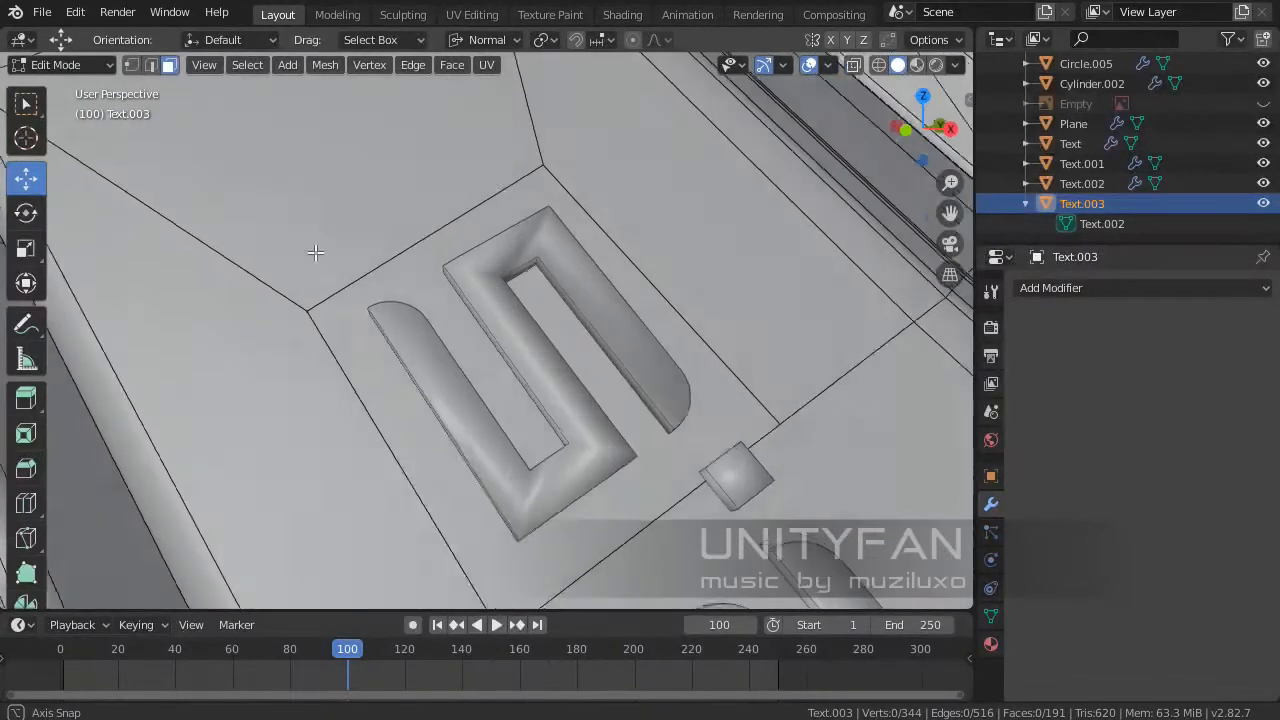
pyautogui.keyDown('shift'); pyautogui.moveTo(429, 366); pyautogui.dragTo(205, 135, button='middle'); pyautogui.keyUp('shift')
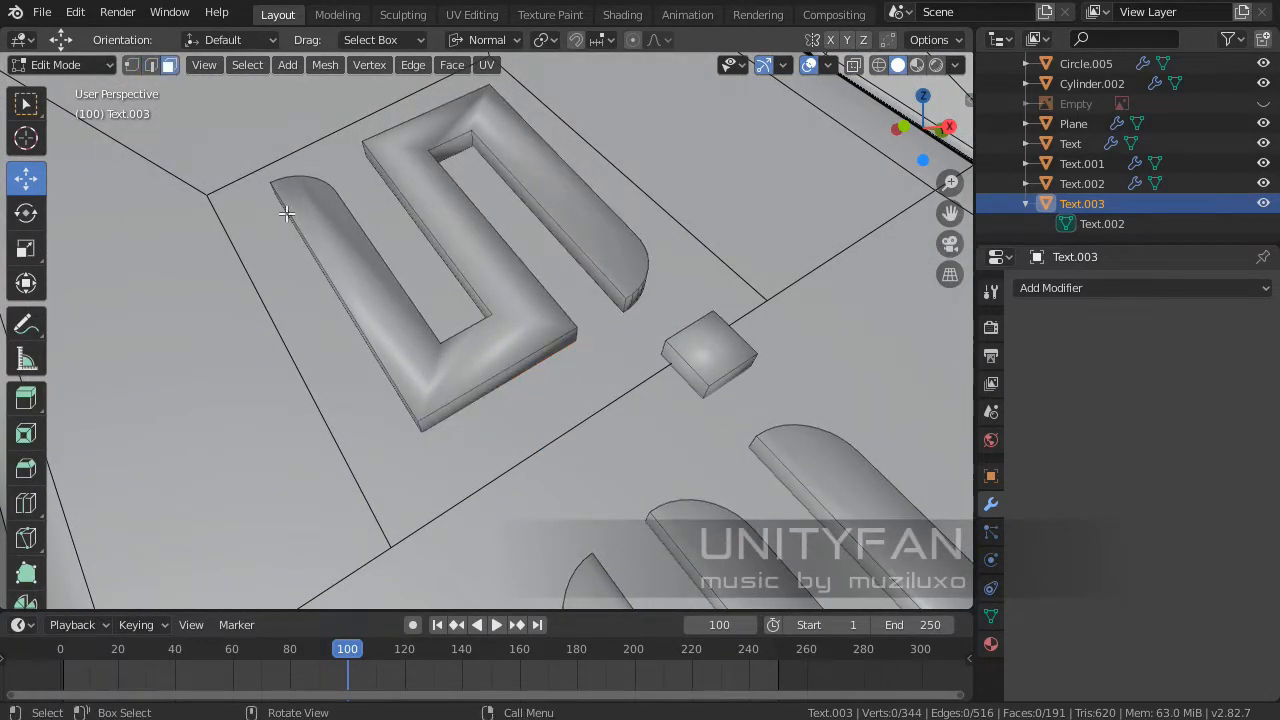
pyautogui.press('Tab')
pyautogui.click(305, 357)
pyautogui.scroll(-4, 305, 357)
pyautogui.moveTo(483, 382); pyautogui.dragTo(454, 282, button='middle')
pyautogui.click(478, 357)
pyautogui.scroll(4, 478, 357)
pyautogui.press('Tab')
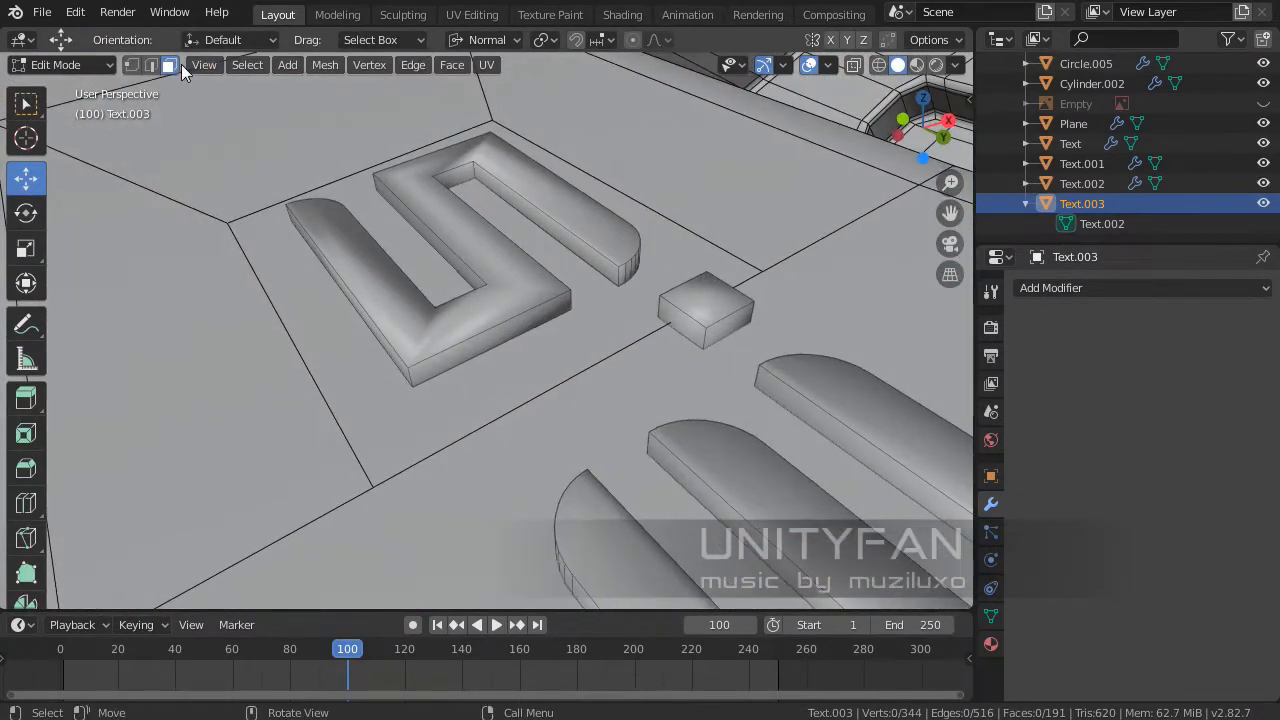
# - Select the whole S-shaped letter and separate it from the lettering into its own object
pyautogui.press('l')
pyautogui.press('ctrl+KP_Add')
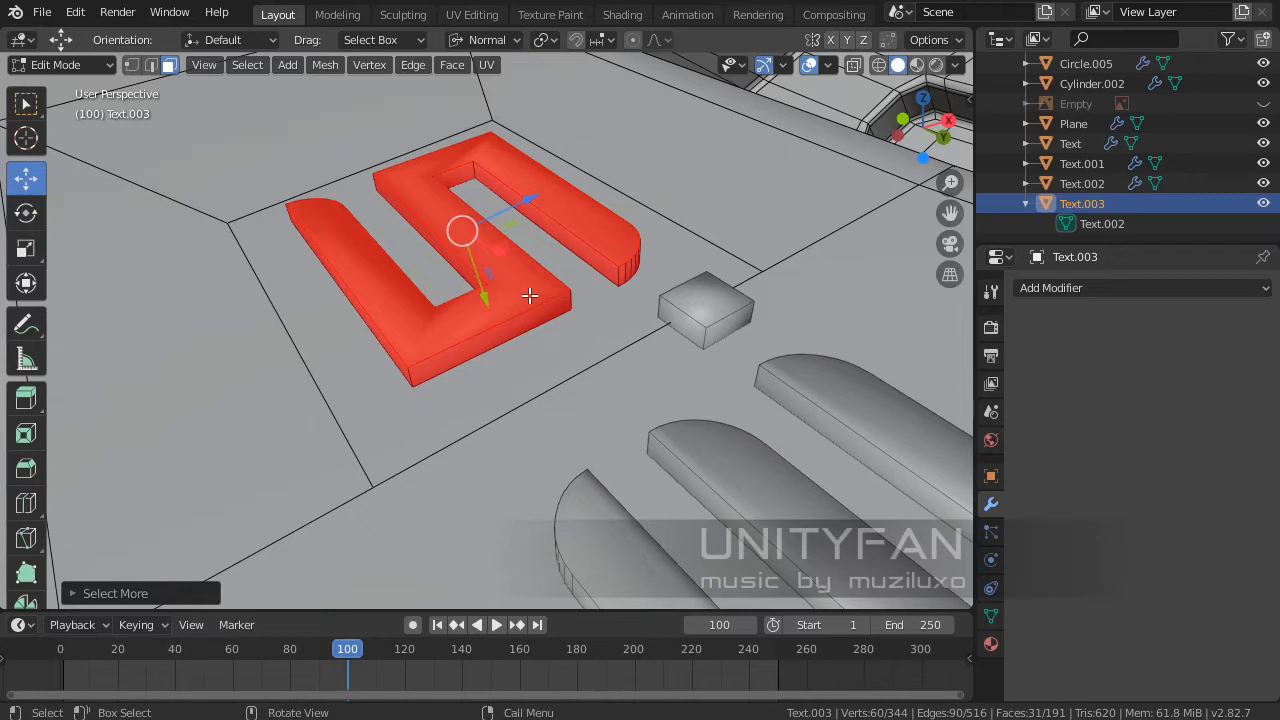
pyautogui.scroll(-3, 530, 296)
pyautogui.moveTo(530, 296); pyautogui.dragTo(450, 297, button='middle')
pyautogui.scroll(3, 450, 297)
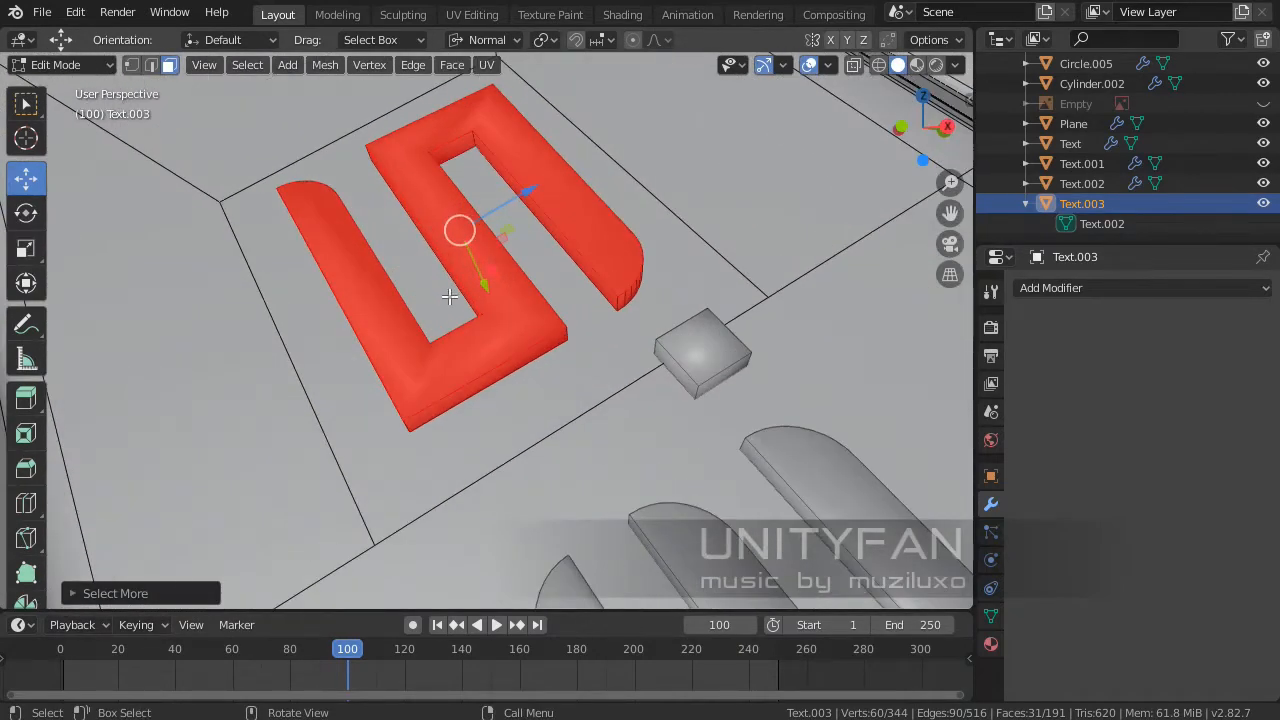
pyautogui.press('p')
pyautogui.click(449, 296)
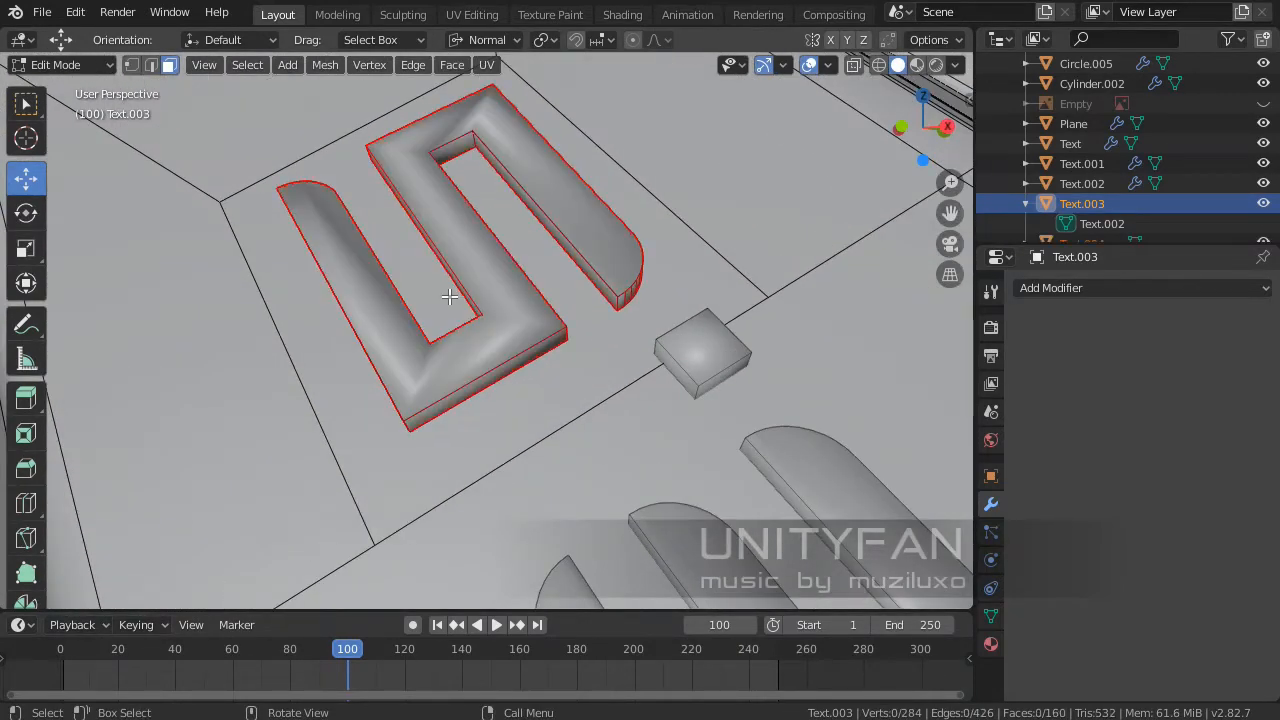
# - Join the separated S-shaped letter to the curved wheel panel object and open the combined mesh in Edit Mode
pyautogui.moveTo(449, 286); pyautogui.dragTo(529, 306, button='middle')
pyautogui.press('Tab')
pyautogui.moveTo(586, 343)
pyautogui.mouseDown(button='middle')
pyautogui.moveTo(442, 326)
pyautogui.moveTo(454, 349)
pyautogui.moveTo(509, 335)
pyautogui.mouseUp(button='middle')
pyautogui.scroll(2, 555, 390)
pyautogui.scroll(-2, 509, 335)
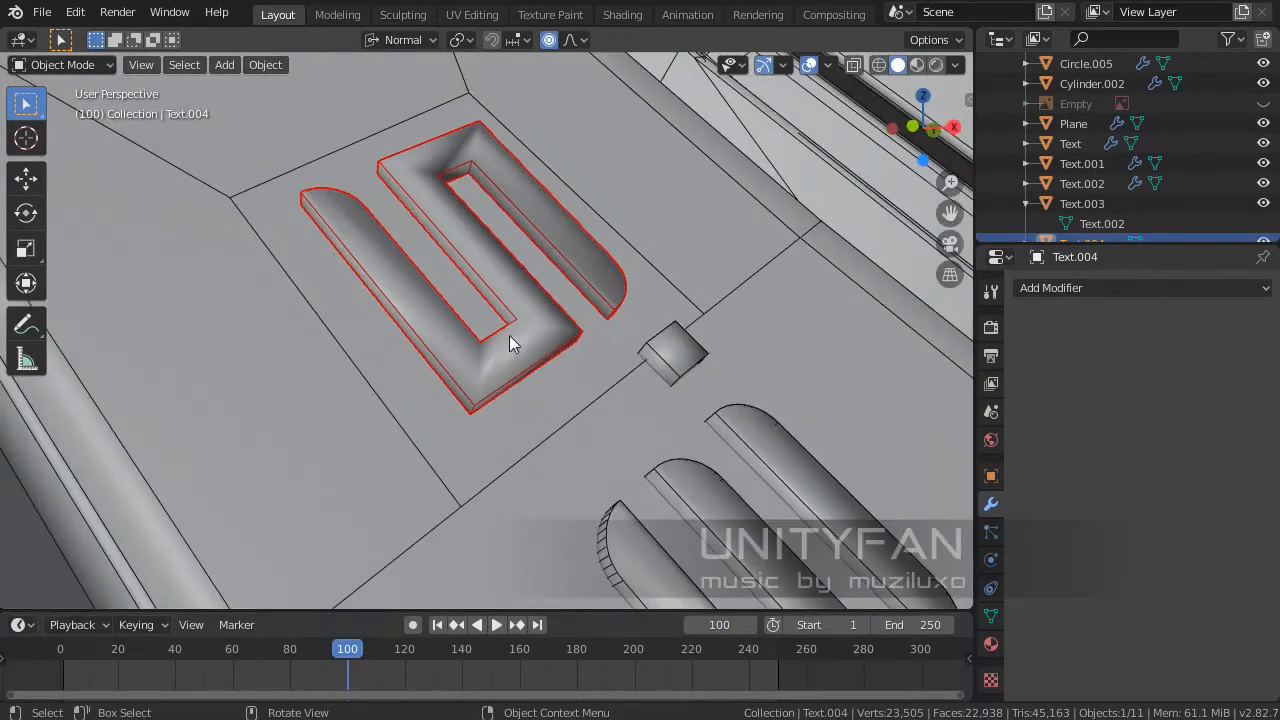
pyautogui.scroll(-6, 300, 265)
pyautogui.scroll(5, 352, 282)
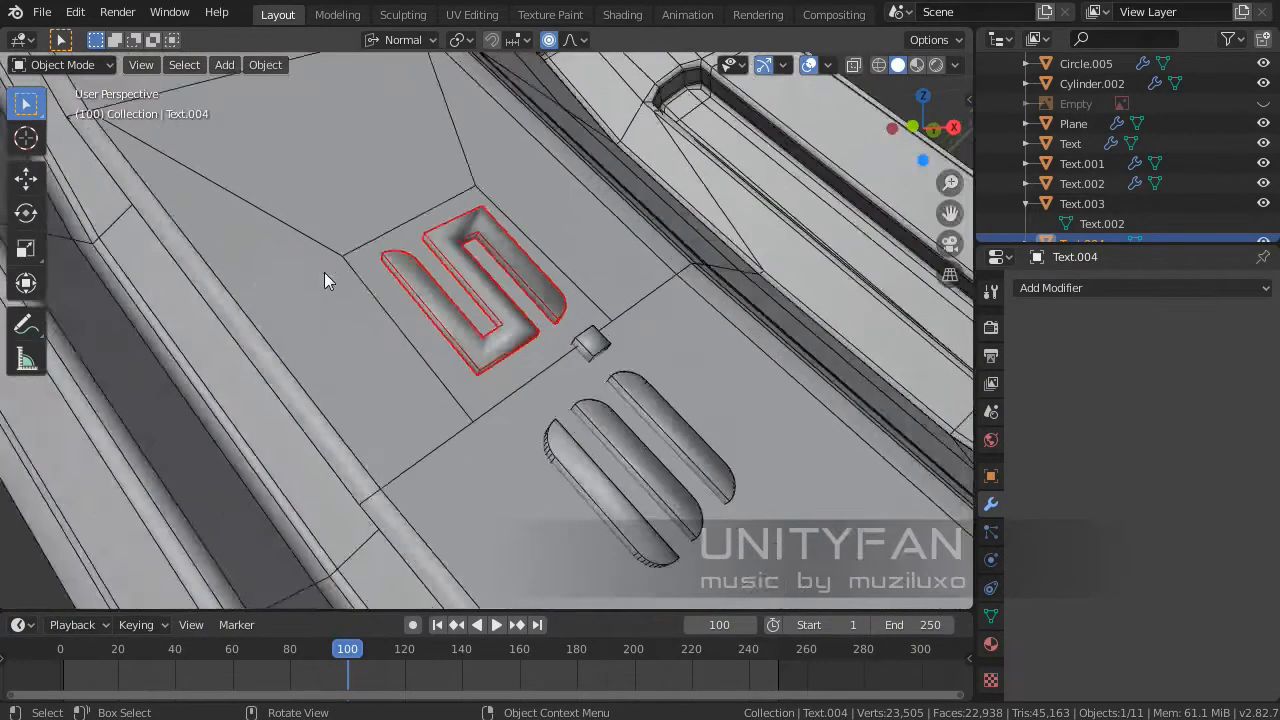
pyautogui.click(149, 283)
pyautogui.moveTo(149, 283); pyautogui.dragTo(309, 271, button='middle')
pyautogui.hotkey('ctrl', 'j')
pyautogui.scroll(4, 481, 366)
pyautogui.press('Tab')
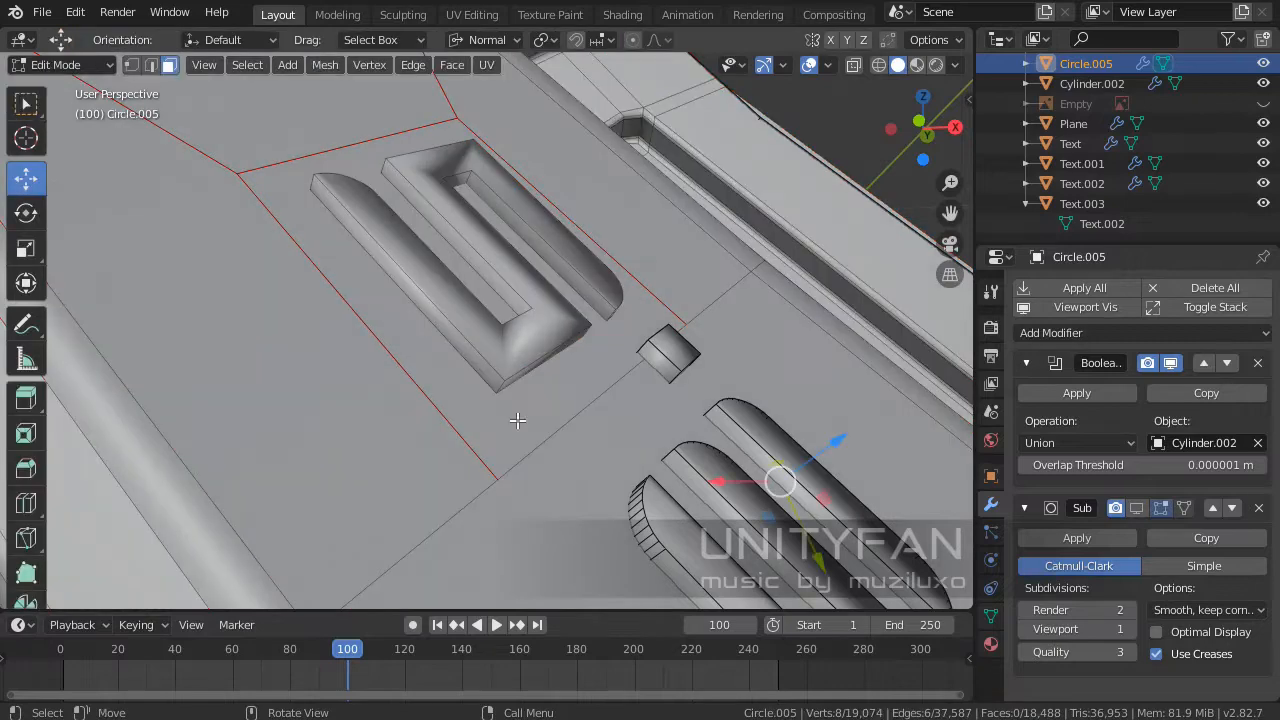
# - Examine the joined letter and the panel face around it, growing the panel selection several times to check which faces connect
pyautogui.click(472, 341)
pyautogui.moveTo(472, 338); pyautogui.dragTo(360, 324, button='middle')
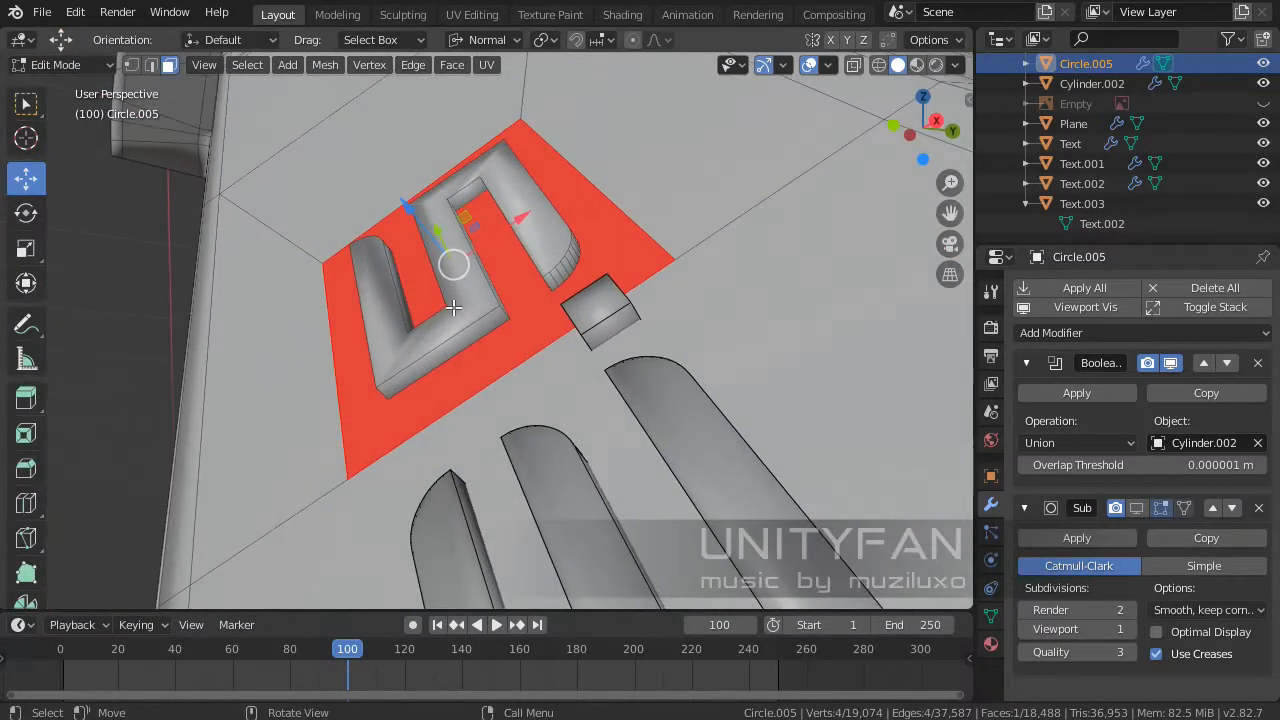
pyautogui.click(455, 308)
pyautogui.moveTo(501, 249); pyautogui.dragTo(572, 227, button='middle')
pyautogui.scroll(3, 572, 227)
pyautogui.moveTo(461, 339); pyautogui.dragTo(558, 364, button='middle')
pyautogui.click(451, 432)
pyautogui.scroll(-3, 447, 390)
pyautogui.scroll(-5, 558, 364)
pyautogui.moveTo(657, 451); pyautogui.dragTo(614, 343, button='middle')
pyautogui.press('ctrl+KP_Add')
pyautogui.press('ctrl+KP_Add')
pyautogui.press('ctrl+KP_Add')
pyautogui.press('ctrl+KP_Add')
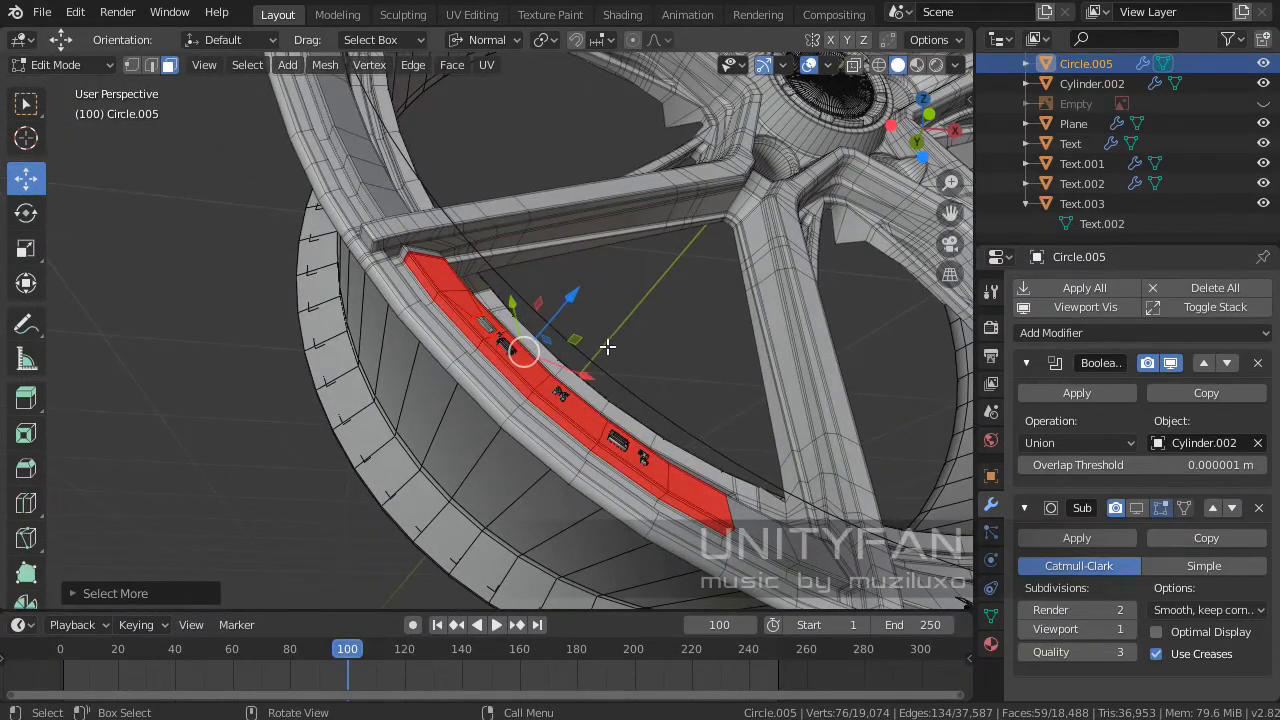
pyautogui.scroll(8, 608, 347)
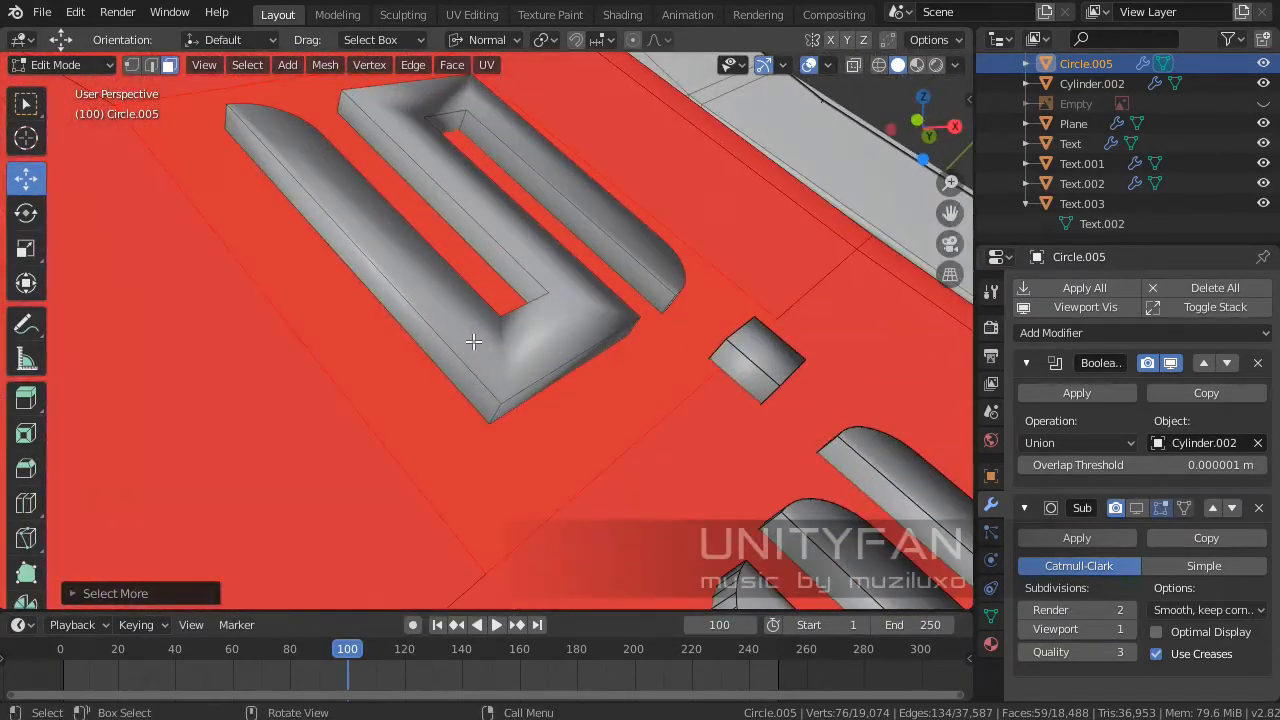
pyautogui.click(475, 363)
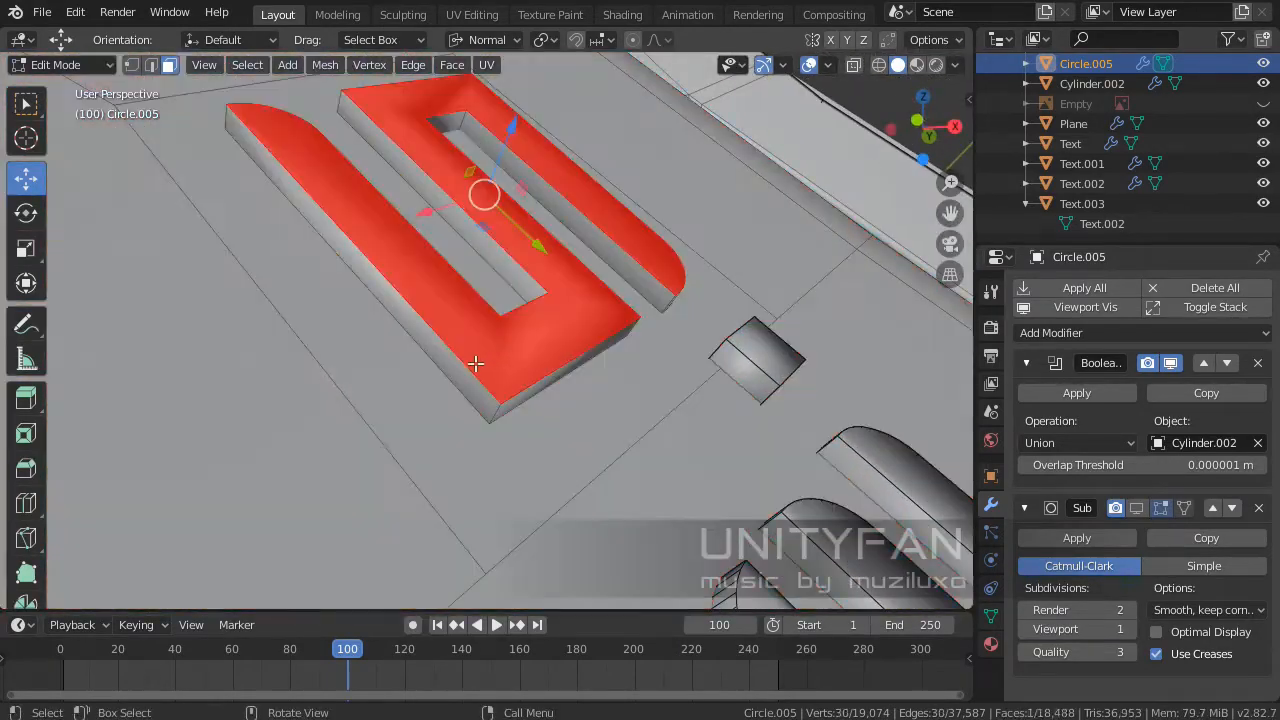
# - Delete the cut-out panel face lying beneath the S-shaped letter
pyautogui.click(411, 405)
pyautogui.scroll(-2, 411, 403)
pyautogui.moveTo(450, 300); pyautogui.dragTo(320, 352, button='middle')
pyautogui.press('x')
pyautogui.click(347, 333)
# - In edge selection mode, fill faces between the panel opening and the S-shaped letter's long outer side and lower end
pyautogui.click(153, 65)
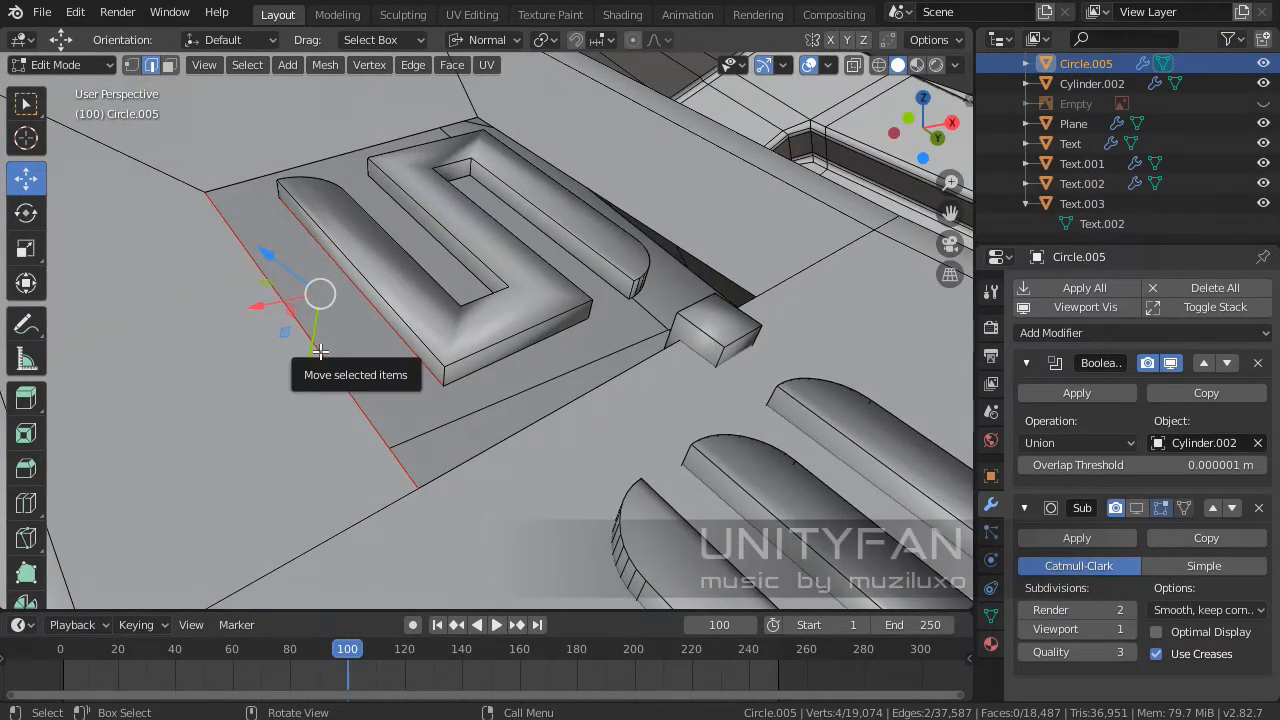
pyautogui.press('f')
pyautogui.moveTo(414, 386); pyautogui.dragTo(380, 386, button='middle')
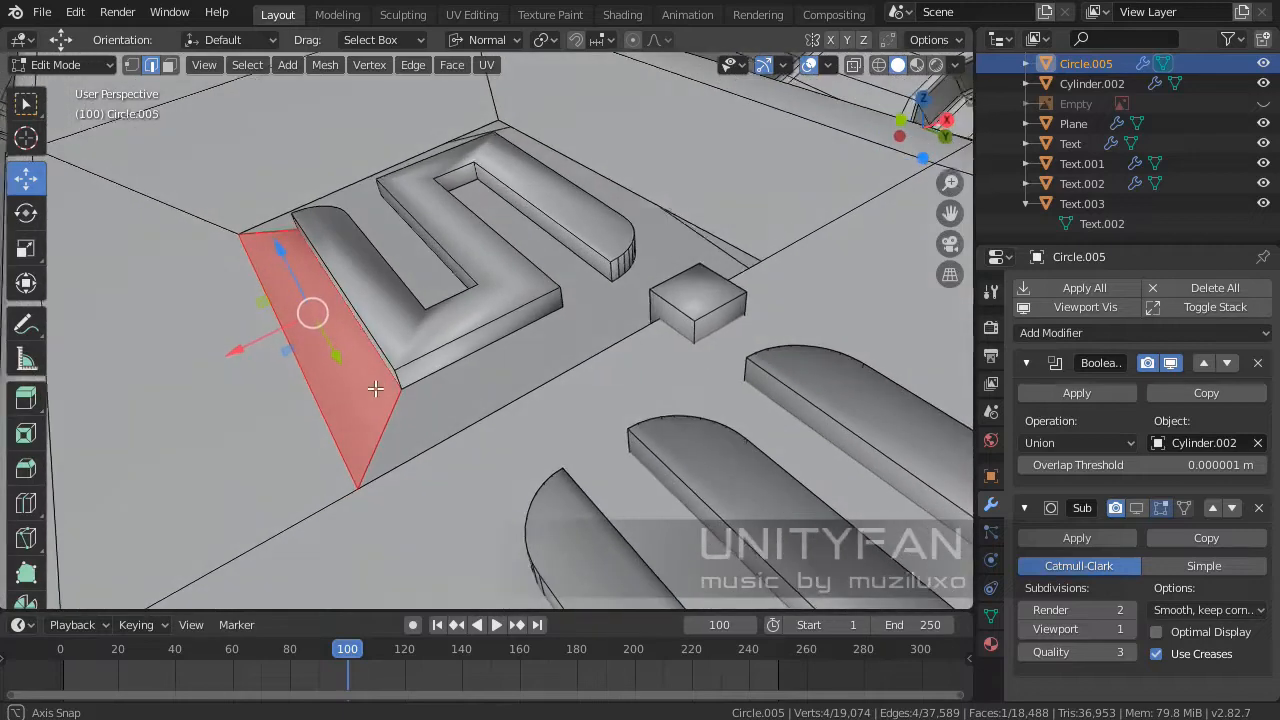
pyautogui.click(509, 348)
pyautogui.keyDown('shift'); pyautogui.click(517, 395); pyautogui.keyUp('shift')
pyautogui.moveTo(517, 395); pyautogui.dragTo(424, 390, button='middle')
pyautogui.scroll(3, 572, 440)
pyautogui.press('f')
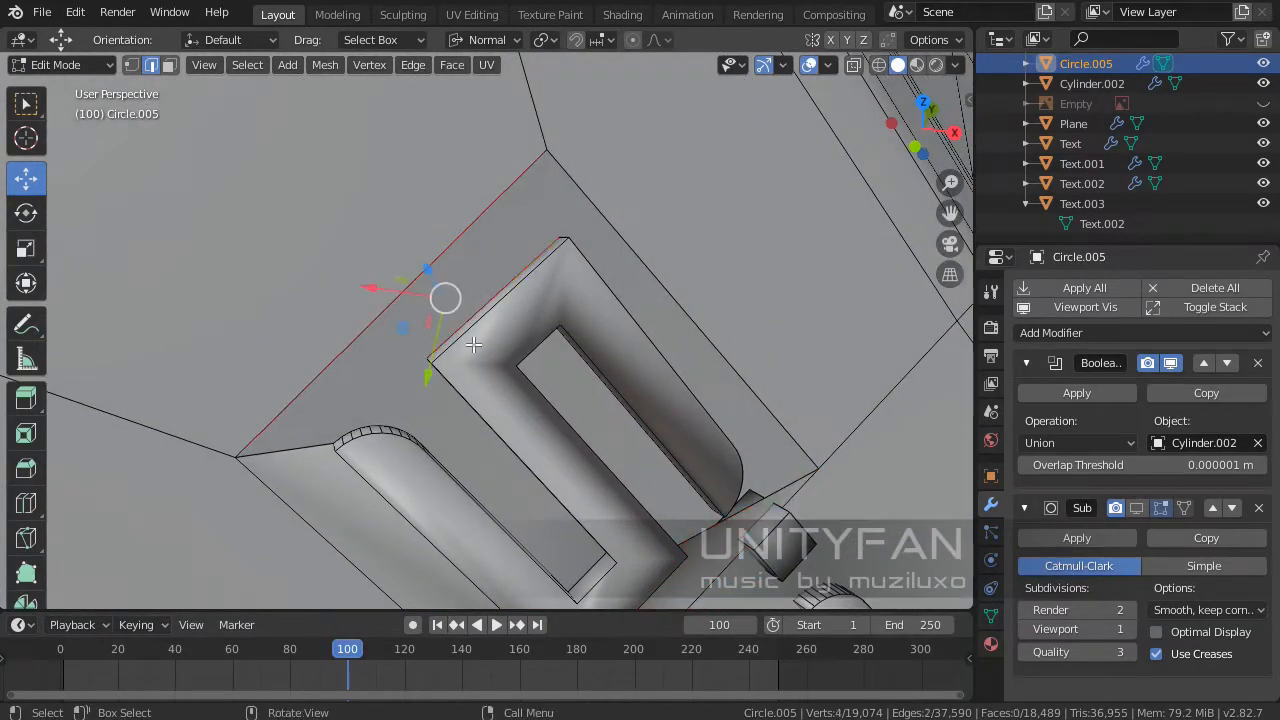
# - Fill the panel gaps at the S-shaped letter's upper end and around its rounded inner arm
pyautogui.moveTo(486, 377); pyautogui.dragTo(386, 335, button='middle')
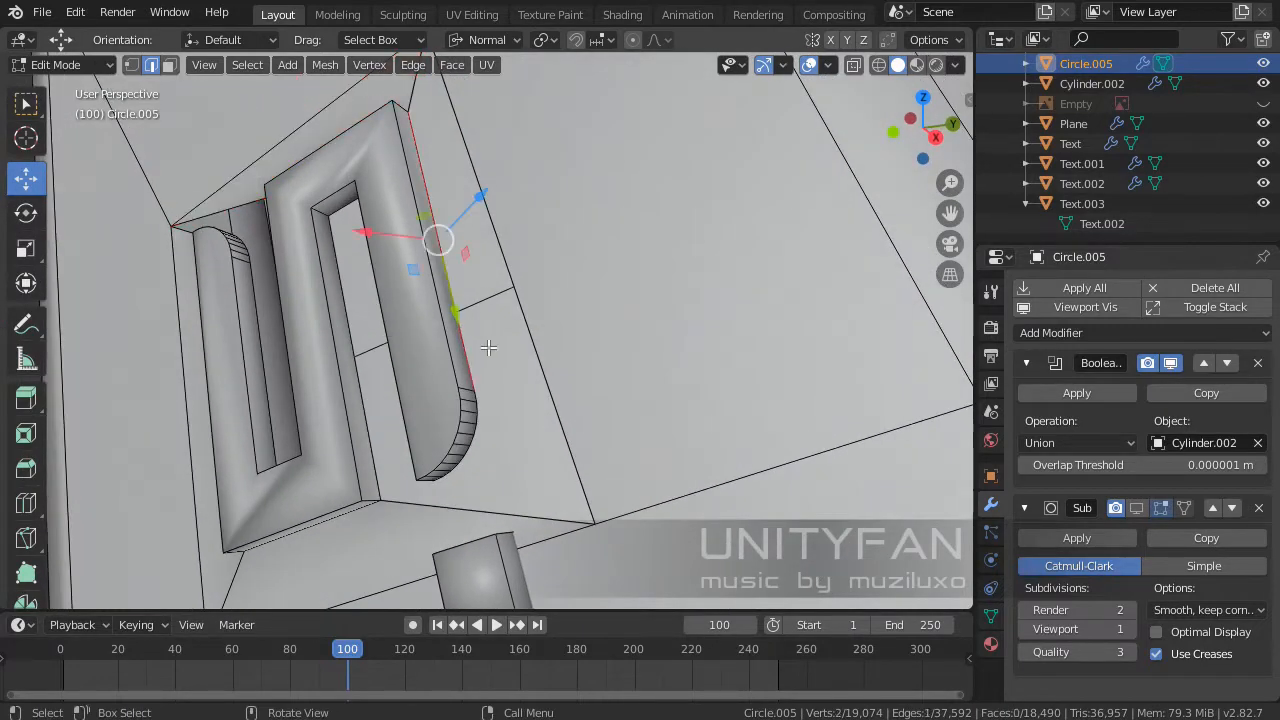
pyautogui.moveTo(470, 350); pyautogui.dragTo(558, 338, button='middle')
pyautogui.press('f')
pyautogui.moveTo(380, 336); pyautogui.dragTo(457, 340, button='middle')
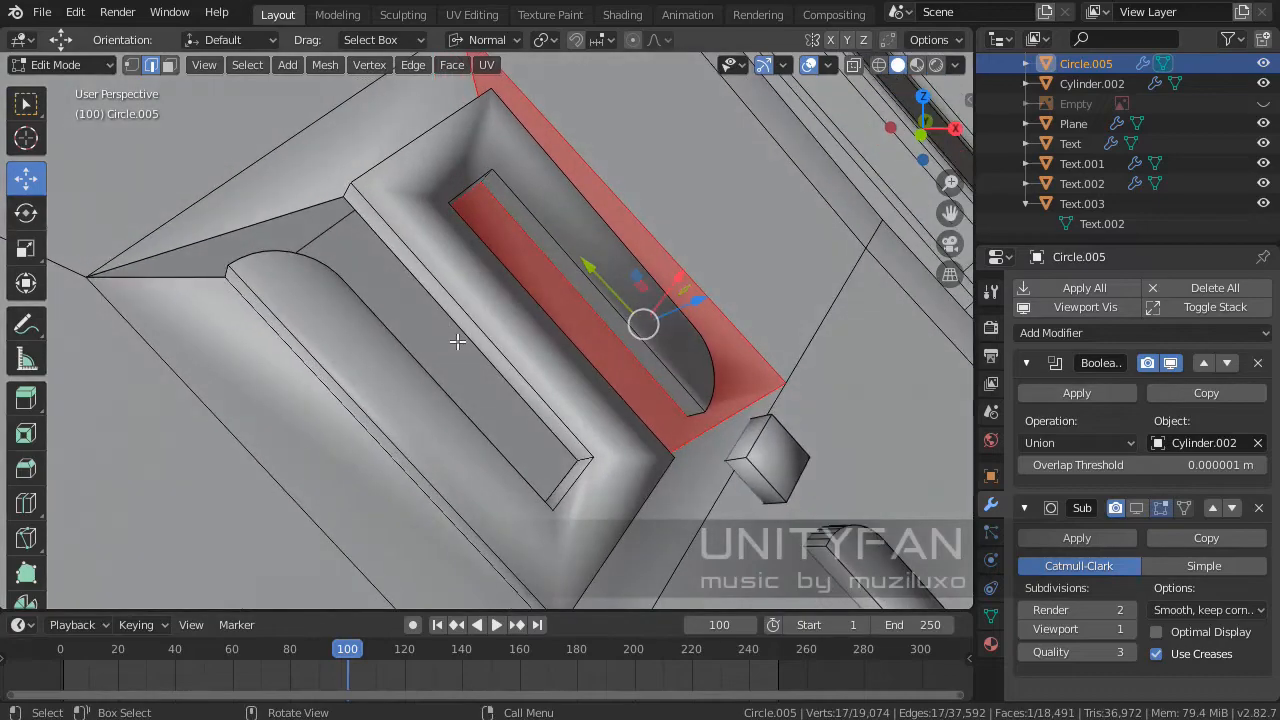
# - Turn on the Screencast Keys display for the viewport
pyautogui.click(457, 340)
pyautogui.moveTo(240, 307); pyautogui.dragTo(305, 345, button='middle')
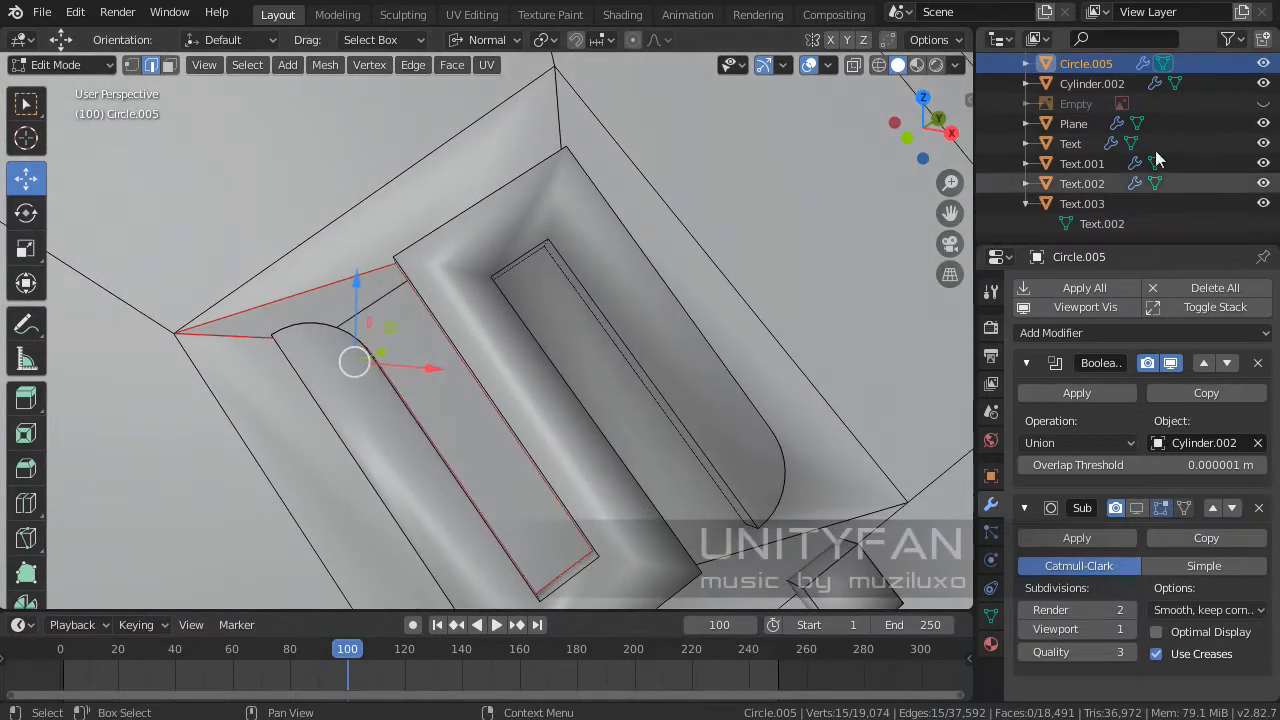
pyautogui.click(967, 96)
pyautogui.click(961, 245)
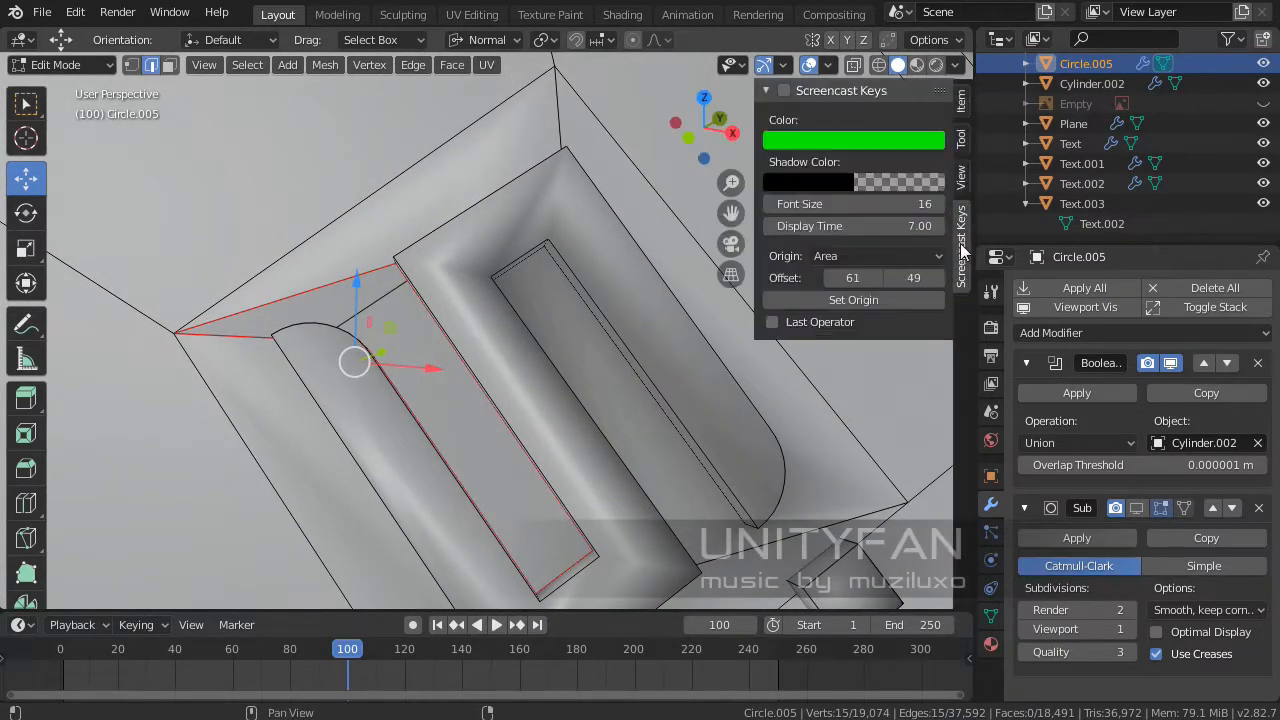
pyautogui.click(795, 92)
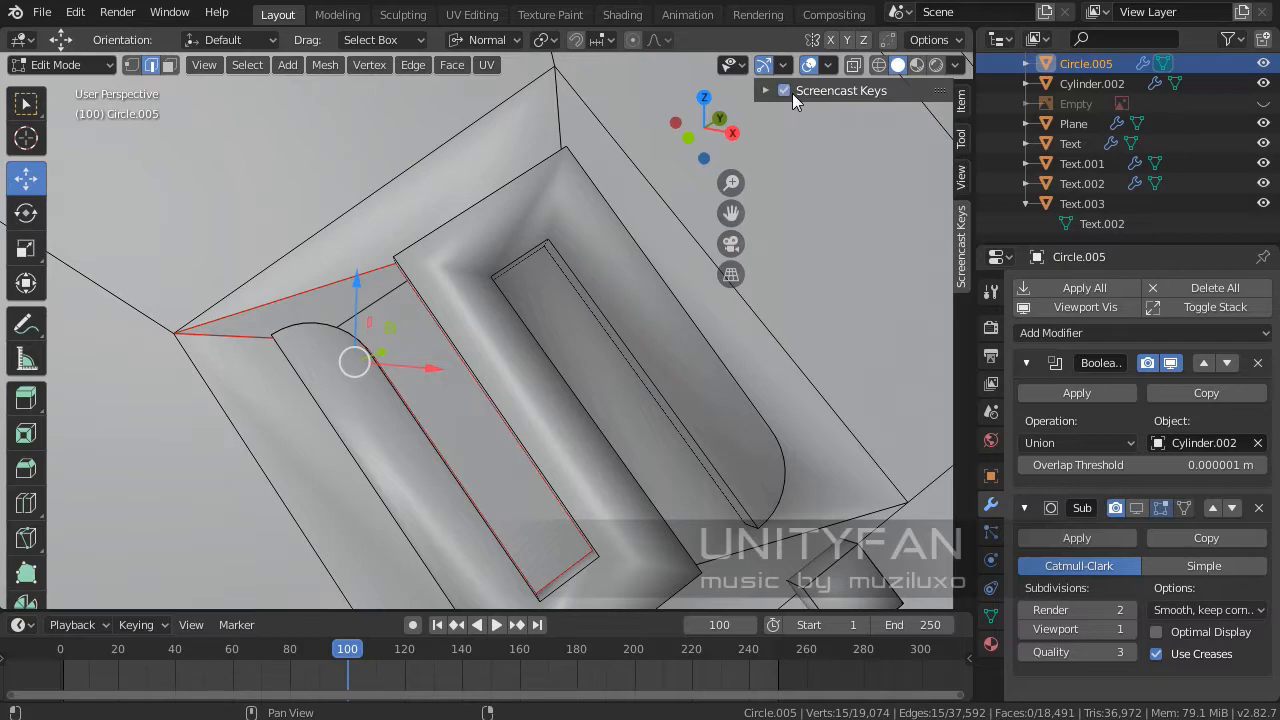
pyautogui.click(770, 93)
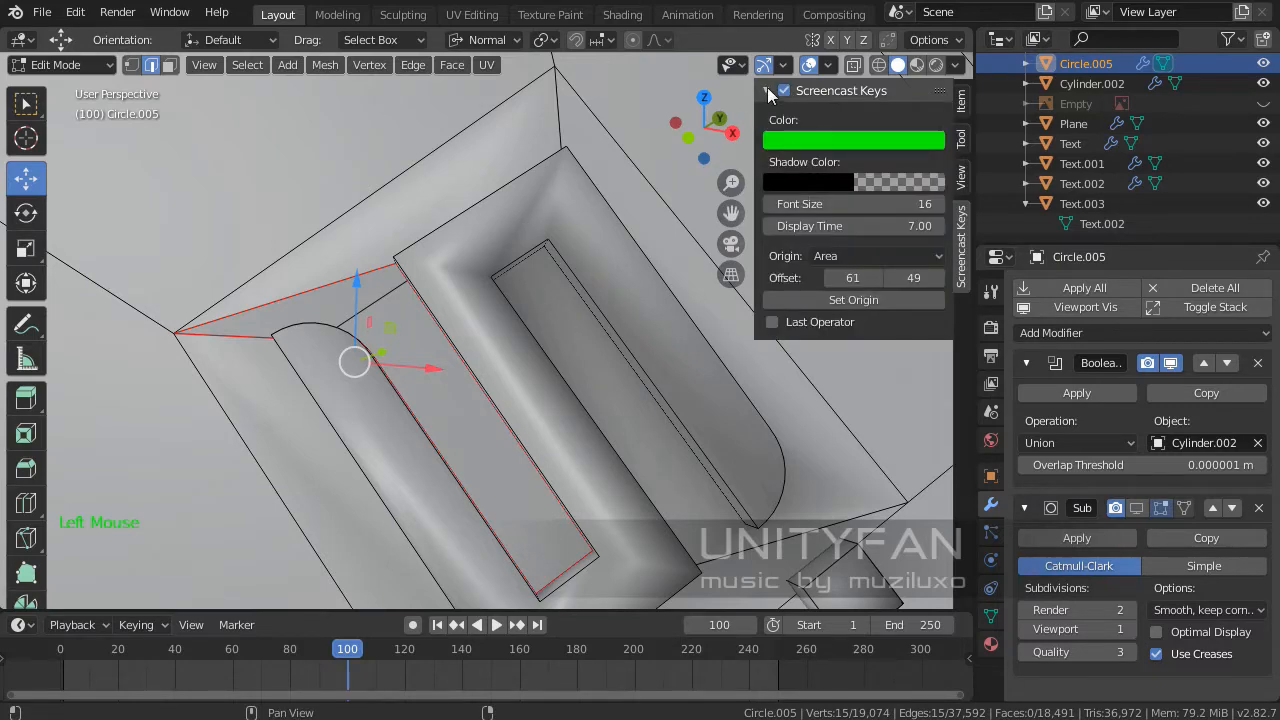
pyautogui.click(770, 93)
pyautogui.moveTo(760, 150); pyautogui.dragTo(881, 151, button='middle')
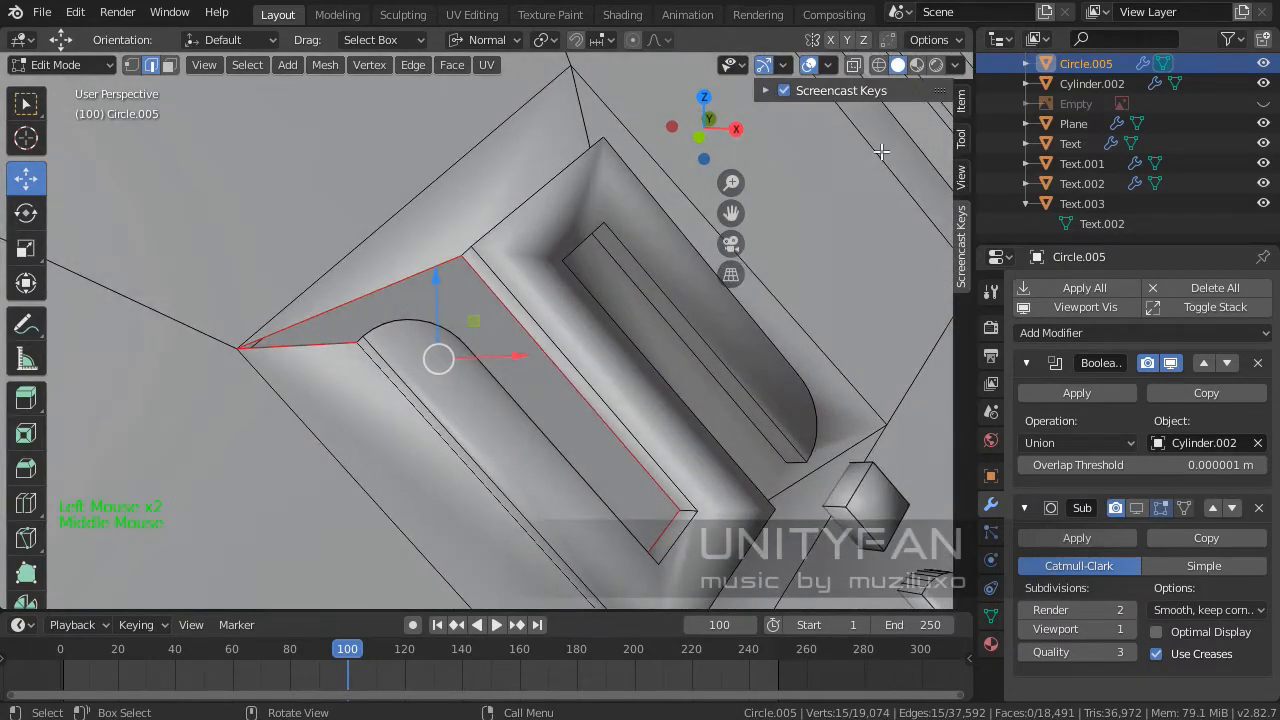
# - Set the Screencast Keys text color to black with an HSV value of 0.000 and hide its settings
pyautogui.click(768, 92)
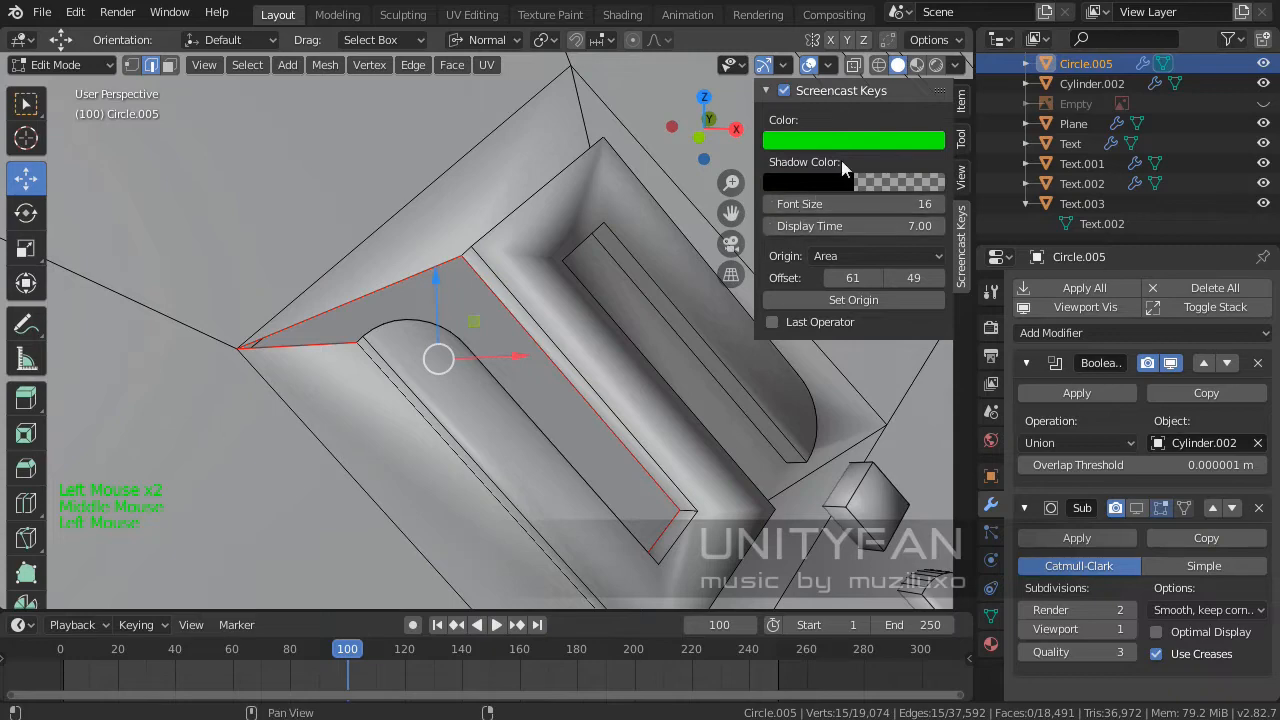
pyautogui.click(841, 141)
pyautogui.moveTo(922, 240); pyautogui.dragTo(922, 310)
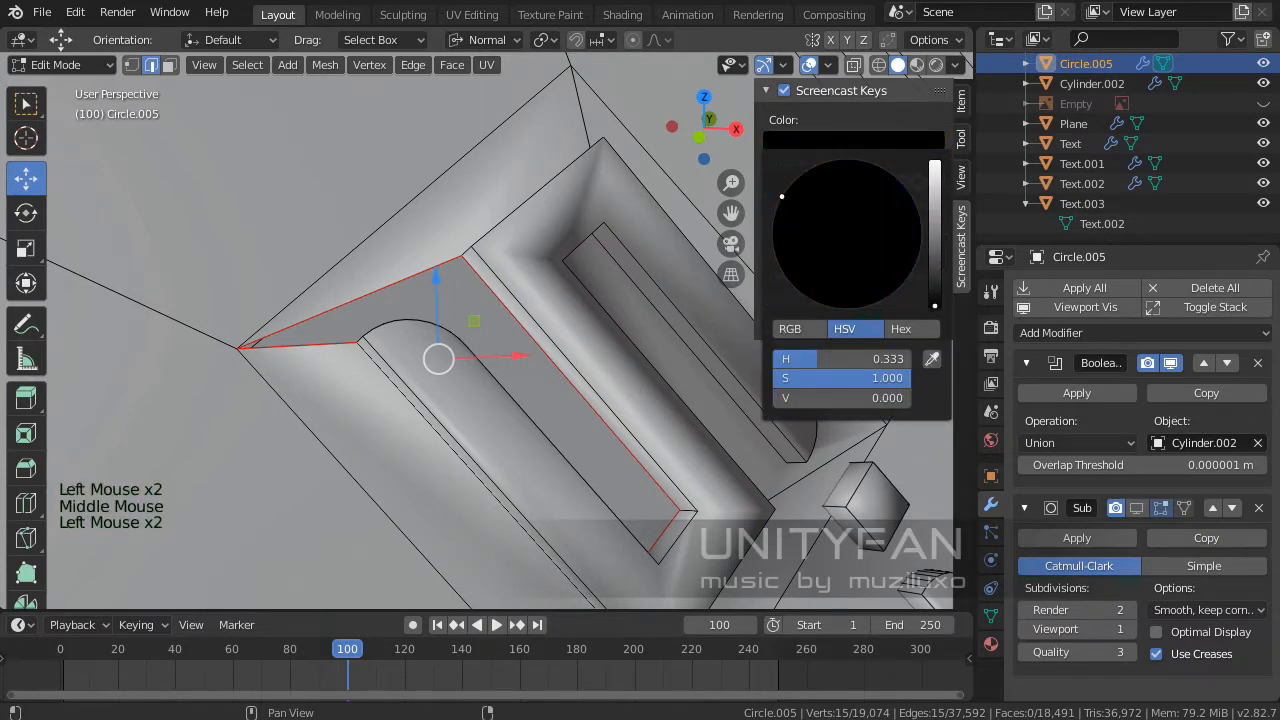
pyautogui.moveTo(107, 367); pyautogui.dragTo(180, 360, button='middle')
pyautogui.keyDown('shift'); pyautogui.moveTo(478, 323); pyautogui.dragTo(405, 344, button='middle'); pyautogui.keyUp('shift')
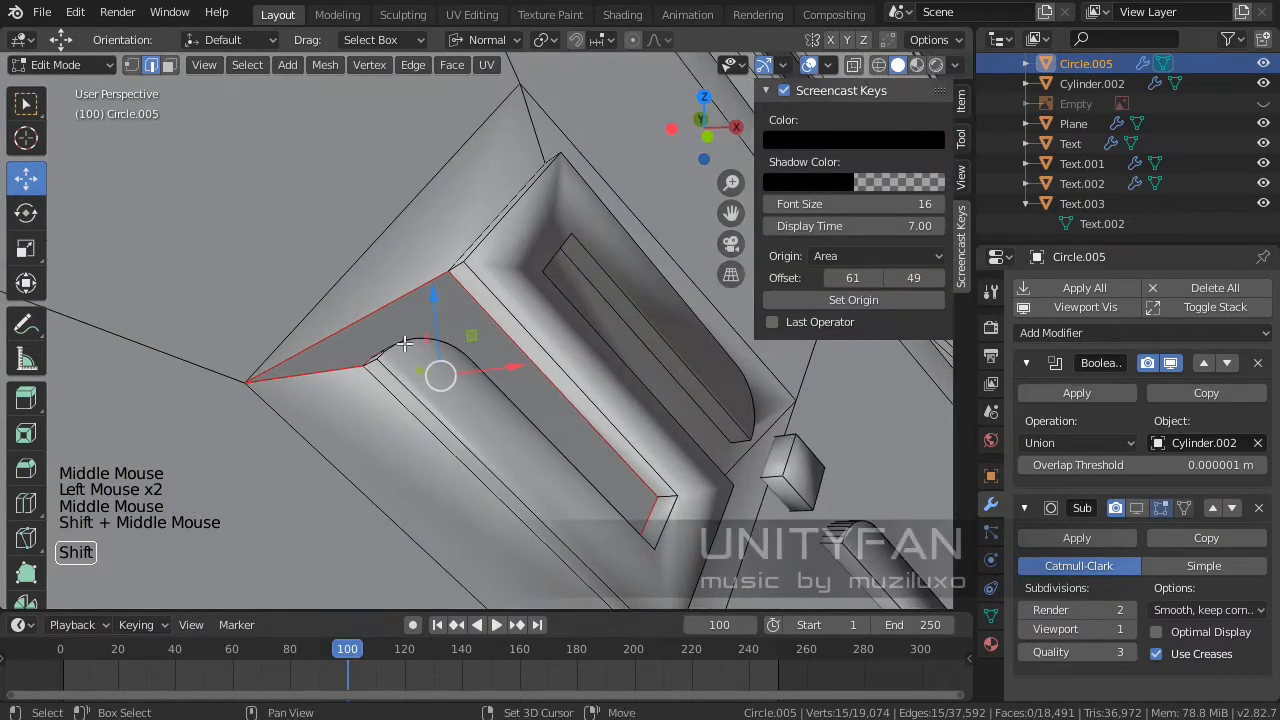
pyautogui.click(766, 92)
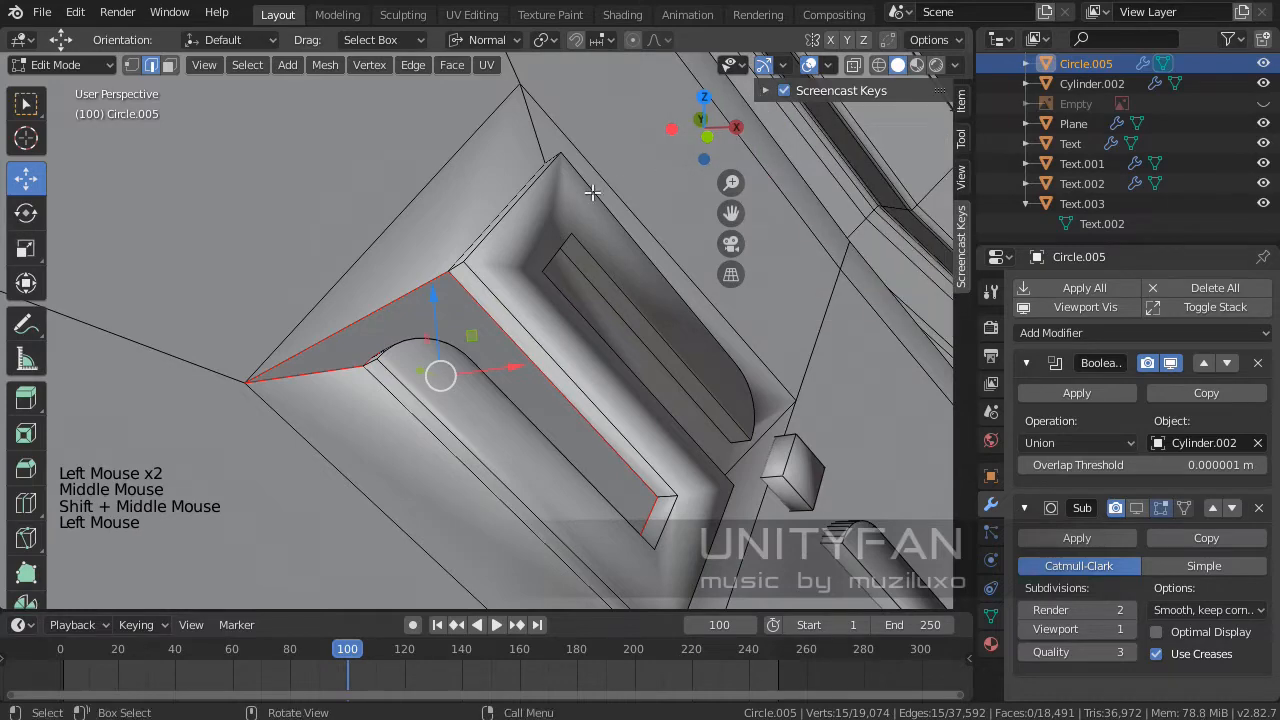
pyautogui.press('n')
# - Fill a face from the panel opening's corner edges and the first end edge of the letter's rounded arm
pyautogui.moveTo(389, 389); pyautogui.dragTo(400, 343, button='middle')
pyautogui.moveTo(400, 343); pyautogui.dragTo(499, 331, button='middle')
pyautogui.click(317, 335)
pyautogui.scroll(2, 251, 363)
pyautogui.click(427, 323)
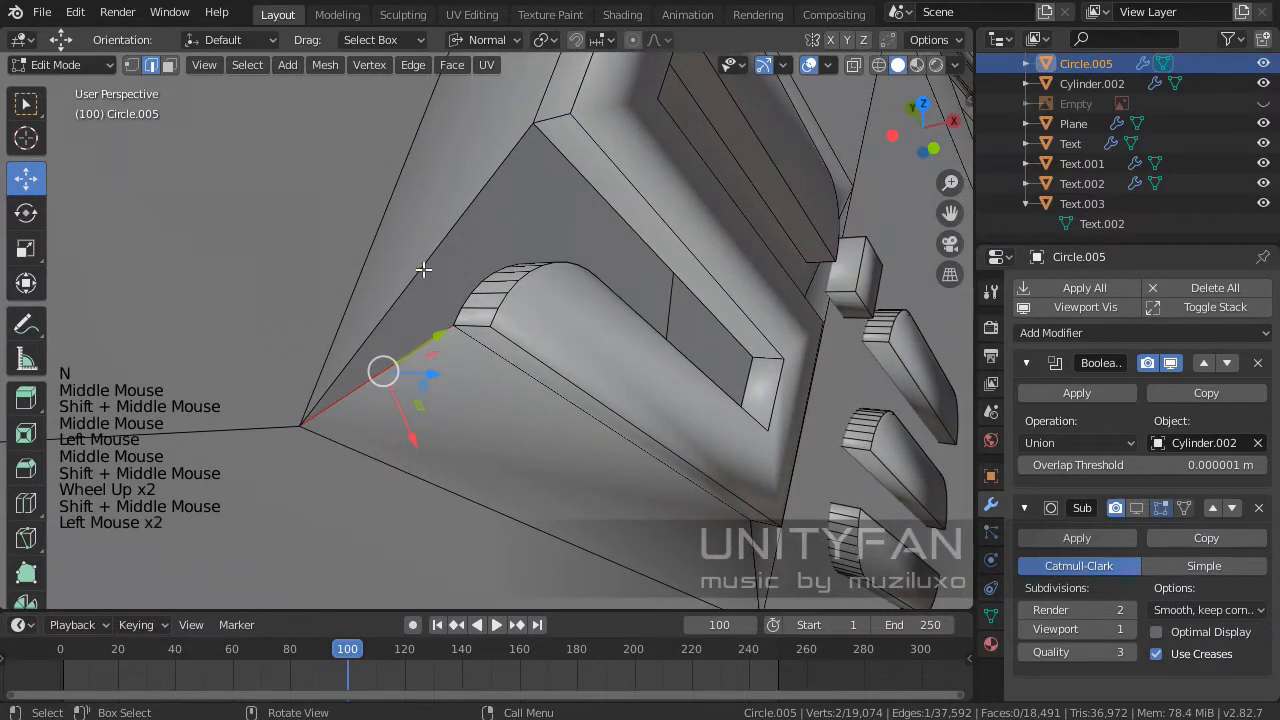
pyautogui.keyDown('shift'); pyautogui.click(462, 336); pyautogui.keyUp('shift')
pyautogui.moveTo(462, 336); pyautogui.dragTo(430, 337, button='middle')
pyautogui.scroll(2, 400, 340)
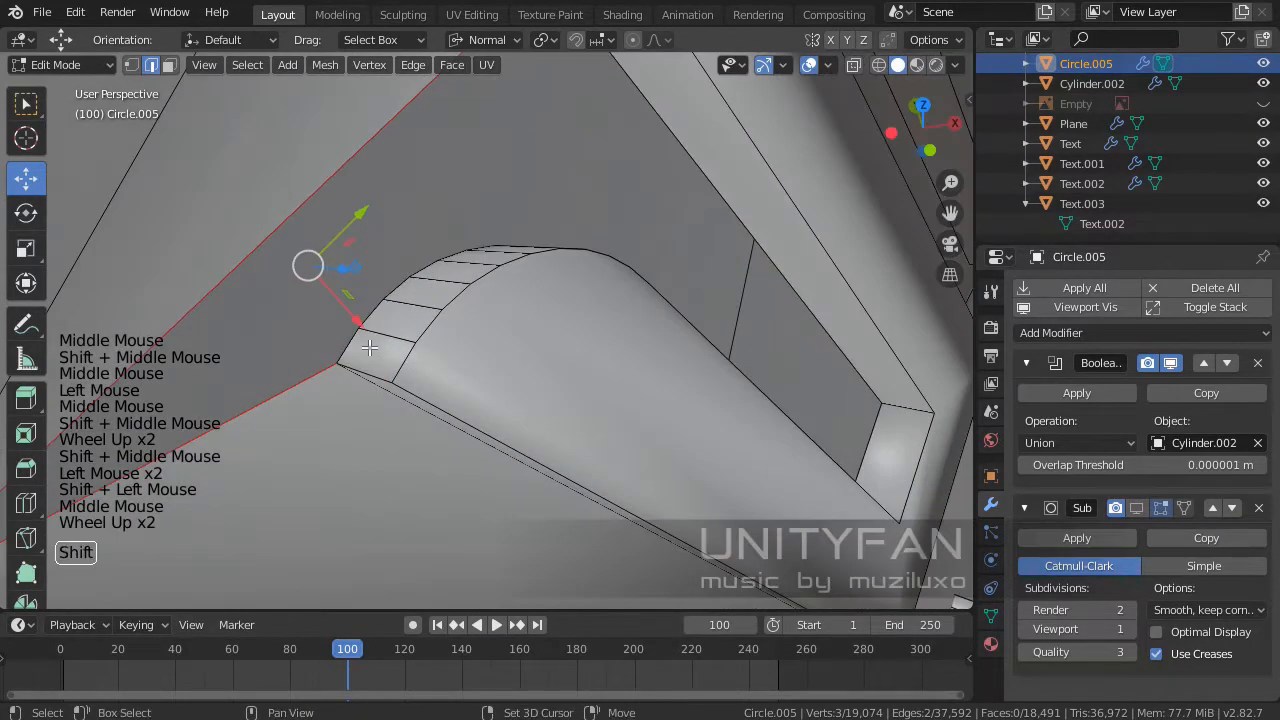
pyautogui.keyDown('shift'); pyautogui.click(352, 350); pyautogui.keyUp('shift')
pyautogui.keyDown('shift'); pyautogui.moveTo(352, 350); pyautogui.dragTo(466, 337, button='middle'); pyautogui.keyUp('shift')
pyautogui.scroll(-2, 469, 343)
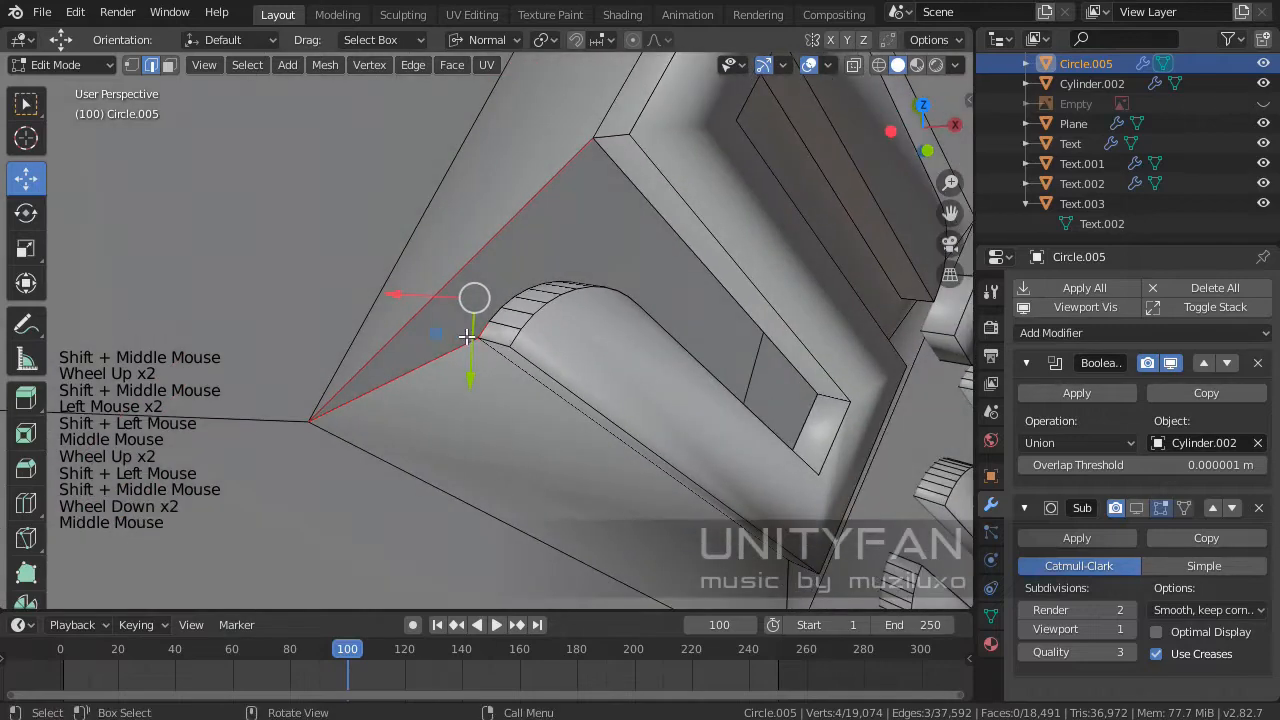
pyautogui.press('f')
# - Fill the remaining gap between the rounded arm and the letter's neighbouring straight arm
pyautogui.moveTo(489, 408); pyautogui.dragTo(499, 303, button='middle')
pyautogui.scroll(1, 469, 355)
pyautogui.click(453, 356)
pyautogui.scroll(-2, 560, 370)
pyautogui.scroll(1, 511, 359)
pyautogui.scroll(1, 511, 359)
pyautogui.press('f')
# - Return to Object Mode and examine the filled faces around the S-shaped letter from several angles
pyautogui.scroll(-3, 580, 356)
pyautogui.press('Tab')
pyautogui.scroll(-7, 586, 304)
pyautogui.moveTo(586, 295); pyautogui.dragTo(430, 235, button='middle')
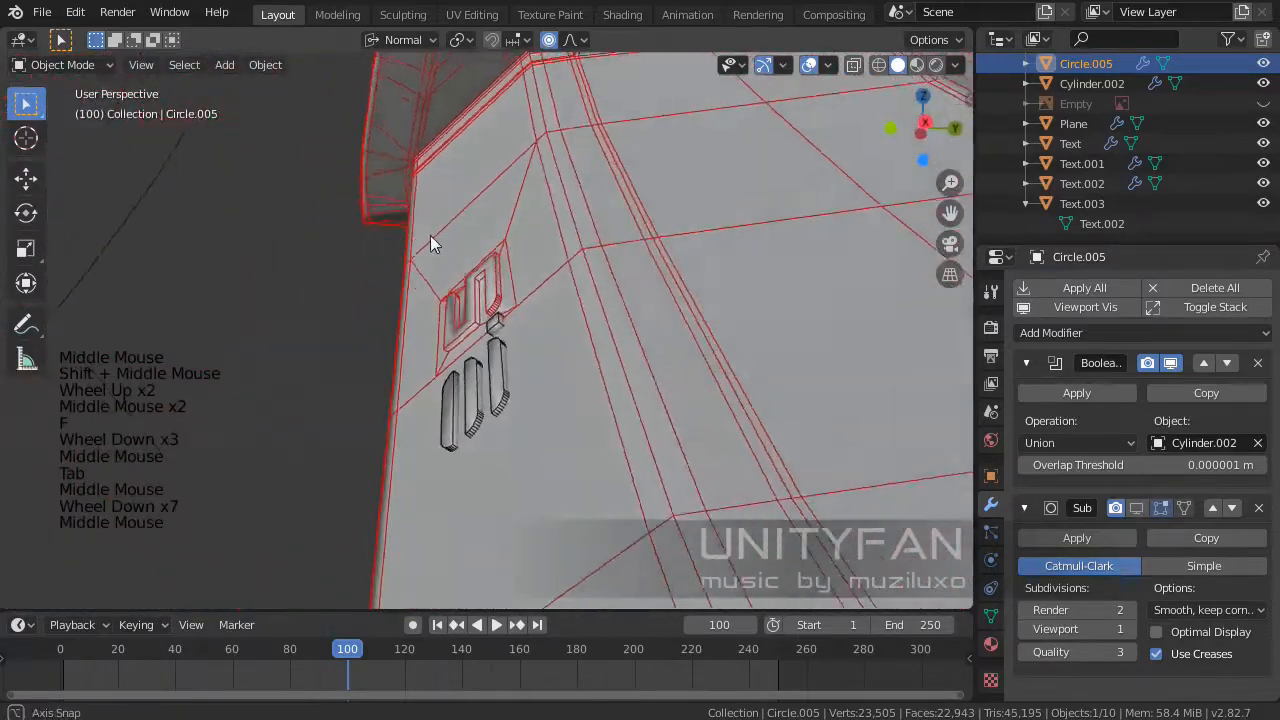
pyautogui.scroll(3, 586, 286)
pyautogui.moveTo(600, 300); pyautogui.dragTo(485, 319, button='middle')
pyautogui.scroll(2, 477, 319)
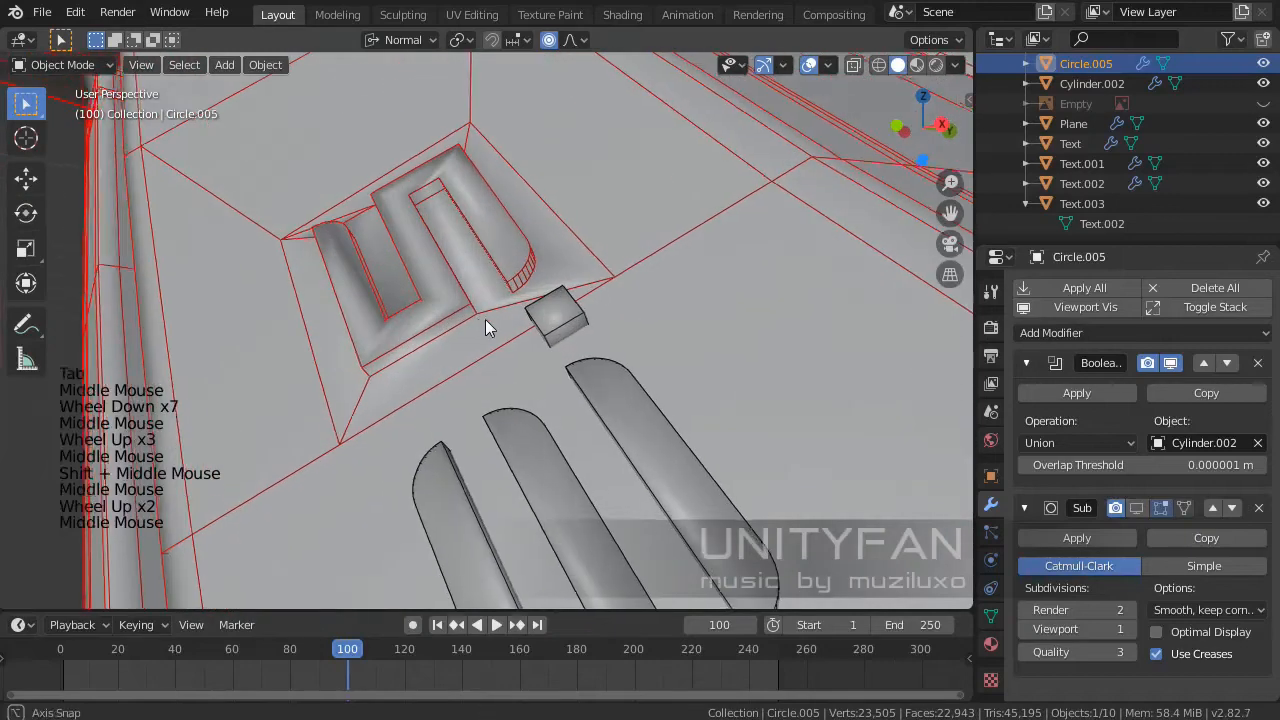
pyautogui.scroll(2, 556, 352)
pyautogui.scroll(1, 554, 345)
pyautogui.moveTo(554, 345); pyautogui.dragTo(542, 357, button='middle')
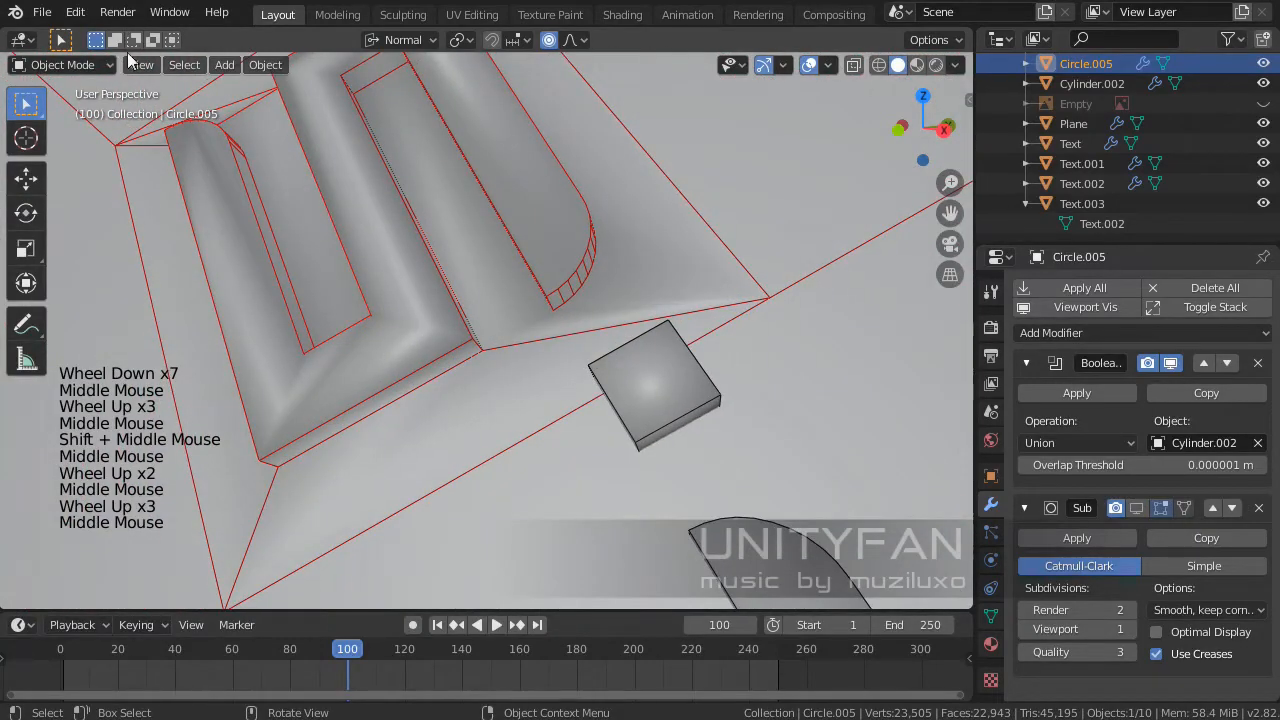
pyautogui.moveTo(145, 115); pyautogui.dragTo(850, 493, button='middle')
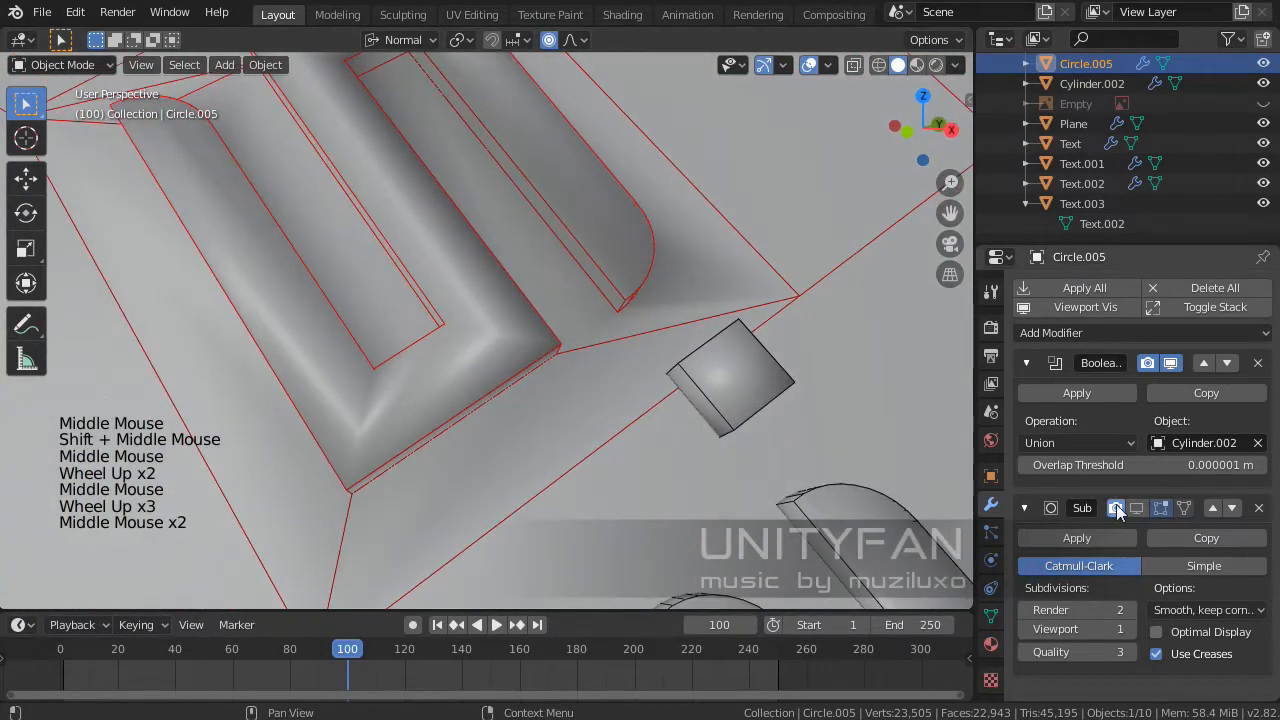
# - Preview the Subdivision modifier in the viewport, examine the letter's smoothed surface, and turn the preview off again
pyautogui.click(525, 394)
pyautogui.scroll(-3, 525, 394)
pyautogui.moveTo(525, 394); pyautogui.dragTo(868, 497, button='middle')
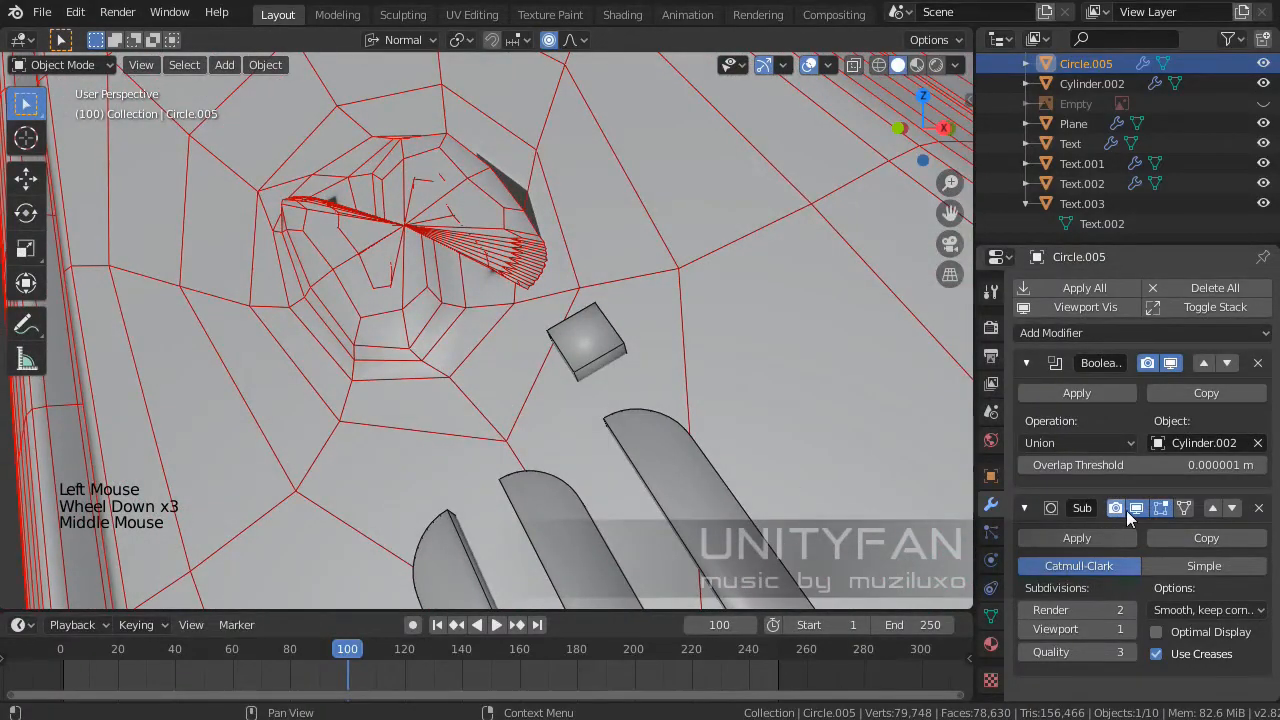
pyautogui.moveTo(640, 410); pyautogui.dragTo(365, 330, button='middle')
pyautogui.scroll(2, 349, 309)
pyautogui.moveTo(365, 330); pyautogui.dragTo(406, 360, button='middle')
pyautogui.scroll(2, 405, 357)
pyautogui.scroll(-1, 390, 355)
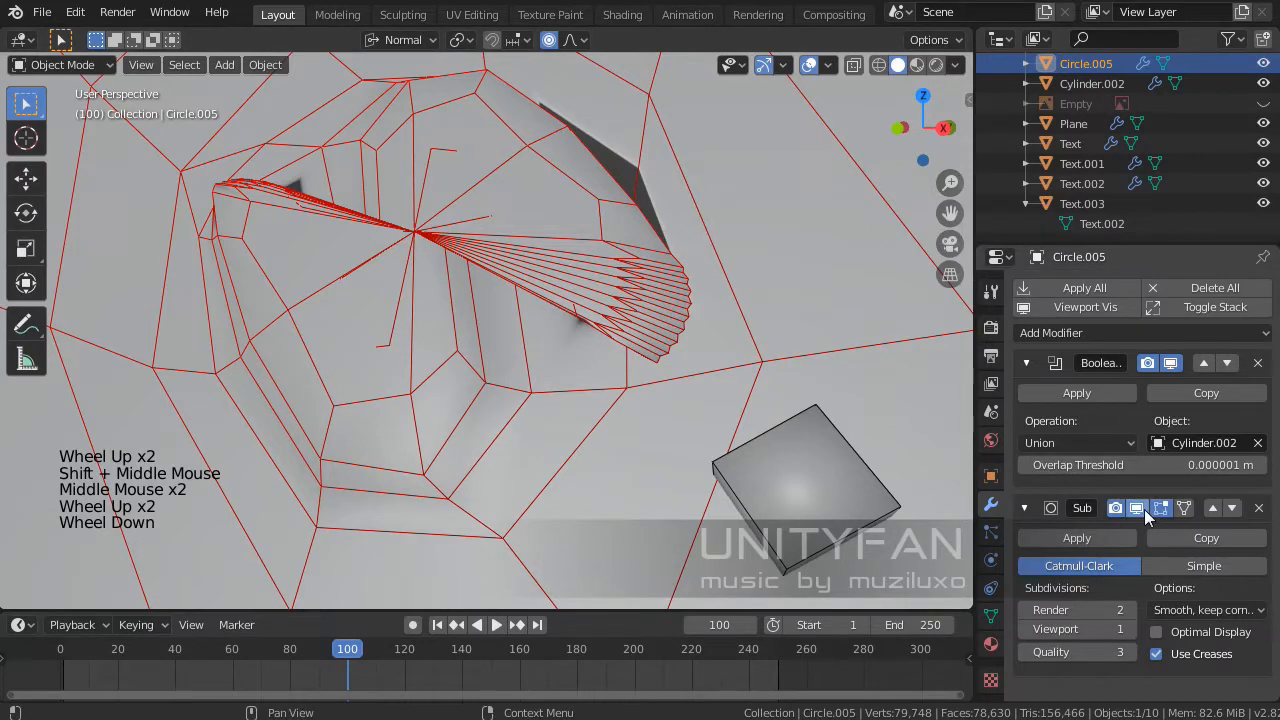
pyautogui.click(1142, 508)
pyautogui.moveTo(452, 326)
pyautogui.mouseDown(button='middle')
pyautogui.moveTo(566, 285)
pyautogui.moveTo(450, 250)
pyautogui.moveTo(520, 300)
pyautogui.moveTo(471, 314)
pyautogui.mouseUp(button='middle')
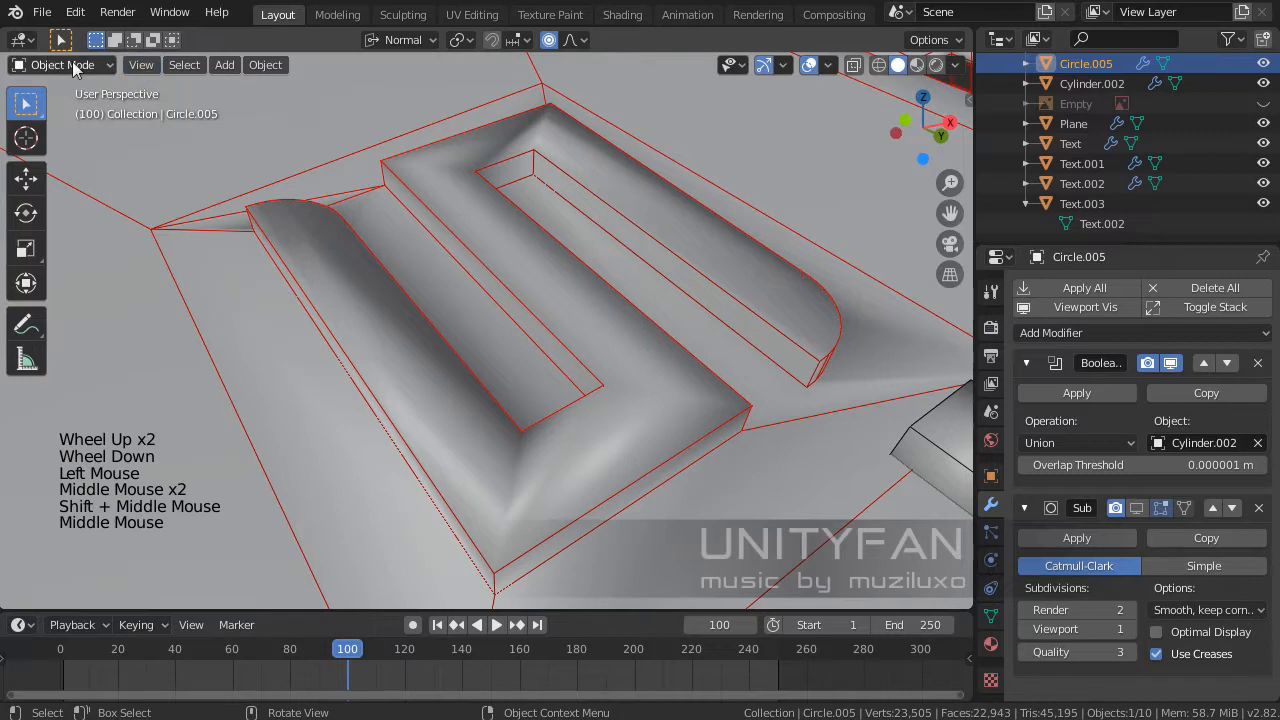
# - In vertex selection mode, connect both inner corner vertices of the letter's lower bend to their matching outer corners
pyautogui.press('Tab')
pyautogui.moveTo(500, 366); pyautogui.dragTo(397, 414, button='middle')
pyautogui.click(132, 65)
pyautogui.click(392, 404)
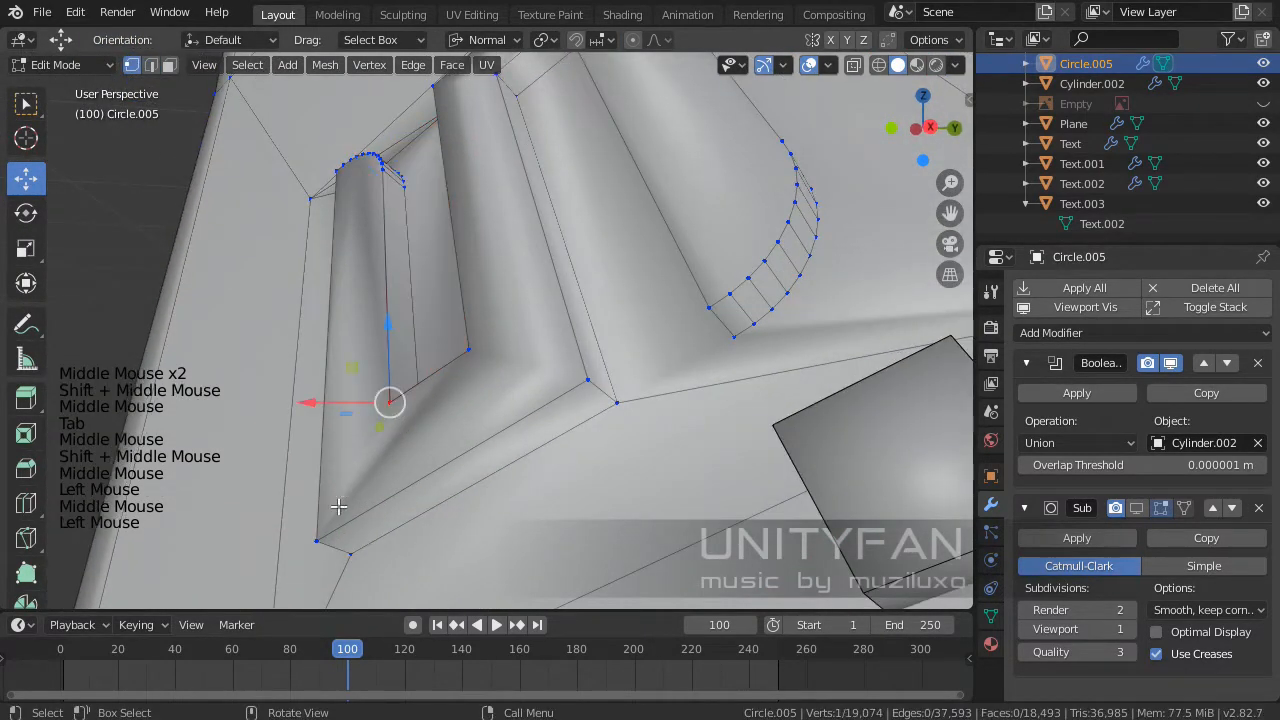
pyautogui.keyDown('shift'); pyautogui.click(336, 530); pyautogui.keyUp('shift')
pyautogui.moveTo(336, 530); pyautogui.dragTo(450, 428, button='middle')
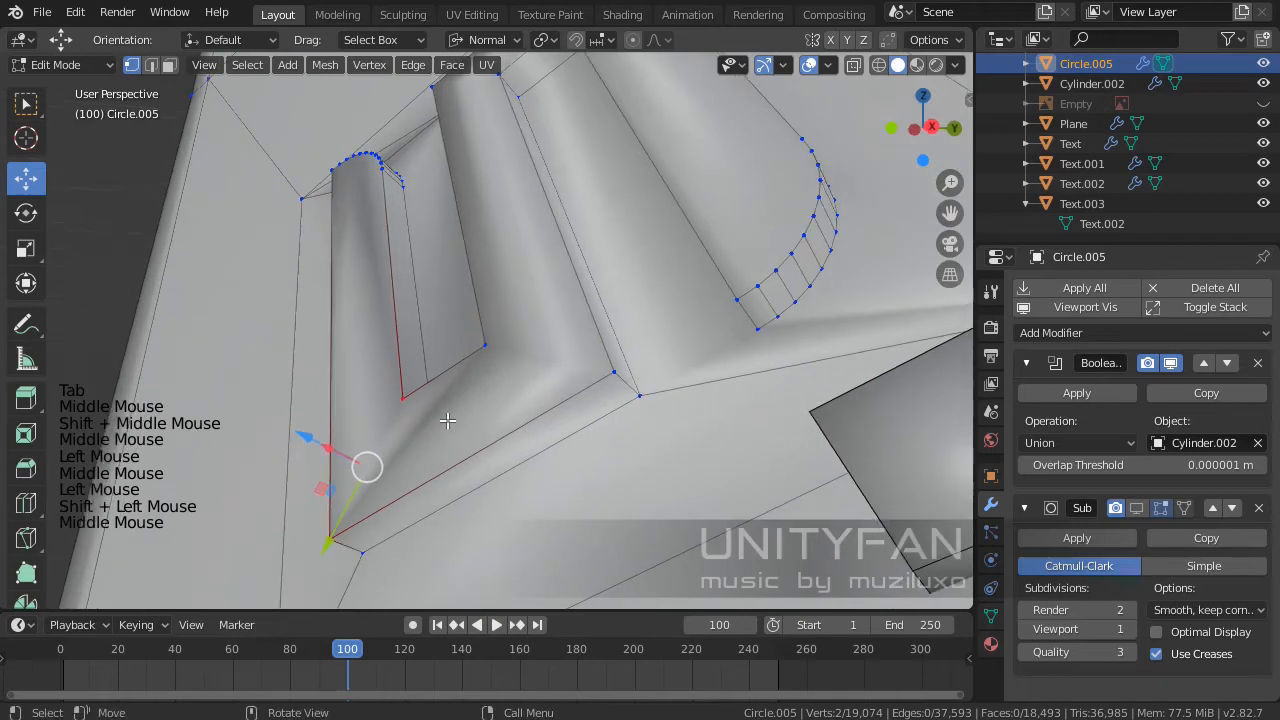
pyautogui.press('j')
pyautogui.click(484, 345)
pyautogui.keyDown('shift'); pyautogui.click(615, 371); pyautogui.keyUp('shift')
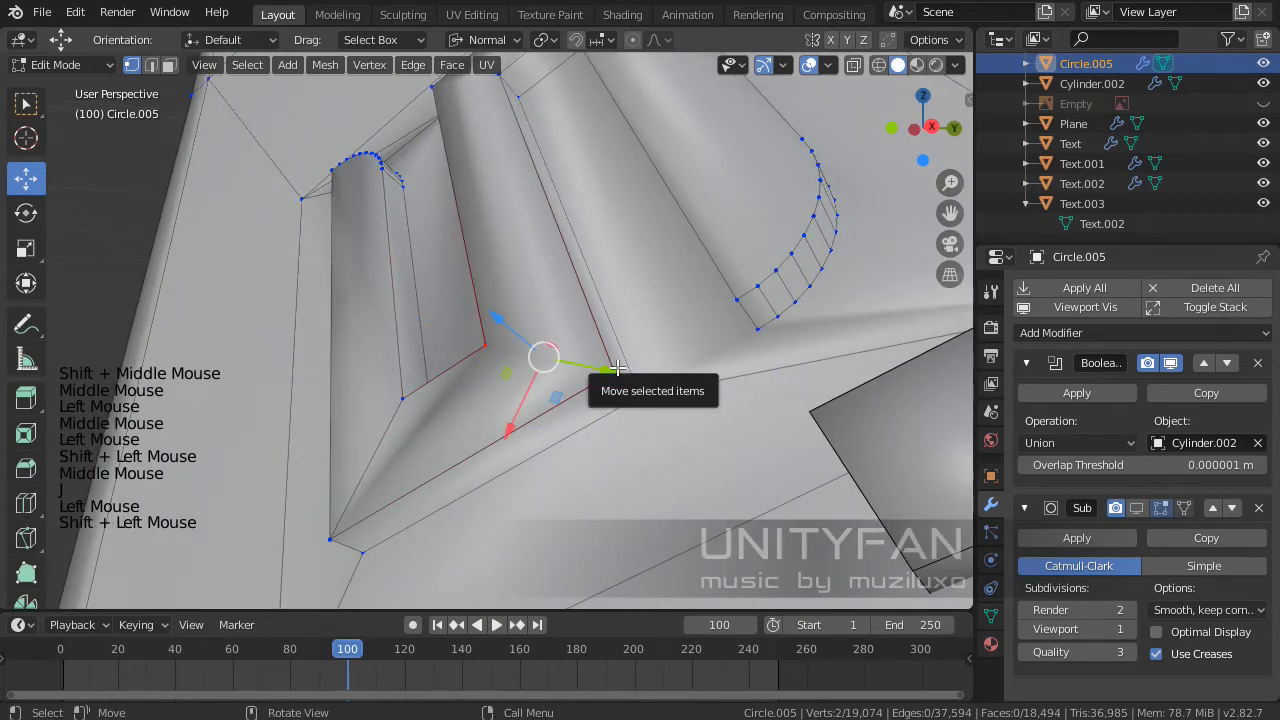
pyautogui.press('j')
# - Connect the first inner corner vertex of the letter's upper bend to the outer corner beside the rounded arm
pyautogui.scroll(-1, 514, 166)
pyautogui.moveTo(617, 368); pyautogui.dragTo(574, 292, button='middle')
pyautogui.moveTo(574, 292); pyautogui.dragTo(680, 268, button='middle')
pyautogui.scroll(2, 680, 268)
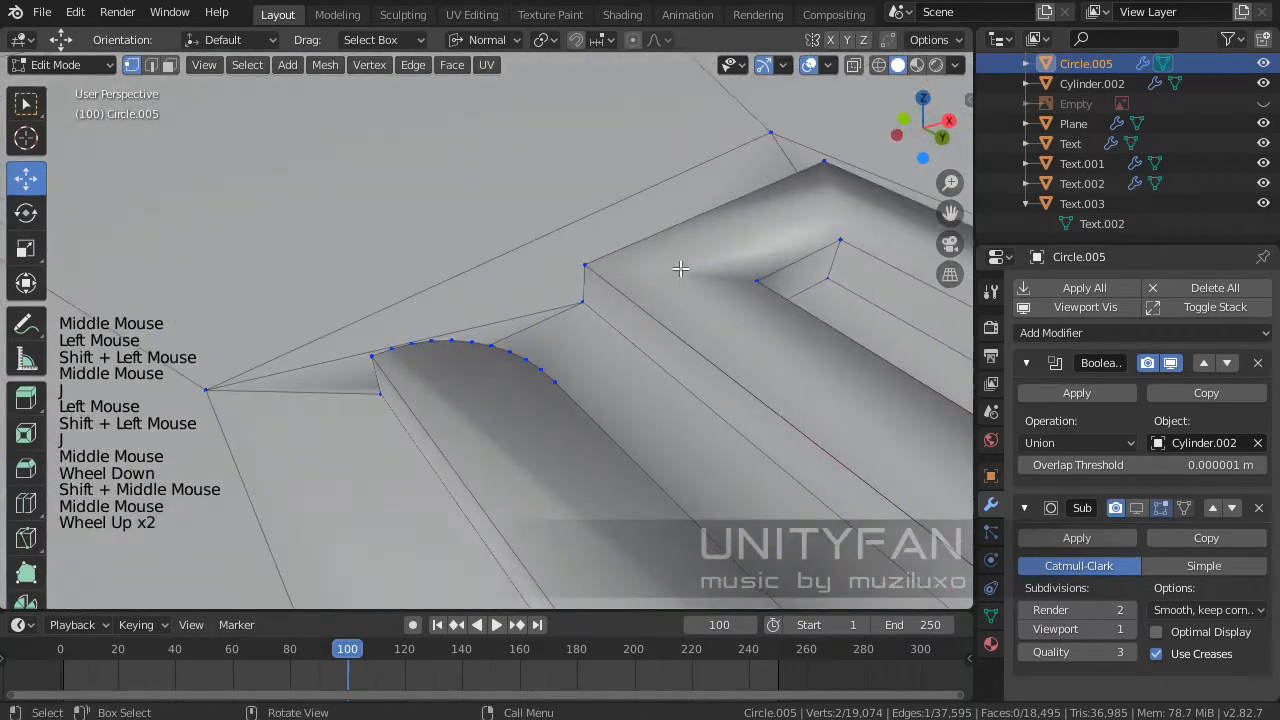
pyautogui.click(757, 279)
pyautogui.keyDown('shift'); pyautogui.click(608, 261); pyautogui.keyUp('shift')
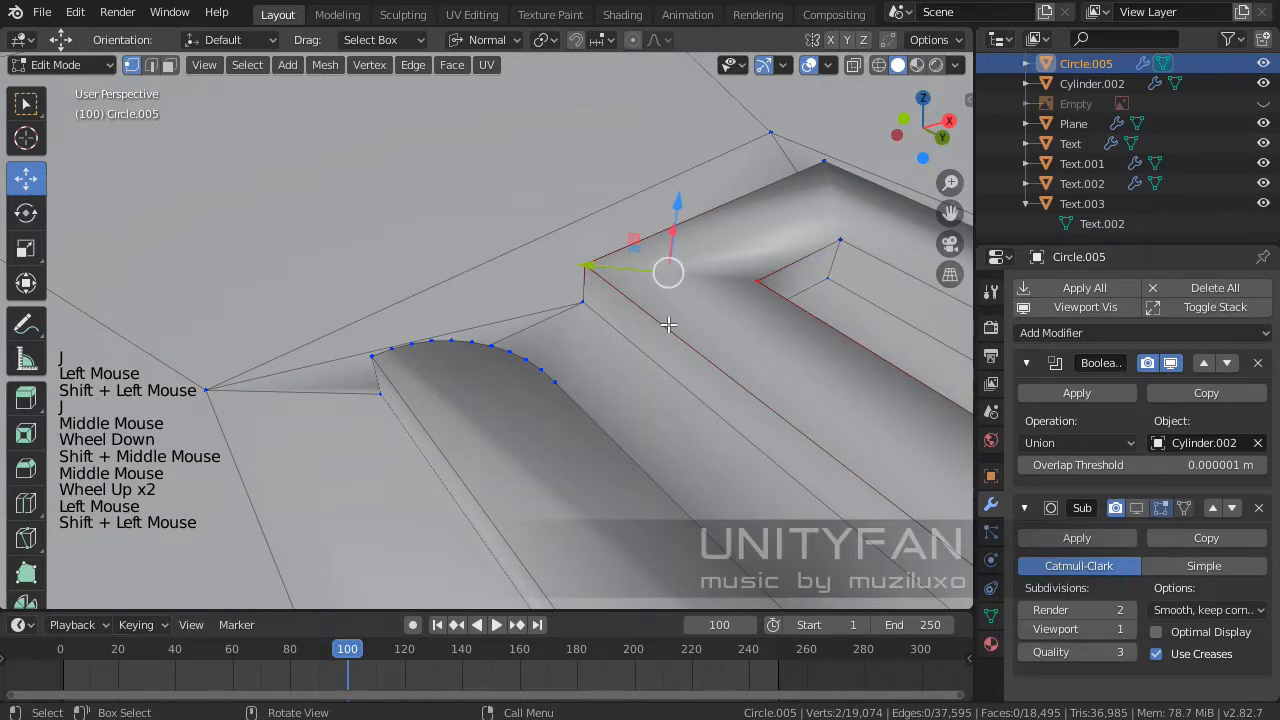
pyautogui.press('j')
# - Connect the second inner corner vertex of the letter's upper bend to the outer corner nearest the panel opening's top
pyautogui.moveTo(832, 318); pyautogui.dragTo(800, 244, button='middle')
pyautogui.click(802, 222)
pyautogui.keyDown('shift'); pyautogui.moveTo(829, 110); pyautogui.dragTo(746, 162, button='middle'); pyautogui.keyUp('shift')
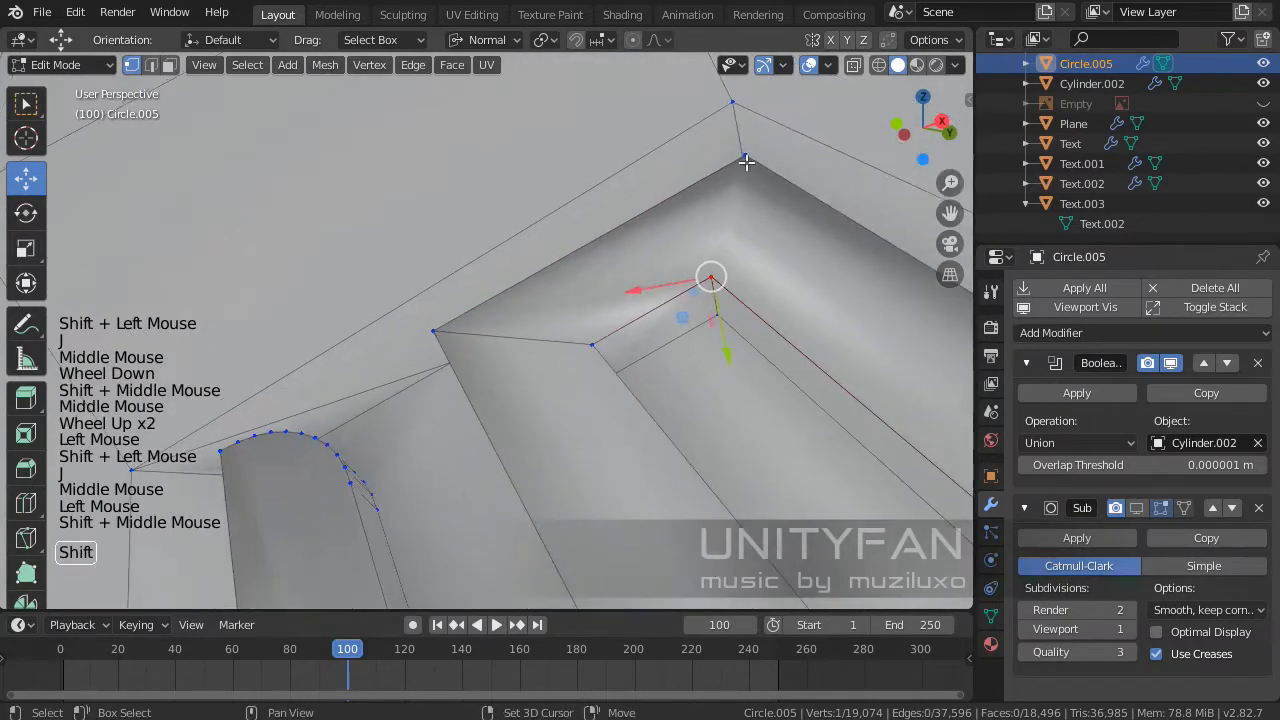
pyautogui.keyDown('shift'); pyautogui.click(746, 162); pyautogui.keyUp('shift')
pyautogui.press('h')
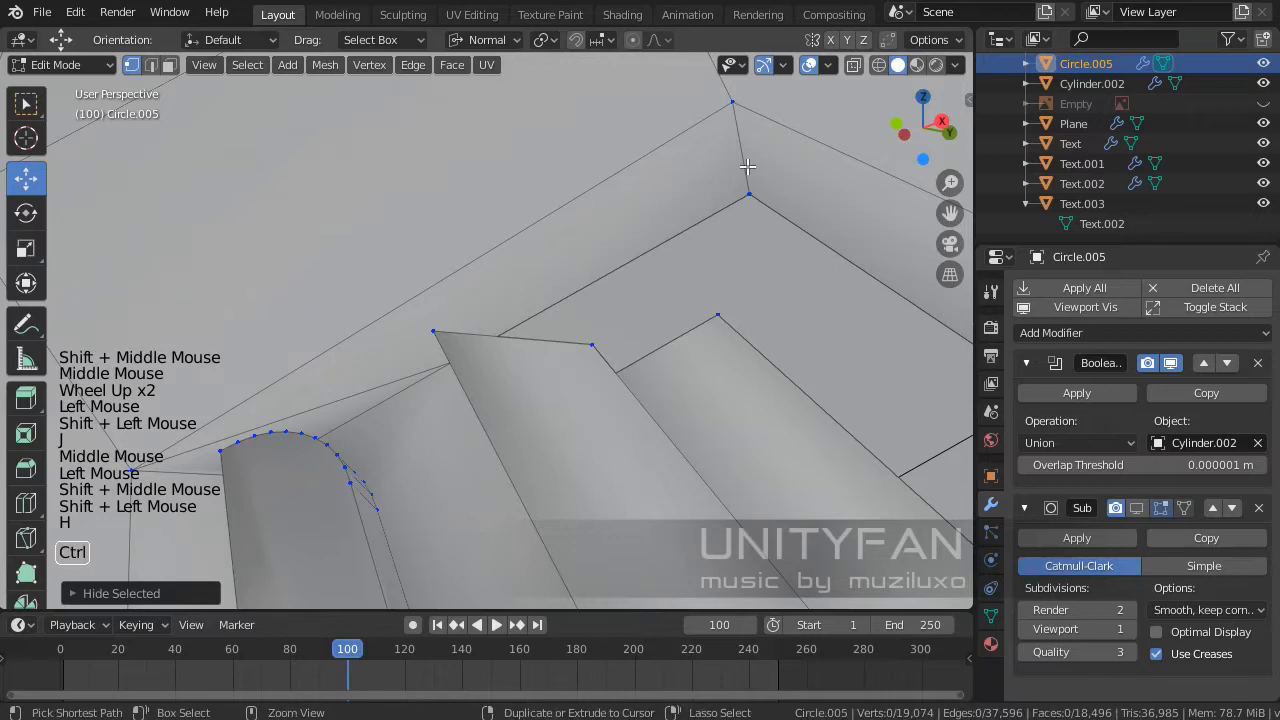
pyautogui.hotkey('ctrl', 'z')
pyautogui.keyDown('shift'); pyautogui.moveTo(737, 171); pyautogui.dragTo(491, 286, button='middle'); pyautogui.keyUp('shift')
pyautogui.press('j')
# - Connect a vertex on the curved tip of the letter's outer arm to the panel opening's corner near the small block
pyautogui.scroll(-3, 679, 207)
pyautogui.scroll(1, 566, 322)
pyautogui.click(487, 293)
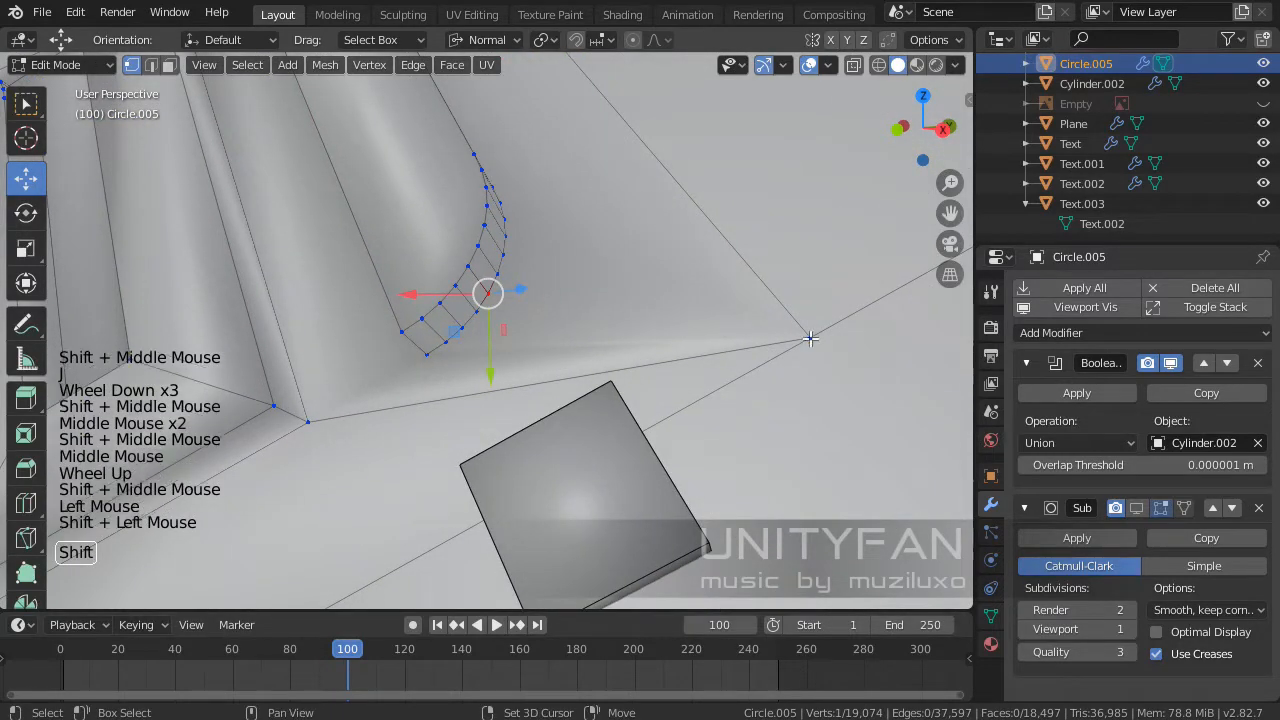
pyautogui.press('j')
pyautogui.scroll(-3, 815, 358)
pyautogui.moveTo(815, 358); pyautogui.dragTo(608, 359, button='middle')
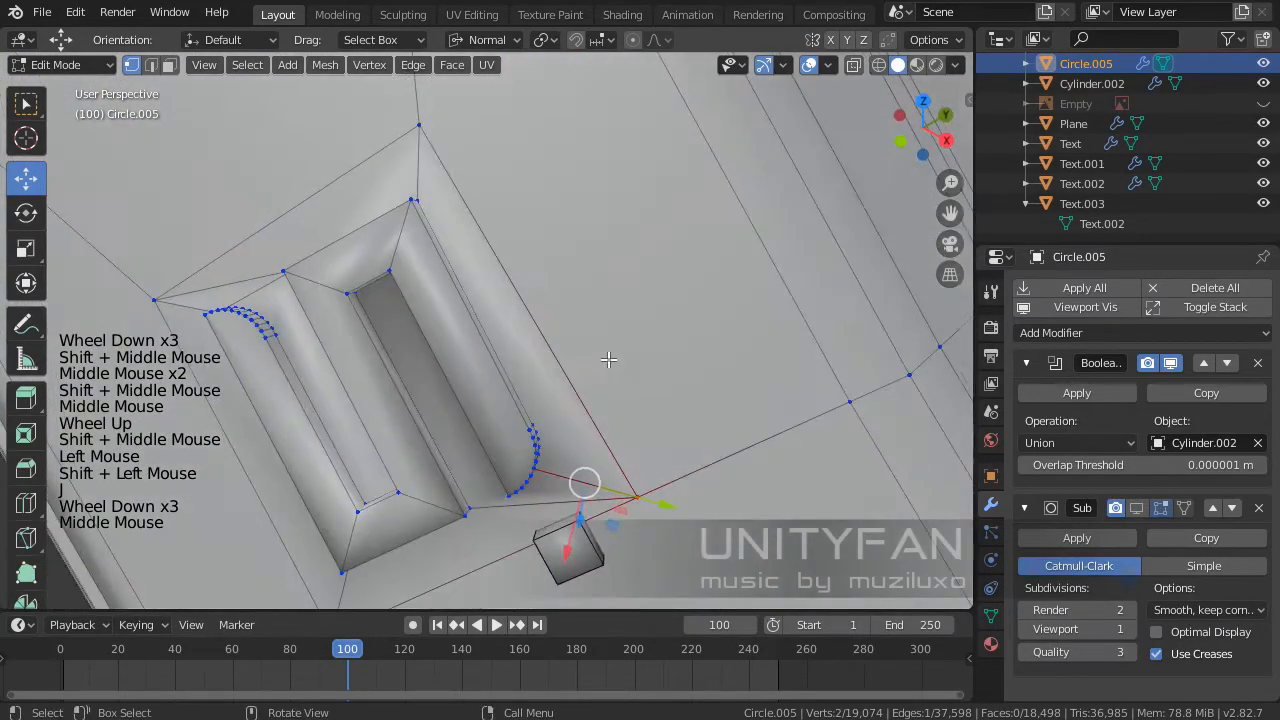
# - Connect the base vertex at the end of the rounded inner arm's curve to the neighbouring arm's upper base corner
pyautogui.keyDown('shift'); pyautogui.moveTo(487, 349); pyautogui.dragTo(520, 349, button='middle'); pyautogui.keyUp('shift')
pyautogui.scroll(6, 543, 351)
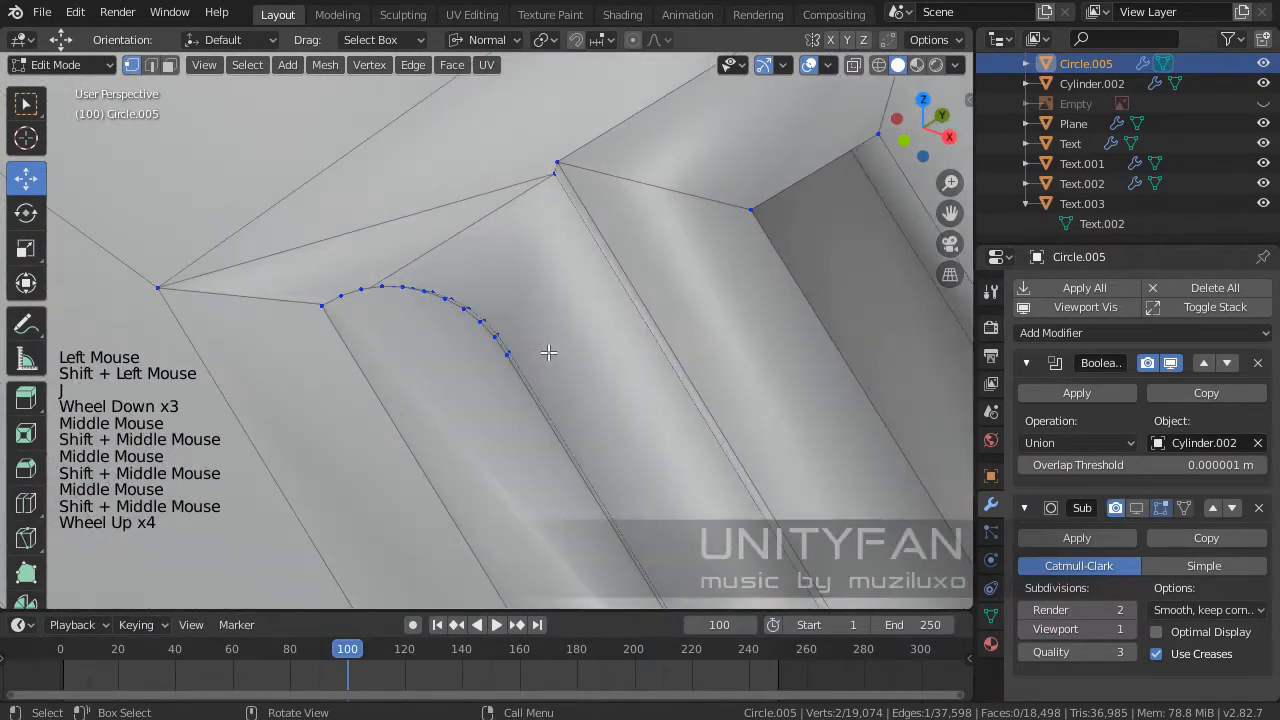
pyautogui.moveTo(559, 337)
pyautogui.keyDown('shift'); pyautogui.mouseDown(button='middle')
pyautogui.moveTo(540, 374)
pyautogui.moveTo(555, 350)
pyautogui.mouseUp(button='middle'); pyautogui.keyUp('shift')
pyautogui.keyDown('shift'); pyautogui.moveTo(555, 350); pyautogui.dragTo(583, 219, button='middle'); pyautogui.keyUp('shift')
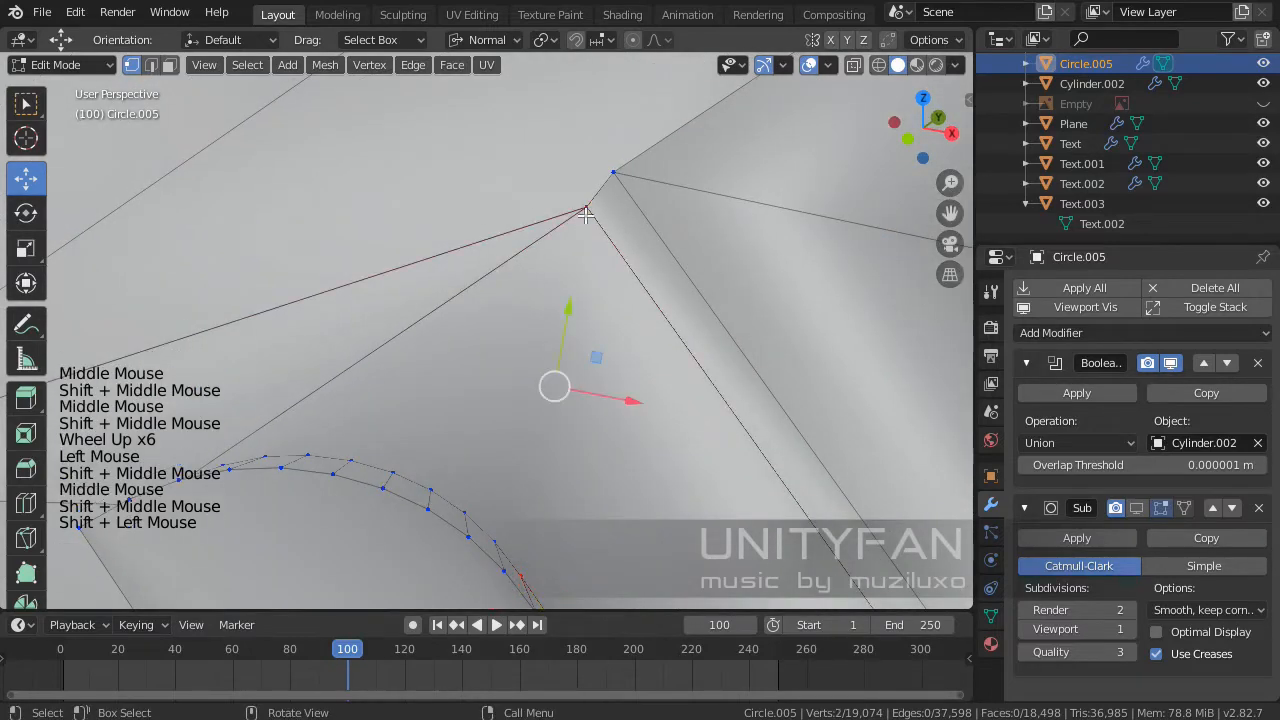
pyautogui.press('j')
pyautogui.scroll(-3, 585, 215)
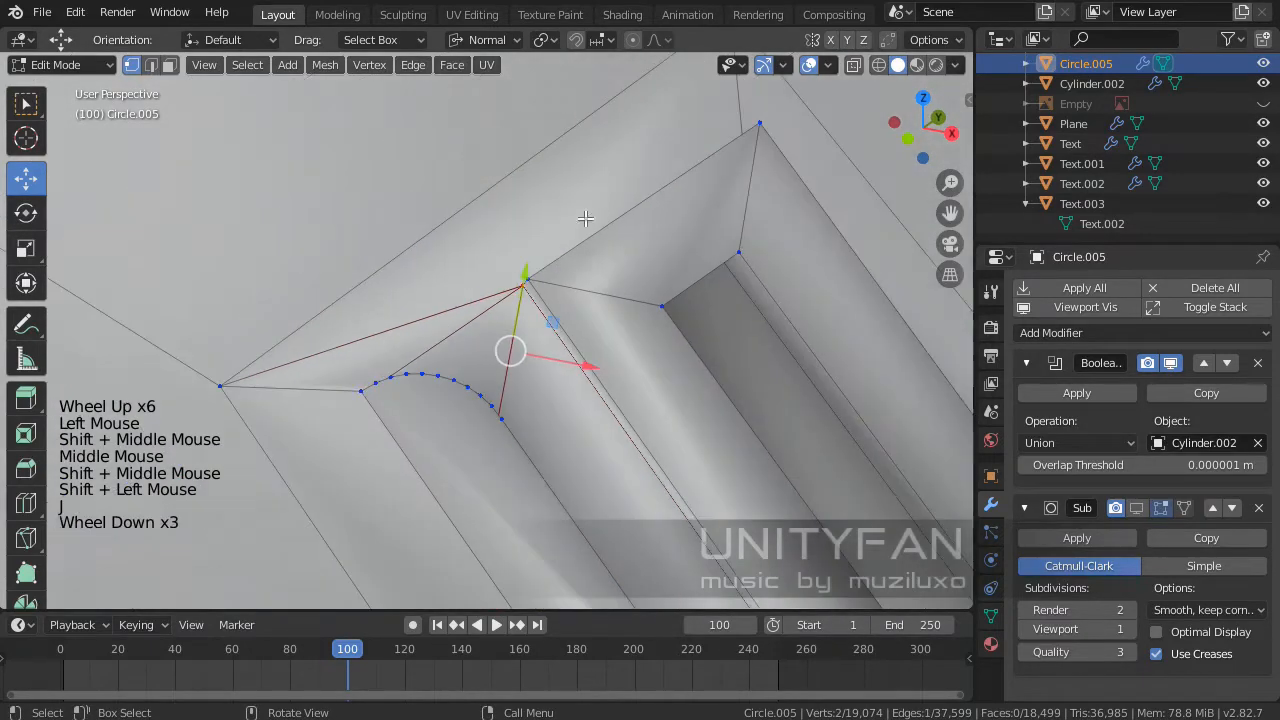
# - Connect the base vertex at the outer arm's curved tip to the base corner of the letter's lower bend
pyautogui.moveTo(585, 215); pyautogui.dragTo(555, 312, button='middle')
pyautogui.scroll(-2, 597, 308)
pyautogui.scroll(1, 553, 305)
pyautogui.scroll(-1, 551, 305)
pyautogui.press('Tab')
pyautogui.scroll(-3, 551, 305)
pyautogui.scroll(4, 556, 372)
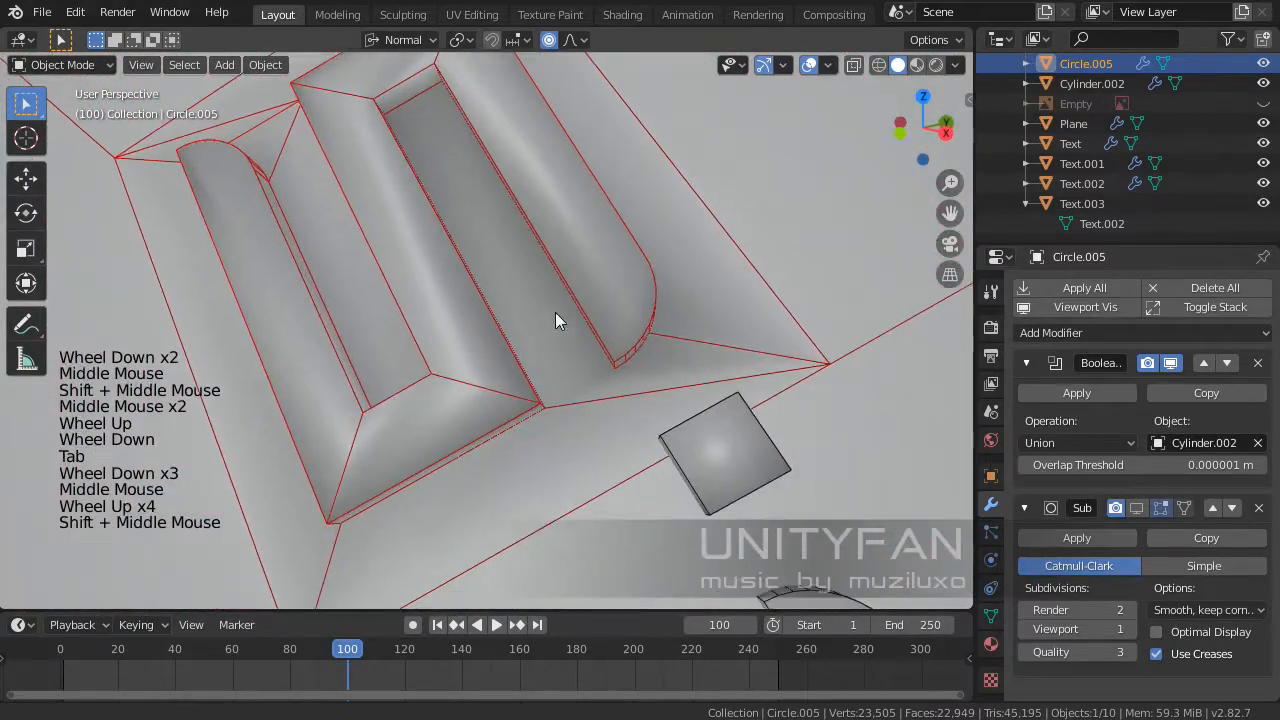
pyautogui.scroll(3, 663, 386)
pyautogui.press('Tab')
pyautogui.moveTo(663, 386); pyautogui.dragTo(743, 340, button='middle')
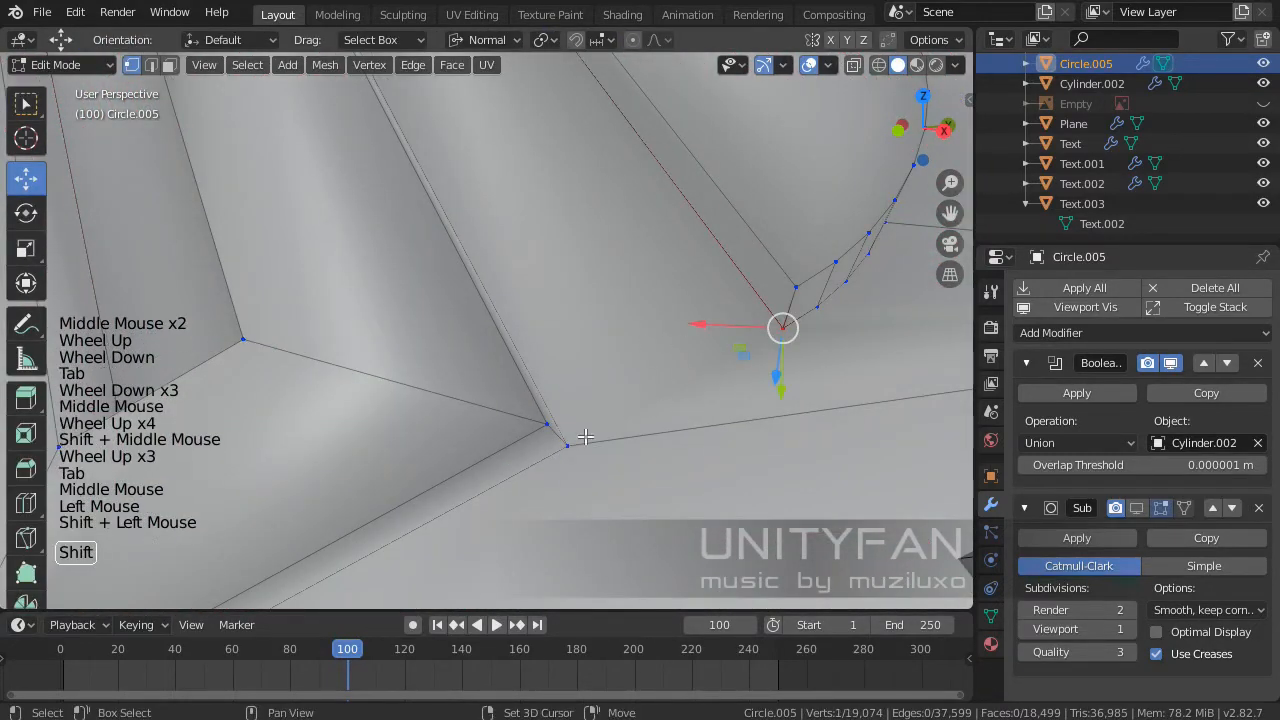
pyautogui.press('j')
# - Return to Object Mode, show the Subdivision modifier in the viewport and examine the smoothed letter on the panel
pyautogui.scroll(-4, 599, 397)
pyautogui.moveTo(599, 397); pyautogui.dragTo(515, 352, button='middle')
pyautogui.scroll(-2, 535, 393)
pyautogui.press('Tab')
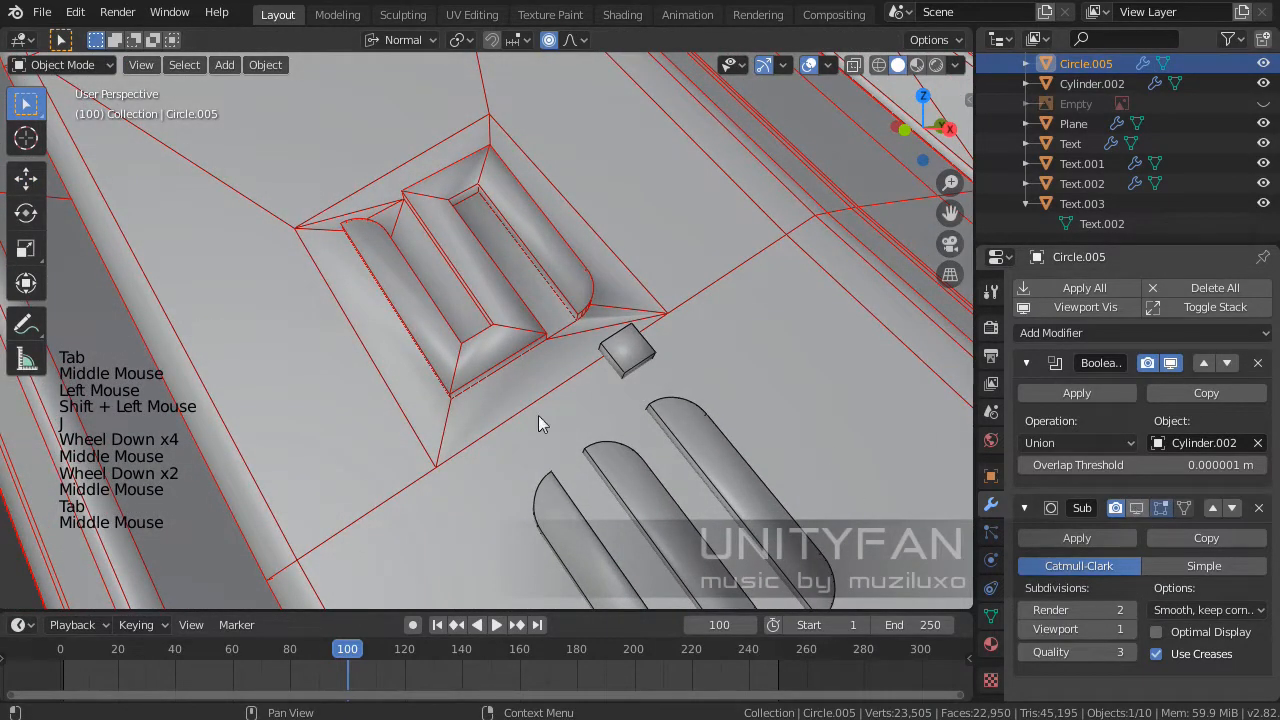
pyautogui.click(494, 402)
pyautogui.scroll(-2, 494, 402)
pyautogui.moveTo(507, 432); pyautogui.dragTo(613, 526, button='middle')
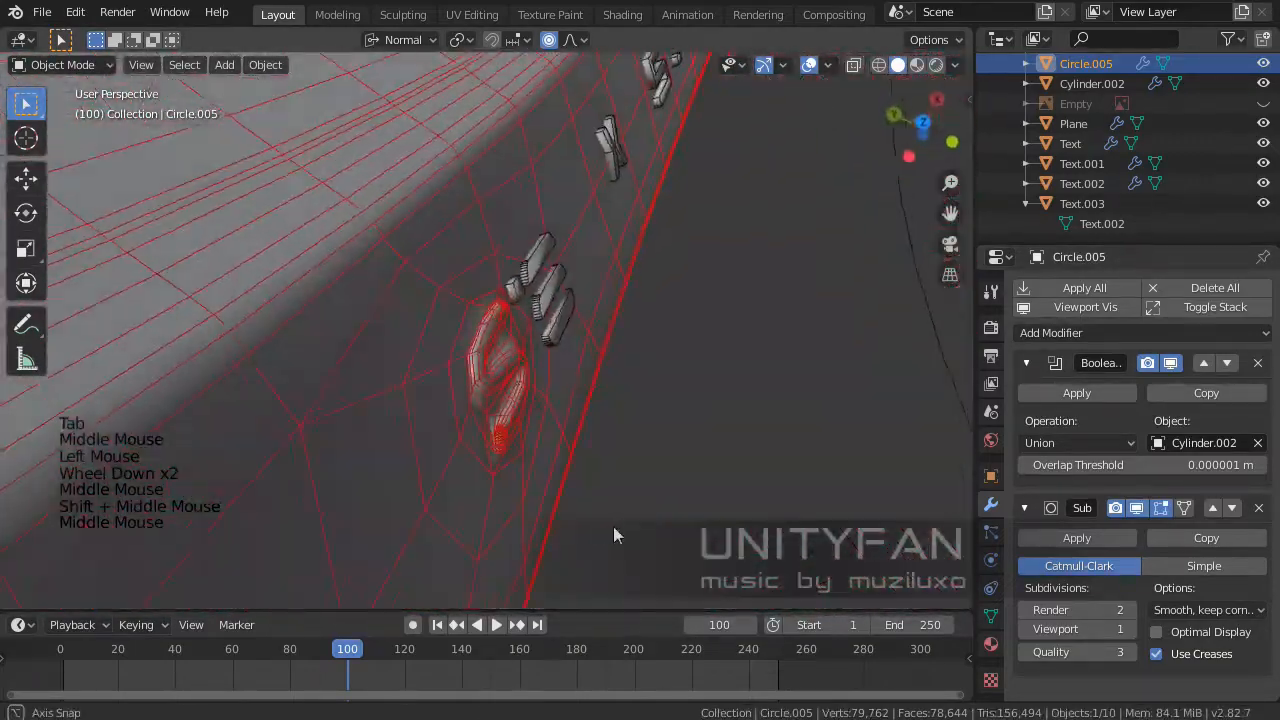
# - Turn off the wireframe overlay in the viewport
pyautogui.click(738, 511)
pyautogui.moveTo(738, 511); pyautogui.dragTo(585, 378, button='middle')
pyautogui.scroll(2, 660, 323)
pyautogui.click(485, 163)
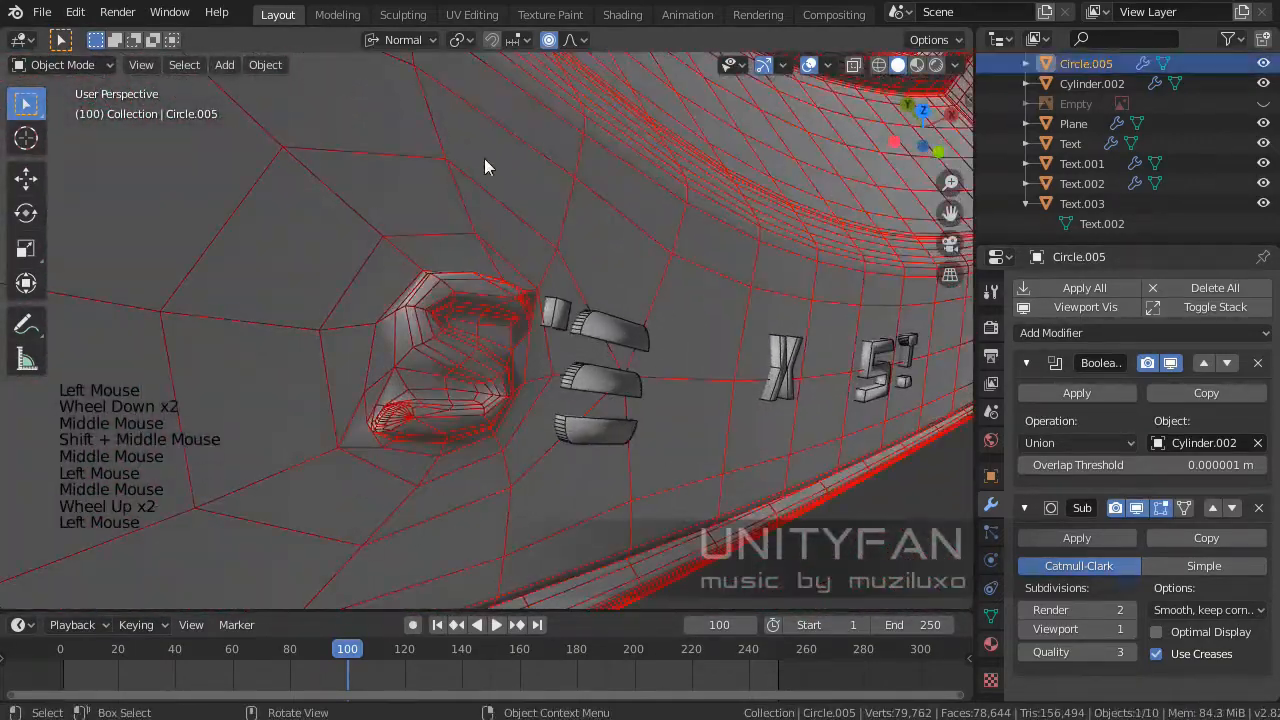
pyautogui.click(825, 66)
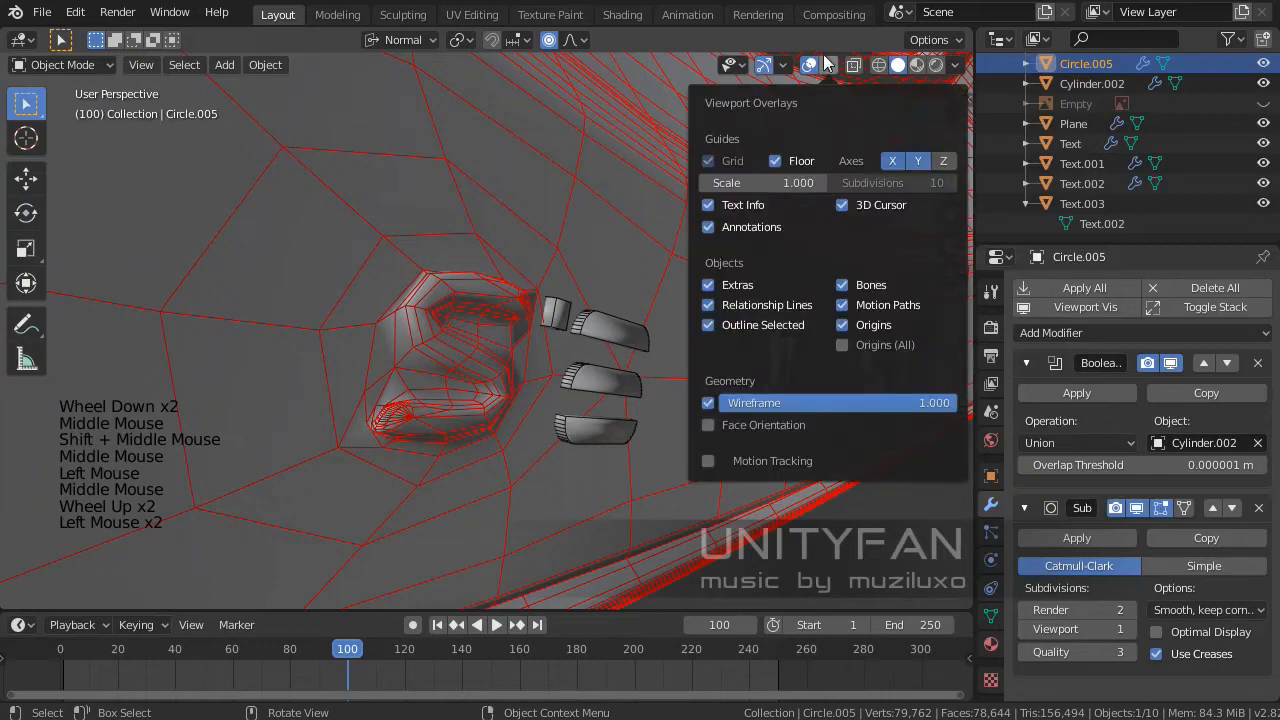
pyautogui.click(708, 403)
# - Examine the smoothed letter's arms and bends on the panel from several angles
pyautogui.moveTo(507, 405); pyautogui.dragTo(800, 470, button='middle')
pyautogui.click(875, 498)
pyautogui.moveTo(875, 498); pyautogui.dragTo(495, 380, button='middle')
pyautogui.scroll(-2, 418, 311)
pyautogui.scroll(-6, 418, 311)
pyautogui.moveTo(495, 380); pyautogui.dragTo(522, 422, button='middle')
pyautogui.scroll(9, 419, 365)
pyautogui.moveTo(522, 422); pyautogui.dragTo(489, 325, button='middle')
pyautogui.scroll(1, 489, 325)
pyautogui.click(489, 324)
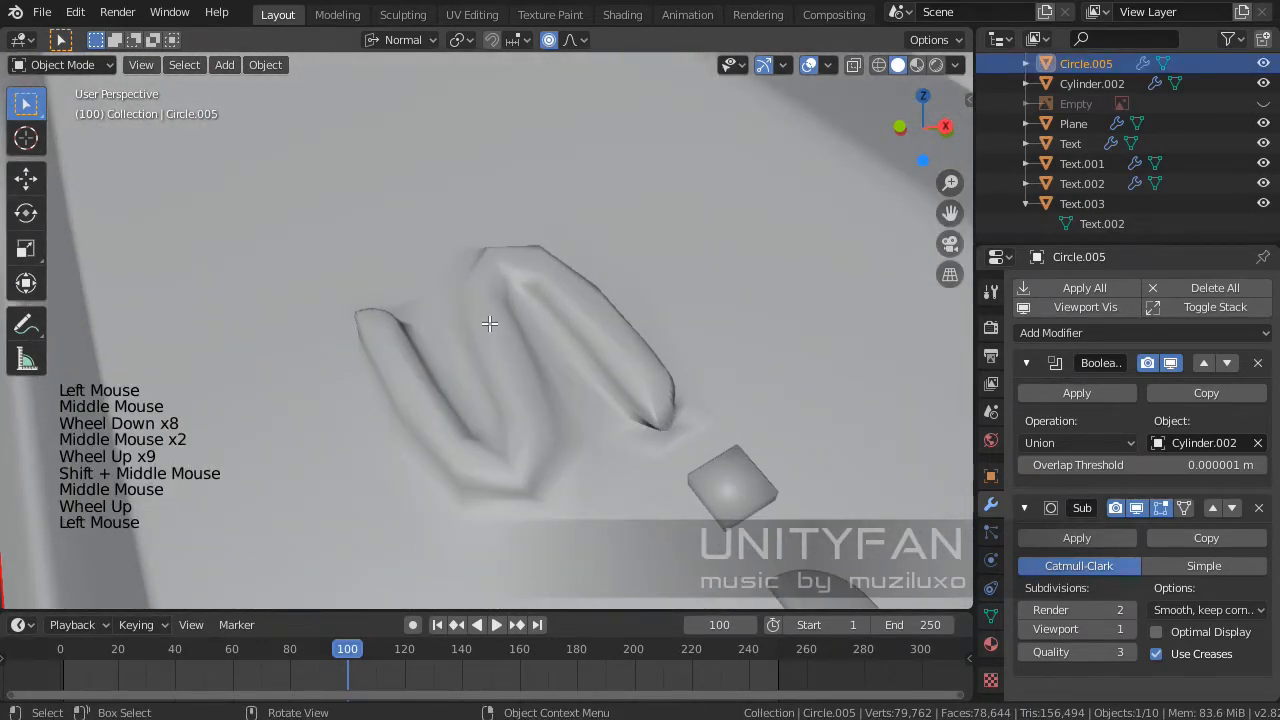
# - In Edit Mode with X-ray on, knife-cut across the inner arm below its rounded end and out to the panel opening's nearest corner
pyautogui.press('Tab')
pyautogui.scroll(4, 489, 373)
pyautogui.moveTo(489, 374); pyautogui.dragTo(555, 331, button='middle')
pyautogui.scroll(-1, 534, 397)
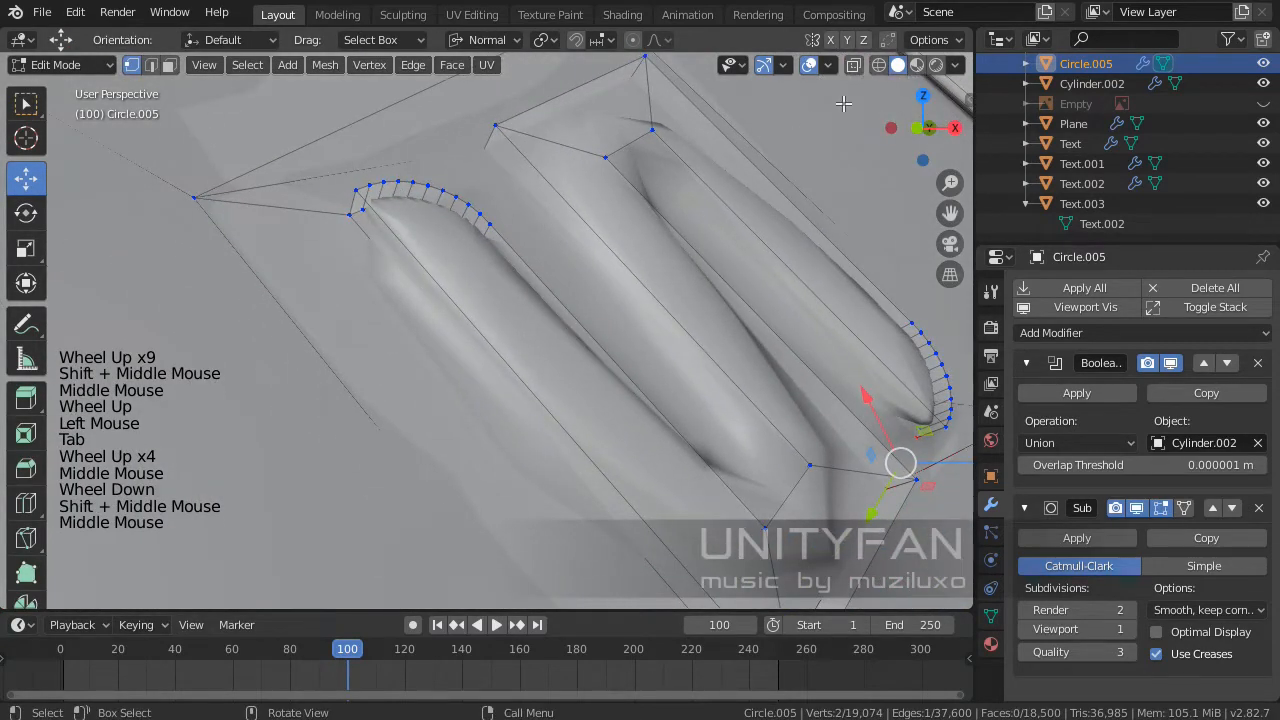
pyautogui.click(853, 65)
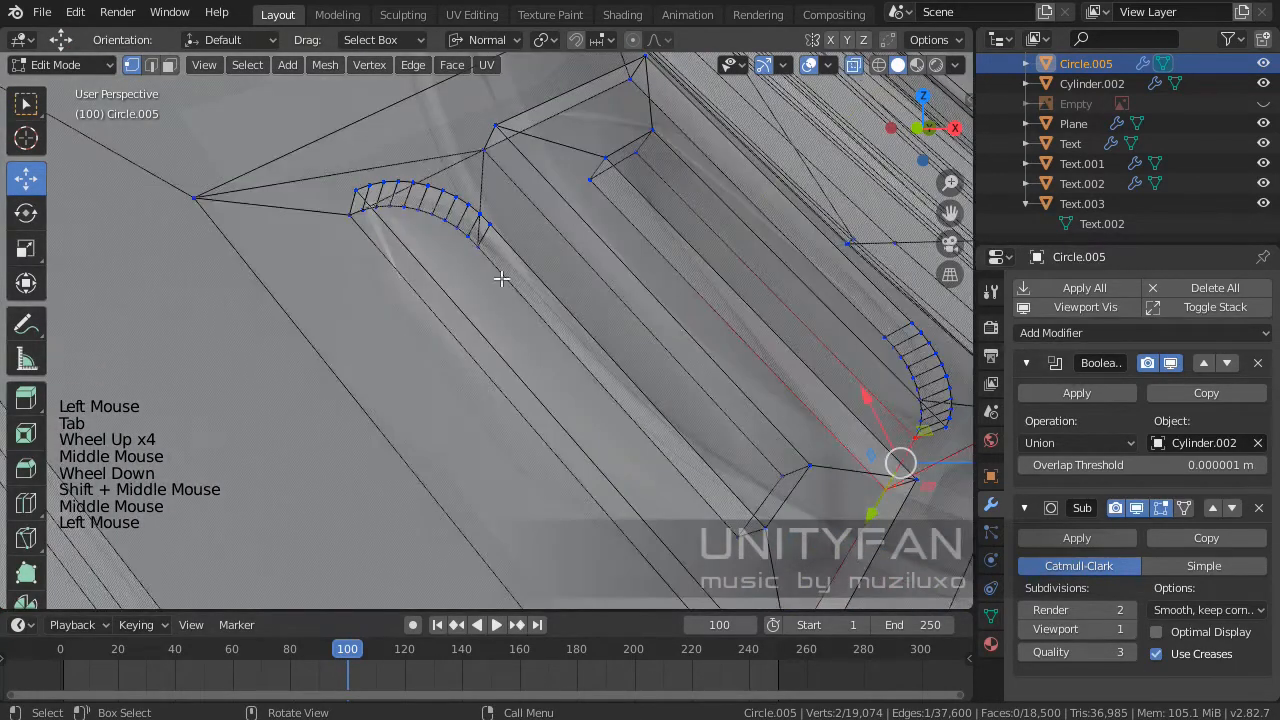
pyautogui.moveTo(501, 279); pyautogui.dragTo(475, 304, button='middle')
pyautogui.press('k')
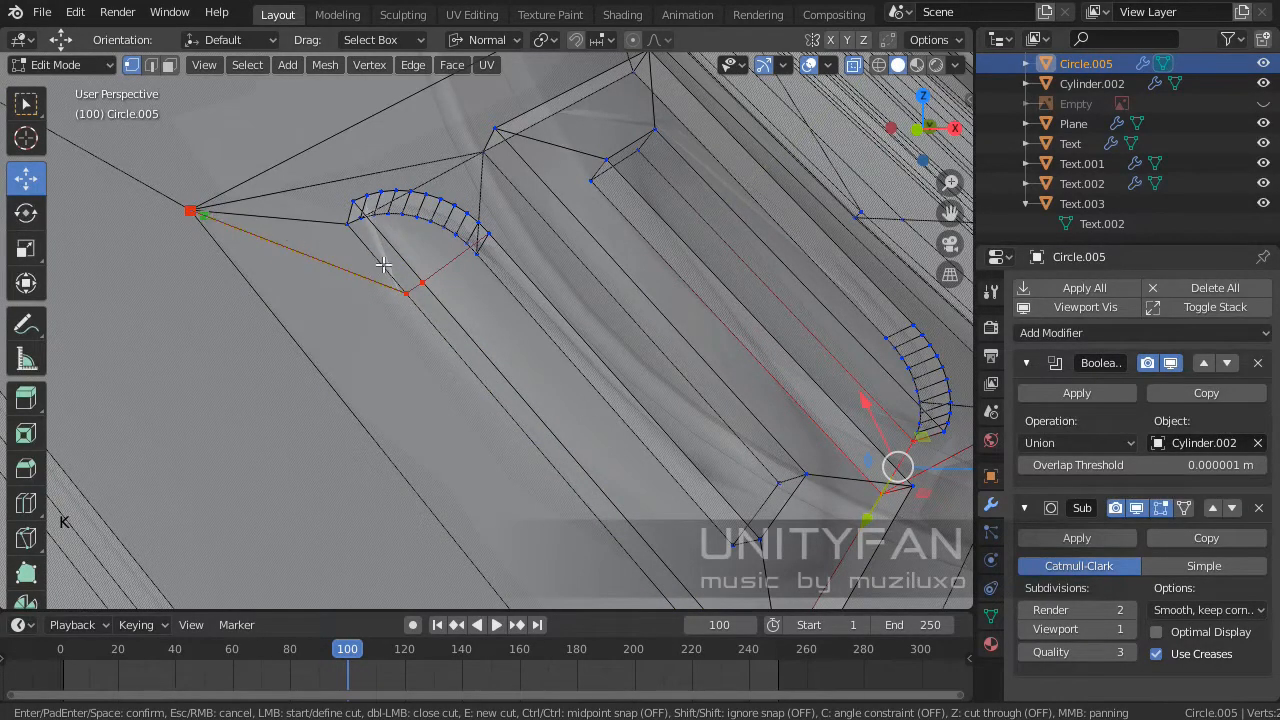
pyautogui.press('Return')
# - Try to move the panel opening's corner vertex beside the letter's rounded inner arm
pyautogui.scroll(2, 413, 270)
pyautogui.scroll(-2, 399, 269)
pyautogui.moveTo(399, 269); pyautogui.dragTo(437, 300, button='middle')
pyautogui.scroll(2, 437, 300)
pyautogui.keyDown('shift'); pyautogui.moveTo(210, 282); pyautogui.dragTo(289, 263, button='middle'); pyautogui.keyUp('shift')
pyautogui.click(289, 261)
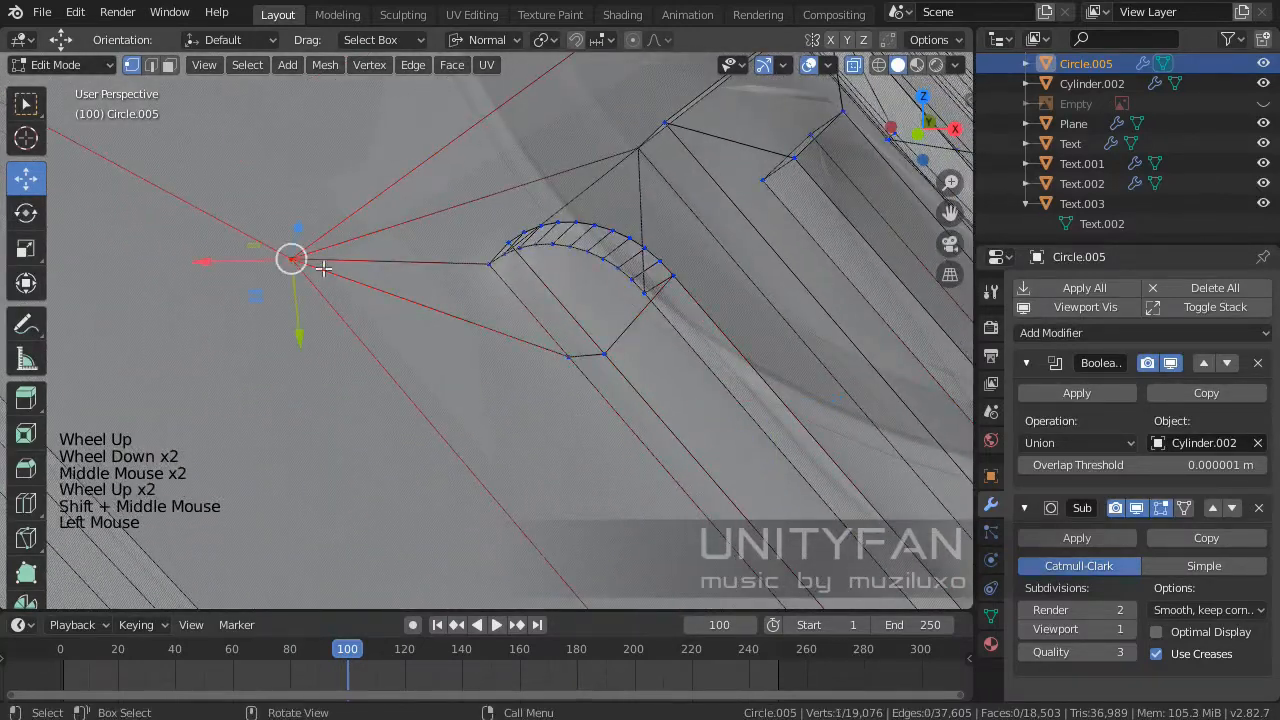
pyautogui.moveTo(306, 289); pyautogui.dragTo(371, 300)
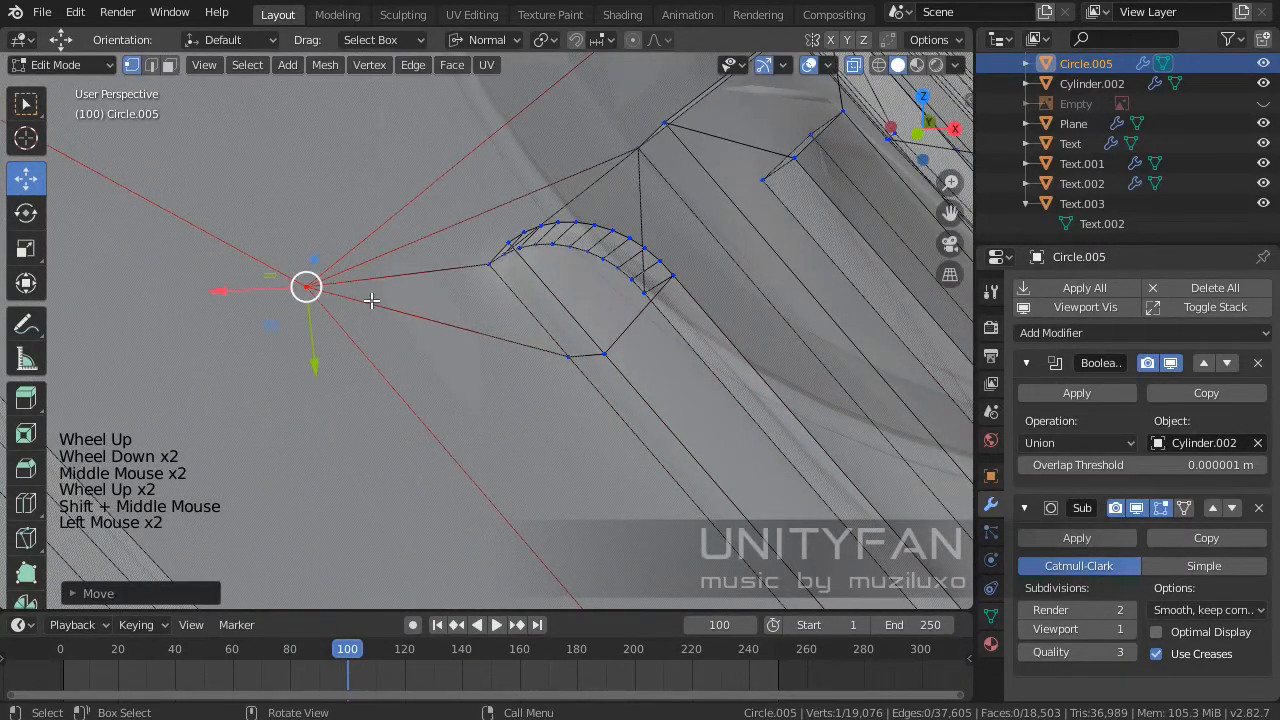
pyautogui.hotkey('ctrl', 'z')
# - Check the smoothed rounded arm and its new cut in Object Mode
pyautogui.scroll(-3, 374, 300)
pyautogui.moveTo(431, 294); pyautogui.dragTo(437, 312, button='middle')
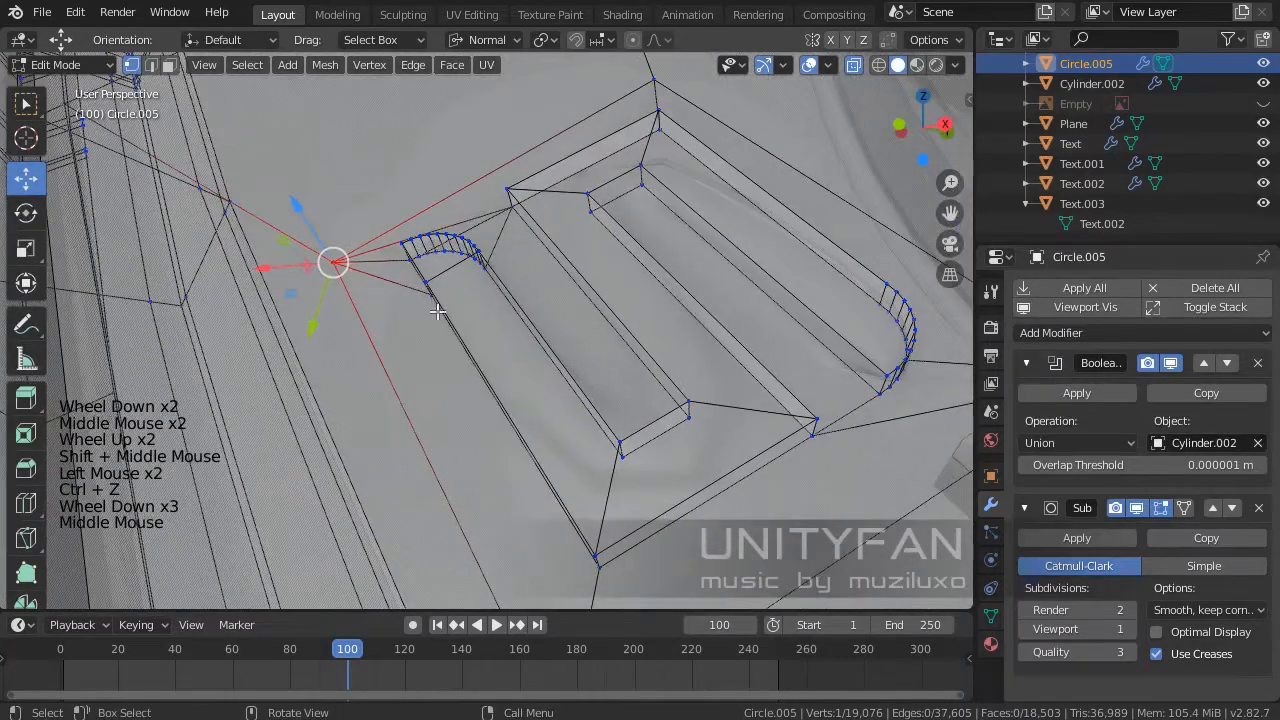
pyautogui.press('Tab')
pyautogui.scroll(3, 482, 378)
pyautogui.moveTo(480, 384); pyautogui.dragTo(500, 354, button='middle')
pyautogui.scroll(-3, 480, 372)
# - Connect a base vertex at the crest of the rounded inner arm's curve to the neighbouring arm's upper base corner
pyautogui.press('Tab')
pyautogui.scroll(5, 494, 351)
pyautogui.scroll(-1, 420, 323)
pyautogui.moveTo(420, 323); pyautogui.dragTo(471, 371, button='middle')
pyautogui.scroll(1, 471, 371)
pyautogui.click(498, 415)
pyautogui.keyDown('shift'); pyautogui.click(670, 185); pyautogui.keyUp('shift')
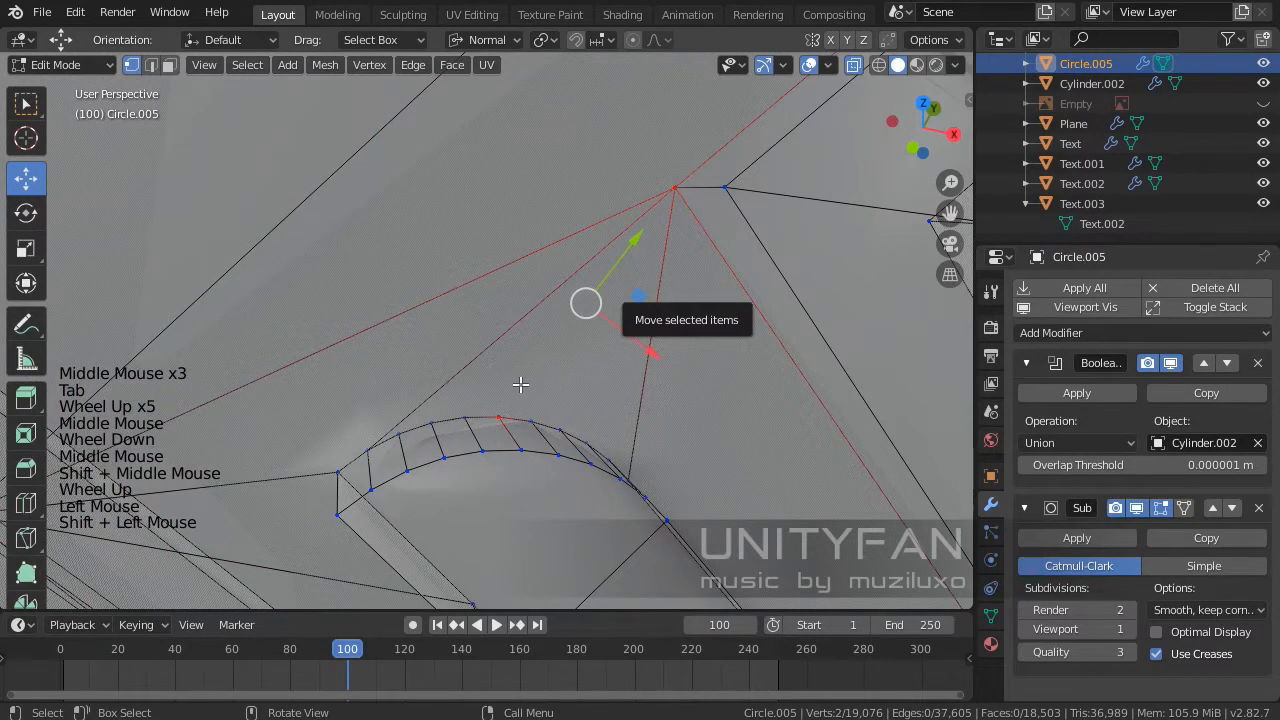
pyautogui.press('j')
pyautogui.scroll(-2, 520, 384)
pyautogui.moveTo(520, 380); pyautogui.dragTo(532, 329, button='middle')
pyautogui.scroll(1, 511, 355)
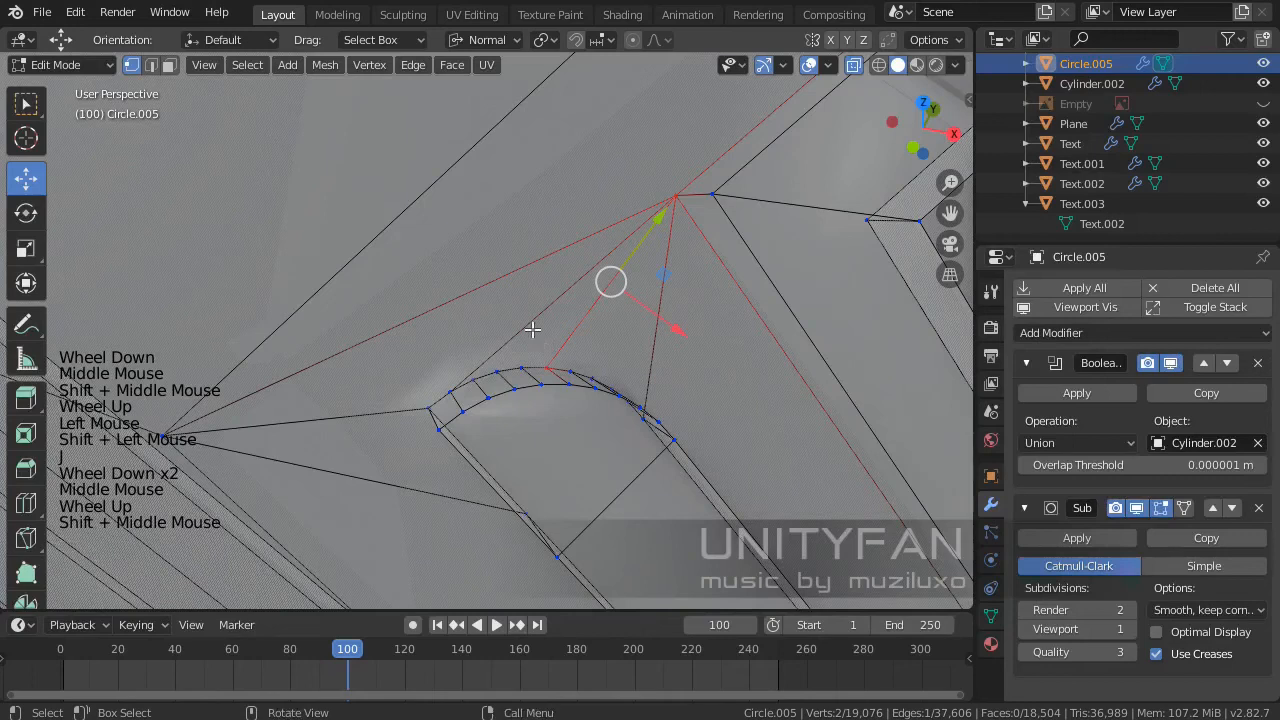
# - Merge the two panel faces beside the rounded arm's end into one face and check the letter in Object Mode
pyautogui.click(153, 65)
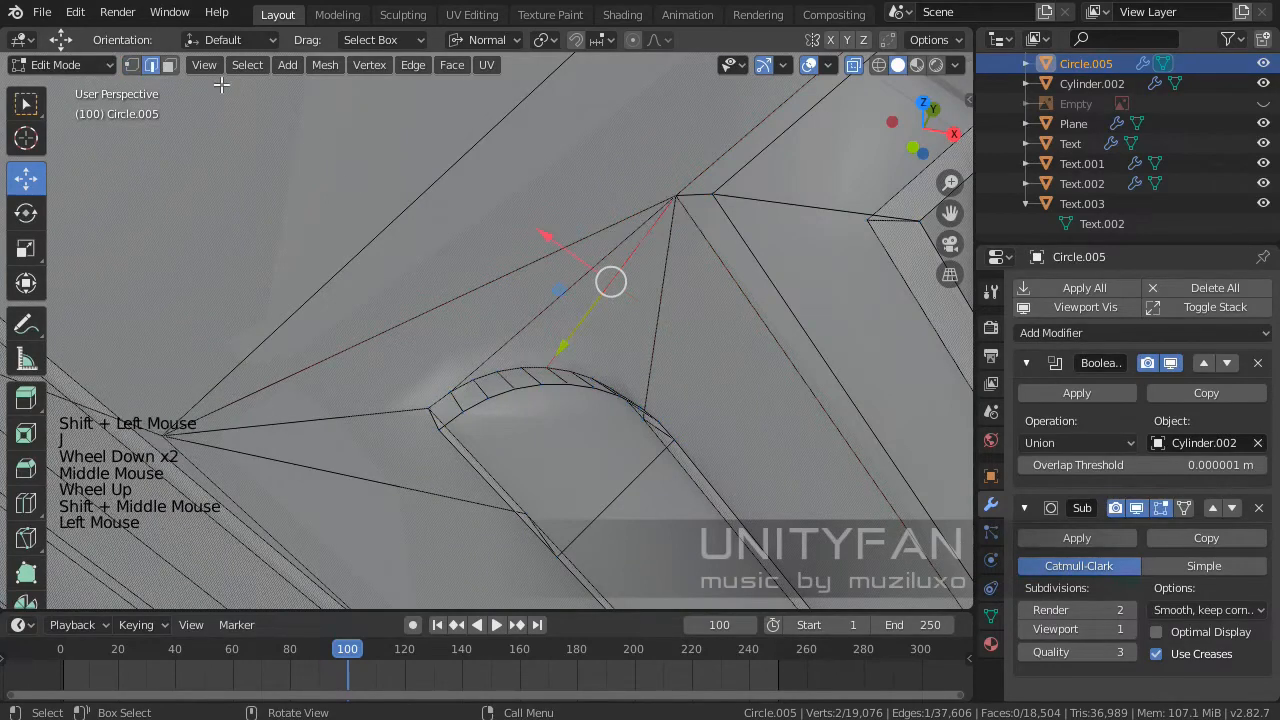
pyautogui.keyDown('shift'); pyautogui.click(422, 342); pyautogui.keyUp('shift')
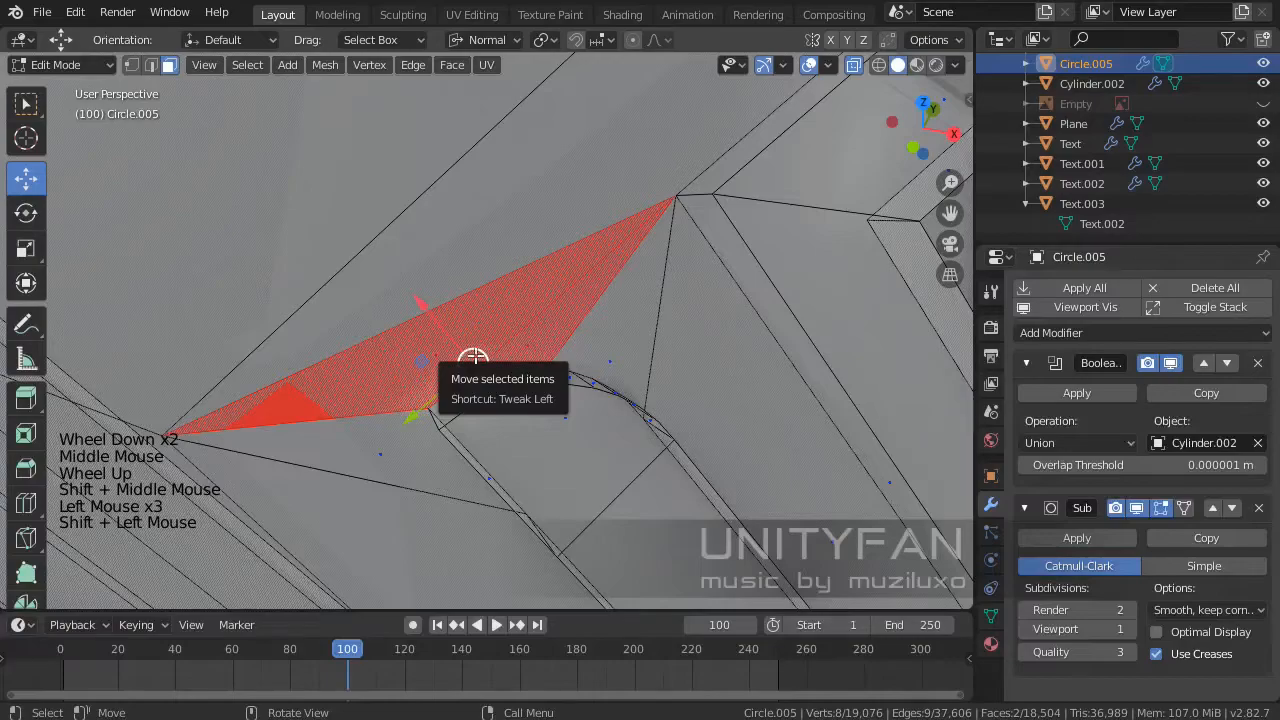
pyautogui.press('f')
pyautogui.scroll(-4, 409, 374)
pyautogui.moveTo(409, 374); pyautogui.dragTo(470, 310, button='middle')
pyautogui.keyDown('shift'); pyautogui.moveTo(470, 310); pyautogui.dragTo(500, 318, button='middle'); pyautogui.keyUp('shift')
pyautogui.keyDown('shift'); pyautogui.moveTo(500, 318); pyautogui.dragTo(461, 342, button='middle'); pyautogui.keyUp('shift')
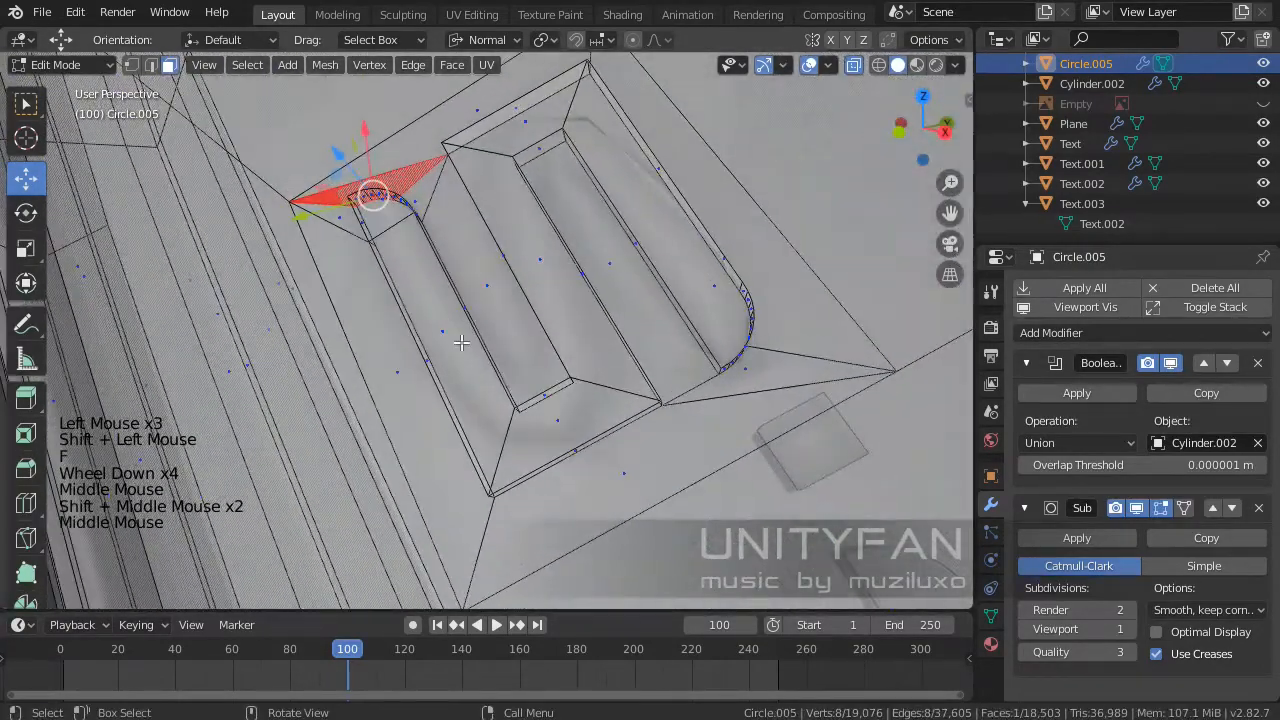
pyautogui.press('Tab')
pyautogui.moveTo(427, 299); pyautogui.dragTo(387, 338, button='middle')
# - Knife-cut across the inner arm just before its lower bend and extend the cut to the panel opening's lower corner vertex
pyautogui.press('Tab')
pyautogui.scroll(2, 465, 304)
pyautogui.click(151, 65)
pyautogui.press('k')
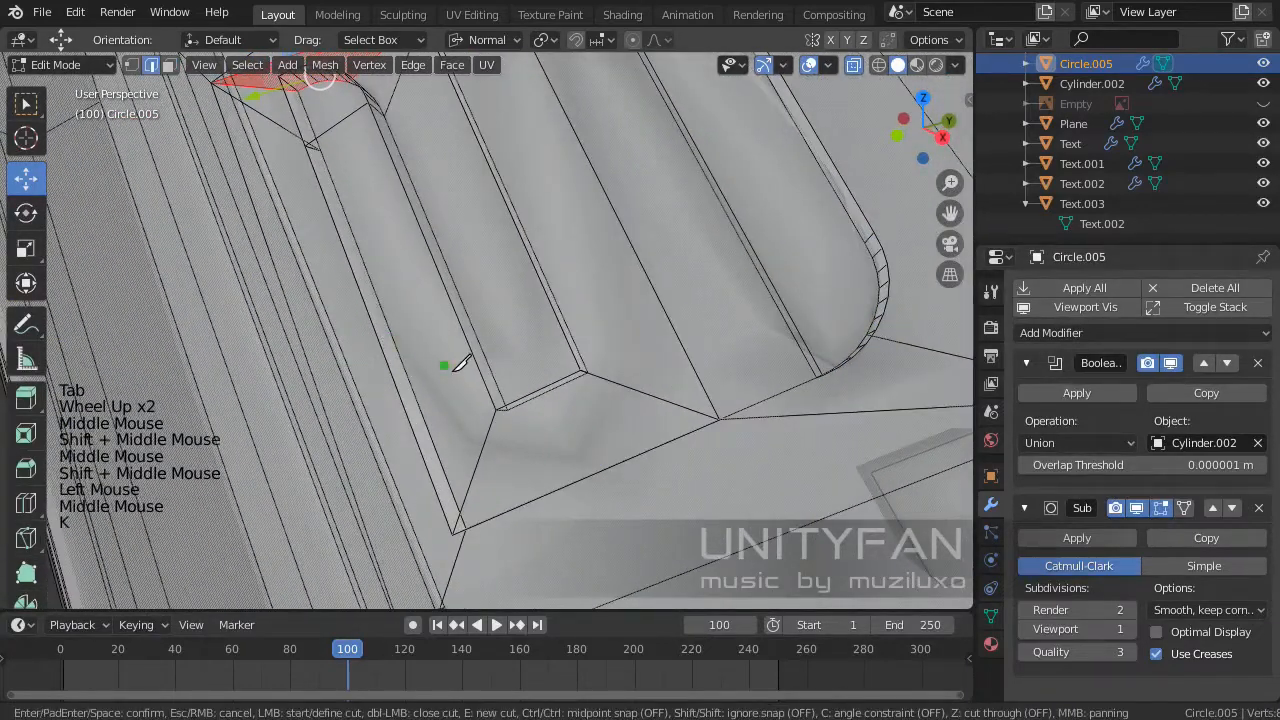
pyautogui.click(481, 370)
pyautogui.moveTo(482, 375); pyautogui.dragTo(530, 375, button='middle')
pyautogui.click(526, 405)
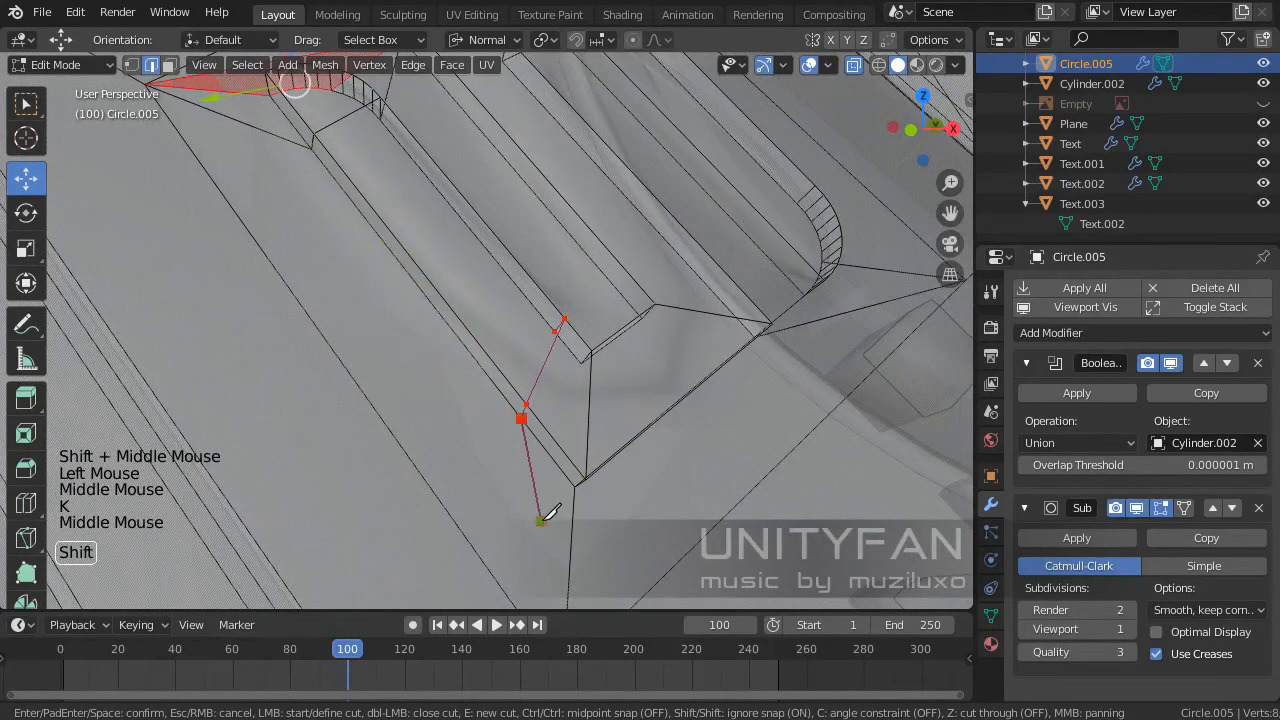
pyautogui.keyDown('shift'); pyautogui.moveTo(543, 514); pyautogui.dragTo(543, 477, button='middle'); pyautogui.keyUp('shift')
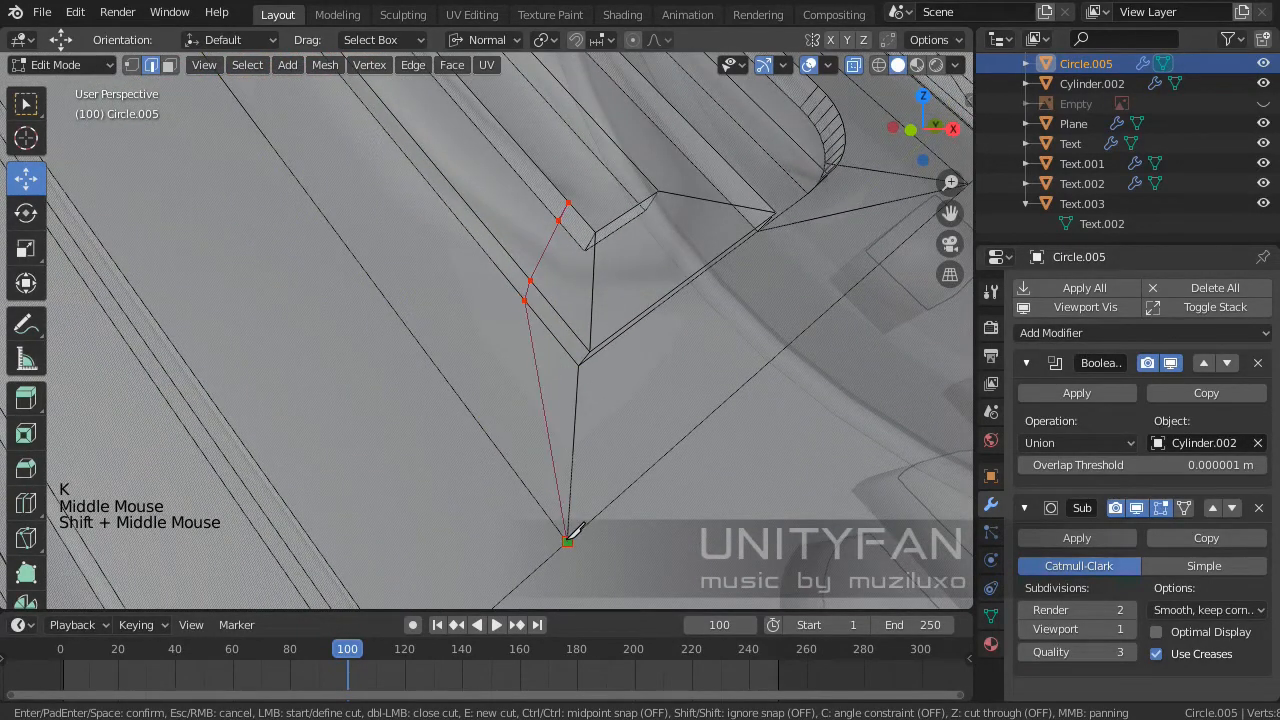
pyautogui.press('Return')
pyautogui.scroll(-3, 531, 329)
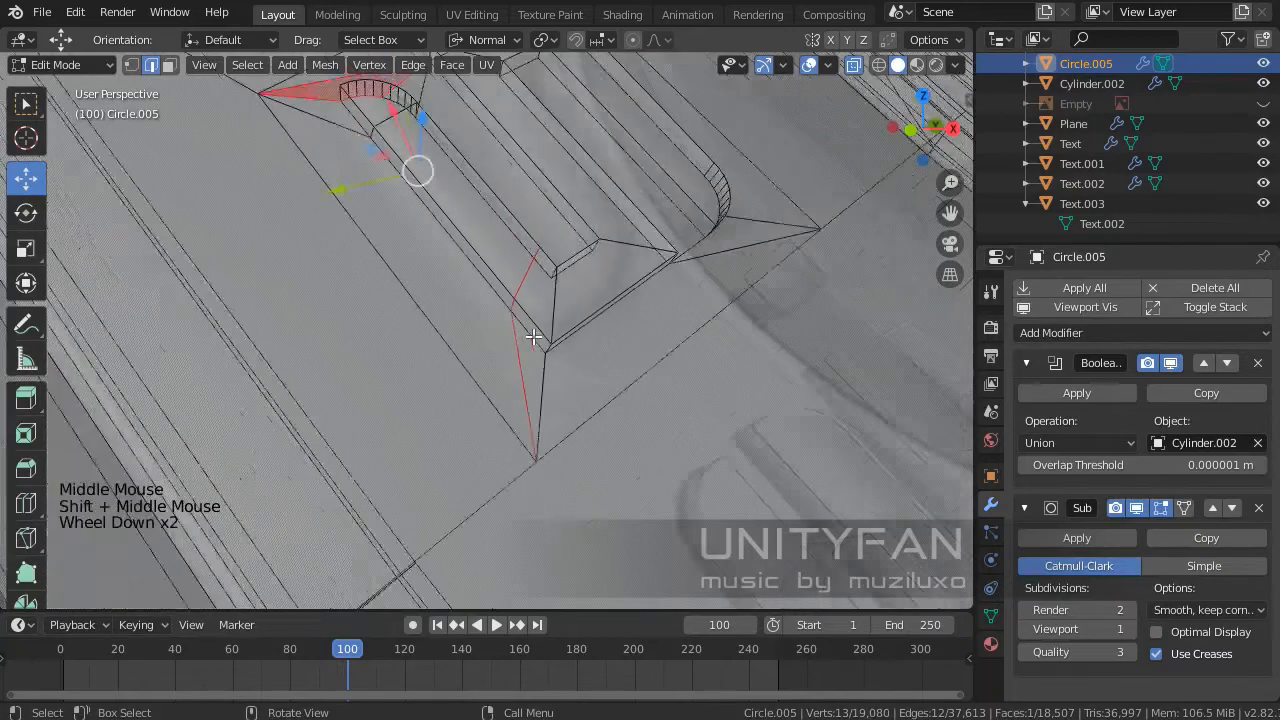
pyautogui.moveTo(535, 330); pyautogui.dragTo(563, 318, button='middle')
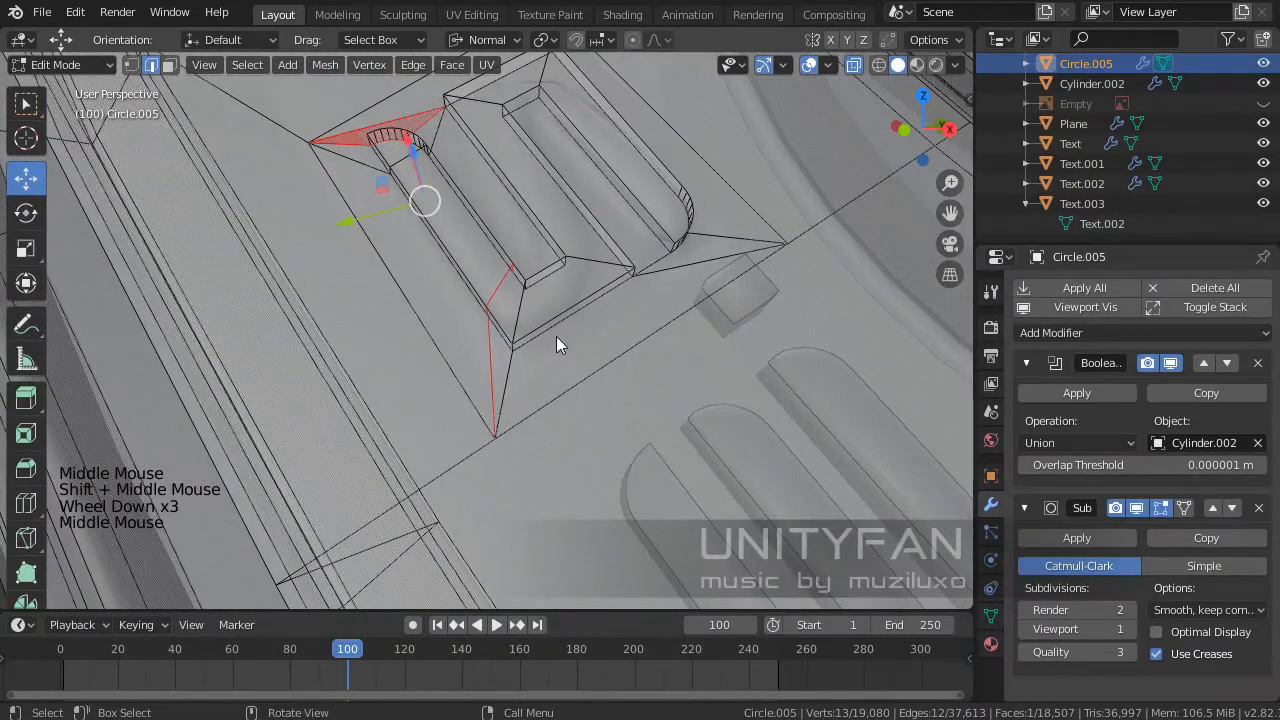
# - Return to Object Mode and turn off X-ray to view the smoothed letter
pyautogui.press('Tab')
pyautogui.scroll(3, 556, 336)
pyautogui.scroll(-6, 556, 336)
pyautogui.moveTo(556, 336); pyautogui.dragTo(534, 400, button='middle')
pyautogui.scroll(3, 549, 403)
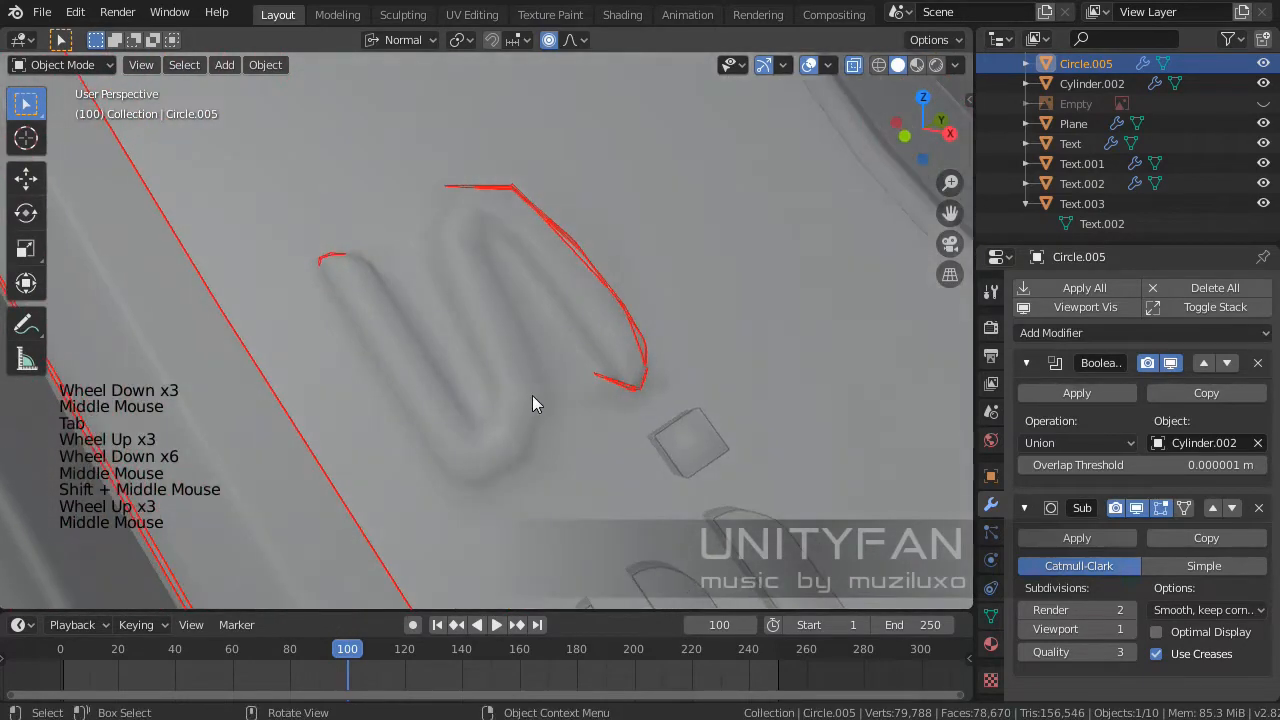
pyautogui.scroll(1, 534, 400)
pyautogui.click(856, 65)
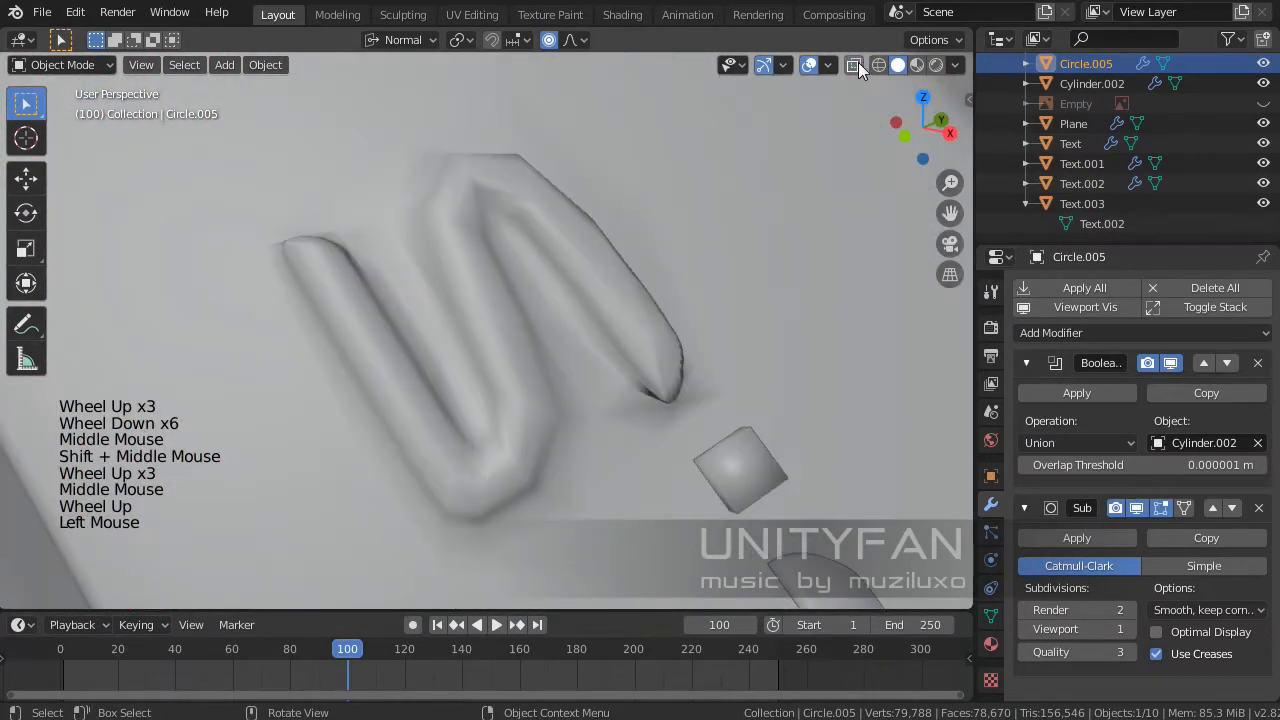
pyautogui.click(856, 65)
pyautogui.click(856, 65)
# - Examine the letter's bends and curved tips with the viewport overlays hidden and shown
pyautogui.moveTo(570, 350); pyautogui.dragTo(480, 368, button='middle')
pyautogui.click(809, 65)
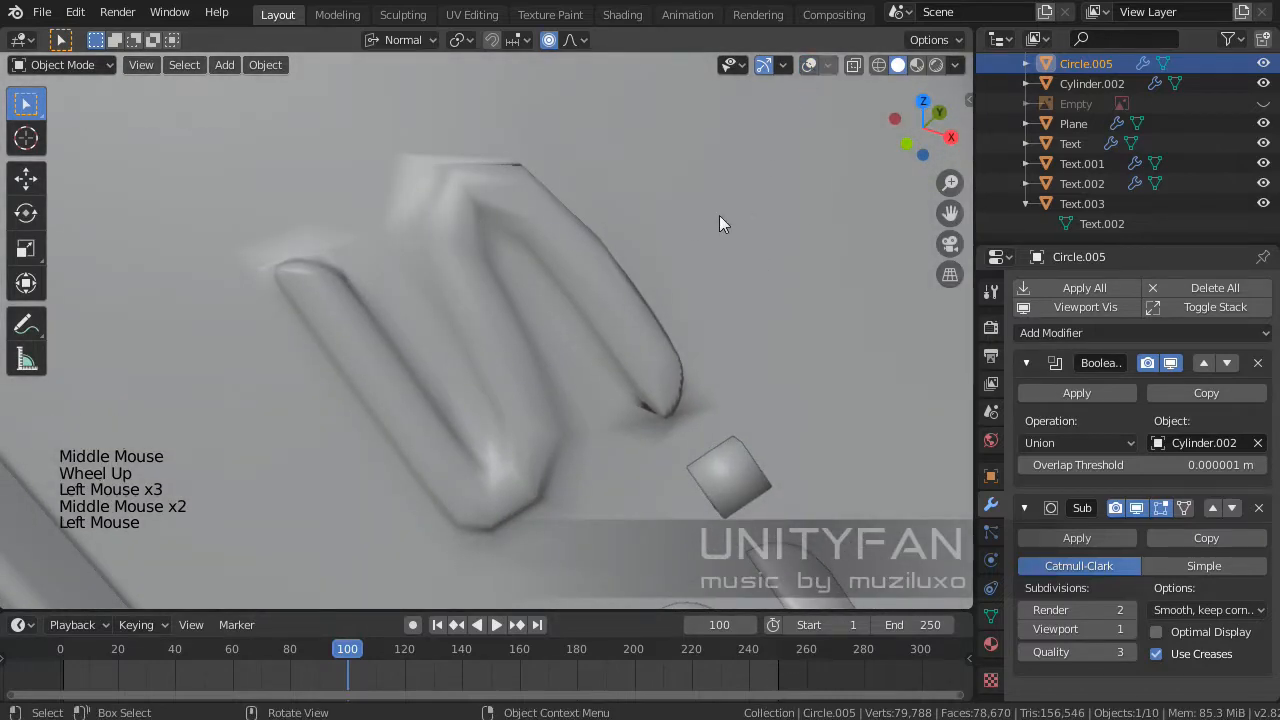
pyautogui.moveTo(605, 288); pyautogui.dragTo(466, 280, button='middle')
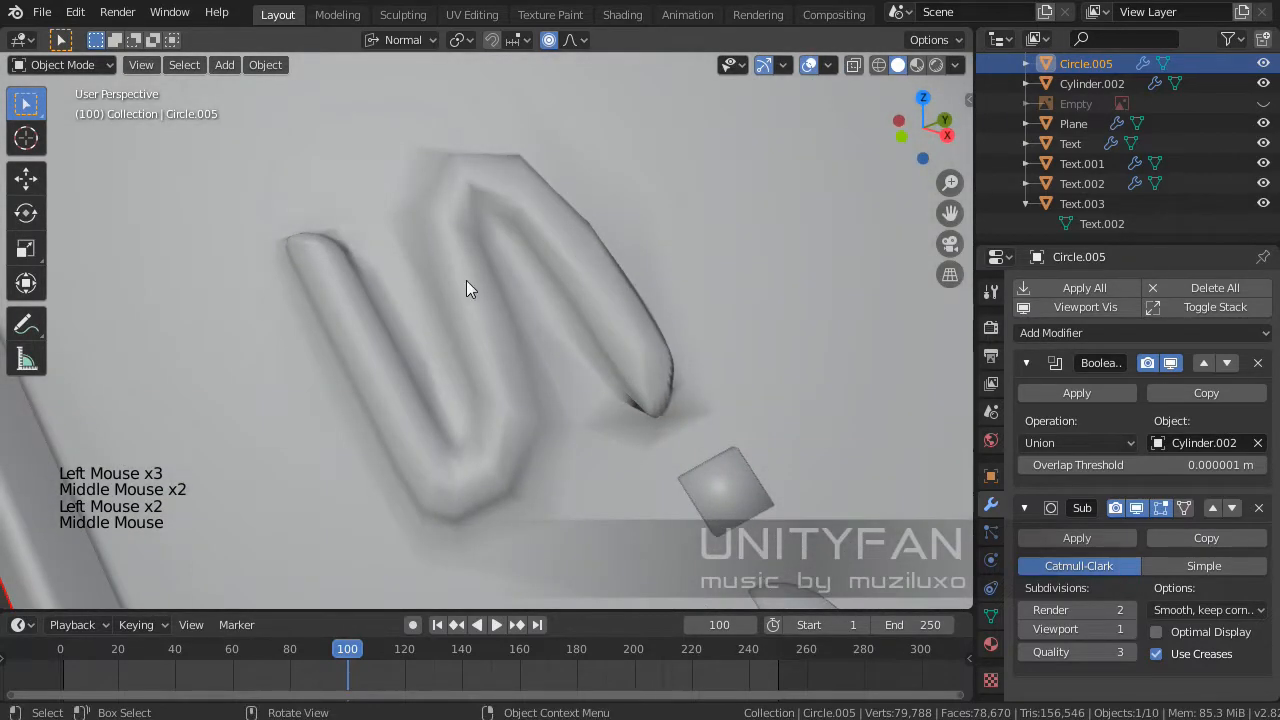
pyautogui.click(466, 280)
pyautogui.scroll(-2, 466, 280)
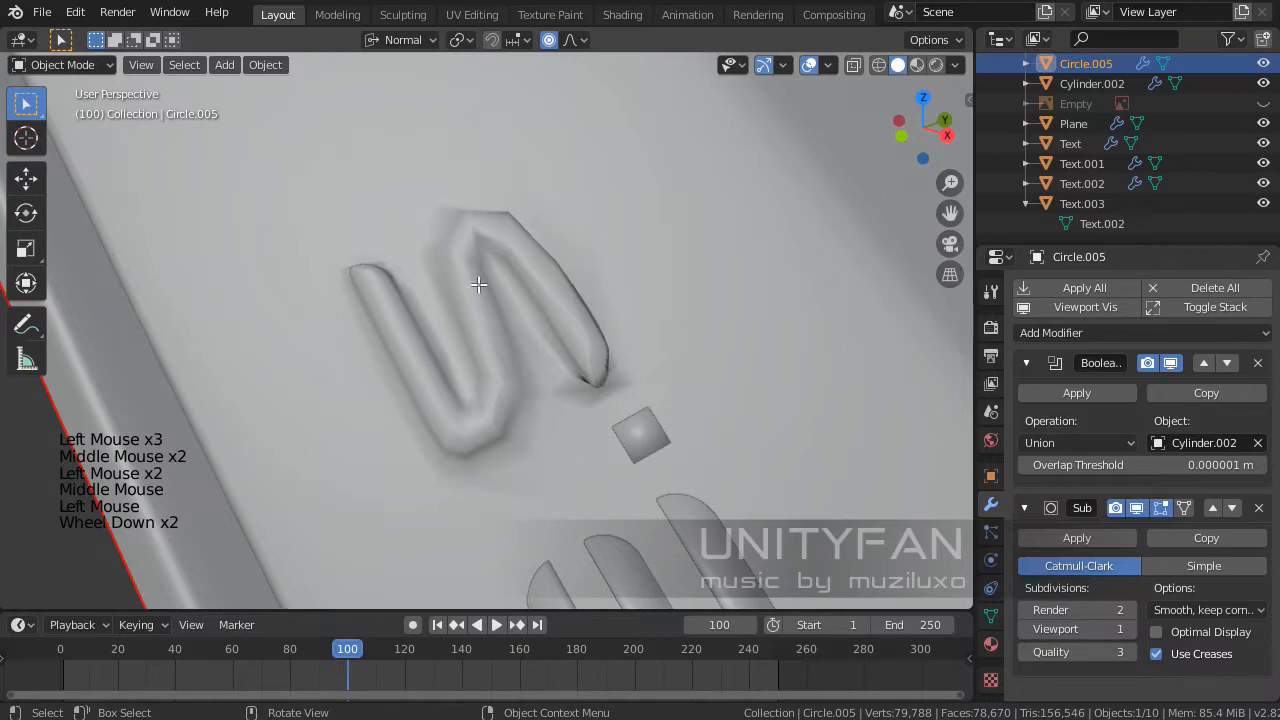
# - Return to Edit Mode with vertex selection and inspect the mesh around the letter's lower bend in wireframe display
pyautogui.press('Tab')
pyautogui.scroll(5, 478, 284)
pyautogui.scroll(-2, 478, 284)
pyautogui.moveTo(478, 284); pyautogui.dragTo(564, 259, button='middle')
pyautogui.scroll(-2, 560, 318)
pyautogui.scroll(3, 467, 368)
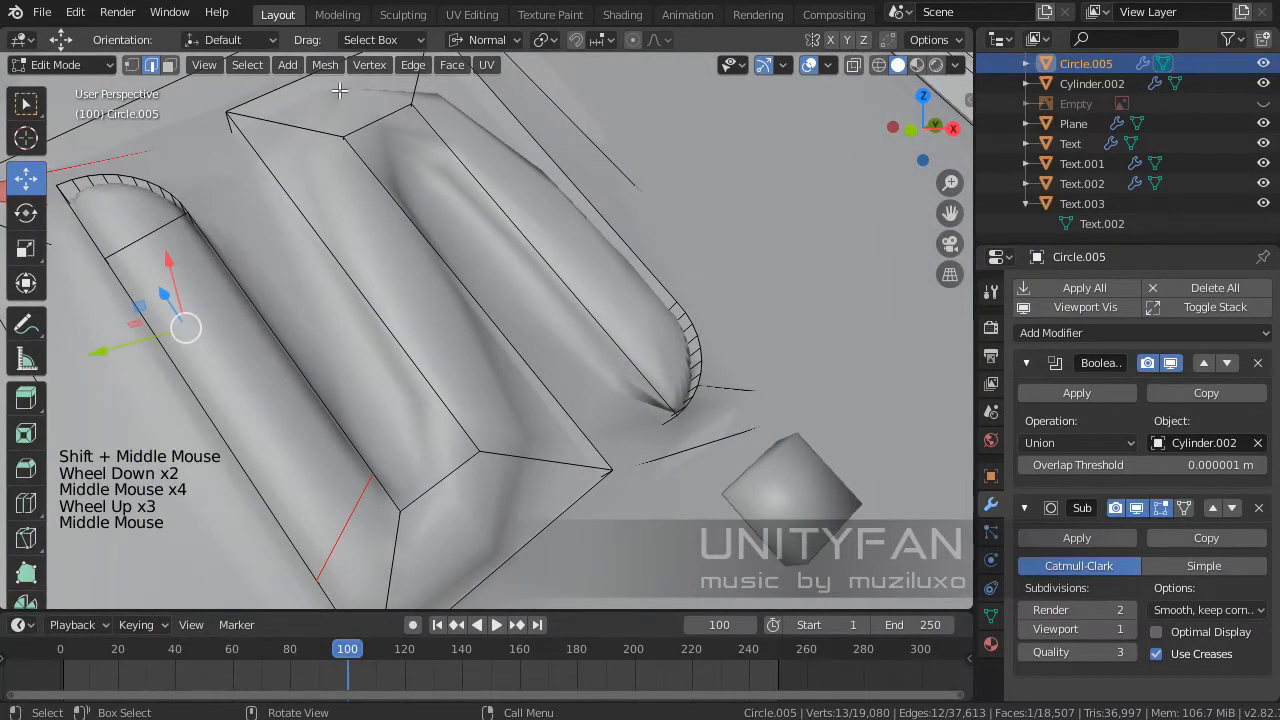
pyautogui.click(131, 64)
pyautogui.moveTo(300, 230)
pyautogui.keyDown('shift'); pyautogui.mouseDown(button='middle')
pyautogui.moveTo(485, 307)
pyautogui.moveTo(457, 394)
pyautogui.moveTo(436, 356)
pyautogui.mouseUp(button='middle'); pyautogui.keyUp('shift')
pyautogui.press('z')
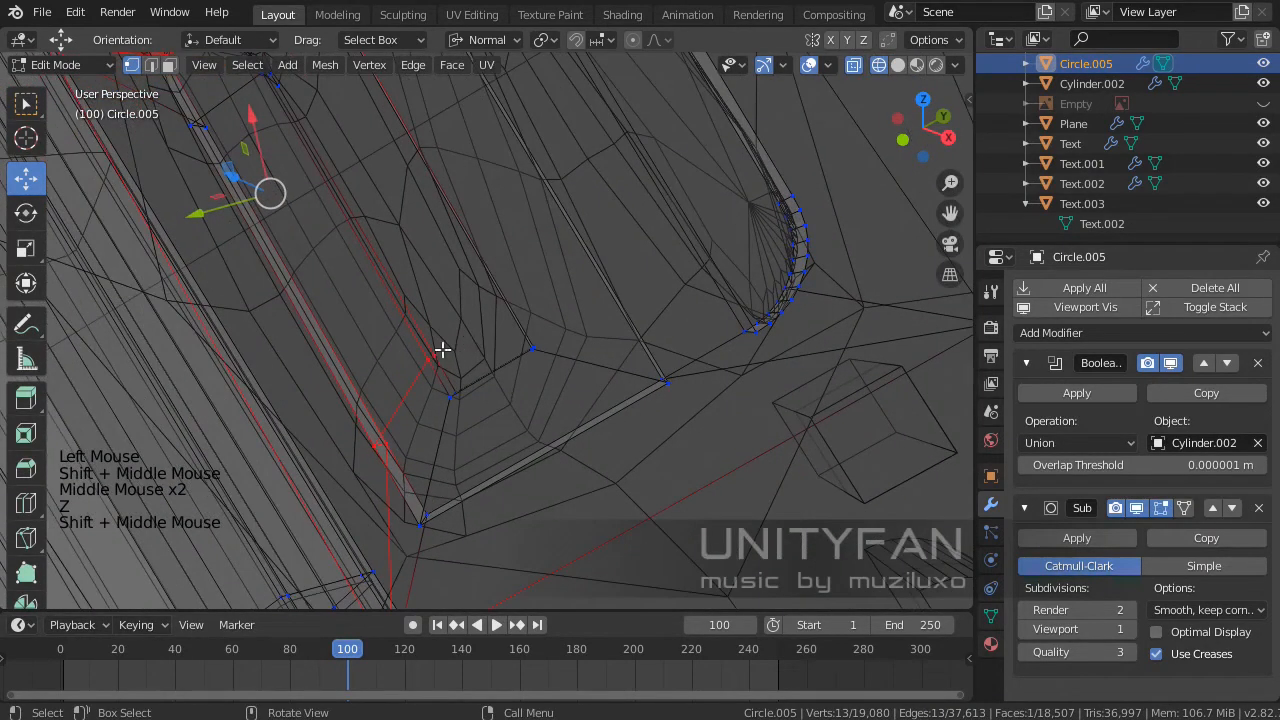
pyautogui.press('z')
pyautogui.moveTo(571, 357)
pyautogui.mouseDown(button='middle')
pyautogui.moveTo(565, 336)
pyautogui.moveTo(511, 331)
pyautogui.moveTo(591, 389)
pyautogui.moveTo(496, 374)
pyautogui.moveTo(541, 462)
pyautogui.moveTo(506, 400)
pyautogui.moveTo(428, 336)
pyautogui.moveTo(471, 409)
pyautogui.moveTo(433, 368)
pyautogui.moveTo(443, 377)
pyautogui.mouseUp(button='middle')
# - Display the letter in Material Preview shading with X-ray on and inspect its lower bend
pyautogui.click(917, 65)
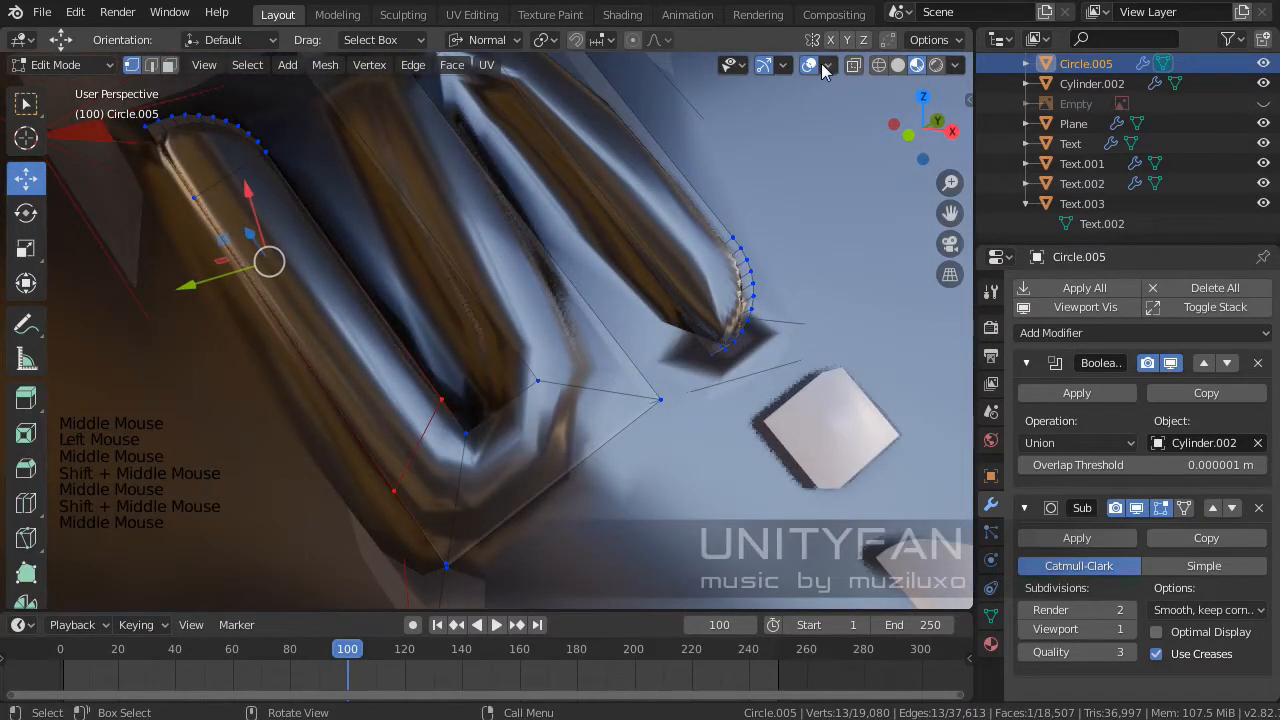
pyautogui.click(853, 65)
pyautogui.moveTo(507, 328); pyautogui.dragTo(503, 395, button='middle')
pyautogui.scroll(2, 517, 390)
pyautogui.scroll(2, 510, 414)
pyautogui.moveTo(503, 395); pyautogui.dragTo(500, 369, button='middle')
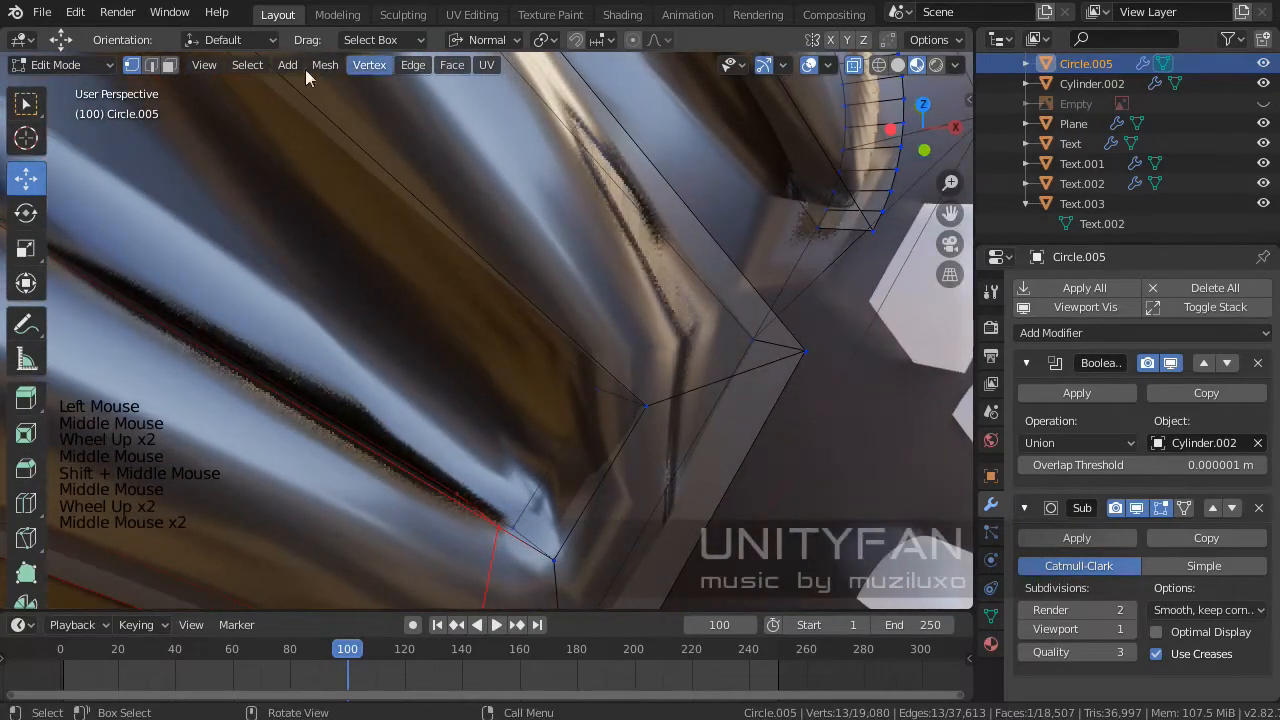
# - Set the Wire Edit colour of the 3D View theme to white in the preferences
pyautogui.click(75, 12)
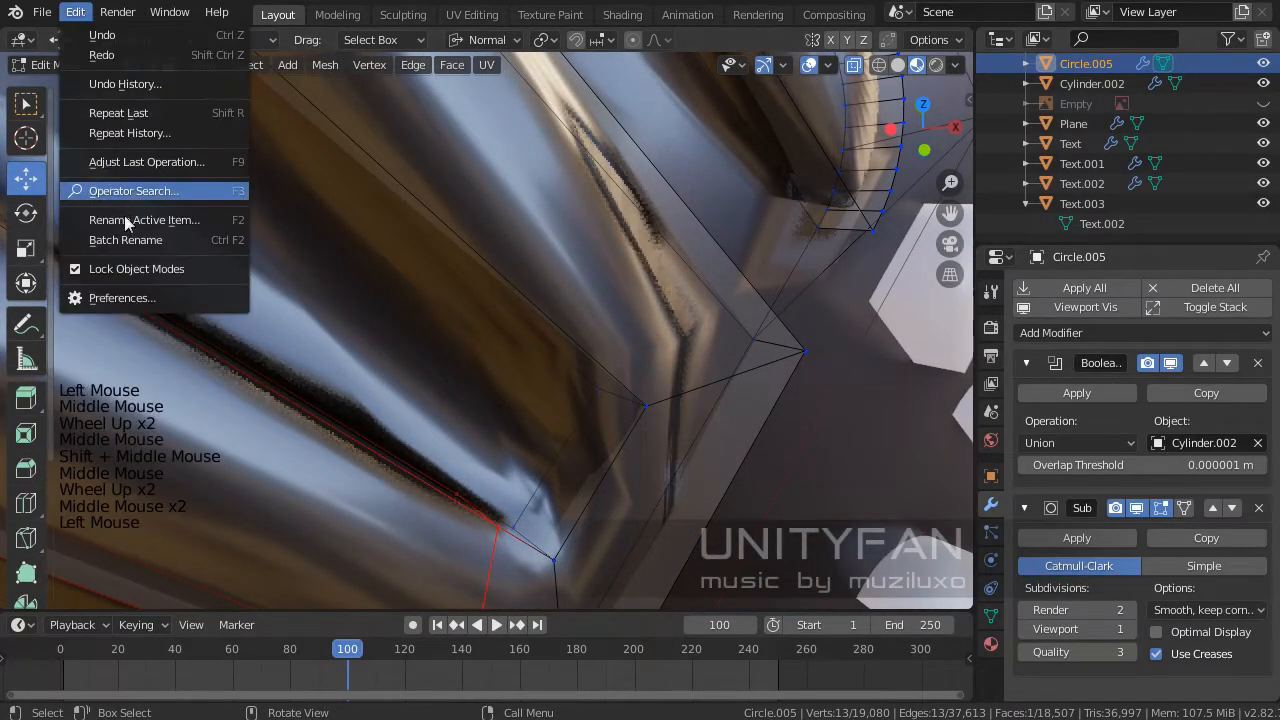
pyautogui.click(129, 297)
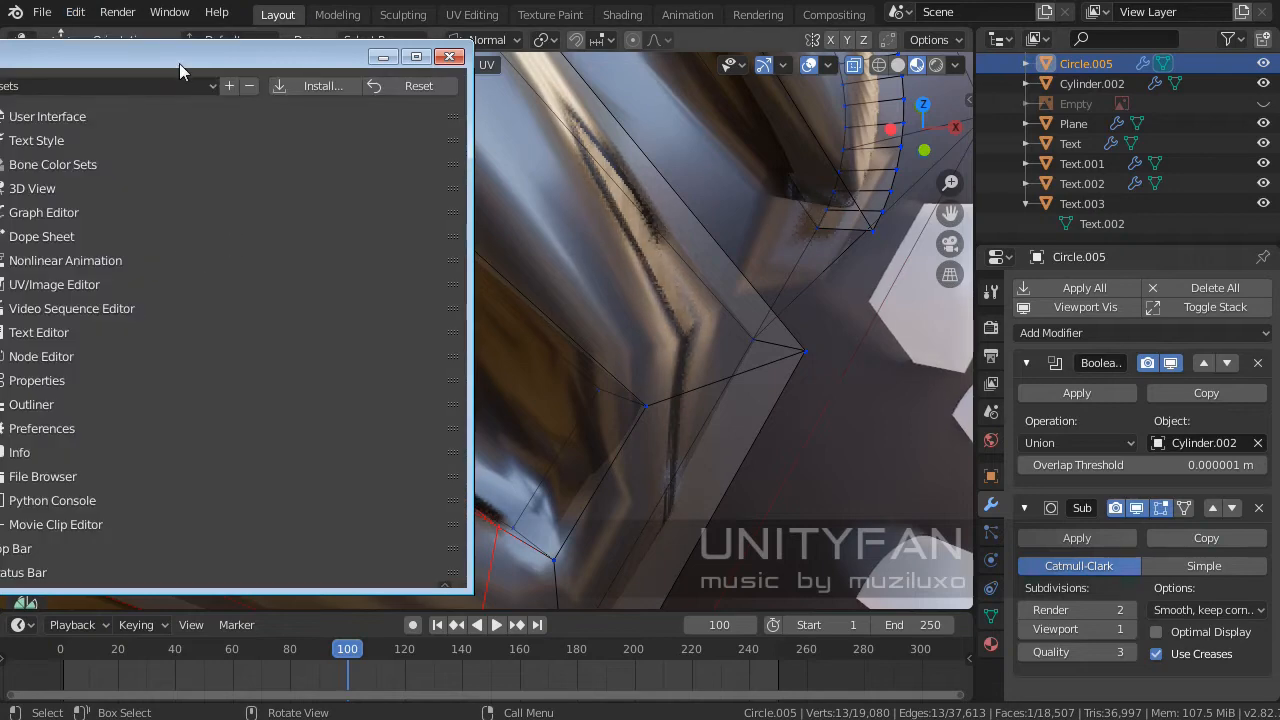
pyautogui.moveTo(179, 63); pyautogui.dragTo(420, 72)
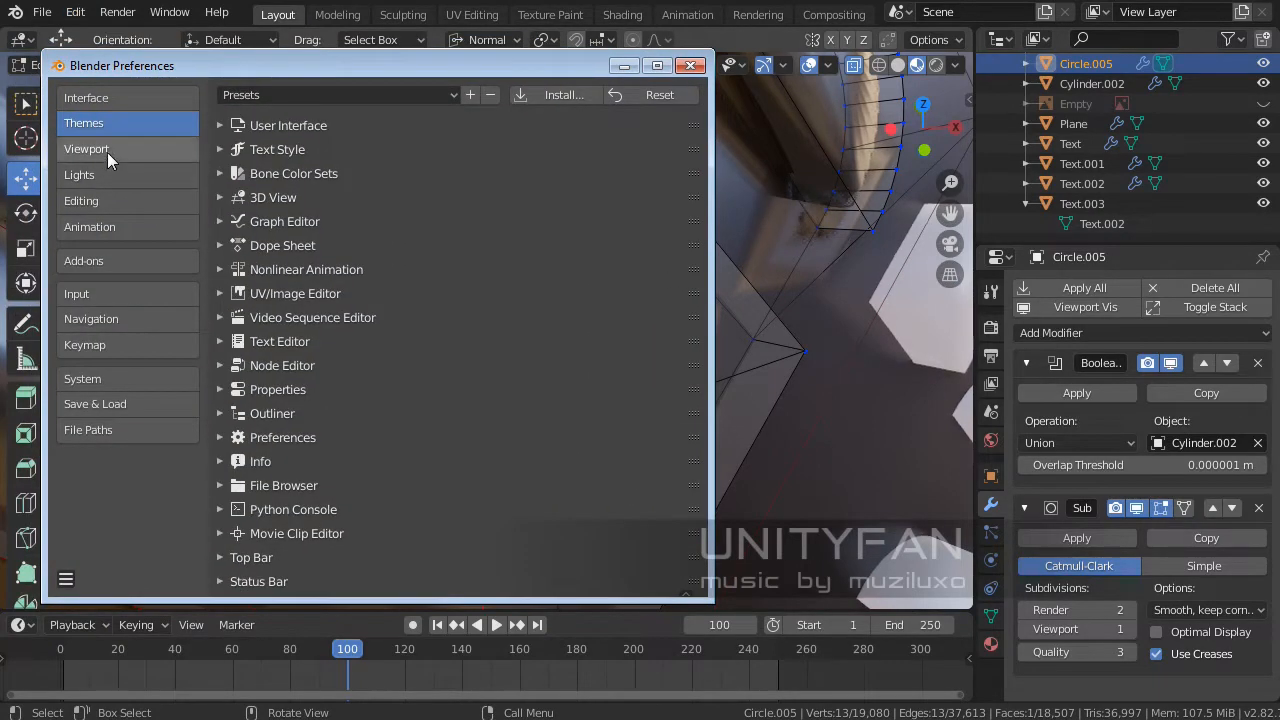
pyautogui.click(107, 152)
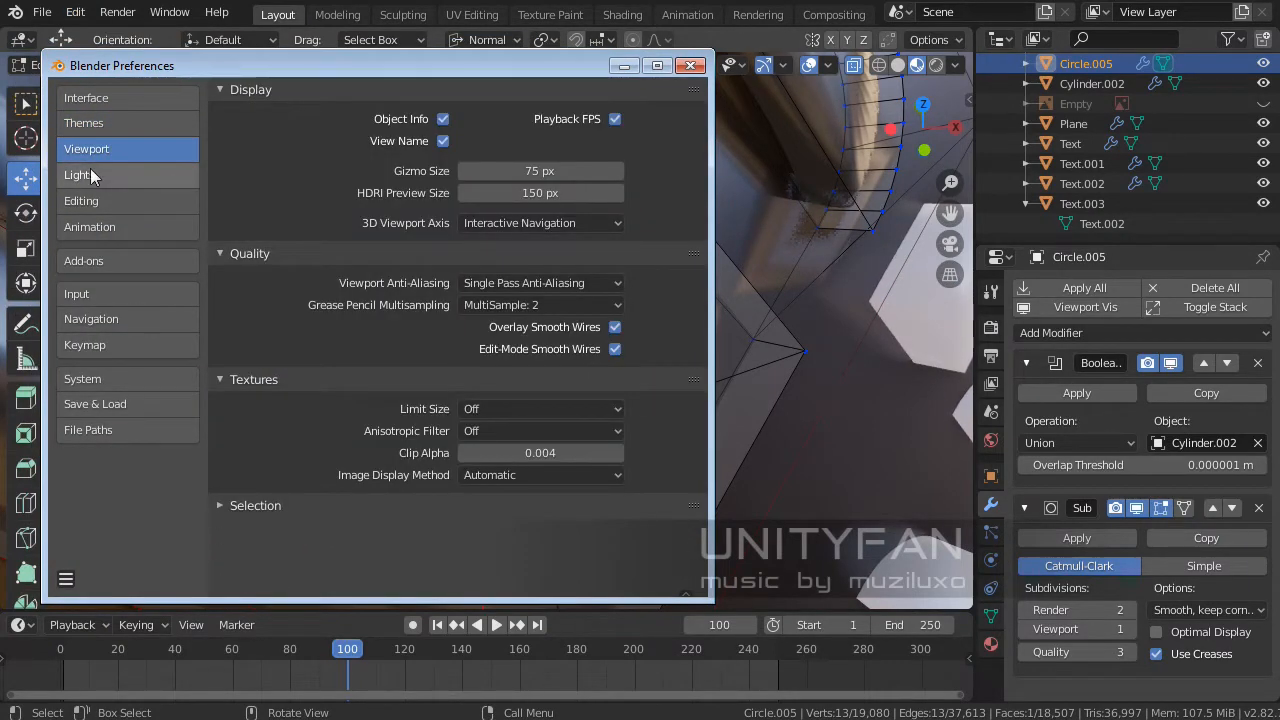
pyautogui.click(106, 124)
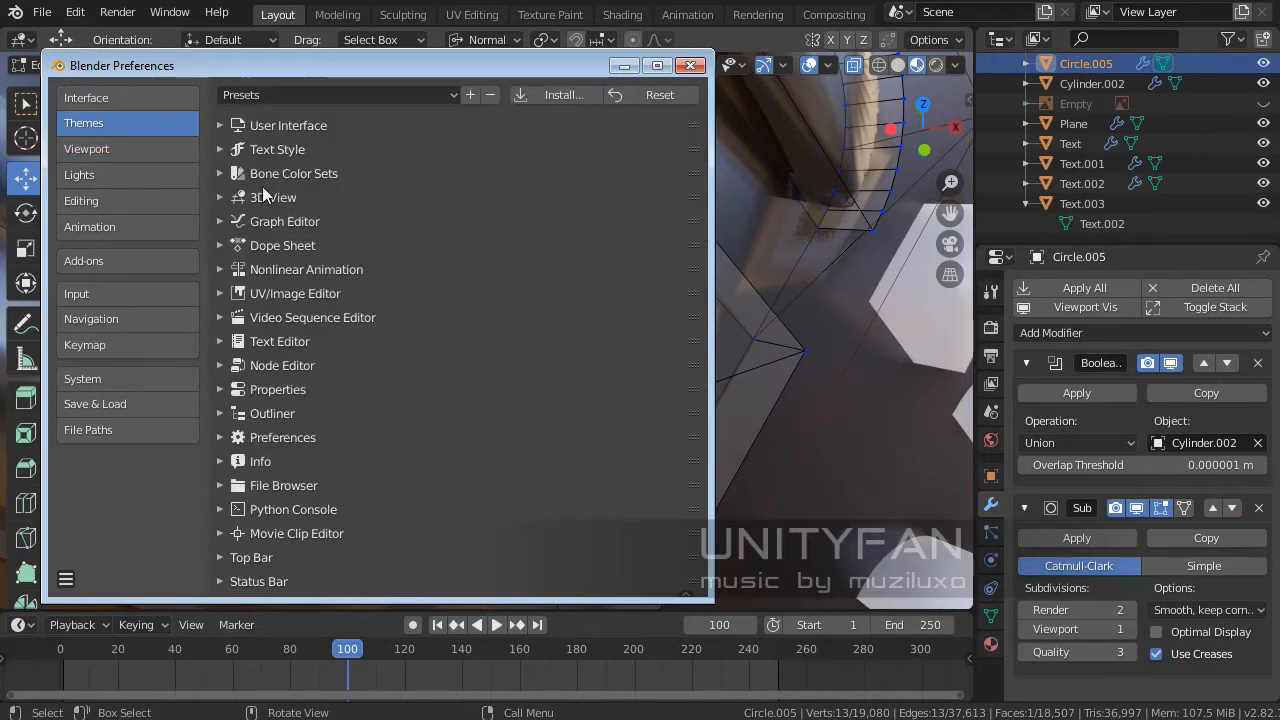
pyautogui.click(266, 197)
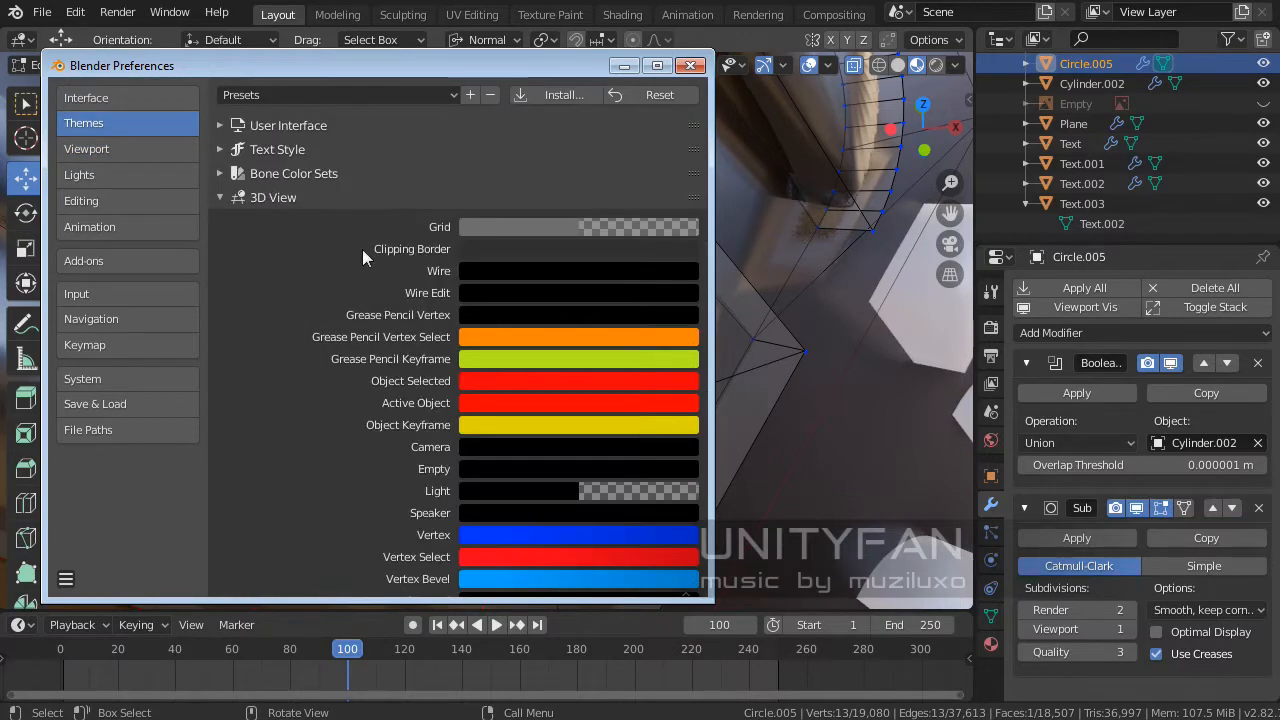
pyautogui.click(543, 295)
pyautogui.moveTo(680, 367); pyautogui.dragTo(680, 318)
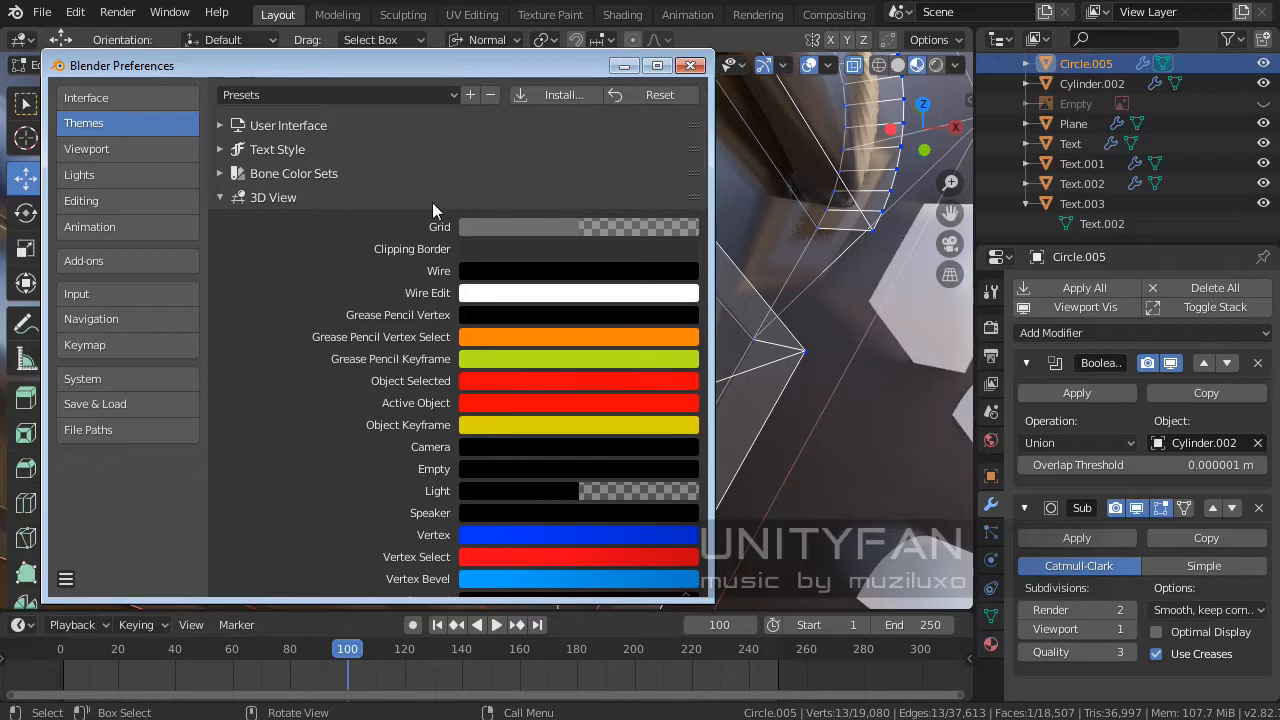
pyautogui.click(688, 66)
pyautogui.moveTo(663, 109); pyautogui.dragTo(449, 347, button='middle')
pyautogui.press('k')
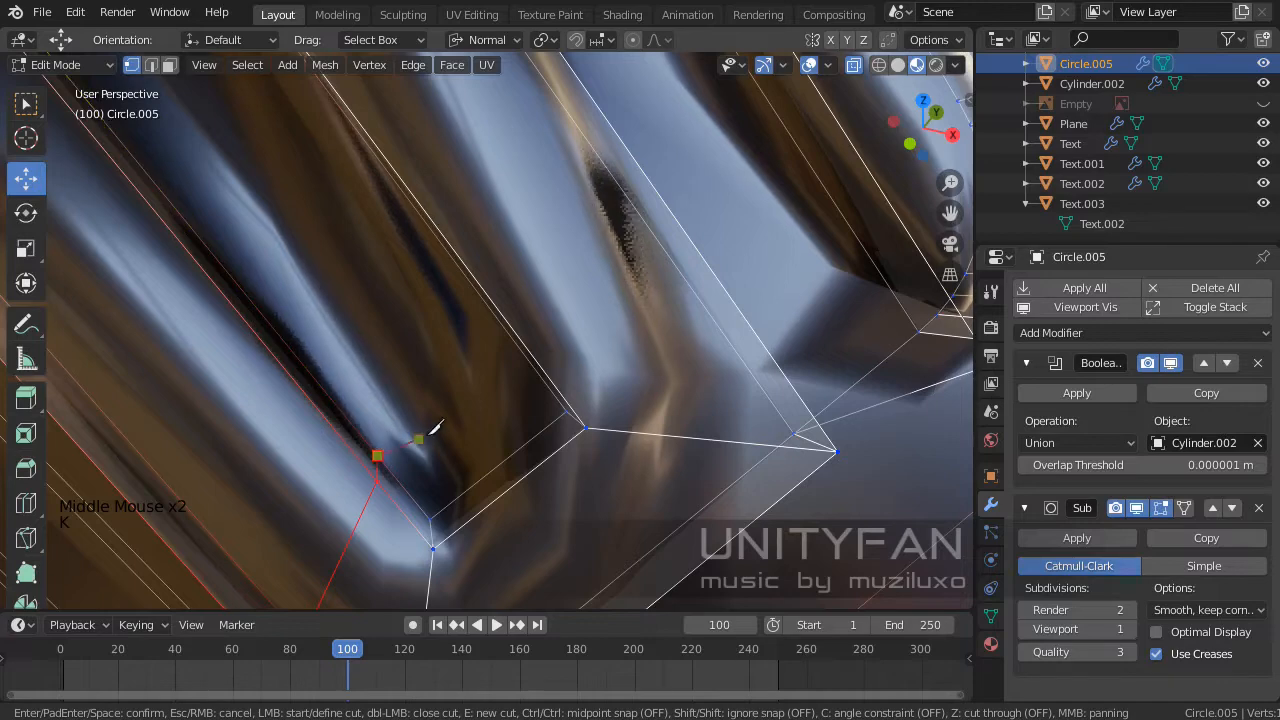
pyautogui.moveTo(436, 428); pyautogui.dragTo(549, 345, button='middle')
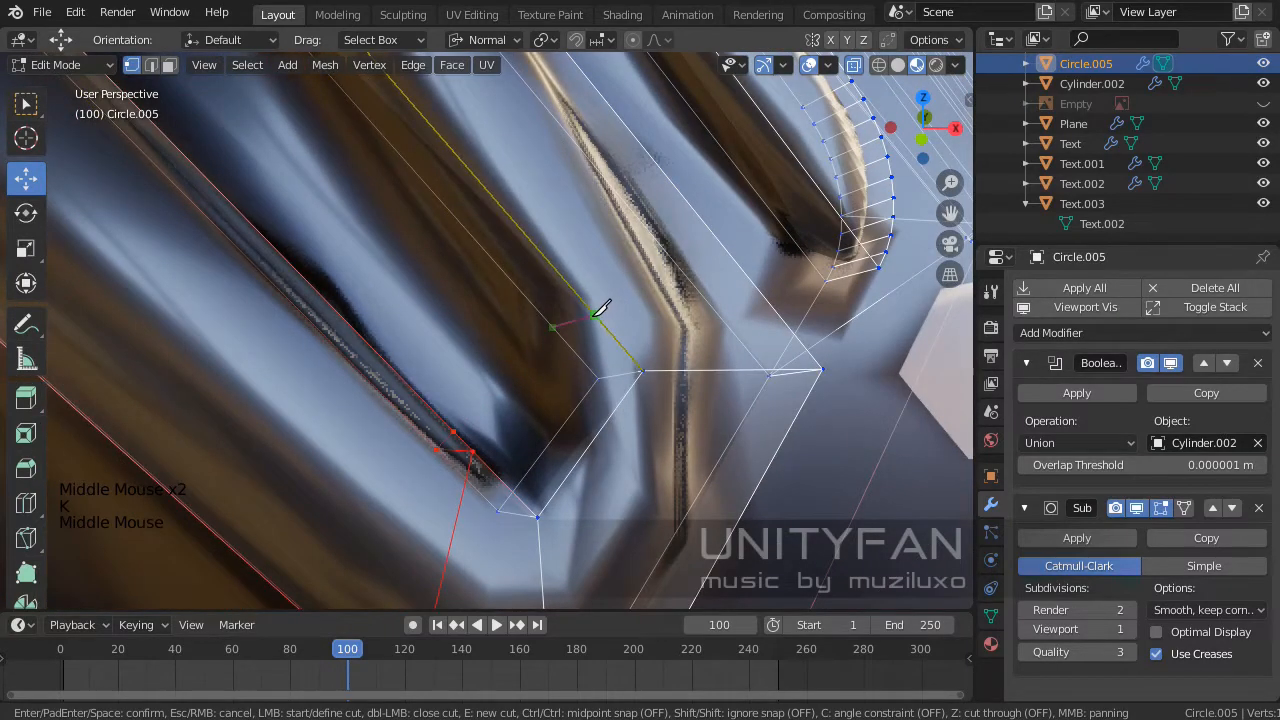
pyautogui.press('Escape')
pyautogui.moveTo(503, 391); pyautogui.dragTo(462, 373, button='middle')
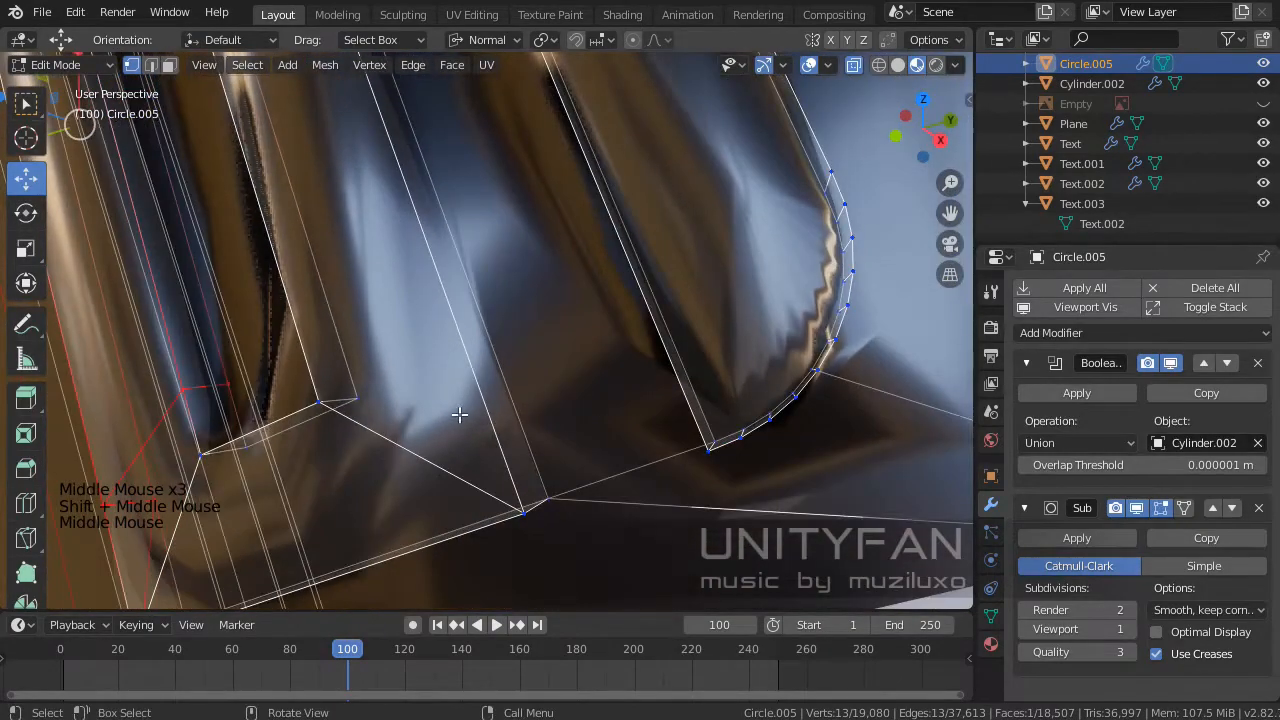
pyautogui.press('k')
pyautogui.moveTo(531, 400); pyautogui.dragTo(660, 412, button='middle')
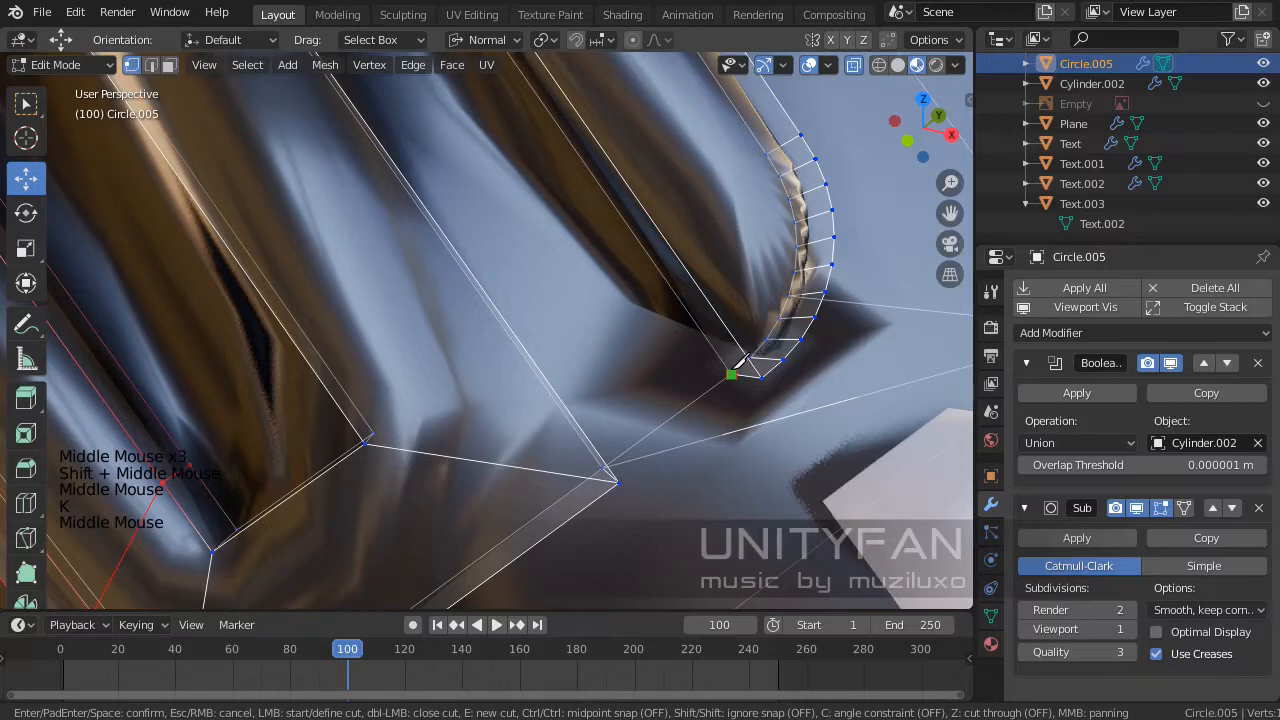
pyautogui.press('Escape')
# - Display the mesh in Solid shading with X-ray turned off
pyautogui.click(898, 65)
pyautogui.moveTo(600, 334); pyautogui.dragTo(685, 312, button='middle')
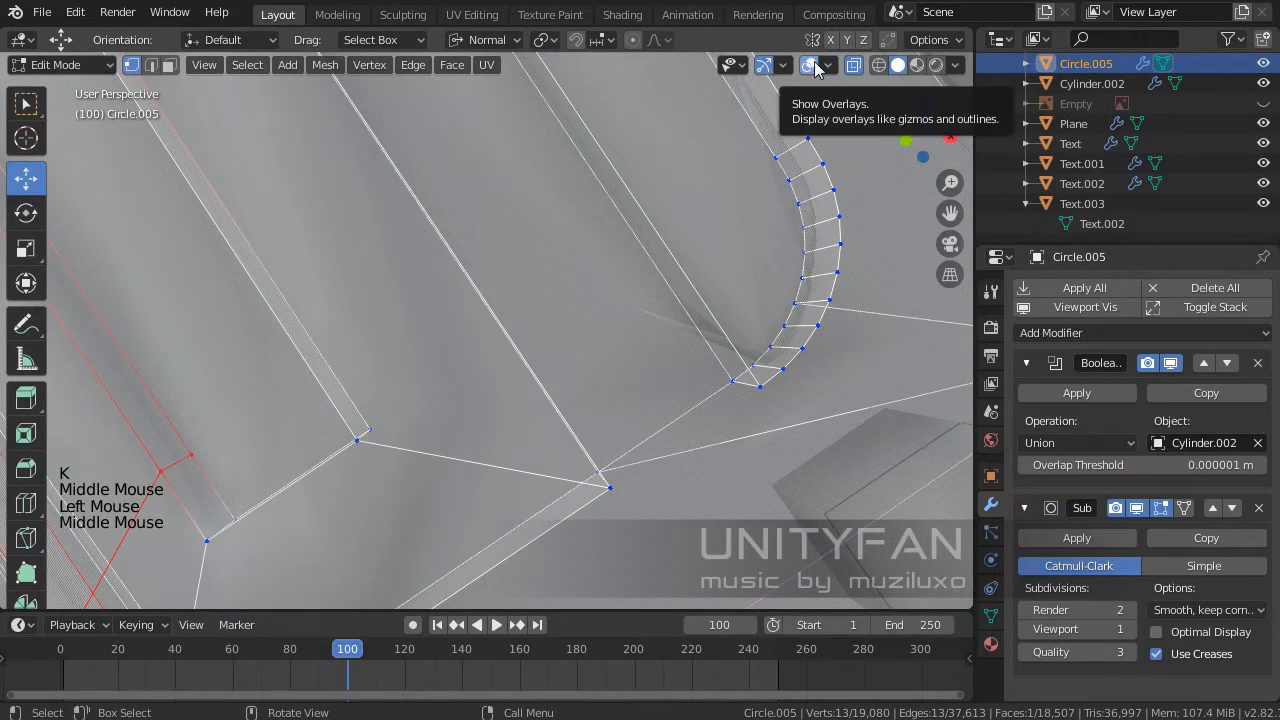
pyautogui.click(853, 65)
pyautogui.moveTo(618, 396); pyautogui.dragTo(580, 354, button='middle')
pyautogui.scroll(-1, 585, 357)
pyautogui.moveTo(913, 481); pyautogui.dragTo(583, 340, button='middle')
# - Turn off the Subdivision modifier's viewport display in Object Mode and return Circle.005 to Edit Mode
pyautogui.press('Tab')
pyautogui.scroll(-6, 522, 322)
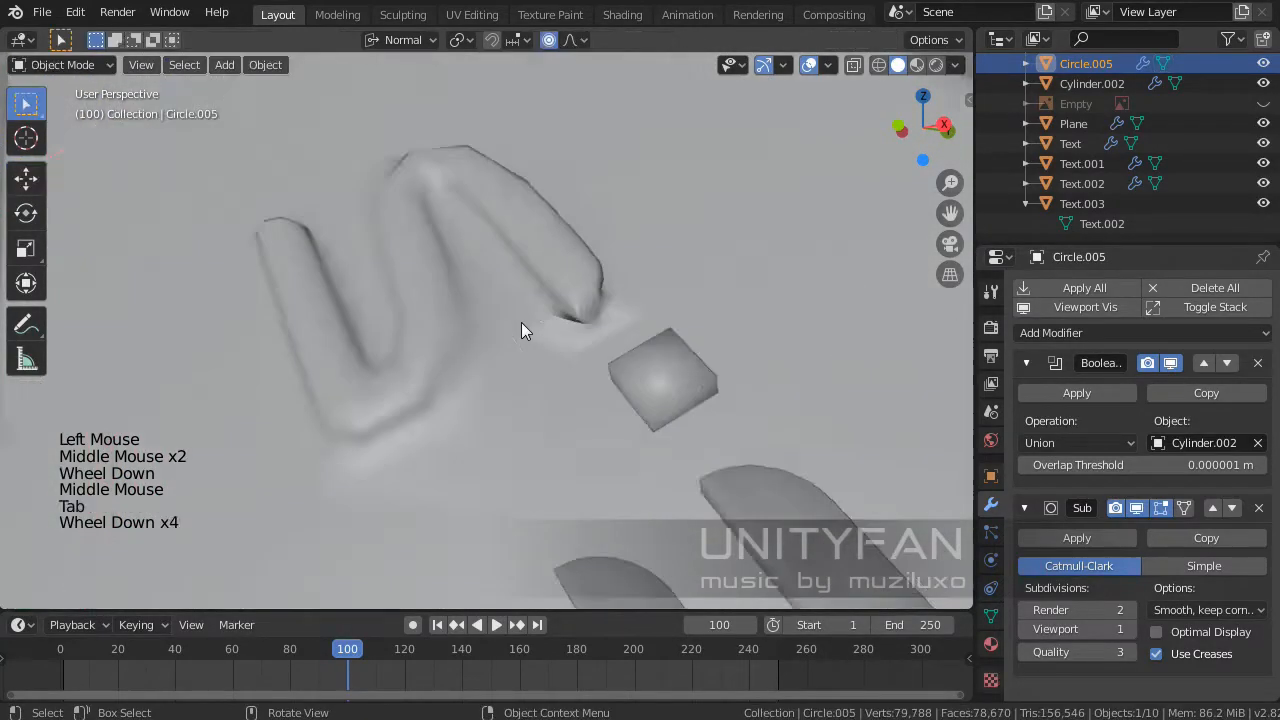
pyautogui.rightClick(469, 316)
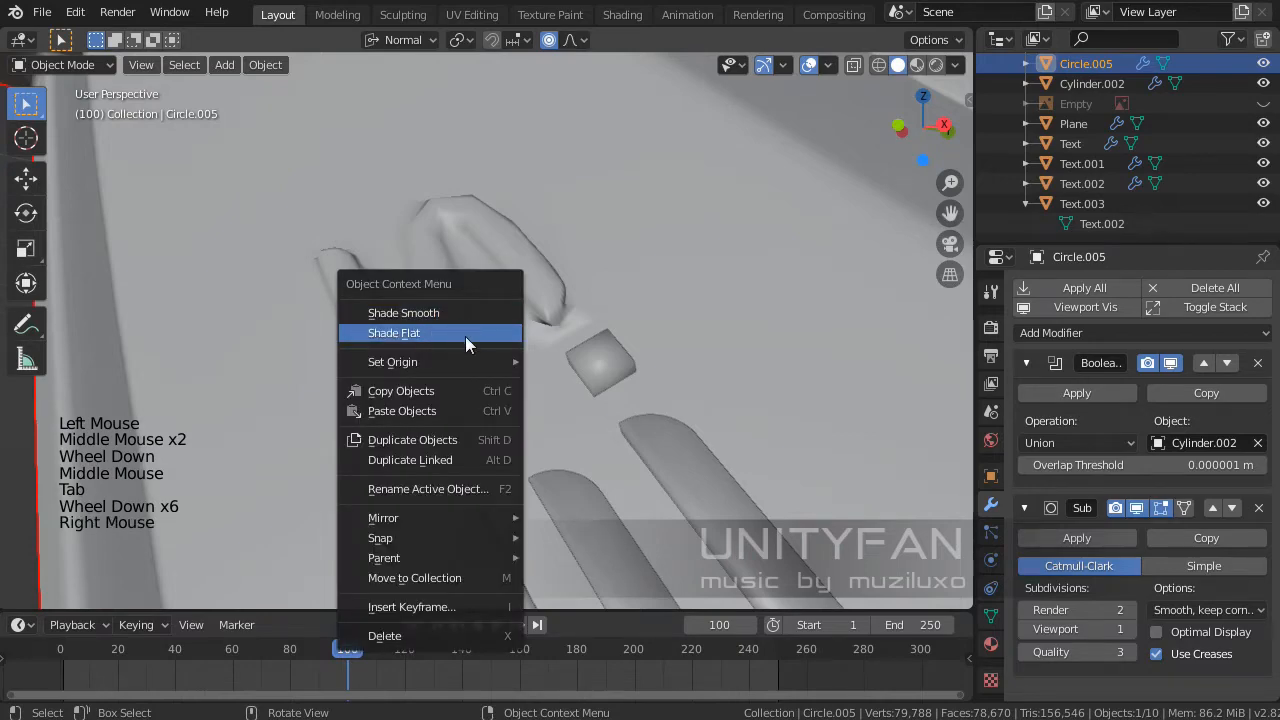
pyautogui.click(1137, 508)
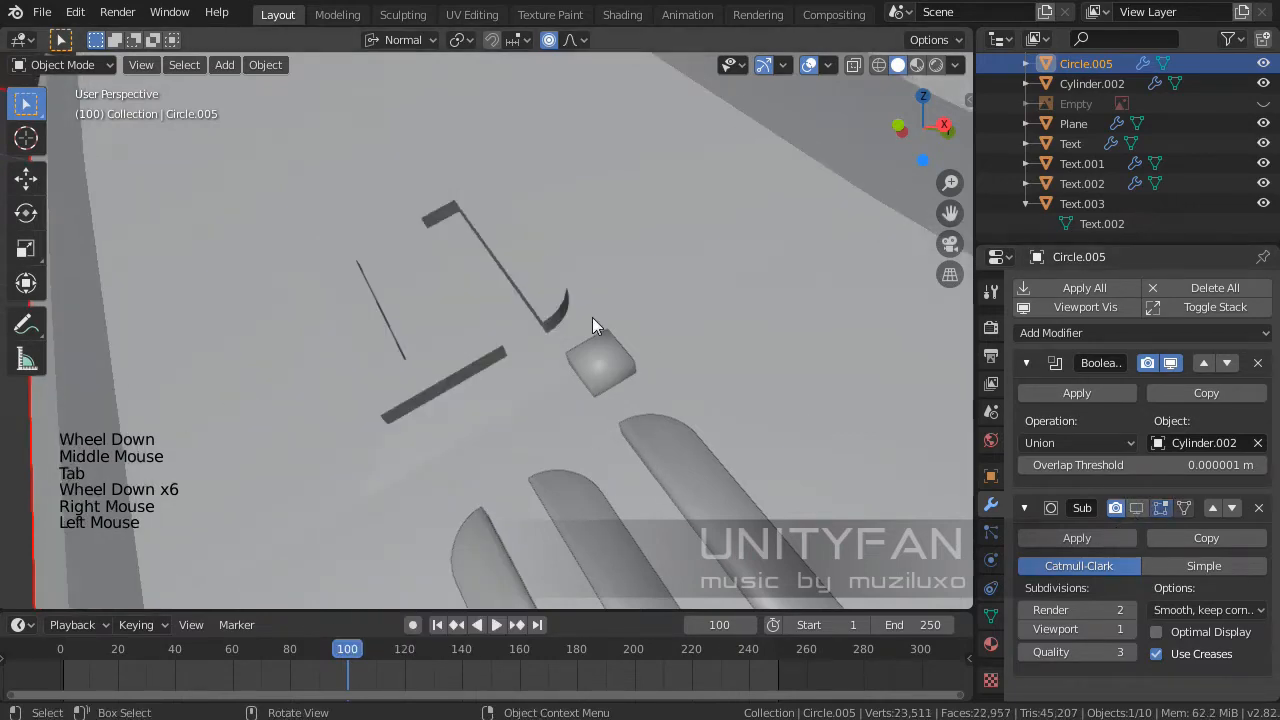
pyautogui.moveTo(592, 317)
pyautogui.mouseDown(button='middle')
pyautogui.moveTo(619, 363)
pyautogui.moveTo(640, 330)
pyautogui.moveTo(600, 310)
pyautogui.mouseUp(button='middle')
pyautogui.scroll(2, 687, 355)
pyautogui.press('Tab')
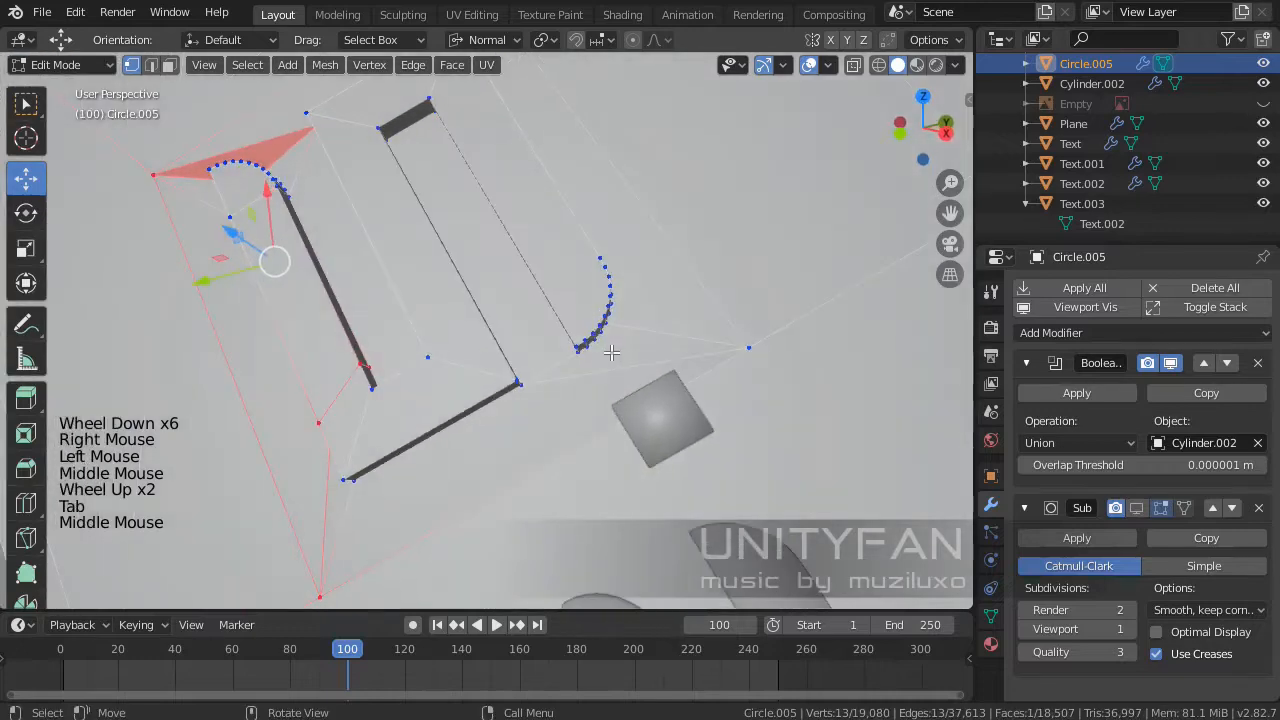
# - Set the Wire Edit colour of the 3D View theme to black in the preferences
pyautogui.click(76, 12)
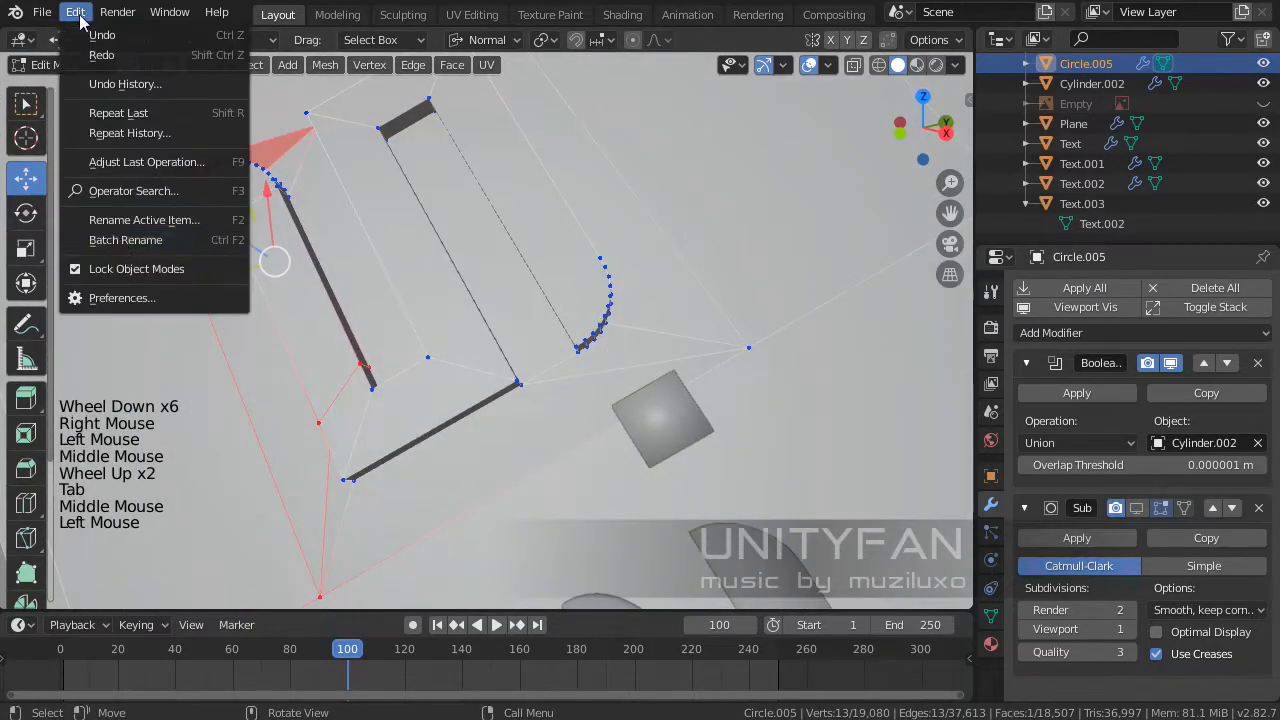
pyautogui.click(120, 298)
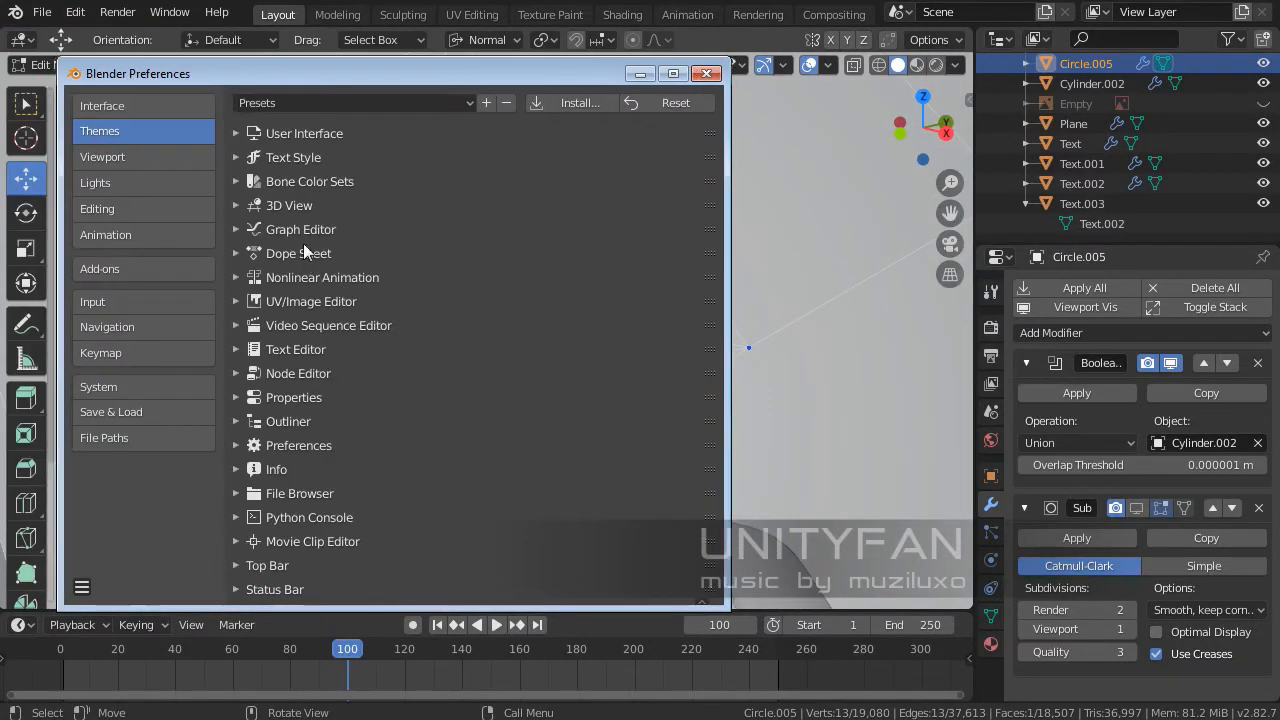
pyautogui.click(289, 205)
pyautogui.click(637, 301)
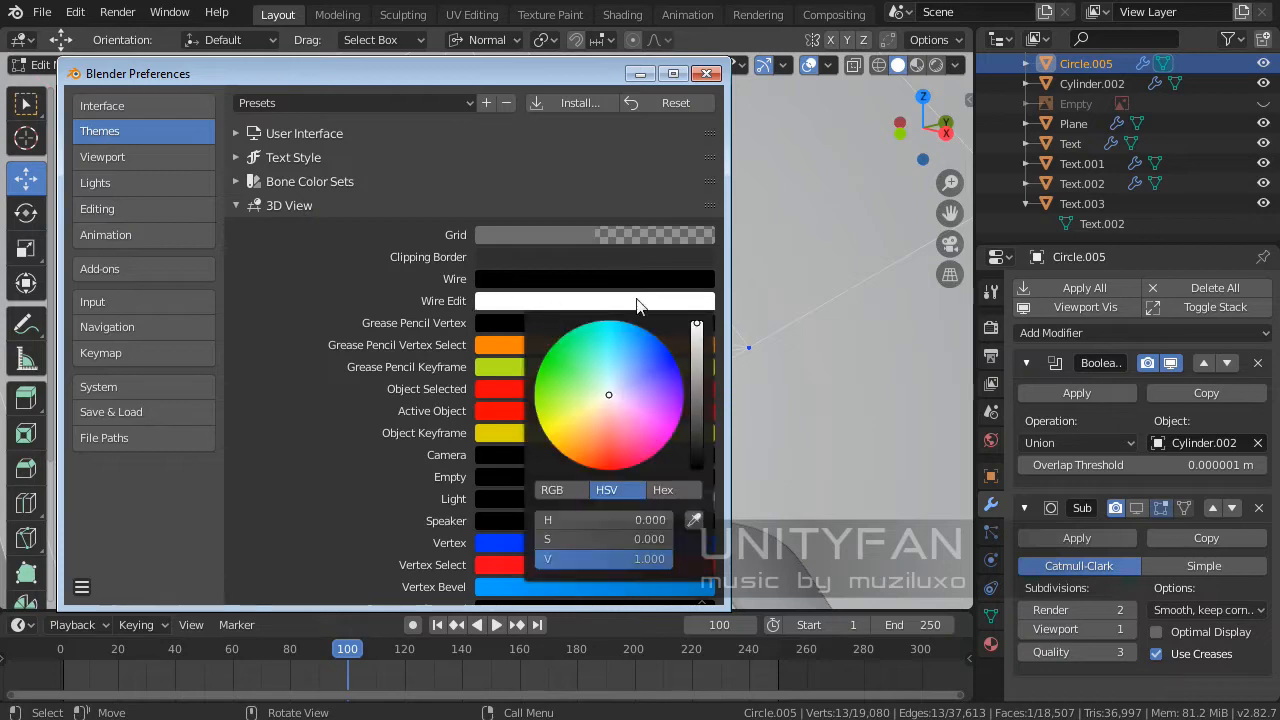
pyautogui.moveTo(697, 403); pyautogui.dragTo(704, 471)
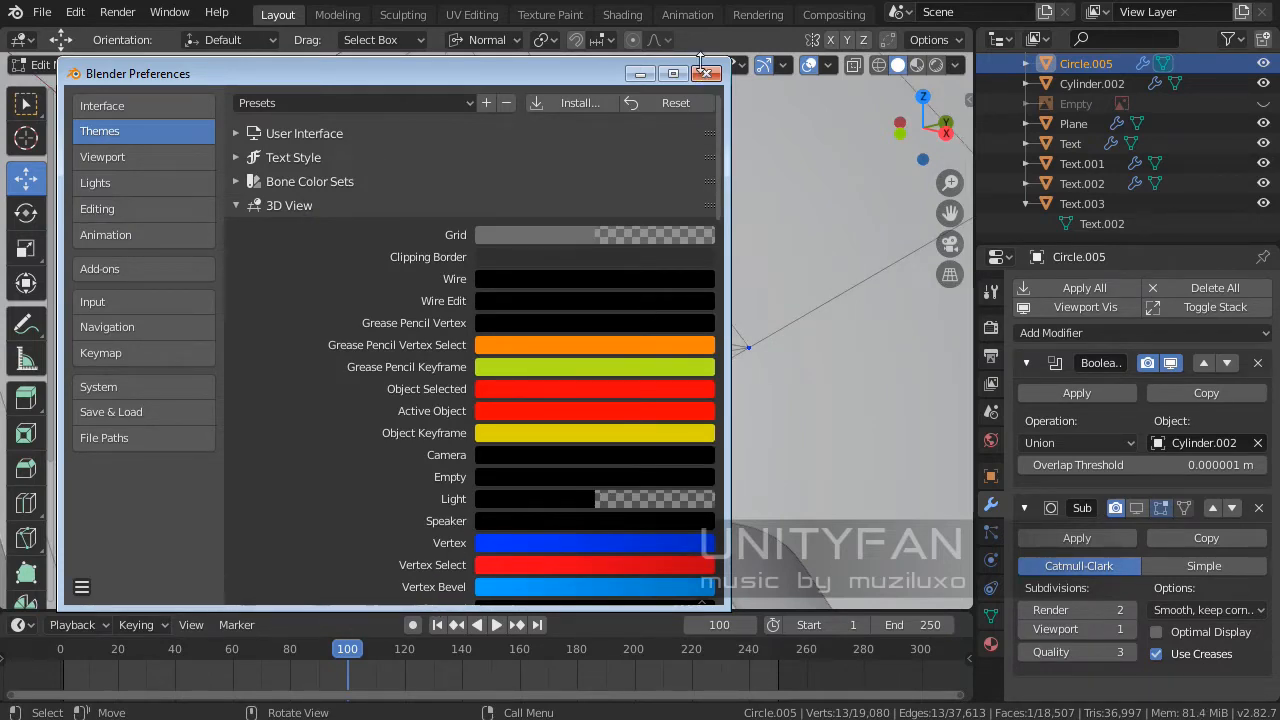
pyautogui.click(706, 73)
# - Extend the existing cut above the letter's lower bend with a Knife cut to the next side wall
pyautogui.moveTo(460, 284); pyautogui.dragTo(492, 262, button='middle')
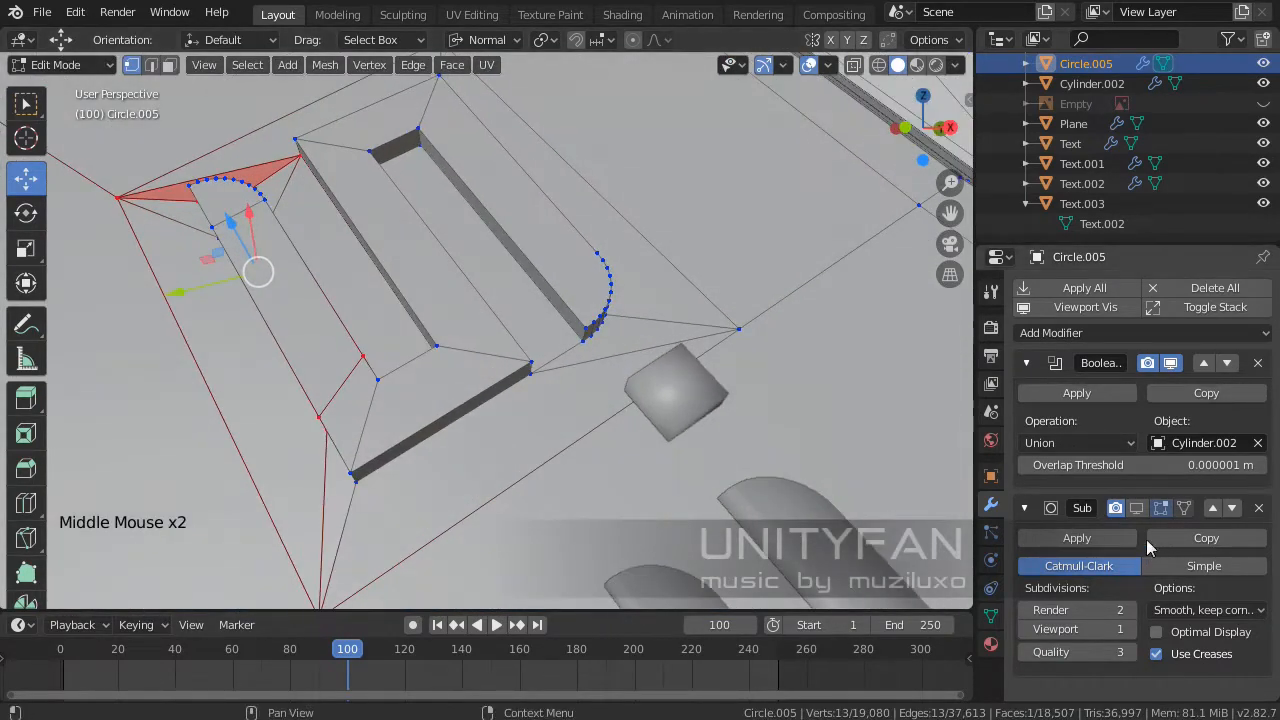
pyautogui.moveTo(420, 330); pyautogui.dragTo(510, 343, button='middle')
pyautogui.scroll(-3, 390, 330)
pyautogui.scroll(4, 406, 349)
pyautogui.scroll(3, 480, 352)
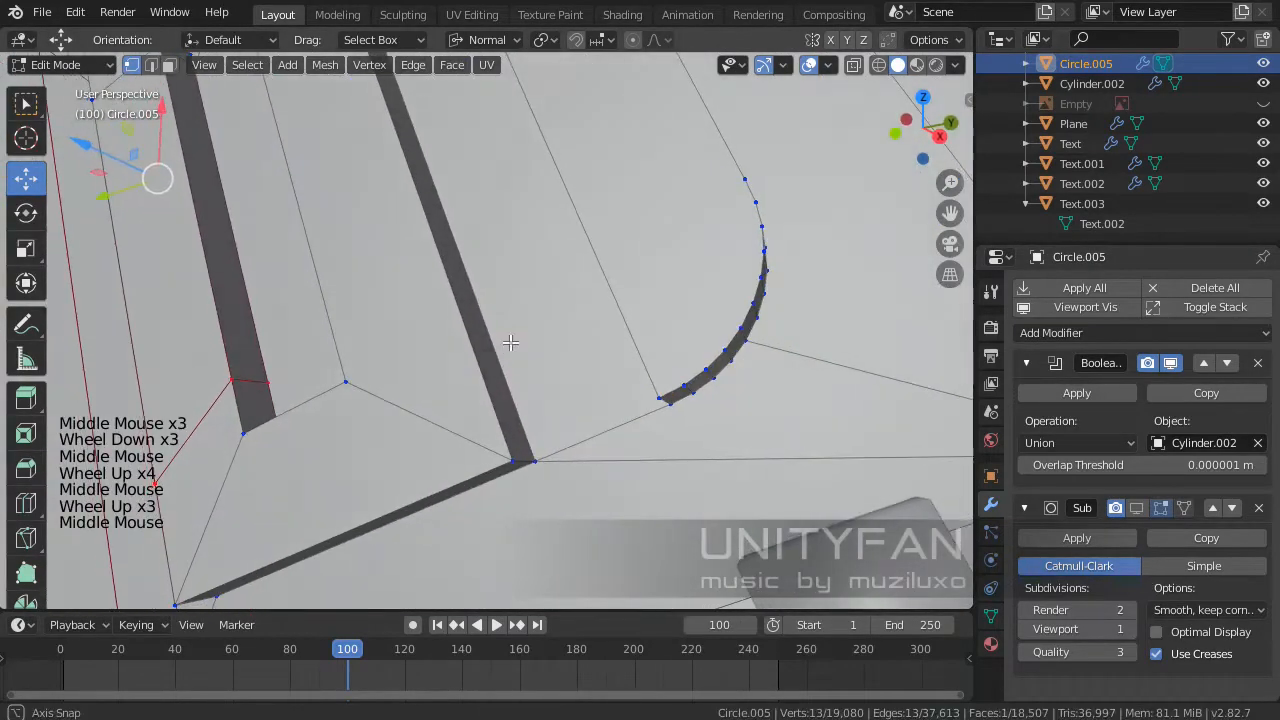
pyautogui.press('k')
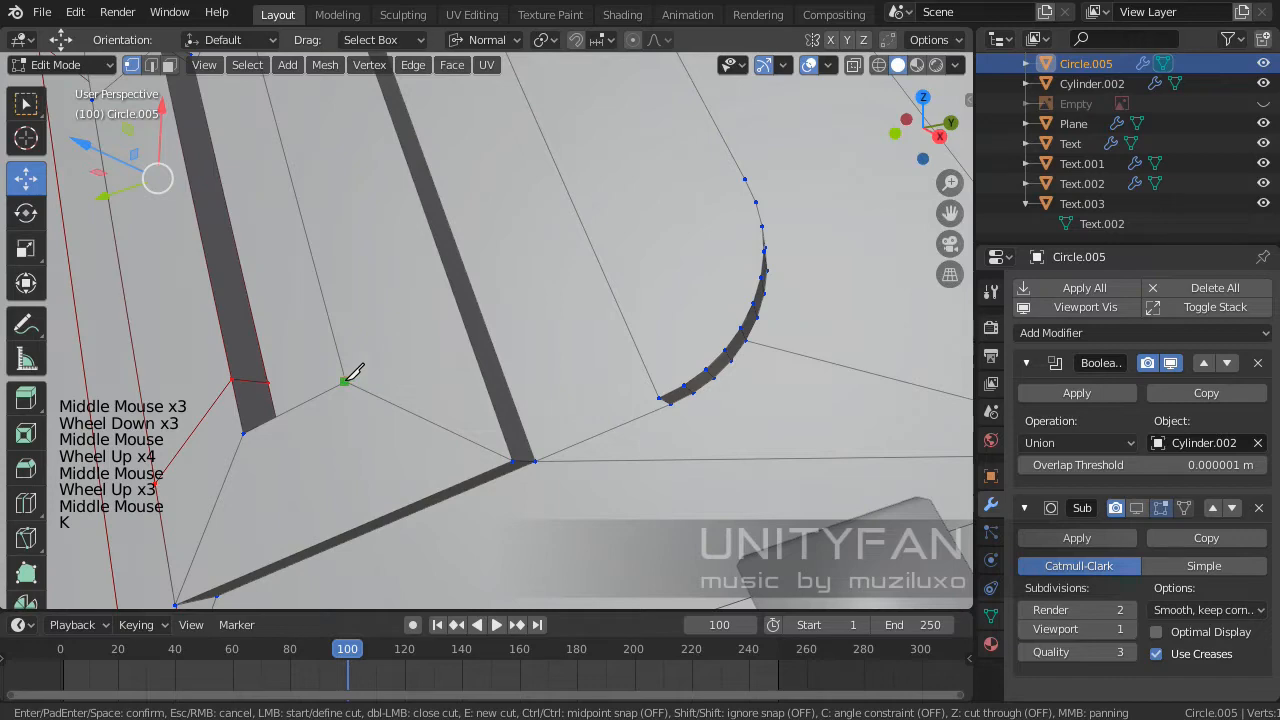
pyautogui.click(483, 323)
pyautogui.press('Return')
# - Knife edges across the adjacent stroke and its side wall, then on to the first vertex of the curved tip
pyautogui.moveTo(602, 334); pyautogui.dragTo(487, 390, button='middle')
pyautogui.press('k')
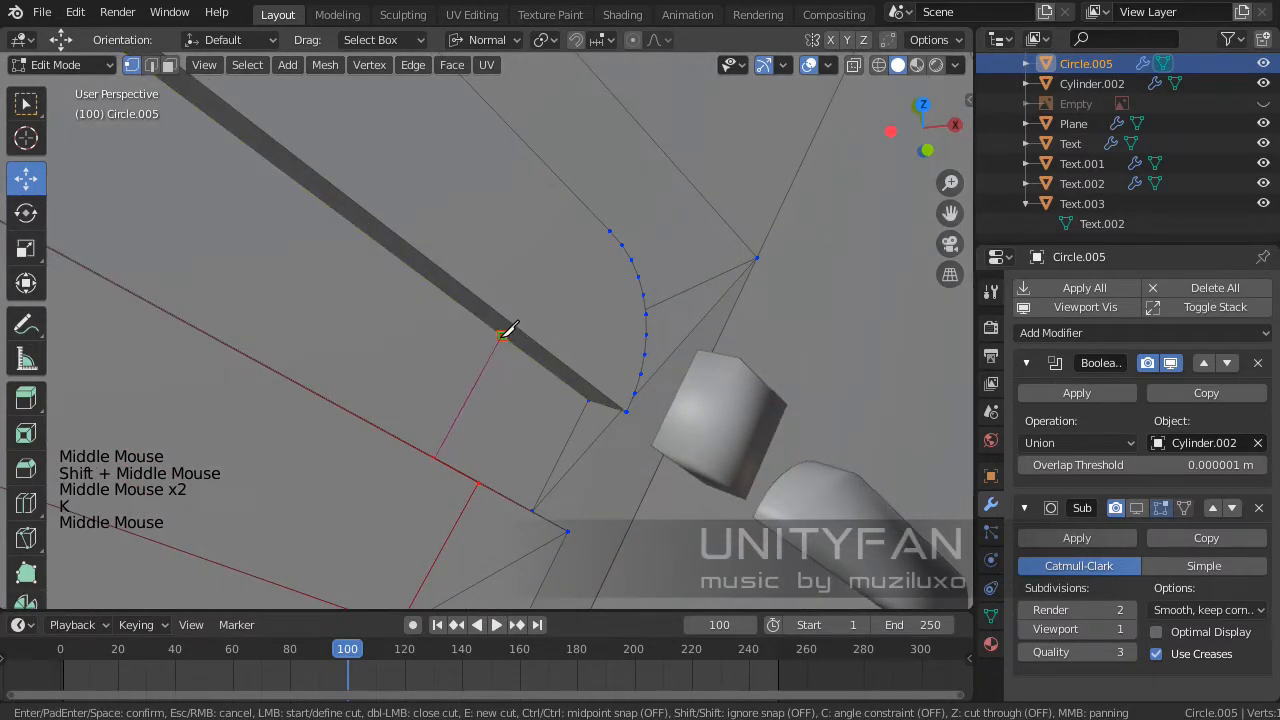
pyautogui.click(502, 336)
pyautogui.press('Return')
pyautogui.press('k')
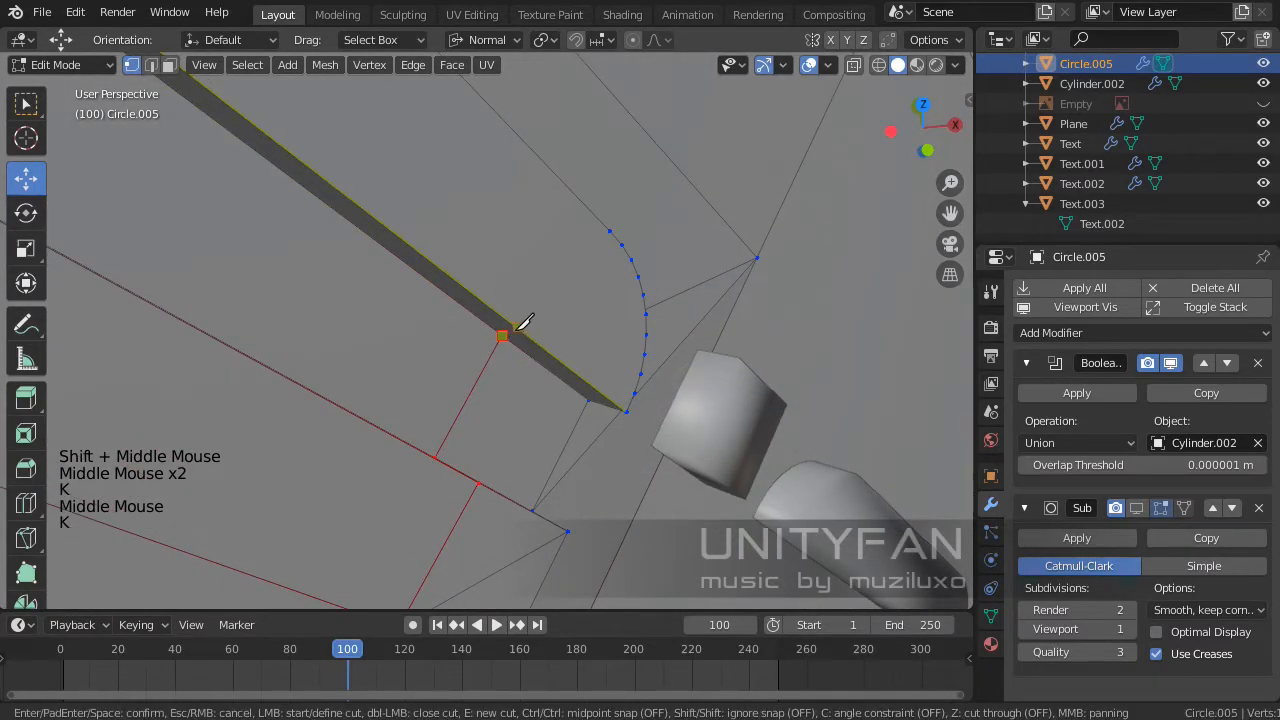
pyautogui.click(518, 328)
pyautogui.click(610, 232)
pyautogui.press('Return')
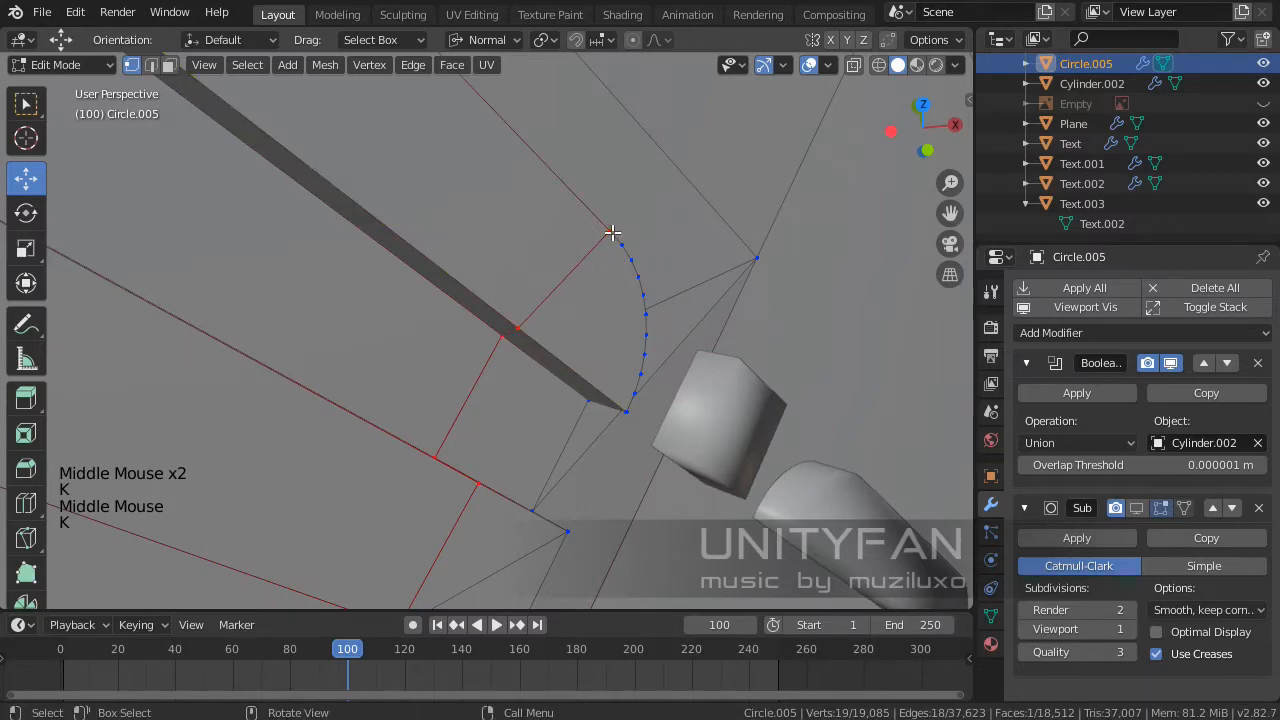
# - Knife an edge across the side wall below the letter's upper inner corner and over to the stroke's outer edge
pyautogui.scroll(-4, 611, 232)
pyautogui.moveTo(611, 232); pyautogui.dragTo(548, 432, button='middle')
pyautogui.moveTo(548, 432); pyautogui.dragTo(518, 389, button='middle')
pyautogui.keyDown('shift'); pyautogui.moveTo(518, 389); pyautogui.dragTo(537, 208, button='middle'); pyautogui.keyUp('shift')
pyautogui.moveTo(537, 208); pyautogui.dragTo(548, 230, button='middle')
pyautogui.moveTo(548, 230); pyautogui.dragTo(580, 302, button='middle')
pyautogui.scroll(3, 569, 274)
pyautogui.press('k')
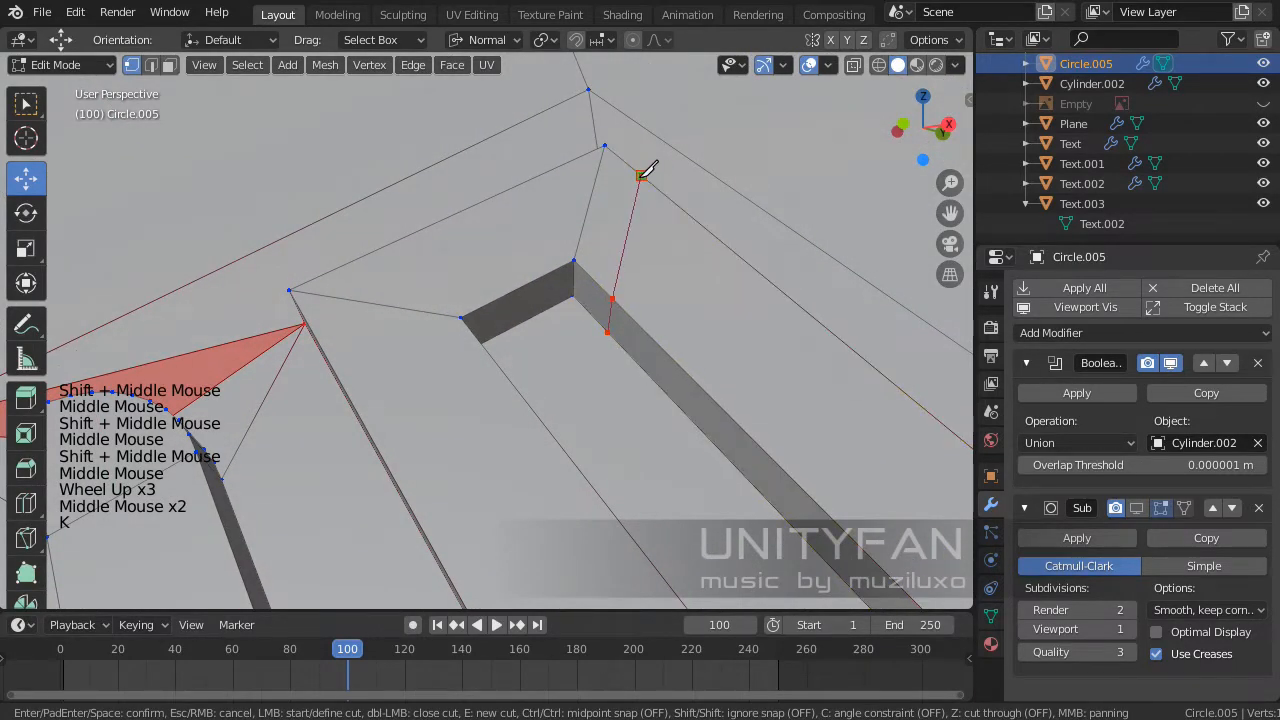
pyautogui.press('Return')
# - Knife an edge across the outer side wall near the upper bend and connect it to the panel vertex above
pyautogui.moveTo(641, 176); pyautogui.dragTo(533, 321, button='middle')
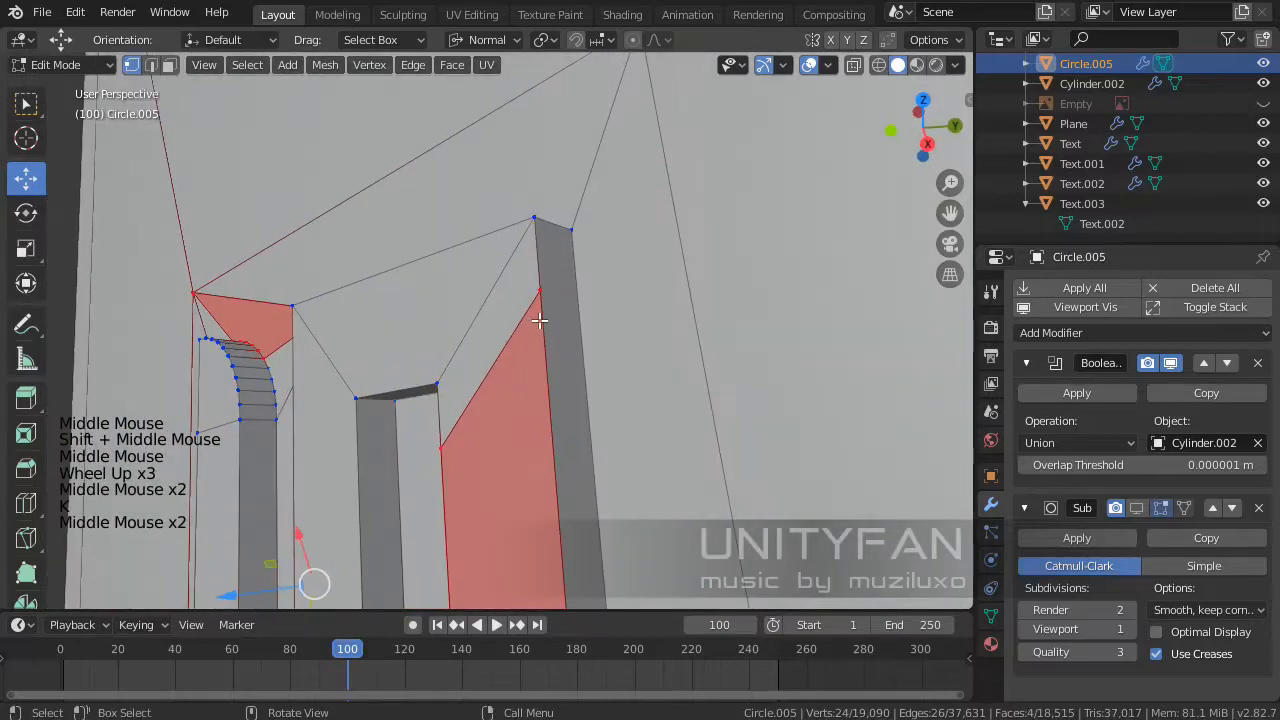
pyautogui.press('k')
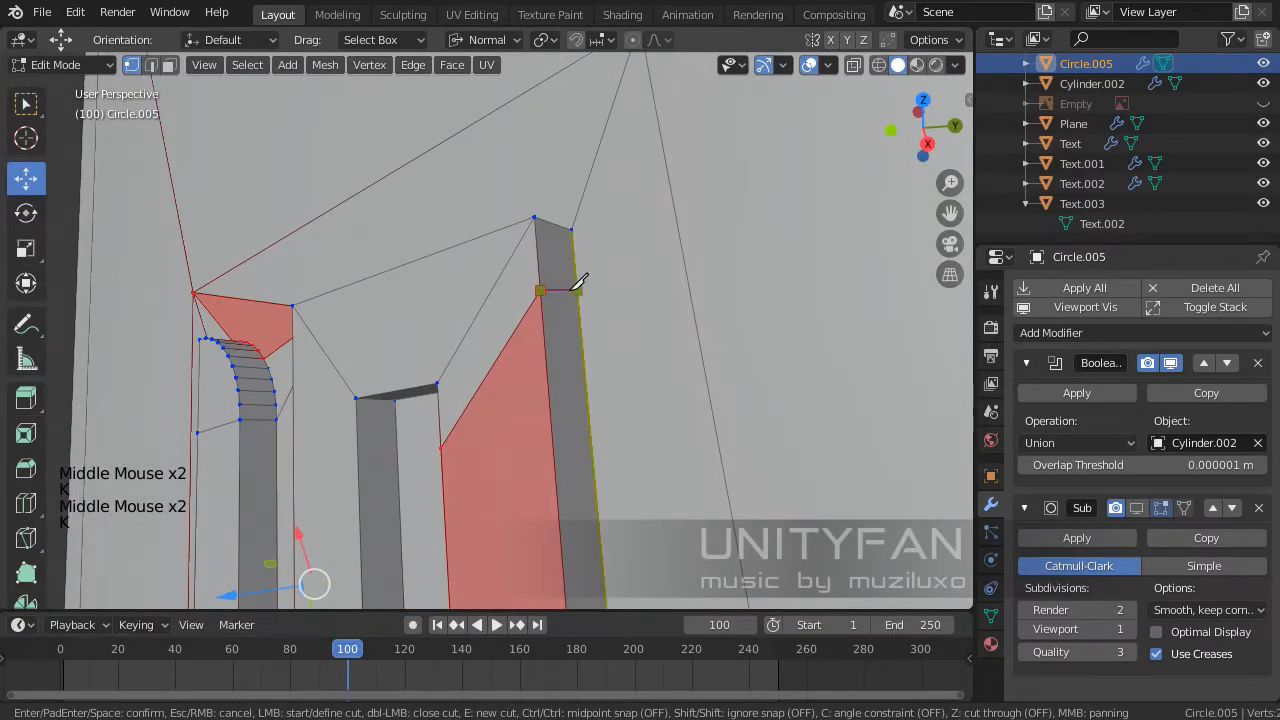
pyautogui.scroll(-2, 578, 285)
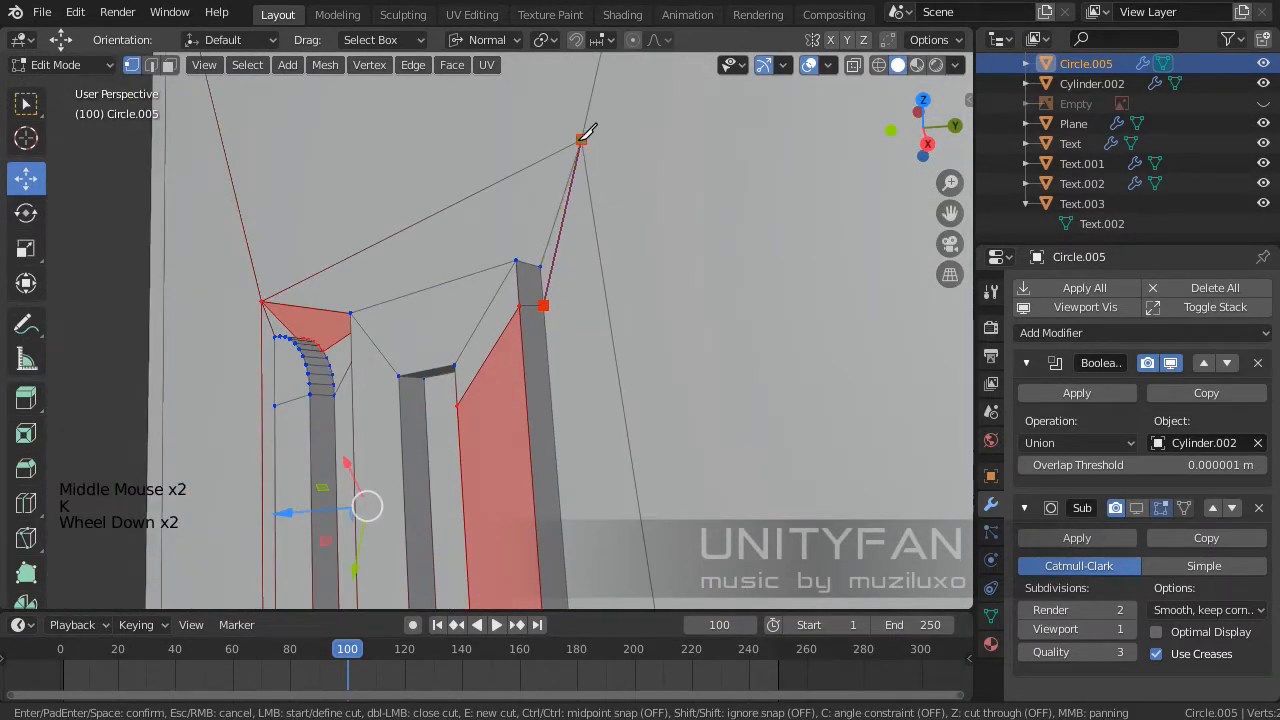
pyautogui.press('Return')
pyautogui.scroll(-1, 449, 306)
pyautogui.moveTo(449, 306); pyautogui.dragTo(553, 412, button='middle')
pyautogui.scroll(1, 543, 425)
pyautogui.scroll(3, 457, 409)
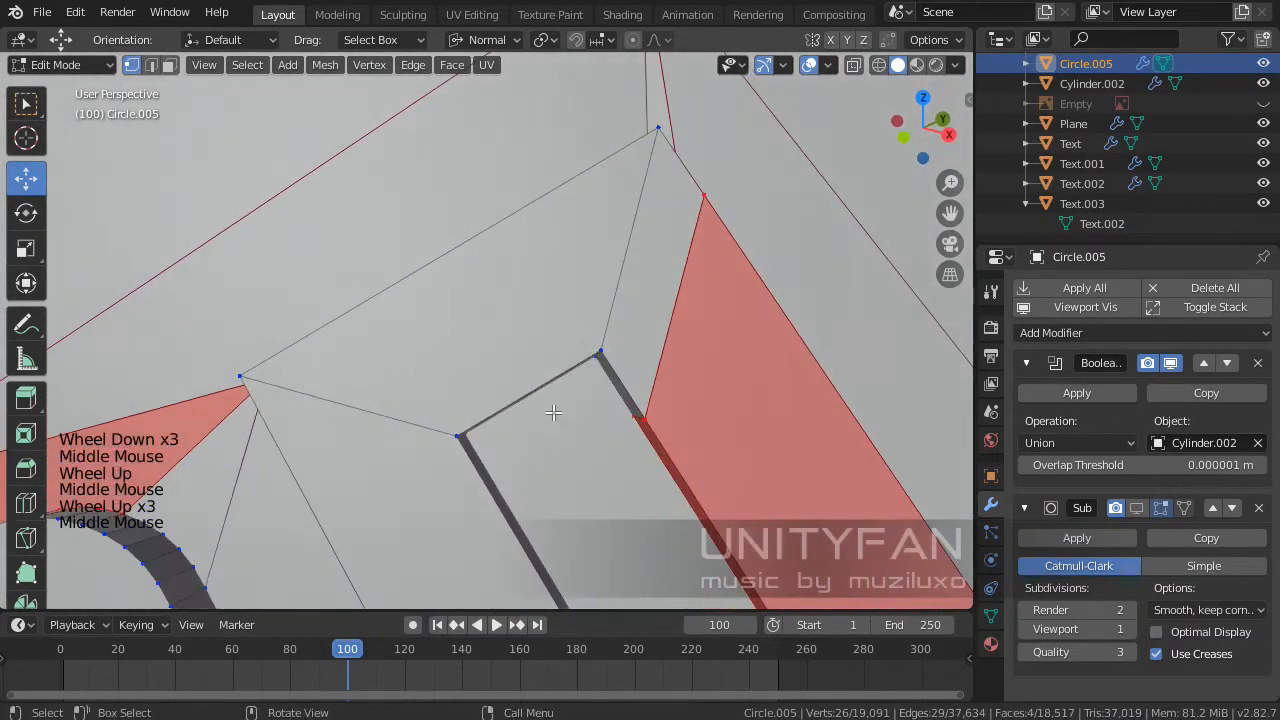
pyautogui.press('k')
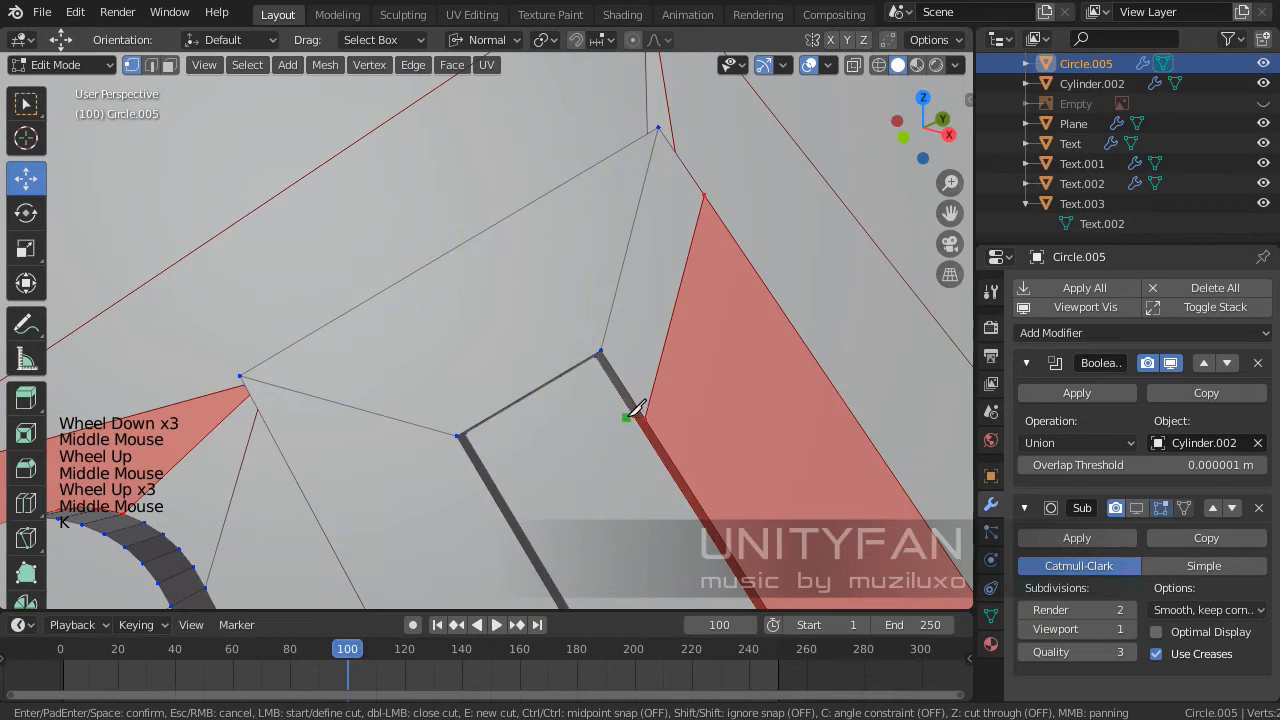
pyautogui.click(636, 413)
pyautogui.moveTo(636, 413); pyautogui.dragTo(537, 453, button='middle')
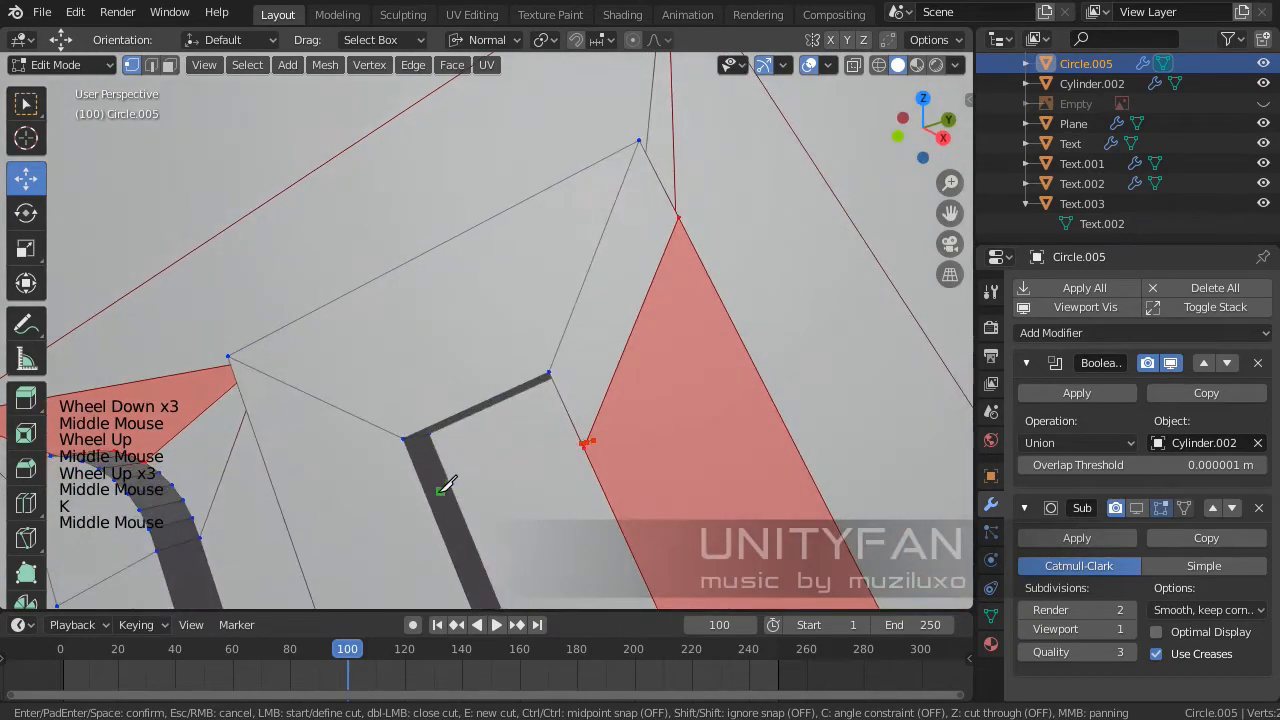
pyautogui.keyDown('shift'); pyautogui.moveTo(417, 491); pyautogui.dragTo(480, 465, button='middle'); pyautogui.keyUp('shift')
pyautogui.moveTo(480, 465); pyautogui.dragTo(563, 351, button='middle')
pyautogui.hotkey('ctrl', 'z')
# - Knife an edge across the gap face below the upper inner corner and across the opposite side wall
pyautogui.scroll(1, 585, 358)
pyautogui.scroll(1, 585, 358)
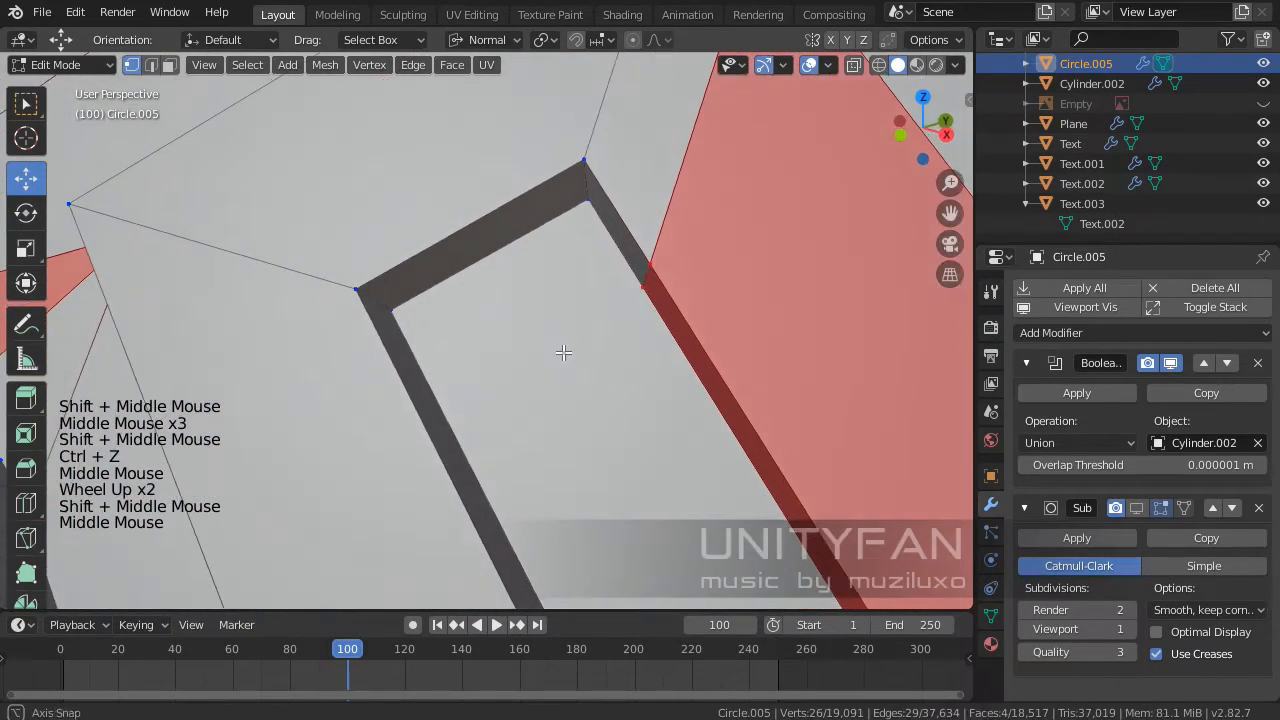
pyautogui.press('k')
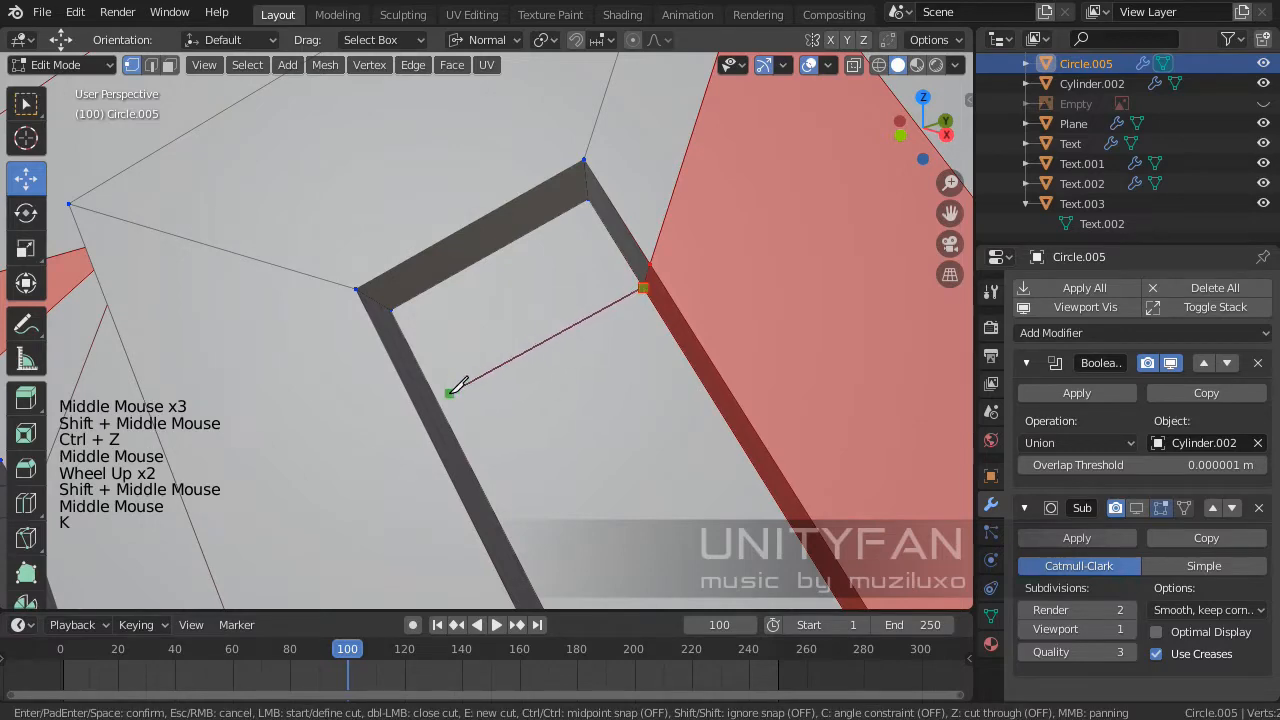
pyautogui.moveTo(444, 404); pyautogui.dragTo(423, 420, button='middle')
pyautogui.press('k')
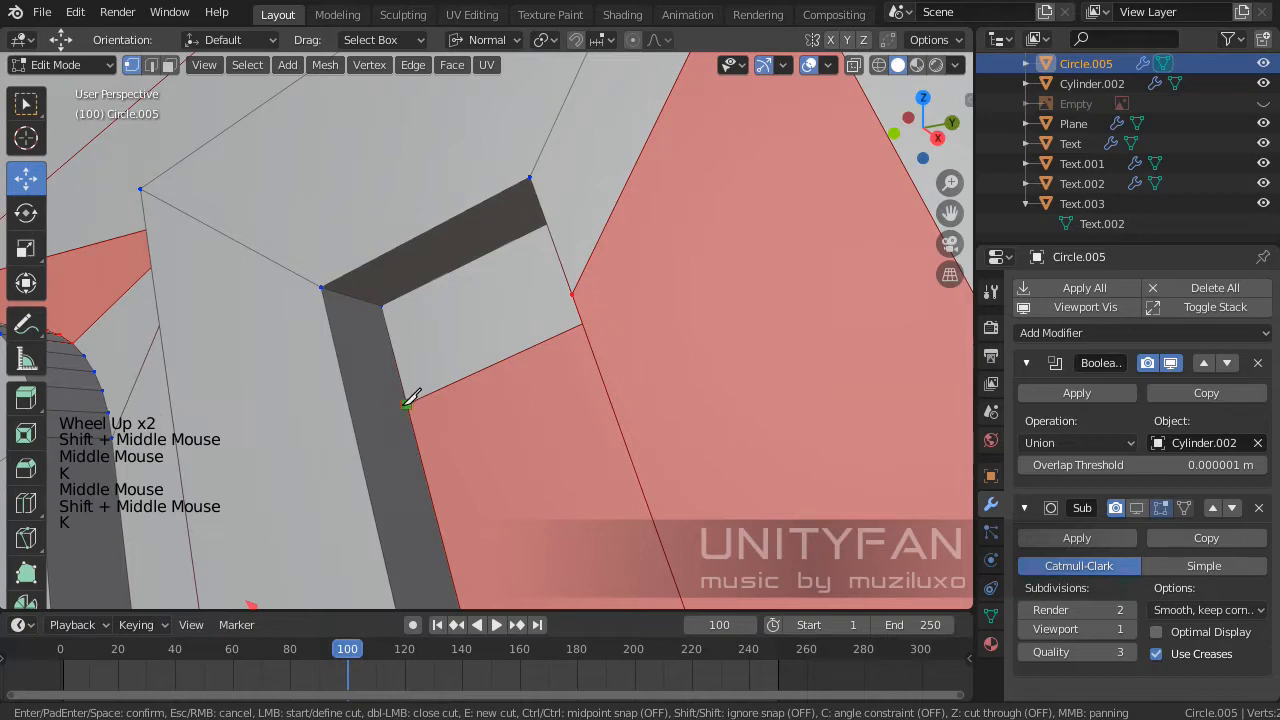
pyautogui.click(344, 386)
pyautogui.press('Return')
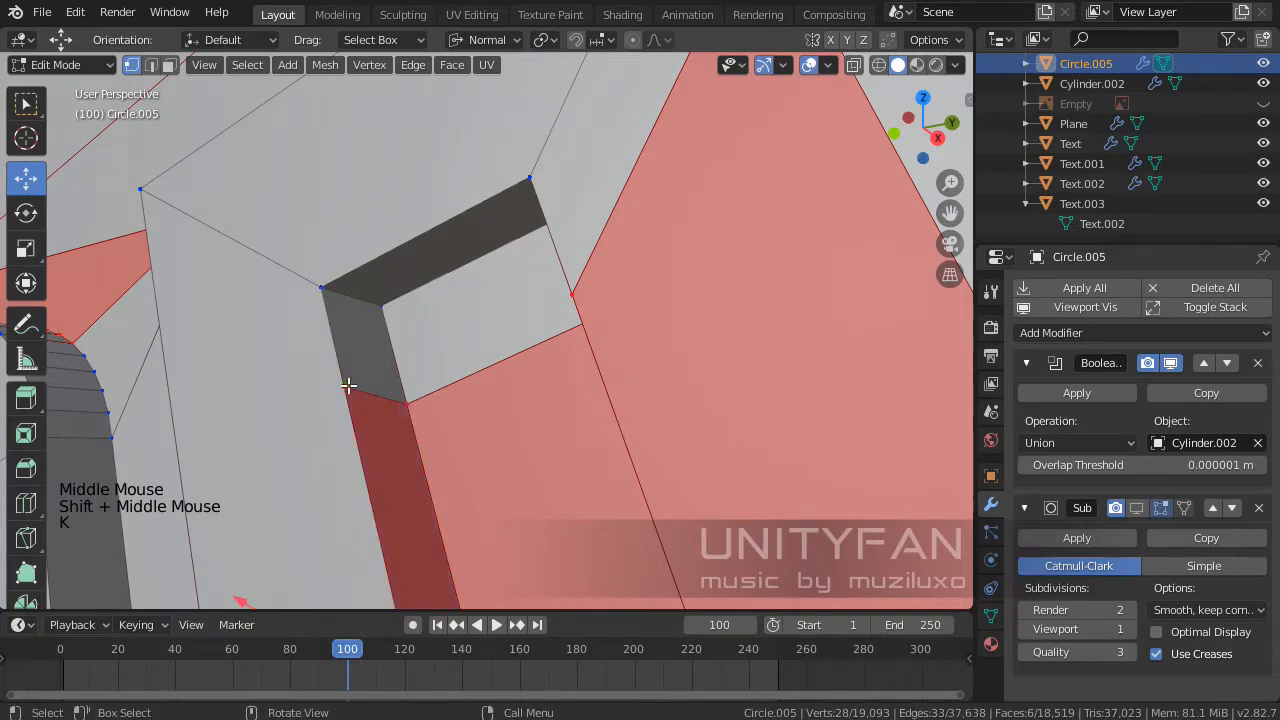
# - Continue the Knife cut from that side wall across the neighbouring stroke to its far edge
pyautogui.scroll(-3, 349, 384)
pyautogui.moveTo(349, 384); pyautogui.dragTo(412, 386, button='middle')
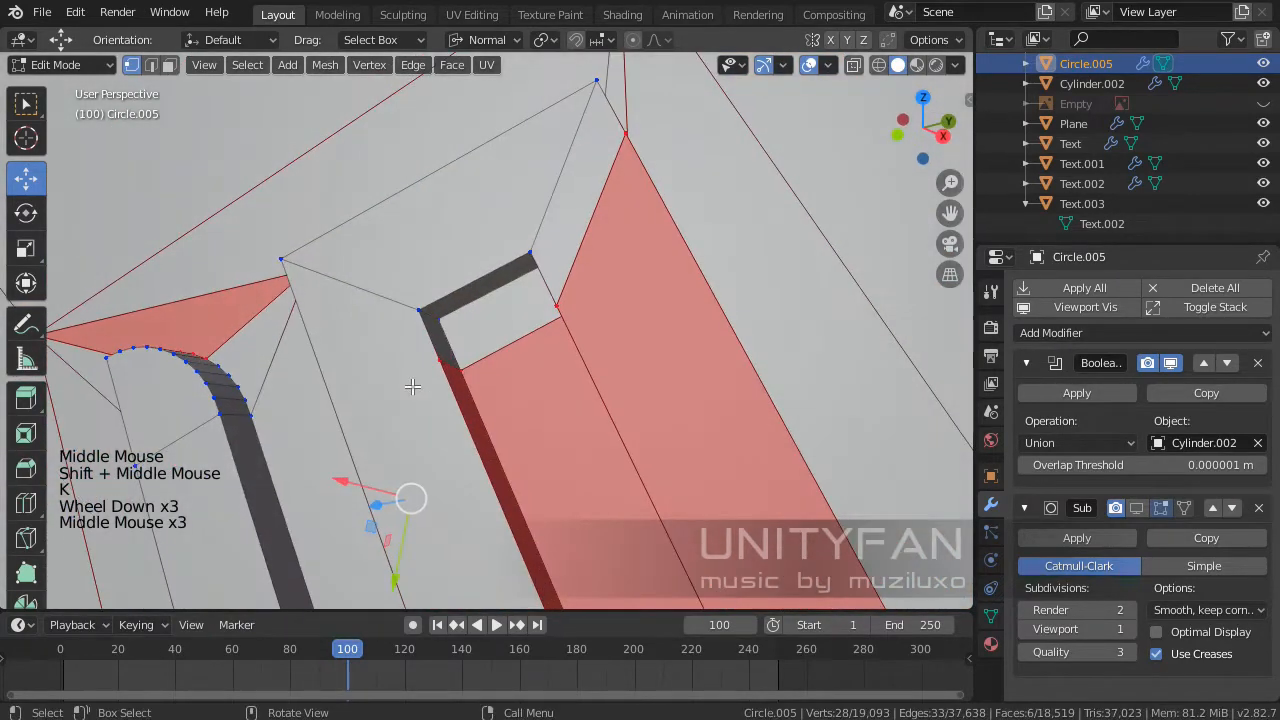
pyautogui.press('k')
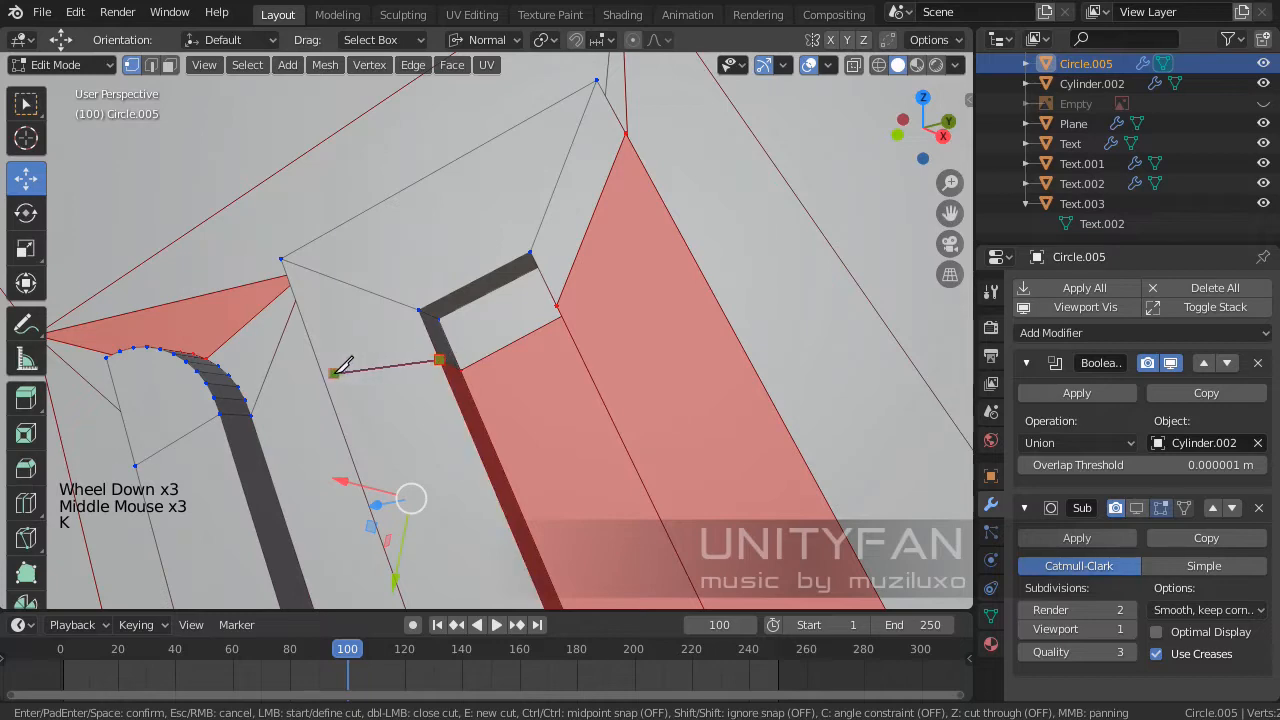
pyautogui.click(324, 380)
pyautogui.press('Return')
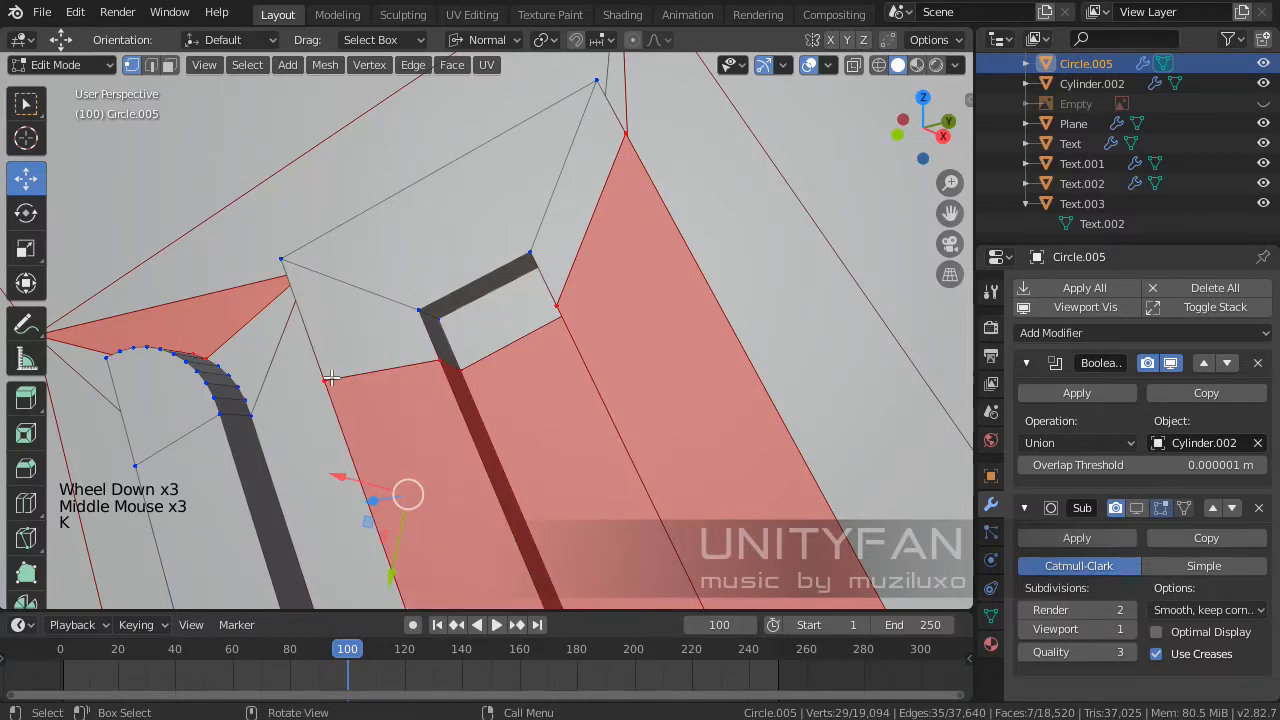
# - Knife an edge across the narrow side wall beside the first curved tip and select a vertex on the cut
pyautogui.moveTo(350, 378); pyautogui.dragTo(503, 349, button='middle')
pyautogui.moveTo(490, 353); pyautogui.dragTo(474, 355, button='middle')
pyautogui.scroll(1, 474, 355)
pyautogui.press('k')
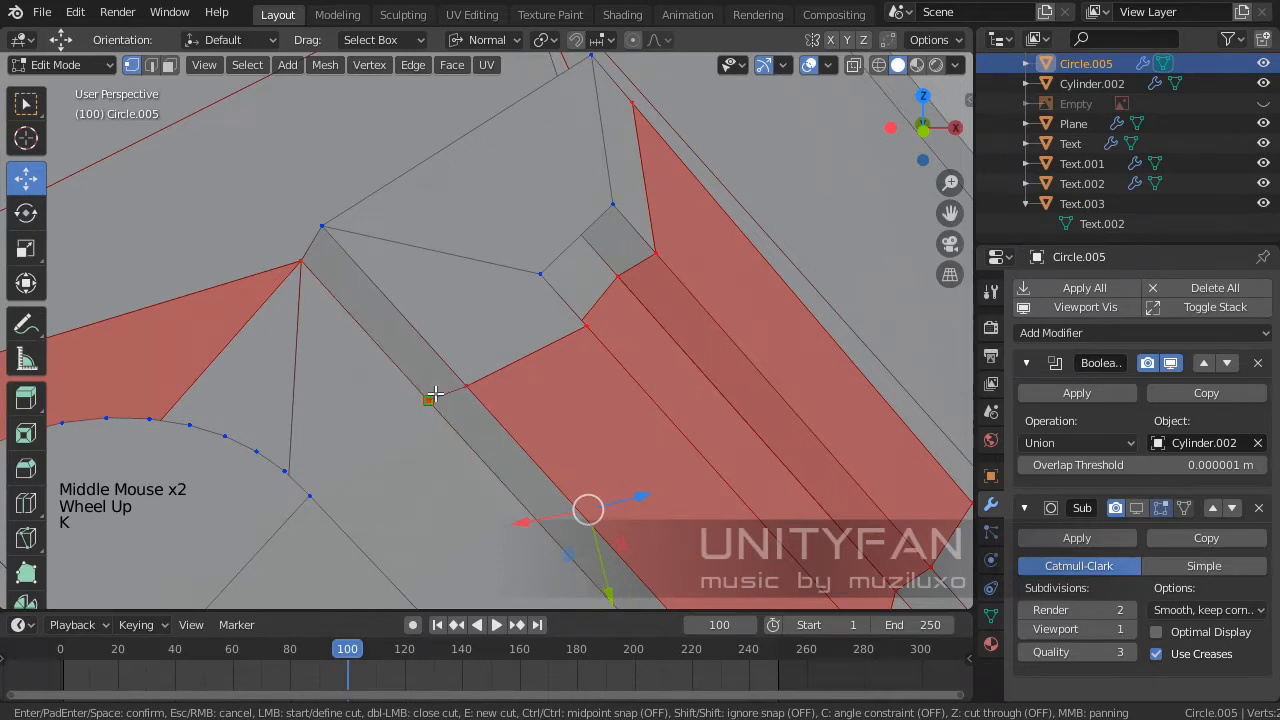
pyautogui.moveTo(435, 395); pyautogui.dragTo(531, 371, button='middle')
pyautogui.scroll(2, 520, 375)
pyautogui.click(491, 390)
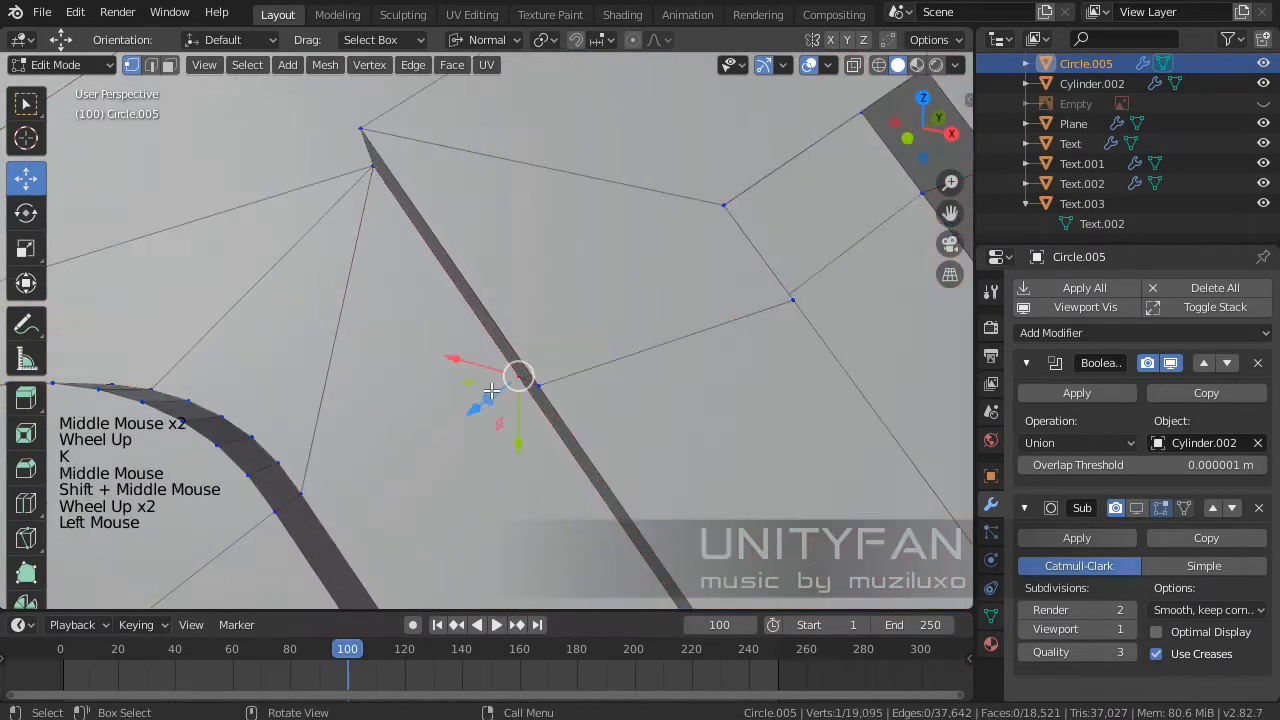
# - Connect the cut vertex on the inner side wall to the vertex on the neighbouring stroke's curved tip
pyautogui.keyDown('shift'); pyautogui.click(308, 491); pyautogui.keyUp('shift')
pyautogui.moveTo(388, 505)
pyautogui.mouseDown(button='middle')
pyautogui.moveTo(395, 492)
pyautogui.moveTo(404, 503)
pyautogui.mouseUp(button='middle')
pyautogui.press('j')
# - Select the two adjacent panel faces beside the first curved tip and join them into one face
pyautogui.click(168, 64)
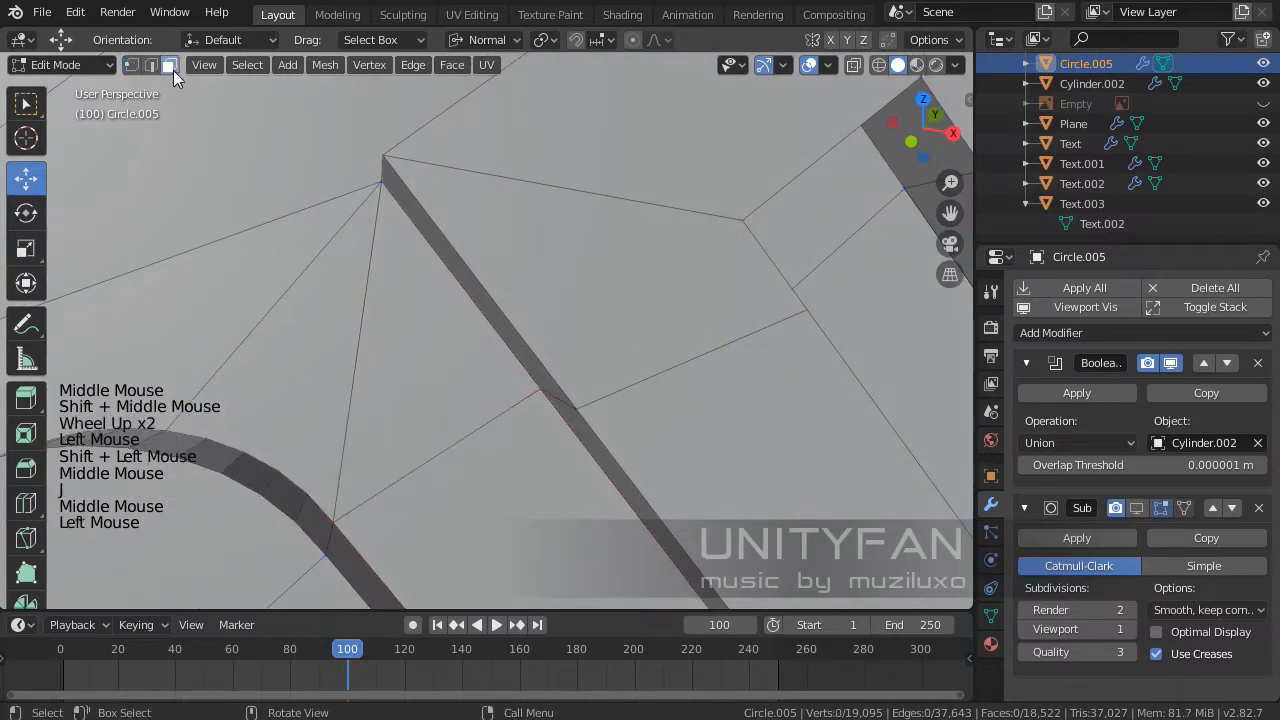
pyautogui.click(371, 371)
pyautogui.keyDown('shift'); pyautogui.click(314, 357); pyautogui.keyUp('shift')
pyautogui.scroll(-3, 318, 368)
pyautogui.press('f')
pyautogui.scroll(-3, 355, 383)
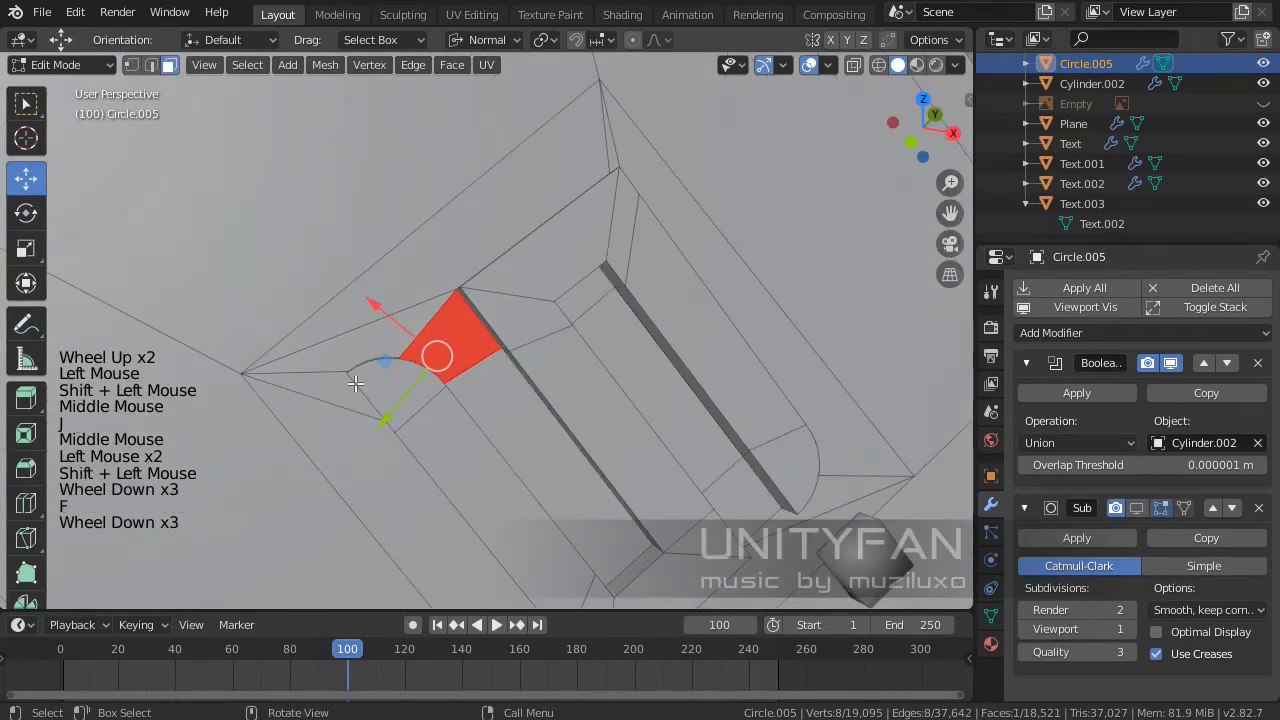
# - Leave mesh editing, enable the Subdivision modifier's viewport display and shade the panel smooth
pyautogui.press('Tab')
pyautogui.scroll(-3, 515, 440)
pyautogui.moveTo(511, 309); pyautogui.dragTo(480, 330, button='middle')
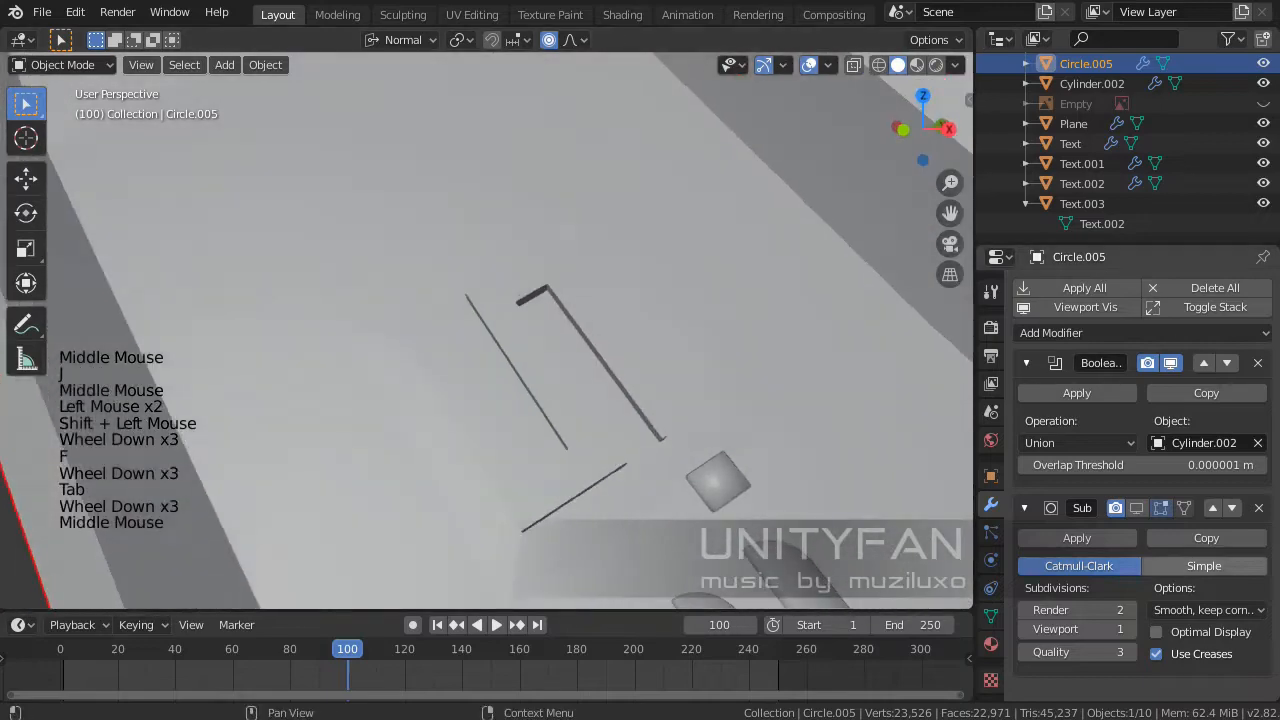
pyautogui.click(598, 405)
pyautogui.scroll(-2, 600, 403)
pyautogui.rightClick(570, 400)
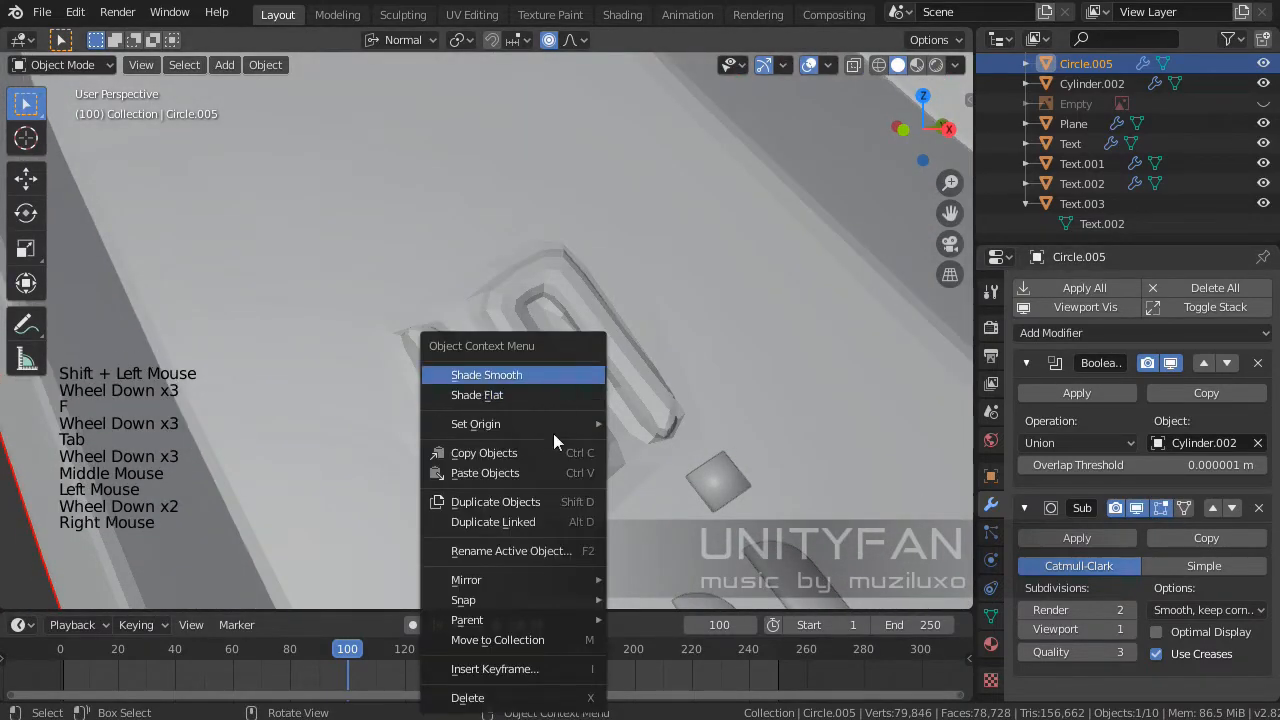
pyautogui.press('Return')
# - Examine the smoothed digit 5 closely around the inner wall below its upper bend
pyautogui.scroll(-2, 523, 448)
pyautogui.moveTo(523, 448); pyautogui.dragTo(466, 406, button='middle')
pyautogui.scroll(4, 394, 326)
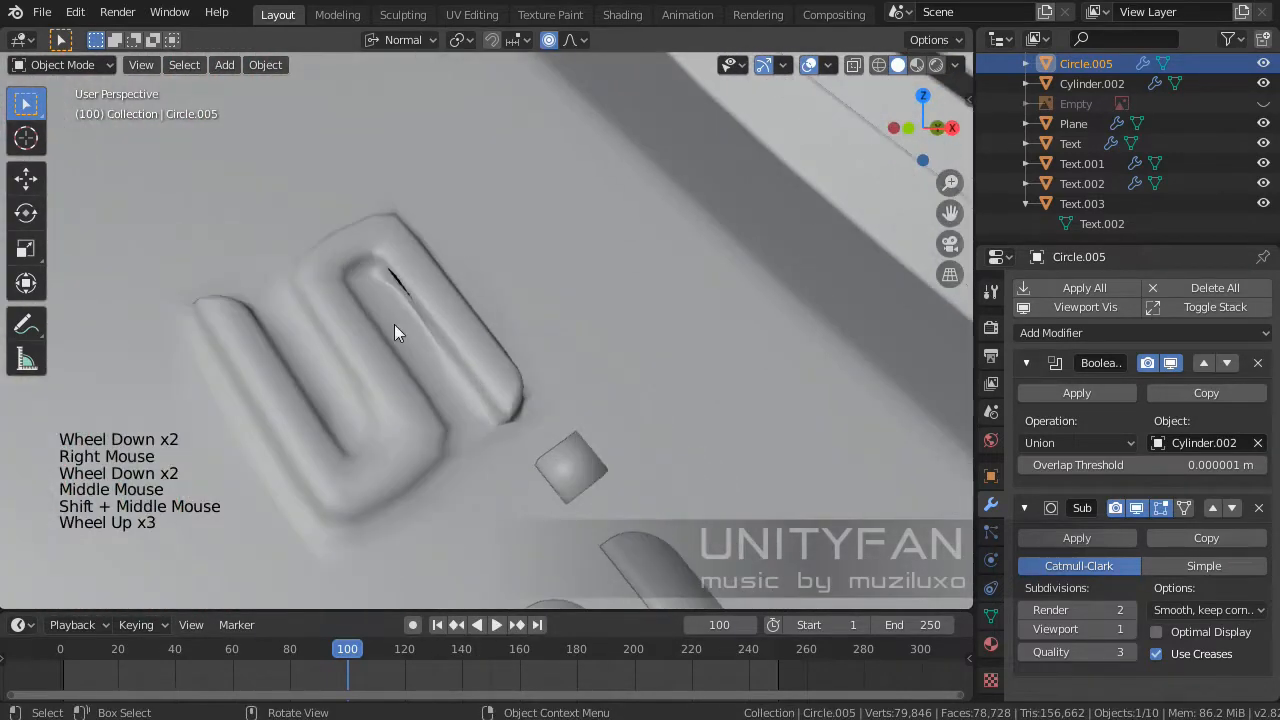
pyautogui.moveTo(394, 326); pyautogui.dragTo(510, 421, button='middle')
pyautogui.scroll(-1, 466, 337)
pyautogui.scroll(3, 411, 331)
pyautogui.scroll(3, 510, 421)
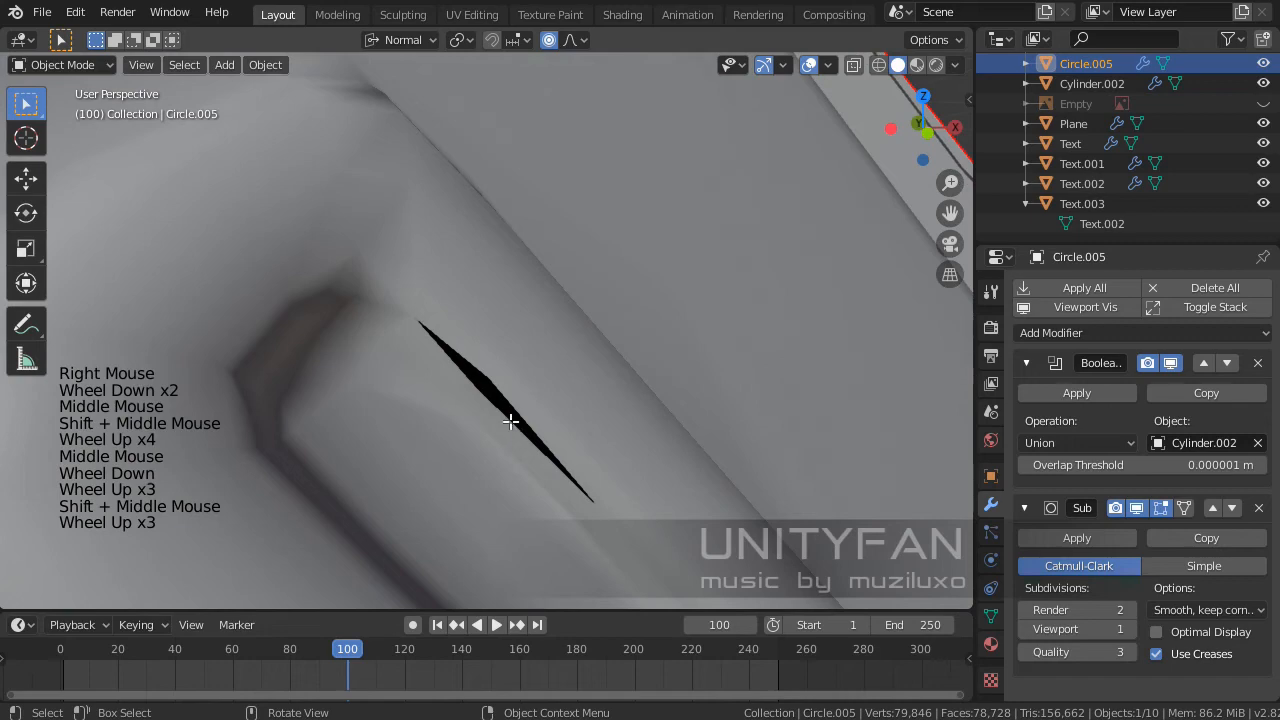
# - With subdivision hidden in mesh editing, pull apart the doubled vertices at the lower inner wall corner and merge them At Last
pyautogui.press('Tab')
pyautogui.scroll(-2, 524, 369)
pyautogui.moveTo(523, 366); pyautogui.dragTo(498, 374, button='middle')
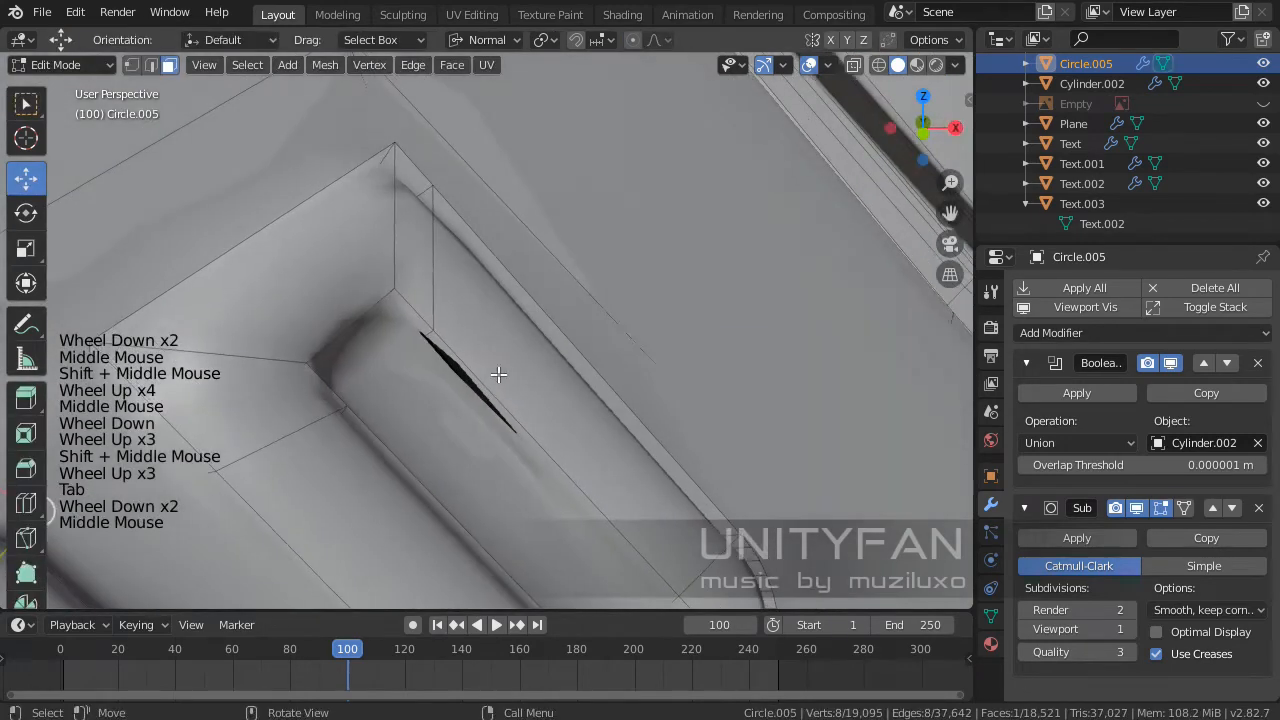
pyautogui.click(131, 64)
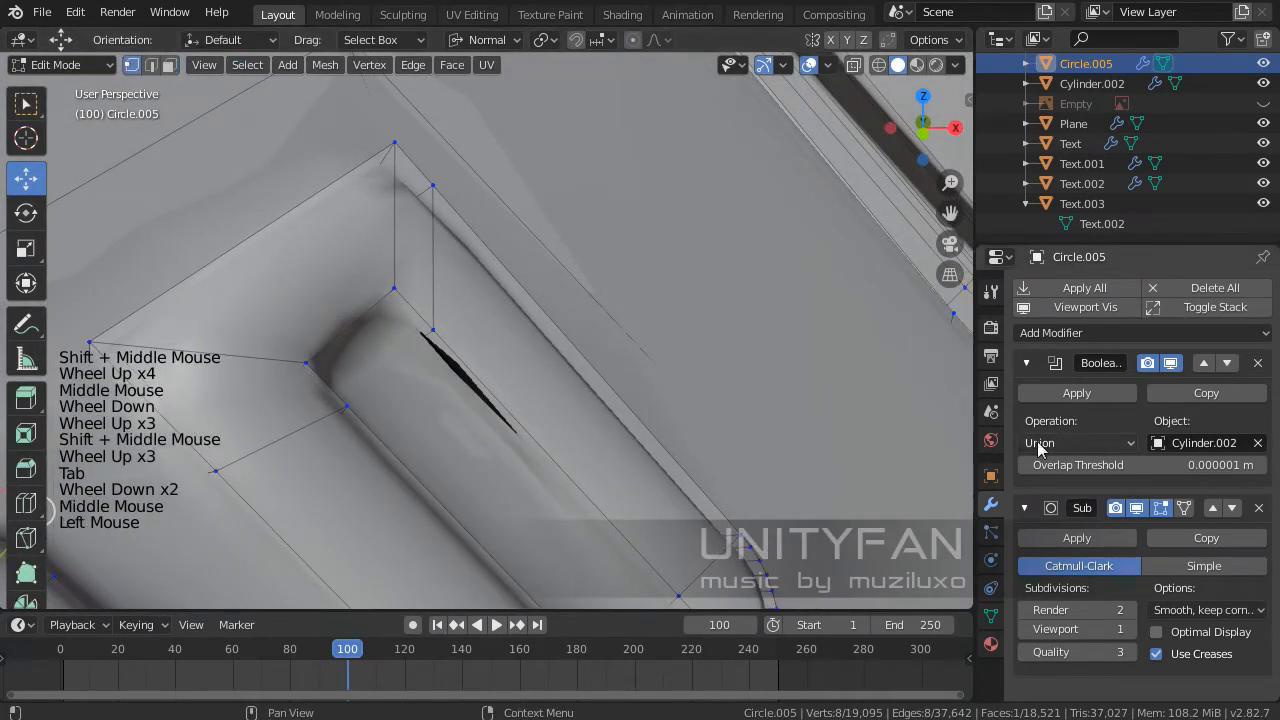
pyautogui.click(1137, 509)
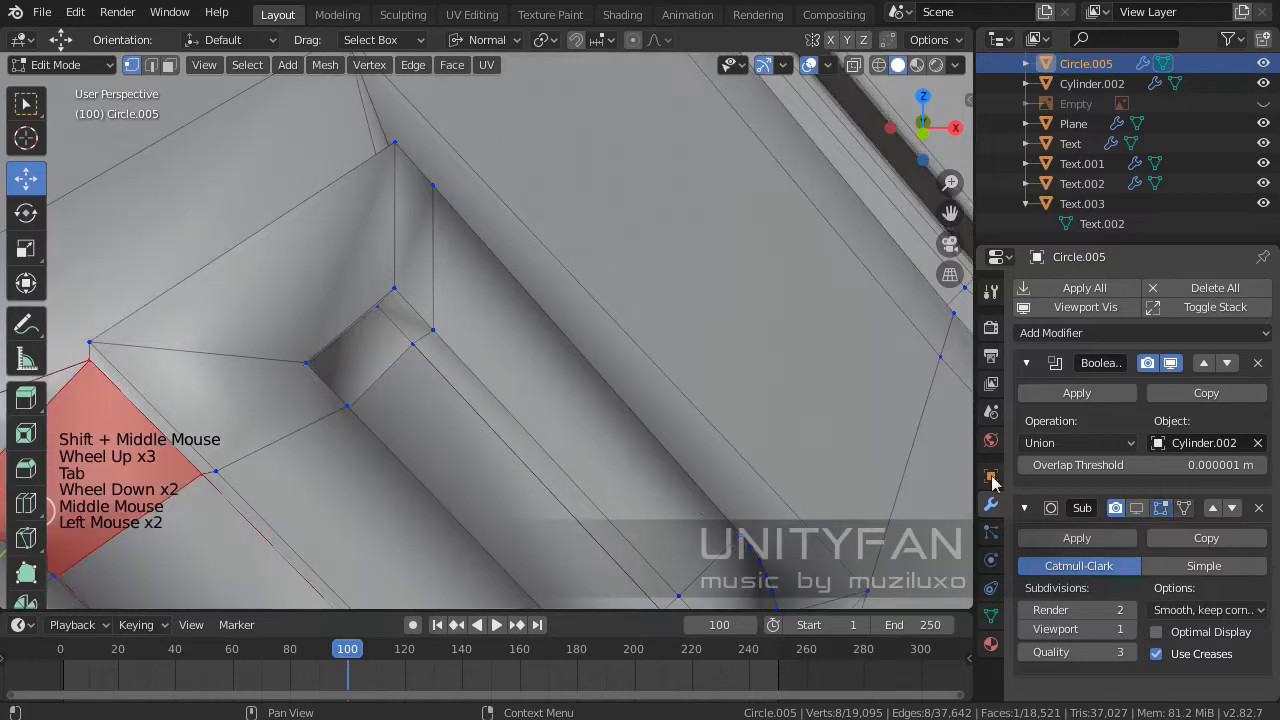
pyautogui.click(412, 345)
pyautogui.moveTo(344, 360); pyautogui.dragTo(332, 394)
pyautogui.keyDown('shift'); pyautogui.click(334, 359); pyautogui.keyUp('shift')
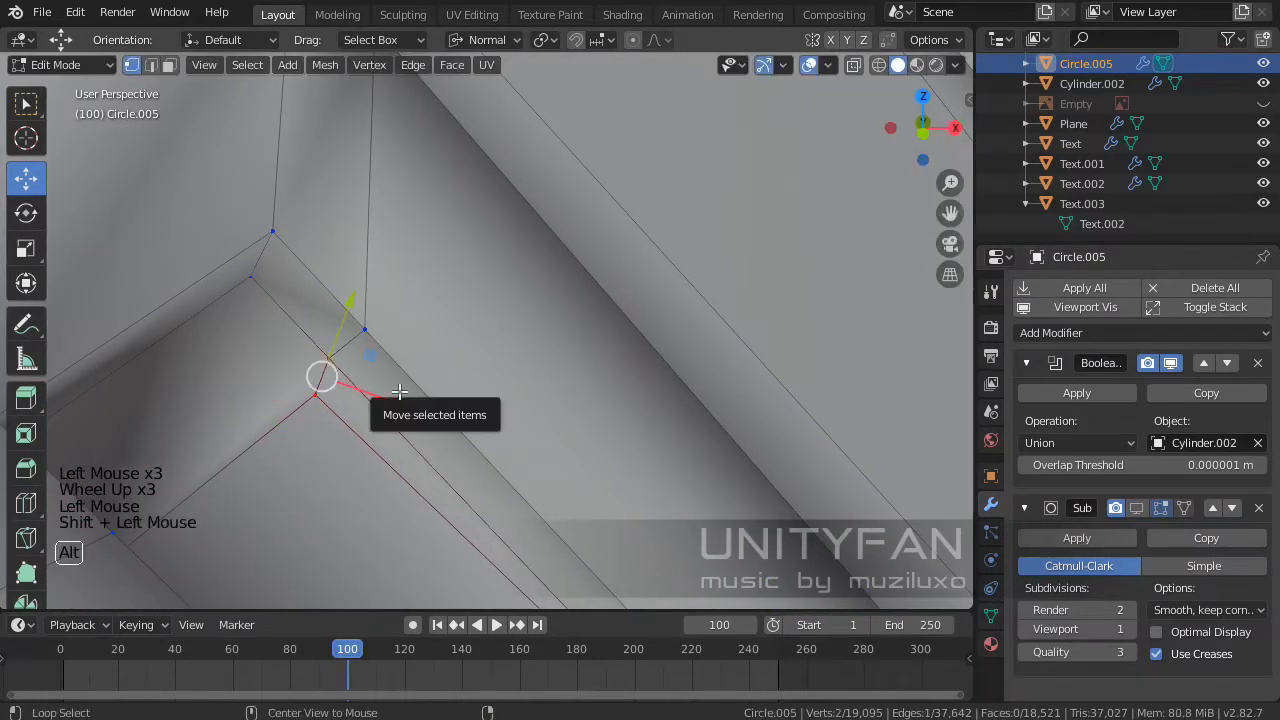
pyautogui.hotkey('alt', 'm')
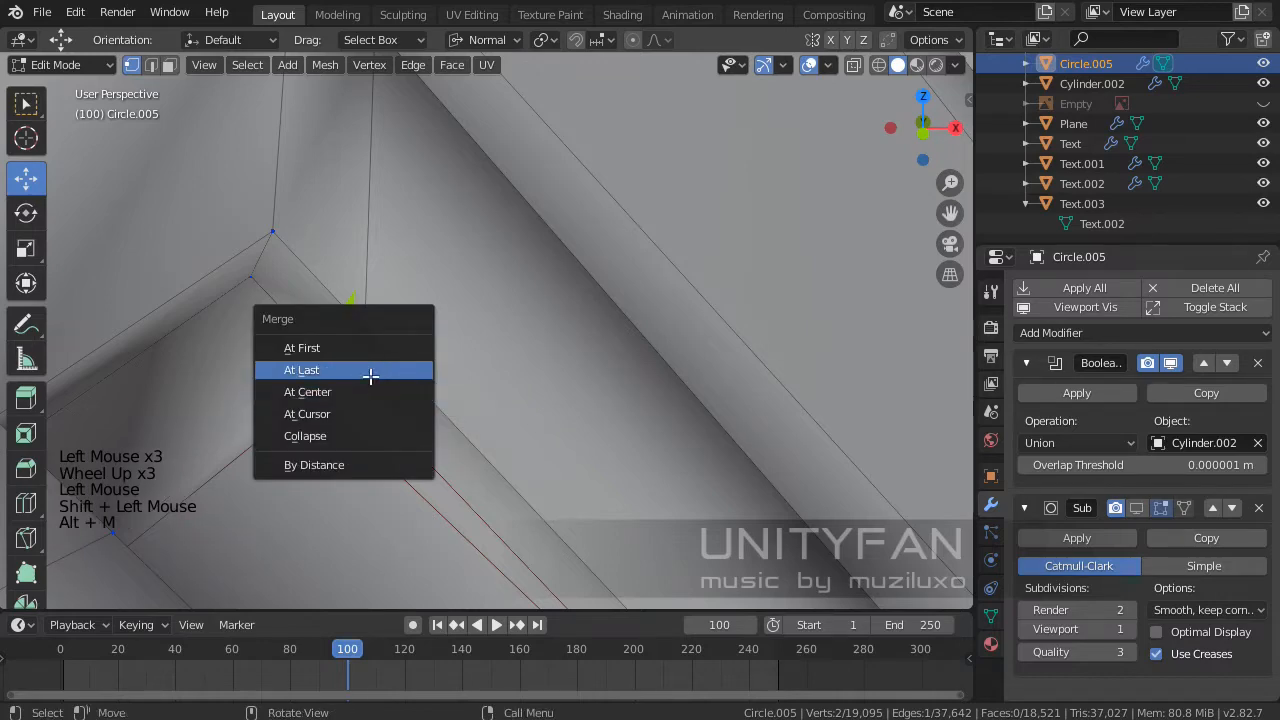
pyautogui.click(369, 370)
# - Leave mesh editing, show the subdivision preview and examine the inner wall of the digit again
pyautogui.scroll(-5, 369, 370)
pyautogui.moveTo(369, 370); pyautogui.dragTo(337, 382, button='middle')
pyautogui.press('Tab')
pyautogui.scroll(-4, 337, 382)
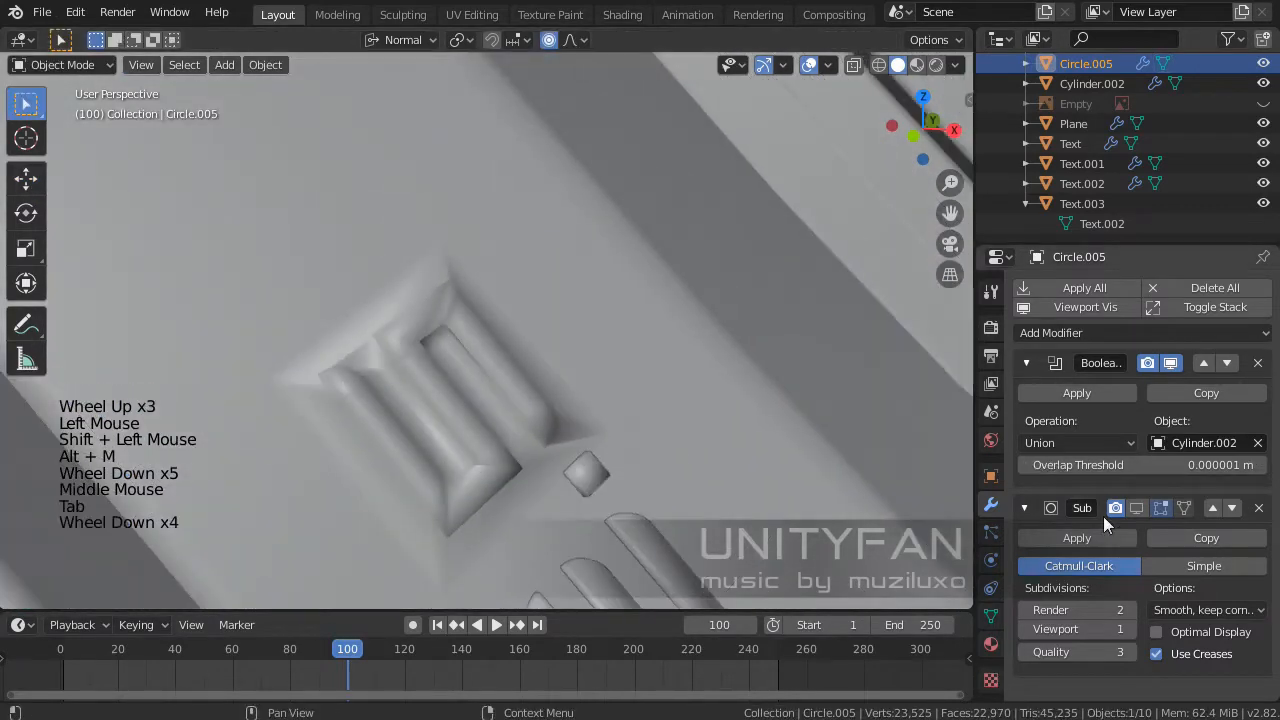
pyautogui.click(1136, 511)
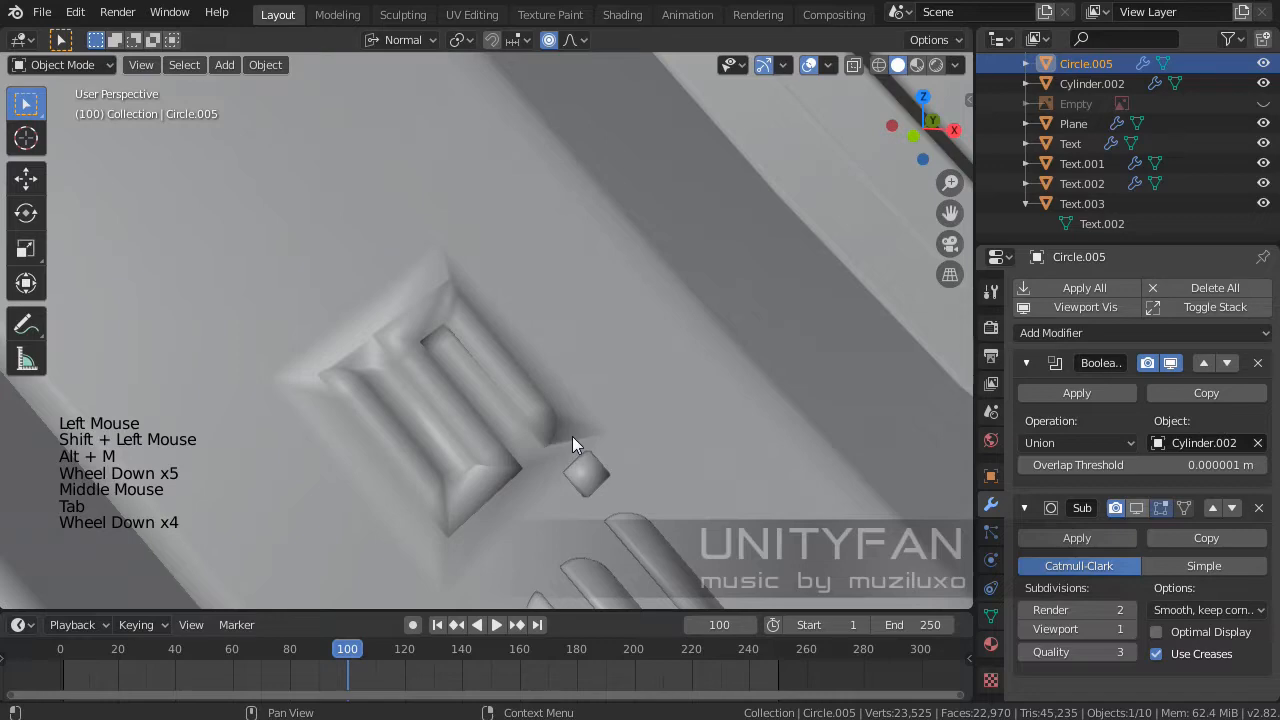
pyautogui.scroll(-2, 572, 436)
pyautogui.scroll(-1, 572, 436)
pyautogui.moveTo(572, 436); pyautogui.dragTo(500, 355, button='middle')
pyautogui.scroll(8, 482, 341)
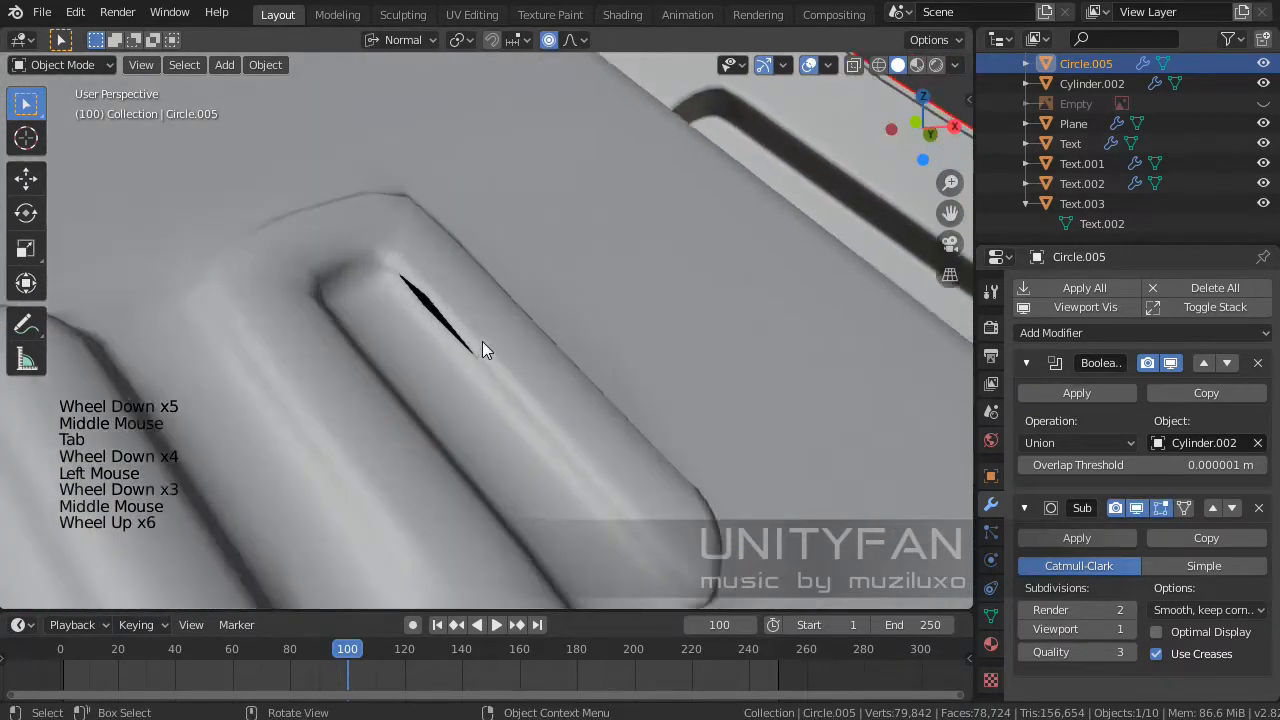
# - With subdivision hidden in mesh editing, separate the doubled vertices at the upper inner wall corner and merge them
pyautogui.click(1143, 507)
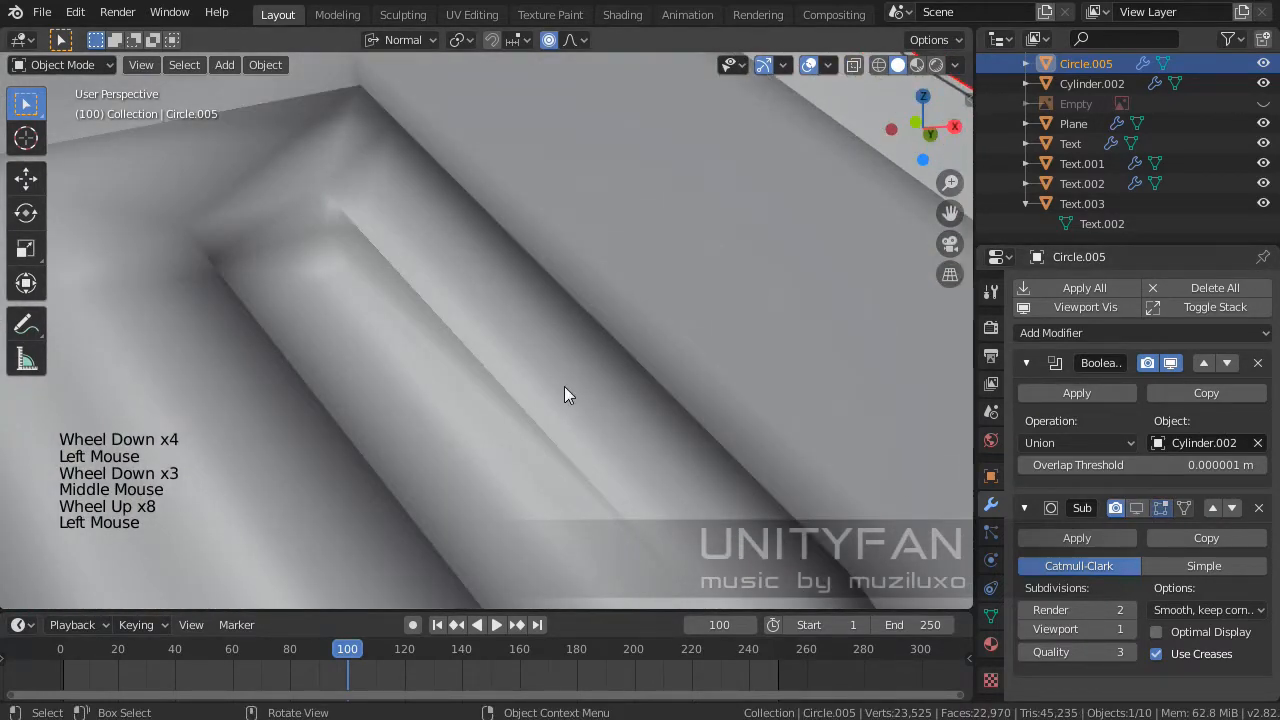
pyautogui.press('Tab')
pyautogui.scroll(2, 564, 394)
pyautogui.keyDown('shift'); pyautogui.moveTo(520, 350); pyautogui.dragTo(418, 262, button='middle'); pyautogui.keyUp('shift')
pyautogui.click(405, 260)
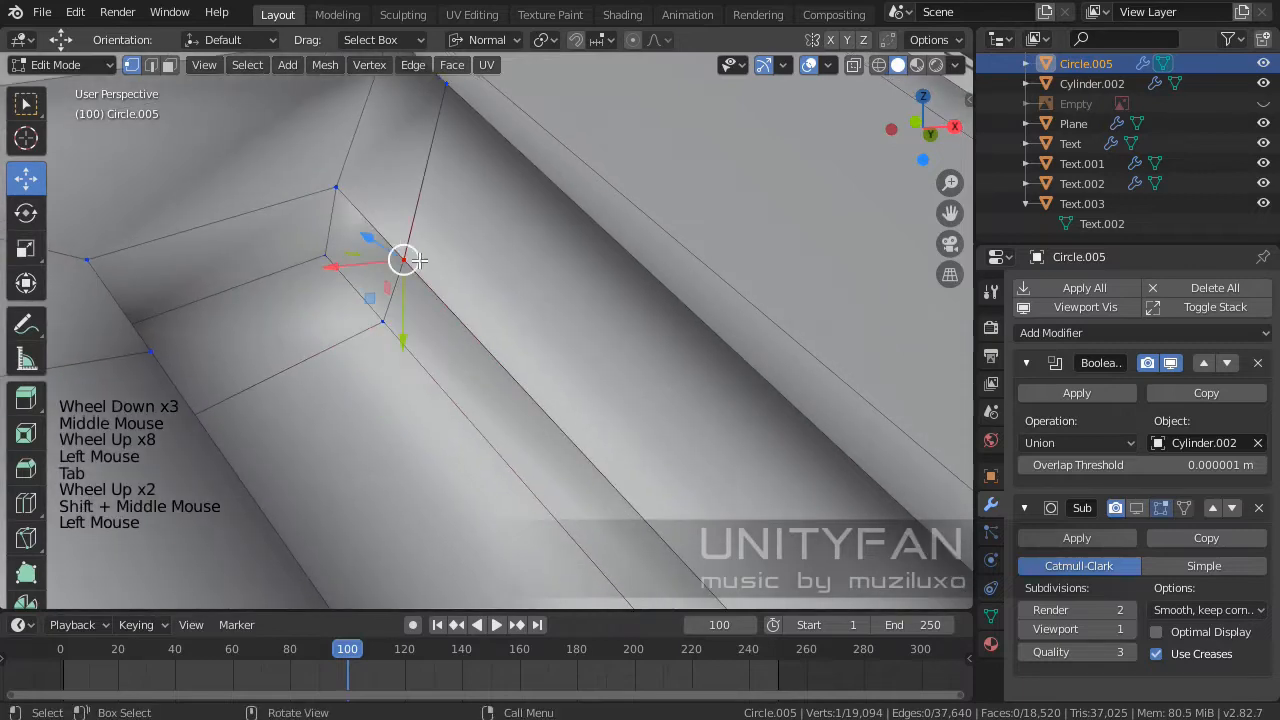
pyautogui.click(418, 260)
pyautogui.keyDown('shift'); pyautogui.click(443, 252); pyautogui.keyUp('shift')
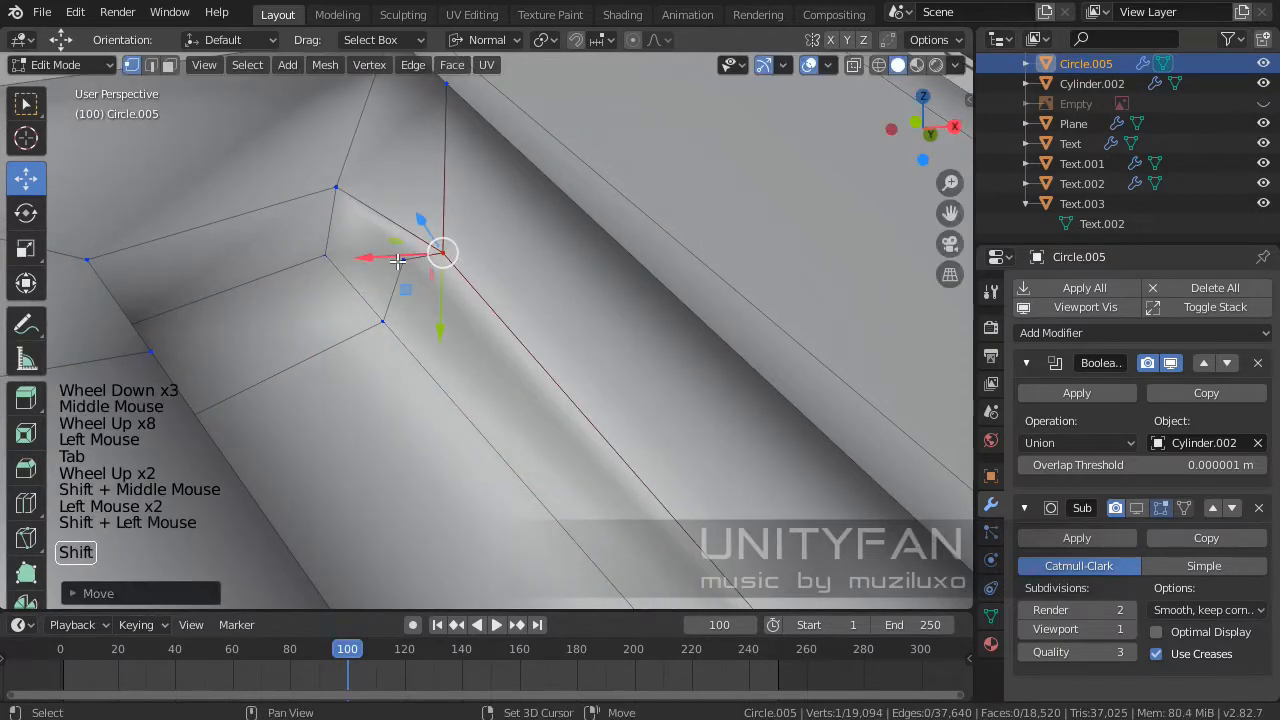
pyautogui.hotkey('alt', 'm')
pyautogui.click(492, 368)
# - Show the subdivision preview again, leave mesh editing and deselect the panel to check the finished digit
pyautogui.scroll(-2, 490, 365)
pyautogui.moveTo(490, 365); pyautogui.dragTo(860, 485, button='middle')
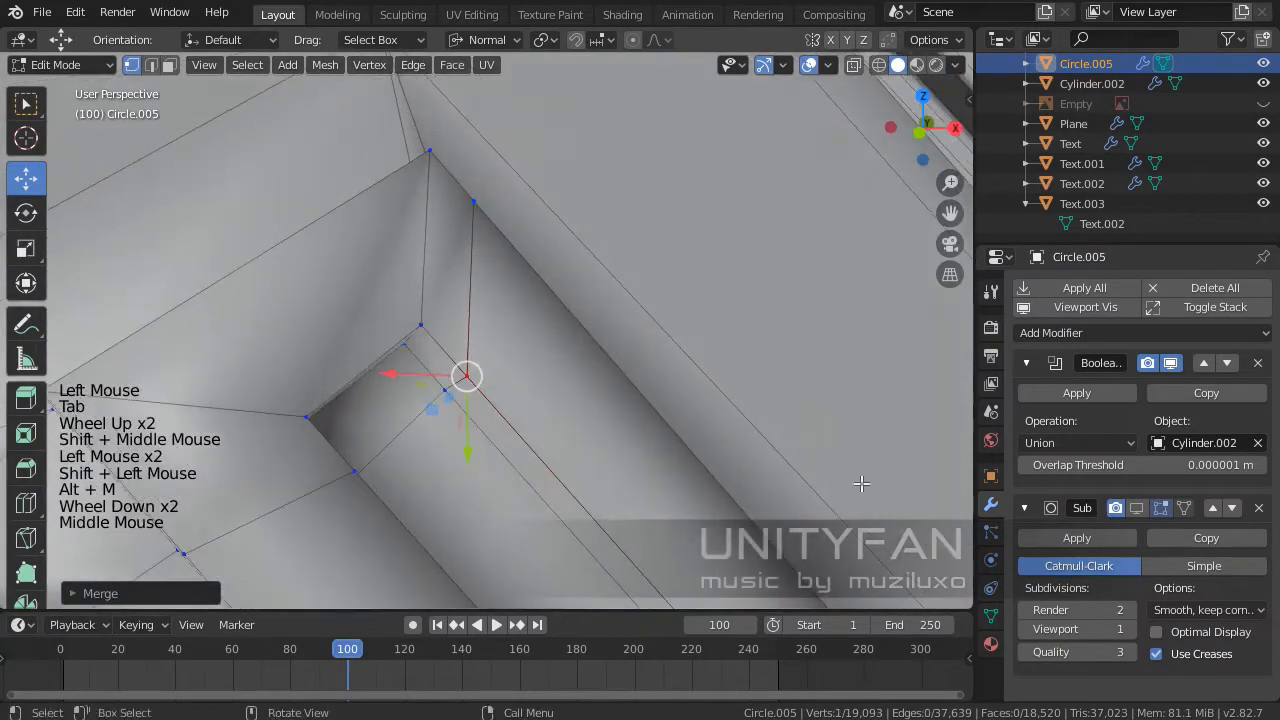
pyautogui.click(490, 382)
pyautogui.scroll(-8, 492, 380)
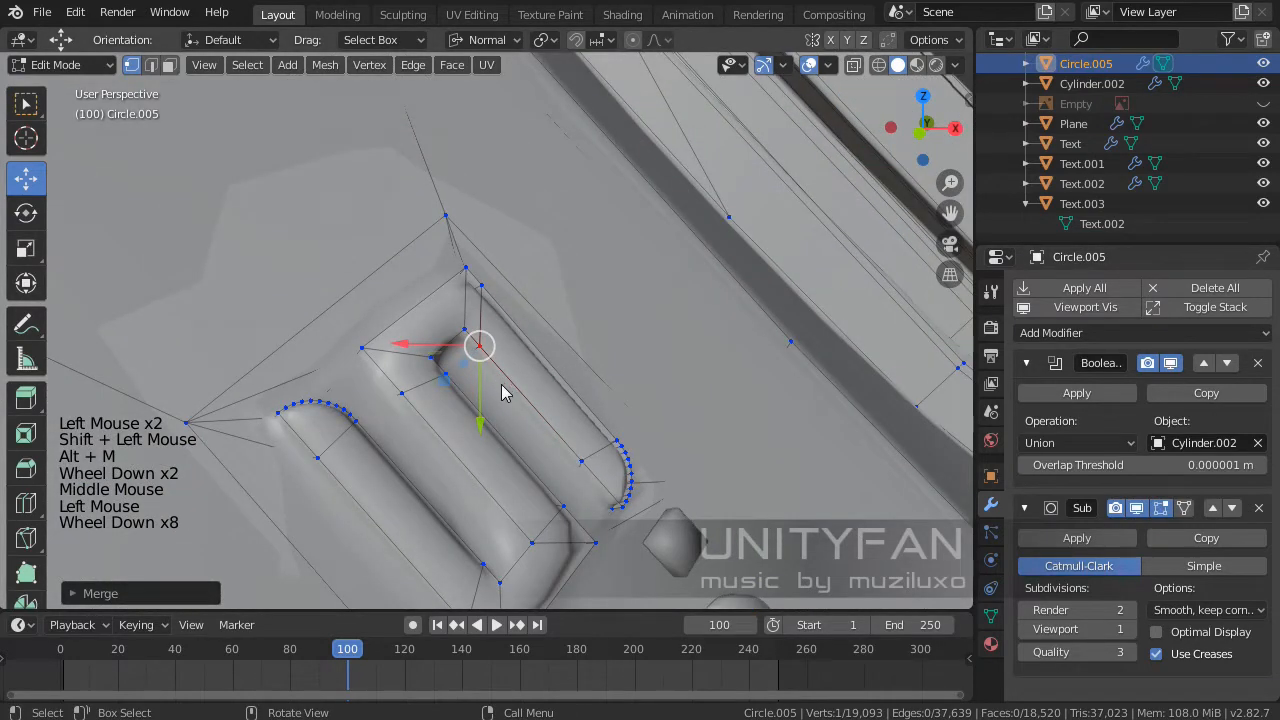
pyautogui.press('Tab')
pyautogui.scroll(-9, 501, 384)
pyautogui.moveTo(501, 384); pyautogui.dragTo(371, 523, button='middle')
pyautogui.click(457, 352)
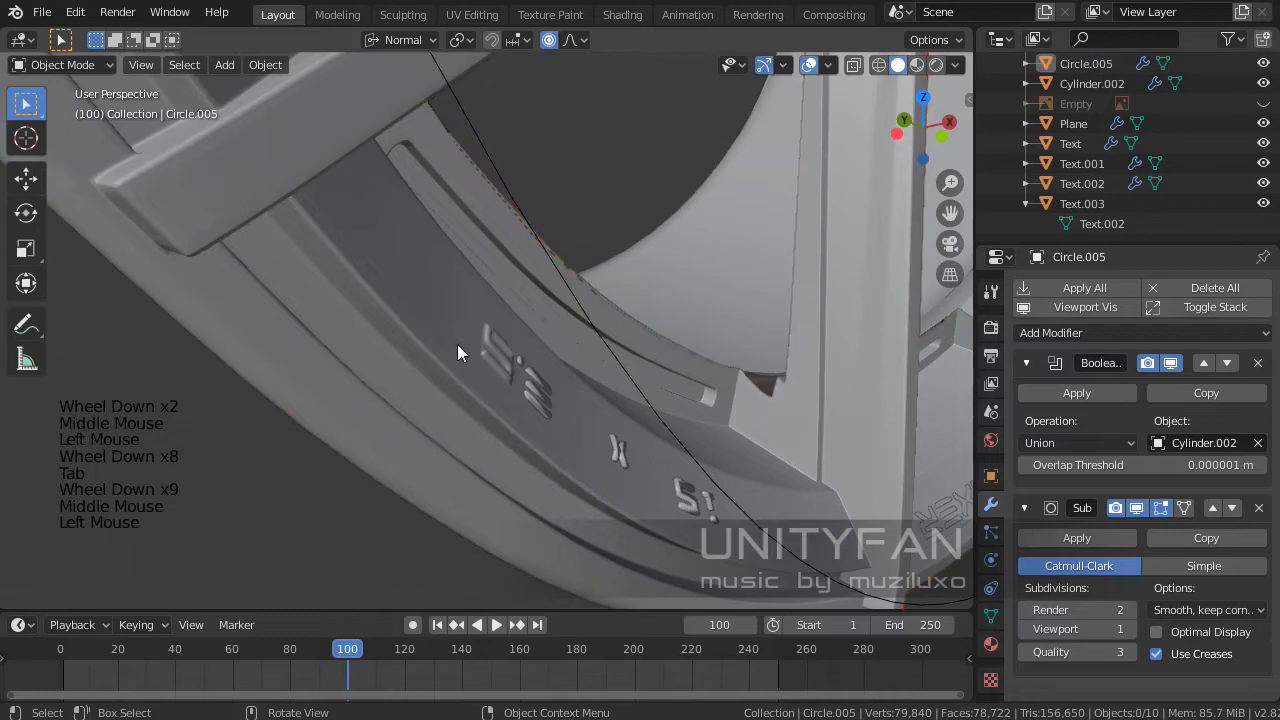
pyautogui.moveTo(457, 345); pyautogui.dragTo(844, 166, button='middle')
pyautogui.scroll(4, 435, 364)
pyautogui.scroll(3, 598, 425)
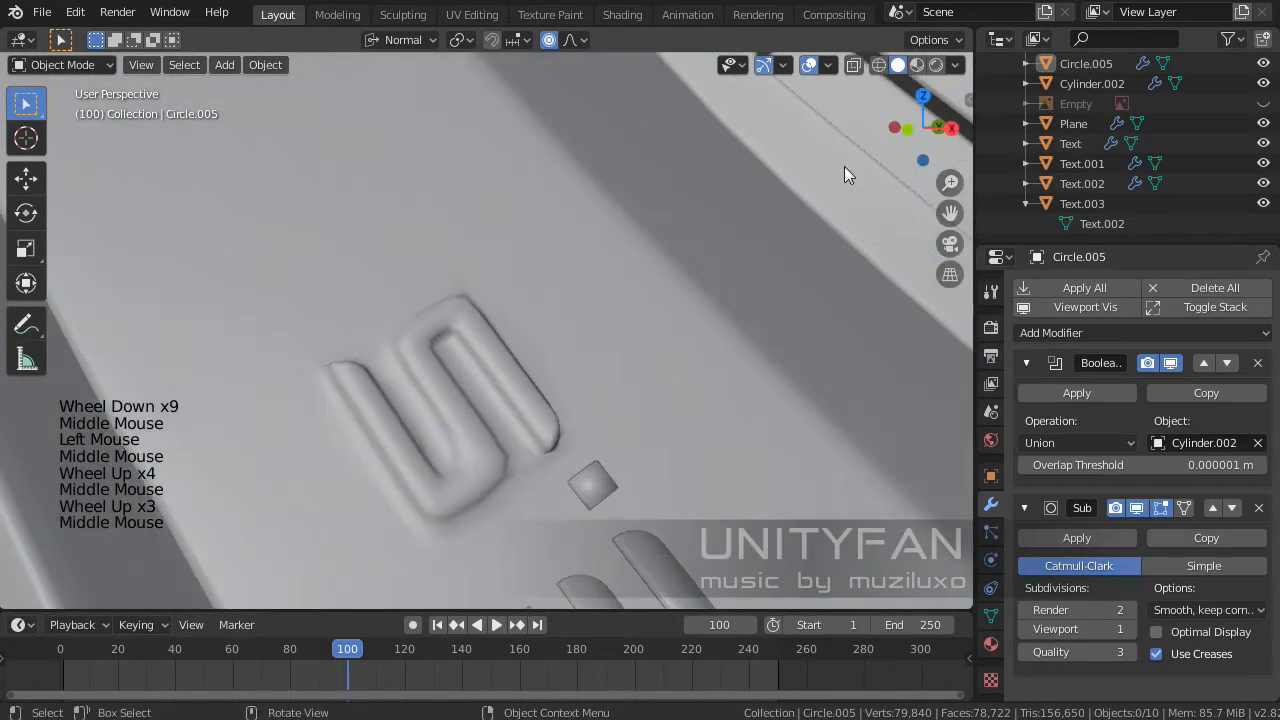
# - Switch the viewport to Material Preview shading and examine the raised digit on the wheel panel
pyautogui.click(916, 64)
pyautogui.scroll(-7, 597, 263)
pyautogui.moveTo(659, 320); pyautogui.dragTo(619, 319, button='middle')
pyautogui.scroll(4, 625, 402)
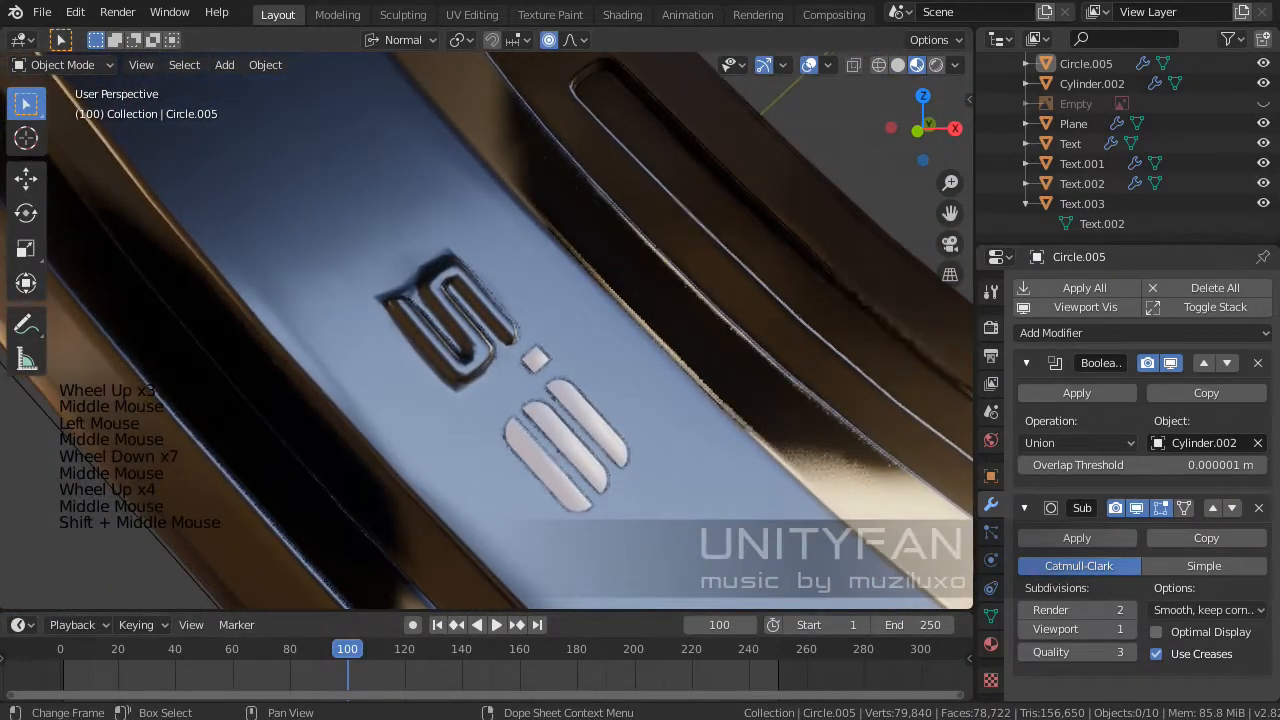
# - Switch to the reference photo R VOX50 CGP2.jpg and examine the raised lettering on the wheel rim
pyautogui.hotkey('alt', 'Tab')
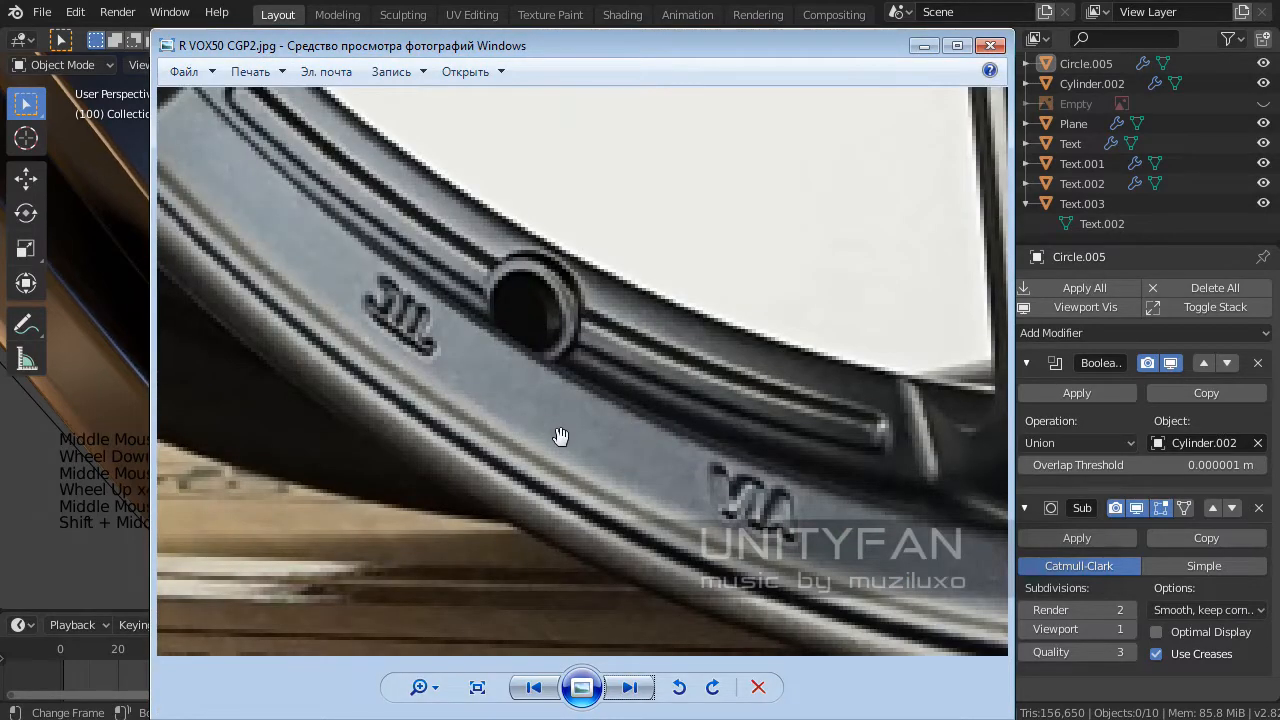
pyautogui.moveTo(717, 494); pyautogui.dragTo(583, 405)
pyautogui.scroll(3, 614, 480)
pyautogui.scroll(-2, 609, 440)
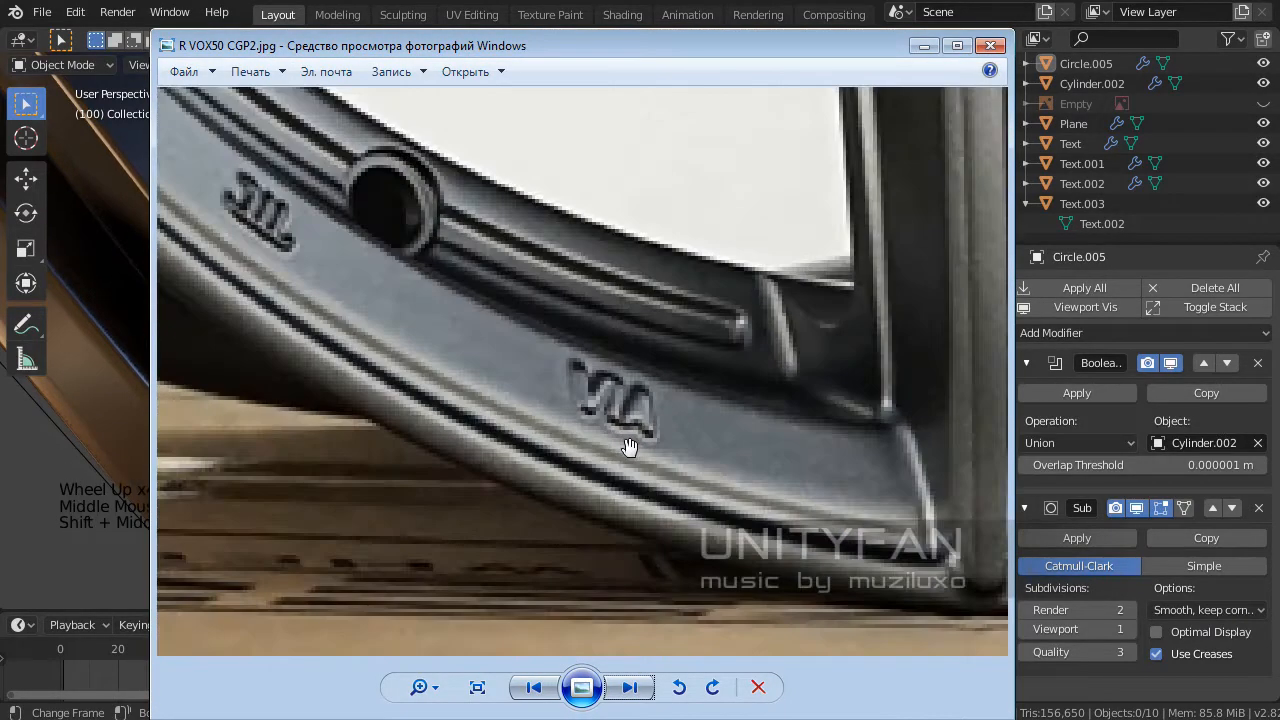
pyautogui.scroll(1, 629, 449)
pyautogui.scroll(-2, 629, 449)
pyautogui.moveTo(930, 126); pyautogui.dragTo(926, 168)
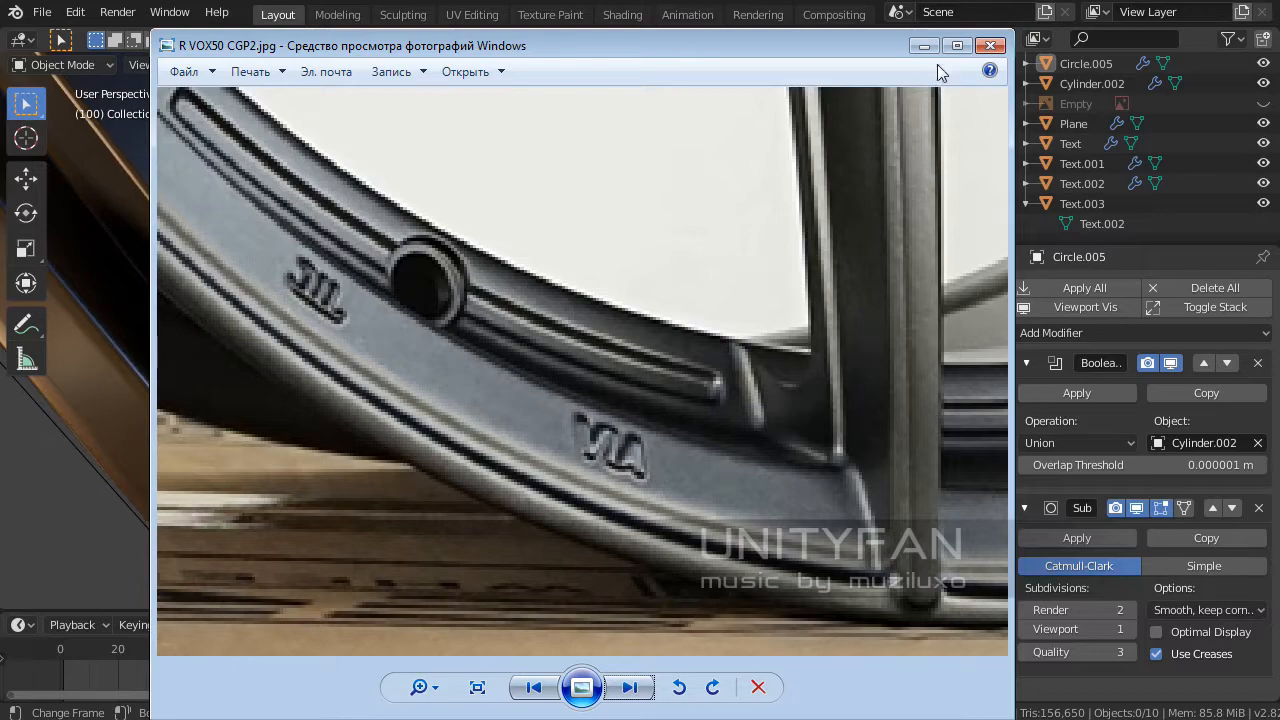
# - Switch back to Blender and view the whole row of lettering for comparison with the photo
pyautogui.hotkey('alt', 'Tab')
pyautogui.scroll(-6, 561, 348)
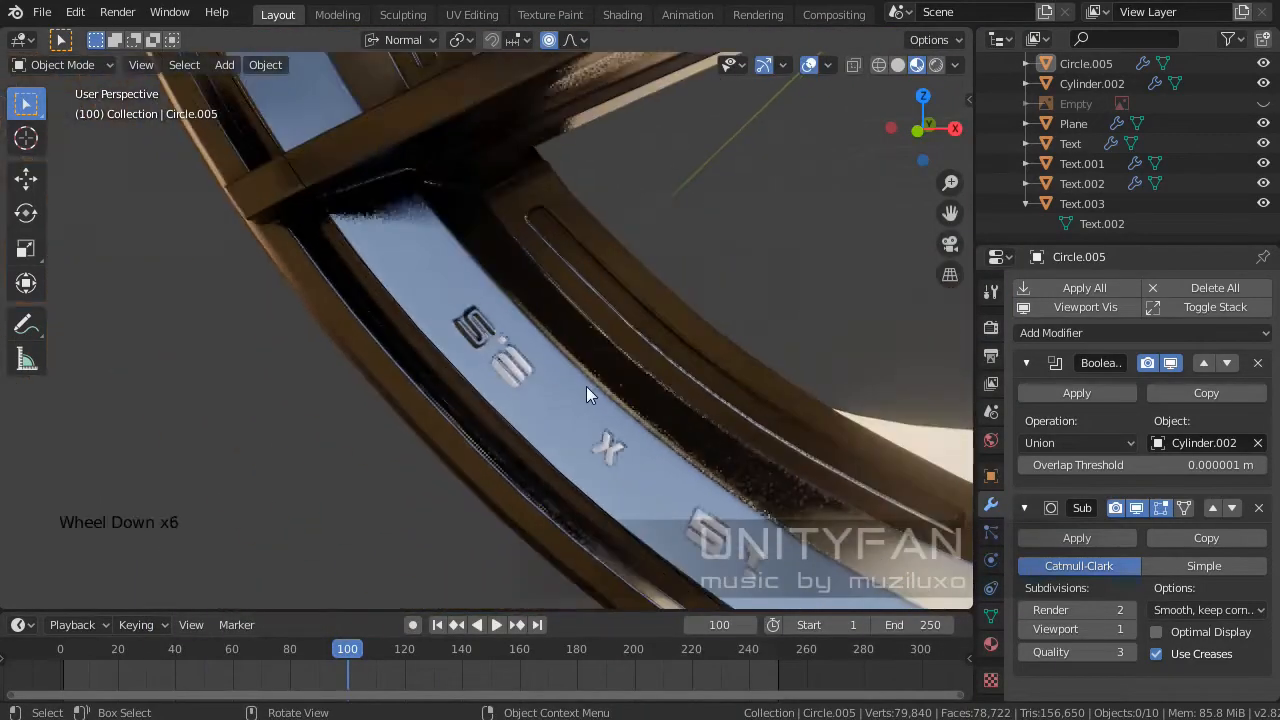
pyautogui.moveTo(586, 386); pyautogui.dragTo(480, 409, button='middle')
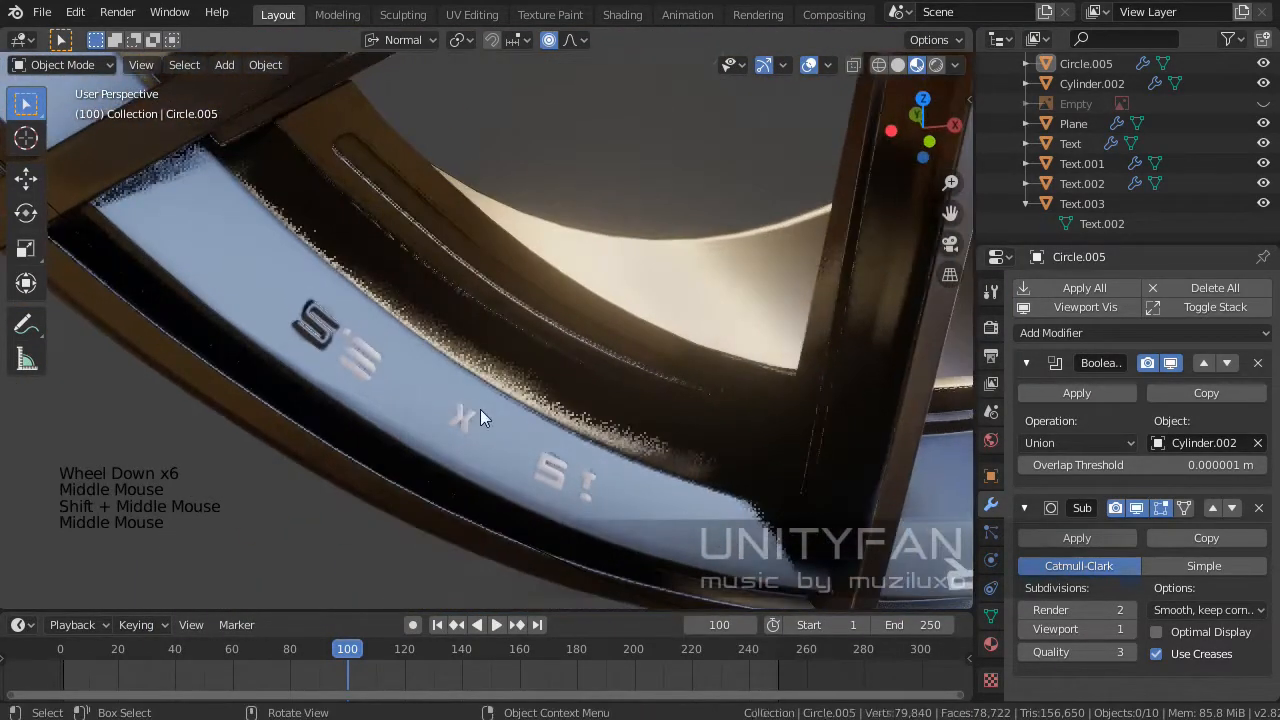
# - Set the viewport level of the wheel rim's Subdivision modifier to 2
pyautogui.scroll(2, 371, 400)
pyautogui.moveTo(371, 400); pyautogui.dragTo(453, 373, button='middle')
pyautogui.scroll(3, 474, 411)
pyautogui.scroll(2, 510, 365)
pyautogui.scroll(-1, 549, 353)
pyautogui.scroll(-3, 551, 369)
pyautogui.scroll(-3, 495, 394)
pyautogui.click(414, 278)
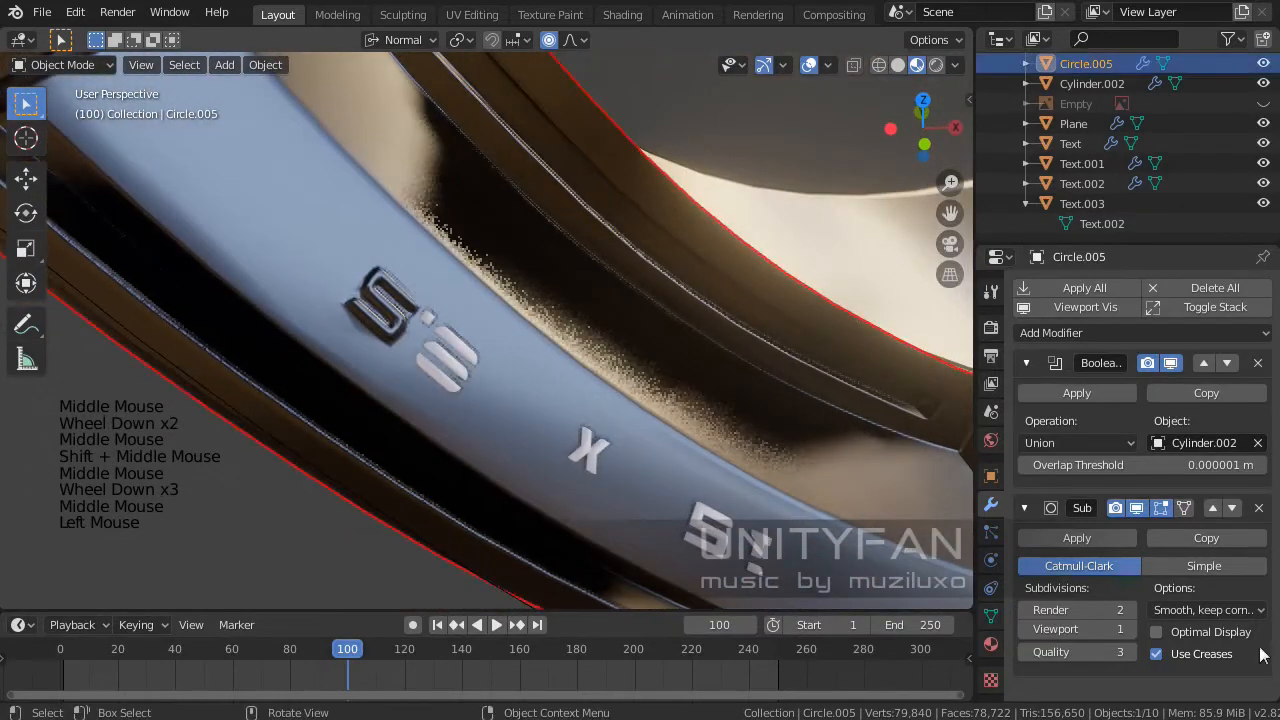
pyautogui.click(1130, 630)
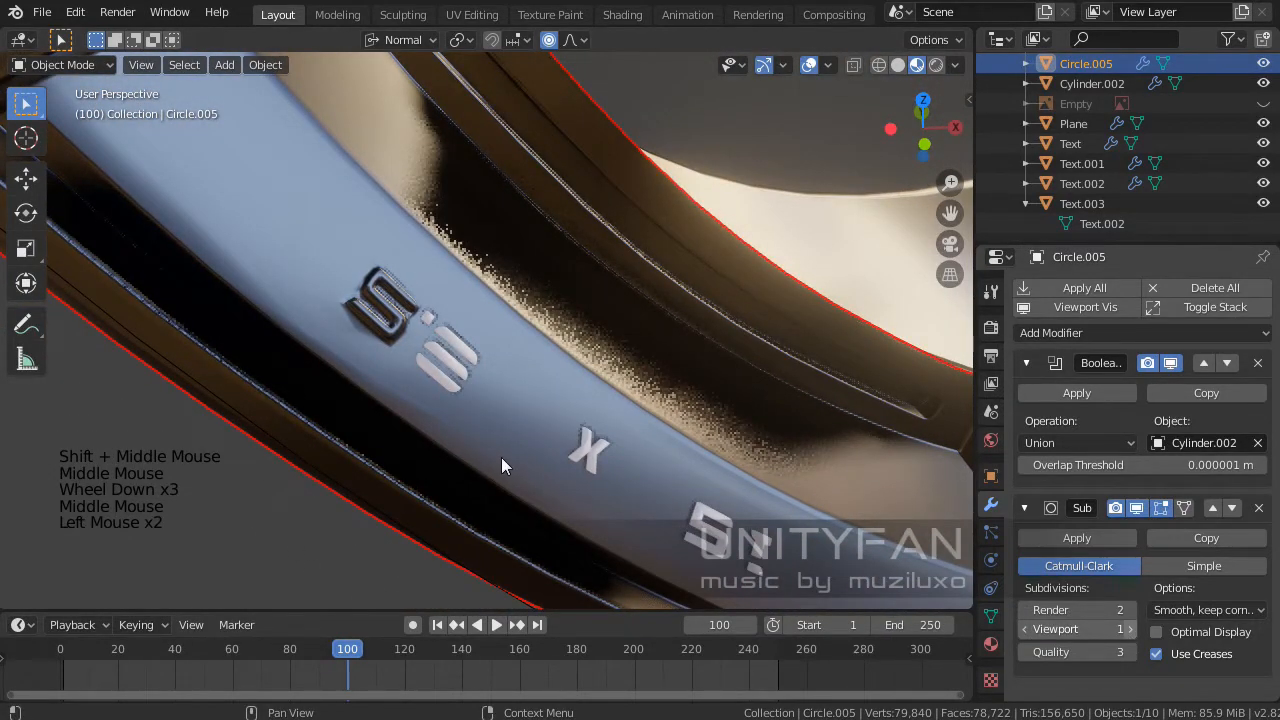
pyautogui.scroll(2, 502, 458)
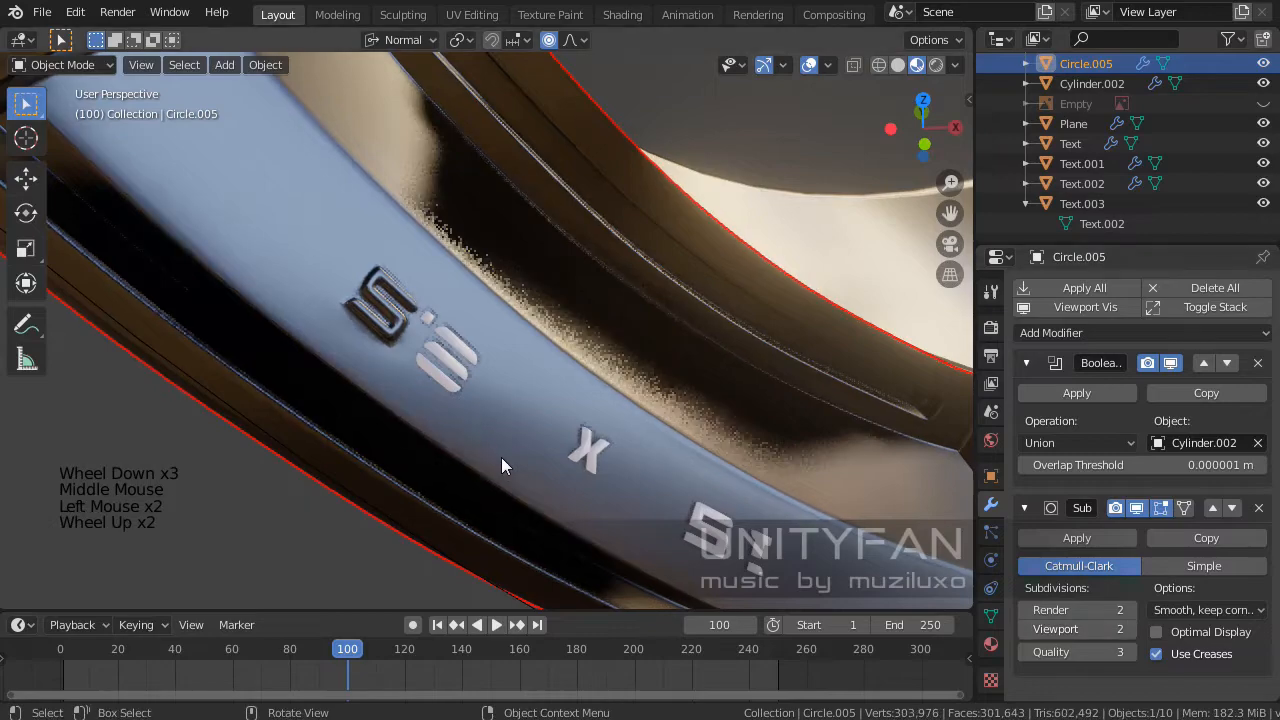
# - Examine the engraved size lettering on the rim's lip up close and the surrounding spokes
pyautogui.moveTo(470, 459); pyautogui.dragTo(432, 464, button='middle')
pyautogui.scroll(3, 552, 487)
pyautogui.scroll(-2, 529, 420)
pyautogui.scroll(-2, 377, 418)
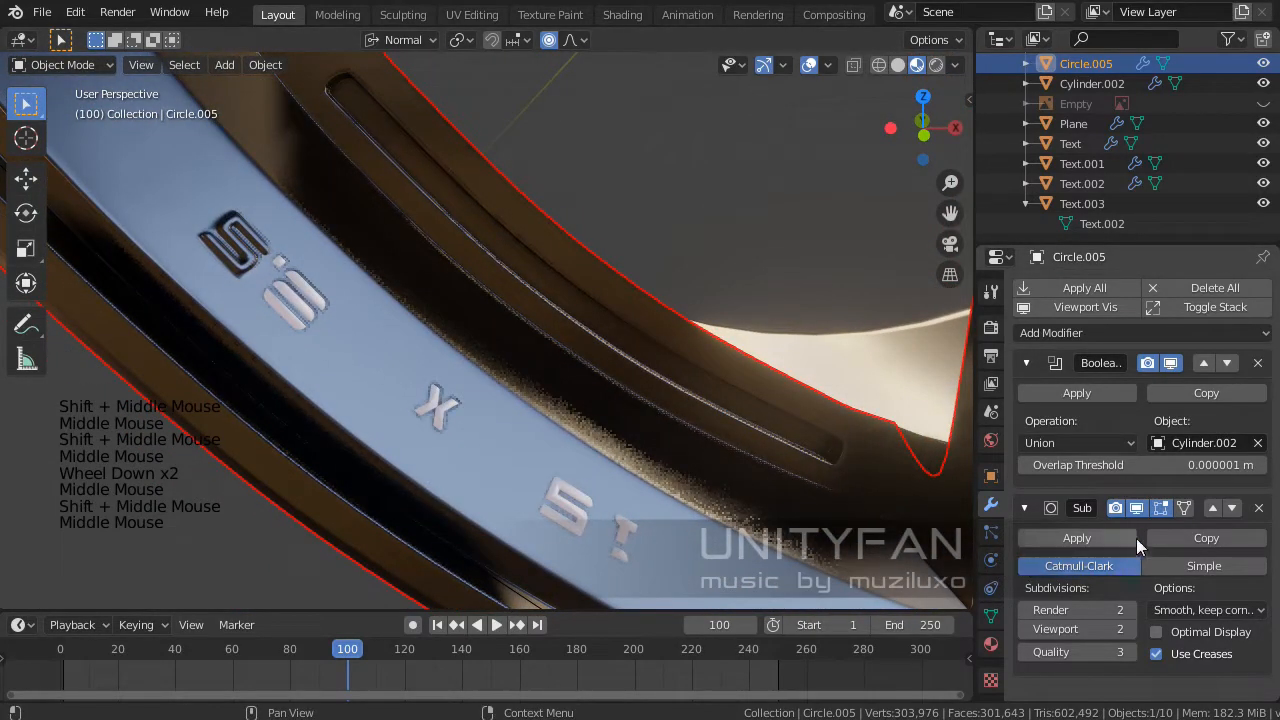
pyautogui.keyDown('shift'); pyautogui.moveTo(307, 320); pyautogui.dragTo(468, 377, button='middle'); pyautogui.keyUp('shift')
pyautogui.scroll(4, 468, 377)
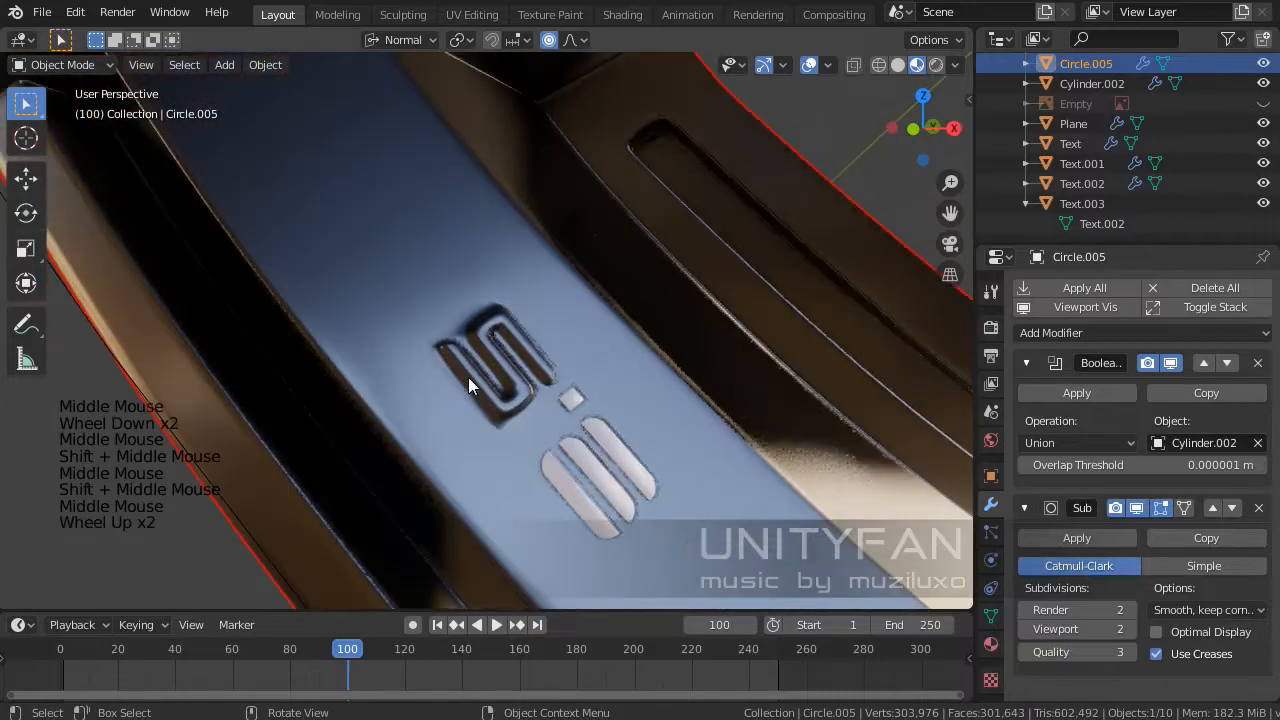
pyautogui.scroll(-2, 550, 420)
pyautogui.keyDown('shift'); pyautogui.moveTo(557, 425); pyautogui.dragTo(512, 417, button='middle'); pyautogui.keyUp('shift')
pyautogui.scroll(-2, 490, 402)
pyautogui.scroll(-2, 413, 436)
pyautogui.scroll(1, 417, 398)
pyautogui.scroll(4, 466, 379)
pyautogui.scroll(-7, 513, 425)
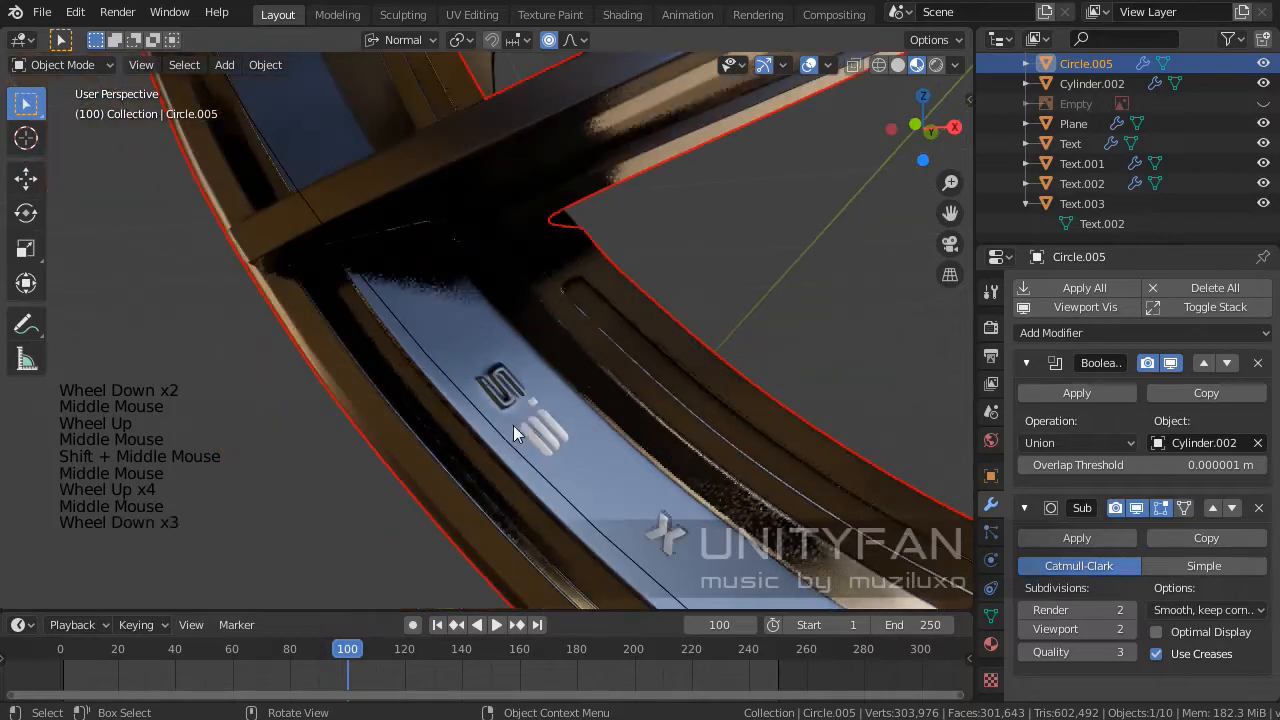
pyautogui.keyDown('shift'); pyautogui.moveTo(599, 421); pyautogui.dragTo(492, 480, button='middle'); pyautogui.keyUp('shift')
pyautogui.scroll(-4, 371, 366)
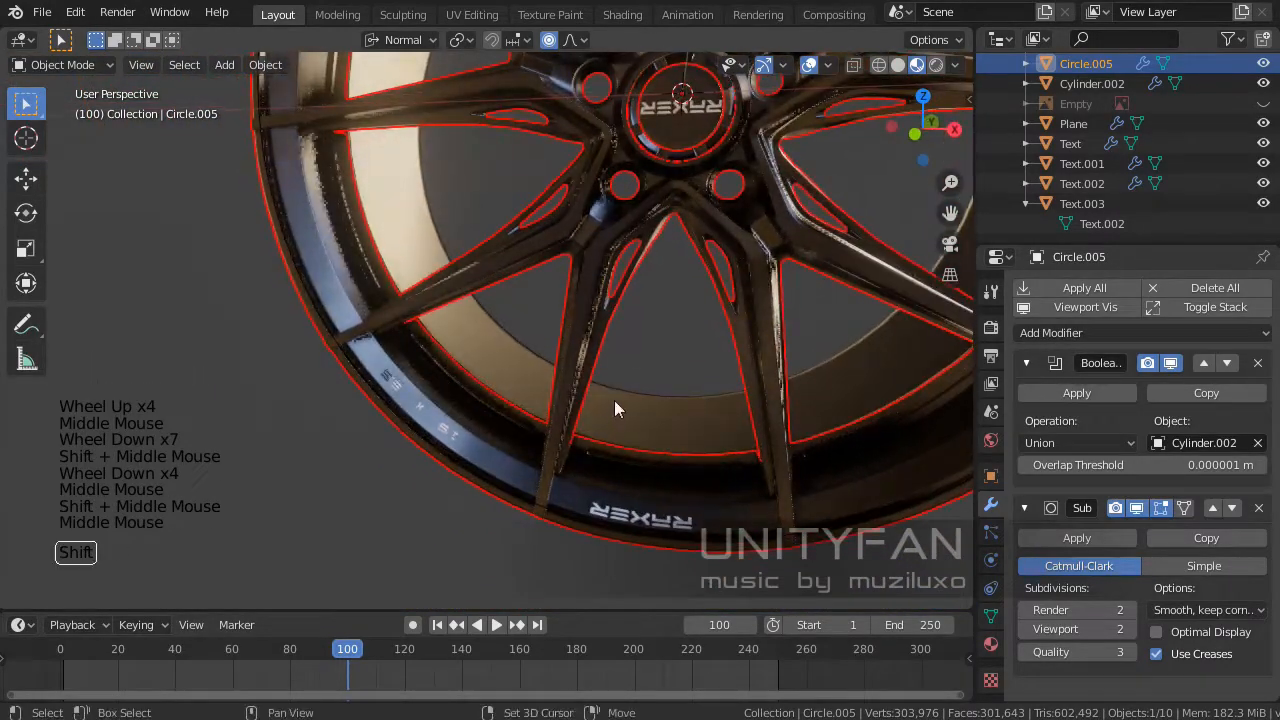
pyautogui.keyDown('shift'); pyautogui.moveTo(670, 372); pyautogui.dragTo(436, 473, button='middle'); pyautogui.keyUp('shift')
pyautogui.scroll(-2, 436, 473)
pyautogui.keyDown('shift'); pyautogui.moveTo(590, 350); pyautogui.dragTo(482, 471, button='middle'); pyautogui.keyUp('shift')
# - Switch the viewport to solid shading to inspect the rounded cylinder sitting on the rim's inner edge
pyautogui.scroll(4, 489, 386)
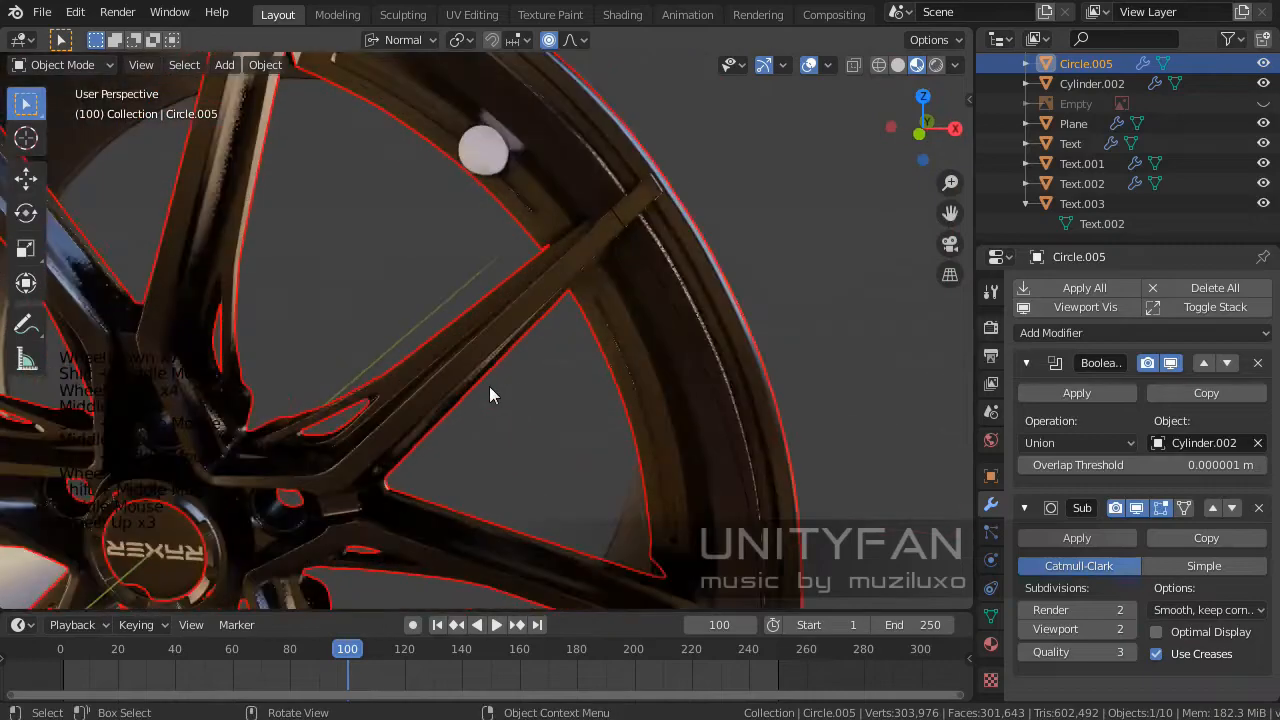
pyautogui.moveTo(489, 386)
pyautogui.mouseDown(button='middle')
pyautogui.moveTo(553, 343)
pyautogui.moveTo(425, 491)
pyautogui.moveTo(492, 433)
pyautogui.moveTo(429, 405)
pyautogui.moveTo(407, 463)
pyautogui.moveTo(453, 457)
pyautogui.moveTo(457, 310)
pyautogui.moveTo(478, 384)
pyautogui.mouseUp(button='middle')
pyautogui.scroll(2, 492, 433)
pyautogui.click(434, 386)
pyautogui.click(421, 400)
pyautogui.scroll(1, 468, 347)
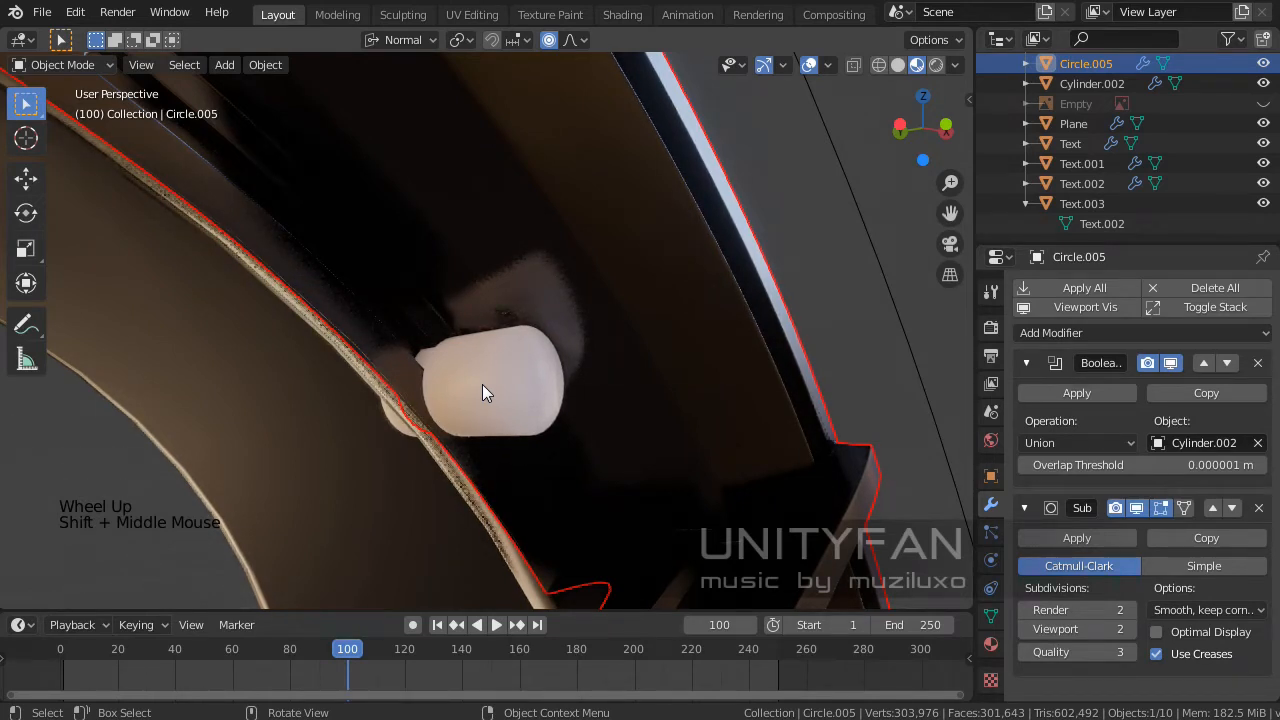
pyautogui.click(672, 404)
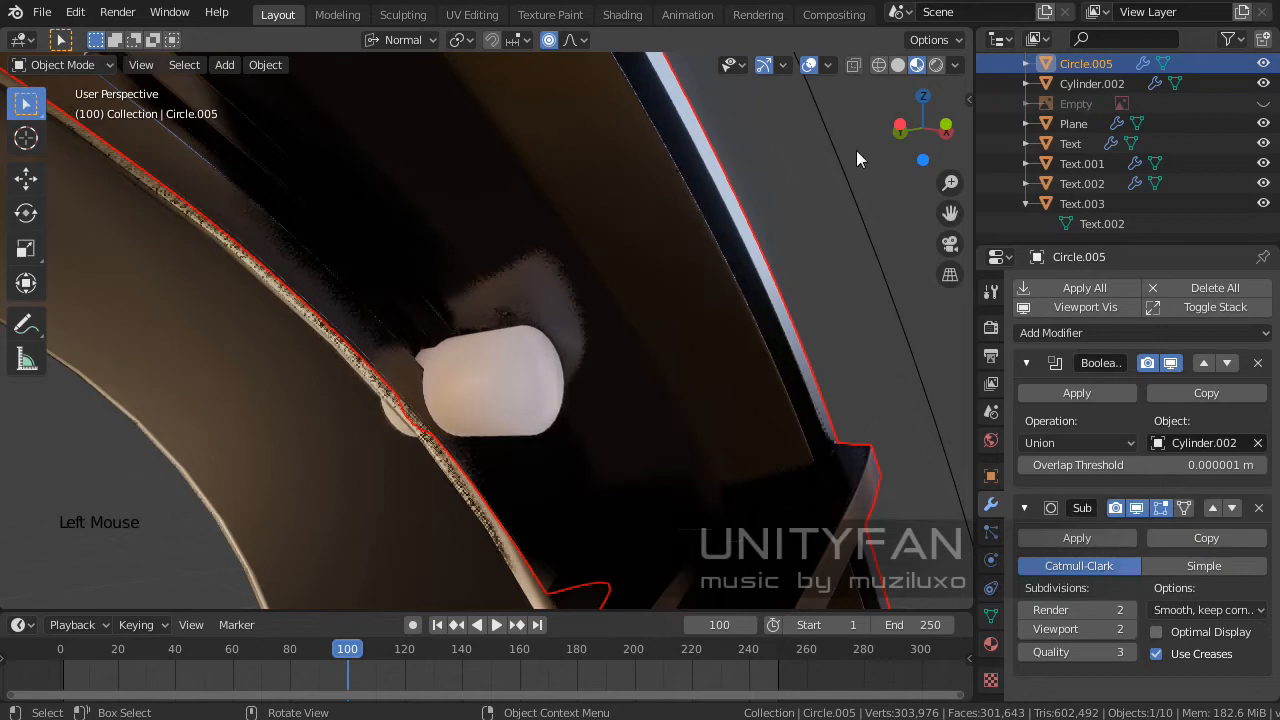
pyautogui.click(897, 64)
# - Select the rounded cylinder that crosses the rim's inner edge
pyautogui.keyDown('shift'); pyautogui.moveTo(696, 373); pyautogui.dragTo(453, 337, button='middle'); pyautogui.keyUp('shift')
pyautogui.press('KP_Decimal')
pyautogui.scroll(4, 580, 291)
pyautogui.scroll(4, 601, 315)
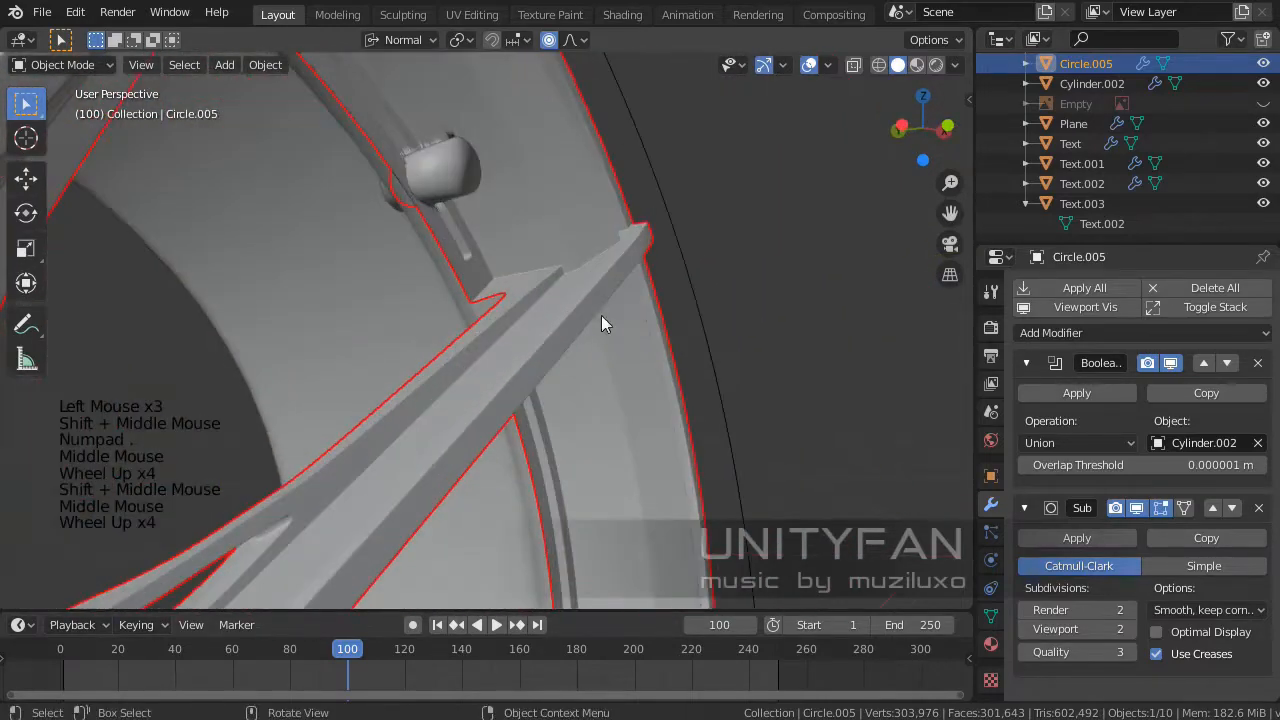
pyautogui.keyDown('shift'); pyautogui.moveTo(601, 315); pyautogui.dragTo(541, 320, button='middle'); pyautogui.keyUp('shift')
pyautogui.scroll(5, 541, 320)
pyautogui.moveTo(628, 437); pyautogui.dragTo(514, 349, button='middle')
pyautogui.click(508, 342)
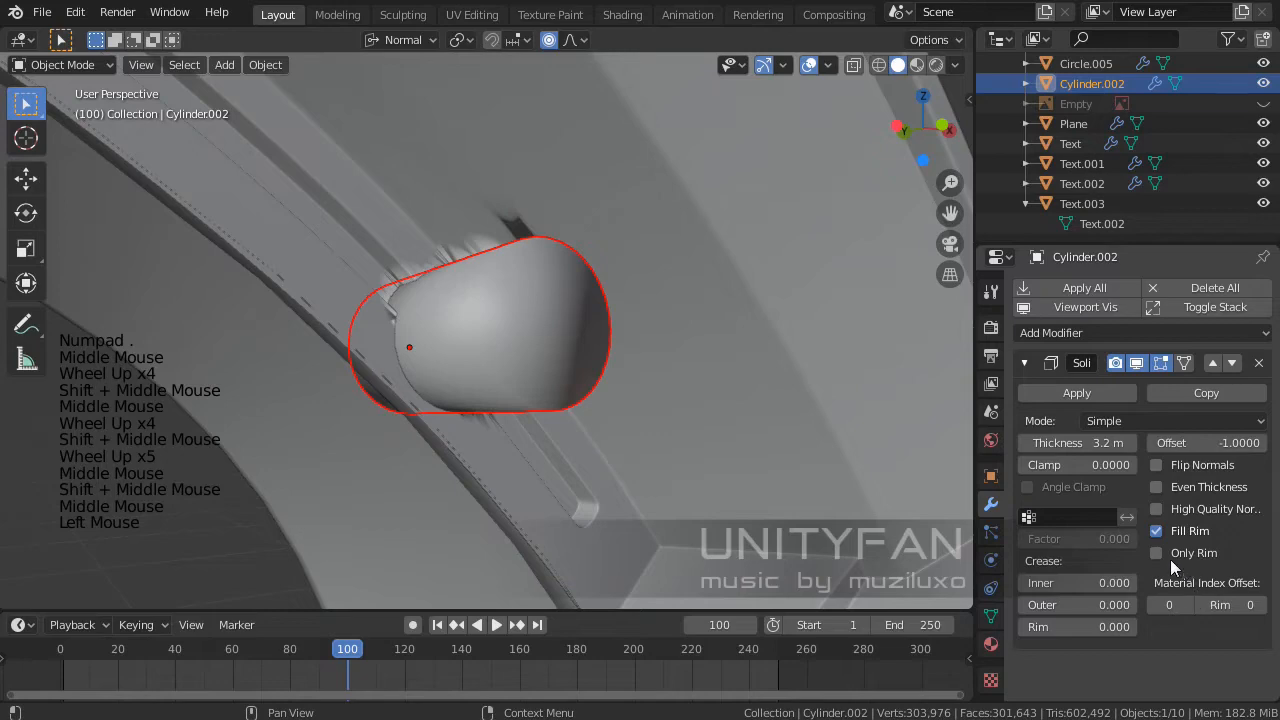
# - Remove the Solidify modifier from the selected cylinder
pyautogui.moveTo(778, 420); pyautogui.dragTo(527, 384, button='middle')
pyautogui.scroll(2, 664, 434)
pyautogui.scroll(3, 308, 355)
pyautogui.moveTo(308, 348); pyautogui.dragTo(480, 318, button='middle')
pyautogui.scroll(4, 406, 387)
pyautogui.scroll(-8, 406, 387)
pyautogui.scroll(-4, 407, 387)
pyautogui.scroll(3, 539, 349)
pyautogui.click(1261, 364)
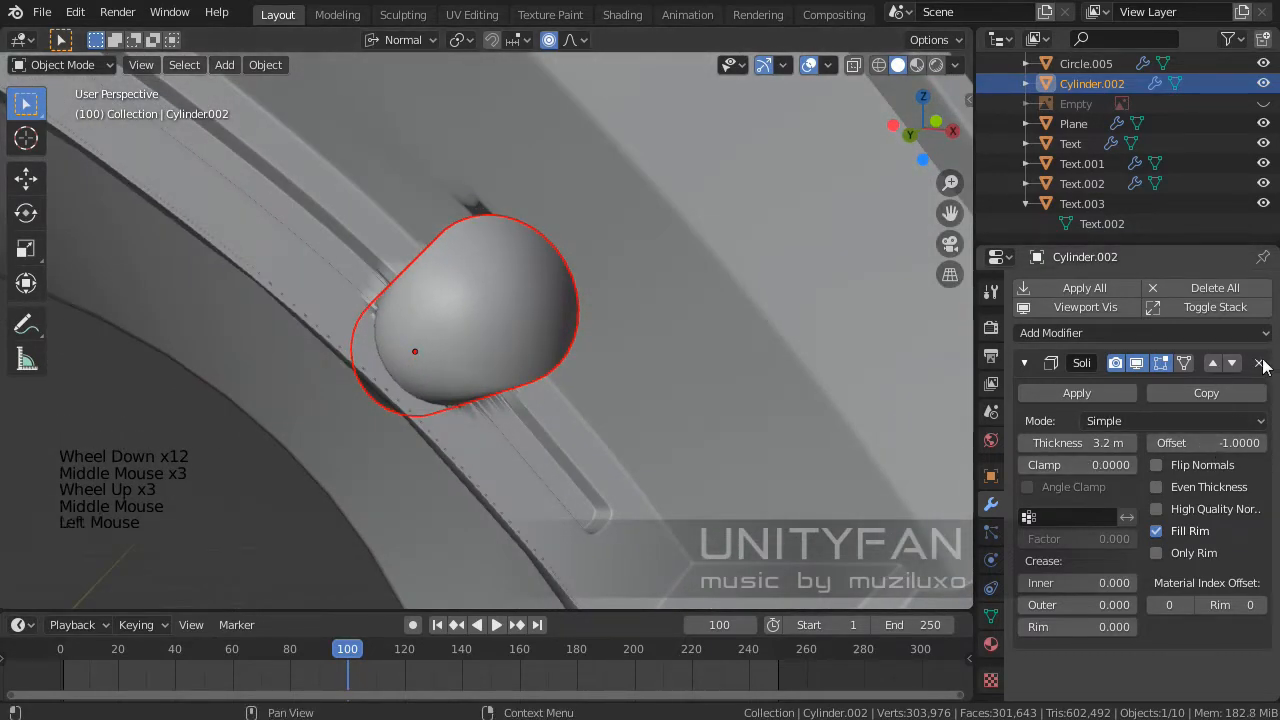
pyautogui.click(1260, 364)
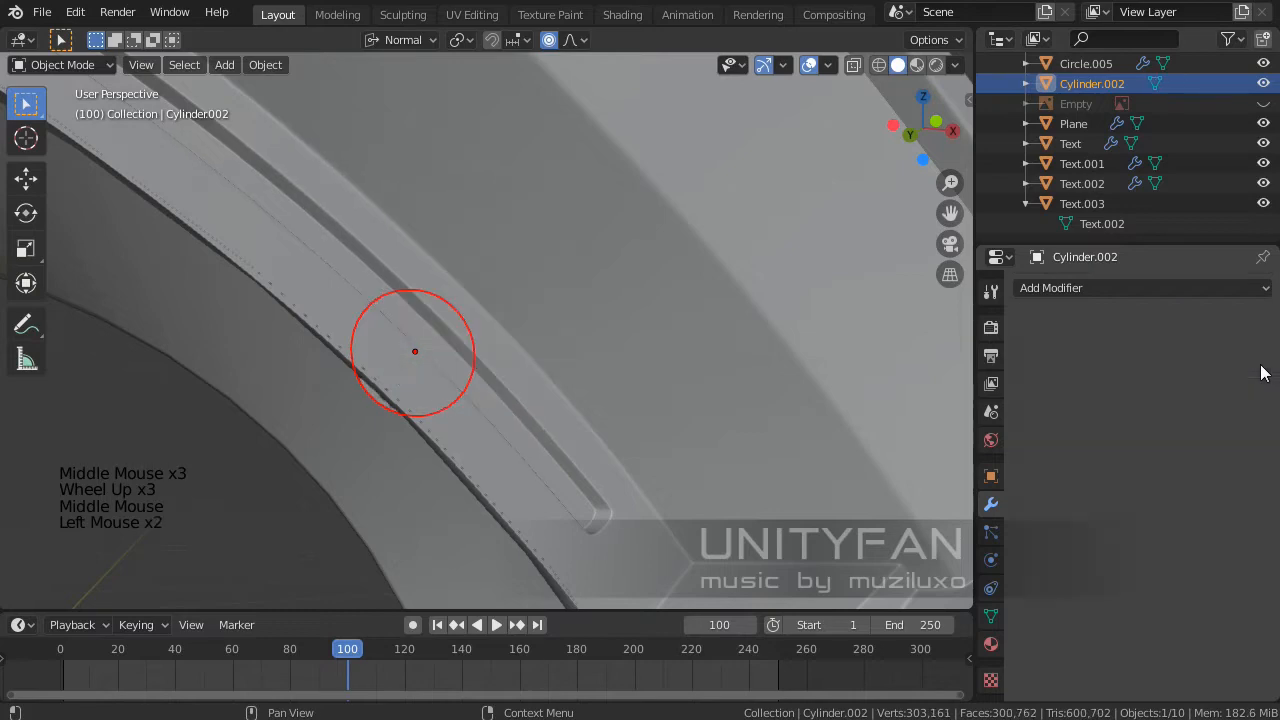
# - Enter Edit Mode on the flat circular Cylinder.002 mesh and select its face in face select mode
pyautogui.moveTo(900, 416); pyautogui.dragTo(749, 440, button='middle')
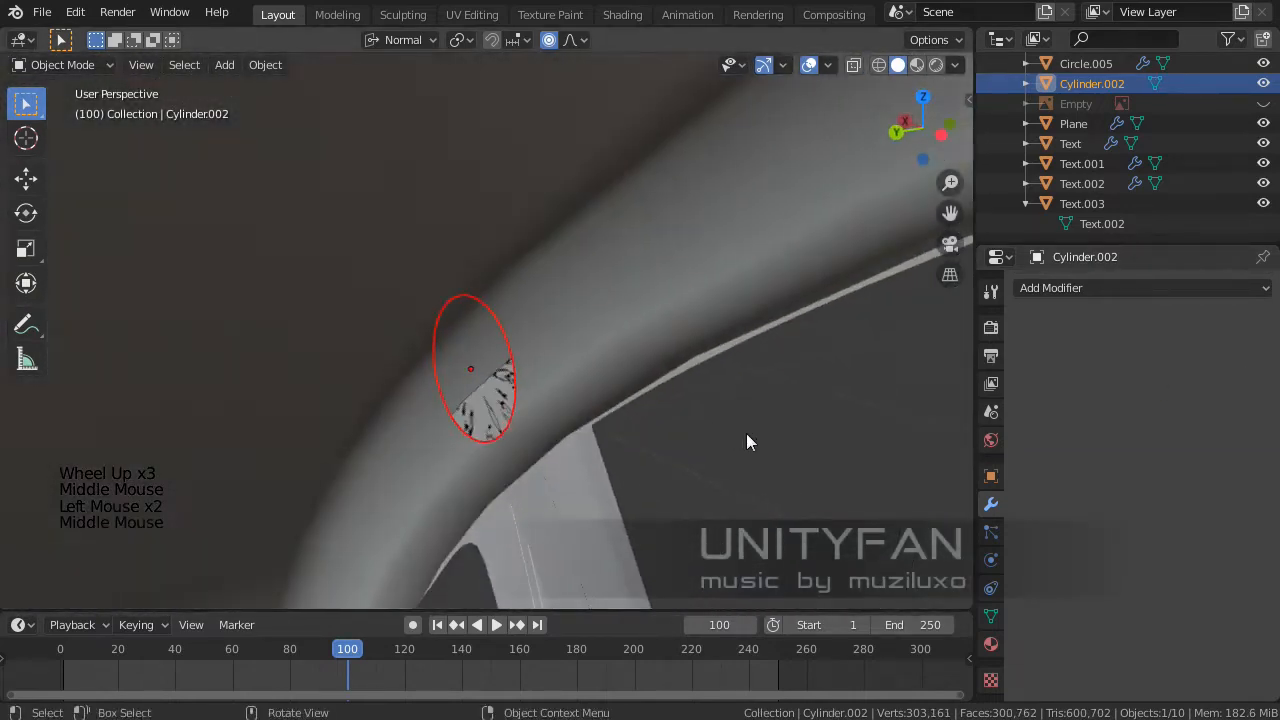
pyautogui.scroll(3, 670, 424)
pyautogui.moveTo(670, 424); pyautogui.dragTo(541, 404, button='middle')
pyautogui.scroll(1, 598, 410)
pyautogui.scroll(-3, 578, 405)
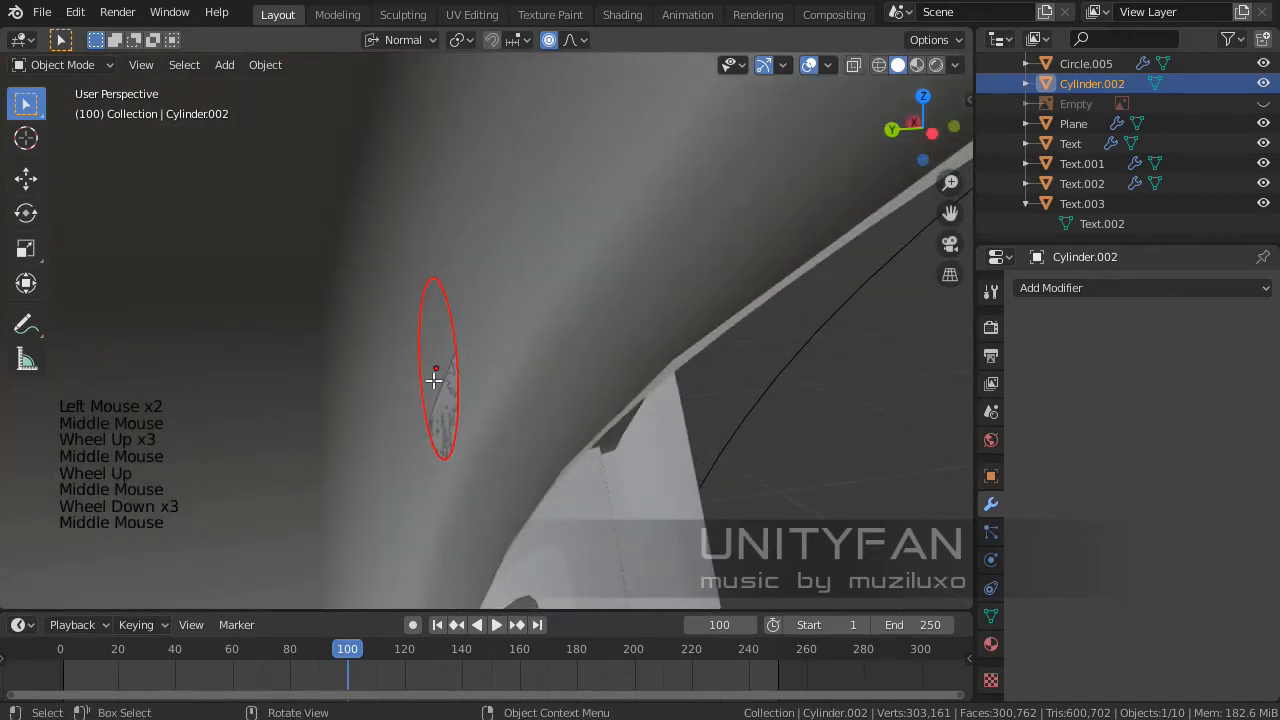
pyautogui.press('Tab')
pyautogui.scroll(5, 432, 380)
pyautogui.scroll(-2, 430, 380)
pyautogui.moveTo(430, 380); pyautogui.dragTo(416, 341, button='middle')
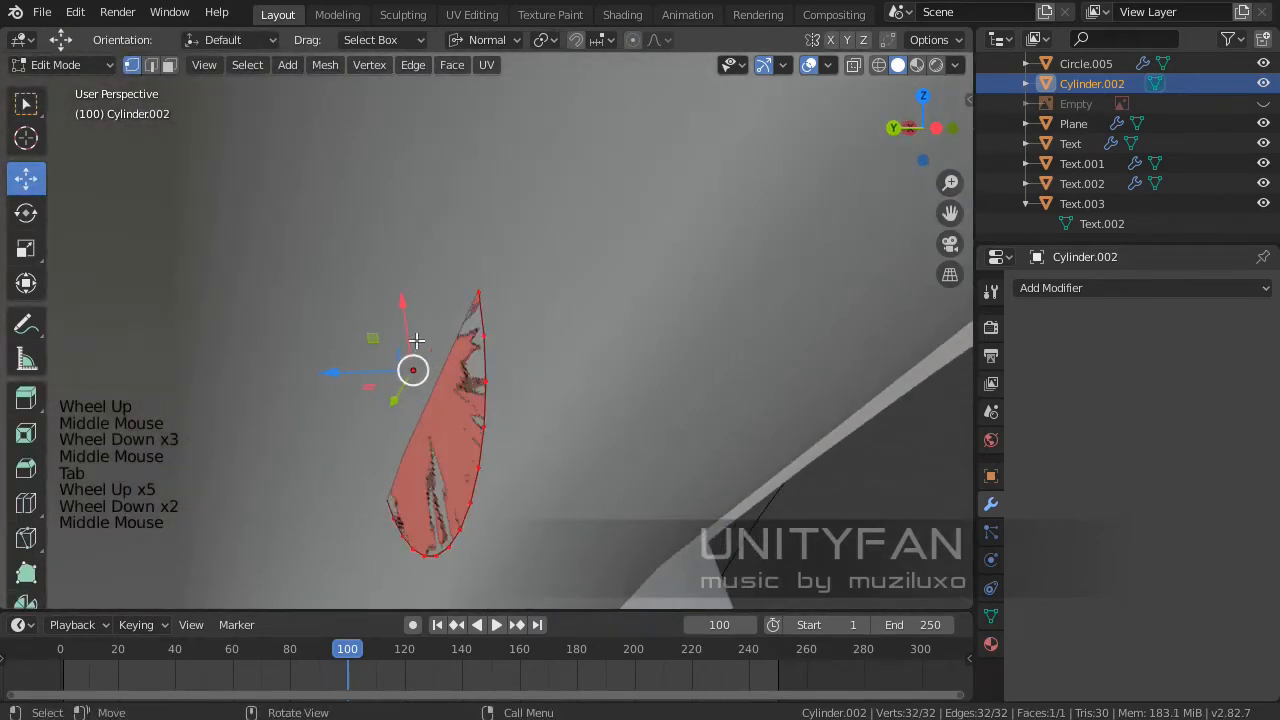
pyautogui.click(168, 75)
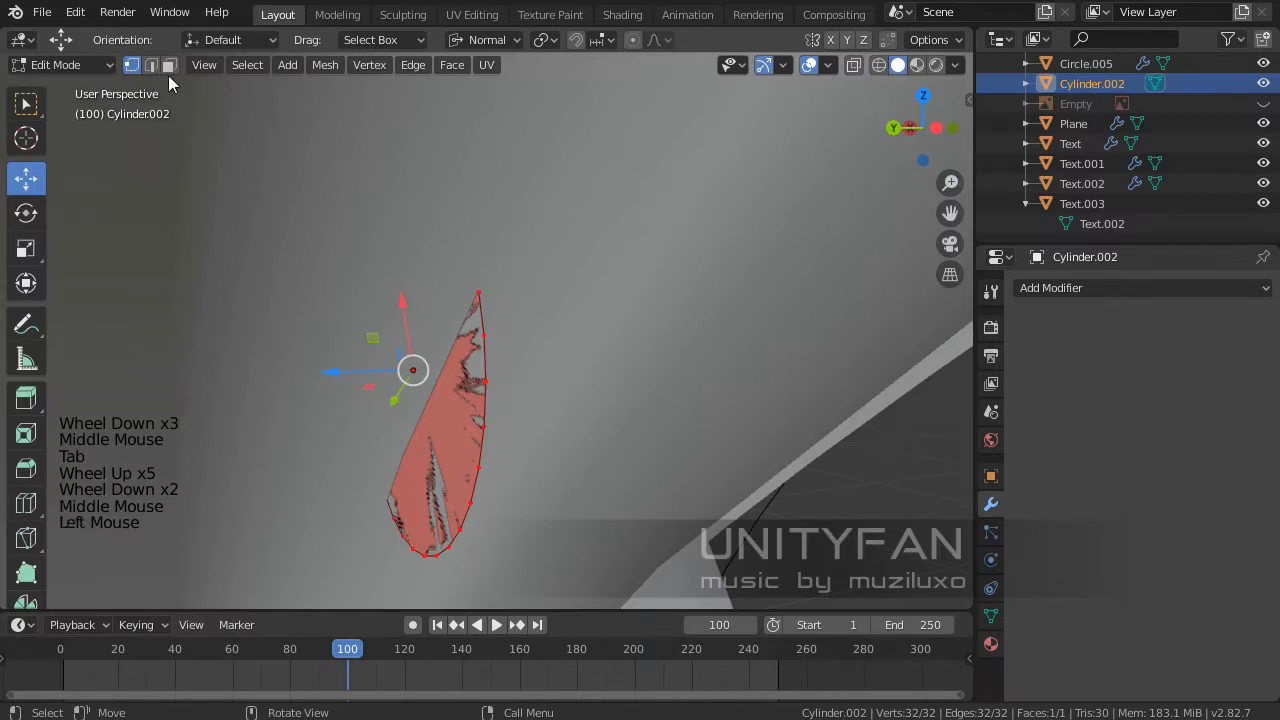
pyautogui.moveTo(479, 412)
pyautogui.mouseDown(button='middle')
pyautogui.moveTo(403, 431)
pyautogui.moveTo(457, 423)
pyautogui.mouseUp(button='middle')
pyautogui.click(448, 426)
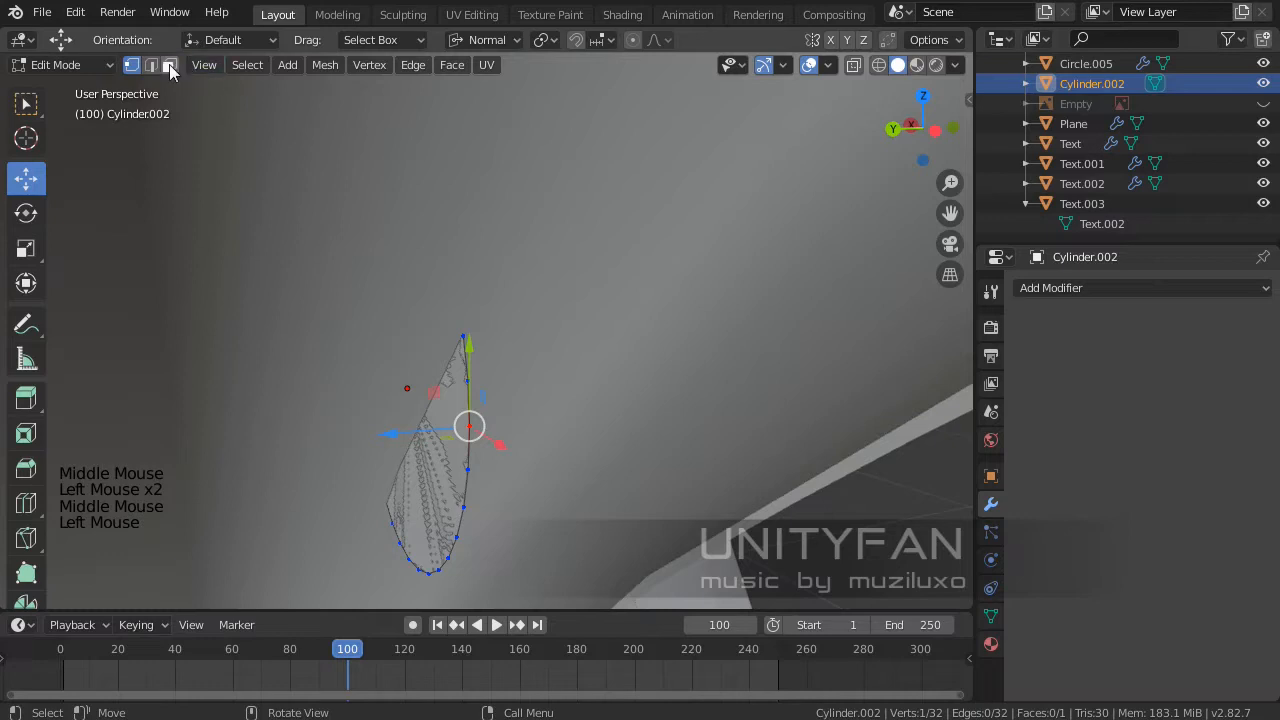
pyautogui.click(413, 402)
pyautogui.scroll(-2, 413, 402)
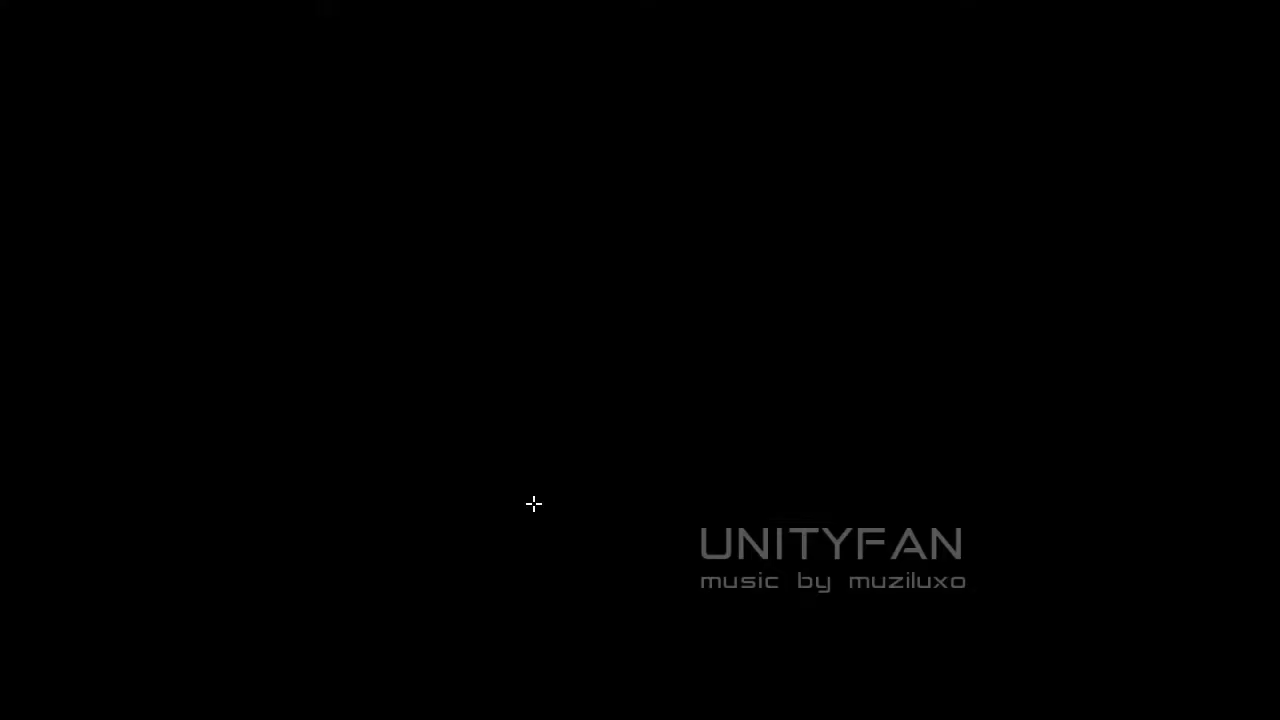
# - Open Windows Task Manager, check the running applications' status, and switch back to Blender
pyautogui.hotkey('ctrl', 'shift', 'Escape')
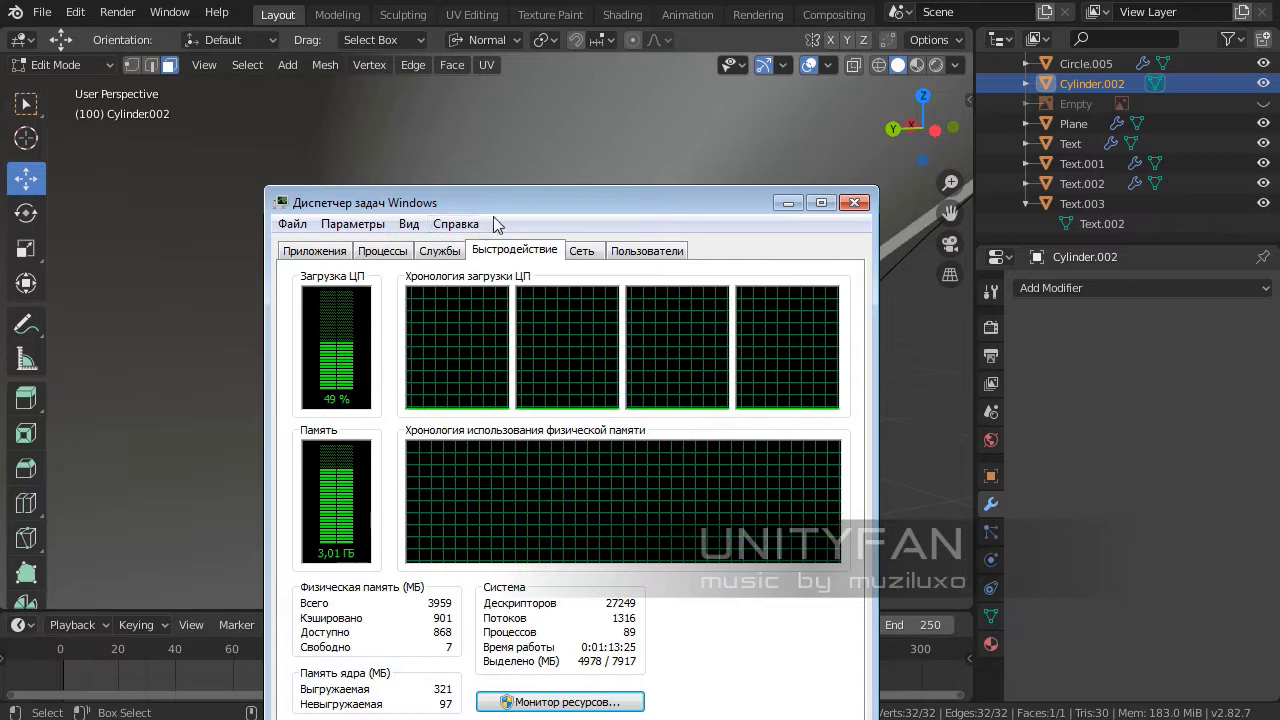
pyautogui.moveTo(516, 210); pyautogui.dragTo(577, 133)
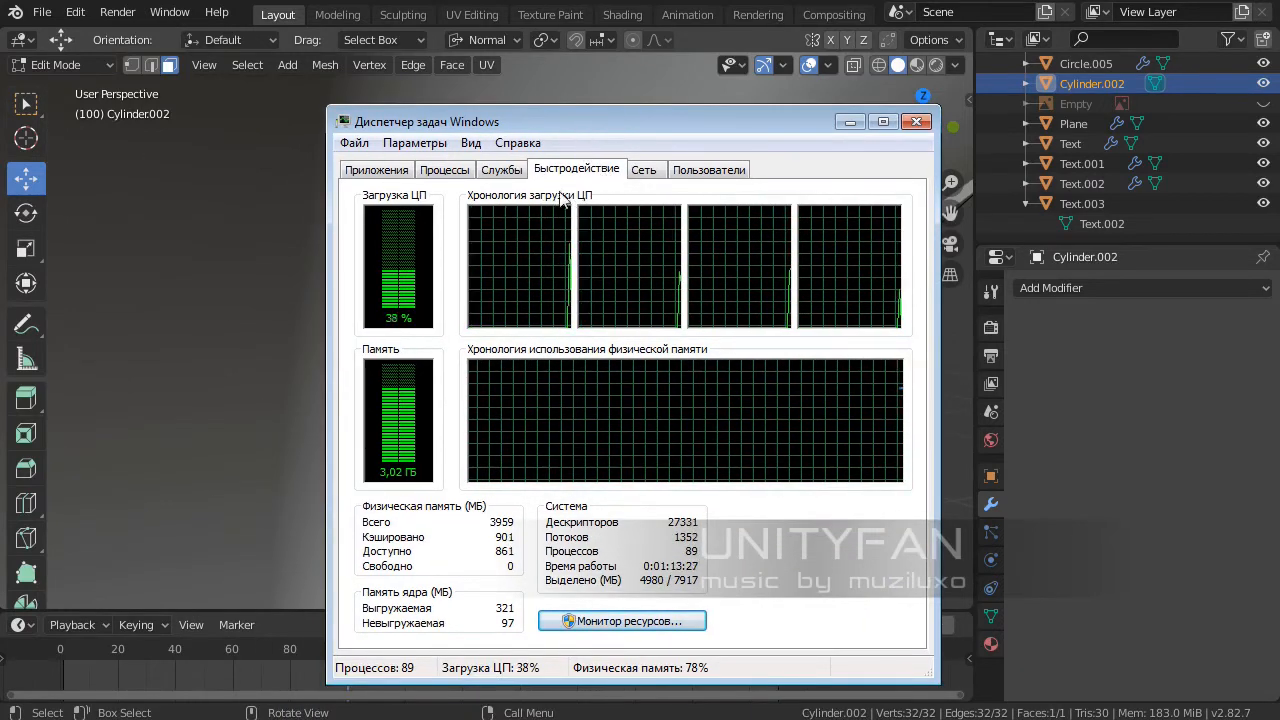
pyautogui.click(505, 175)
pyautogui.click(452, 178)
pyautogui.click(394, 176)
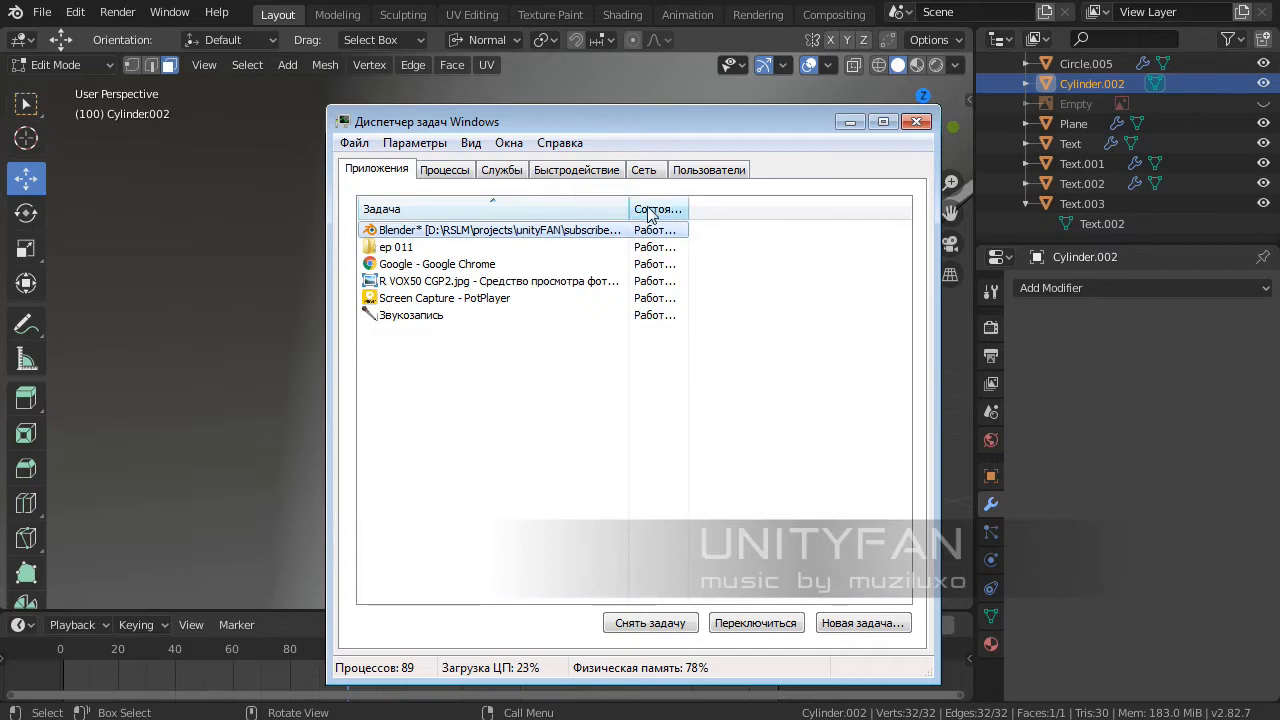
pyautogui.moveTo(688, 205); pyautogui.dragTo(778, 205)
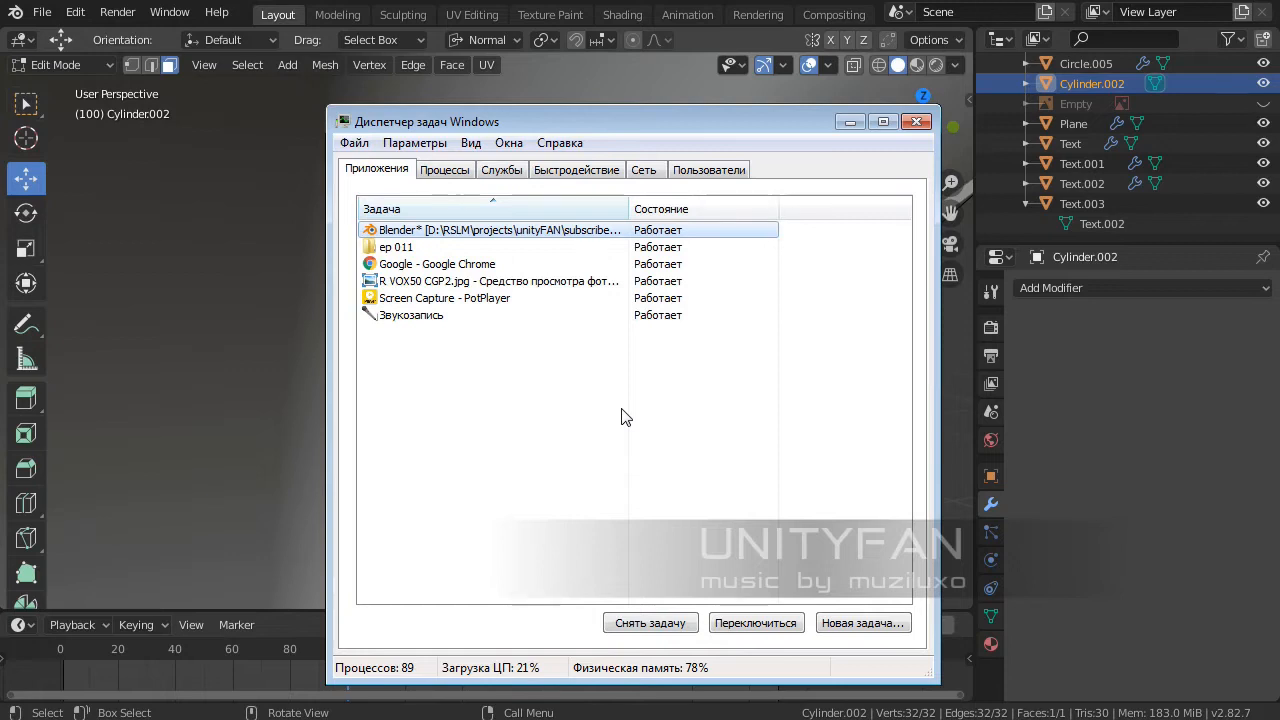
pyautogui.moveTo(660, 126); pyautogui.dragTo(642, 126)
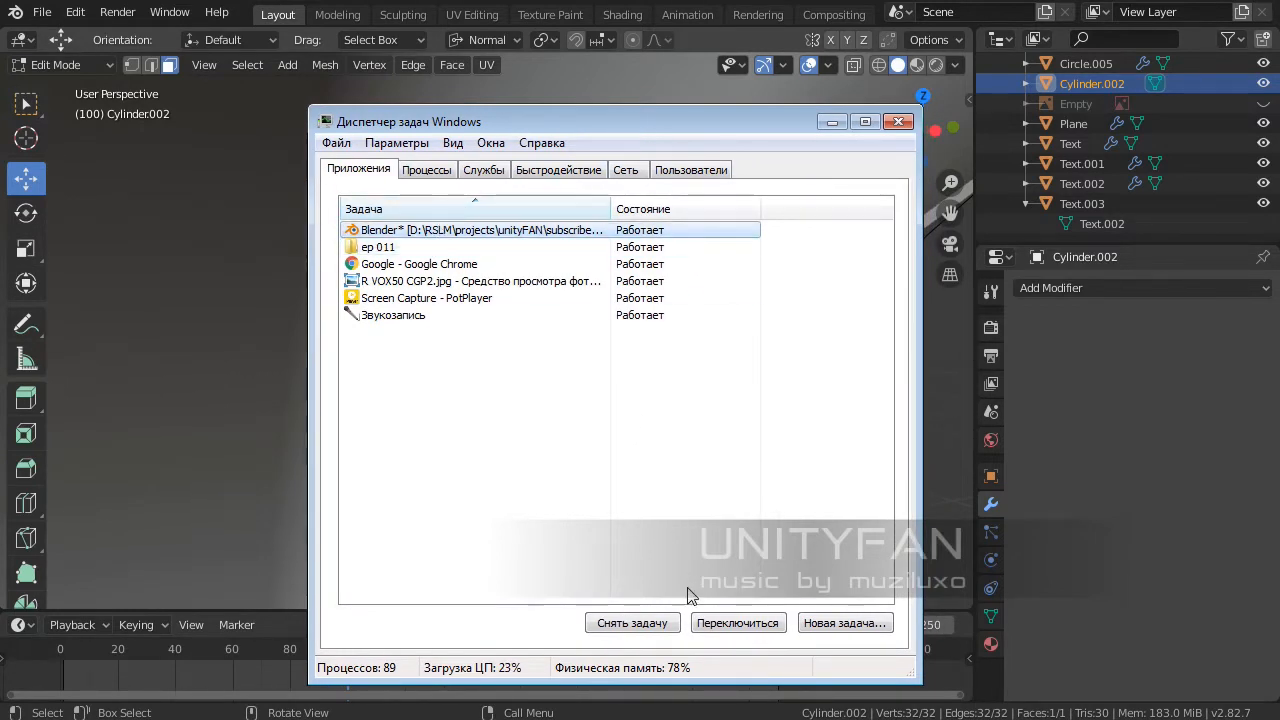
pyautogui.doubleClick(491, 229)
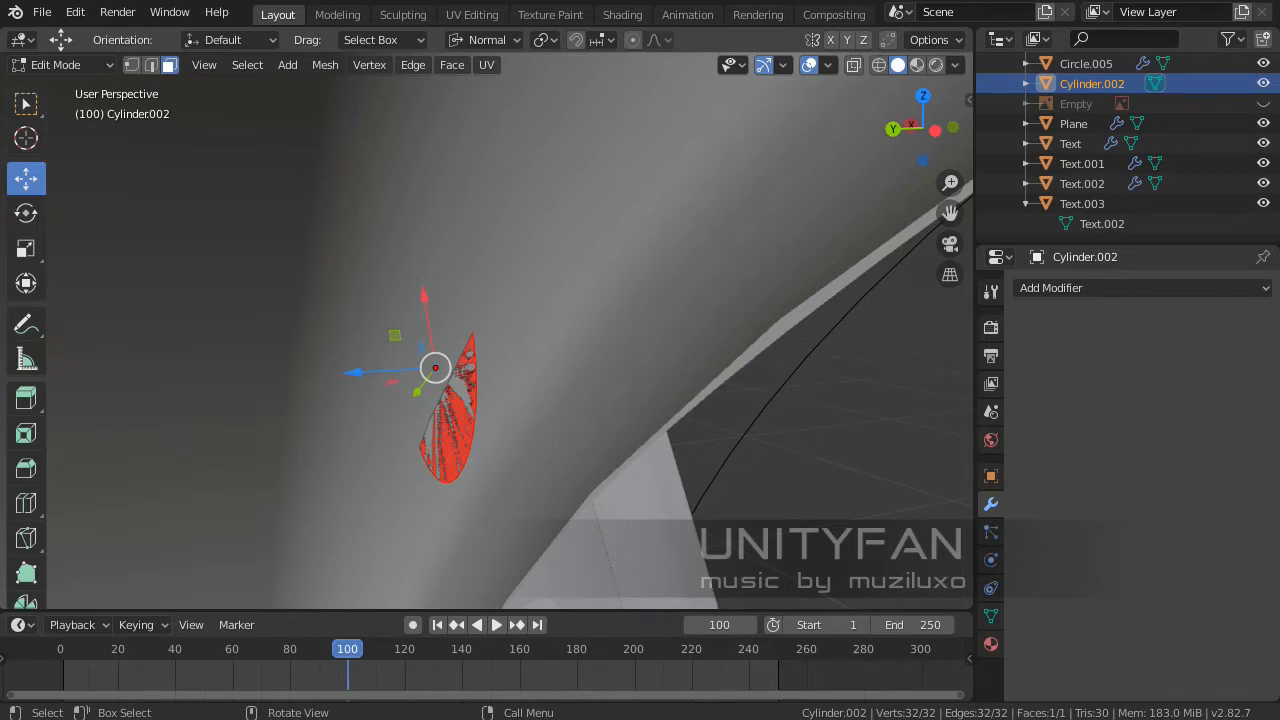
# - Try to end the Blender task from Windows Task Manager, and cancel closing the file
pyautogui.hotkey('ctrl', 'shift', 'Escape')
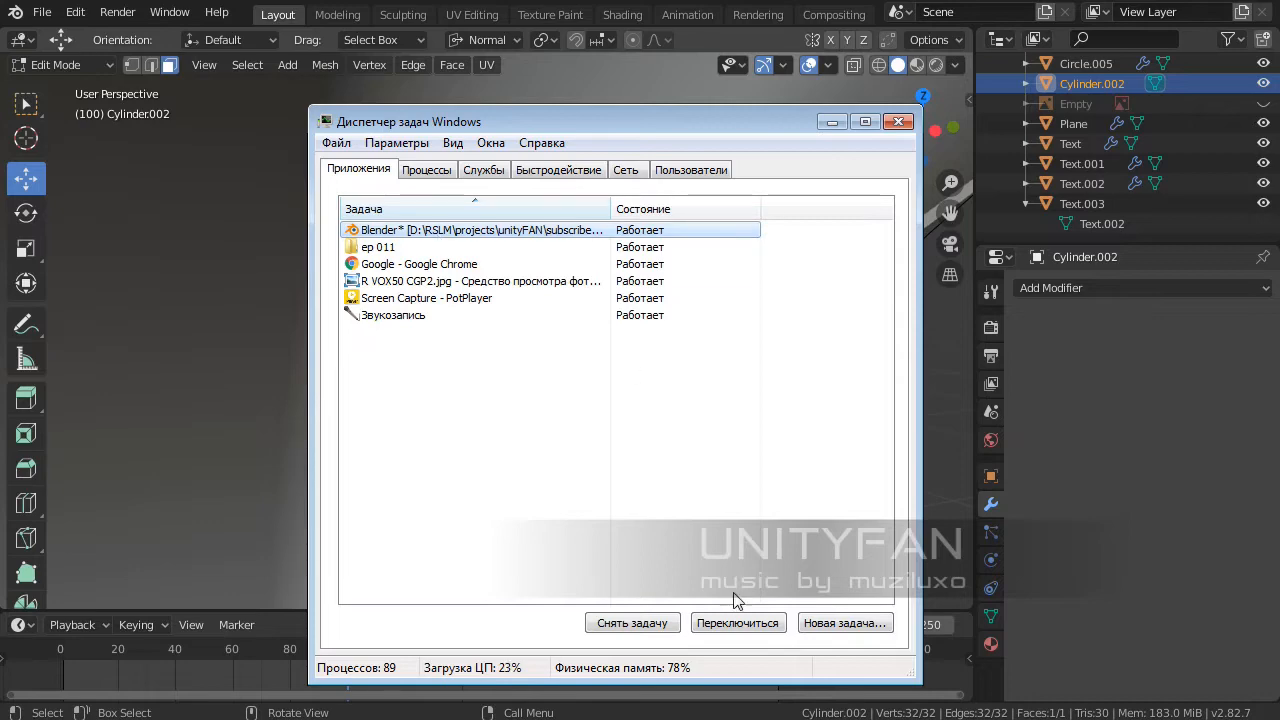
pyautogui.moveTo(661, 128); pyautogui.dragTo(648, 152)
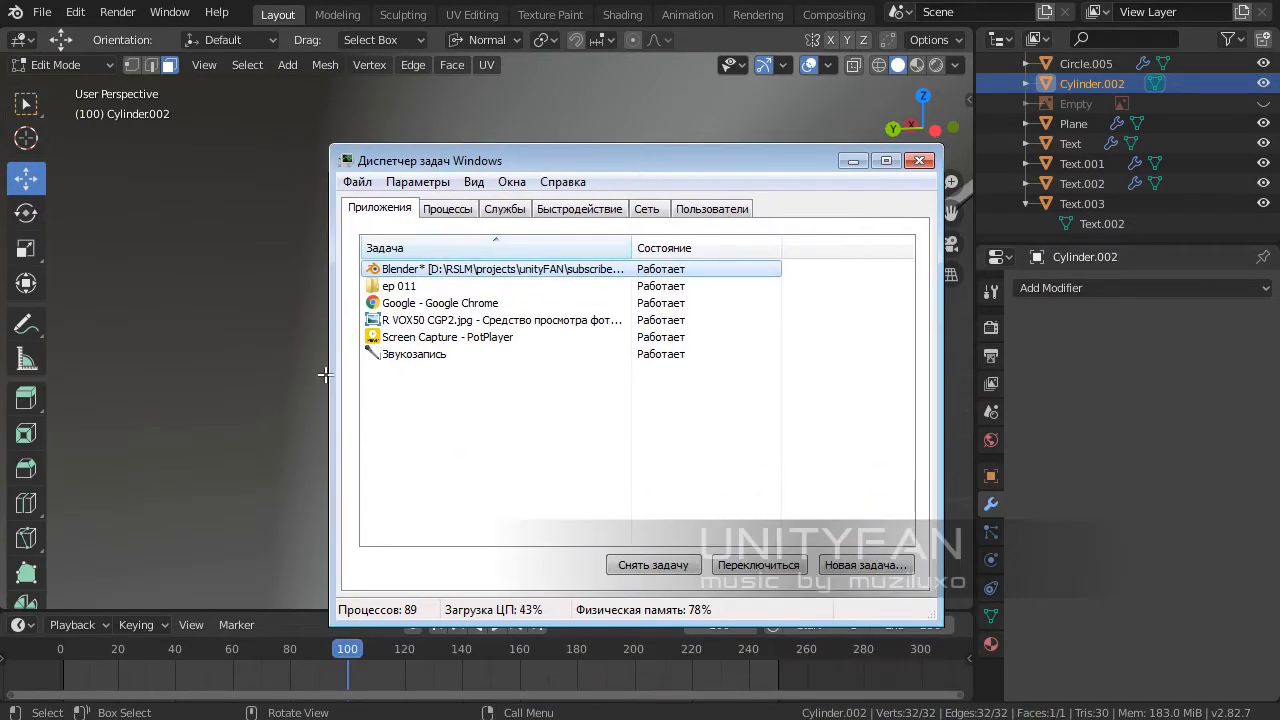
pyautogui.moveTo(329, 374); pyautogui.dragTo(490, 390)
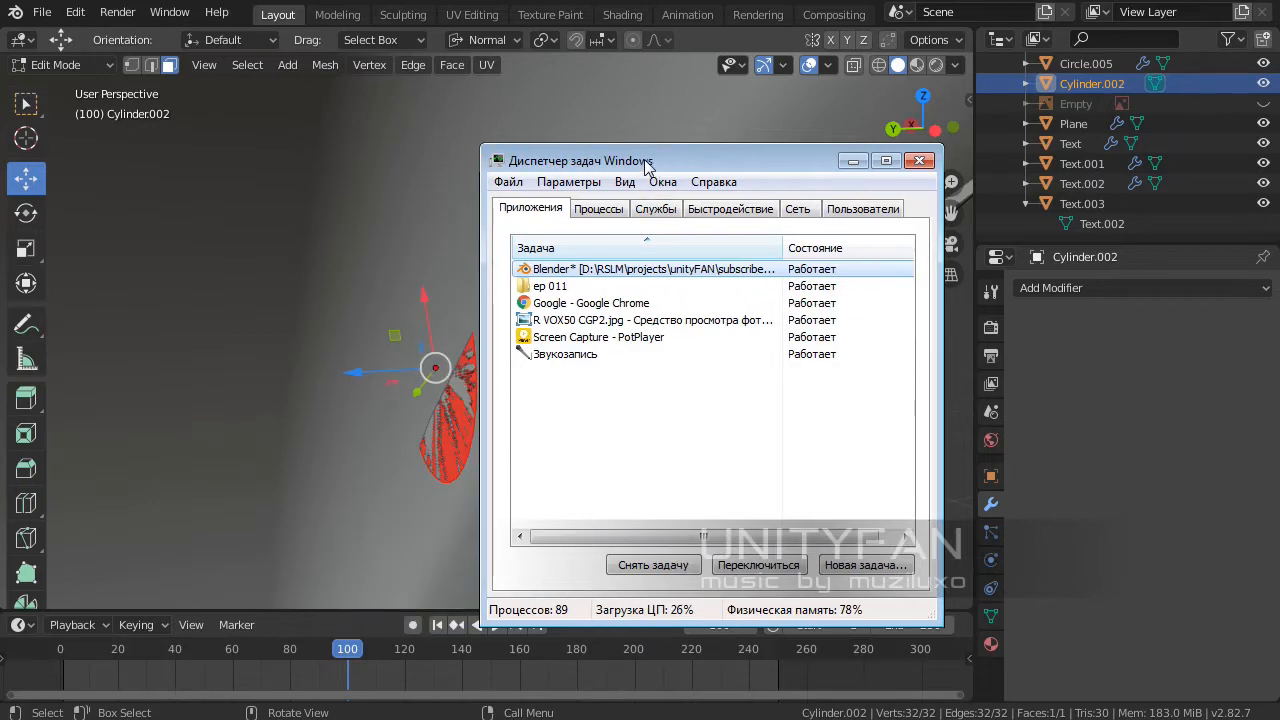
pyautogui.moveTo(655, 160); pyautogui.dragTo(703, 134)
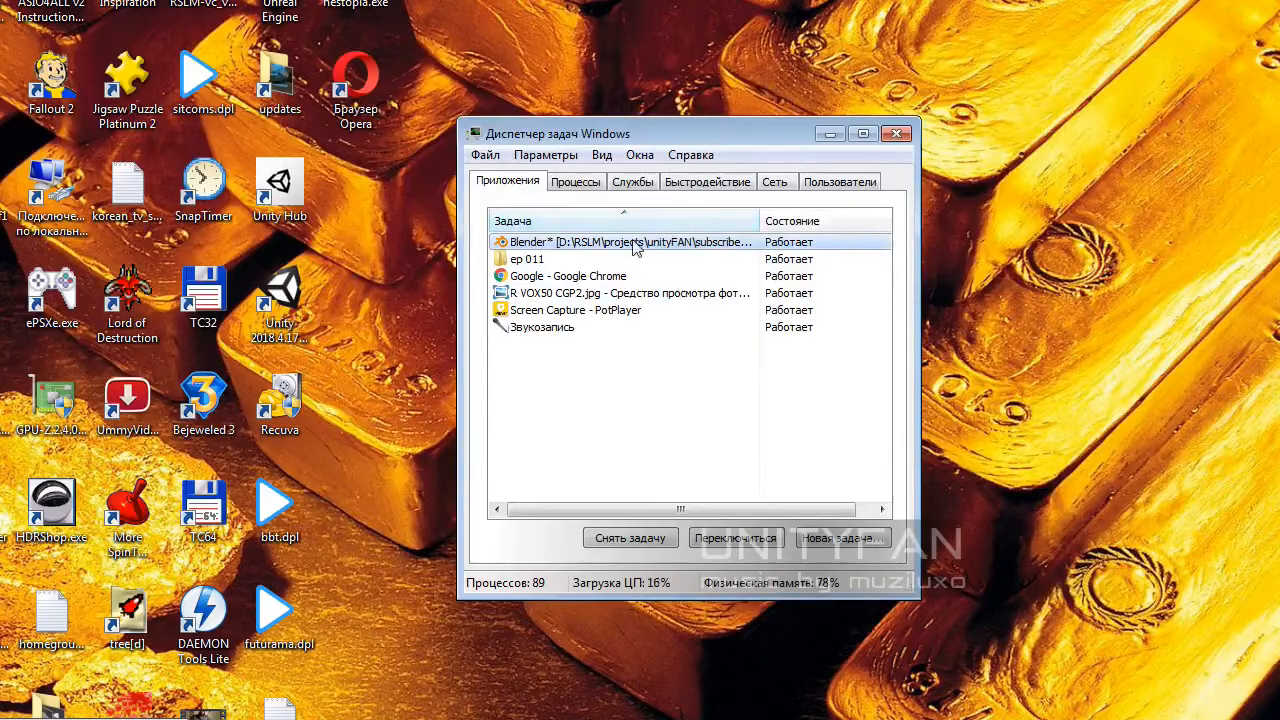
pyautogui.click(617, 538)
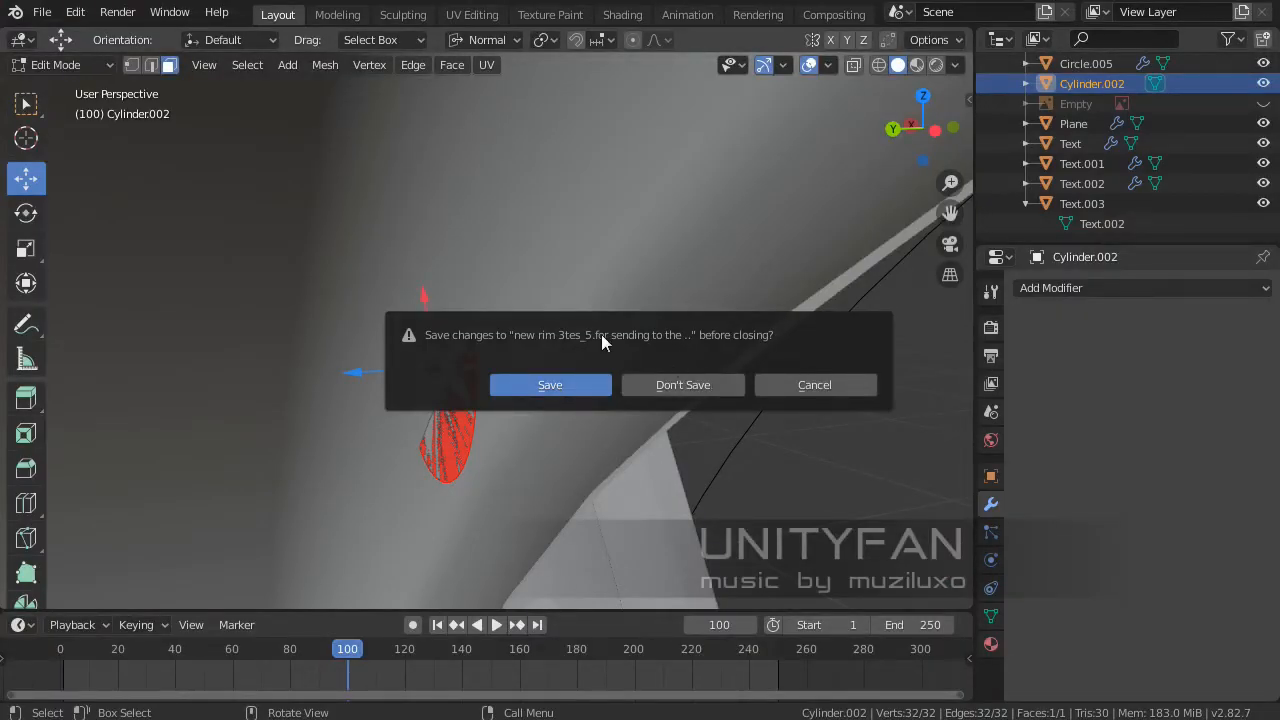
pyautogui.click(790, 385)
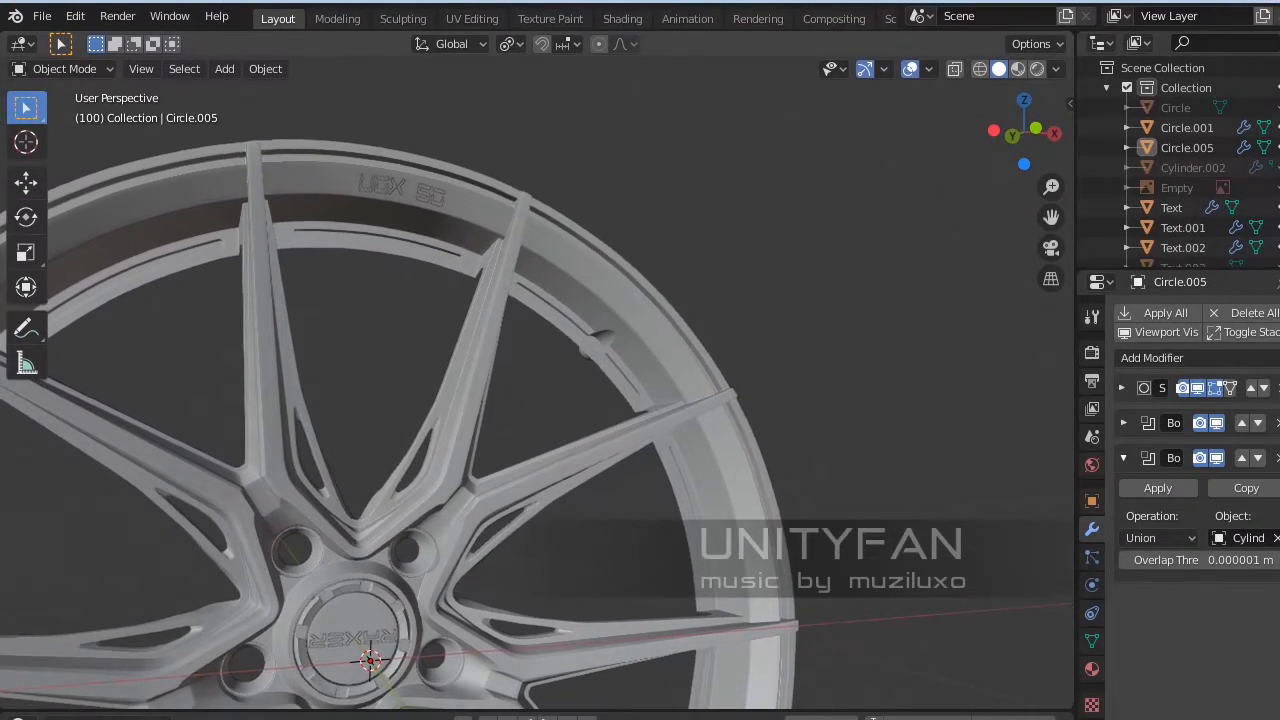
# - Resize the Blender window so that the full modifier properties and the timeline fit on screen
pyautogui.moveTo(1279, 365); pyautogui.dragTo(1275, 365)
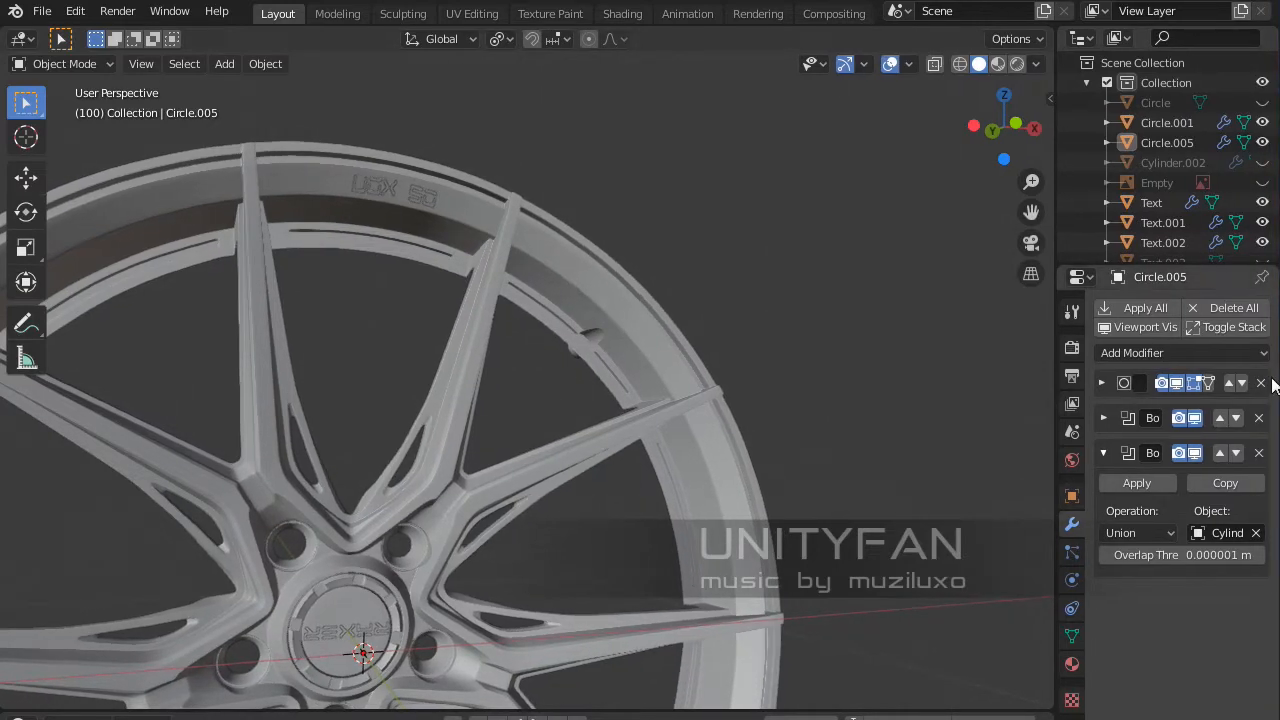
pyautogui.moveTo(958, 719); pyautogui.dragTo(958, 719)
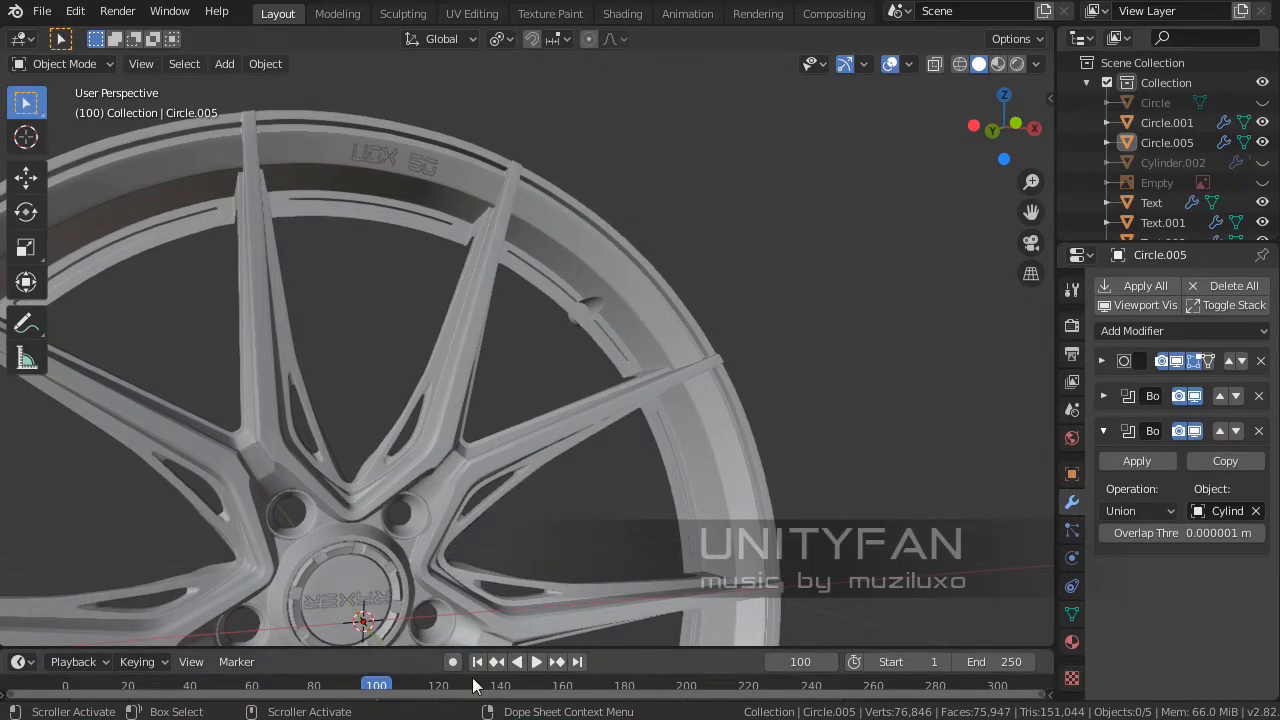
# - Examine the rim from several angles, checking the spokes, the engraved lettering and the cylinder joined to the inner ring
pyautogui.moveTo(605, 465); pyautogui.dragTo(459, 475, button='middle')
pyautogui.scroll(1, 515, 424)
pyautogui.scroll(3, 462, 473)
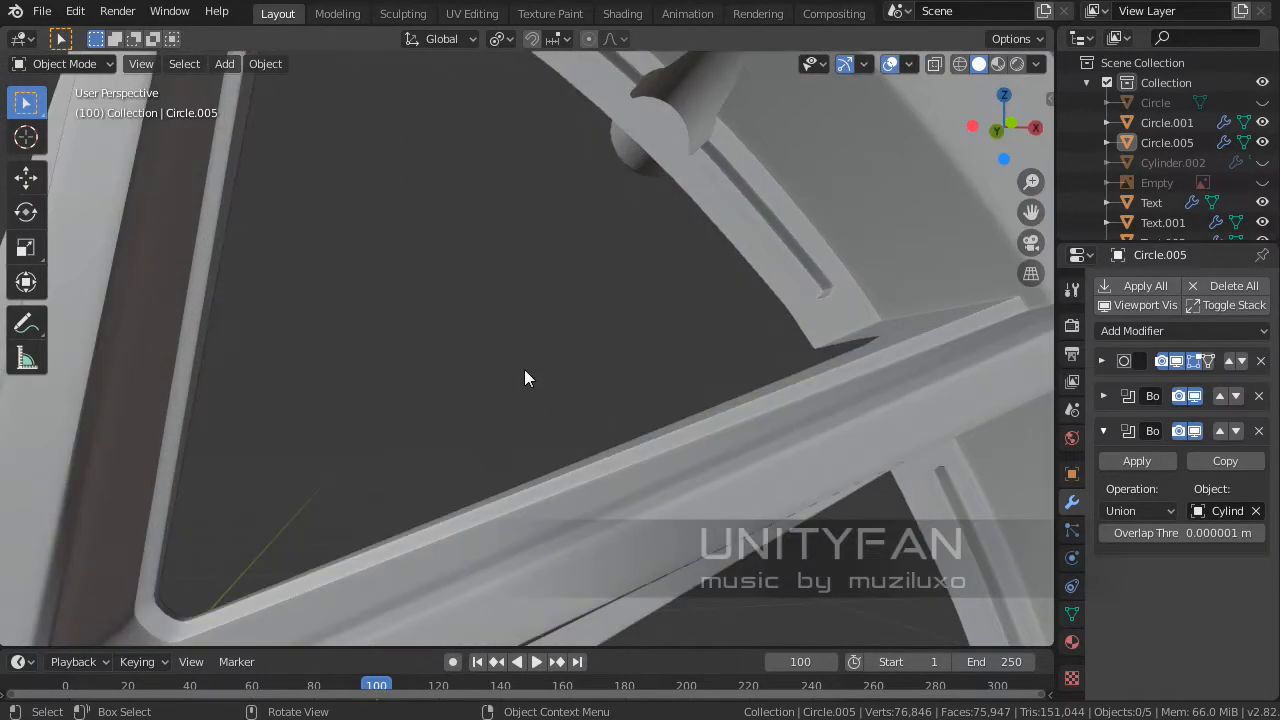
pyautogui.keyDown('shift'); pyautogui.moveTo(524, 369); pyautogui.dragTo(777, 214, button='middle'); pyautogui.keyUp('shift')
pyautogui.scroll(-1, 480, 471)
pyautogui.scroll(-2, 649, 487)
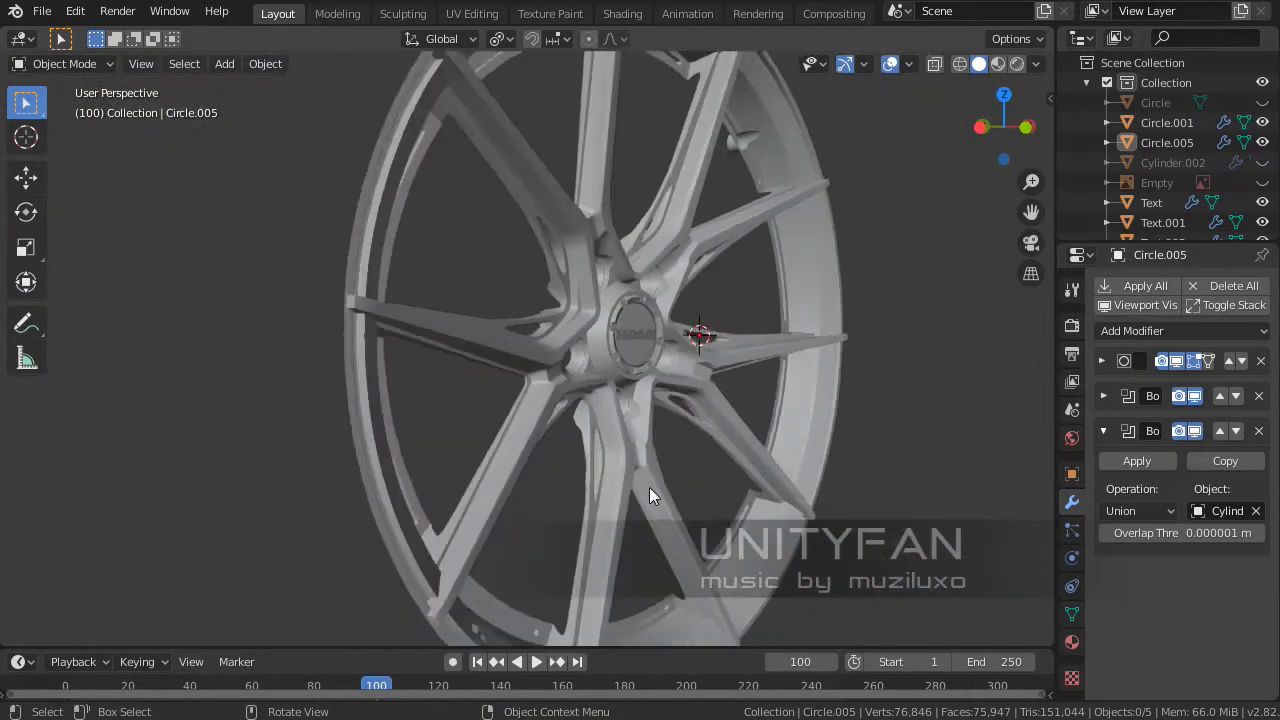
pyautogui.keyDown('shift'); pyautogui.moveTo(649, 487); pyautogui.dragTo(681, 342, button='middle'); pyautogui.keyUp('shift')
pyautogui.scroll(1, 681, 342)
pyautogui.moveTo(637, 410); pyautogui.dragTo(575, 429, button='middle')
pyautogui.scroll(3, 351, 457)
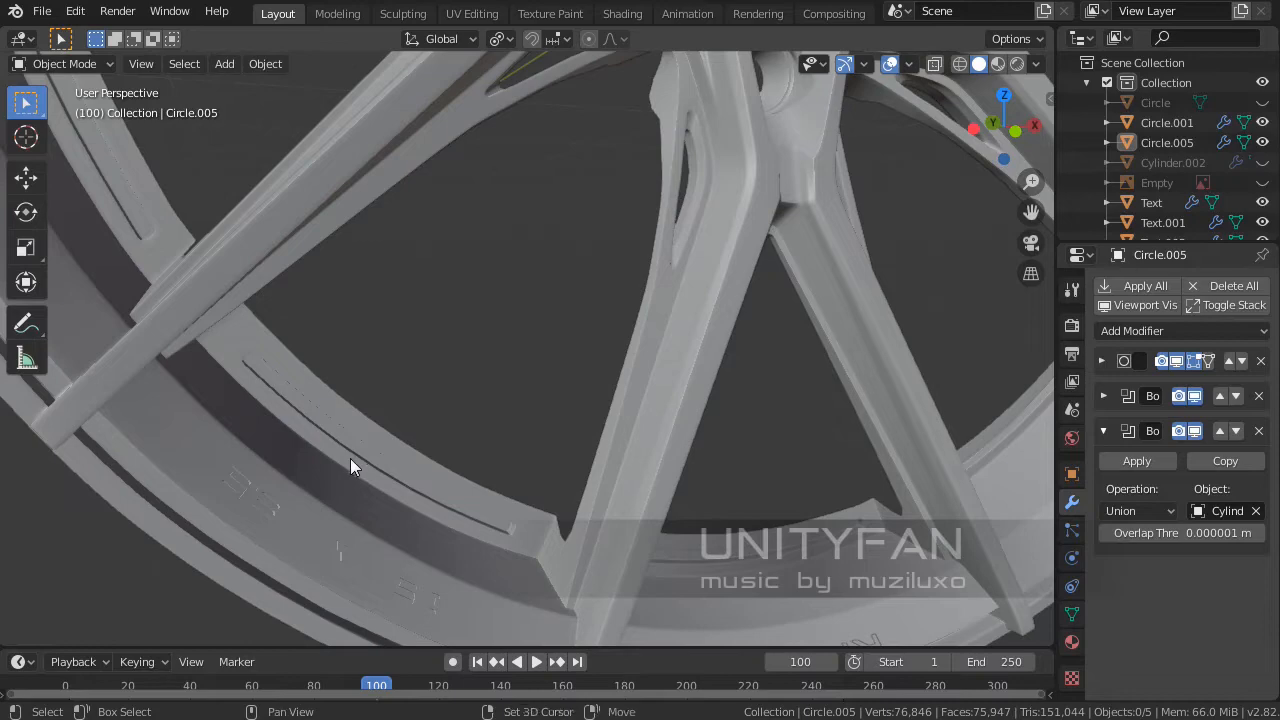
pyautogui.keyDown('shift'); pyautogui.moveTo(350, 458); pyautogui.dragTo(434, 414, button='middle'); pyautogui.keyUp('shift')
pyautogui.scroll(2, 434, 414)
pyautogui.scroll(-4, 422, 459)
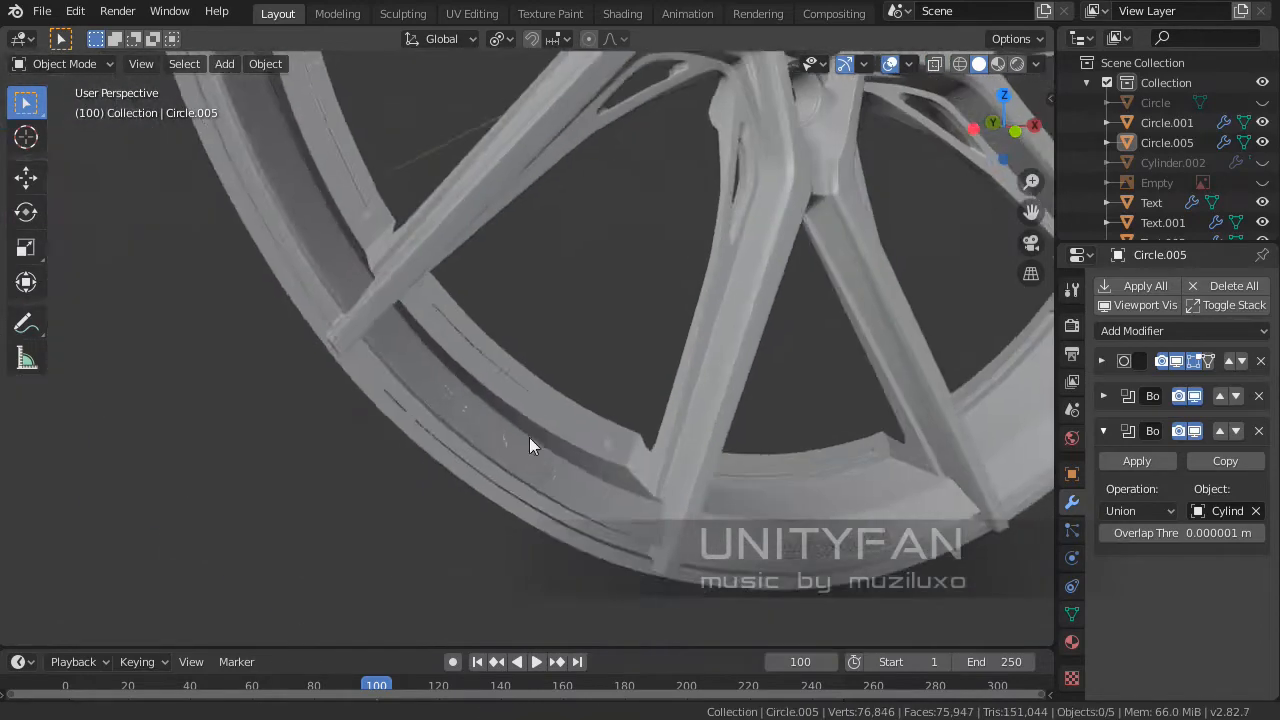
pyautogui.keyDown('shift'); pyautogui.moveTo(590, 424); pyautogui.dragTo(363, 474, button='middle'); pyautogui.keyUp('shift')
pyautogui.moveTo(474, 348); pyautogui.dragTo(425, 440, button='middle')
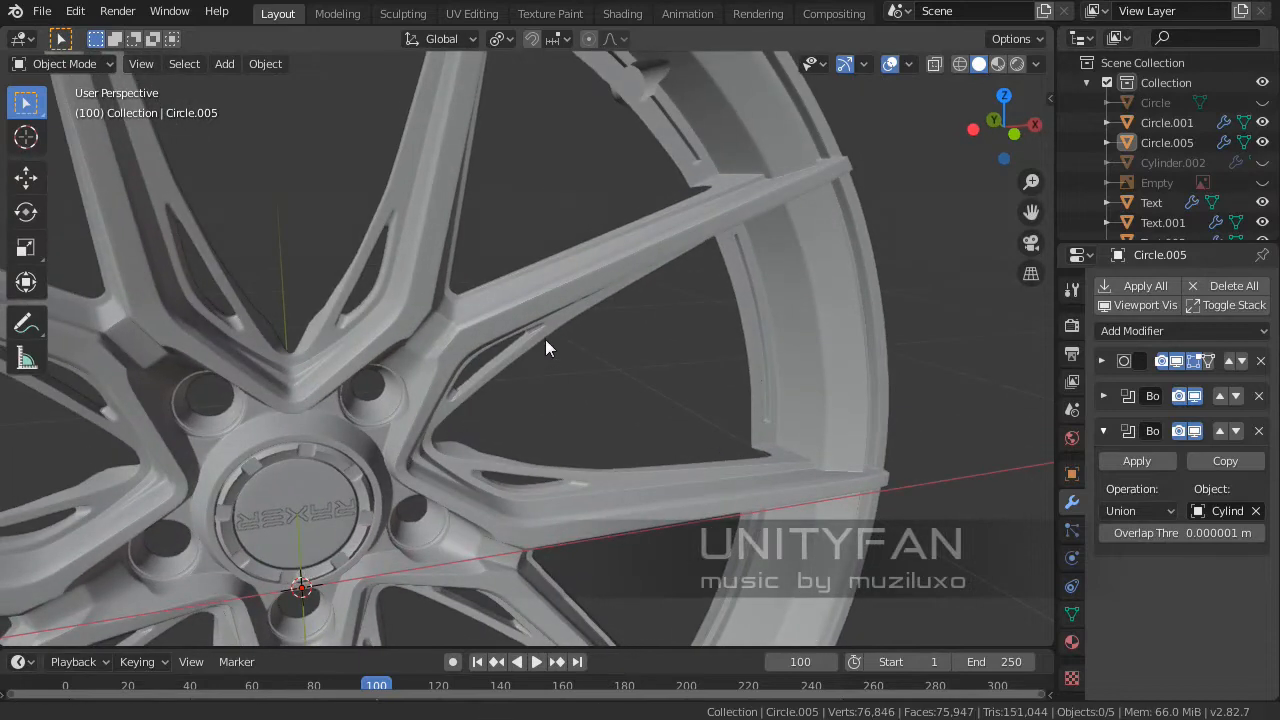
pyautogui.keyDown('shift'); pyautogui.moveTo(545, 339); pyautogui.dragTo(567, 363, button='middle'); pyautogui.keyUp('shift')
pyautogui.scroll(3, 410, 423)
# - Enable Ambient Occlusion, Bloom, Screen Space Reflections and Motion Blur in the Eevee render settings
pyautogui.click(507, 454)
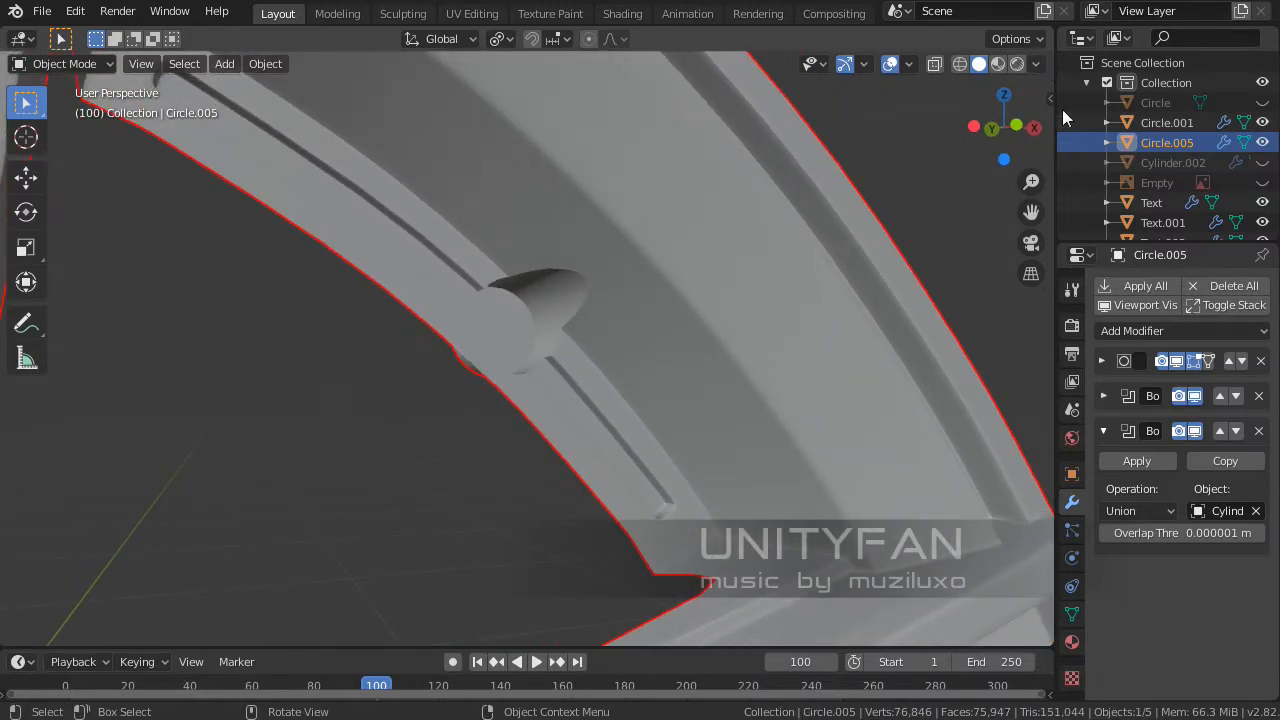
pyautogui.click(1072, 326)
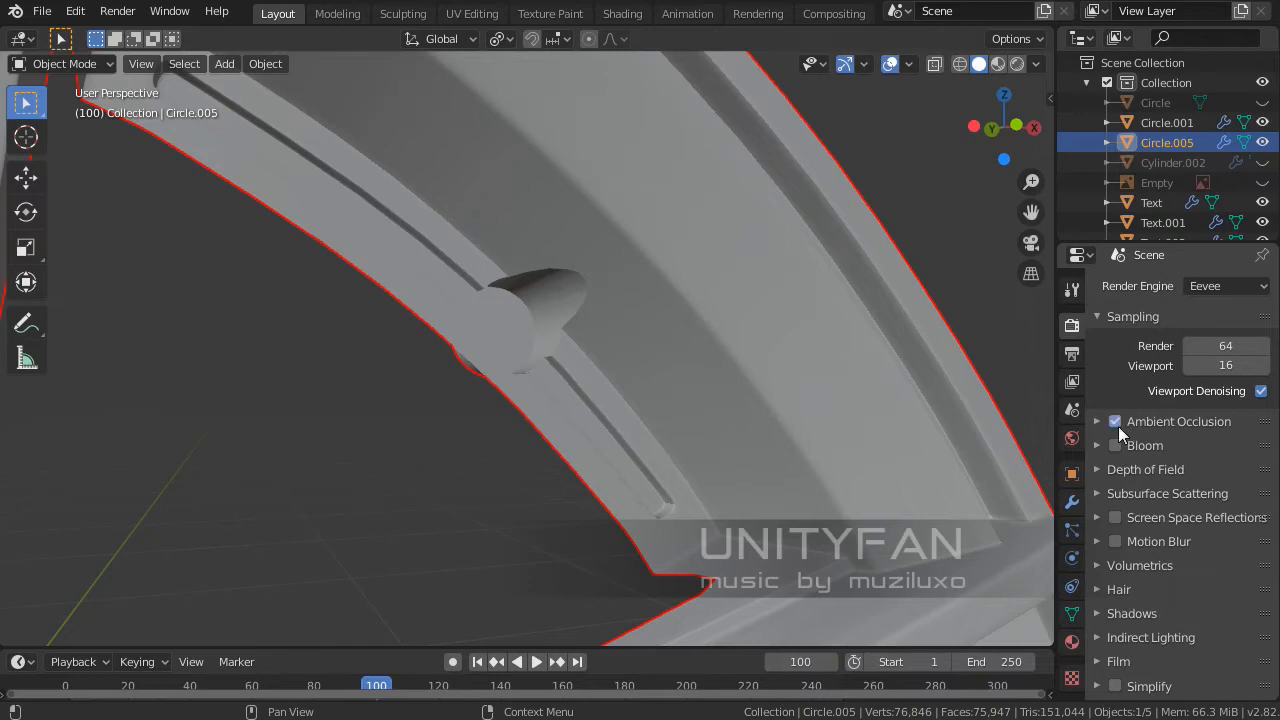
pyautogui.click(1116, 542)
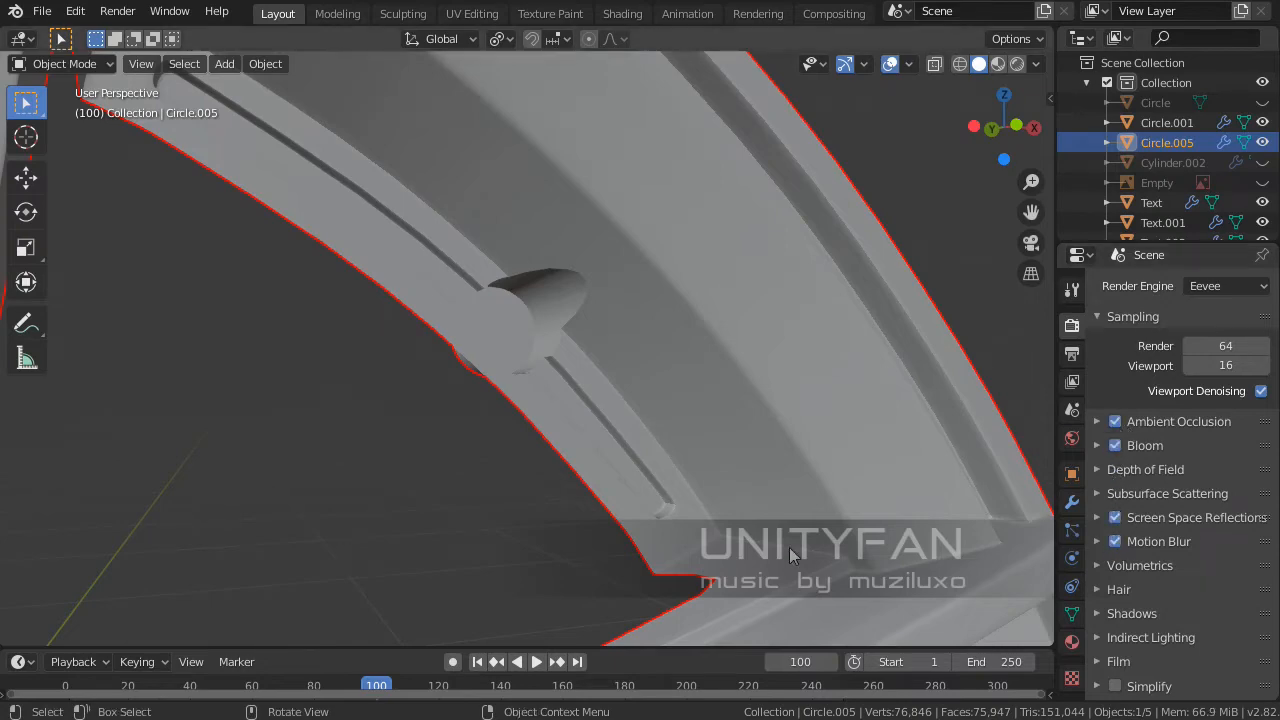
pyautogui.moveTo(457, 414)
pyautogui.mouseDown(button='middle')
pyautogui.moveTo(509, 380)
pyautogui.moveTo(454, 405)
pyautogui.moveTo(437, 436)
pyautogui.mouseUp(button='middle')
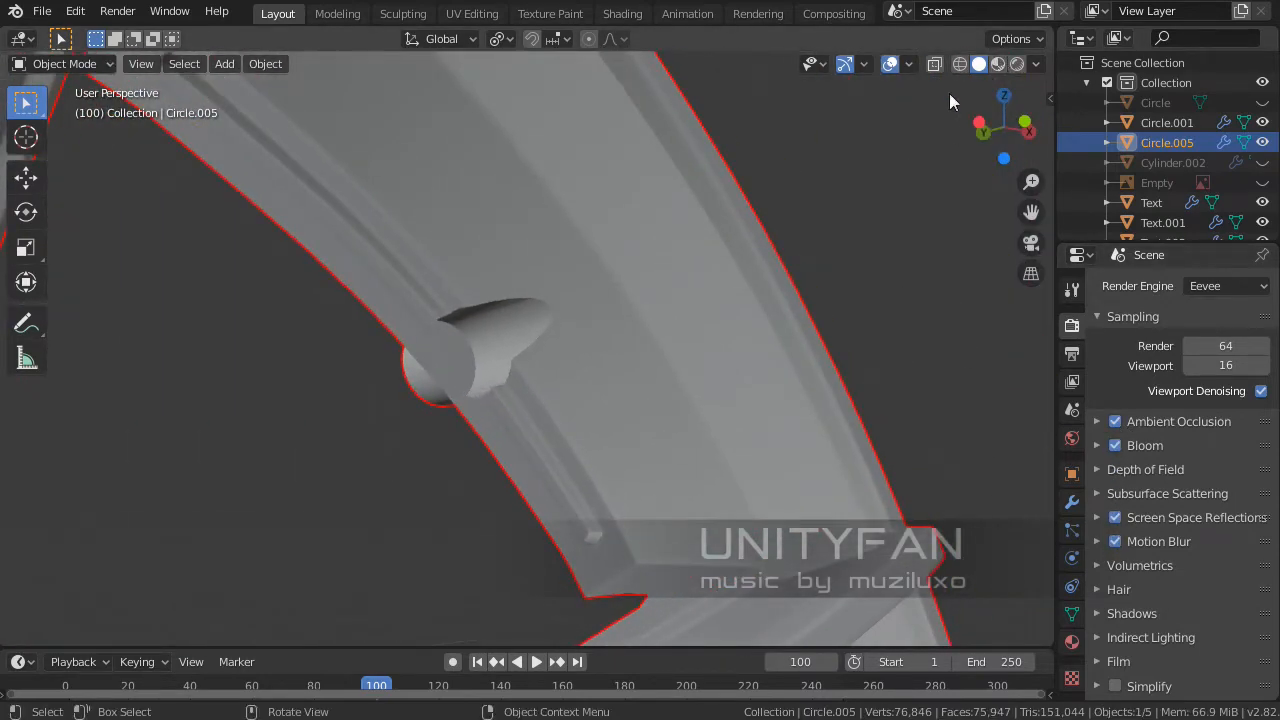
pyautogui.moveTo(575, 255)
pyautogui.mouseDown(button='middle')
pyautogui.moveTo(541, 273)
pyautogui.moveTo(502, 366)
pyautogui.mouseUp(button='middle')
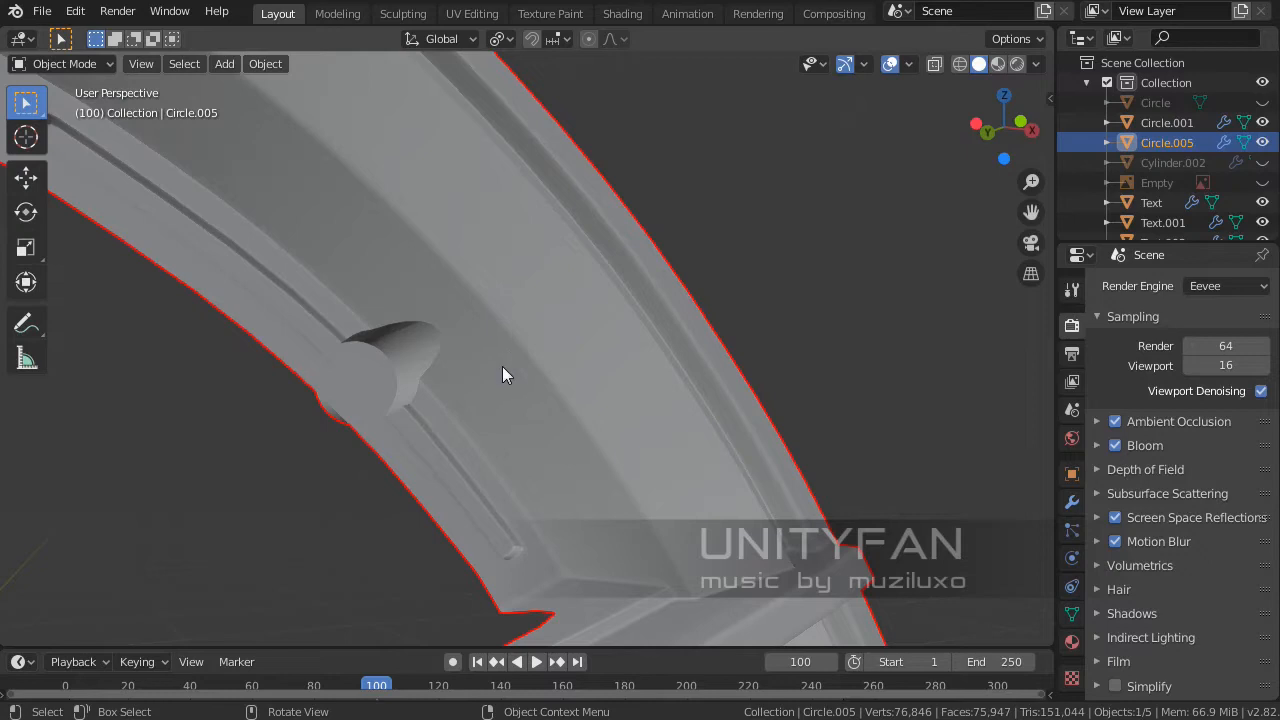
# - Remove both Boolean modifiers from the rim object Circle.005
pyautogui.click(1072, 502)
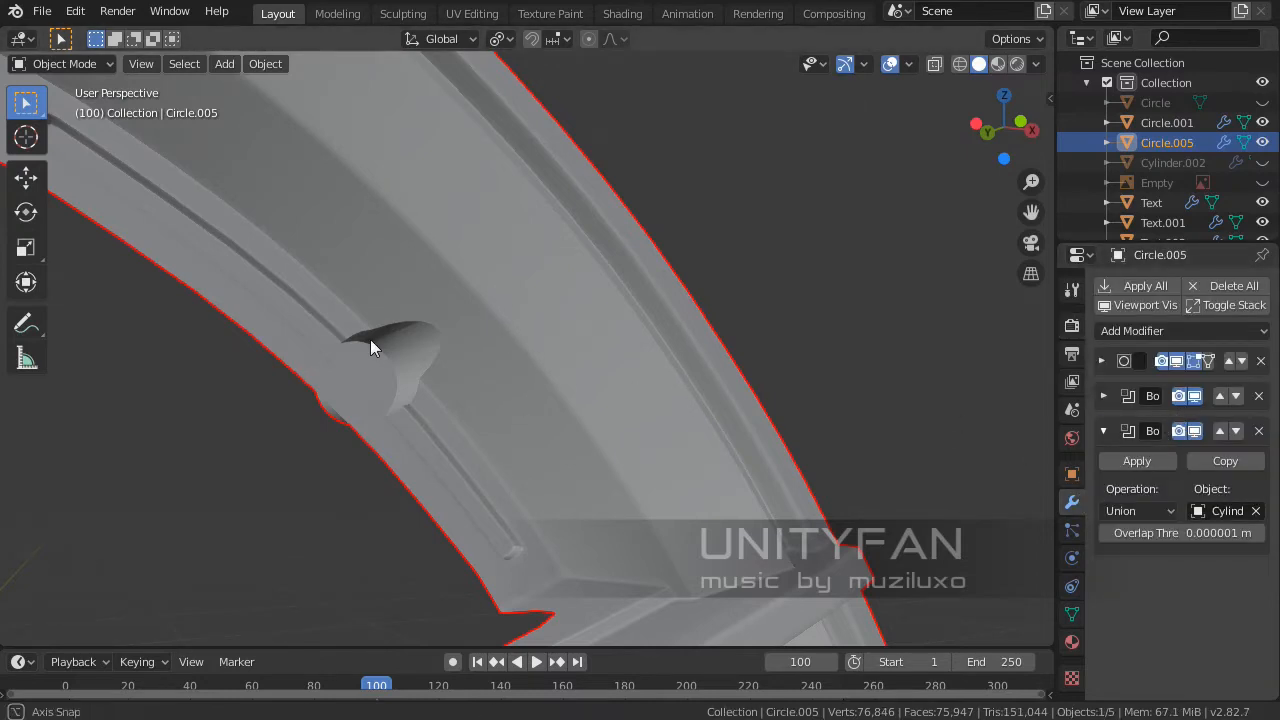
pyautogui.moveTo(370, 339); pyautogui.dragTo(519, 296, button='middle')
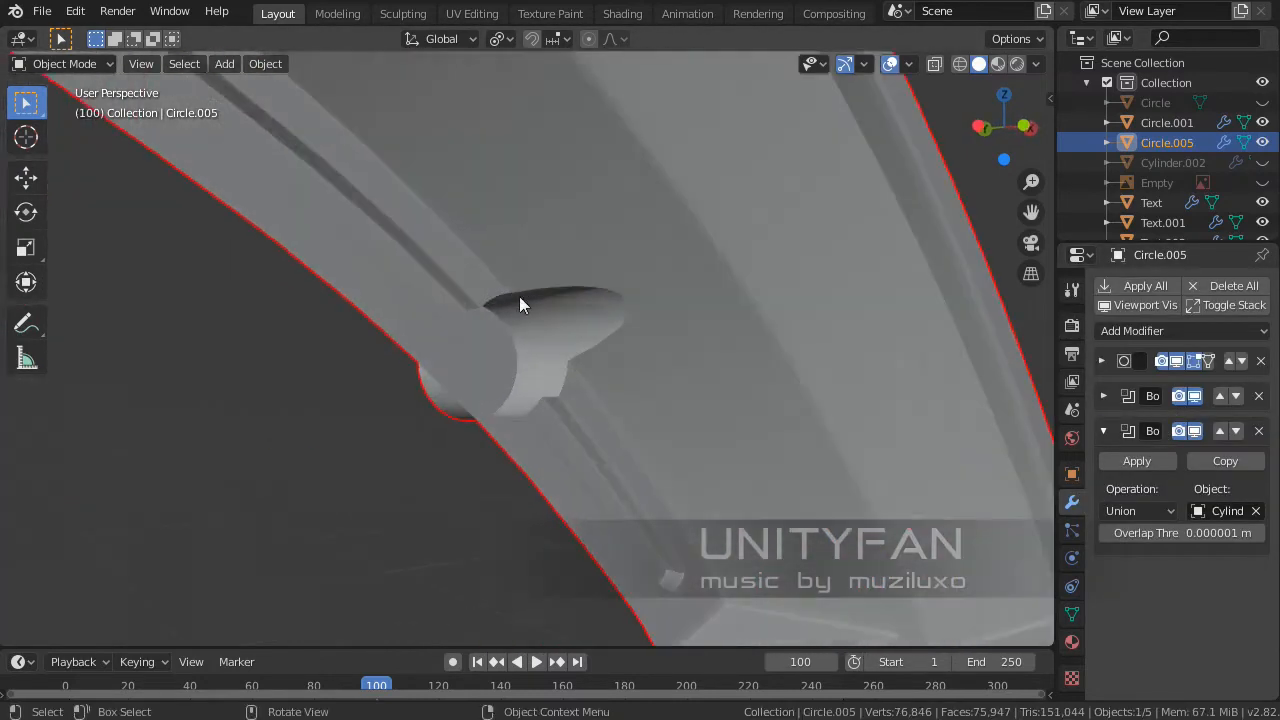
pyautogui.click(1259, 431)
pyautogui.click(1259, 396)
pyautogui.moveTo(794, 463); pyautogui.dragTo(576, 441, button='middle')
pyautogui.scroll(-5, 748, 405)
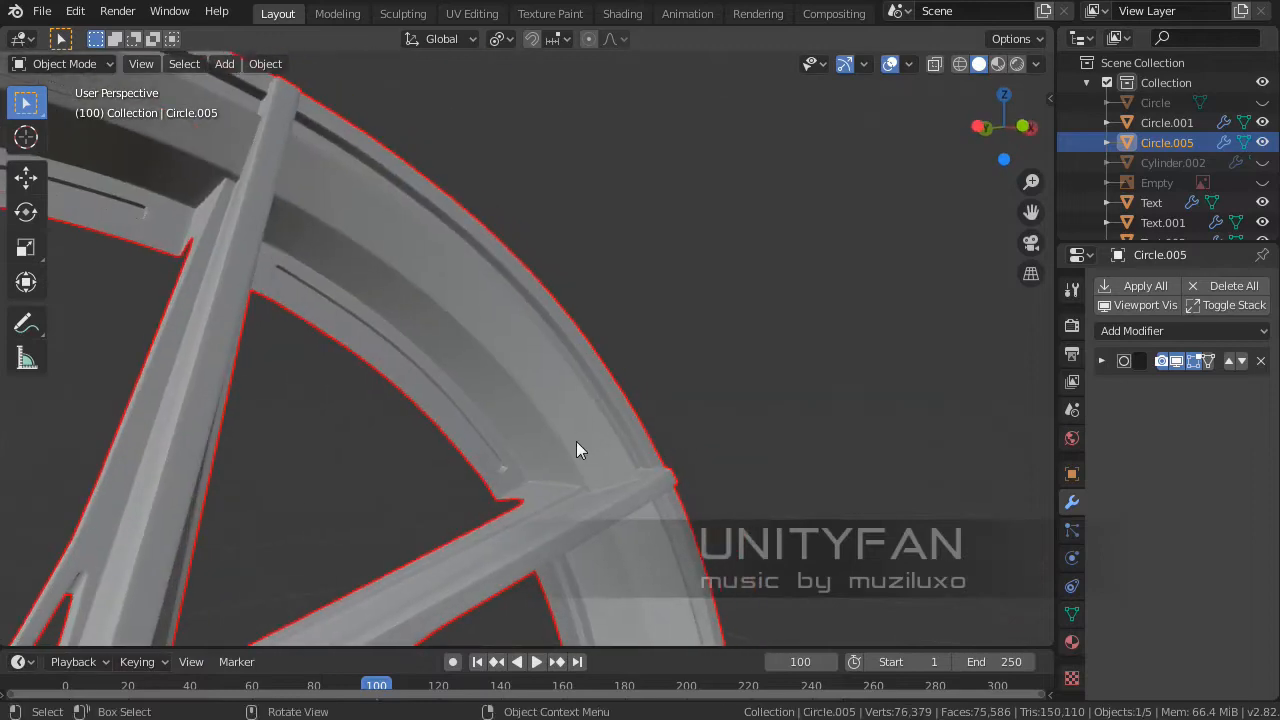
# - Unhide Cylinder.002 and select it at the rim's inner ring
pyautogui.click(1262, 162)
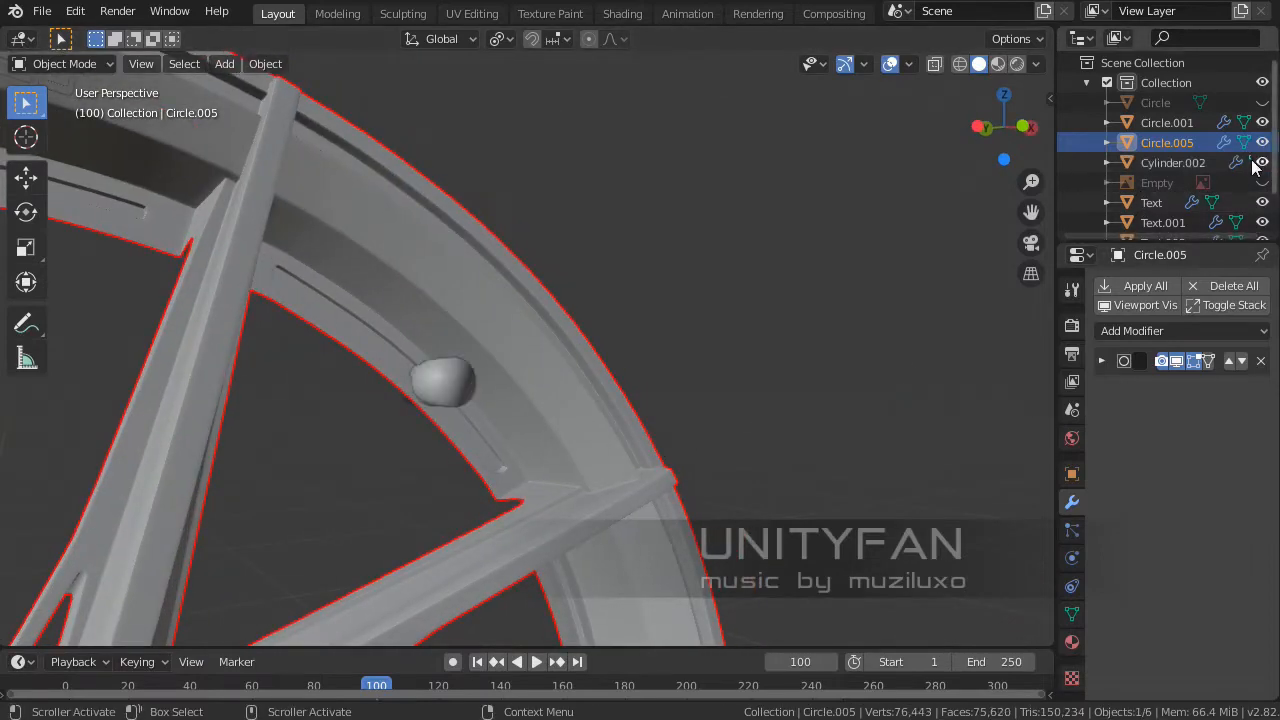
pyautogui.scroll(2, 374, 337)
pyautogui.scroll(4, 434, 404)
pyautogui.click(427, 398)
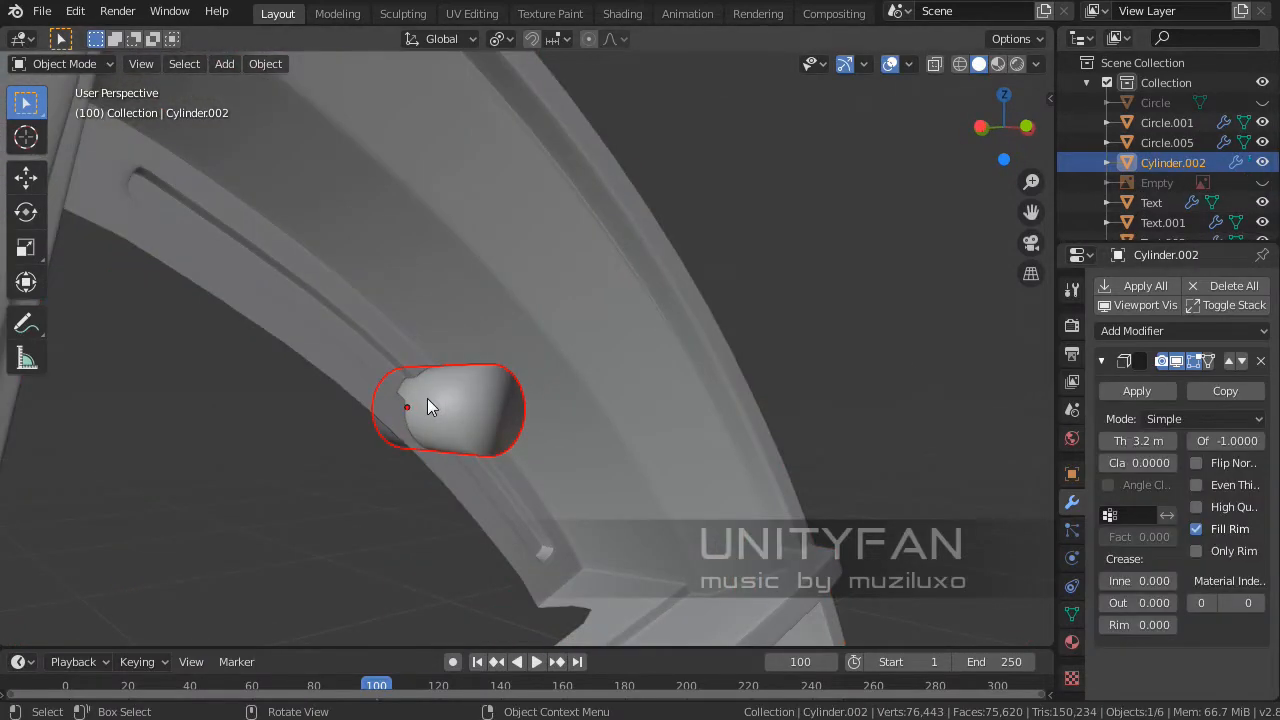
pyautogui.moveTo(427, 398); pyautogui.dragTo(511, 395, button='middle')
pyautogui.scroll(2, 434, 382)
# - Show the transform values of Cylinder.002 and apply its scale
pyautogui.hotkey('ctrl', 'a')
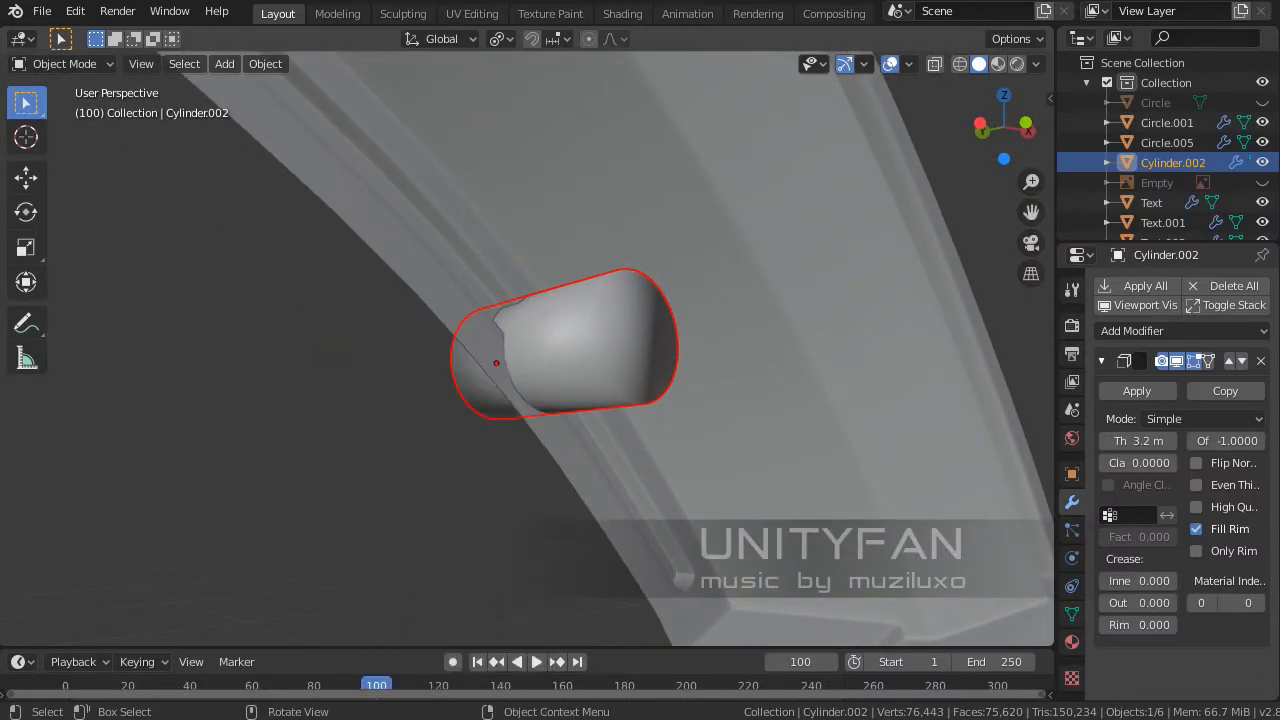
pyautogui.click(1050, 97)
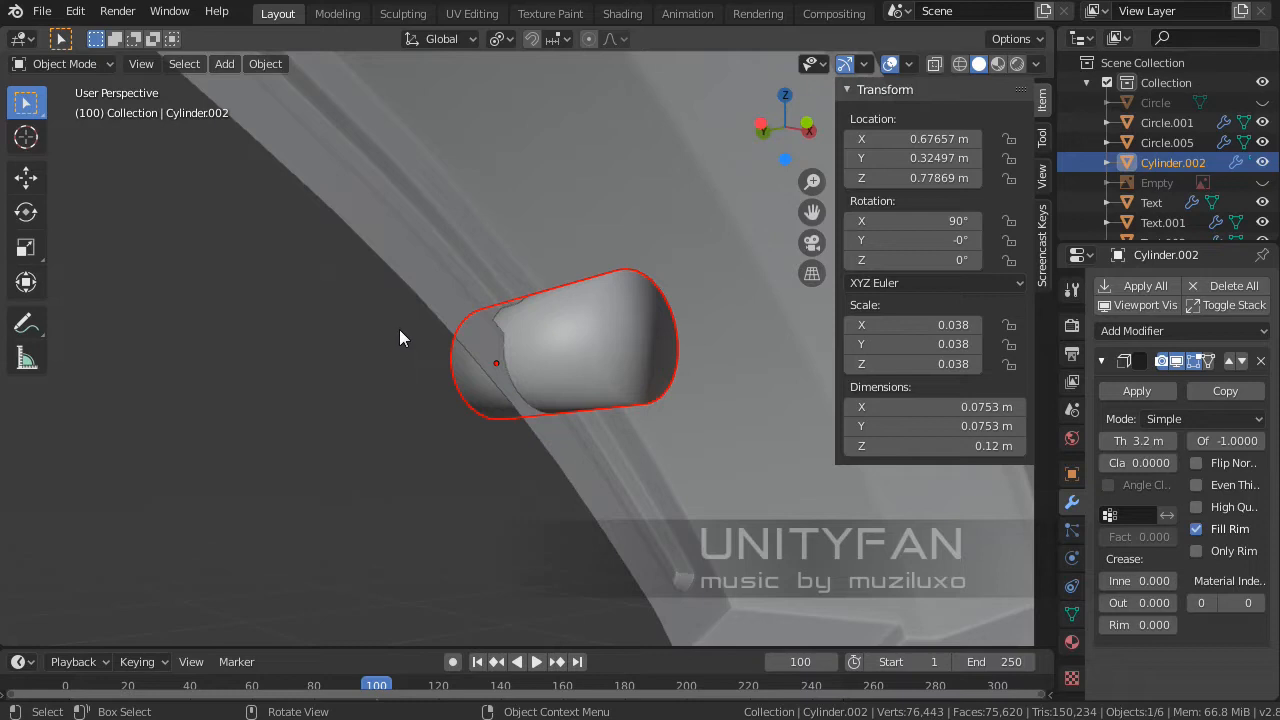
pyautogui.hotkey('ctrl', 'a')
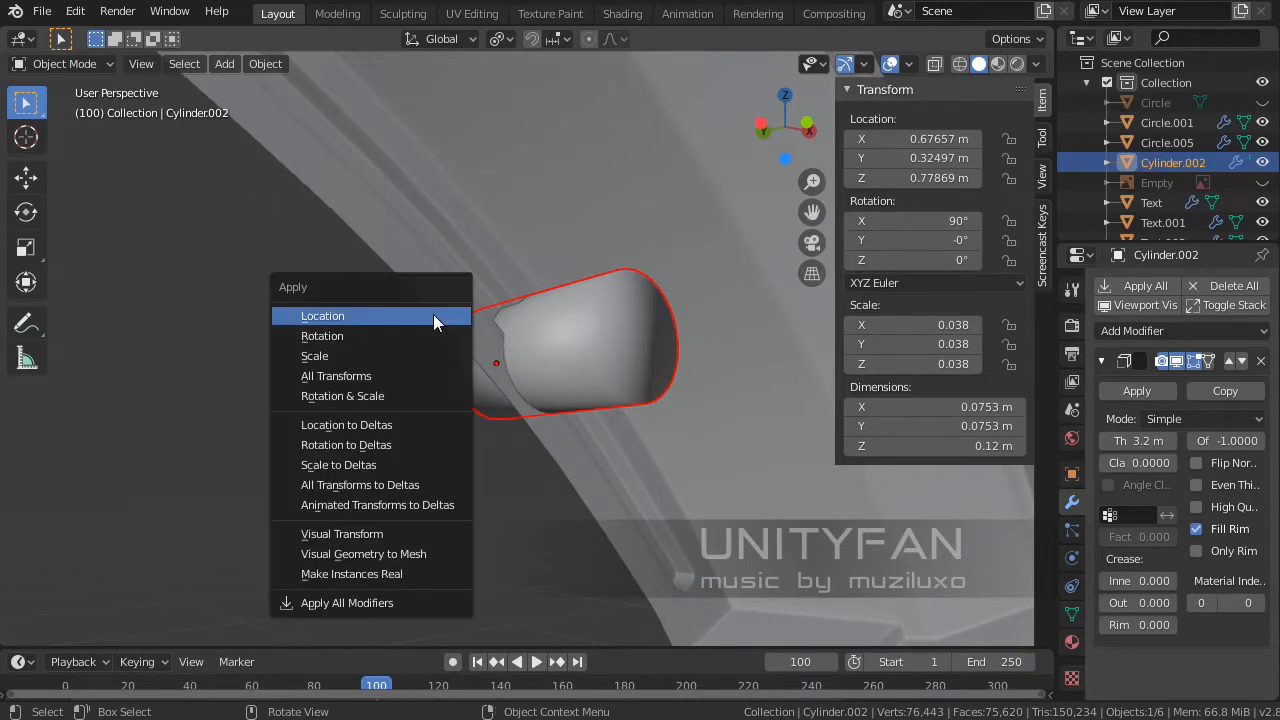
pyautogui.click(345, 358)
pyautogui.moveTo(390, 356); pyautogui.dragTo(258, 335, button='middle')
pyautogui.click(120, 532)
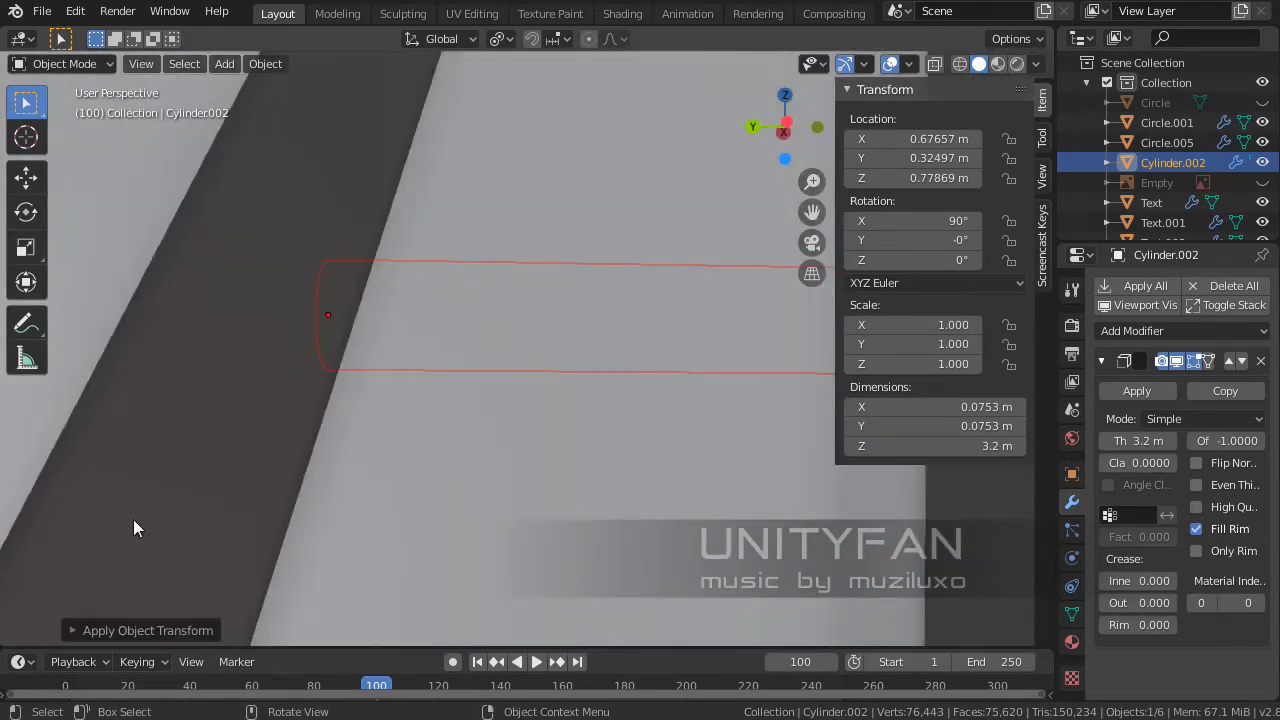
# - Set the Solidify thickness of Cylinder.002 to 0.1 m
pyautogui.moveTo(230, 420); pyautogui.dragTo(271, 354, button='middle')
pyautogui.scroll(3, 252, 357)
pyautogui.scroll(-4, 254, 357)
pyautogui.click(1138, 441)
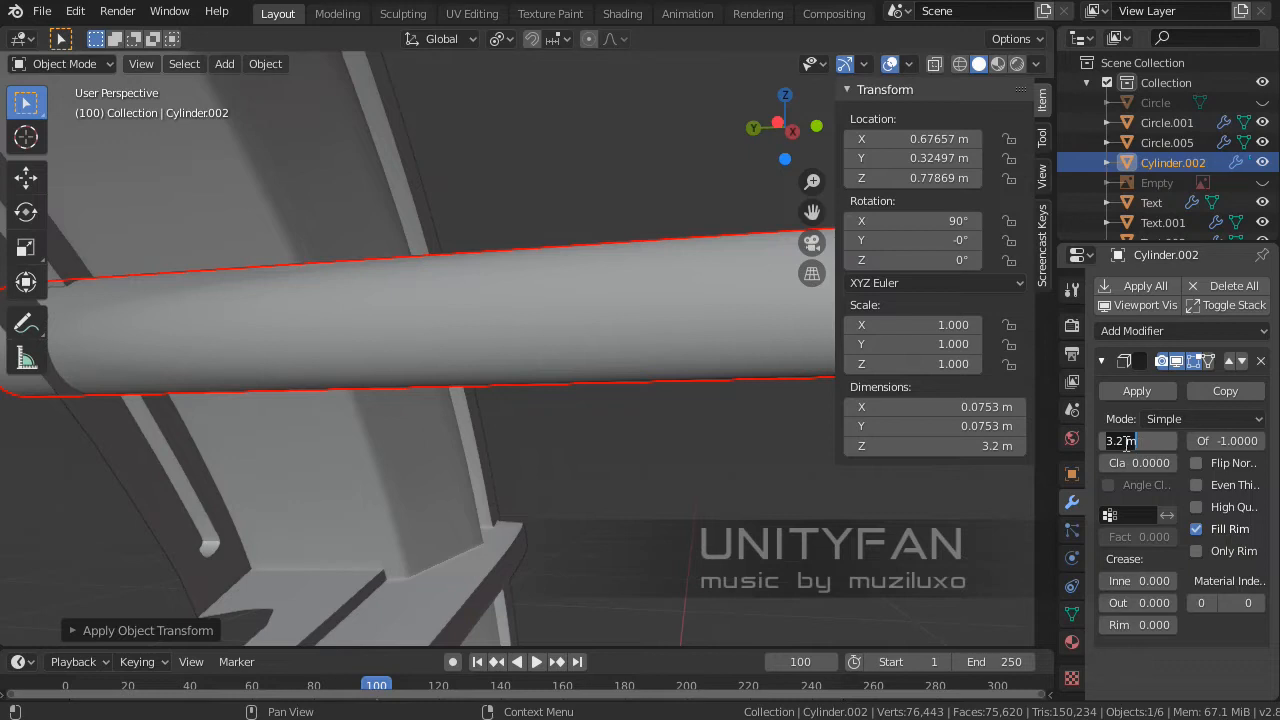
pyautogui.moveTo(1126, 444); pyautogui.dragTo(1095, 449)
pyautogui.write('0.1')
pyautogui.press('Return')
pyautogui.moveTo(480, 349); pyautogui.dragTo(503, 367, button='middle')
pyautogui.scroll(5, 571, 357)
pyautogui.moveTo(551, 382)
pyautogui.mouseDown(button='middle')
pyautogui.moveTo(466, 403)
pyautogui.moveTo(512, 366)
pyautogui.moveTo(280, 352)
pyautogui.moveTo(329, 357)
pyautogui.moveTo(386, 394)
pyautogui.moveTo(575, 385)
pyautogui.mouseUp(button='middle')
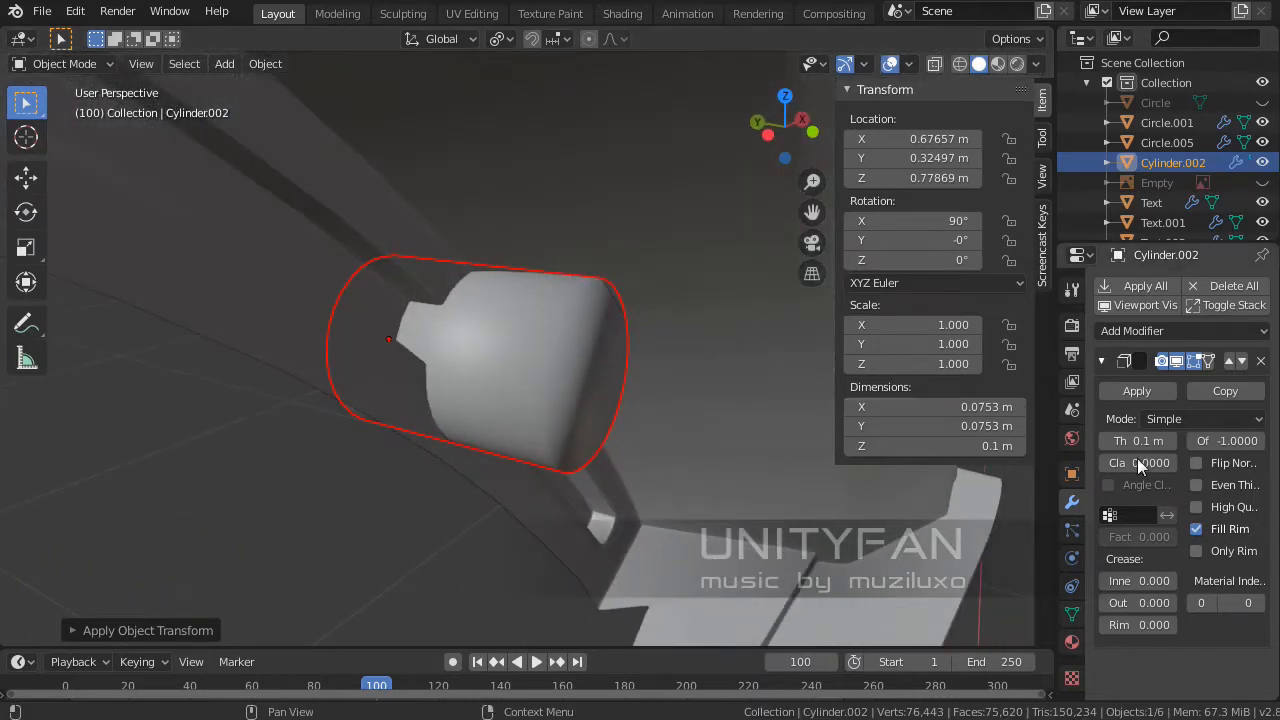
# - Increase the Solidify thickness of Cylinder.002 to 0.23 m
pyautogui.moveTo(1137, 441); pyautogui.dragTo(1200, 441)
pyautogui.moveTo(545, 395); pyautogui.dragTo(371, 337, button='middle')
pyautogui.click(467, 215)
pyautogui.moveTo(467, 215); pyautogui.dragTo(450, 270, button='middle')
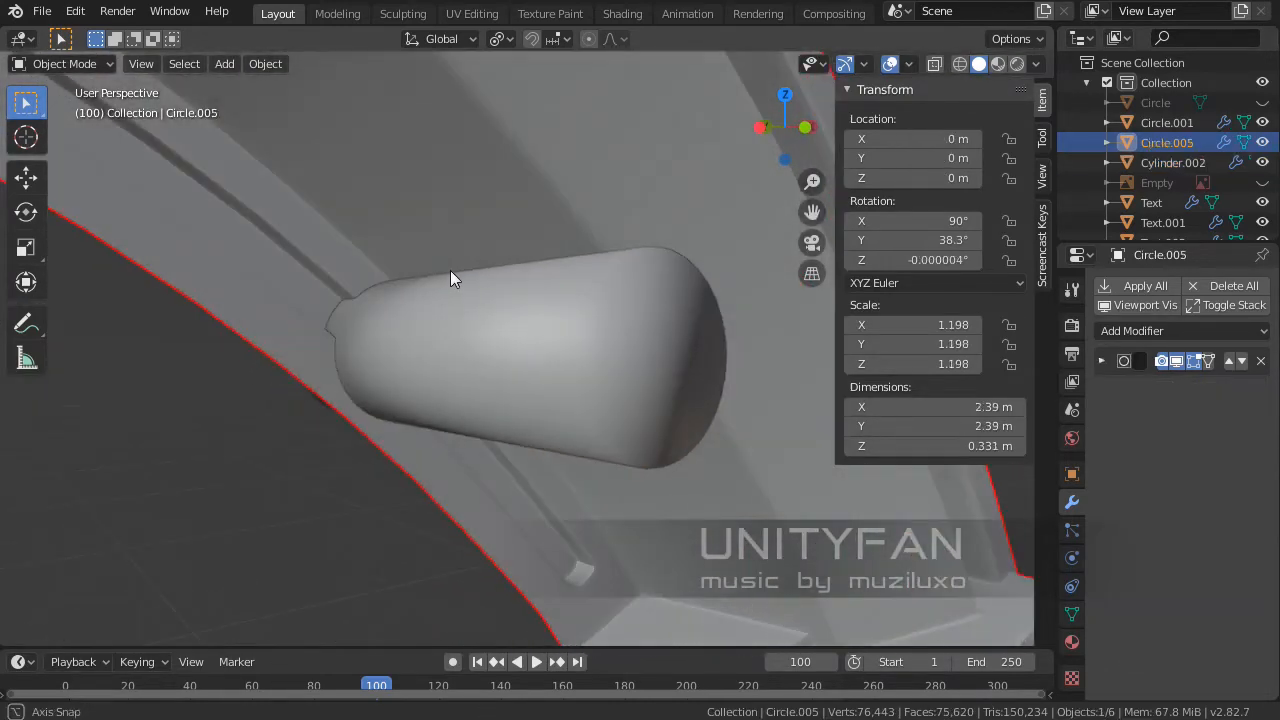
pyautogui.click(500, 331)
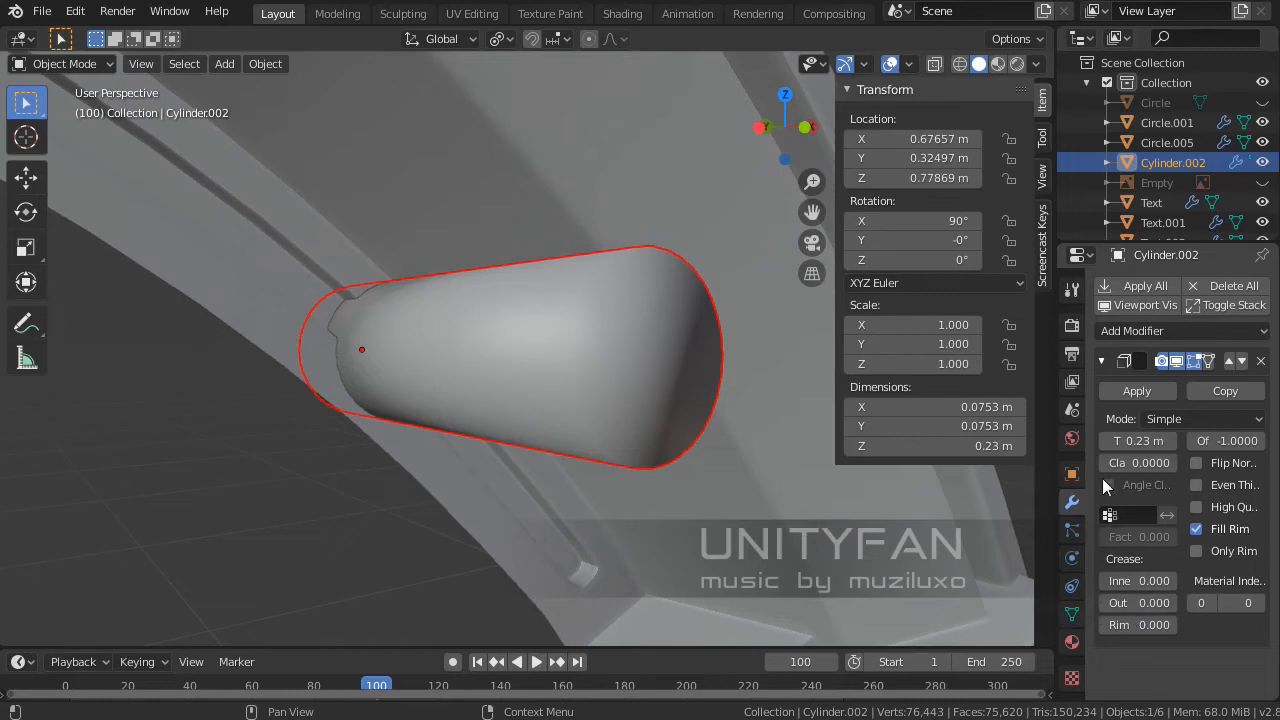
# - Add a Boolean modifier at the start of Circle.005's modifier stack, with Cylinder.002 as its object
pyautogui.moveTo(694, 400); pyautogui.dragTo(486, 368, button='middle')
pyautogui.click(385, 225)
pyautogui.click(1128, 330)
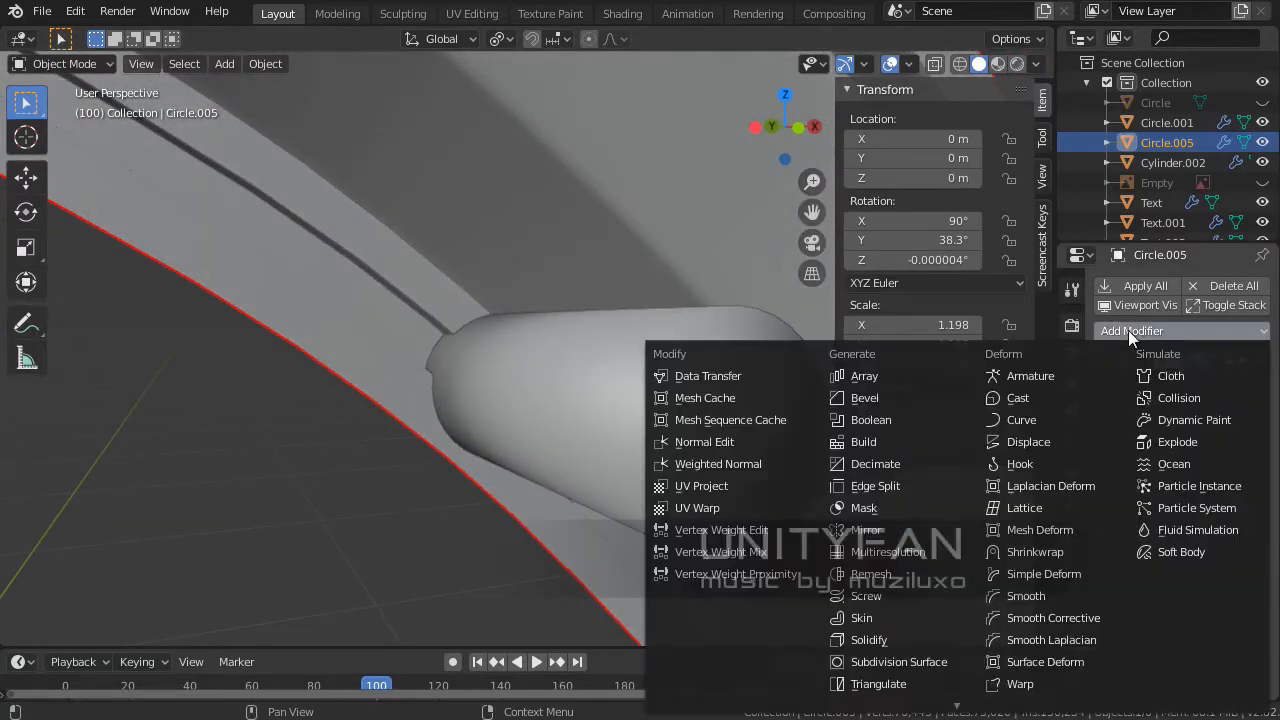
pyautogui.click(871, 419)
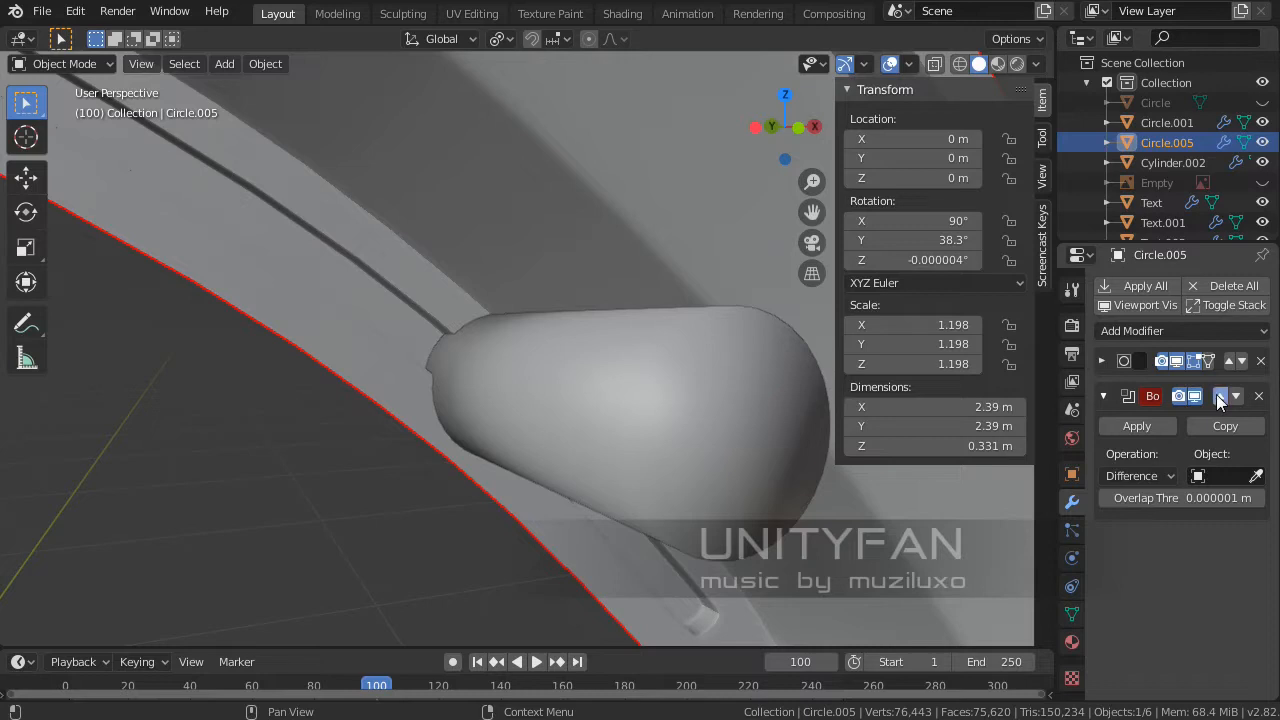
pyautogui.click(1219, 397)
pyautogui.click(1258, 443)
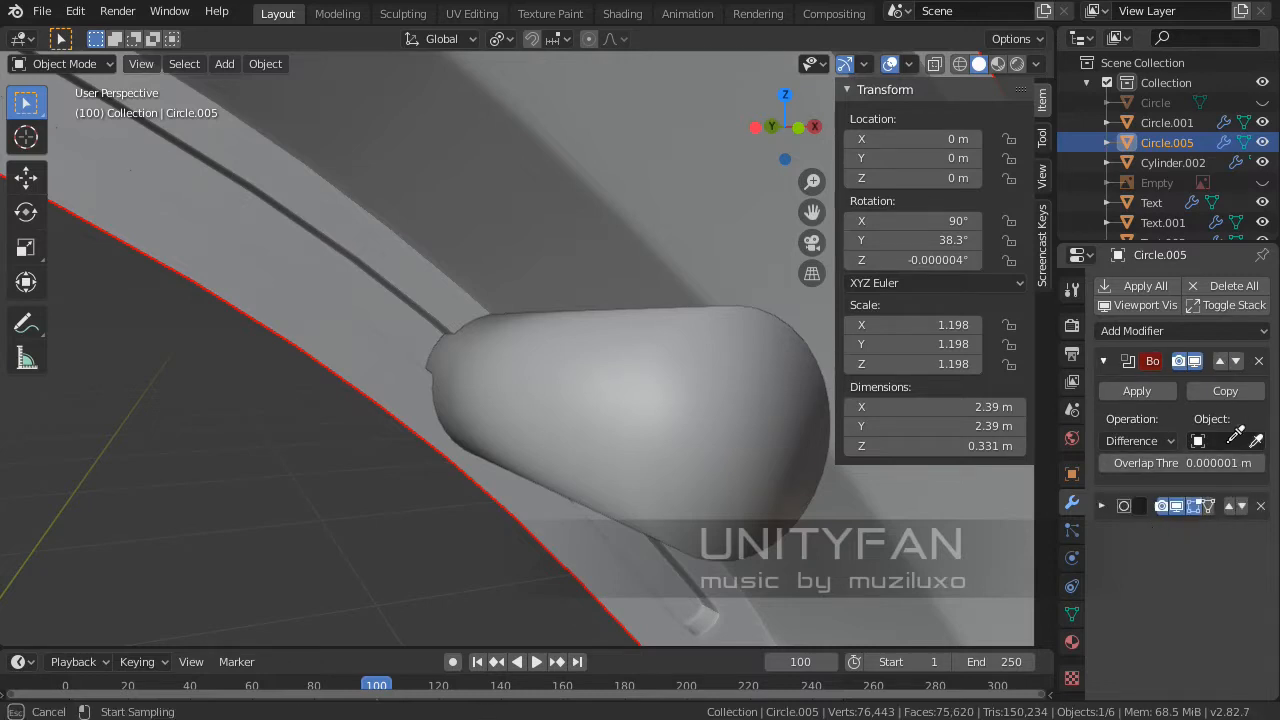
pyautogui.click(475, 460)
# - Hide Cylinder.002 to check the Boolean result on the rim, and unhide it again
pyautogui.moveTo(523, 444); pyautogui.dragTo(543, 412, button='middle')
pyautogui.click(560, 402)
pyautogui.press('h')
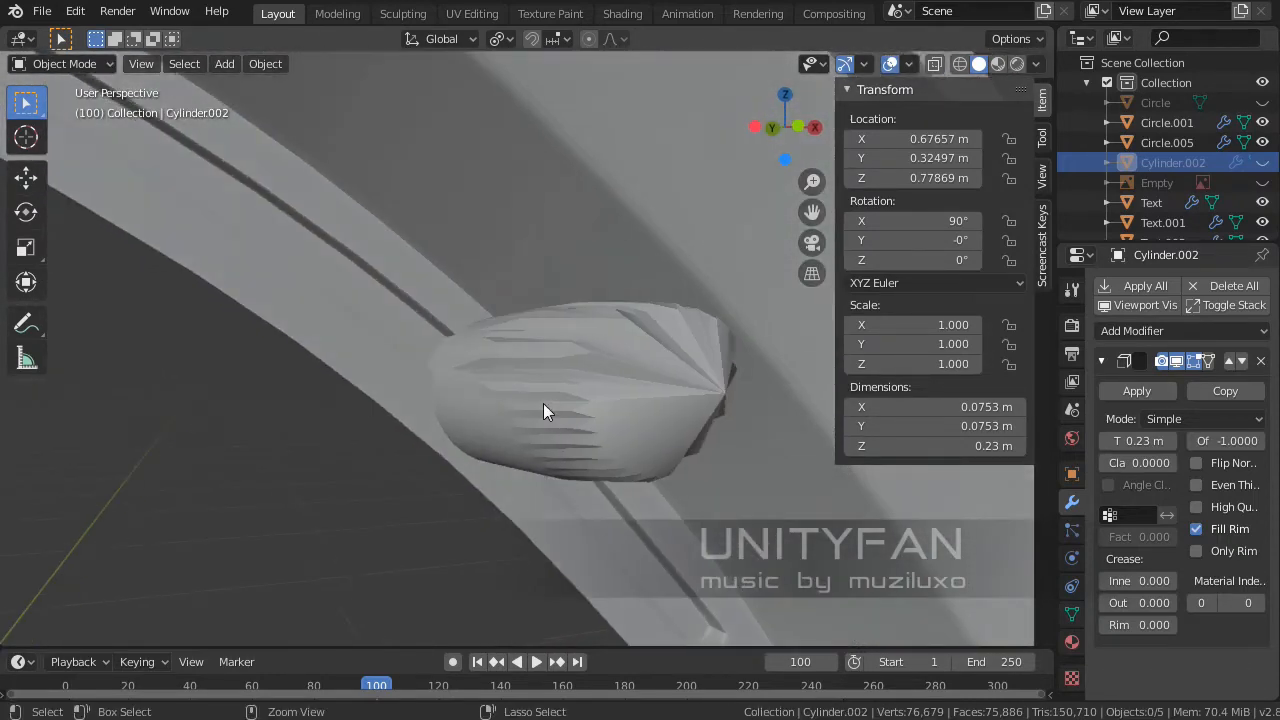
pyautogui.hotkey('alt', 'h')
pyautogui.moveTo(529, 414); pyautogui.dragTo(447, 402, button='middle')
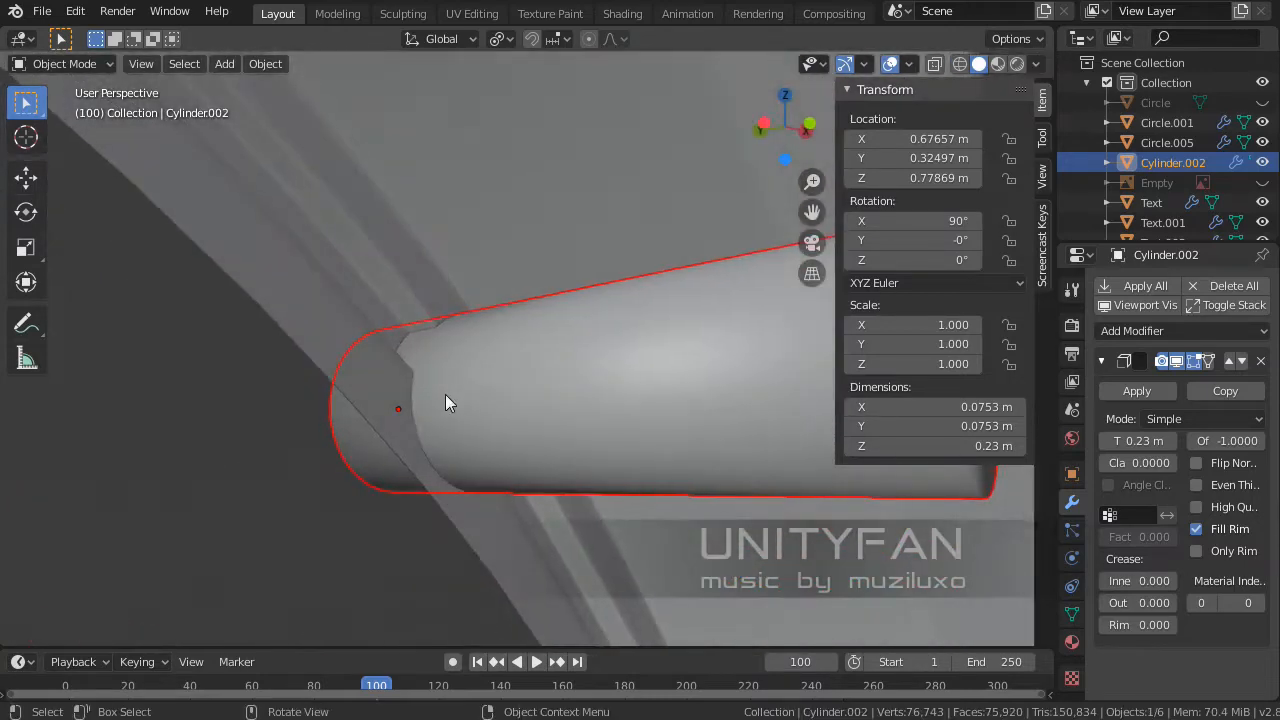
# - Change the Boolean operation on Circle.005 from Difference to Union
pyautogui.click(344, 360)
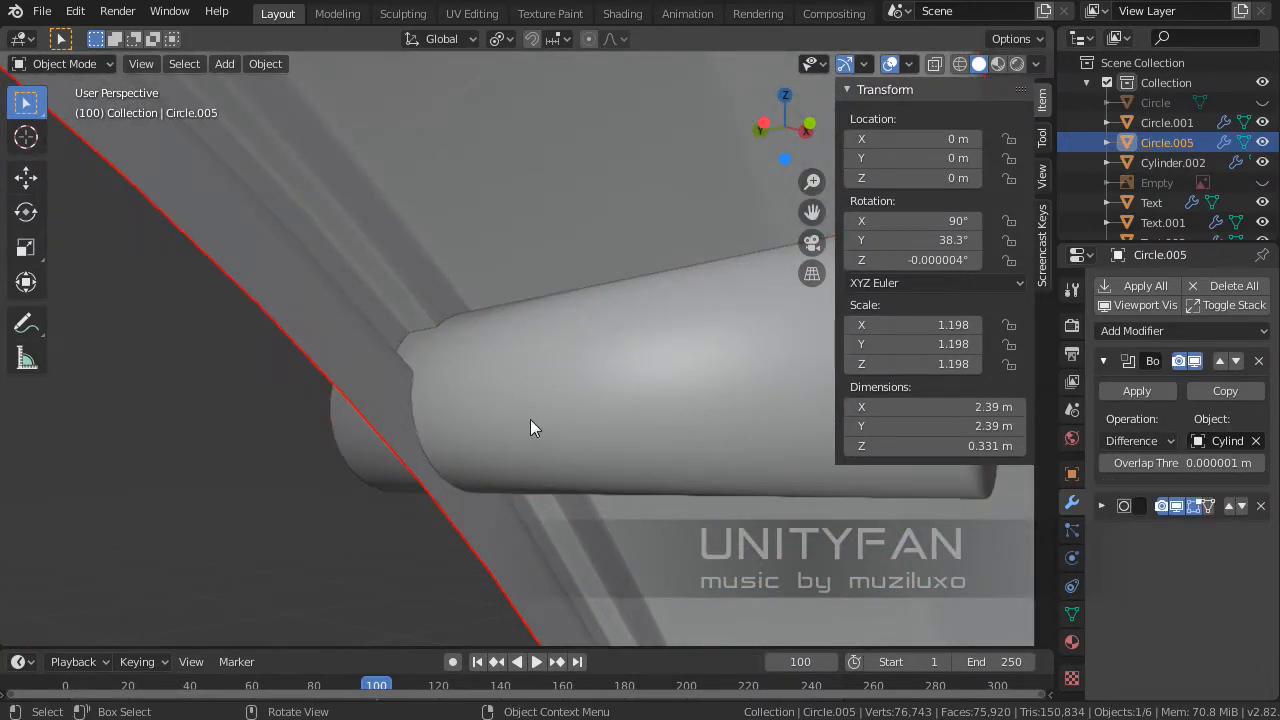
pyautogui.moveTo(530, 428); pyautogui.dragTo(480, 449, button='middle')
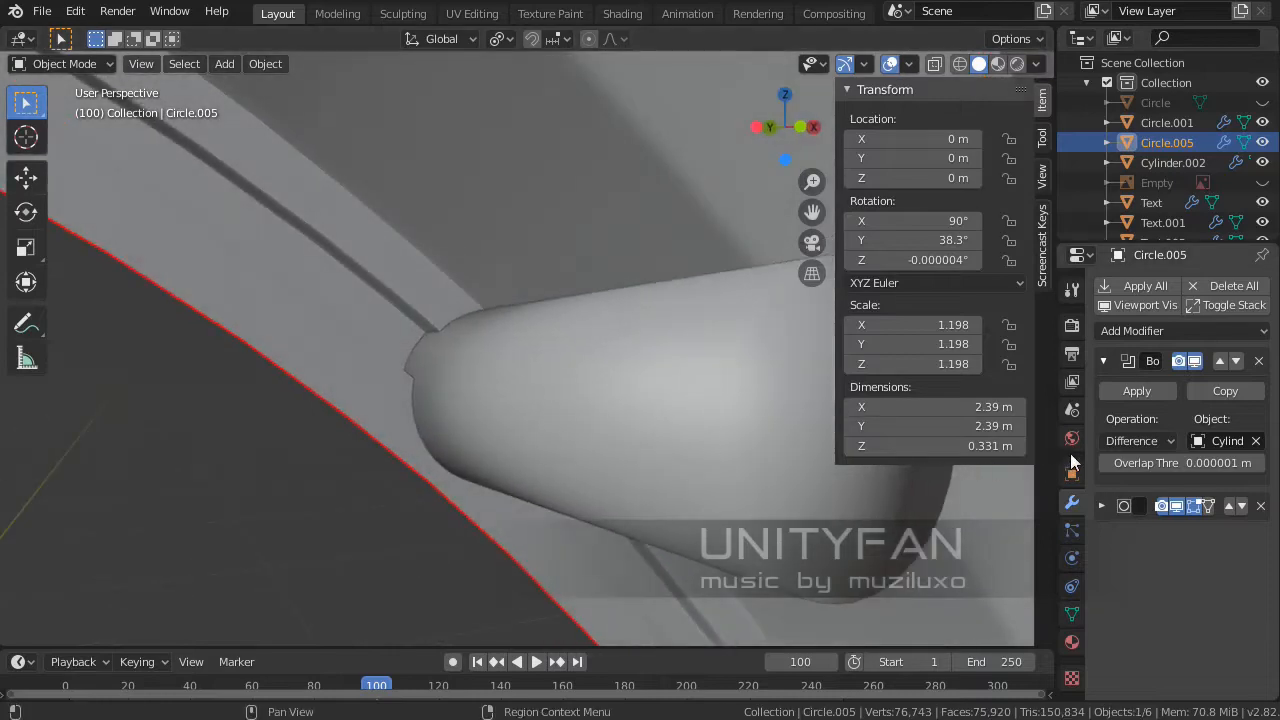
pyautogui.moveTo(600, 398); pyautogui.dragTo(494, 370, button='middle')
pyautogui.scroll(-8, 474, 385)
pyautogui.scroll(4, 560, 395)
pyautogui.click(580, 380)
pyautogui.click(332, 270)
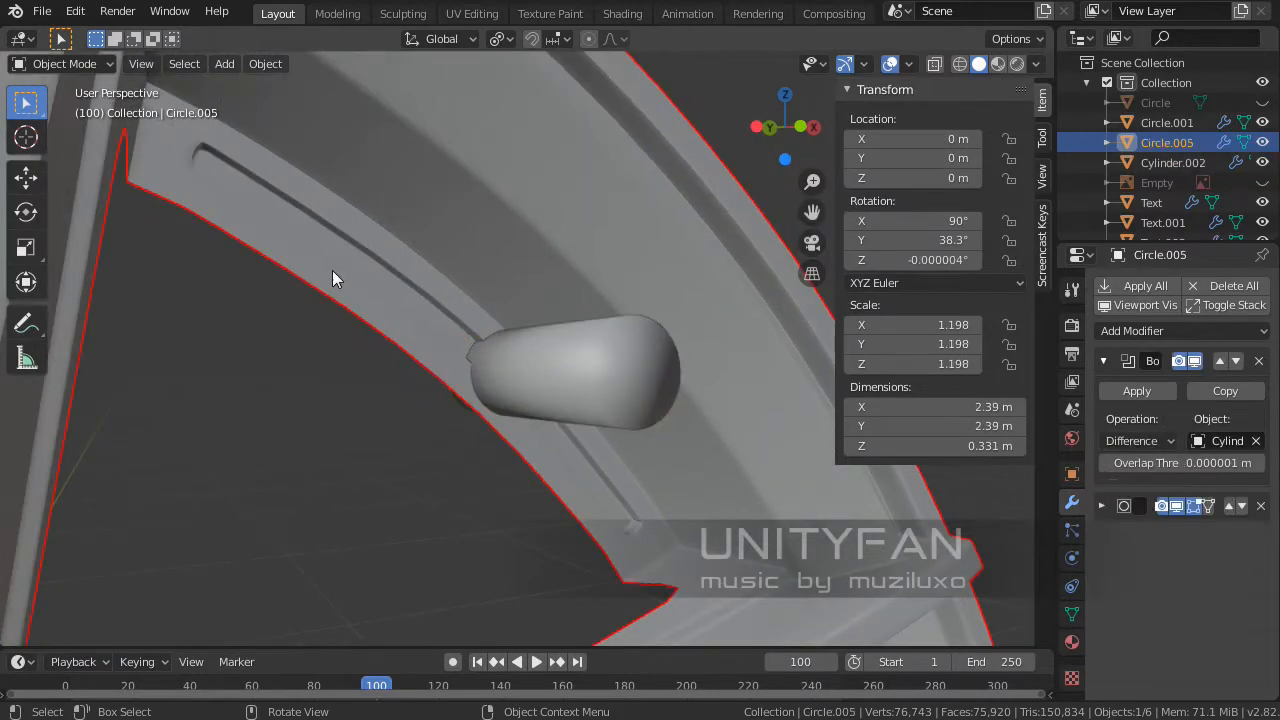
pyautogui.click(1155, 441)
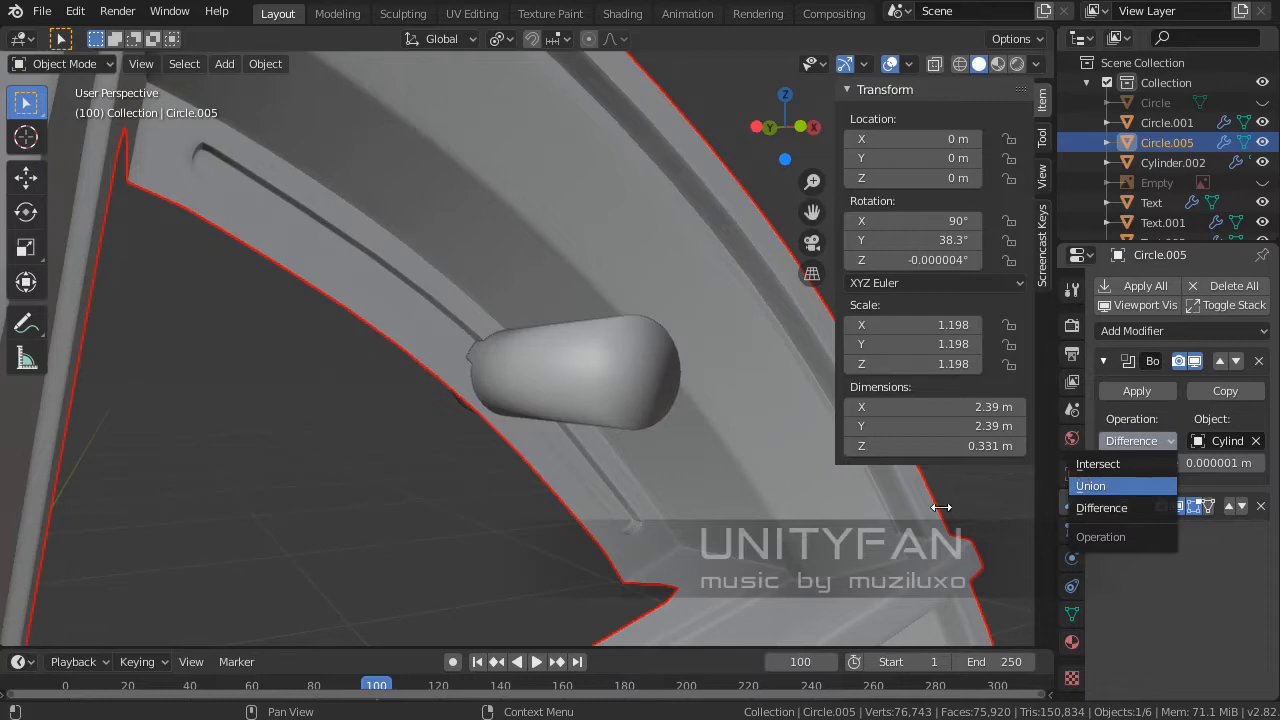
# - Examine the joint between the cylinder and the rim's inner ring up close, with the rim selected
pyautogui.moveTo(653, 482); pyautogui.dragTo(752, 446, button='middle')
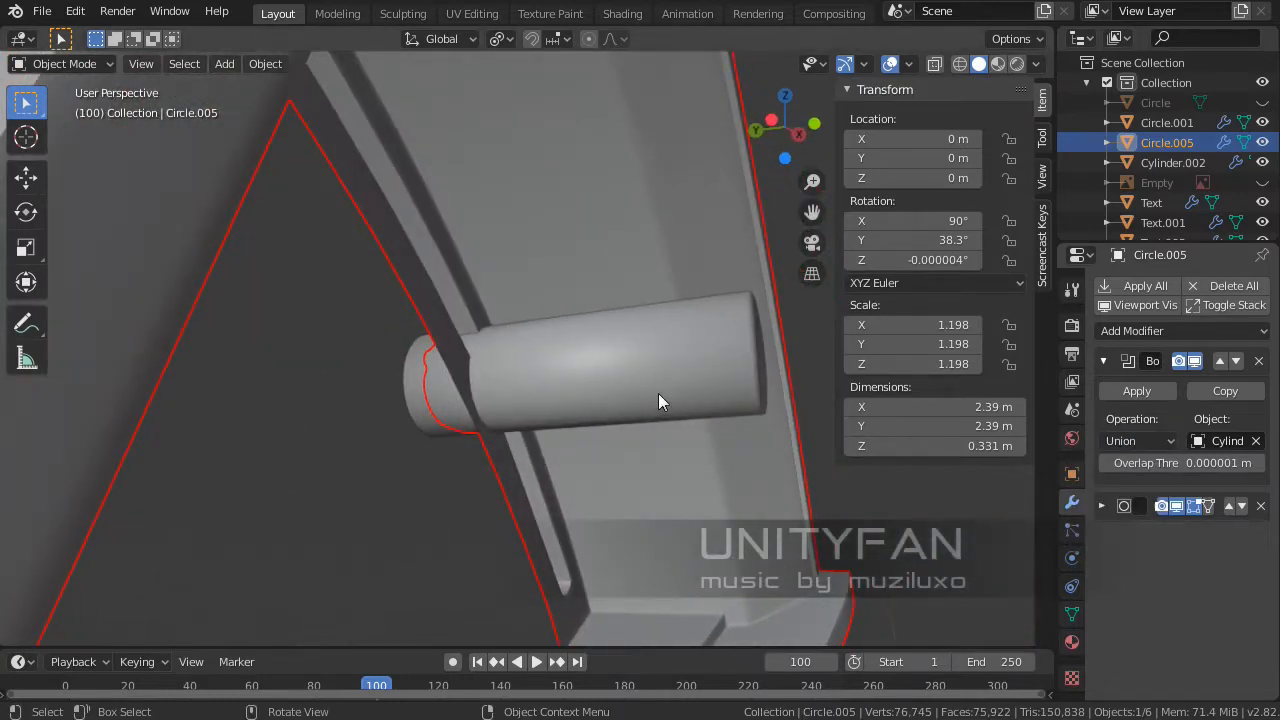
pyautogui.click(659, 394)
pyautogui.moveTo(659, 400); pyautogui.dragTo(608, 451, button='middle')
pyautogui.click(440, 362)
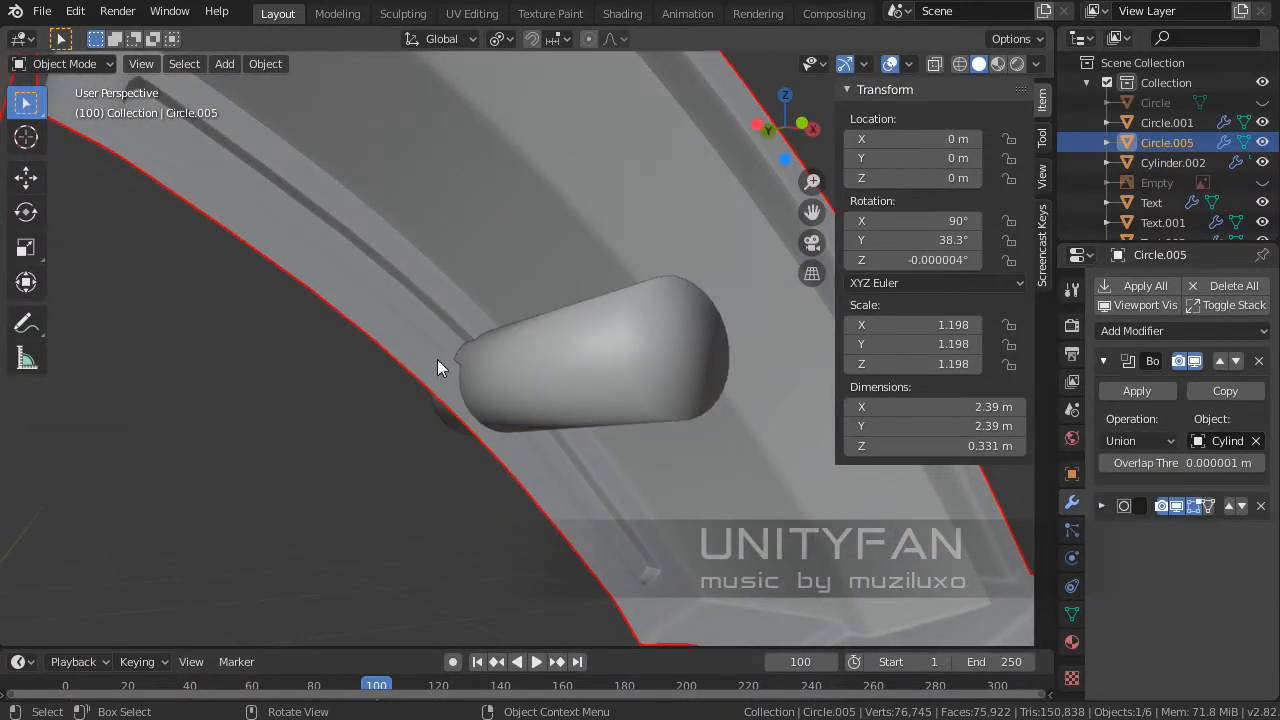
pyautogui.moveTo(443, 366); pyautogui.dragTo(482, 404, button='middle')
pyautogui.scroll(4, 482, 395)
pyautogui.moveTo(663, 433); pyautogui.dragTo(786, 443, button='middle')
pyautogui.scroll(3, 566, 434)
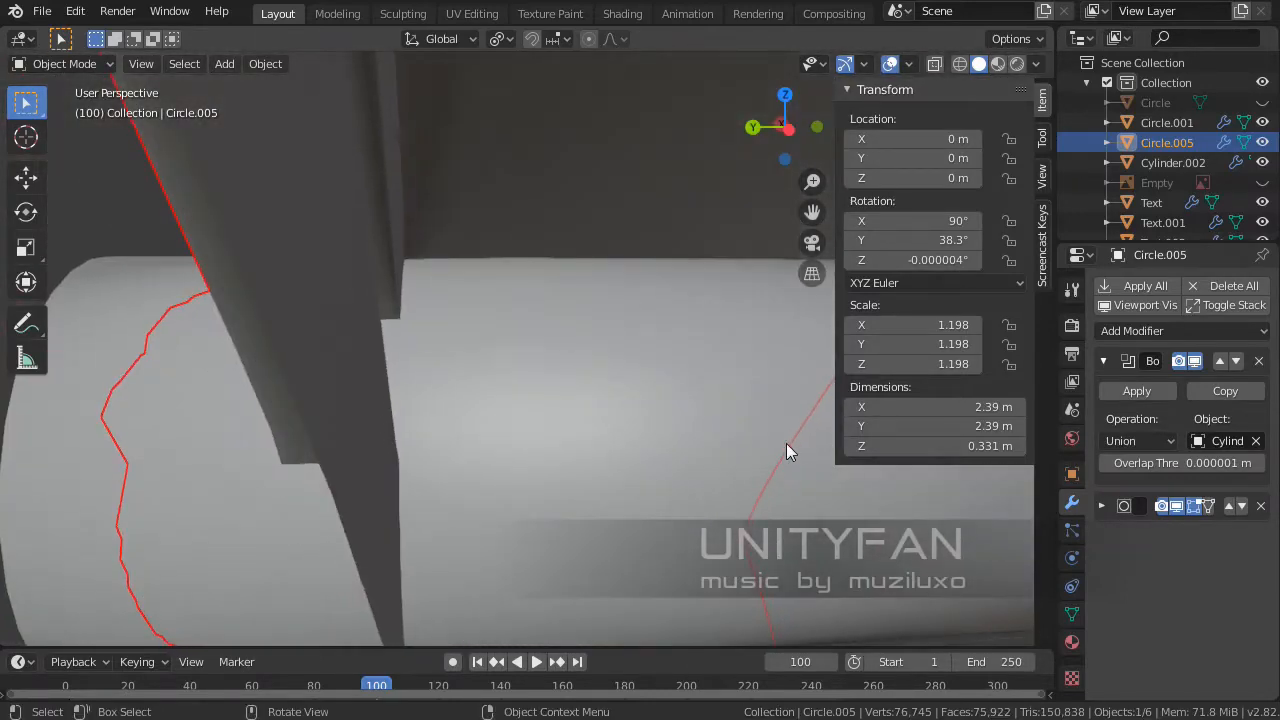
# - Apply the Solidify modifier on Cylinder.002
pyautogui.scroll(-2, 786, 443)
pyautogui.moveTo(627, 450); pyautogui.dragTo(503, 360, button='middle')
pyautogui.scroll(-2, 503, 362)
pyautogui.keyDown('shift'); pyautogui.moveTo(598, 374); pyautogui.dragTo(532, 400, button='middle'); pyautogui.keyUp('shift')
pyautogui.click(666, 412)
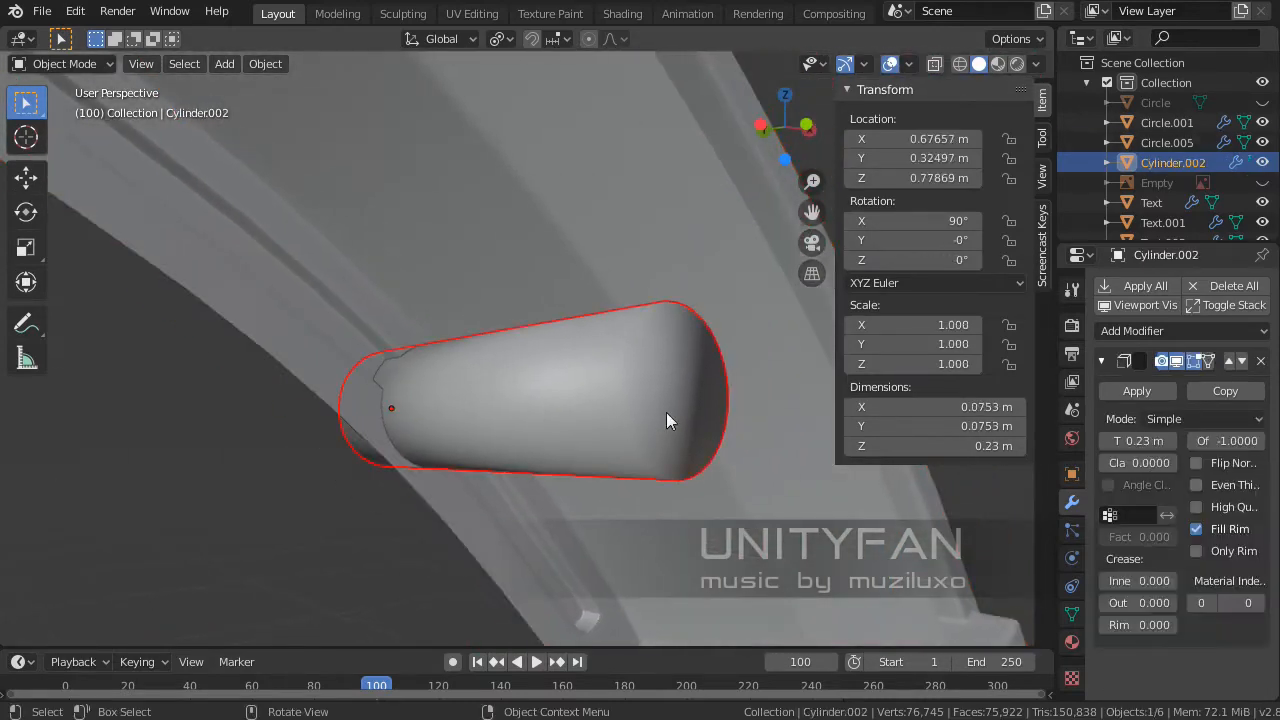
pyautogui.click(1144, 392)
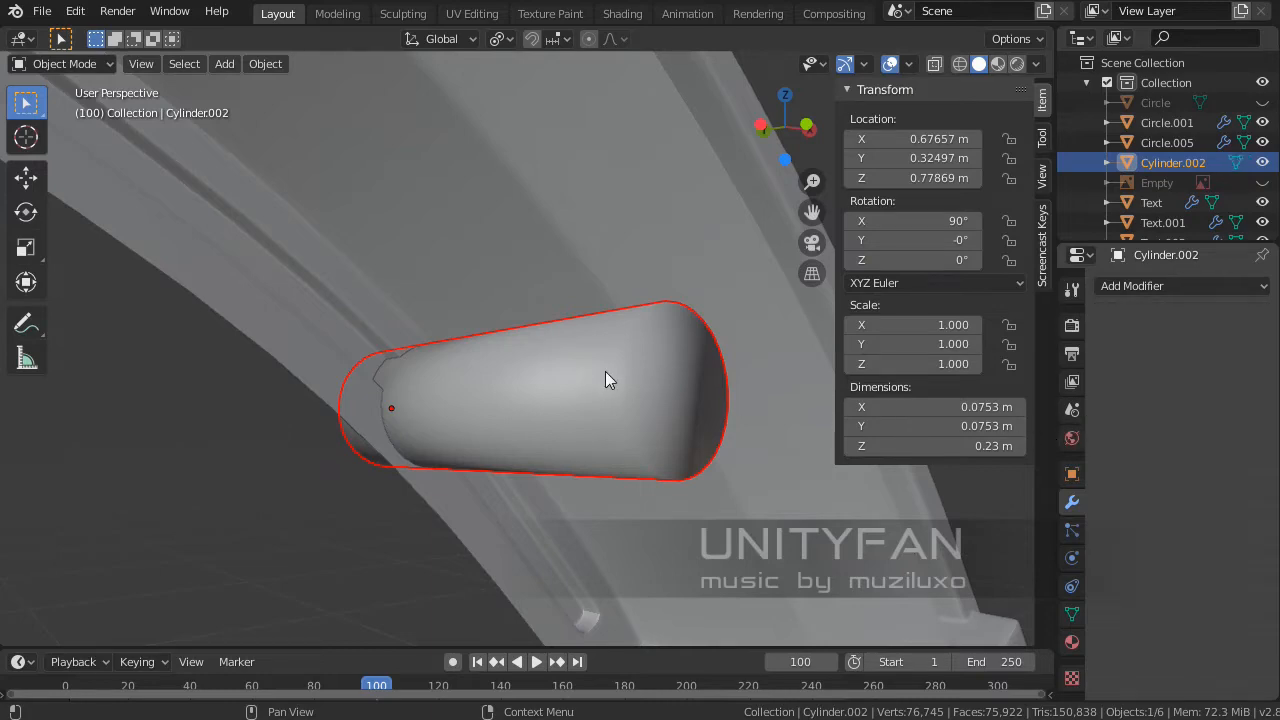
# - Switch the viewport to wireframe shading to inspect how Cylinder.002 passes through the rim
pyautogui.moveTo(621, 377); pyautogui.dragTo(686, 371, button='middle')
pyautogui.click(640, 274)
pyautogui.moveTo(640, 274)
pyautogui.mouseDown(button='middle')
pyautogui.moveTo(491, 318)
pyautogui.moveTo(497, 403)
pyautogui.moveTo(471, 437)
pyautogui.moveTo(573, 349)
pyautogui.moveTo(517, 343)
pyautogui.moveTo(697, 360)
pyautogui.moveTo(366, 357)
pyautogui.moveTo(373, 318)
pyautogui.moveTo(407, 343)
pyautogui.moveTo(322, 312)
pyautogui.mouseUp(button='middle')
pyautogui.click(373, 316)
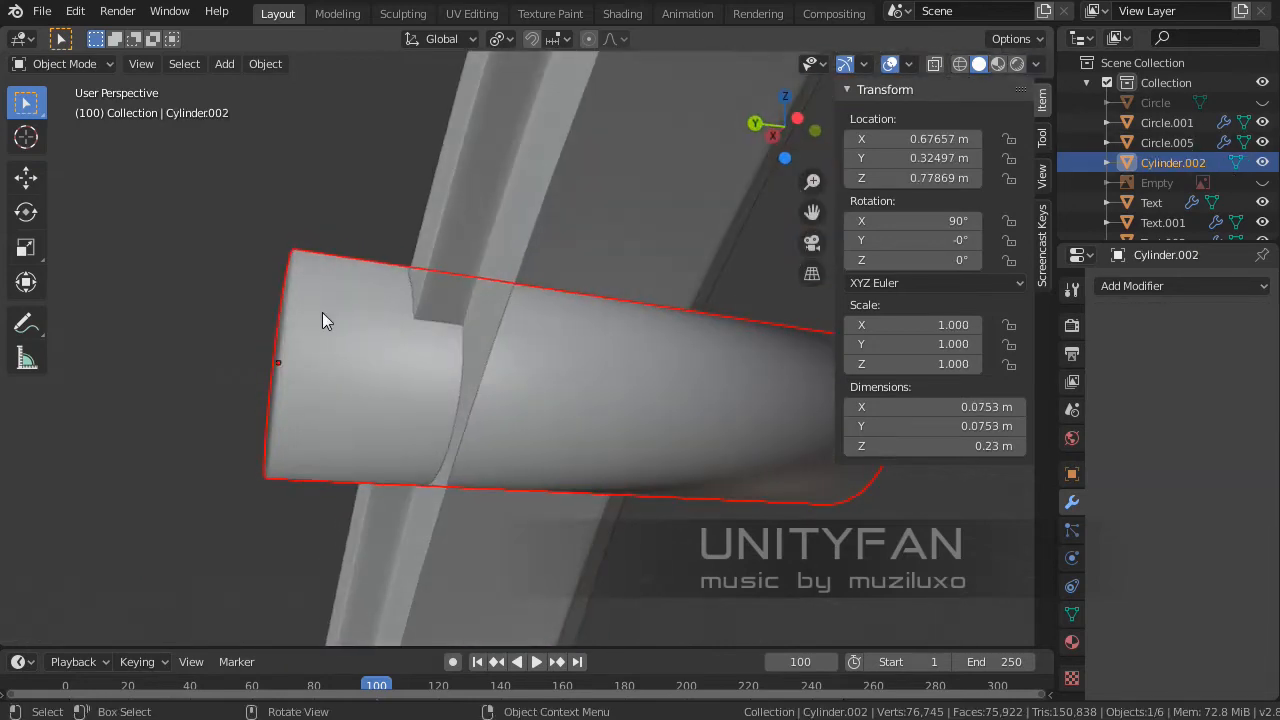
pyautogui.press('z')
pyautogui.click(212, 334)
pyautogui.moveTo(209, 334)
pyautogui.mouseDown(button='middle')
pyautogui.moveTo(321, 341)
pyautogui.moveTo(297, 353)
pyautogui.mouseUp(button='middle')
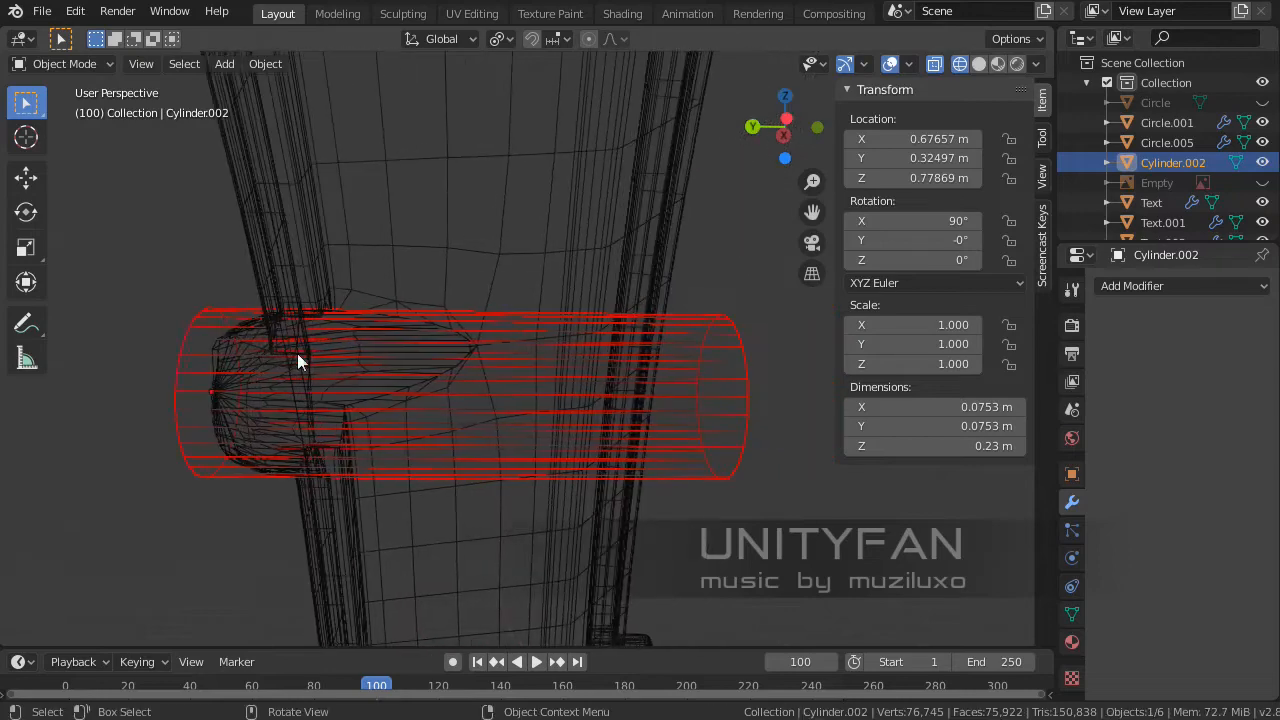
# - Move Cylinder.002 along the global Y axis to about 0.3206 m
pyautogui.click(26, 177)
pyautogui.moveTo(143, 392)
pyautogui.mouseDown()
pyautogui.moveTo(181, 394)
pyautogui.moveTo(139, 386)
pyautogui.mouseUp()
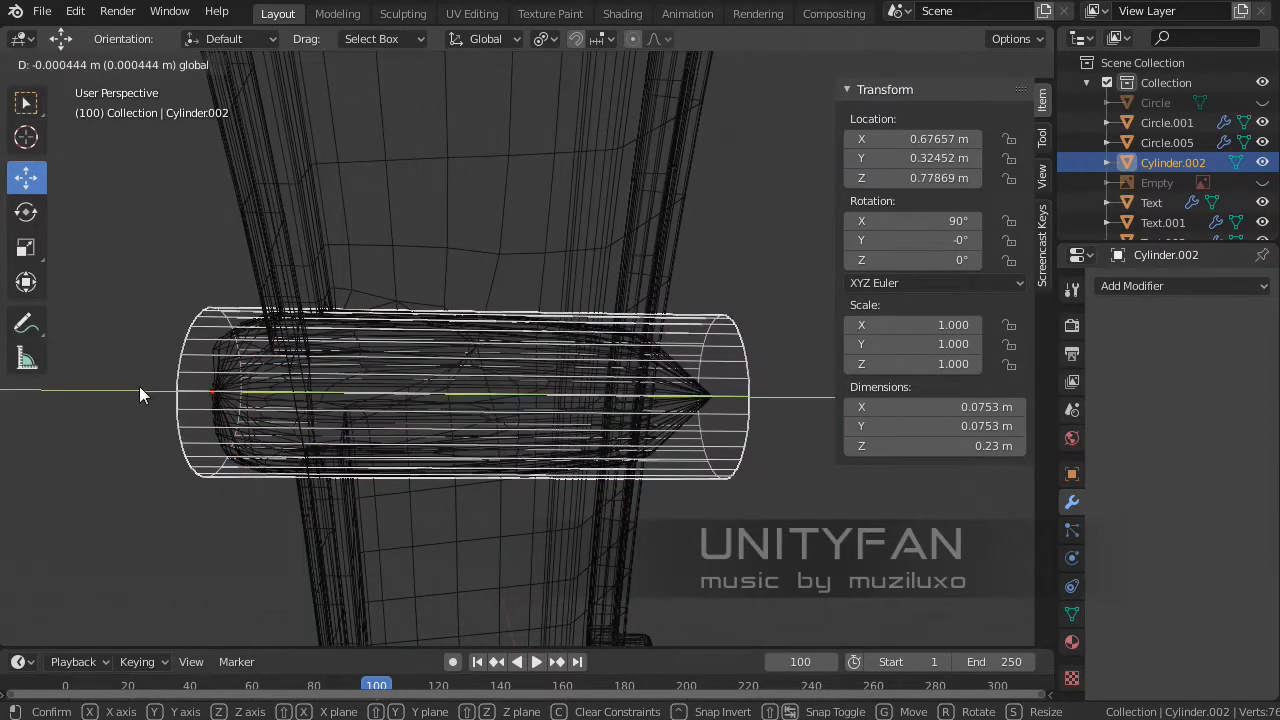
pyautogui.moveTo(33, 195); pyautogui.dragTo(28, 214)
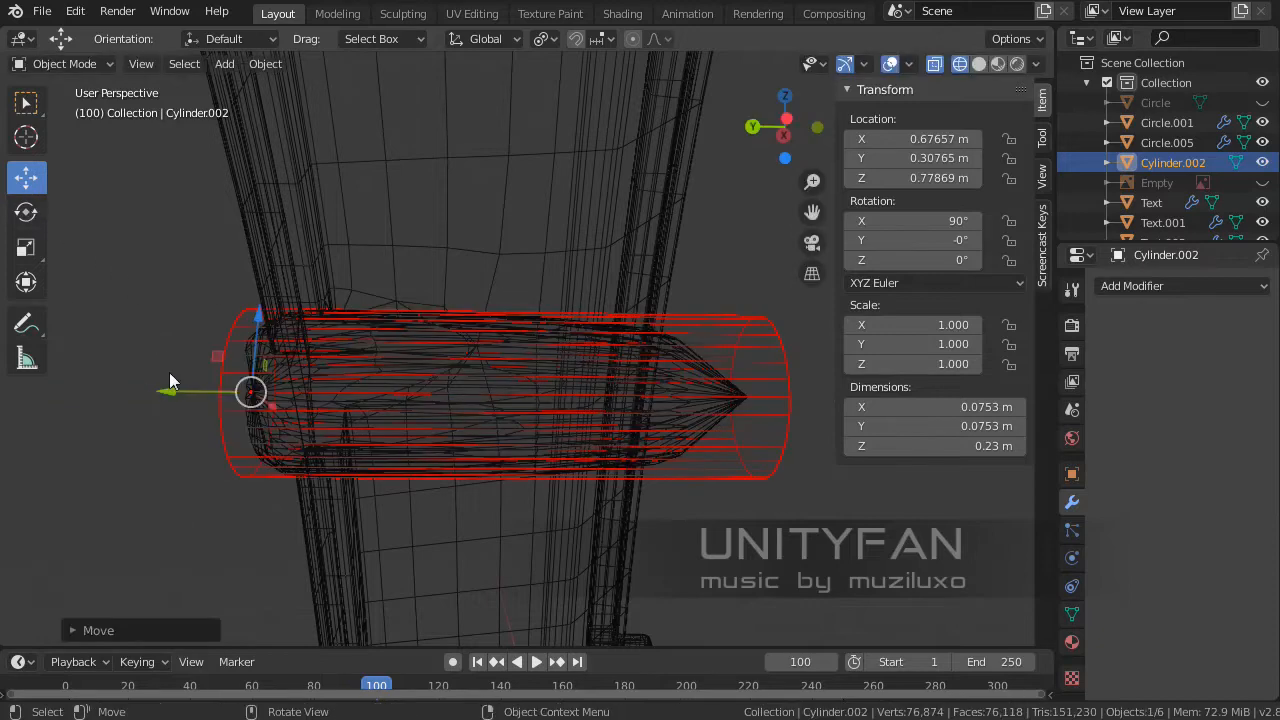
pyautogui.moveTo(172, 388); pyautogui.dragTo(139, 388)
pyautogui.moveTo(395, 382)
pyautogui.mouseDown()
pyautogui.moveTo(412, 368)
pyautogui.moveTo(379, 389)
pyautogui.mouseUp()
pyautogui.moveTo(379, 389); pyautogui.dragTo(496, 303, button='middle')
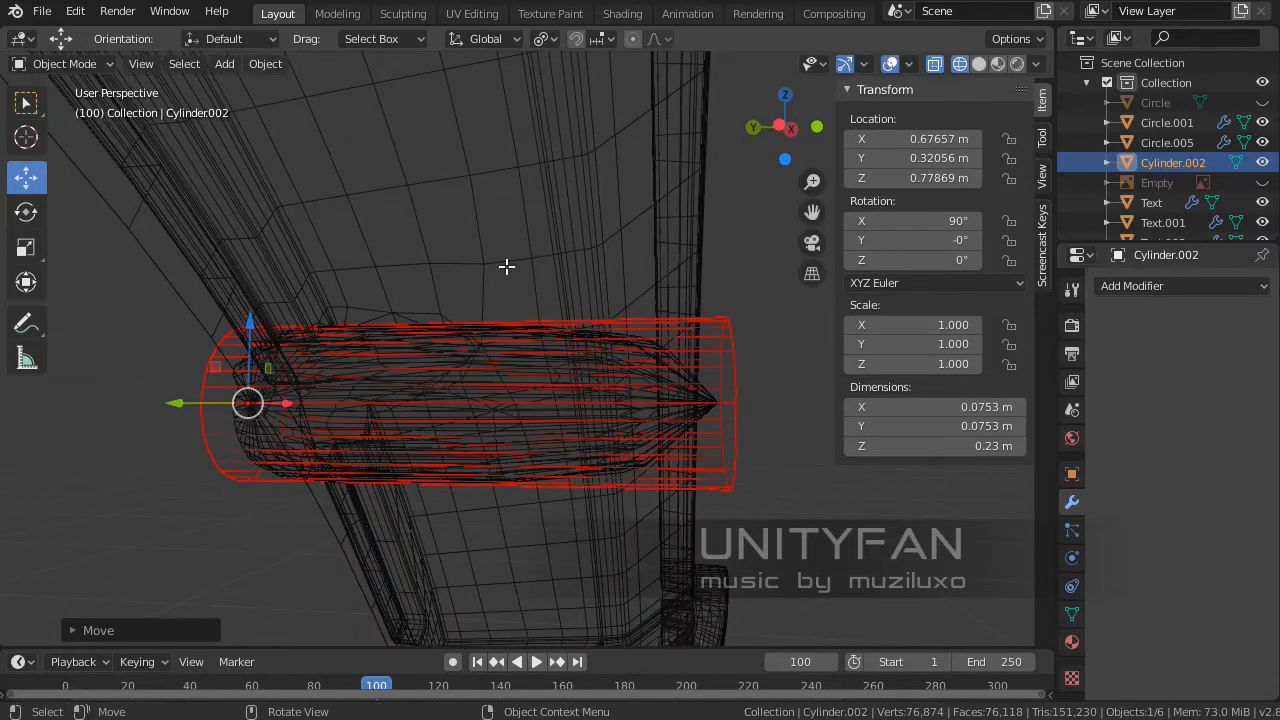
# - Turn off the viewport display of the Subdivision Surface modifier on Circle.005
pyautogui.press('Tab')
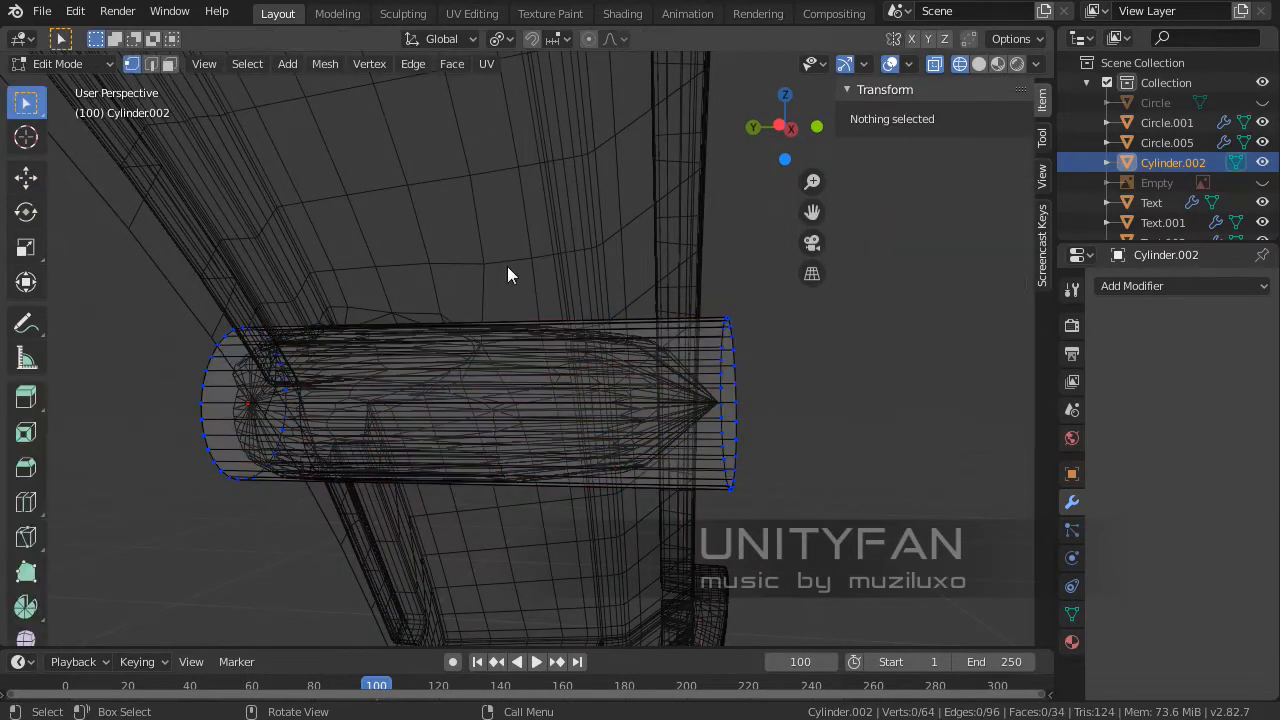
pyautogui.press('Tab')
pyautogui.click(507, 266)
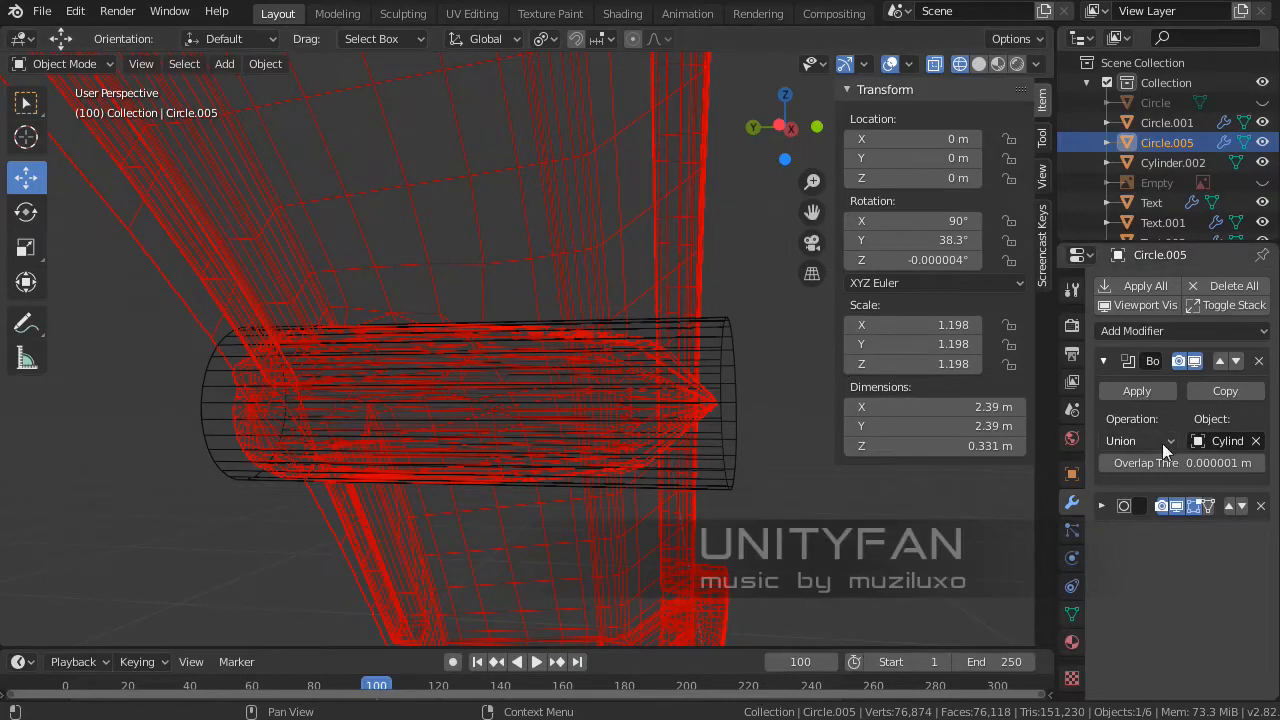
pyautogui.moveTo(440, 400); pyautogui.dragTo(310, 360, button='middle')
pyautogui.scroll(3, 310, 352)
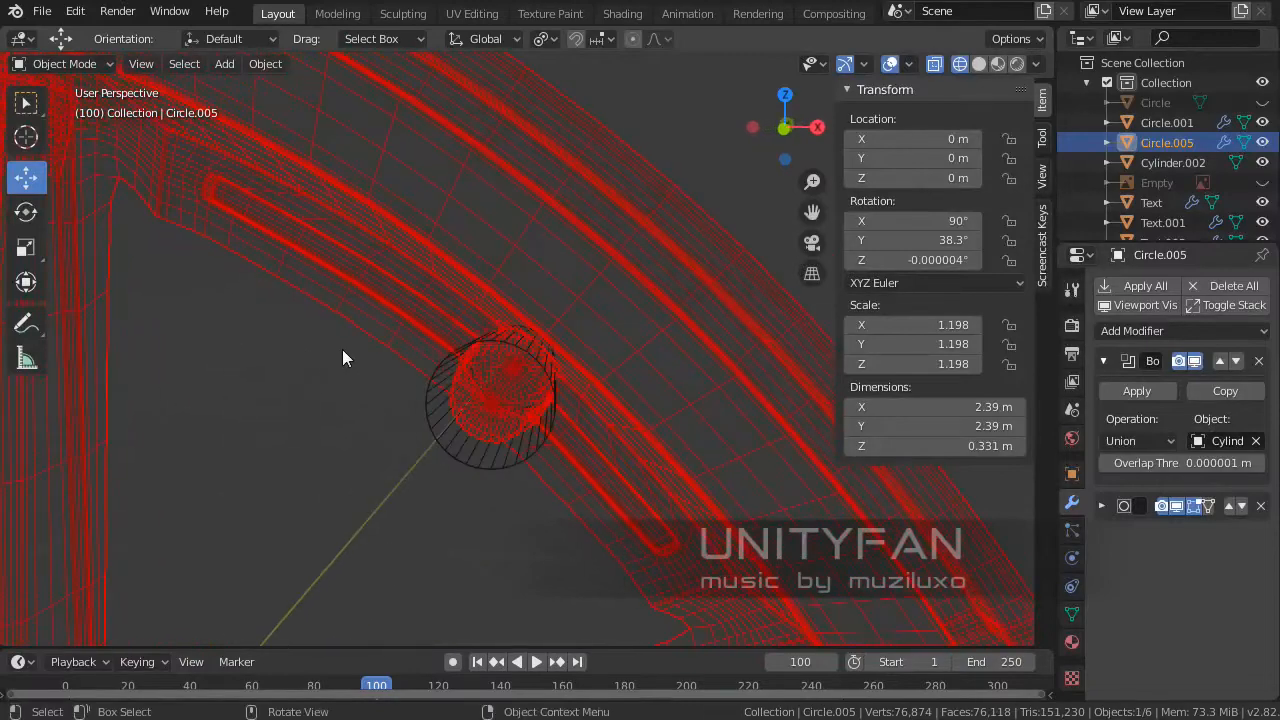
pyautogui.click(1104, 361)
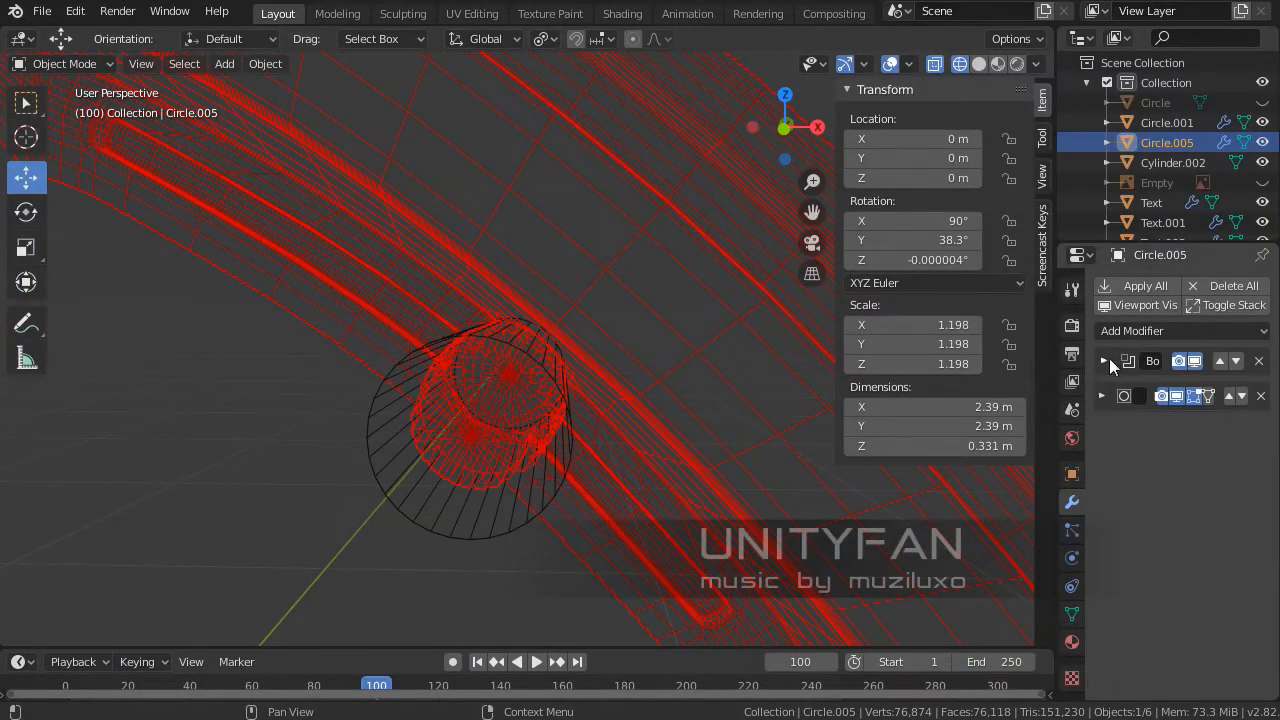
pyautogui.click(1104, 361)
pyautogui.click(1104, 361)
pyautogui.click(1177, 396)
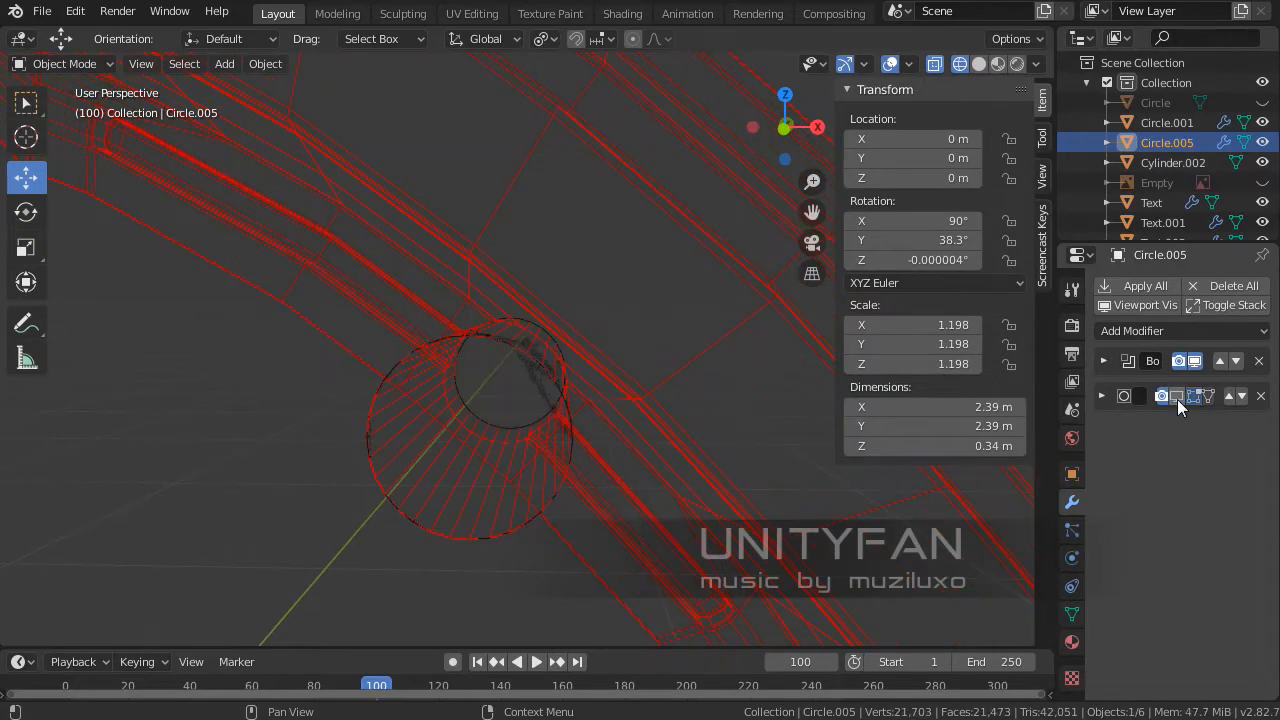
pyautogui.click(1177, 397)
pyautogui.click(1177, 397)
# - Return to solid shading and apply the Boolean Union modifier on Circle.005
pyautogui.moveTo(600, 420); pyautogui.dragTo(483, 400, button='middle')
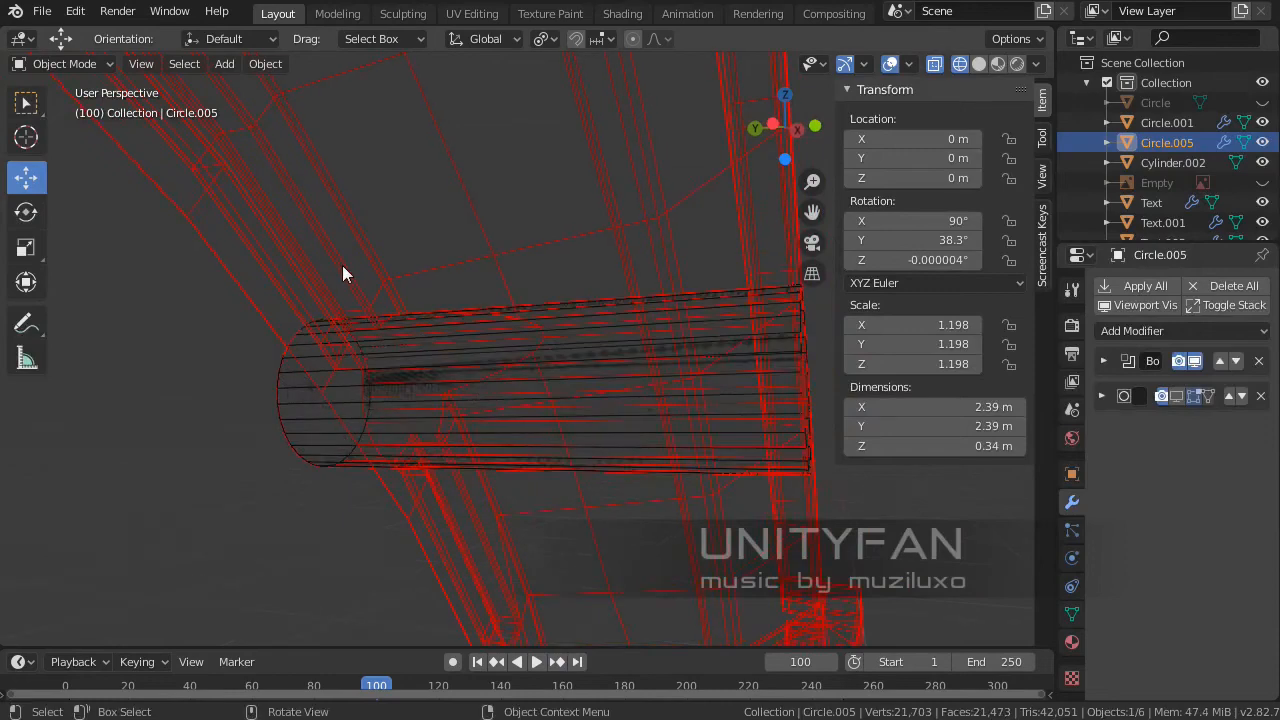
pyautogui.moveTo(400, 299); pyautogui.dragTo(416, 329, button='middle')
pyautogui.click(1103, 361)
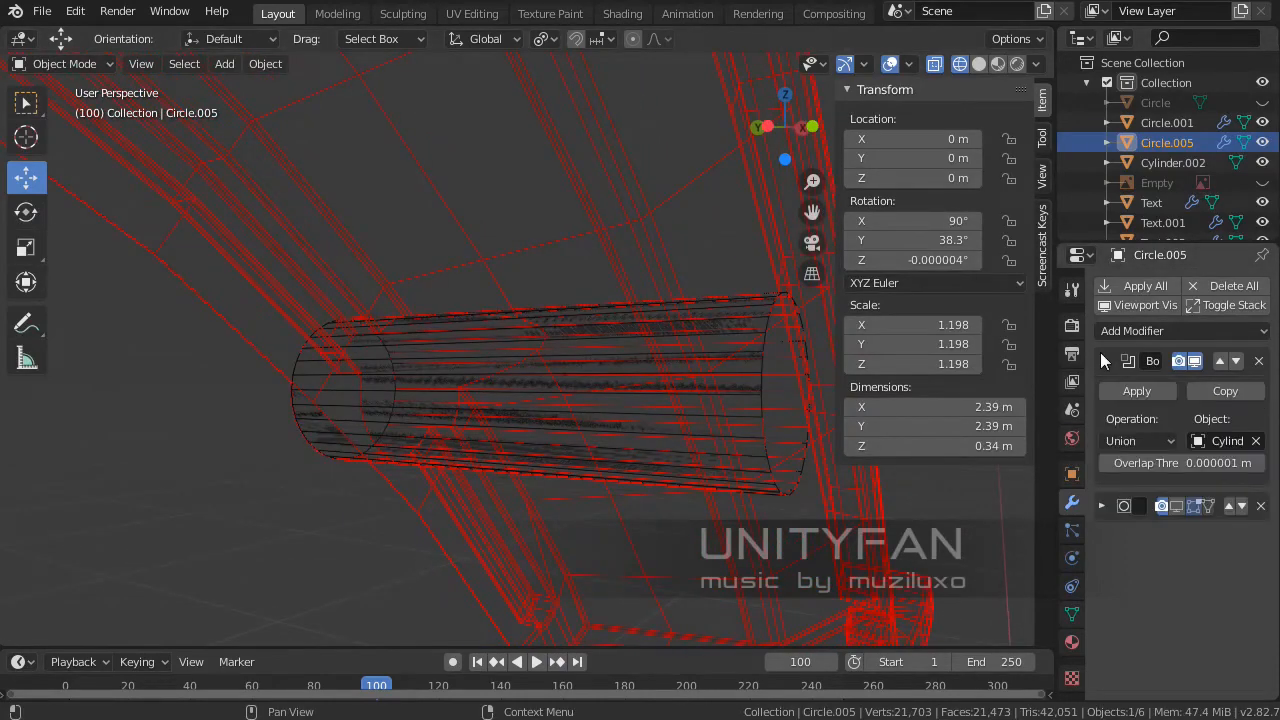
pyautogui.moveTo(750, 391); pyautogui.dragTo(624, 376, button='middle')
pyautogui.press('z')
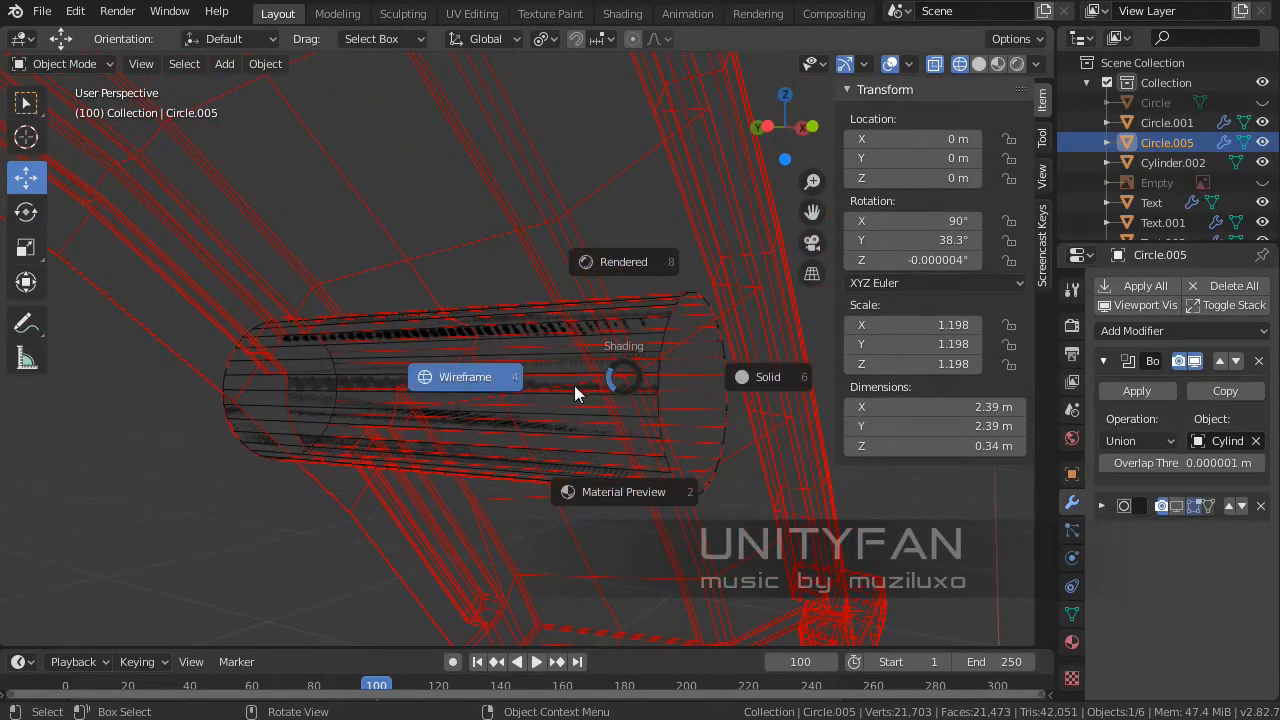
pyautogui.click(743, 380)
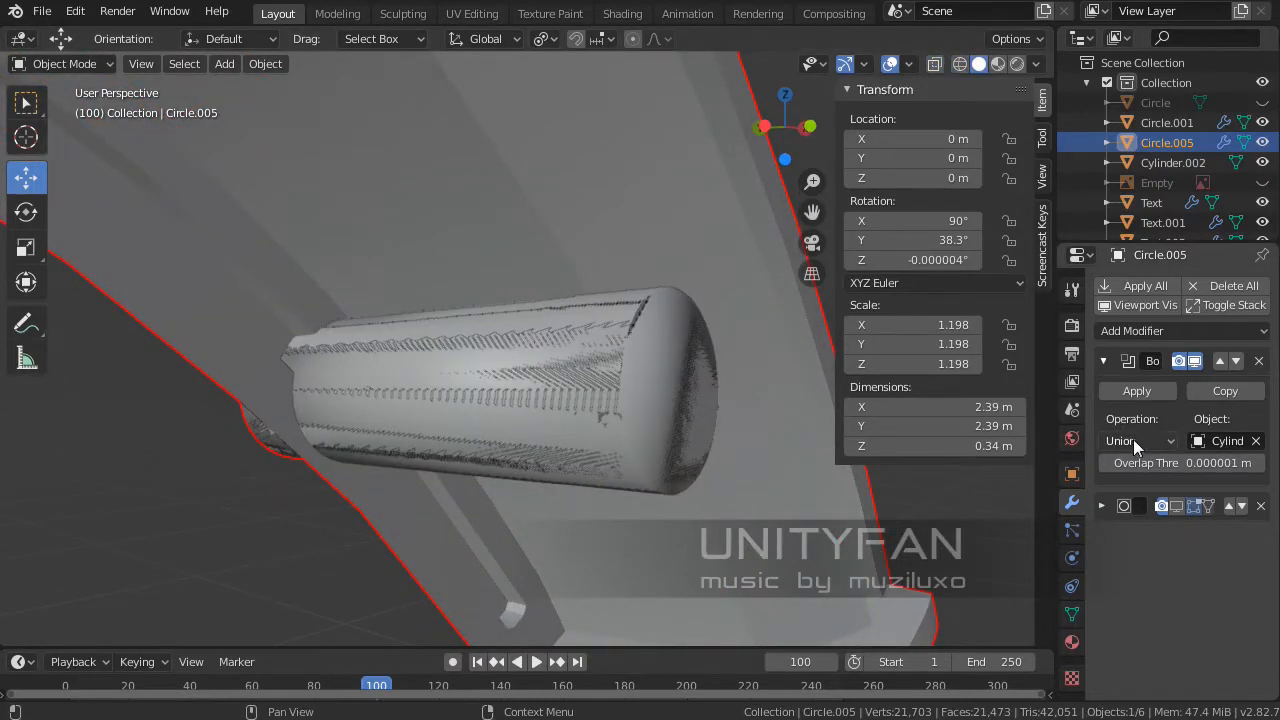
pyautogui.click(1140, 389)
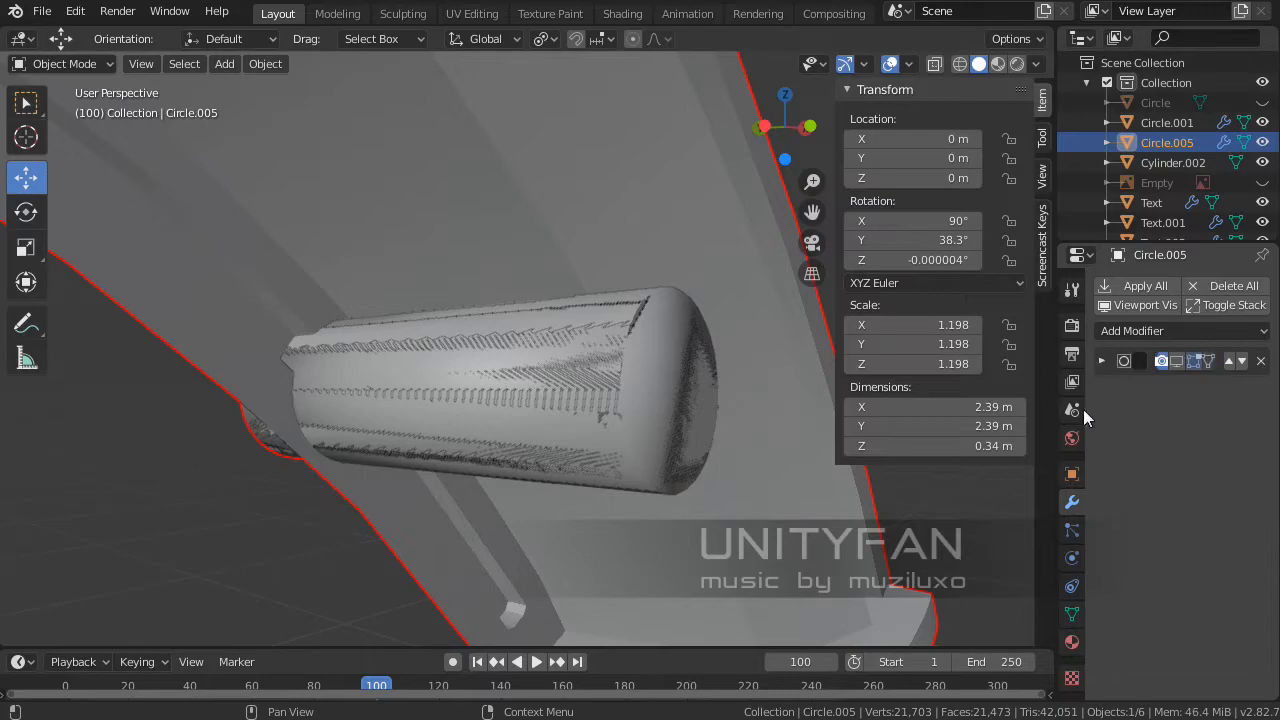
# - In Edit Mode on Circle.005, delete the round end-cap face of the merged cylinder
pyautogui.moveTo(531, 366); pyautogui.dragTo(479, 348, button='middle')
pyautogui.press('Tab')
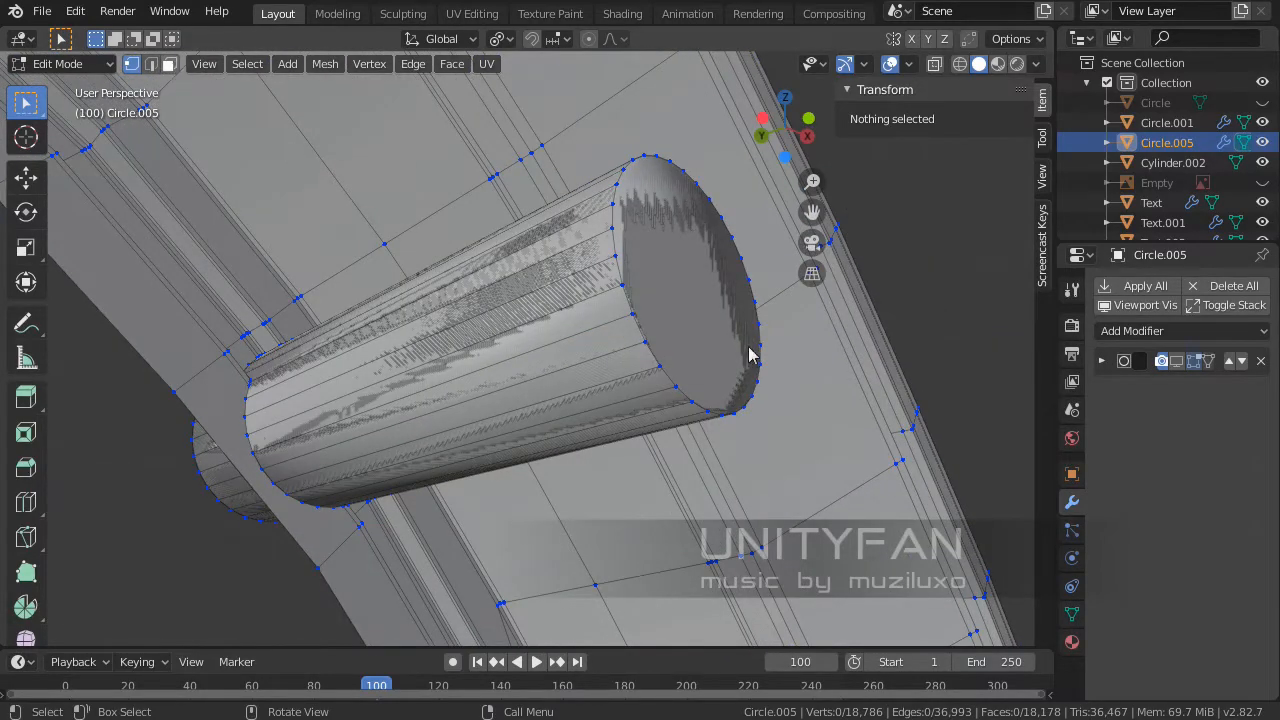
pyautogui.click(661, 297)
pyautogui.press('x')
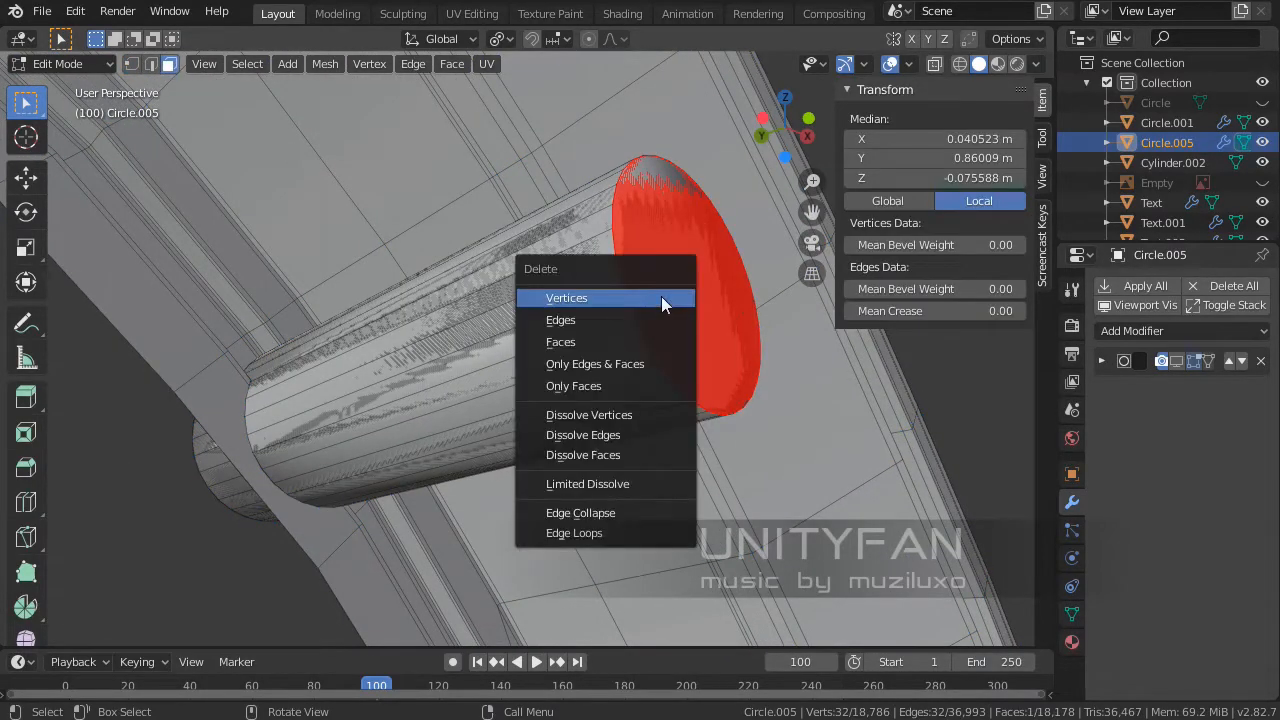
pyautogui.click(606, 338)
# - Delete five adjacent side faces of the merged cylinder on Circle.005
pyautogui.moveTo(606, 338); pyautogui.dragTo(517, 336, button='middle')
pyautogui.click(516, 329)
pyautogui.keyDown('shift'); pyautogui.click(525, 296); pyautogui.keyUp('shift')
pyautogui.keyDown('shift'); pyautogui.click(534, 265); pyautogui.keyUp('shift')
pyautogui.moveTo(534, 265); pyautogui.dragTo(557, 344, button='middle')
pyautogui.press('x')
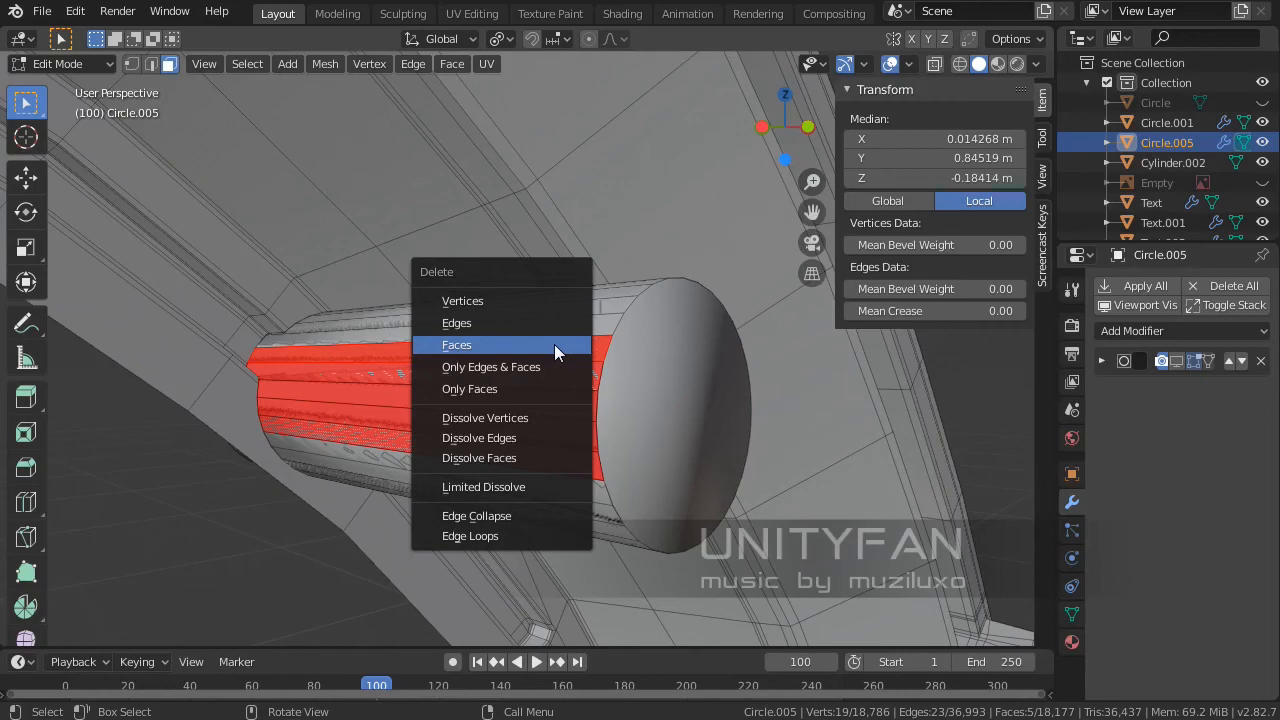
pyautogui.click(554, 344)
# - Hide the separate Cylinder.002 object and reopen Circle.005 in Edit Mode
pyautogui.press('Tab')
pyautogui.click(625, 397)
pyautogui.moveTo(625, 397); pyautogui.dragTo(512, 420, button='middle')
pyautogui.press('h')
pyautogui.click(470, 444)
pyautogui.press('Tab')
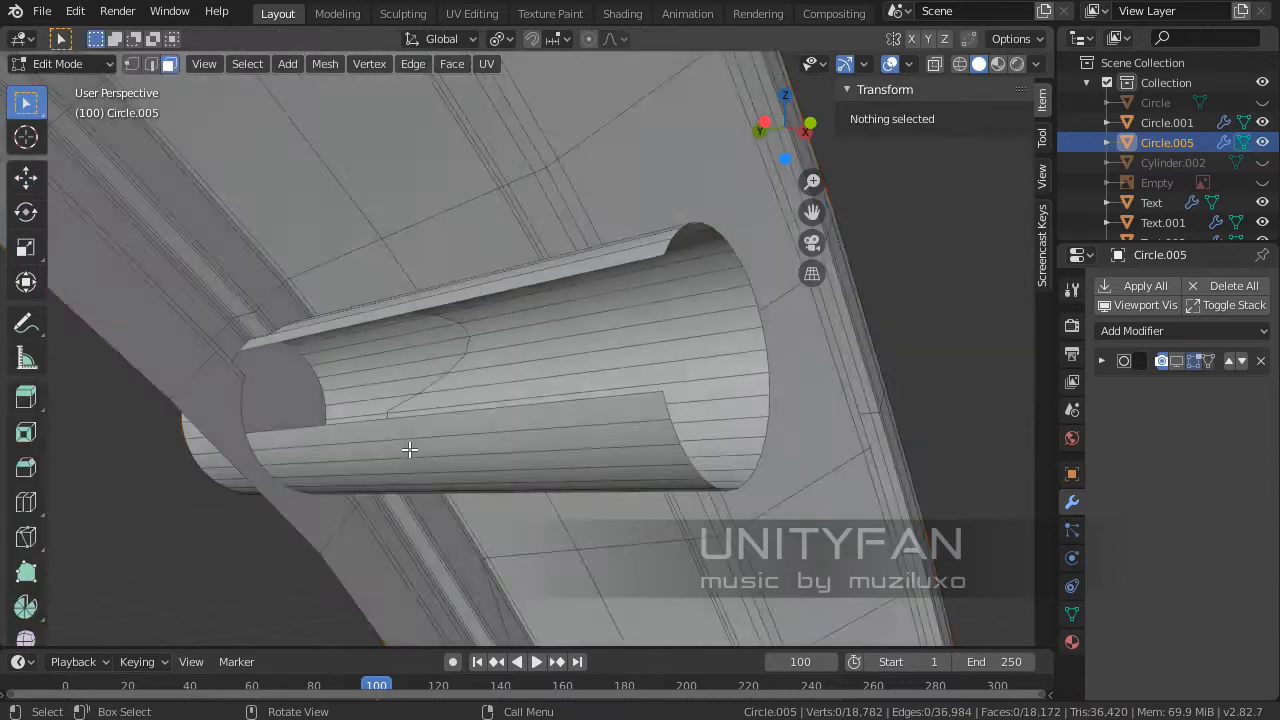
# - Select the next run of lengthwise side faces around the open tube on Circle.005 and delete them
pyautogui.moveTo(409, 449); pyautogui.dragTo(440, 416, button='middle')
pyautogui.click(449, 394)
pyautogui.keyDown('shift'); pyautogui.click(452, 414); pyautogui.keyUp('shift')
pyautogui.keyDown('shift'); pyautogui.click(460, 449); pyautogui.keyUp('shift')
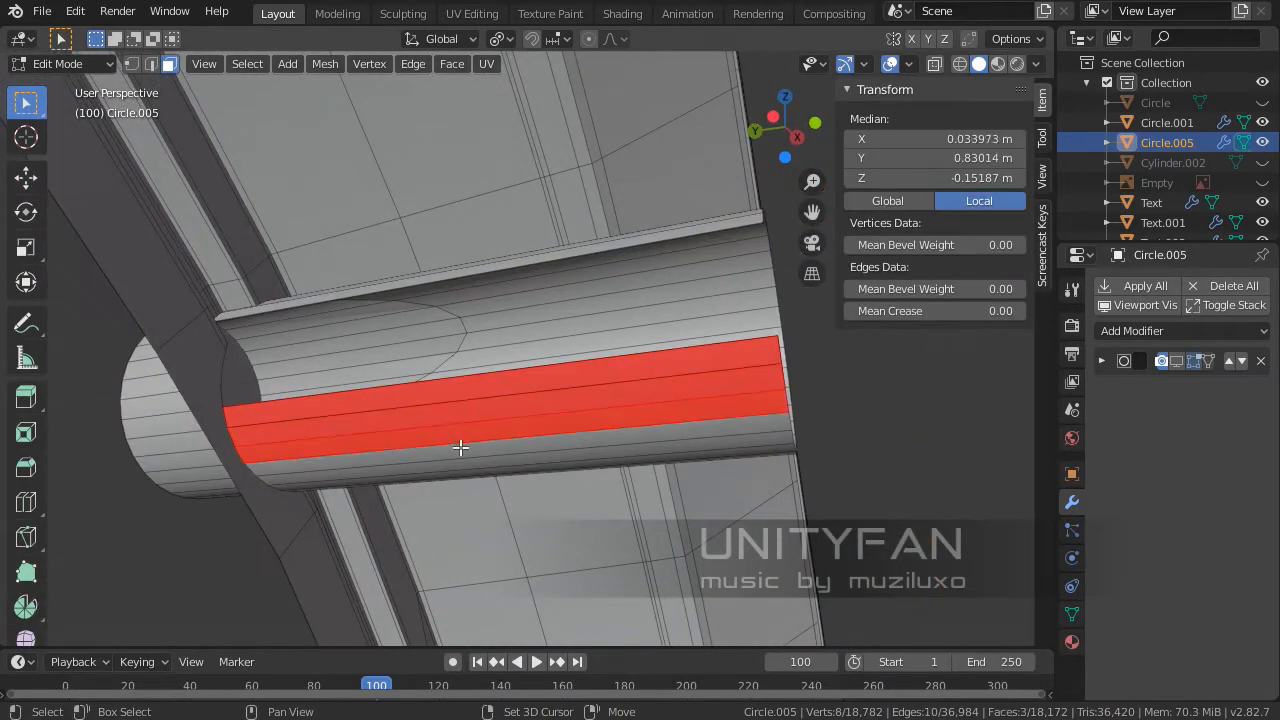
pyautogui.keyDown('shift'); pyautogui.click(466, 460); pyautogui.keyUp('shift')
pyautogui.keyDown('shift'); pyautogui.click(486, 471); pyautogui.keyUp('shift')
pyautogui.moveTo(486, 471); pyautogui.dragTo(541, 464, button='middle')
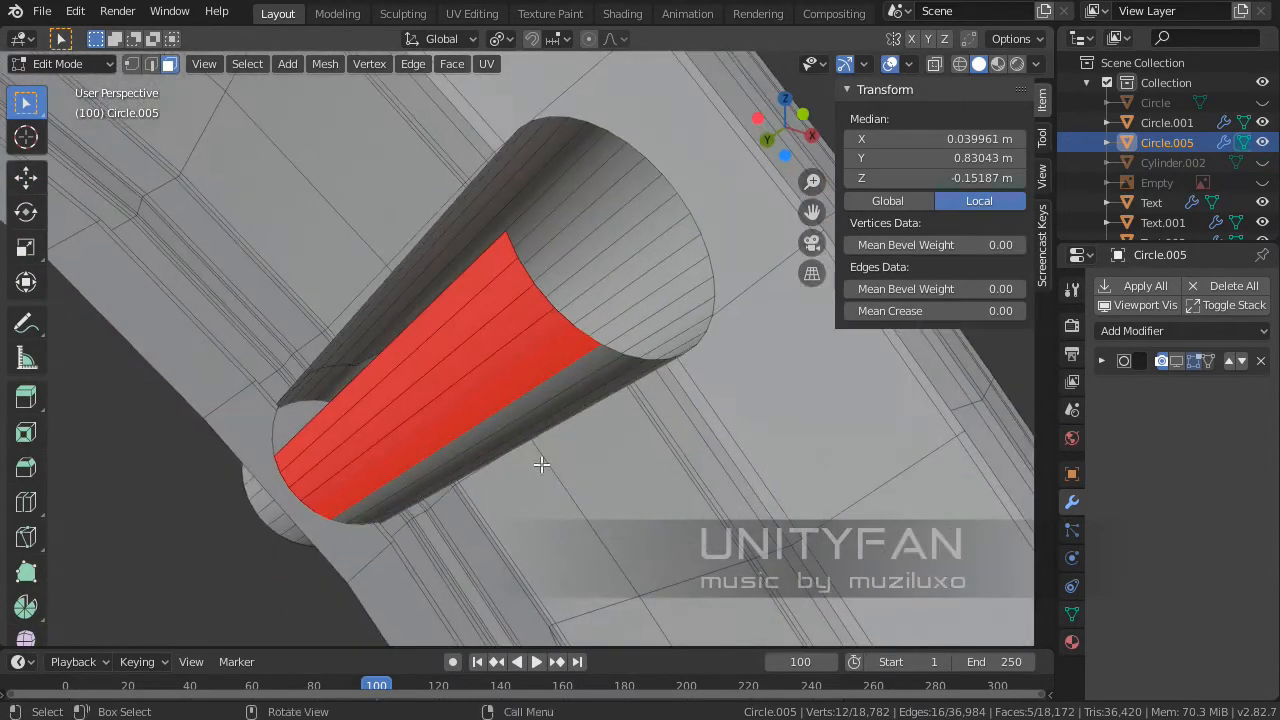
pyautogui.keyDown('shift'); pyautogui.click(528, 408); pyautogui.keyUp('shift')
pyautogui.keyDown('shift'); pyautogui.click(586, 383); pyautogui.keyUp('shift')
pyautogui.moveTo(617, 381); pyautogui.dragTo(506, 297, button='middle')
pyautogui.keyDown('shift'); pyautogui.click(513, 293); pyautogui.keyUp('shift')
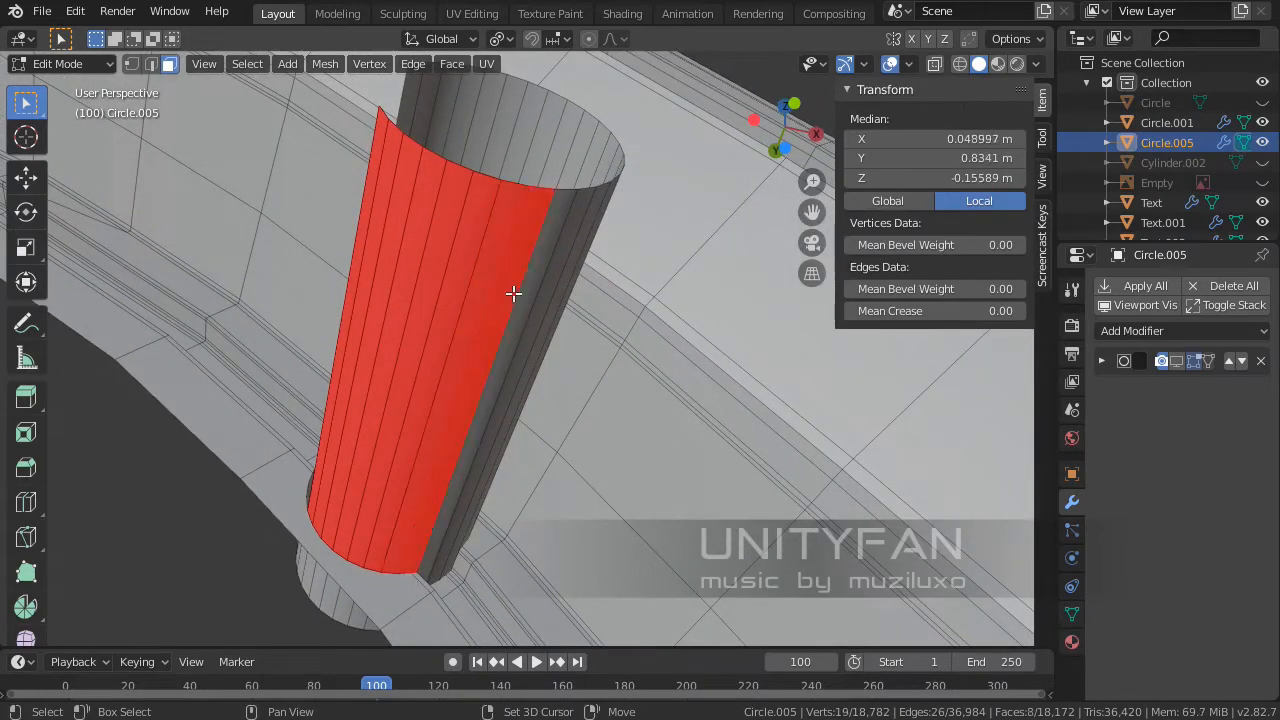
pyautogui.moveTo(564, 266); pyautogui.dragTo(409, 314, button='middle')
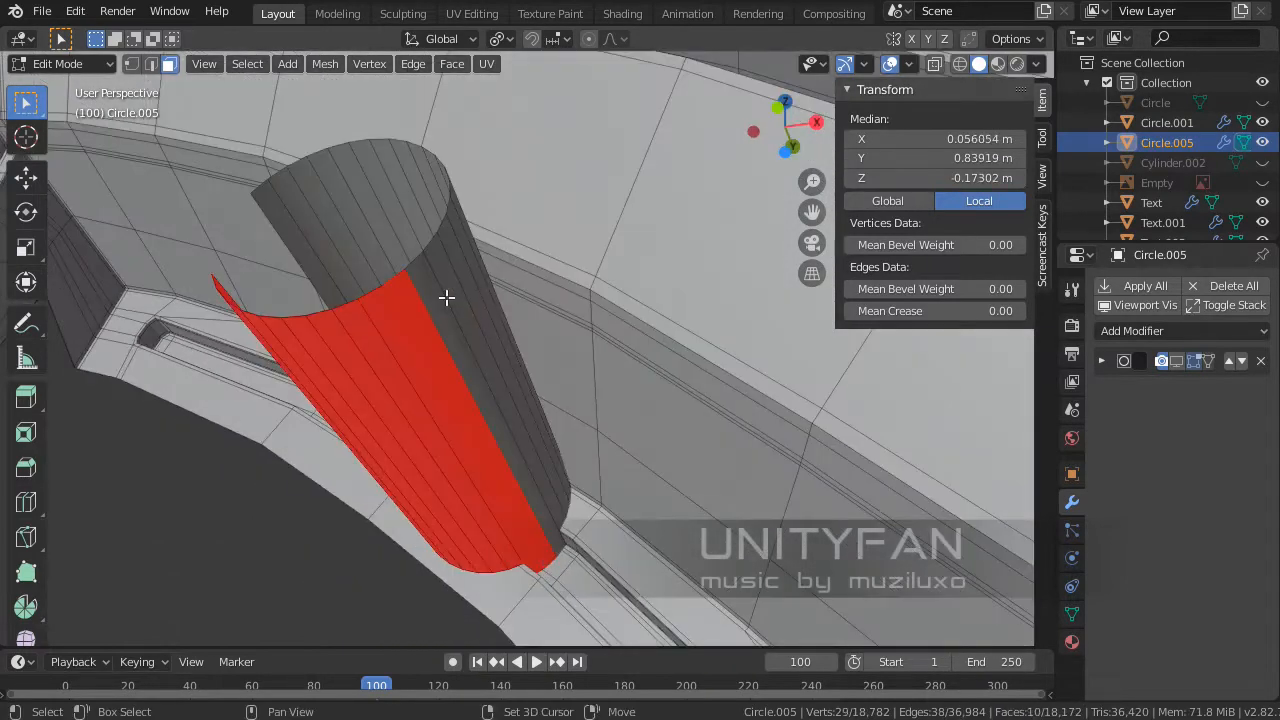
pyautogui.scroll(2, 450, 289)
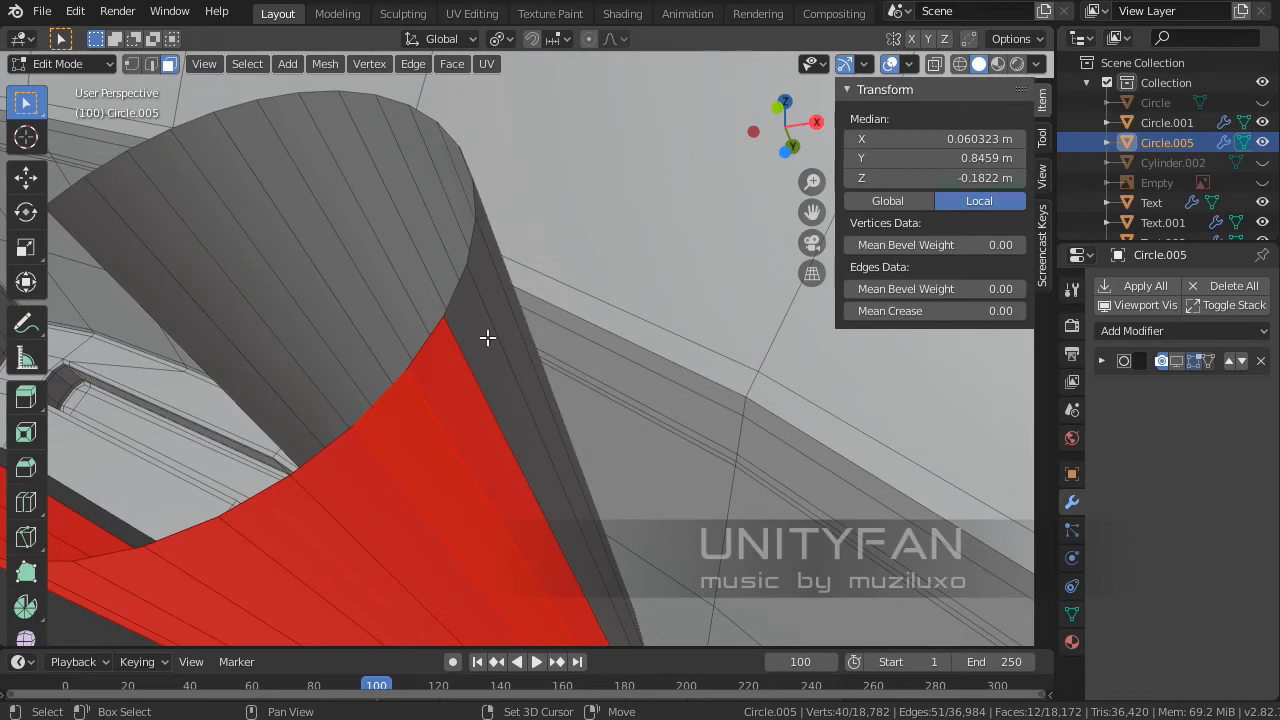
pyautogui.moveTo(476, 316); pyautogui.dragTo(520, 471, button='middle')
pyautogui.press('x')
pyautogui.click(355, 346)
# - Select the 11 remaining side faces of the protruding tube and delete them
pyautogui.keyDown('alt'); pyautogui.click(486, 463); pyautogui.keyUp('alt')
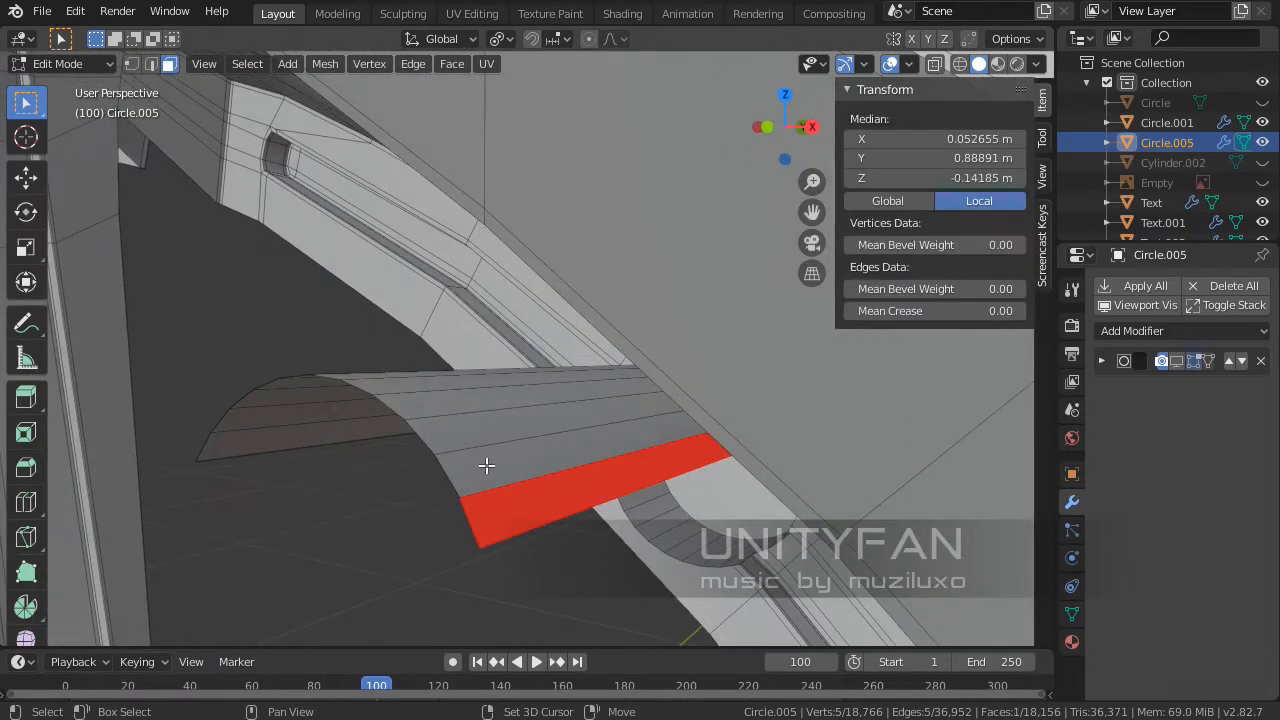
pyautogui.keyDown('shift'); pyautogui.click(394, 400); pyautogui.keyUp('shift')
pyautogui.keyDown('shift'); pyautogui.click(331, 408); pyautogui.keyUp('shift')
pyautogui.moveTo(331, 408); pyautogui.dragTo(537, 514, button='middle')
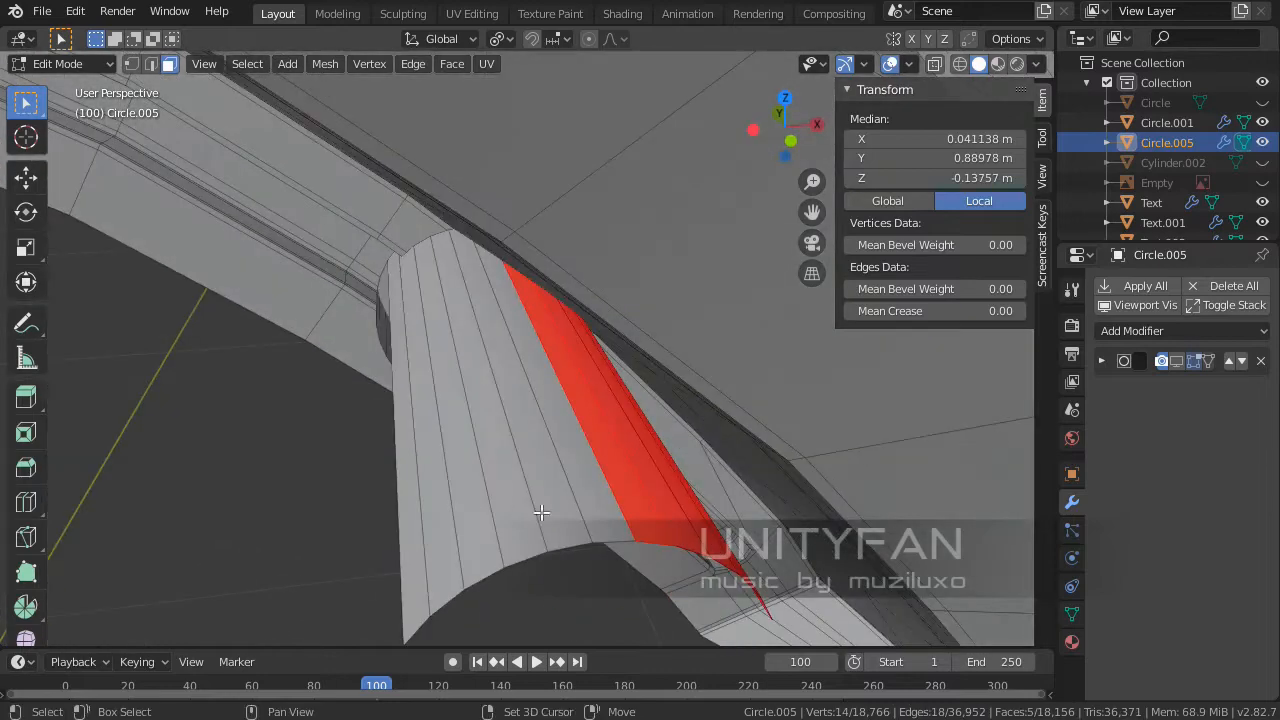
pyautogui.keyDown('shift'); pyautogui.click(584, 496); pyautogui.keyUp('shift')
pyautogui.keyDown('shift'); pyautogui.click(538, 503); pyautogui.keyUp('shift')
pyautogui.keyDown('shift'); pyautogui.click(468, 517); pyautogui.keyUp('shift')
pyautogui.keyDown('shift'); pyautogui.click(428, 526); pyautogui.keyUp('shift')
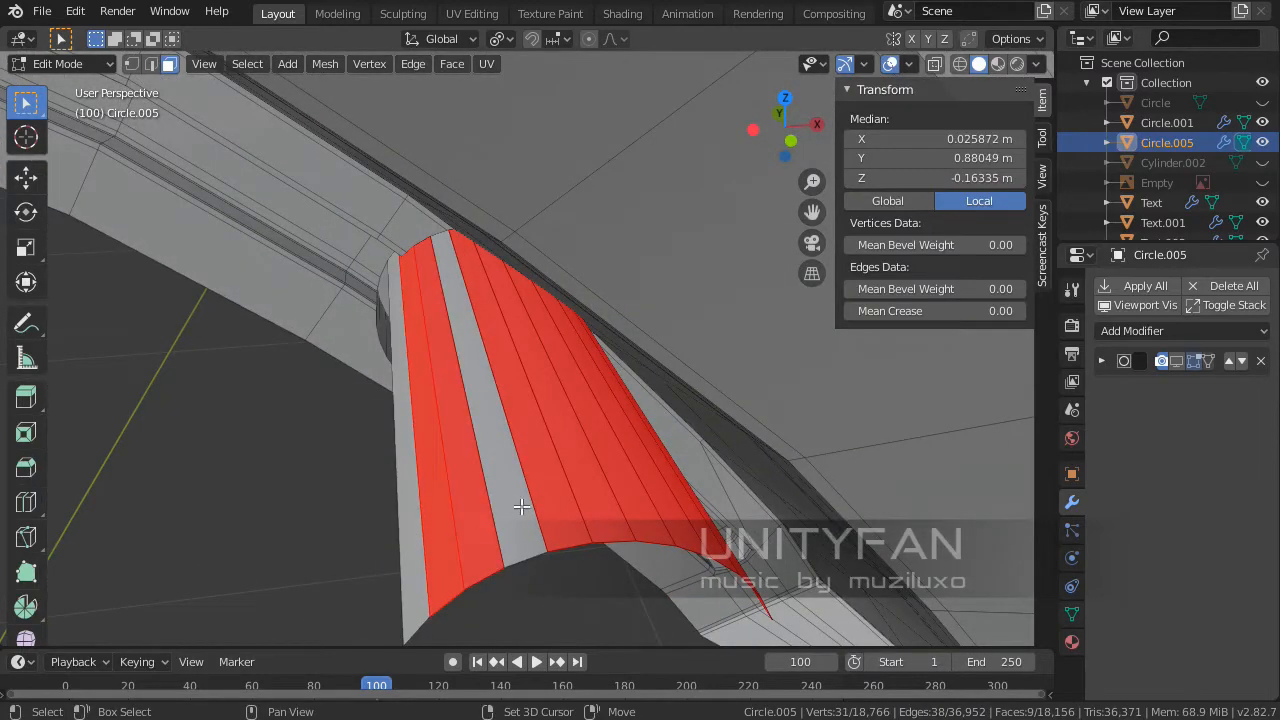
pyautogui.keyDown('shift'); pyautogui.click(521, 507); pyautogui.keyUp('shift')
pyautogui.keyDown('shift'); pyautogui.click(412, 534); pyautogui.keyUp('shift')
pyautogui.press('x')
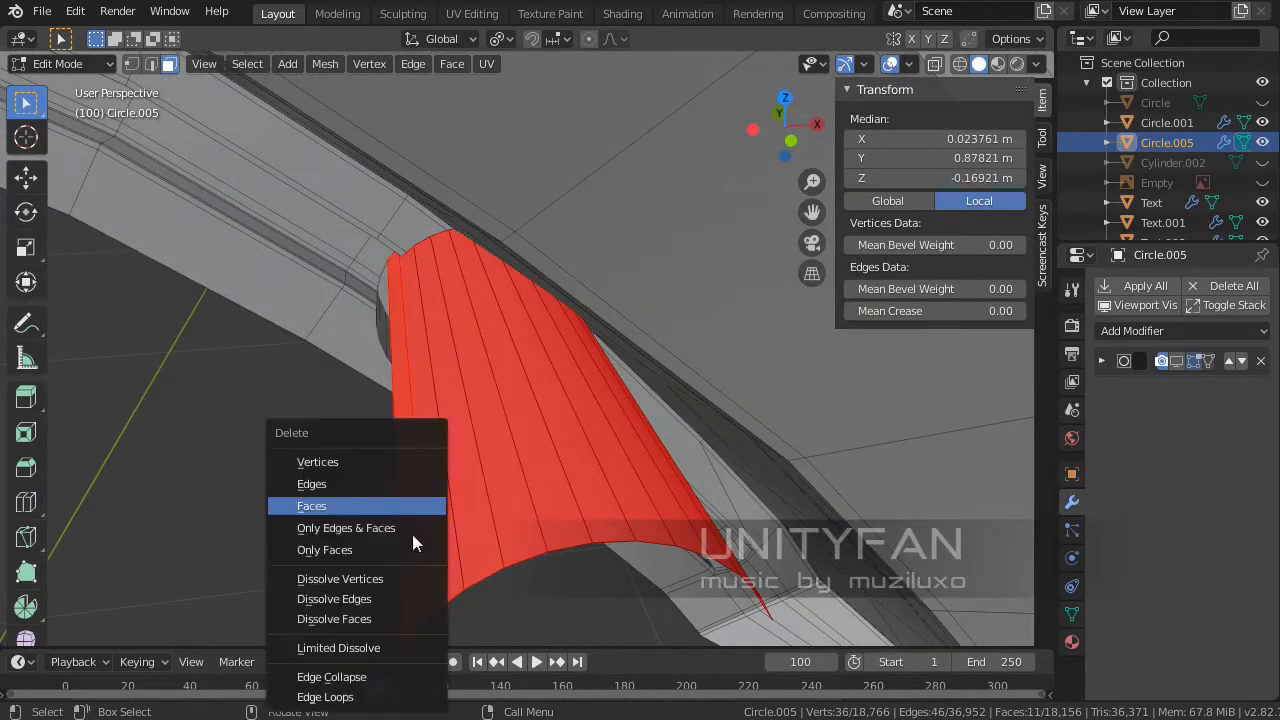
pyautogui.click(324, 506)
# - Leave Edit Mode and compare the cylinder joint with Circle.005's viewport subdivision shown and hidden, leaving it hidden
pyautogui.moveTo(331, 509); pyautogui.dragTo(840, 388, button='middle')
pyautogui.press('Tab')
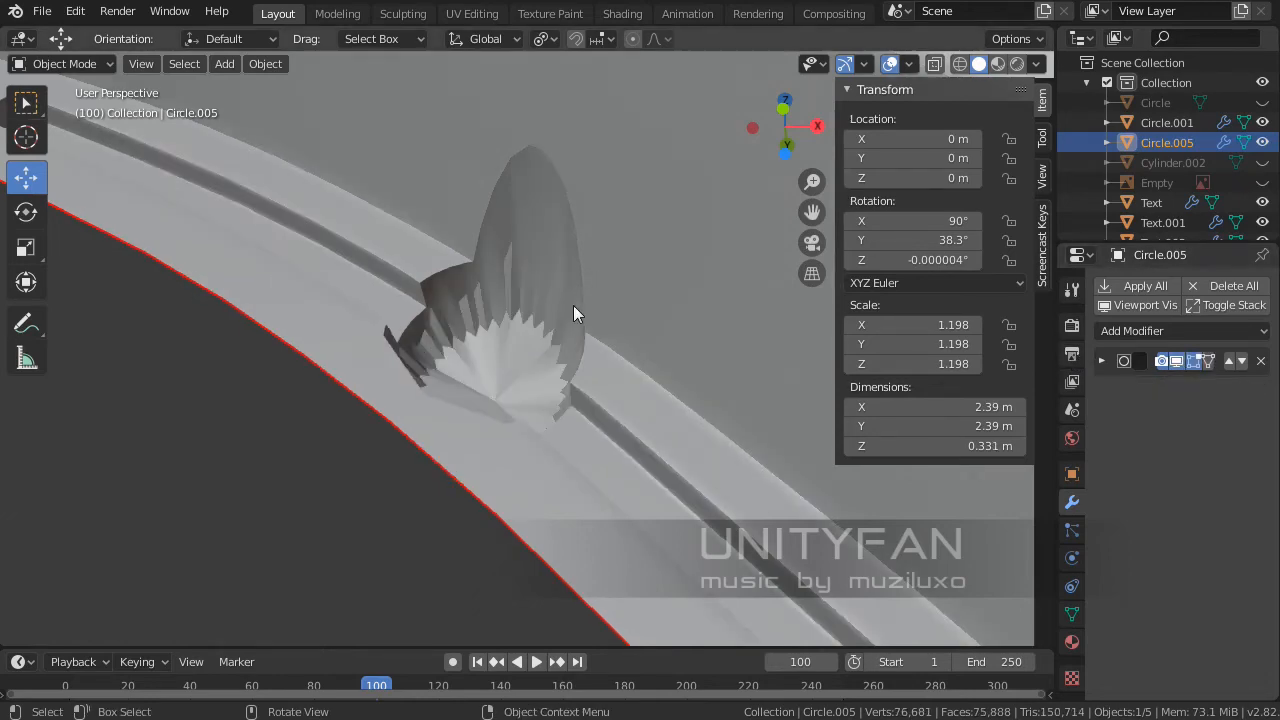
pyautogui.moveTo(573, 305); pyautogui.dragTo(505, 378, button='middle')
pyautogui.scroll(2, 548, 419)
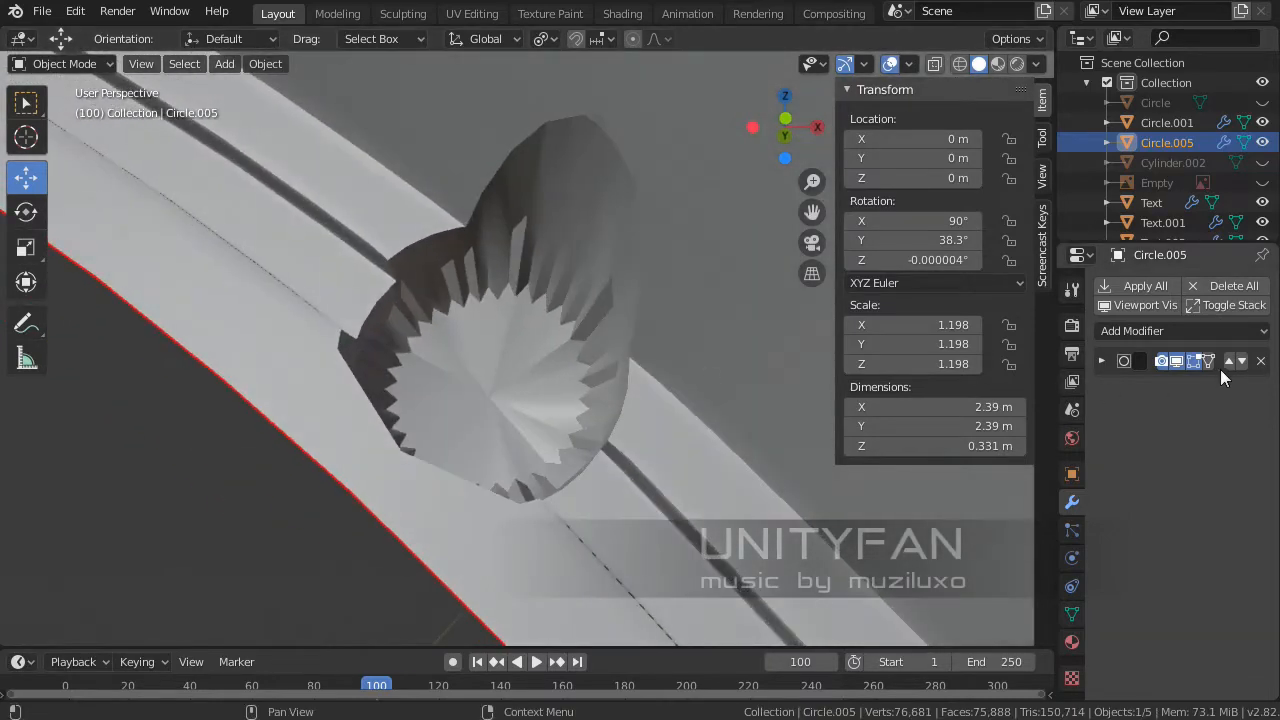
pyautogui.click(1103, 361)
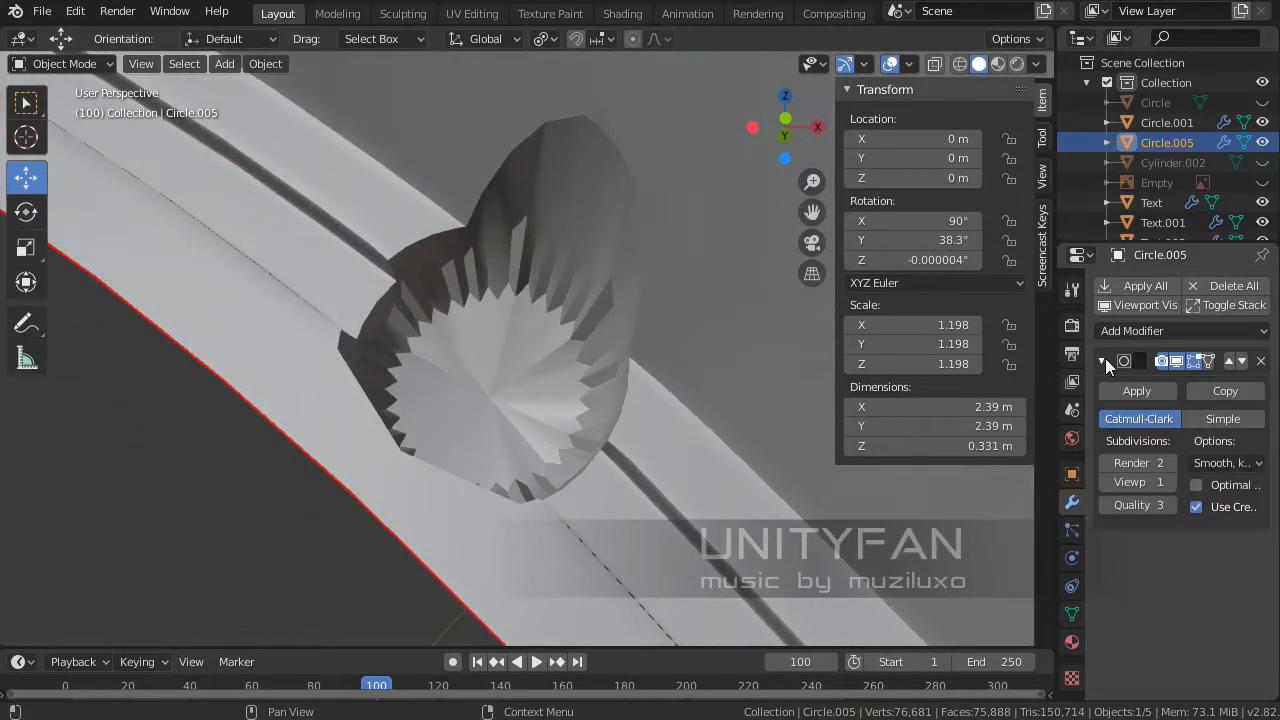
pyautogui.click(1181, 362)
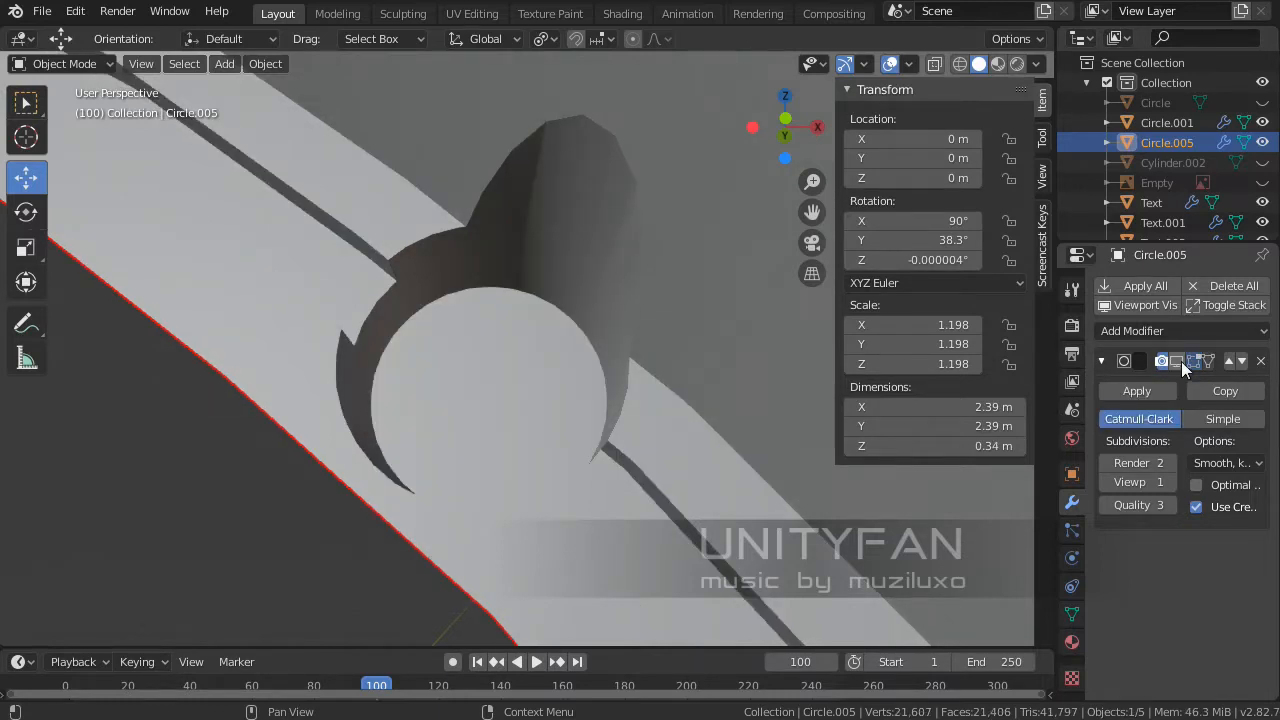
pyautogui.click(1181, 361)
pyautogui.click(1179, 363)
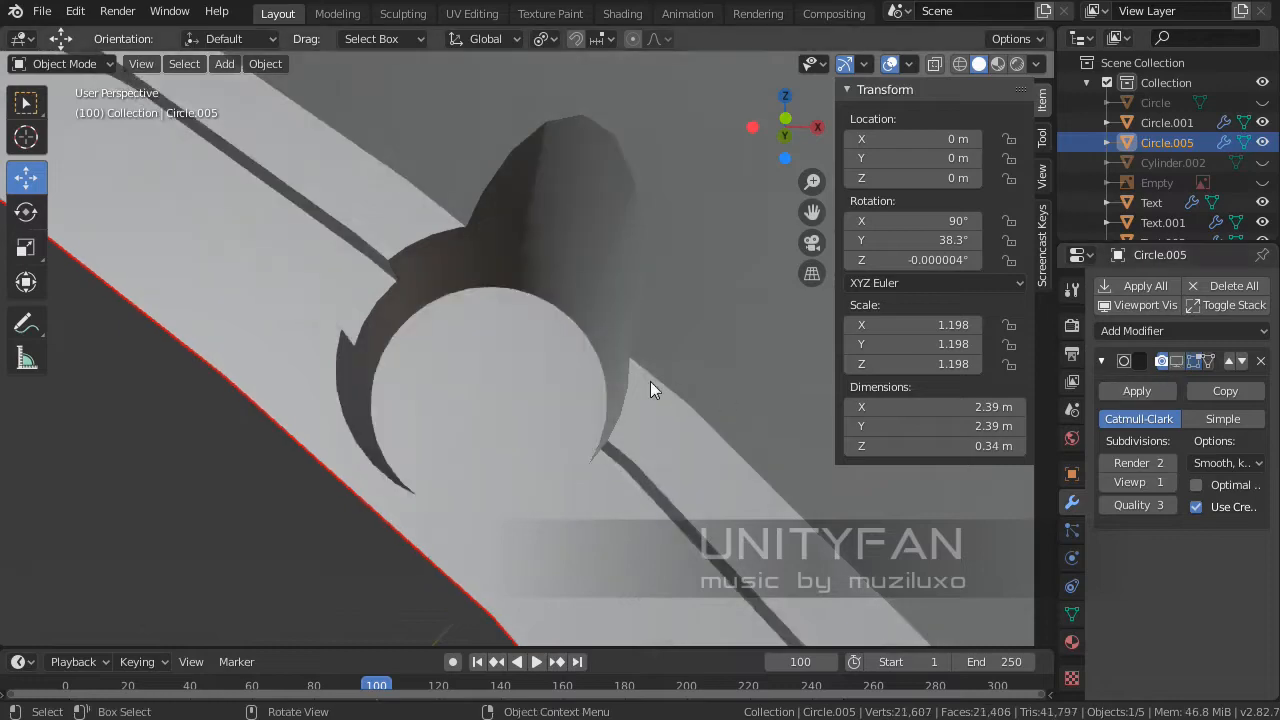
# - Shade Circle.005 smooth and turn off Auto Smooth for its normals
pyautogui.moveTo(650, 381); pyautogui.dragTo(492, 420, button='middle')
pyautogui.rightClick(502, 352)
pyautogui.click(502, 352)
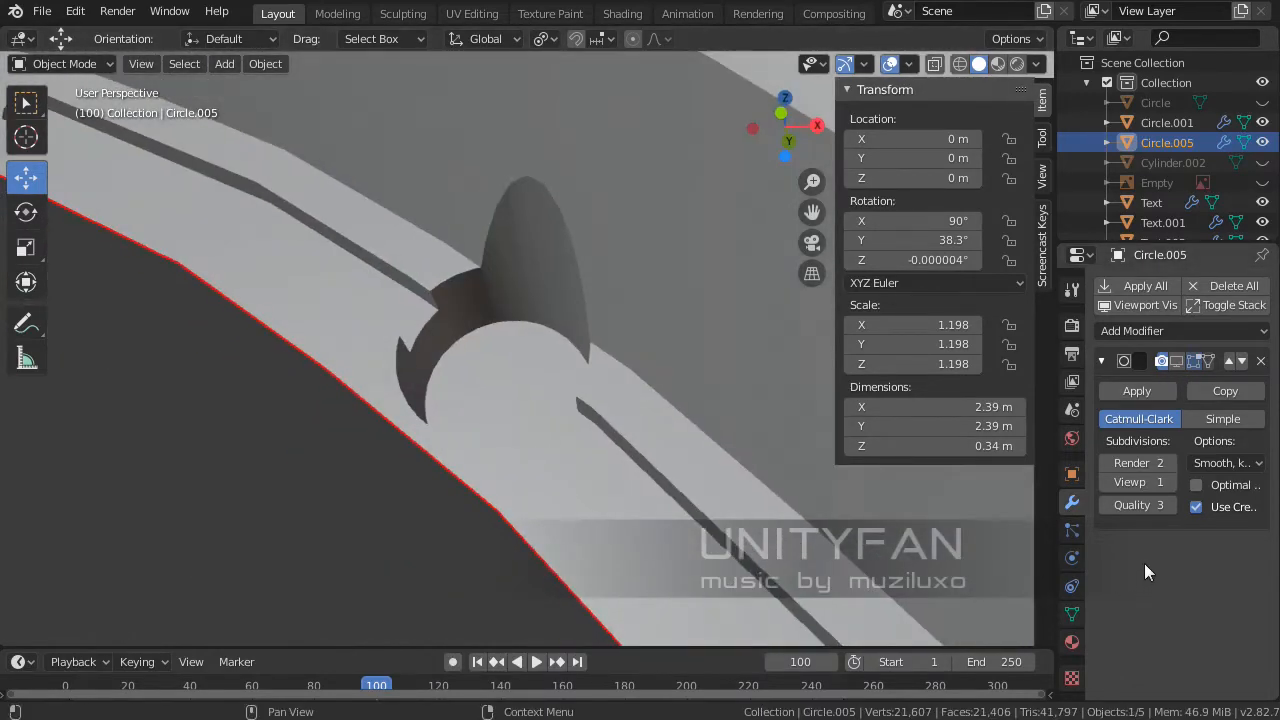
pyautogui.click(1071, 614)
pyautogui.click(1117, 630)
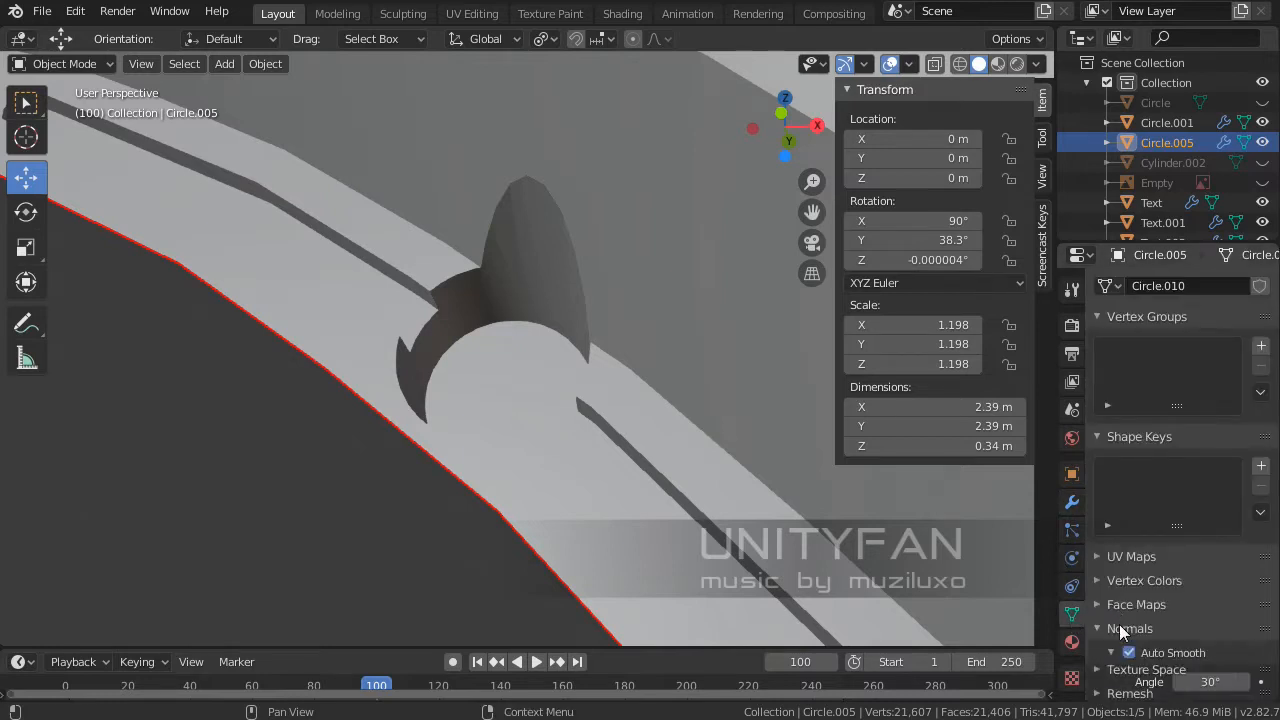
pyautogui.scroll(-2, 1203, 600)
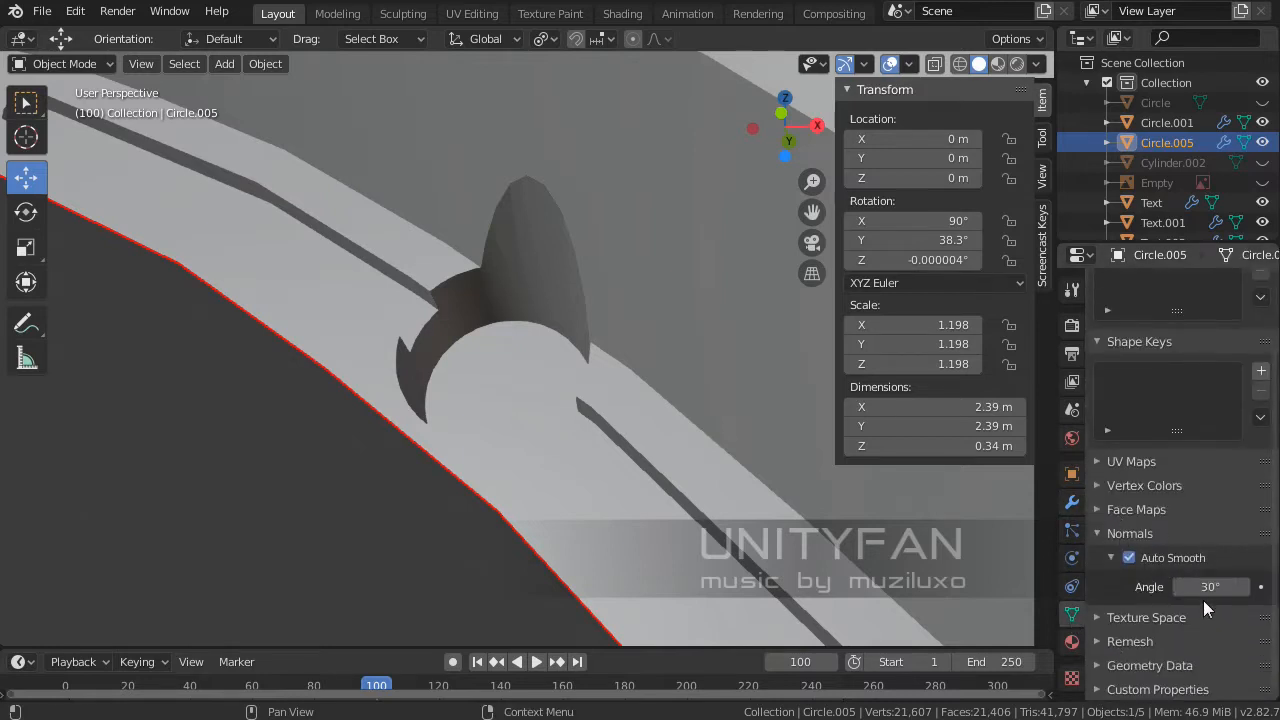
pyautogui.click(1130, 557)
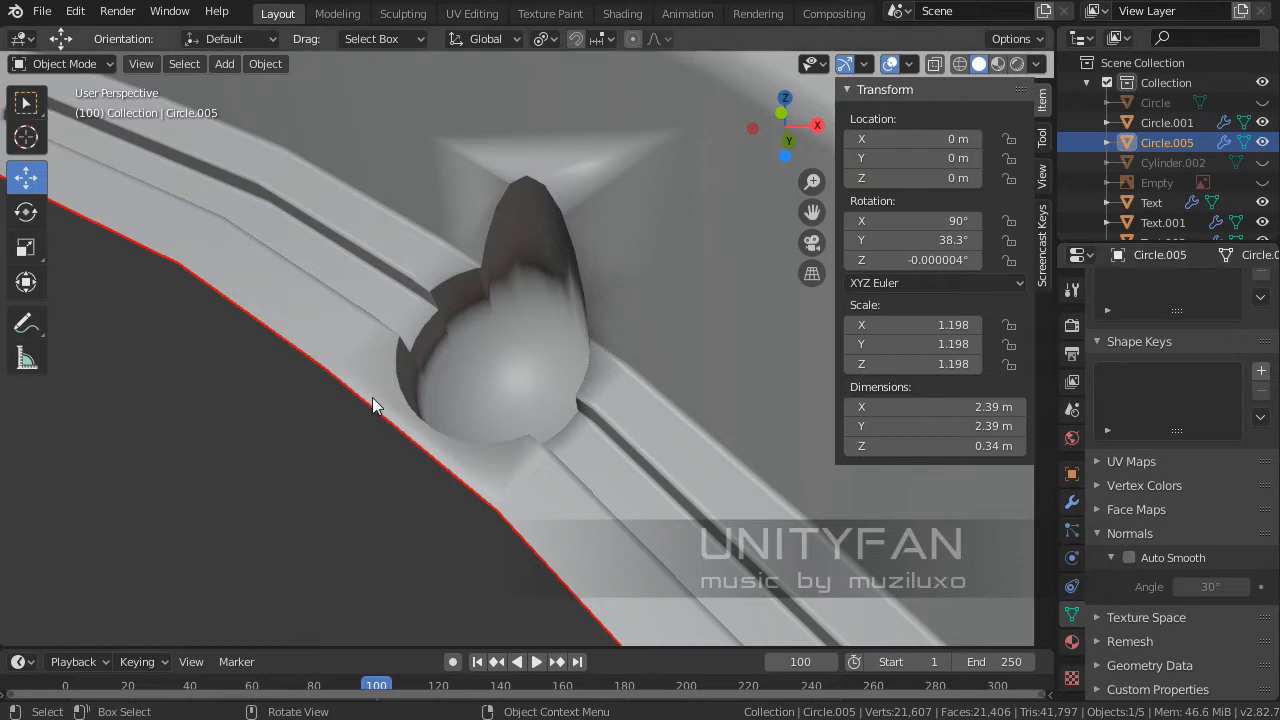
# - In Edit Mode, select the whole Circle.005 mesh and recalculate its normals to the outside
pyautogui.moveTo(371, 400); pyautogui.dragTo(521, 416, button='middle')
pyautogui.press('Tab')
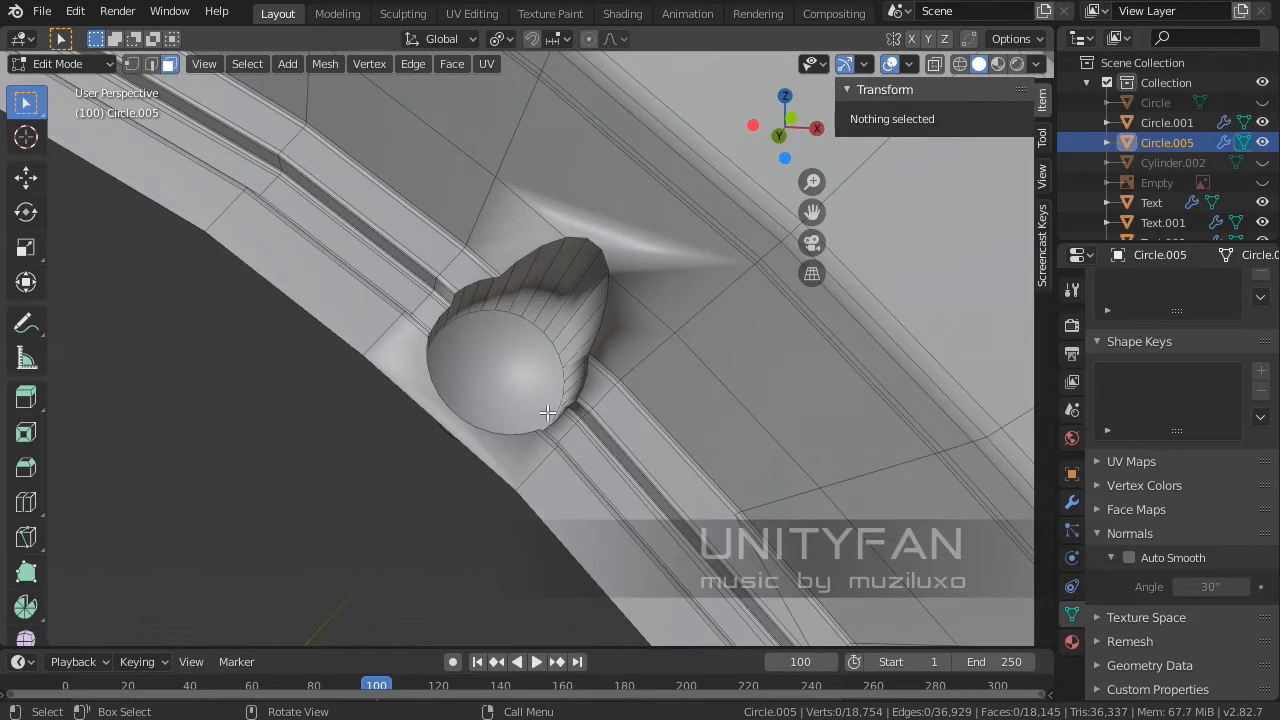
pyautogui.press('l')
pyautogui.scroll(-4, 548, 412)
pyautogui.press('a')
pyautogui.scroll(6, 548, 412)
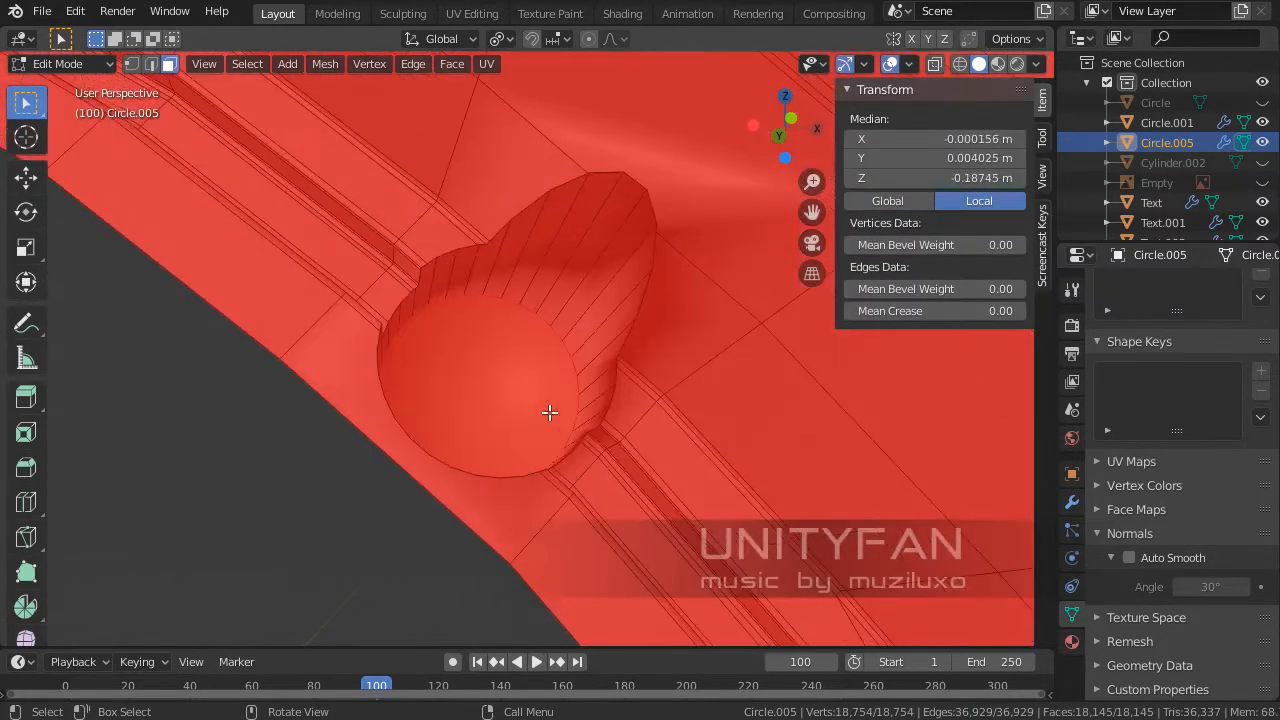
pyautogui.moveTo(549, 412); pyautogui.dragTo(446, 289, button='middle')
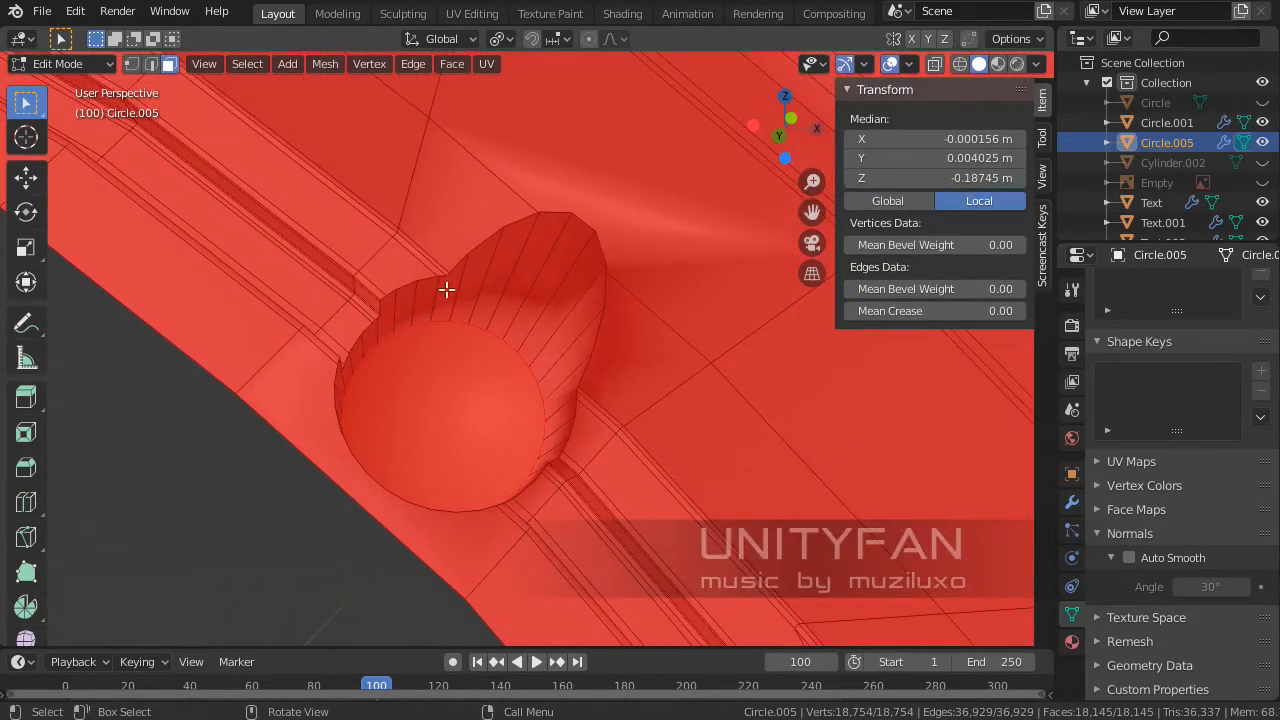
pyautogui.click(326, 64)
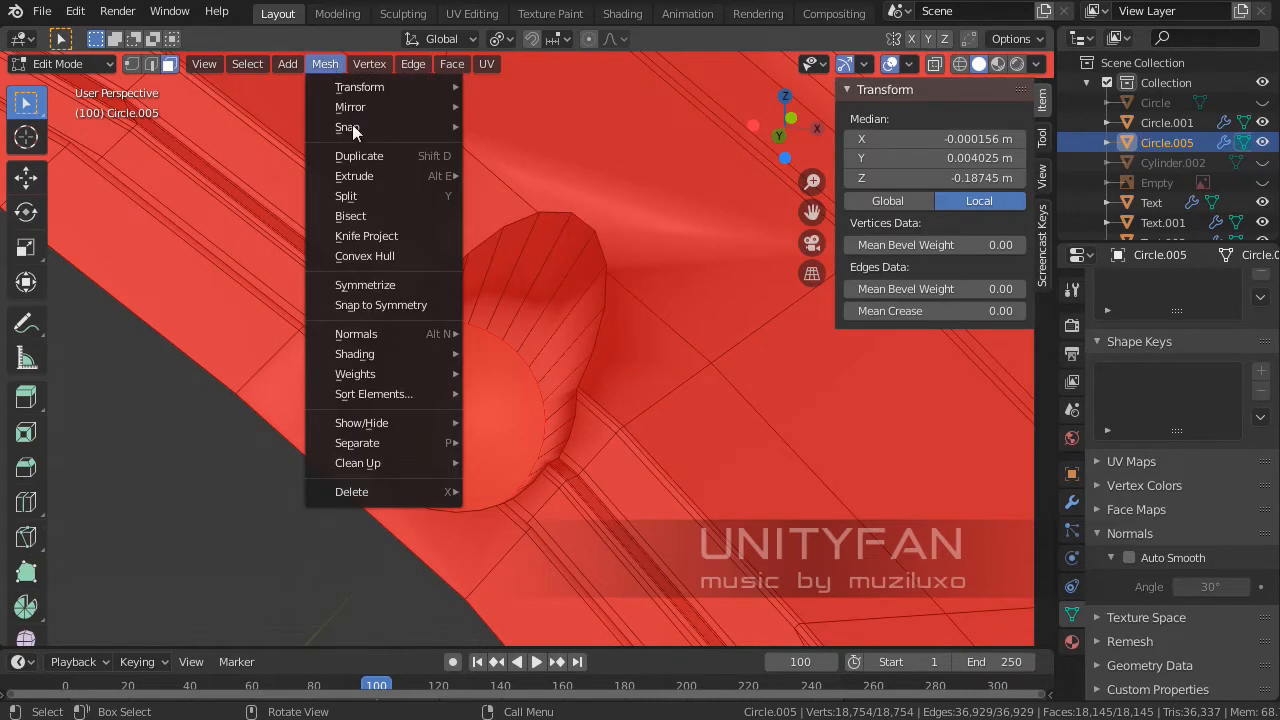
pyautogui.moveTo(414, 333)
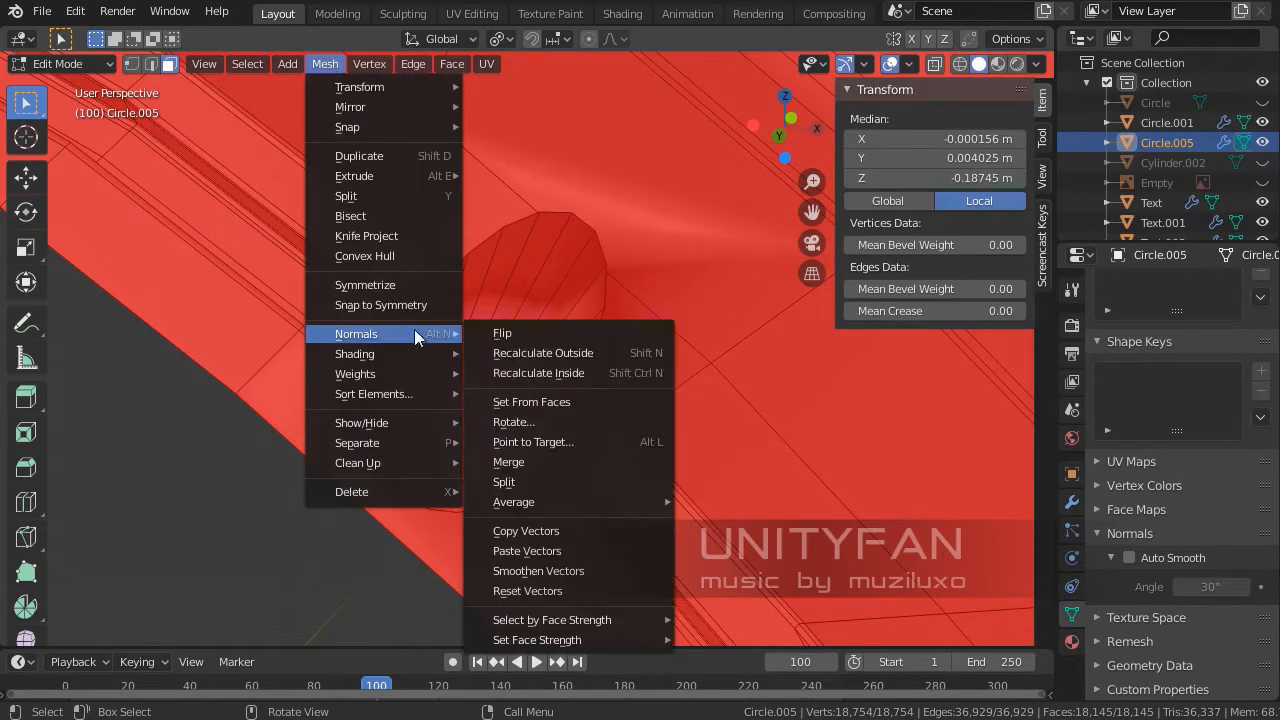
pyautogui.click(523, 353)
pyautogui.click(241, 518)
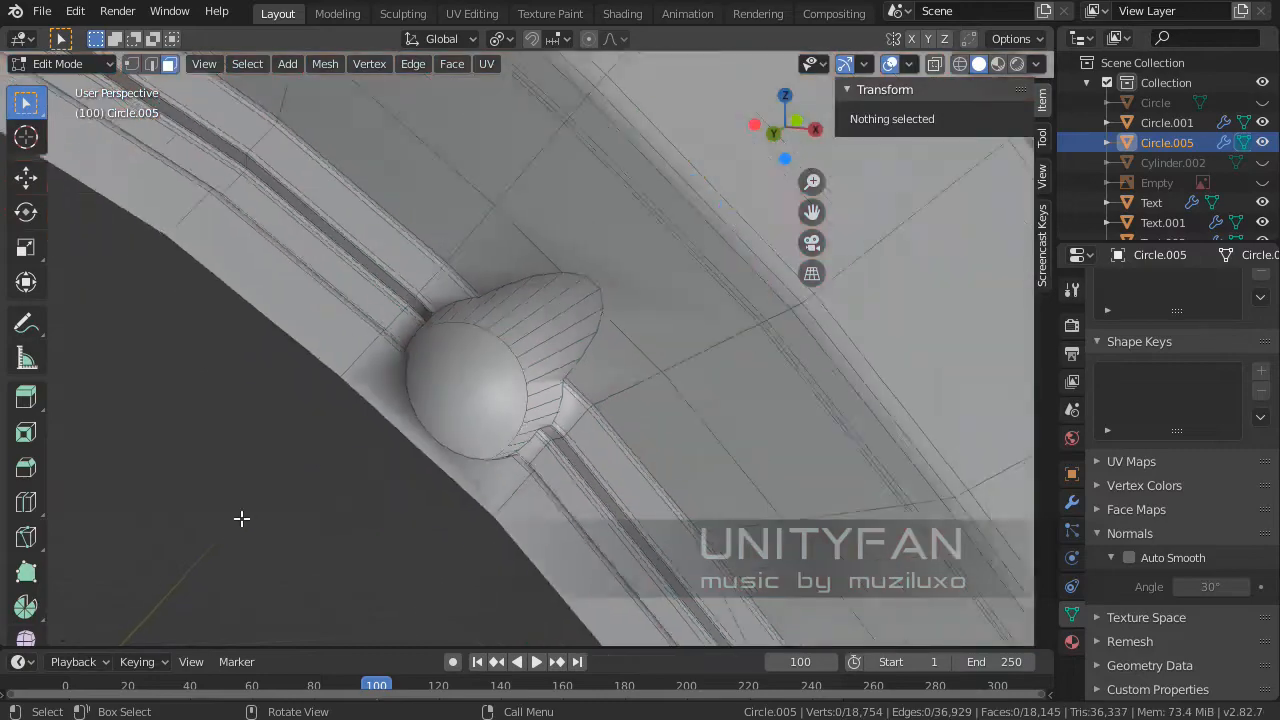
# - Select the cylinder's round end cap, pull it outward from the rim and extrude it about 0.005 m further
pyautogui.moveTo(241, 518); pyautogui.dragTo(527, 397, button='middle')
pyautogui.click(448, 368)
pyautogui.click(26, 177)
pyautogui.moveTo(449, 354); pyautogui.dragTo(202, 381)
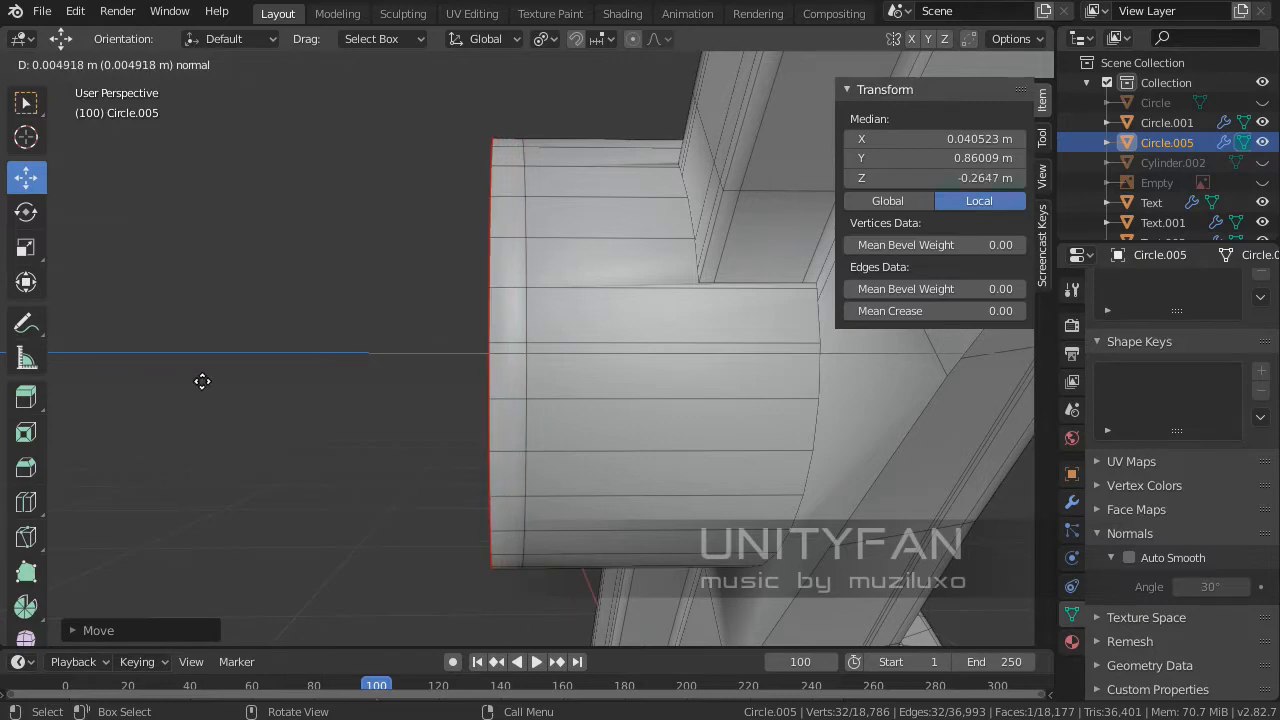
pyautogui.click(220, 381)
# - Inset the cylinder's end cap to a smaller circle and extrude the inner face slightly inward
pyautogui.moveTo(415, 417); pyautogui.dragTo(246, 453, button='middle')
pyautogui.moveTo(515, 447); pyautogui.dragTo(495, 456, button='middle')
pyautogui.press('i')
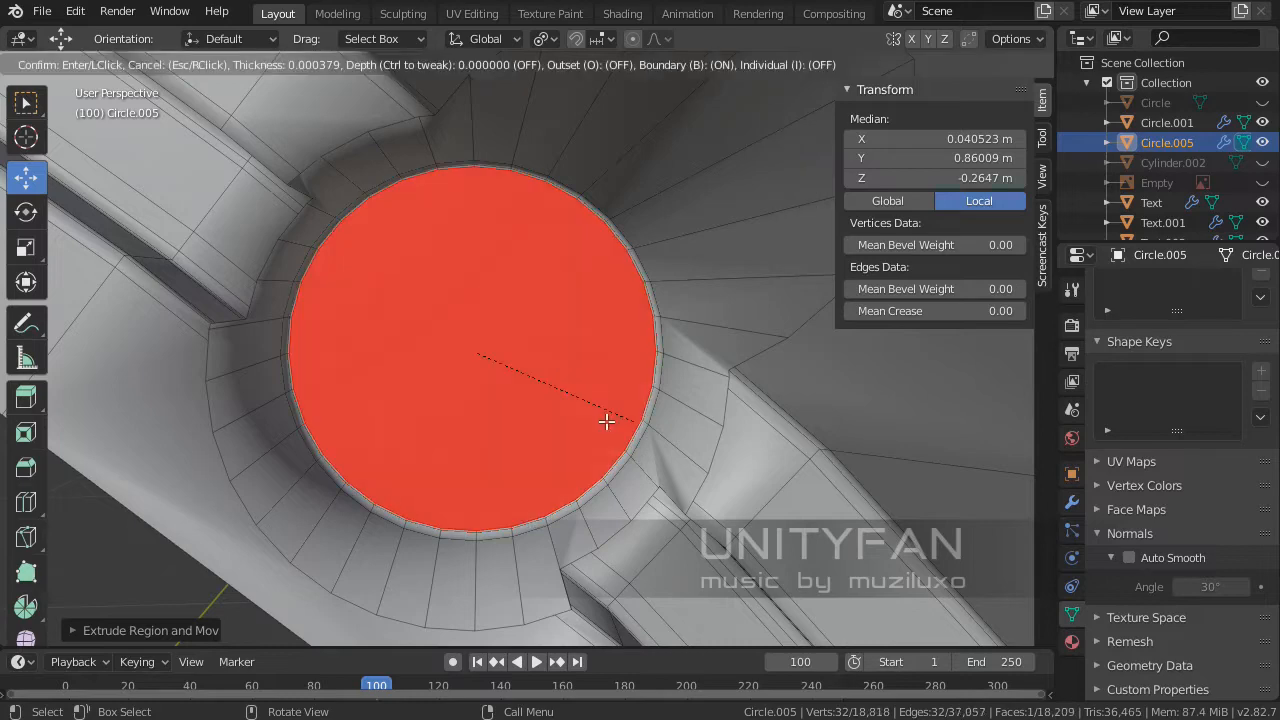
pyautogui.click(531, 420)
pyautogui.moveTo(531, 420); pyautogui.dragTo(589, 393, button='middle')
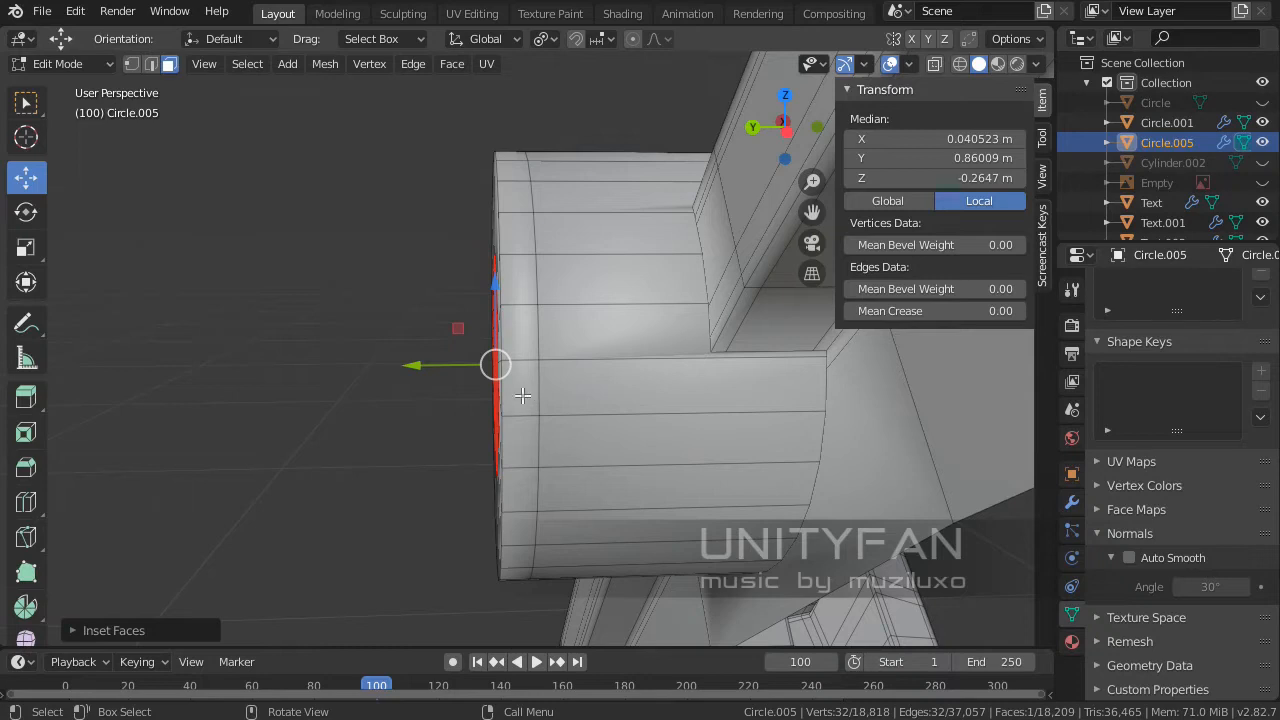
pyautogui.press('e')
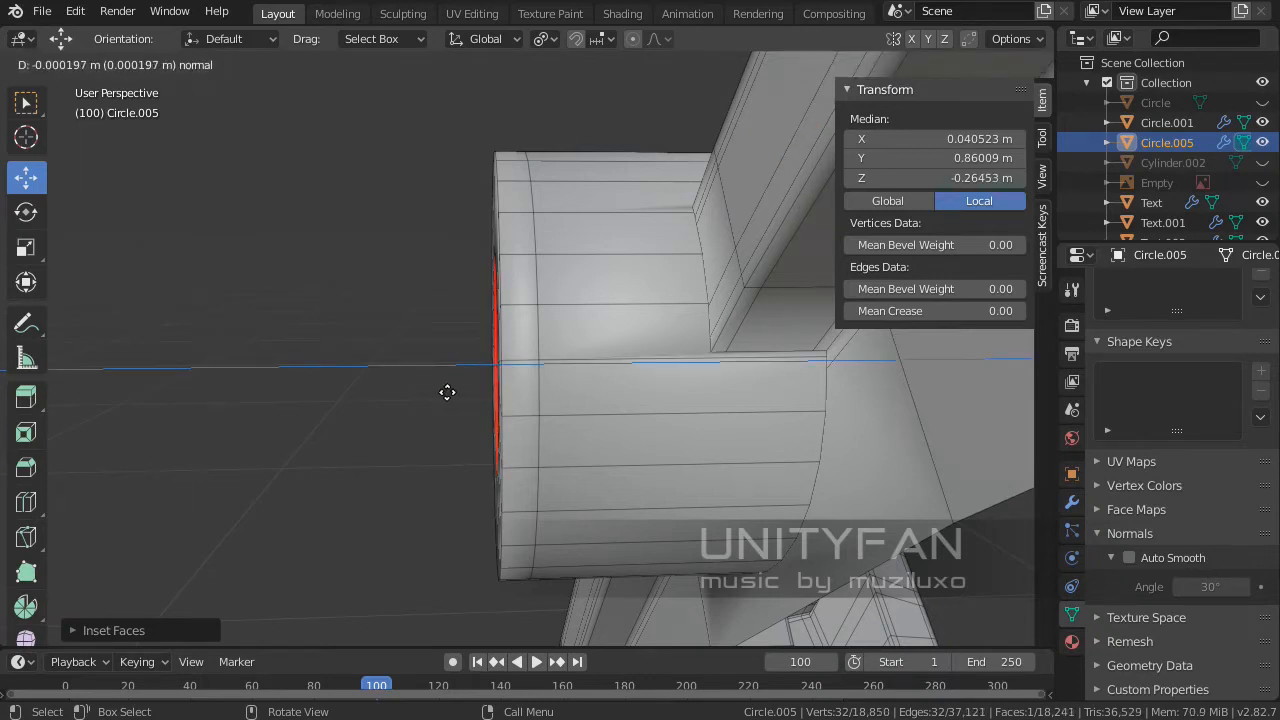
pyautogui.click(392, 391)
pyautogui.moveTo(392, 391); pyautogui.dragTo(479, 402, button='middle')
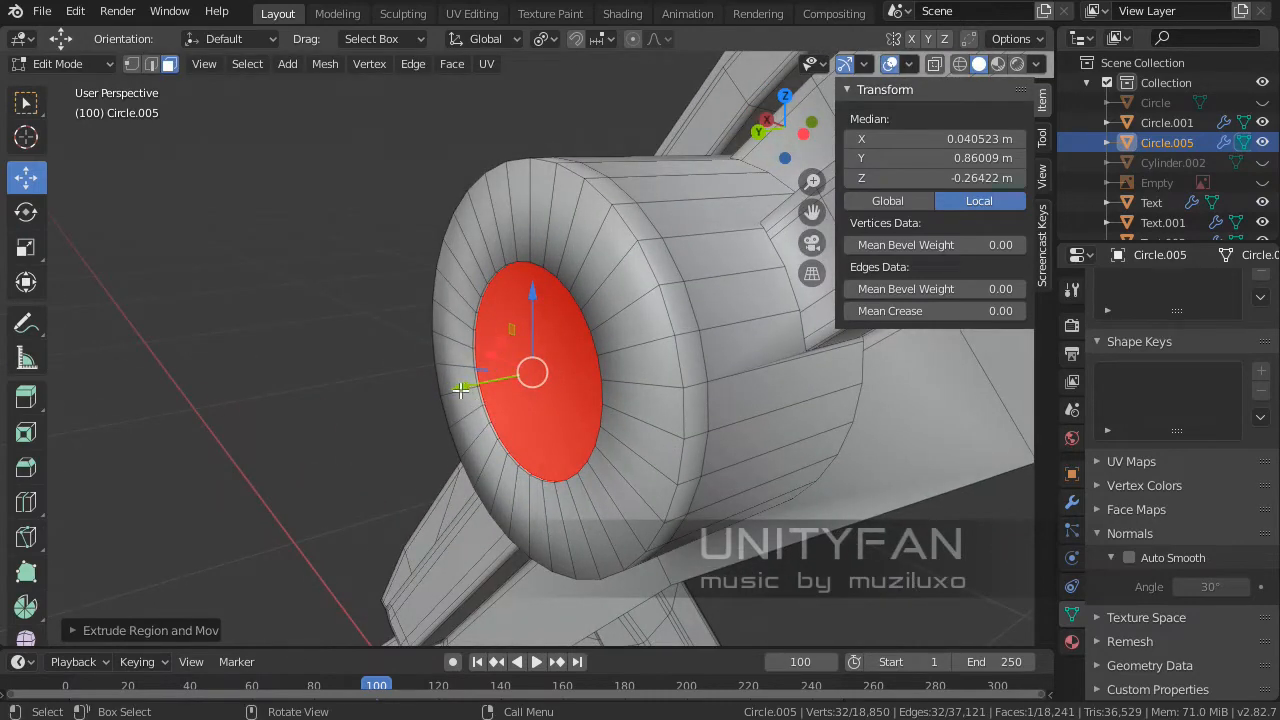
# - Pull the inner face outward into a short protruding tube, delete that face and check the result in Object Mode
pyautogui.moveTo(460, 390); pyautogui.dragTo(376, 405)
pyautogui.press('x')
pyautogui.click(378, 408)
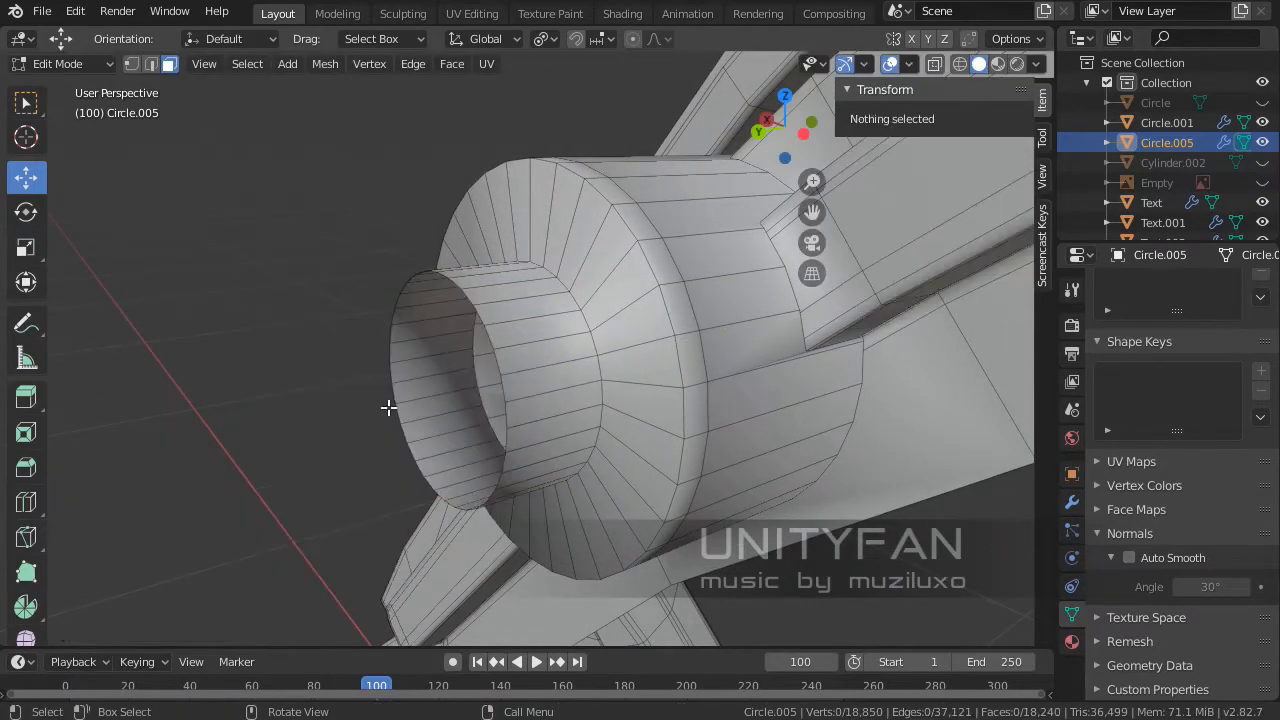
pyautogui.moveTo(412, 412); pyautogui.dragTo(525, 394, button='middle')
pyautogui.scroll(-5, 337, 391)
pyautogui.press('Tab')
pyautogui.click(333, 472)
# - Knife-cut a curved edge line from the upper groove around the outer side of the cylinder's base, just outside the joint
pyautogui.scroll(5, 456, 430)
pyautogui.press('Tab')
pyautogui.scroll(2, 423, 406)
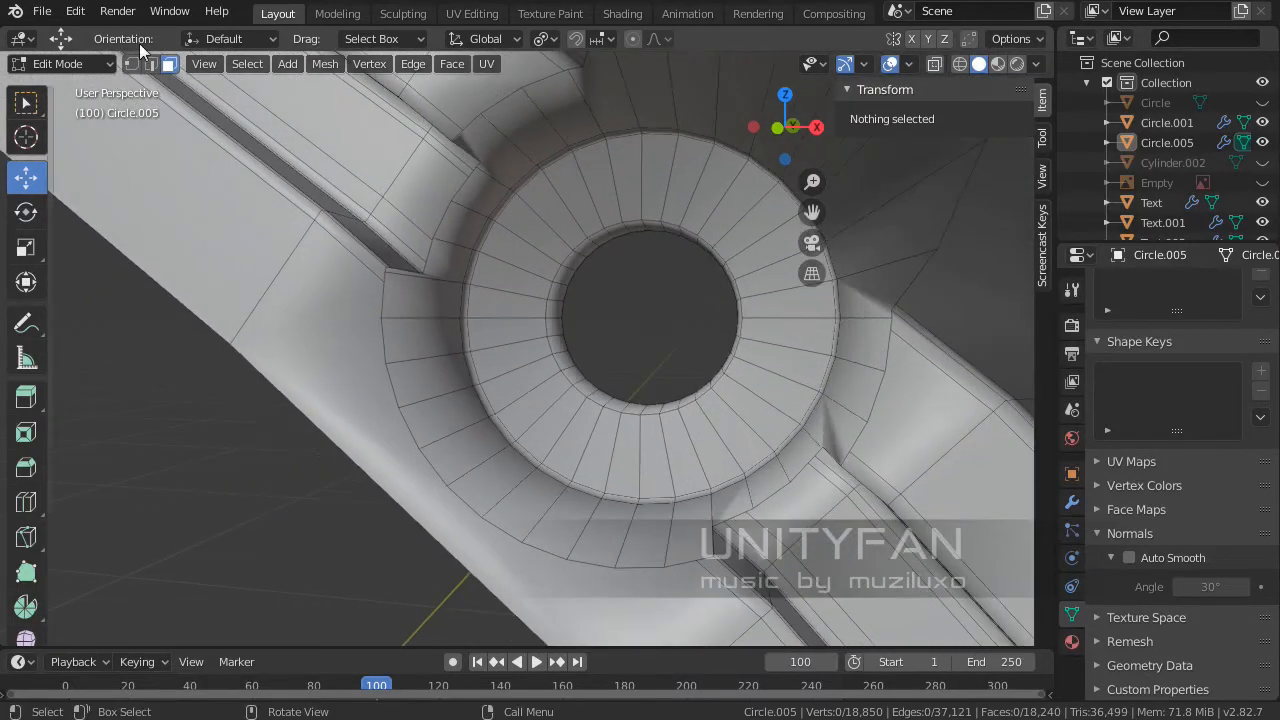
pyautogui.click(152, 64)
pyautogui.click(283, 432)
pyautogui.moveTo(286, 434); pyautogui.dragTo(345, 380, button='middle')
pyautogui.click(227, 541)
pyautogui.press('k')
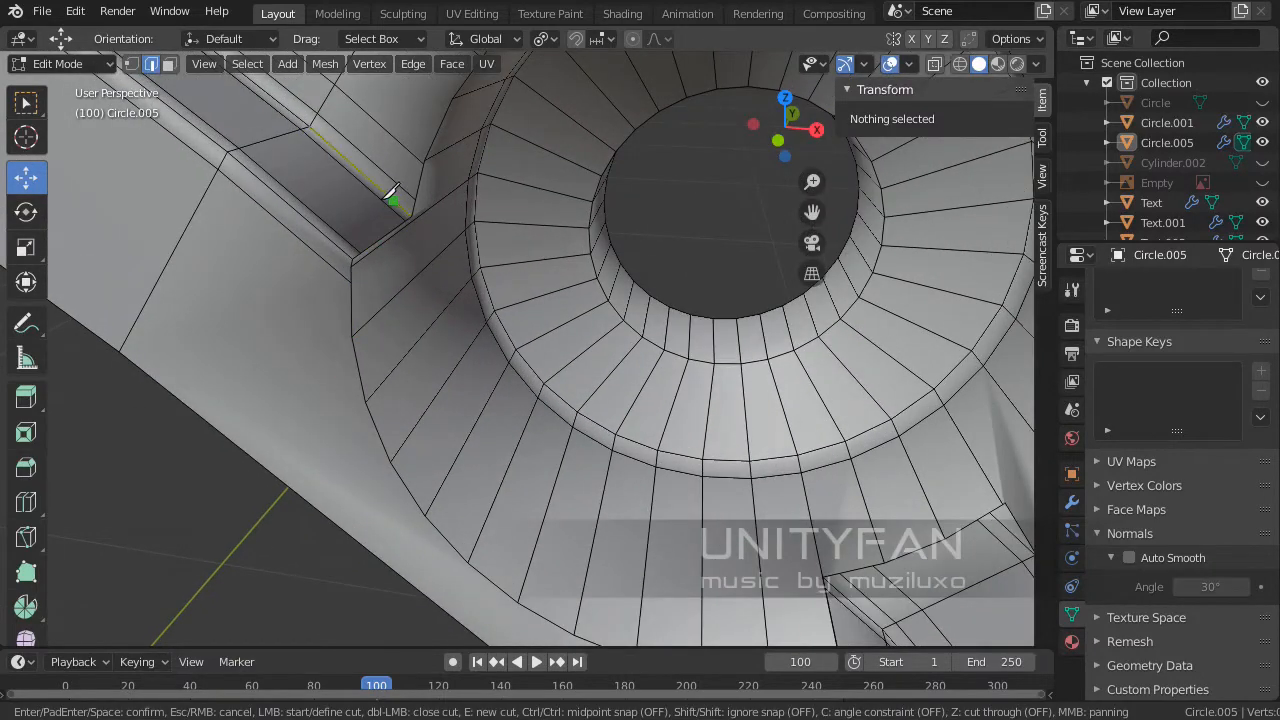
pyautogui.click(334, 238)
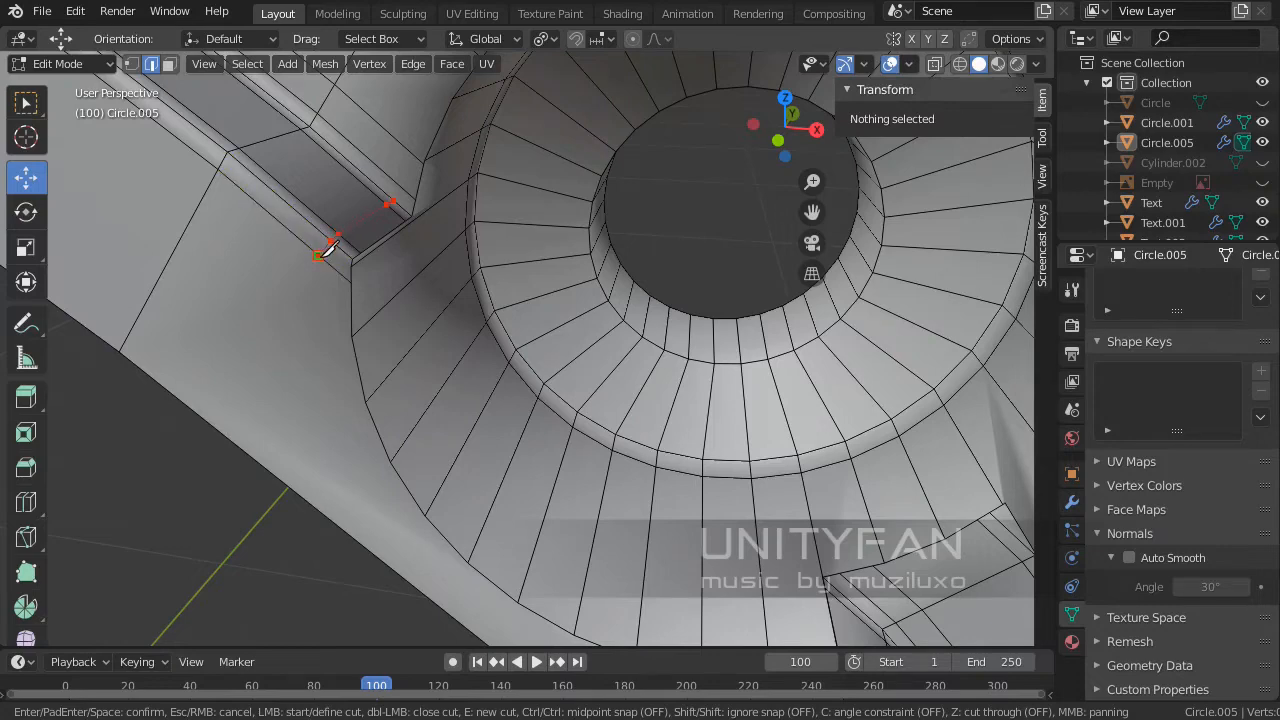
pyautogui.click(315, 343)
pyautogui.keyDown('shift'); pyautogui.moveTo(349, 437); pyautogui.dragTo(322, 305, button='middle'); pyautogui.keyUp('shift')
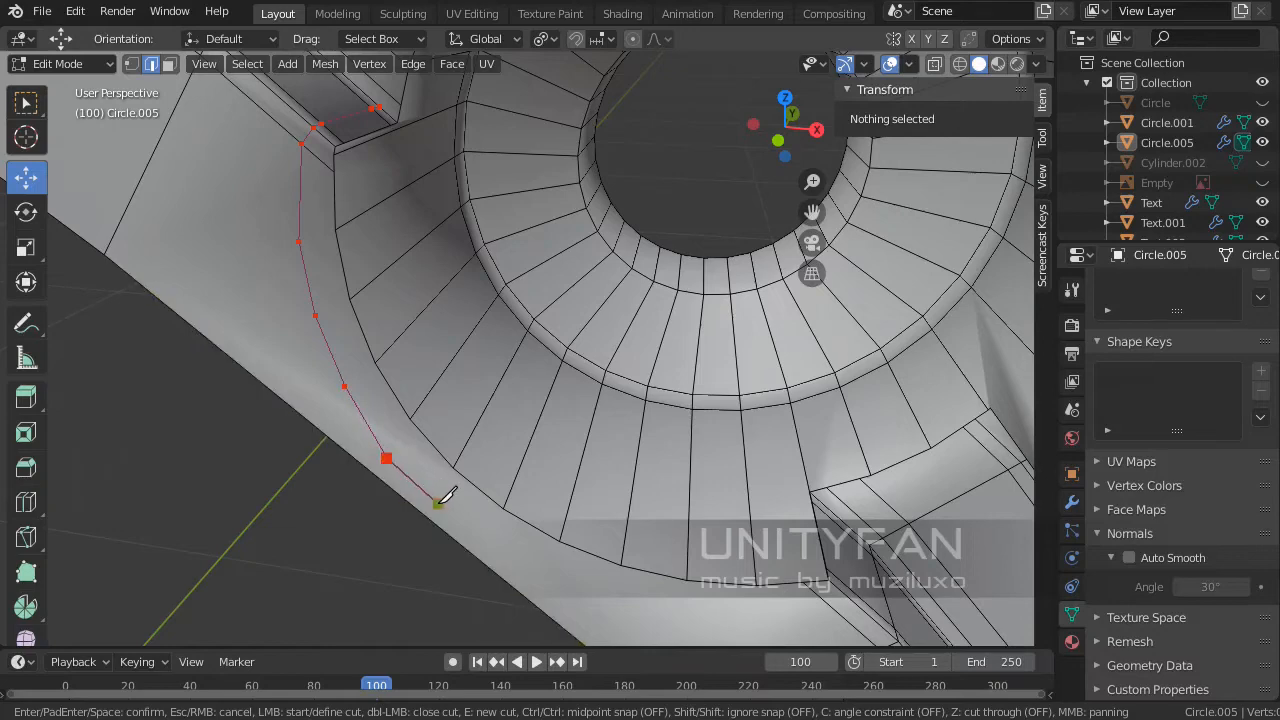
pyautogui.click(431, 517)
pyautogui.press('Return')
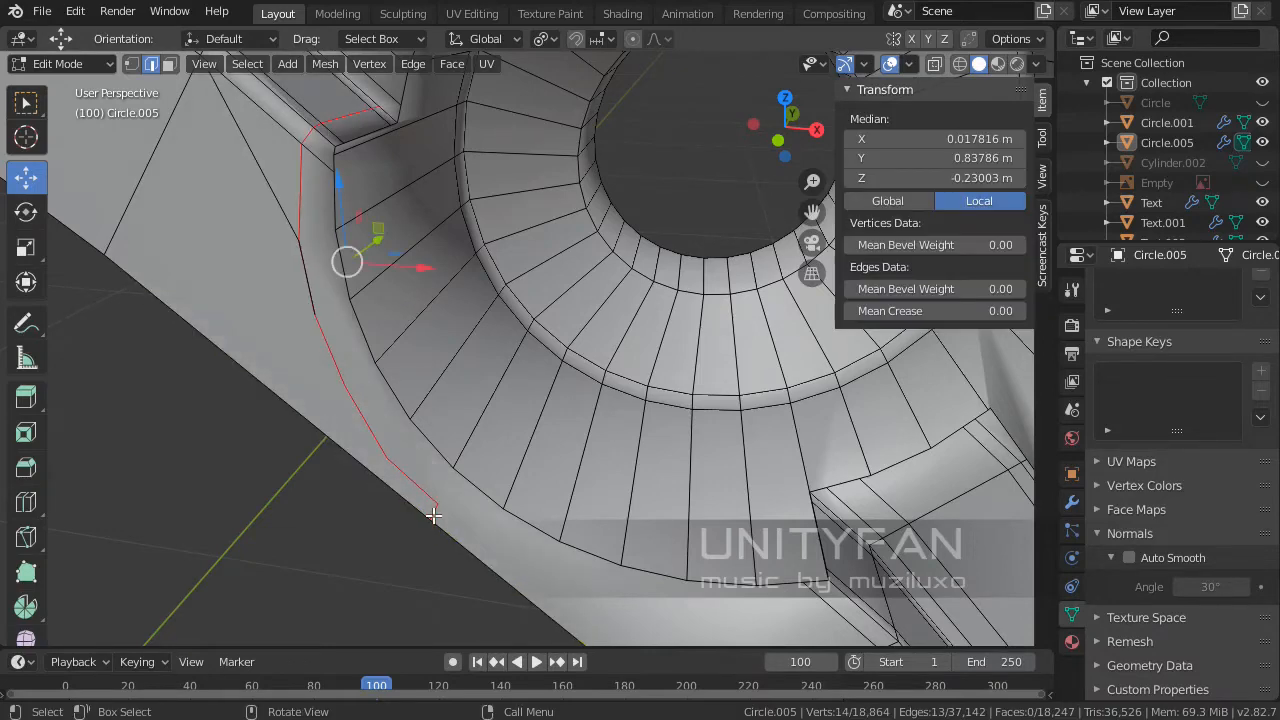
# - Knife-cut five short edges joining the new curved line to the vertices of the cylinder's base ring
pyautogui.scroll(-2, 314, 510)
pyautogui.click(357, 483)
pyautogui.moveTo(380, 390); pyautogui.dragTo(420, 417, button='middle')
pyautogui.scroll(2, 414, 418)
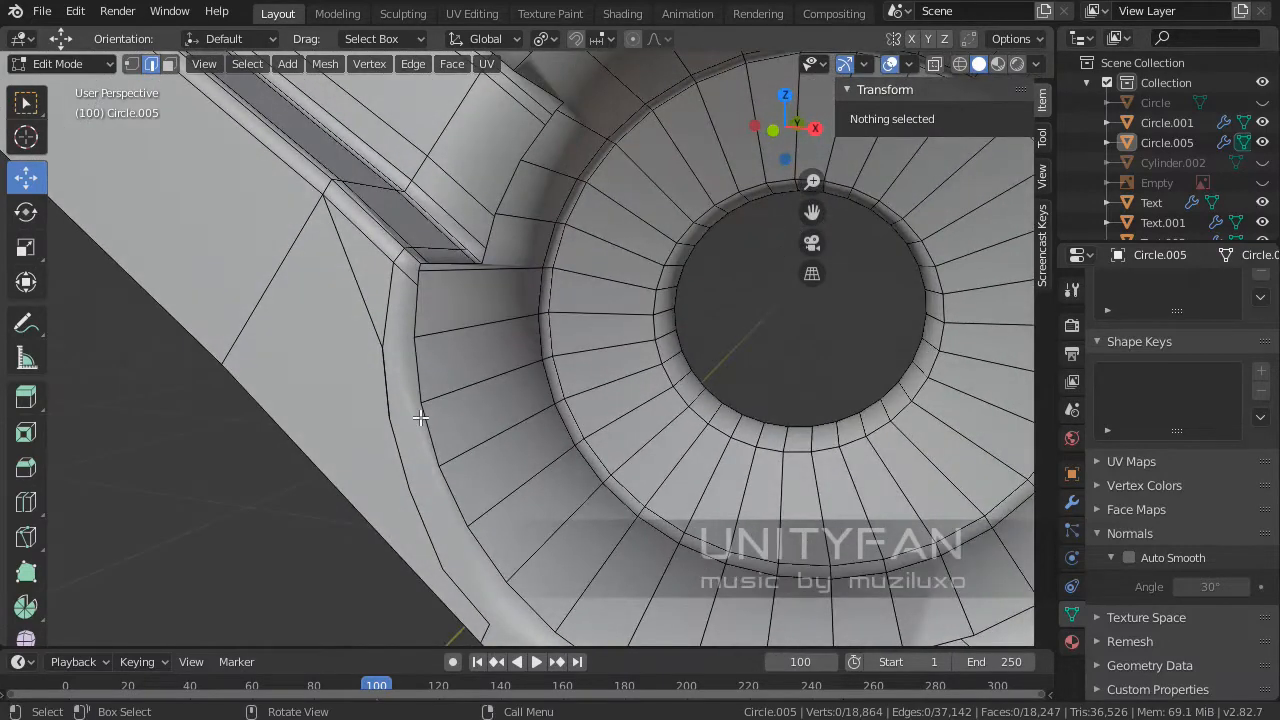
pyautogui.press('k')
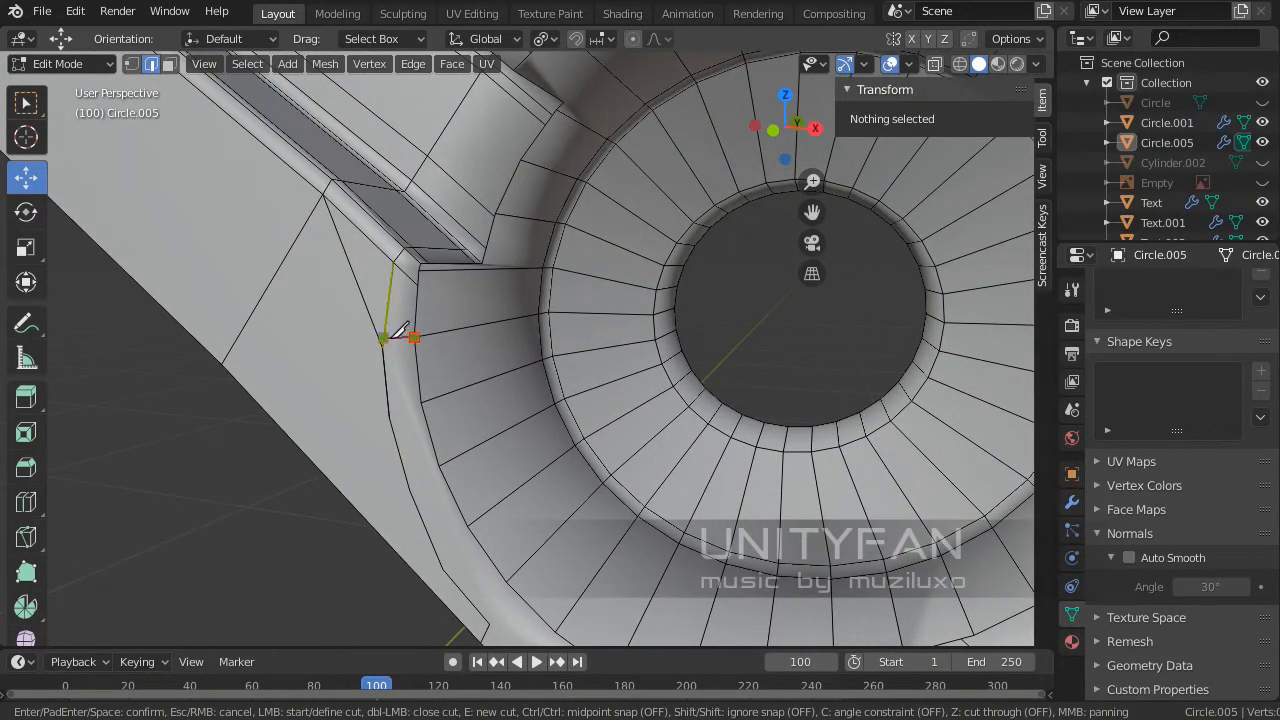
pyautogui.click(382, 348)
pyautogui.moveTo(382, 348); pyautogui.dragTo(395, 289, button='middle')
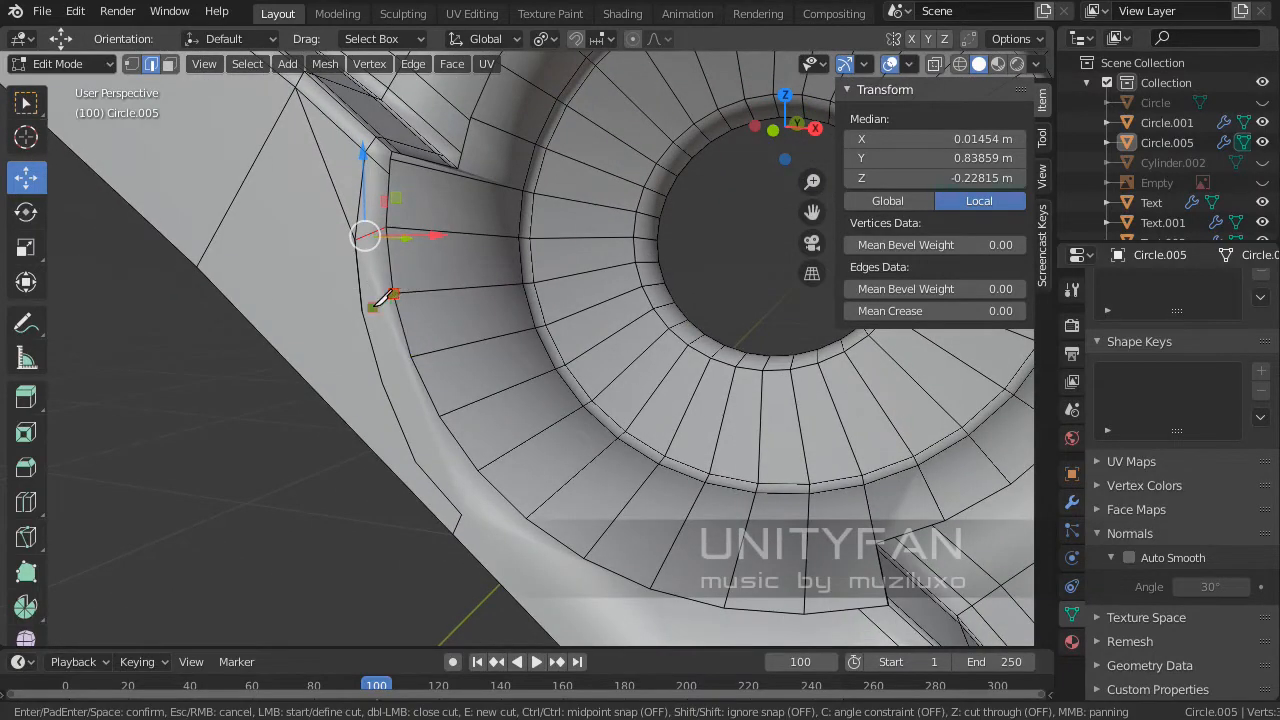
pyautogui.press('Return')
pyautogui.press('k')
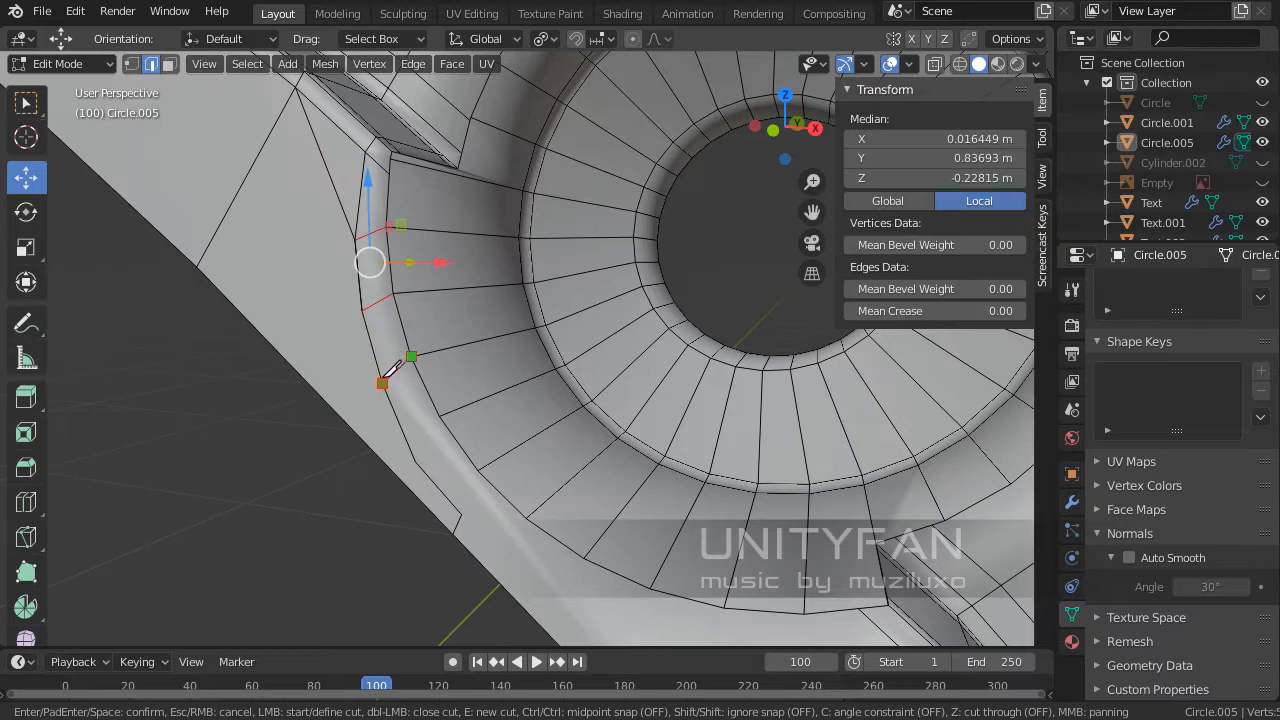
pyautogui.press('Return')
pyautogui.press('k')
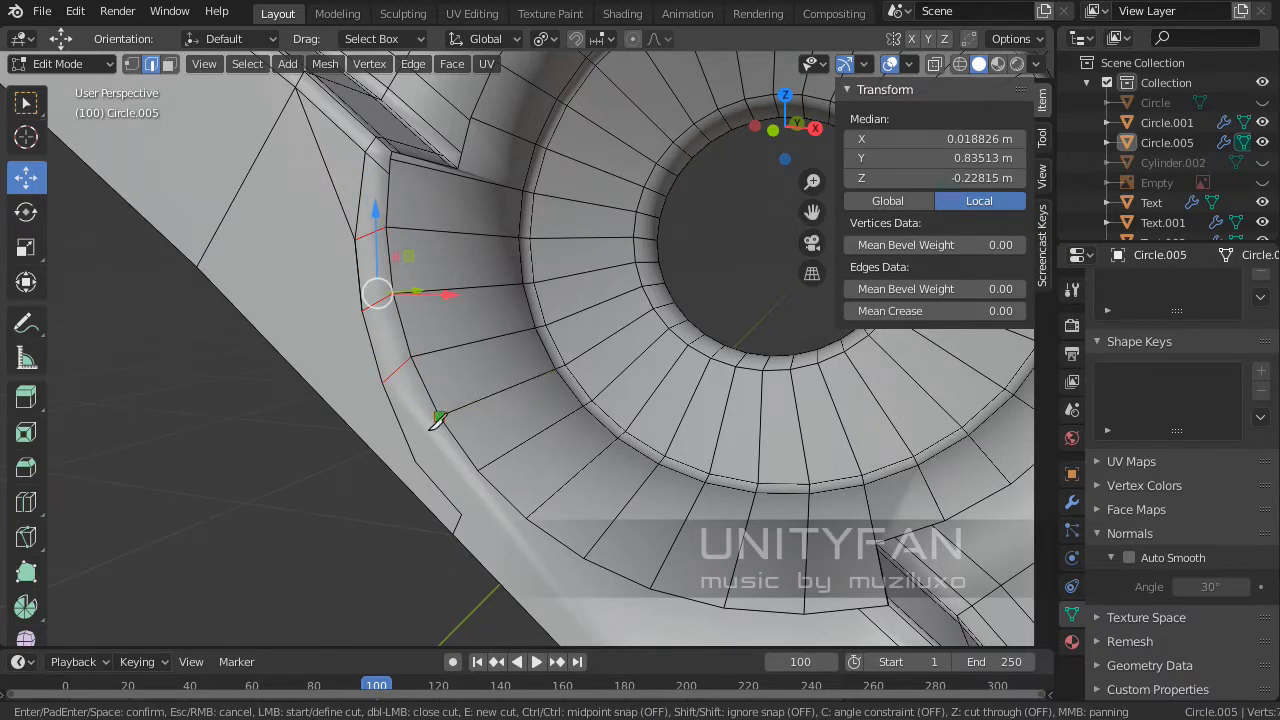
pyautogui.click(416, 460)
pyautogui.press('Return')
pyautogui.press('k')
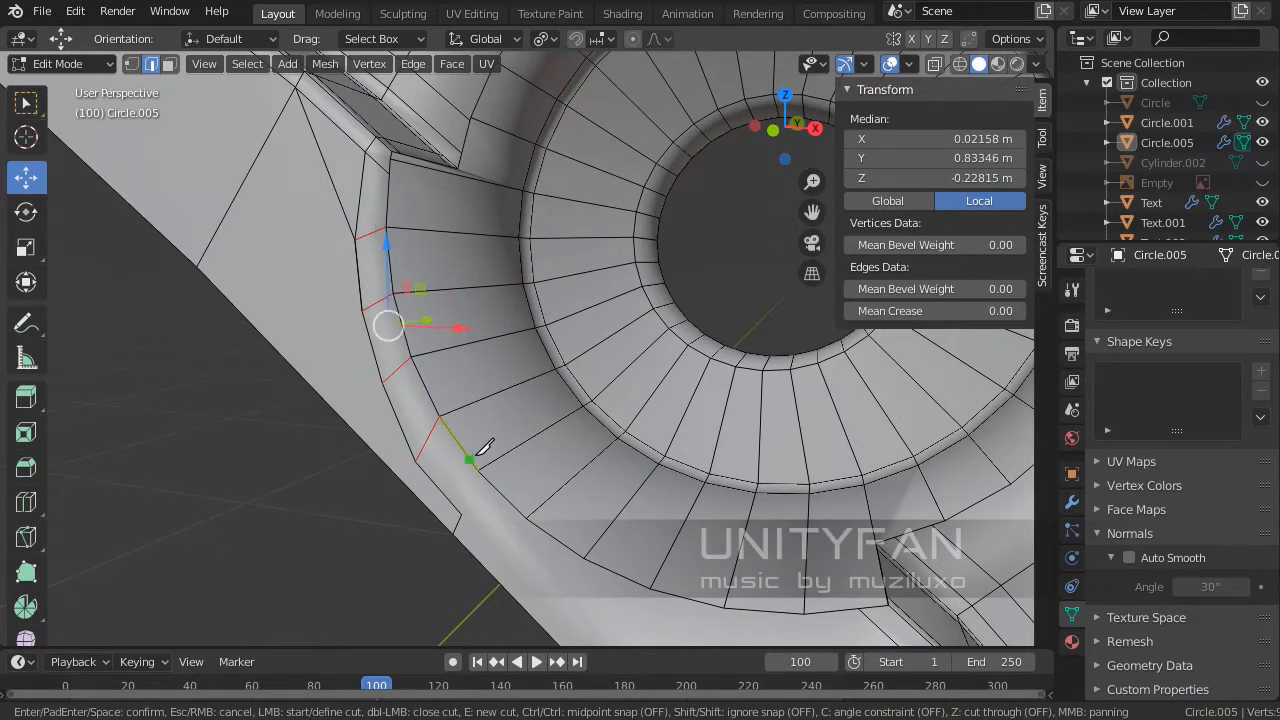
pyautogui.click(467, 517)
pyautogui.press('Return')
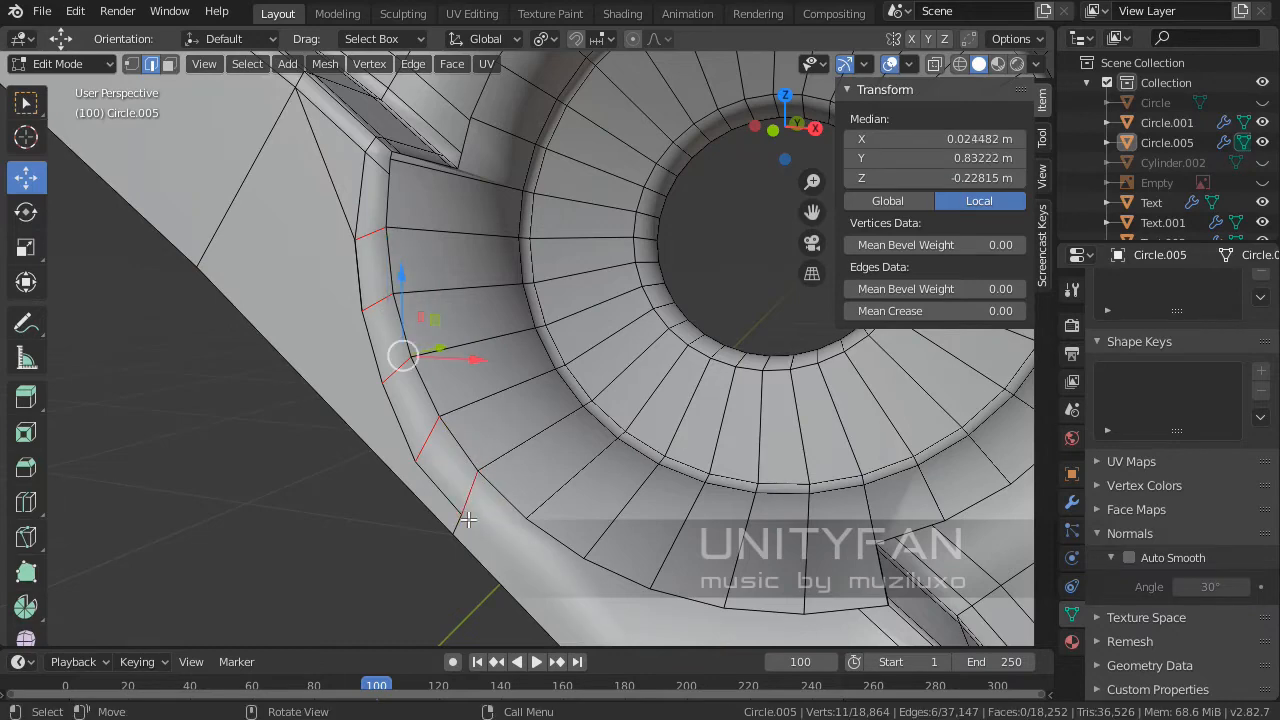
# - Continue the curved knife cut from the lower groove around the cylinder's base to meet the existing cut line
pyautogui.scroll(-4, 469, 516)
pyautogui.moveTo(469, 516); pyautogui.dragTo(300, 405, button='middle')
pyautogui.press('Tab')
pyautogui.press('Tab')
pyautogui.scroll(2, 446, 414)
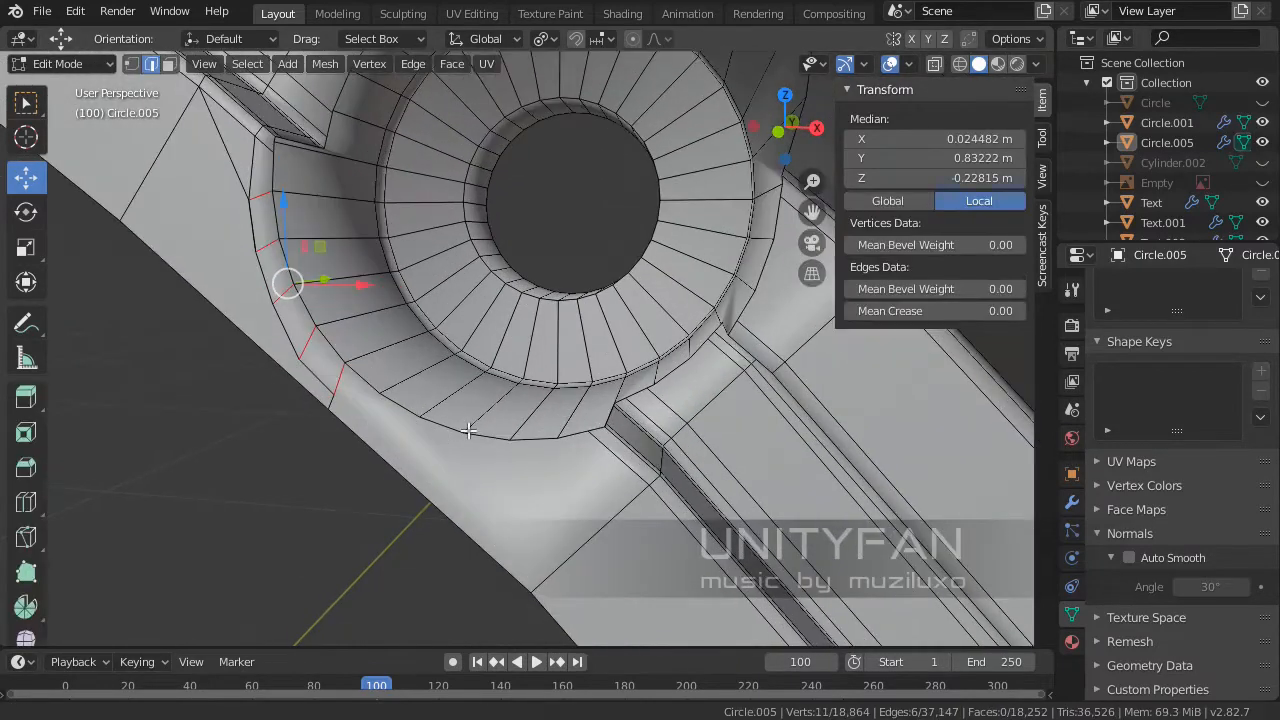
pyautogui.scroll(1, 455, 420)
pyautogui.moveTo(458, 428)
pyautogui.keyDown('shift'); pyautogui.mouseDown(button='middle')
pyautogui.moveTo(497, 397)
pyautogui.moveTo(453, 412)
pyautogui.mouseUp(button='middle'); pyautogui.keyUp('shift')
pyautogui.press('k')
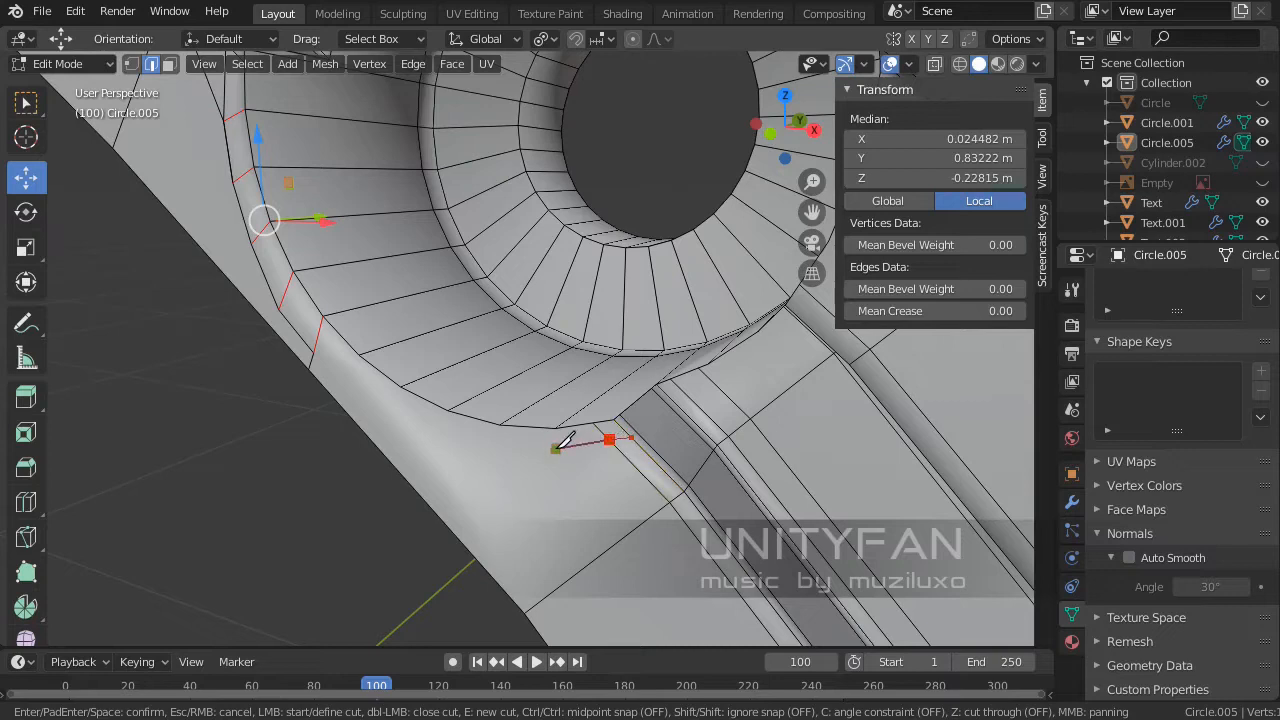
pyautogui.click(496, 451)
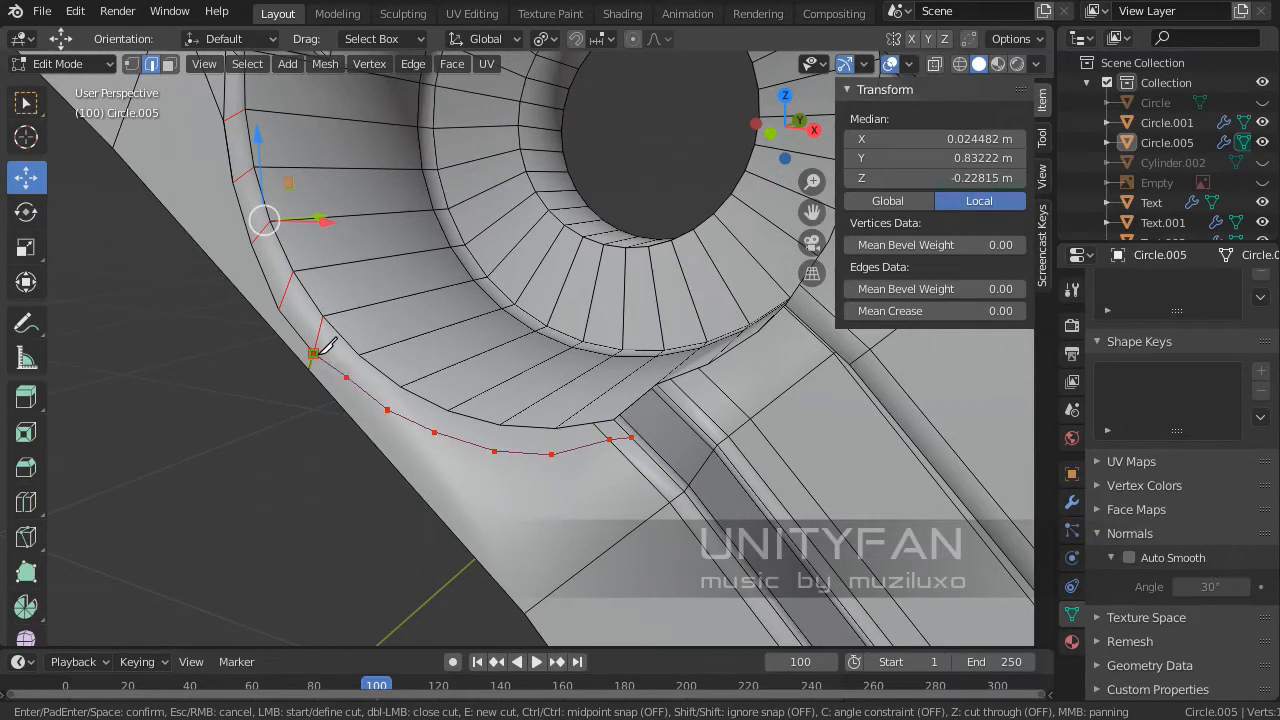
pyautogui.press('Return')
# - In vertex selection mode, connect a base-ring vertex to the matching vertex on the lower cut line with an edge
pyautogui.moveTo(424, 338); pyautogui.dragTo(389, 452, button='middle')
pyautogui.click(354, 494)
pyautogui.moveTo(354, 494); pyautogui.dragTo(354, 429, button='middle')
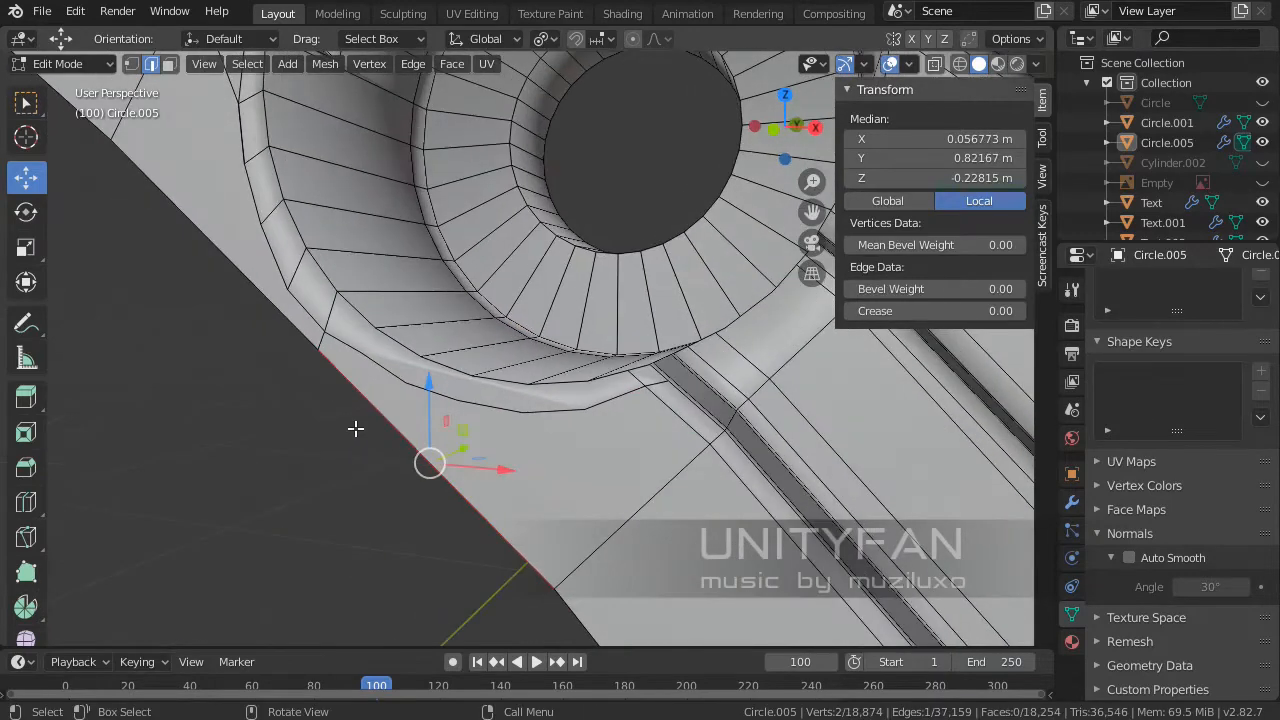
pyautogui.scroll(1, 354, 429)
pyautogui.click(131, 63)
pyautogui.click(389, 360)
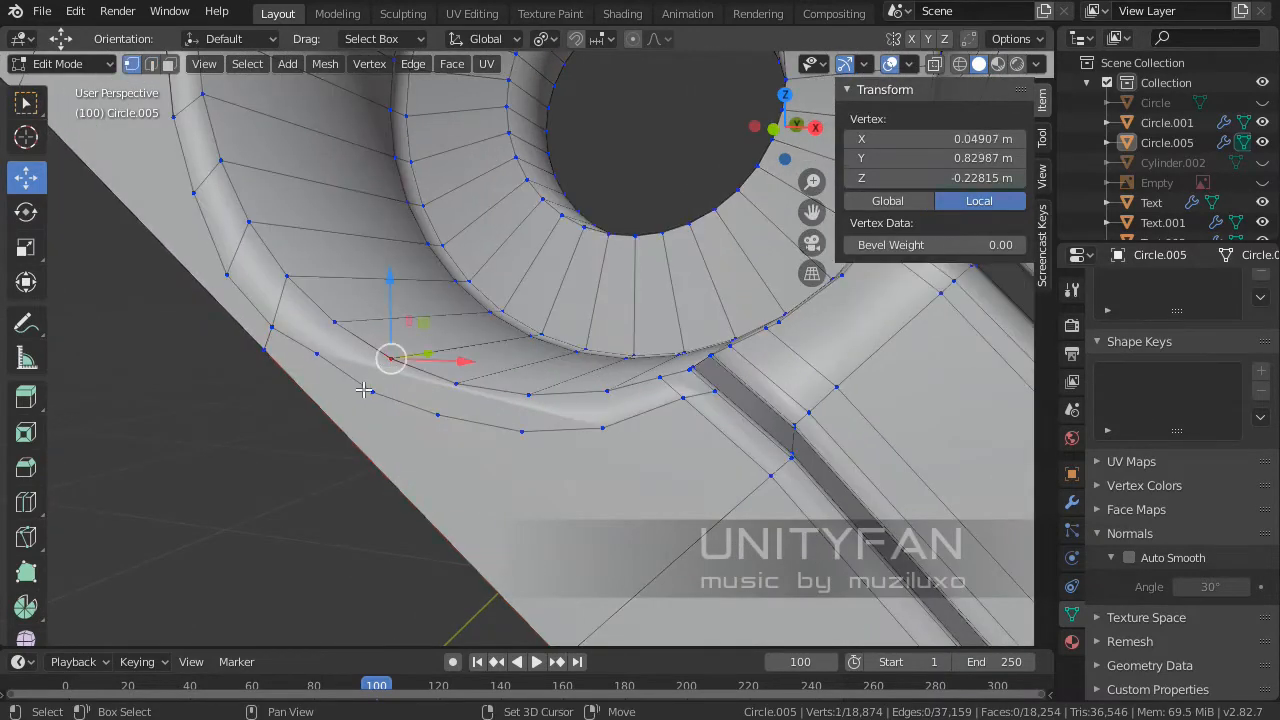
pyautogui.keyDown('shift'); pyautogui.click(373, 392); pyautogui.keyUp('shift')
pyautogui.press('j')
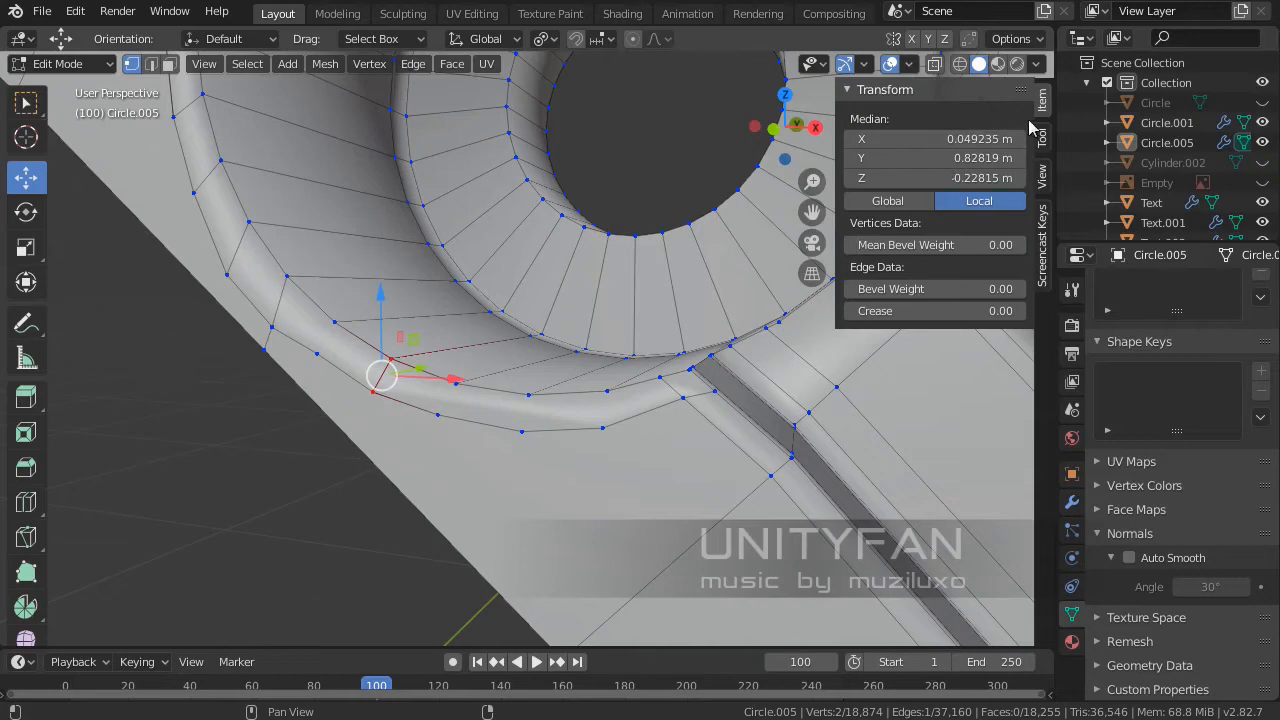
# - Turn on the Screencast Keys display
pyautogui.click(1041, 230)
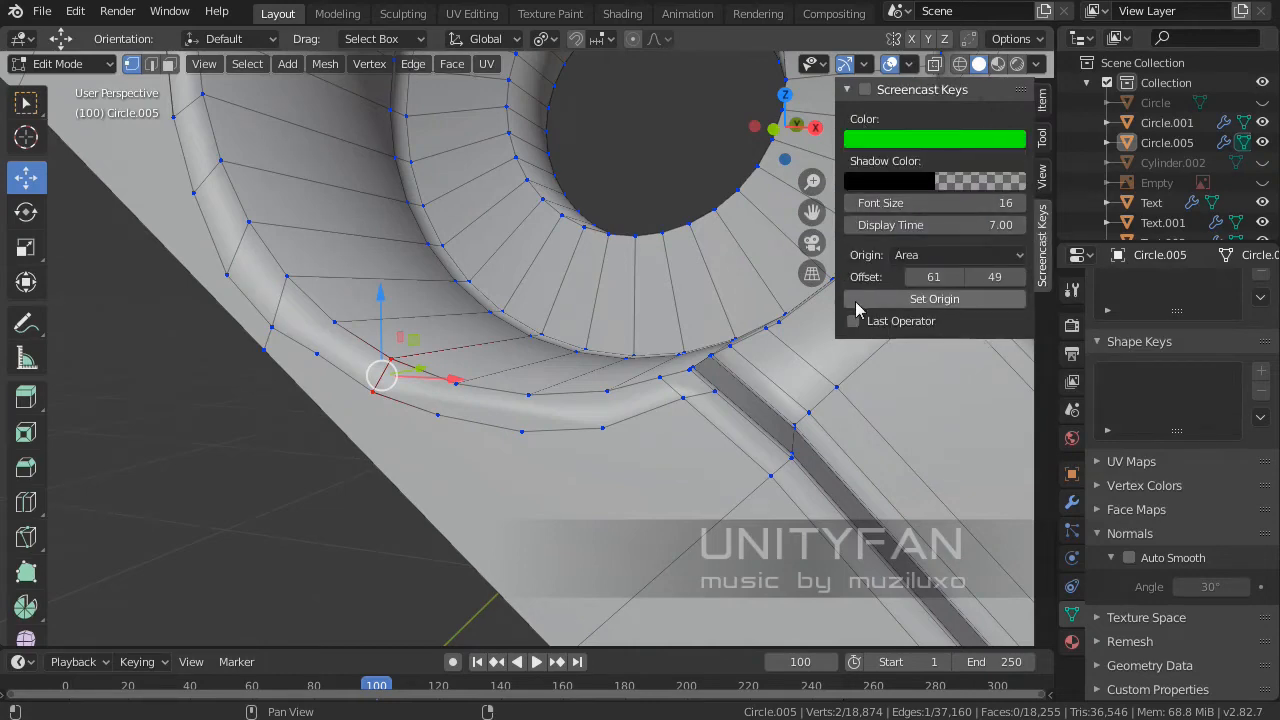
pyautogui.click(849, 90)
# - Connect two more base-ring vertices to their matching vertices on the lower cut line, continuing along the curve towards the lower groove
pyautogui.moveTo(370, 355); pyautogui.dragTo(363, 375, button='middle')
pyautogui.click(532, 432)
pyautogui.click(462, 438)
pyautogui.keyDown('shift'); pyautogui.click(447, 445); pyautogui.keyUp('shift')
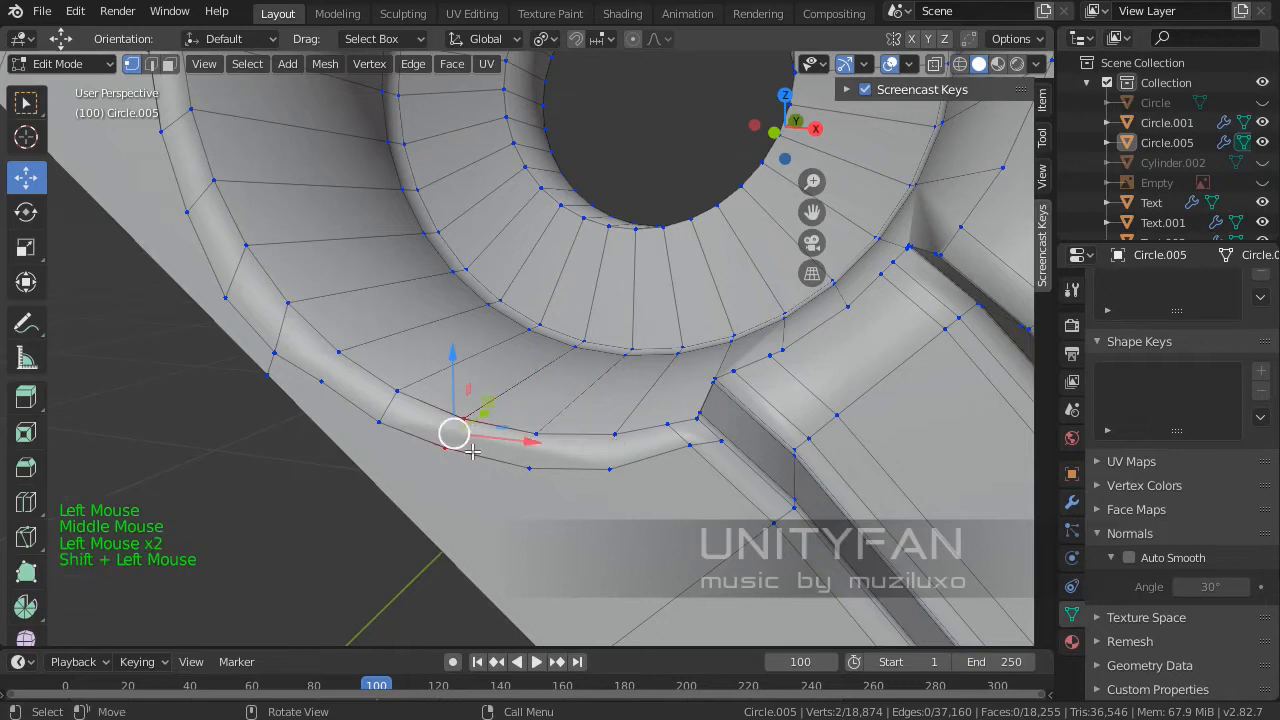
pyautogui.press('j')
pyautogui.click(530, 468)
pyautogui.keyDown('shift'); pyautogui.click(536, 434); pyautogui.keyUp('shift')
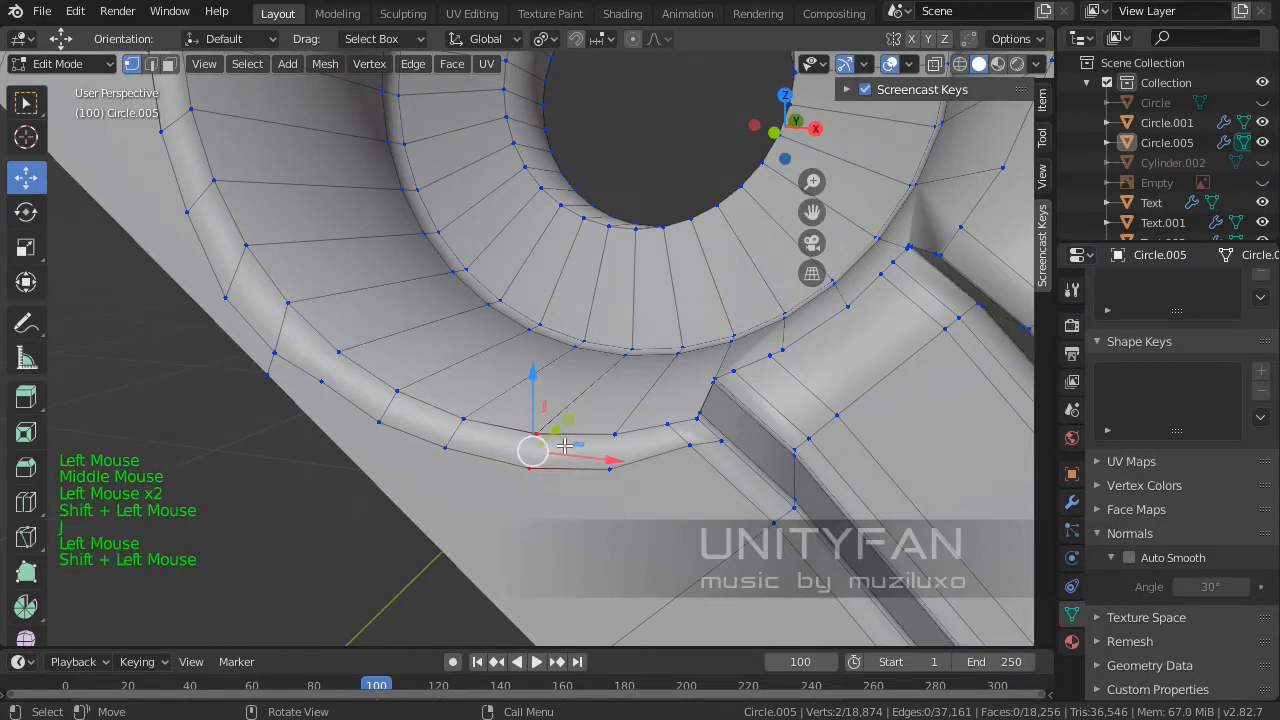
pyautogui.press('j')
# - Bridge the remaining two gaps between base ring and cut line, one nearest the lower groove and one at the outer edge
pyautogui.click(623, 467)
pyautogui.keyDown('shift'); pyautogui.click(614, 434); pyautogui.keyUp('shift')
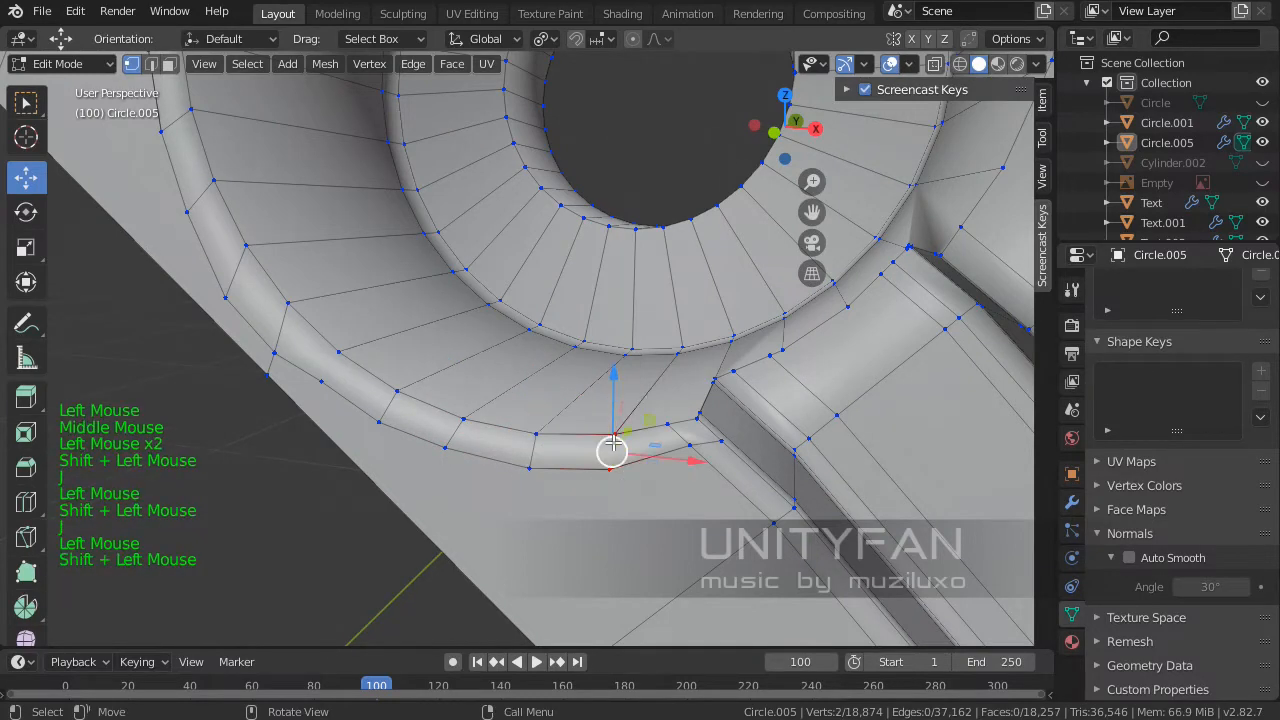
pyautogui.press('j')
pyautogui.click(338, 351)
pyautogui.keyDown('shift'); pyautogui.click(322, 382); pyautogui.keyUp('shift')
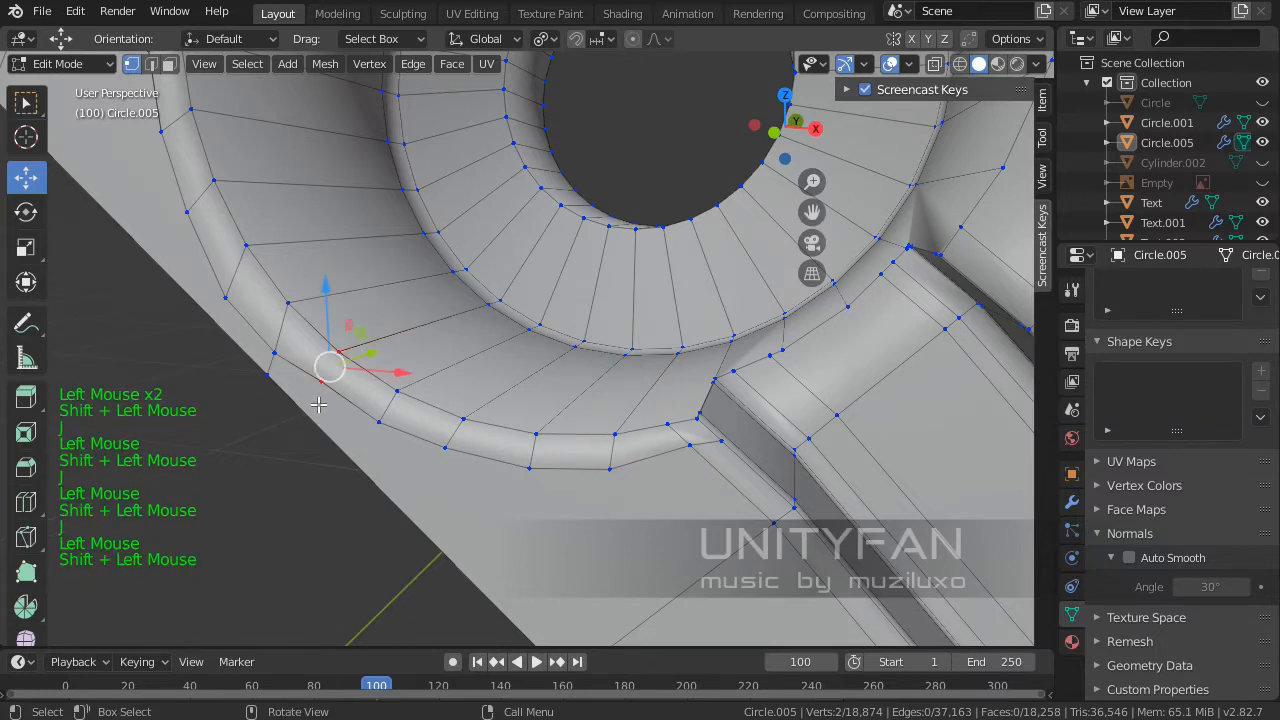
pyautogui.press('j')
# - Connect a vertex on the lower part of the curved cut line to the corner vertex on the rim's outer border
pyautogui.keyDown('shift'); pyautogui.moveTo(412, 449); pyautogui.dragTo(439, 351, button='middle'); pyautogui.keyUp('shift')
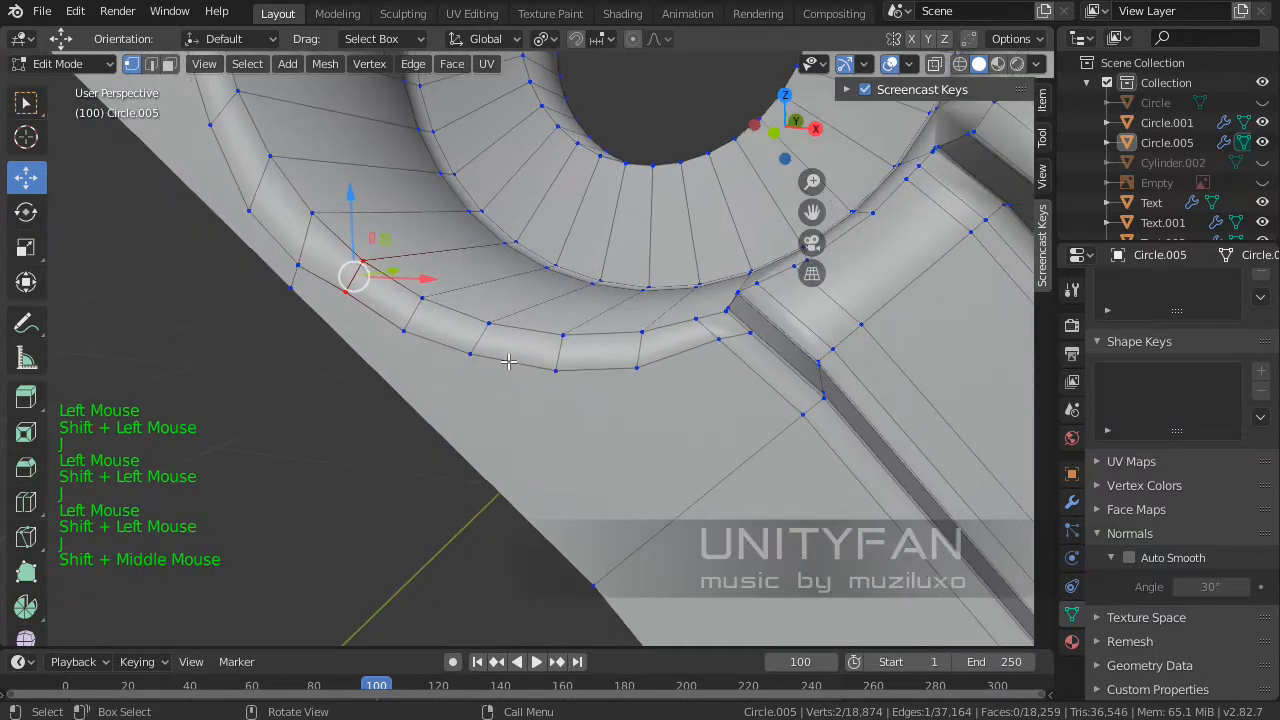
pyautogui.click(556, 371)
pyautogui.keyDown('shift'); pyautogui.click(591, 578); pyautogui.keyUp('shift')
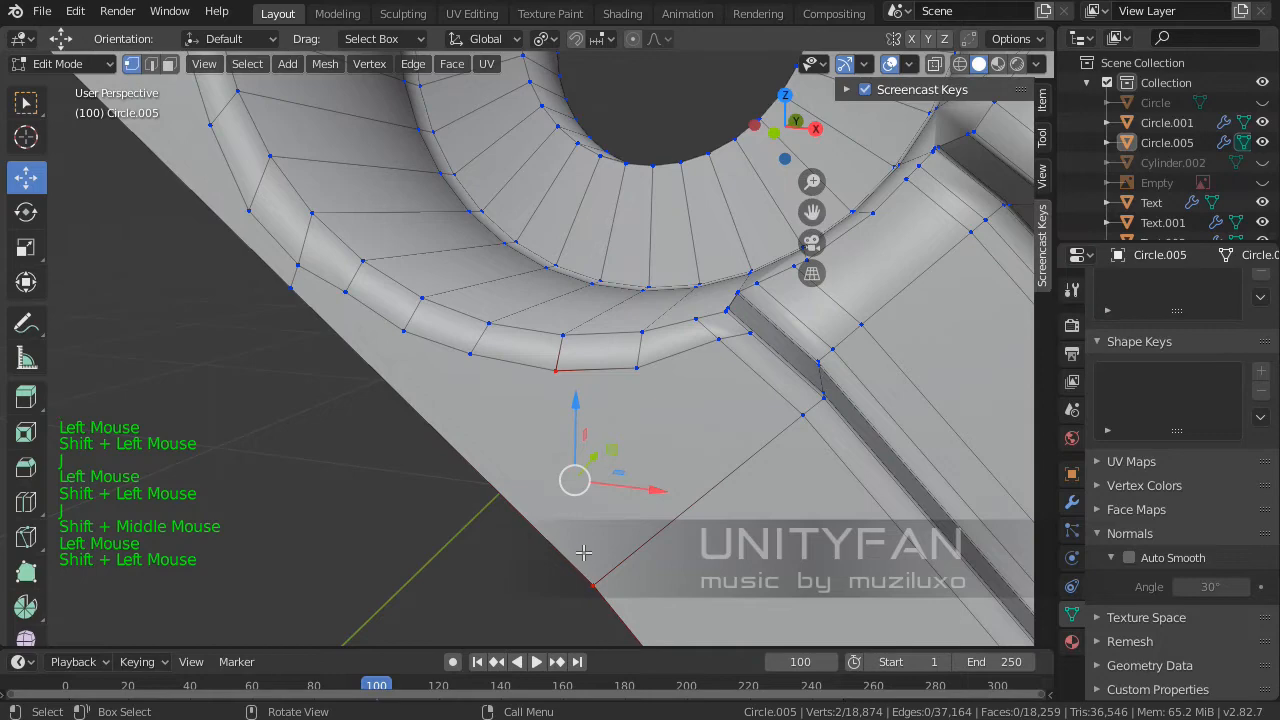
pyautogui.press('j')
# - In face selection mode, merge the narrow triangle beside the upper groove's end with the large adjoining face into a single face
pyautogui.scroll(-3, 583, 552)
pyautogui.keyDown('shift'); pyautogui.moveTo(420, 172); pyautogui.dragTo(491, 343, button='middle'); pyautogui.keyUp('shift')
pyautogui.scroll(2, 491, 343)
pyautogui.click(471, 291)
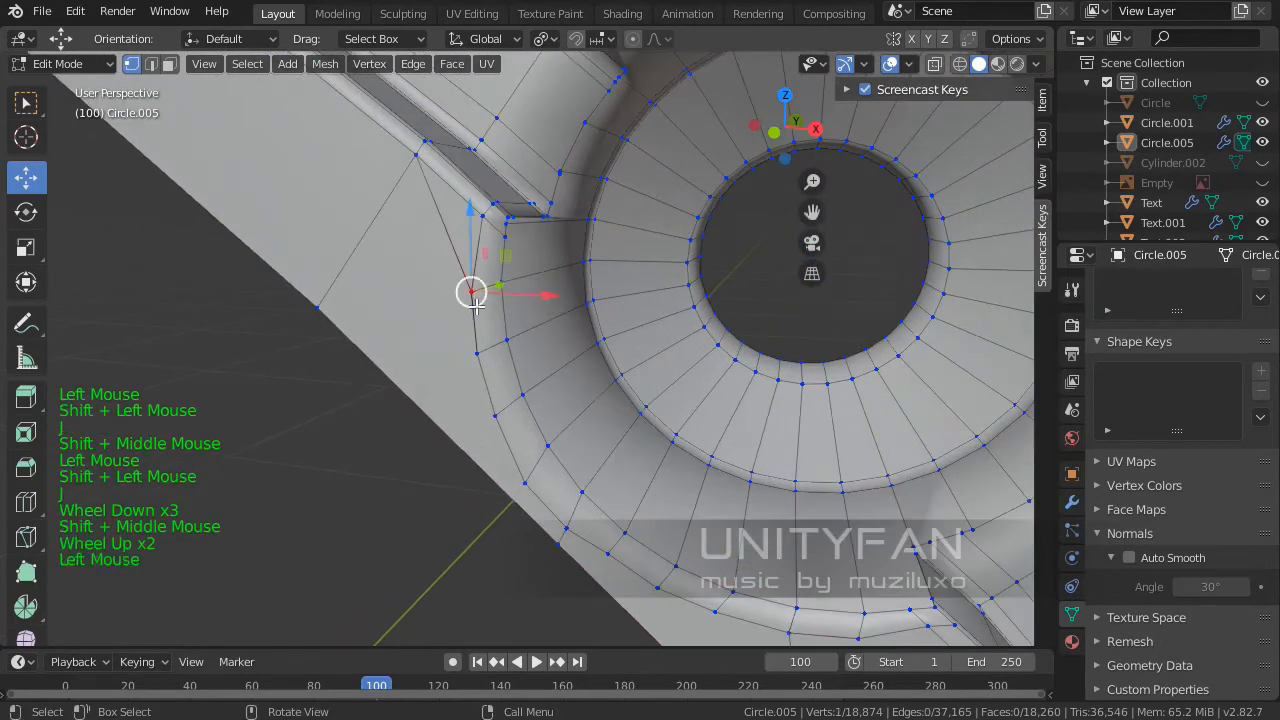
pyautogui.keyDown('shift'); pyautogui.click(318, 306); pyautogui.keyUp('shift')
pyautogui.click(474, 350)
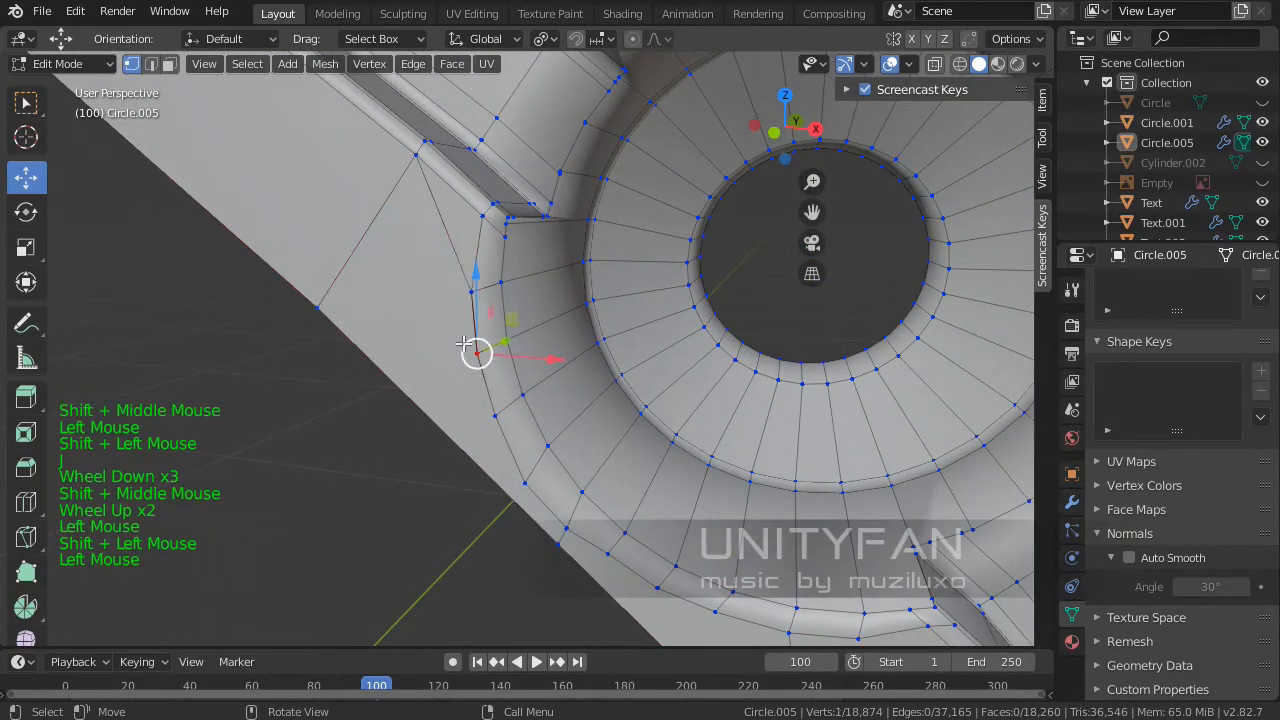
pyautogui.click(471, 291)
pyautogui.click(168, 63)
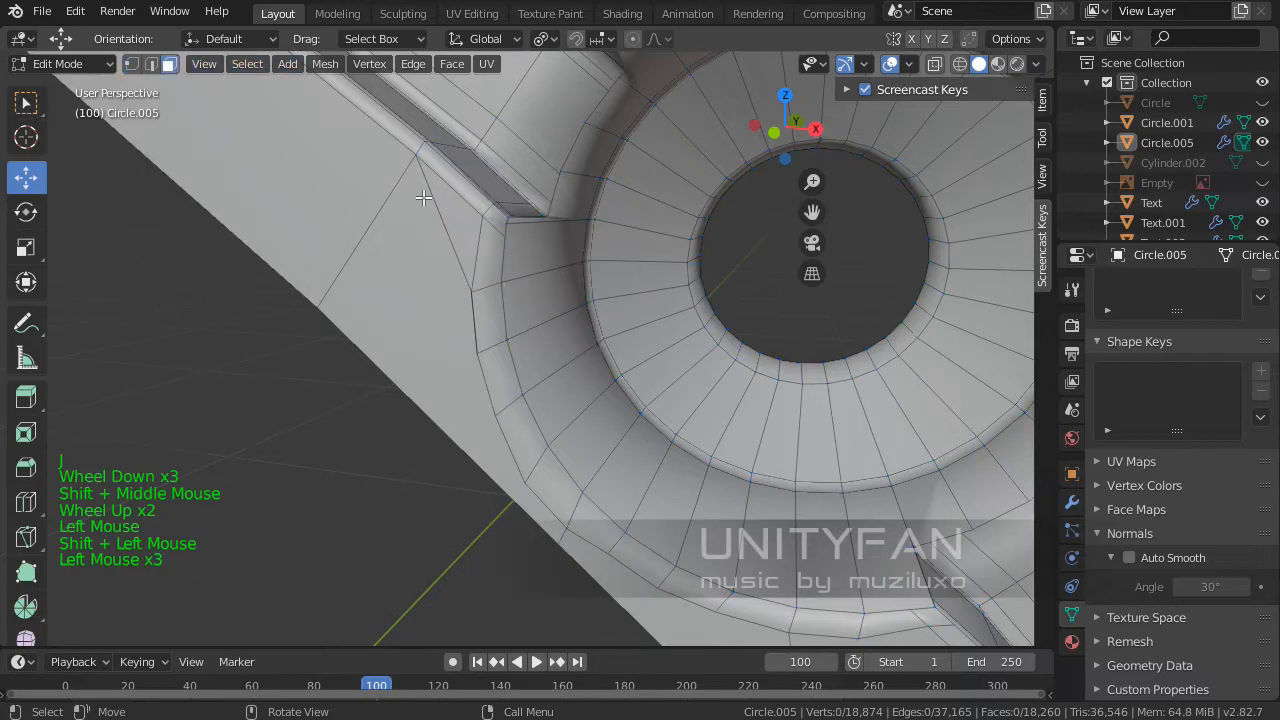
pyautogui.click(455, 238)
pyautogui.keyDown('shift'); pyautogui.click(451, 333); pyautogui.keyUp('shift')
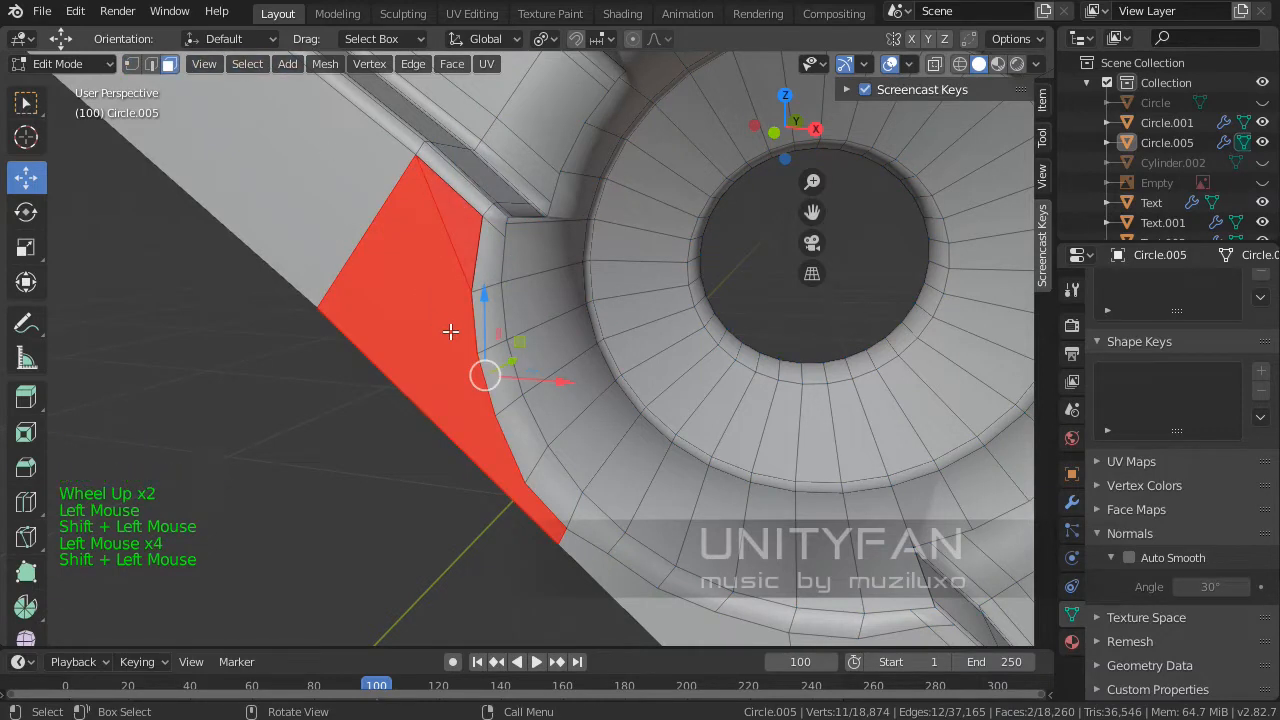
pyautogui.press('f')
# - Back in vertex selection mode, connect the upper corner vertex on the rim's border to the nearby vertex on the curved cut line
pyautogui.click(280, 120)
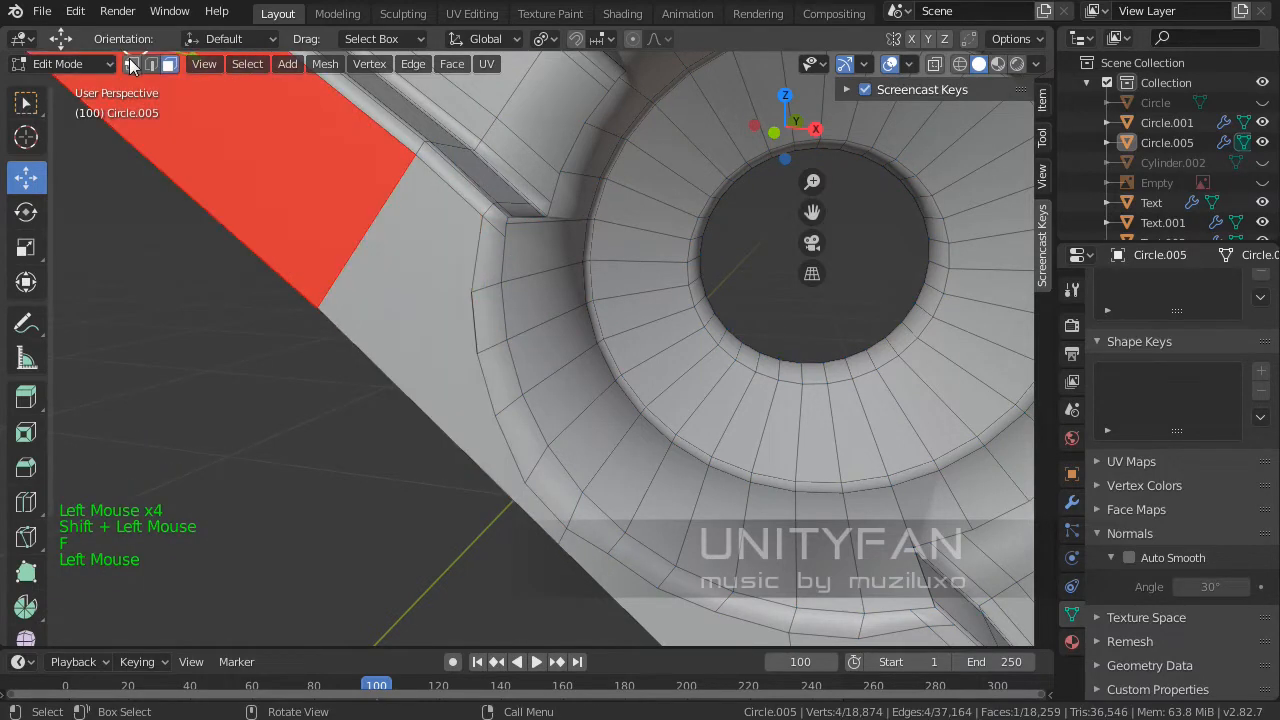
pyautogui.click(131, 63)
pyautogui.rightClick(156, 92)
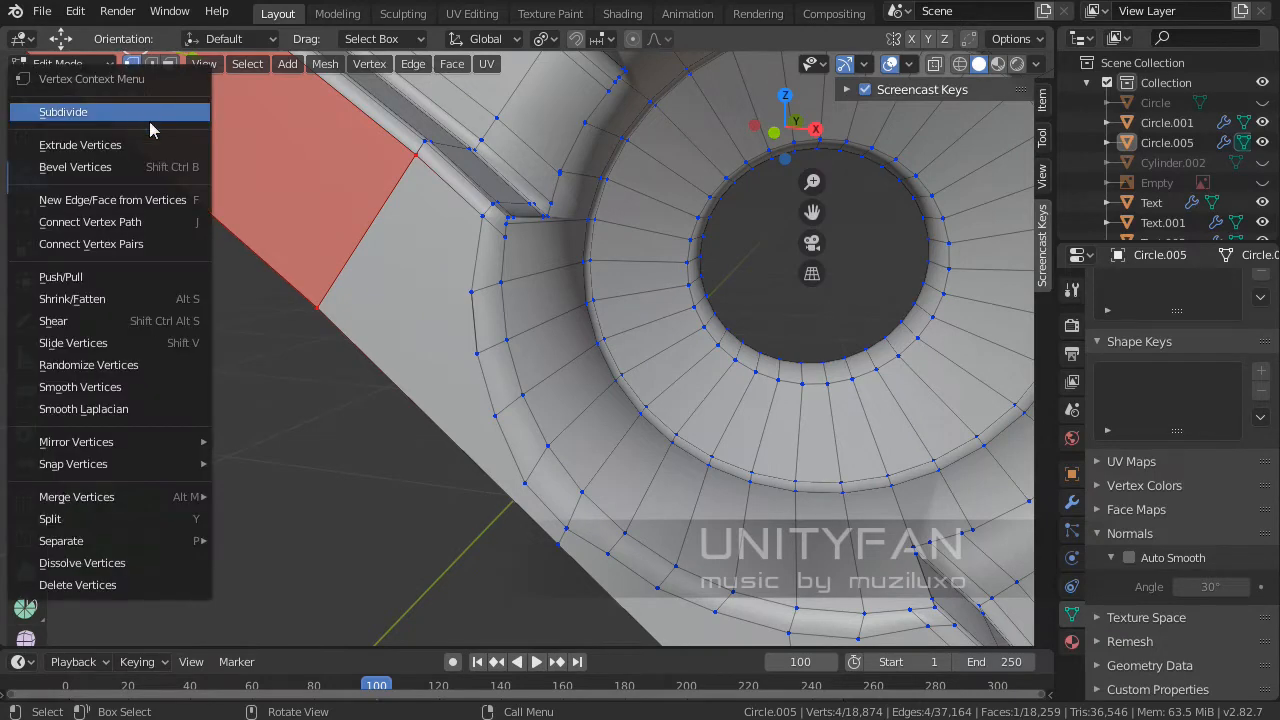
pyautogui.click(150, 93)
pyautogui.scroll(-4, 343, 286)
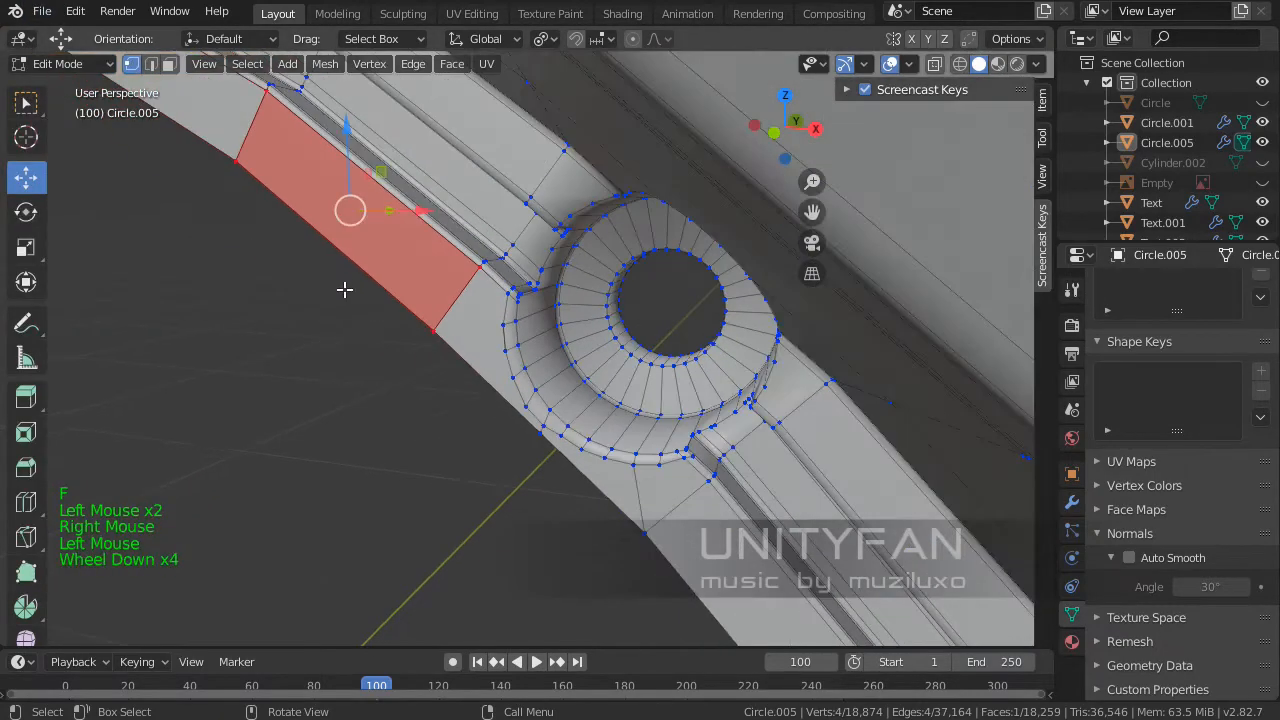
pyautogui.click(331, 306)
pyautogui.scroll(4, 331, 306)
pyautogui.click(334, 314)
pyautogui.keyDown('shift'); pyautogui.click(332, 312); pyautogui.keyUp('shift')
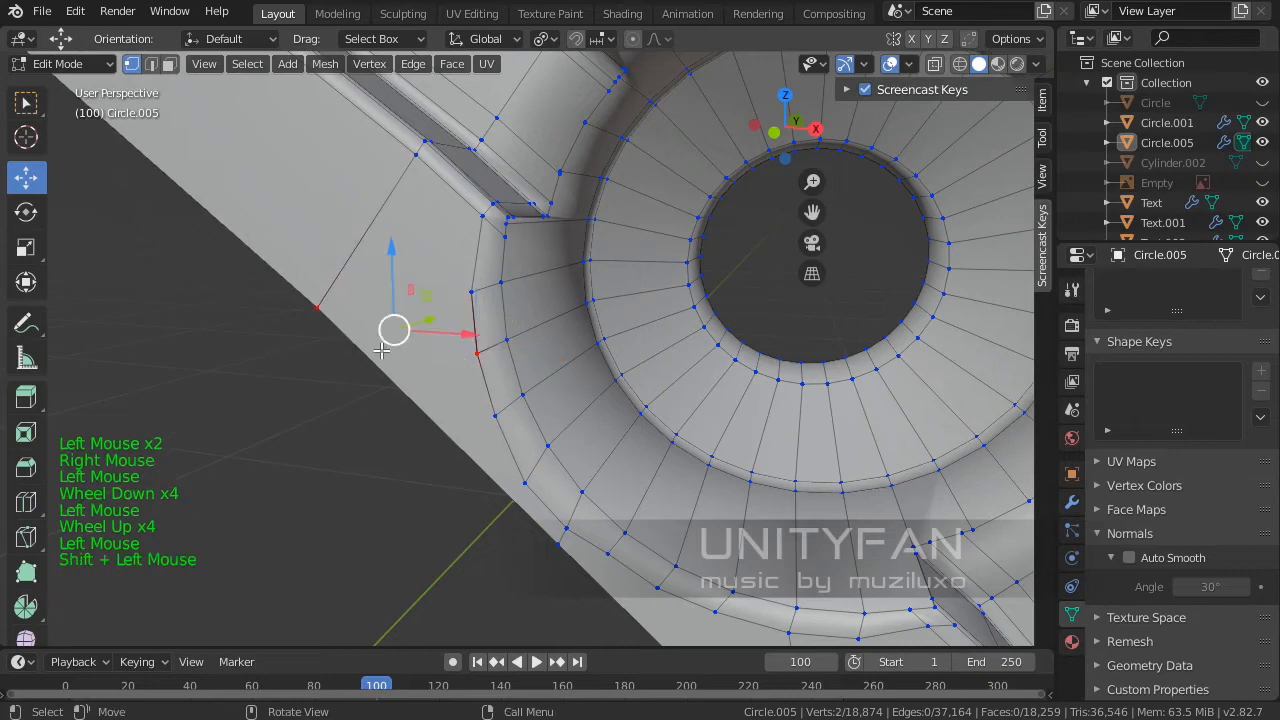
pyautogui.press('j')
# - Examine the joint's shading in Object Mode and return to Edit Mode
pyautogui.scroll(-3, 400, 335)
pyautogui.keyDown('shift'); pyautogui.moveTo(400, 335); pyautogui.dragTo(356, 428, button='middle'); pyautogui.keyUp('shift')
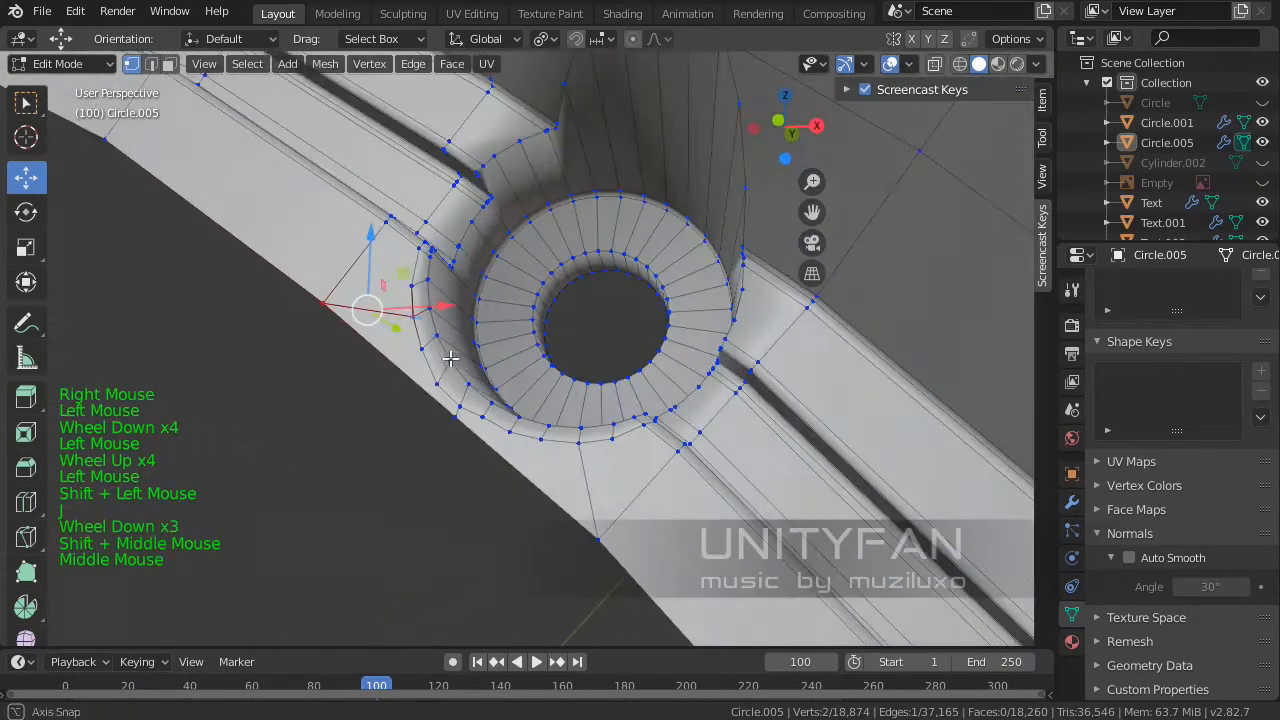
pyautogui.press('Tab')
pyautogui.scroll(-3, 356, 428)
pyautogui.moveTo(399, 377); pyautogui.dragTo(460, 362, button='middle')
pyautogui.scroll(4, 438, 356)
pyautogui.press('Tab')
# - Knife-cut a supporting line across the raised strip between the two grooves, just outside the cylinder joint
pyautogui.moveTo(460, 362)
pyautogui.keyDown('shift'); pyautogui.mouseDown(button='middle')
pyautogui.moveTo(471, 351)
pyautogui.moveTo(466, 362)
pyautogui.mouseUp(button='middle'); pyautogui.keyUp('shift')
pyautogui.moveTo(466, 362); pyautogui.dragTo(443, 403, button='middle')
pyautogui.scroll(3, 294, 280)
pyautogui.keyDown('shift'); pyautogui.moveTo(294, 280); pyautogui.dragTo(484, 316, button='middle'); pyautogui.keyUp('shift')
pyautogui.moveTo(484, 316); pyautogui.dragTo(537, 337, button='middle')
pyautogui.scroll(3, 364, 399)
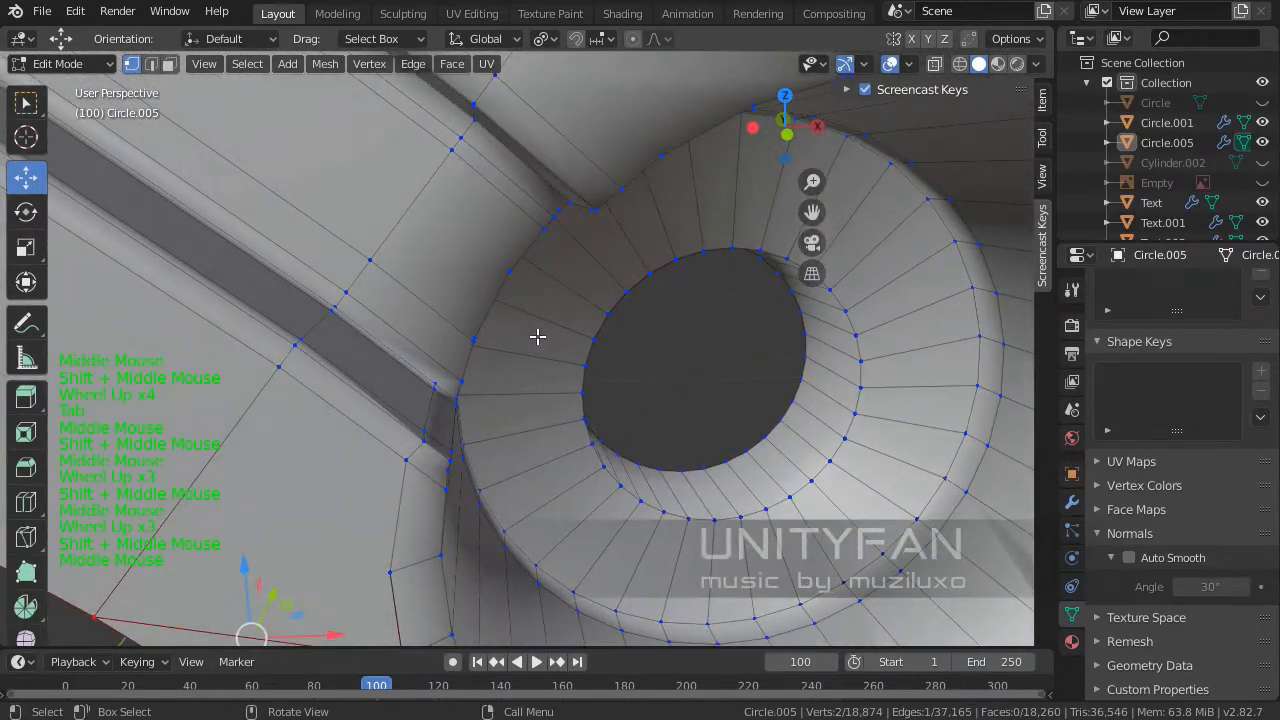
pyautogui.press('k')
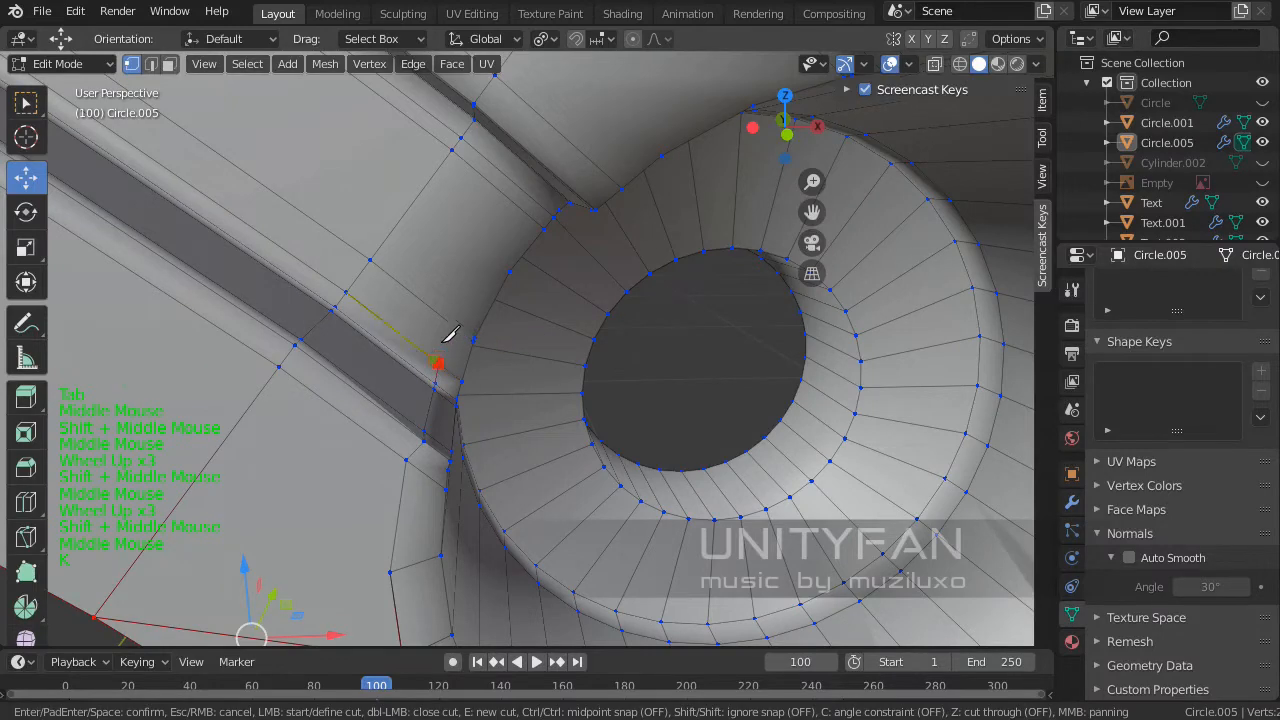
pyautogui.moveTo(456, 320); pyautogui.dragTo(497, 238, button='middle')
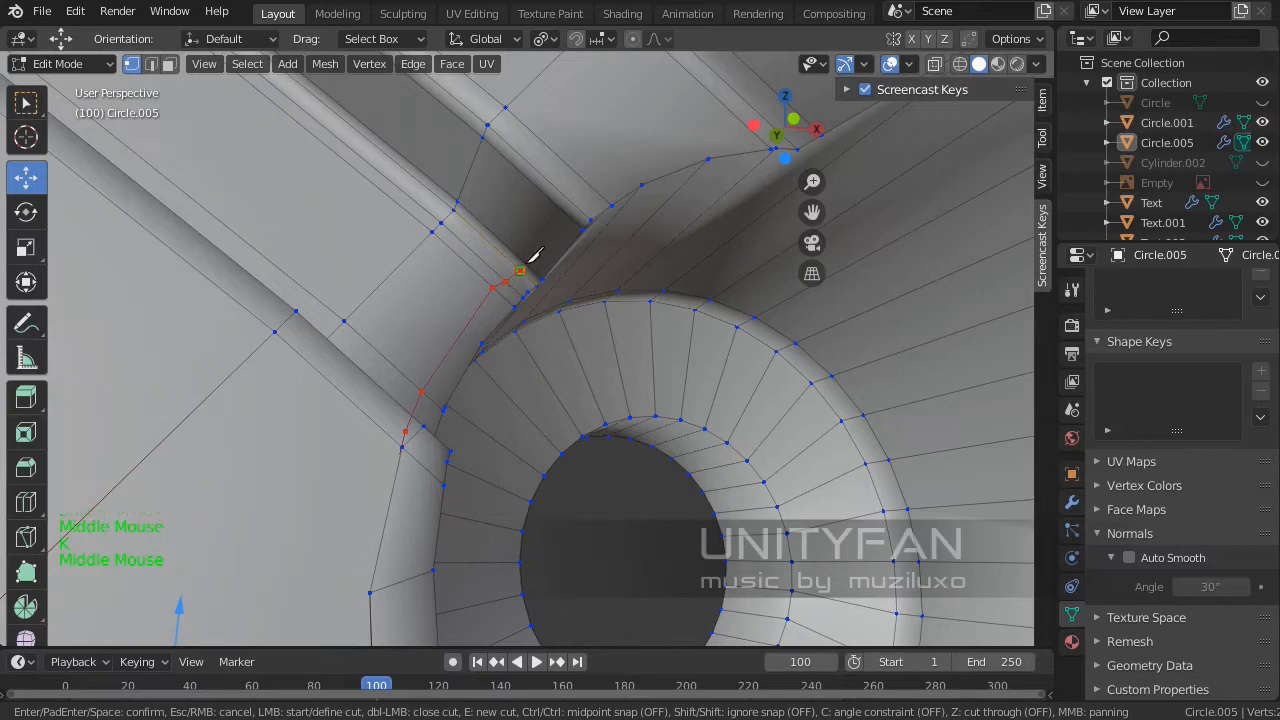
pyautogui.press('Return')
# - Extend the supporting knife cut across the inner groove and up over its far edge beside the cylinder
pyautogui.moveTo(500, 285); pyautogui.dragTo(494, 302, button='middle')
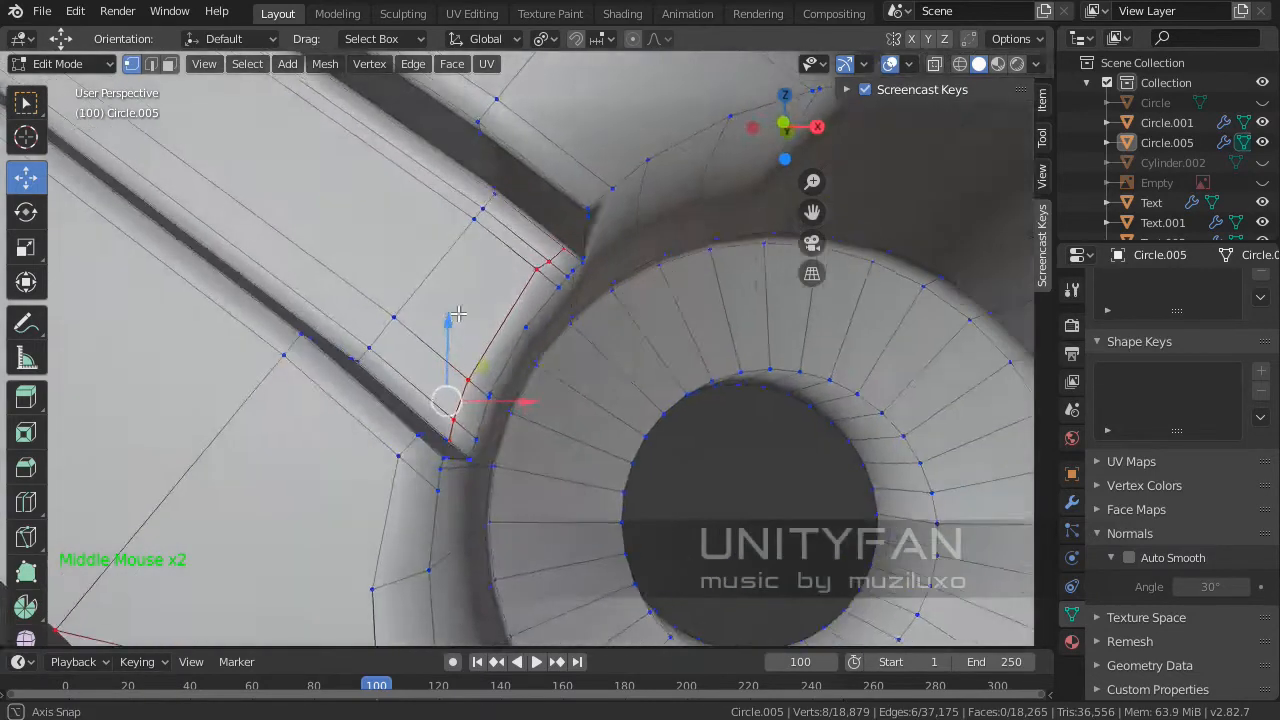
pyautogui.scroll(2, 494, 302)
pyautogui.press('k')
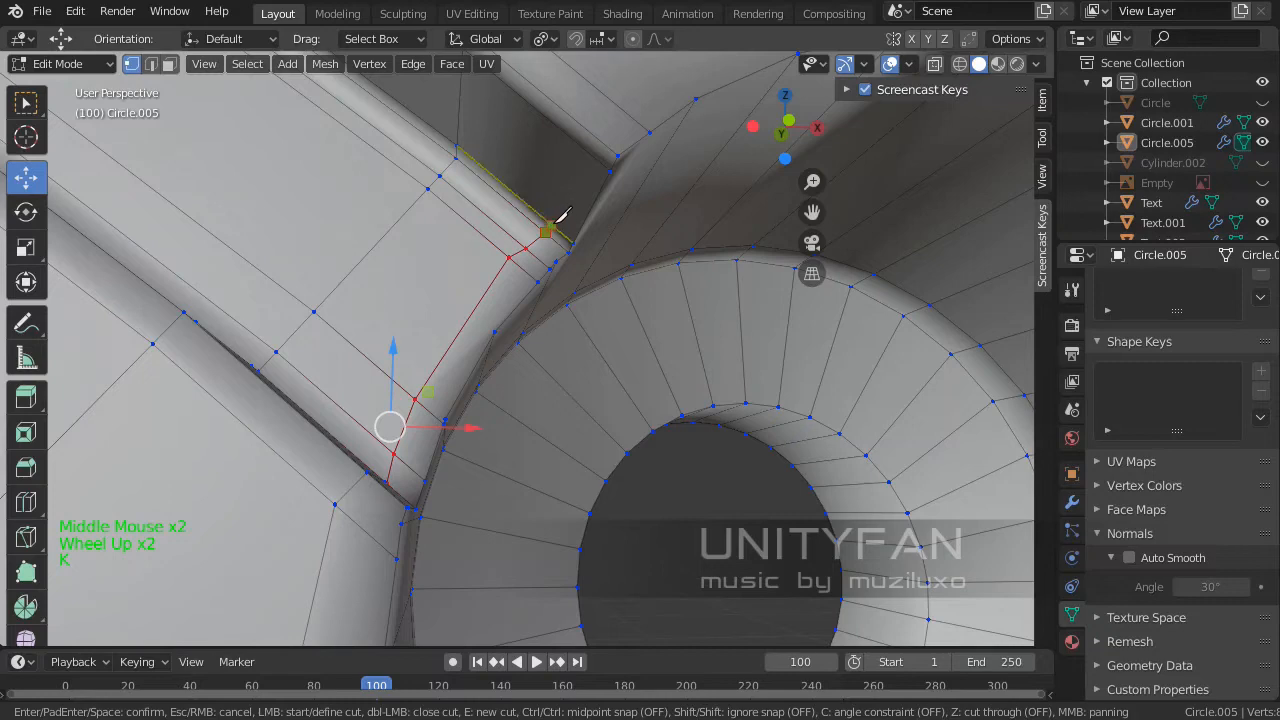
pyautogui.click(550, 226)
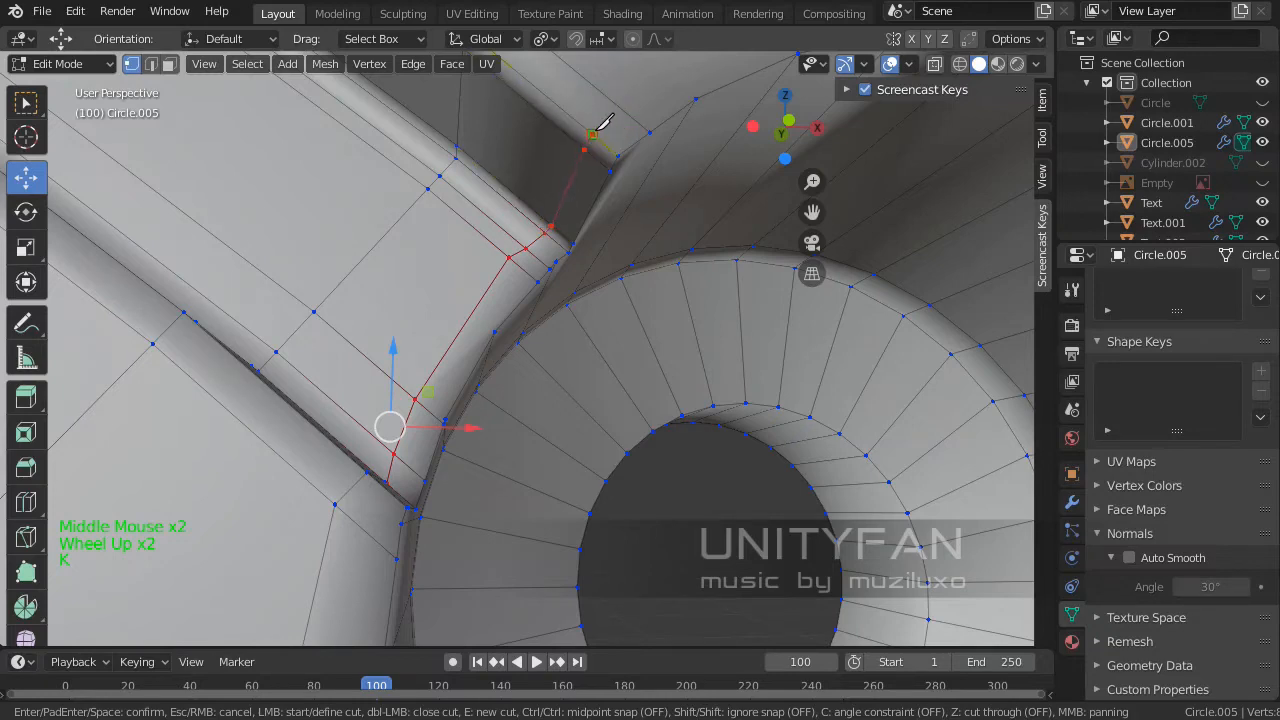
pyautogui.press('Return')
# - Try to continue the knife cut across the surface beyond the inner groove, following the cylinder joint
pyautogui.scroll(-3, 586, 128)
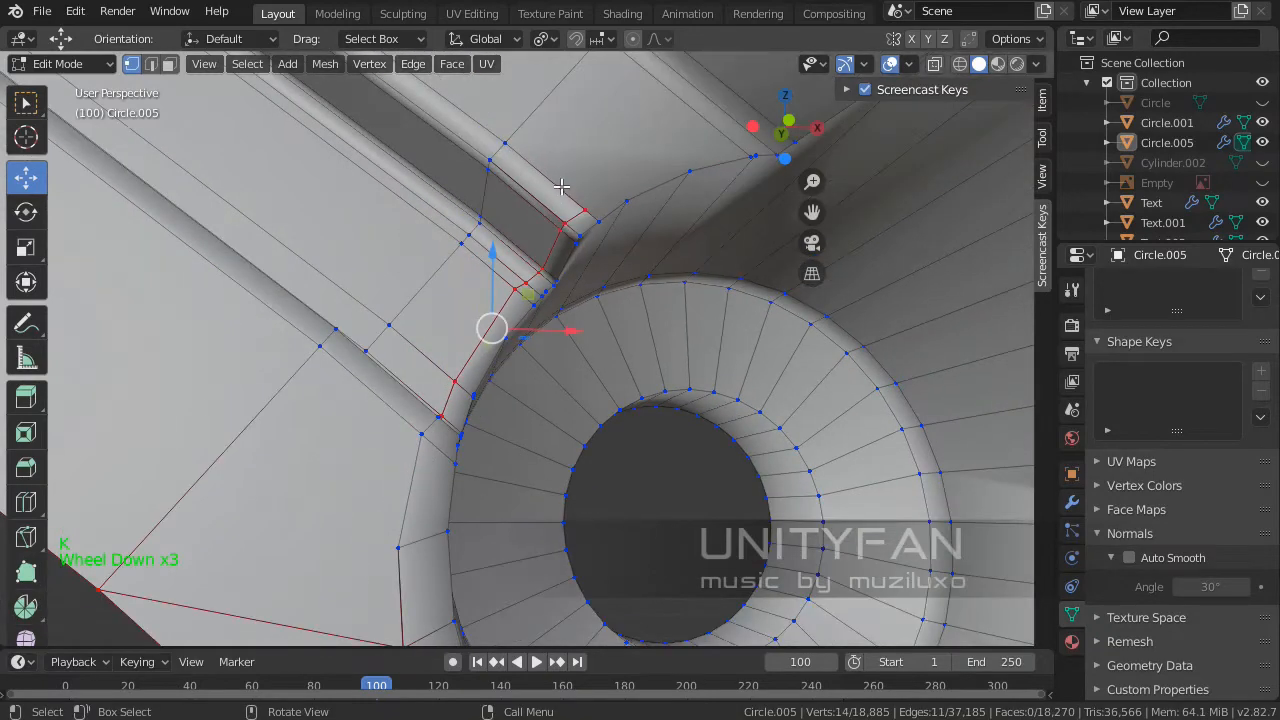
pyautogui.keyDown('shift'); pyautogui.moveTo(562, 186); pyautogui.dragTo(411, 355, button='middle'); pyautogui.keyUp('shift')
pyautogui.scroll(1, 411, 355)
pyautogui.press('k')
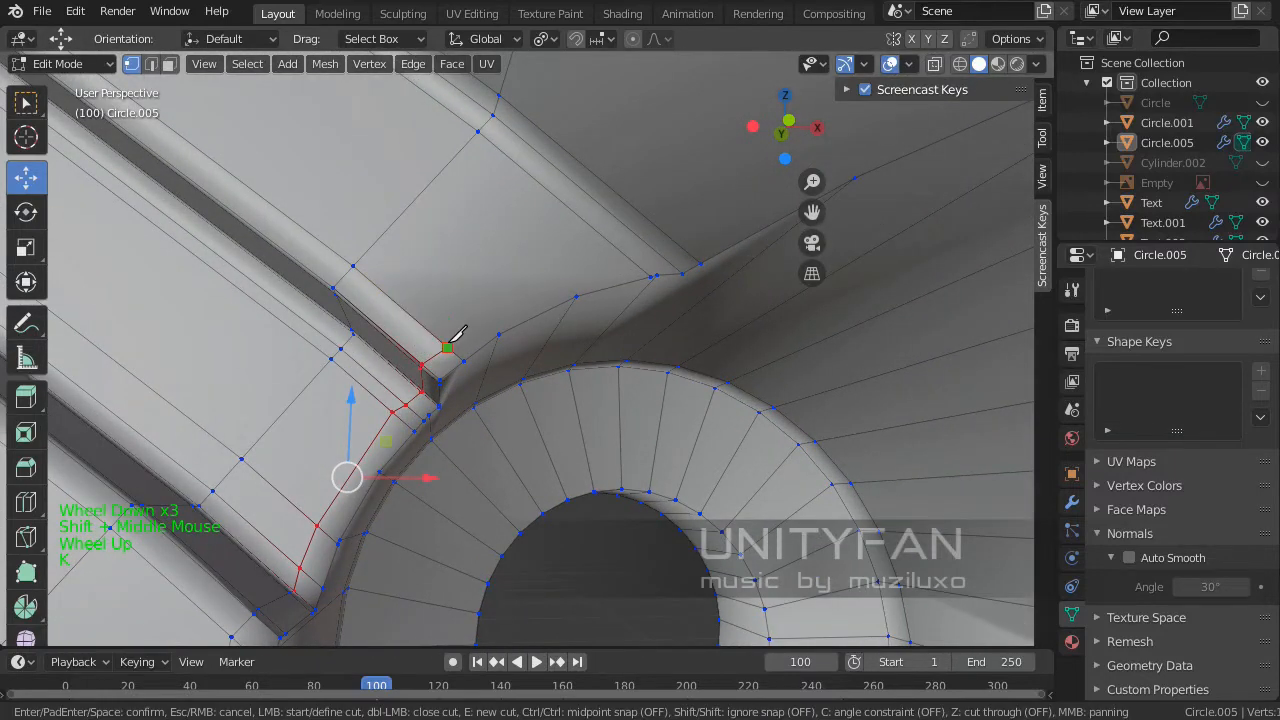
pyautogui.click(555, 270)
pyautogui.click(620, 251)
pyautogui.moveTo(652, 252); pyautogui.dragTo(262, 179, button='middle')
pyautogui.press('ctrl')
pyautogui.hotkey('ctrl', 'z')
# - Switch to edge selection mode and examine the edges around the cylinder joint
pyautogui.scroll(2, 262, 179)
pyautogui.click(152, 64)
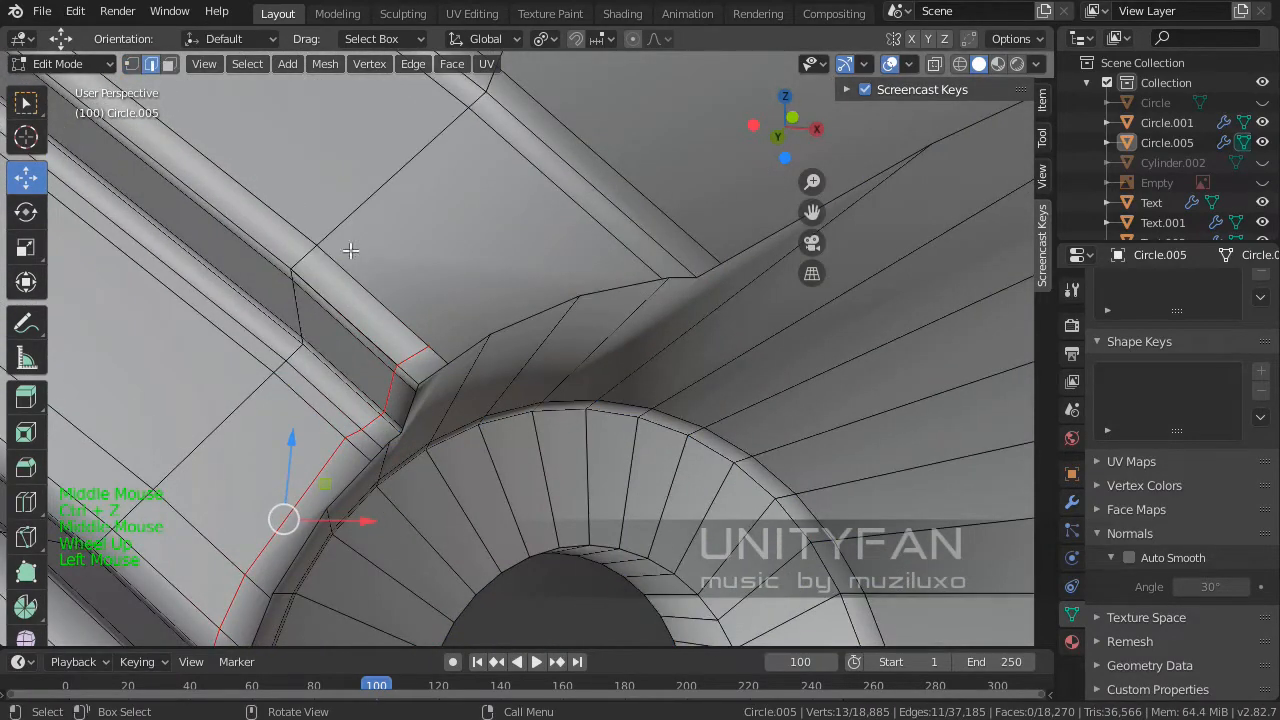
pyautogui.scroll(-4, 450, 330)
pyautogui.moveTo(450, 330); pyautogui.dragTo(531, 369, button='middle')
pyautogui.scroll(-4, 531, 369)
pyautogui.click(333, 526)
pyautogui.scroll(4, 414, 509)
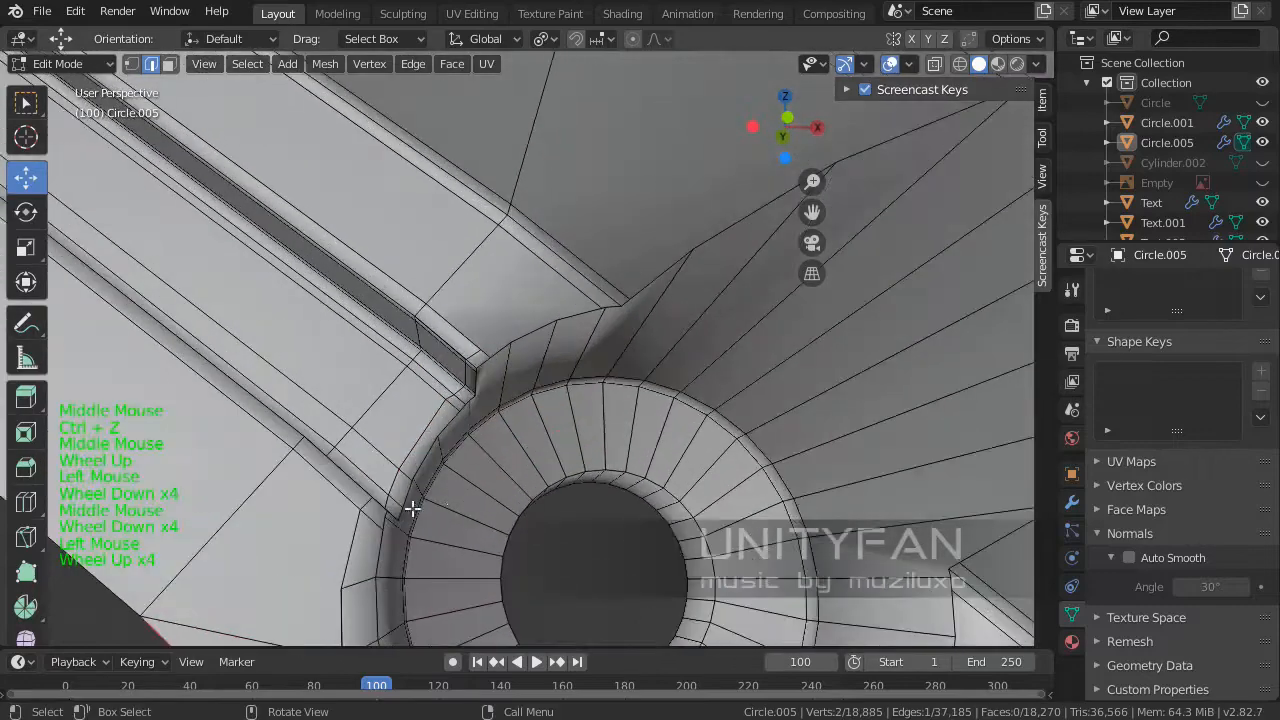
# - Compare the cylinder joint in perspective and orthographic projection from different angles
pyautogui.moveTo(414, 509); pyautogui.dragTo(480, 420, button='middle')
pyautogui.press('KP_5')
pyautogui.press('KP_5')
pyautogui.press('KP_5')
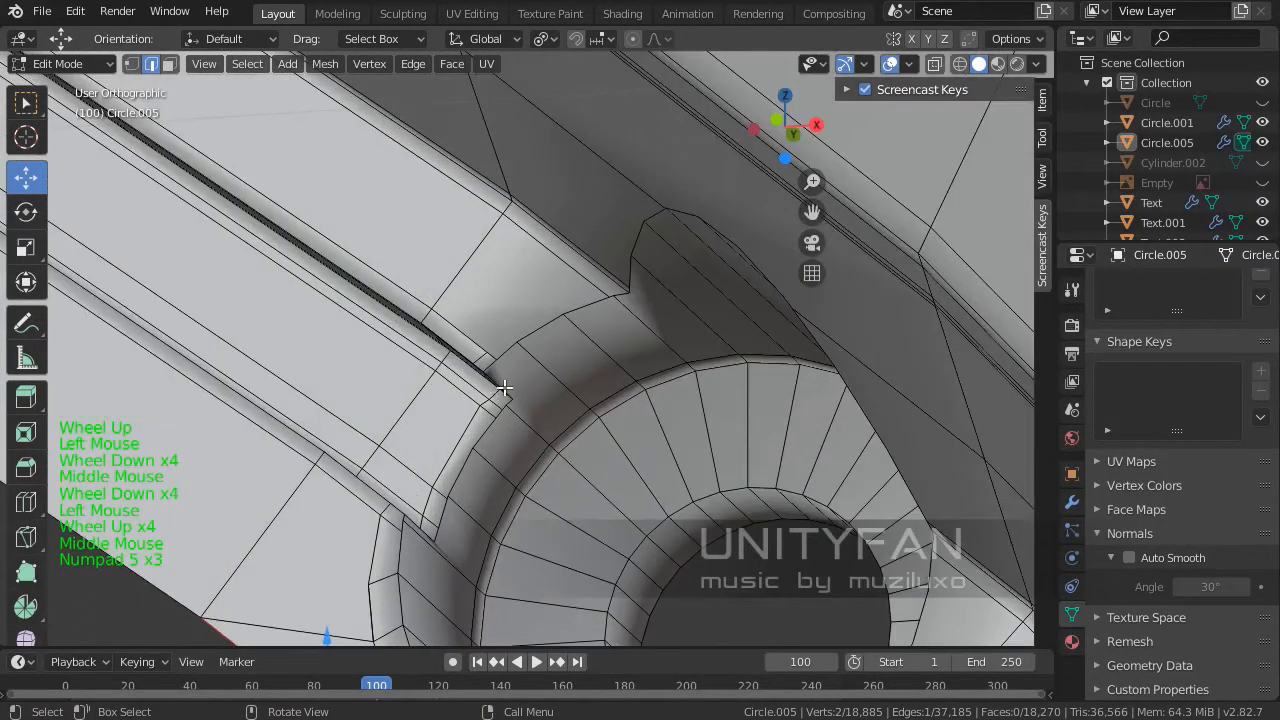
pyautogui.moveTo(497, 393); pyautogui.dragTo(553, 348, button='middle')
pyautogui.press('KP_5')
pyautogui.press('KP_5')
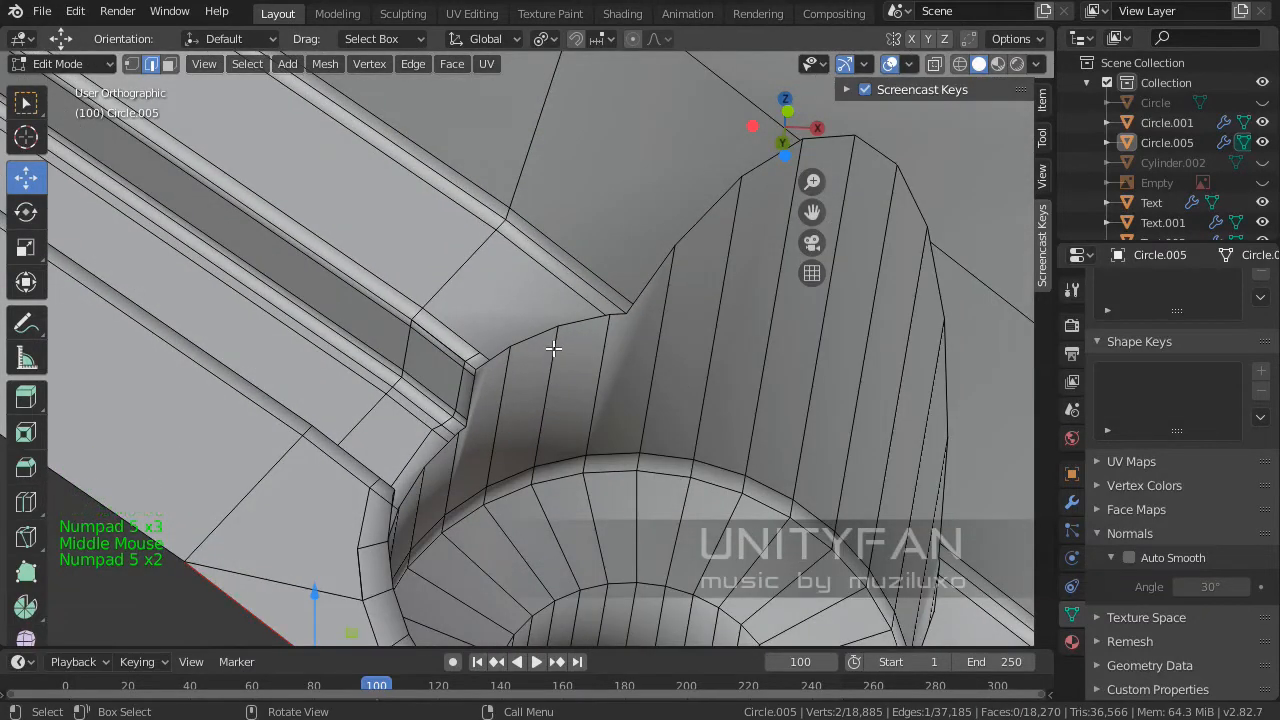
pyautogui.press('KP_5')
pyautogui.press('KP_5')
pyautogui.press('KP_5')
pyautogui.press('KP_5')
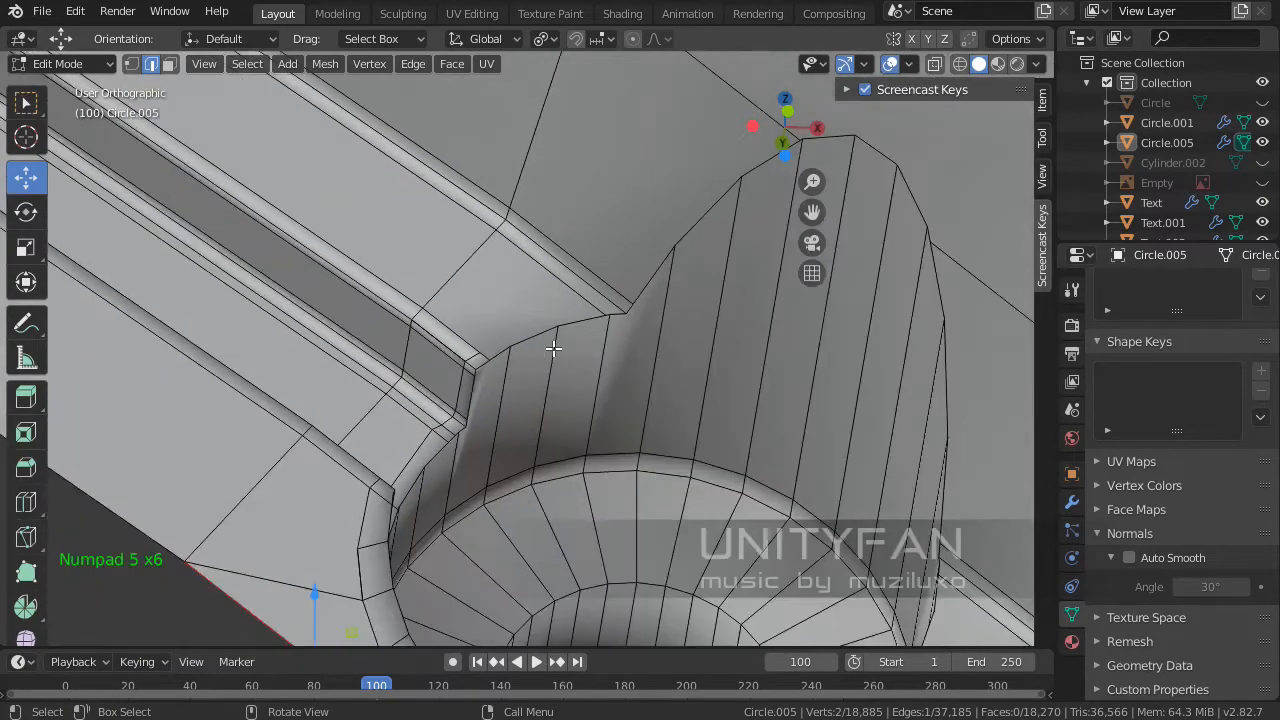
pyautogui.press('KP_5')
# - Examine the whole wheel rim, comparing the perspective and orthographic projections
pyautogui.press('KP_4')
pyautogui.scroll(-15, 425, 338)
pyautogui.moveTo(470, 330); pyautogui.dragTo(471, 323, button='middle')
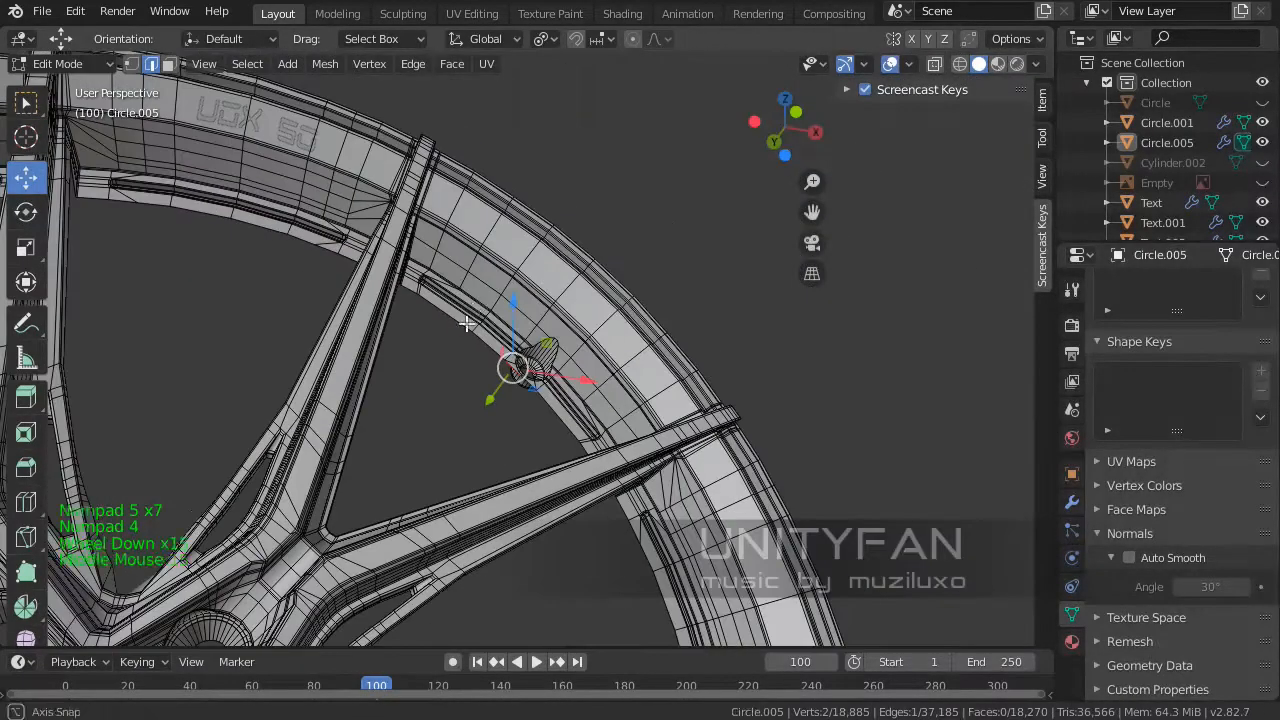
pyautogui.scroll(-2, 429, 443)
pyautogui.keyDown('shift'); pyautogui.moveTo(429, 443); pyautogui.dragTo(468, 357, button='middle'); pyautogui.keyUp('shift')
pyautogui.press('KP_5')
pyautogui.scroll(-4, 482, 338)
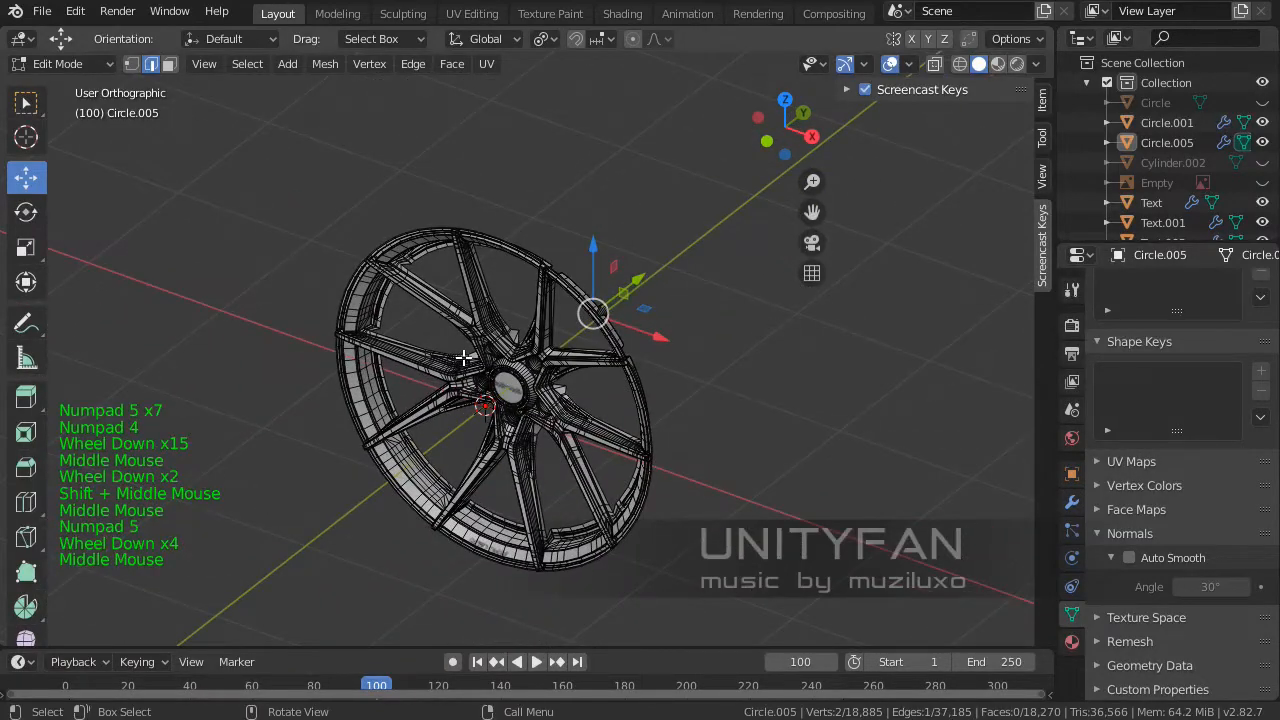
pyautogui.press('KP_5')
pyautogui.press('KP_5')
# - Frame the new cut edge between the grooves and examine the topology around it in orthographic view
pyautogui.scroll(5, 594, 259)
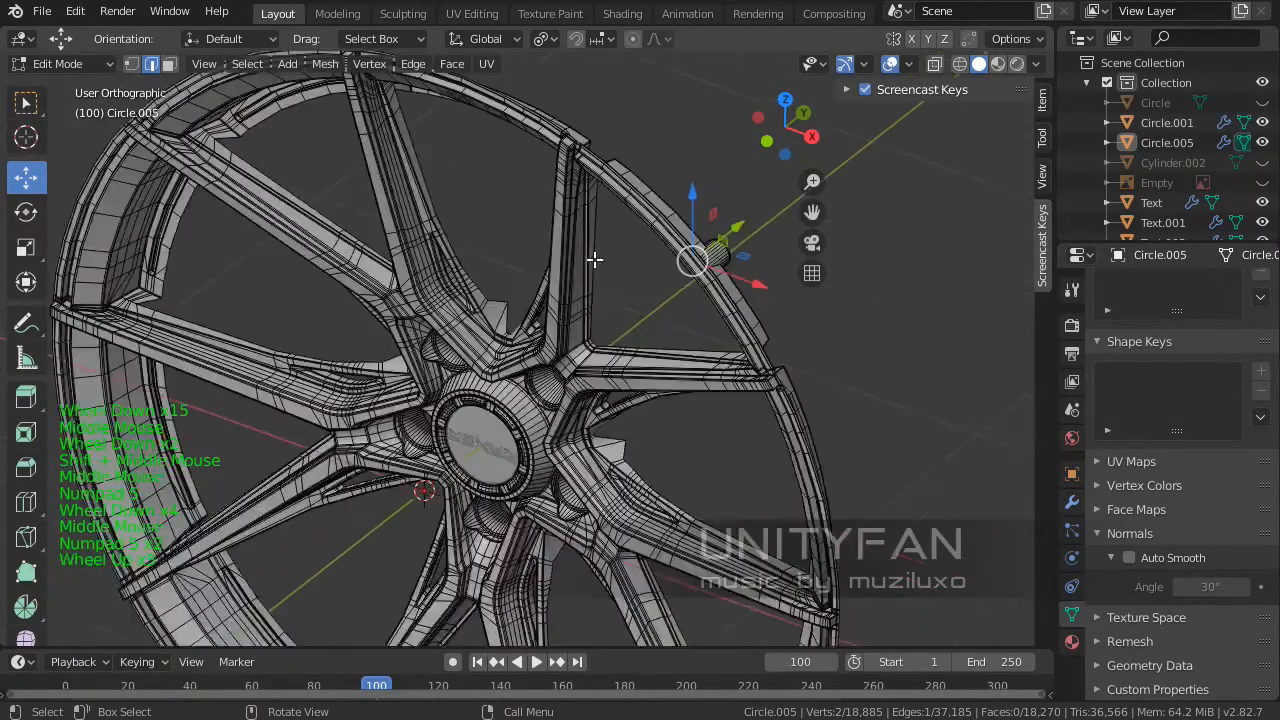
pyautogui.keyDown('shift'); pyautogui.moveTo(626, 303); pyautogui.dragTo(515, 400, button='middle'); pyautogui.keyUp('shift')
pyautogui.scroll(5, 663, 303)
pyautogui.scroll(3, 548, 376)
pyautogui.scroll(4, 515, 400)
pyautogui.click(508, 410)
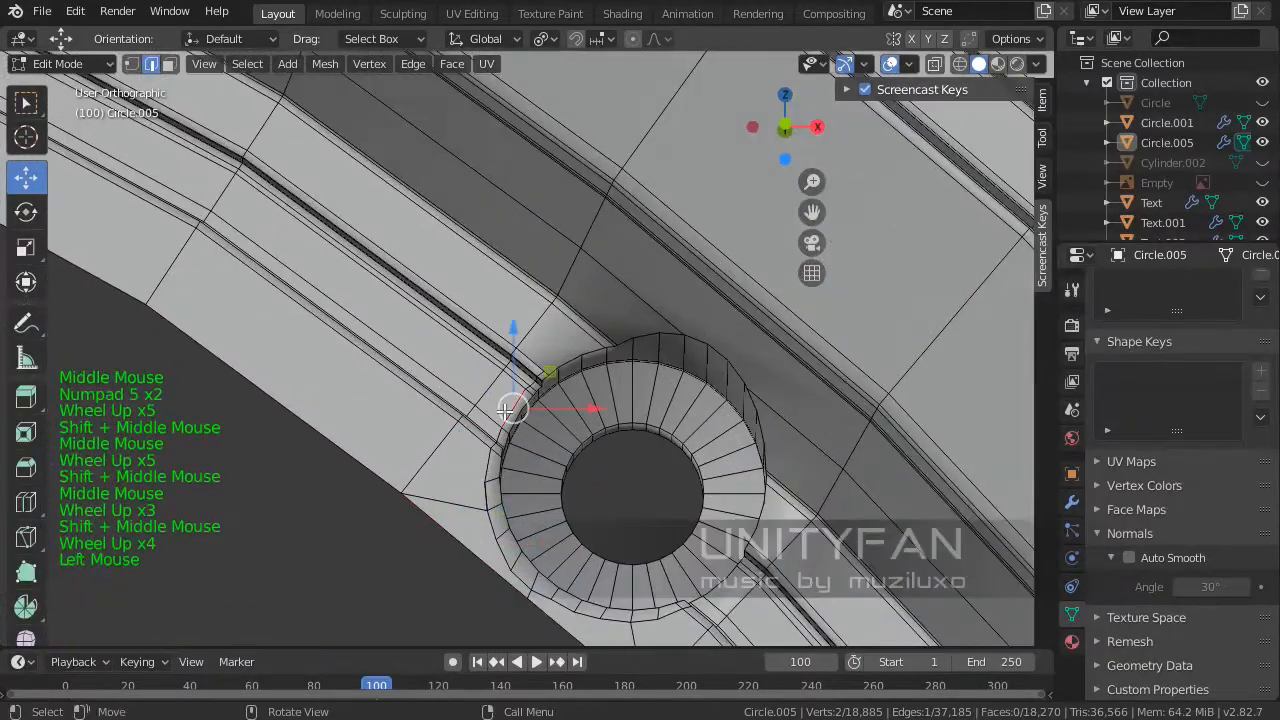
pyautogui.press('KP_Decimal')
pyautogui.scroll(-8, 508, 410)
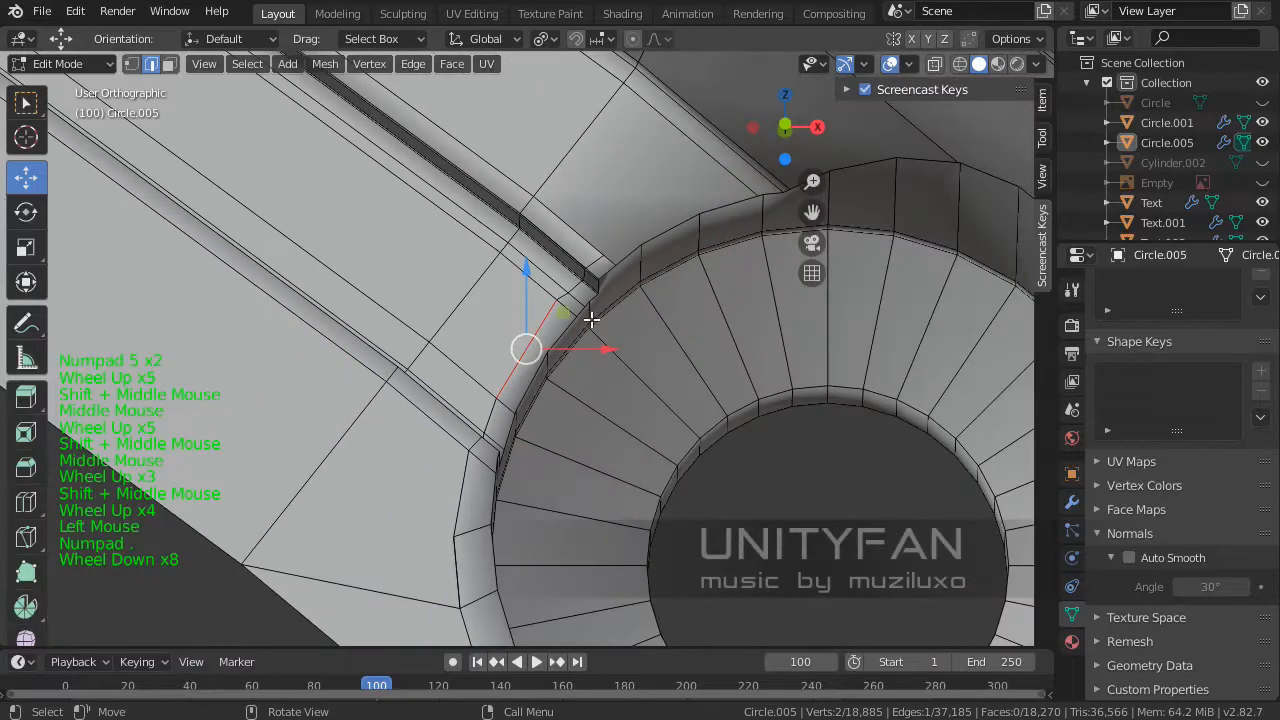
# - Examine the wall and inner hole of the cylinder in edge selection mode
pyautogui.keyDown('shift'); pyautogui.moveTo(622, 281); pyautogui.dragTo(719, 186, button='middle'); pyautogui.keyUp('shift')
pyautogui.click(357, 571)
pyautogui.keyDown('shift'); pyautogui.moveTo(673, 291); pyautogui.dragTo(383, 466, button='middle'); pyautogui.keyUp('shift')
pyautogui.moveTo(383, 466); pyautogui.dragTo(409, 432, button='middle')
pyautogui.click(150, 64)
pyautogui.click(556, 511)
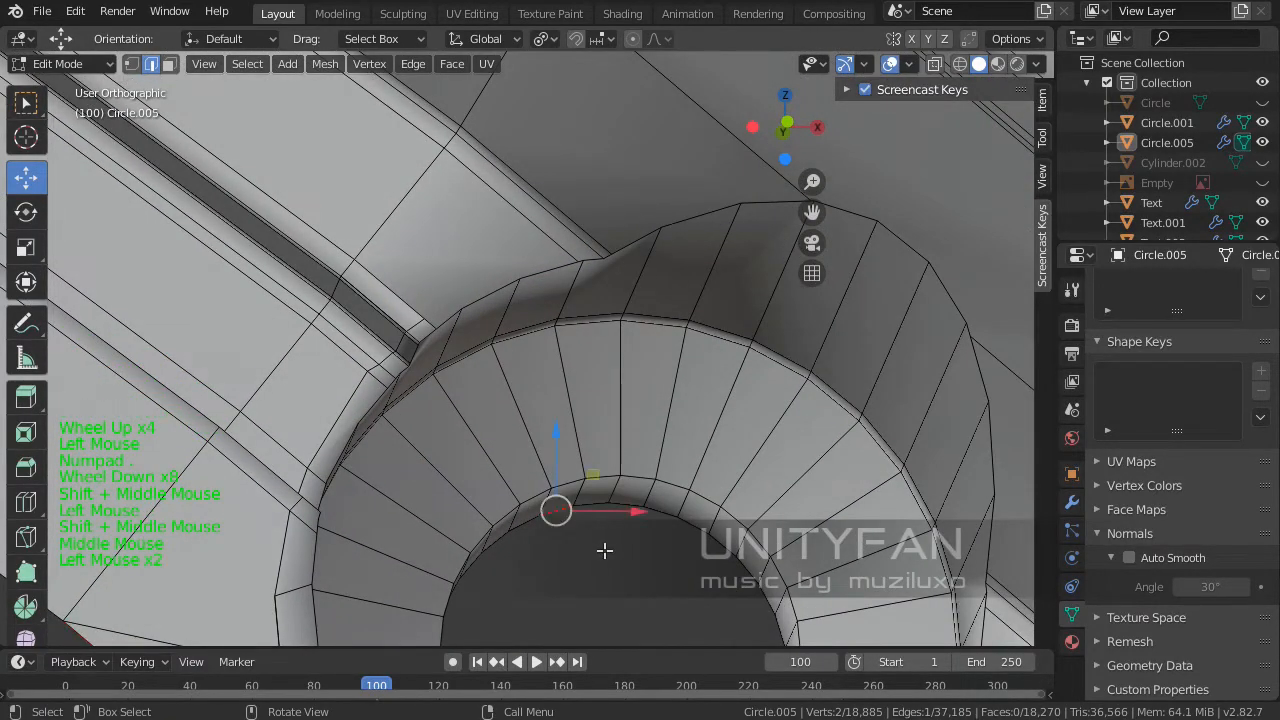
# - Add a single loop cut around the cylinder's ring-shaped front face, close to the rim of the inner hole
pyautogui.click(617, 591)
pyautogui.keyDown('shift'); pyautogui.moveTo(608, 583); pyautogui.dragTo(600, 503, button='middle'); pyautogui.keyUp('shift')
pyautogui.click(600, 505)
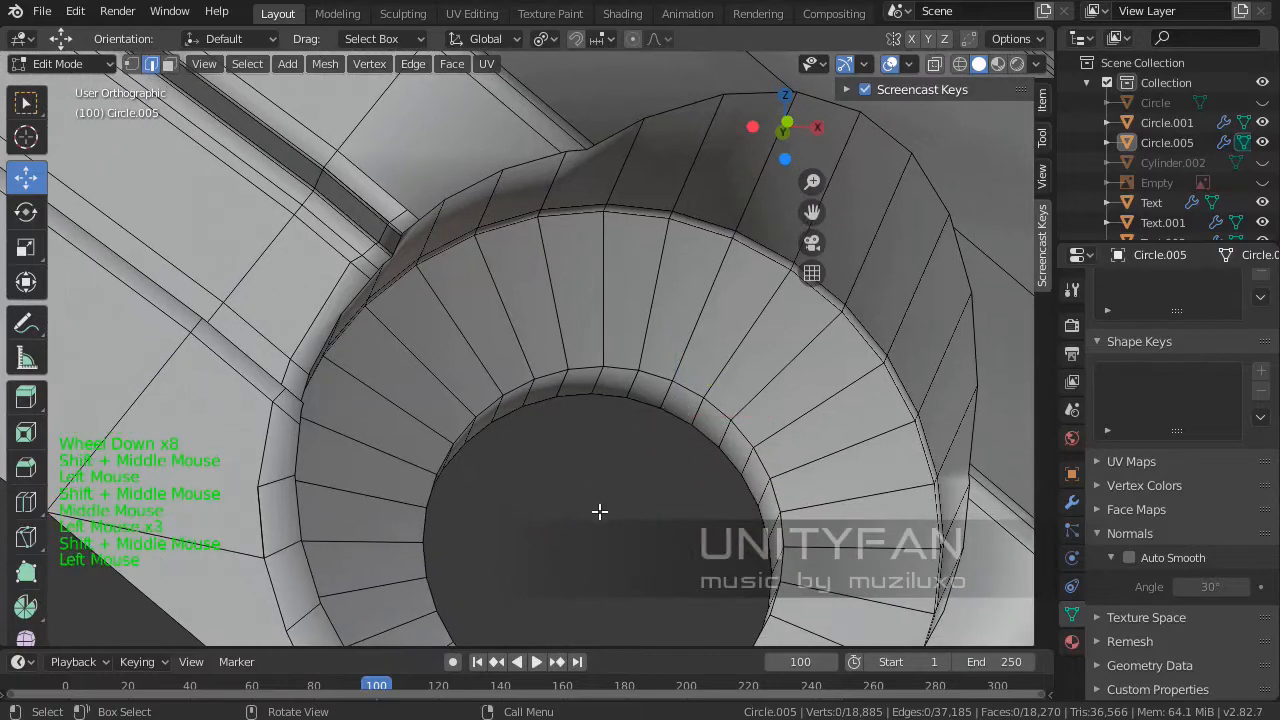
pyautogui.click(26, 502)
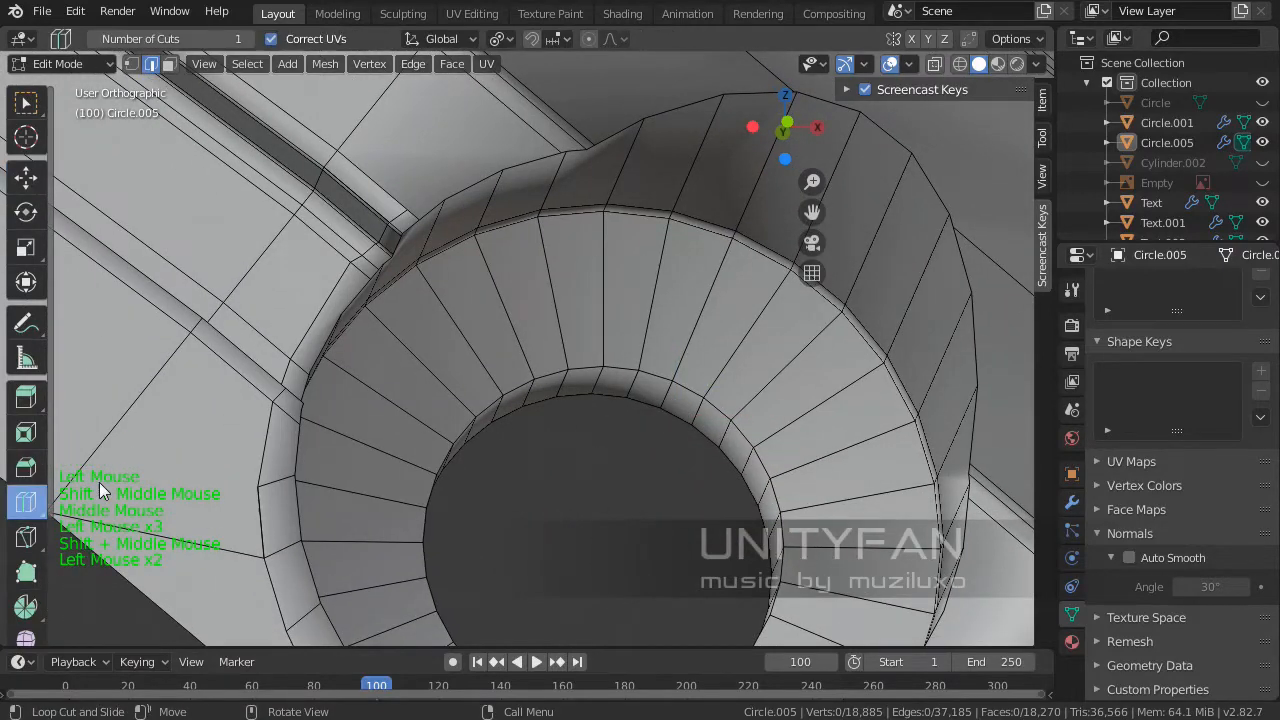
pyautogui.click(467, 350)
pyautogui.moveTo(467, 350); pyautogui.dragTo(471, 378)
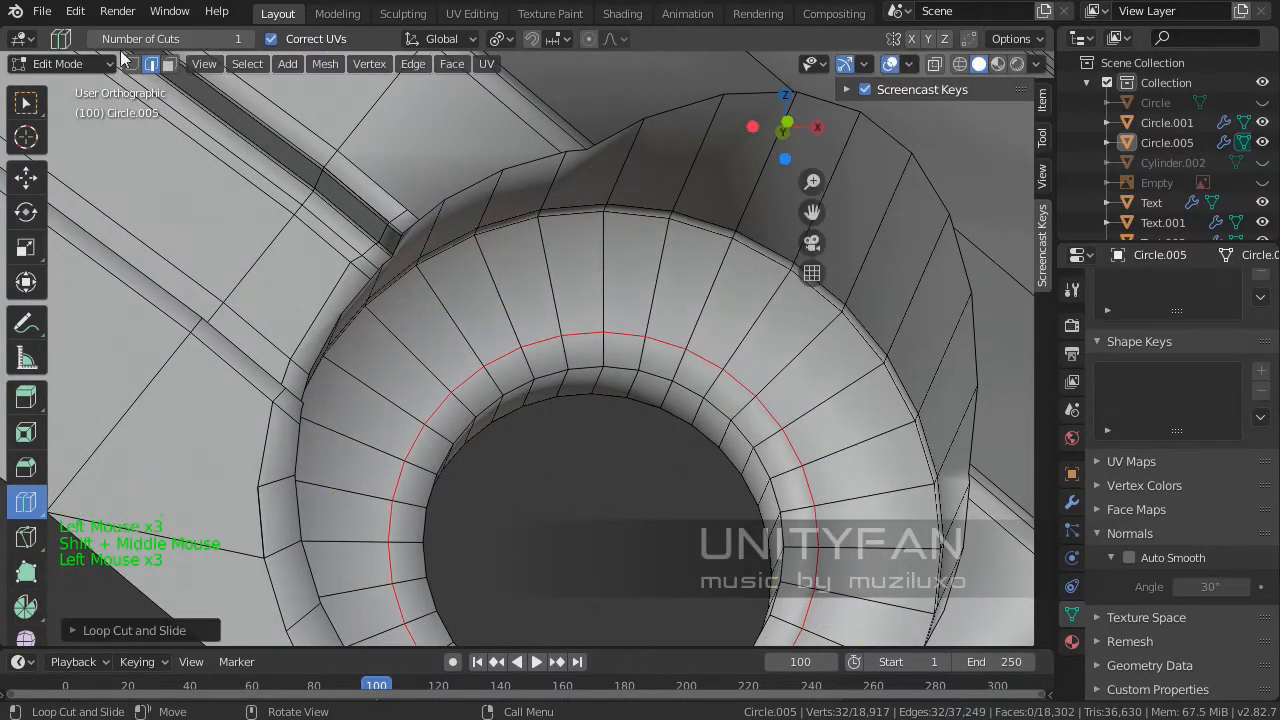
pyautogui.click(25, 103)
pyautogui.click(560, 527)
# - Try to knife-cut one supporting edge along the joint's outer border, from the groove corner across the raised strip onto the neighbouring rim face
pyautogui.keyDown('shift'); pyautogui.moveTo(560, 527); pyautogui.dragTo(534, 402, button='middle'); pyautogui.keyUp('shift')
pyautogui.scroll(1, 548, 470)
pyautogui.press('k')
pyautogui.click(500, 468)
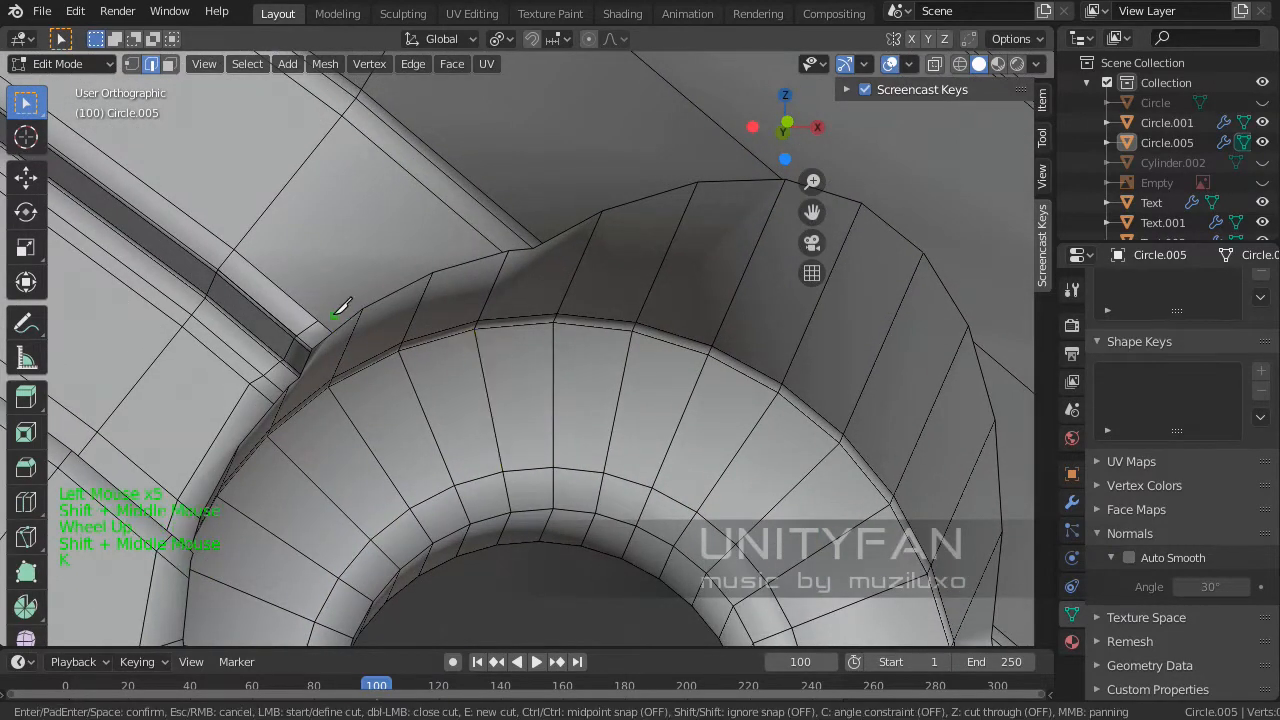
pyautogui.click(420, 247)
pyautogui.click(471, 227)
pyautogui.click(499, 220)
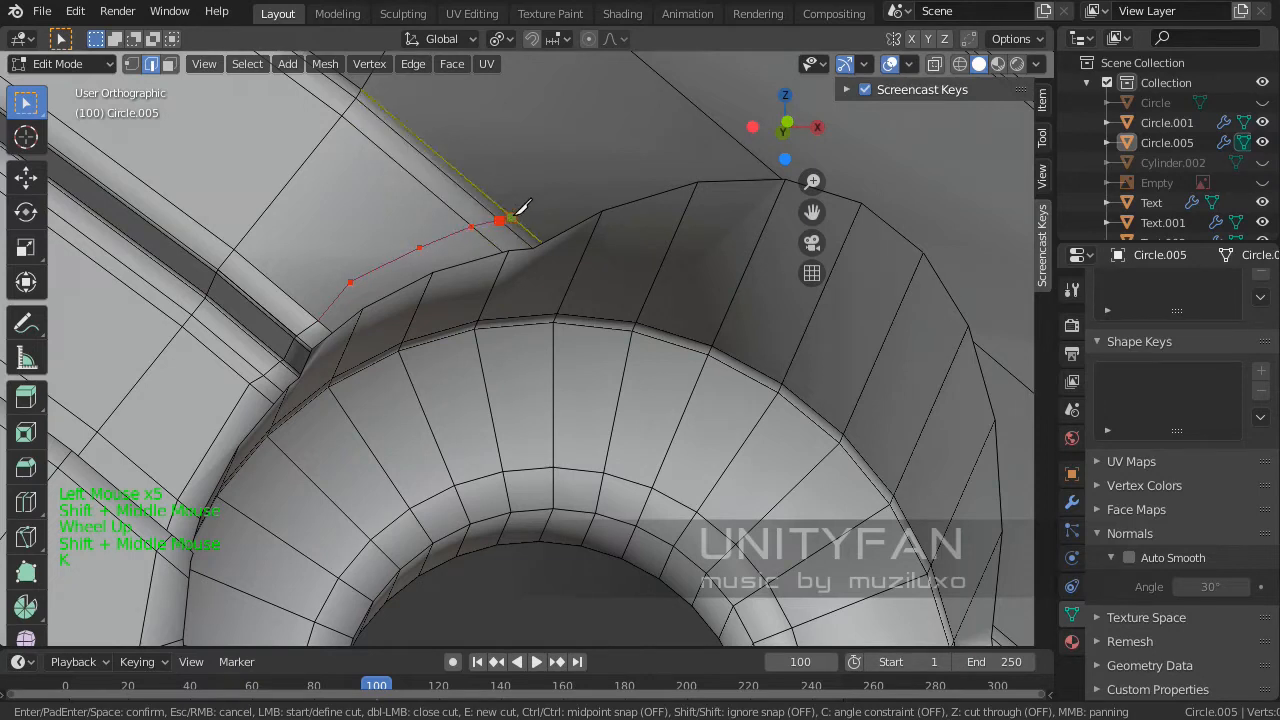
pyautogui.click(513, 217)
pyautogui.keyDown('shift'); pyautogui.moveTo(613, 173); pyautogui.dragTo(520, 246, button='middle'); pyautogui.keyUp('shift')
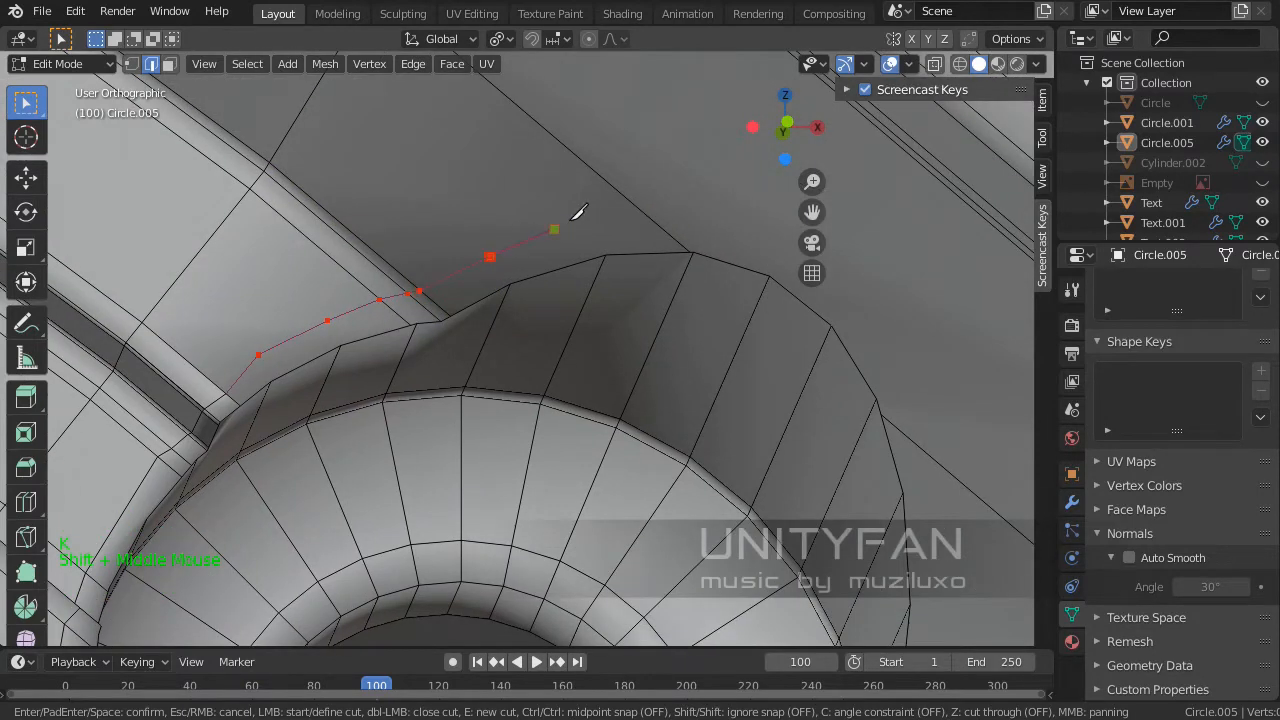
pyautogui.click(644, 214)
pyautogui.press('Return')
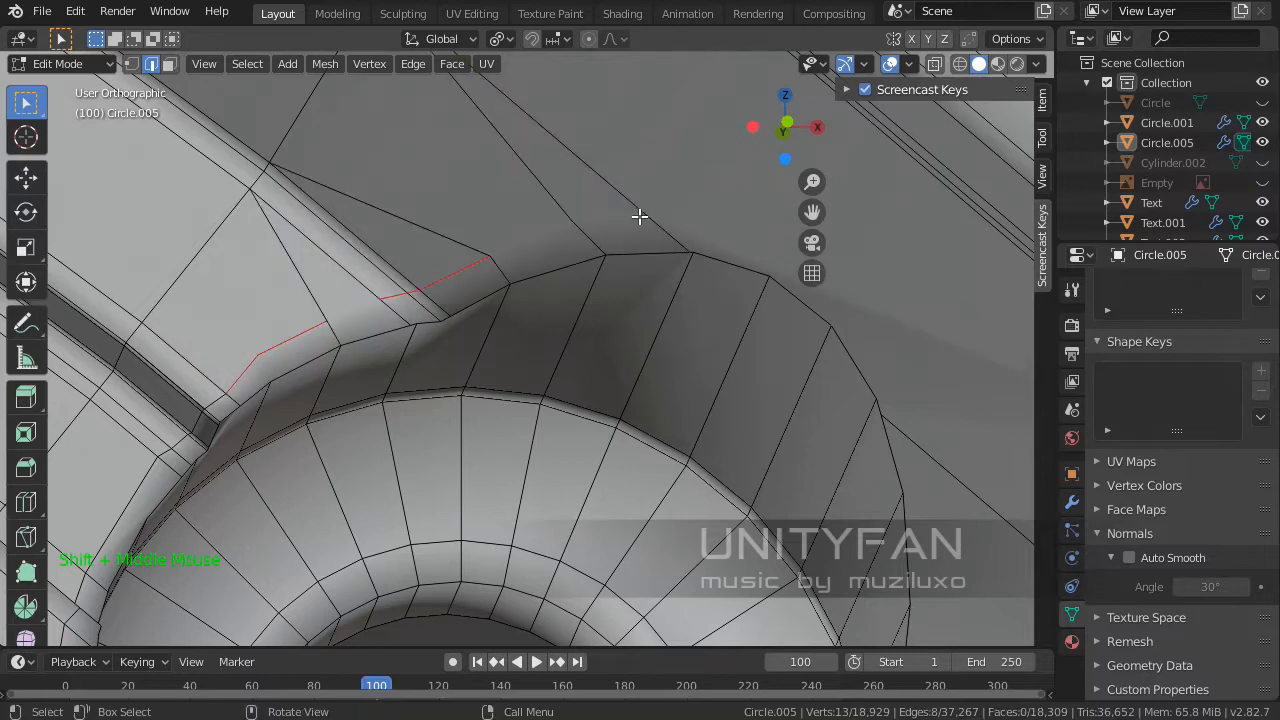
pyautogui.moveTo(521, 293); pyautogui.dragTo(543, 289, button='middle')
pyautogui.hotkey('ctrl', 'z')
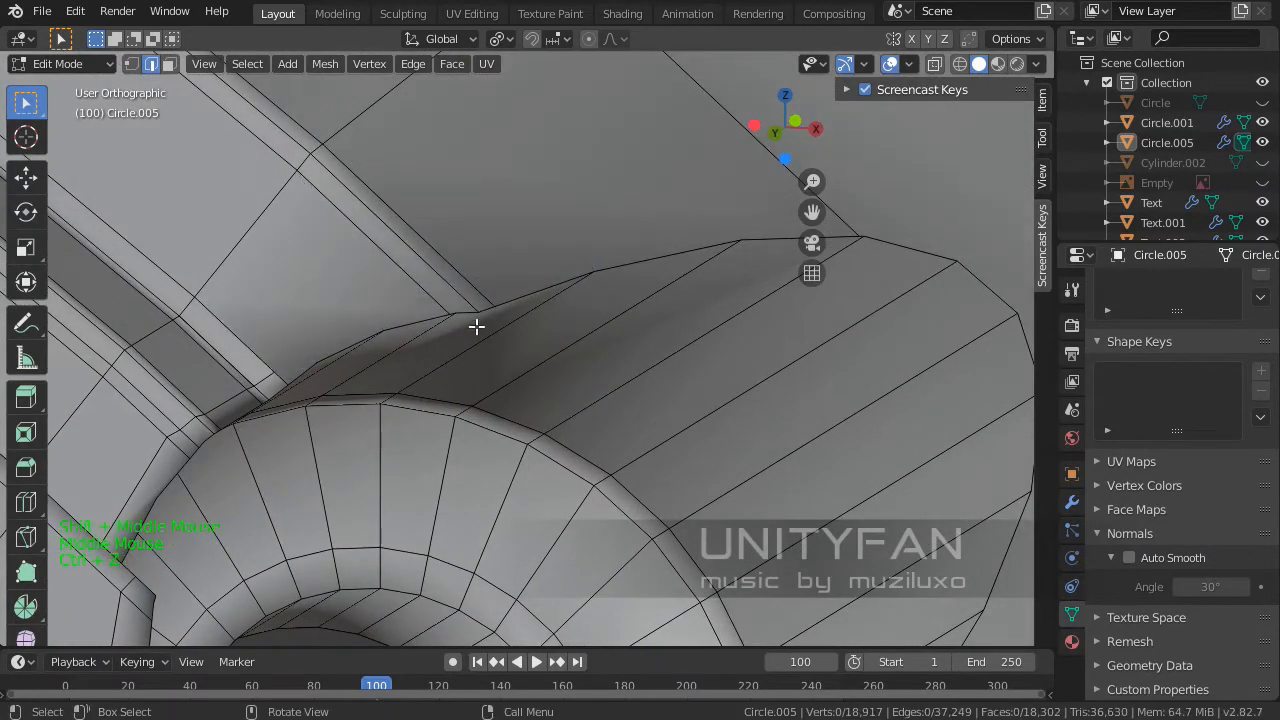
# - Knife-cut a supporting edge parallel to the cylinder joint on the raised face between the two grooves, ending at its far border
pyautogui.moveTo(474, 329)
pyautogui.mouseDown(button='middle')
pyautogui.moveTo(418, 349)
pyautogui.moveTo(477, 331)
pyautogui.mouseUp(button='middle')
pyautogui.scroll(1, 477, 331)
pyautogui.press('k')
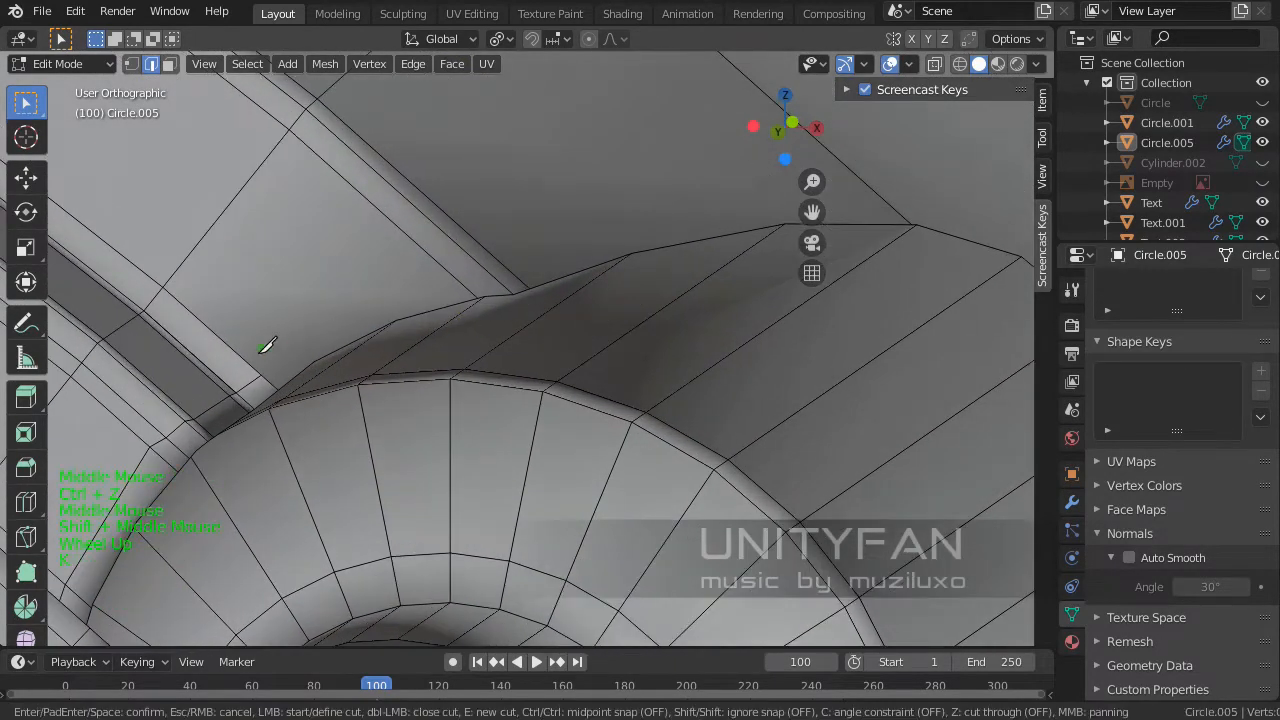
pyautogui.click(377, 301)
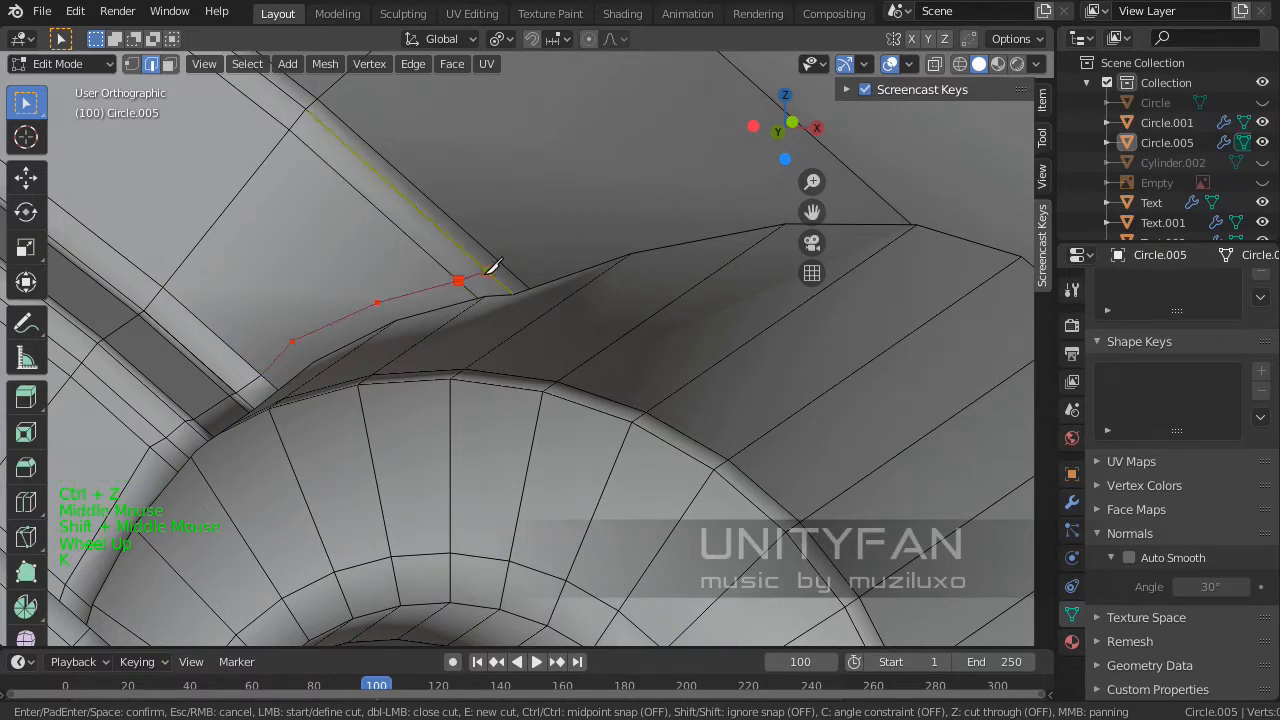
pyautogui.click(491, 270)
pyautogui.press('Return')
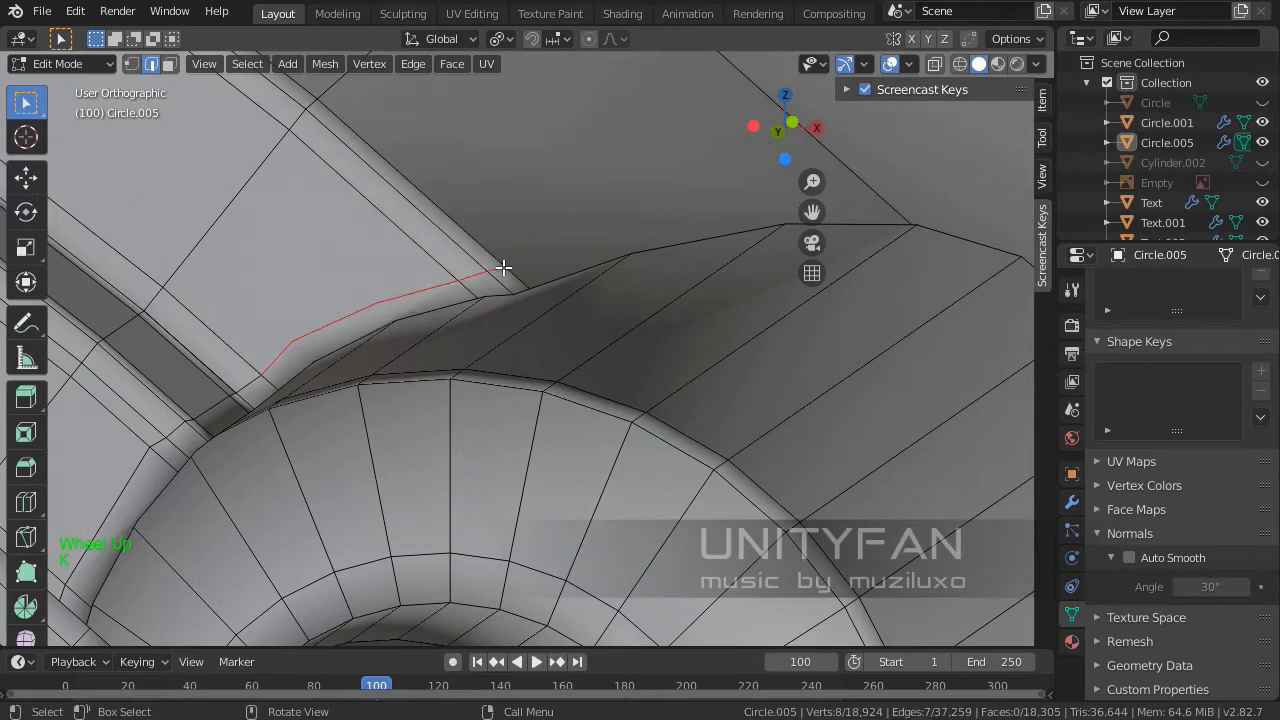
# - Knife-cut a short connecting edge between a middle vertex of the new supporting edge and the matching vertex on the cylinder joint
pyautogui.moveTo(503, 268); pyautogui.dragTo(455, 252, button='middle')
pyautogui.press('k')
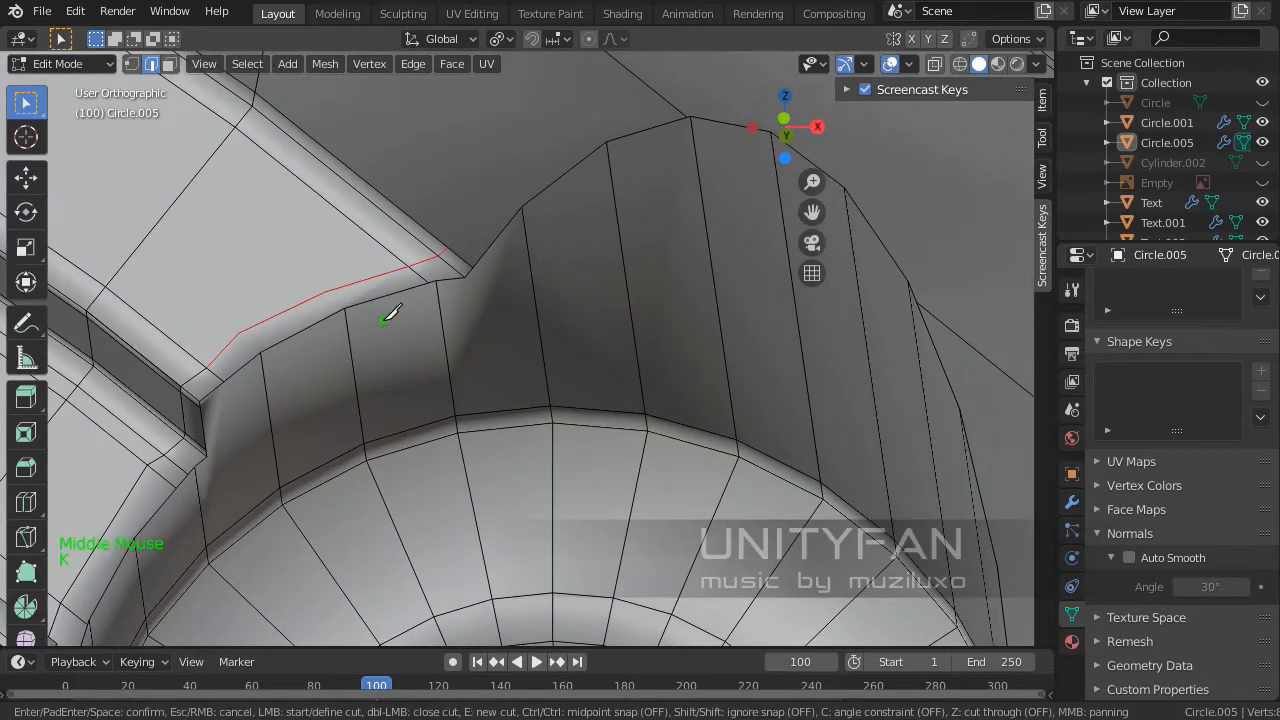
pyautogui.click(322, 292)
pyautogui.press('Return')
# - In vertex mode, connect the supporting edge's vertex nearest the dark groove to the adjacent vertex on the joint border
pyautogui.click(131, 63)
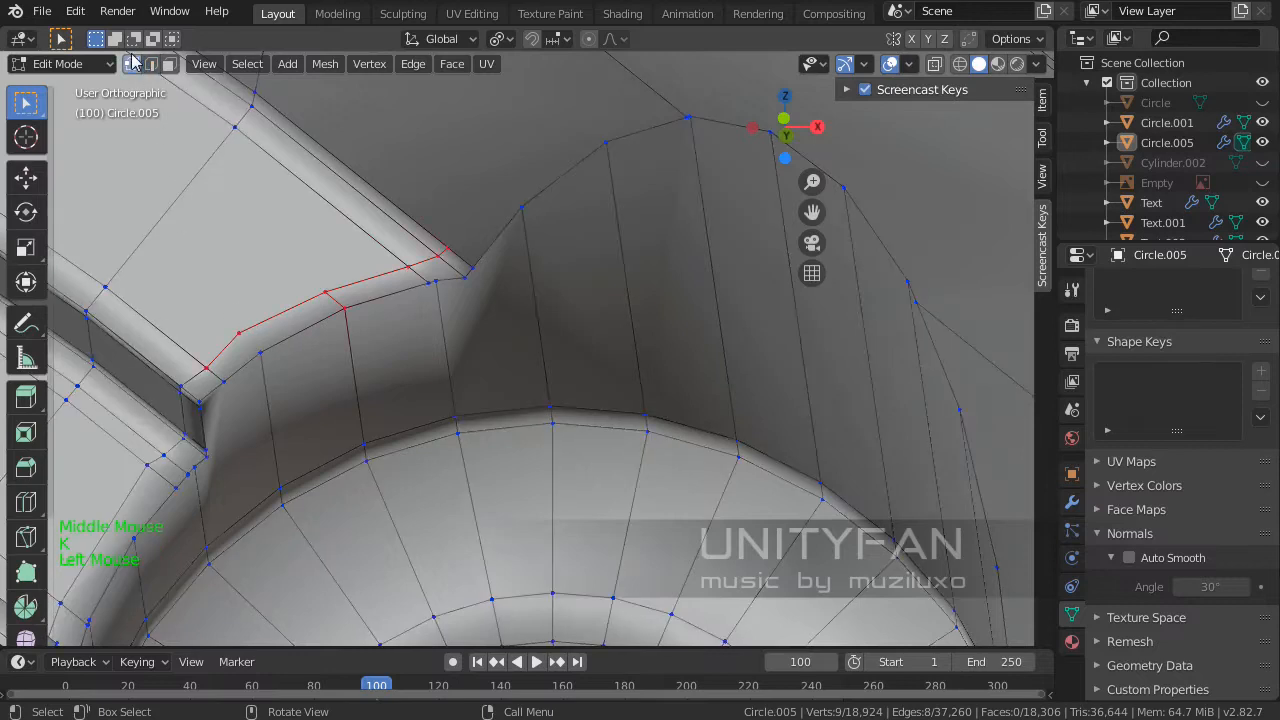
pyautogui.click(240, 334)
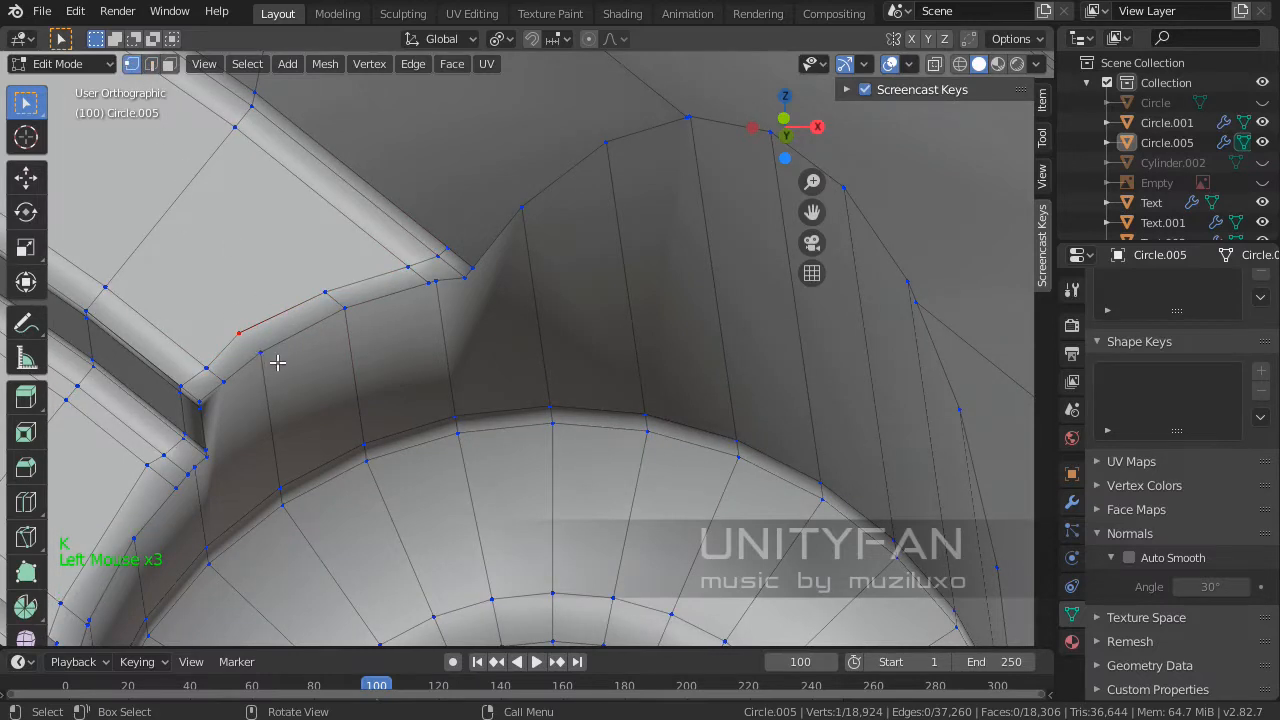
pyautogui.scroll(1, 276, 360)
pyautogui.click(201, 337)
pyautogui.keyDown('shift'); pyautogui.click(201, 337); pyautogui.keyUp('shift')
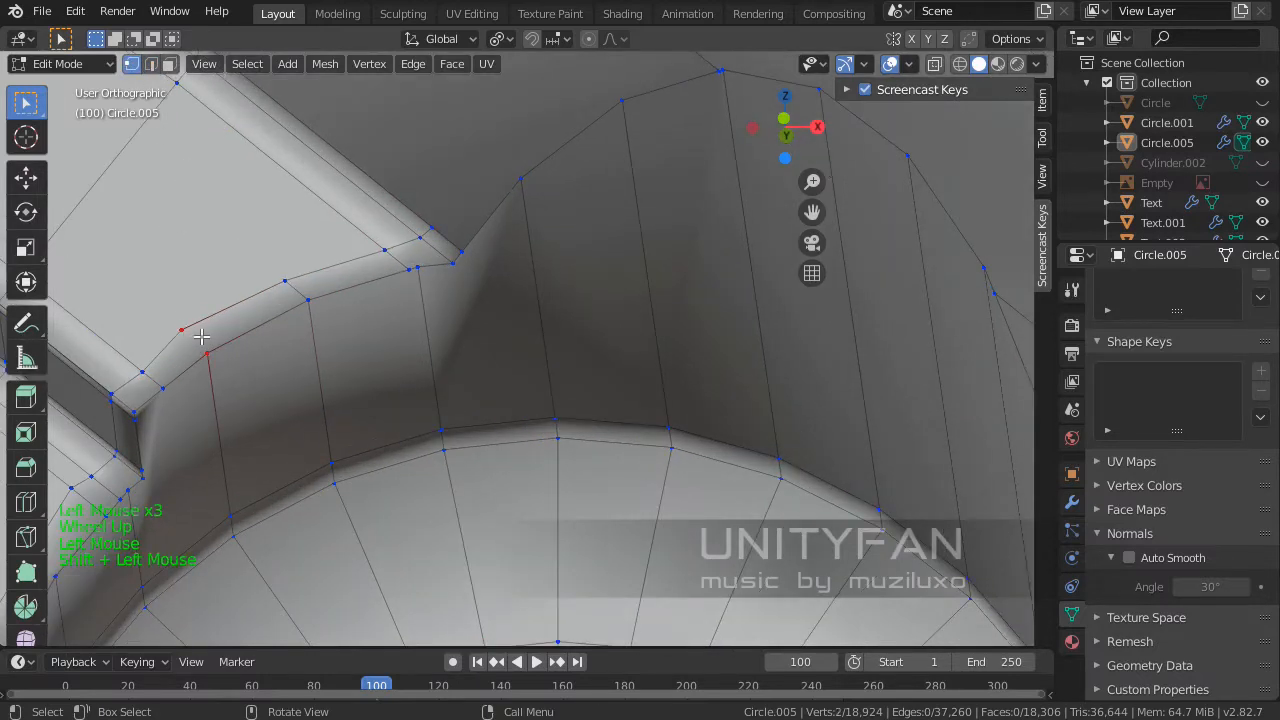
pyautogui.press('j')
# - Try to knife-cut a supporting edge around the joint's whole curved outer border, from the raised strip's corner to the far diagonal edge
pyautogui.scroll(-3, 300, 345)
pyautogui.moveTo(331, 349); pyautogui.dragTo(360, 345, button='middle')
pyautogui.keyDown('shift'); pyautogui.moveTo(360, 345); pyautogui.dragTo(394, 340, button='middle'); pyautogui.keyUp('shift')
pyautogui.scroll(-2, 388, 354)
pyautogui.scroll(1, 394, 340)
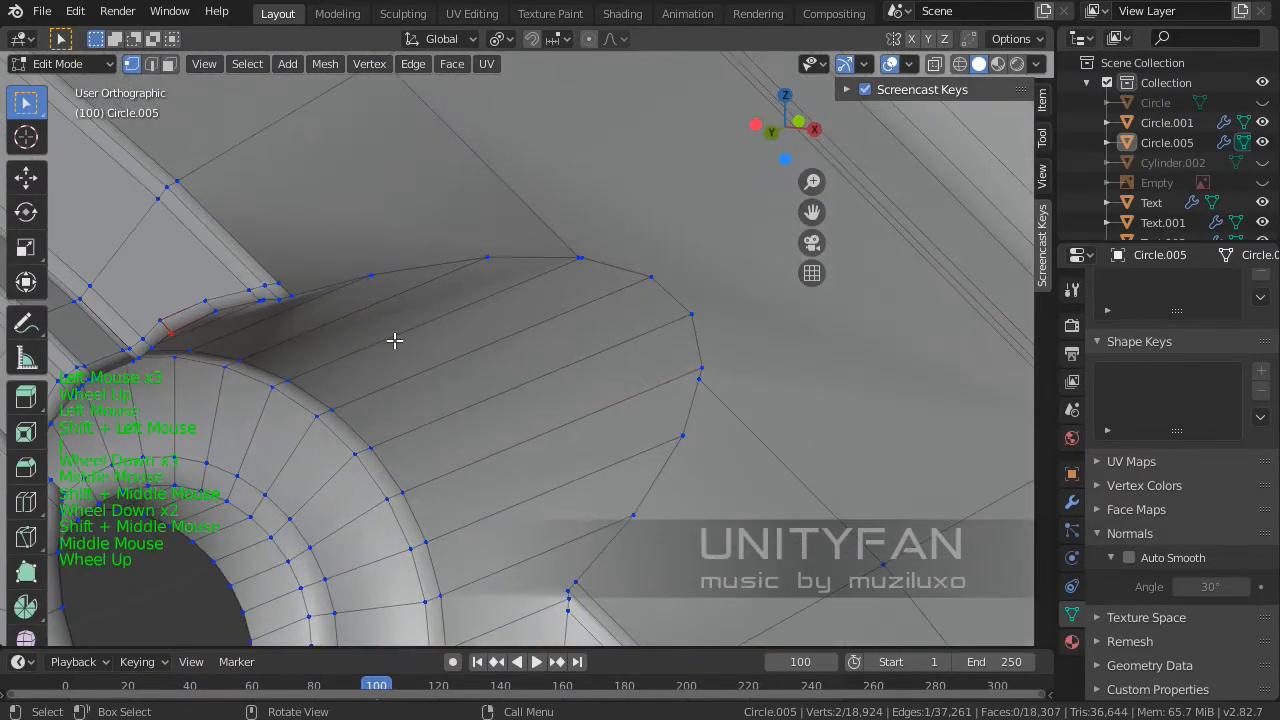
pyautogui.press('k')
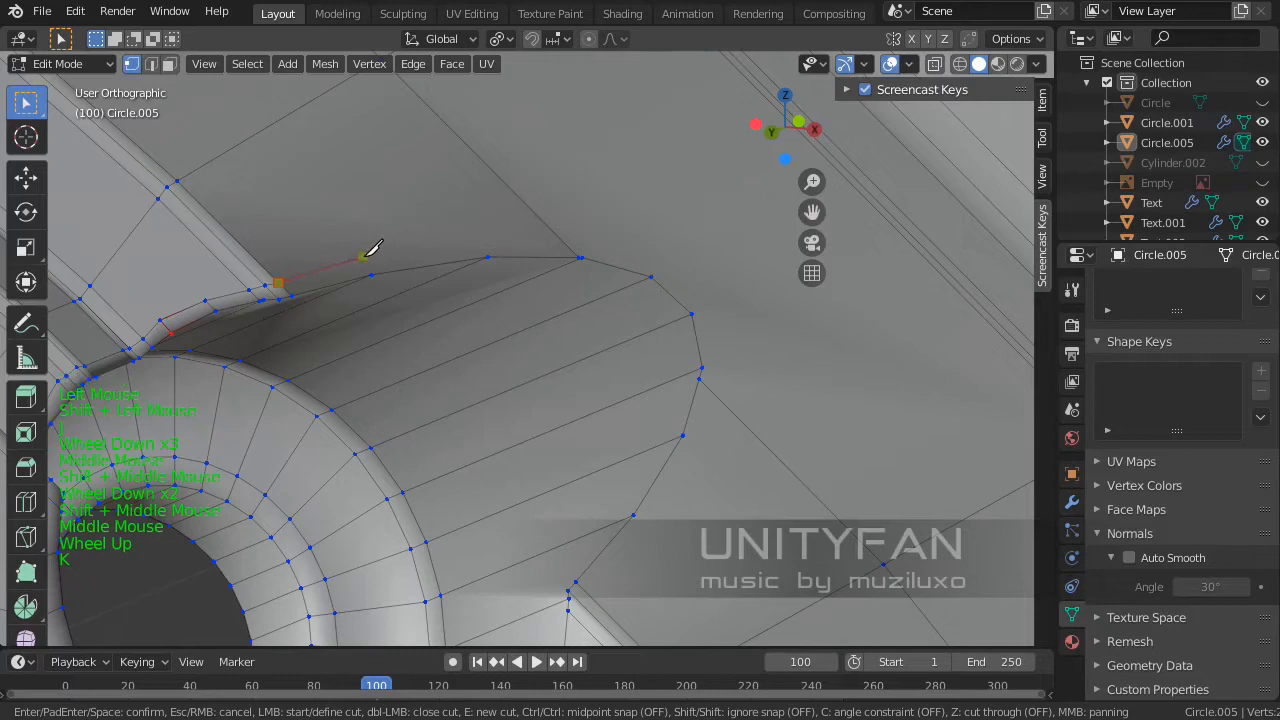
pyautogui.click(476, 237)
pyautogui.click(557, 236)
pyautogui.click(717, 307)
pyautogui.keyDown('shift'); pyautogui.moveTo(730, 364); pyautogui.dragTo(695, 310, button='middle'); pyautogui.keyUp('shift')
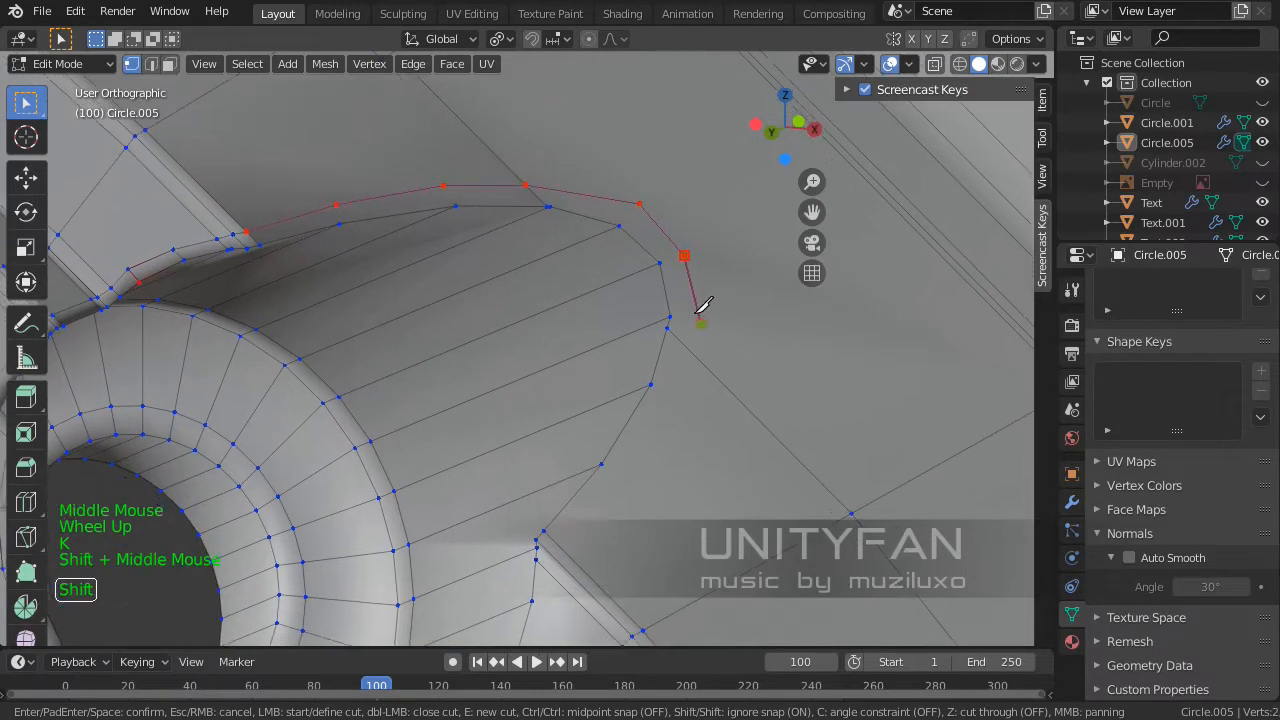
pyautogui.click(695, 311)
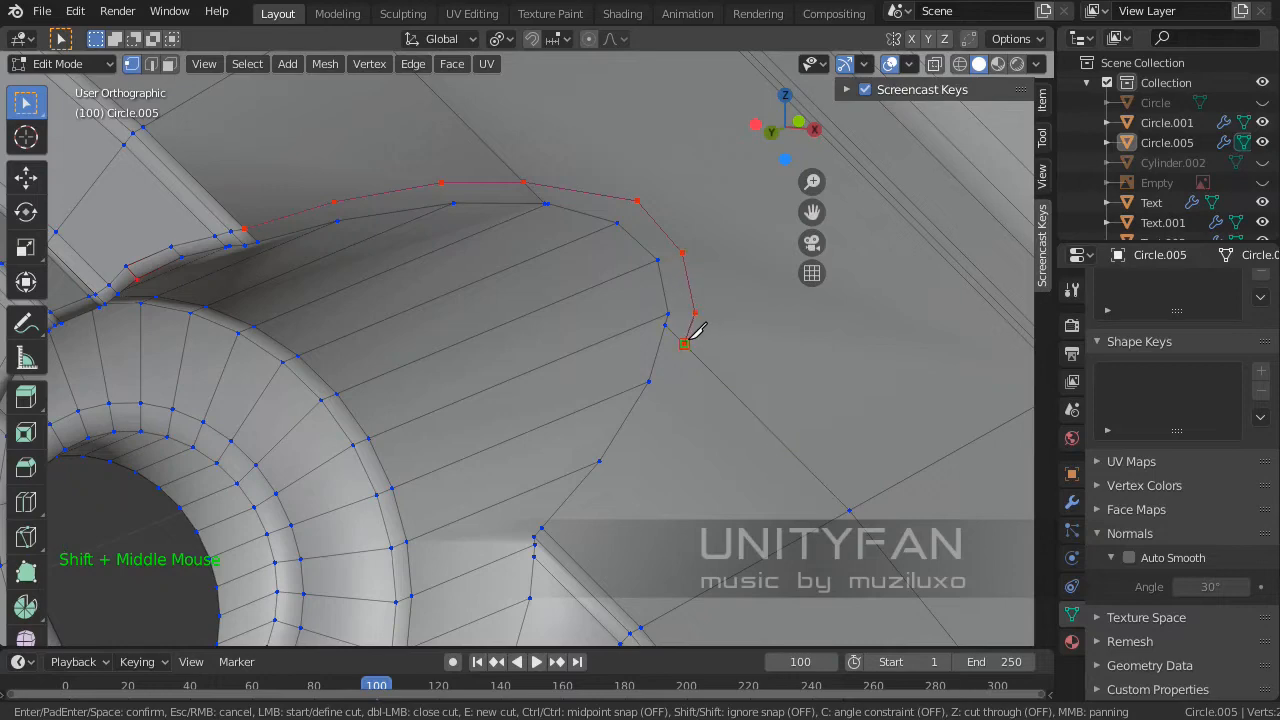
pyautogui.press('Return')
pyautogui.moveTo(677, 342); pyautogui.dragTo(651, 371, button='middle')
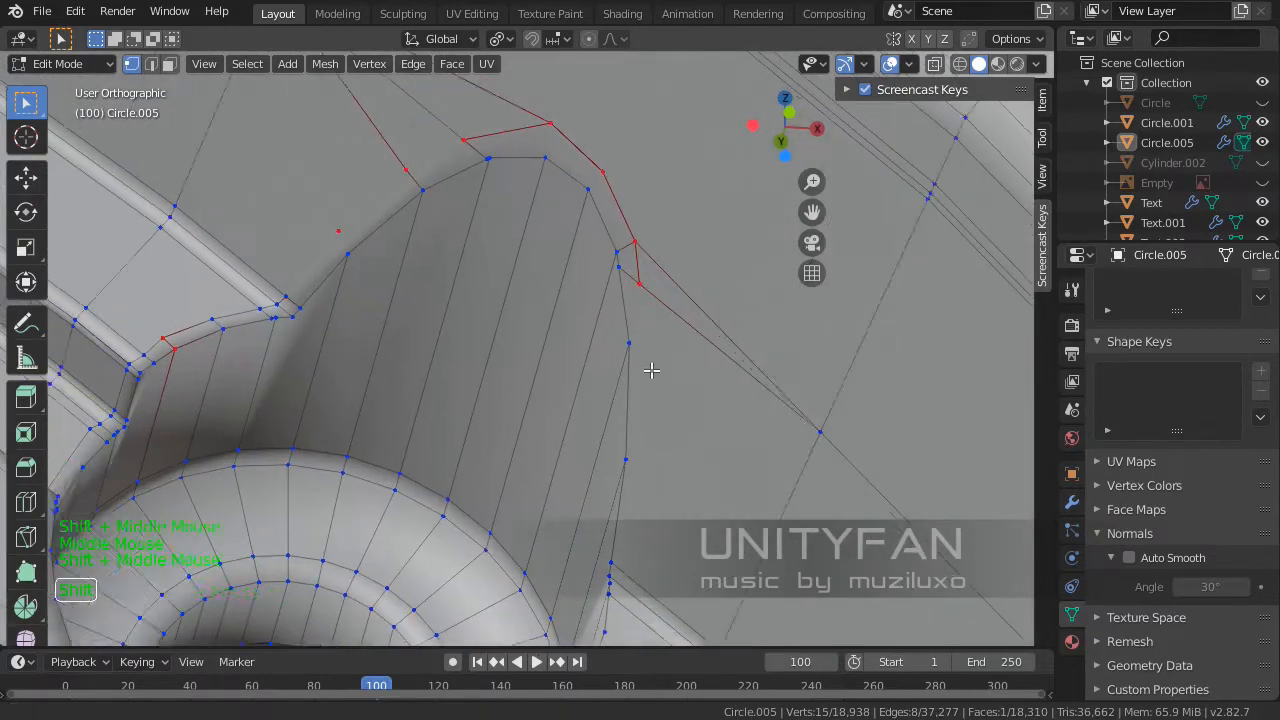
pyautogui.scroll(2, 443, 314)
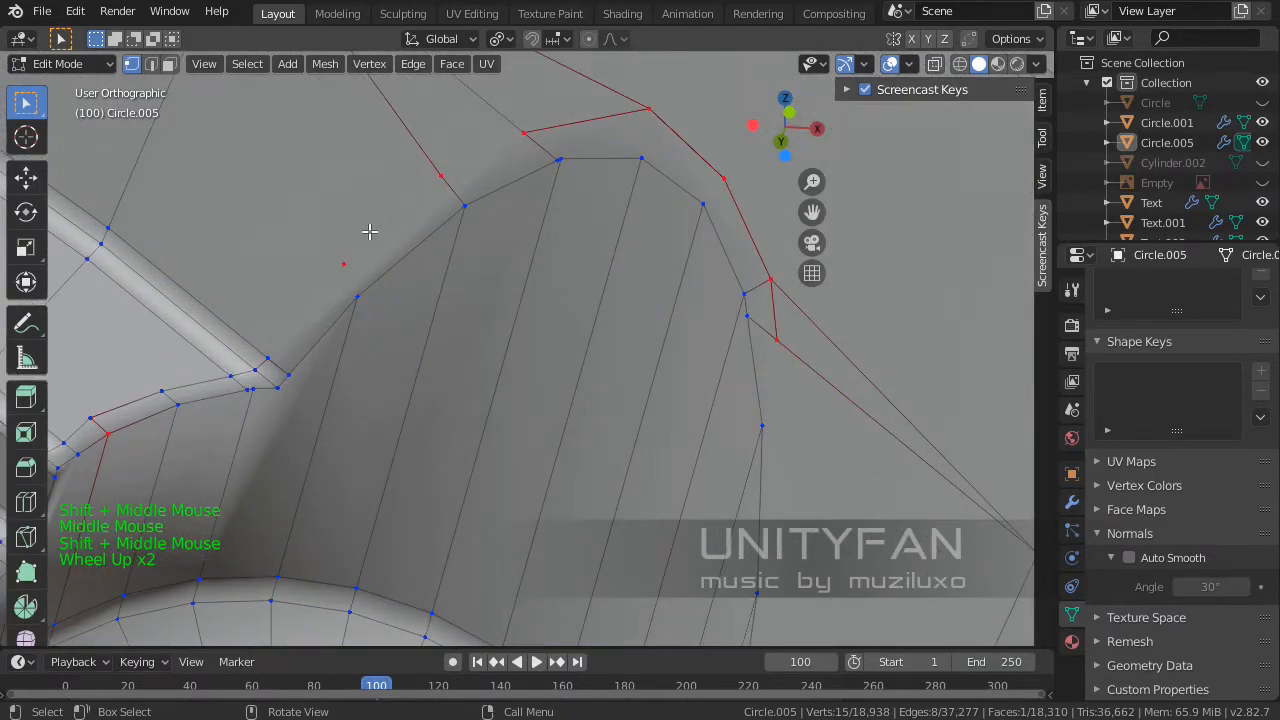
pyautogui.keyDown('shift'); pyautogui.moveTo(467, 182); pyautogui.dragTo(474, 288, button='middle'); pyautogui.keyUp('shift')
pyautogui.hotkey('ctrl', 'z')
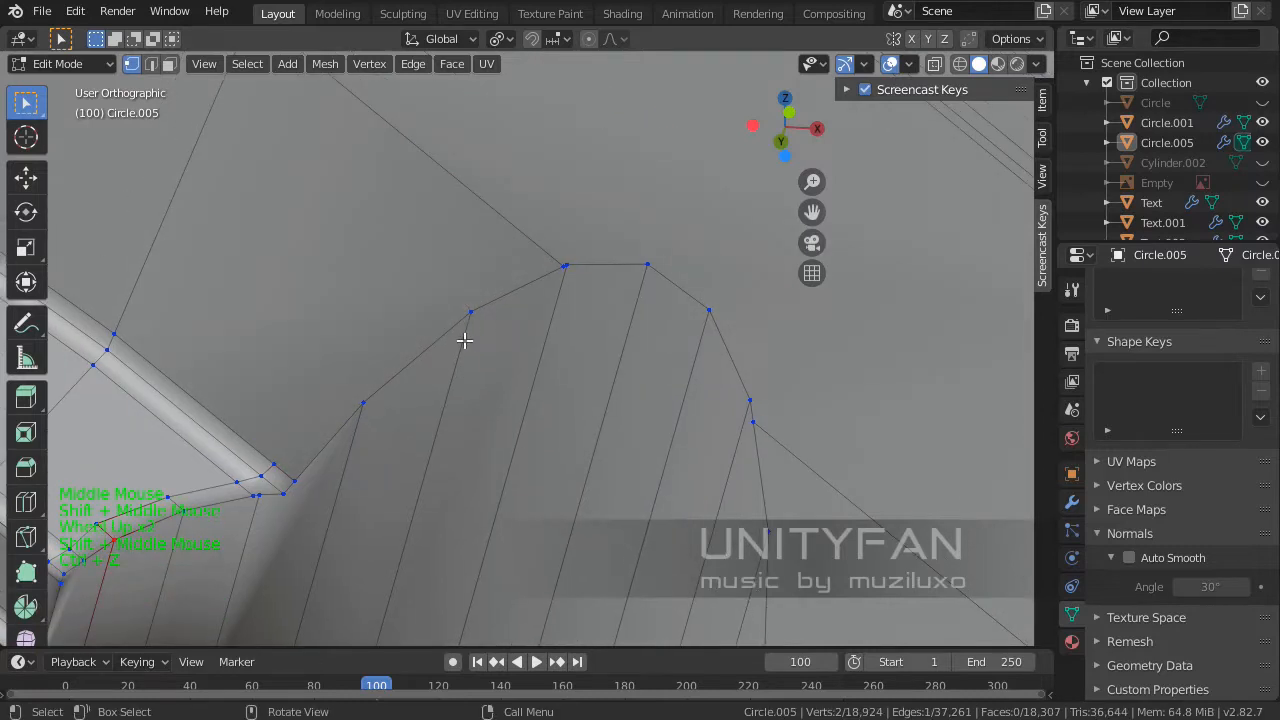
# - Try a shorter knife cut from the raised strip's corner to the first diagonal edge above the joint's curved border
pyautogui.press('k')
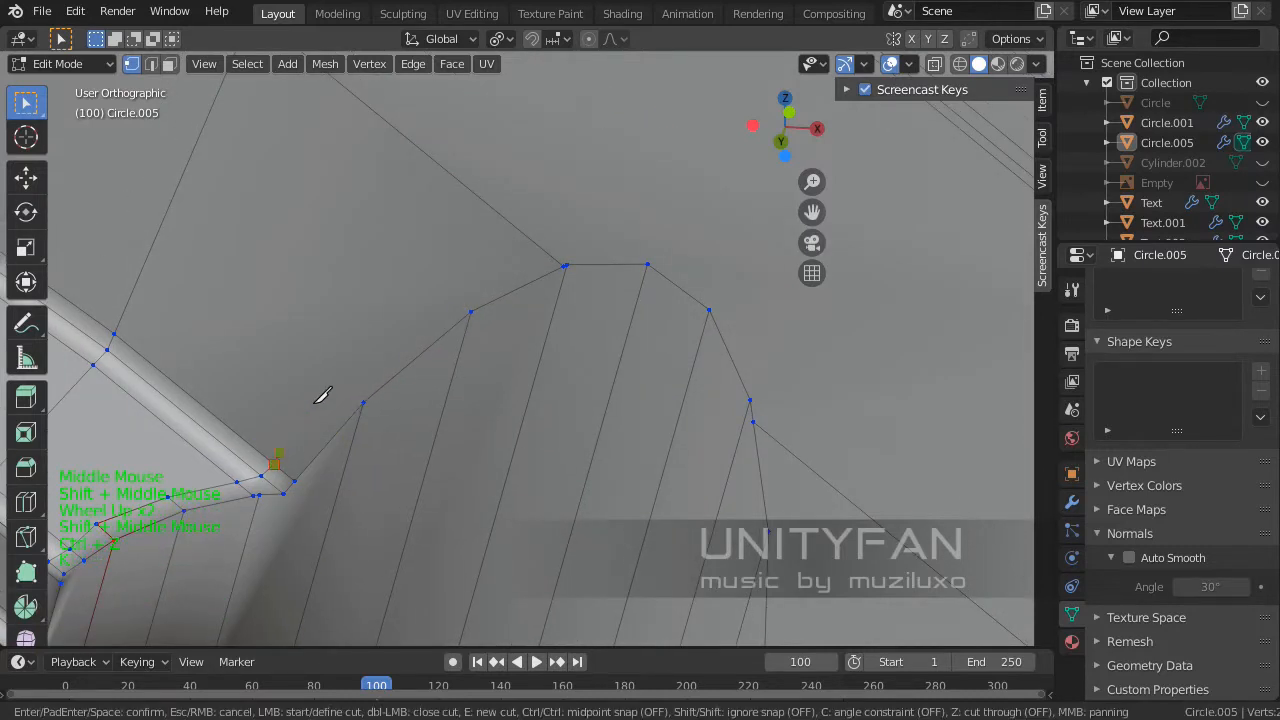
pyautogui.click(440, 292)
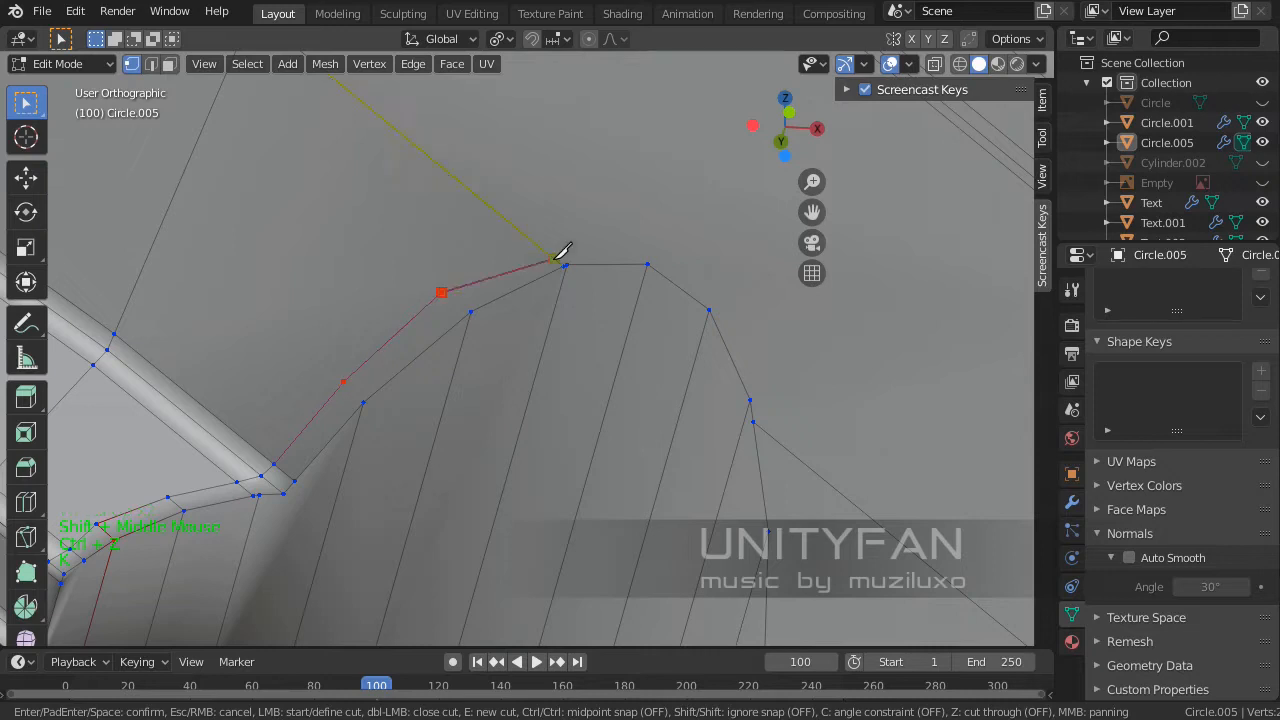
pyautogui.click(544, 245)
pyautogui.press('Return')
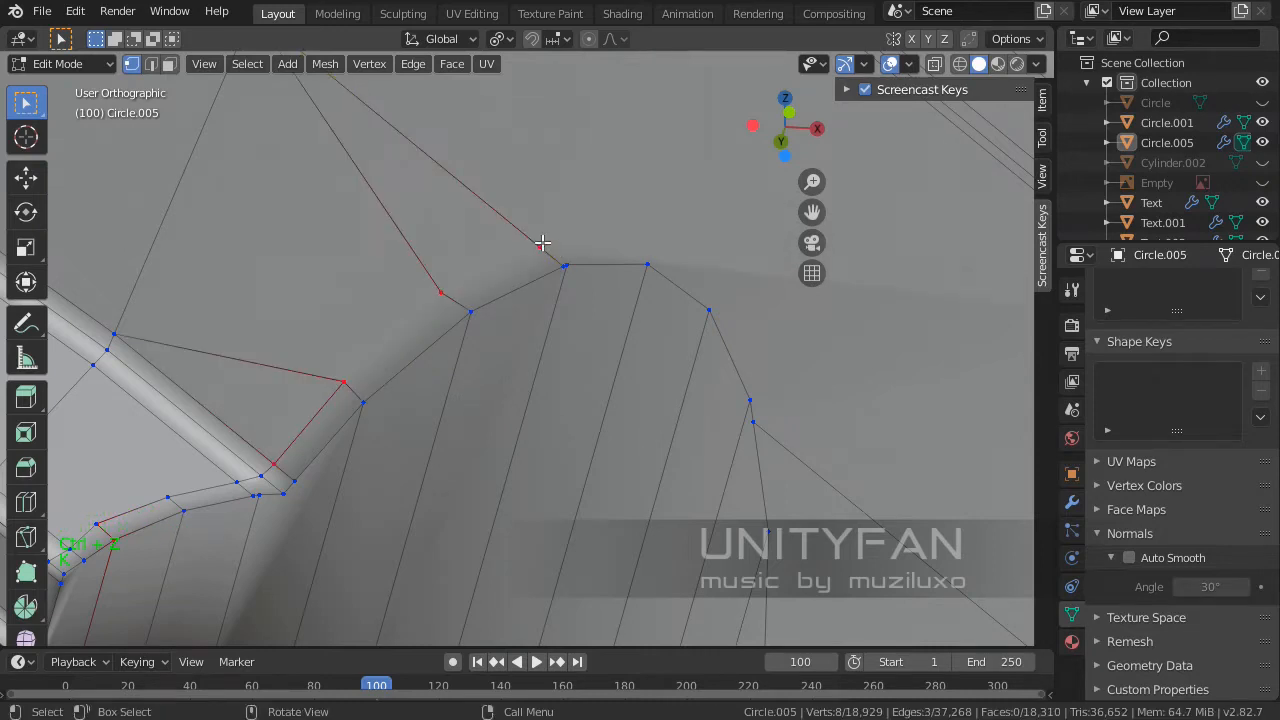
pyautogui.press('KP_5')
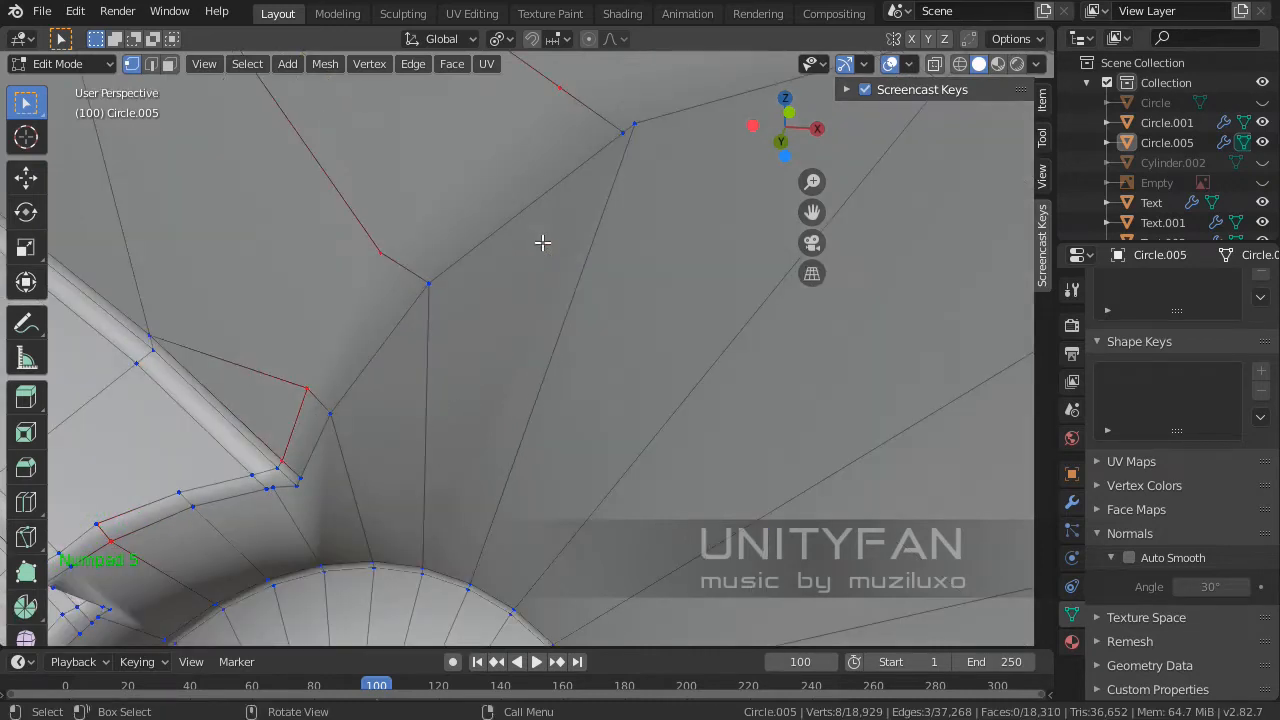
pyautogui.hotkey('ctrl', 'z')
# - In perspective view, knife-cut a supporting edge beside the joint border, from the raised strip's corner to the first diagonal edge
pyautogui.scroll(-2, 516, 313)
pyautogui.moveTo(460, 354); pyautogui.dragTo(425, 385, button='middle')
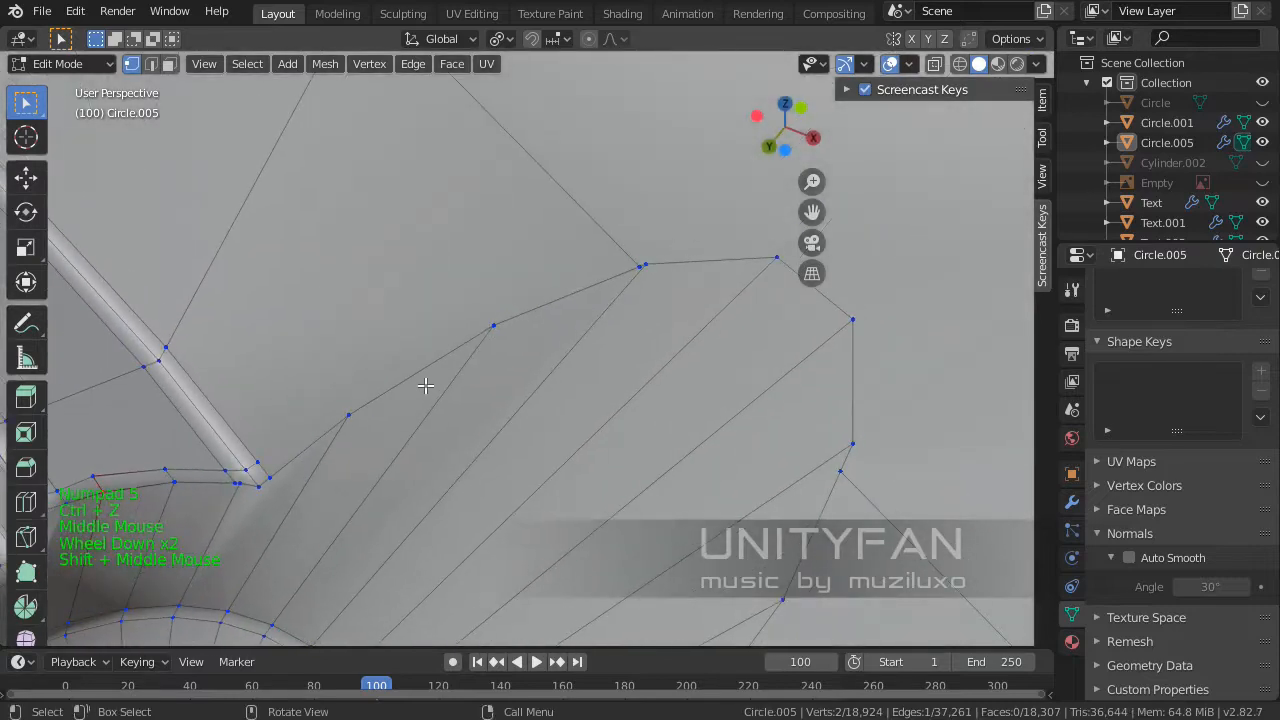
pyautogui.press('k')
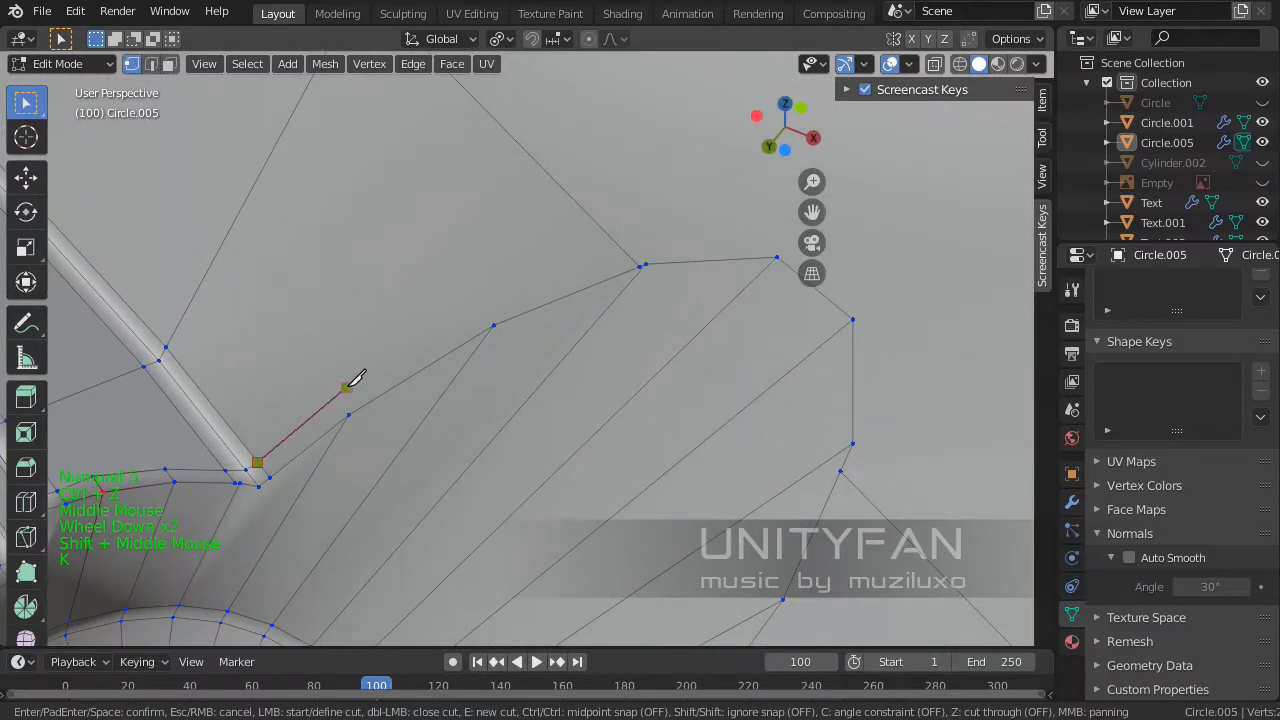
pyautogui.click(341, 386)
pyautogui.click(479, 300)
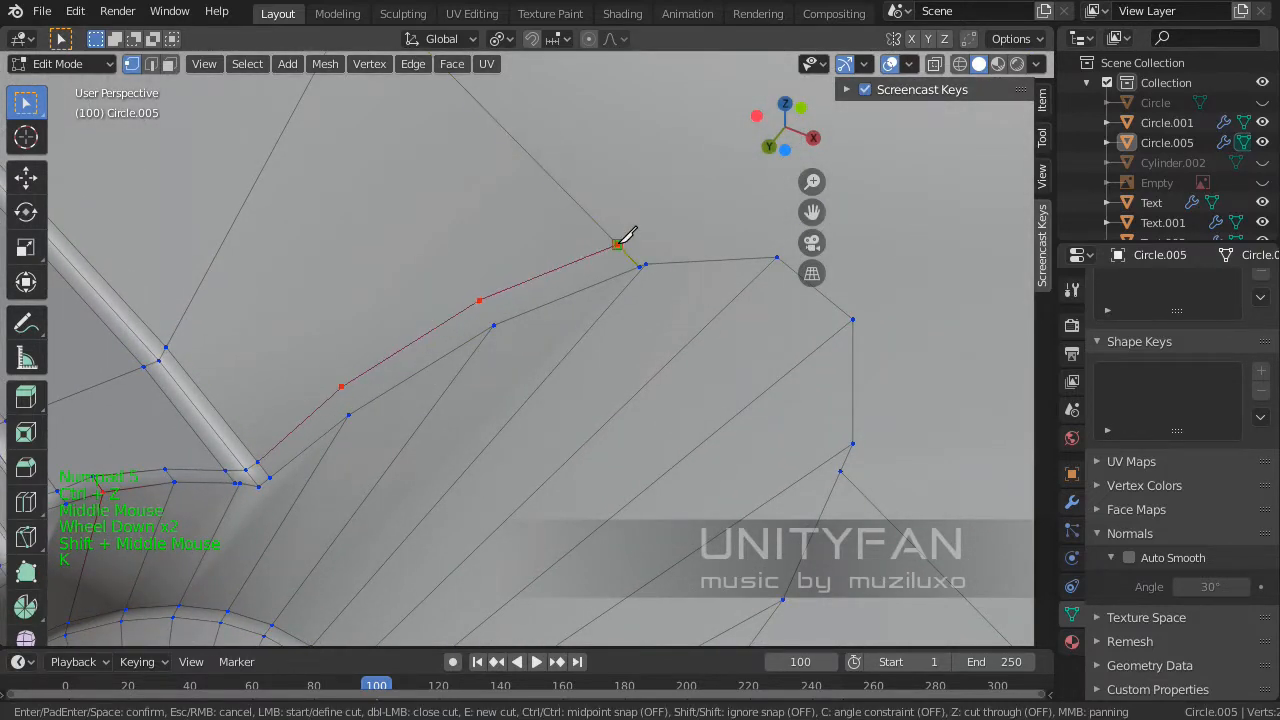
pyautogui.click(617, 244)
pyautogui.press('Return')
# - Continue the supporting edge with a knife cut around the outer bend of the joint to the second diagonal edge
pyautogui.keyDown('shift'); pyautogui.moveTo(651, 293); pyautogui.dragTo(501, 289, button='middle'); pyautogui.keyUp('shift')
pyautogui.scroll(-2, 505, 289)
pyautogui.press('k')
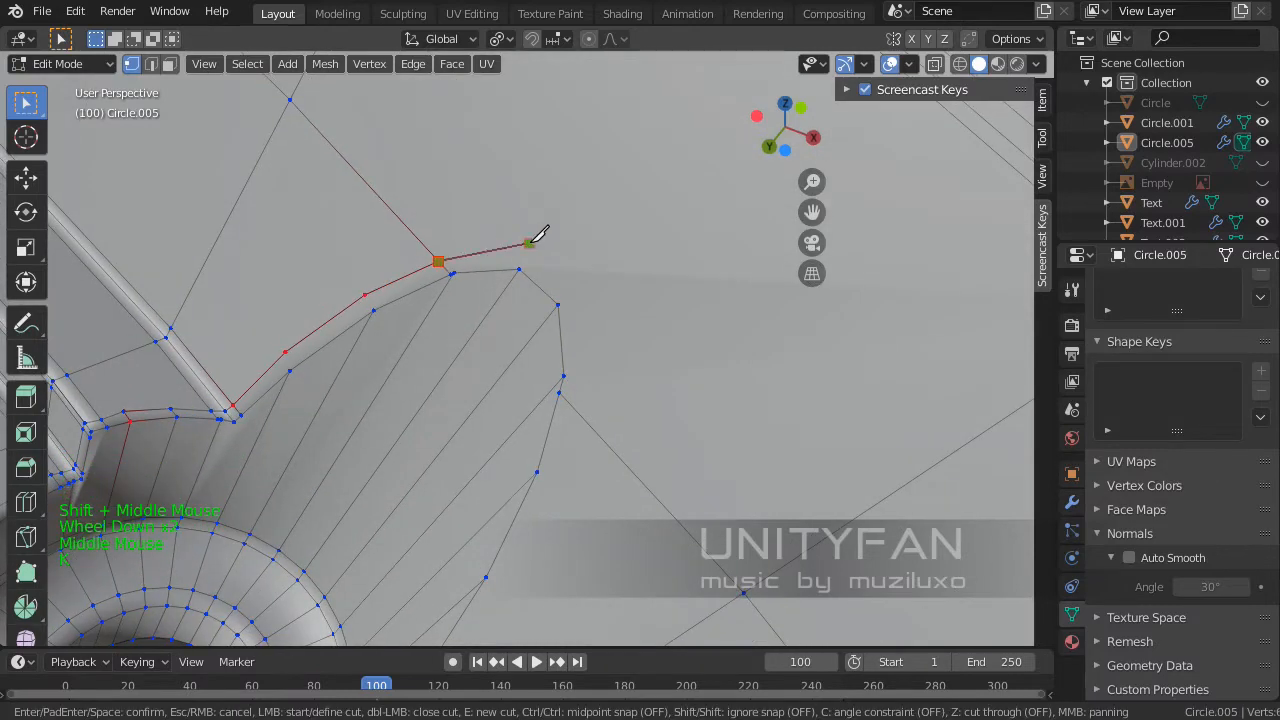
pyautogui.click(530, 244)
pyautogui.click(584, 291)
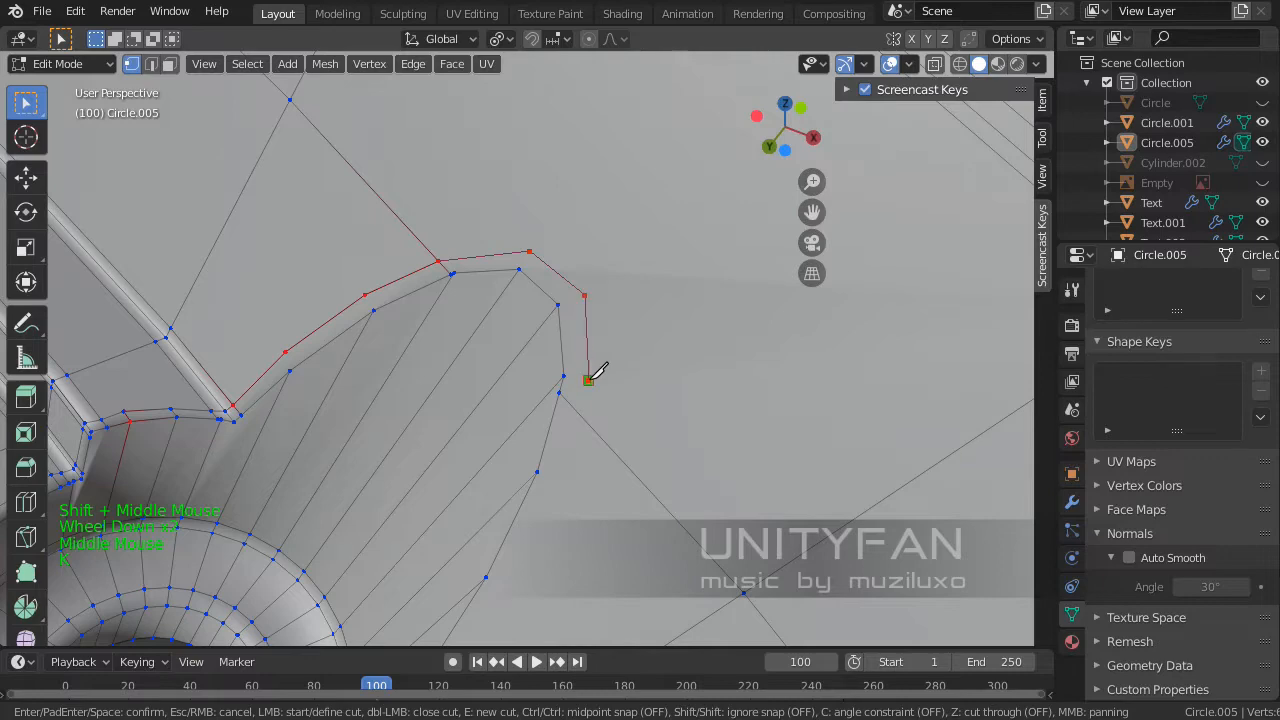
pyautogui.click(589, 379)
pyautogui.keyDown('shift'); pyautogui.moveTo(603, 474); pyautogui.dragTo(610, 335, button='middle'); pyautogui.keyUp('shift')
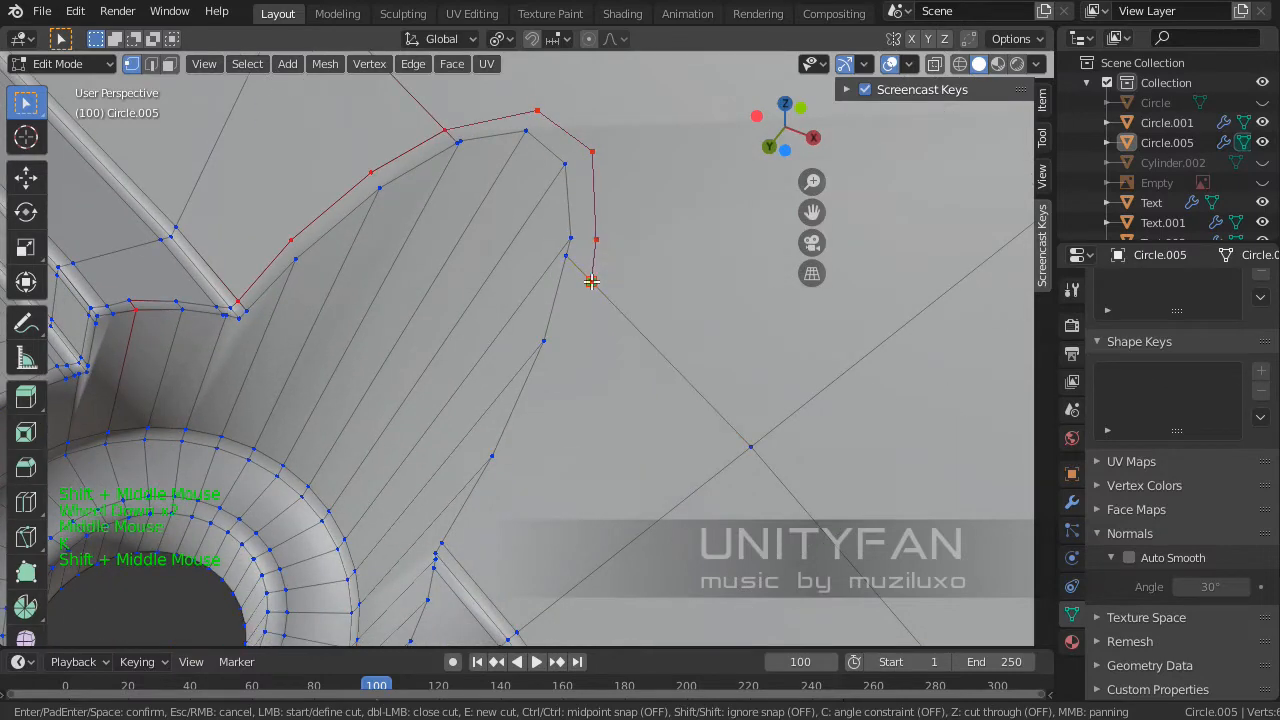
# - Extend the supporting edge by knife cut down the joint's remaining border and across the bevel of the lower raised strip
pyautogui.keyDown('shift'); pyautogui.moveTo(591, 287); pyautogui.dragTo(603, 223, button='middle'); pyautogui.keyUp('shift')
pyautogui.press('k')
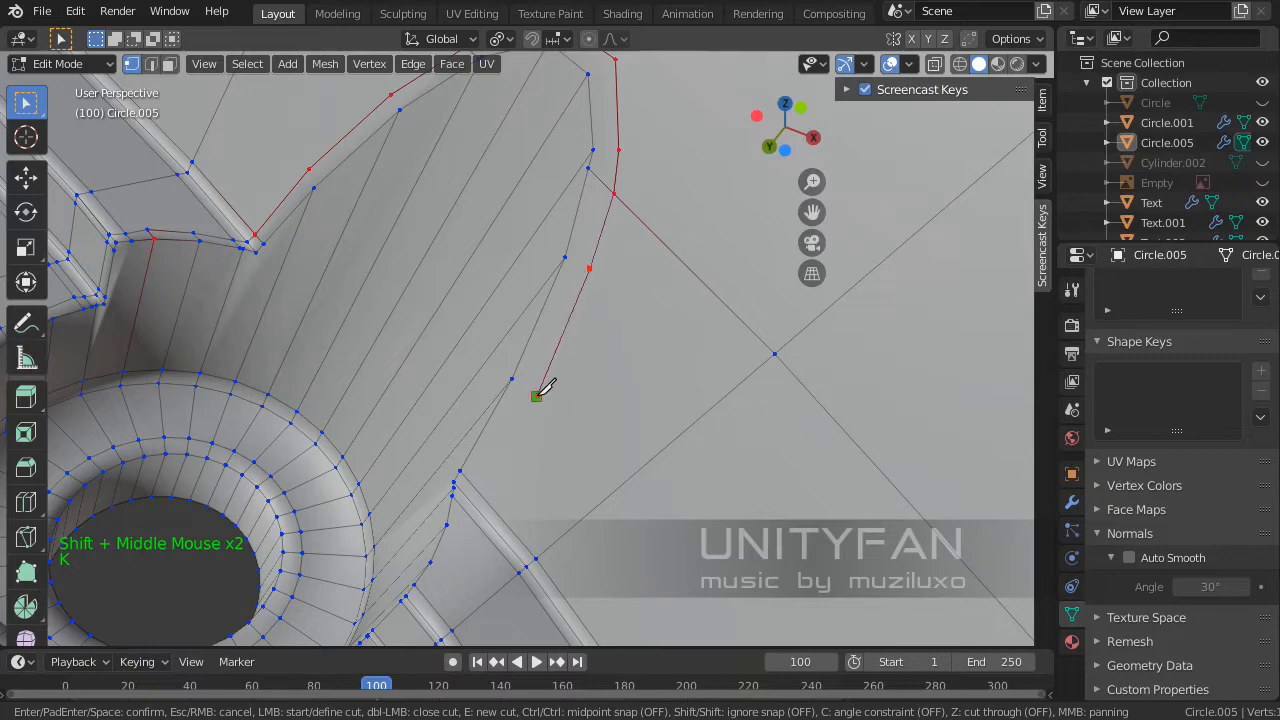
pyautogui.keyDown('shift'); pyautogui.moveTo(537, 391); pyautogui.dragTo(591, 277, button='middle'); pyautogui.keyUp('shift')
pyautogui.scroll(1, 591, 277)
pyautogui.click(586, 279)
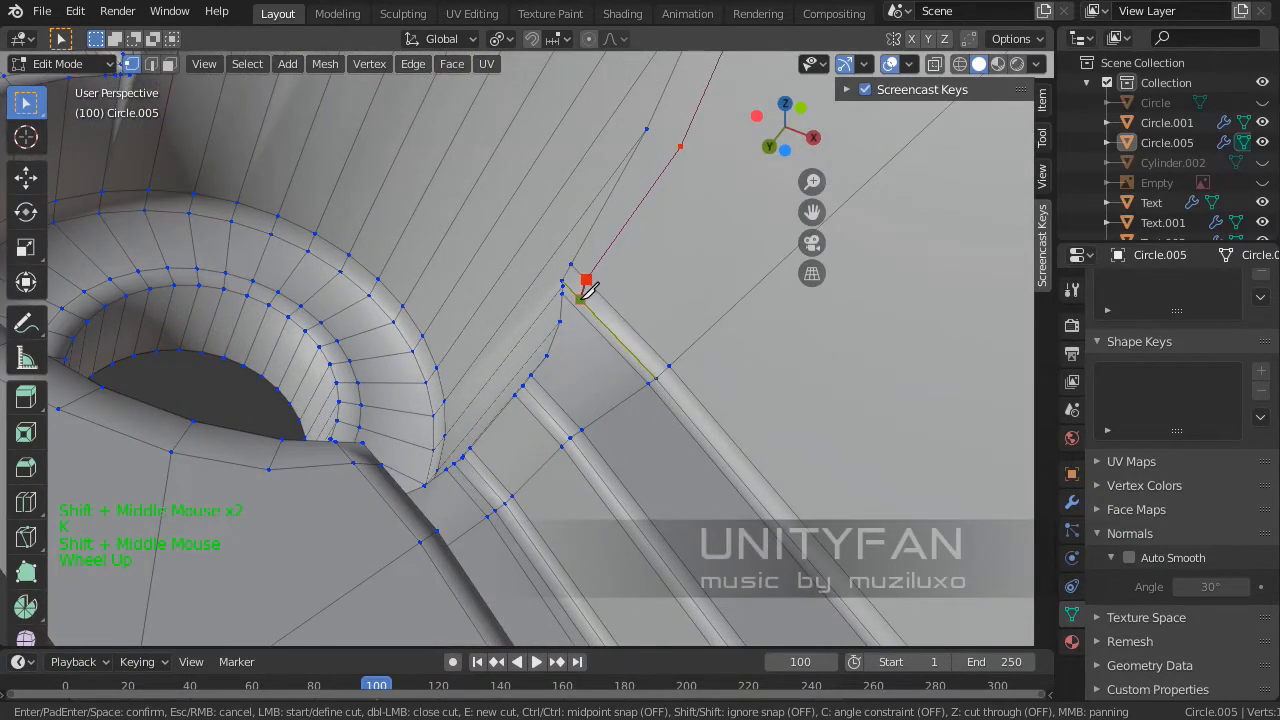
pyautogui.press('Return')
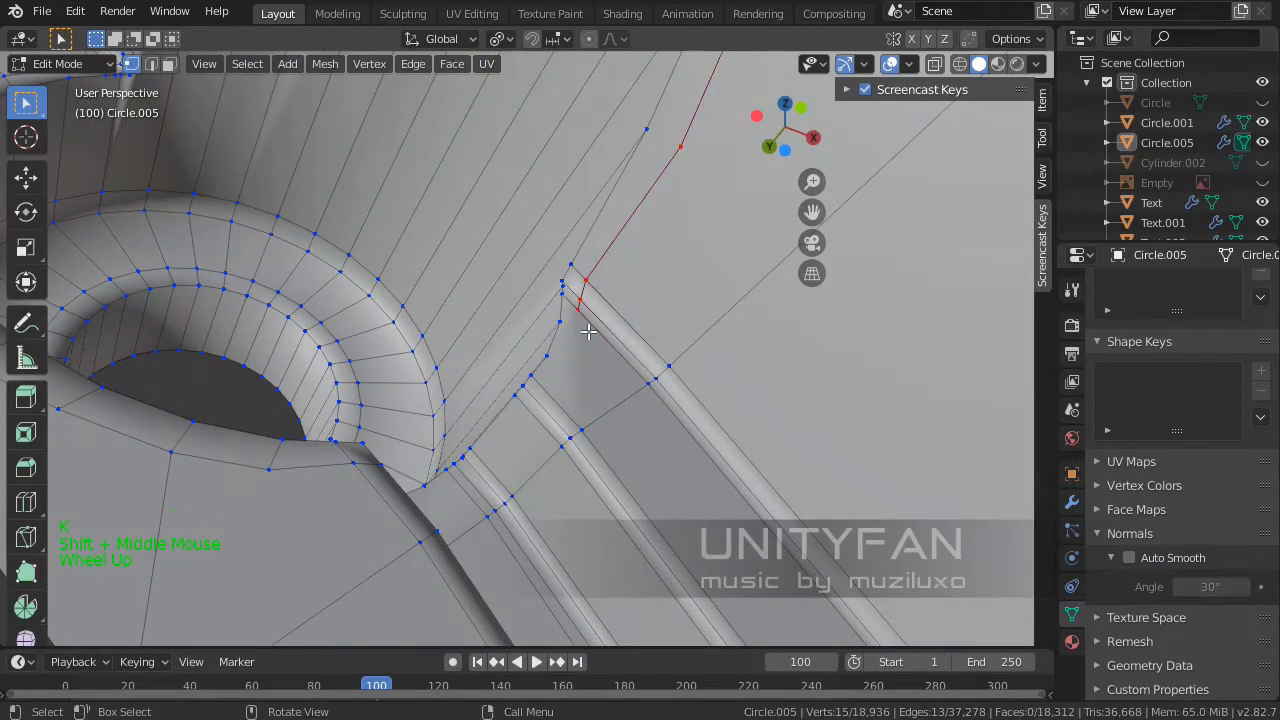
# - Knife-cut a supporting edge beside the joint's border across the flat recess between the two raised strips
pyautogui.scroll(4, 586, 331)
pyautogui.press('k')
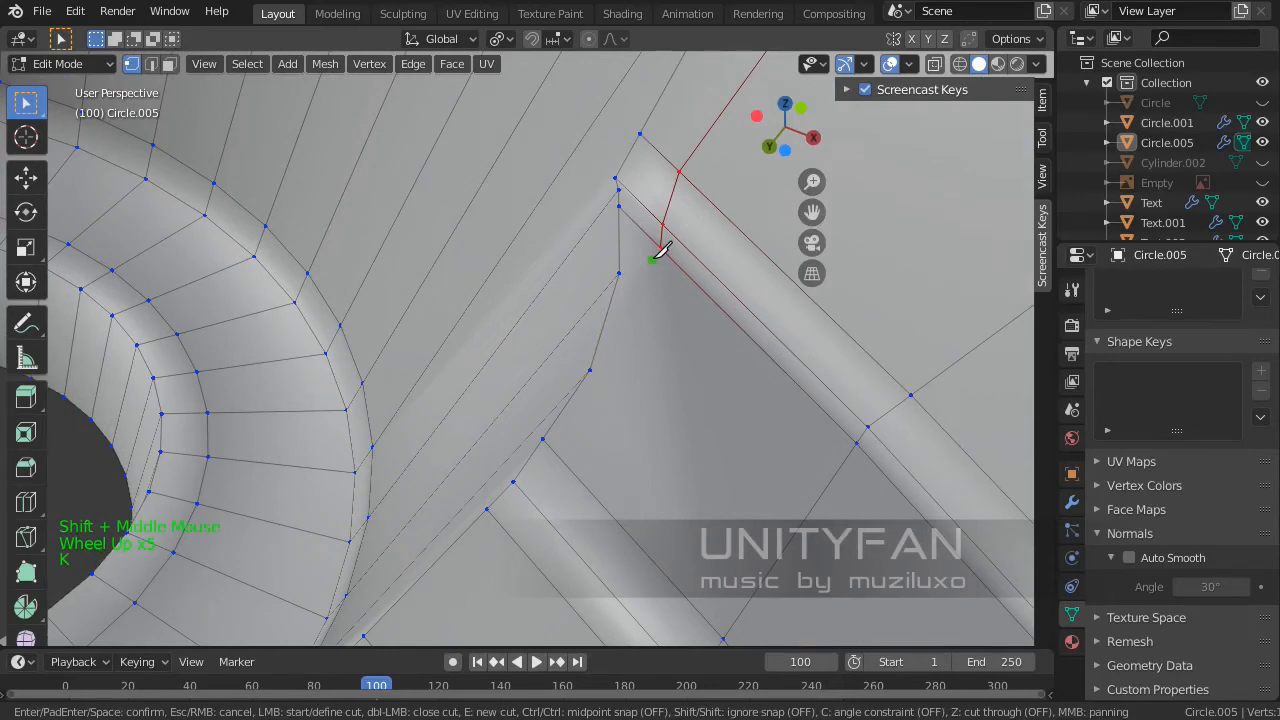
pyautogui.click(649, 305)
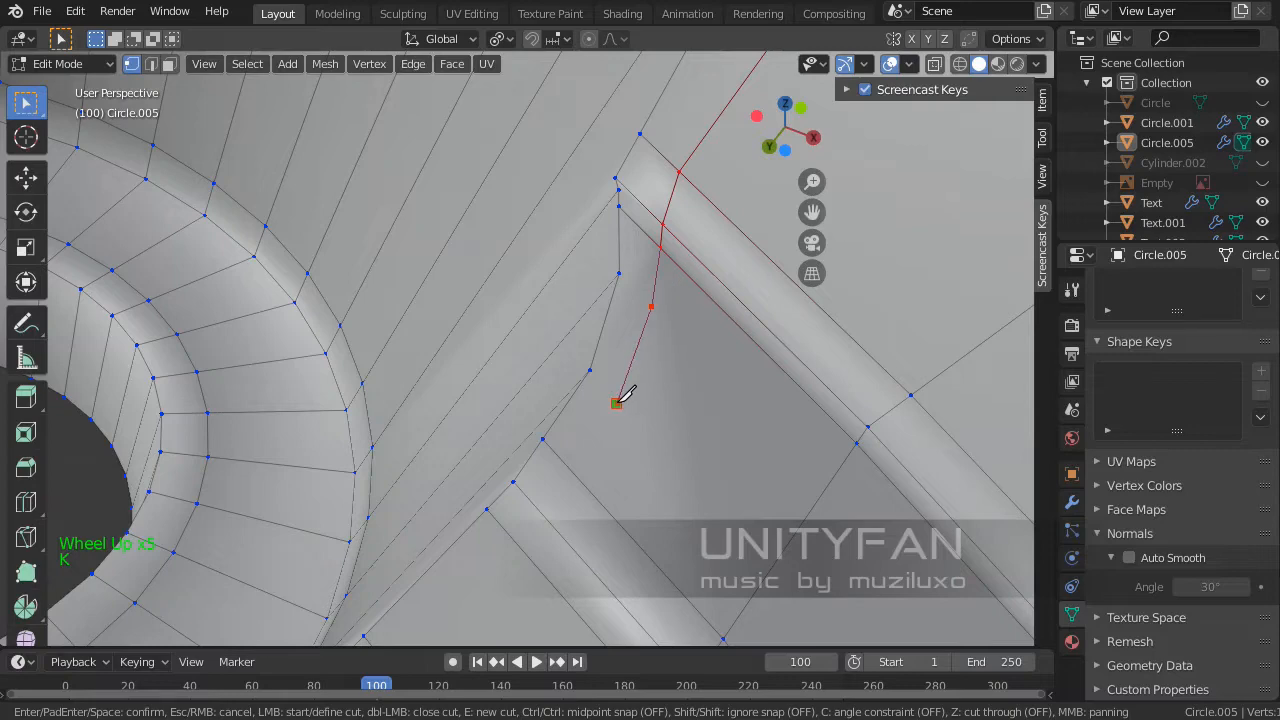
pyautogui.click(617, 402)
pyautogui.click(540, 509)
pyautogui.keyDown('shift'); pyautogui.moveTo(540, 509); pyautogui.dragTo(654, 330, button='middle'); pyautogui.keyUp('shift')
pyautogui.moveTo(654, 330); pyautogui.dragTo(606, 415, button='middle')
pyautogui.scroll(-4, 645, 345)
pyautogui.scroll(3, 604, 423)
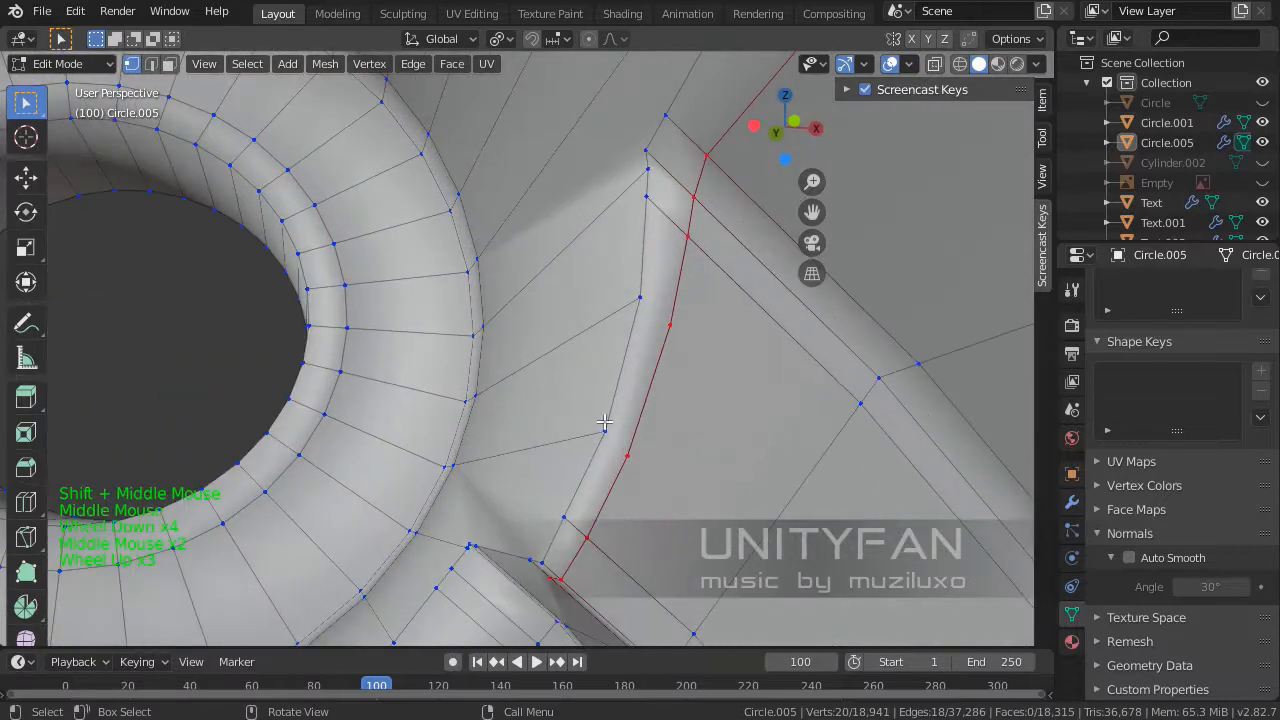
# - Connect the two facing vertex pairs between the joint's border and its supporting edge inside the recess
pyautogui.click(604, 430)
pyautogui.keyDown('shift'); pyautogui.click(628, 454); pyautogui.keyUp('shift')
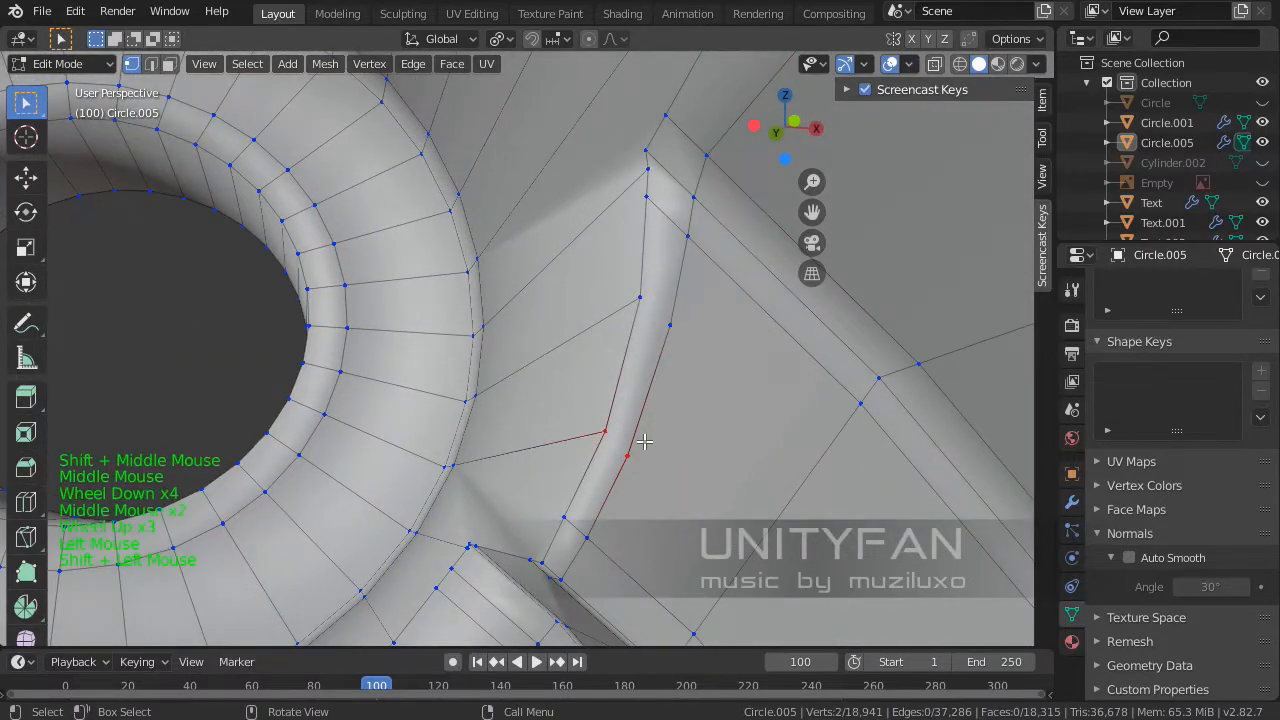
pyautogui.click(669, 325)
pyautogui.keyDown('shift'); pyautogui.click(643, 302); pyautogui.keyUp('shift')
pyautogui.press('j')
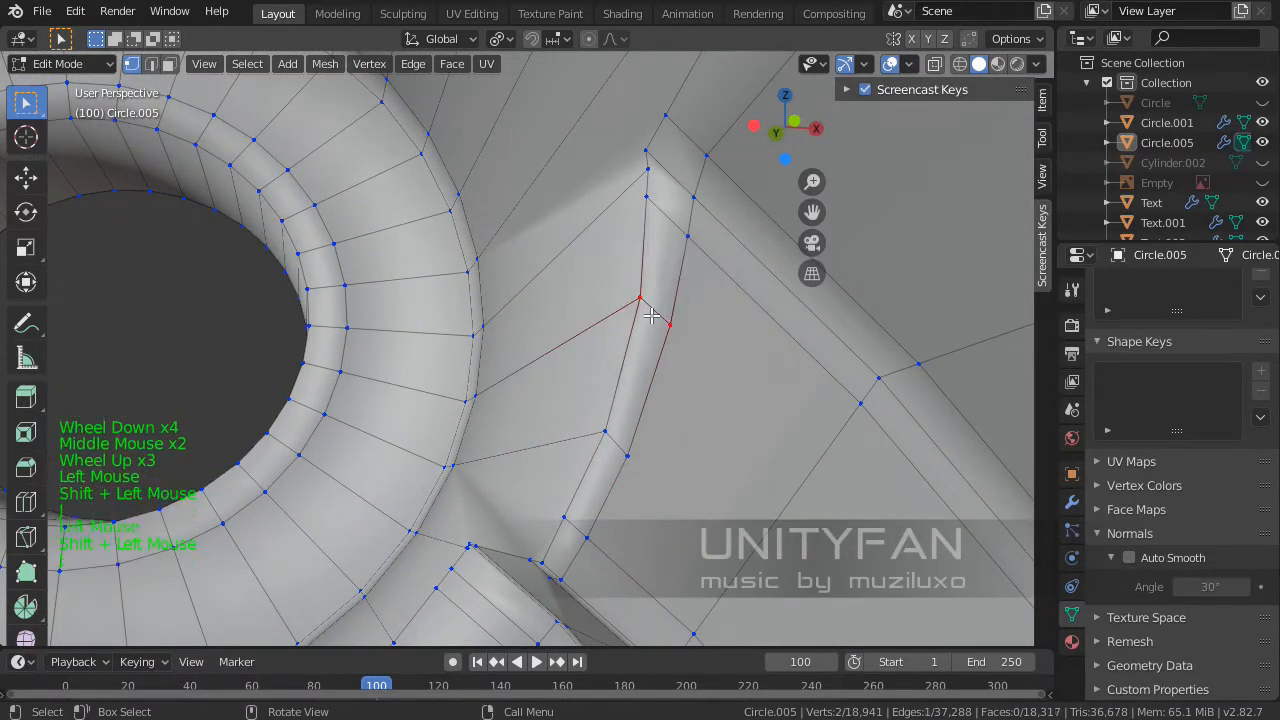
# - Connect the first two border vertices above the raised strip's corner to the matching vertices of the outer supporting edge
pyautogui.scroll(-3, 651, 316)
pyautogui.moveTo(651, 316); pyautogui.dragTo(577, 343, button='middle')
pyautogui.click(635, 320)
pyautogui.keyDown('shift'); pyautogui.click(580, 300); pyautogui.keyUp('shift')
pyautogui.press('j')
pyautogui.scroll(-3, 587, 309)
pyautogui.scroll(2, 577, 343)
pyautogui.click(578, 336)
pyautogui.keyDown('shift'); pyautogui.click(540, 308); pyautogui.keyUp('shift')
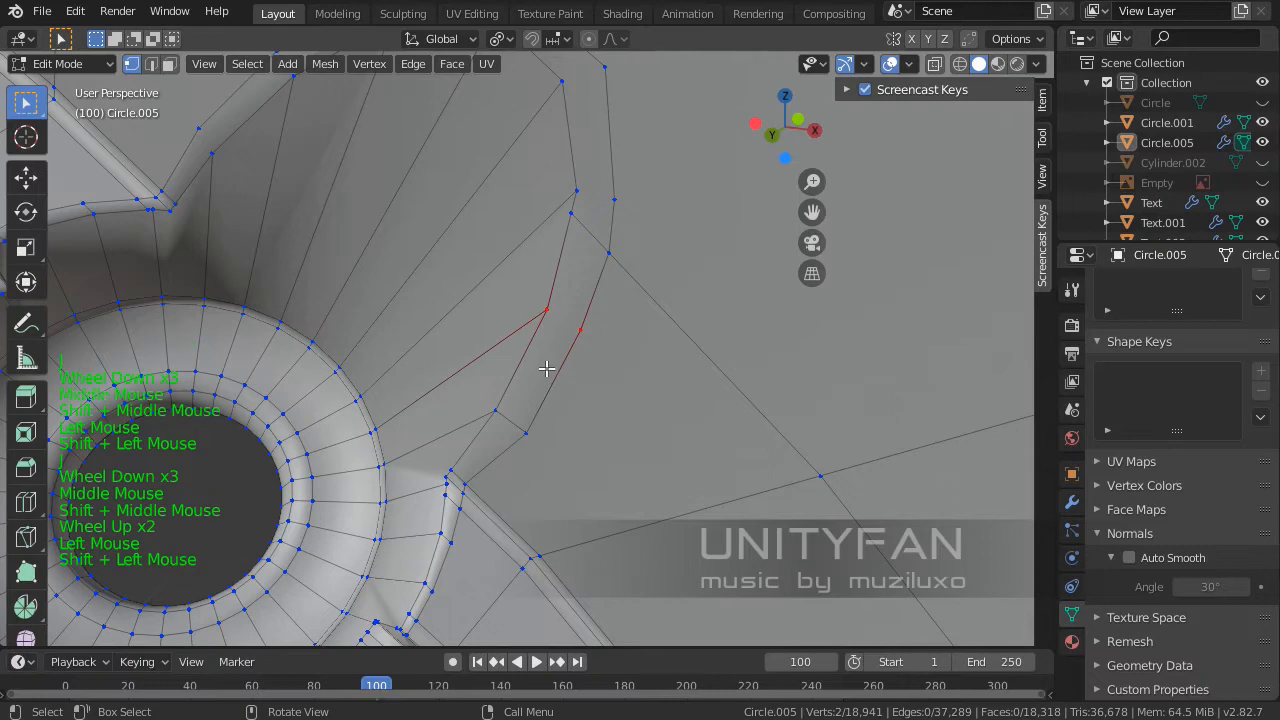
# - Connect the three vertex pairs between border and supporting edge around the outer bend of the joint
pyautogui.keyDown('shift'); pyautogui.moveTo(560, 366); pyautogui.dragTo(569, 351, button='middle'); pyautogui.keyUp('shift')
pyautogui.click(498, 353)
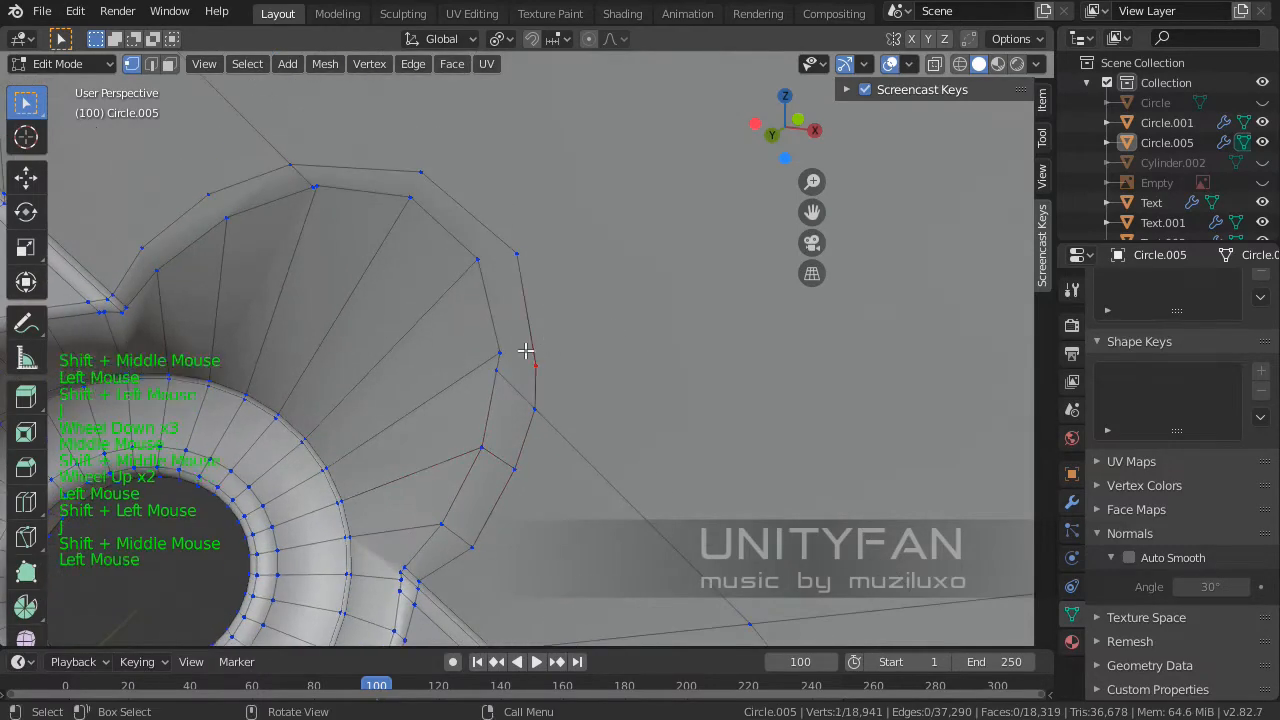
pyautogui.keyDown('shift'); pyautogui.click(531, 368); pyautogui.keyUp('shift')
pyautogui.press('j')
pyautogui.click(517, 255)
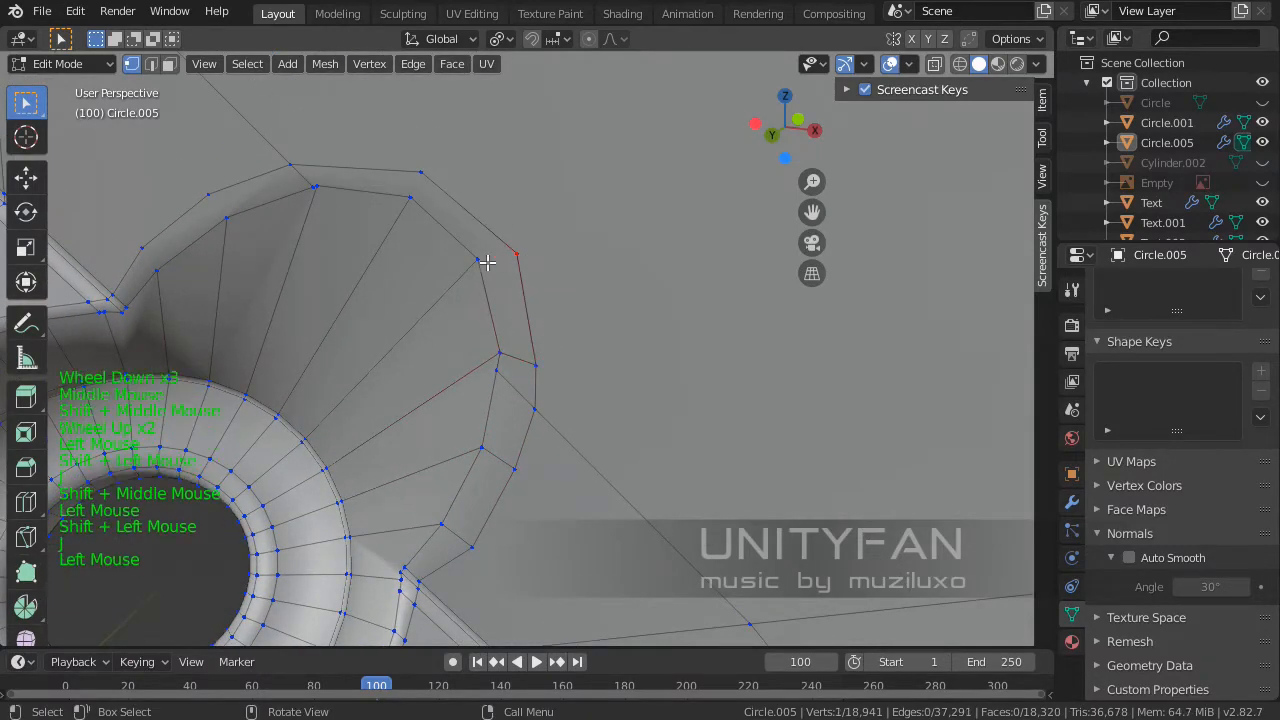
pyautogui.keyDown('shift'); pyautogui.click(484, 262); pyautogui.keyUp('shift')
pyautogui.press('j')
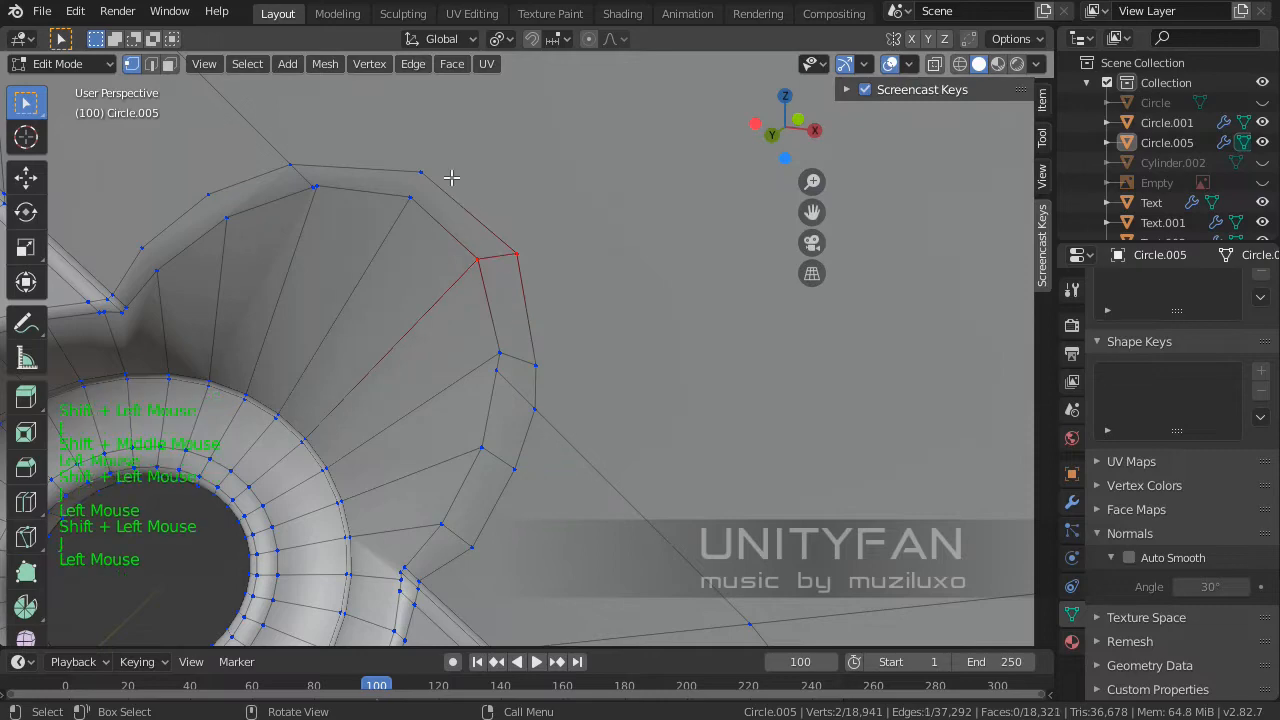
pyautogui.click(421, 174)
pyautogui.keyDown('shift'); pyautogui.click(412, 200); pyautogui.keyUp('shift')
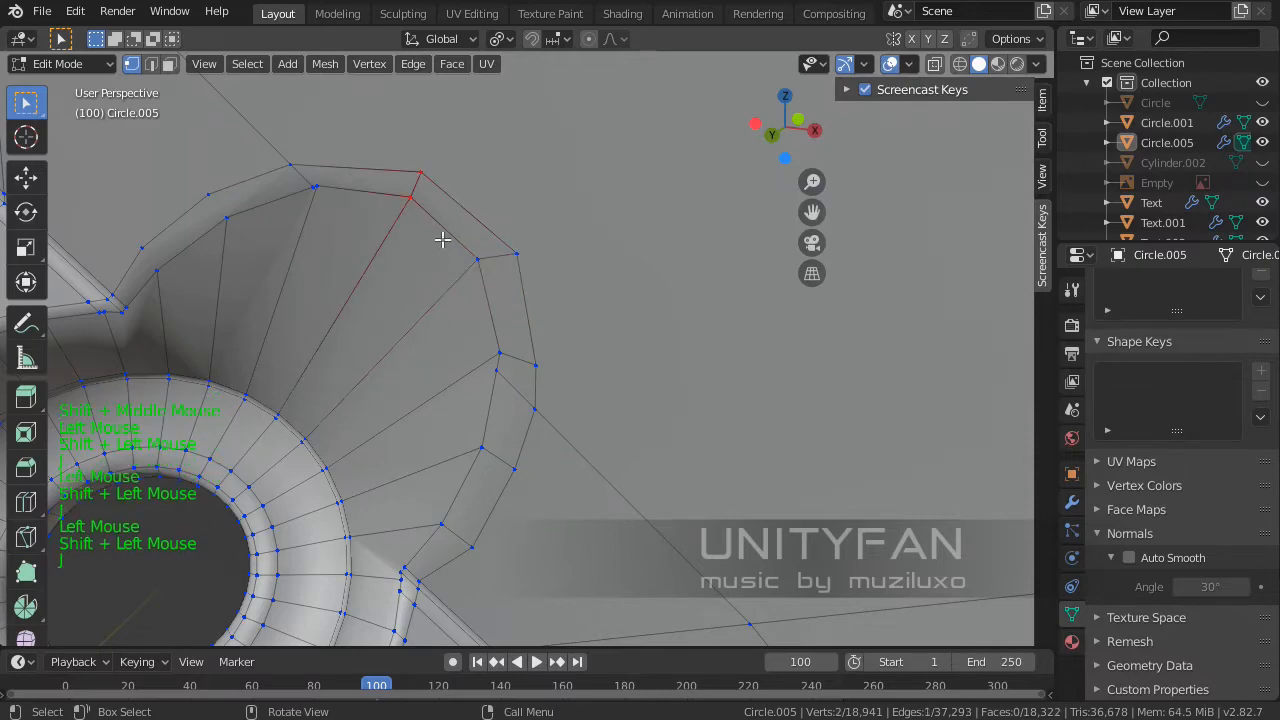
# - Connect the border vertex at the second diagonal edge to the supporting-edge vertex where that diagonal ends
pyautogui.moveTo(443, 240); pyautogui.dragTo(508, 277, button='middle')
pyautogui.scroll(1, 537, 316)
pyautogui.click(535, 322)
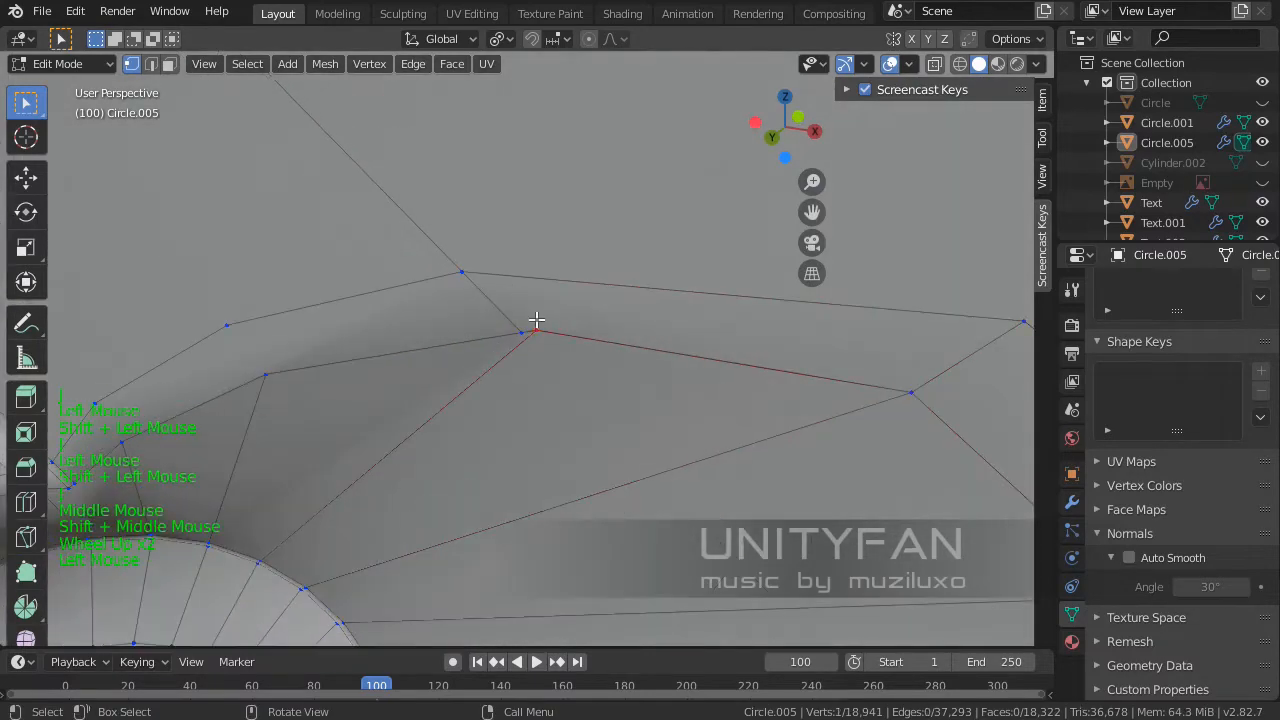
pyautogui.keyDown('shift'); pyautogui.click(495, 288); pyautogui.keyUp('shift')
pyautogui.press('j')
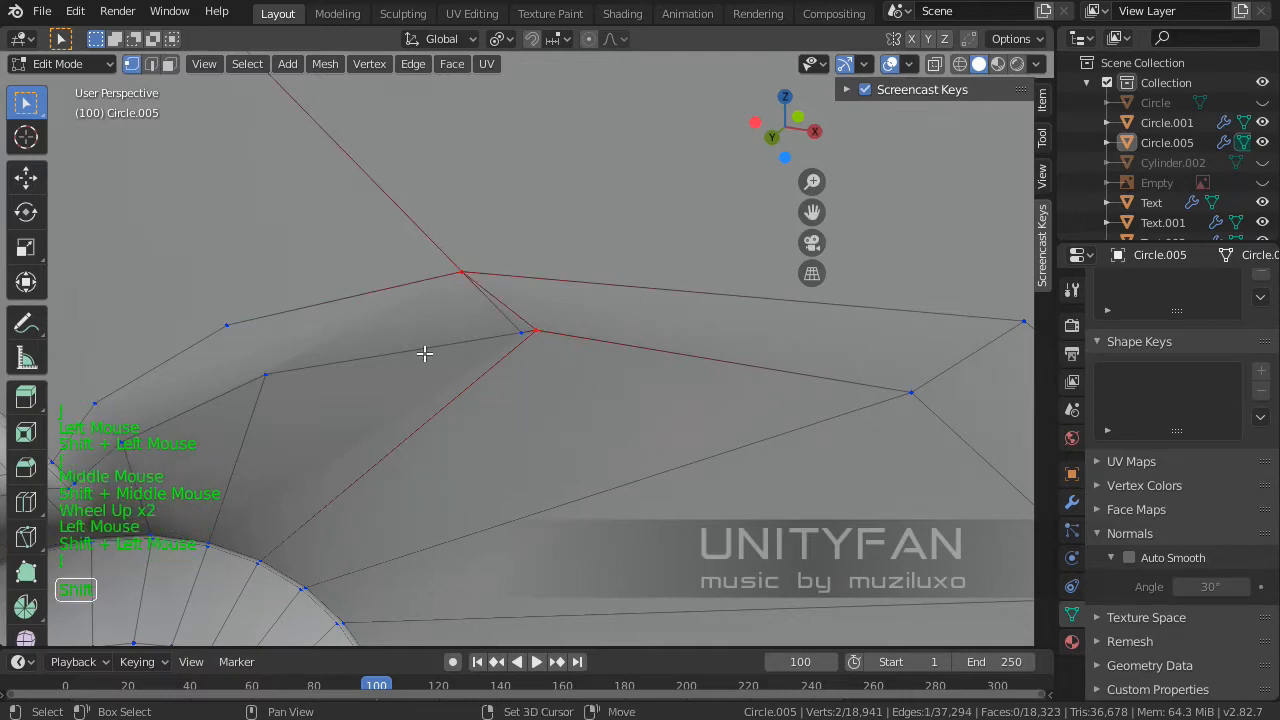
# - Connect the two remaining vertex pairs between the border and supporting edge down to the other raised strip
pyautogui.keyDown('shift'); pyautogui.moveTo(423, 354); pyautogui.dragTo(491, 291, button='middle'); pyautogui.keyUp('shift')
pyautogui.click(520, 248)
pyautogui.keyDown('shift'); pyautogui.click(491, 196); pyautogui.keyUp('shift')
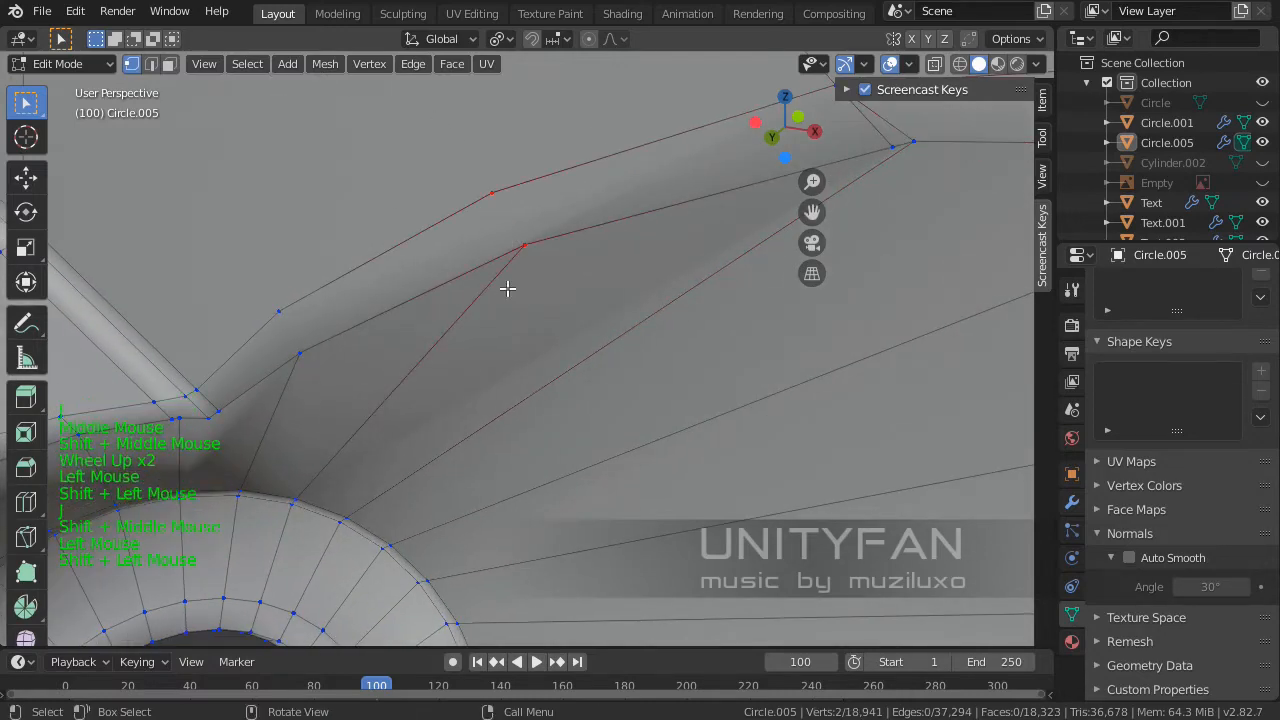
pyautogui.press('j')
pyautogui.click(301, 352)
pyautogui.keyDown('shift'); pyautogui.click(279, 312); pyautogui.keyUp('shift')
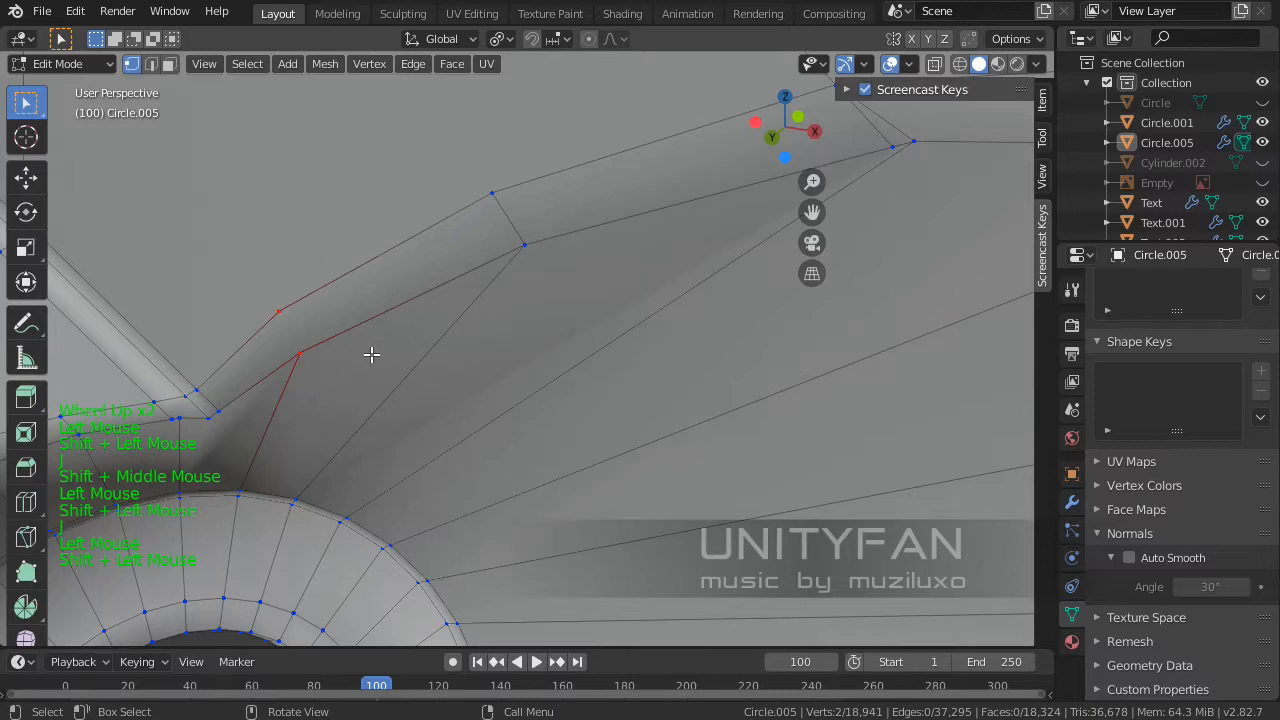
pyautogui.press('j')
# - Dissolve the redundant short edge beside the new connection at the second diagonal edge
pyautogui.scroll(-3, 486, 357)
pyautogui.moveTo(486, 357); pyautogui.dragTo(449, 431, button='middle')
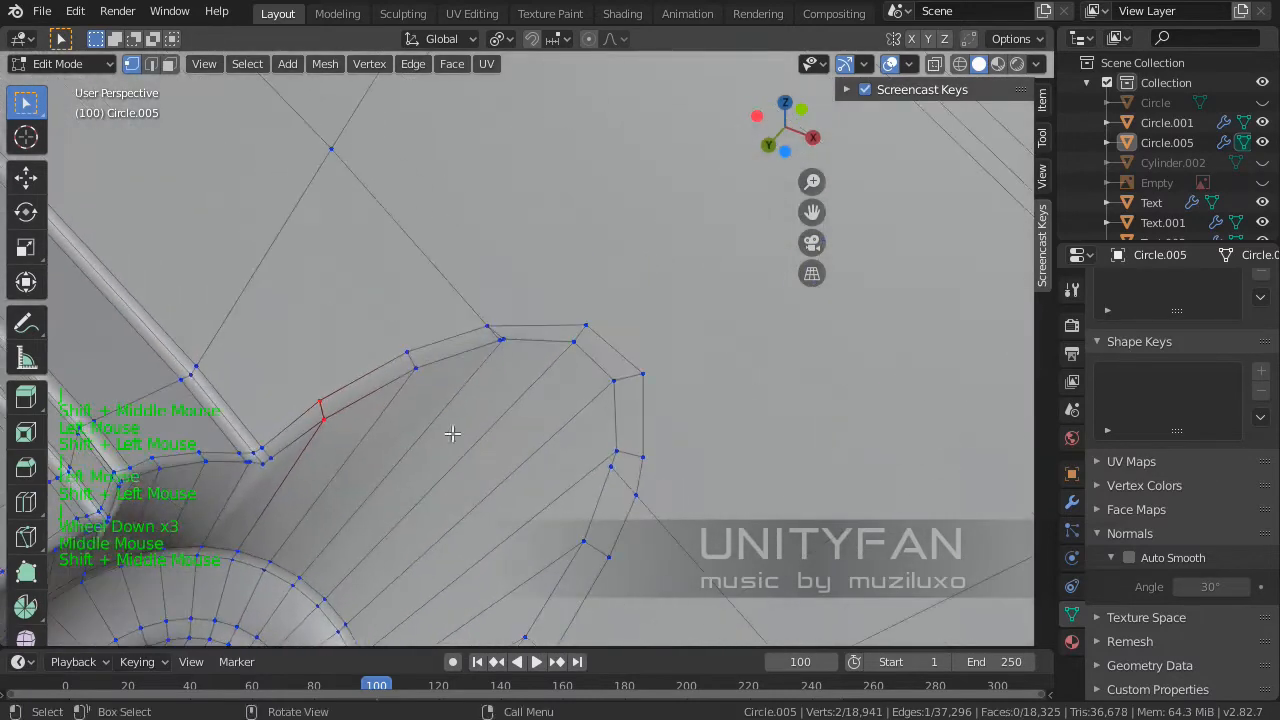
pyautogui.scroll(2, 505, 346)
pyautogui.click(477, 331)
pyautogui.scroll(2, 455, 337)
pyautogui.keyDown('shift'); pyautogui.moveTo(443, 337); pyautogui.dragTo(300, 225, button='middle'); pyautogui.keyUp('shift')
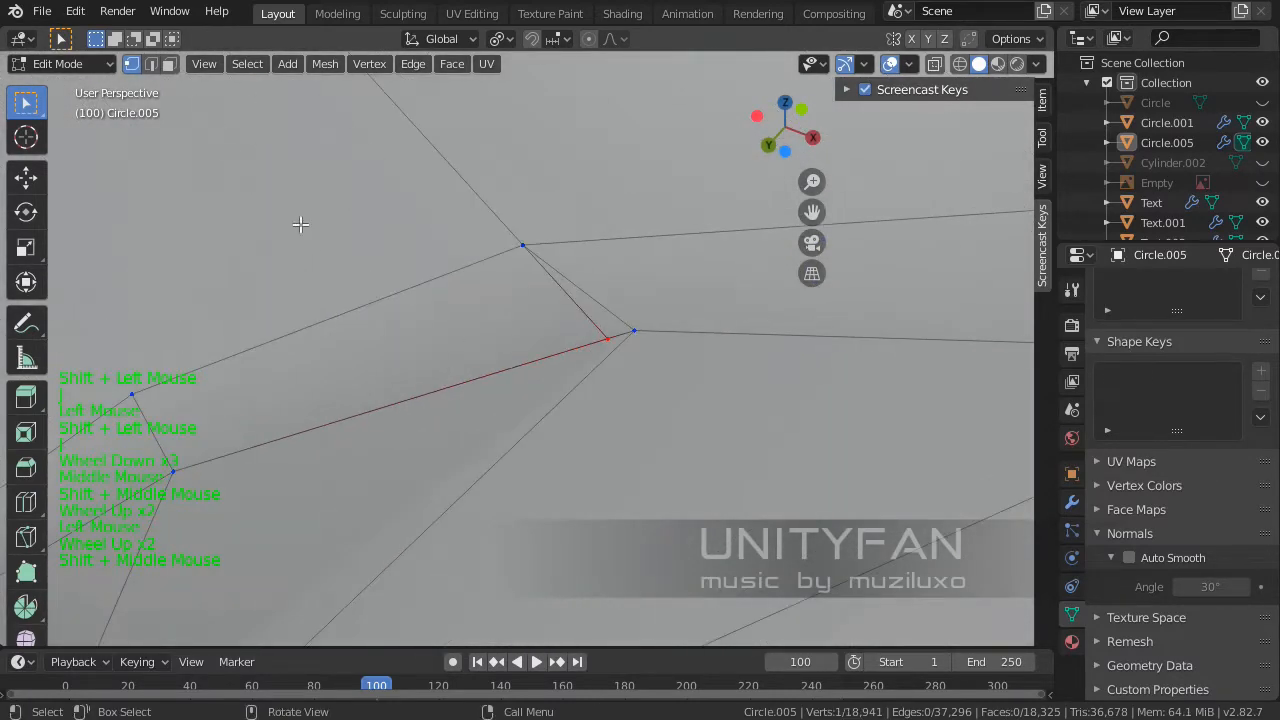
pyautogui.click(151, 63)
pyautogui.click(590, 315)
pyautogui.press('x')
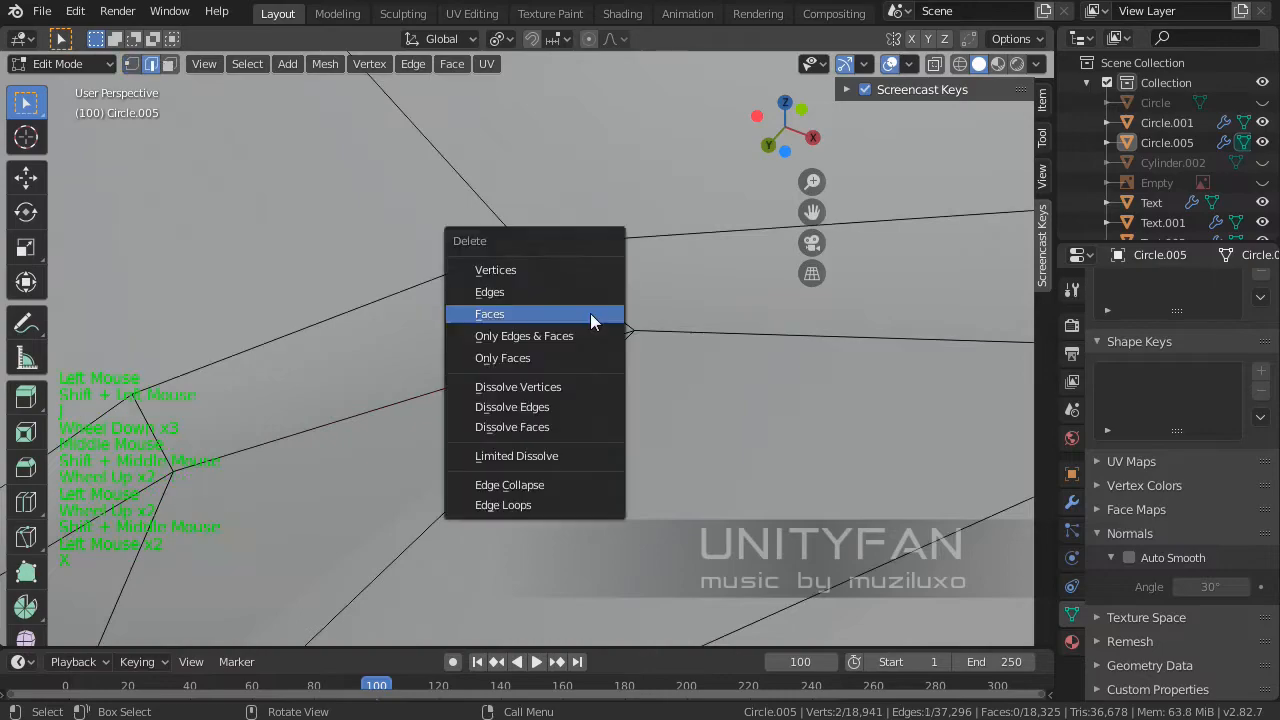
pyautogui.click(565, 409)
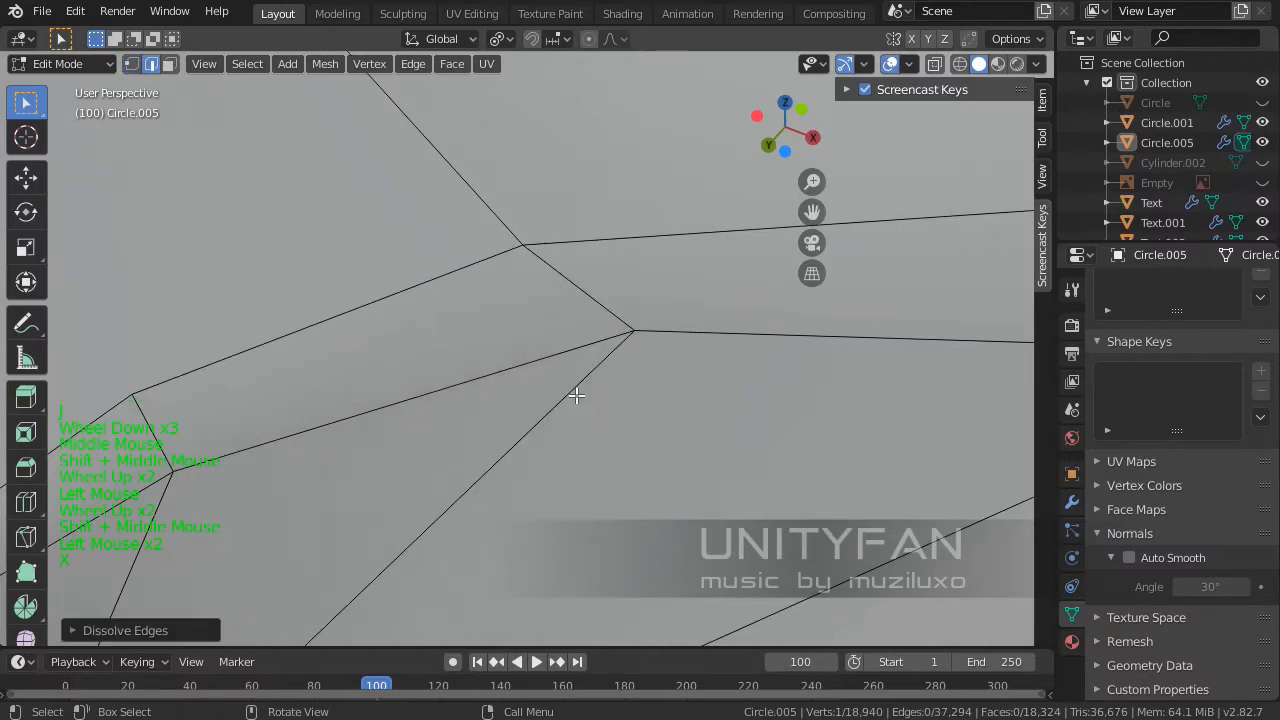
# - Knife-cut a supporting edge beside the joint across the narrow recess and over the bevel of the next raised strip
pyautogui.scroll(-7, 576, 396)
pyautogui.moveTo(576, 396)
pyautogui.keyDown('shift'); pyautogui.mouseDown(button='middle')
pyautogui.moveTo(610, 300)
pyautogui.moveTo(521, 441)
pyautogui.moveTo(560, 408)
pyautogui.mouseUp(button='middle'); pyautogui.keyUp('shift')
pyautogui.moveTo(560, 408); pyautogui.dragTo(546, 384, button='middle')
pyautogui.scroll(3, 559, 396)
pyautogui.moveTo(546, 384); pyautogui.dragTo(551, 360, button='middle')
pyautogui.scroll(3, 538, 374)
pyautogui.scroll(2, 538, 374)
pyautogui.scroll(-1, 537, 370)
pyautogui.press('k')
pyautogui.moveTo(524, 277); pyautogui.dragTo(537, 307, button='middle')
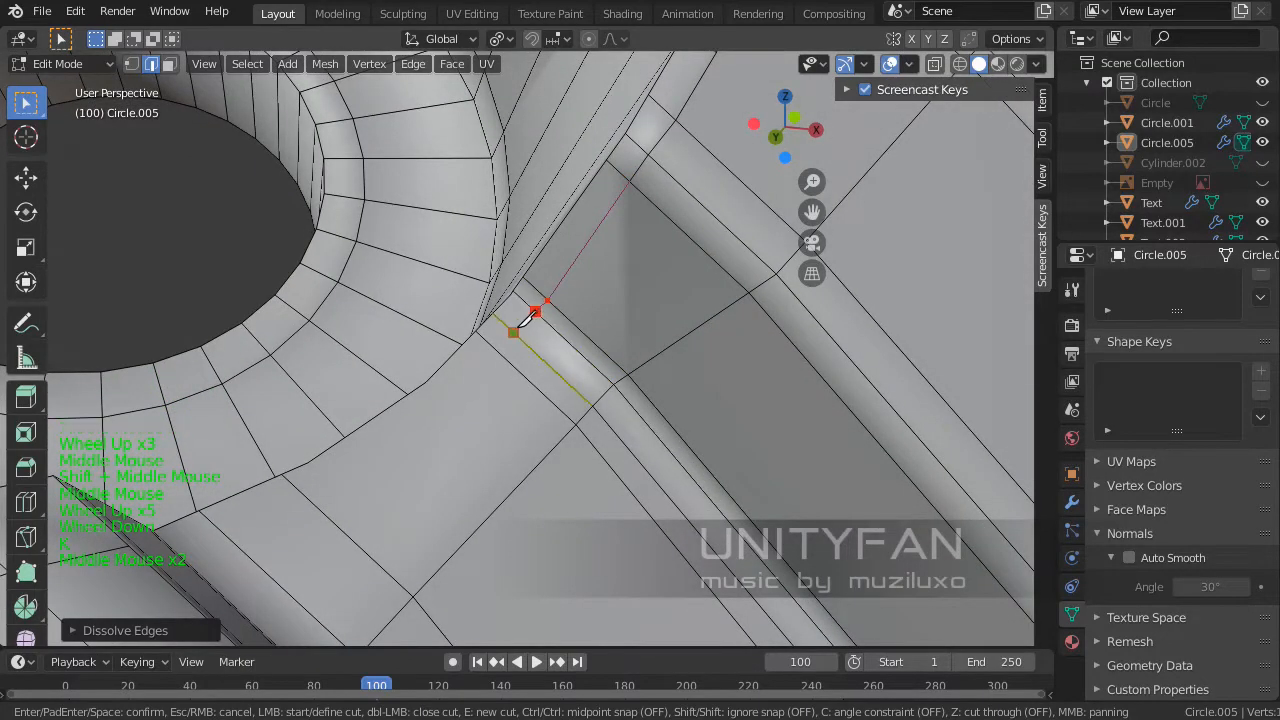
pyautogui.click(497, 351)
pyautogui.press('Return')
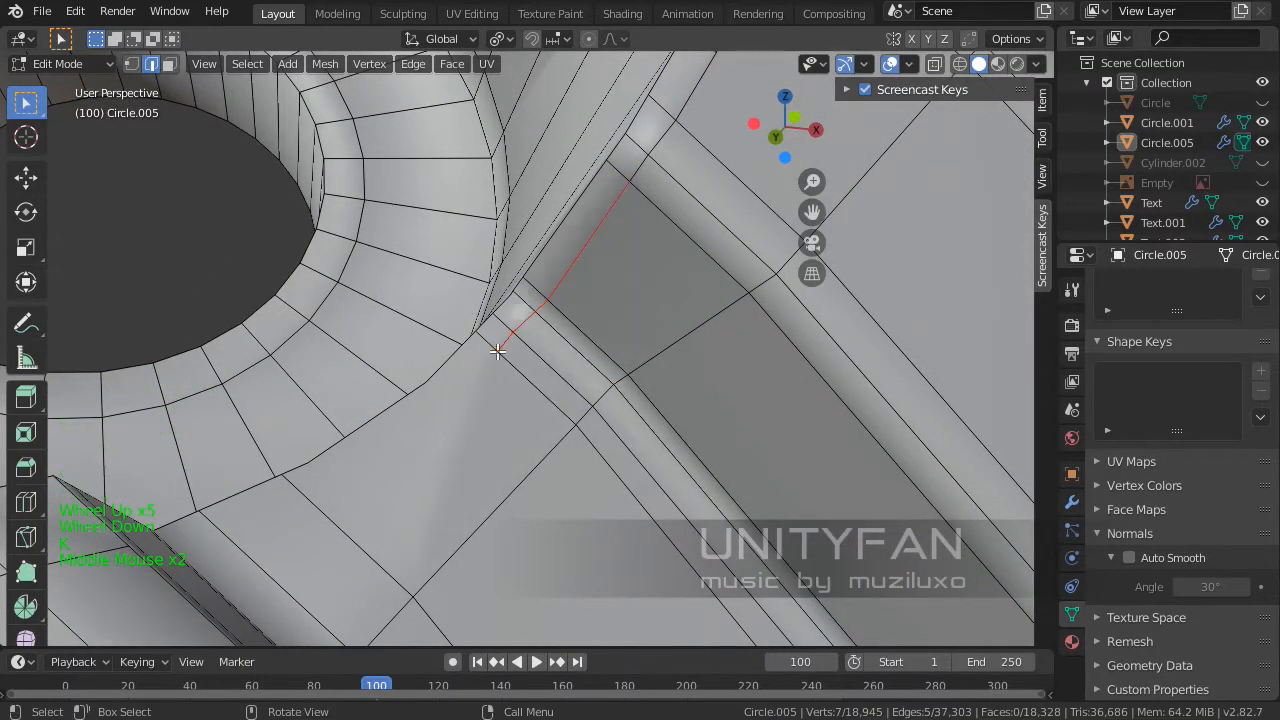
# - Knife-cut a supporting edge beside the joint across the lower groove and up over the adjoining strip's bevel
pyautogui.scroll(-3, 495, 351)
pyautogui.moveTo(495, 351); pyautogui.dragTo(457, 389, button='middle')
pyautogui.keyDown('shift'); pyautogui.moveTo(457, 389); pyautogui.dragTo(630, 205, button='middle'); pyautogui.keyUp('shift')
pyautogui.scroll(-3, 428, 394)
pyautogui.click(414, 413)
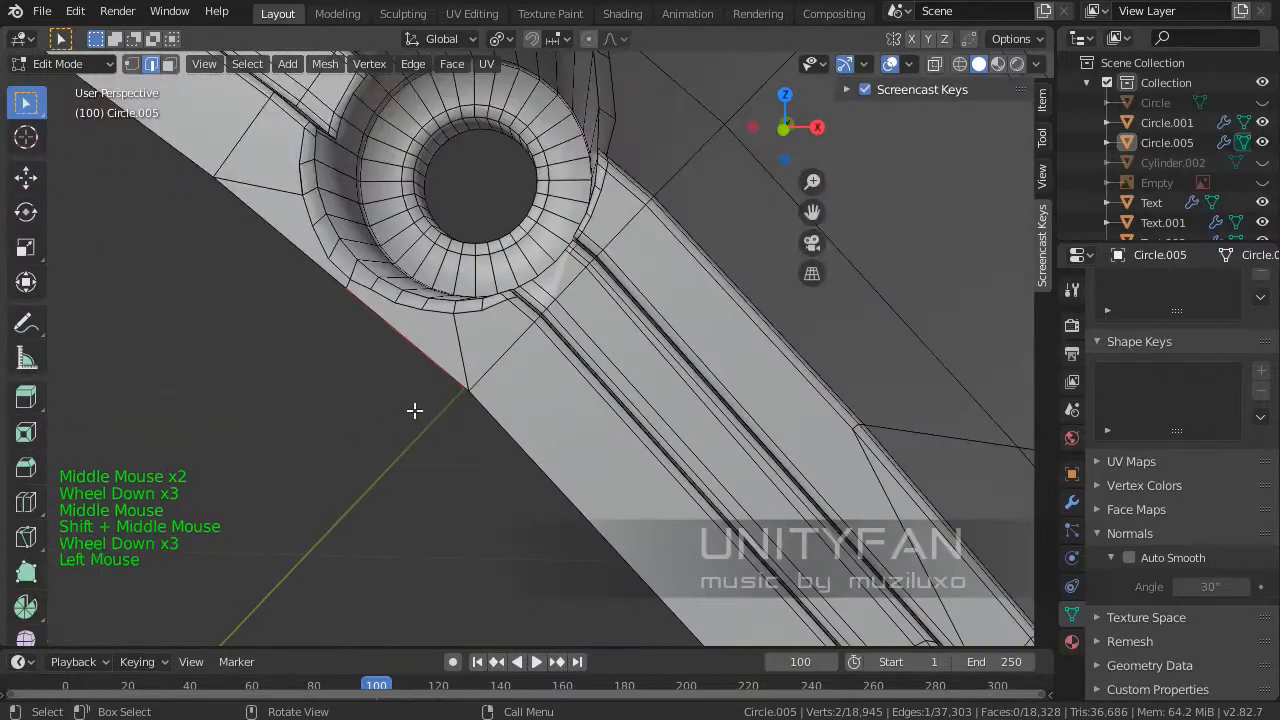
pyautogui.scroll(3, 414, 413)
pyautogui.keyDown('shift'); pyautogui.moveTo(414, 413); pyautogui.dragTo(471, 400, button='middle'); pyautogui.keyUp('shift')
pyautogui.scroll(3, 340, 420)
pyautogui.press('k')
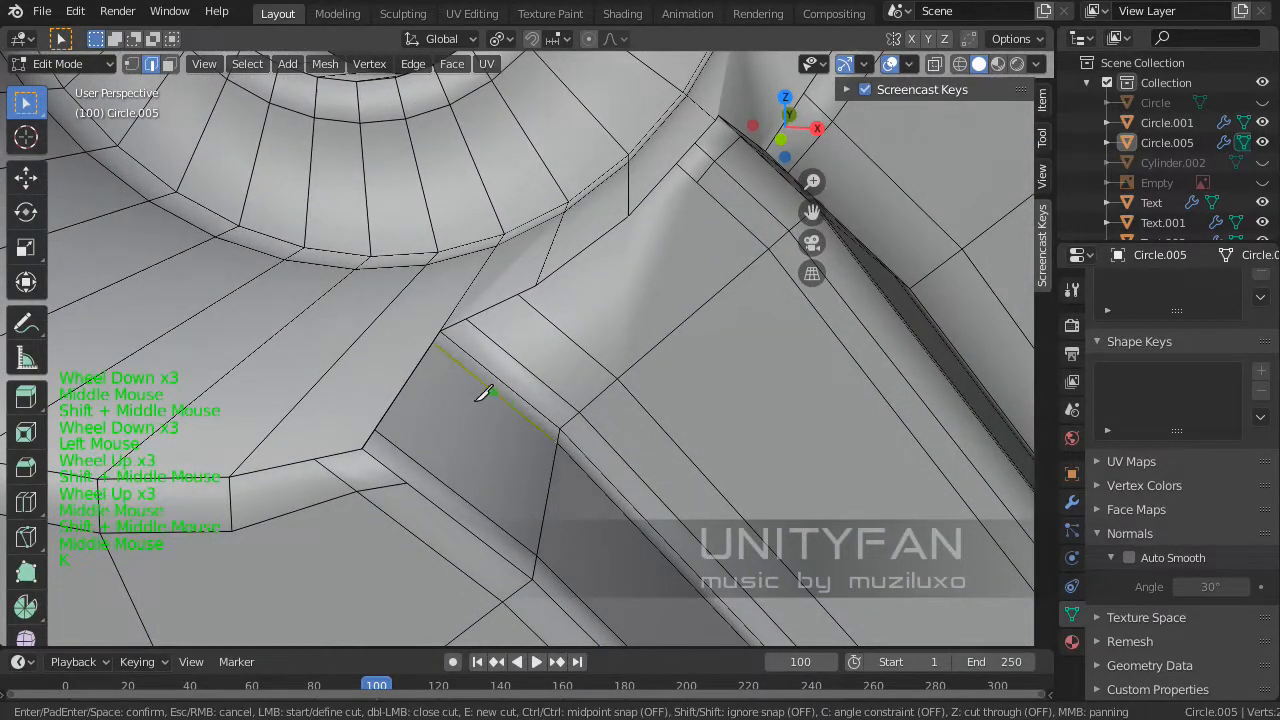
pyautogui.click(406, 484)
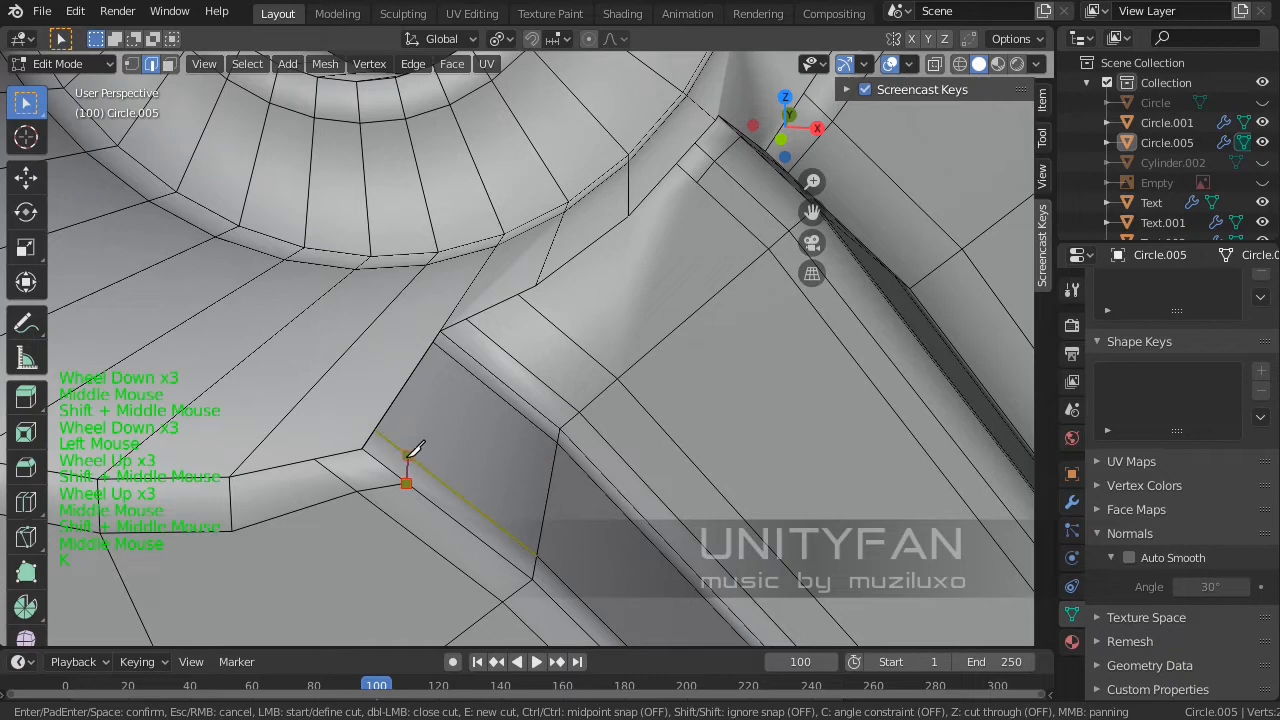
pyautogui.click(471, 357)
pyautogui.click(499, 343)
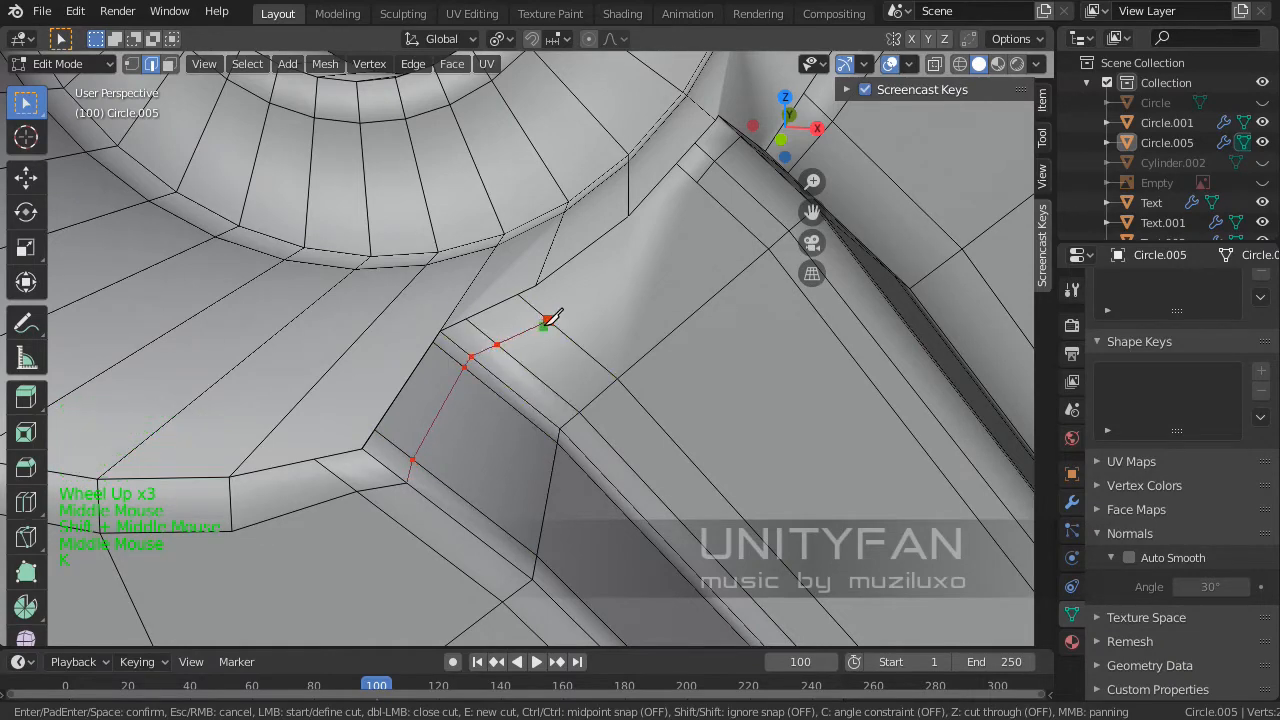
pyautogui.press('Return')
# - Join the ends of the two supporting cuts with a straight knife cut across the flat strip beside the joint
pyautogui.scroll(2, 474, 491)
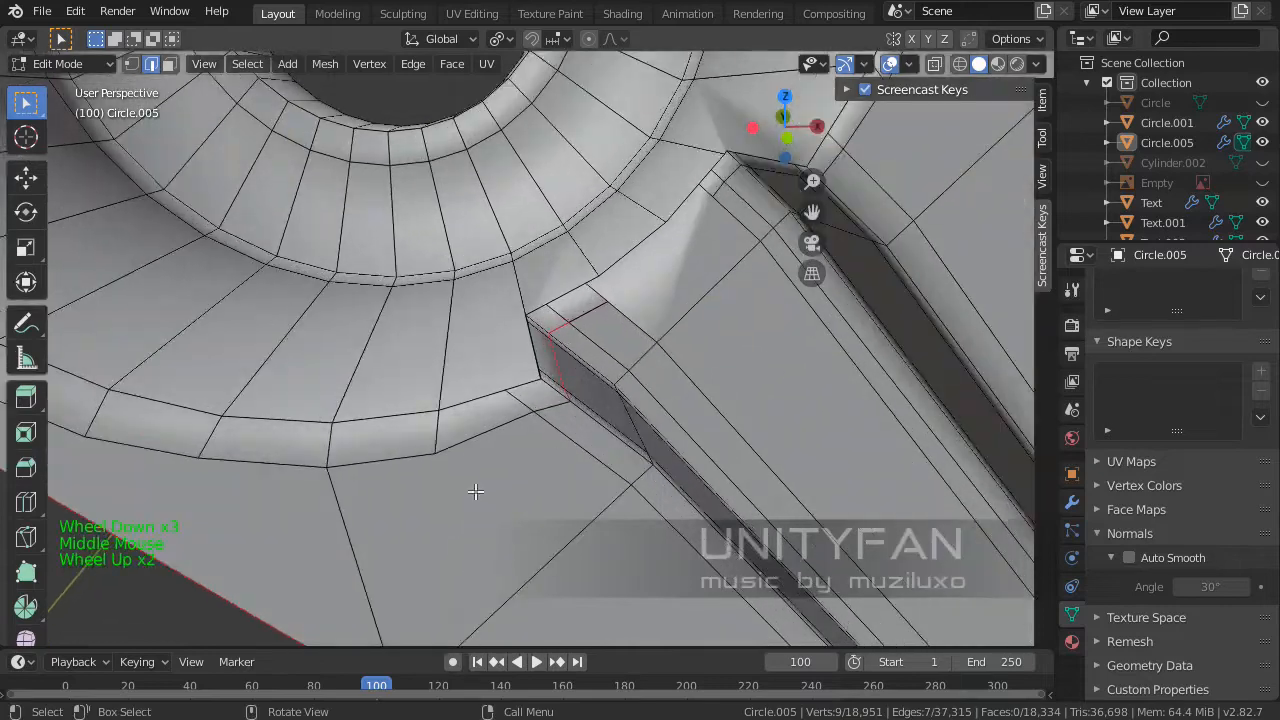
pyautogui.scroll(-2, 289, 557)
pyautogui.click(523, 409)
pyautogui.scroll(3, 523, 409)
pyautogui.keyDown('shift'); pyautogui.moveTo(523, 409); pyautogui.dragTo(611, 324, button='middle'); pyautogui.keyUp('shift')
pyautogui.scroll(1, 551, 360)
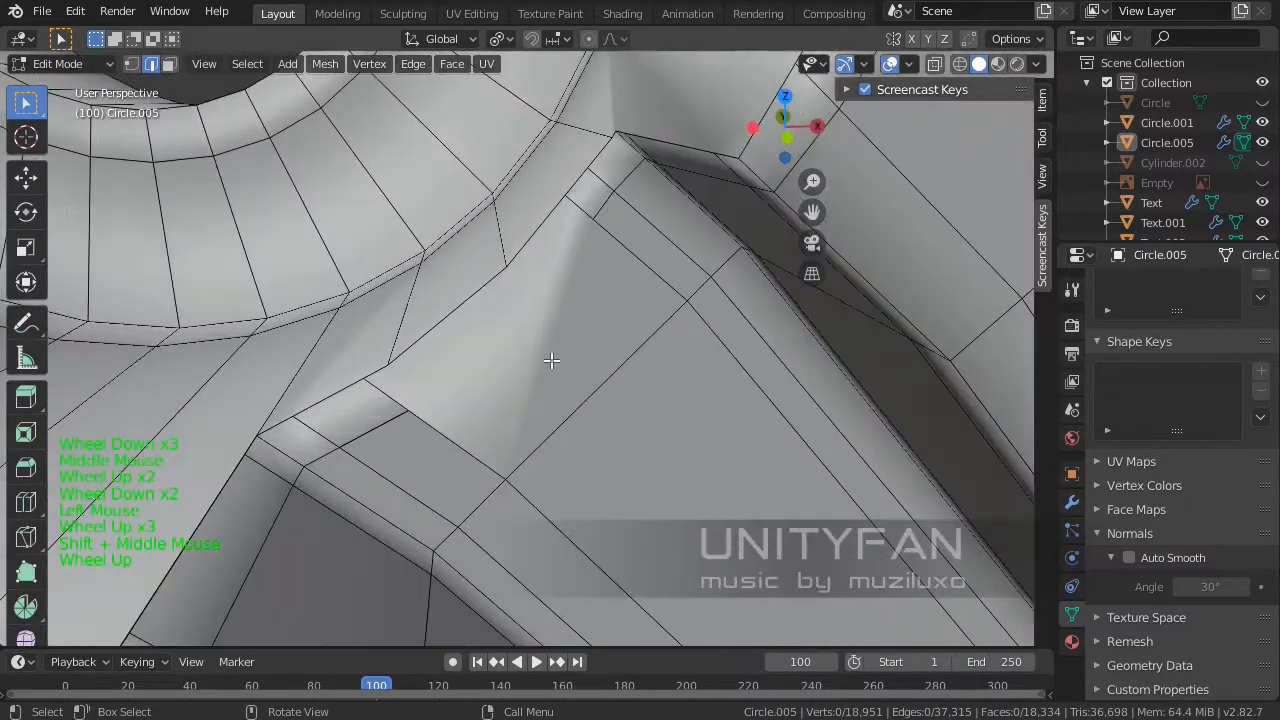
pyautogui.press('k')
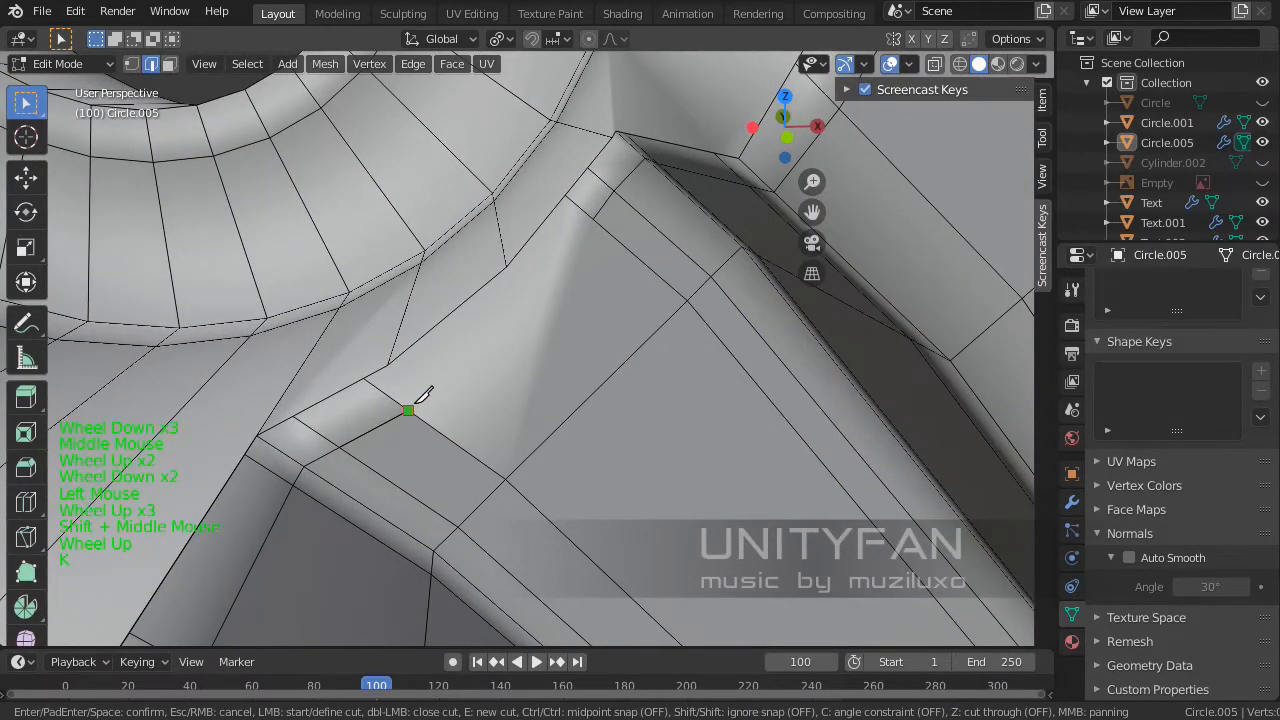
pyautogui.click(414, 405)
pyautogui.press('Escape')
pyautogui.press('k')
pyautogui.click(594, 219)
pyautogui.scroll(-4, 409, 410)
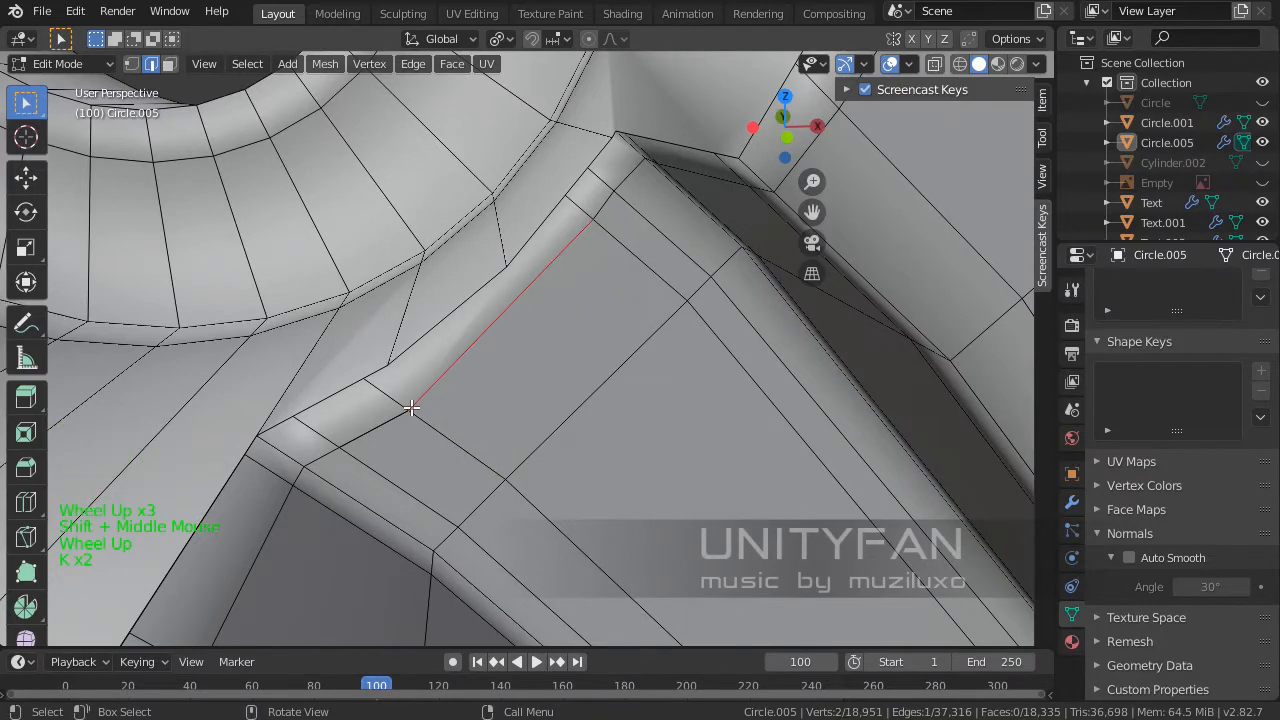
# - Inspect the shading around the joint in Object Mode and return to editing the rim mesh
pyautogui.moveTo(430, 408); pyautogui.dragTo(499, 409, button='middle')
pyautogui.scroll(-3, 455, 408)
pyautogui.press('Tab')
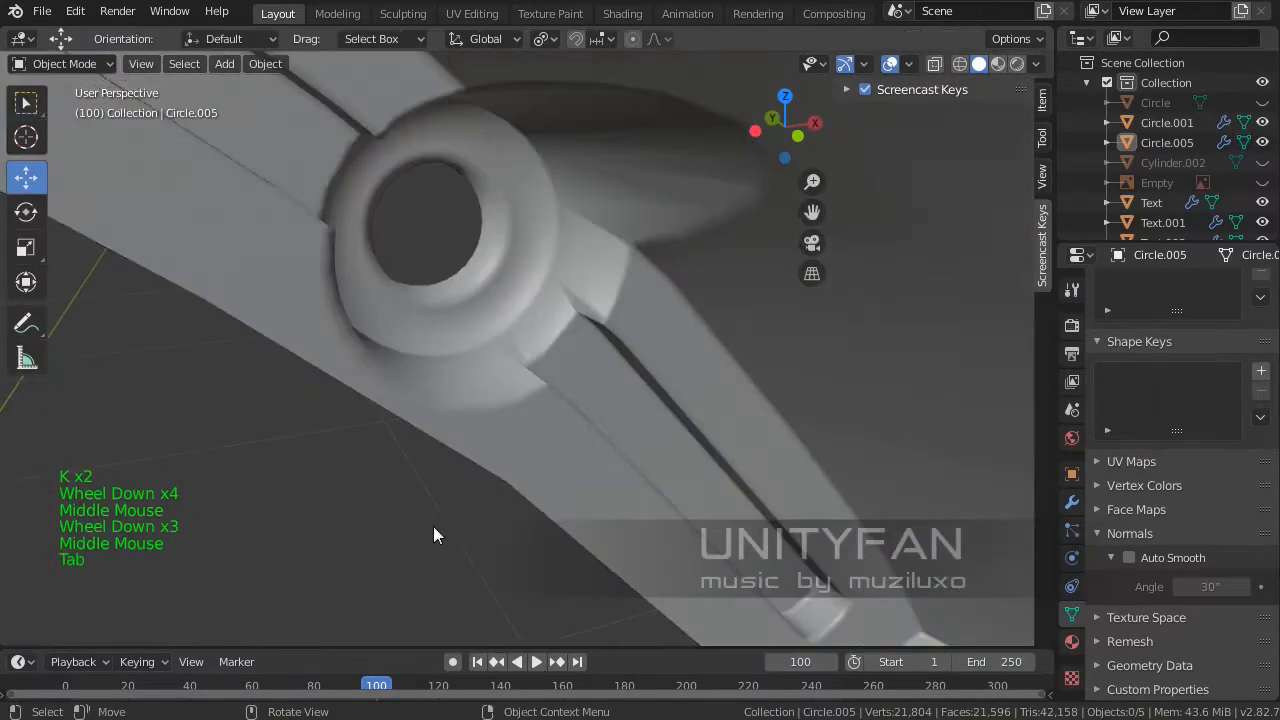
pyautogui.moveTo(434, 531); pyautogui.dragTo(578, 205, button='middle')
pyautogui.scroll(-3, 459, 455)
pyautogui.scroll(-3, 464, 449)
pyautogui.scroll(3, 459, 387)
pyautogui.scroll(4, 545, 446)
pyautogui.click(561, 362)
pyautogui.press('Tab')
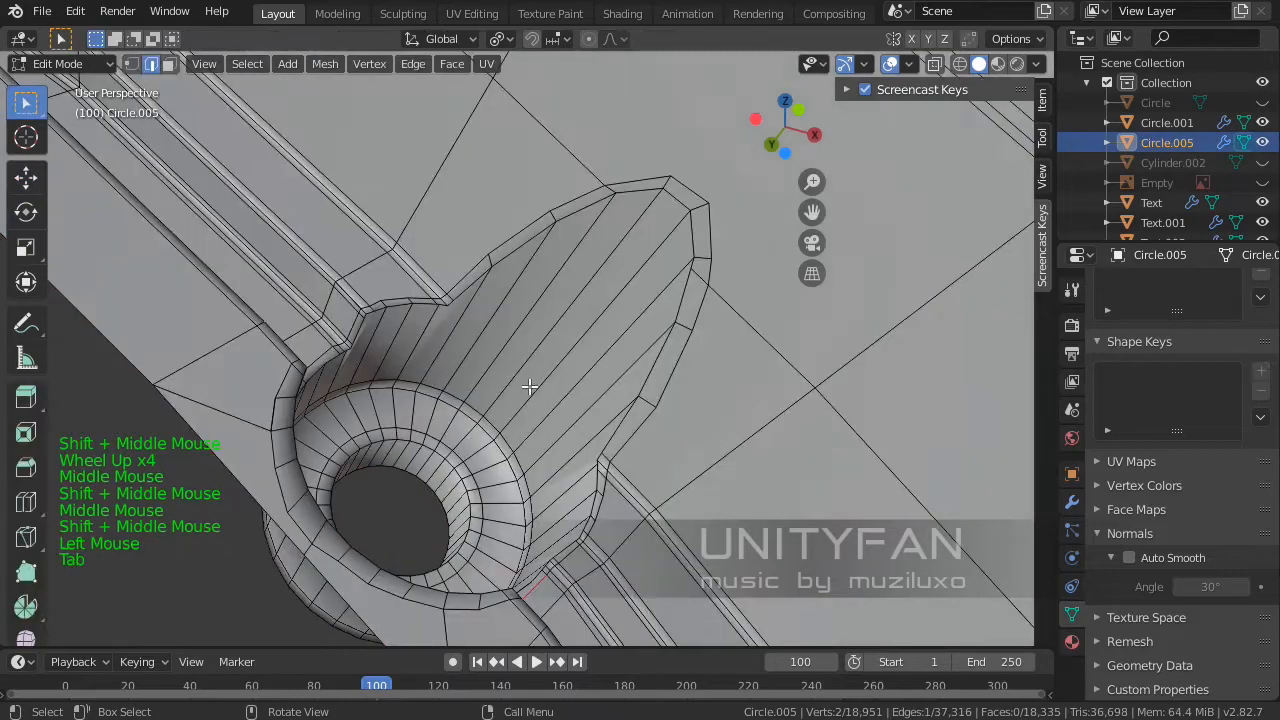
# - Knife-cut a supporting edge along the joint's inner wall just below the recess border and around the strip's corner
pyautogui.keyDown('shift'); pyautogui.moveTo(531, 380); pyautogui.dragTo(480, 350, button='middle'); pyautogui.keyUp('shift')
pyautogui.scroll(3, 500, 355)
pyautogui.moveTo(480, 350)
pyautogui.mouseDown(button='middle')
pyautogui.moveTo(508, 348)
pyautogui.moveTo(477, 346)
pyautogui.mouseUp(button='middle')
pyautogui.scroll(3, 508, 348)
pyautogui.press('k')
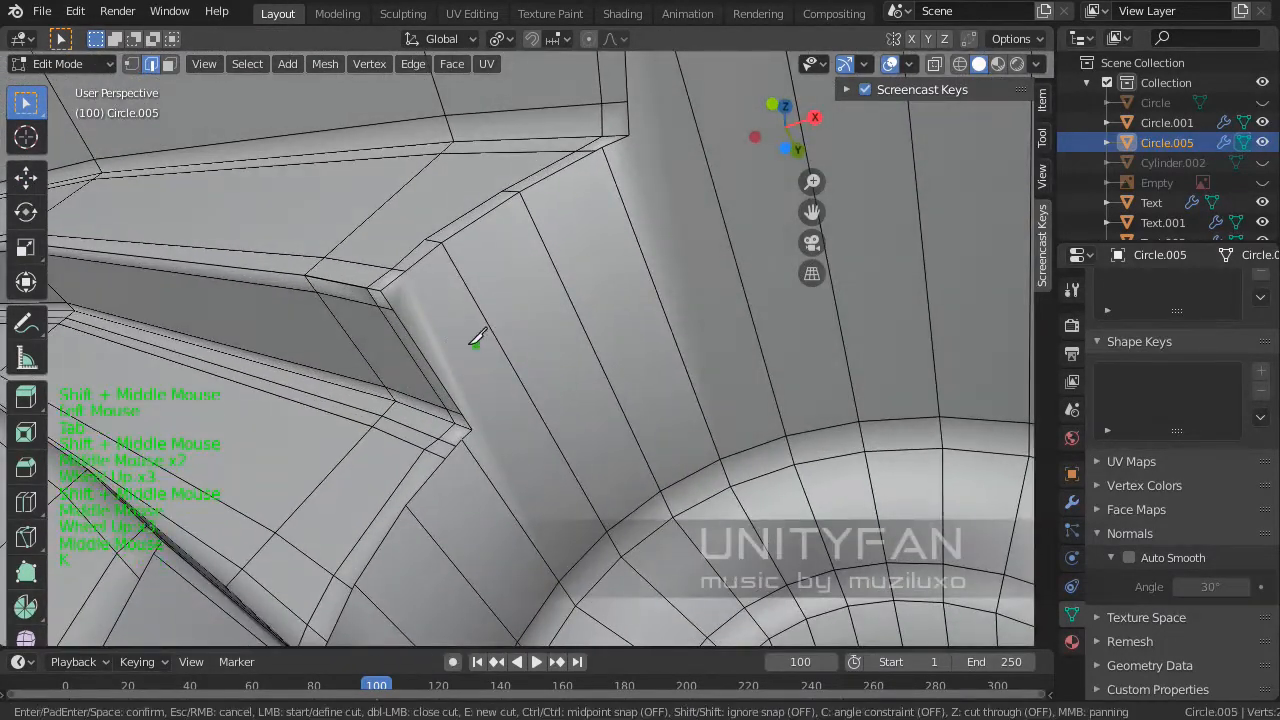
pyautogui.click(451, 266)
pyautogui.click(531, 212)
pyautogui.keyDown('shift'); pyautogui.moveTo(531, 212); pyautogui.dragTo(454, 338, button='middle'); pyautogui.keyUp('shift')
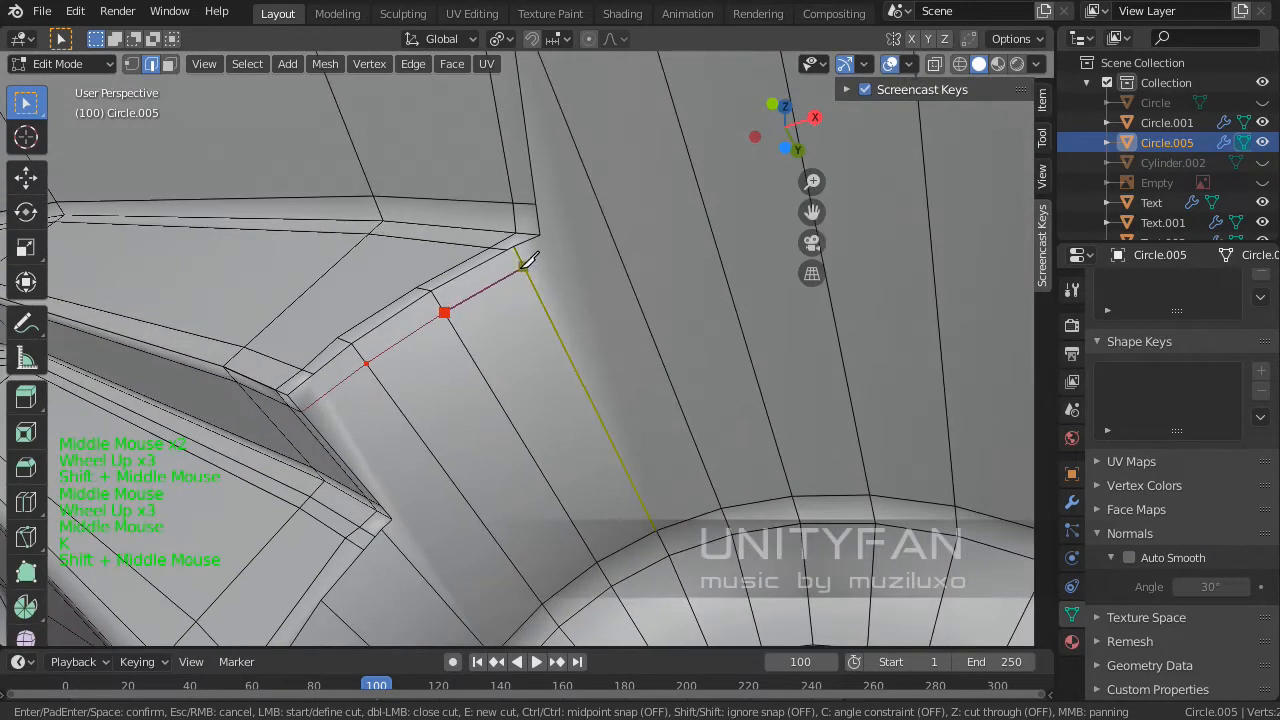
pyautogui.click(523, 266)
pyautogui.click(566, 249)
pyautogui.keyDown('shift'); pyautogui.moveTo(566, 249); pyautogui.dragTo(541, 408, button='middle'); pyautogui.keyUp('shift')
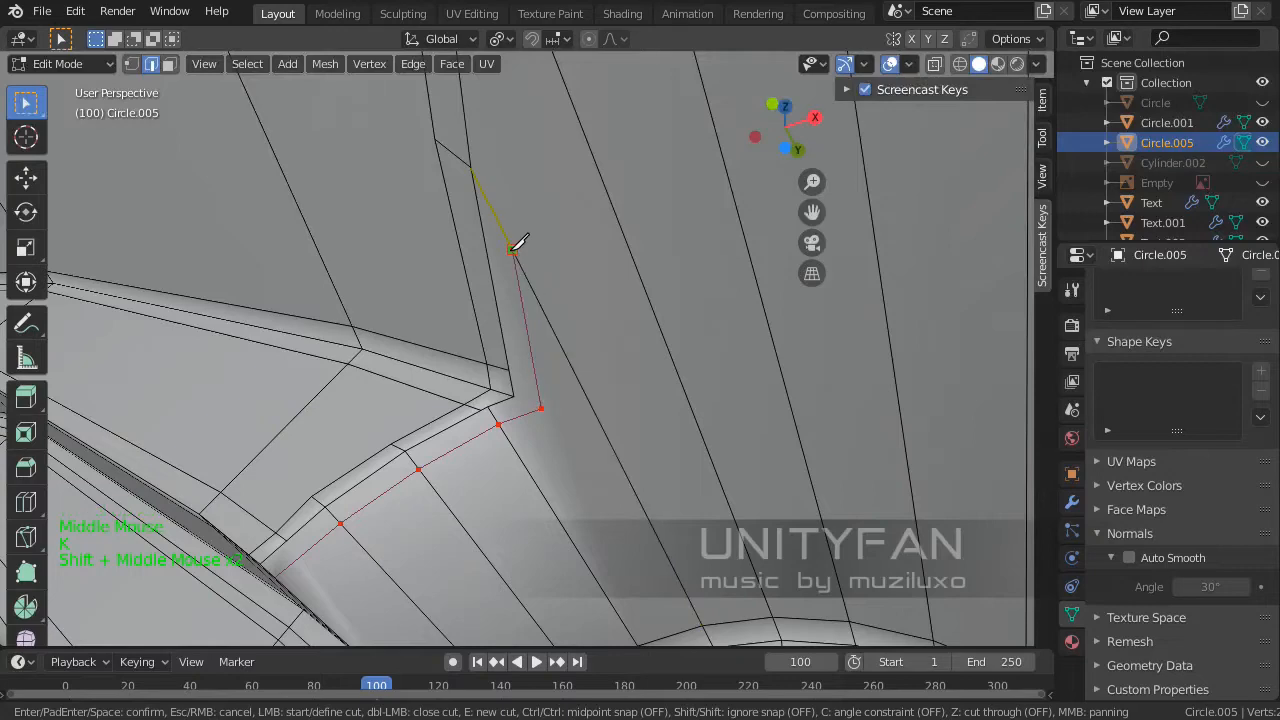
pyautogui.keyDown('shift'); pyautogui.moveTo(534, 306); pyautogui.dragTo(451, 400, button='middle'); pyautogui.keyUp('shift')
# - Connect the strip's corner vertex to the matching corner vertex of the inner wall's supporting edge
pyautogui.scroll(1, 550, 322)
pyautogui.click(131, 64)
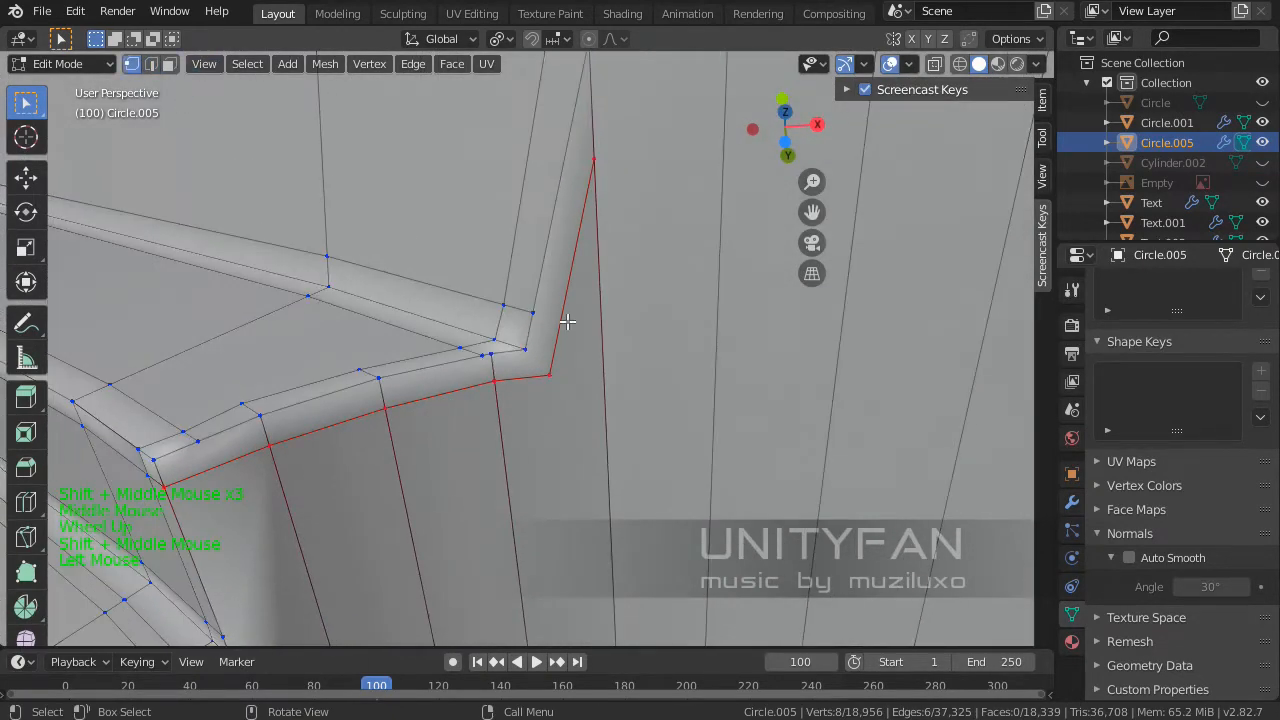
pyautogui.click(528, 350)
pyautogui.keyDown('shift'); pyautogui.click(566, 392); pyautogui.keyUp('shift')
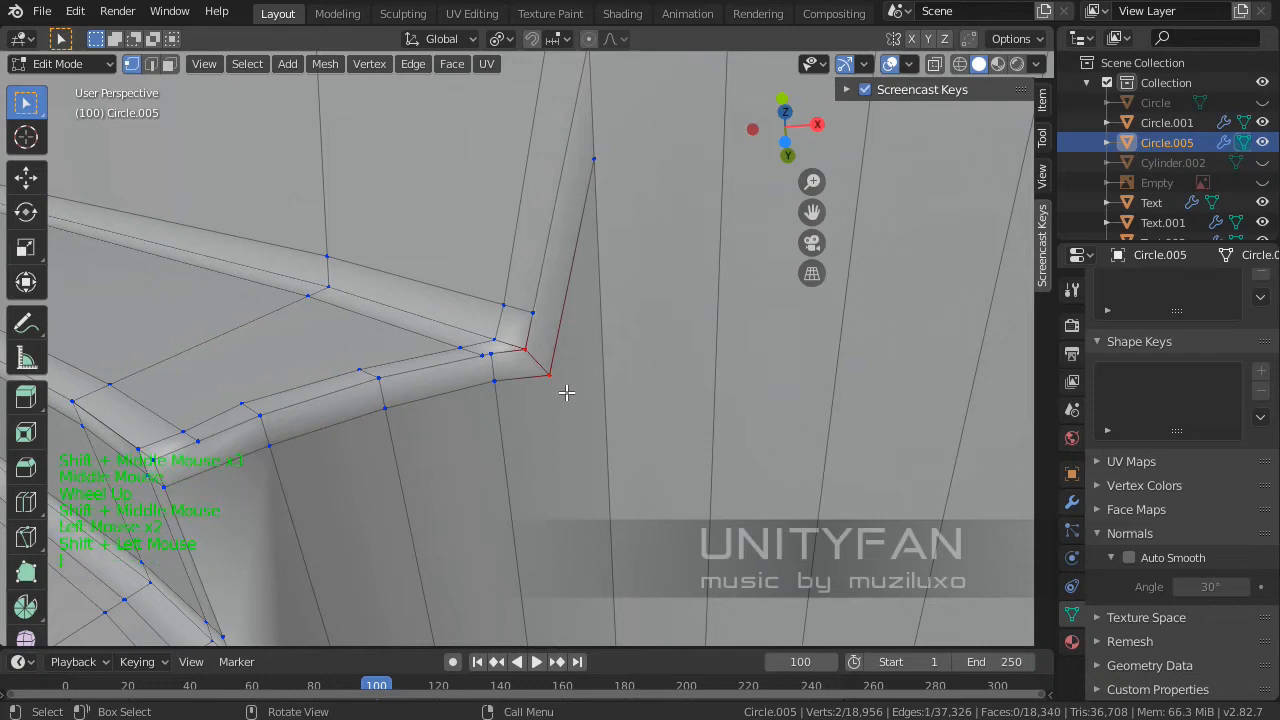
# - Merge the two close vertices beside the strip's corner into one, using the At Last option
pyautogui.click(490, 355)
pyautogui.keyDown('shift'); pyautogui.click(481, 358); pyautogui.keyUp('shift')
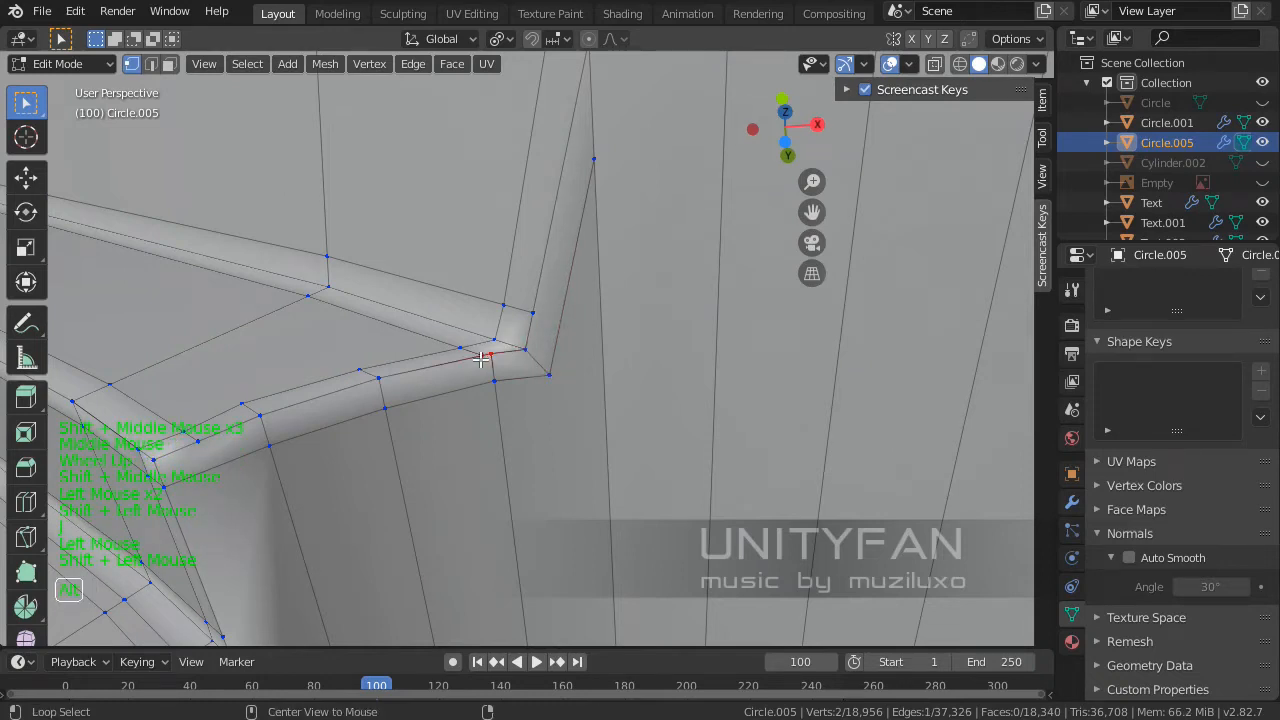
pyautogui.hotkey('alt', 'm')
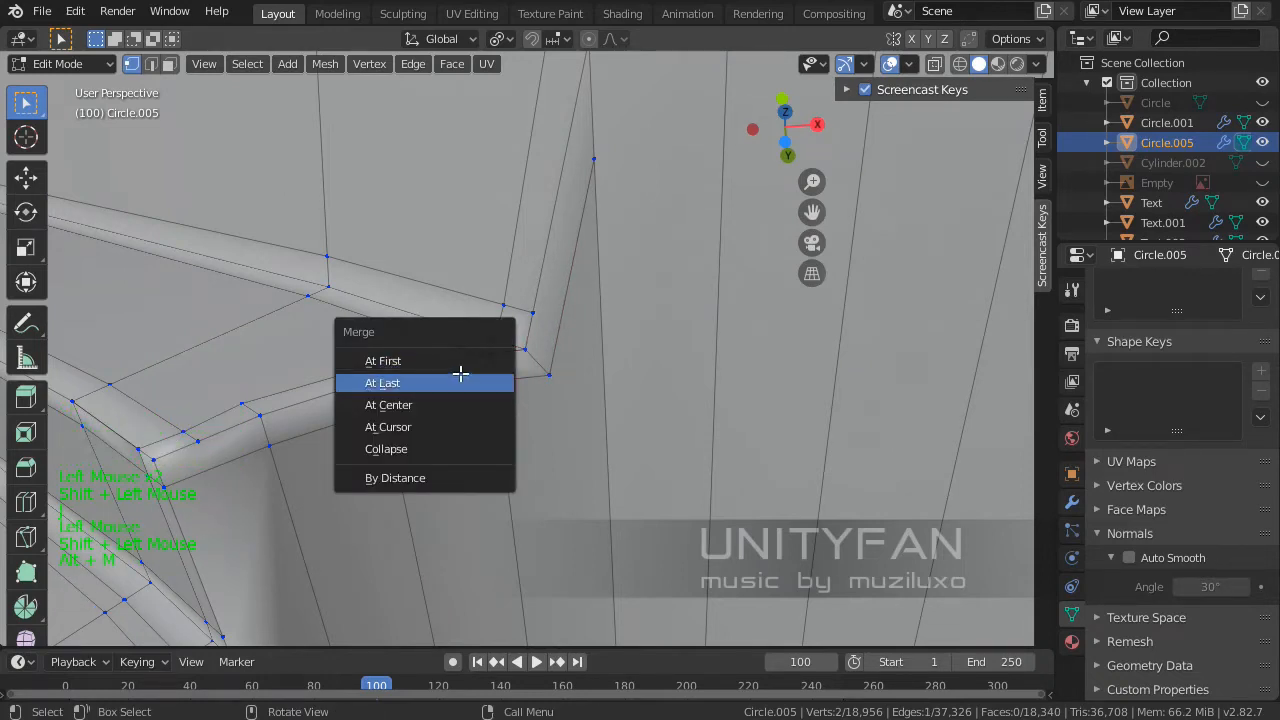
pyautogui.click(460, 376)
# - Knife-cut a supporting edge across the inner wall from the strip's corner around the tip of the arch, parallel to its border
pyautogui.scroll(-1, 586, 317)
pyautogui.keyDown('shift'); pyautogui.moveTo(586, 317); pyautogui.dragTo(424, 432, button='middle'); pyautogui.keyUp('shift')
pyautogui.scroll(-2, 424, 432)
pyautogui.scroll(-1, 424, 432)
pyautogui.keyDown('shift'); pyautogui.moveTo(469, 386); pyautogui.dragTo(466, 417, button='middle'); pyautogui.keyUp('shift')
pyautogui.moveTo(466, 417); pyautogui.dragTo(466, 423, button='middle')
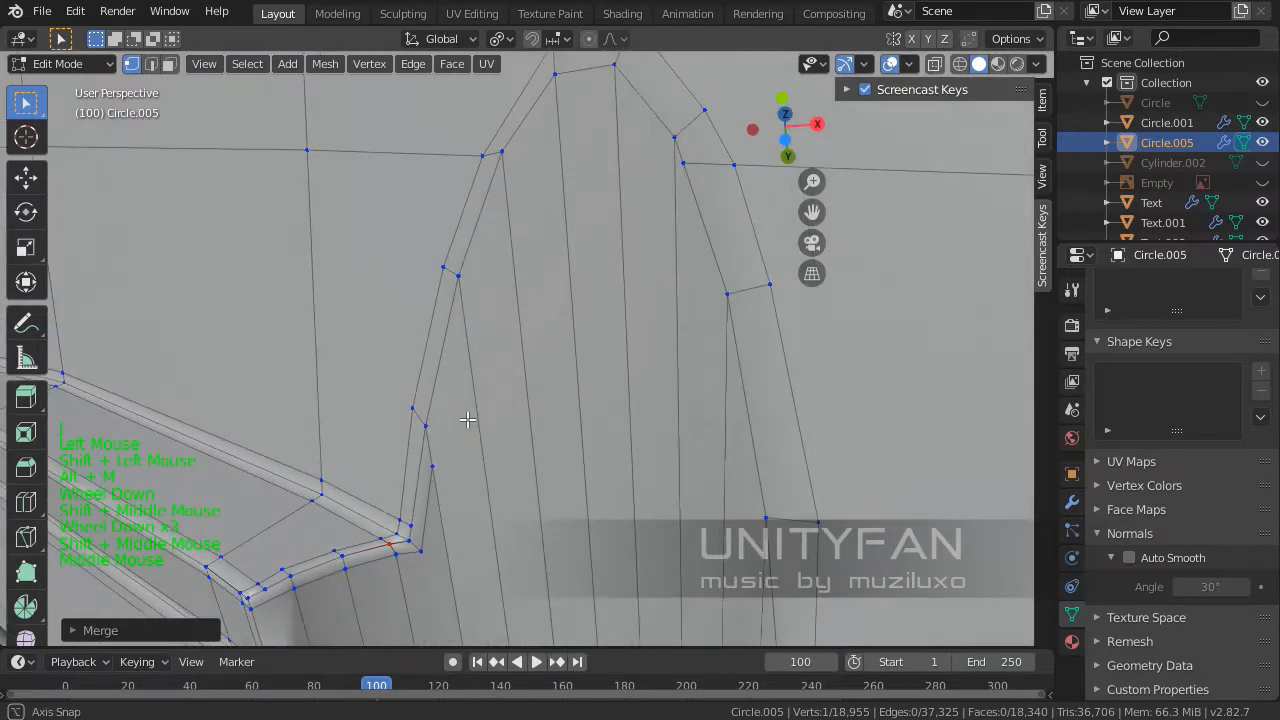
pyautogui.press('k')
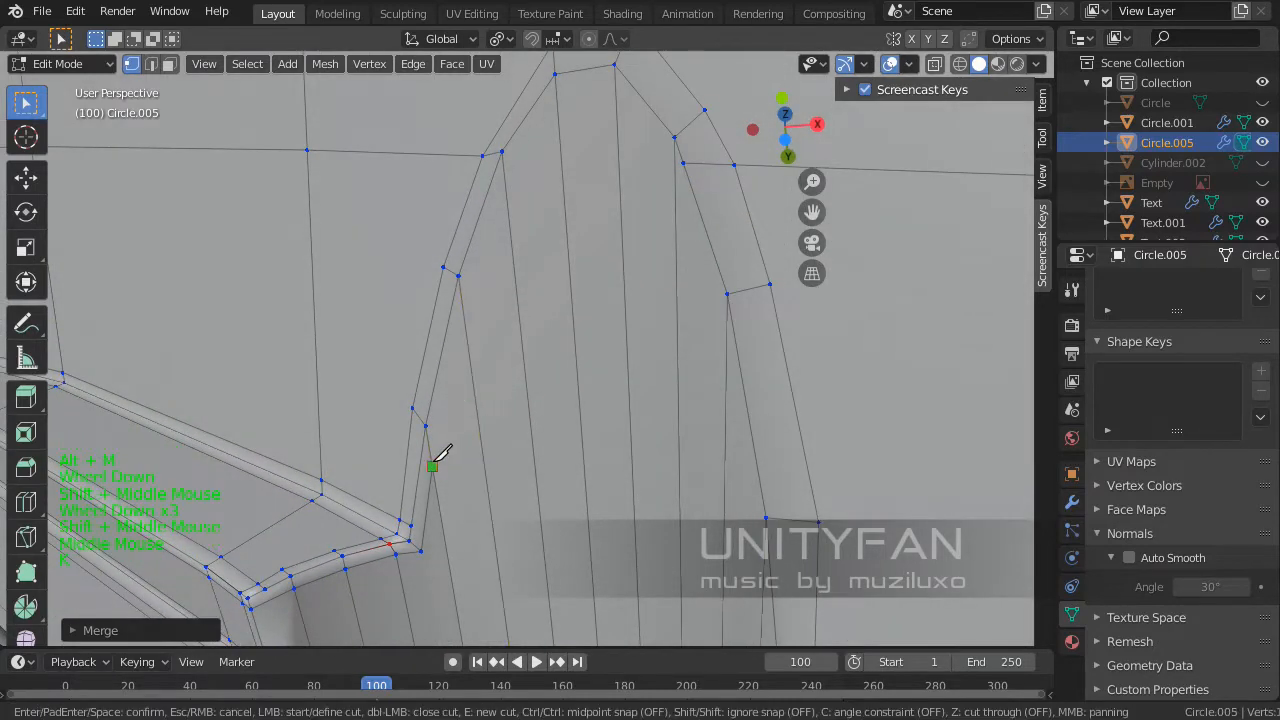
pyautogui.click(457, 350)
pyautogui.keyDown('shift'); pyautogui.moveTo(466, 323); pyautogui.dragTo(491, 284, button='middle'); pyautogui.keyUp('shift')
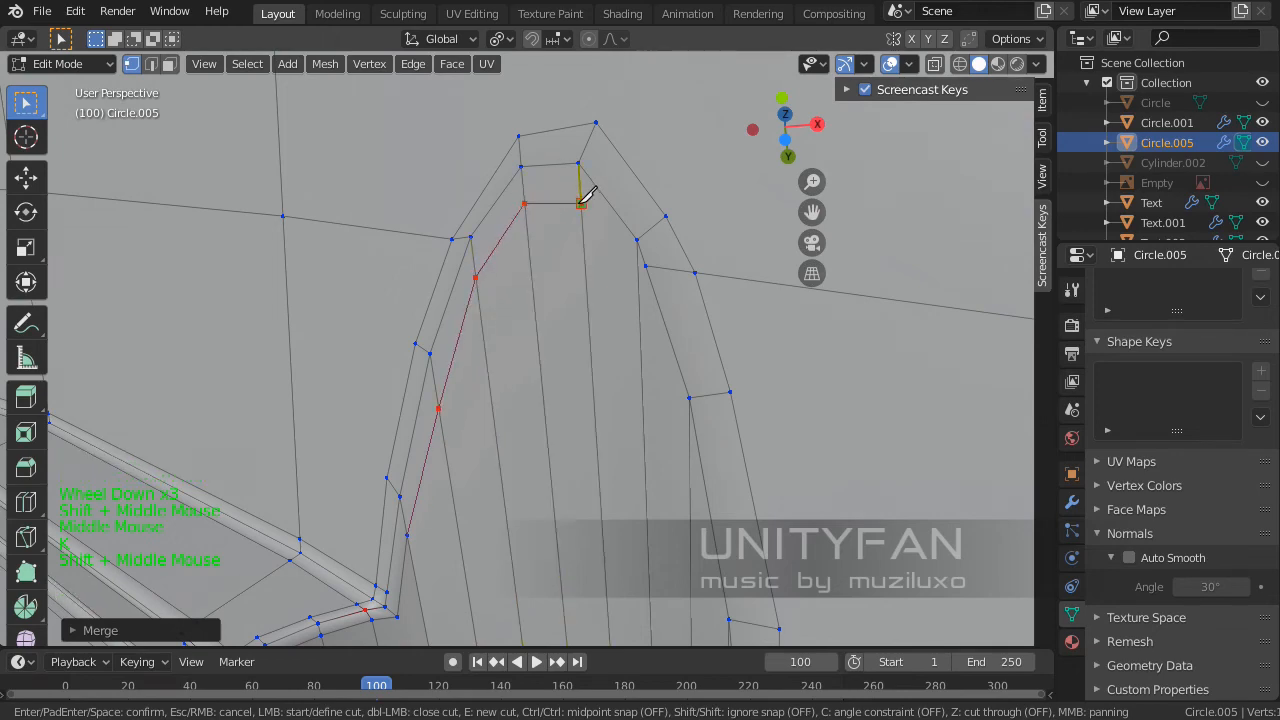
pyautogui.moveTo(586, 256); pyautogui.dragTo(700, 295, button='middle')
pyautogui.keyDown('shift'); pyautogui.moveTo(680, 303); pyautogui.dragTo(627, 170, button='middle'); pyautogui.keyUp('shift')
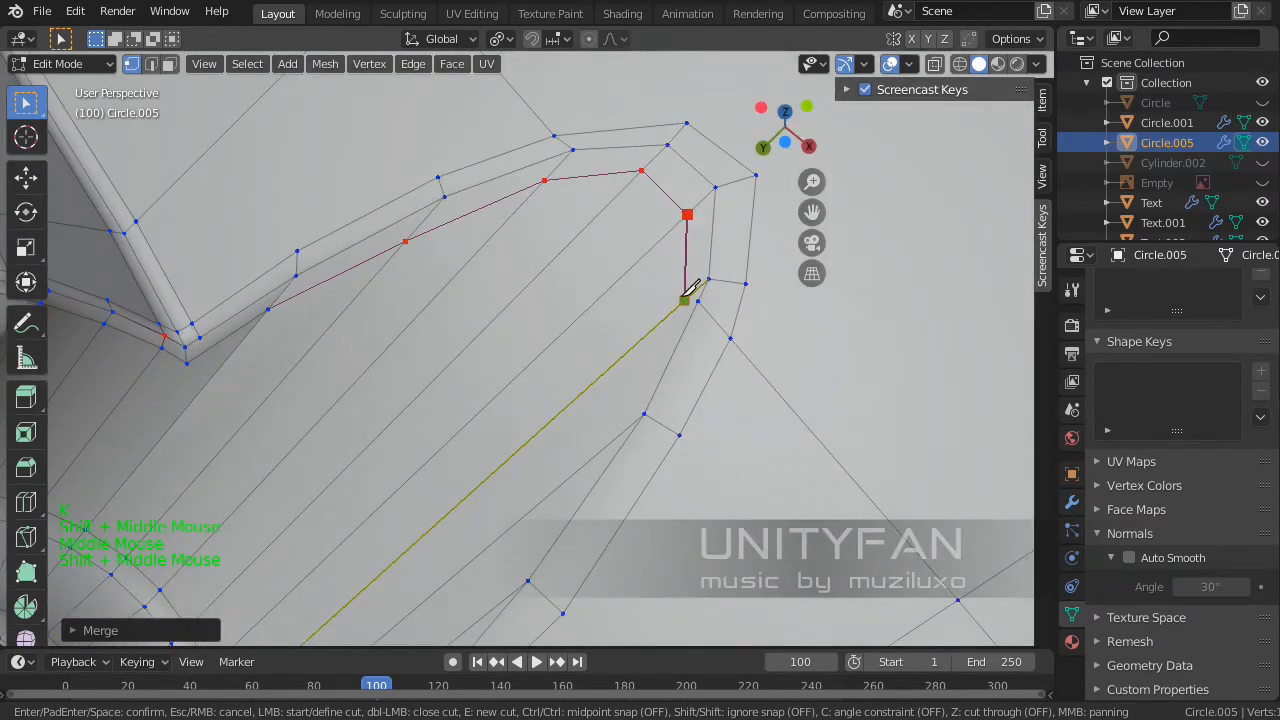
pyautogui.click(682, 300)
pyautogui.press('Return')
# - Continue the supporting edge with a knife cut down the arch's other side and around the corner beside the adjoining recess
pyautogui.scroll(-3, 670, 305)
pyautogui.moveTo(594, 340); pyautogui.dragTo(744, 316, button='middle')
pyautogui.scroll(2, 584, 282)
pyautogui.press('k')
pyautogui.press('Escape')
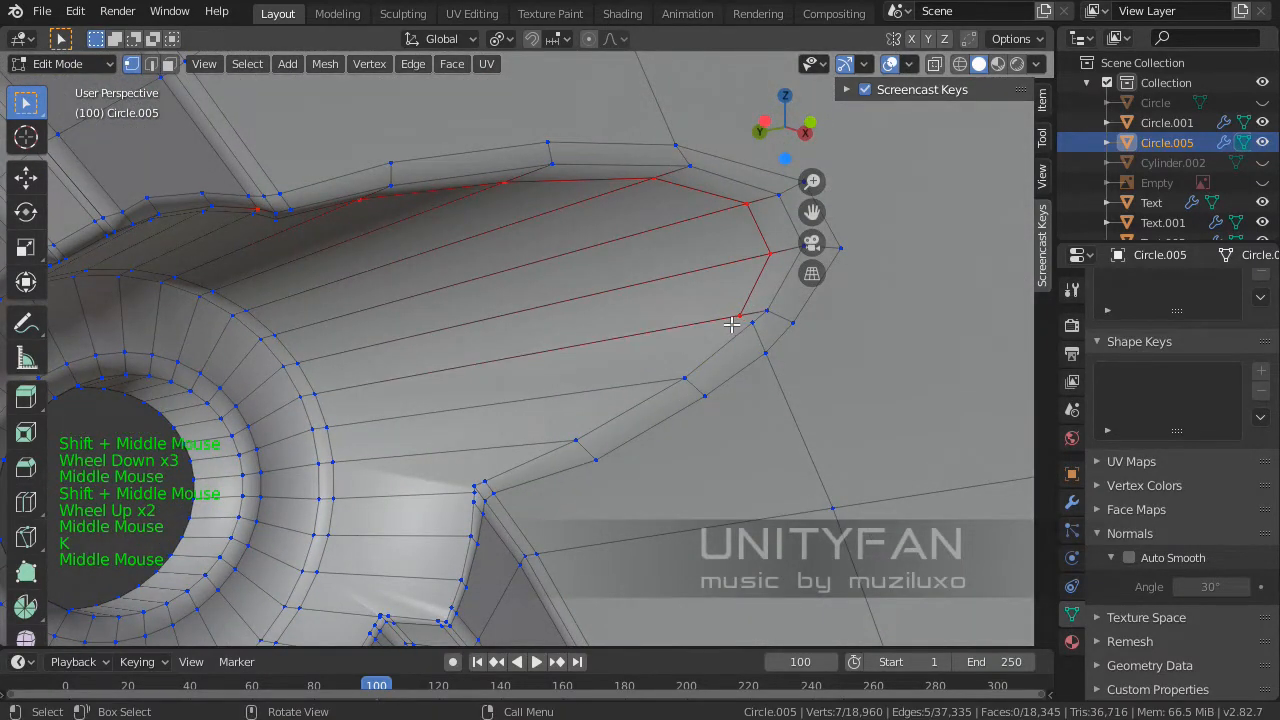
pyautogui.press('k')
pyautogui.keyDown('shift'); pyautogui.moveTo(697, 340); pyautogui.dragTo(777, 323, button='middle'); pyautogui.keyUp('shift')
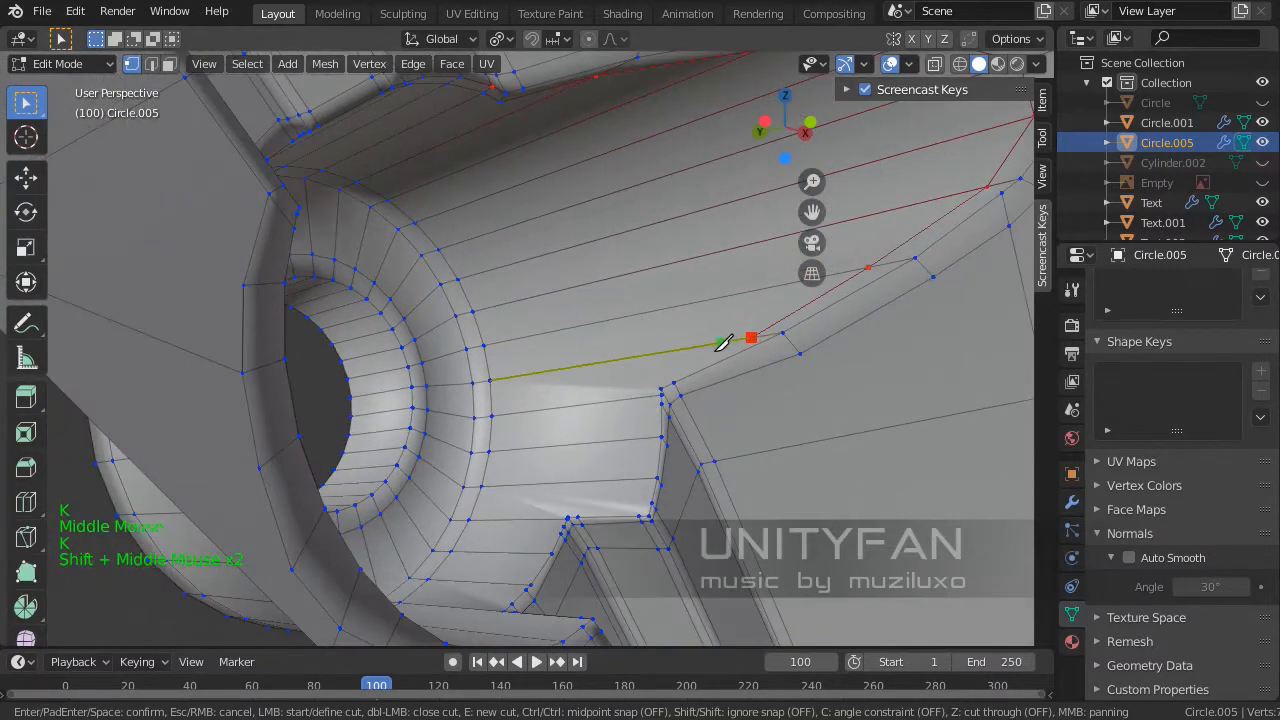
pyautogui.scroll(3, 725, 340)
pyautogui.keyDown('shift'); pyautogui.moveTo(700, 386); pyautogui.dragTo(714, 394, button='middle'); pyautogui.keyUp('shift')
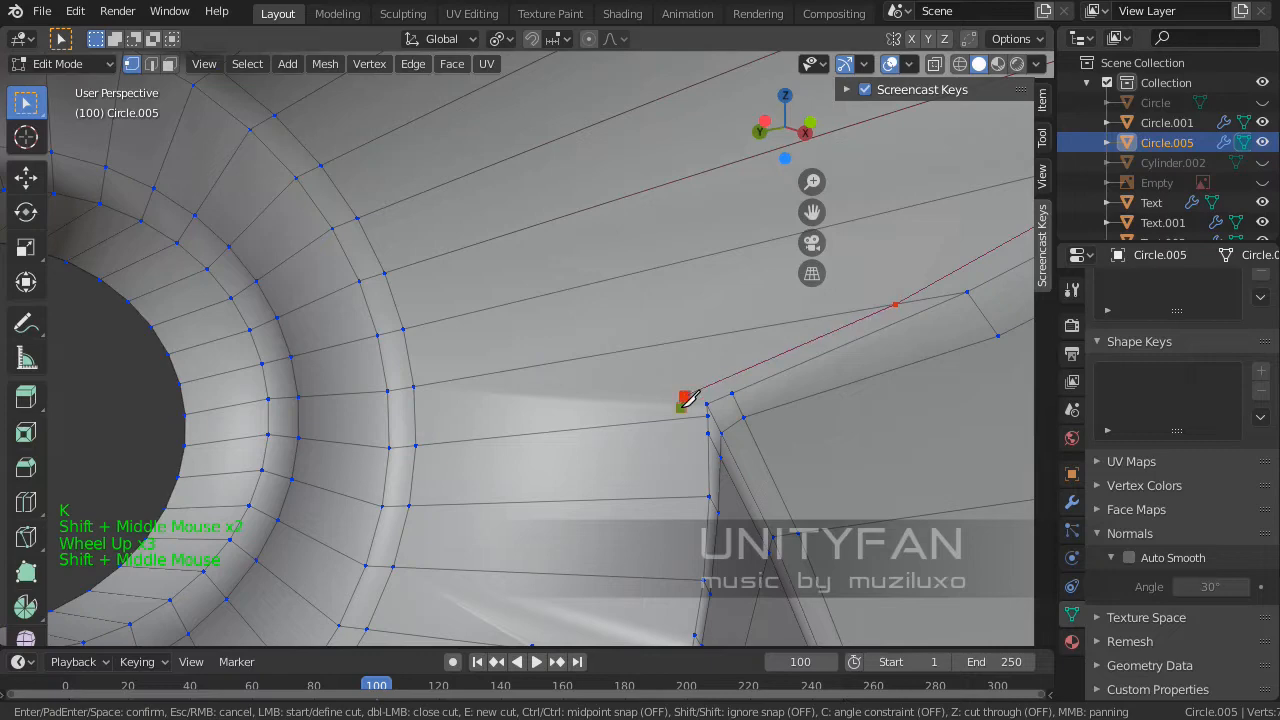
pyautogui.press('Return')
# - Connect the border's corner vertex to the matching corner vertex of the new supporting edge
pyautogui.keyDown('shift'); pyautogui.moveTo(716, 408); pyautogui.dragTo(617, 374, button='middle'); pyautogui.keyUp('shift')
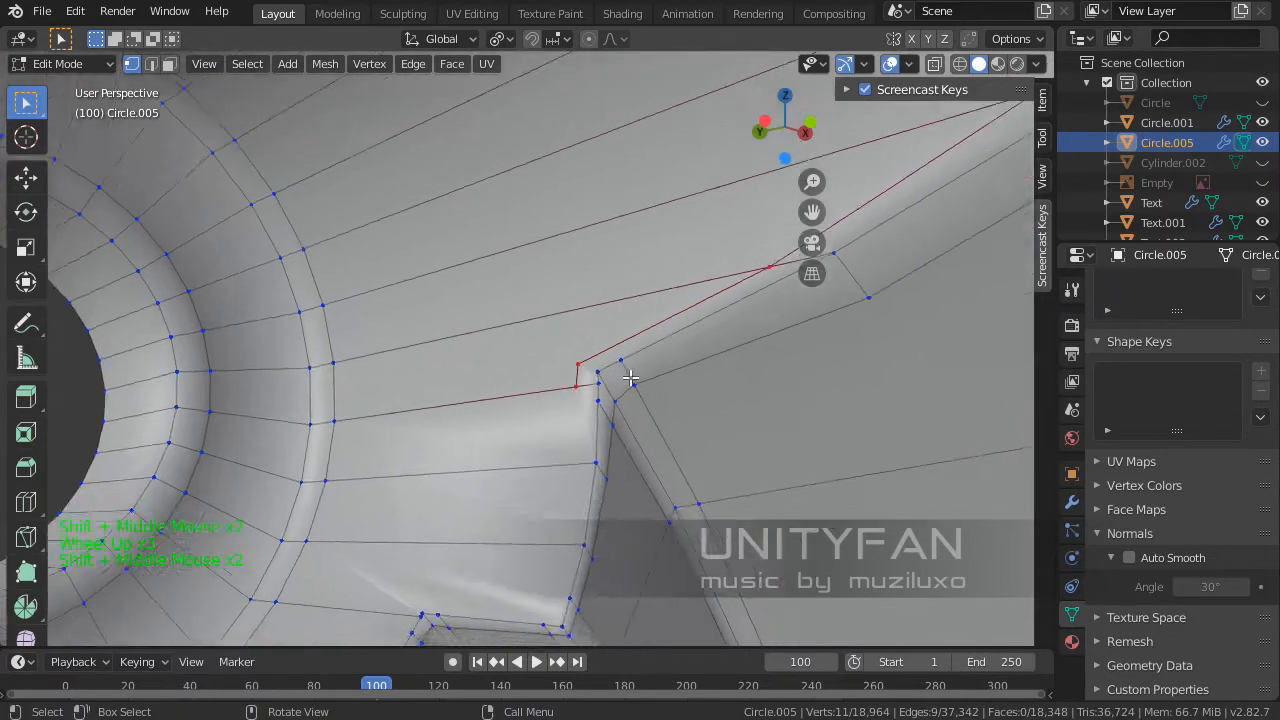
pyautogui.scroll(2, 617, 374)
pyautogui.click(634, 382)
pyautogui.keyDown('shift'); pyautogui.click(609, 371); pyautogui.keyUp('shift')
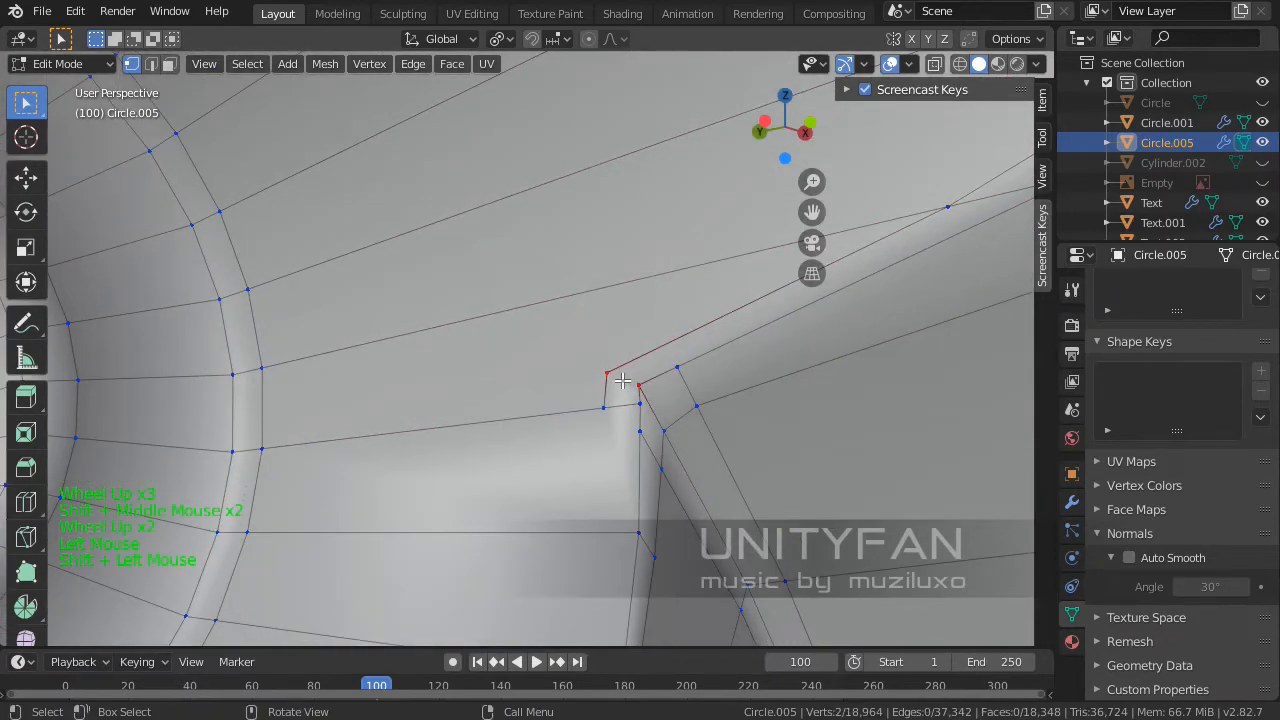
pyautogui.press('j')
# - Knife-cut the supporting edge onward along the curved recess border to the recess's lower edge
pyautogui.keyDown('shift'); pyautogui.moveTo(622, 381); pyautogui.dragTo(616, 268, button='middle'); pyautogui.keyUp('shift')
pyautogui.press('k')
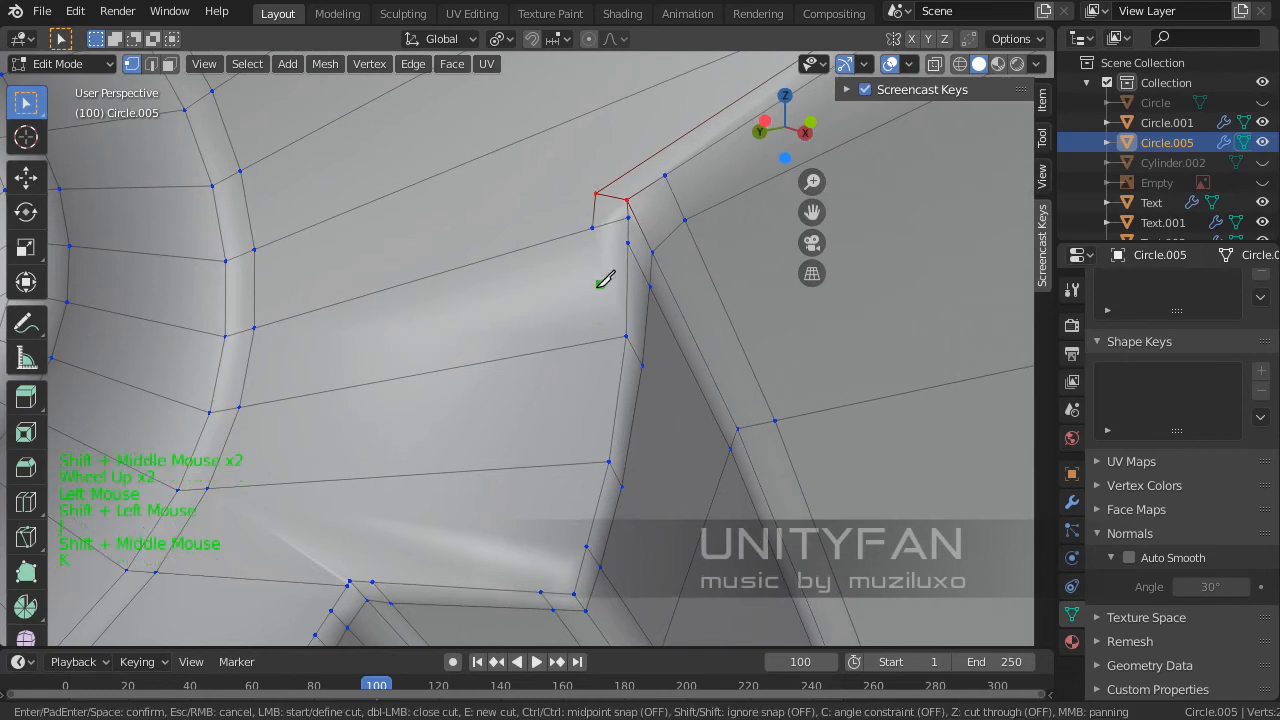
pyautogui.click(593, 228)
pyautogui.click(600, 340)
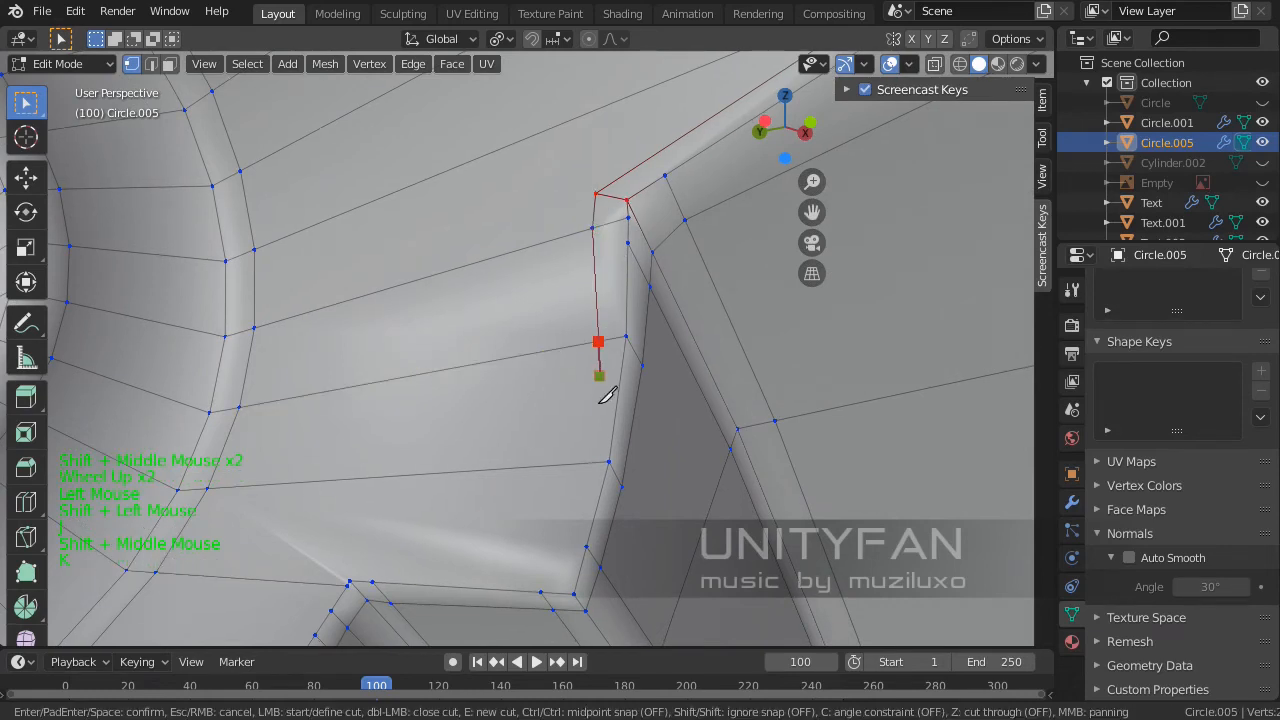
pyautogui.click(573, 463)
pyautogui.click(535, 587)
pyautogui.press('Return')
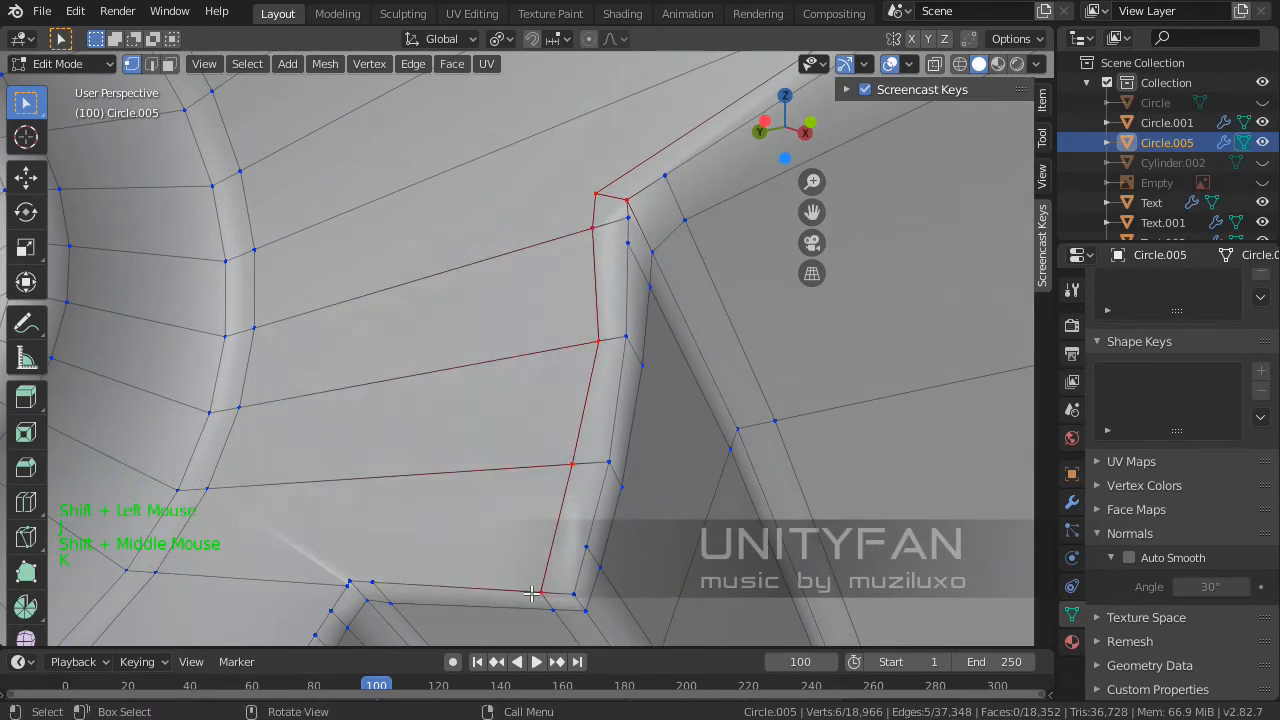
# - Knife-cut a supporting edge along the recess's short step, around its inner corner and onto the next curved border
pyautogui.scroll(-3, 556, 455)
pyautogui.moveTo(556, 455); pyautogui.dragTo(576, 485, button='middle')
pyautogui.keyDown('shift'); pyautogui.moveTo(576, 485); pyautogui.dragTo(620, 431, button='middle'); pyautogui.keyUp('shift')
pyautogui.scroll(2, 591, 389)
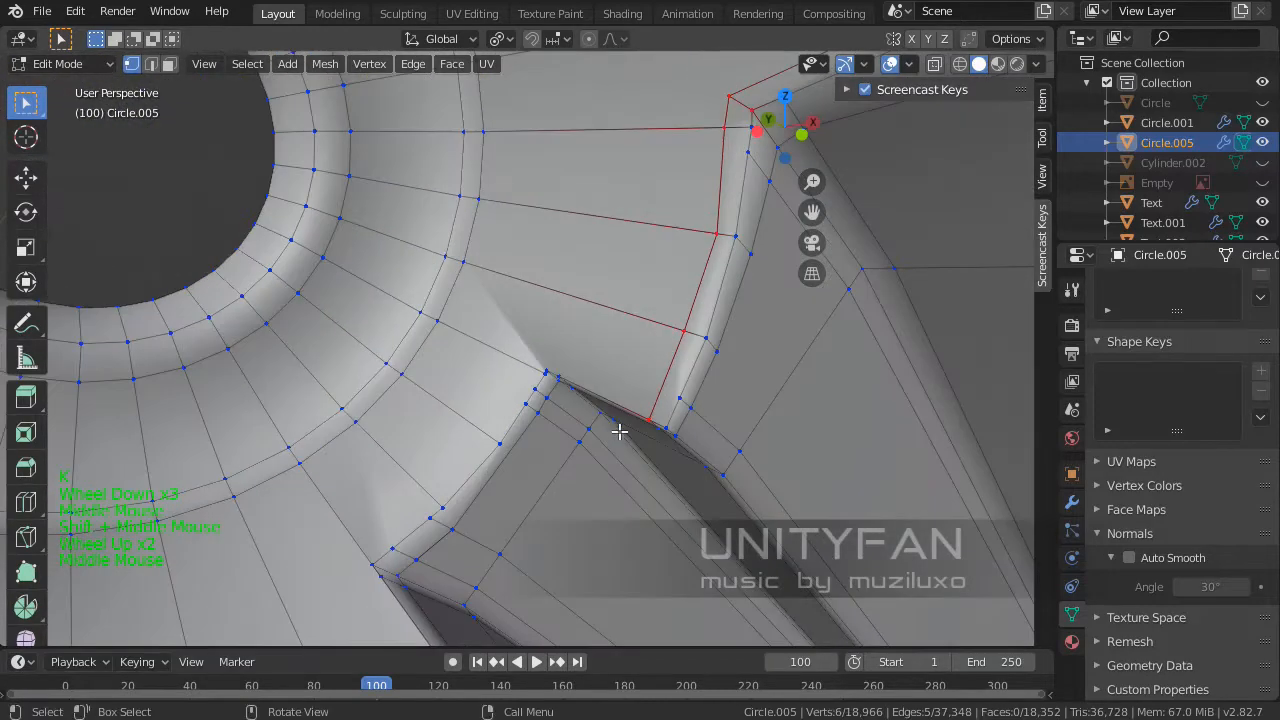
pyautogui.scroll(1, 625, 430)
pyautogui.press('k')
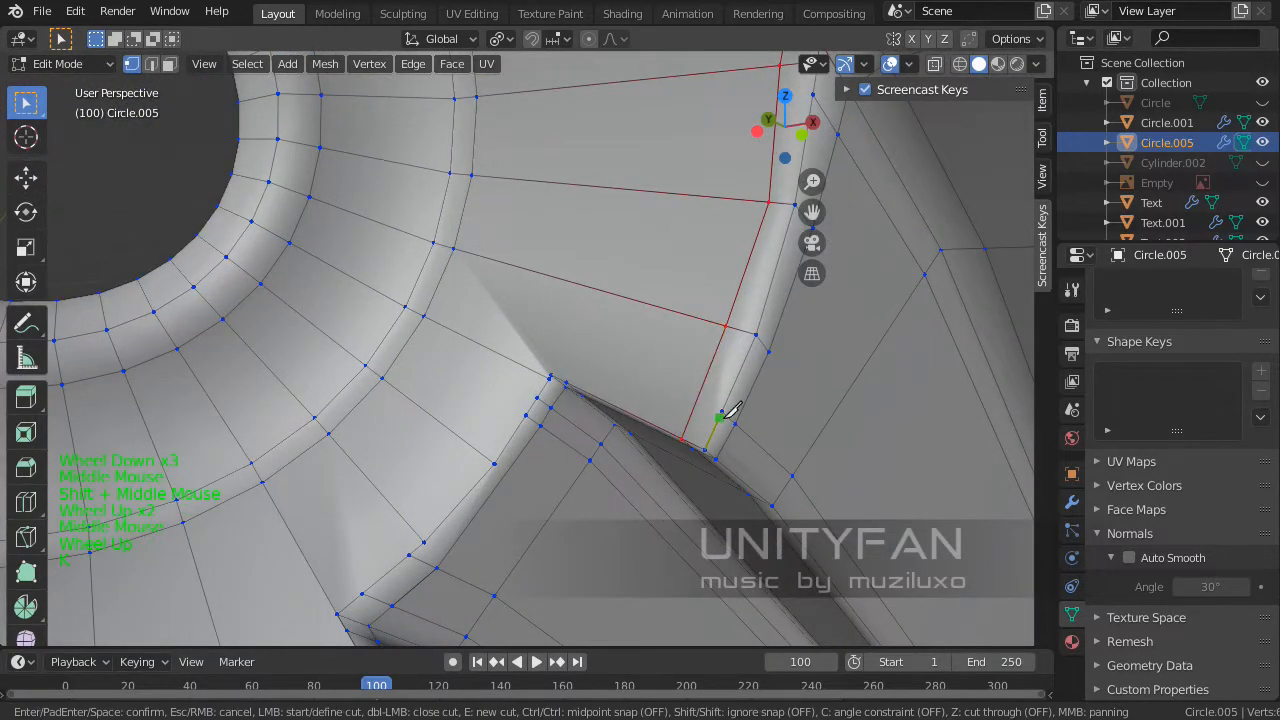
pyautogui.click(687, 410)
pyautogui.moveTo(651, 400); pyautogui.dragTo(611, 349, button='middle')
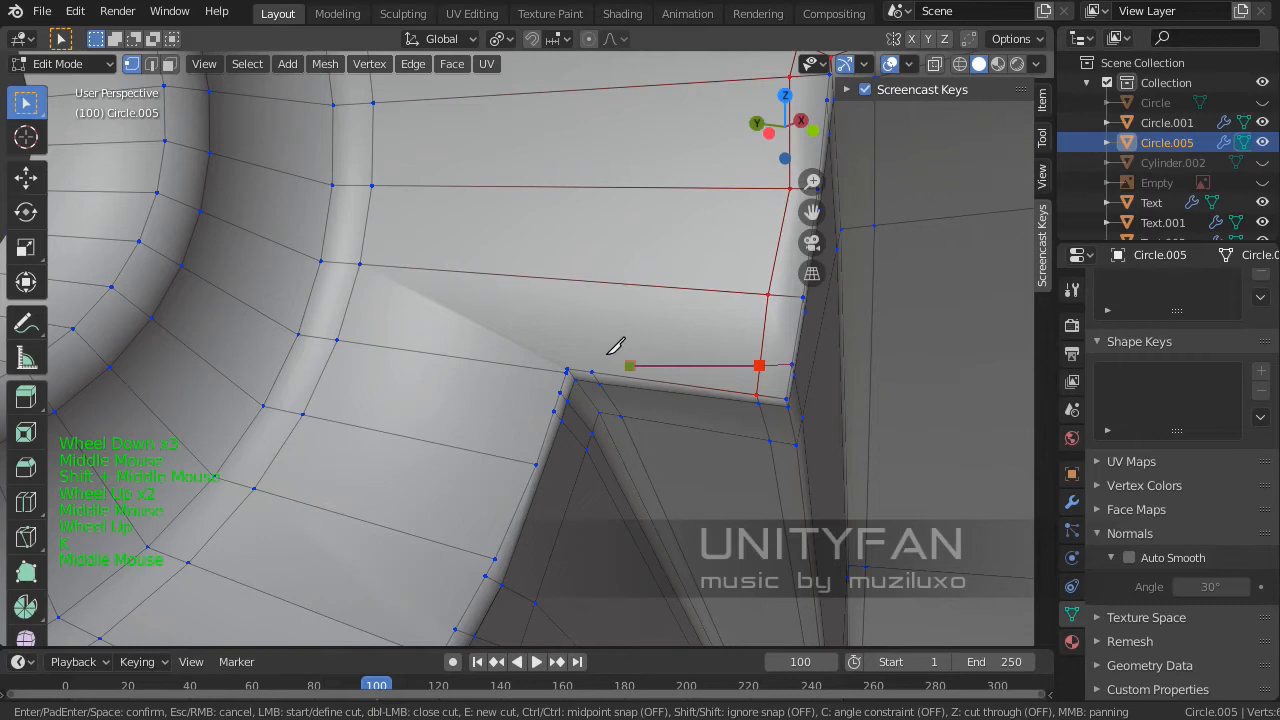
pyautogui.click(547, 346)
pyautogui.click(539, 370)
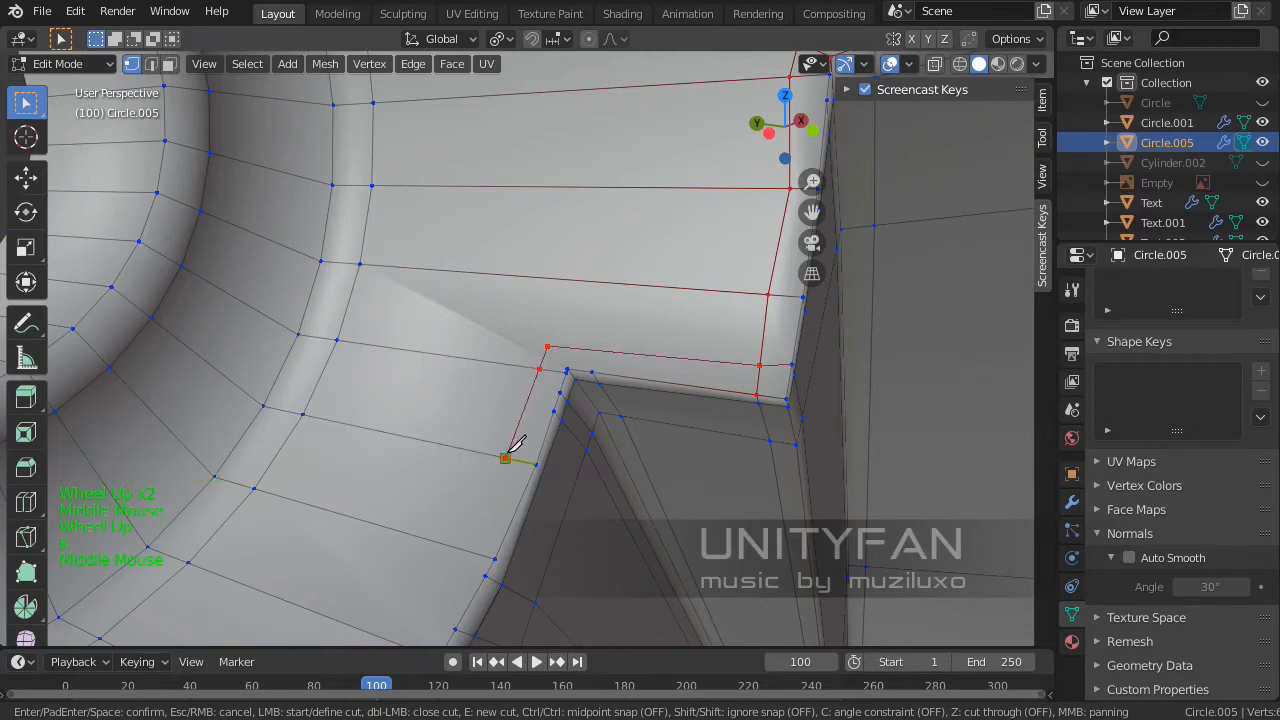
pyautogui.press('space')
# - Extend the supporting edge along the curved border, around its far corner and across to the outer end of the next step
pyautogui.moveTo(505, 453); pyautogui.dragTo(446, 500, button='middle')
pyautogui.keyDown('shift'); pyautogui.moveTo(446, 500); pyautogui.dragTo(560, 340, button='middle'); pyautogui.keyUp('shift')
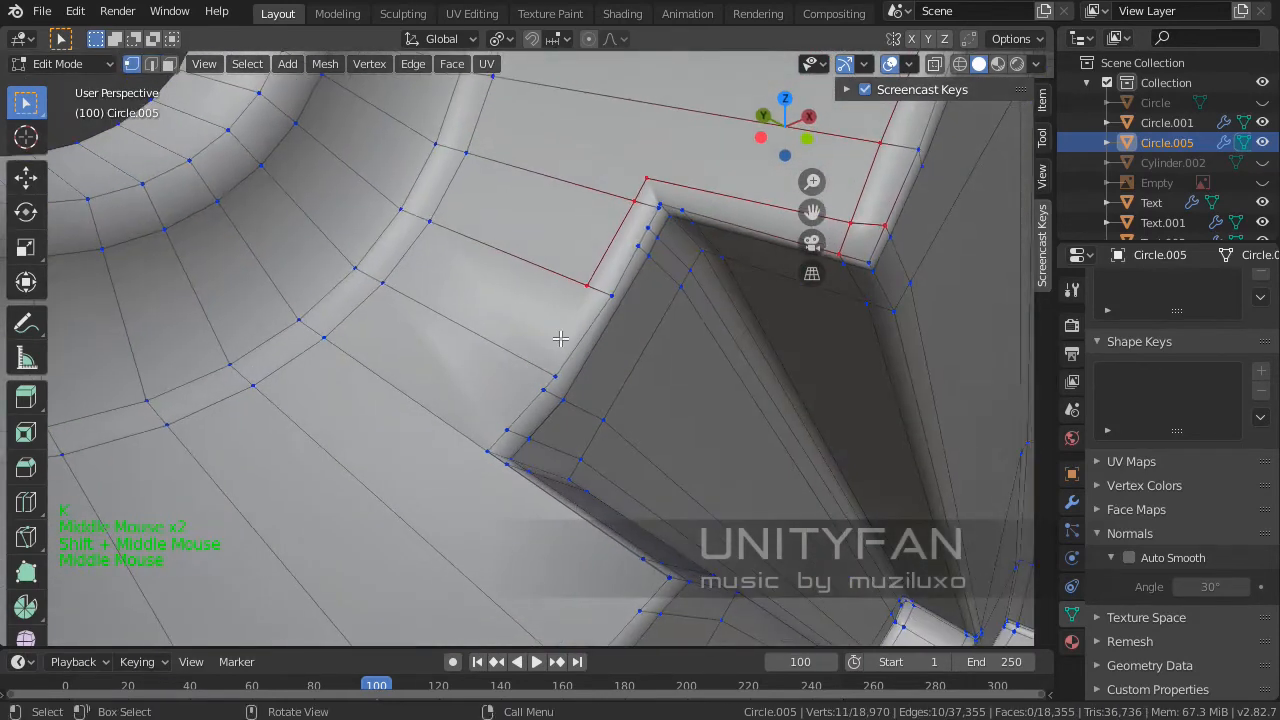
pyautogui.press('k')
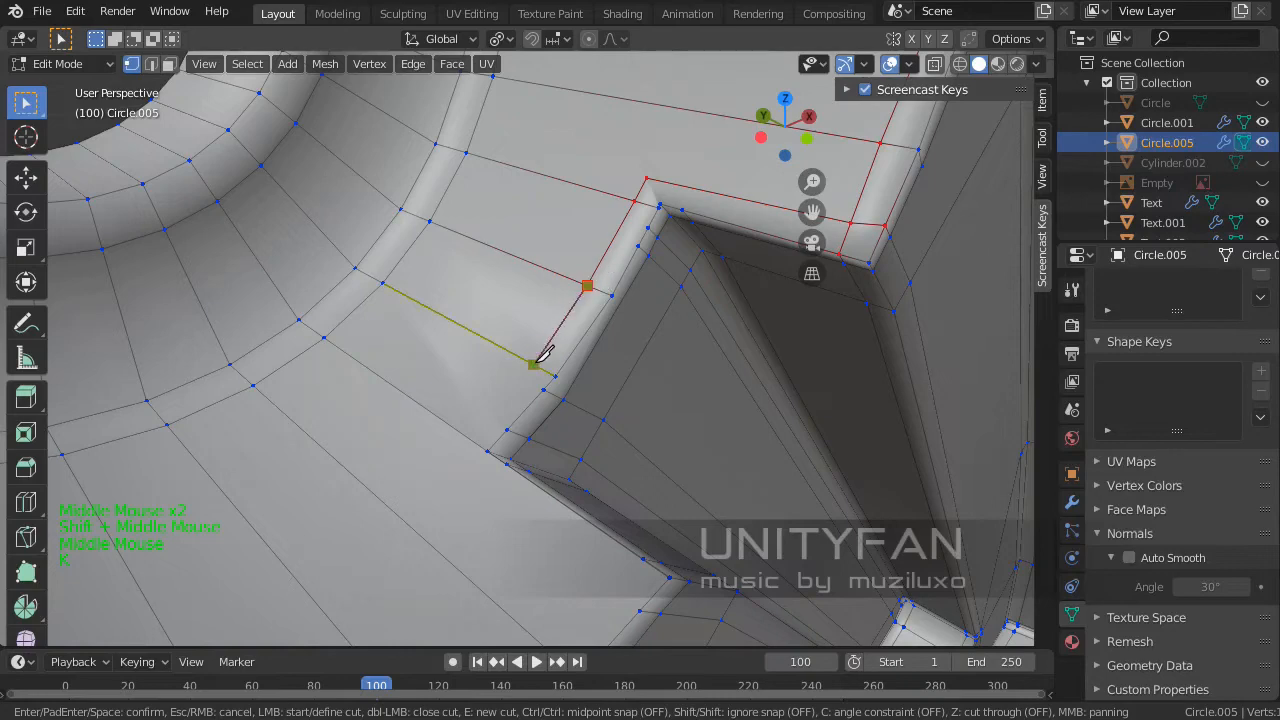
pyautogui.keyDown('shift'); pyautogui.moveTo(467, 436); pyautogui.dragTo(521, 362, button='middle'); pyautogui.keyUp('shift')
pyautogui.click(521, 362)
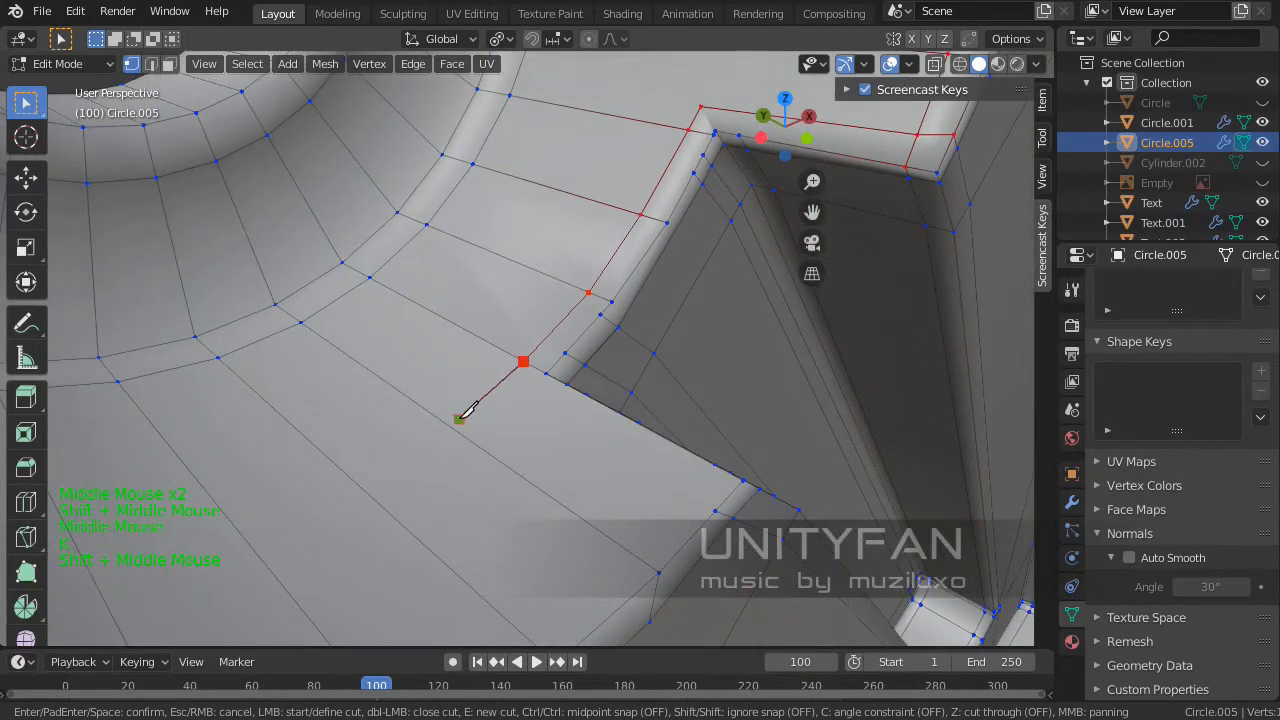
pyautogui.click(499, 386)
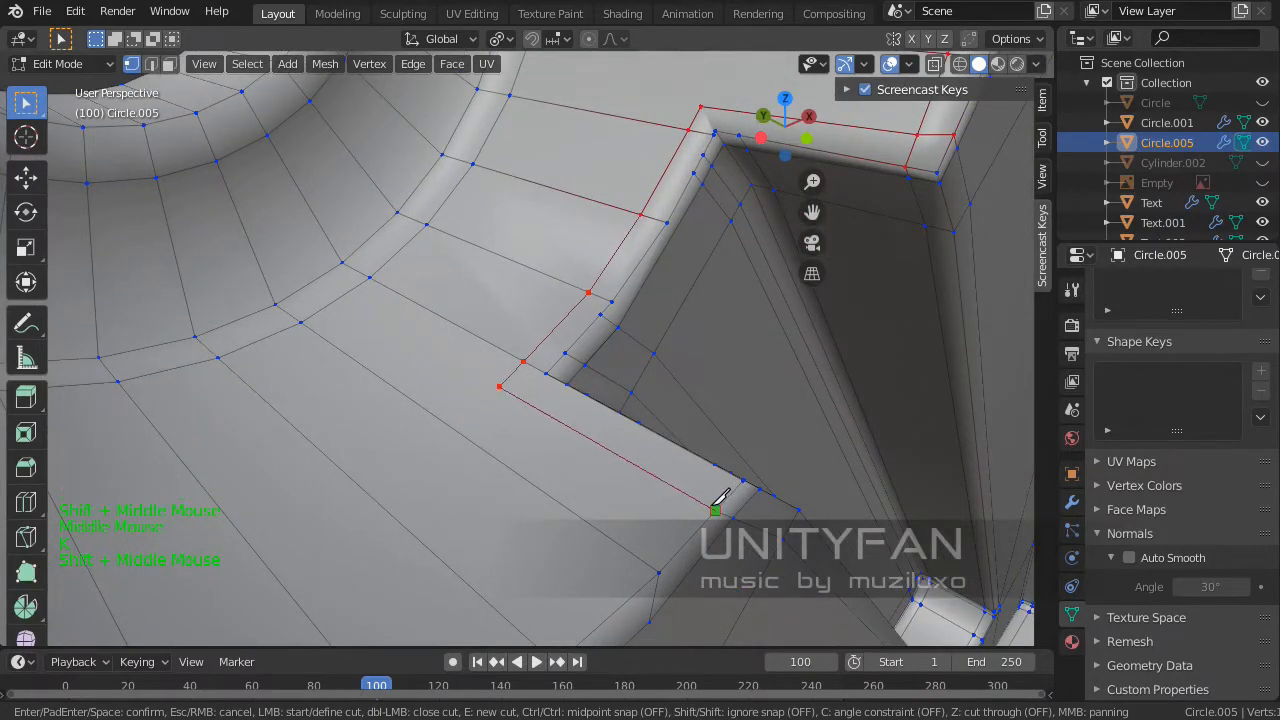
pyautogui.press('Return')
# - Knife-cut a supporting edge from the step's outer corner vertex along the curved outer border of the adjoining wall
pyautogui.moveTo(714, 506); pyautogui.dragTo(609, 540, button='middle')
pyautogui.keyDown('shift'); pyautogui.moveTo(500, 500); pyautogui.dragTo(660, 410, button='middle'); pyautogui.keyUp('shift')
pyautogui.moveTo(660, 410); pyautogui.dragTo(635, 430, button='middle')
pyautogui.press('k')
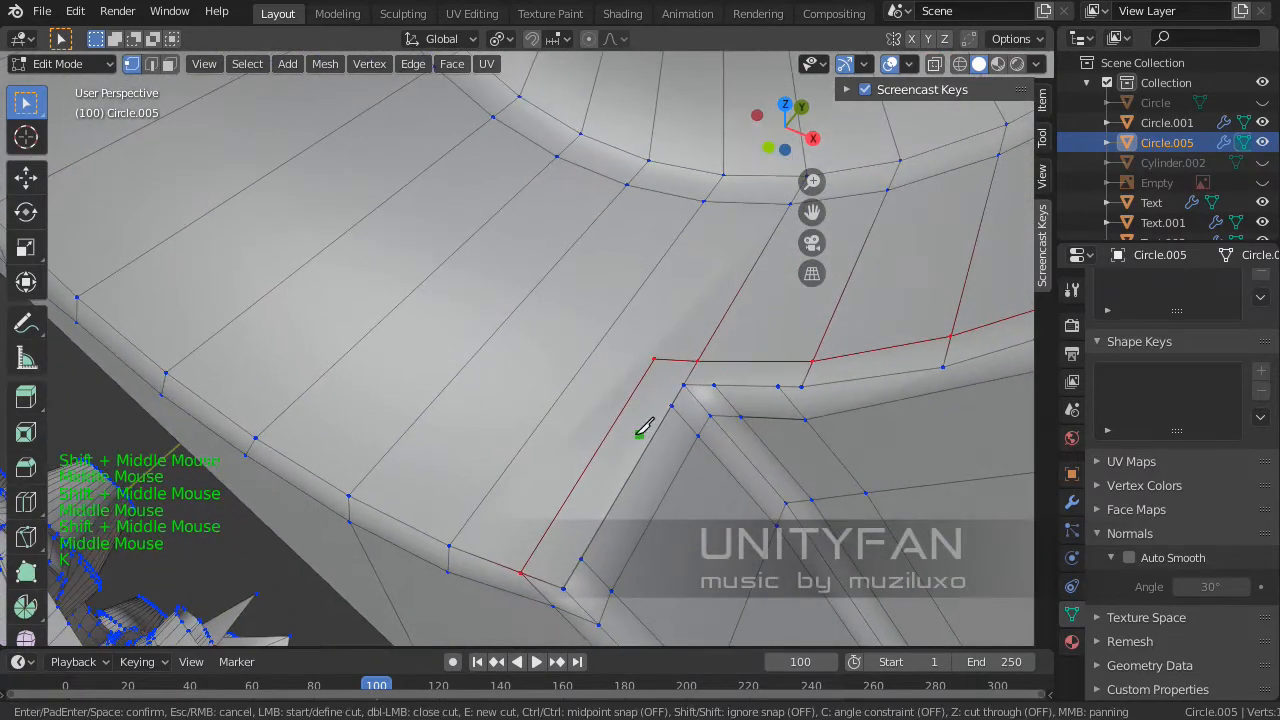
pyautogui.keyDown('shift'); pyautogui.moveTo(590, 476); pyautogui.dragTo(644, 470, button='middle'); pyautogui.keyUp('shift')
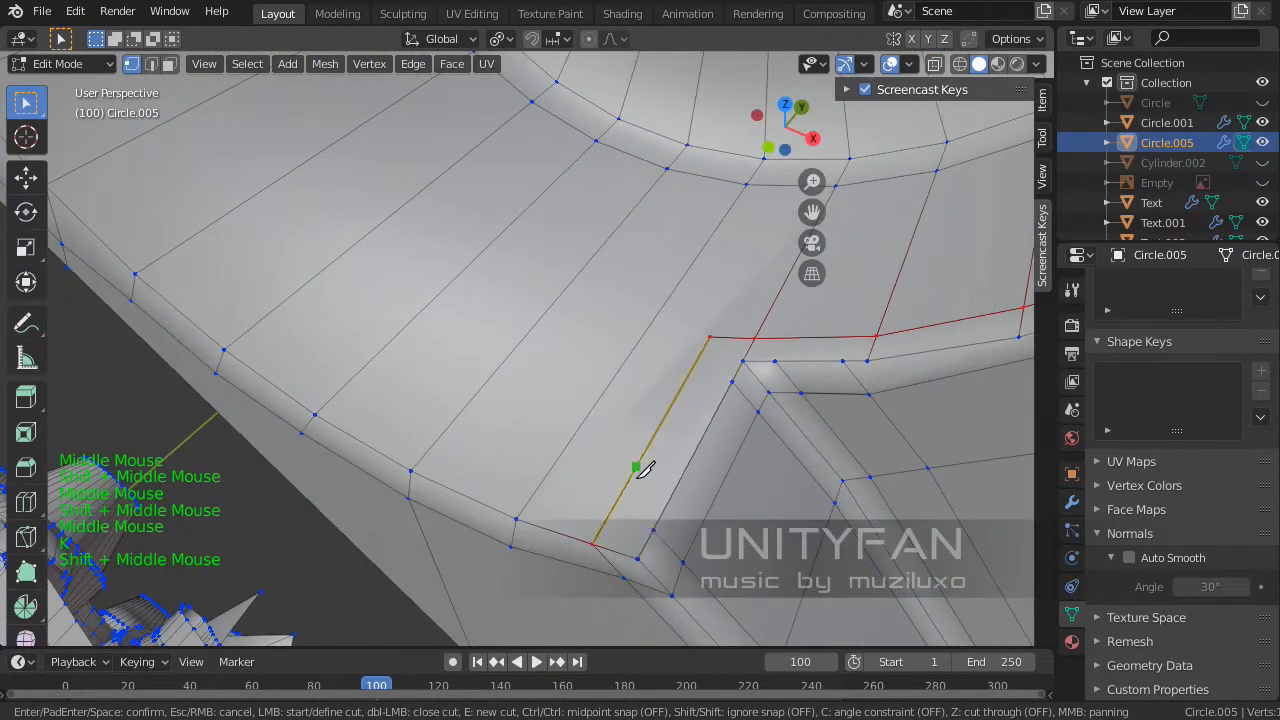
pyautogui.click(650, 537)
pyautogui.press('Return')
pyautogui.press('k')
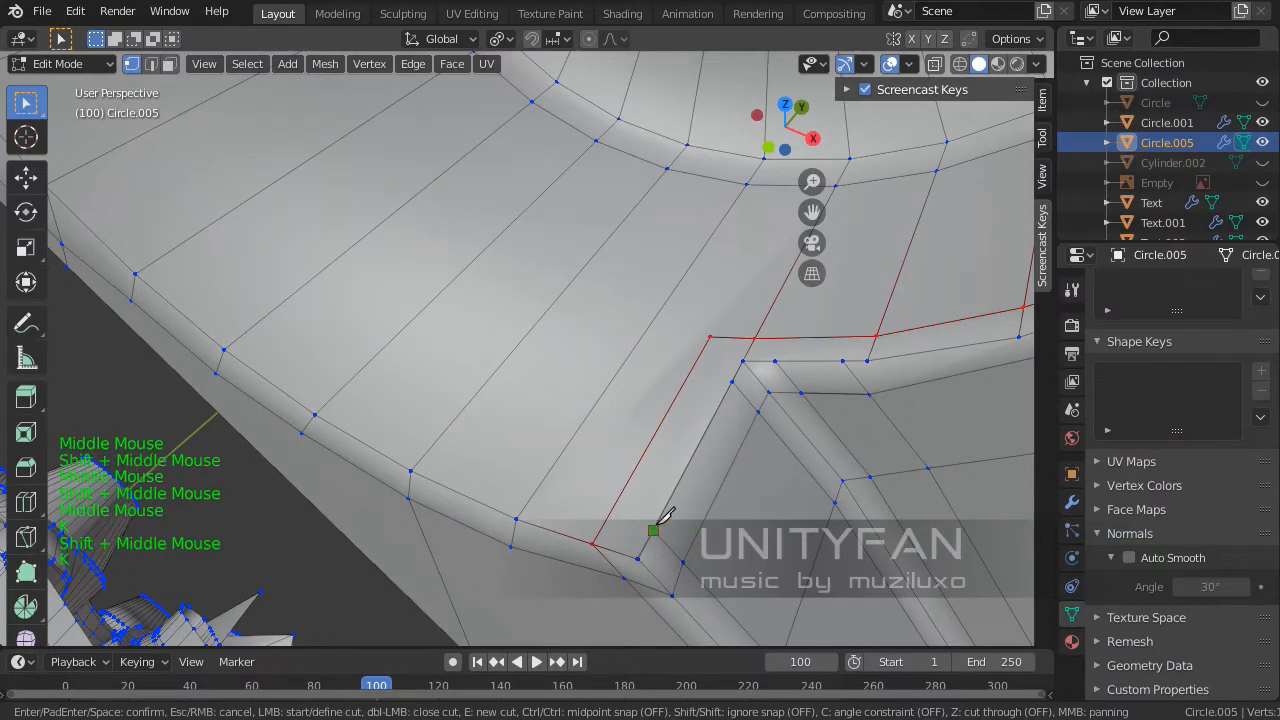
pyautogui.click(653, 530)
pyautogui.click(608, 517)
pyautogui.keyDown('shift'); pyautogui.moveTo(563, 502); pyautogui.dragTo(606, 515, button='middle'); pyautogui.keyUp('shift')
pyautogui.click(604, 517)
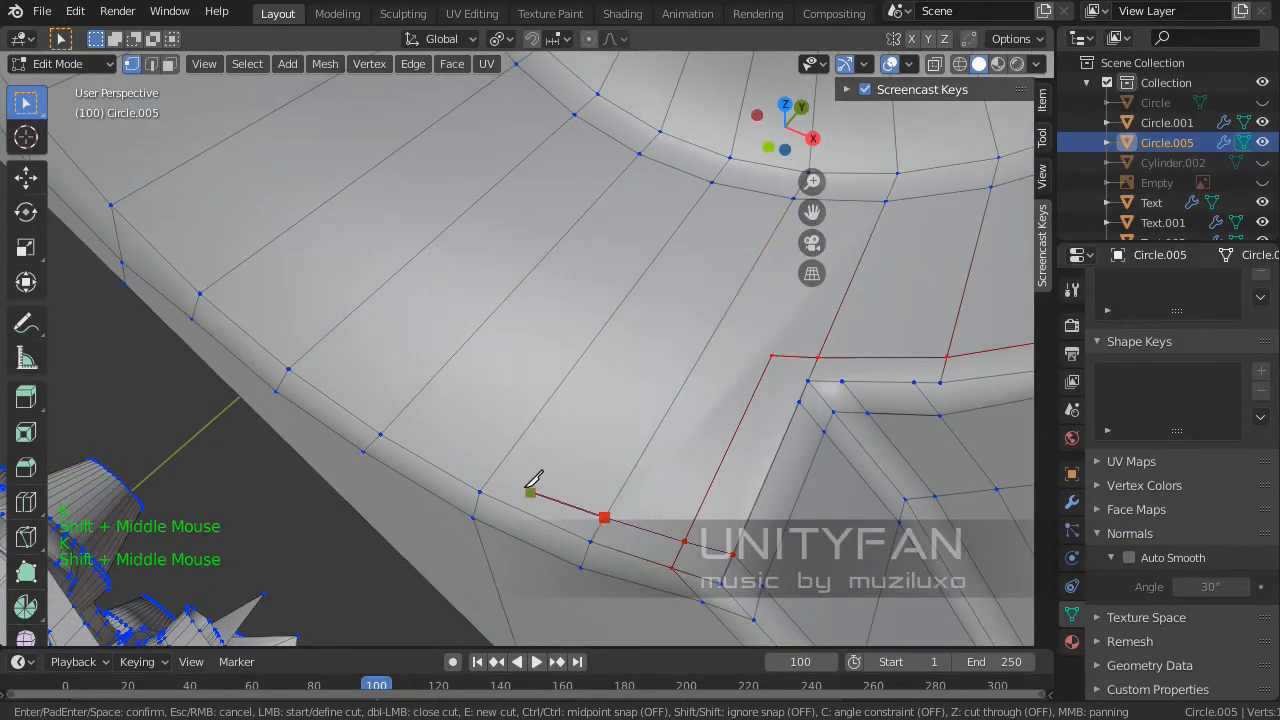
pyautogui.click(495, 470)
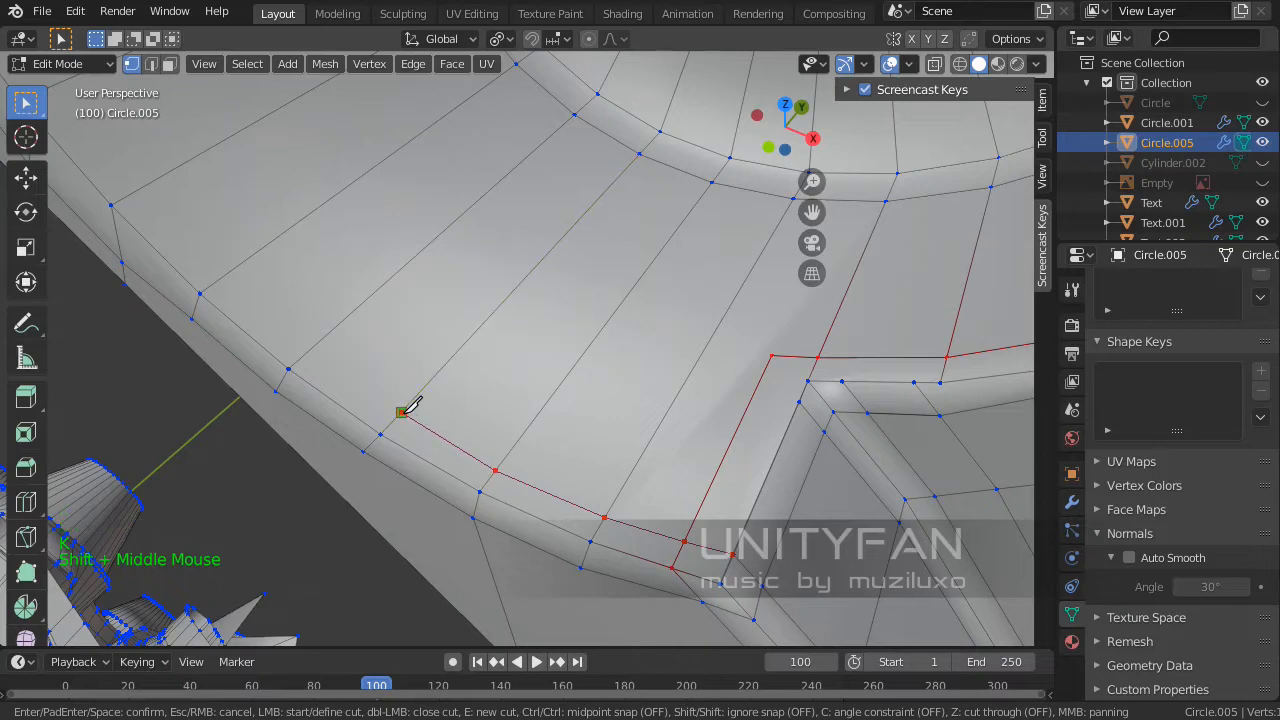
# - Extend the supporting edge further along the wall's curved outer border with additional knife cuts across the radial edges
pyautogui.keyDown('shift'); pyautogui.moveTo(466, 397); pyautogui.dragTo(600, 438, button='middle'); pyautogui.keyUp('shift')
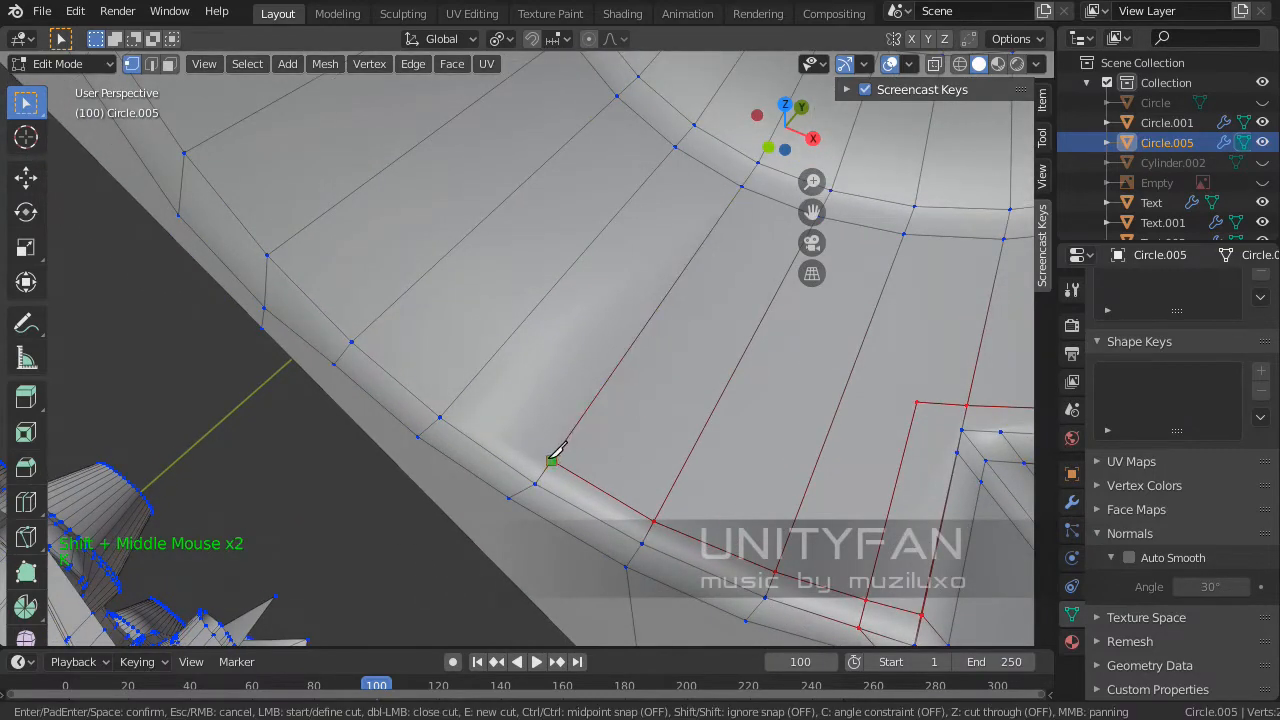
pyautogui.click(457, 396)
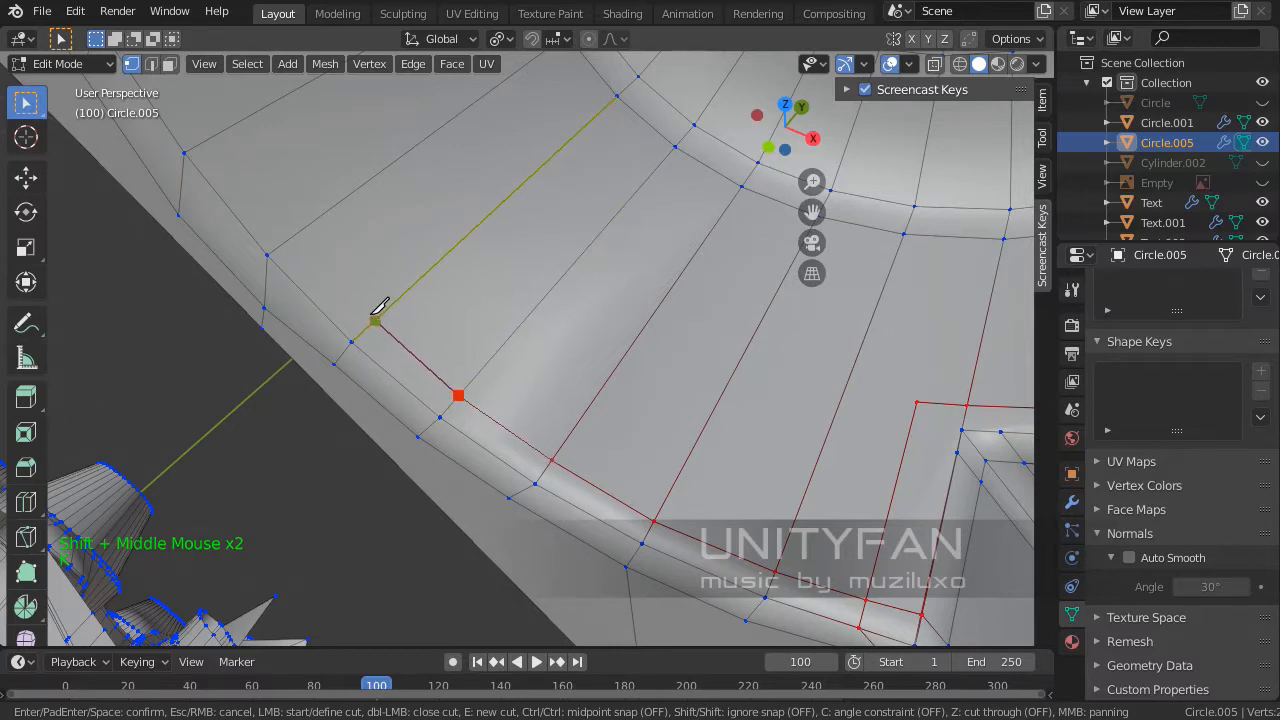
pyautogui.press('shift')
pyautogui.keyDown('shift'); pyautogui.moveTo(390, 330); pyautogui.dragTo(528, 372, button='middle'); pyautogui.keyUp('shift')
pyautogui.scroll(-2, 462, 333)
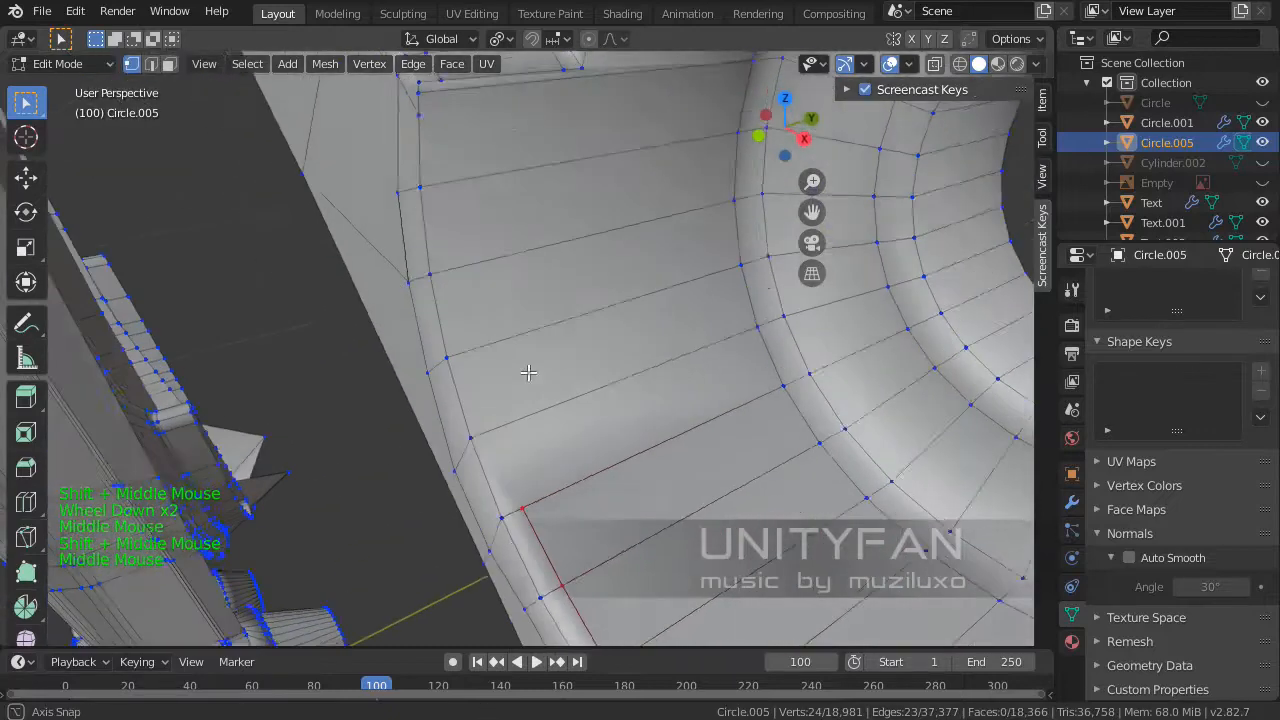
pyautogui.scroll(1, 528, 372)
pyautogui.press('k')
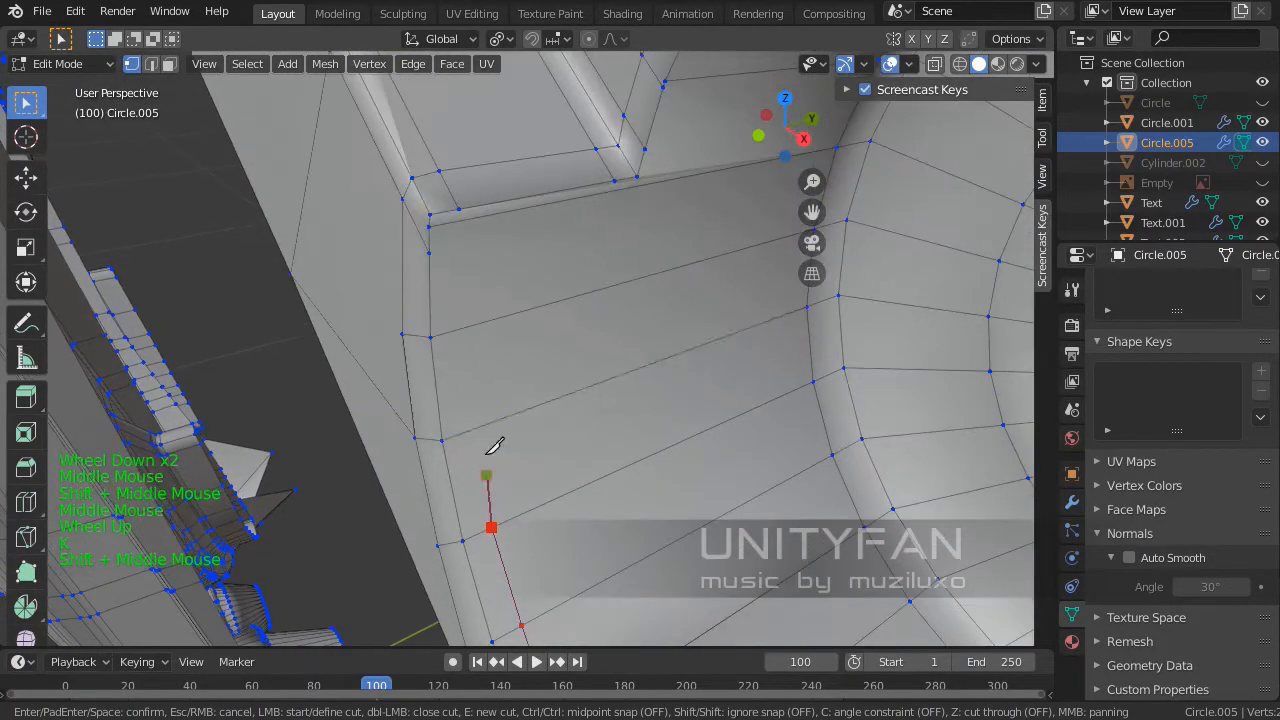
pyautogui.keyDown('shift'); pyautogui.moveTo(463, 343); pyautogui.dragTo(494, 449, button='middle'); pyautogui.keyUp('shift')
pyautogui.press('Return')
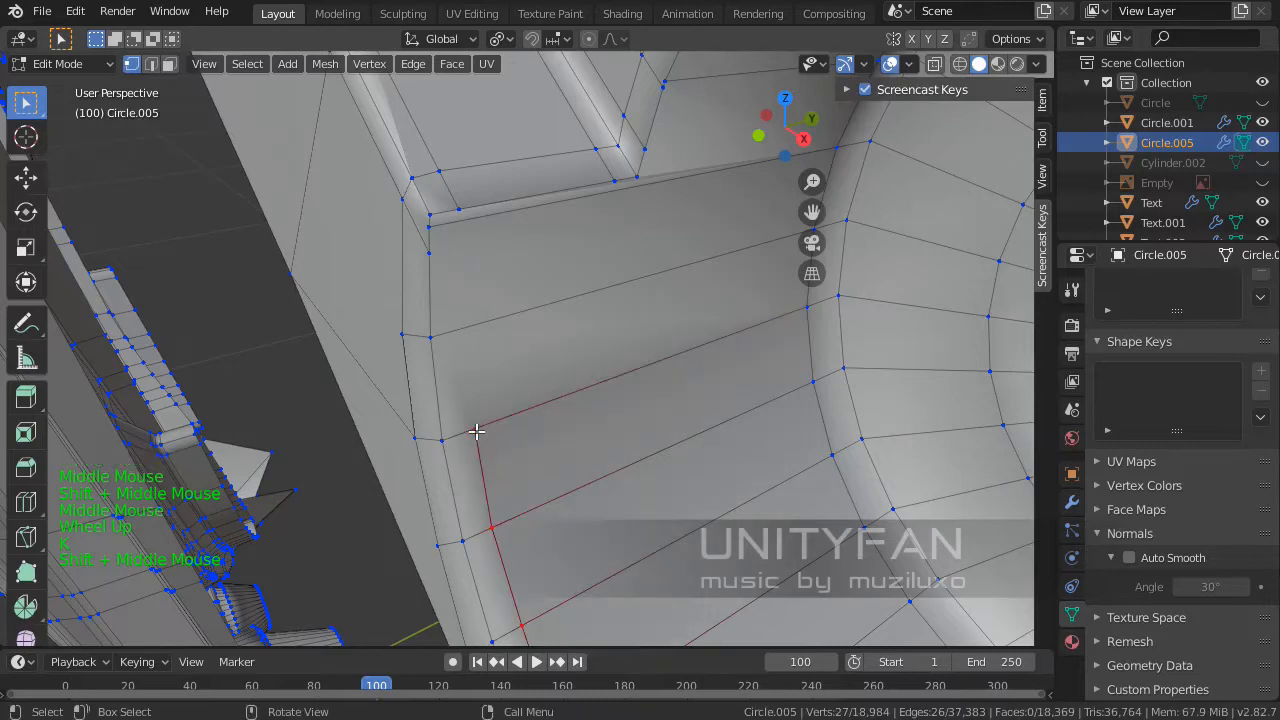
# - Knife-cut the supporting edge around the recess wall's upper corner, along the ledge border and up to the vertex beyond the ledge's inner corner
pyautogui.keyDown('shift'); pyautogui.moveTo(480, 380); pyautogui.dragTo(466, 451, button='middle'); pyautogui.keyUp('shift')
pyautogui.press('k')
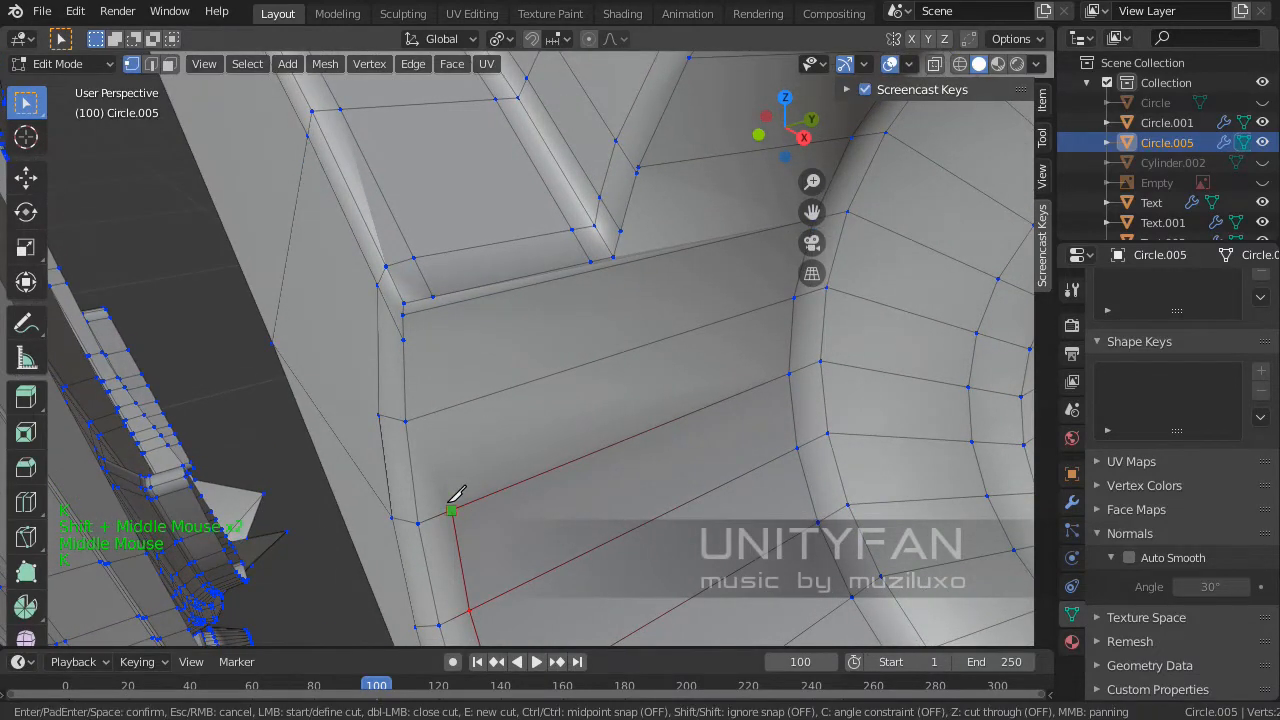
pyautogui.click(451, 509)
pyautogui.scroll(2, 443, 340)
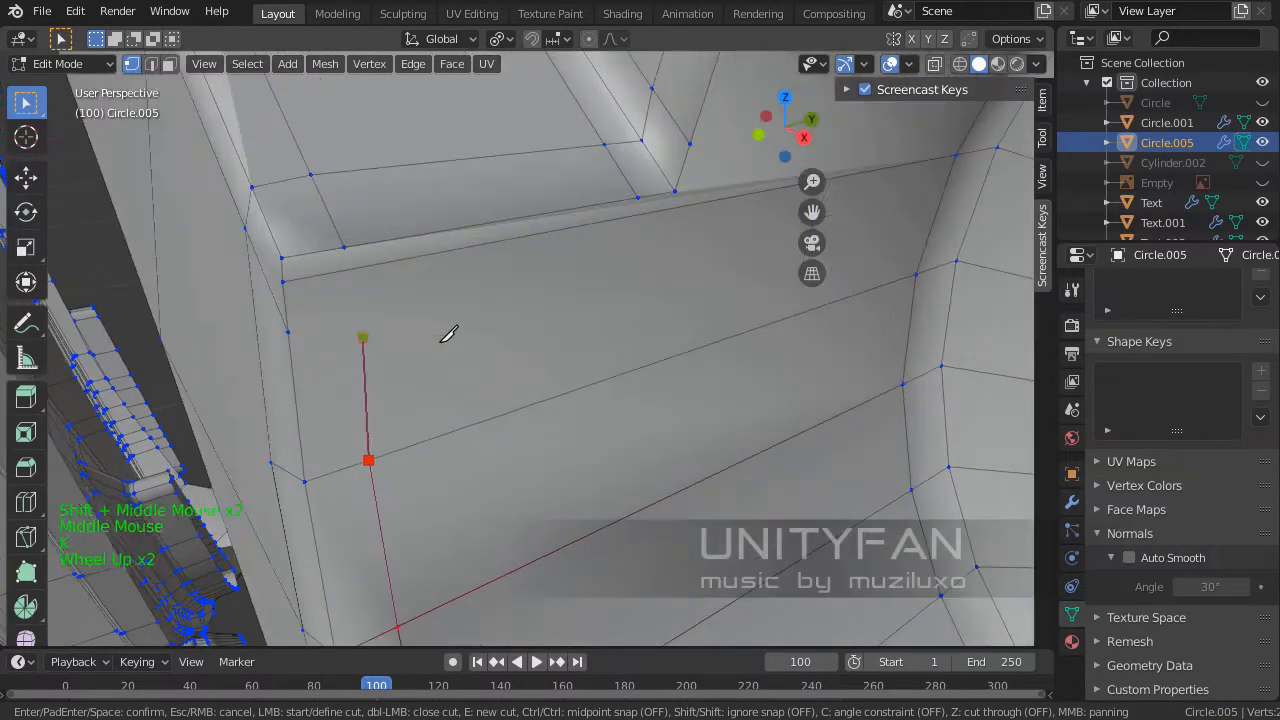
pyautogui.keyDown('shift'); pyautogui.moveTo(443, 334); pyautogui.dragTo(394, 334, button='middle'); pyautogui.keyUp('shift')
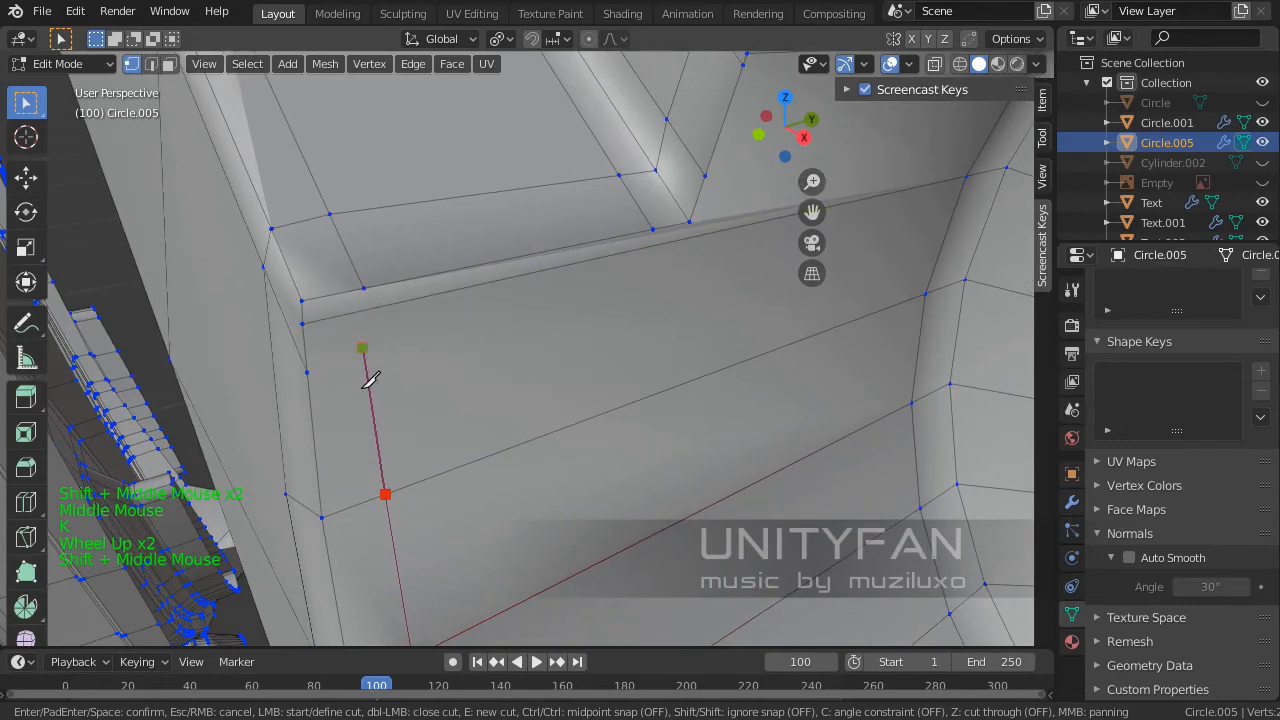
pyautogui.click(365, 360)
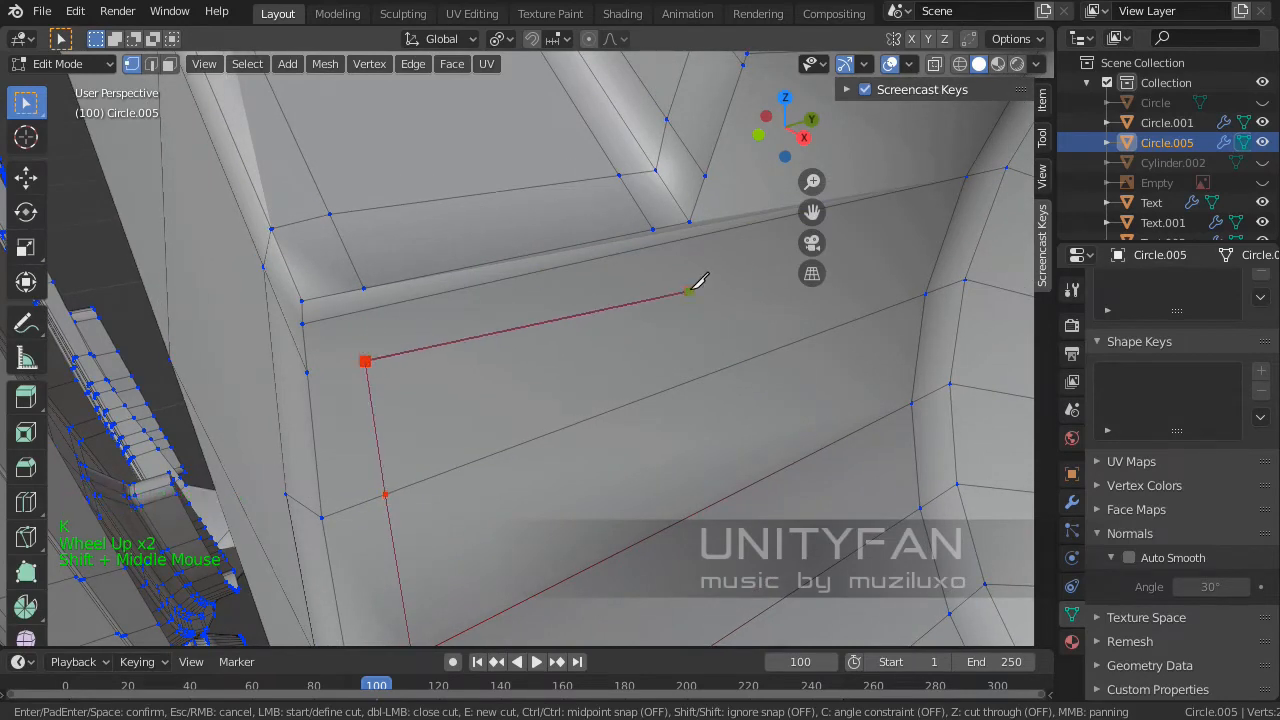
pyautogui.click(713, 232)
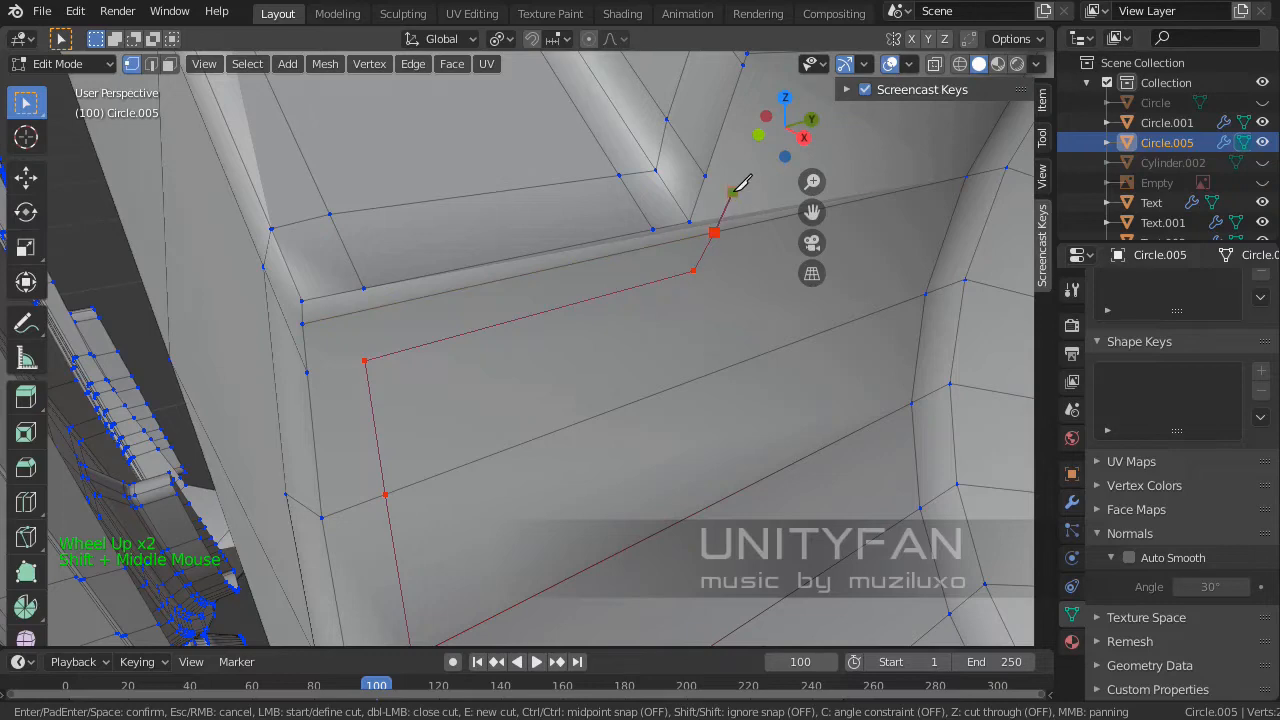
pyautogui.click(733, 183)
pyautogui.click(705, 175)
pyautogui.press('Return')
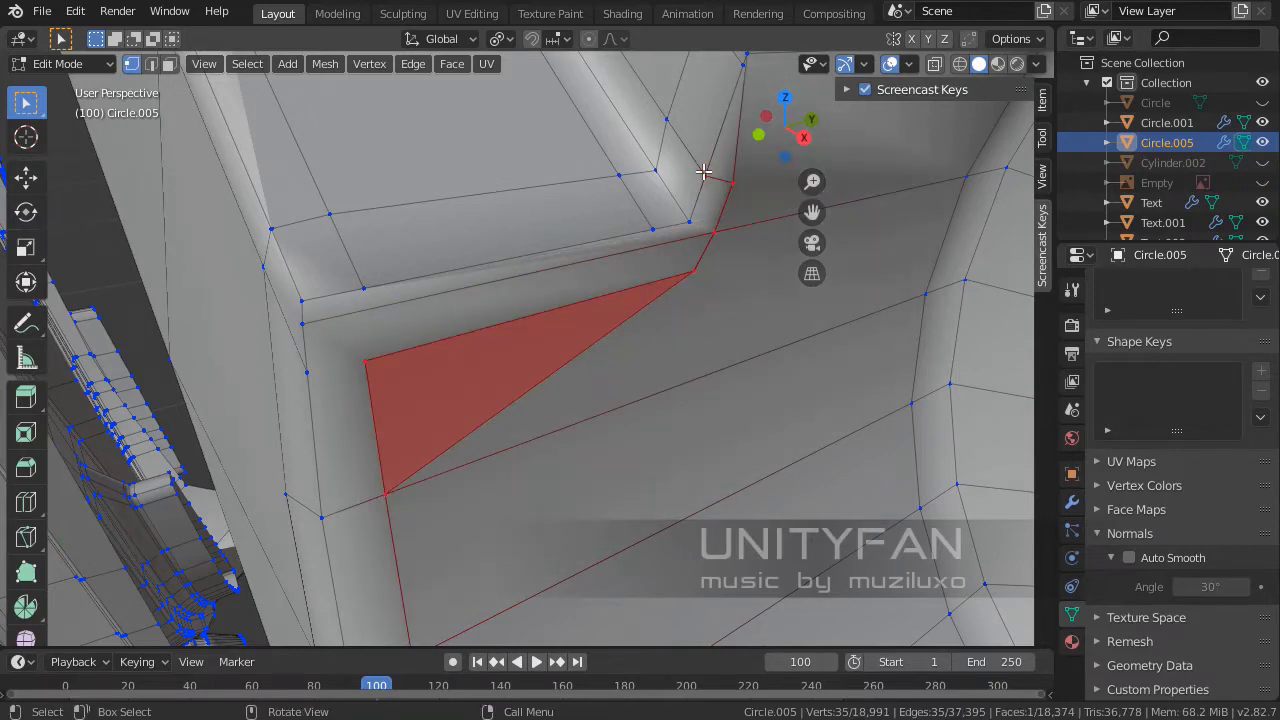
# - Knife-cut a short edge from the supporting edge's outer corner vertex across the ledge border strip to the ledge's upper border
pyautogui.scroll(-3, 668, 280)
pyautogui.moveTo(662, 296); pyautogui.dragTo(634, 351, button='middle')
pyautogui.scroll(1, 634, 351)
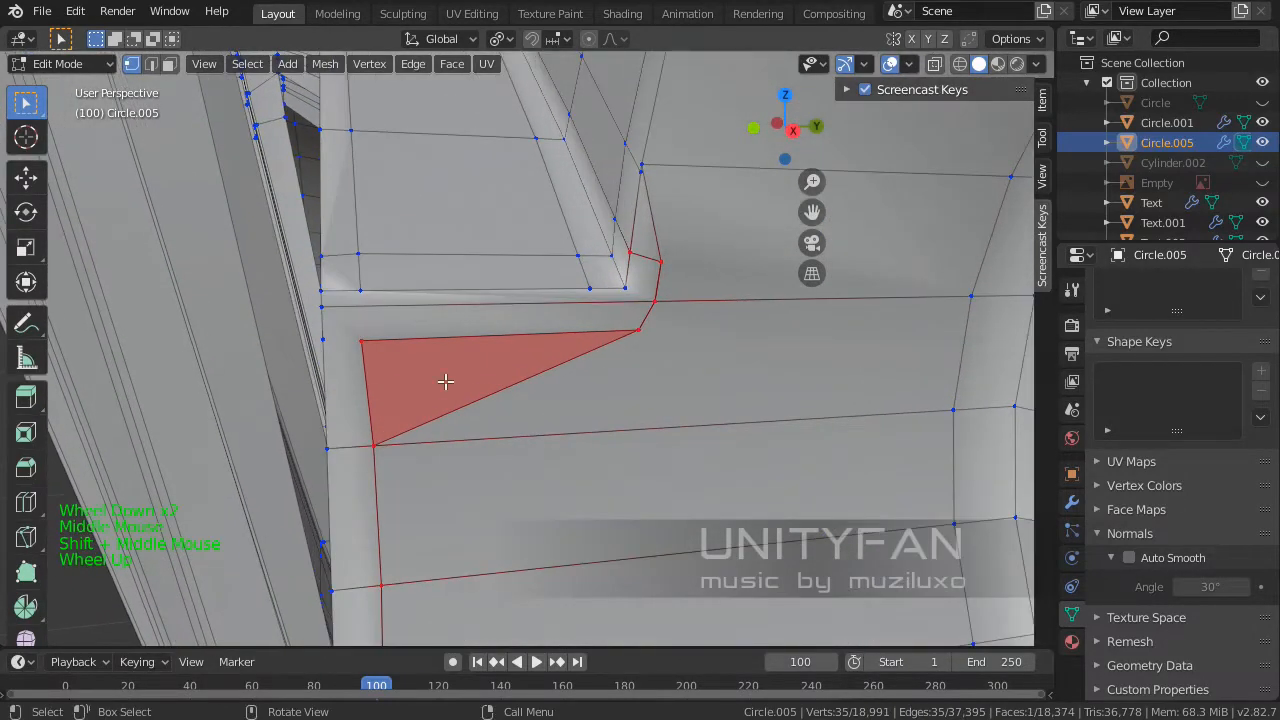
pyautogui.moveTo(446, 377); pyautogui.dragTo(391, 341, button='middle')
pyautogui.click(415, 345)
pyautogui.scroll(1, 420, 349)
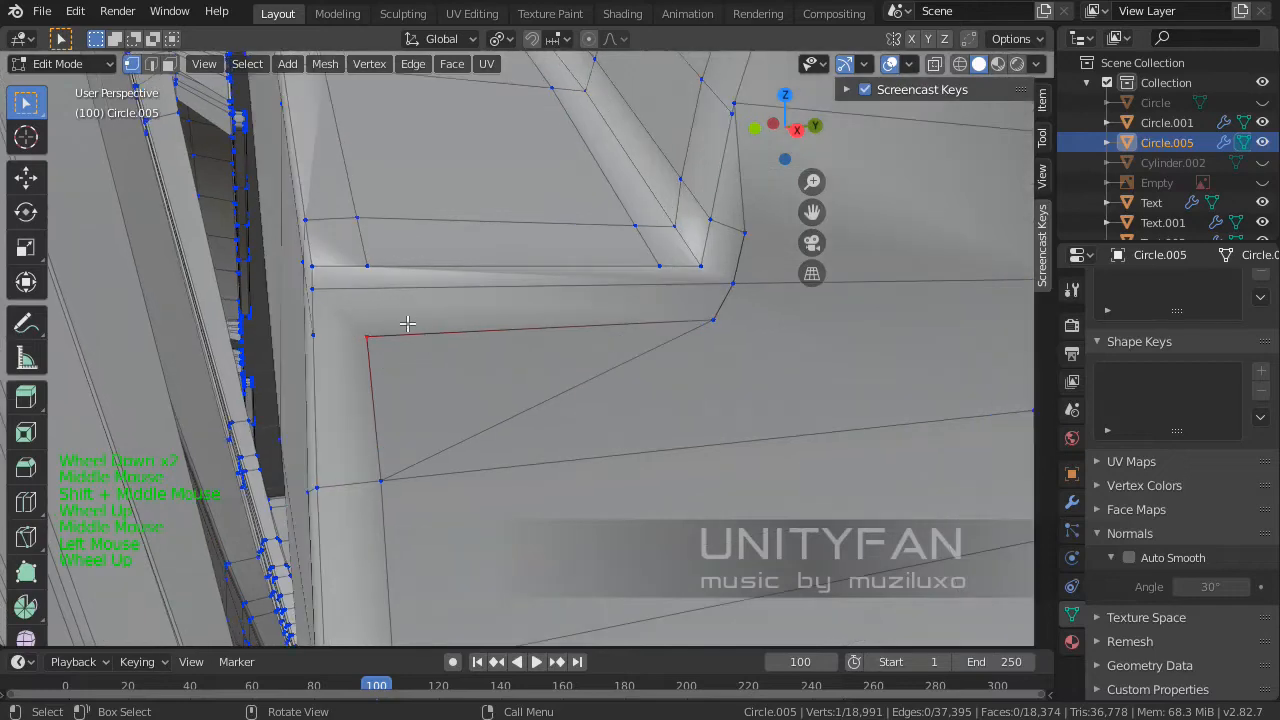
pyautogui.press('k')
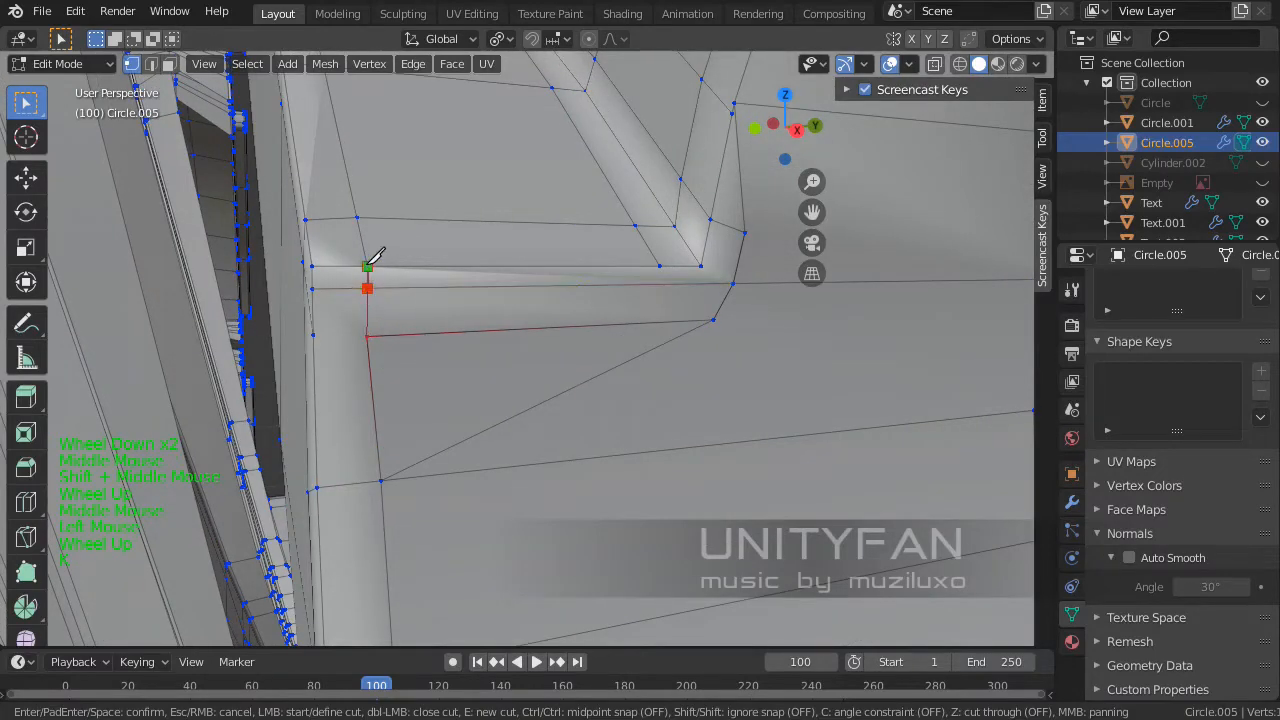
pyautogui.click(367, 266)
pyautogui.press('Return')
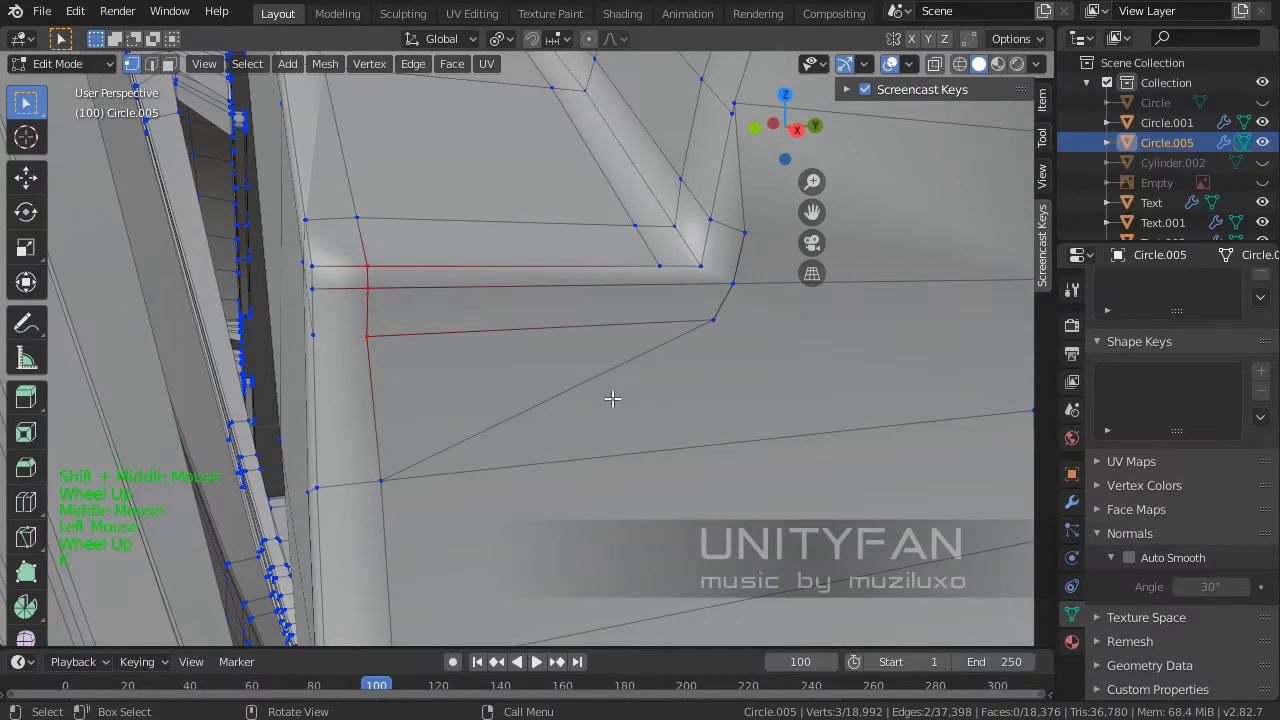
# - Knife-cut an edge between the supporting edge's outer corner vertex and the neighbouring vertex on the wall's outer border
pyautogui.moveTo(626, 391); pyautogui.dragTo(495, 421, button='middle')
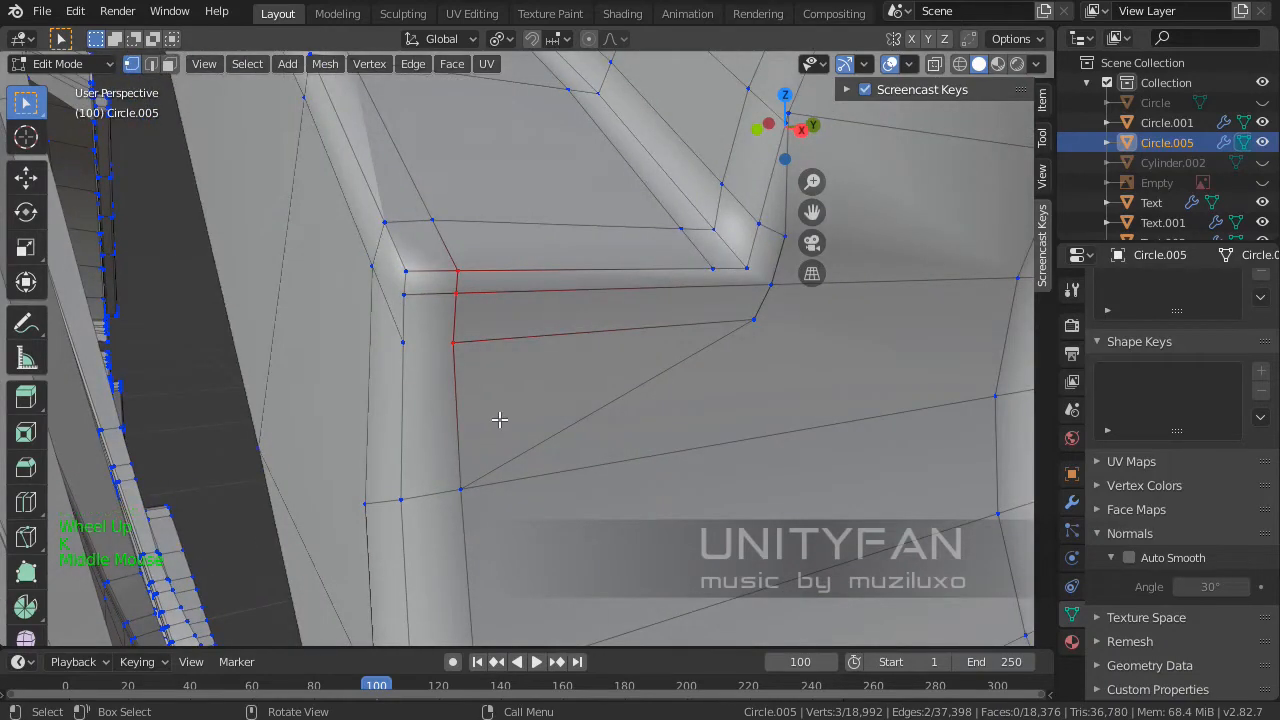
pyautogui.press('k')
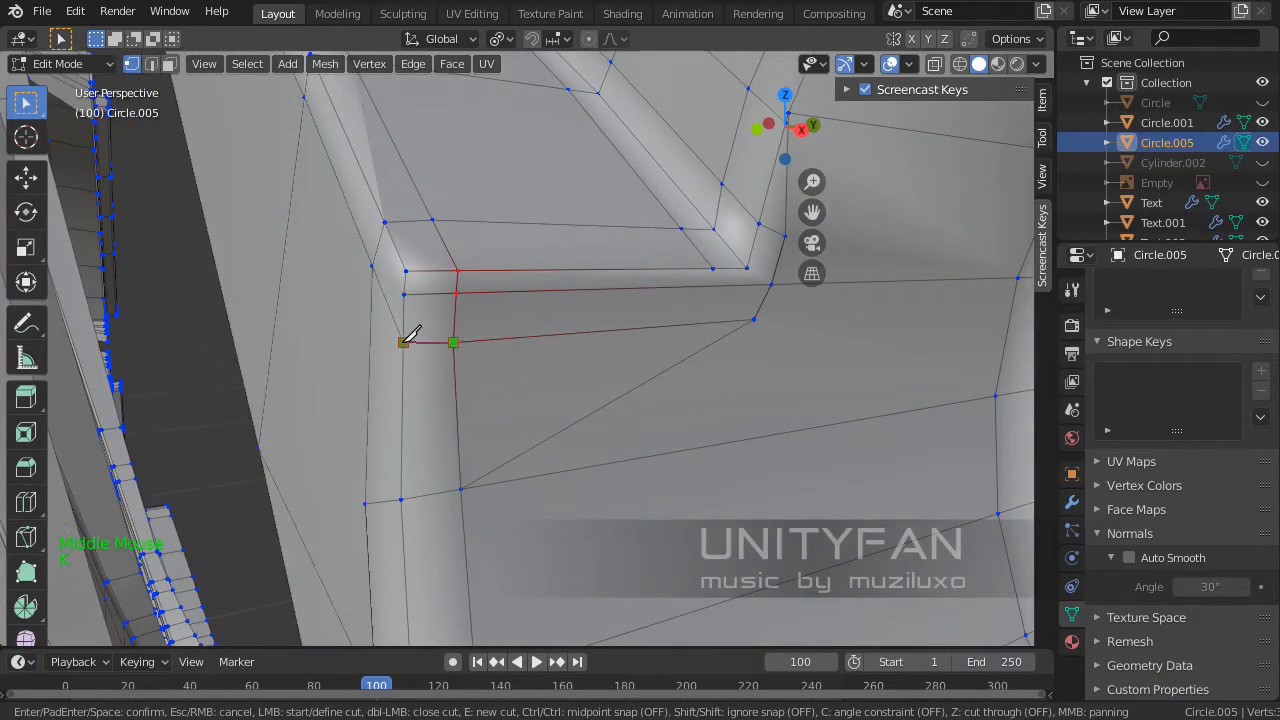
pyautogui.scroll(-1, 405, 337)
# - Connect the supporting edge's inner corner vertex to the round border's vertex and merge the adjoining triangles into one face
pyautogui.keyDown('shift'); pyautogui.moveTo(405, 337); pyautogui.dragTo(501, 395, button='middle'); pyautogui.keyUp('shift')
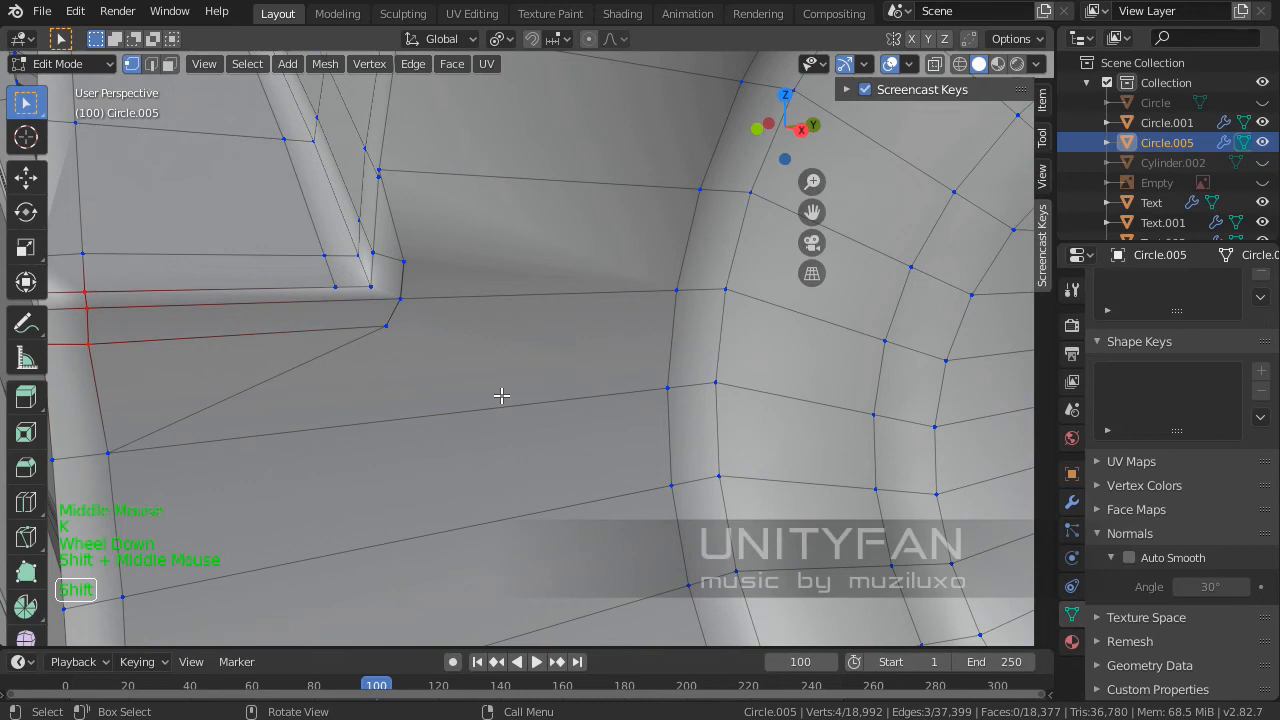
pyautogui.keyDown('shift'); pyautogui.click(390, 330); pyautogui.keyUp('shift')
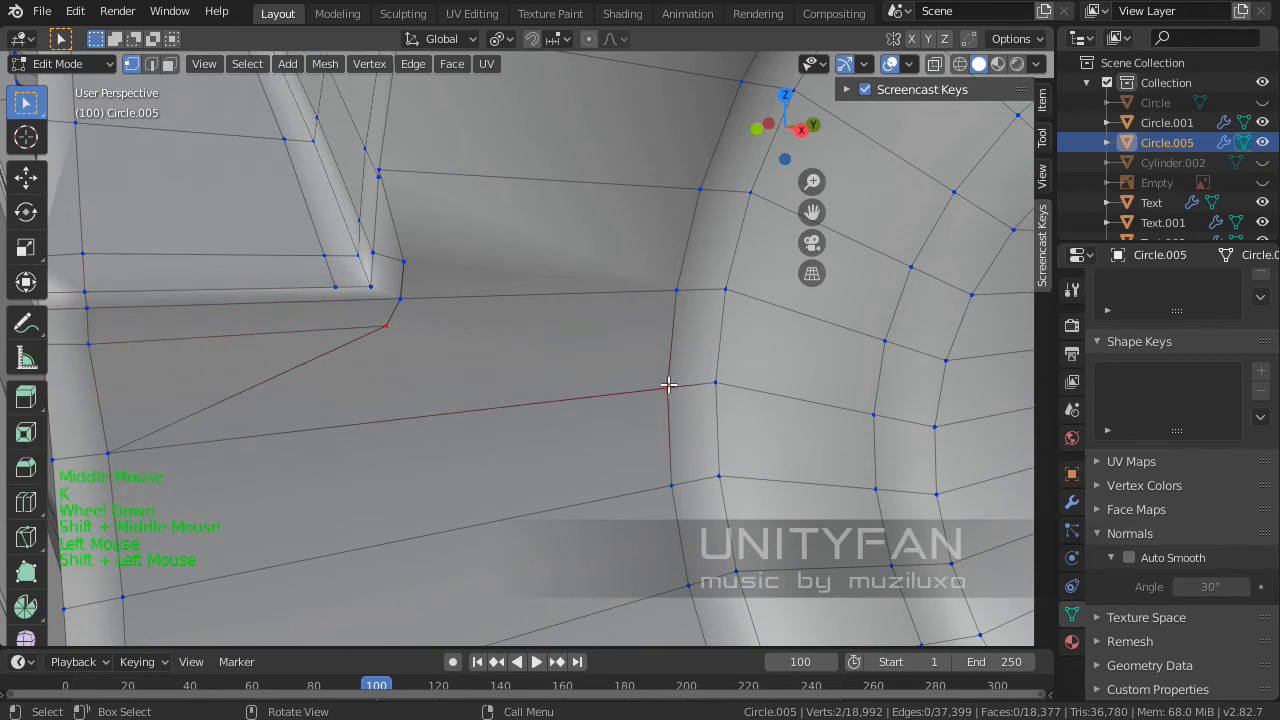
pyautogui.press('j')
pyautogui.keyDown('shift'); pyautogui.moveTo(398, 404); pyautogui.dragTo(470, 392, button='middle'); pyautogui.keyUp('shift')
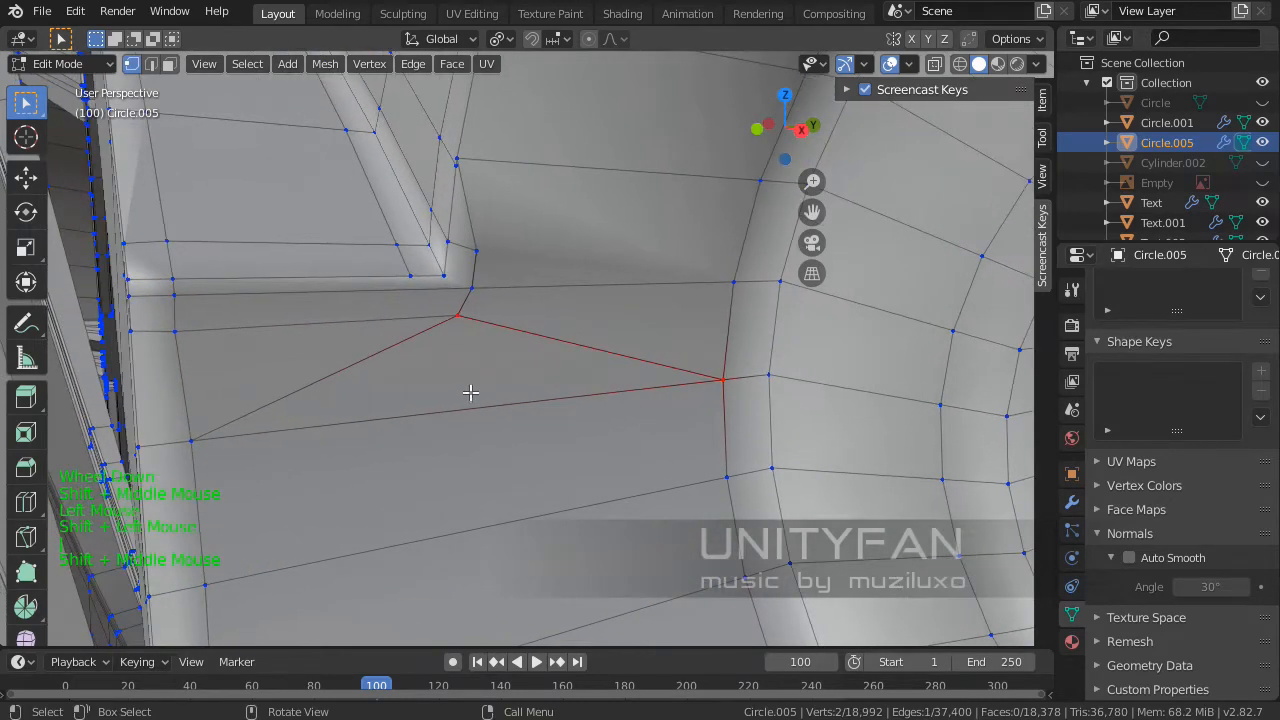
pyautogui.click(166, 64)
pyautogui.click(414, 346)
pyautogui.keyDown('shift'); pyautogui.click(337, 363); pyautogui.keyUp('shift')
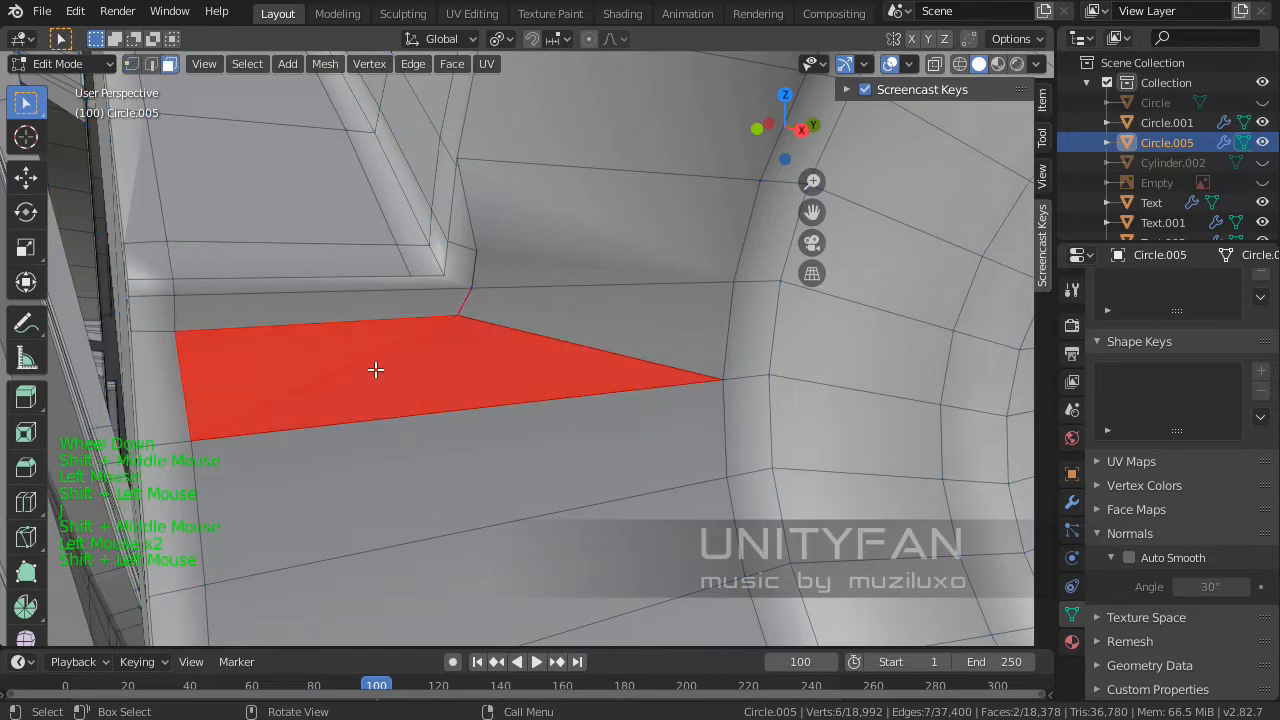
pyautogui.press('f')
# - Separate the overlapping vertices at the supporting edge's inner corner and merge the pair into a single vertex
pyautogui.scroll(2, 282, 258)
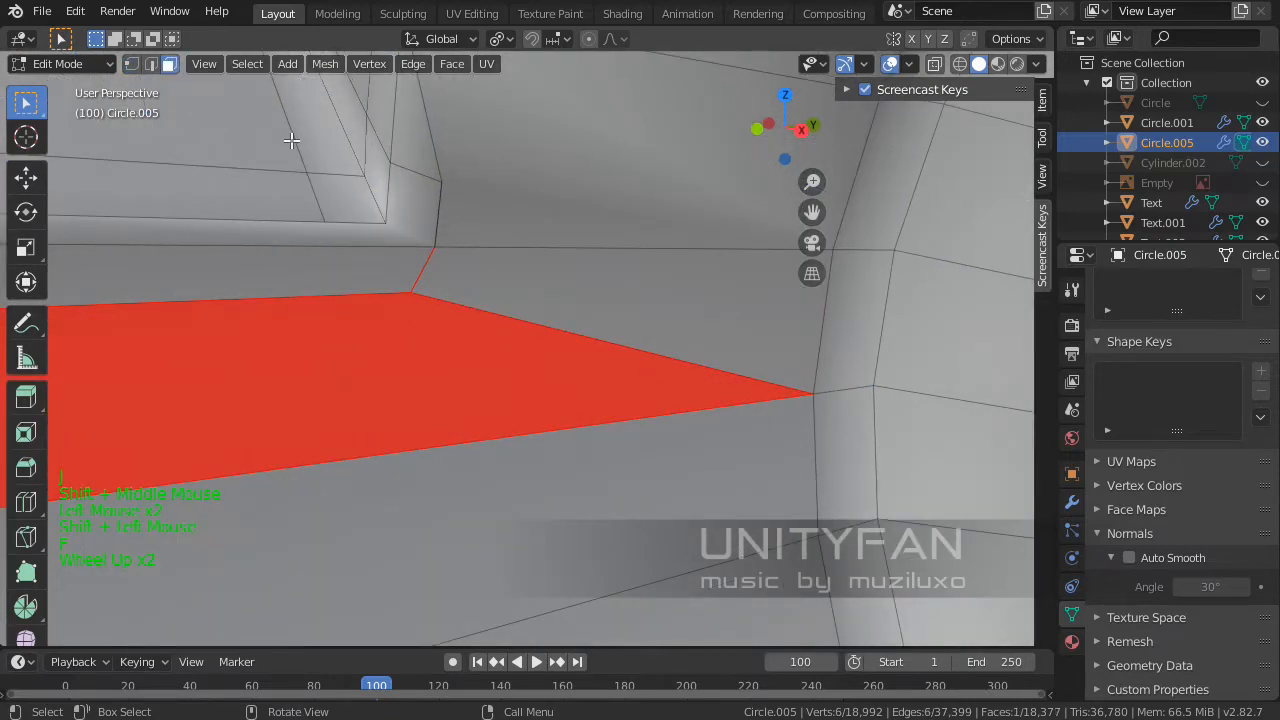
pyautogui.keyDown('shift'); pyautogui.moveTo(291, 140); pyautogui.dragTo(486, 306, button='middle'); pyautogui.keyUp('shift')
pyautogui.scroll(2, 460, 308)
pyautogui.scroll(-3, 434, 309)
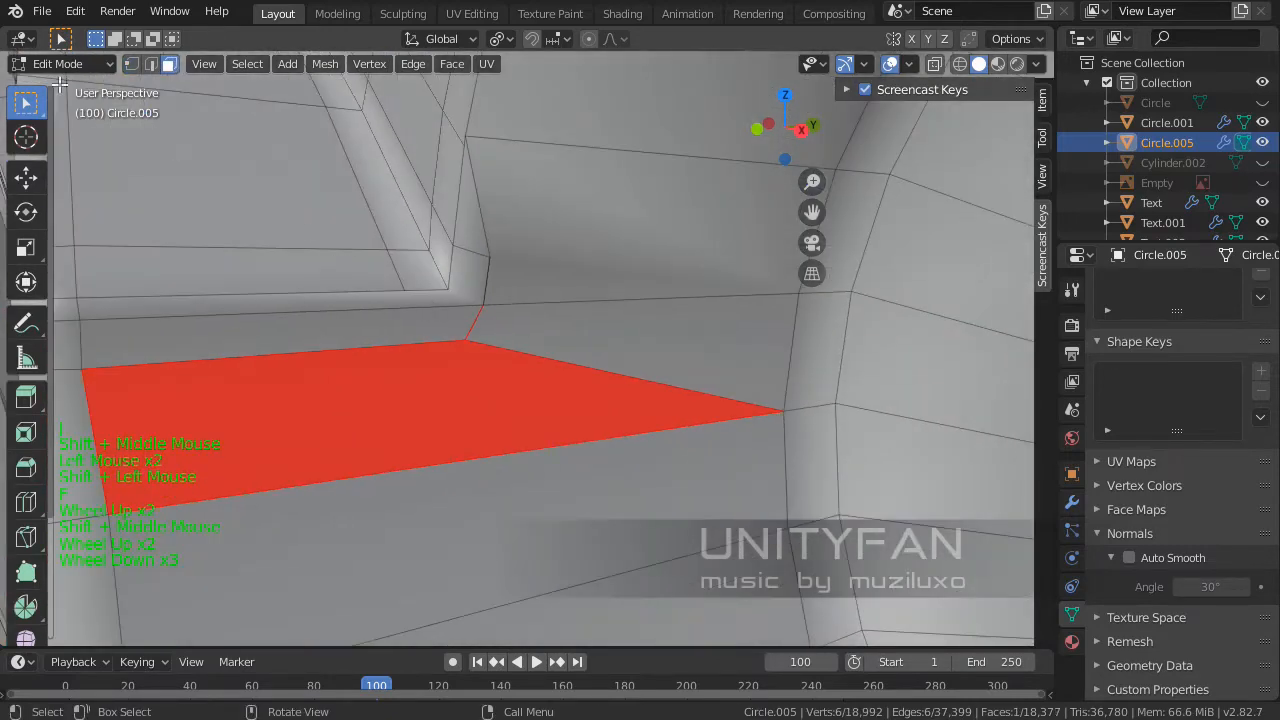
pyautogui.click(131, 64)
pyautogui.click(481, 345)
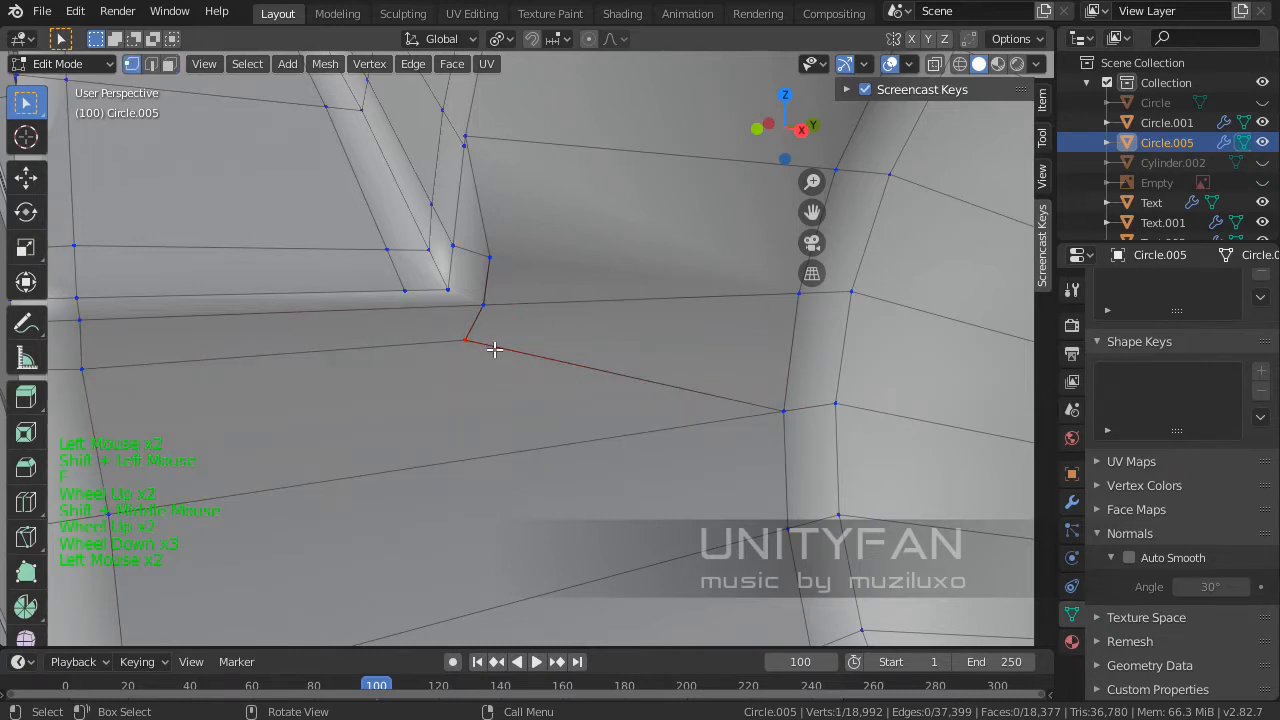
pyautogui.press('g')
pyautogui.click(508, 349)
pyautogui.keyDown('shift'); pyautogui.click(512, 360); pyautogui.keyUp('shift')
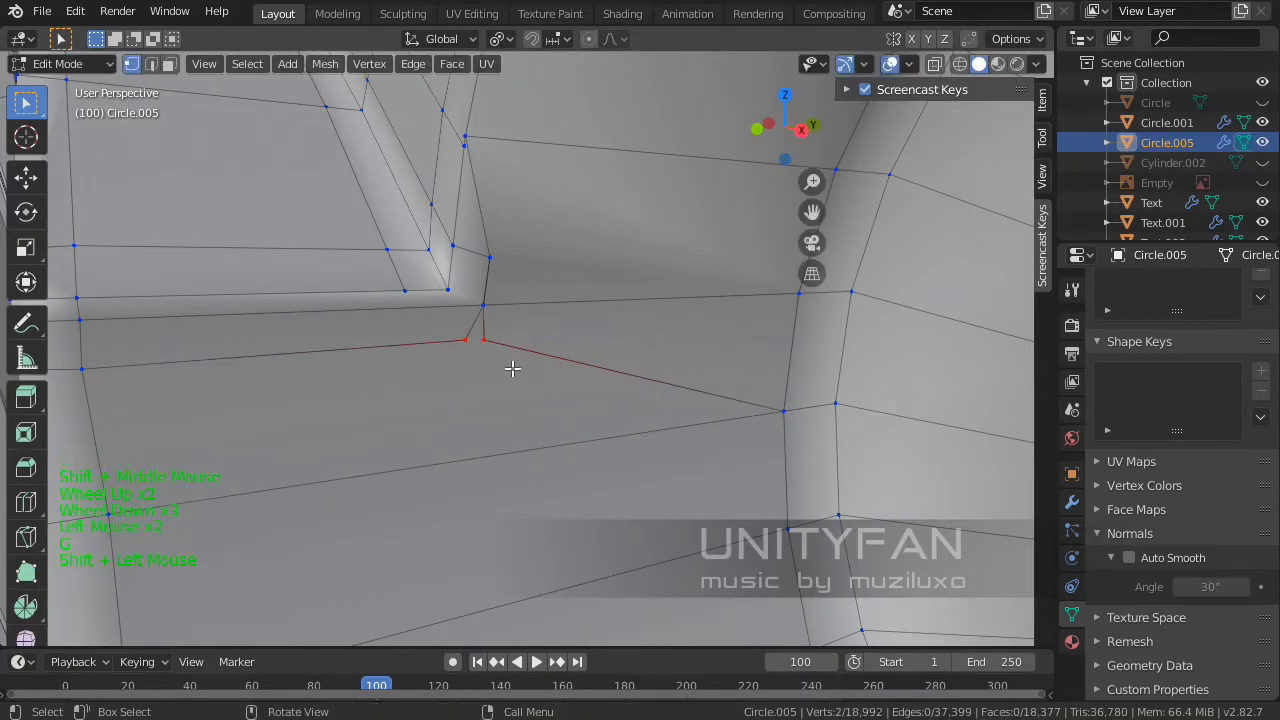
pyautogui.hotkey('alt', 'm')
pyautogui.click(513, 364)
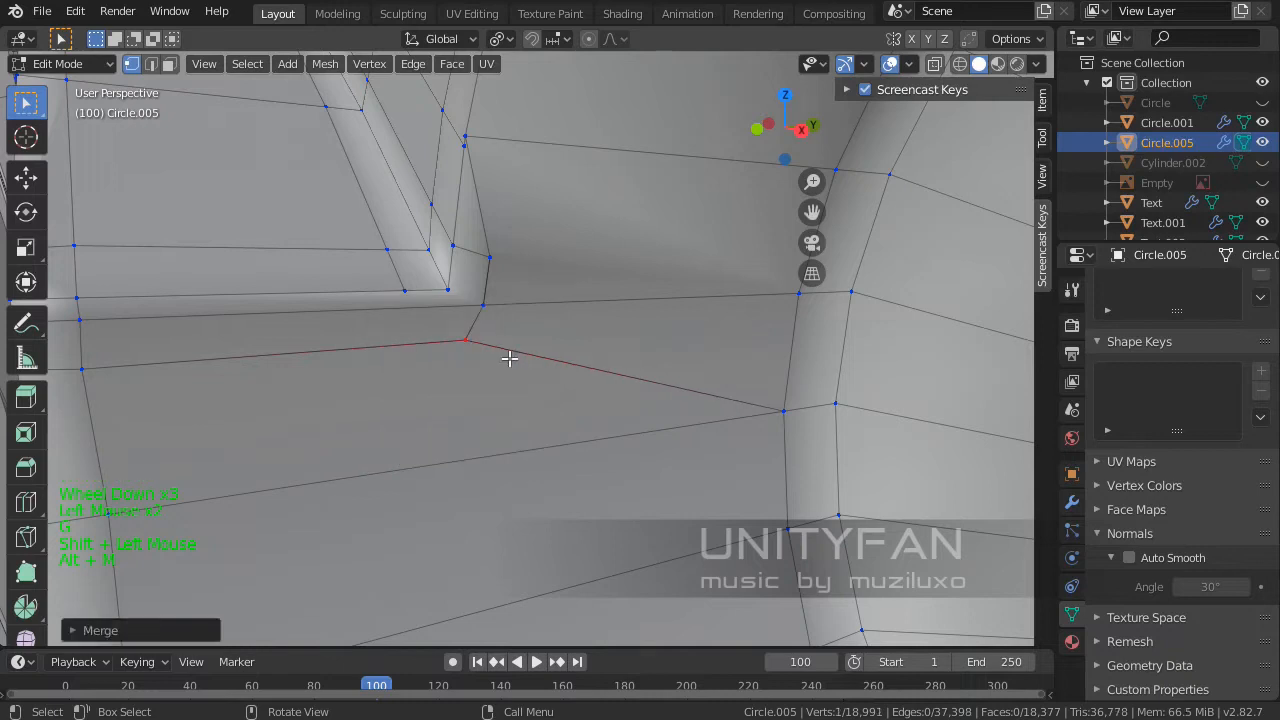
# - Knife-cut from the merged corner vertex to the vertex beside the ledge's inner corner, and connect the inner corner to the adjacent border vertex
pyautogui.press('j')
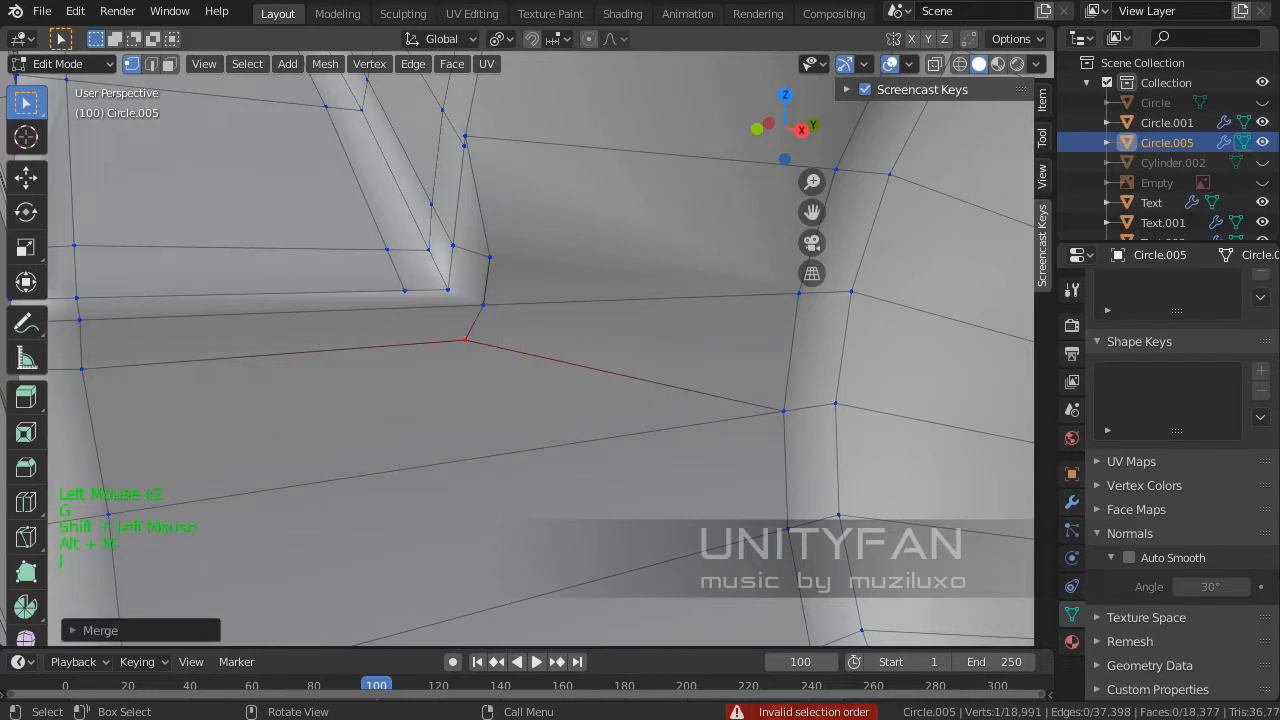
pyautogui.press('k')
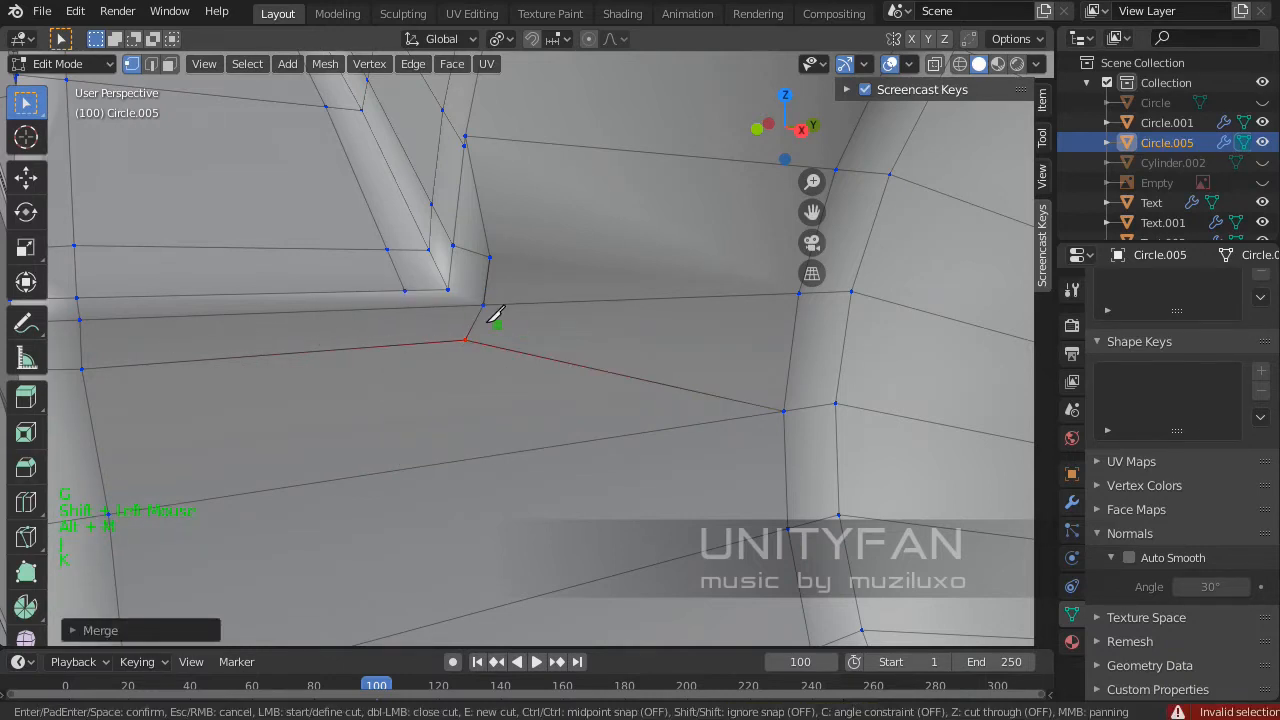
pyautogui.click(466, 340)
pyautogui.click(404, 290)
pyautogui.press('Return')
pyautogui.click(448, 290)
pyautogui.keyDown('shift'); pyautogui.click(484, 305); pyautogui.keyUp('shift')
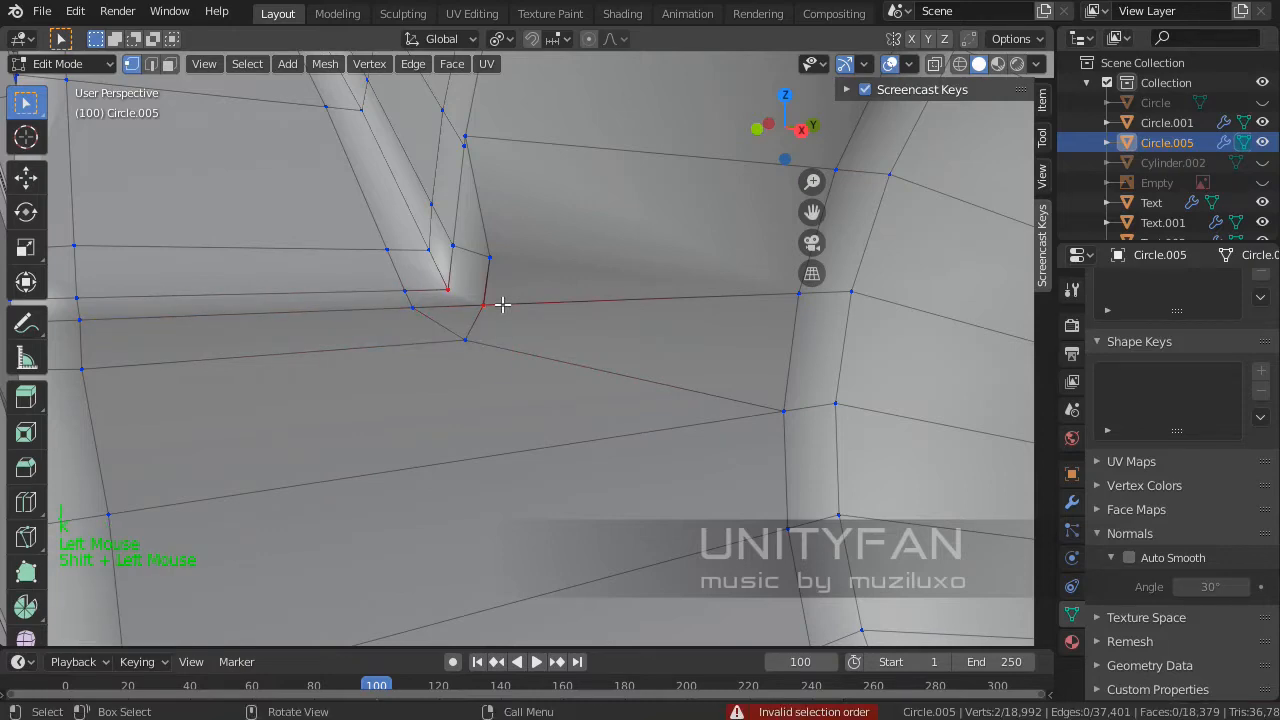
pyautogui.scroll(-3, 497, 304)
pyautogui.keyDown('shift'); pyautogui.moveTo(497, 310); pyautogui.dragTo(443, 449, button='middle'); pyautogui.keyUp('shift')
pyautogui.scroll(1, 434, 498)
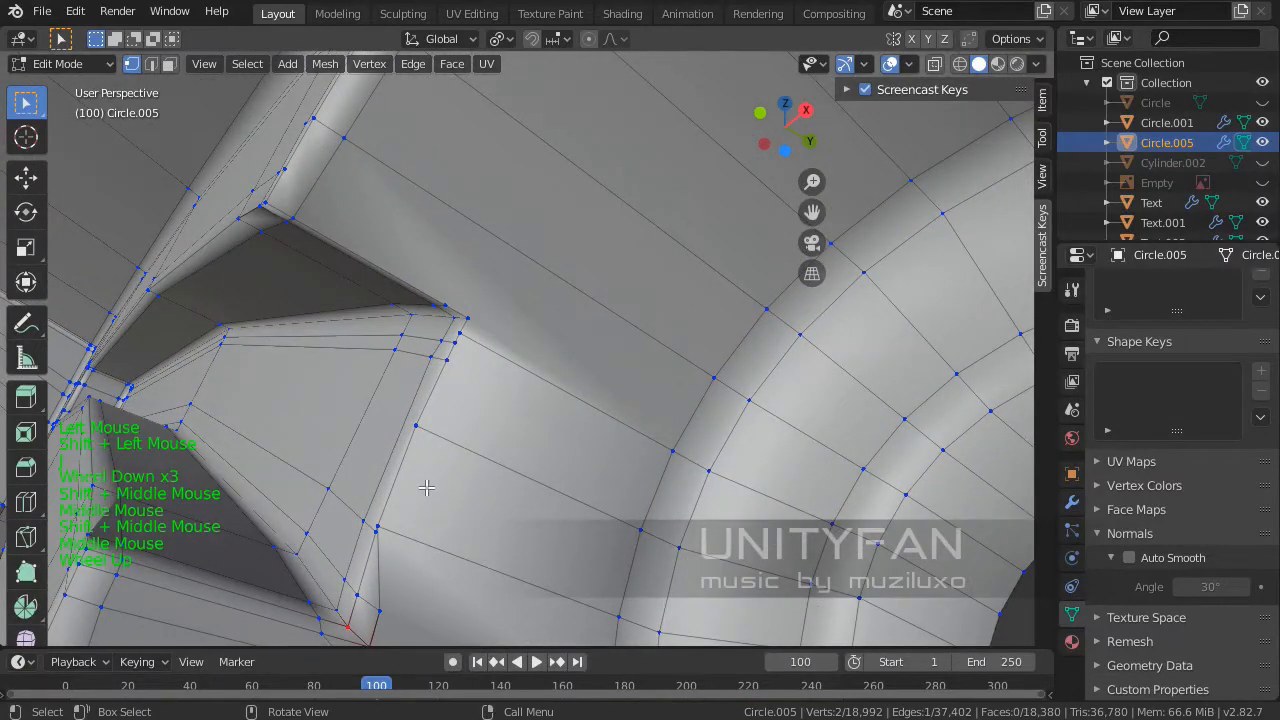
pyautogui.press('k')
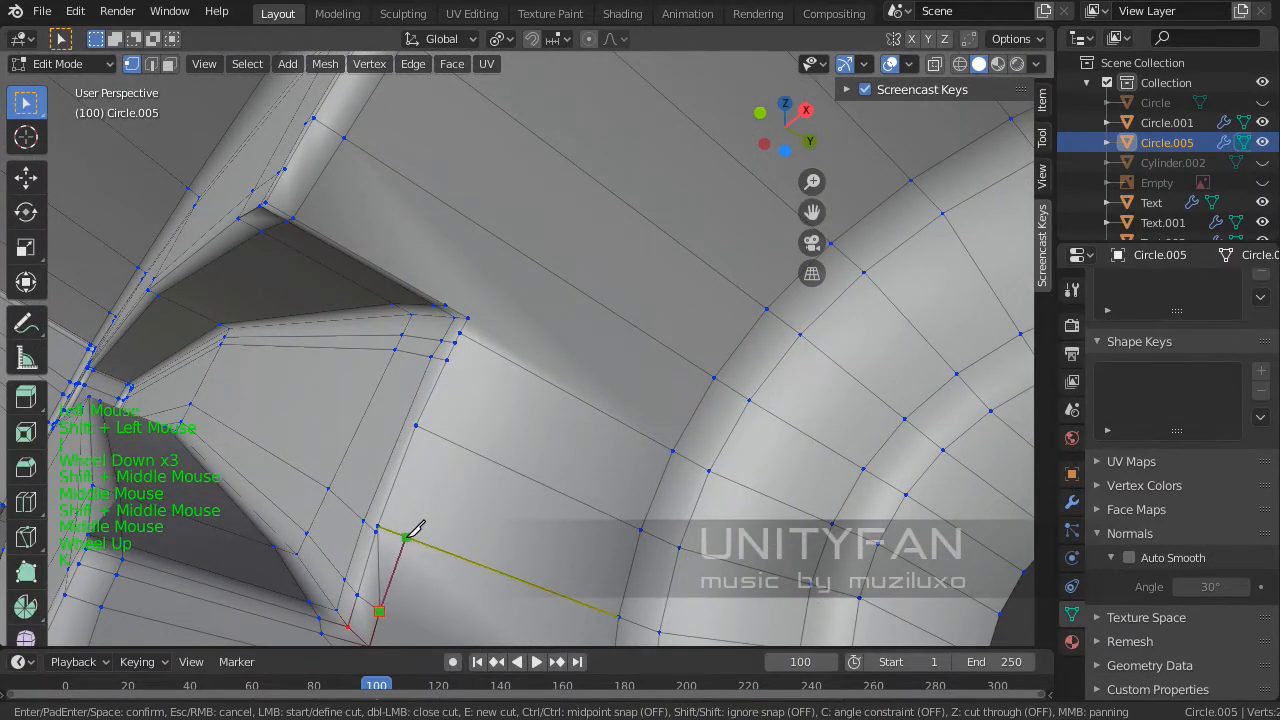
pyautogui.moveTo(416, 527); pyautogui.dragTo(418, 526, button='middle')
pyautogui.keyDown('shift'); pyautogui.moveTo(443, 451); pyautogui.dragTo(572, 362, button='middle'); pyautogui.keyUp('shift')
pyautogui.press('KP_3')
pyautogui.press('KP_3')
pyautogui.scroll(2, 501, 409)
pyautogui.keyDown('shift'); pyautogui.scroll(-1, 554, 351); pyautogui.keyUp('shift')
pyautogui.scroll(-2, 554, 351)
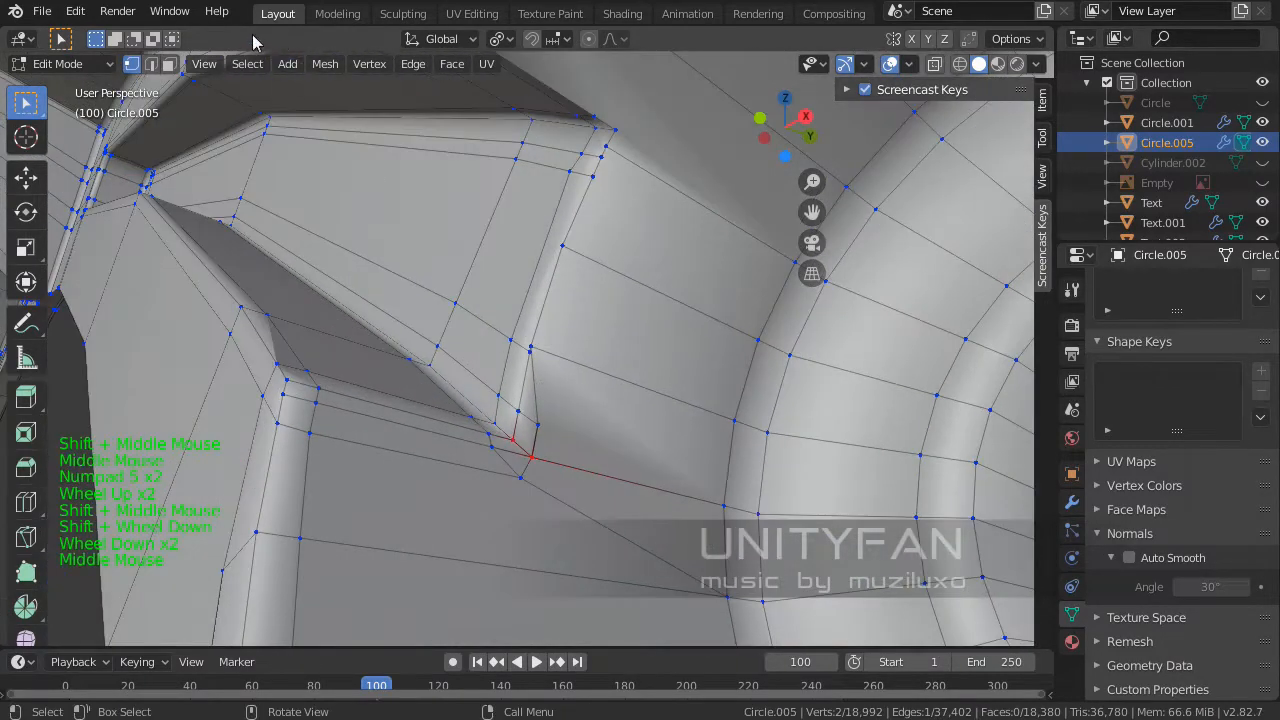
pyautogui.click(152, 64)
pyautogui.scroll(1, 565, 335)
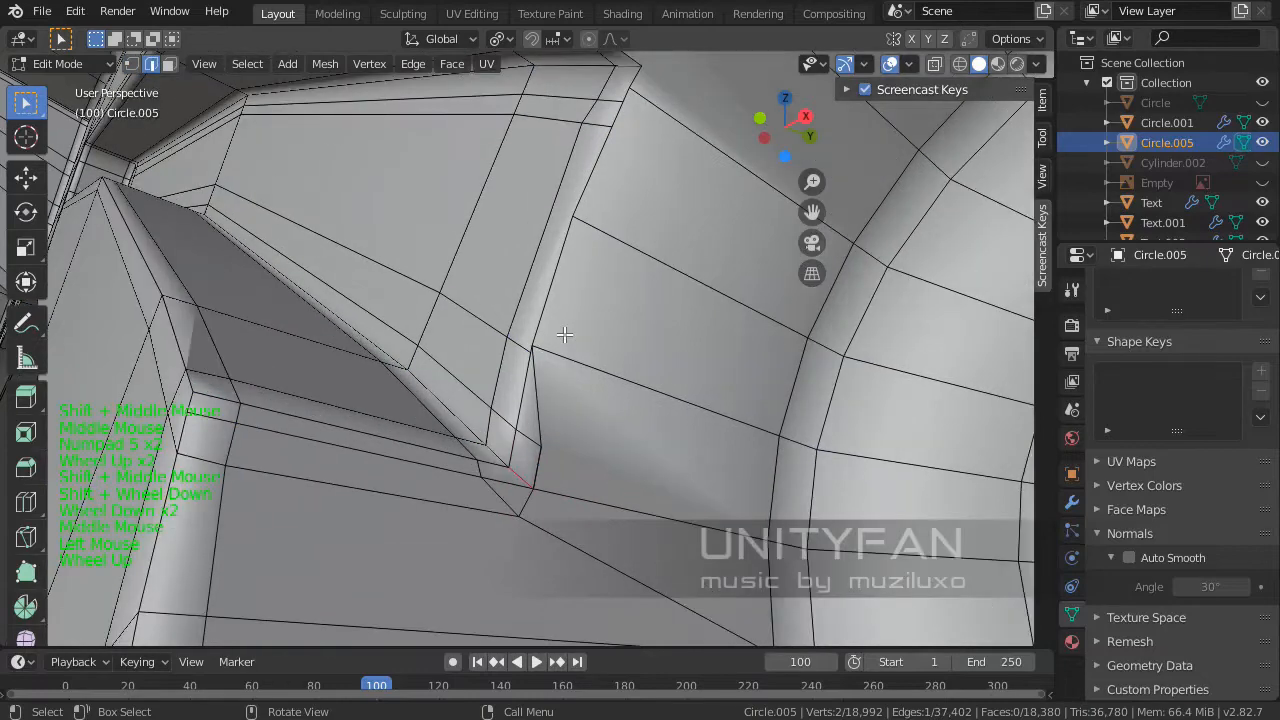
pyautogui.press('k')
pyautogui.click(541, 447)
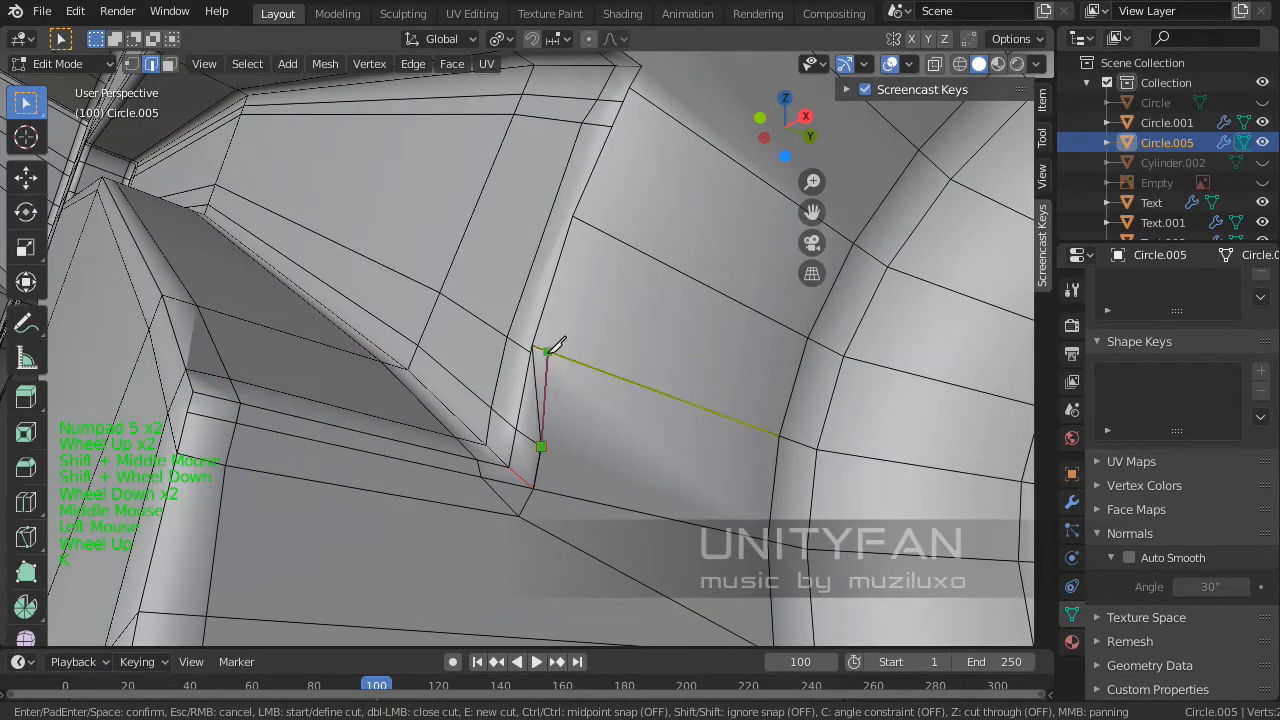
pyautogui.click(562, 356)
pyautogui.keyDown('shift'); pyautogui.moveTo(590, 317); pyautogui.dragTo(540, 386, button='middle'); pyautogui.keyUp('shift')
pyautogui.press('Escape')
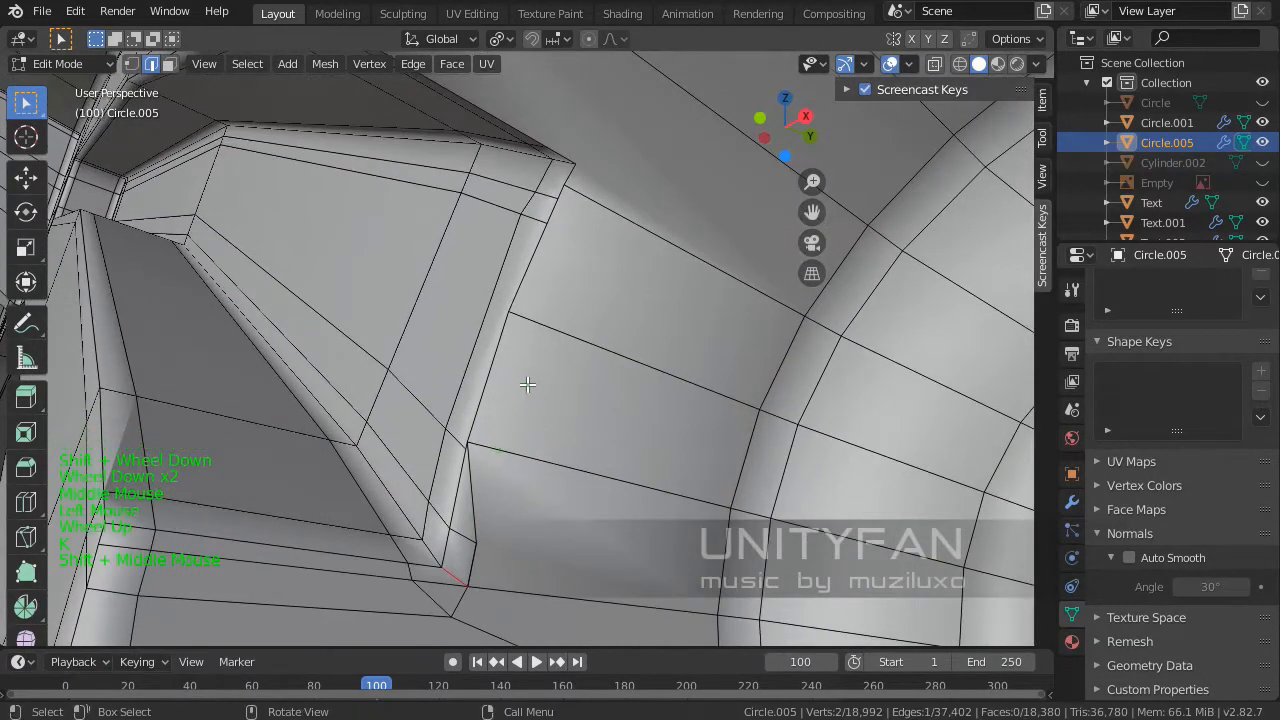
# - Knife-cut a supporting edge from the upper recess border around the spoke pocket's outer corner and down to the second radial edge
pyautogui.scroll(-1, 554, 333)
pyautogui.keyDown('shift'); pyautogui.moveTo(554, 294); pyautogui.dragTo(507, 287, button='middle'); pyautogui.keyUp('shift')
pyautogui.press('k')
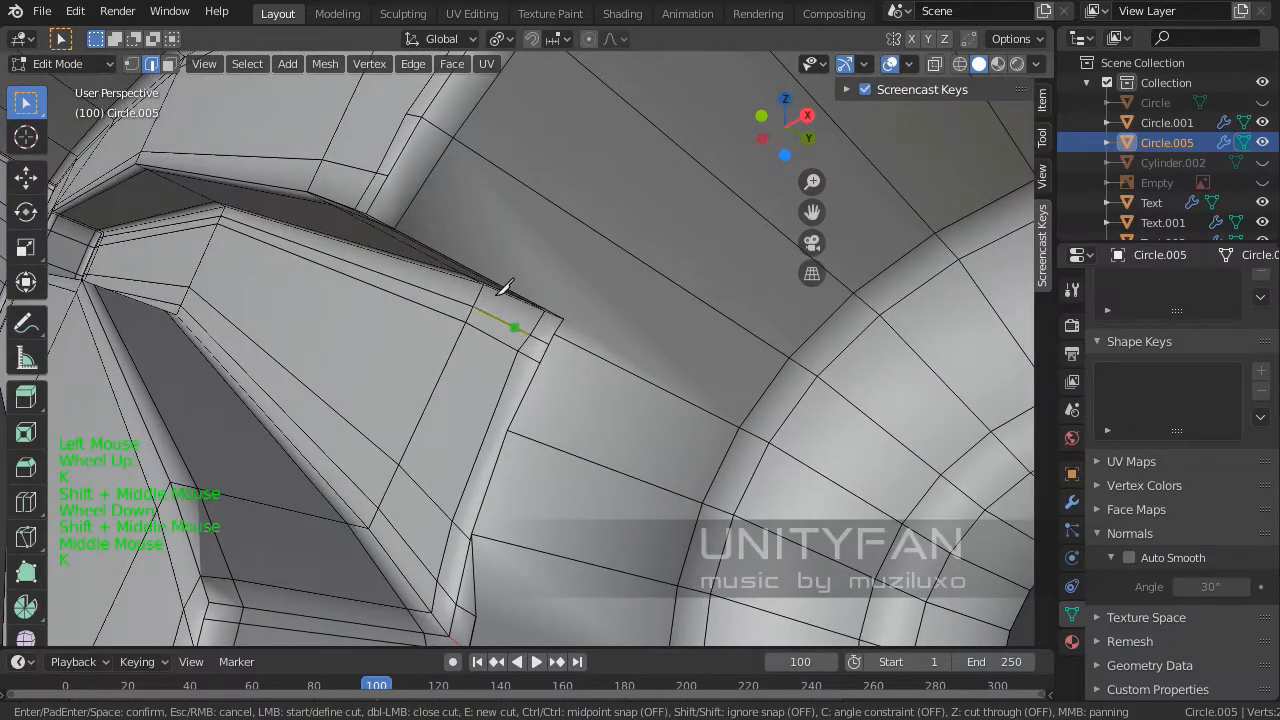
pyautogui.click(585, 334)
pyautogui.click(530, 430)
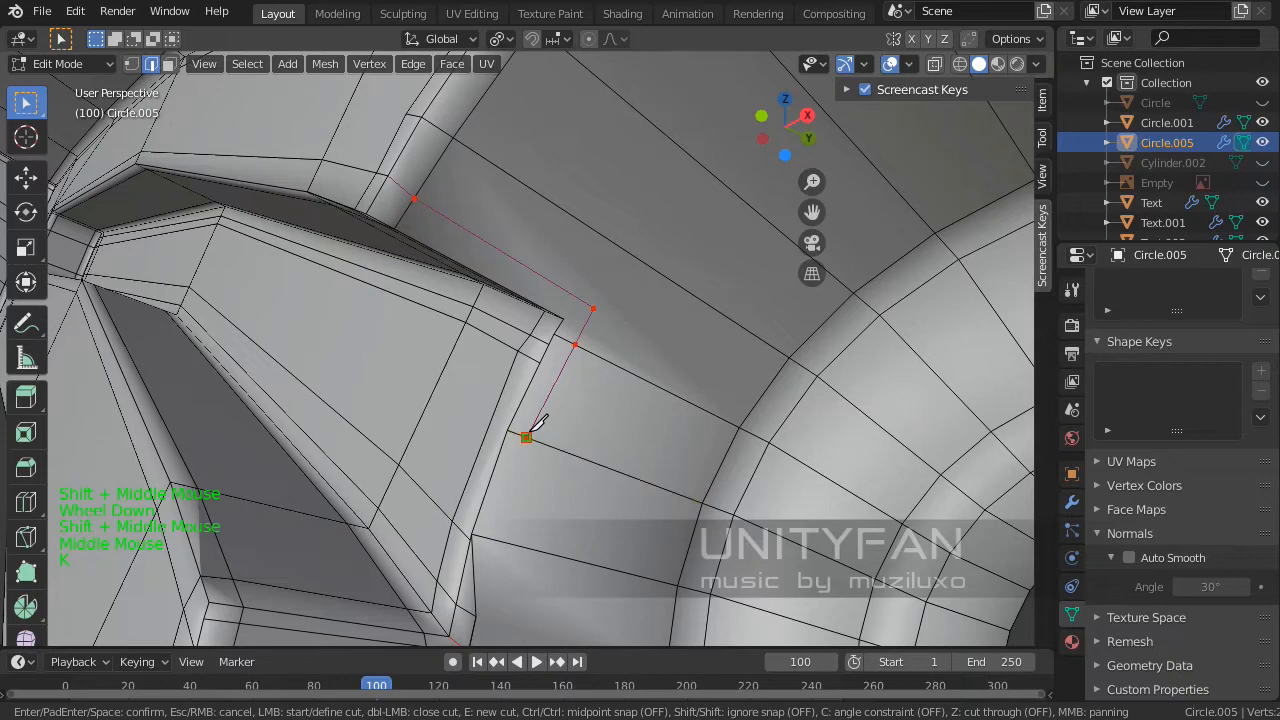
pyautogui.press('Return')
# - Extend the supporting edge down to the next radial edge and connect its end vertex to the vertex near the pocket's lower corner
pyautogui.keyDown('shift'); pyautogui.moveTo(530, 430); pyautogui.dragTo(509, 330, button='middle'); pyautogui.keyUp('shift')
pyautogui.press('k')
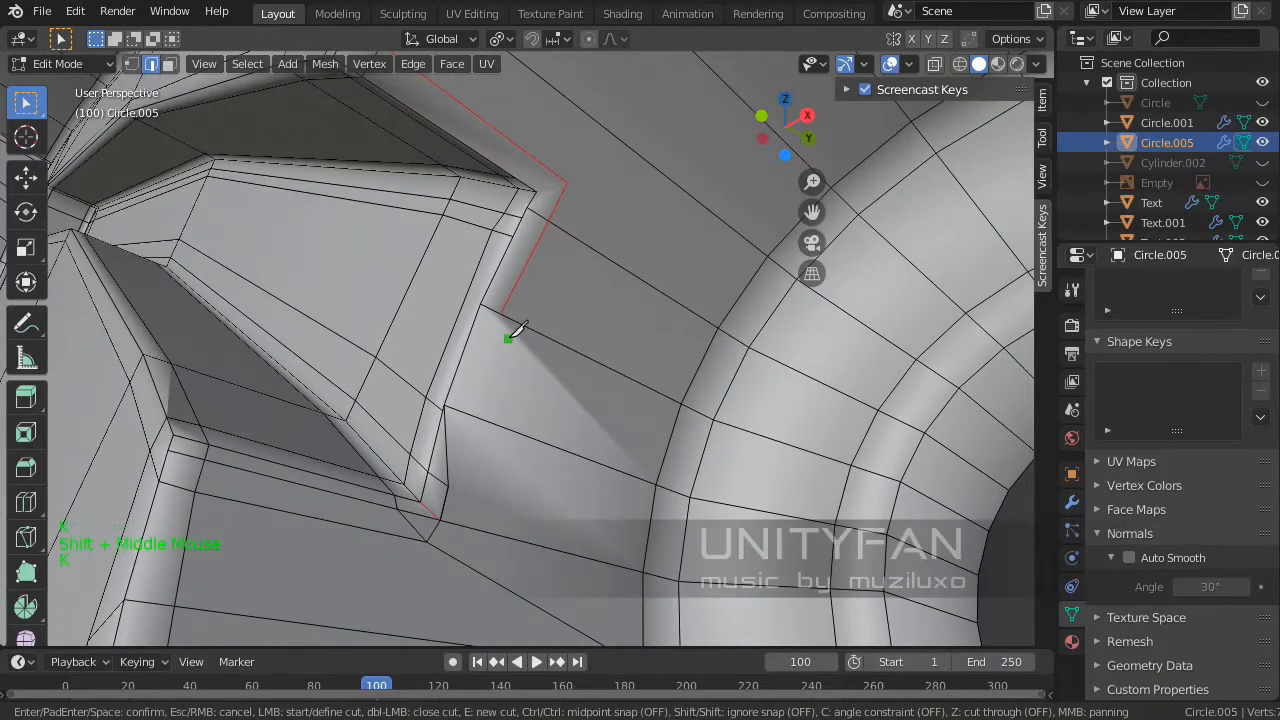
pyautogui.click(466, 410)
pyautogui.press('Return')
pyautogui.click(131, 63)
pyautogui.click(467, 412)
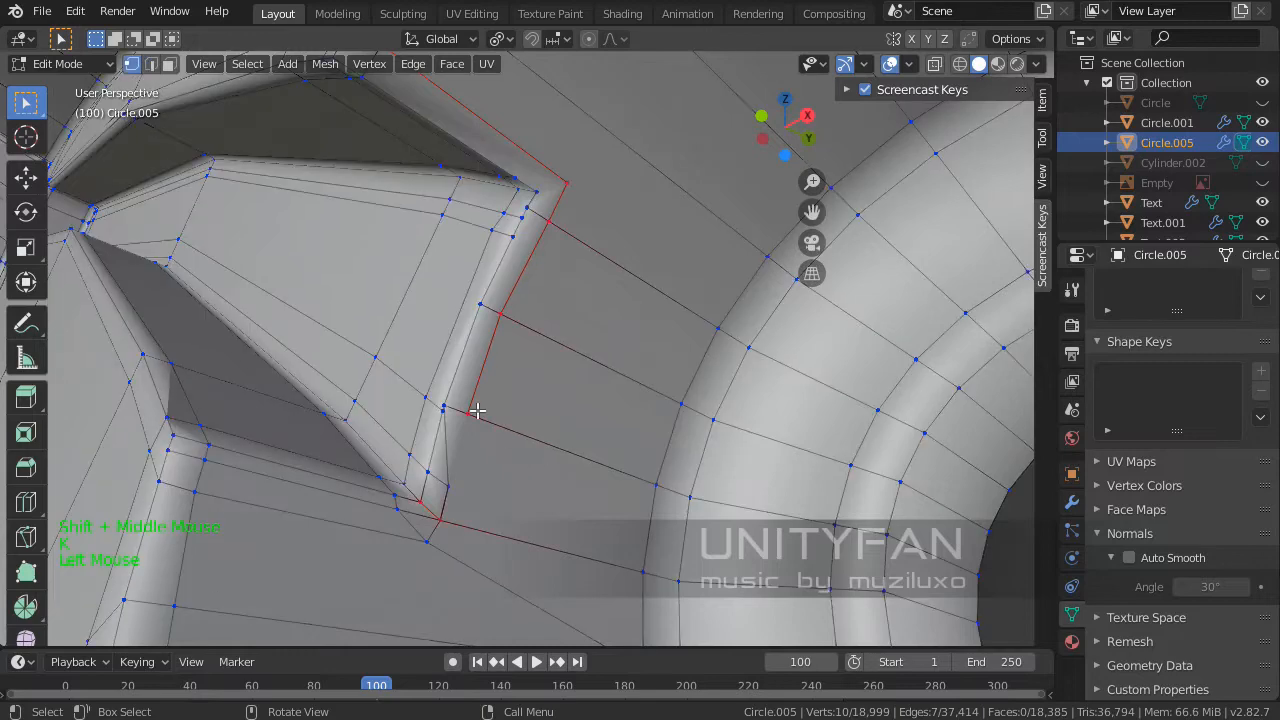
pyautogui.keyDown('shift'); pyautogui.click(448, 487); pyautogui.keyUp('shift')
pyautogui.press('j')
pyautogui.scroll(2, 490, 475)
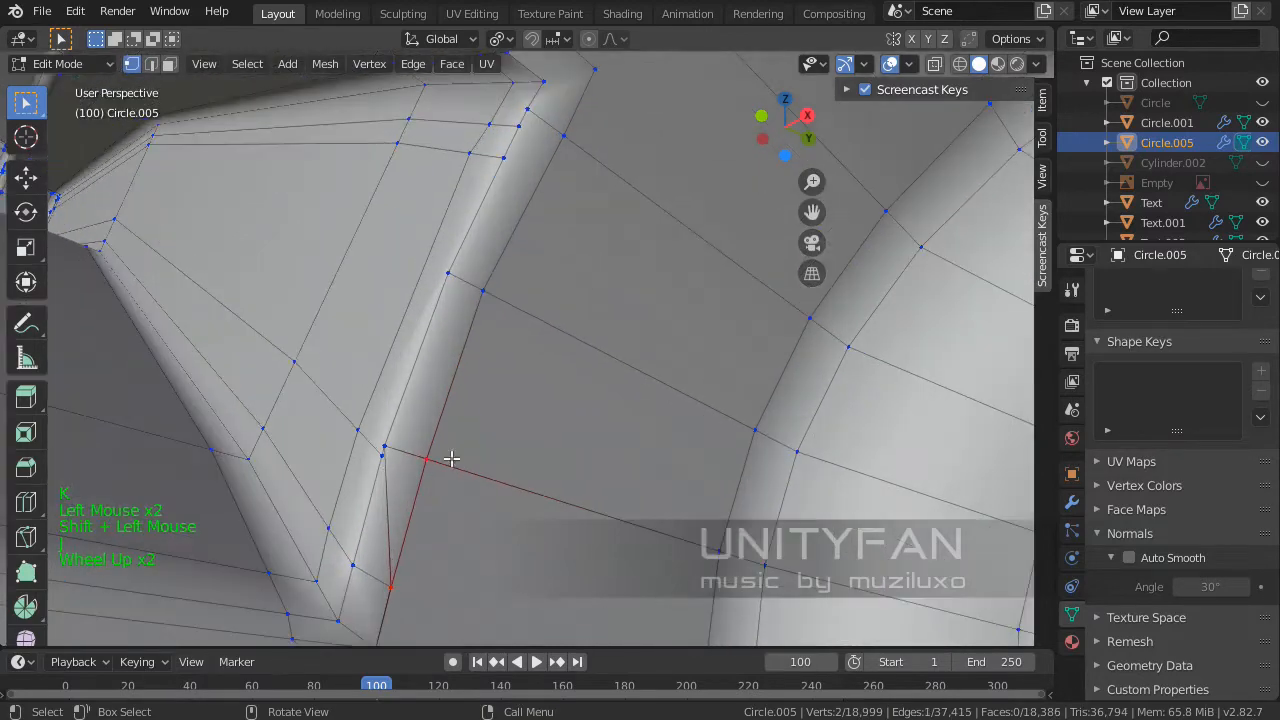
# - Merge the two selected vertices near the pocket's lower corner at the last one and dissolve the leftover diagonal edge beside them
pyautogui.hotkey('alt', 'm')
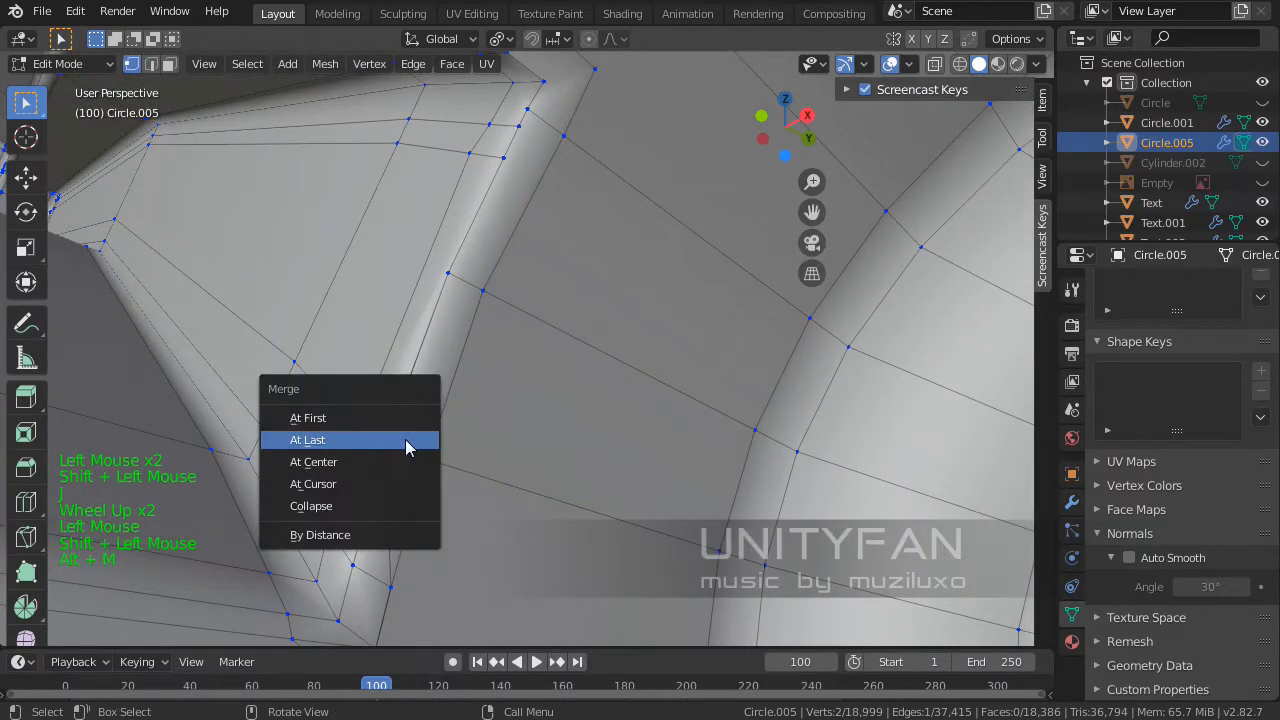
pyautogui.click(405, 440)
pyautogui.click(151, 63)
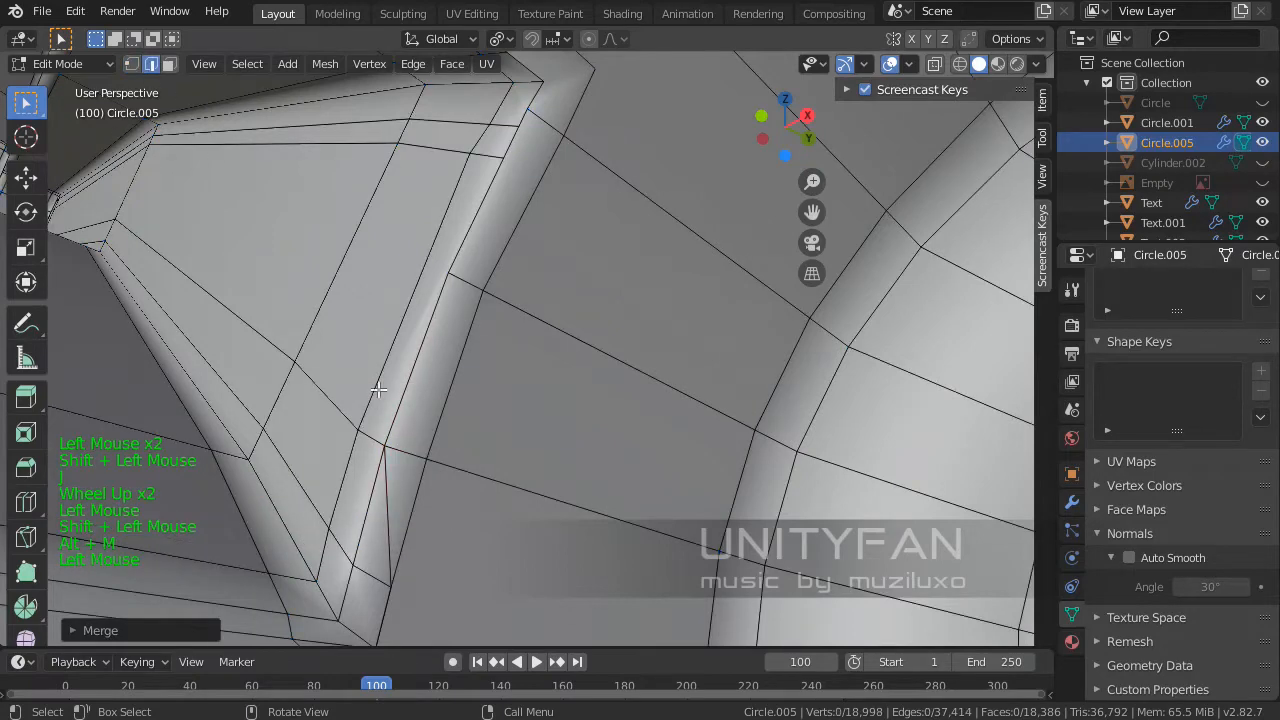
pyautogui.press('x')
pyautogui.click(391, 470)
pyautogui.scroll(-1, 391, 470)
pyautogui.keyDown('shift'); pyautogui.moveTo(391, 470); pyautogui.dragTo(449, 418, button='middle'); pyautogui.keyUp('shift')
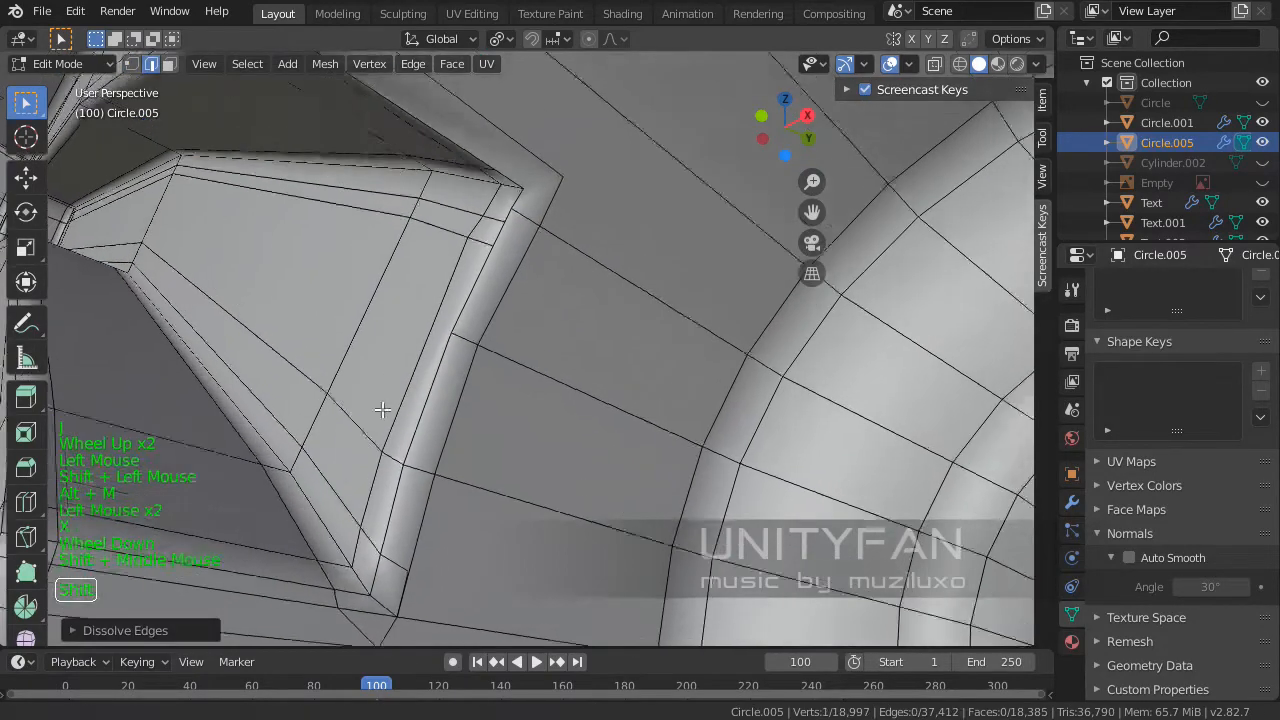
# - Knife-cut a connecting edge at the pocket's upper outer corner, merge the neighbouring extra vertices, and check the shading in Object Mode
pyautogui.keyDown('shift'); pyautogui.moveTo(449, 418); pyautogui.dragTo(436, 466, button='middle'); pyautogui.keyUp('shift')
pyautogui.scroll(2, 463, 393)
pyautogui.scroll(-1, 480, 349)
pyautogui.moveTo(452, 394); pyautogui.dragTo(451, 448, button='middle')
pyautogui.scroll(1, 451, 448)
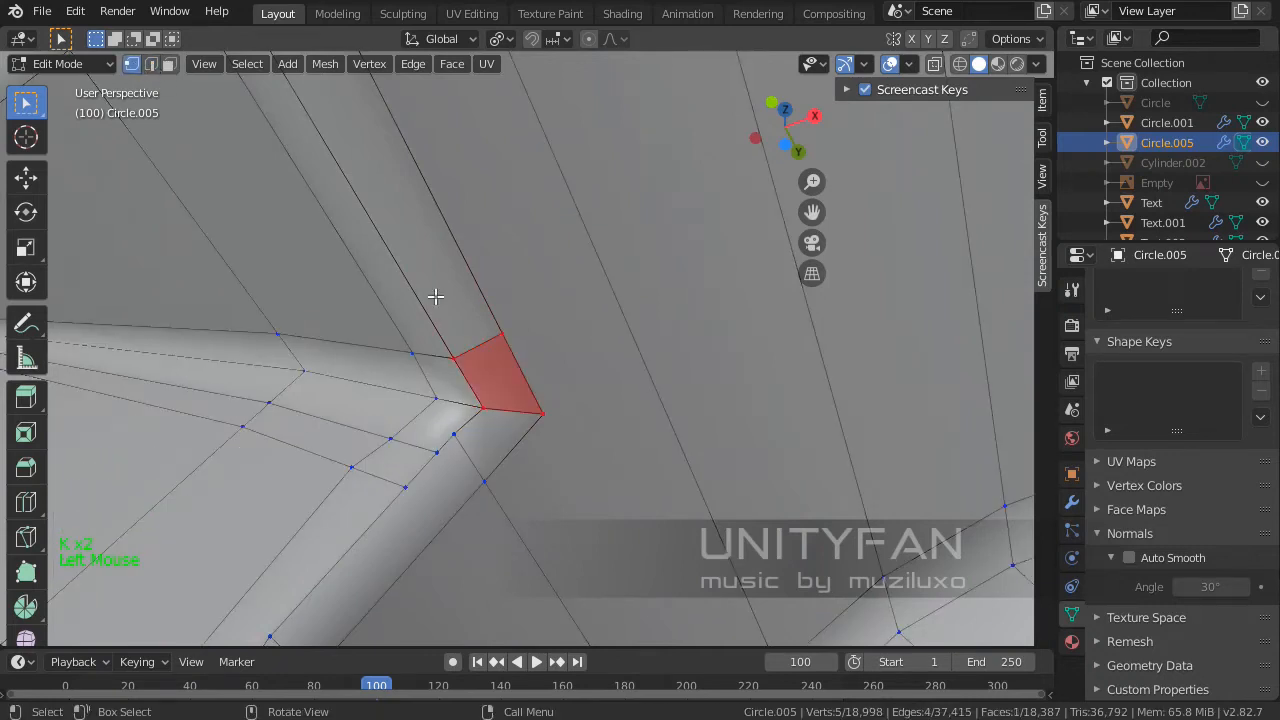
pyautogui.hotkey('alt', 'm')
pyautogui.click(446, 441)
pyautogui.scroll(-5, 486, 420)
pyautogui.moveTo(486, 420)
pyautogui.mouseDown(button='middle')
pyautogui.moveTo(470, 405)
pyautogui.moveTo(463, 429)
pyautogui.mouseUp(button='middle')
pyautogui.press('Tab')
pyautogui.press('Tab')
# - Add single-cut supporting edge loops around the raised ring of the valve hole and just inside its opening
pyautogui.scroll(1, 394, 309)
pyautogui.scroll(1, 500, 386)
pyautogui.keyDown('shift'); pyautogui.moveTo(394, 309); pyautogui.dragTo(600, 411, button='middle'); pyautogui.keyUp('shift')
pyautogui.scroll(-9, 500, 386)
pyautogui.scroll(3, 532, 383)
pyautogui.scroll(3, 511, 360)
pyautogui.moveTo(511, 360); pyautogui.dragTo(270, 295, button='middle')
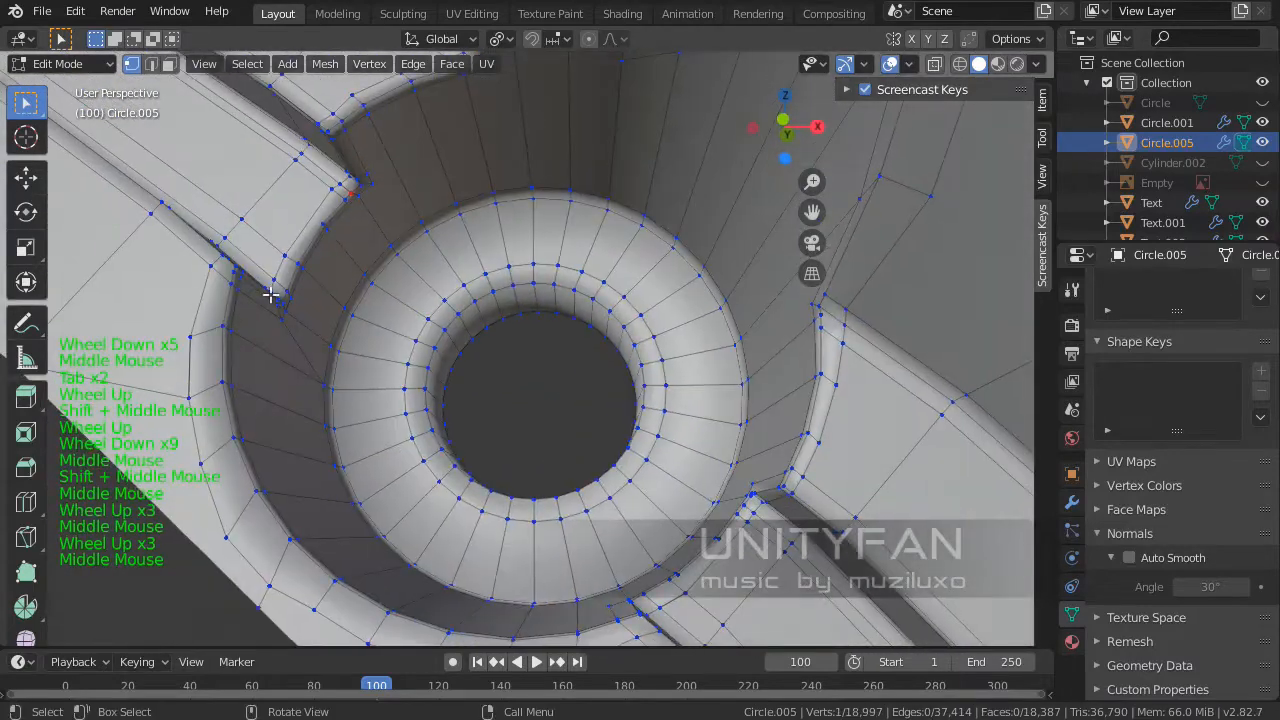
pyautogui.click(16, 501)
pyautogui.moveTo(408, 278); pyautogui.dragTo(539, 357)
pyautogui.moveTo(553, 365); pyautogui.dragTo(535, 344, button='middle')
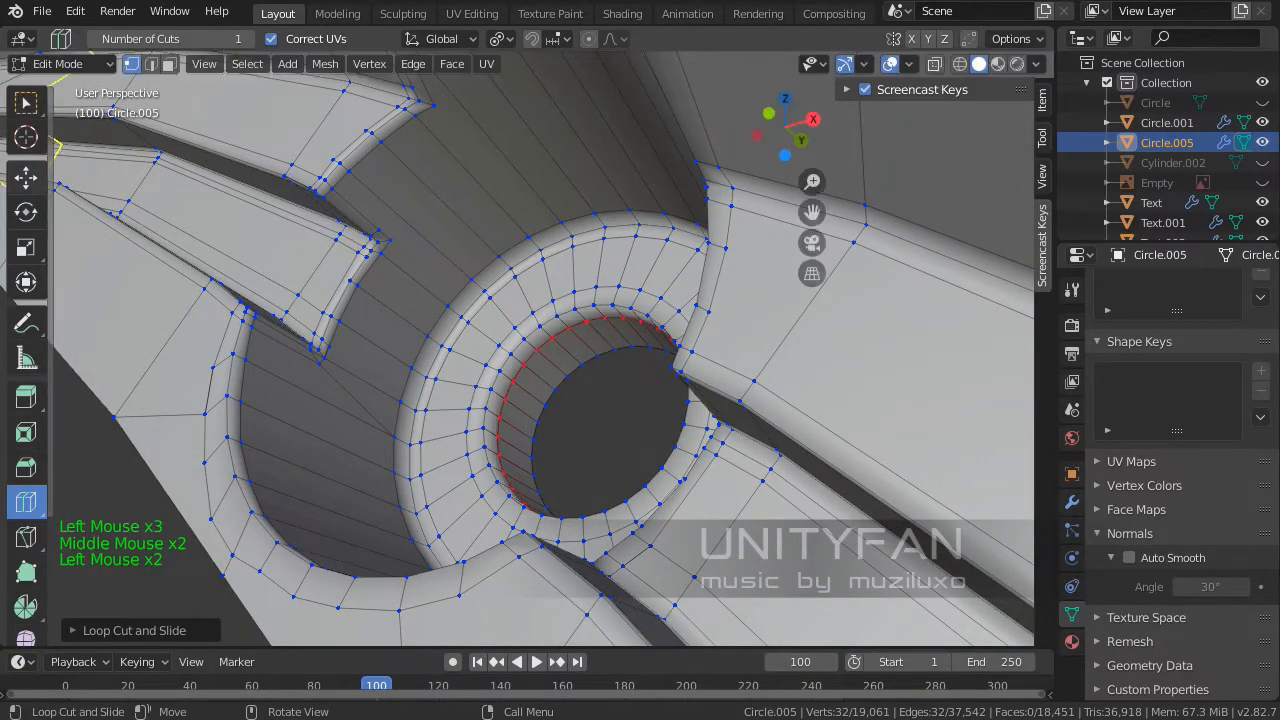
# - Select all geometry of the valve hole and its surrounding faces in wireframe shading
pyautogui.scroll(-4, 430, 400)
pyautogui.moveTo(430, 400); pyautogui.dragTo(356, 287, button='middle')
pyautogui.press('Tab')
pyautogui.scroll(-3, 426, 399)
pyautogui.press('Tab')
pyautogui.scroll(1, 356, 287)
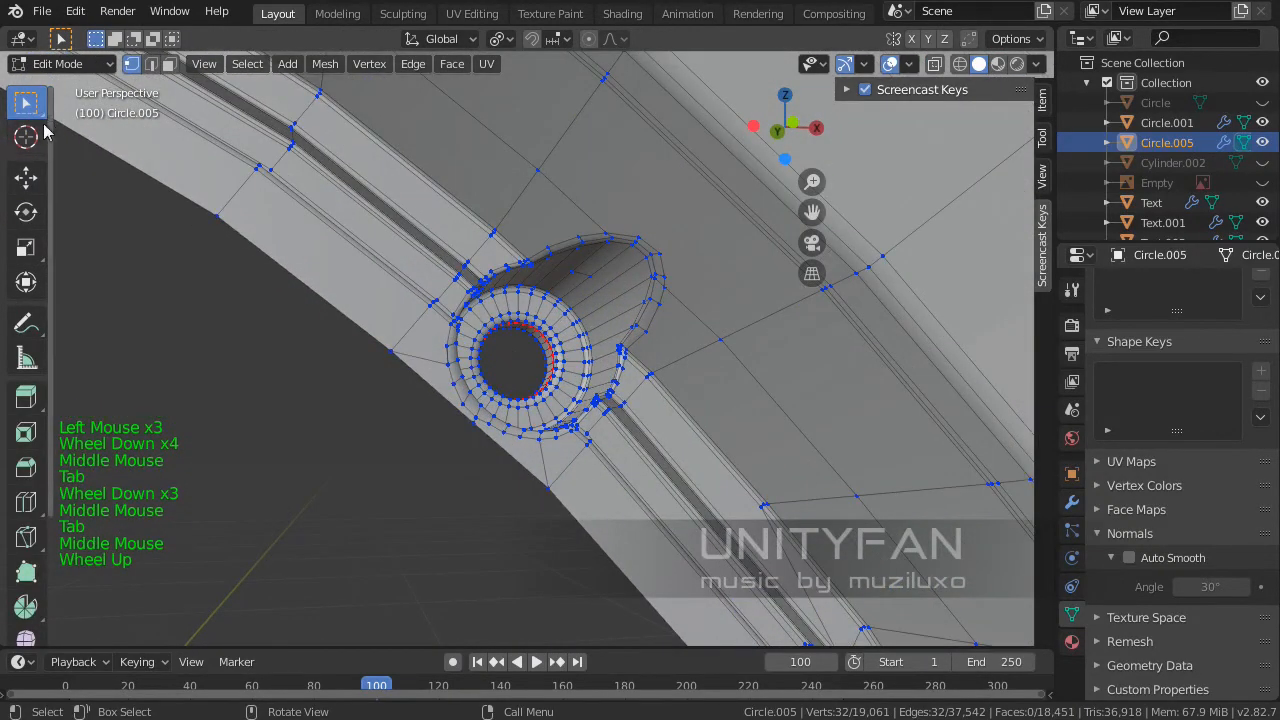
pyautogui.press('z')
pyautogui.keyDown('shift'); pyautogui.moveTo(531, 491); pyautogui.dragTo(542, 542, button='middle'); pyautogui.keyUp('shift')
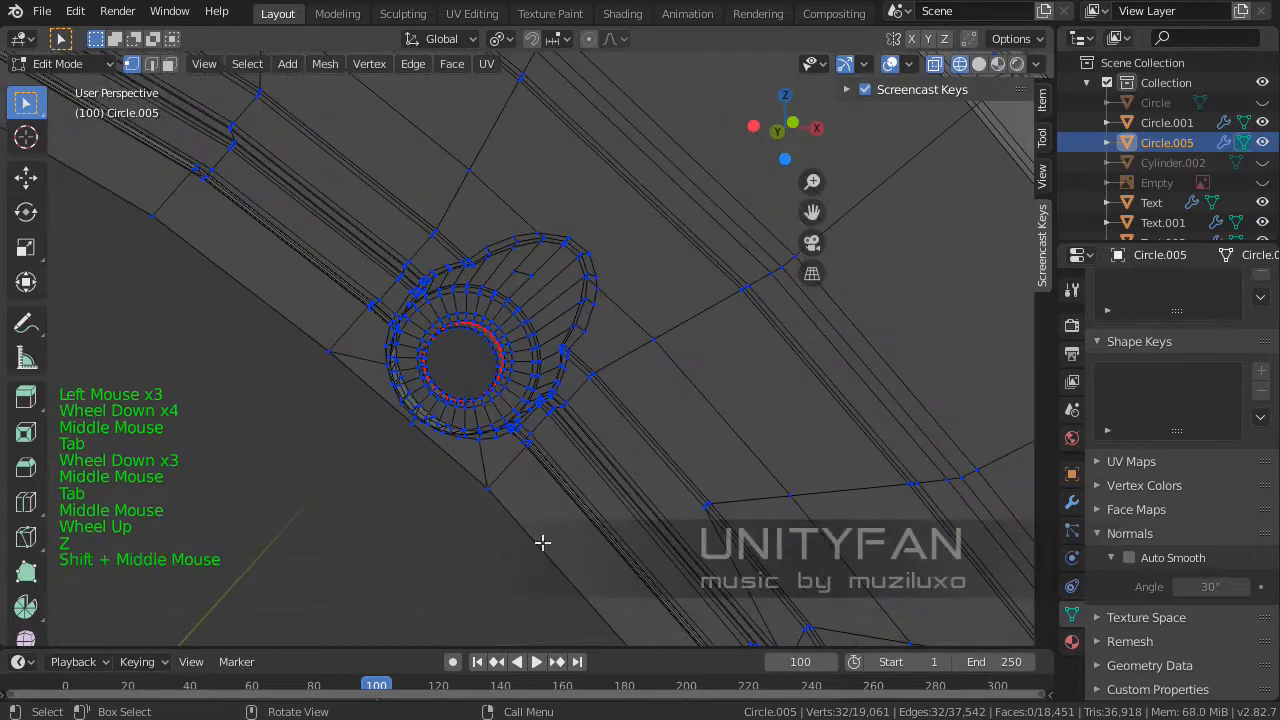
pyautogui.moveTo(658, 549); pyautogui.dragTo(403, 231)
pyautogui.moveTo(317, 154); pyautogui.dragTo(317, 154)
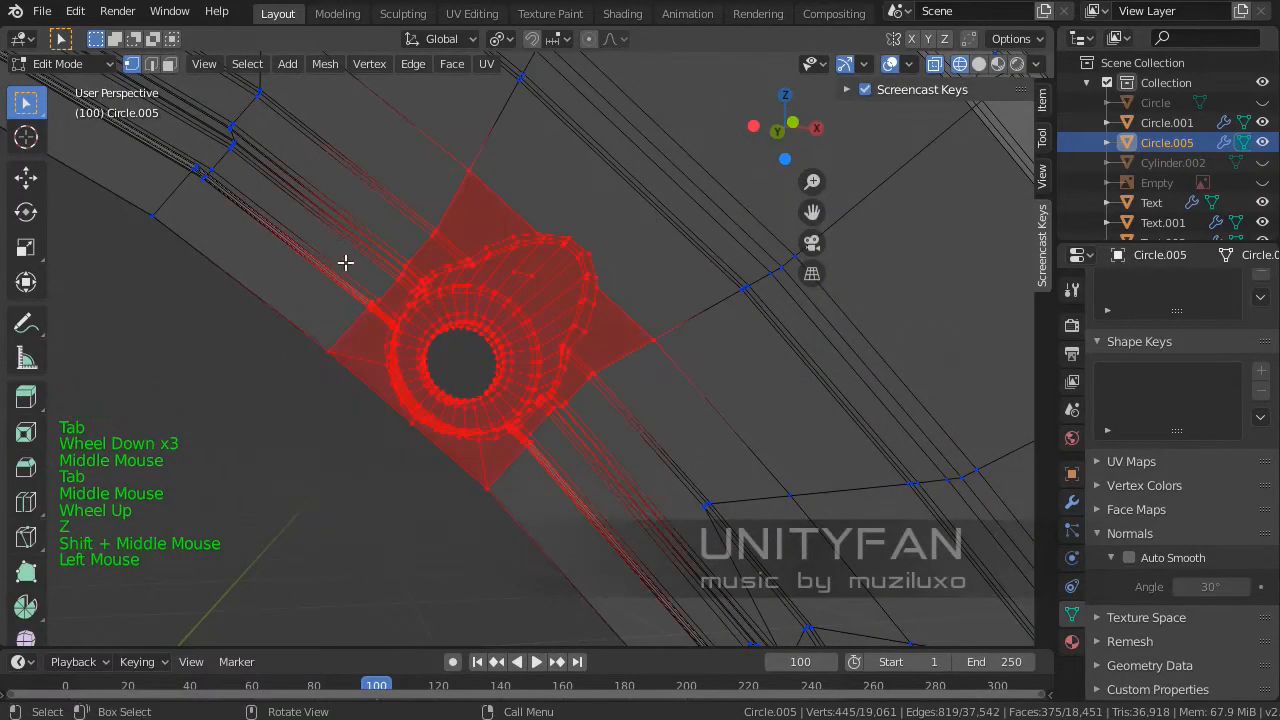
# - Return to solid shading and merge the selected valve hole vertices by distance
pyautogui.scroll(2, 393, 332)
pyautogui.press('z')
pyautogui.click(519, 339)
pyautogui.moveTo(466, 349); pyautogui.dragTo(321, 88, button='middle')
pyautogui.click(369, 64)
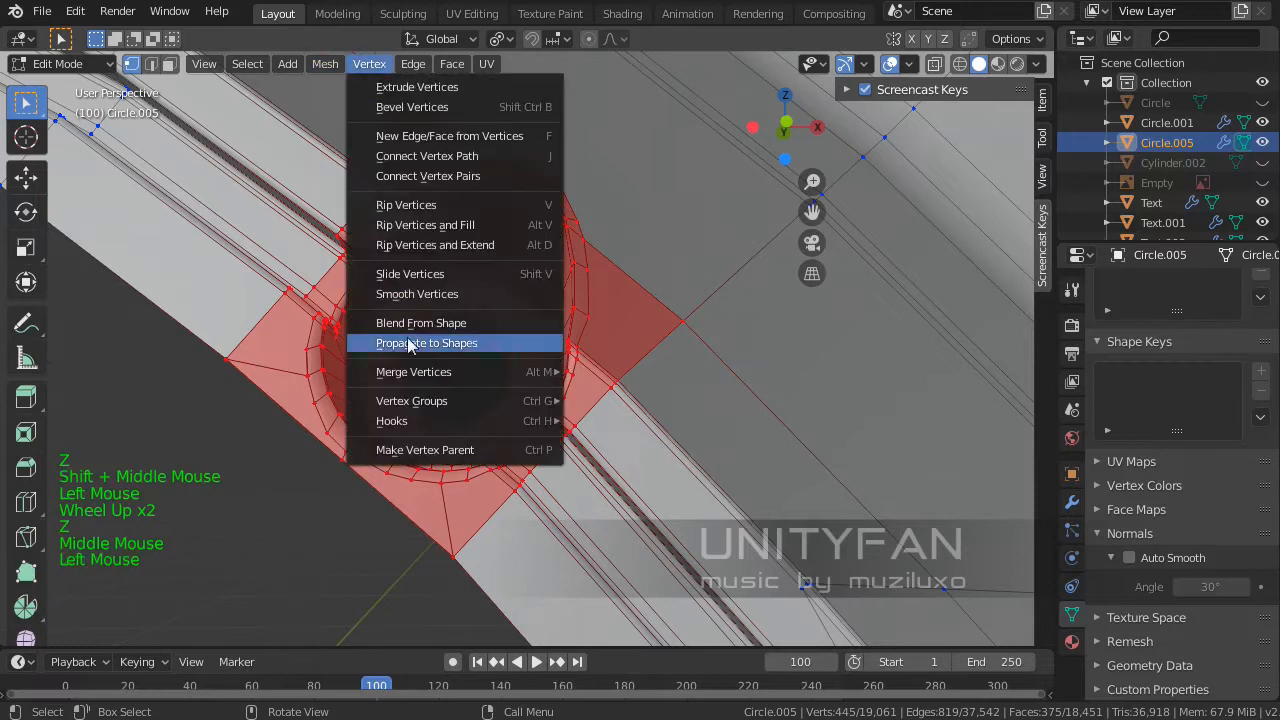
pyautogui.moveTo(453, 376)
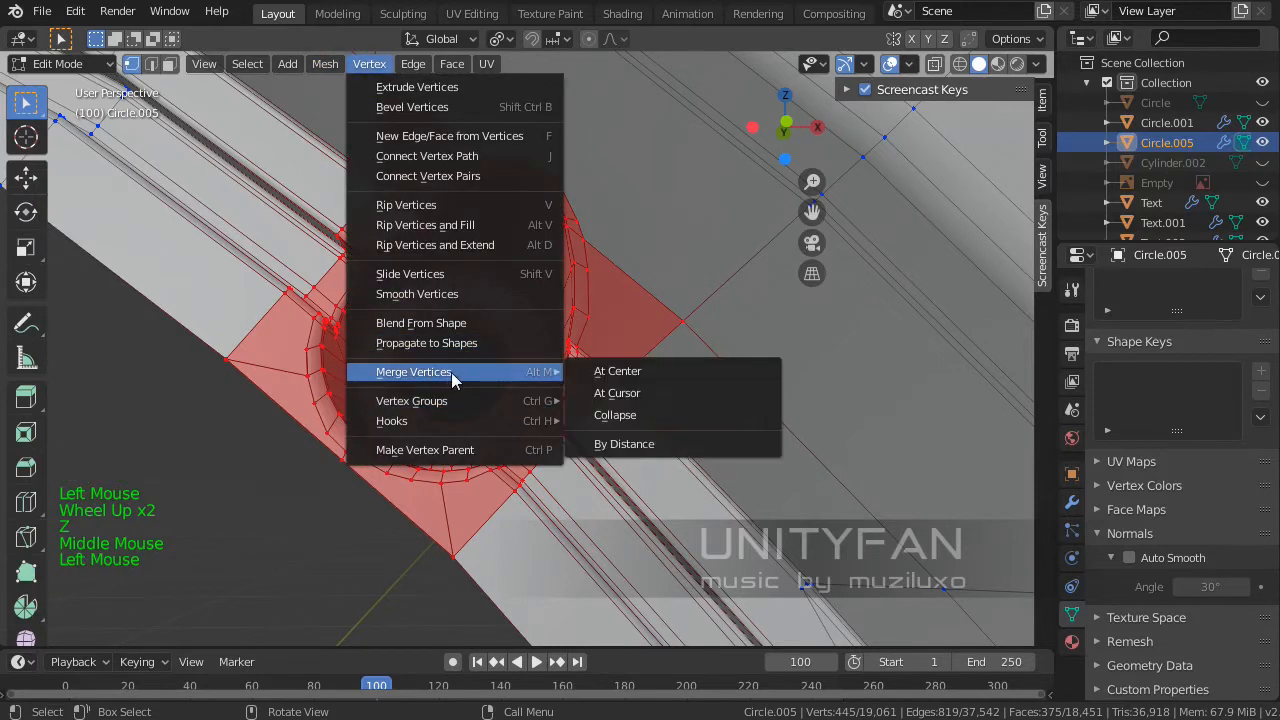
pyautogui.click(627, 444)
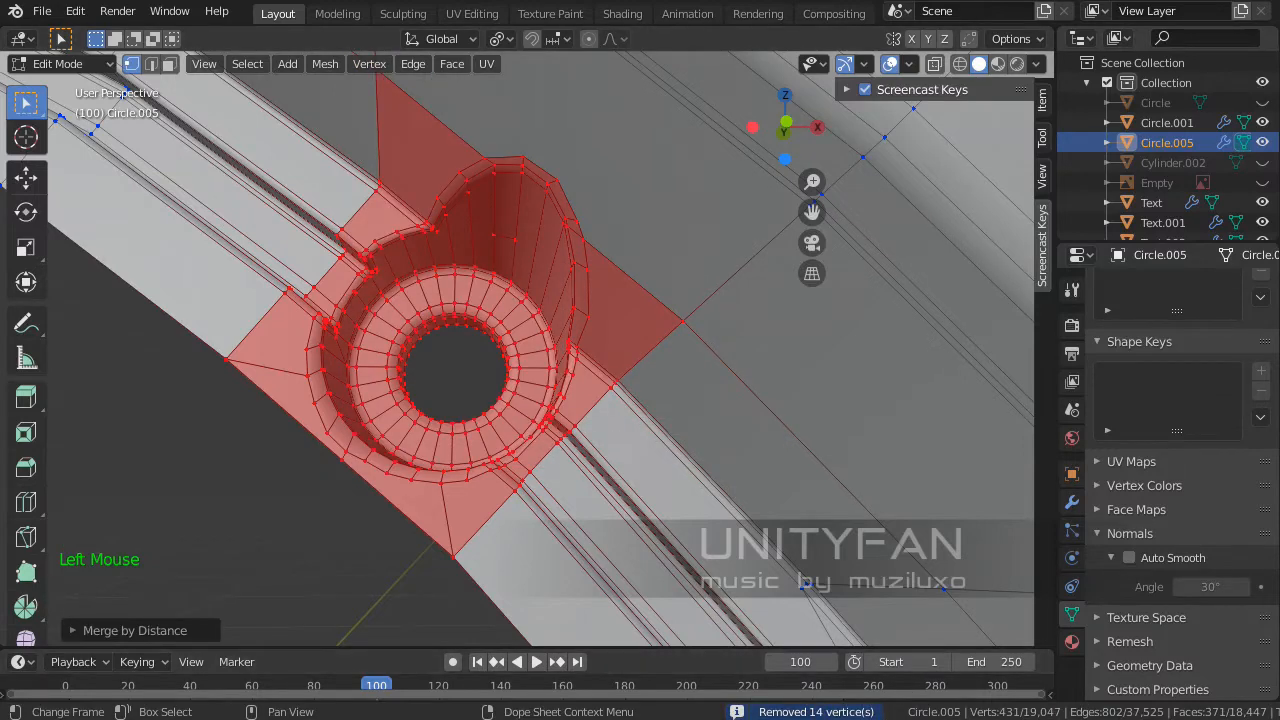
# - Leave Edit Mode, deselect the rim and examine the smoothed valve hole and the recesses beside it
pyautogui.moveTo(380, 420); pyautogui.dragTo(409, 410, button='middle')
pyautogui.press('Tab')
pyautogui.click(307, 495)
pyautogui.scroll(-2, 463, 451)
pyautogui.scroll(-4, 586, 337)
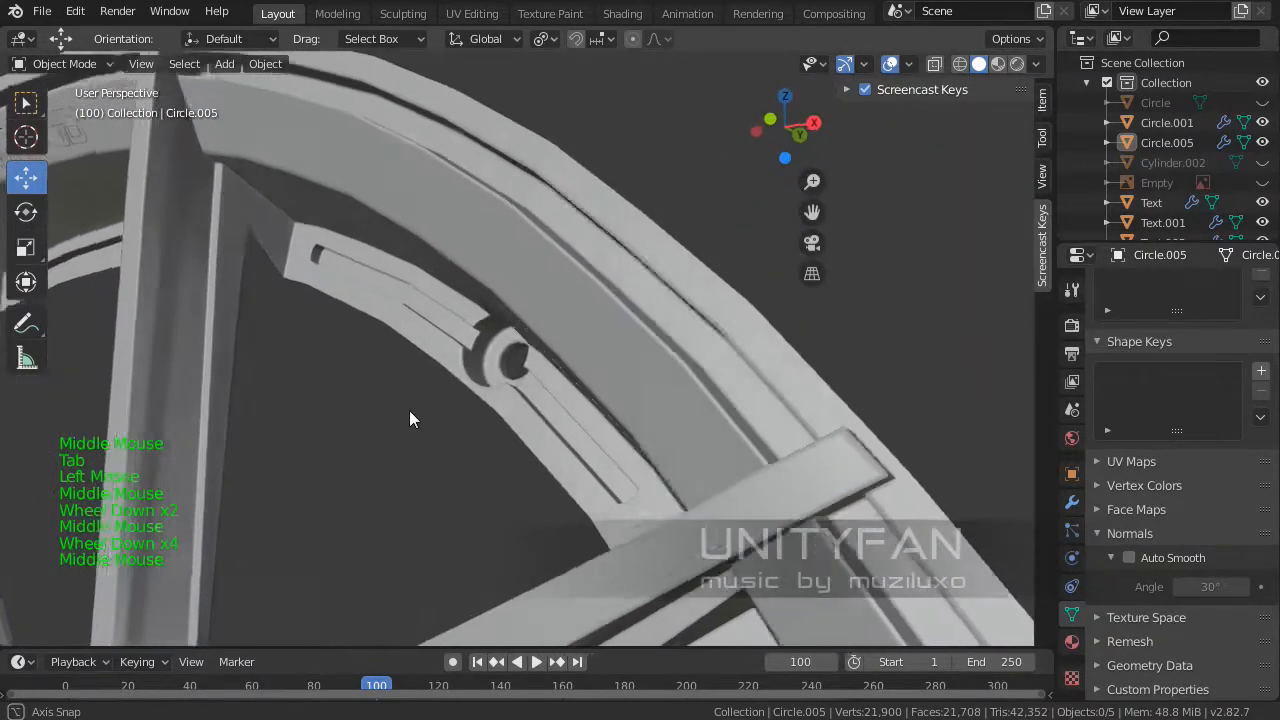
pyautogui.scroll(4, 500, 390)
pyautogui.moveTo(584, 370); pyautogui.dragTo(398, 320, button='middle')
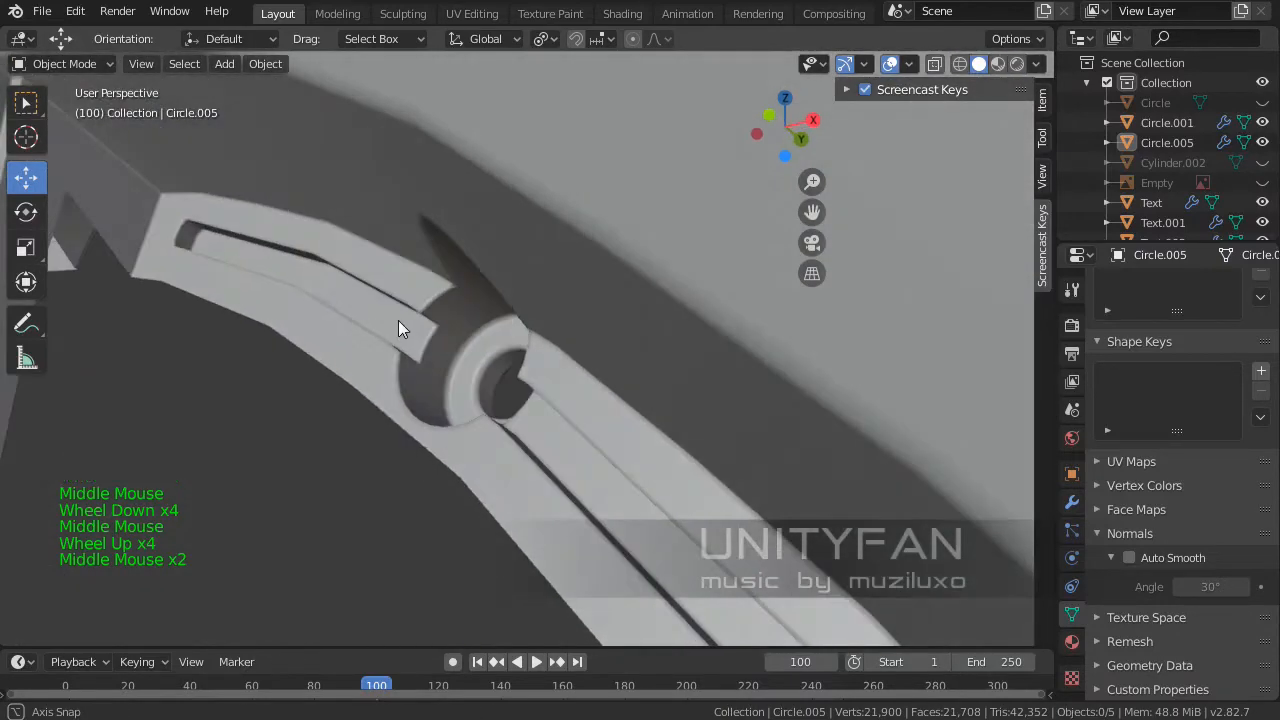
pyautogui.moveTo(494, 402); pyautogui.dragTo(826, 335, button='middle')
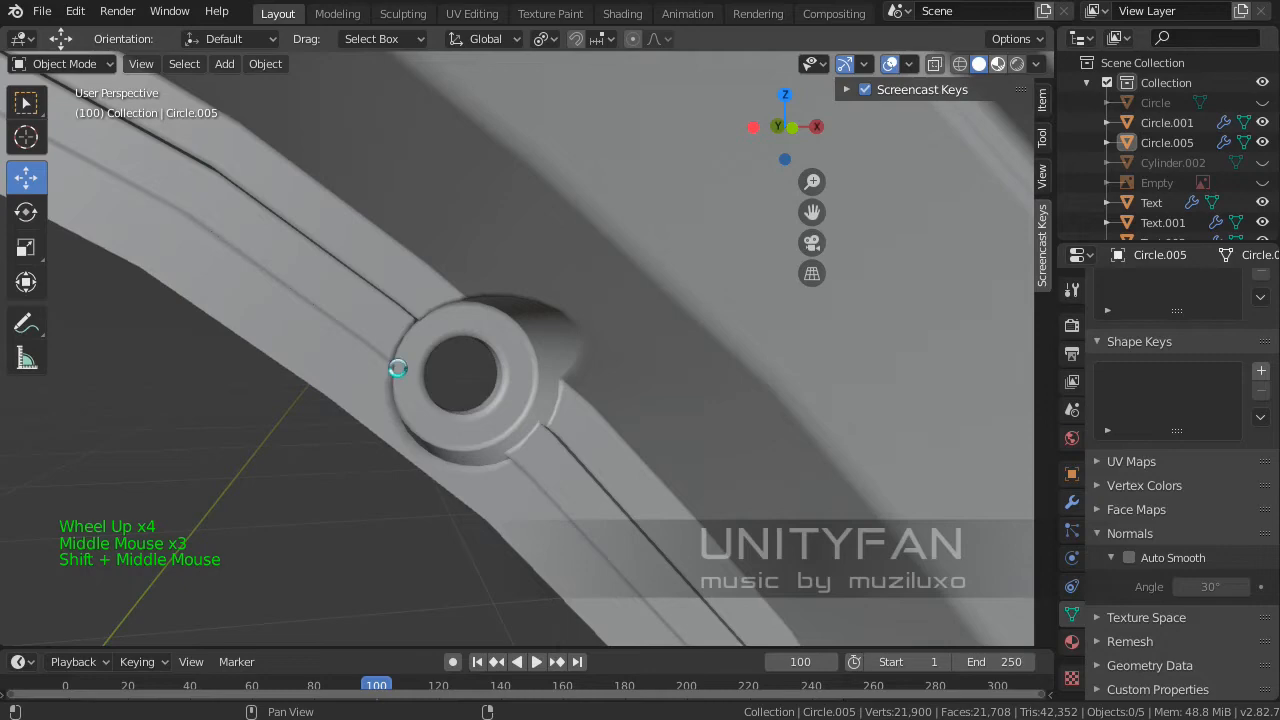
# - Switch to Material Preview shading and examine the finish from the valve hole out to the whole rim
pyautogui.press('z')
pyautogui.press('2')
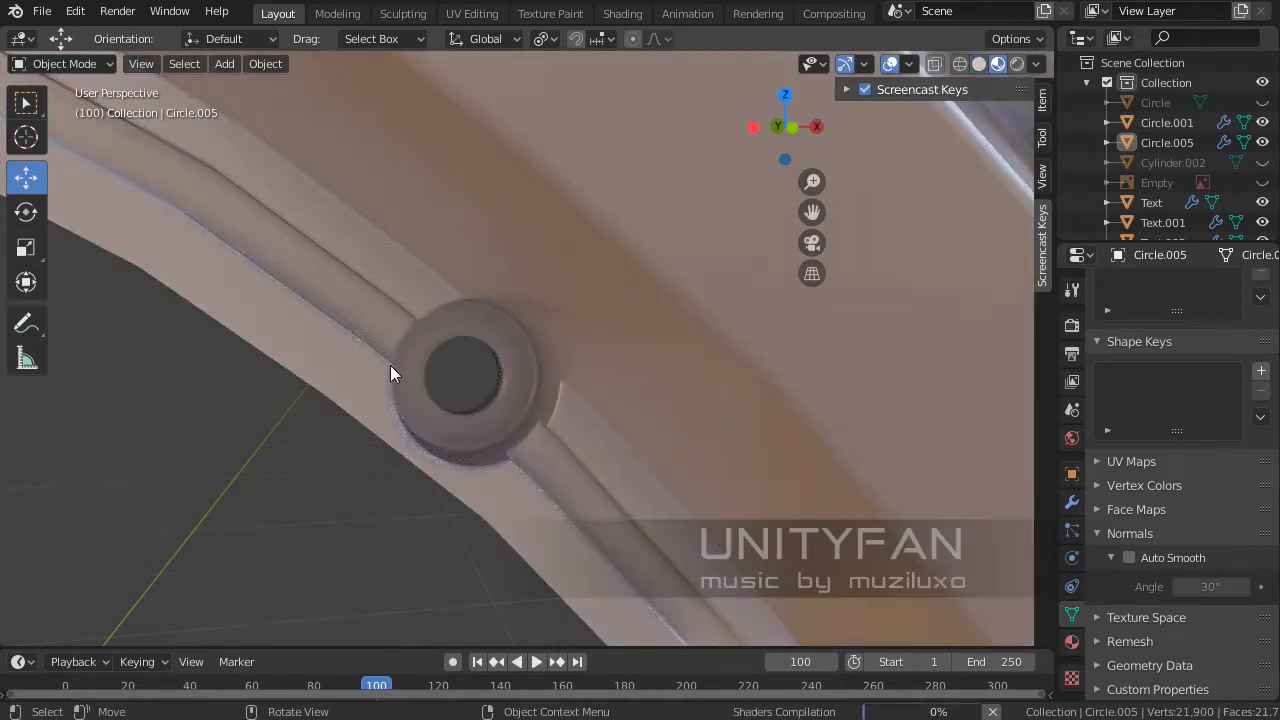
pyautogui.scroll(-1, 390, 373)
pyautogui.keyDown('shift'); pyautogui.moveTo(388, 373); pyautogui.dragTo(444, 366, button='middle'); pyautogui.keyUp('shift')
pyautogui.scroll(-2, 444, 366)
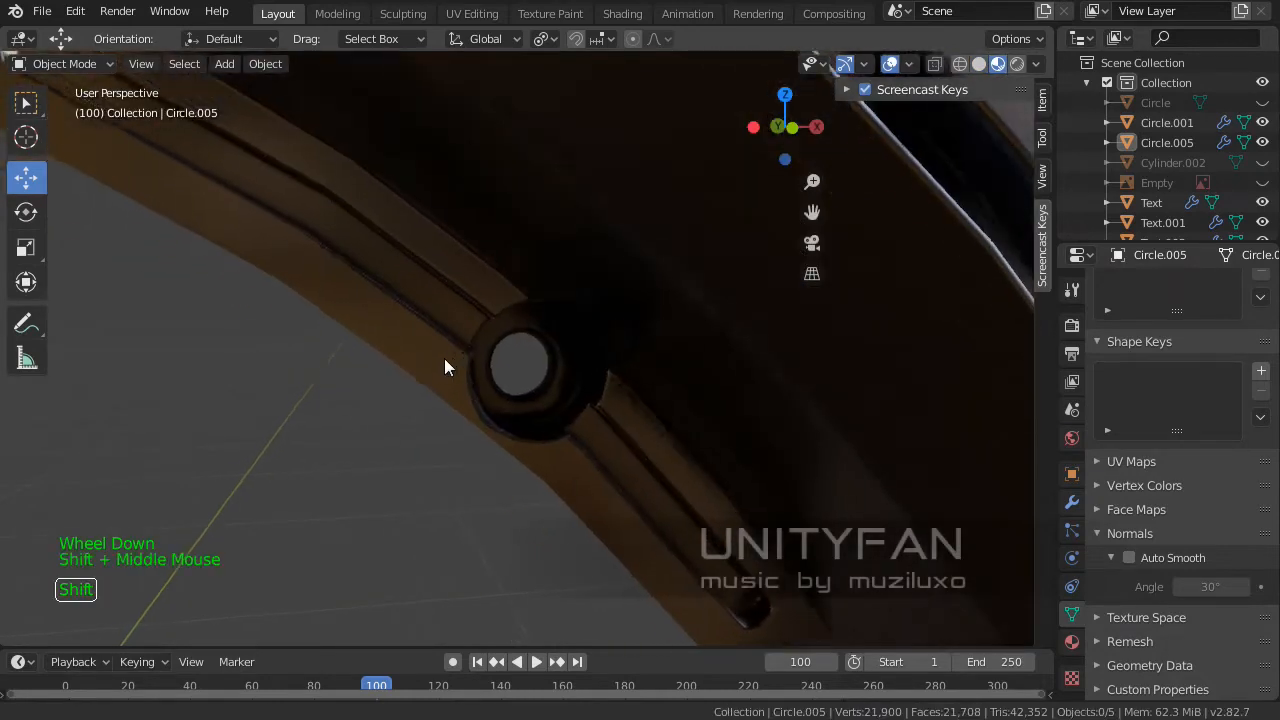
pyautogui.moveTo(462, 416); pyautogui.dragTo(970, 110, button='middle')
pyautogui.scroll(-4, 469, 383)
pyautogui.scroll(1, 437, 385)
pyautogui.scroll(-1, 598, 356)
pyautogui.scroll(-2, 650, 380)
pyautogui.scroll(-3, 588, 306)
pyautogui.scroll(2, 535, 316)
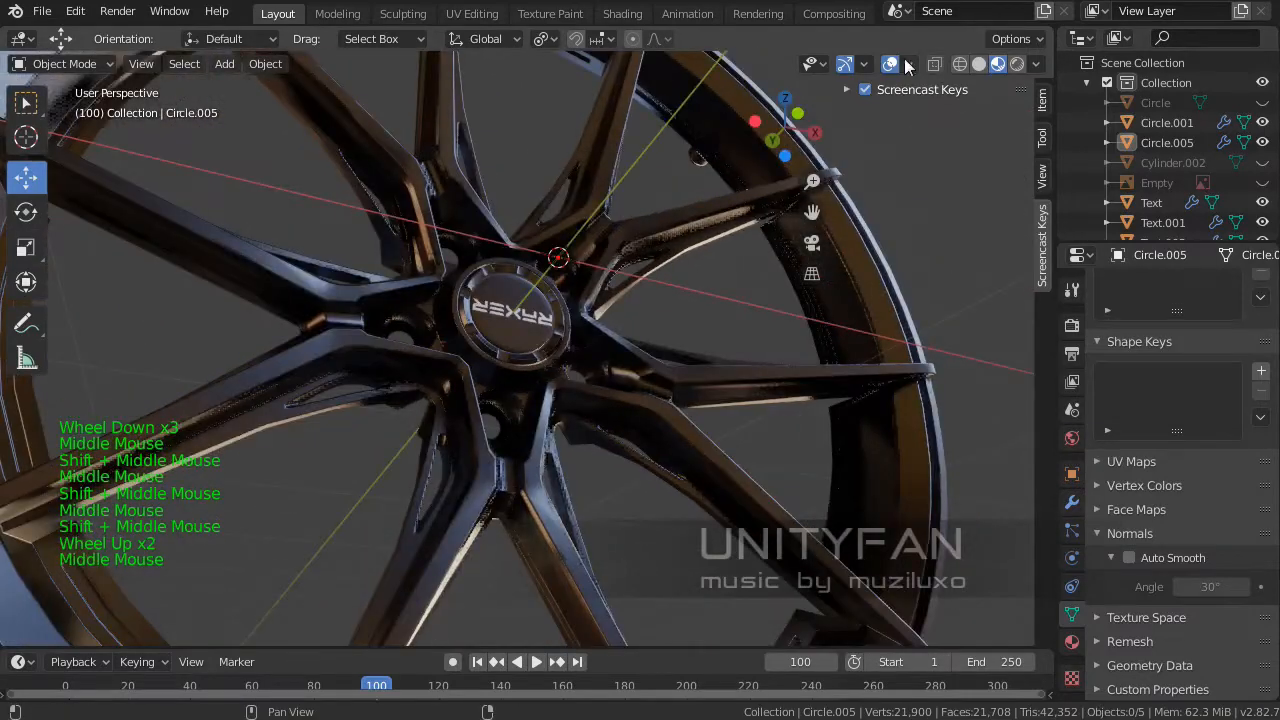
# - Hide the viewport overlays and examine the spokes, bolt holes and centre cap in material shading
pyautogui.moveTo(887, 80); pyautogui.dragTo(668, 436, button='middle')
pyautogui.scroll(3, 610, 377)
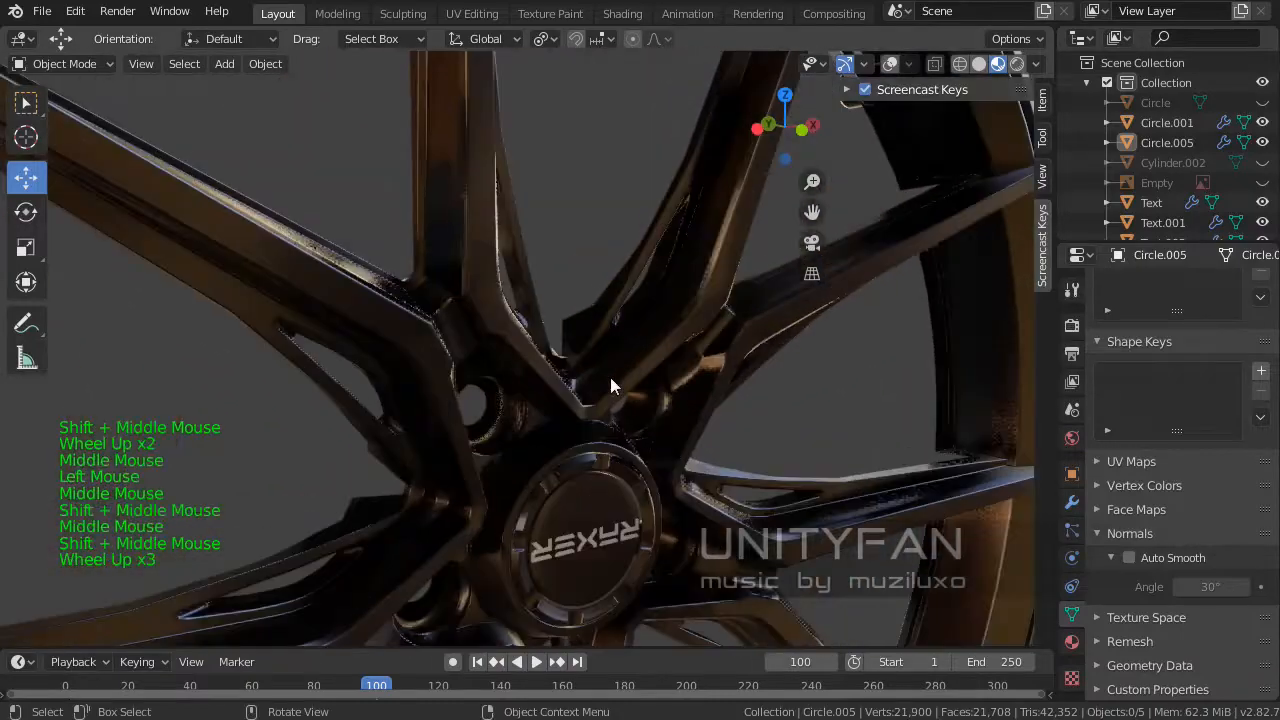
pyautogui.moveTo(610, 377)
pyautogui.mouseDown(button='middle')
pyautogui.moveTo(395, 343)
pyautogui.moveTo(355, 303)
pyautogui.moveTo(367, 328)
pyautogui.moveTo(485, 329)
pyautogui.moveTo(508, 308)
pyautogui.moveTo(483, 350)
pyautogui.moveTo(552, 342)
pyautogui.moveTo(565, 389)
pyautogui.moveTo(477, 343)
pyautogui.moveTo(355, 347)
pyautogui.moveTo(351, 320)
pyautogui.moveTo(477, 337)
pyautogui.moveTo(530, 435)
pyautogui.moveTo(525, 304)
pyautogui.moveTo(342, 317)
pyautogui.moveTo(528, 360)
pyautogui.moveTo(671, 369)
pyautogui.moveTo(734, 323)
pyautogui.moveTo(582, 254)
pyautogui.moveTo(626, 360)
pyautogui.moveTo(796, 325)
pyautogui.moveTo(546, 337)
pyautogui.moveTo(686, 386)
pyautogui.moveTo(763, 371)
pyautogui.moveTo(811, 392)
pyautogui.moveTo(636, 386)
pyautogui.moveTo(571, 354)
pyautogui.moveTo(671, 367)
pyautogui.moveTo(710, 394)
pyautogui.moveTo(695, 400)
pyautogui.moveTo(608, 362)
pyautogui.moveTo(554, 369)
pyautogui.moveTo(688, 375)
pyautogui.moveTo(612, 375)
pyautogui.moveTo(606, 335)
pyautogui.moveTo(616, 339)
pyautogui.mouseUp(button='middle')
pyautogui.scroll(-3, 480, 337)
pyautogui.scroll(-1, 485, 345)
pyautogui.scroll(-1, 582, 254)
pyautogui.scroll(-1, 582, 254)
# - Switch to solid shading, hide the sidebar and examine the complete wheel
pyautogui.click(977, 67)
pyautogui.scroll(2, 661, 369)
pyautogui.scroll(-2, 568, 354)
pyautogui.press('n')
pyautogui.scroll(1, 655, 368)
pyautogui.scroll(-1, 606, 334)
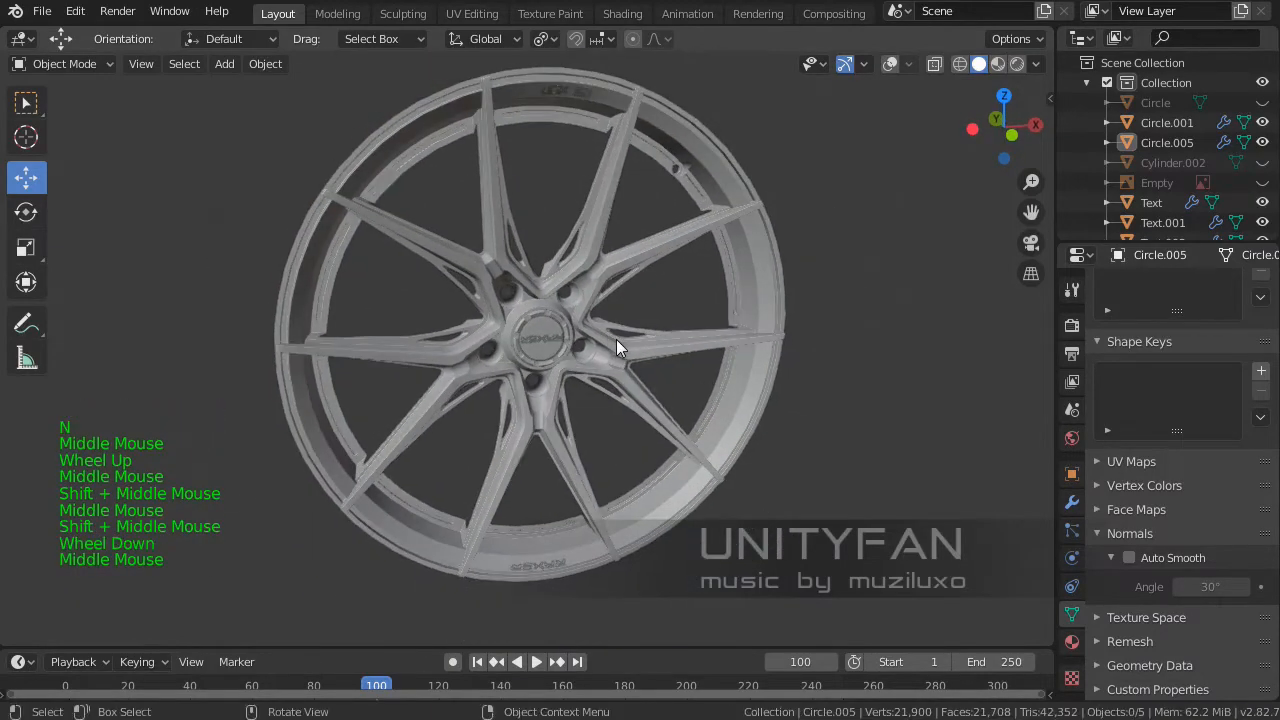